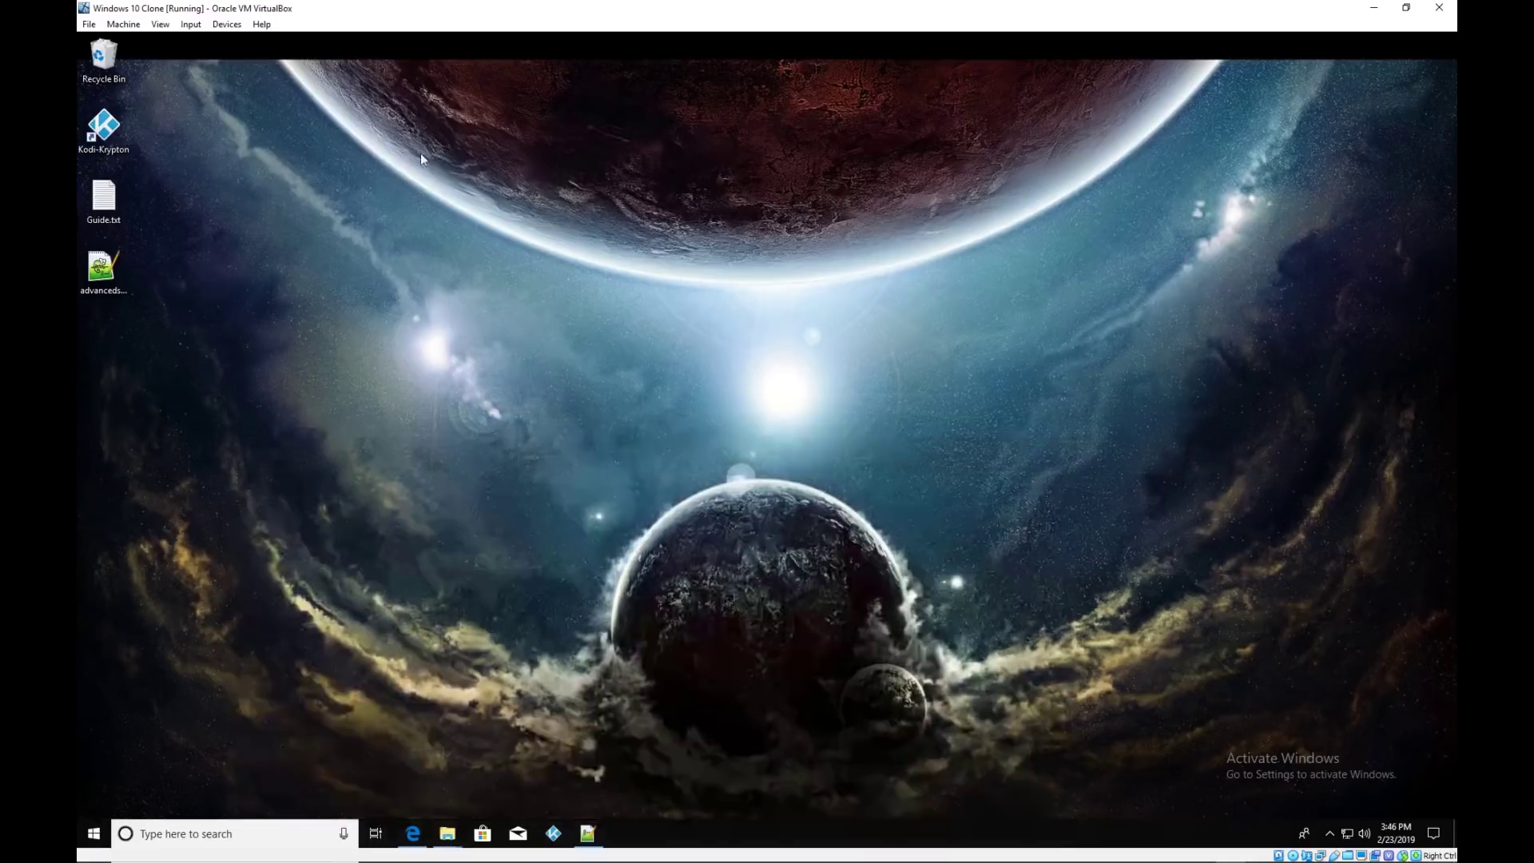
Launch Kodi-Krypton from the desktop and open the Aeon MQ7 skin settings from the home screen.
{"action": "double_click", "coordinate": [103, 129]}
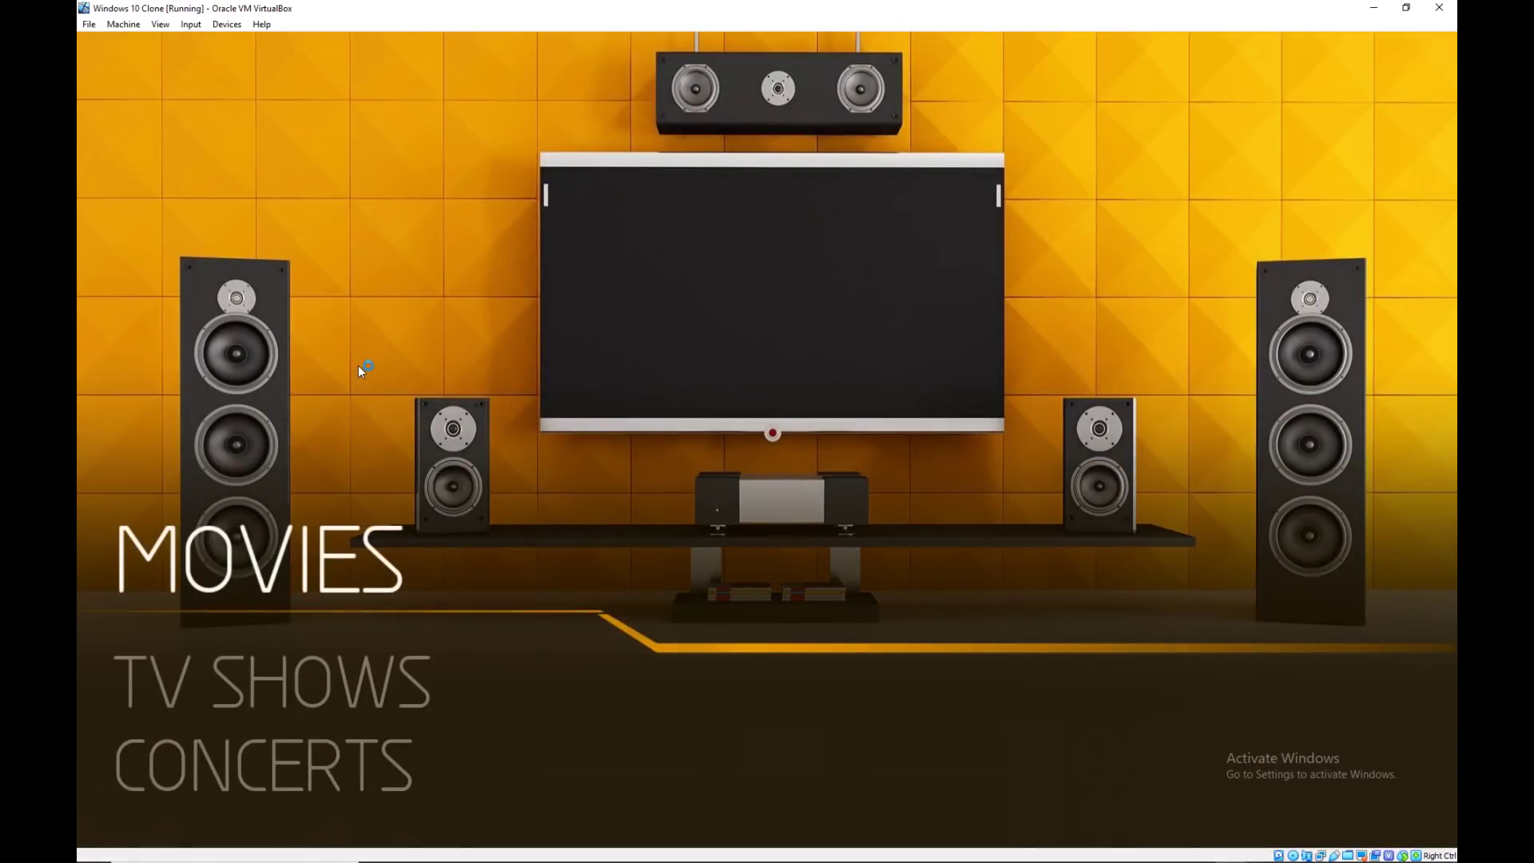
{"action": "key", "text": "Up"}
{"action": "key", "text": "Up"}
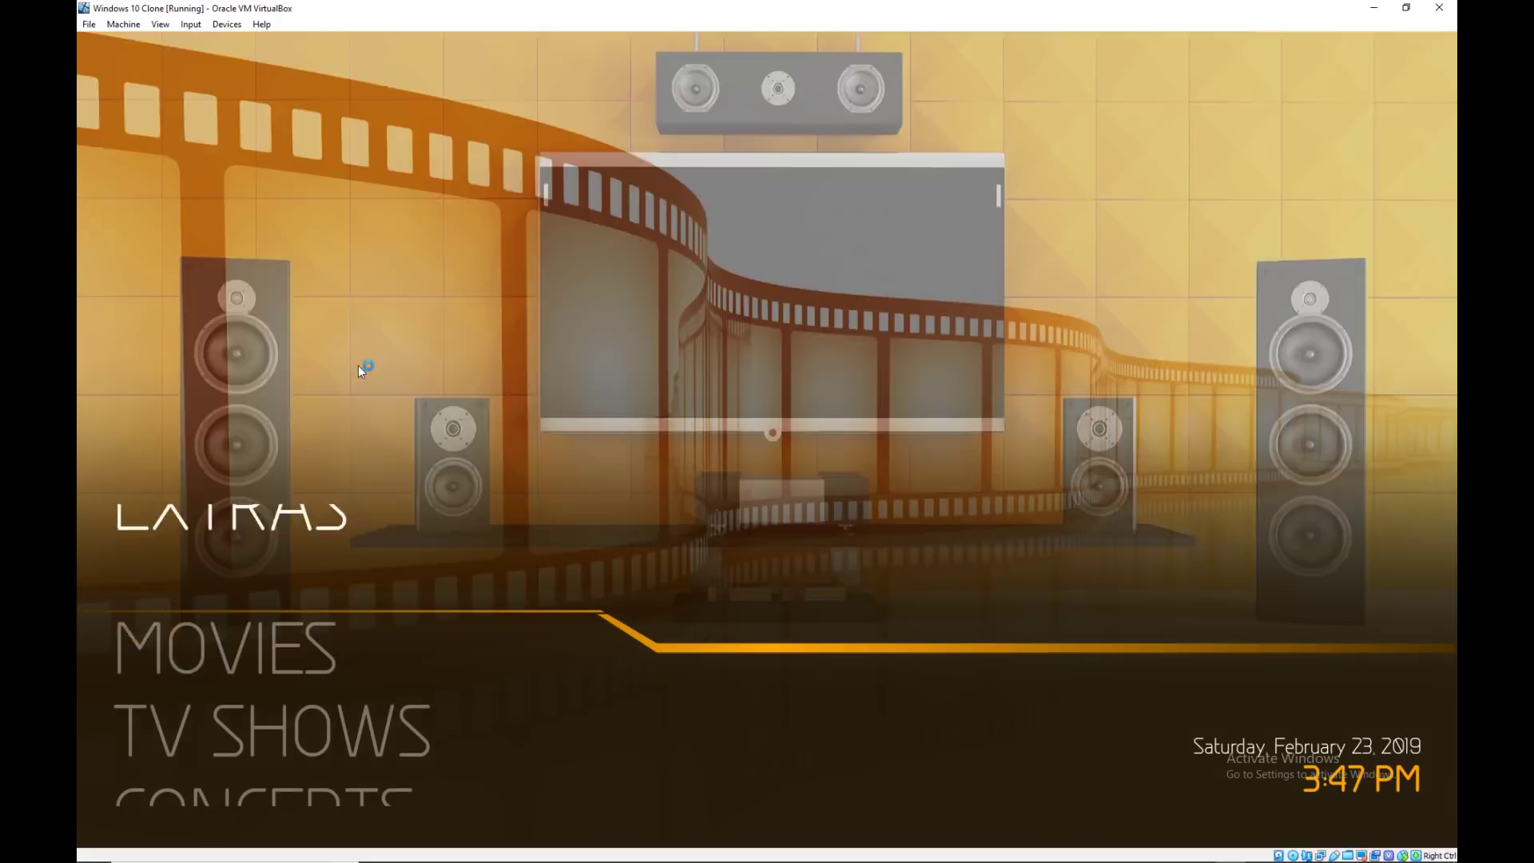
{"action": "key", "text": "Up"}
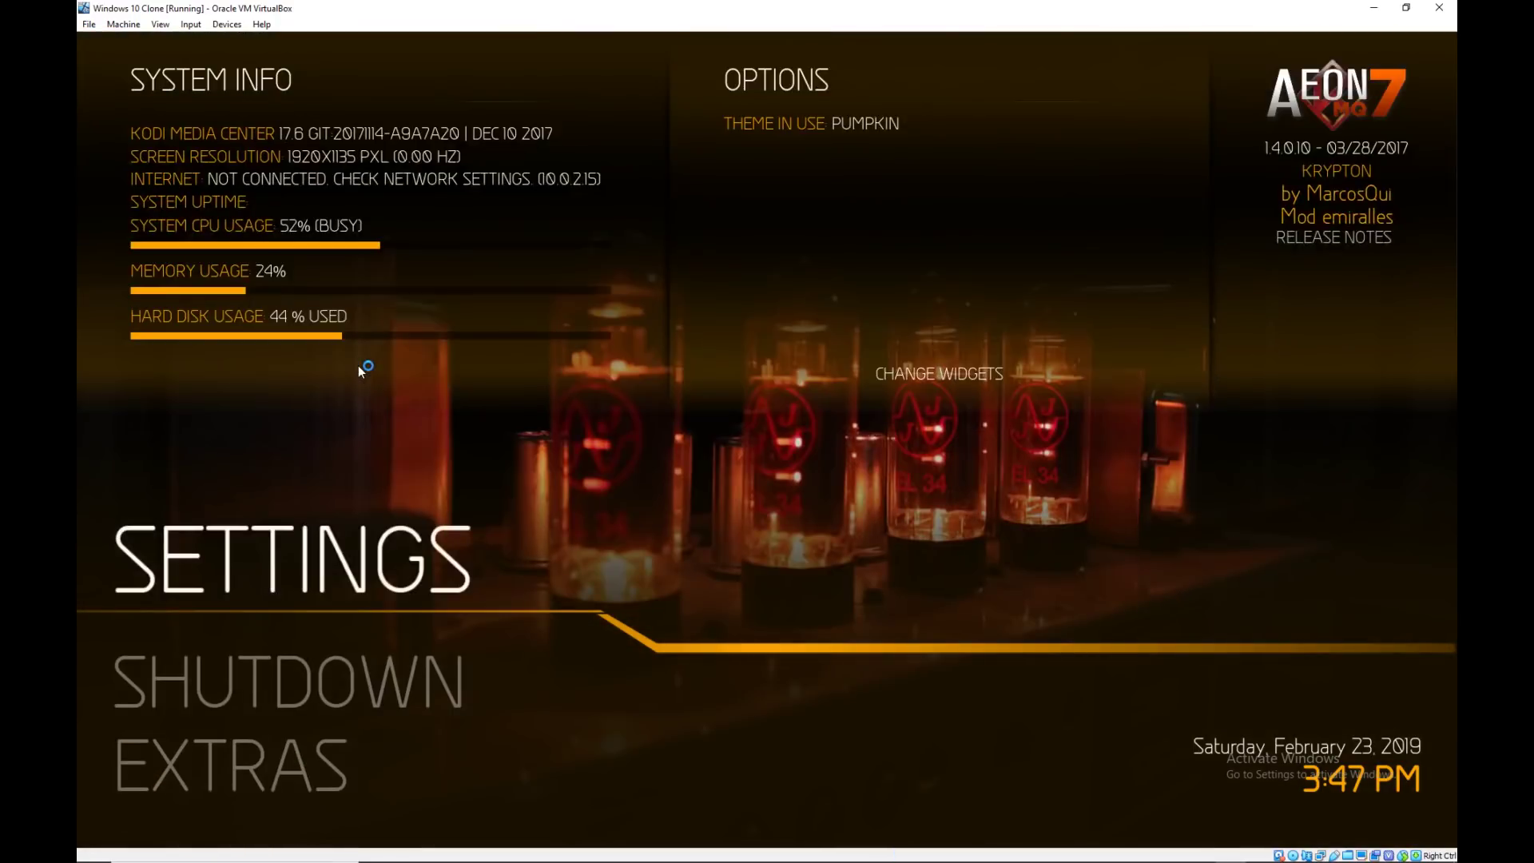
{"action": "key", "text": "Left"}
{"action": "key", "text": "Down"}
{"action": "key", "text": "Down"}
{"action": "key", "text": "Return"}
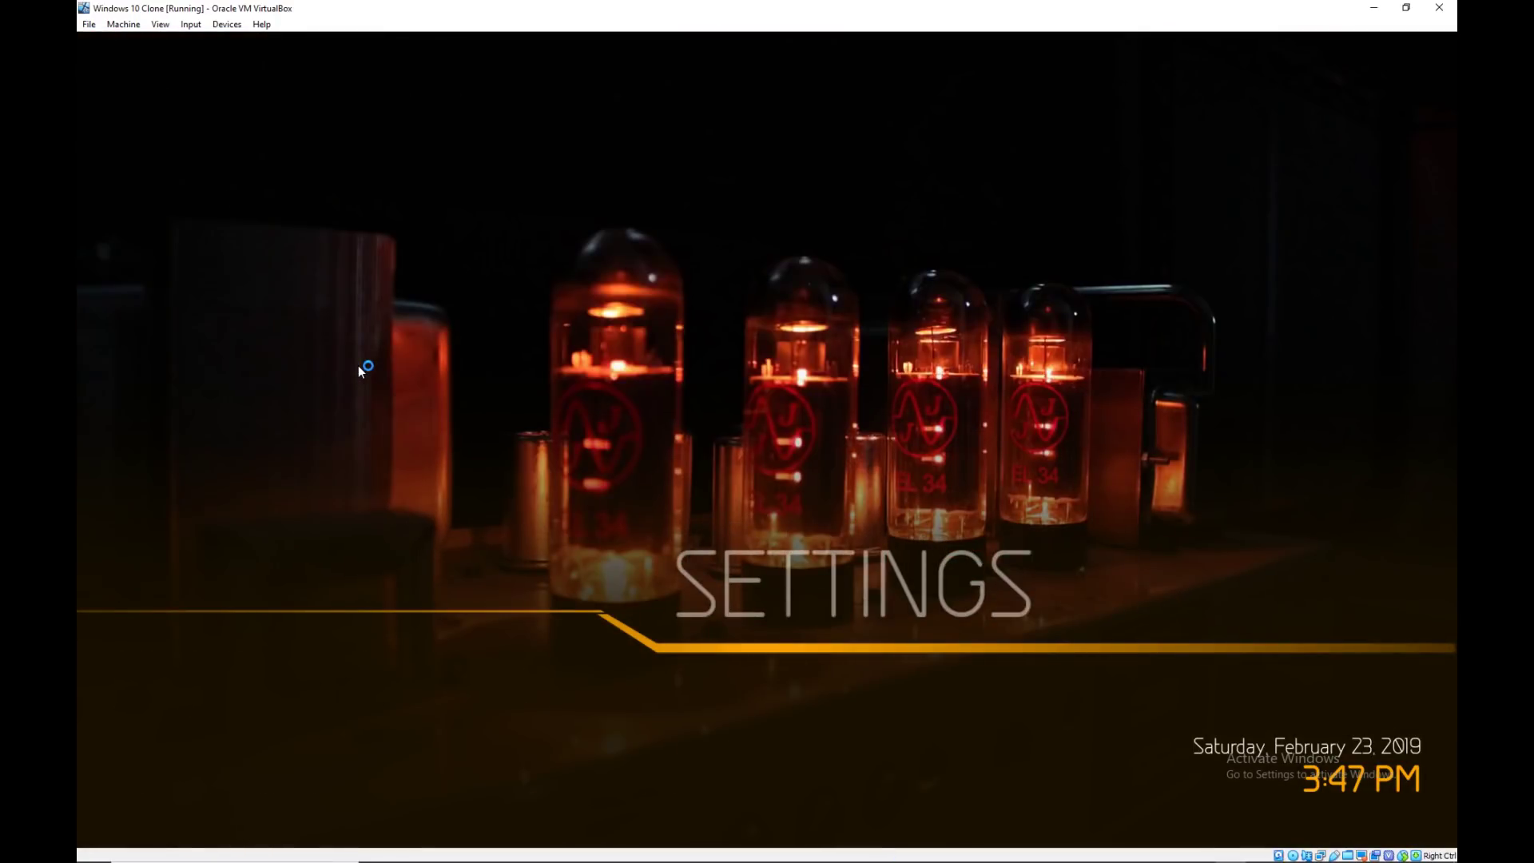
Set the main menu's vertical menu bar style to NEON MENU BAR.
{"action": "key", "text": "Right"}
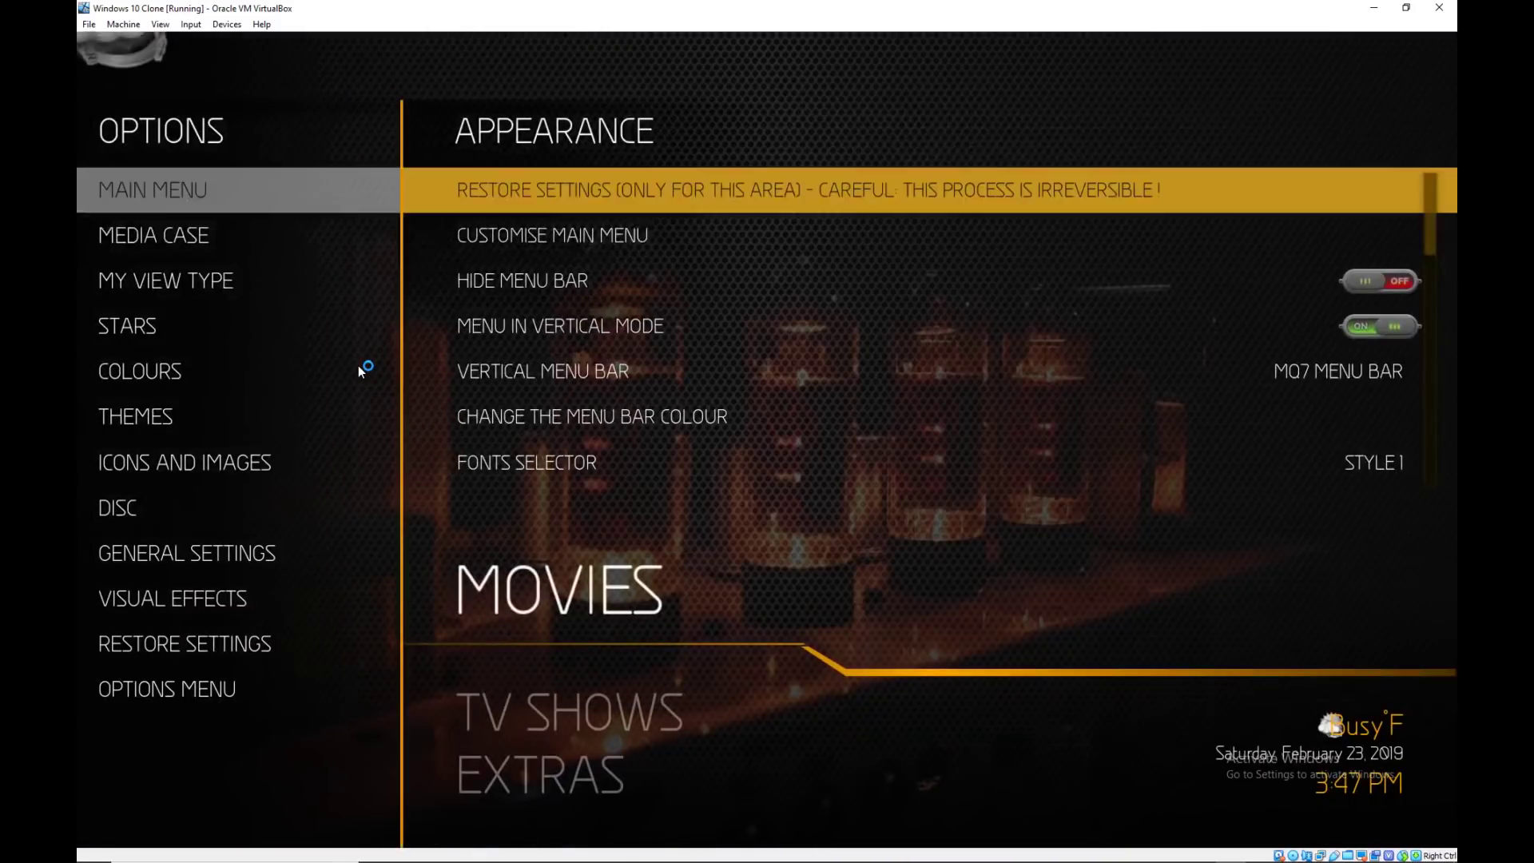
{"action": "key", "text": "Down"}
{"action": "key", "text": "Down"}
{"action": "key", "text": "Down"}
{"action": "key", "text": "Down"}
{"action": "key", "text": "Right"}
{"action": "key", "text": "Right"}
{"action": "key", "text": "Right"}
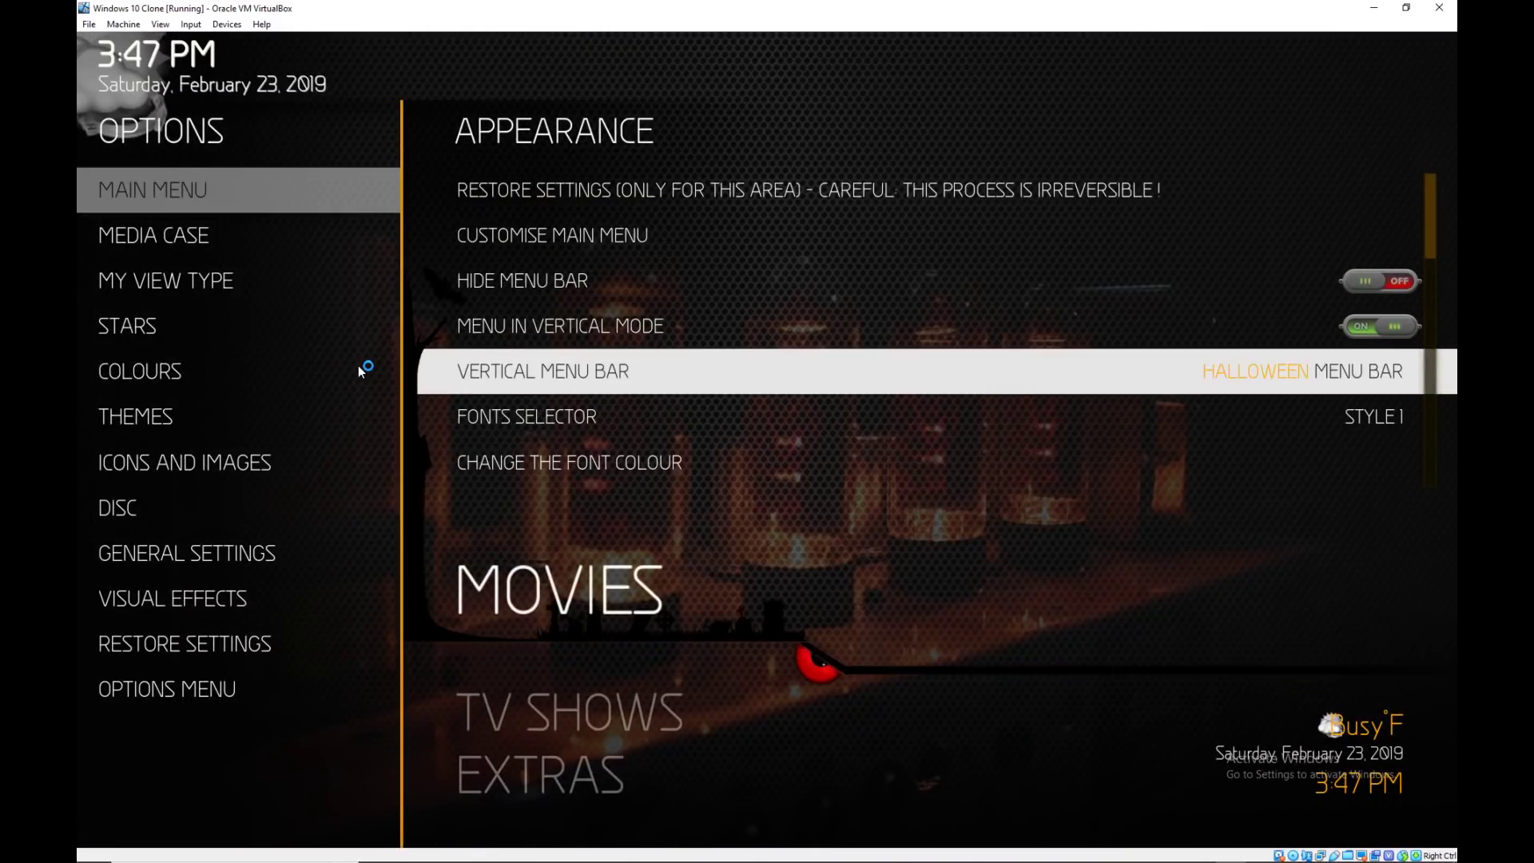
{"action": "key", "text": "Right"}
{"action": "key", "text": "Right"}
{"action": "key", "text": "Right"}
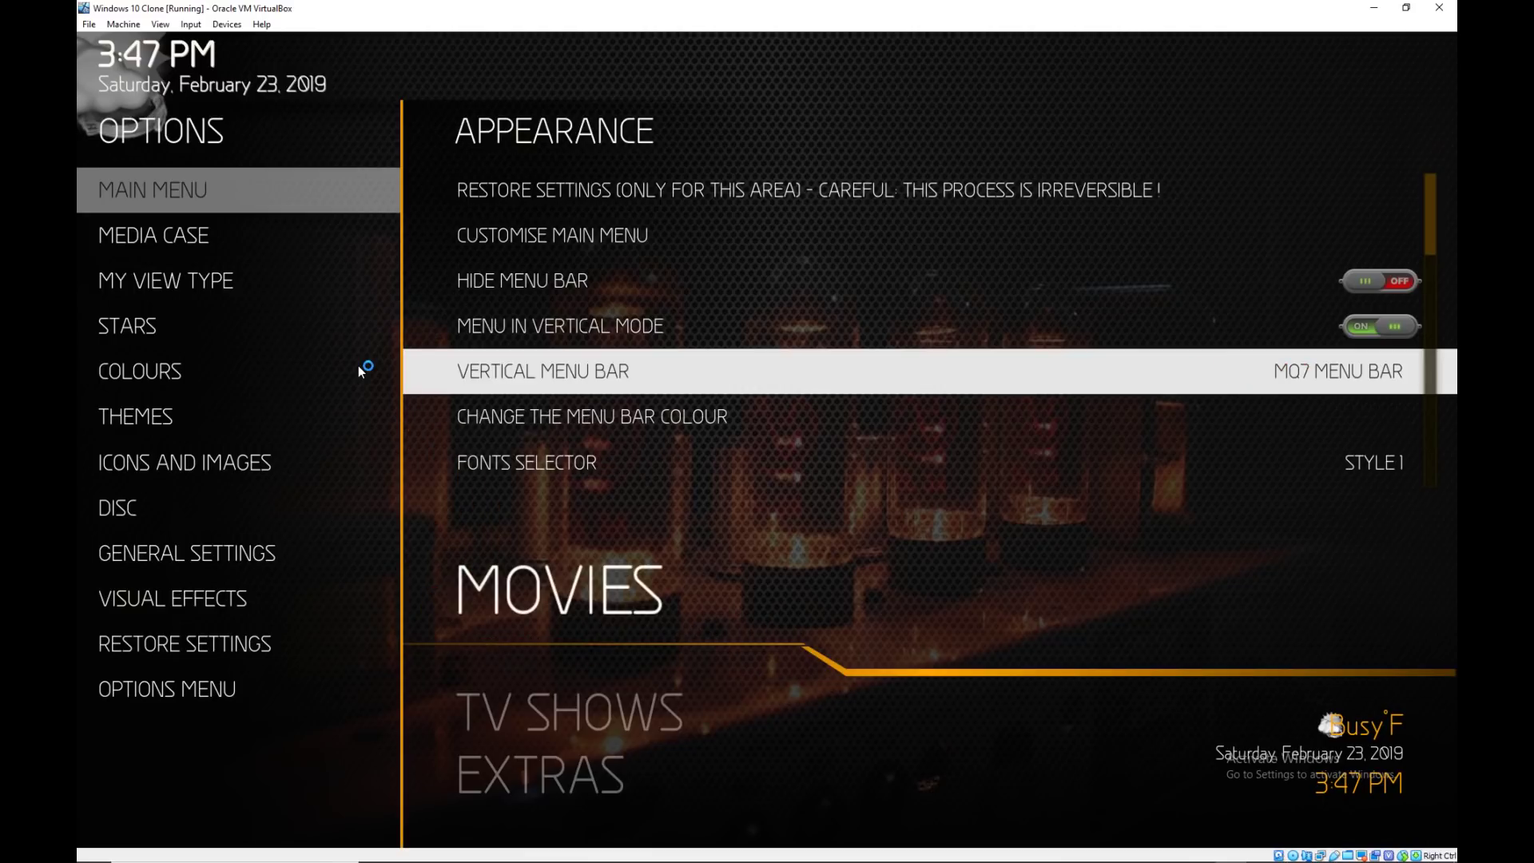
{"action": "key", "text": "Right"}
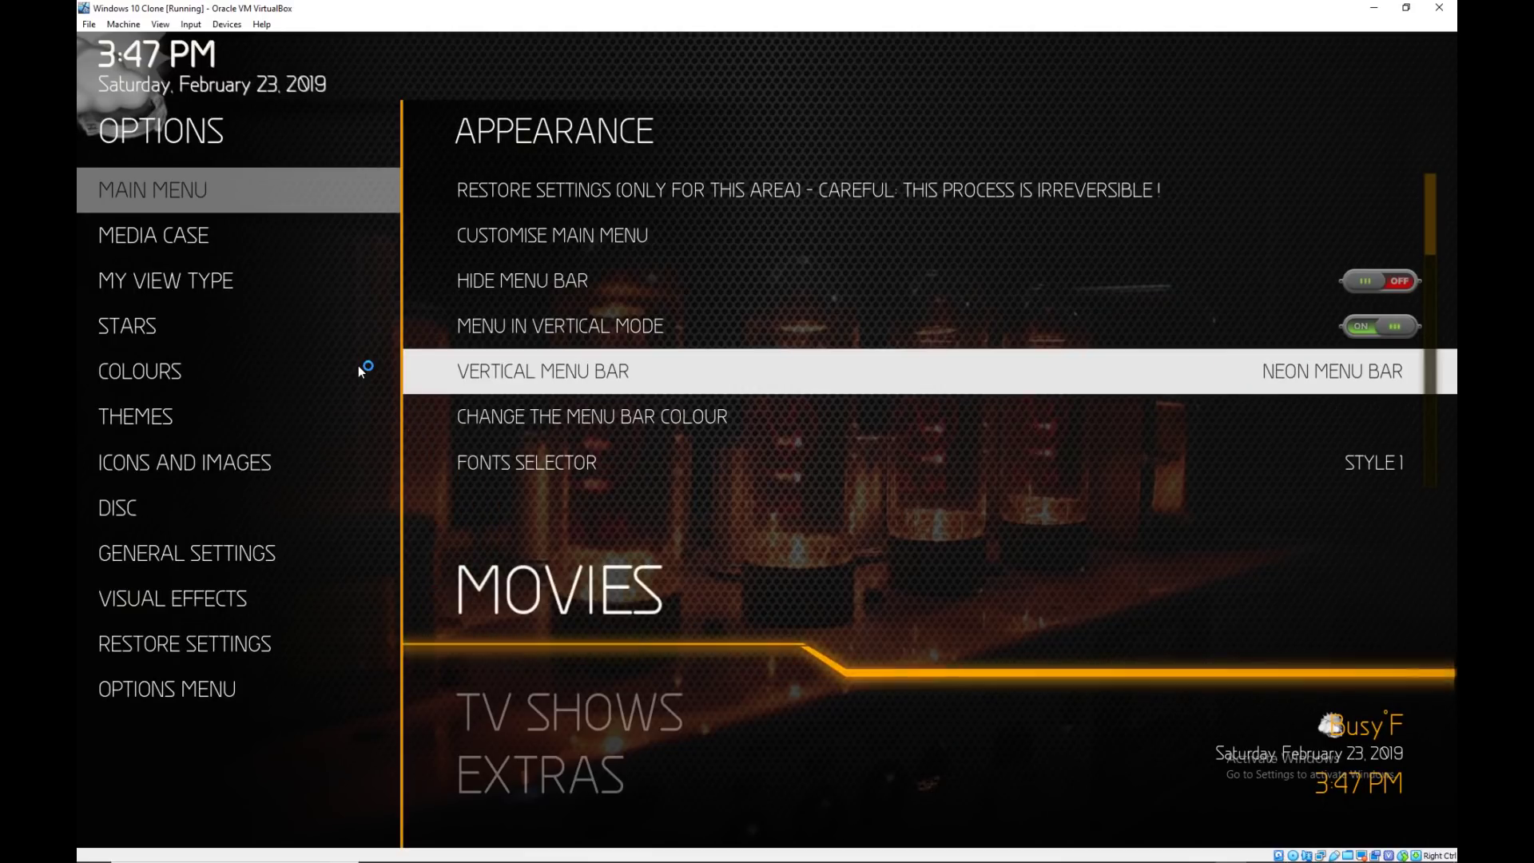
{"action": "key", "text": "Left"}
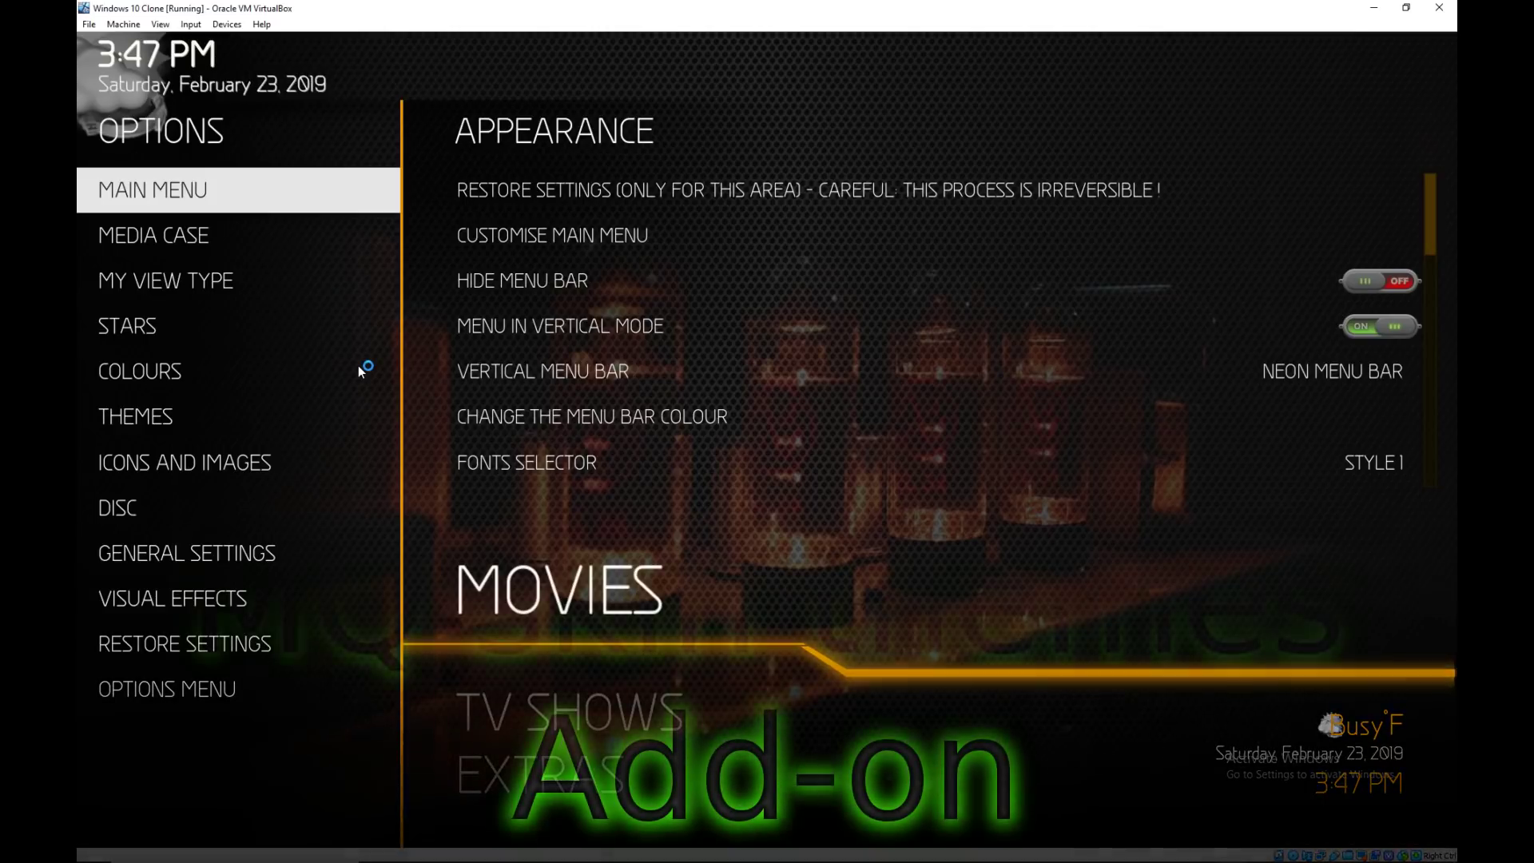
Open the skin's image themes and check the previews of the holiday, Star Wars, Black, Blue, Orange and Purple themes.
{"action": "key", "text": "Down"}
{"action": "key", "text": "Down"}
{"action": "key", "text": "Down"}
{"action": "key", "text": "Down"}
{"action": "key", "text": "Down"}
{"action": "key", "text": "Right"}
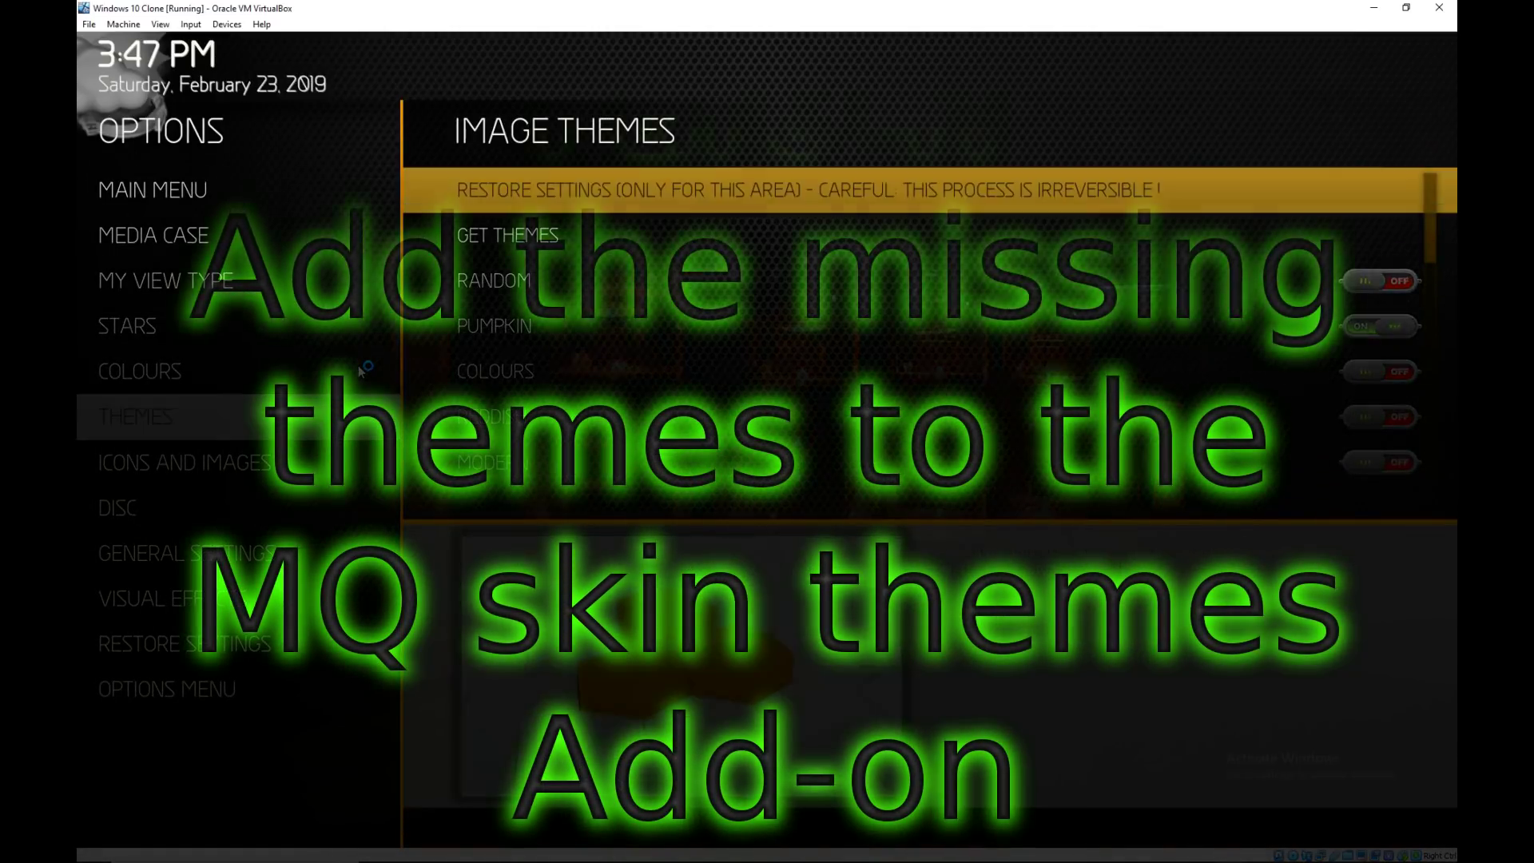
{"action": "key", "text": "Down"}
{"action": "key", "text": "Down"}
{"action": "key", "text": "Down"}
{"action": "key", "text": "Down"}
{"action": "key", "text": "Down"}
{"action": "key", "text": "Down"}
{"action": "key", "text": "Down"}
{"action": "key", "text": "Down"}
{"action": "key", "text": "Down"}
{"action": "key", "text": "Up"}
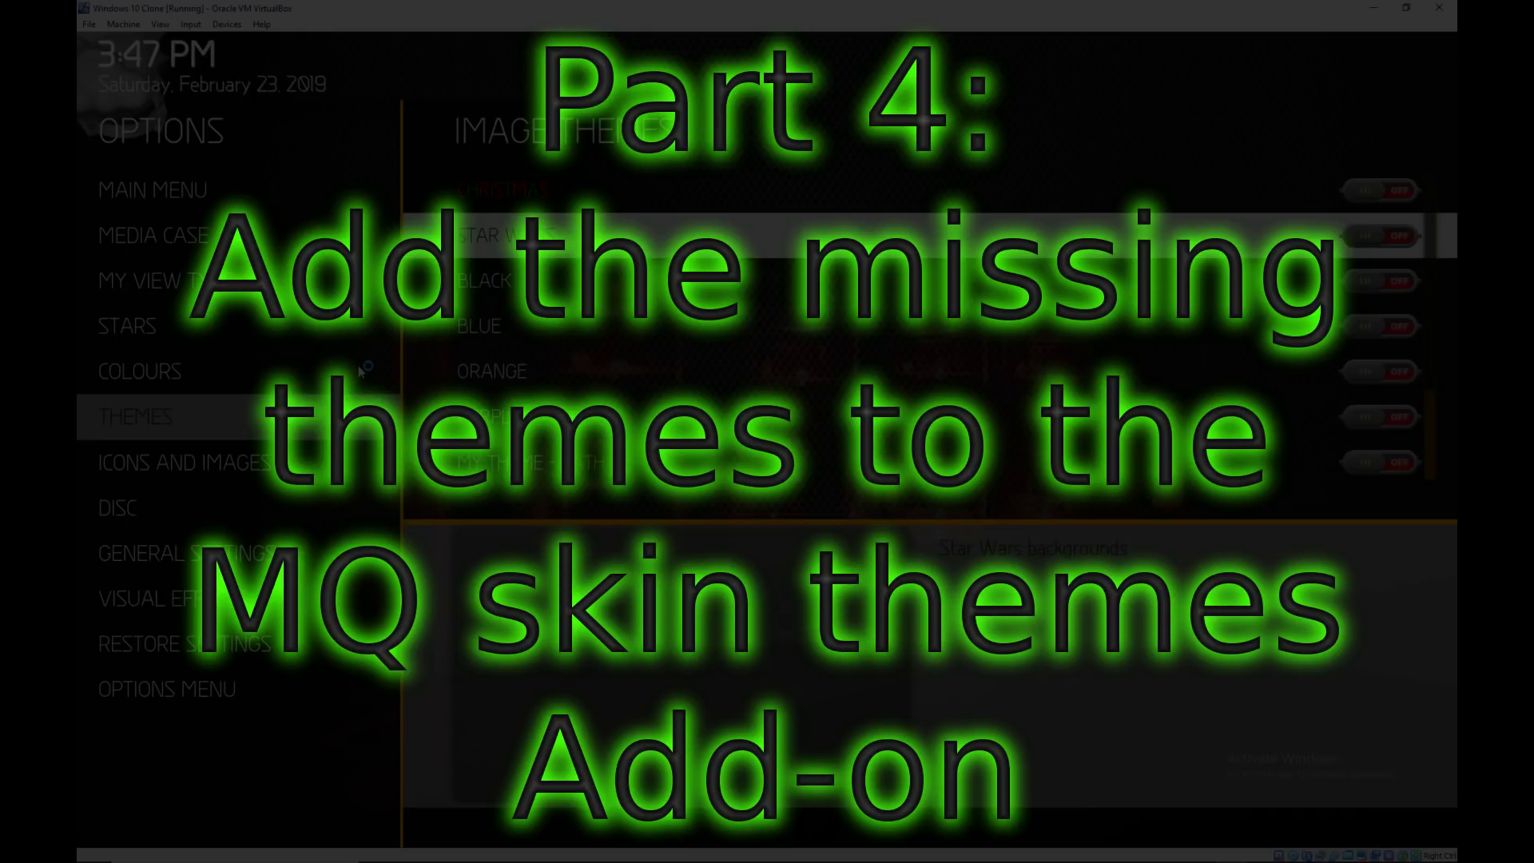
{"action": "key", "text": "Up"}
{"action": "key", "text": "Up"}
{"action": "key", "text": "Up"}
{"action": "key", "text": "Down"}
{"action": "key", "text": "Down"}
{"action": "key", "text": "Down"}
{"action": "key", "text": "Down"}
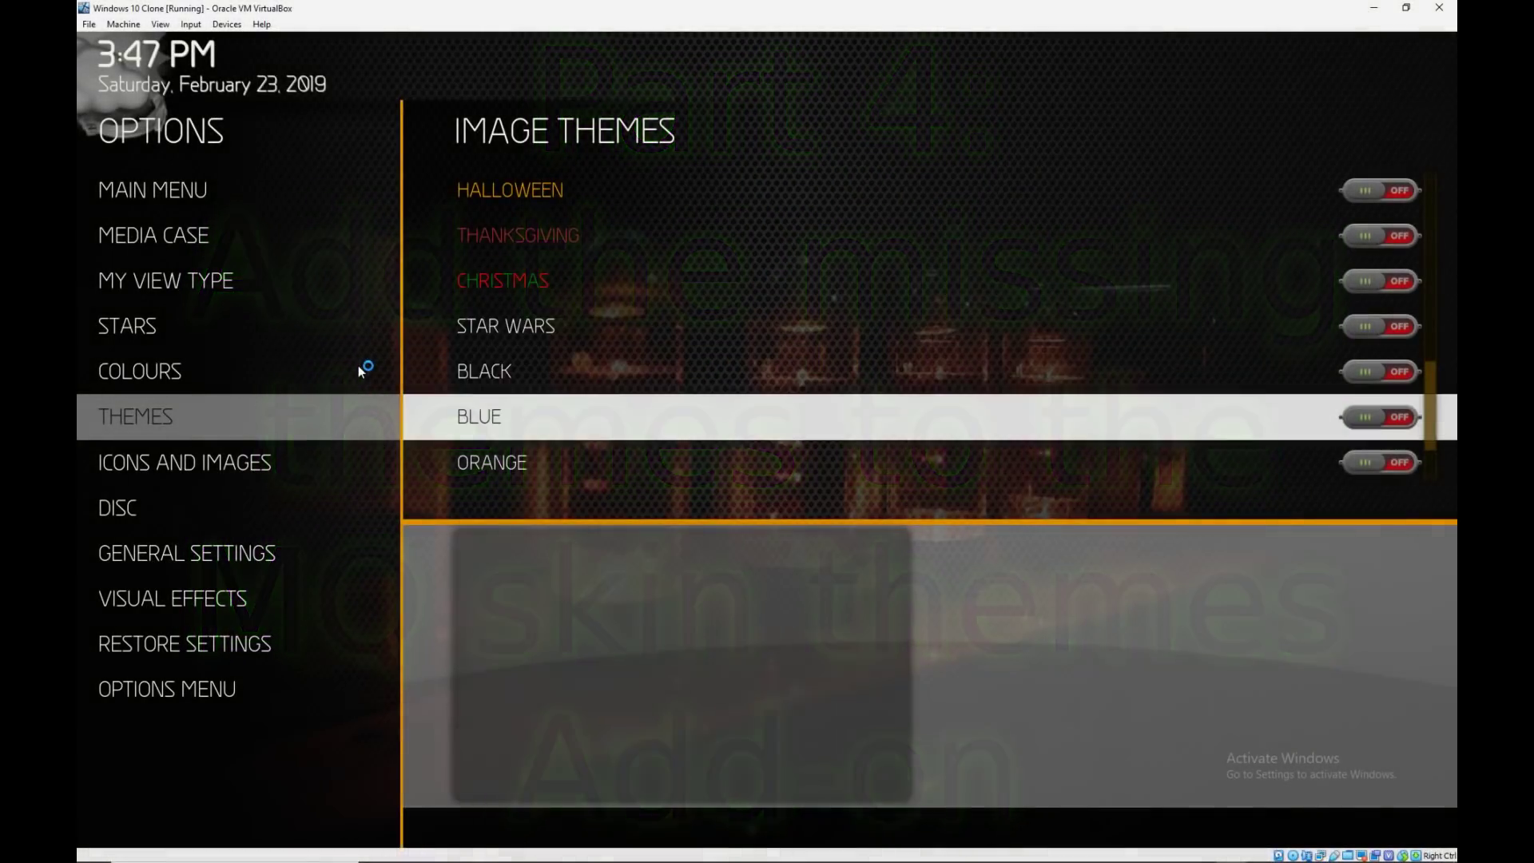
{"action": "key", "text": "Down"}
{"action": "key", "text": "Down"}
{"action": "key", "text": "Up"}
{"action": "key", "text": "Up"}
{"action": "key", "text": "Up"}
{"action": "key", "text": "Down"}
{"action": "key", "text": "Down"}
{"action": "key", "text": "Down"}
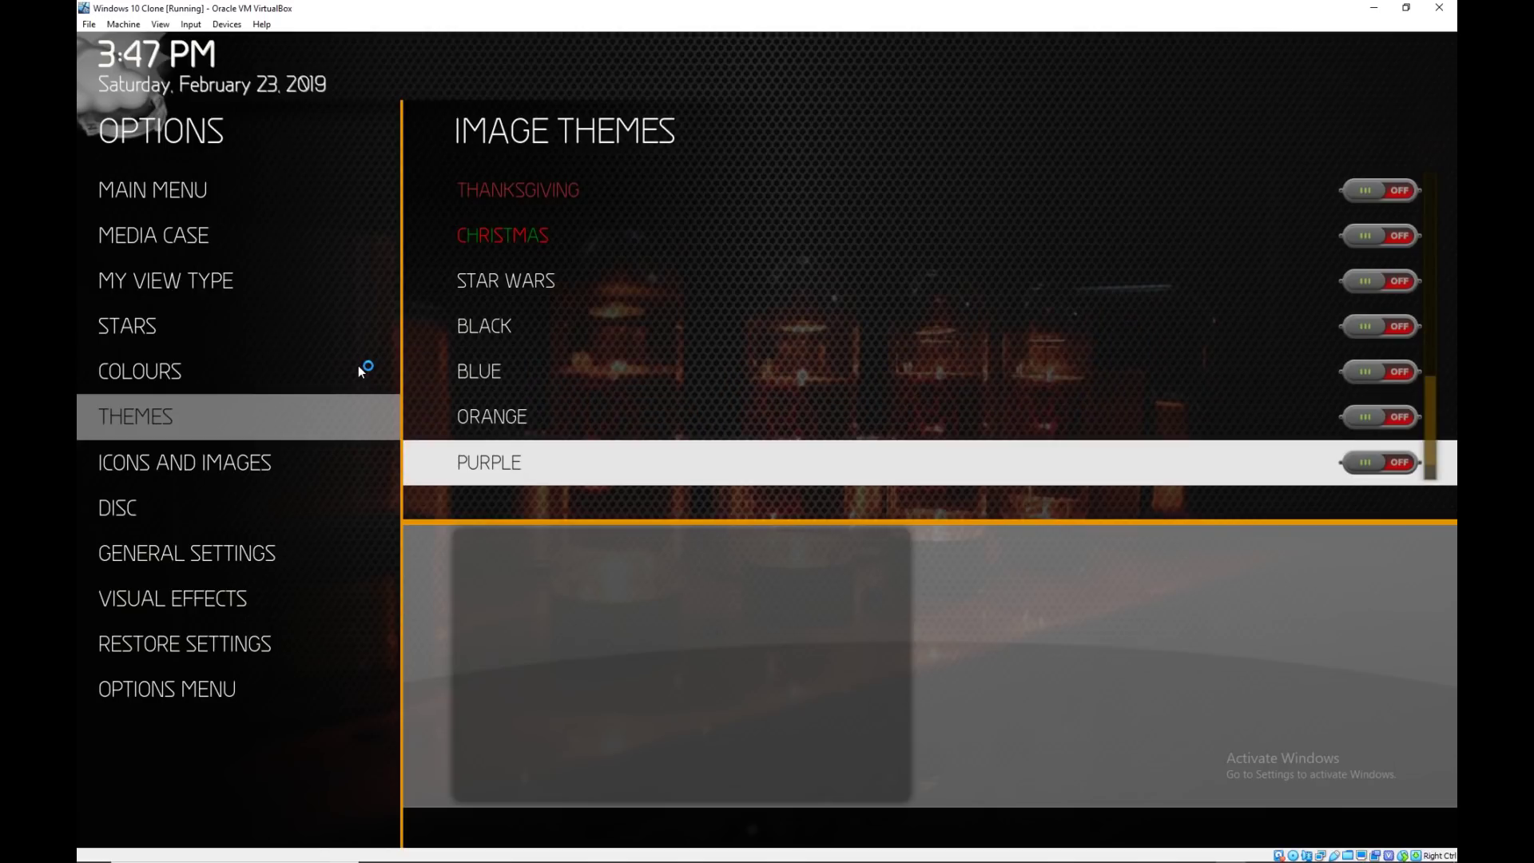
{"action": "key", "text": "Up"}
{"action": "key", "text": "Up"}
{"action": "key", "text": "Up"}
{"action": "key", "text": "Up"}
{"action": "key", "text": "Up"}
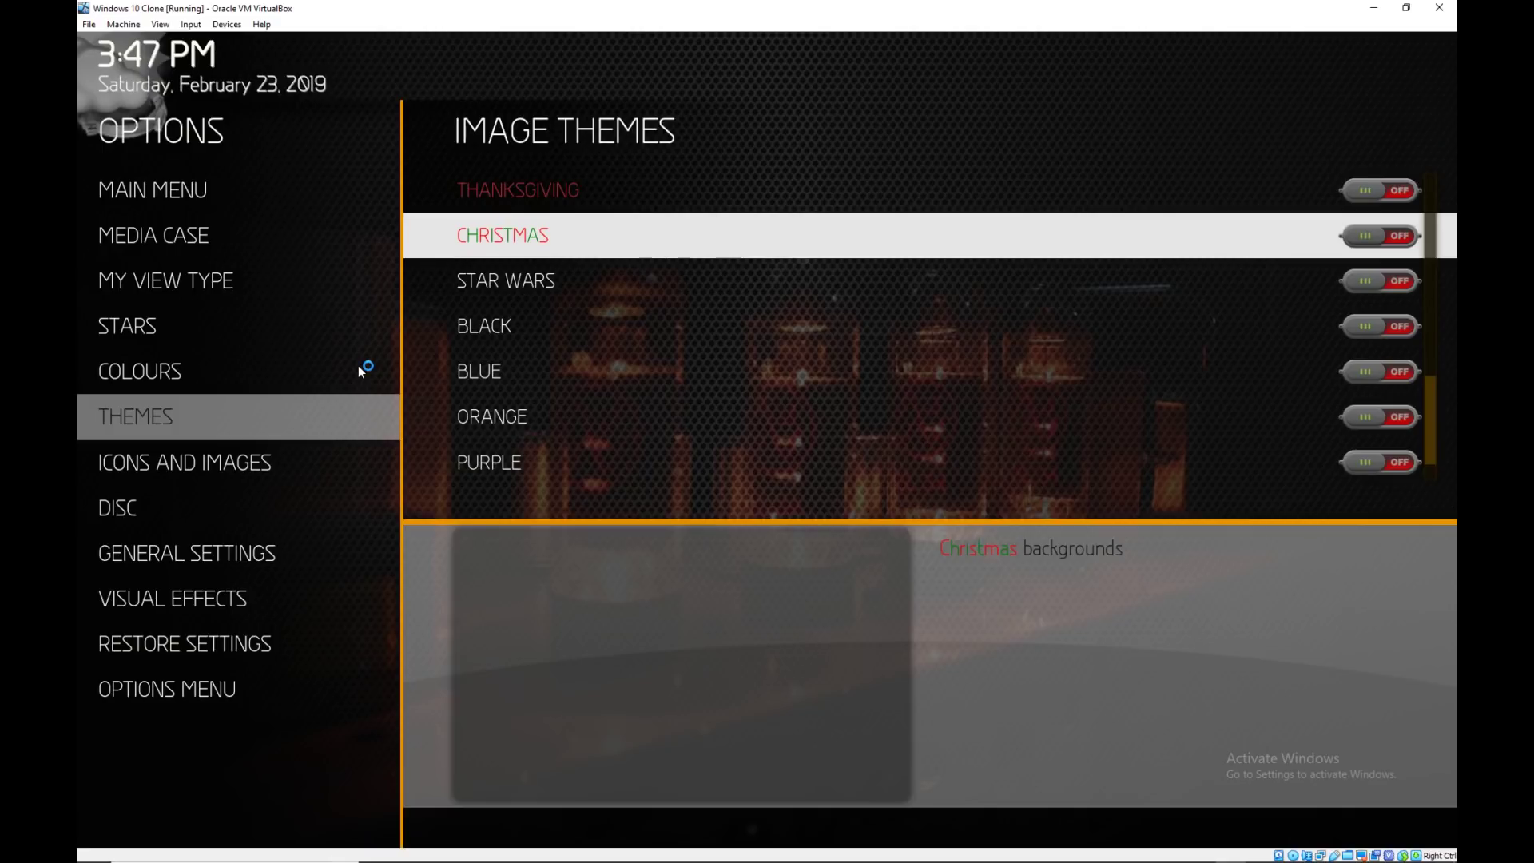
Switch to File Explorer and open the resources folder of resource.images.skinthemes.aeonmq under Kodi-Krypton's portable_data\addons.
{"action": "key", "text": "alt+Tab"}
{"action": "key", "text": "alt+Tab"}
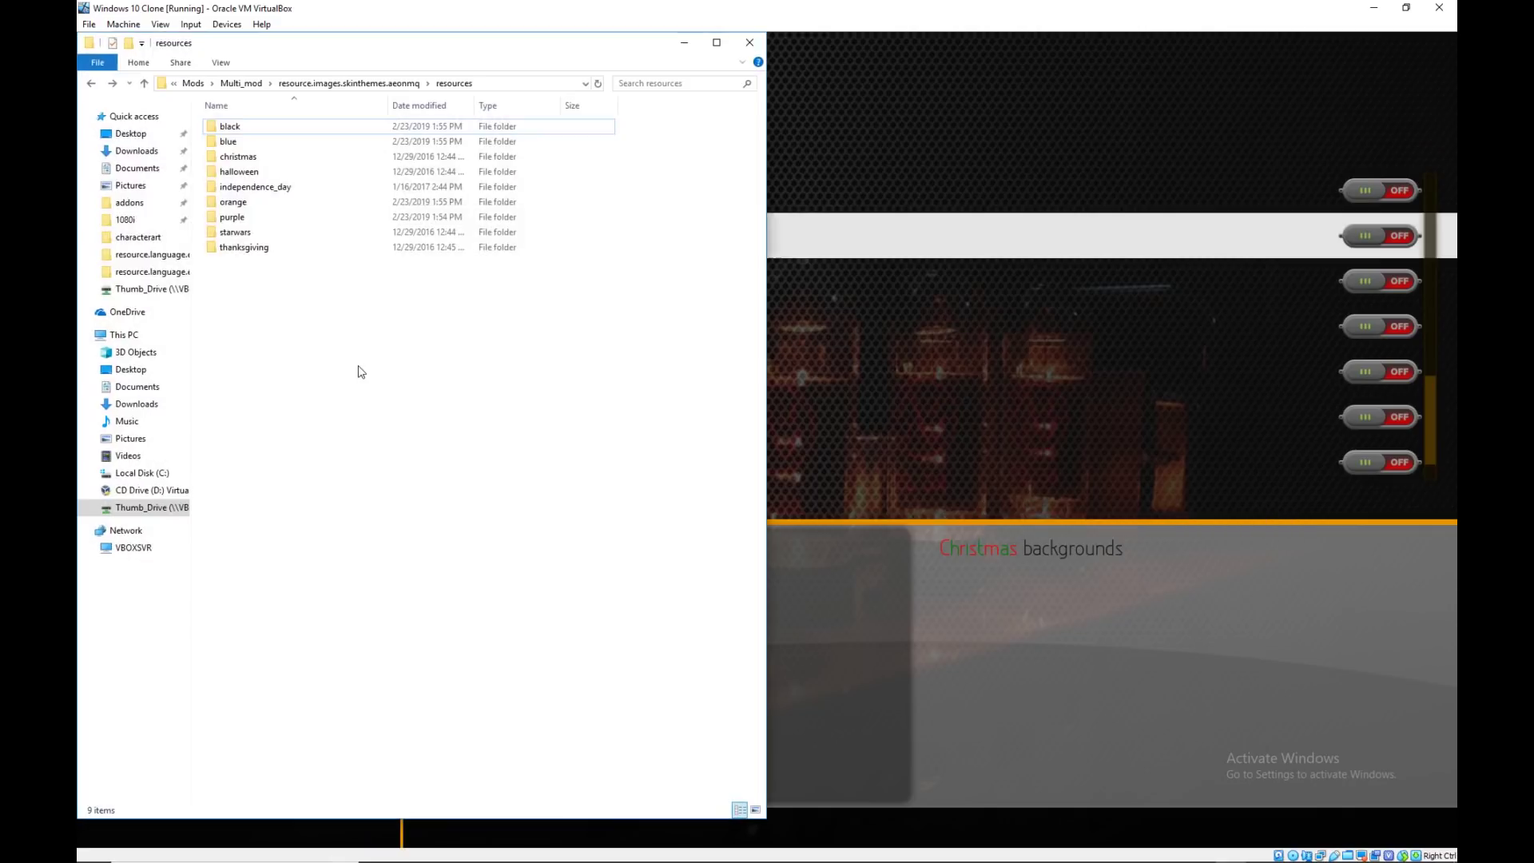
{"action": "key", "text": "alt+Tab"}
{"action": "key", "text": "alt+Tab"}
{"action": "key", "text": "alt+Tab"}
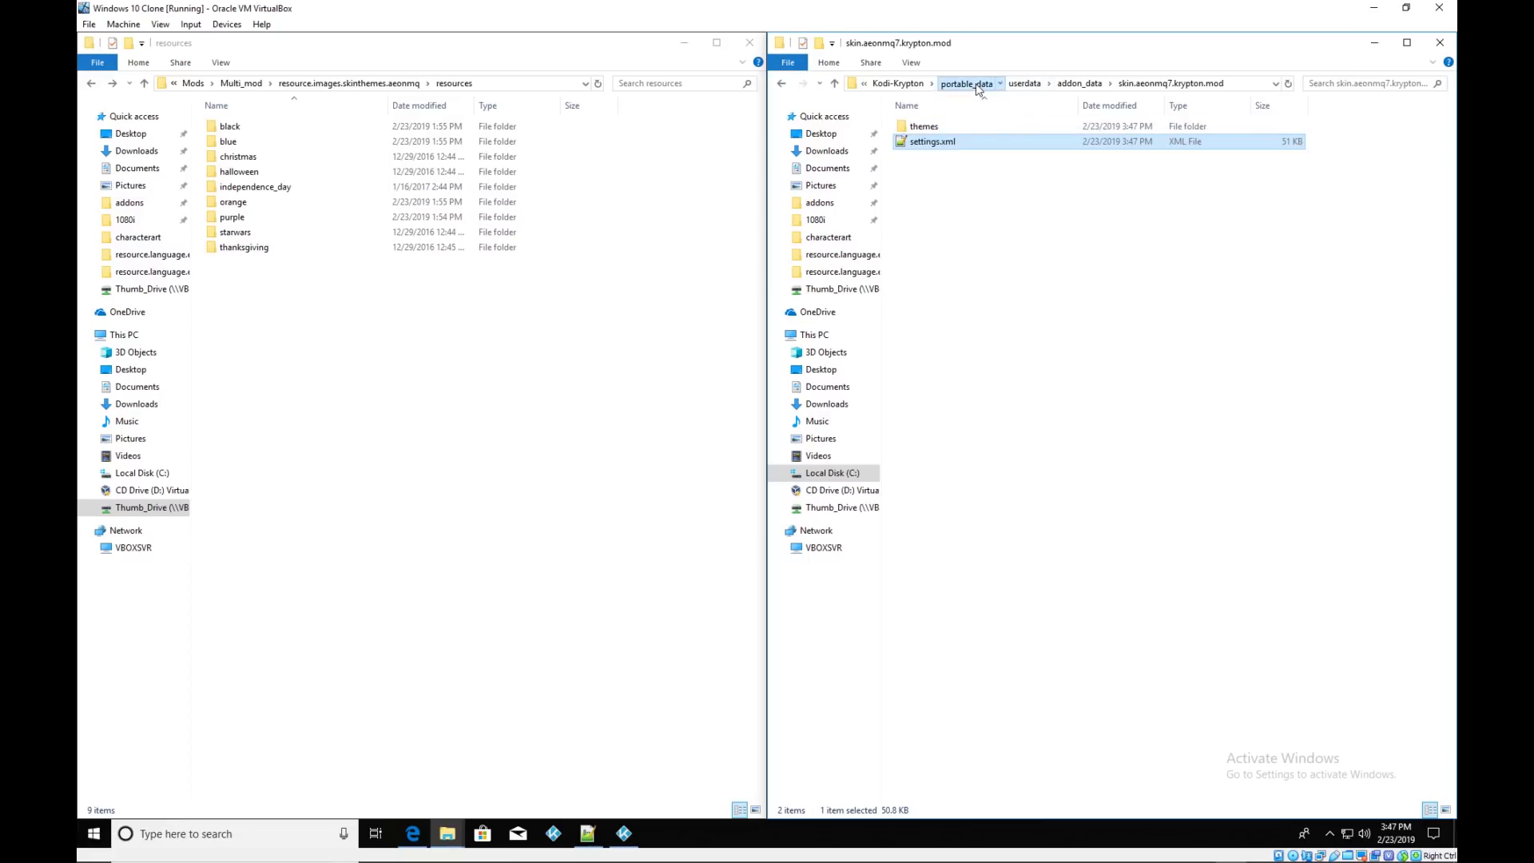
{"action": "left_click", "coordinate": [966, 84]}
{"action": "double_click", "coordinate": [923, 127]}
{"action": "left_click", "coordinate": [919, 232]}
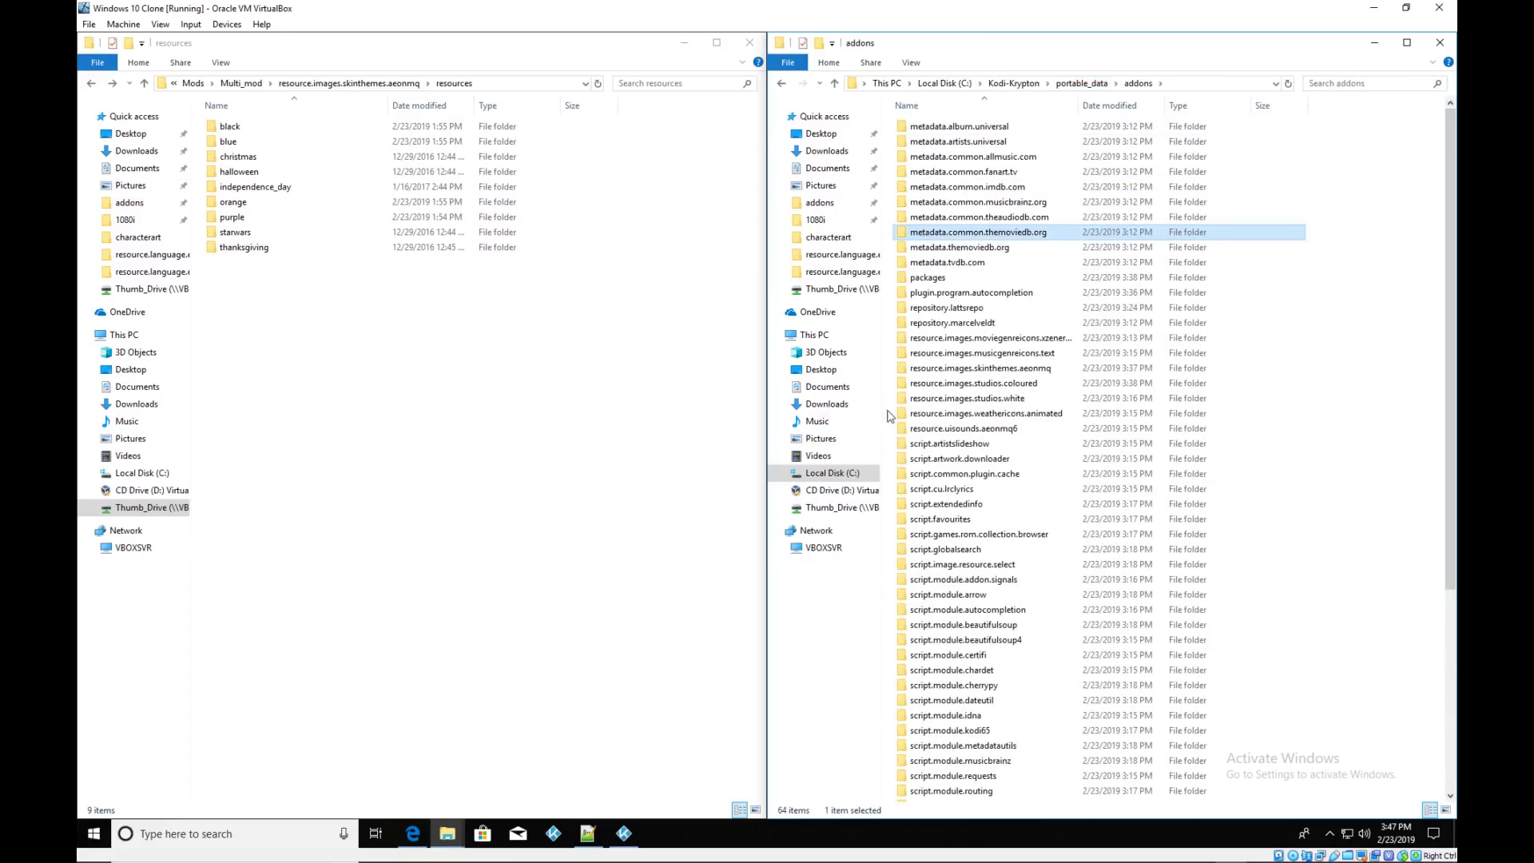
{"action": "left_click", "coordinate": [956, 427]}
{"action": "double_click", "coordinate": [1008, 368]}
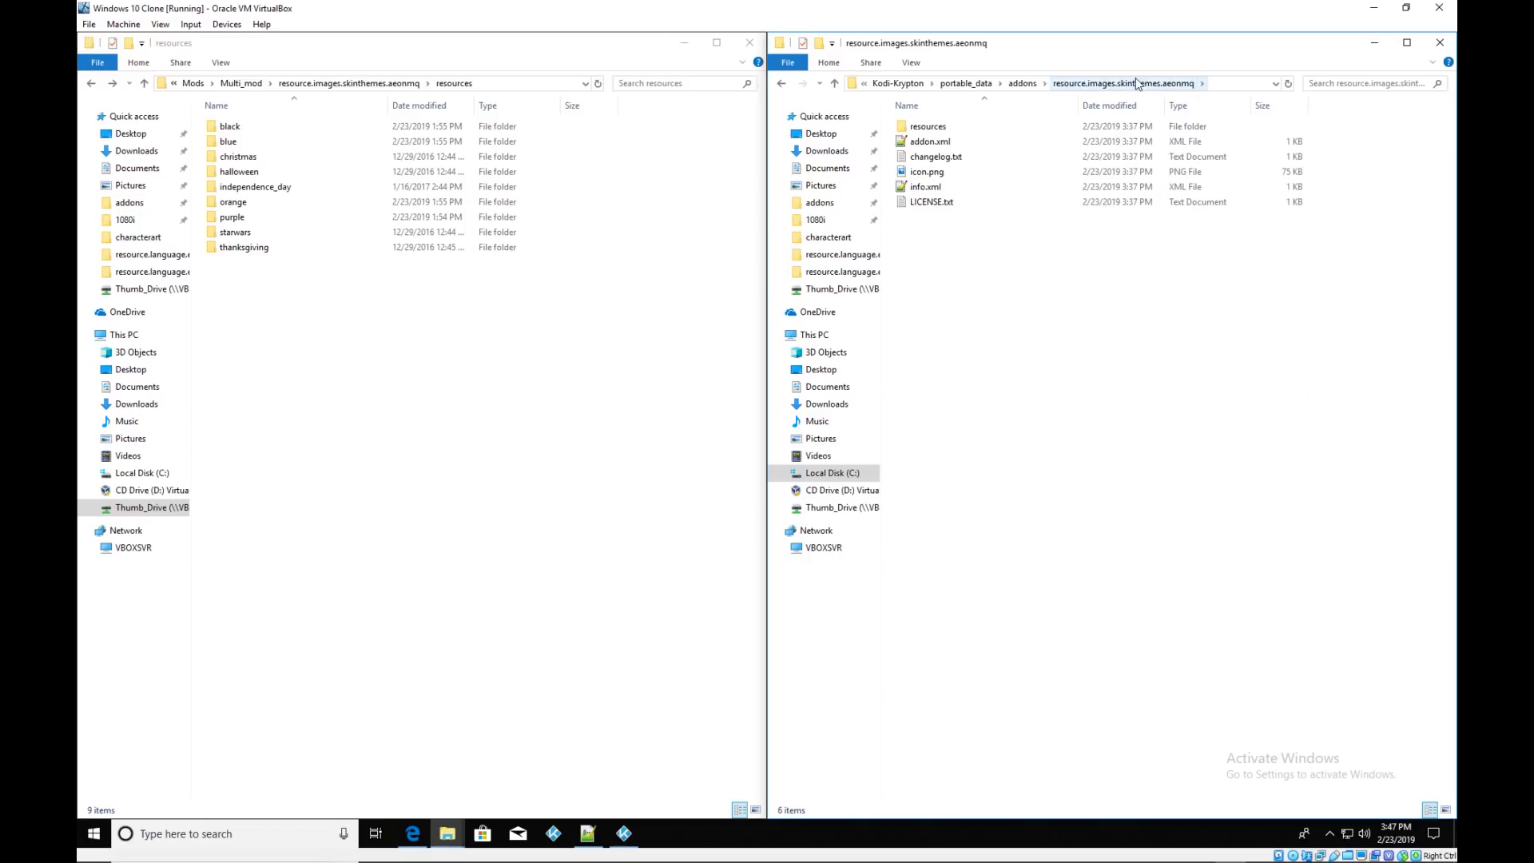
{"action": "double_click", "coordinate": [923, 128]}
{"action": "left_click", "coordinate": [921, 127]}
{"action": "left_click", "coordinate": [925, 302]}
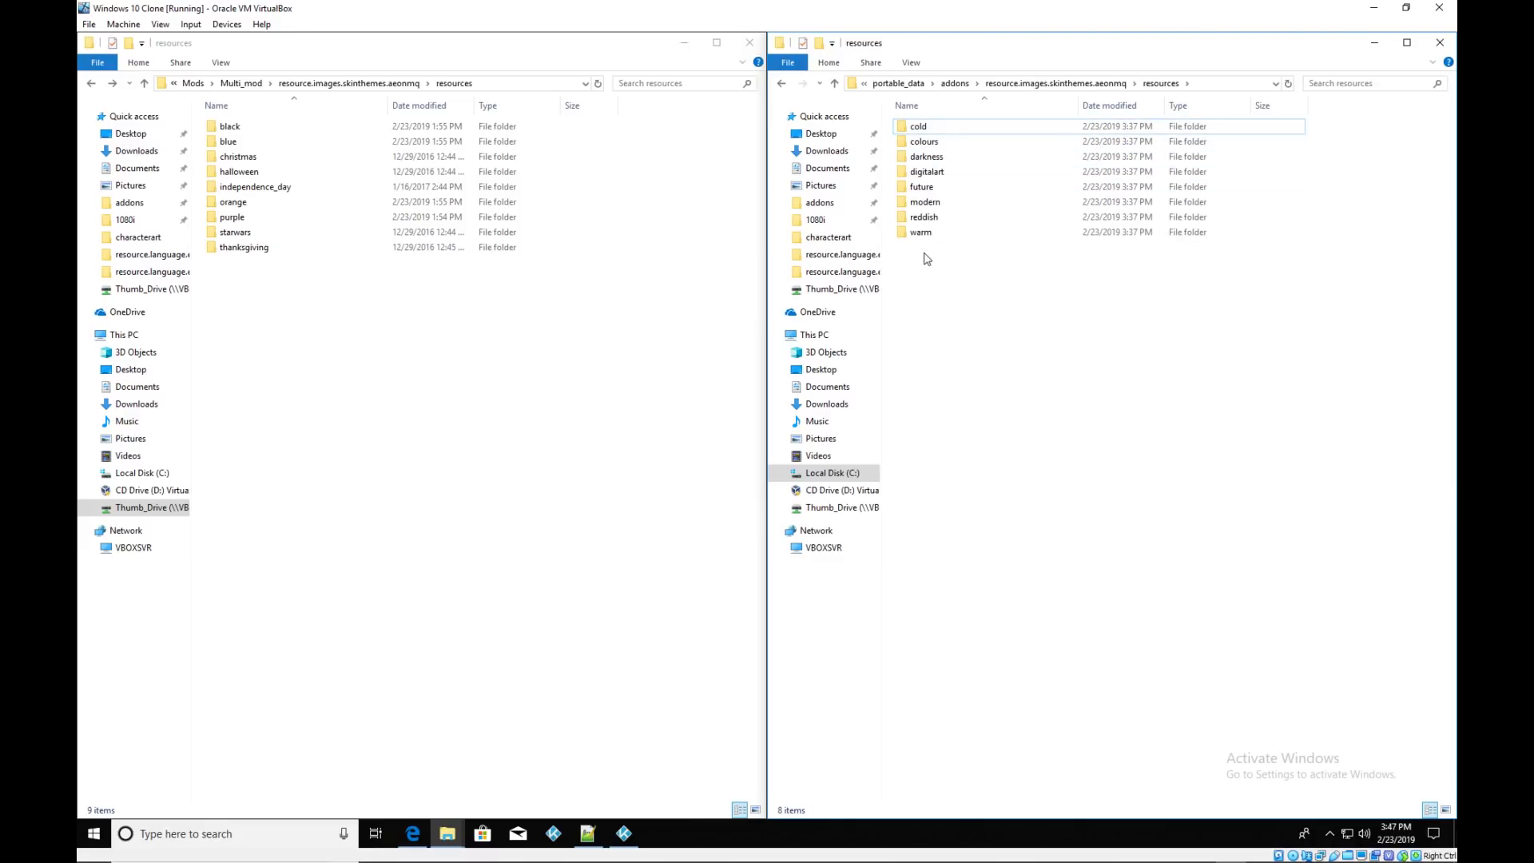
Copy all nine theme folders, black through thanksgiving, from the Multi_mod resources folder into the Kodi add-on's resources folder.
{"action": "left_click", "coordinate": [260, 315]}
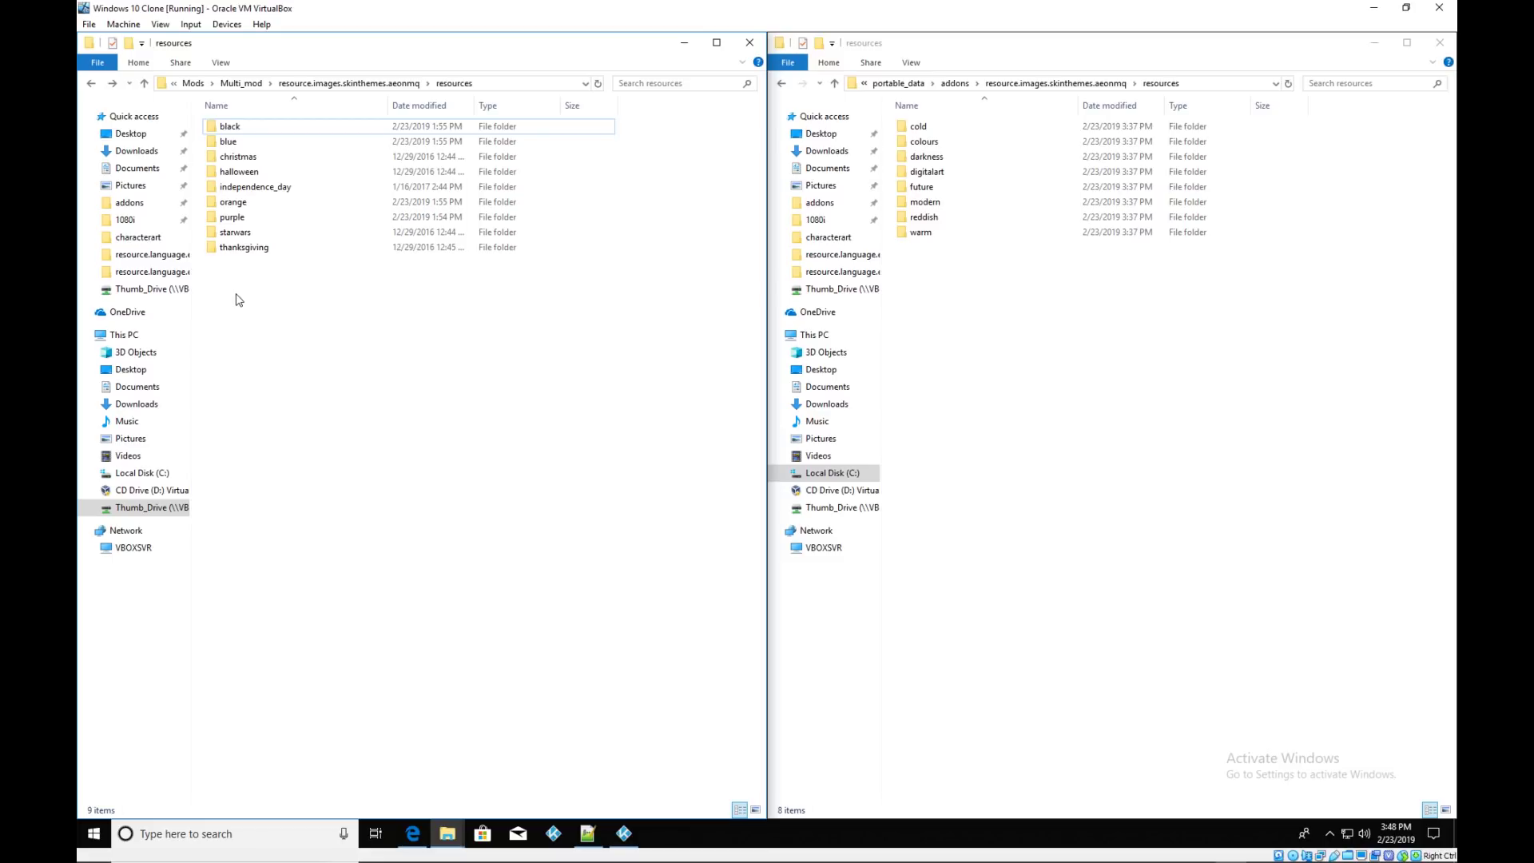
{"action": "left_click_drag", "start_coordinate": [285, 293], "coordinate": [243, 128]}
{"action": "left_click", "coordinate": [232, 126], "text": "ctrl"}
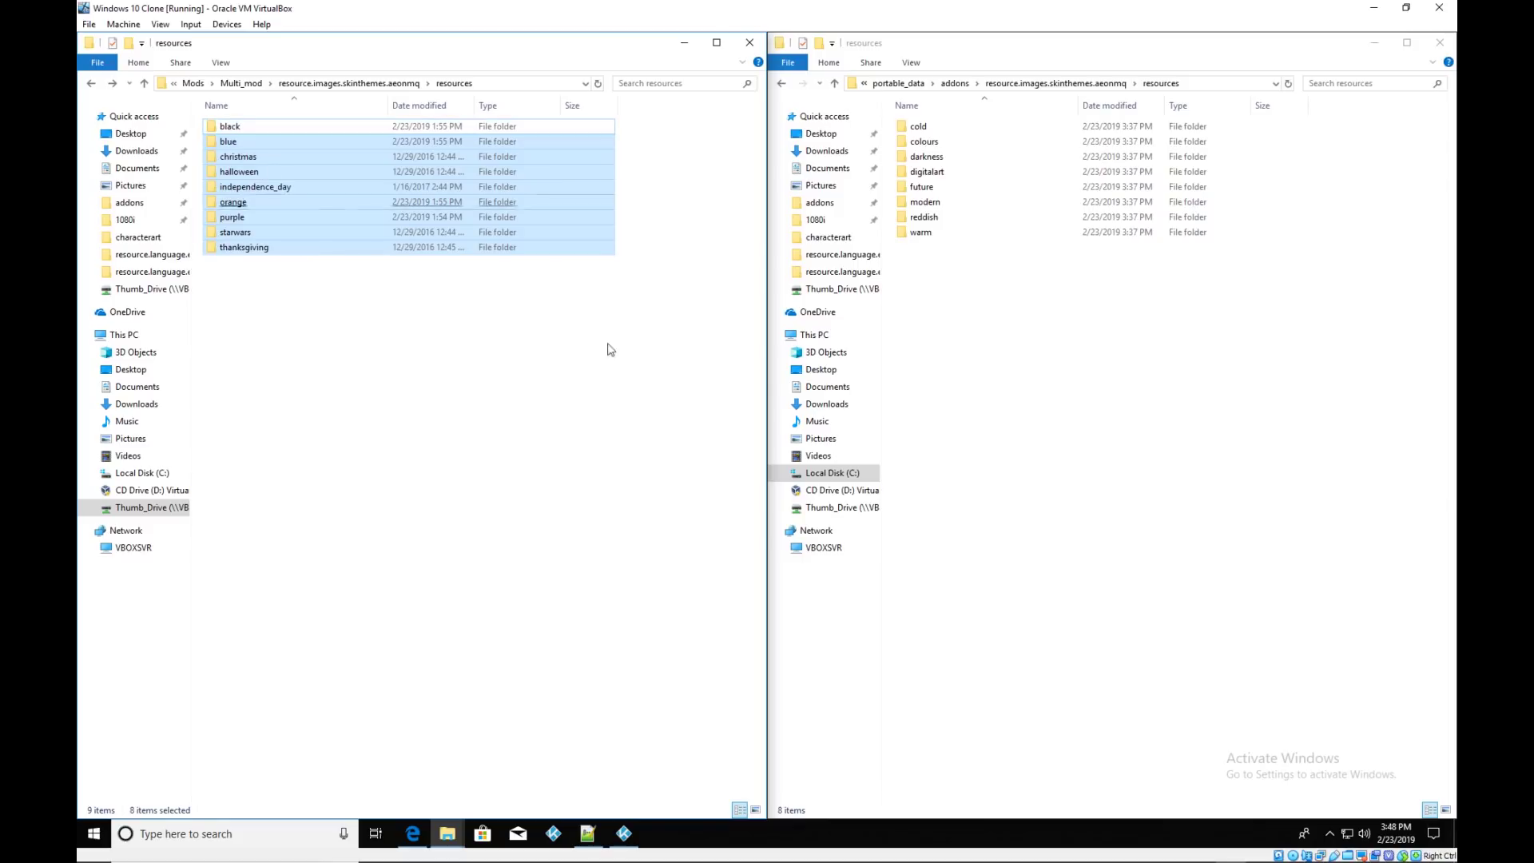
{"action": "left_click", "coordinate": [958, 375]}
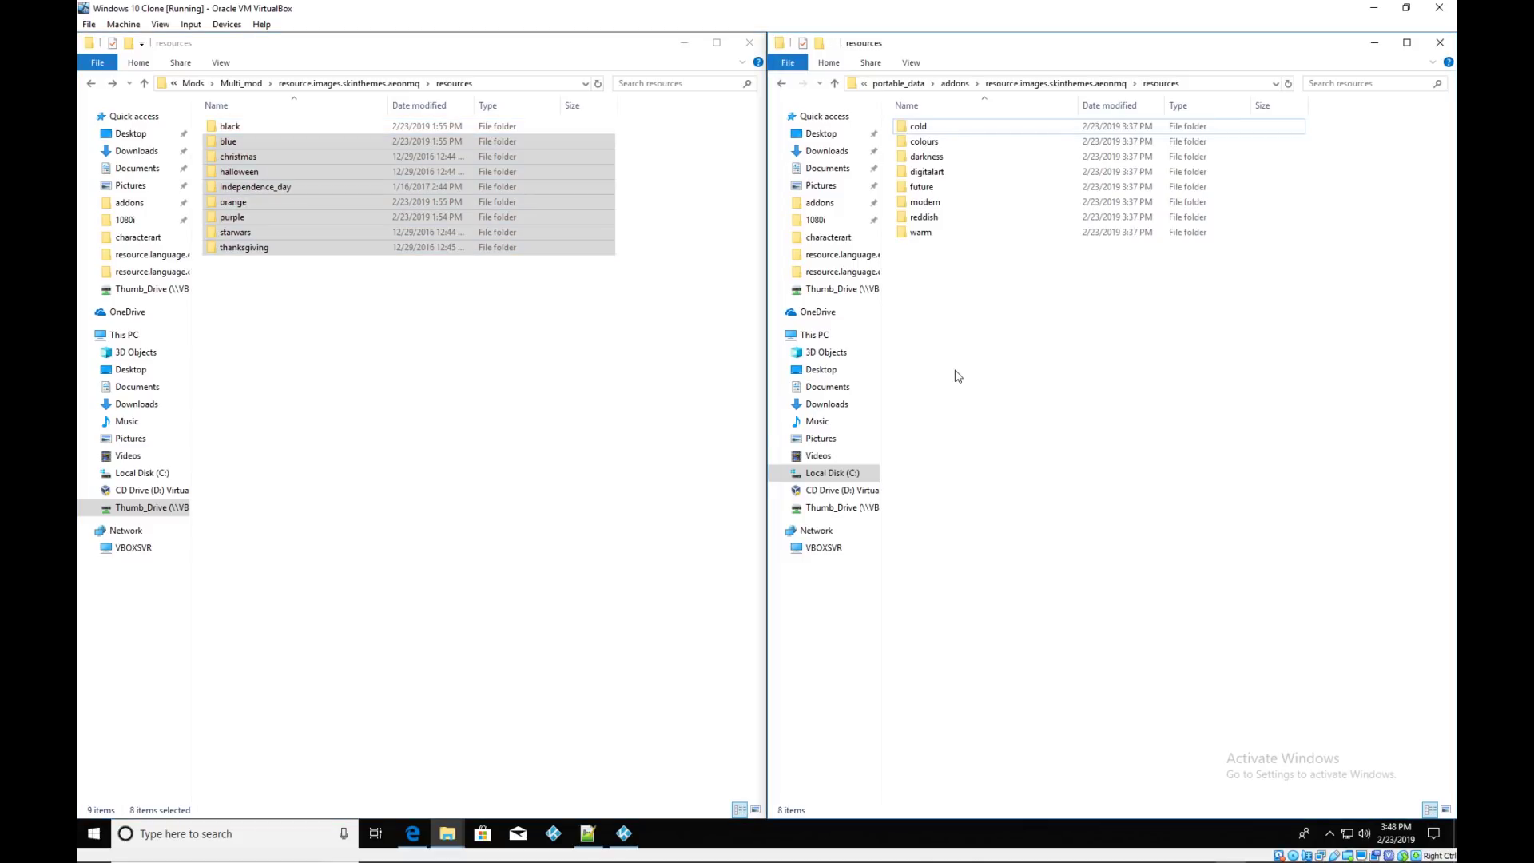
{"action": "key", "text": "ctrl+v"}
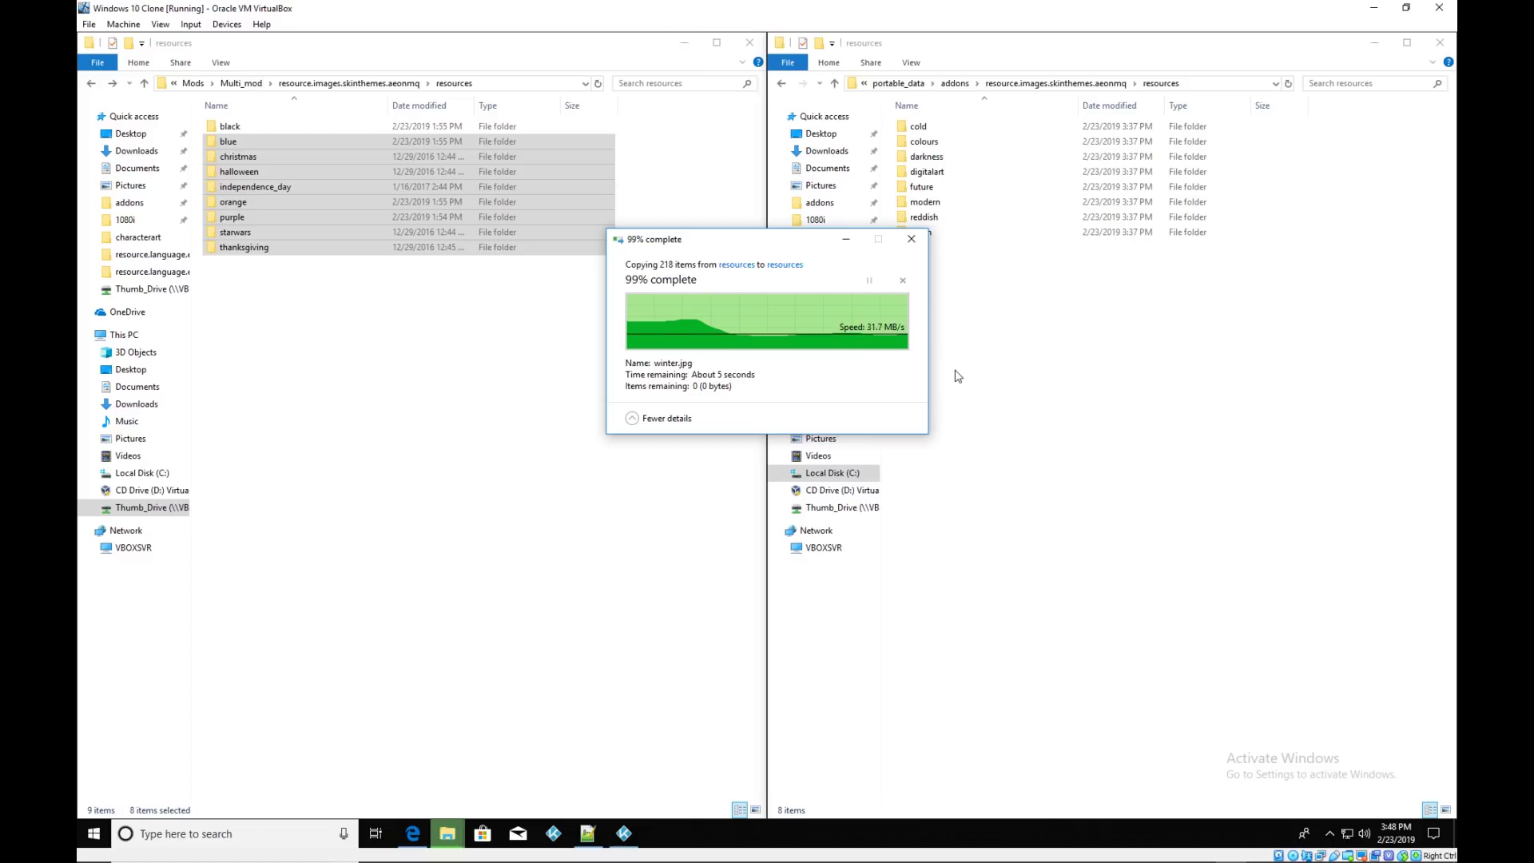
{"action": "left_click", "coordinate": [958, 370]}
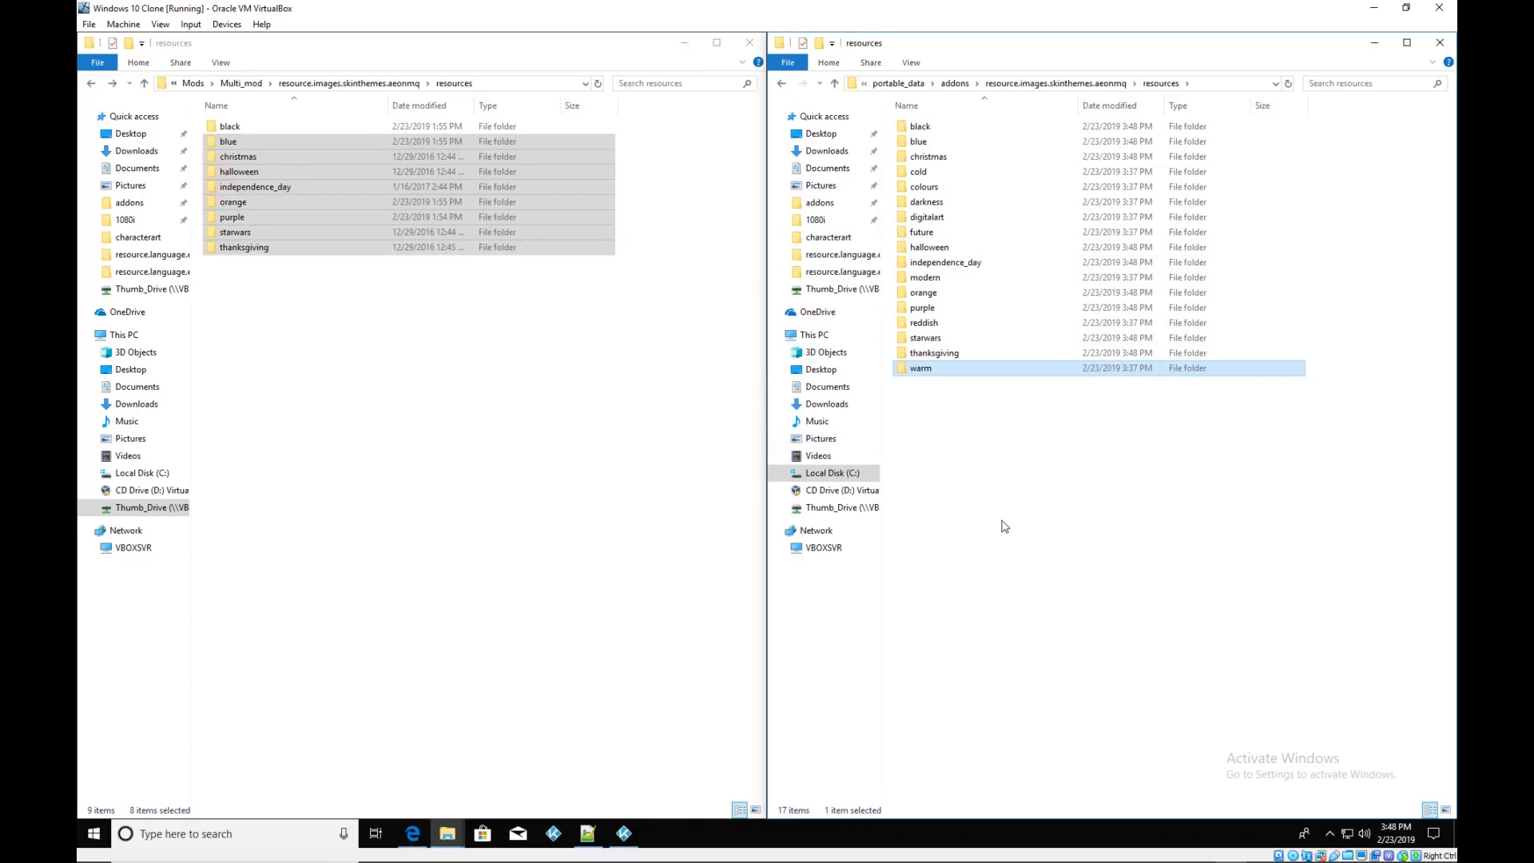
{"action": "left_click", "coordinate": [1004, 526]}
Switch back to Kodi, enable the BLACK image theme in the skin settings, and return to the home screen.
{"action": "key", "text": "alt+Tab"}
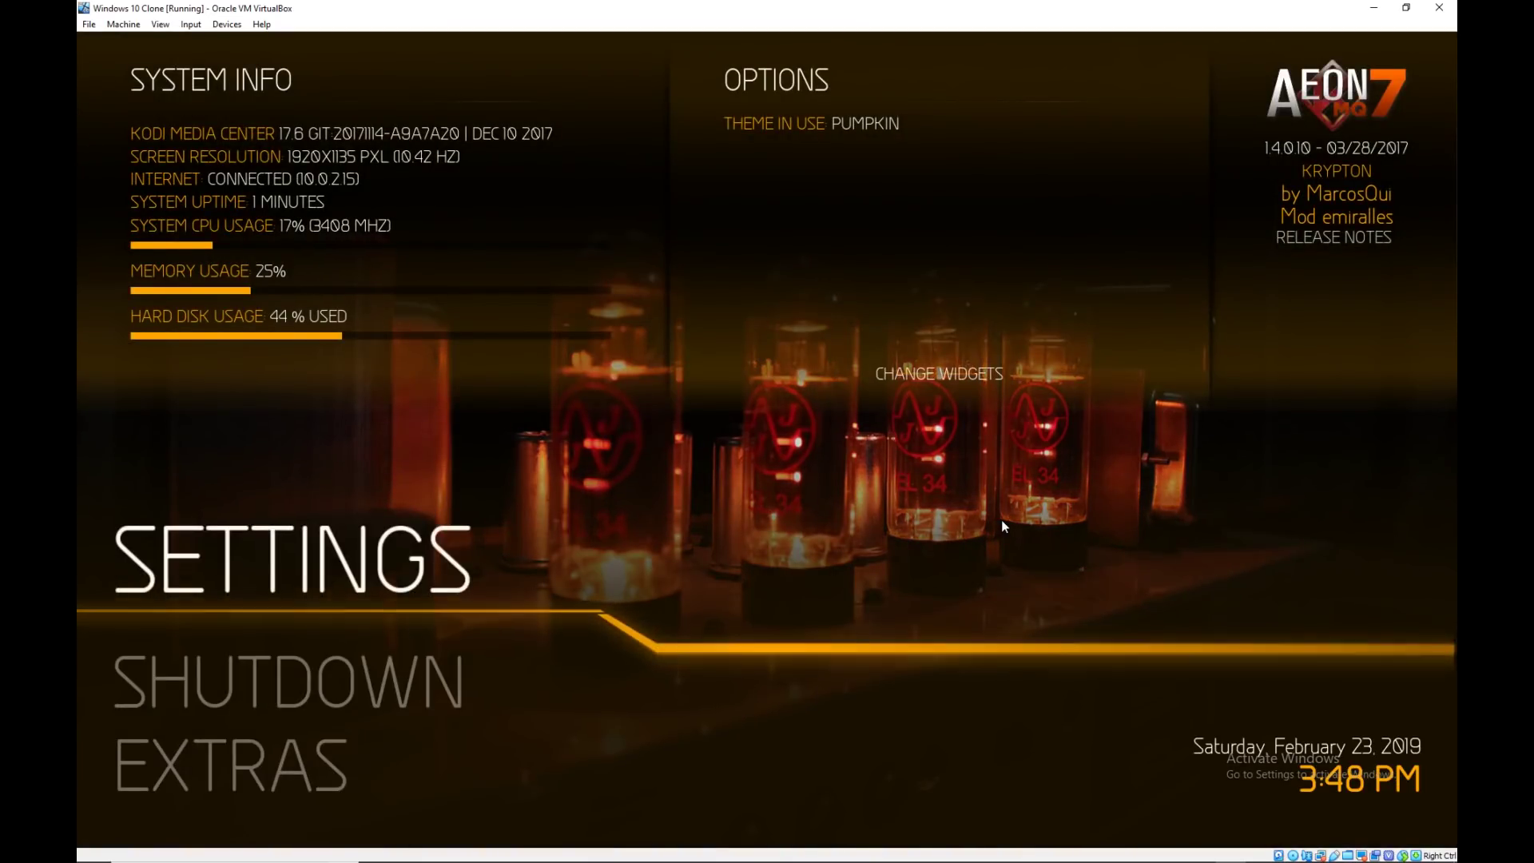
{"action": "key", "text": "Left"}
{"action": "key", "text": "Return"}
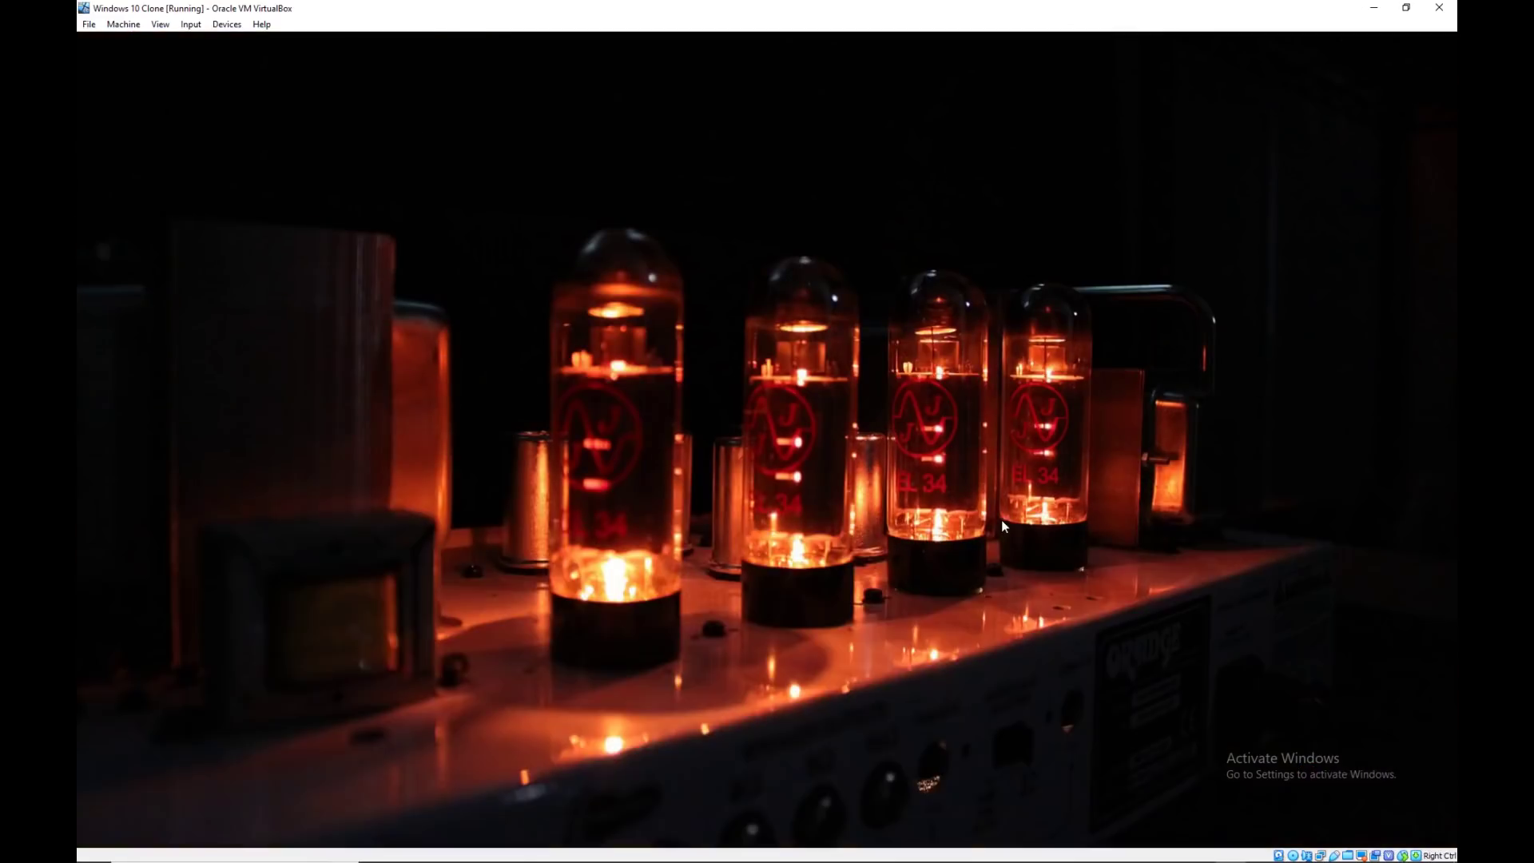
{"action": "key", "text": "Right"}
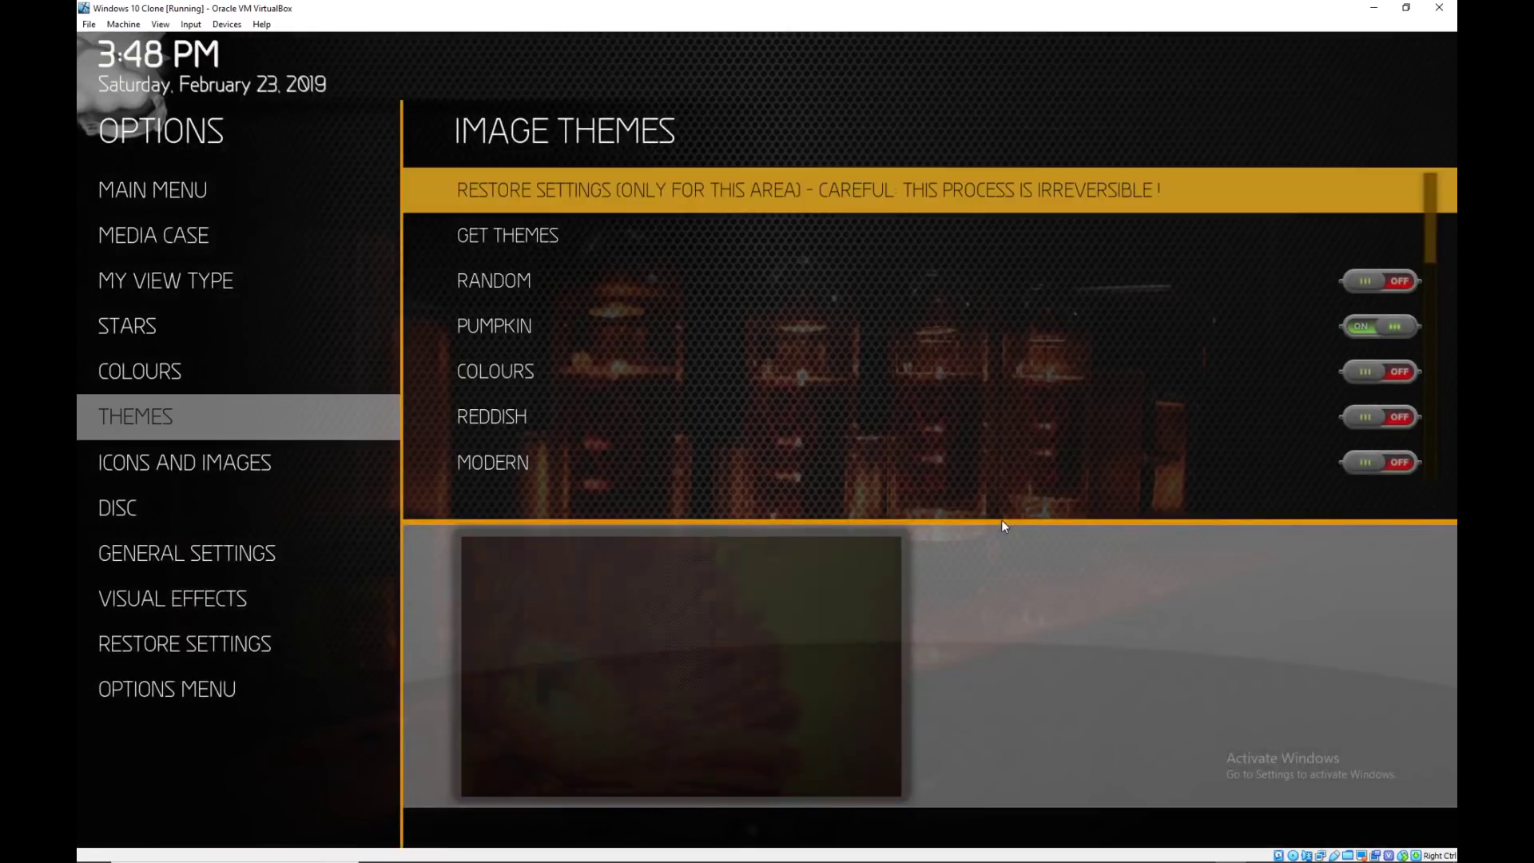
{"action": "key", "text": "Up"}
{"action": "key", "text": "Up"}
{"action": "key", "text": "Up"}
{"action": "key", "text": "Up"}
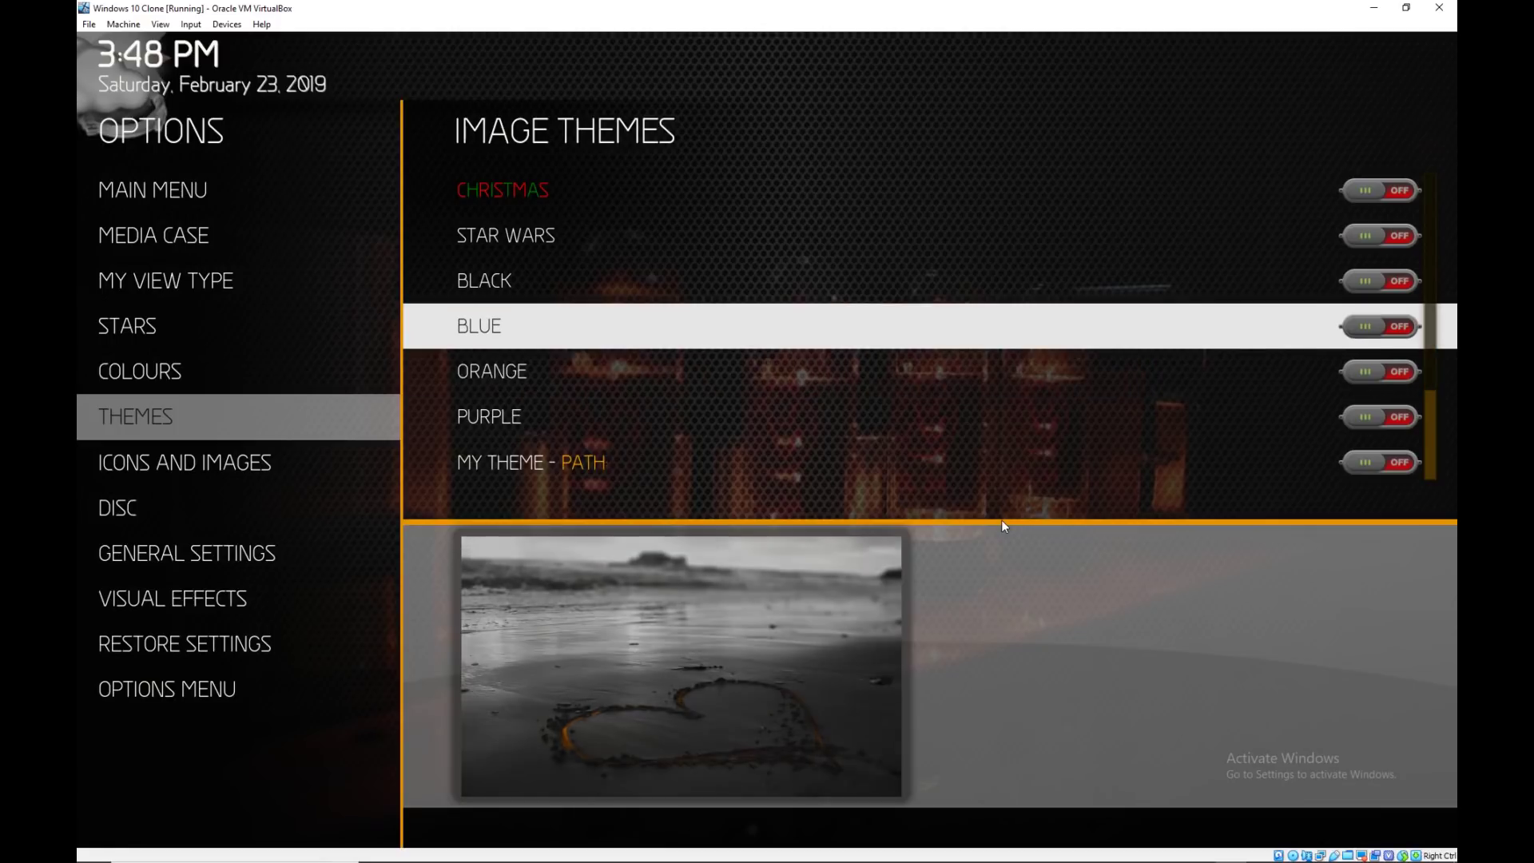
{"action": "key", "text": "Up"}
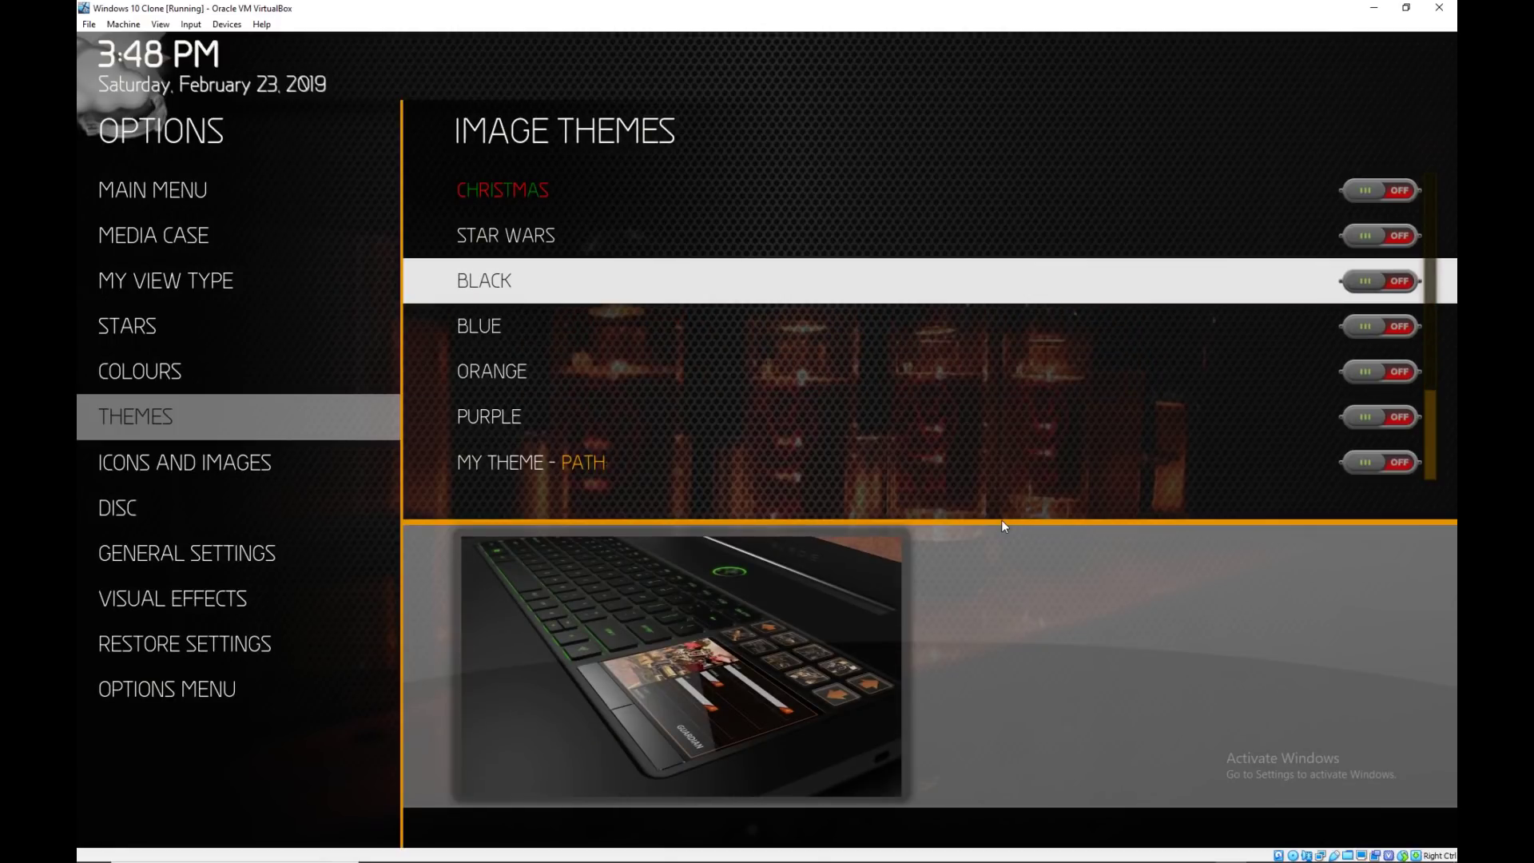
{"action": "key", "text": "Return"}
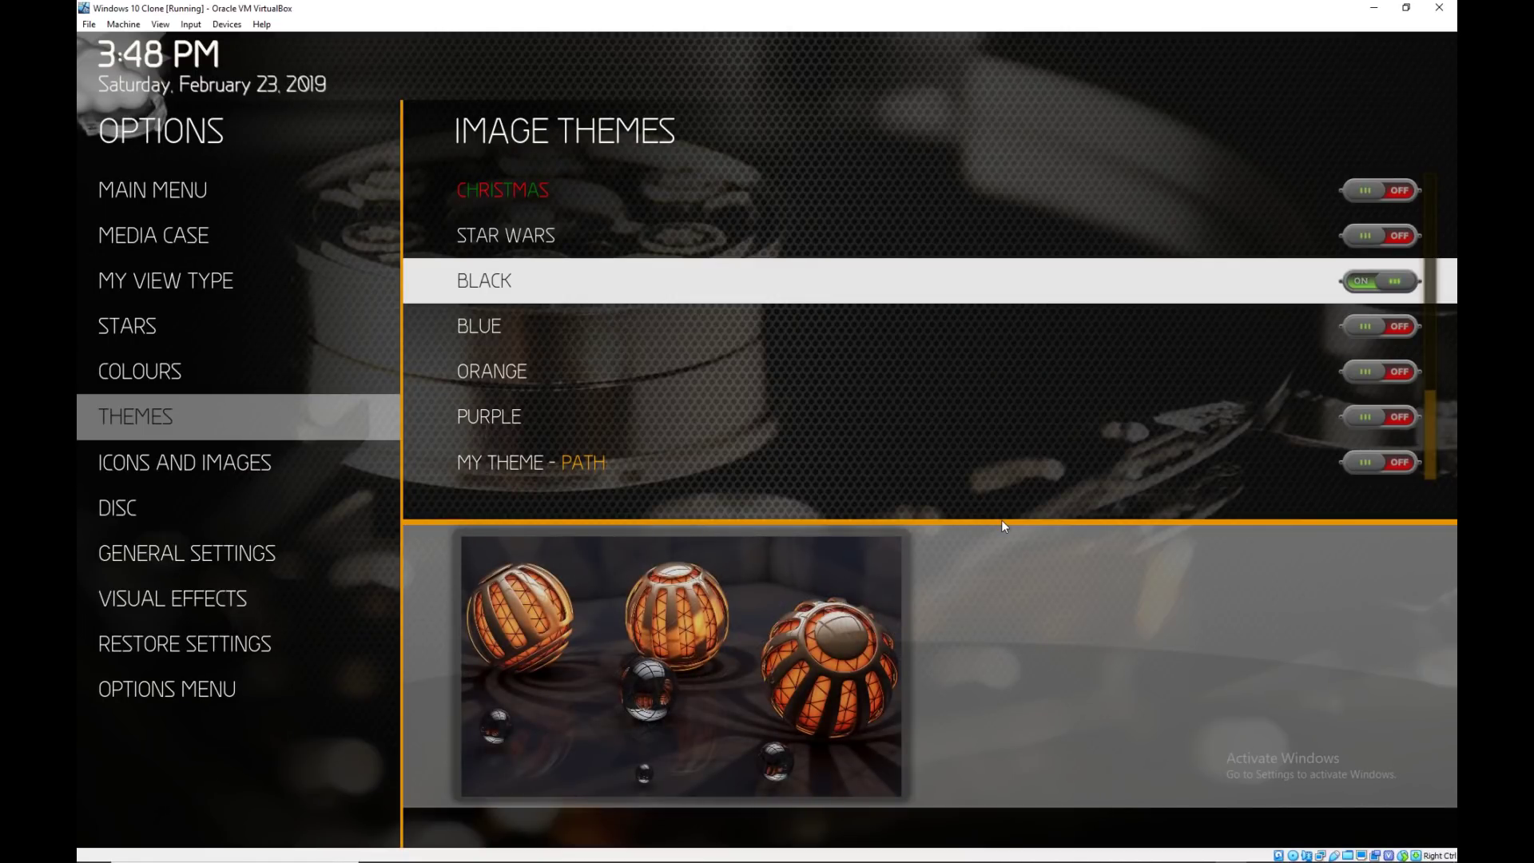
{"action": "key", "text": "Escape"}
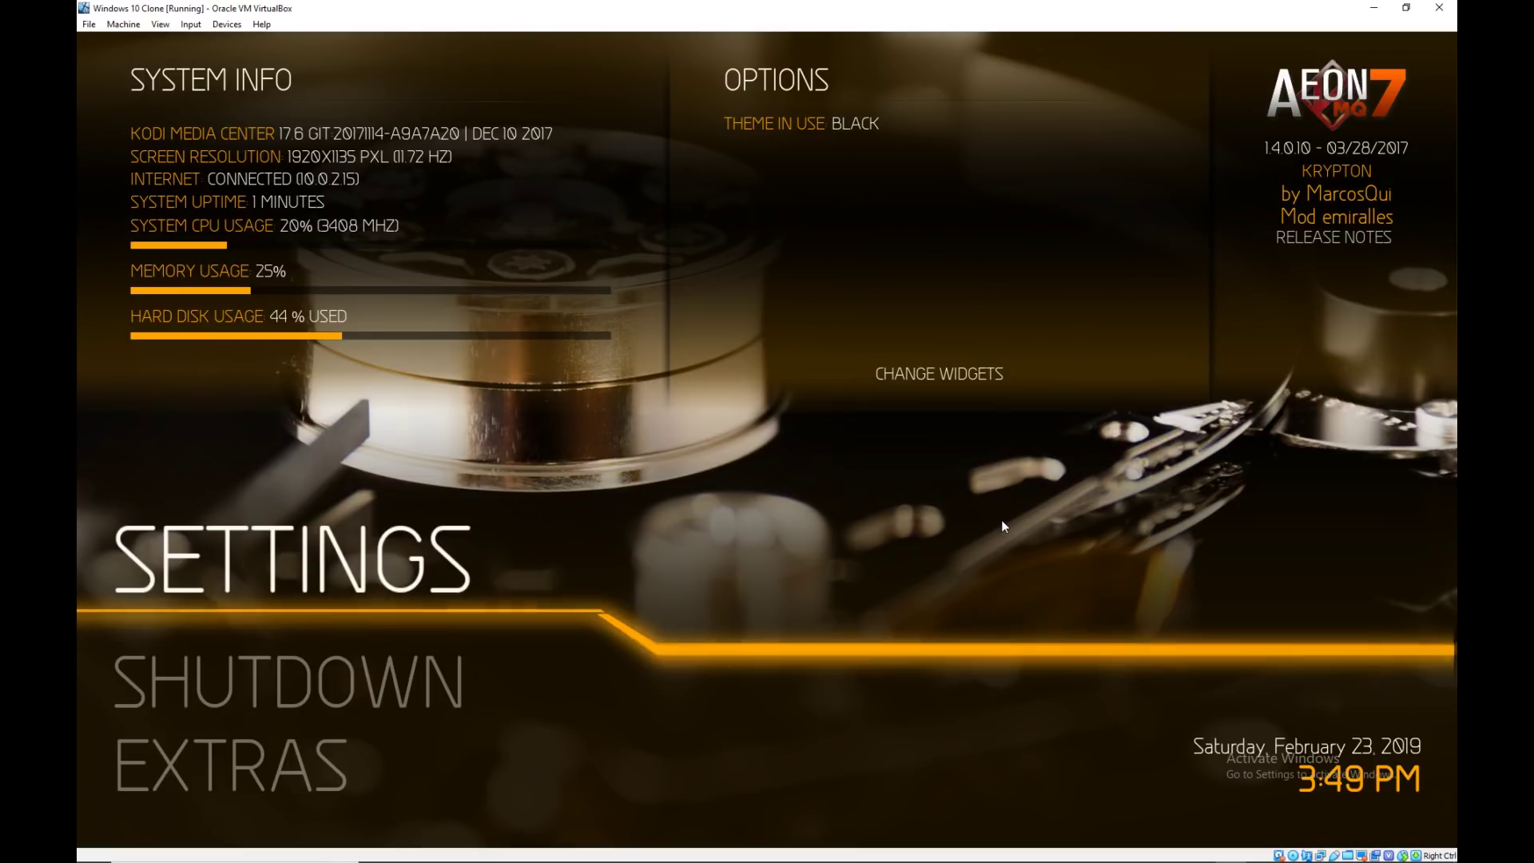
Open the Add-ons section from the main menu of the default Kodi skin.
{"action": "key", "text": "Down"}
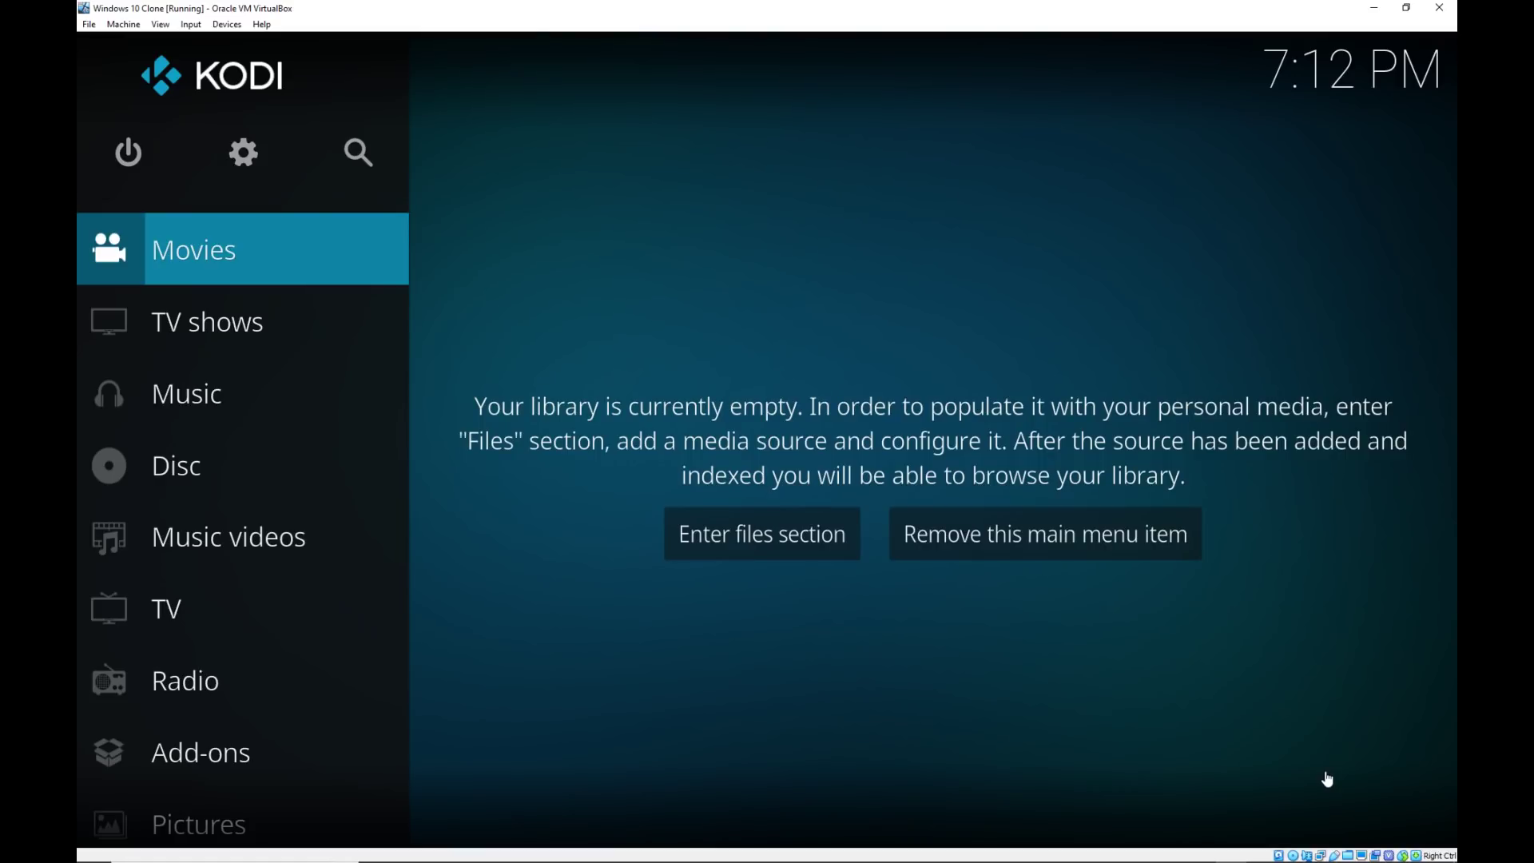
{"action": "key", "text": "Down"}
{"action": "key", "text": "Down"}
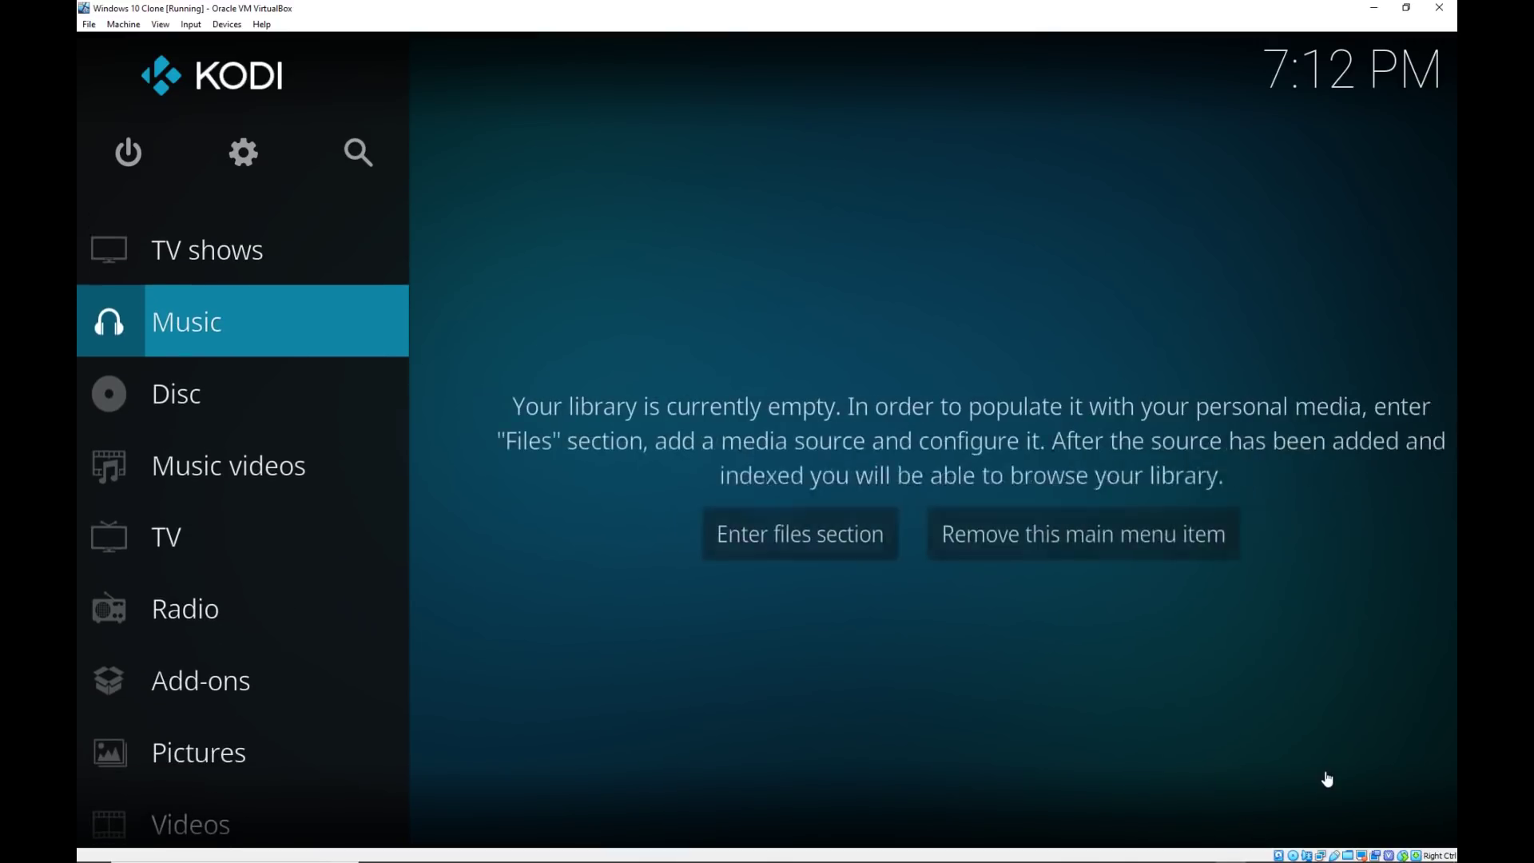
{"action": "key", "text": "Down"}
{"action": "key", "text": "Down"}
{"action": "key", "text": "Down"}
{"action": "key", "text": "Down"}
{"action": "key", "text": "Down"}
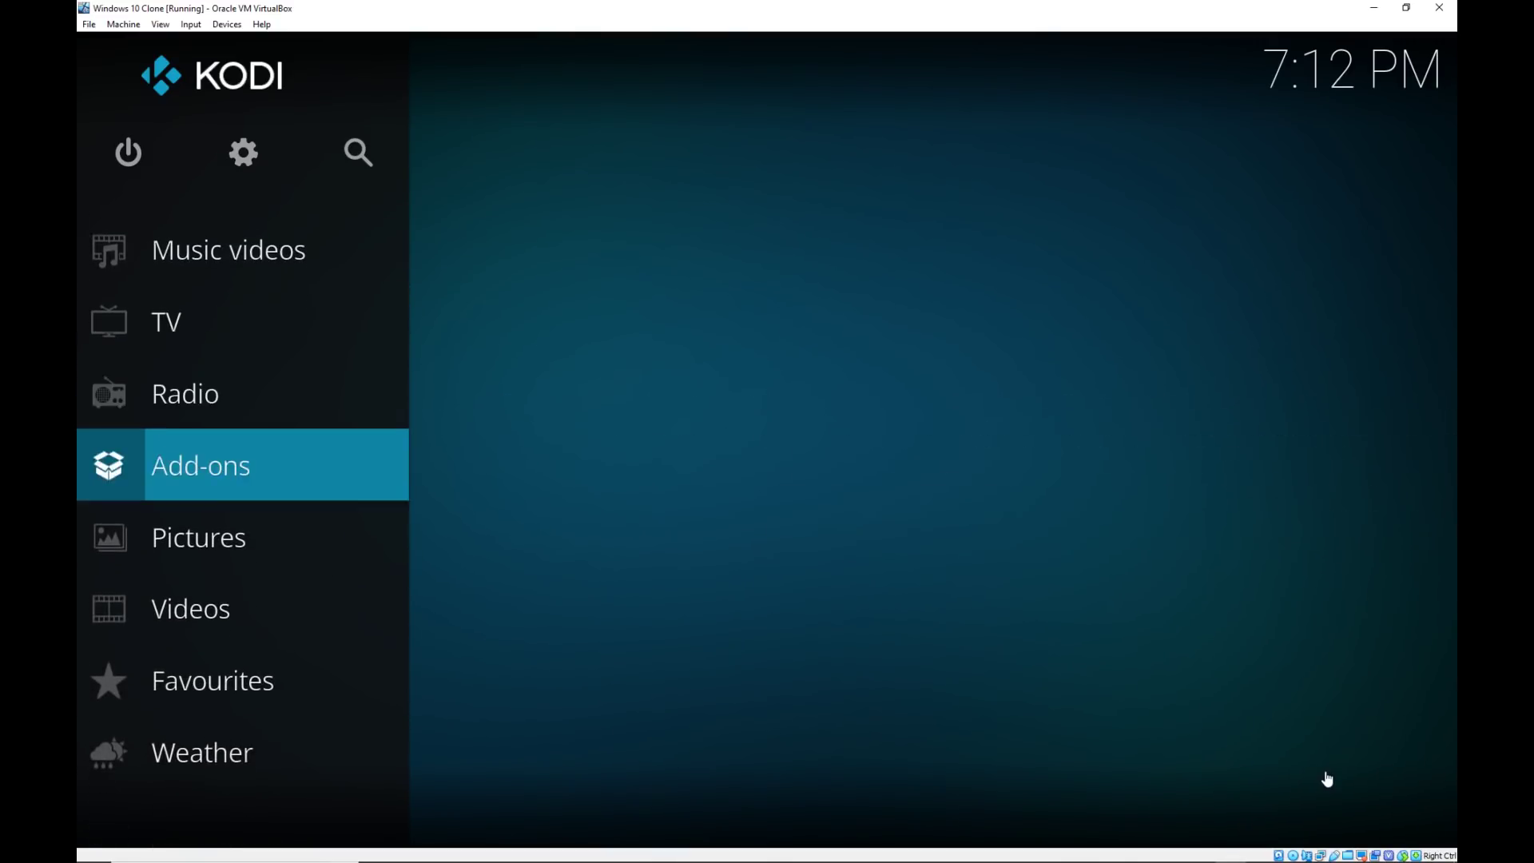
{"action": "key", "text": "Return"}
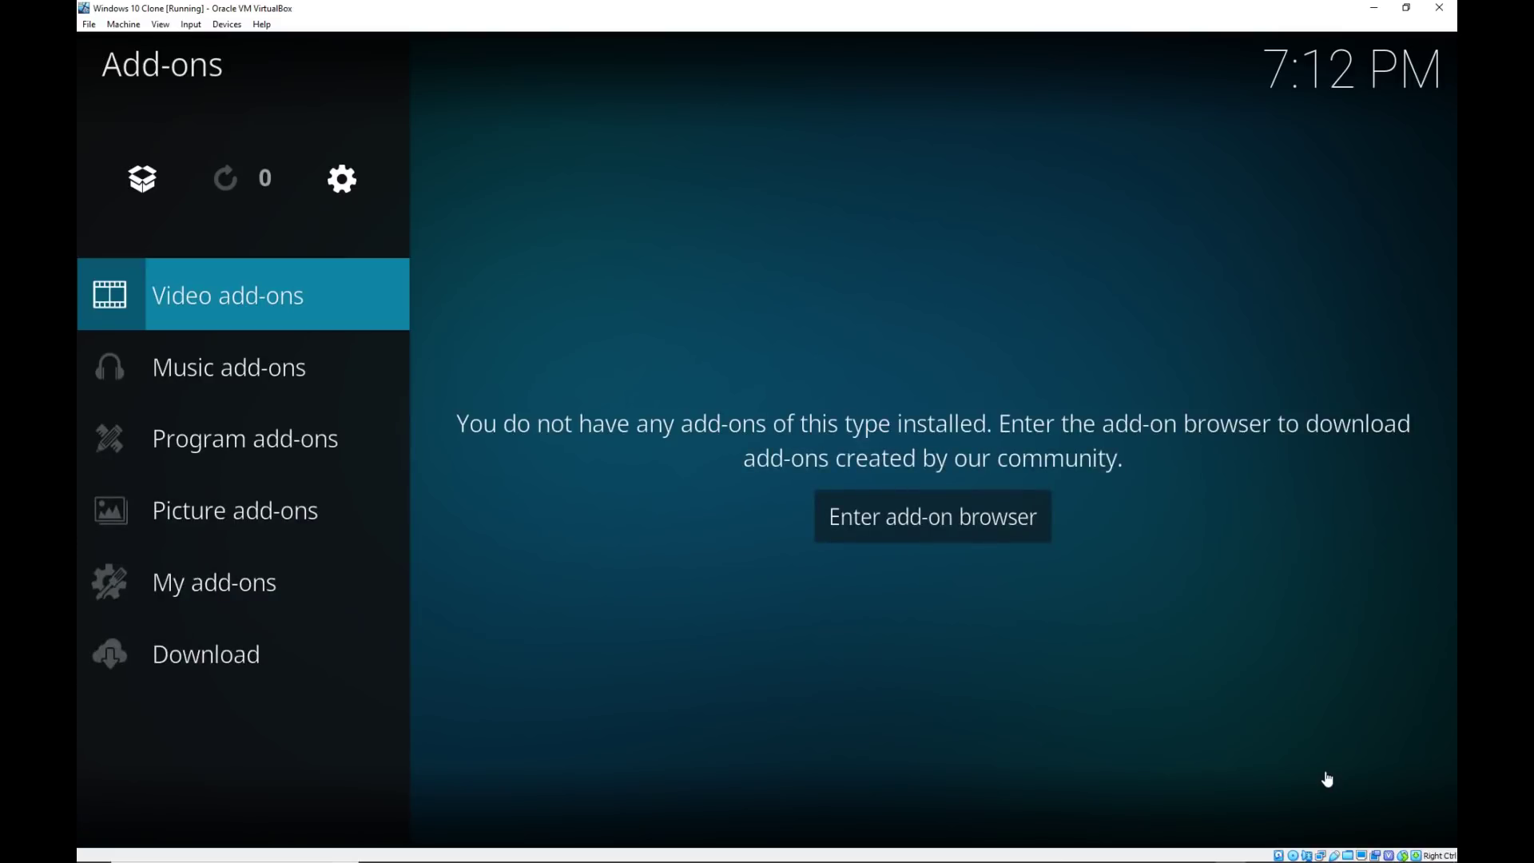
Browse the installable repositories in the add-on browser and open the Look and feel skins of Latts' KODI Repo.
{"action": "key", "text": "Up"}
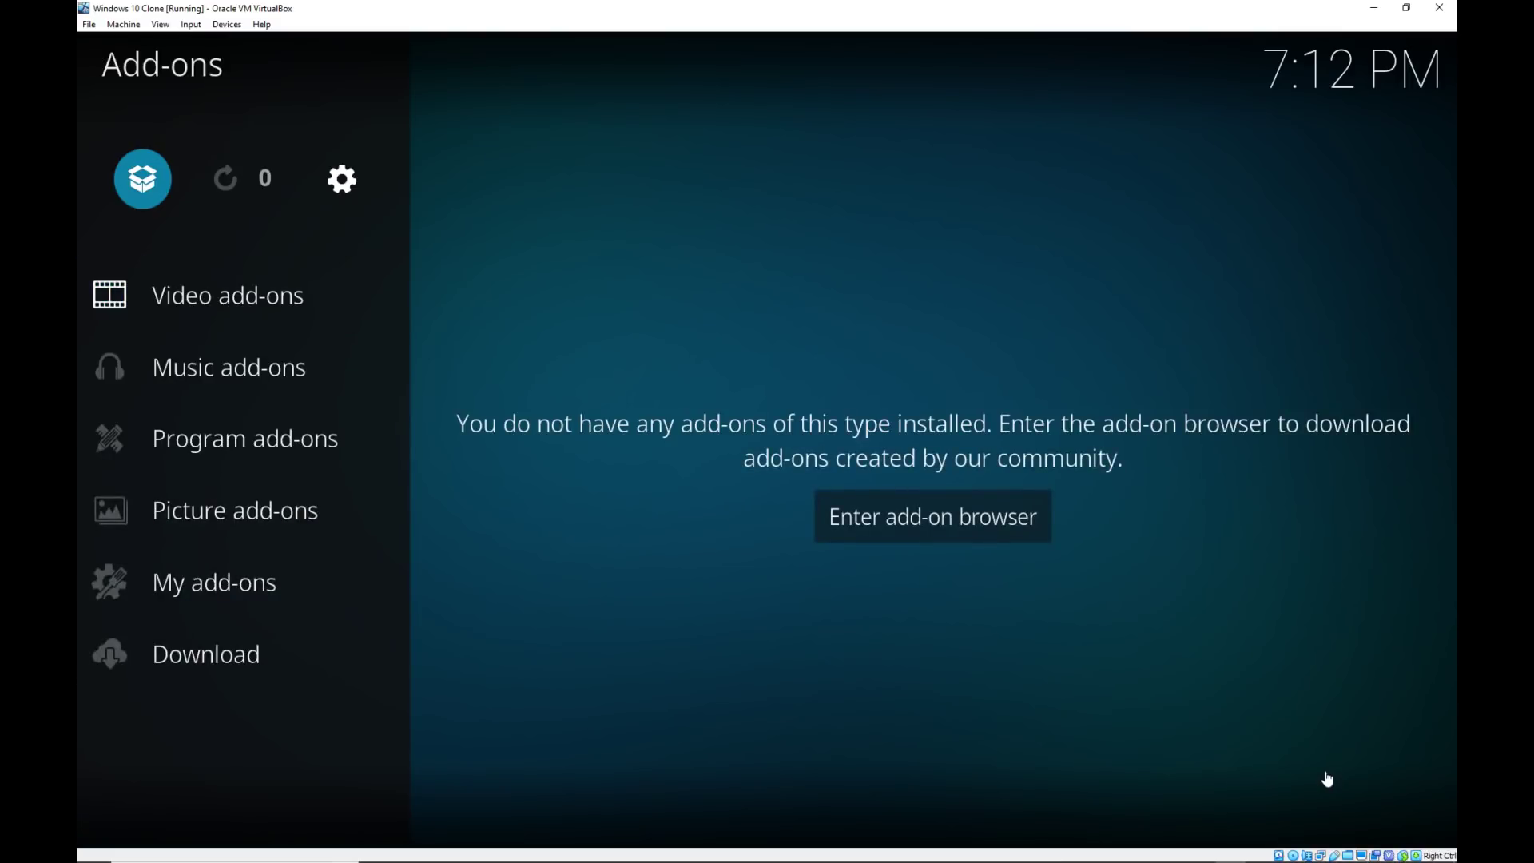
{"action": "key", "text": "Return"}
{"action": "key", "text": "Down"}
{"action": "key", "text": "Down"}
{"action": "key", "text": "Down"}
{"action": "key", "text": "Up"}
{"action": "key", "text": "Return"}
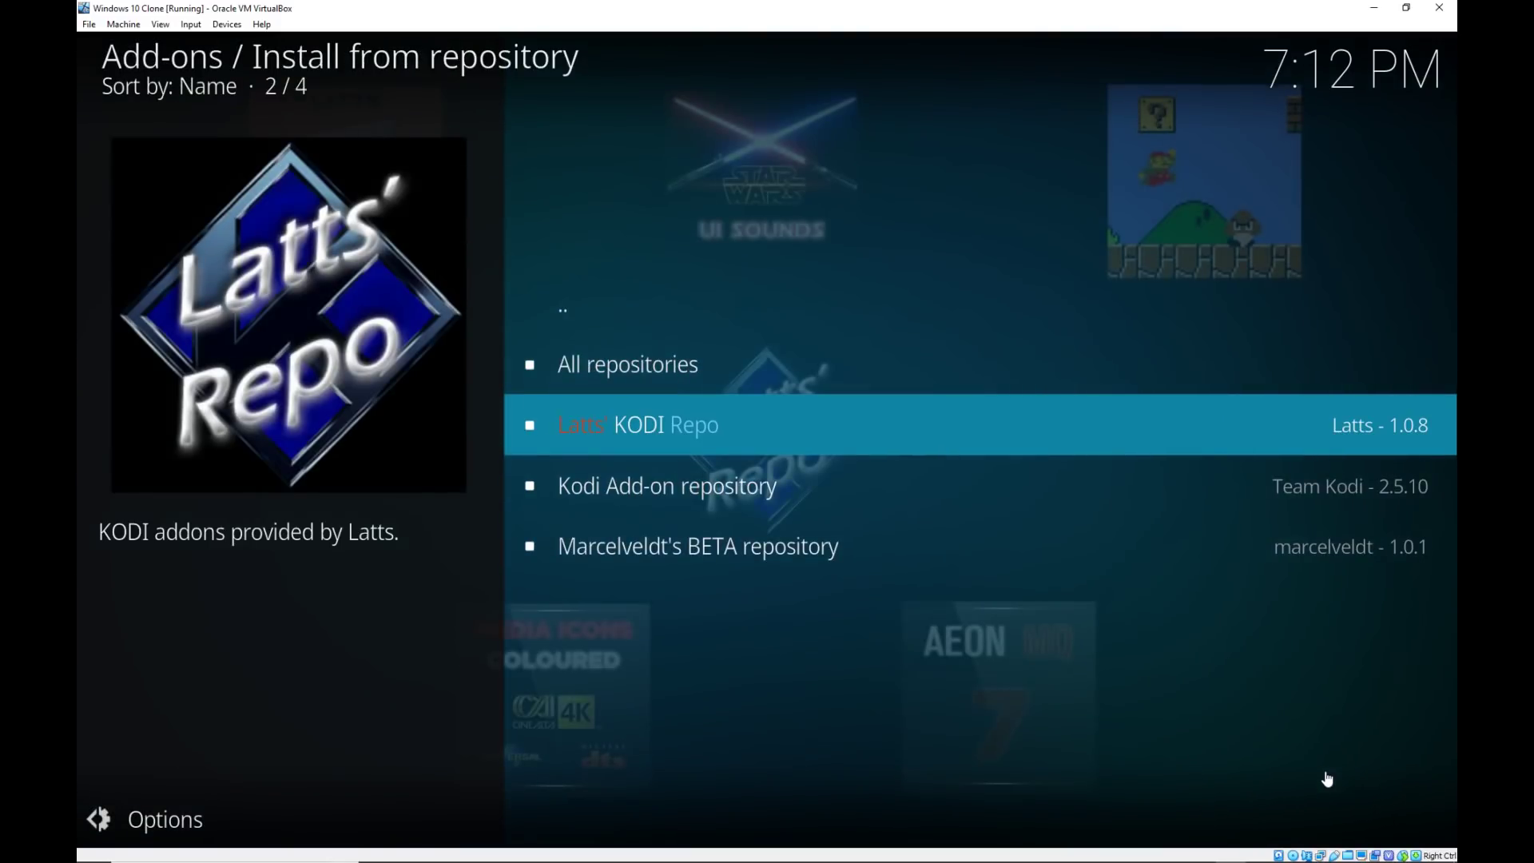
{"action": "key", "text": "Return"}
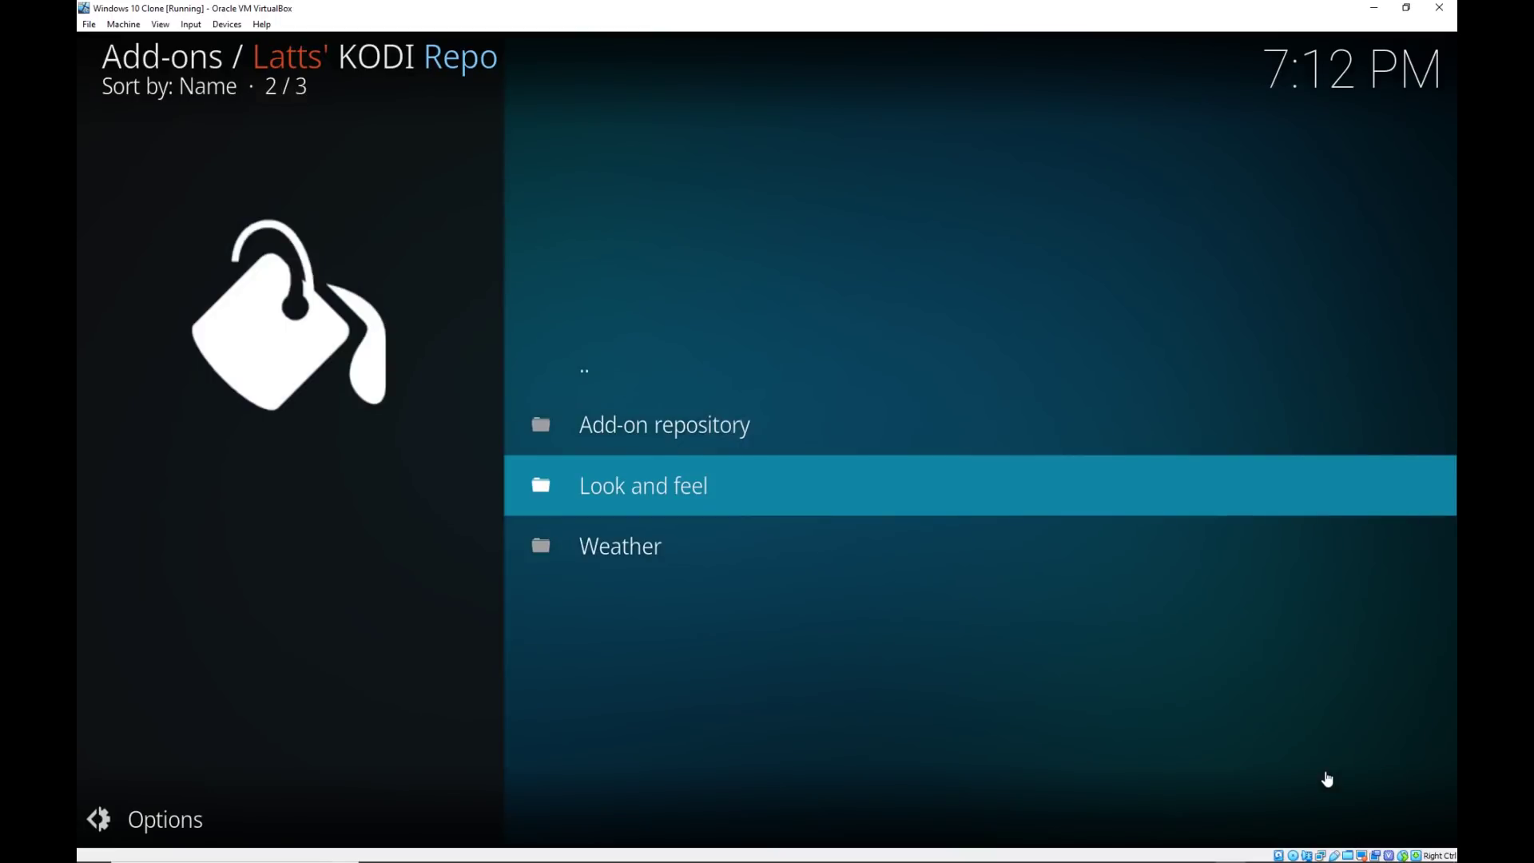
{"action": "key", "text": "Return"}
{"action": "key", "text": "Return"}
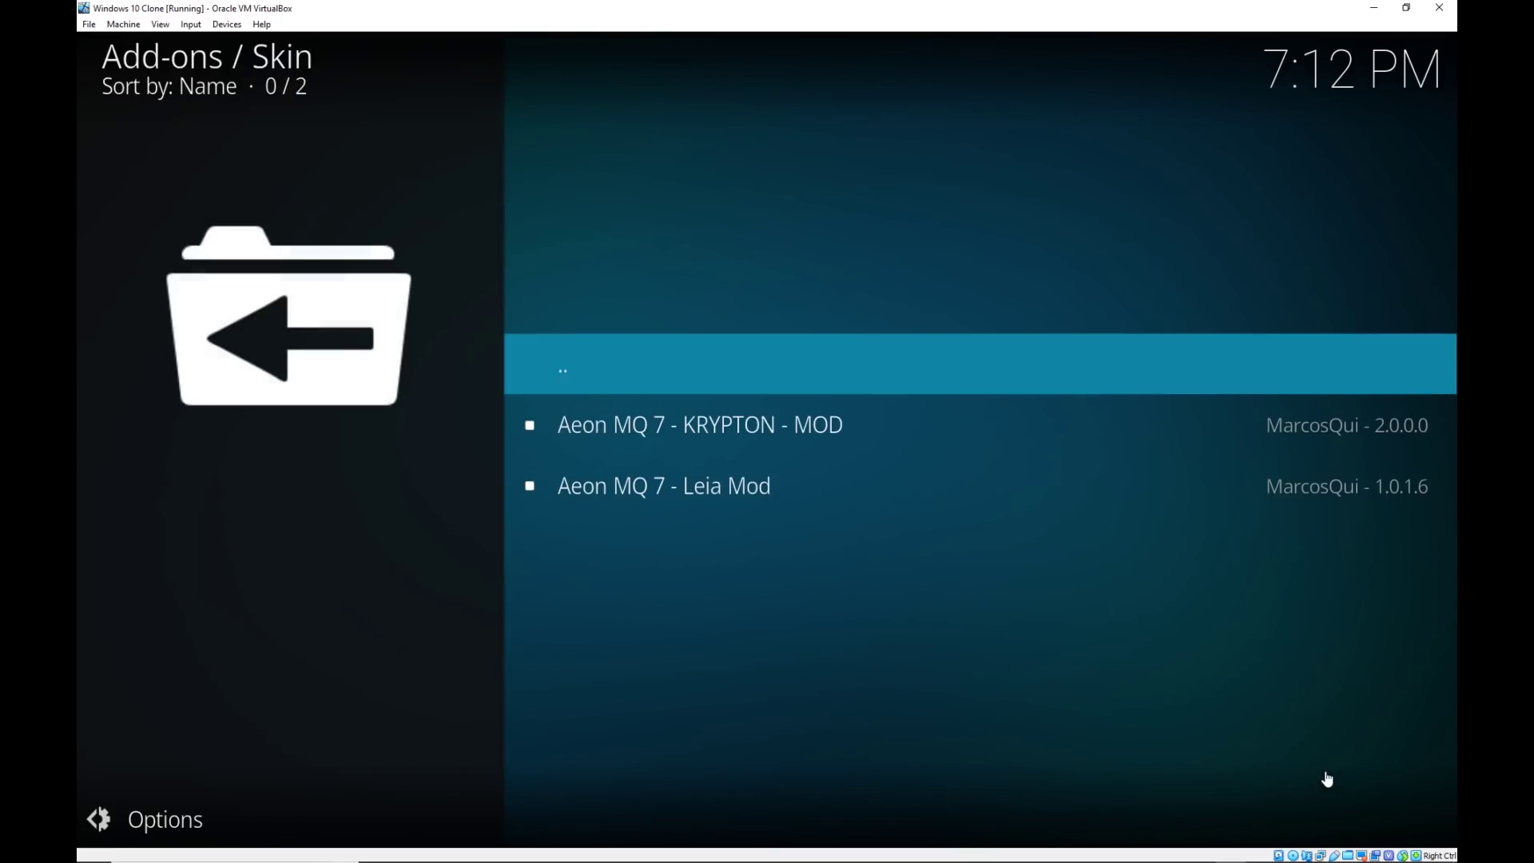
Install the Aeon MQ 7 - KRYPTON - MOD skin, switch to it and keep the change.
{"action": "key", "text": "Down"}
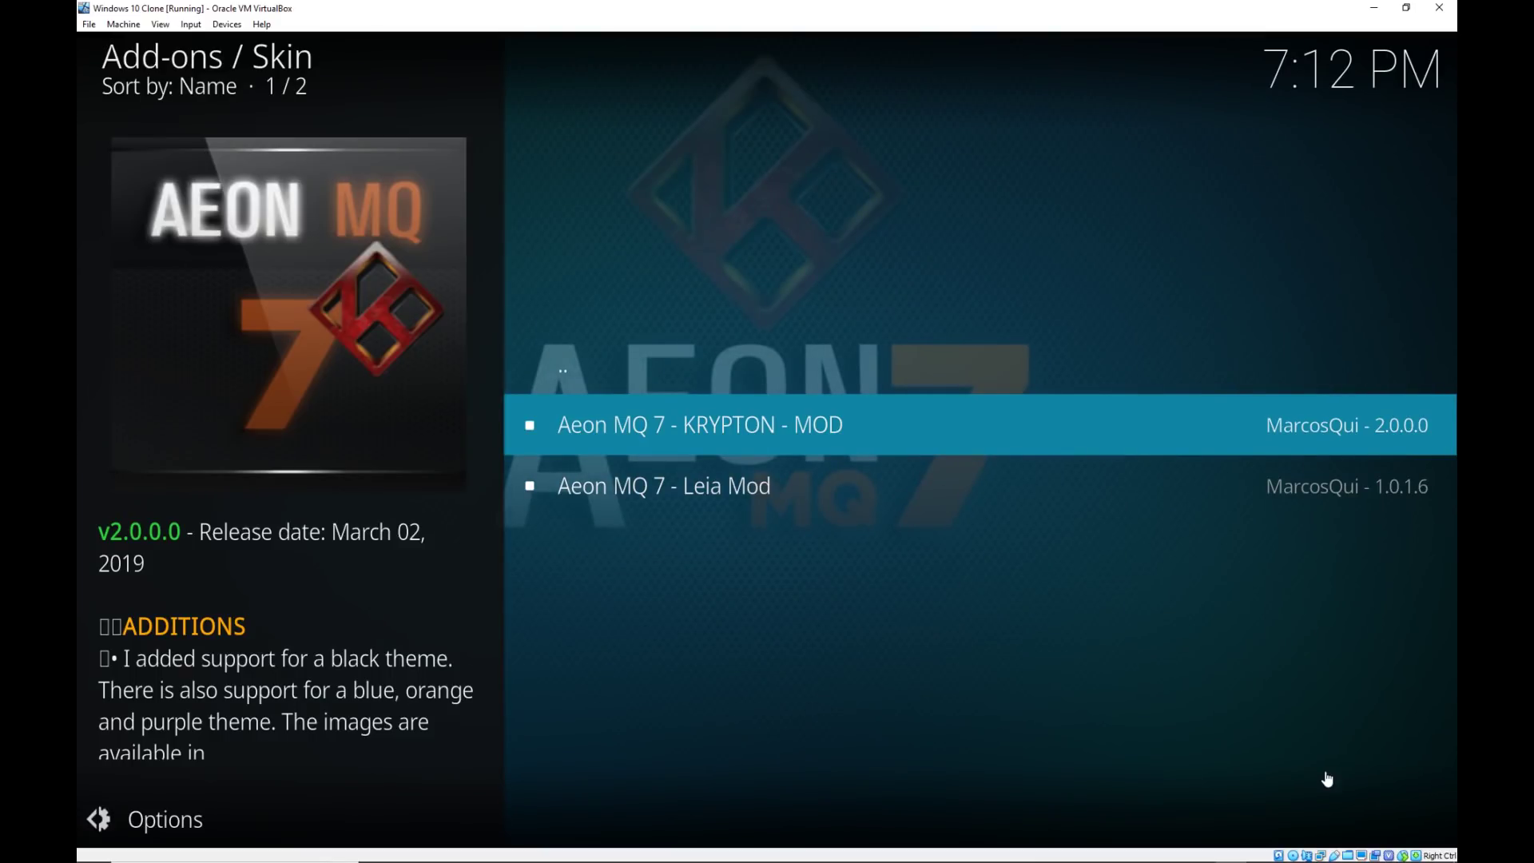
{"action": "key", "text": "Return"}
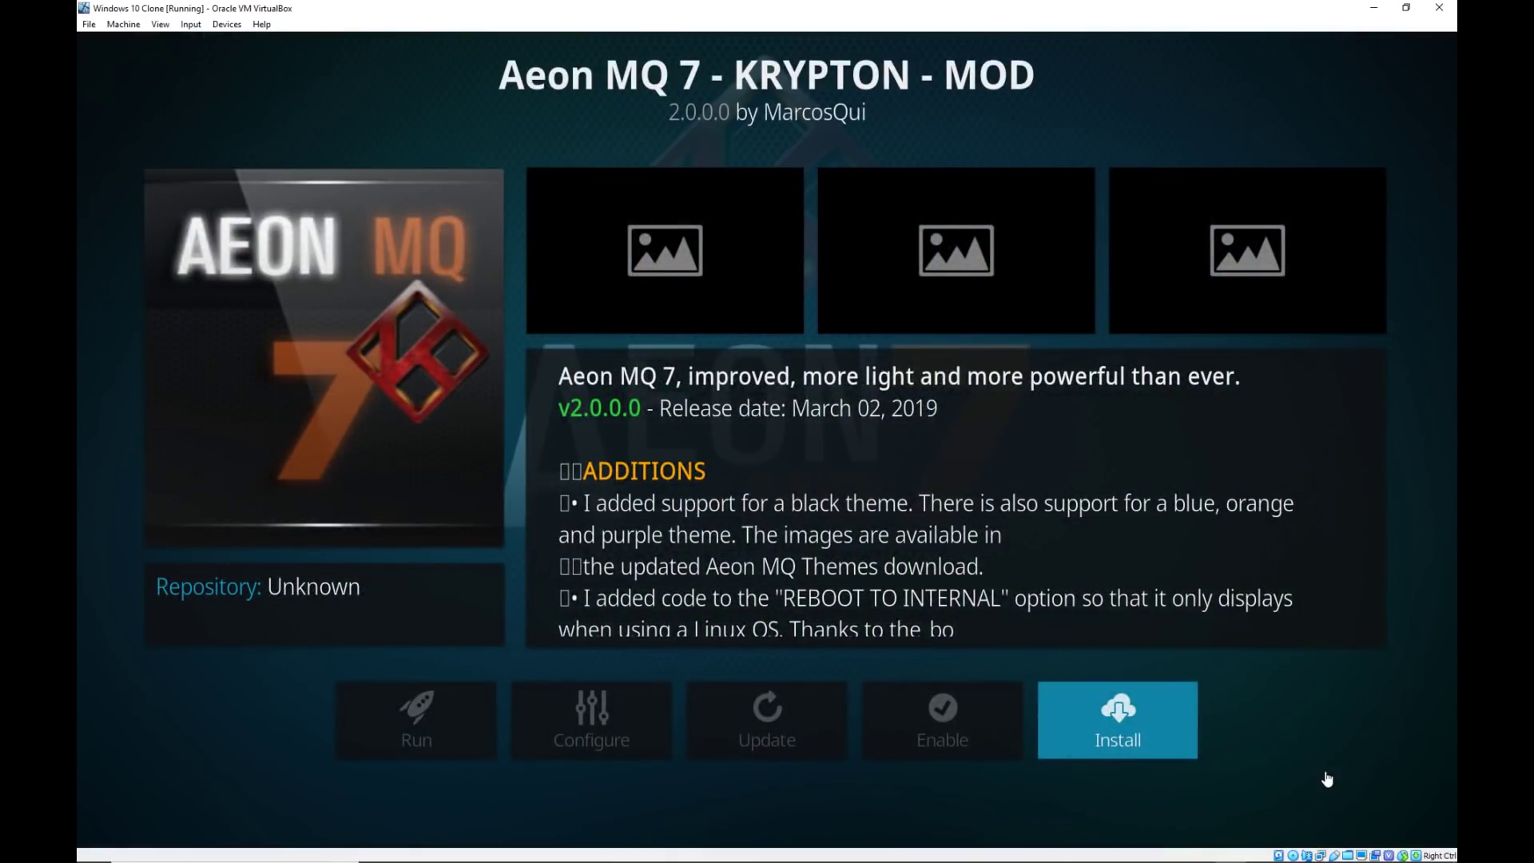
{"action": "key", "text": "Return"}
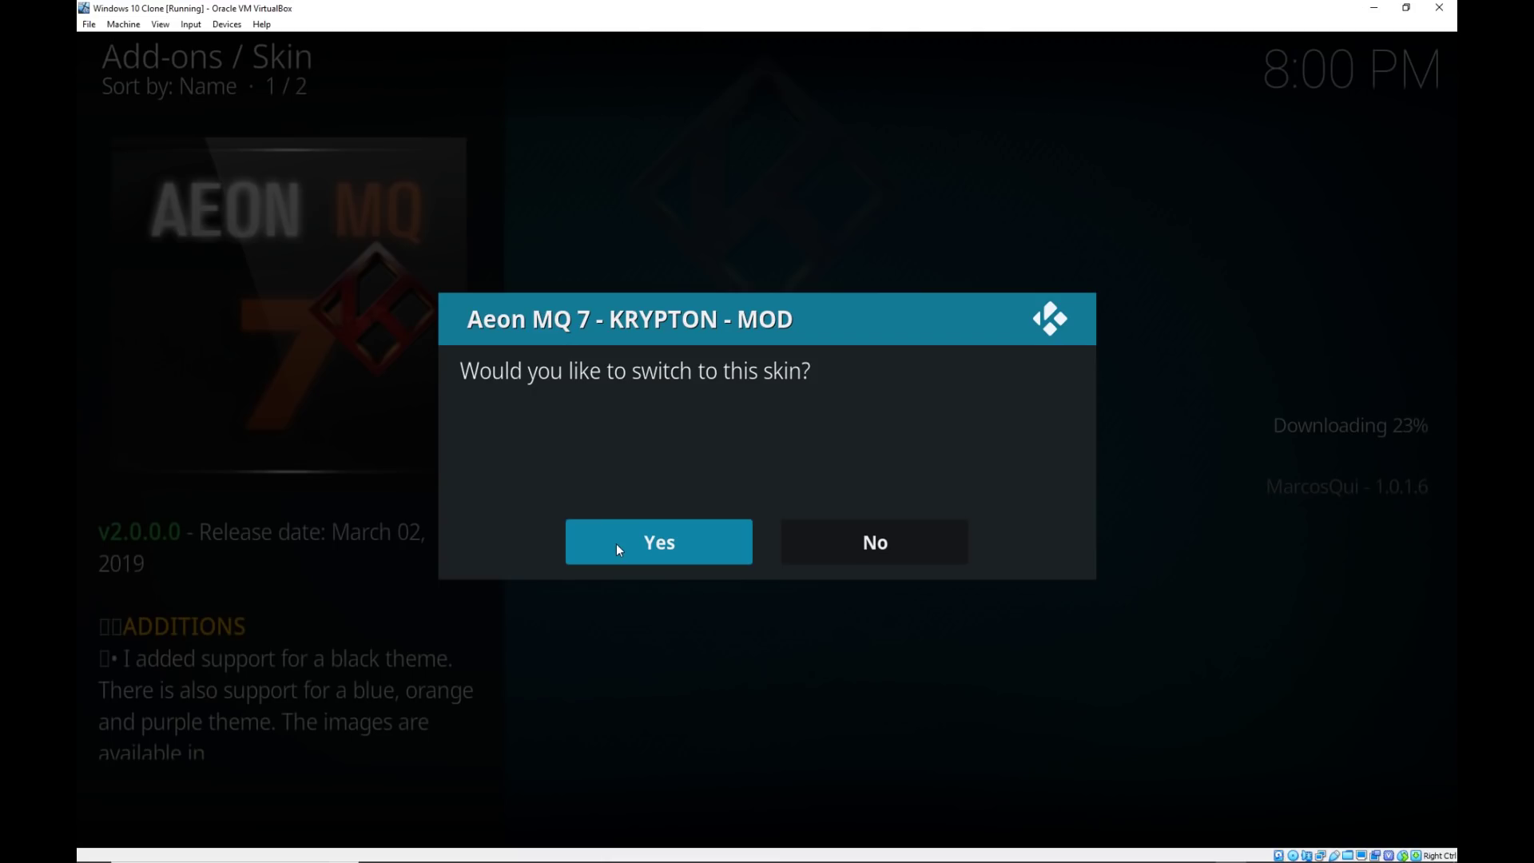
{"action": "left_click", "coordinate": [616, 543]}
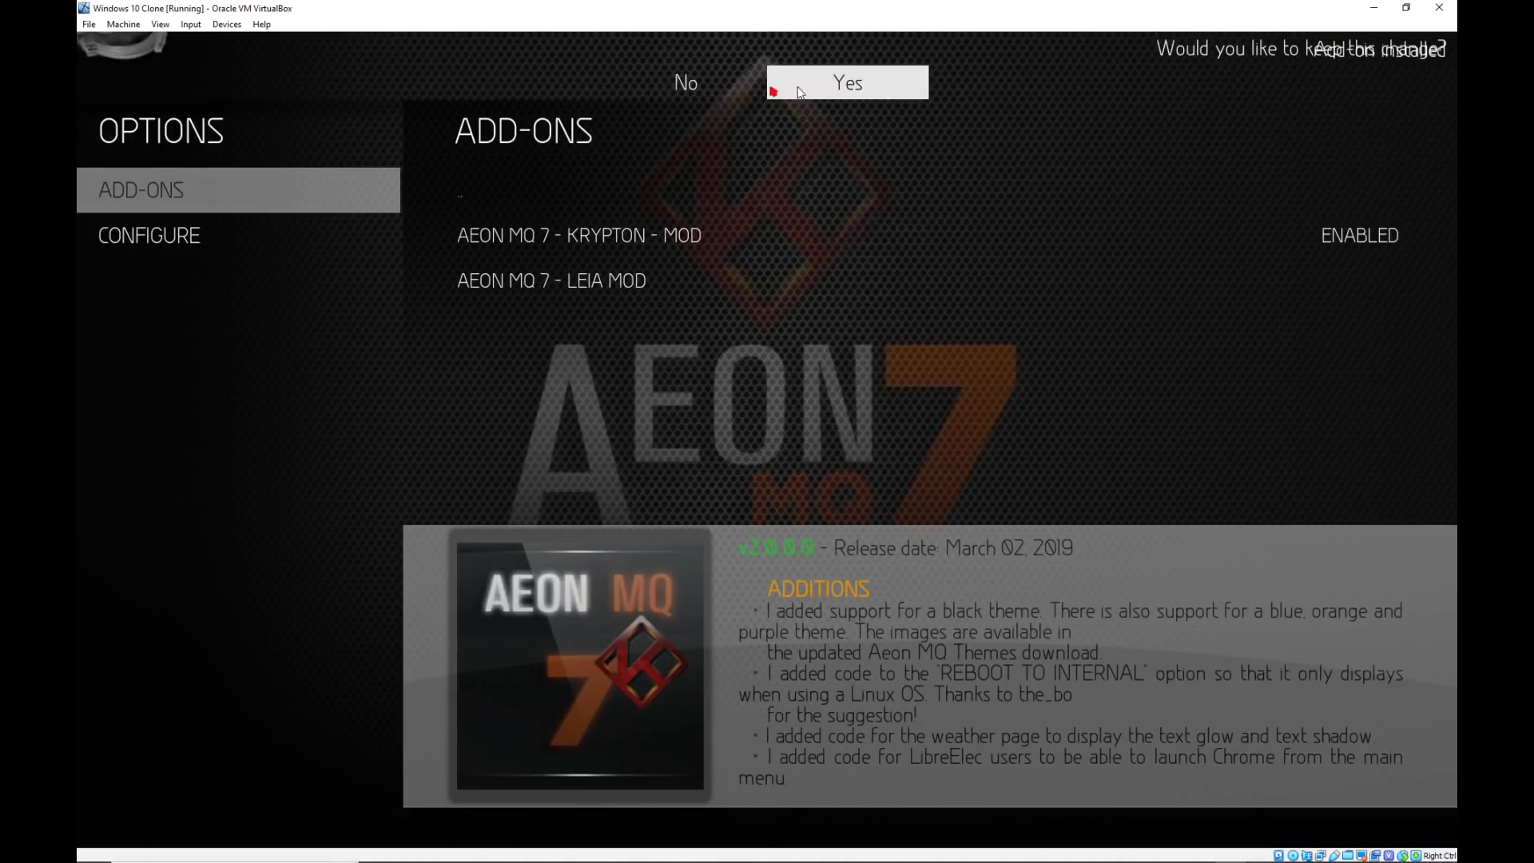
{"action": "left_click", "coordinate": [854, 78]}
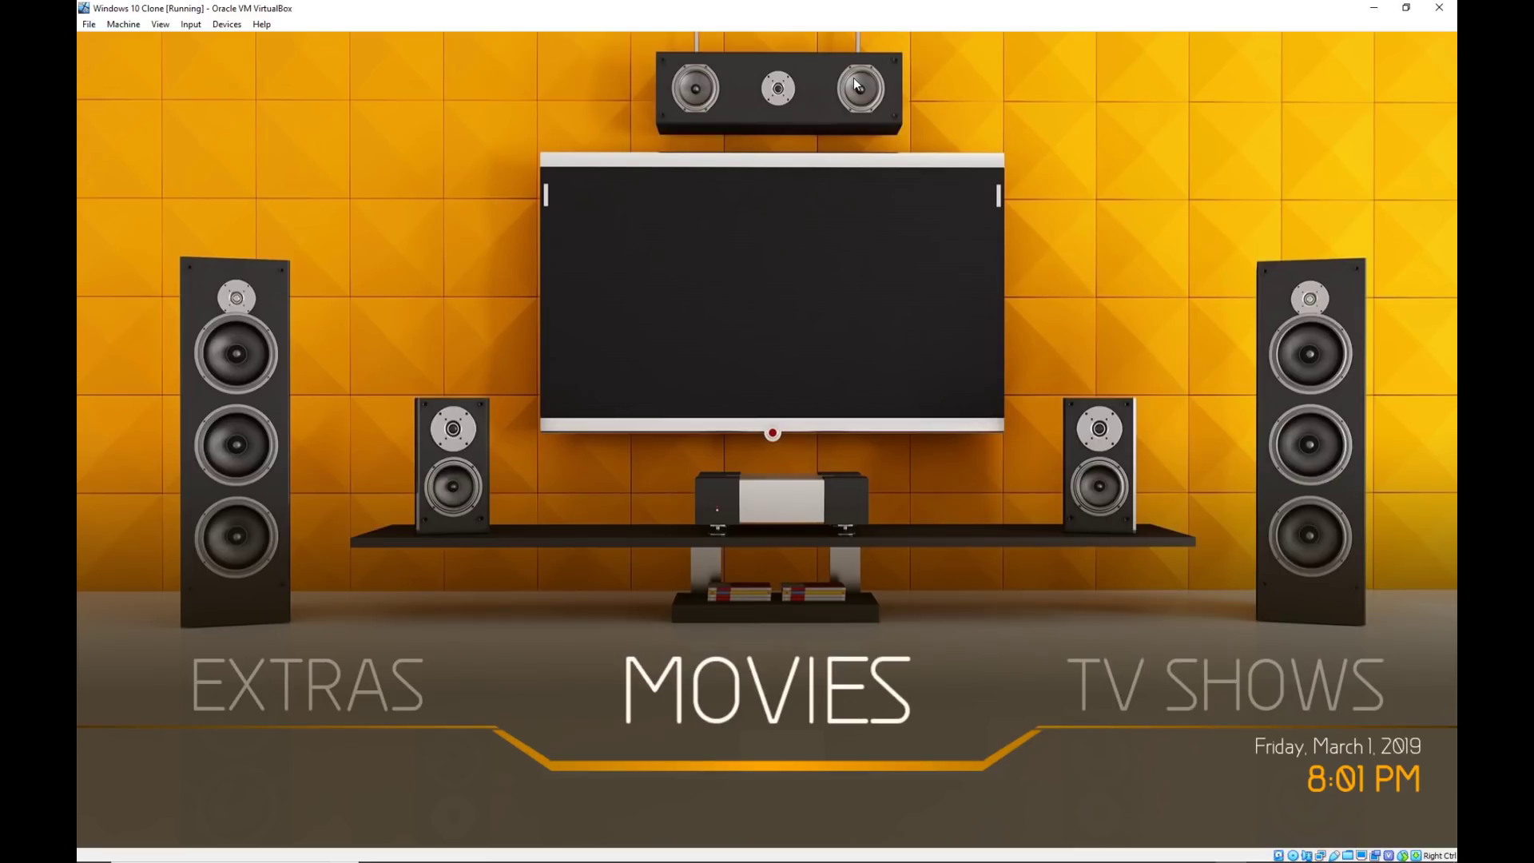
Open the skin settings from the Aeon MQ 7 home screen and turn on vertical mode for the main menu.
{"action": "key", "text": "Left"}
{"action": "key", "text": "Left"}
{"action": "key", "text": "Left"}
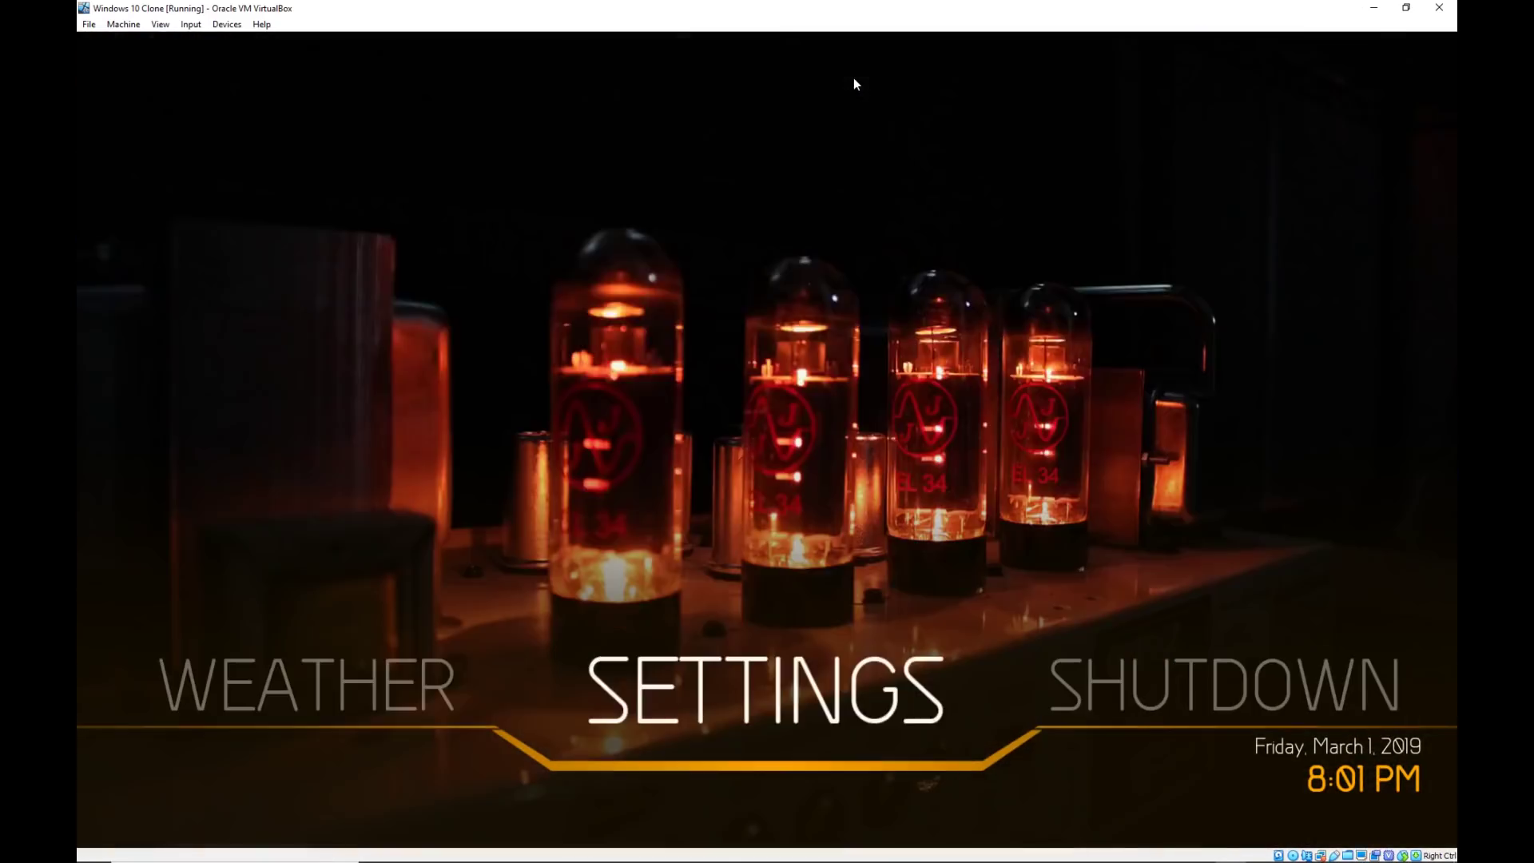
{"action": "key", "text": "Down"}
{"action": "key", "text": "Right"}
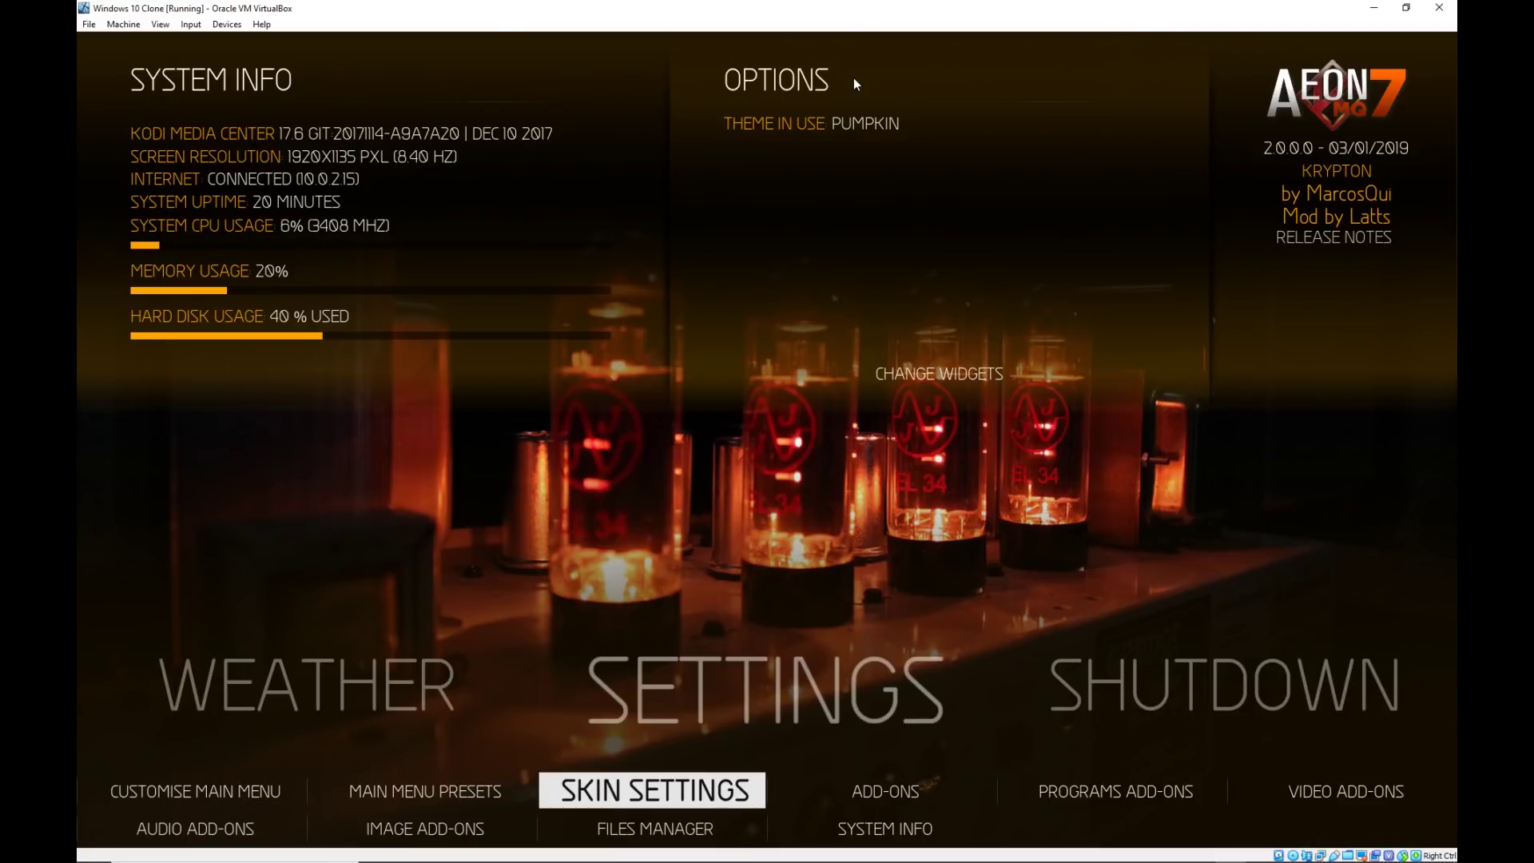
{"action": "key", "text": "Return"}
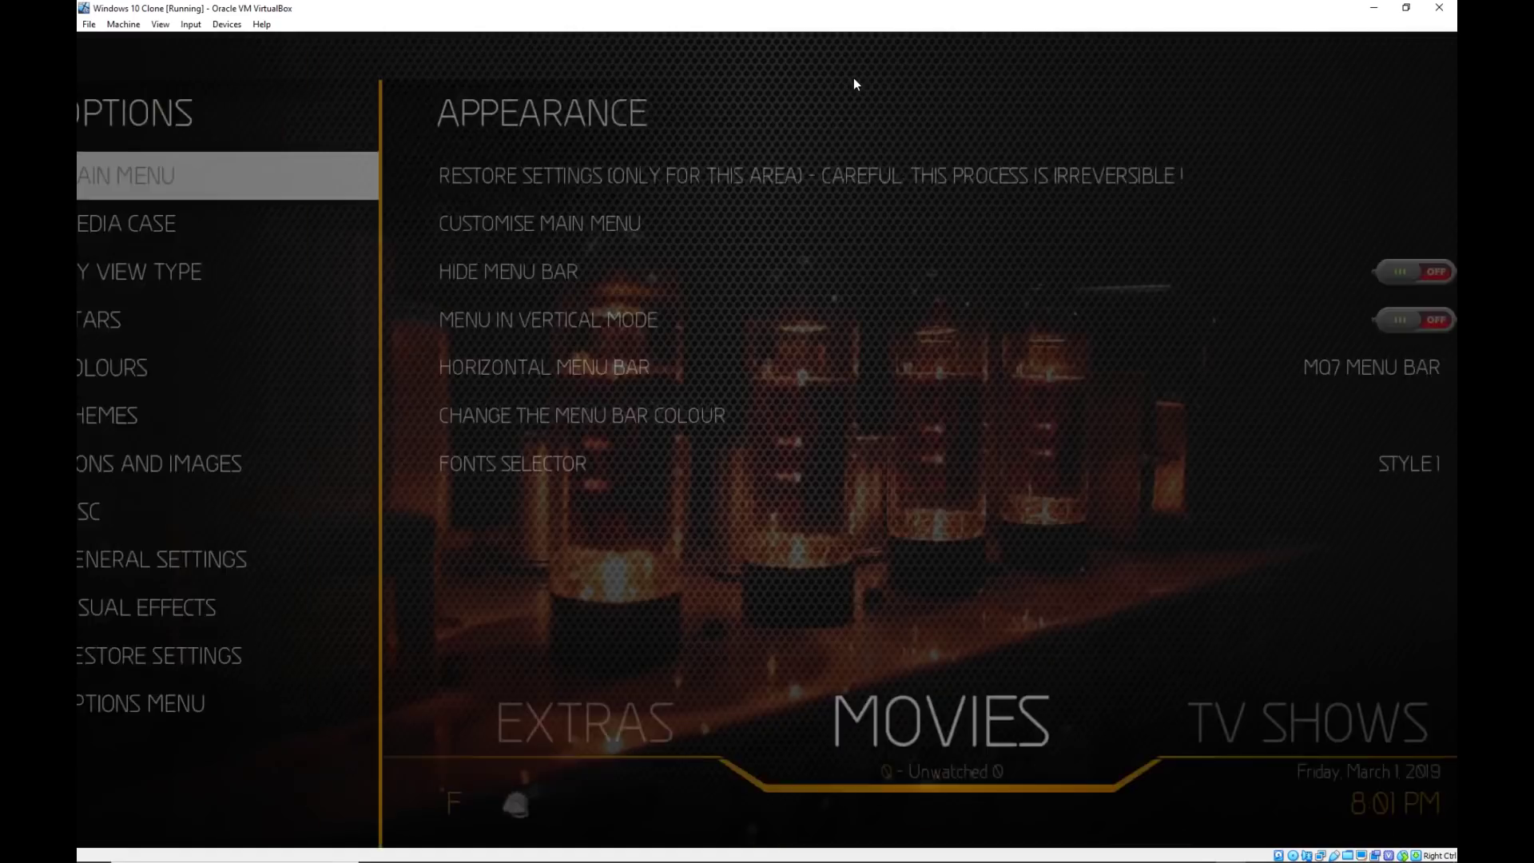
{"action": "key", "text": "Right"}
{"action": "key", "text": "Down"}
{"action": "key", "text": "Down"}
{"action": "key", "text": "Down"}
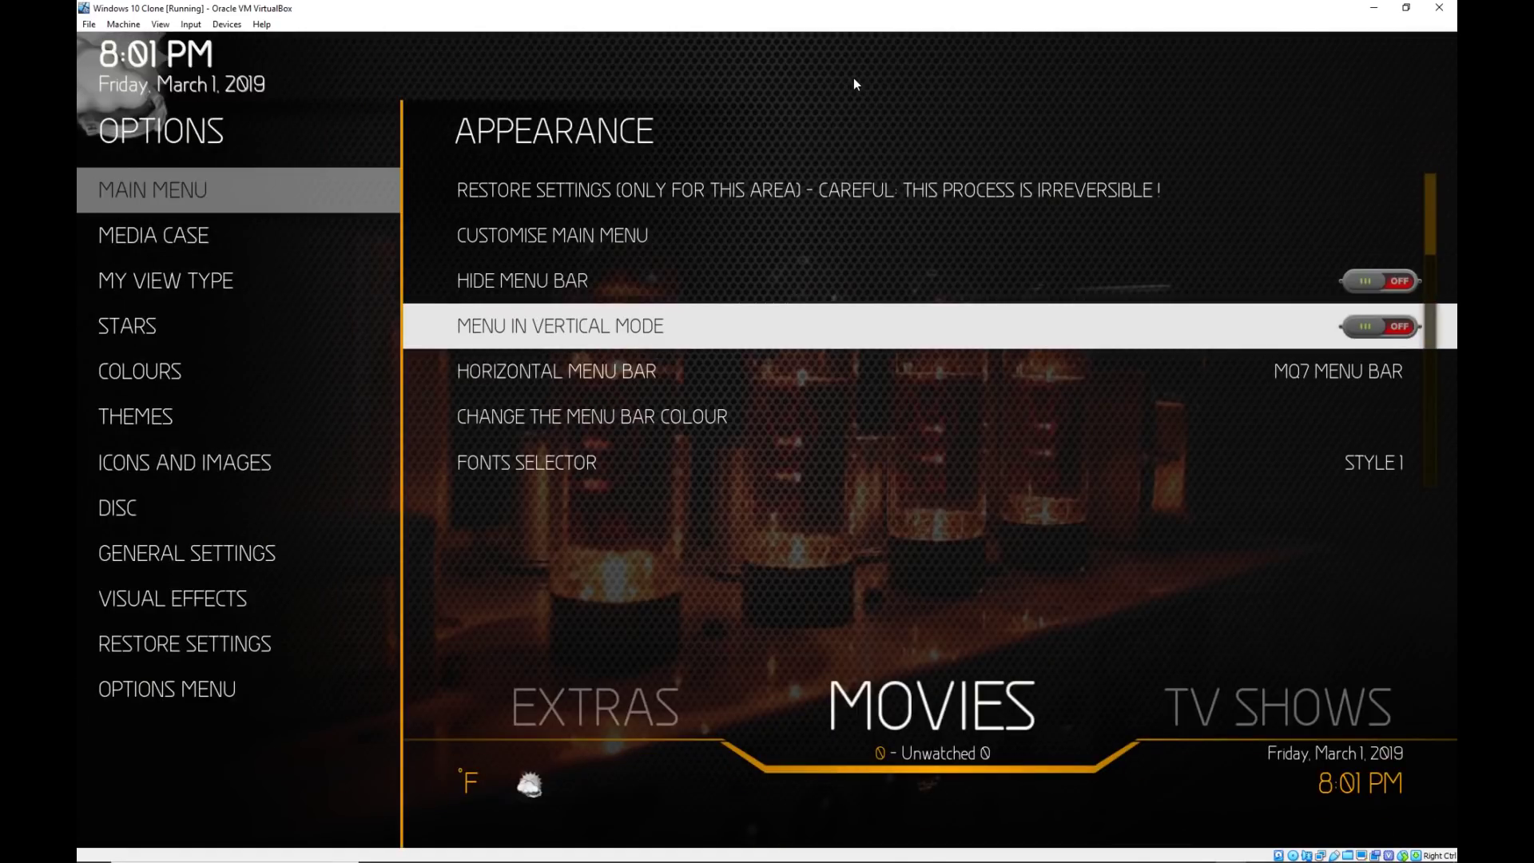
{"action": "key", "text": "Return"}
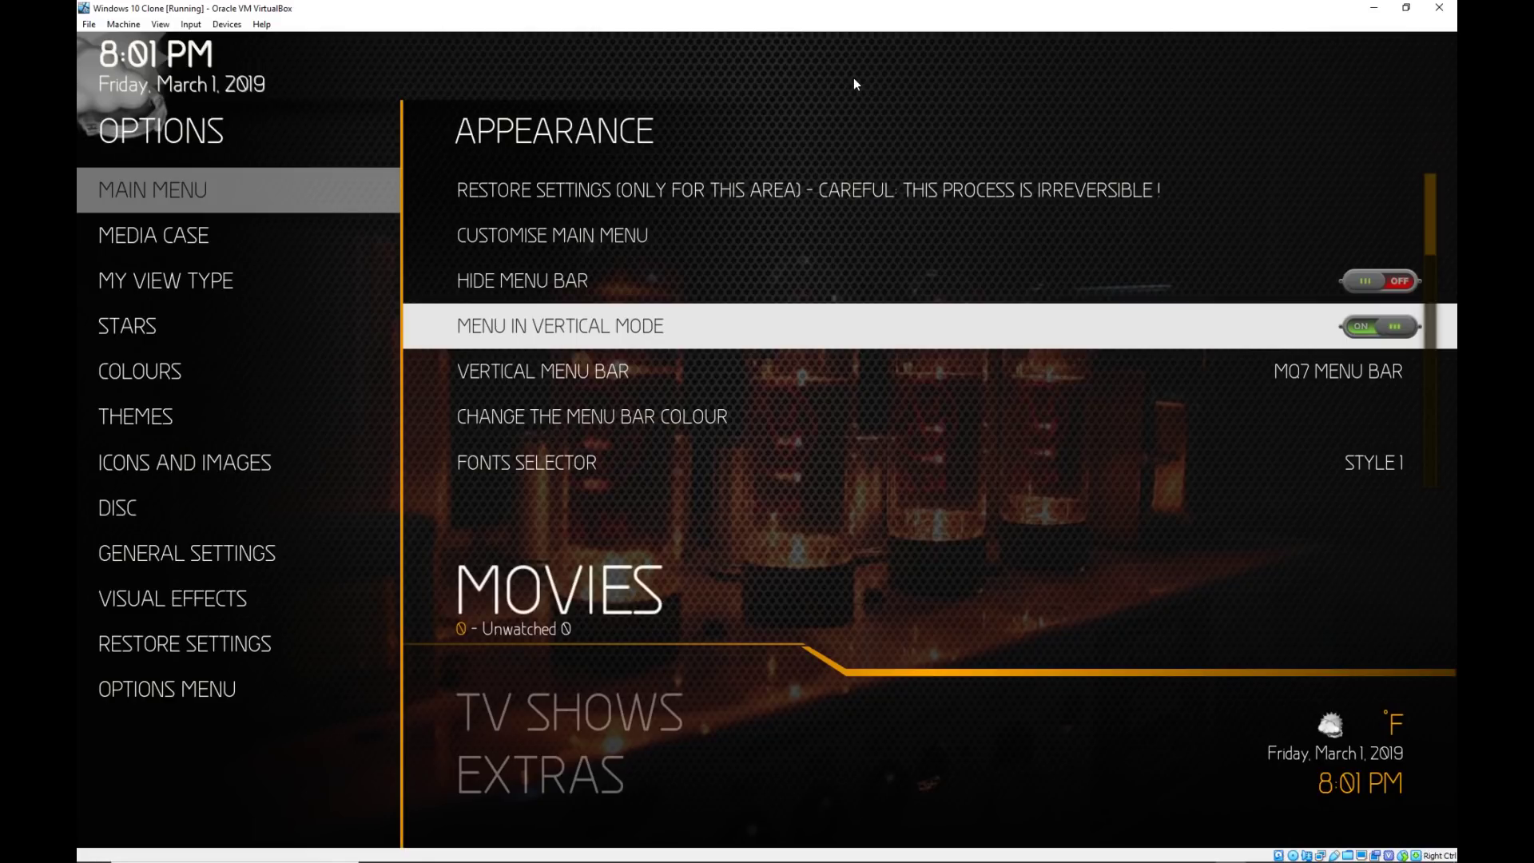
Examine the menu bar colour picker and the image themes list in the skin settings without changing either.
{"action": "key", "text": "Down"}
{"action": "key", "text": "Down"}
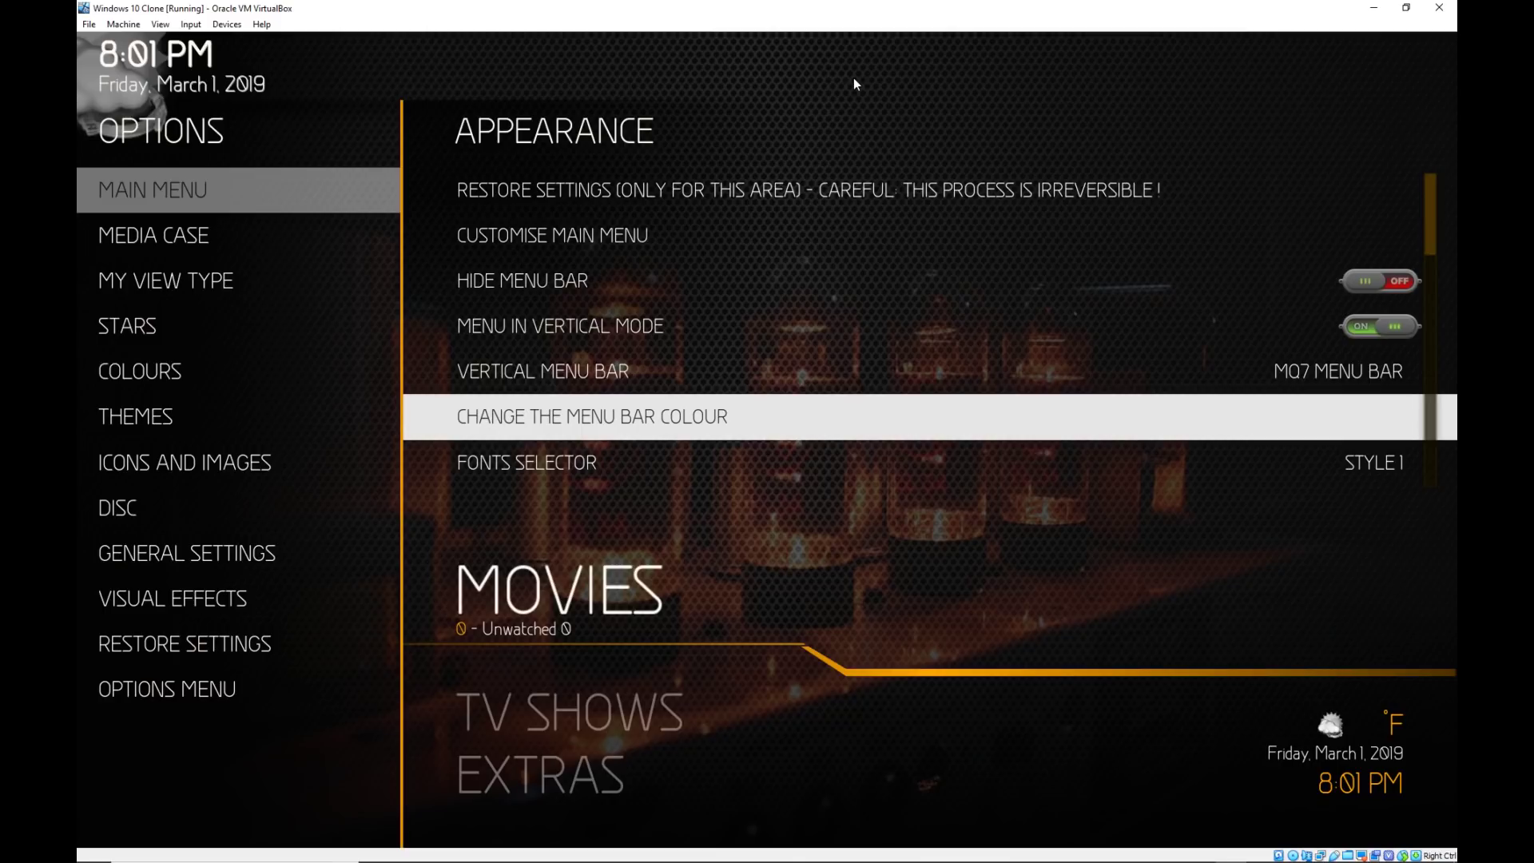
{"action": "key", "text": "Return"}
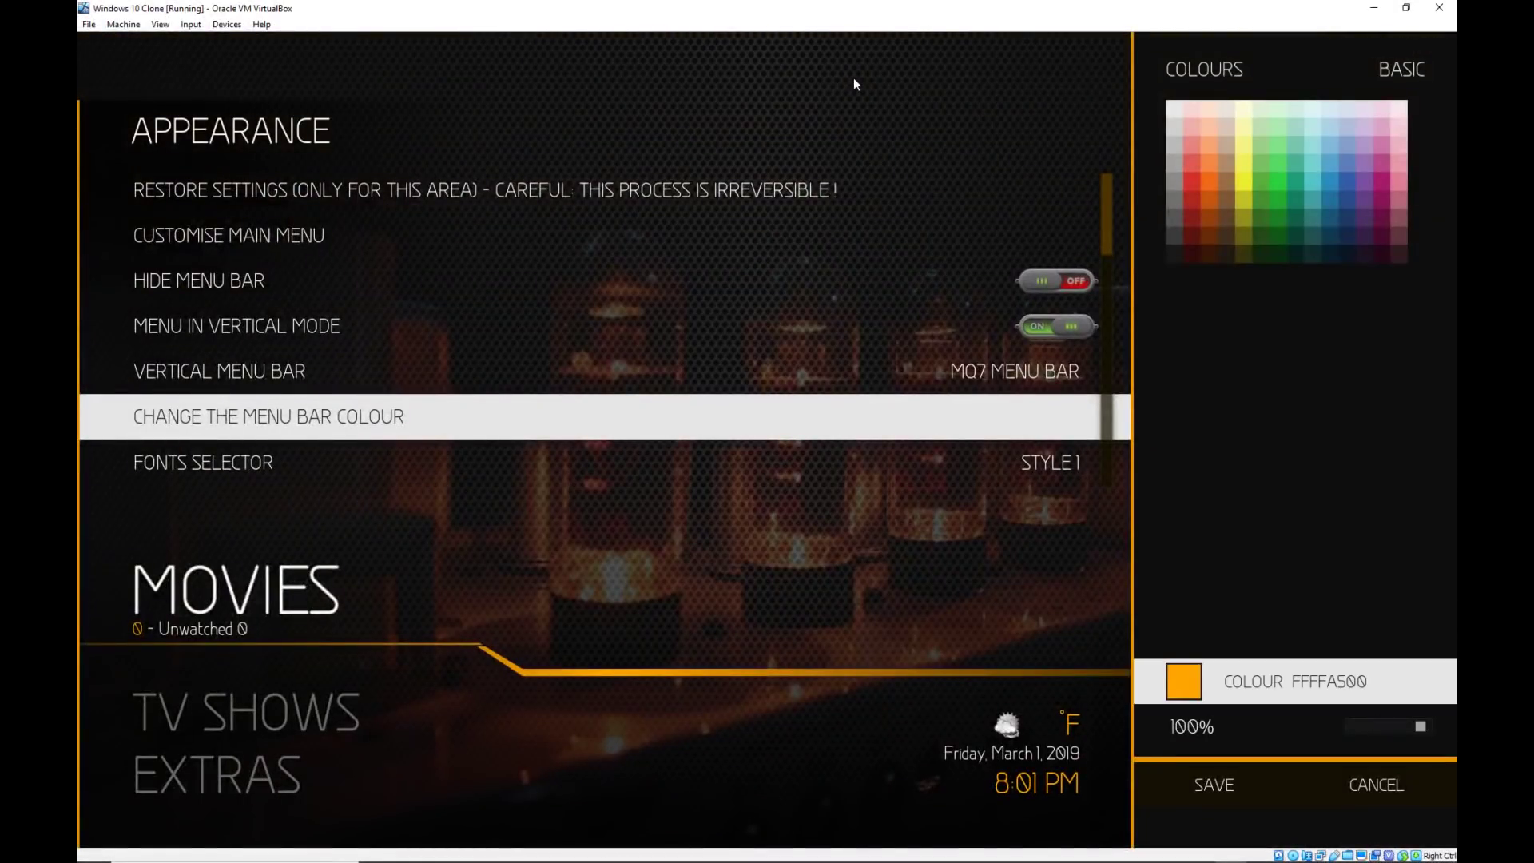
{"action": "key", "text": "Escape"}
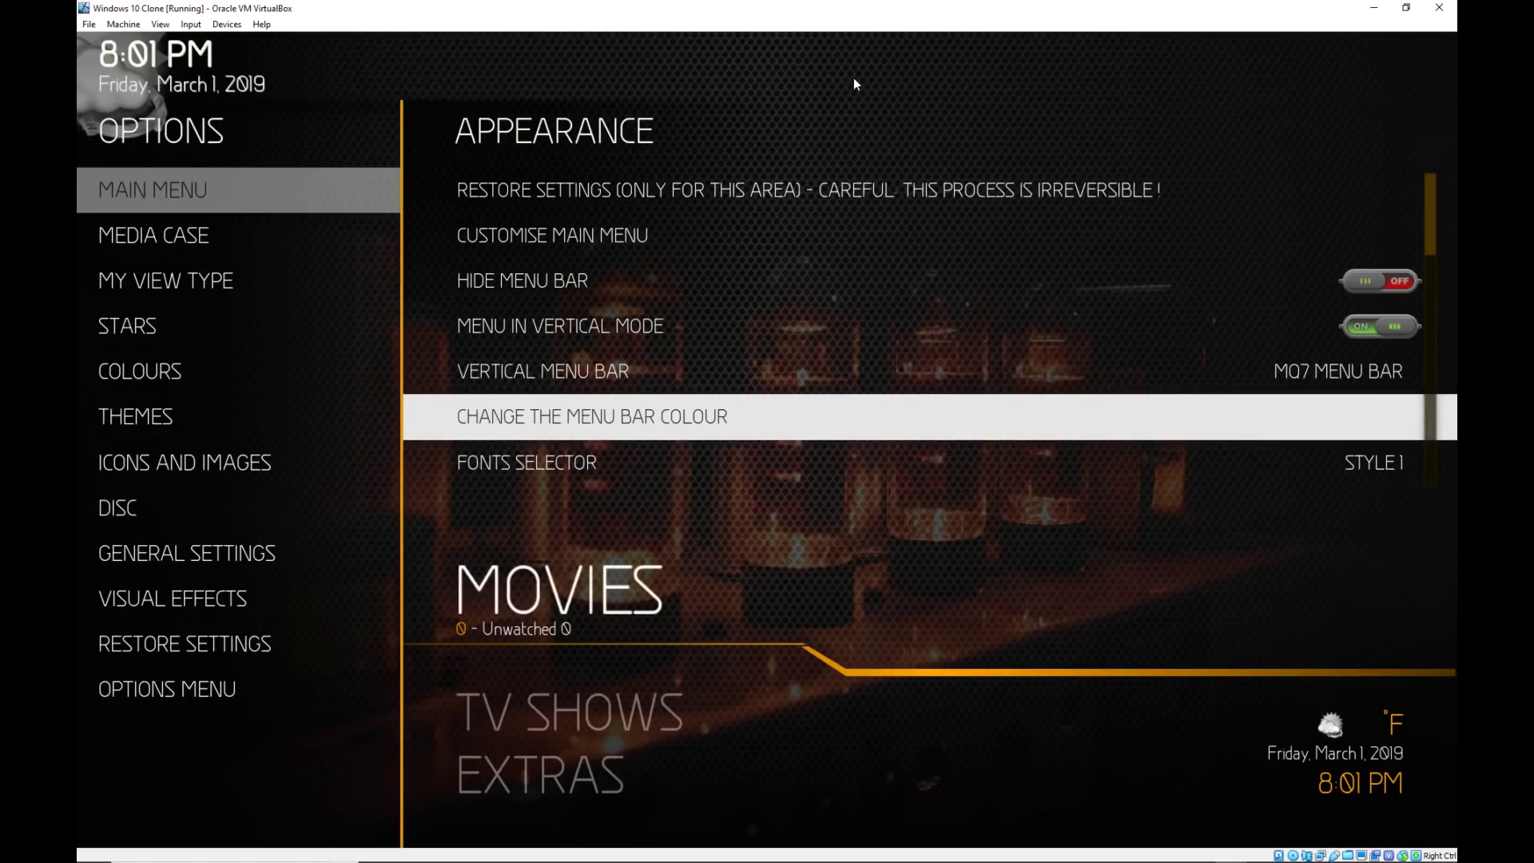
{"action": "key", "text": "Left"}
{"action": "key", "text": "Down"}
{"action": "key", "text": "Down"}
{"action": "key", "text": "Down"}
{"action": "key", "text": "Down"}
{"action": "key", "text": "Down"}
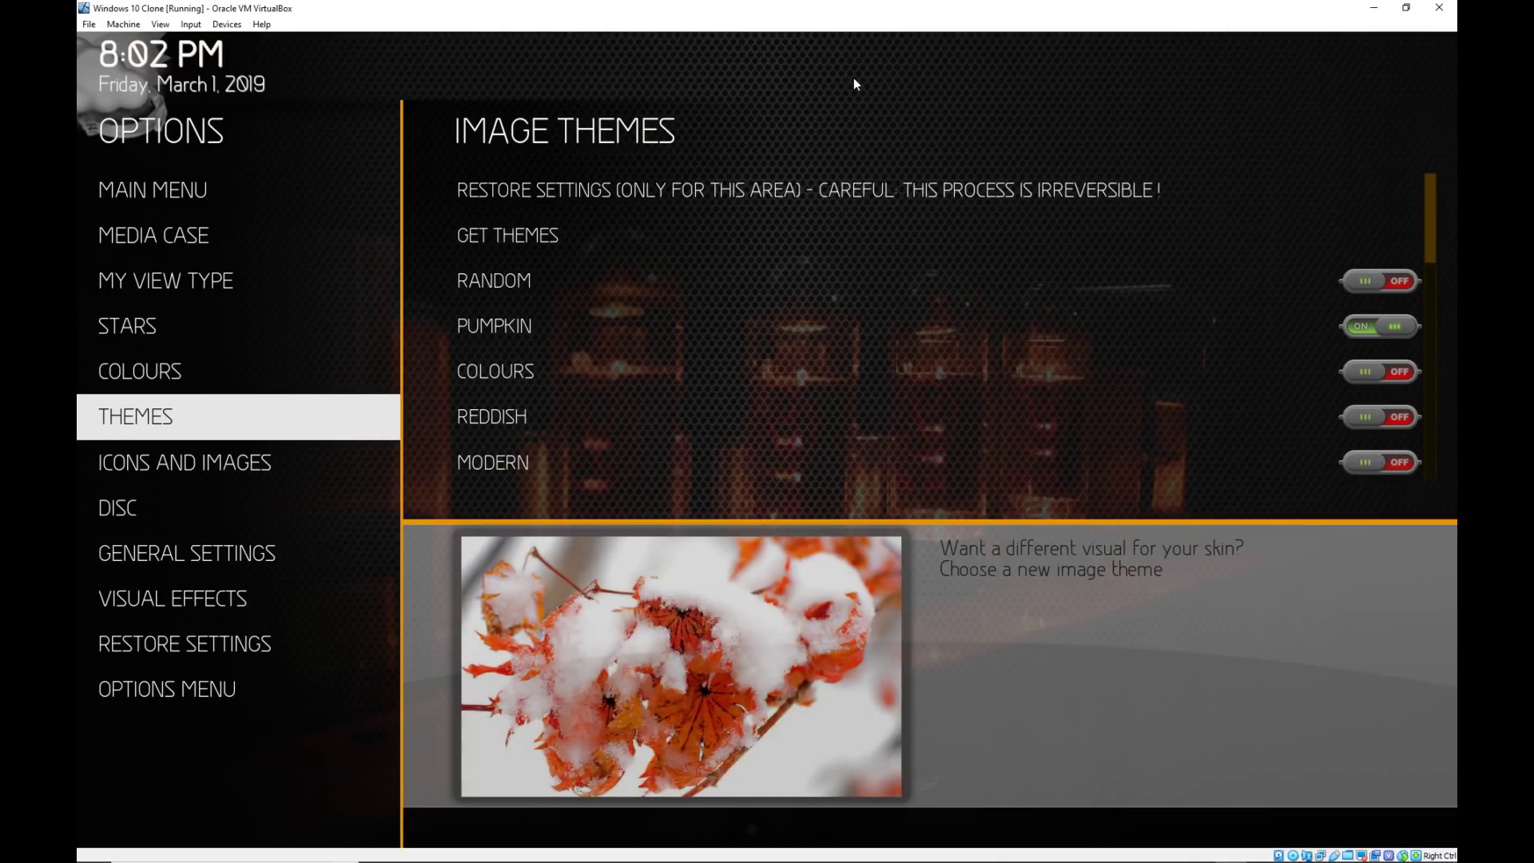
{"action": "key", "text": "Escape"}
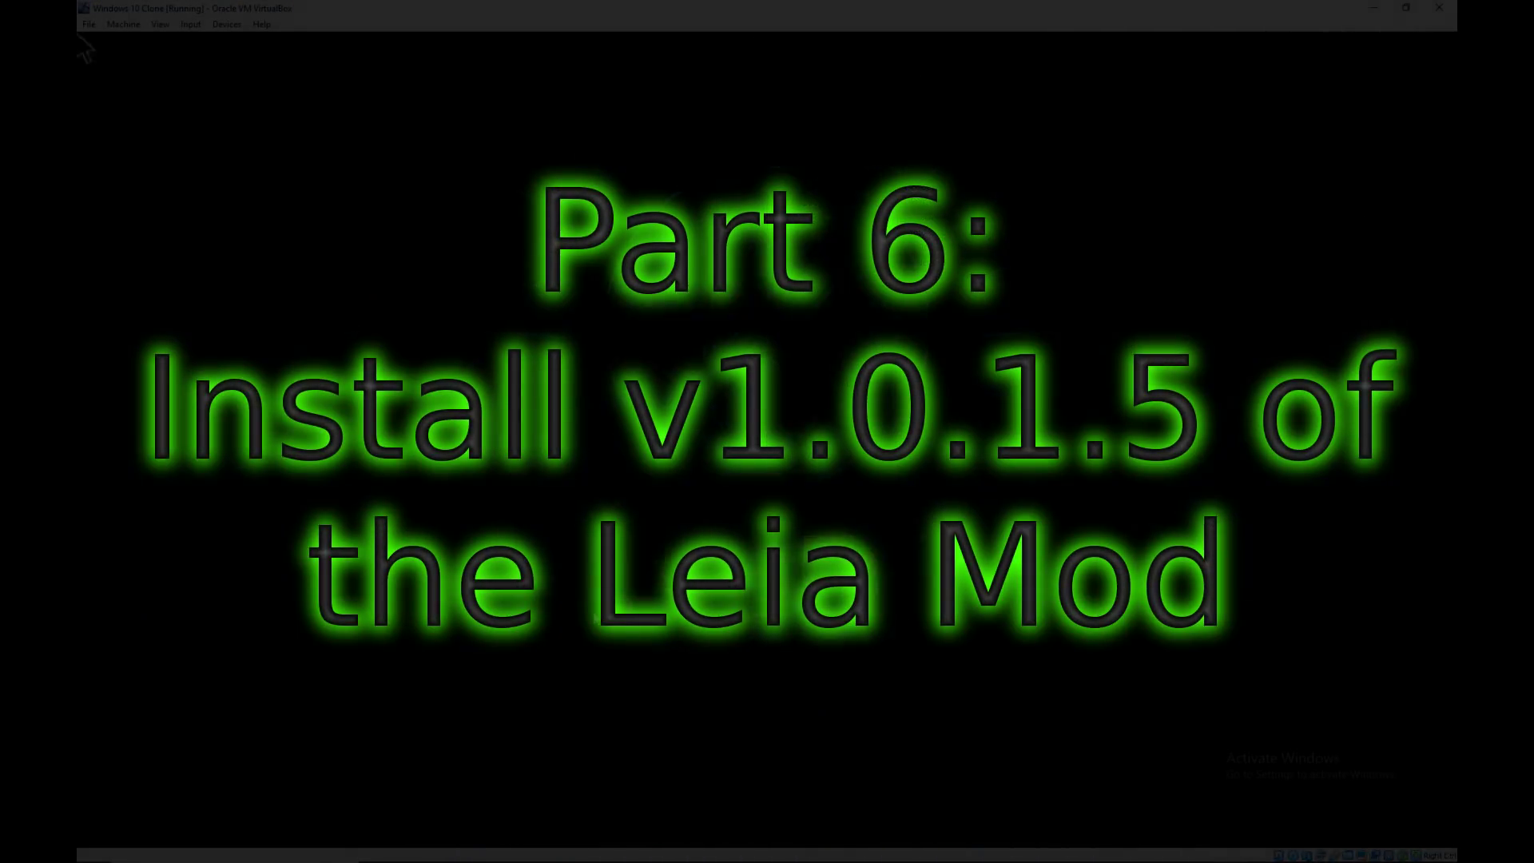
Open the add-on browser from the system settings of the default Kodi skin and try to install from a zip file.
{"action": "key", "text": "Up"}
{"action": "key", "text": "Right"}
{"action": "key", "text": "Return"}
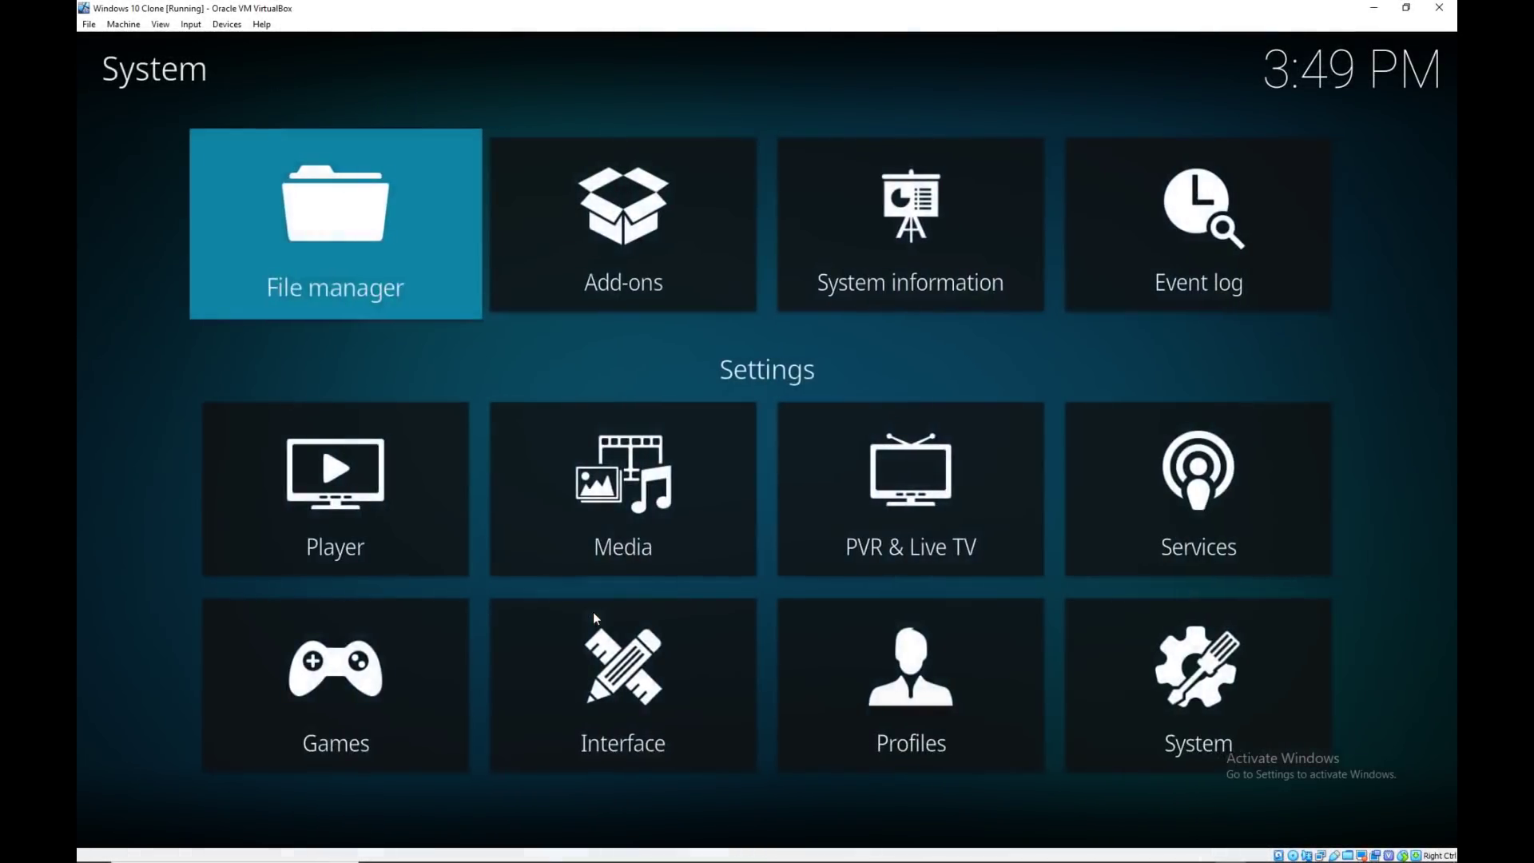
{"action": "key", "text": "Right"}
{"action": "key", "text": "Return"}
{"action": "key", "text": "Down"}
{"action": "key", "text": "Down"}
{"action": "key", "text": "Down"}
{"action": "key", "text": "Return"}
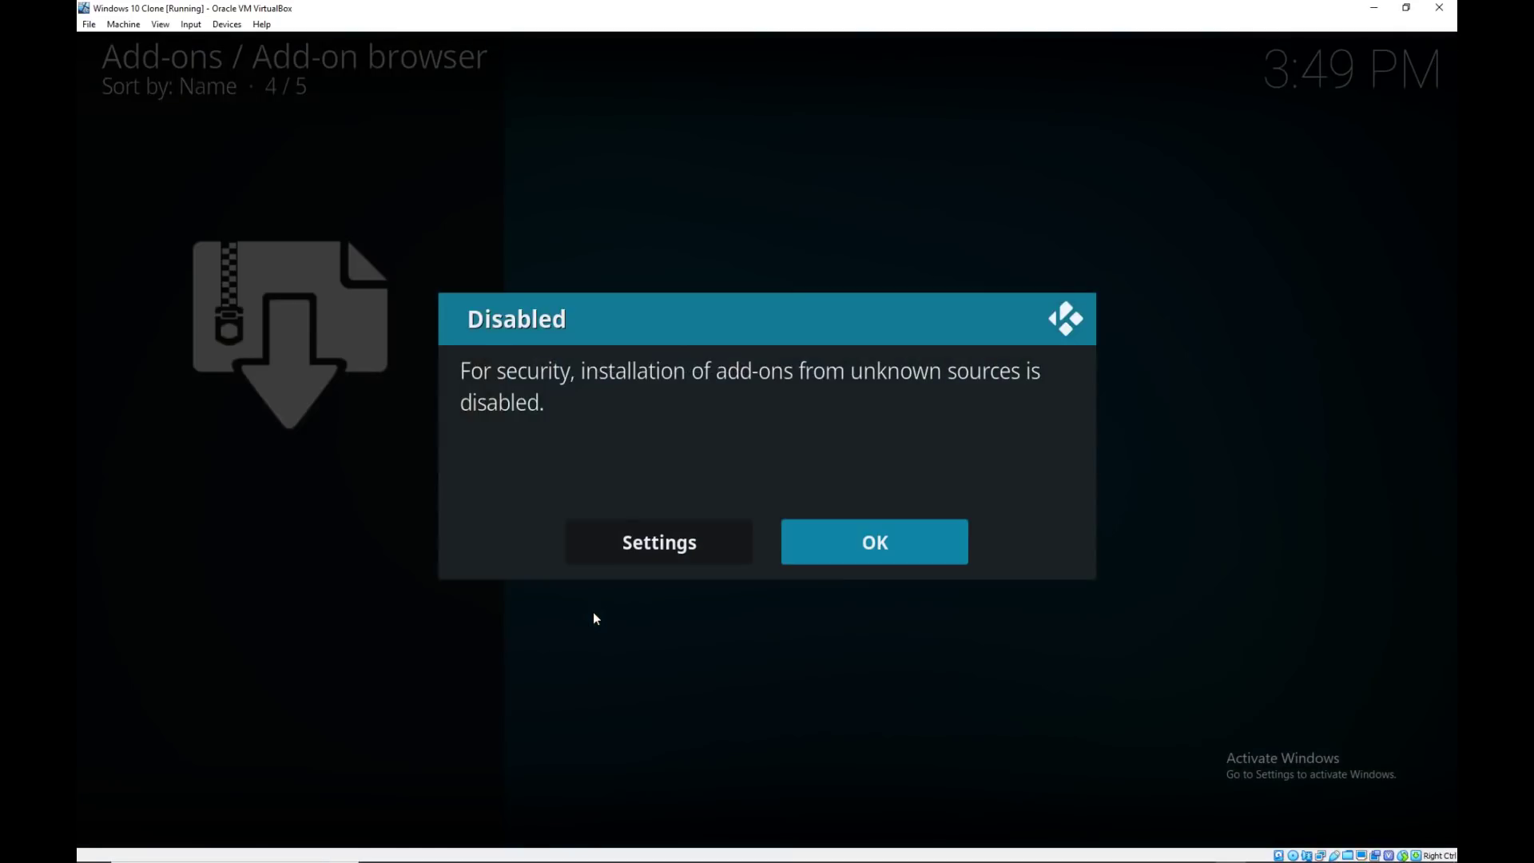
Allow add-on installation from unknown sources in the system settings and return to the add-on browser.
{"action": "key", "text": "Return"}
{"action": "key", "text": "Return"}
{"action": "key", "text": "Return"}
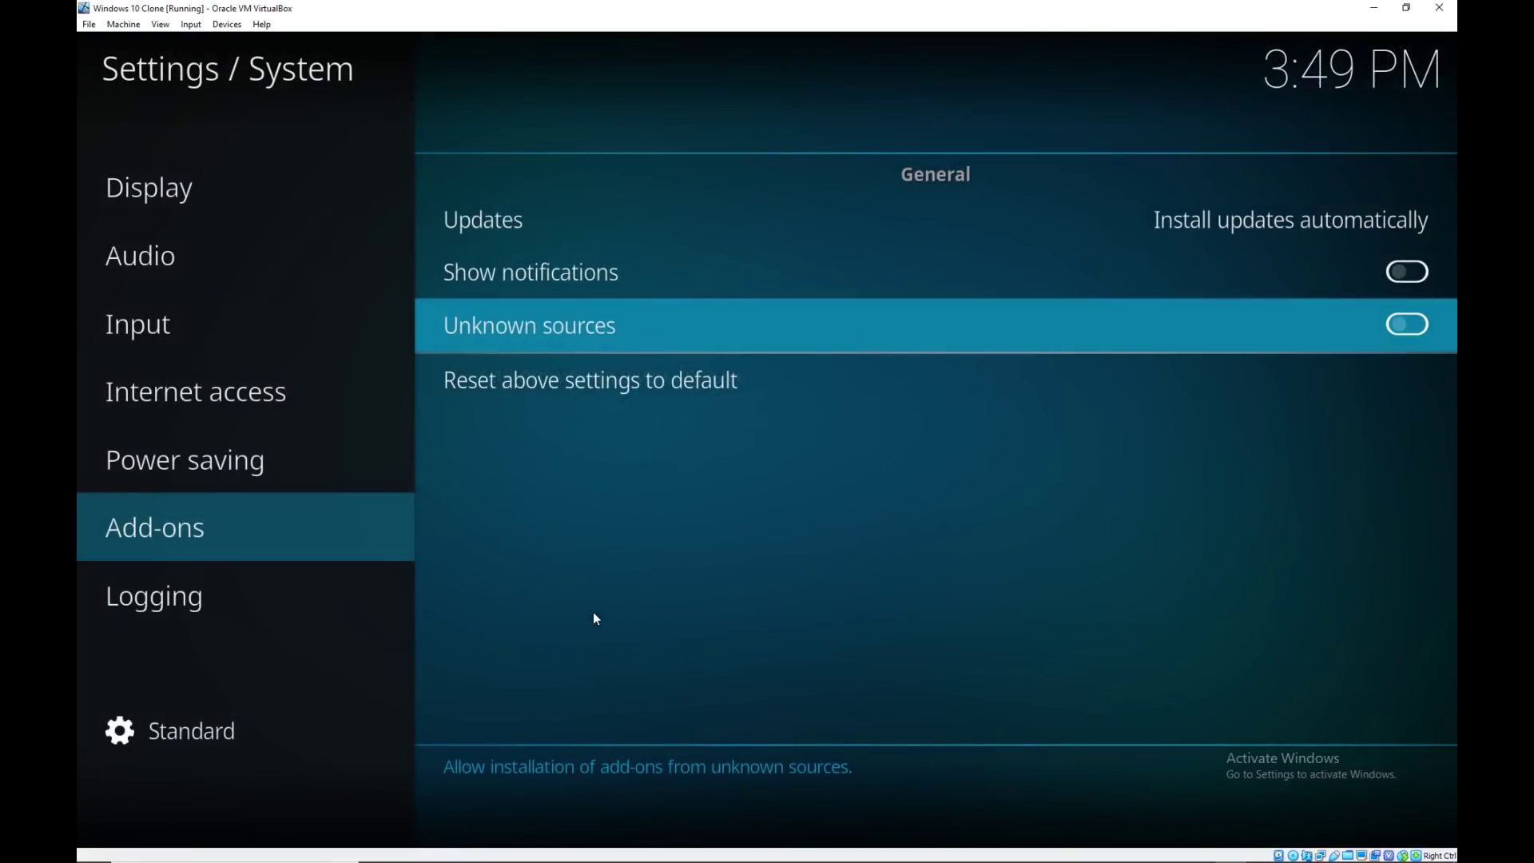
{"action": "key", "text": "Escape"}
{"action": "key", "text": "Return"}
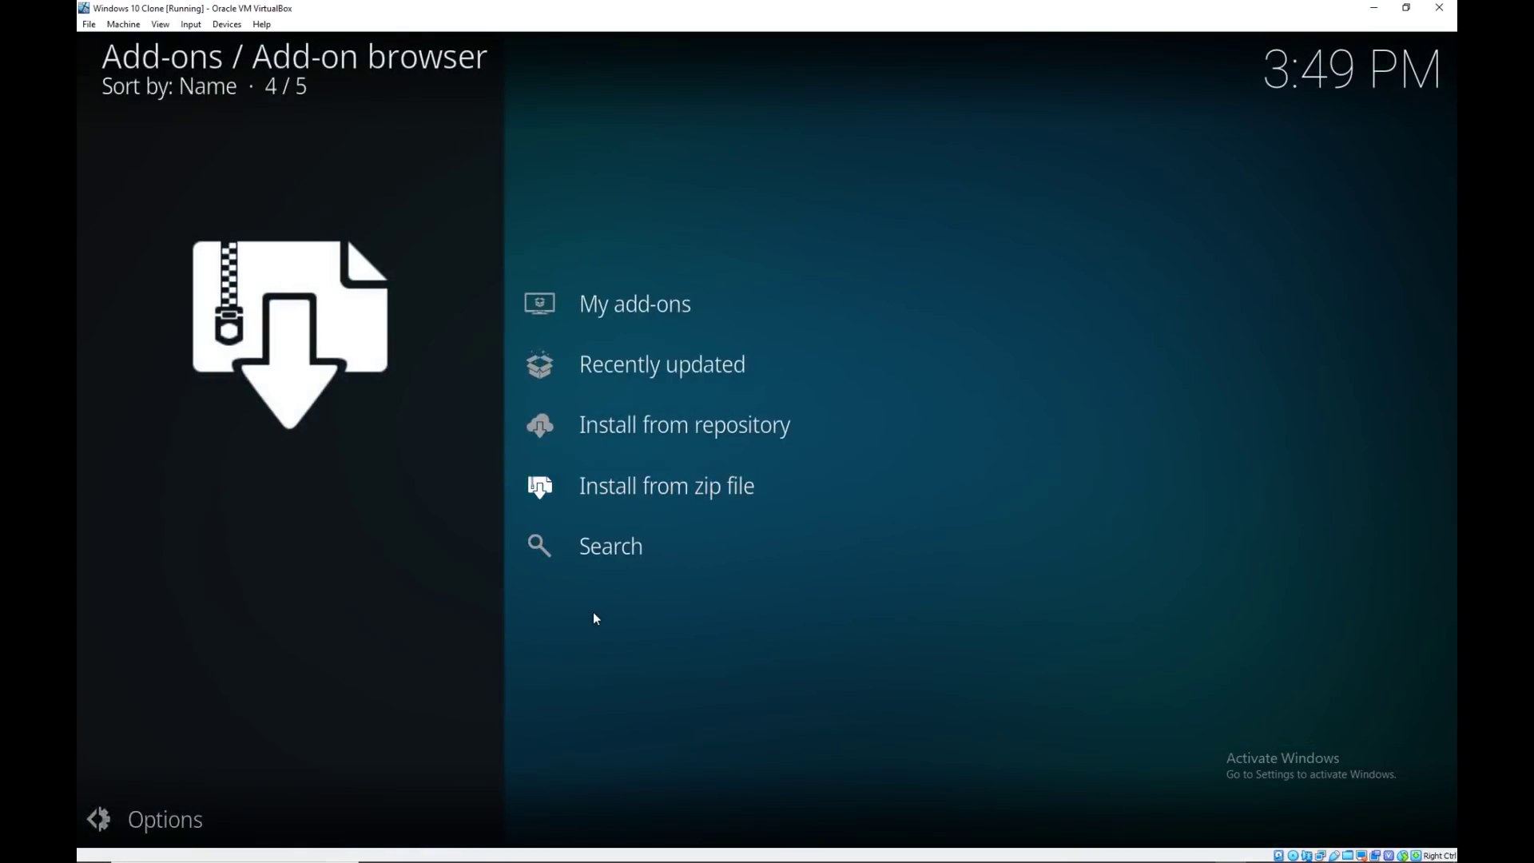
{"action": "key", "text": "Left"}
{"action": "key", "text": "Return"}
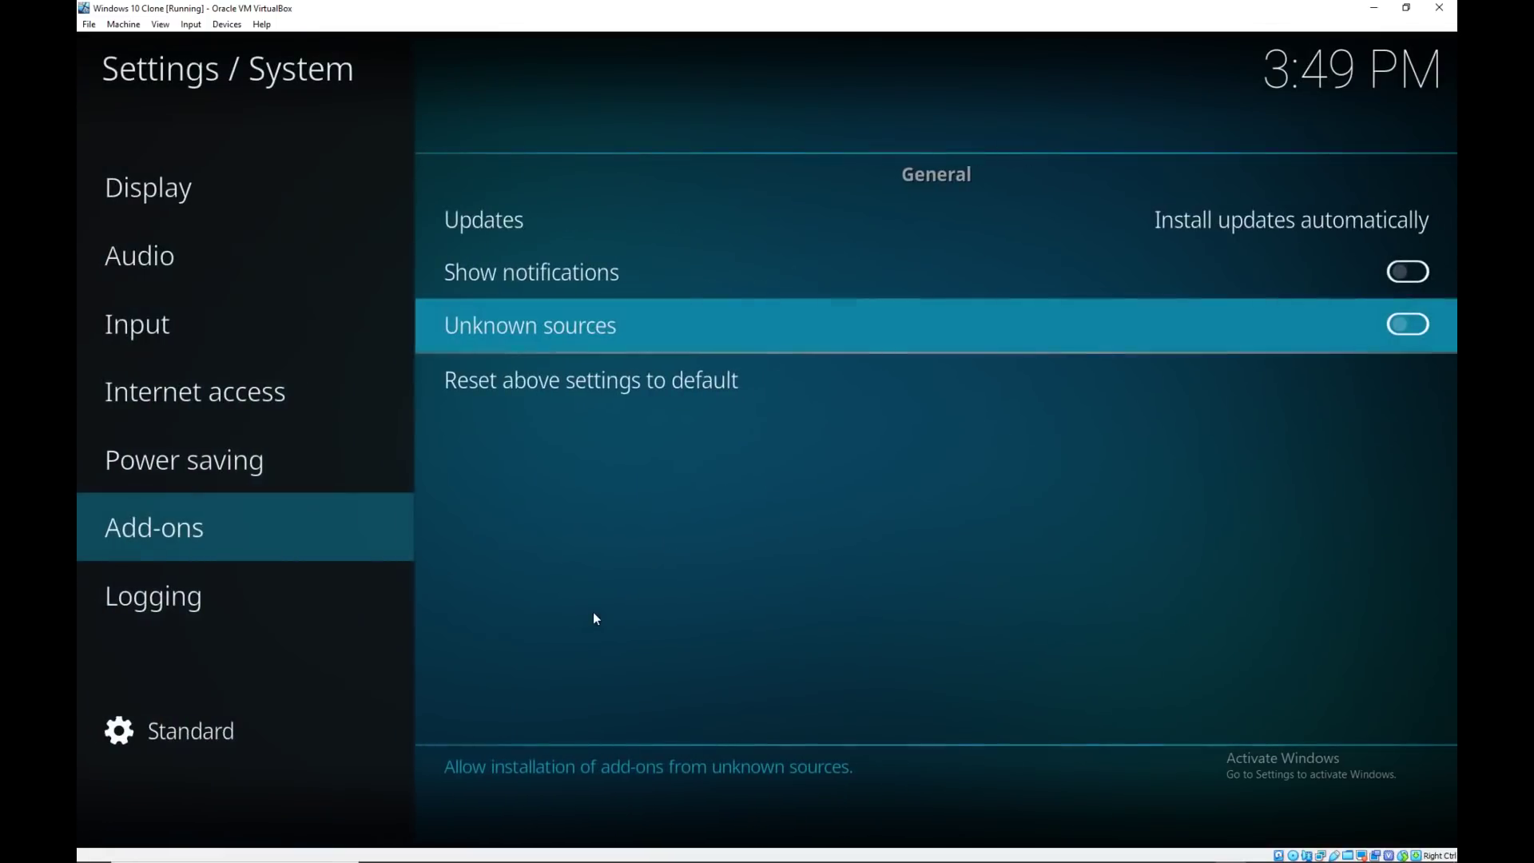
{"action": "key", "text": "Return"}
{"action": "key", "text": "Left"}
{"action": "key", "text": "Return"}
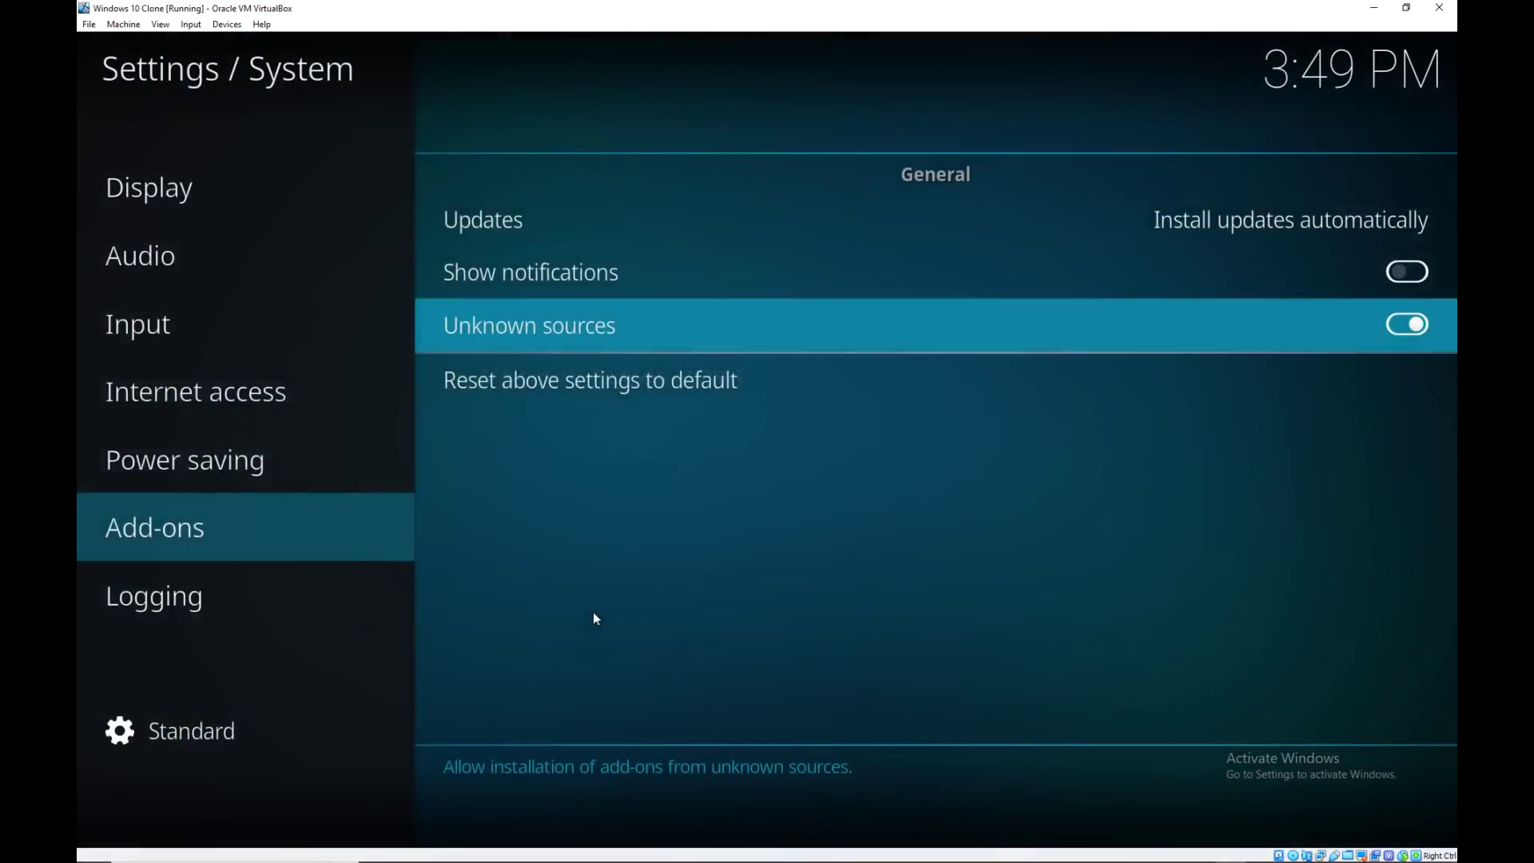
{"action": "key", "text": "Escape"}
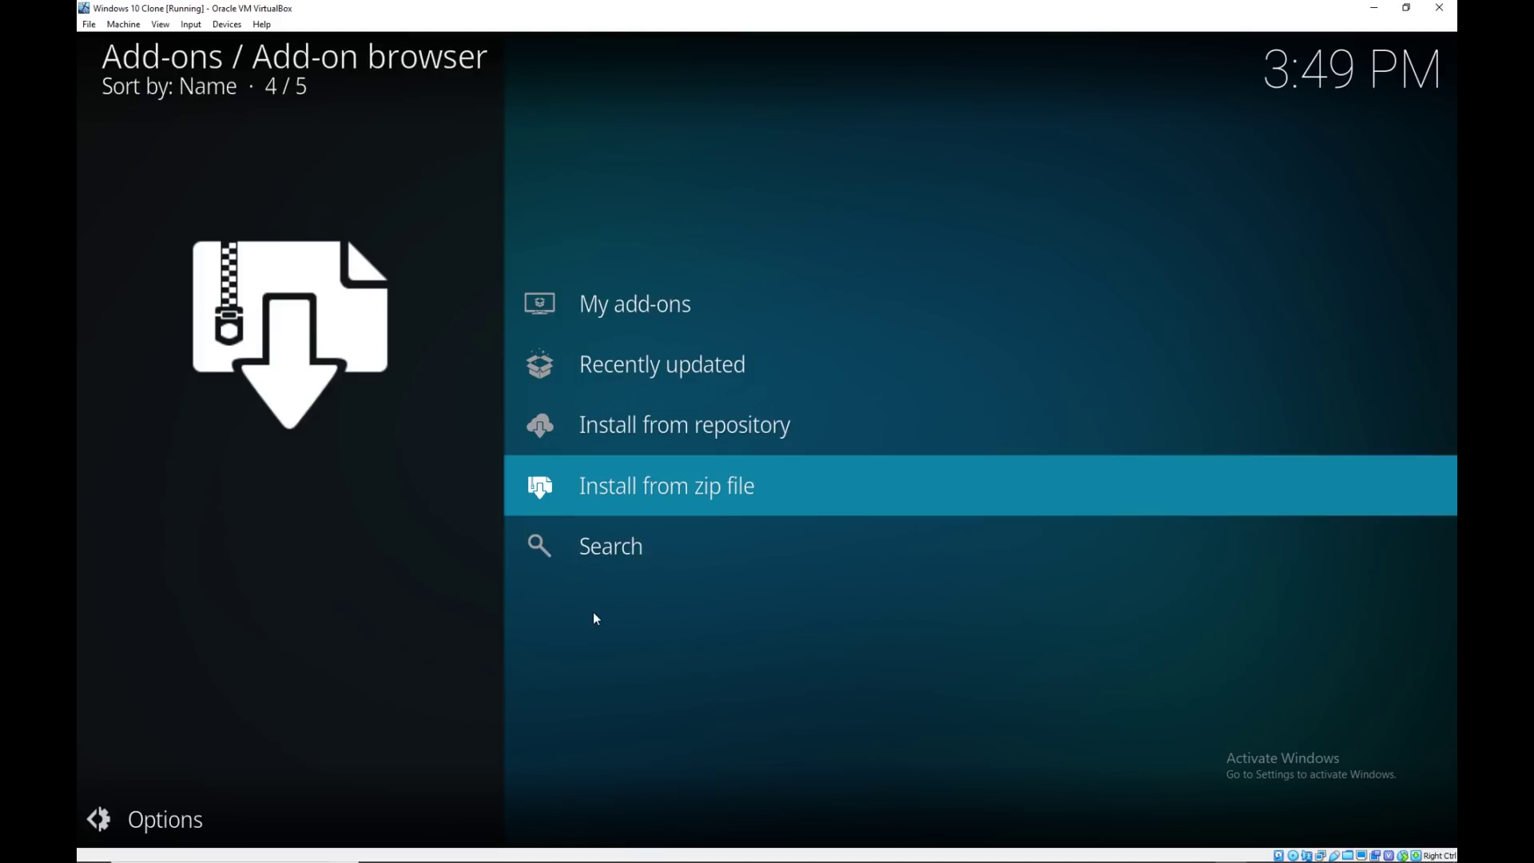
{"action": "key", "text": "Return"}
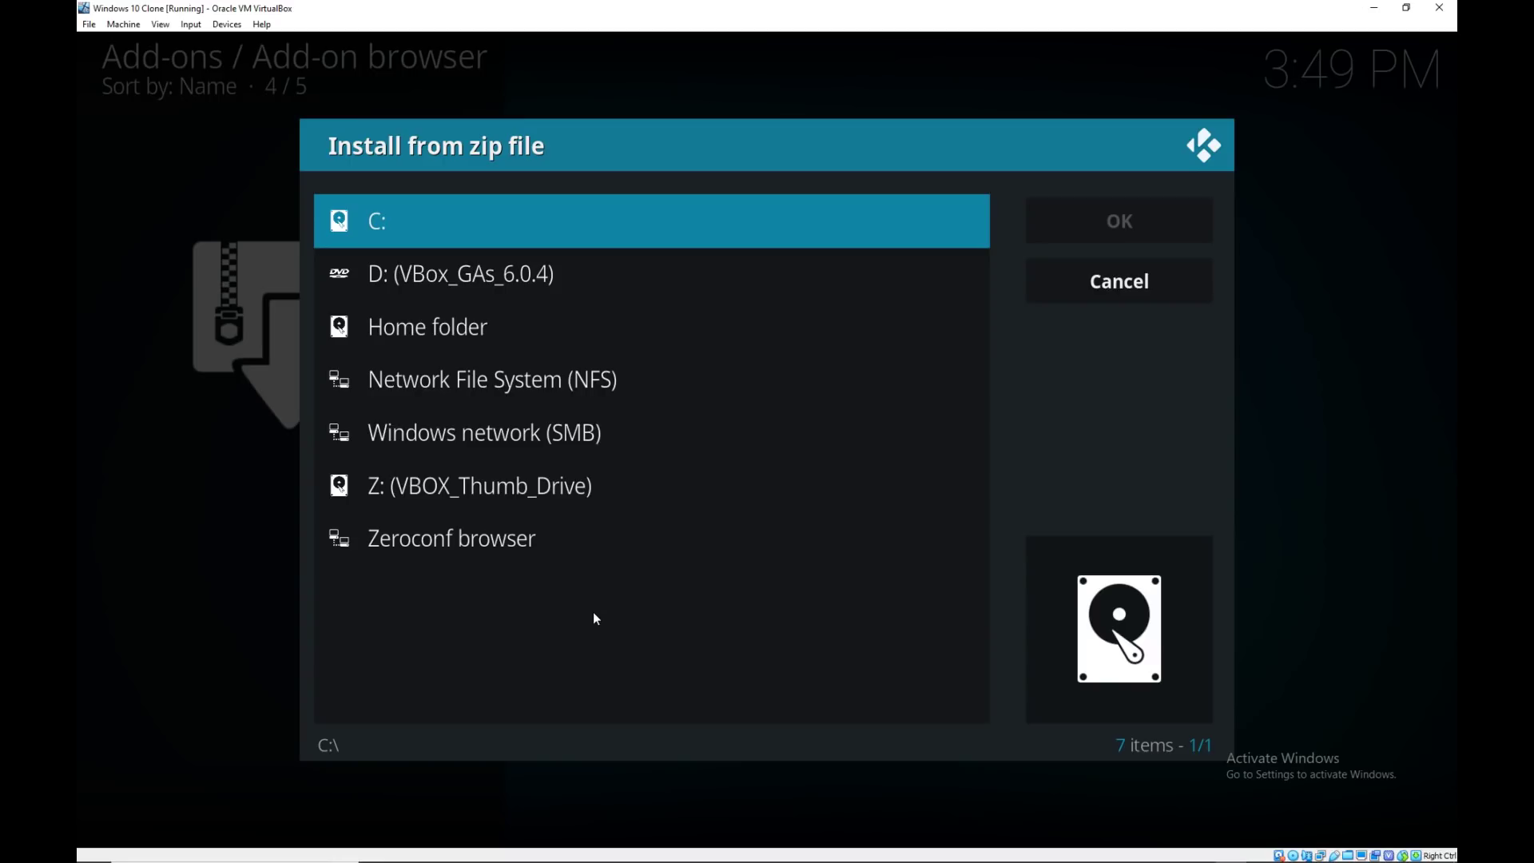
{"action": "key", "text": "Escape"}
{"action": "key", "text": "Up"}
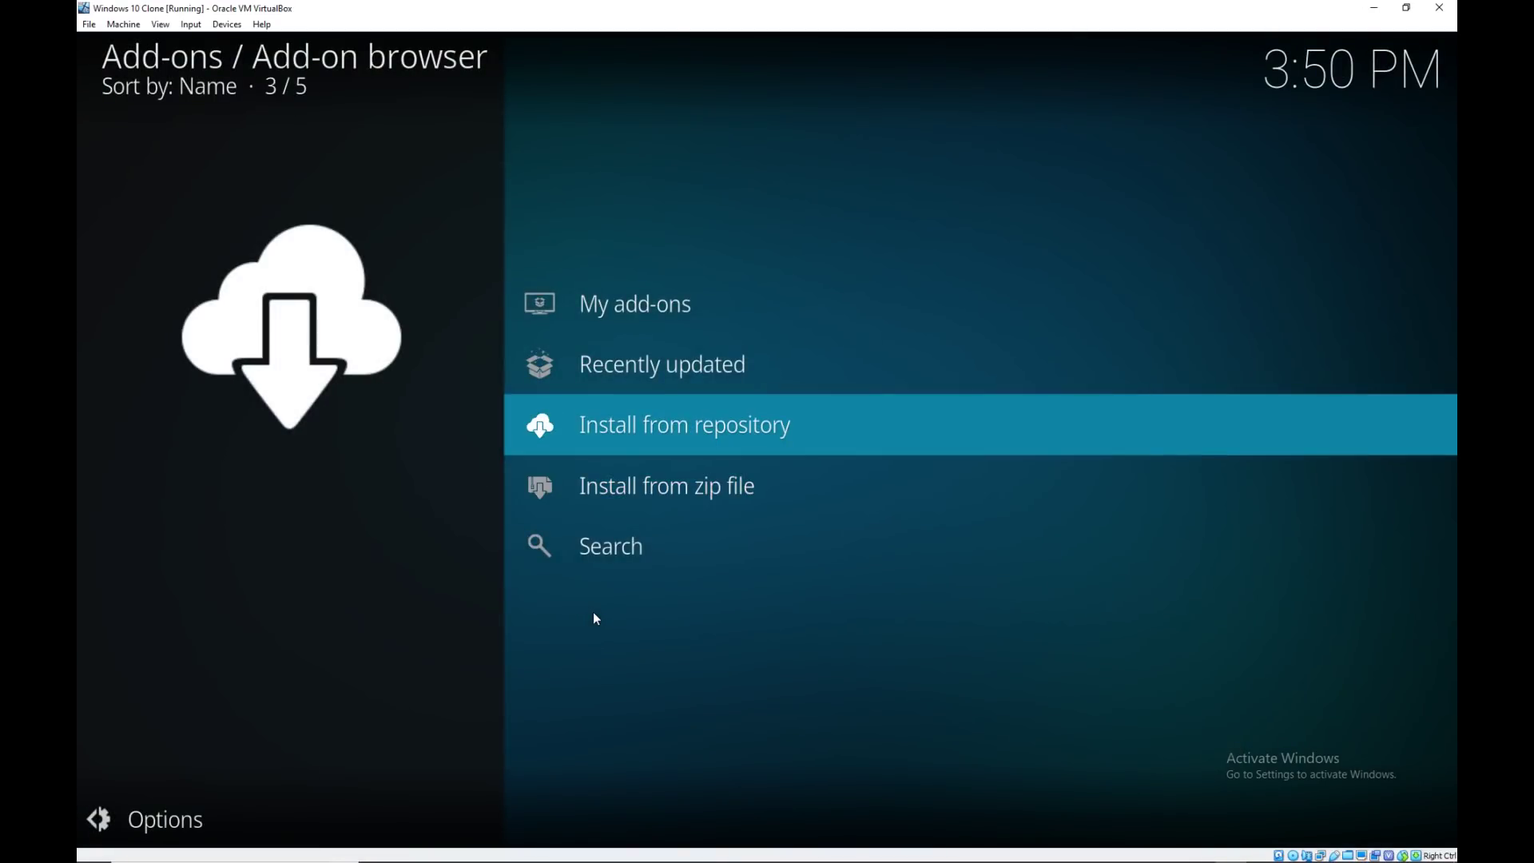
{"action": "key", "text": "Down"}
Start an installation from a zip file and browse to the Documents\KODI folder on the Z: (VBOX_Thumb_Drive) drive.
{"action": "key", "text": "Return"}
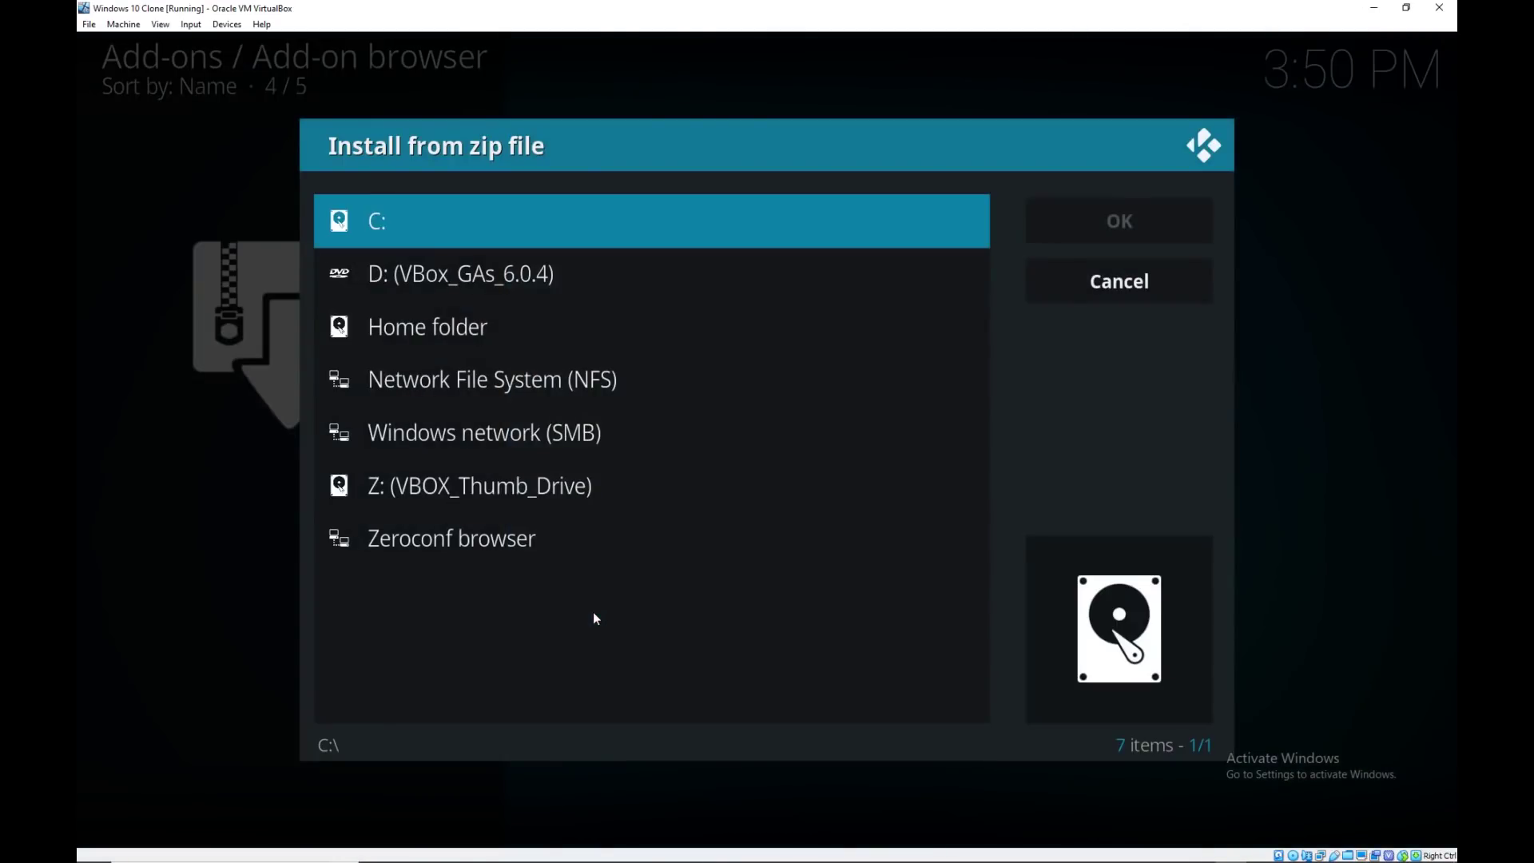
{"action": "key", "text": "Down"}
{"action": "key", "text": "Down"}
{"action": "key", "text": "Down"}
{"action": "key", "text": "Down"}
{"action": "key", "text": "Down"}
{"action": "key", "text": "Return"}
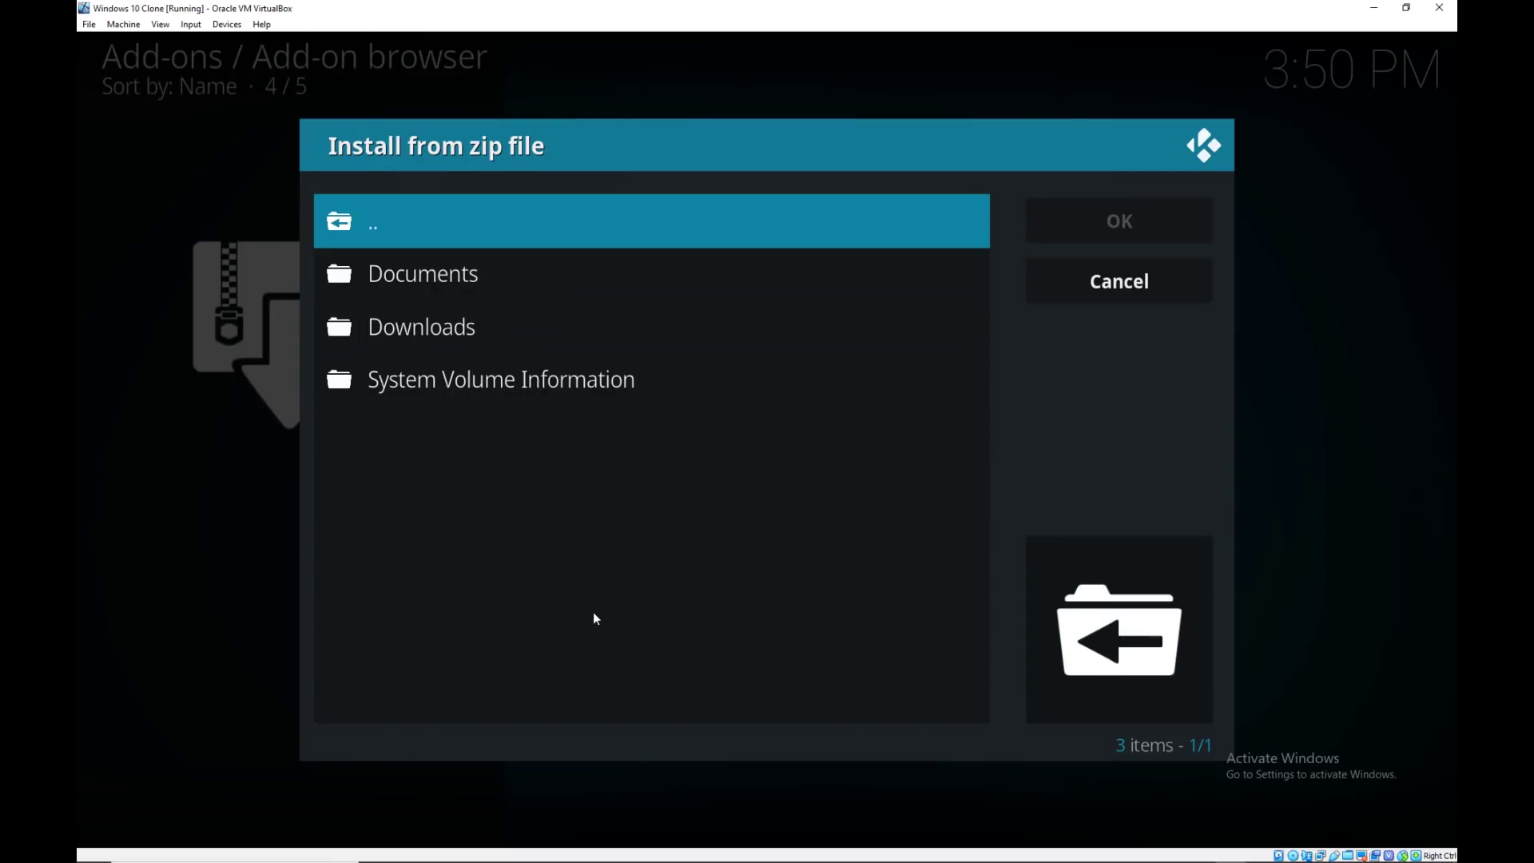
{"action": "key", "text": "Down"}
{"action": "key", "text": "Return"}
{"action": "key", "text": "Down"}
{"action": "key", "text": "Page_Down"}
{"action": "key", "text": "Page_Down"}
{"action": "key", "text": "Down"}
{"action": "key", "text": "Down"}
{"action": "key", "text": "Return"}
Install the Marcelveldt BETA repository from repository.marcelveldt-1.0.1.zip.
{"action": "key", "text": "Up"}
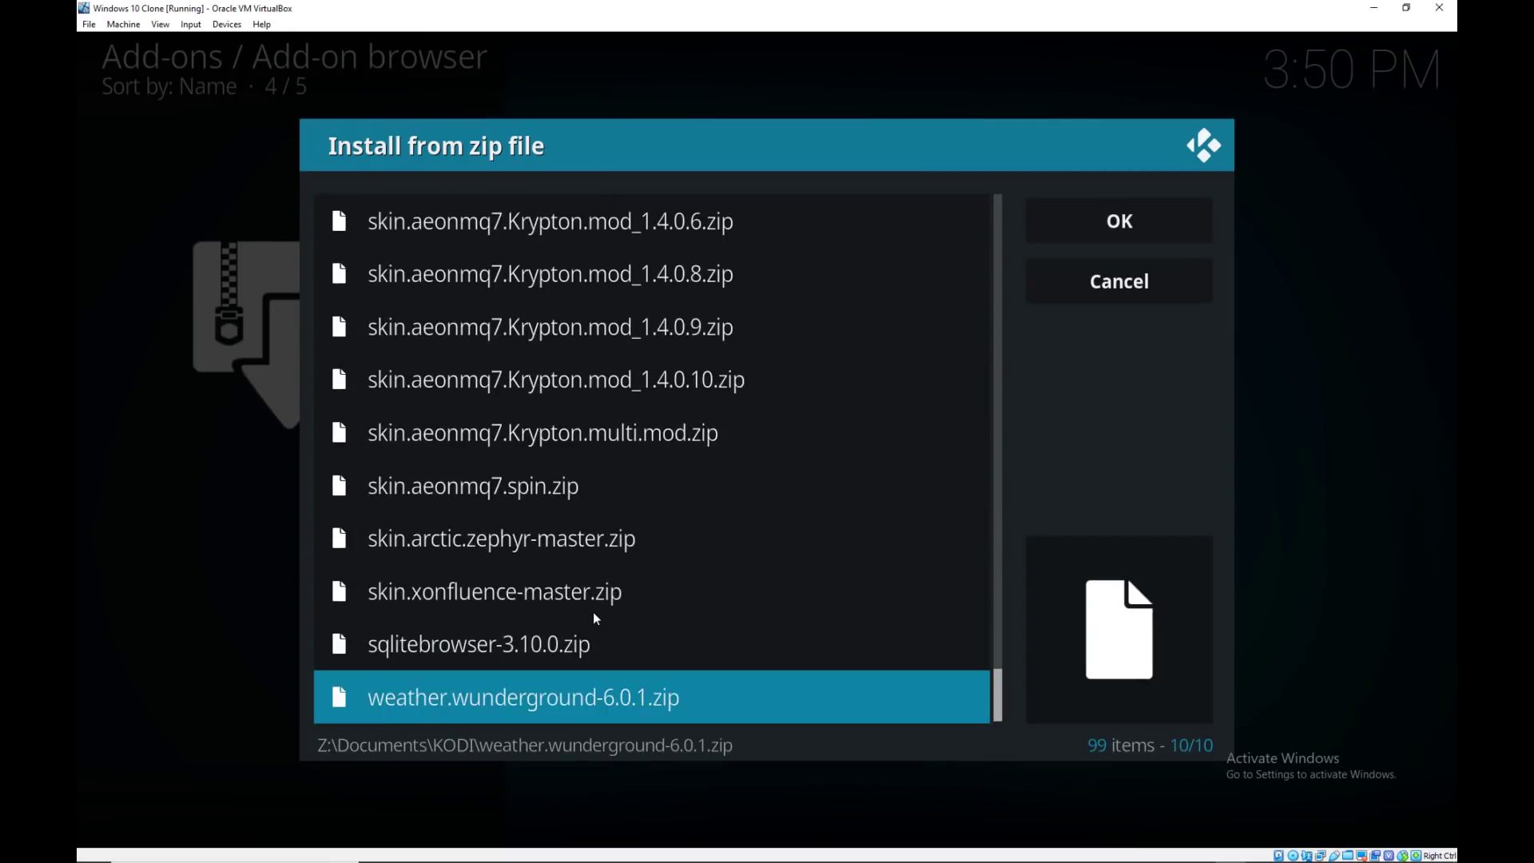
{"action": "key", "text": "Page_Up"}
{"action": "key", "text": "Page_Up"}
{"action": "key", "text": "Page_Up"}
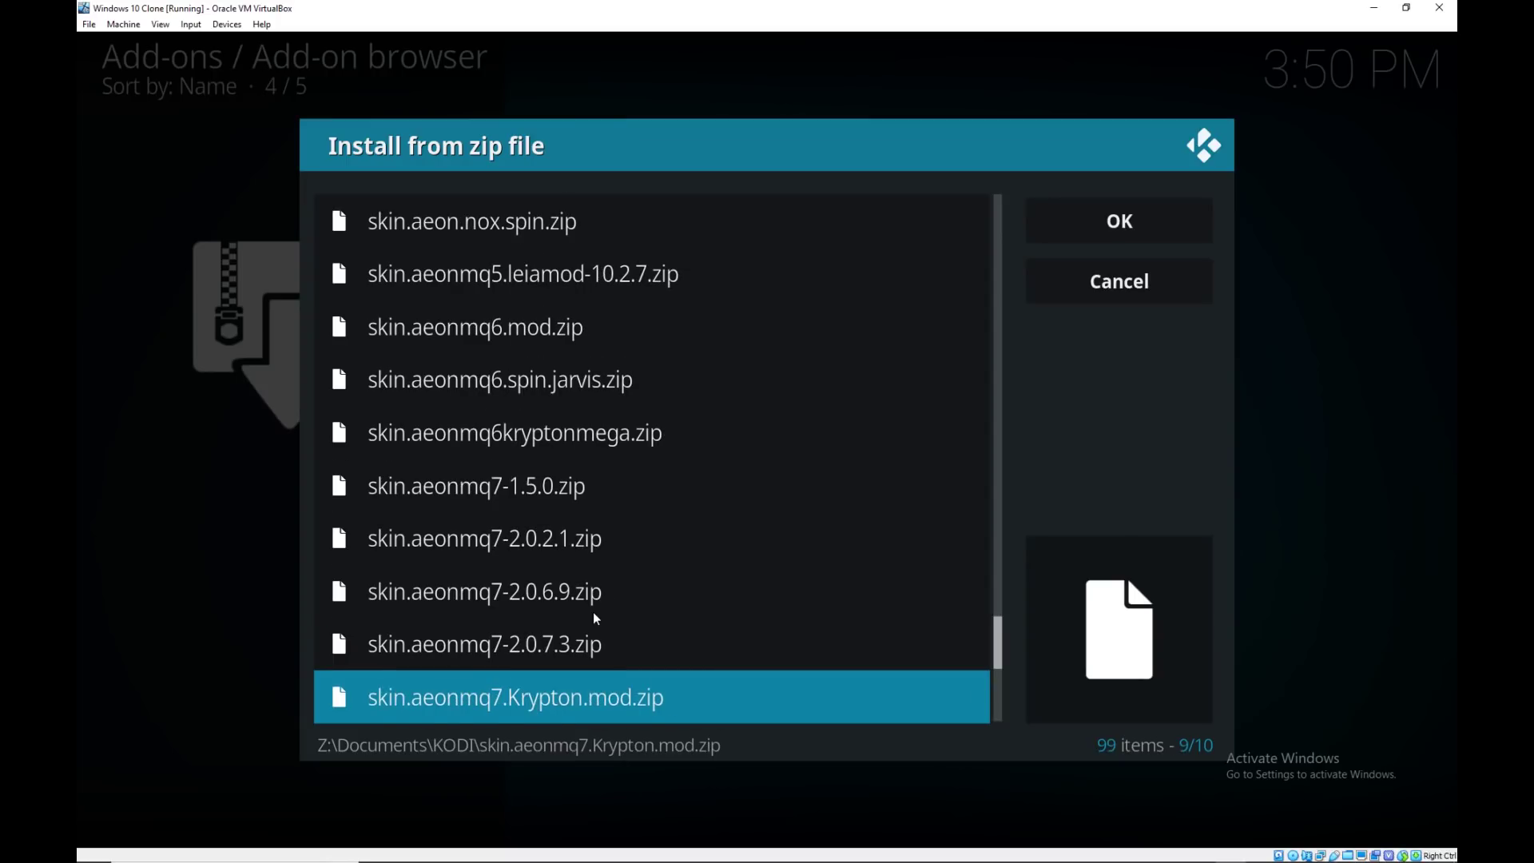
{"action": "key", "text": "Page_Up"}
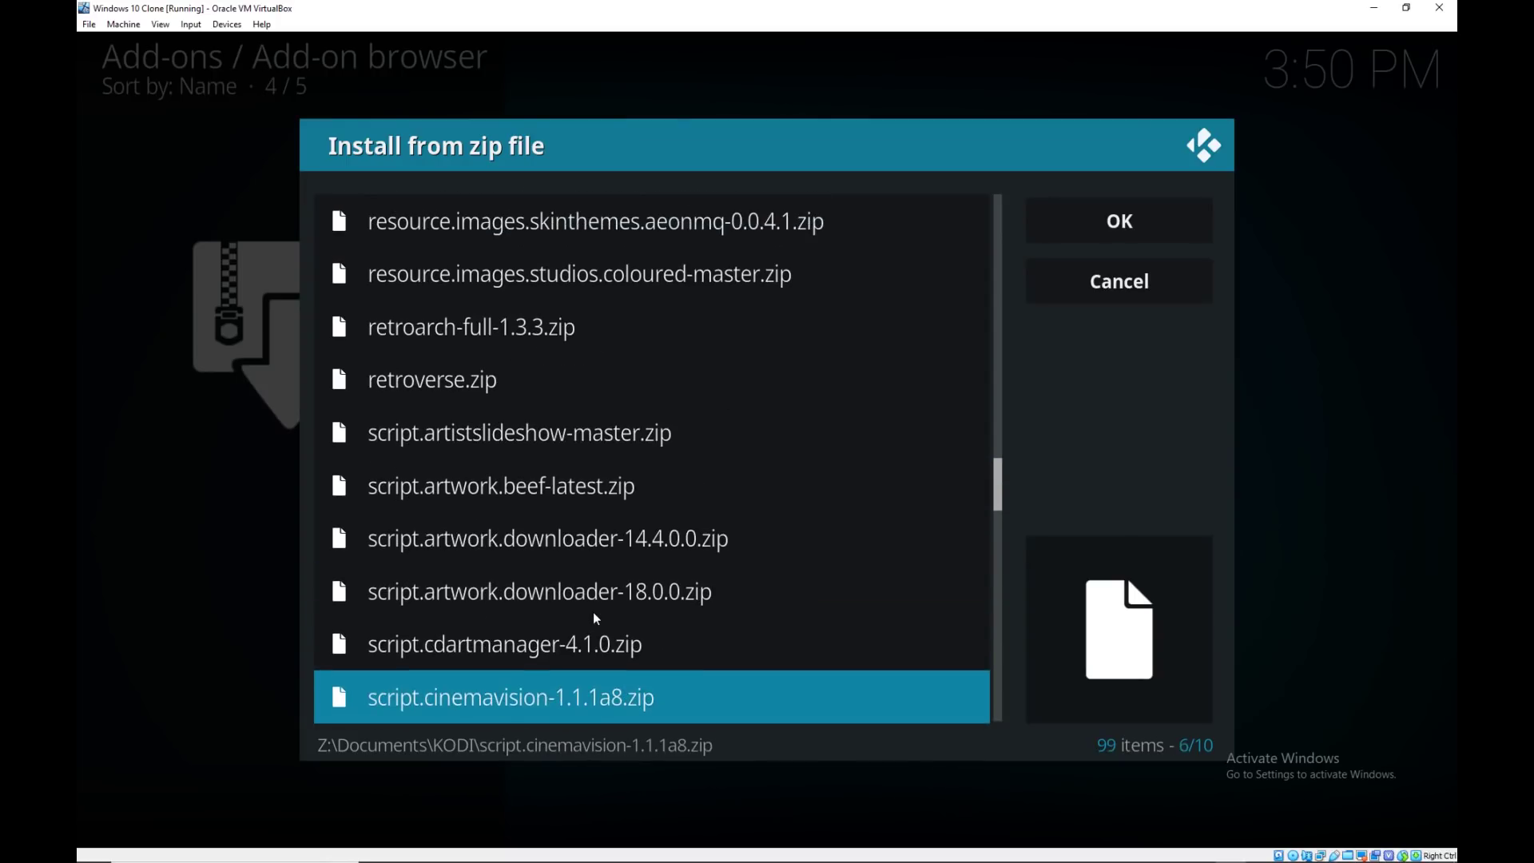
{"action": "key", "text": "Up"}
{"action": "key", "text": "Up"}
{"action": "key", "text": "Up"}
{"action": "key", "text": "Up"}
{"action": "key", "text": "Up"}
{"action": "key", "text": "Page_Up"}
{"action": "key", "text": "Up"}
{"action": "key", "text": "Up"}
{"action": "key", "text": "Up"}
{"action": "key", "text": "Up"}
{"action": "key", "text": "Up"}
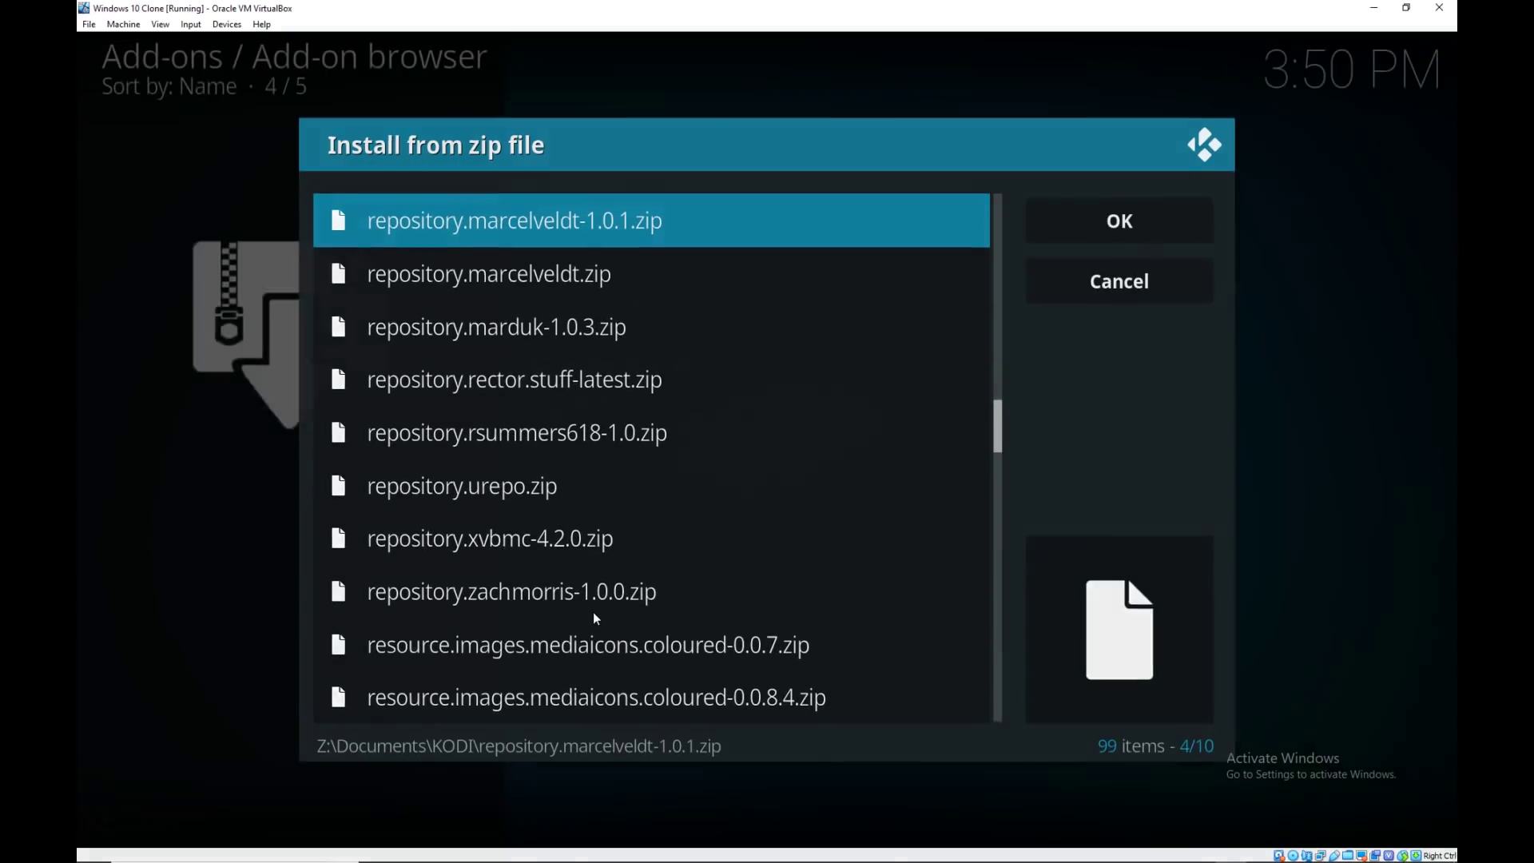
{"action": "key", "text": "Return"}
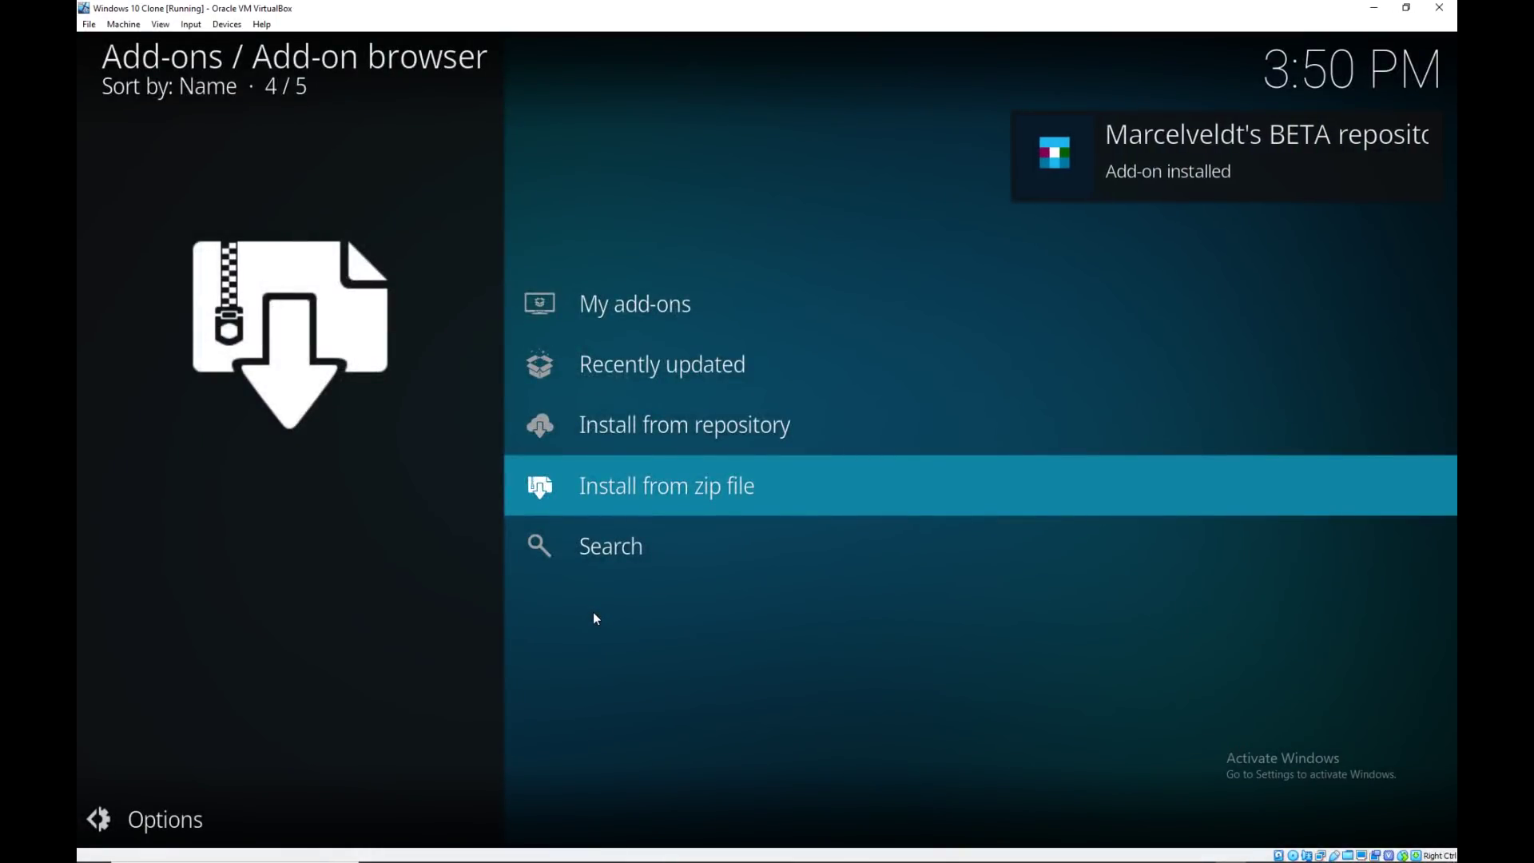
Start another installation from a zip file and browse to the Documents\KODI folder on the Z: (VBOX_Thumb_Drive) drive.
{"action": "key", "text": "Up"}
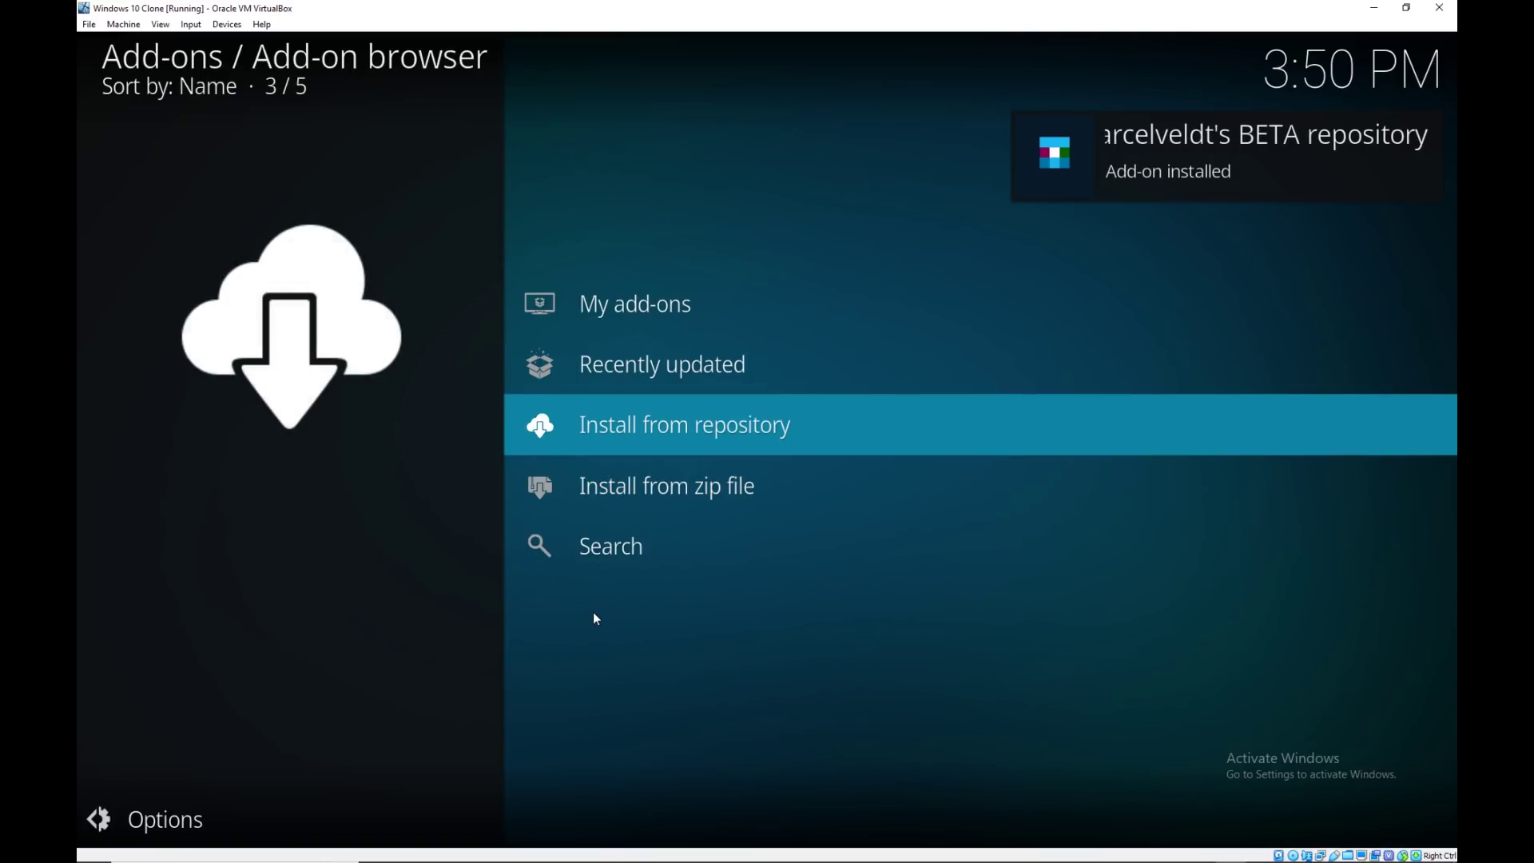
{"action": "key", "text": "Down"}
{"action": "key", "text": "Return"}
{"action": "key", "text": "Up"}
{"action": "key", "text": "Up"}
{"action": "key", "text": "Return"}
{"action": "key", "text": "Down"}
{"action": "key", "text": "Return"}
{"action": "key", "text": "Page_Down"}
{"action": "key", "text": "Page_Down"}
{"action": "key", "text": "Down"}
{"action": "key", "text": "Down"}
{"action": "key", "text": "Return"}
{"action": "key", "text": "Page_Down"}
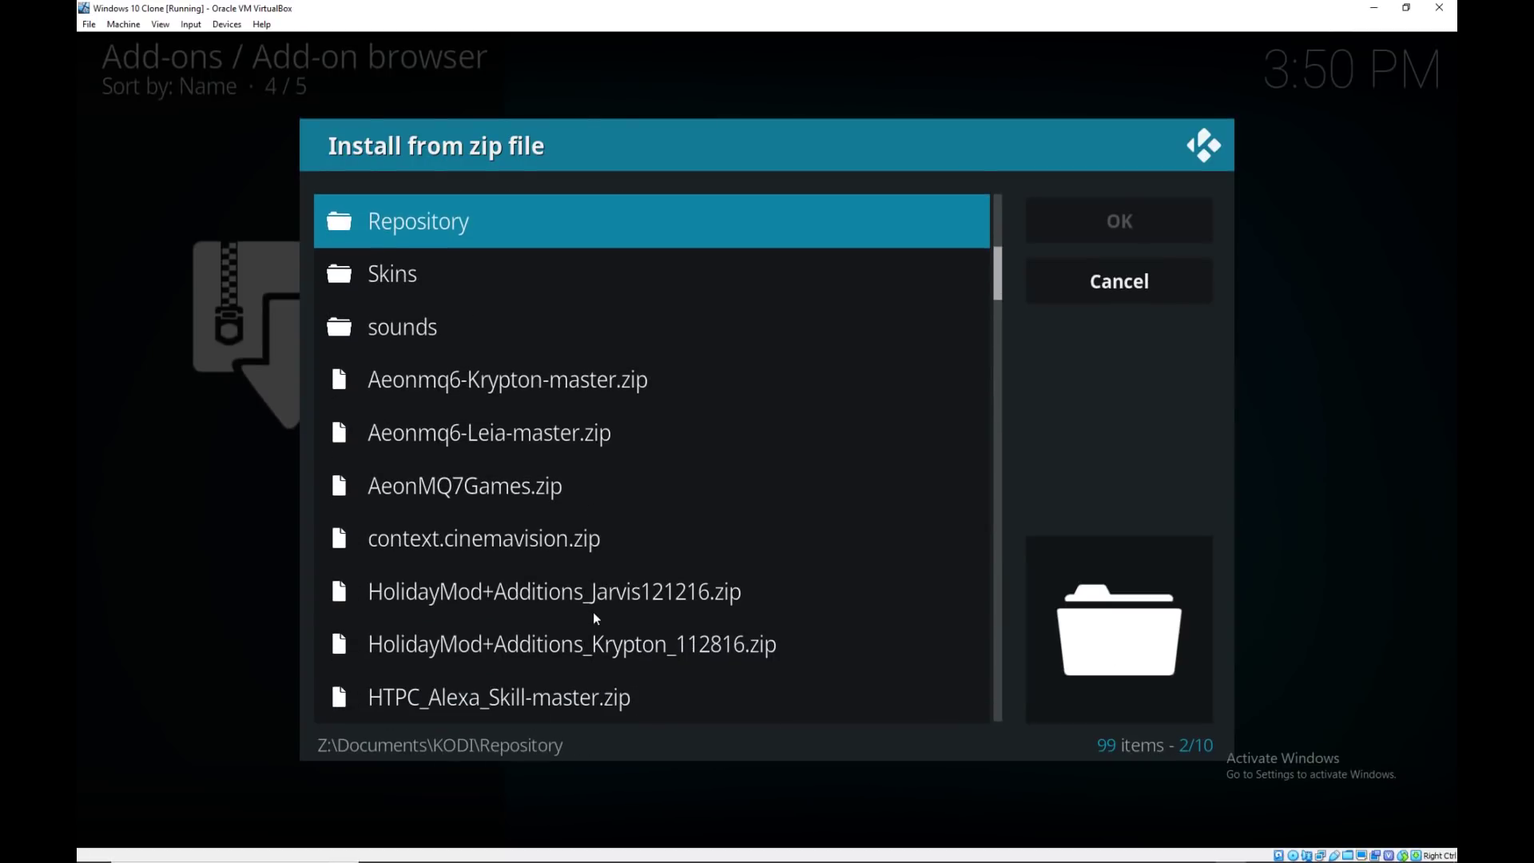
Install the Aeon MQ 7 Leia Mod from skin.aeonmq7.leia.mod-1.0.1.5.zip in the Skins\Aeon_MQ7_Leia folder.
{"action": "key", "text": "Down"}
{"action": "key", "text": "Return"}
{"action": "key", "text": "Page_Down"}
{"action": "key", "text": "Down"}
{"action": "key", "text": "Down"}
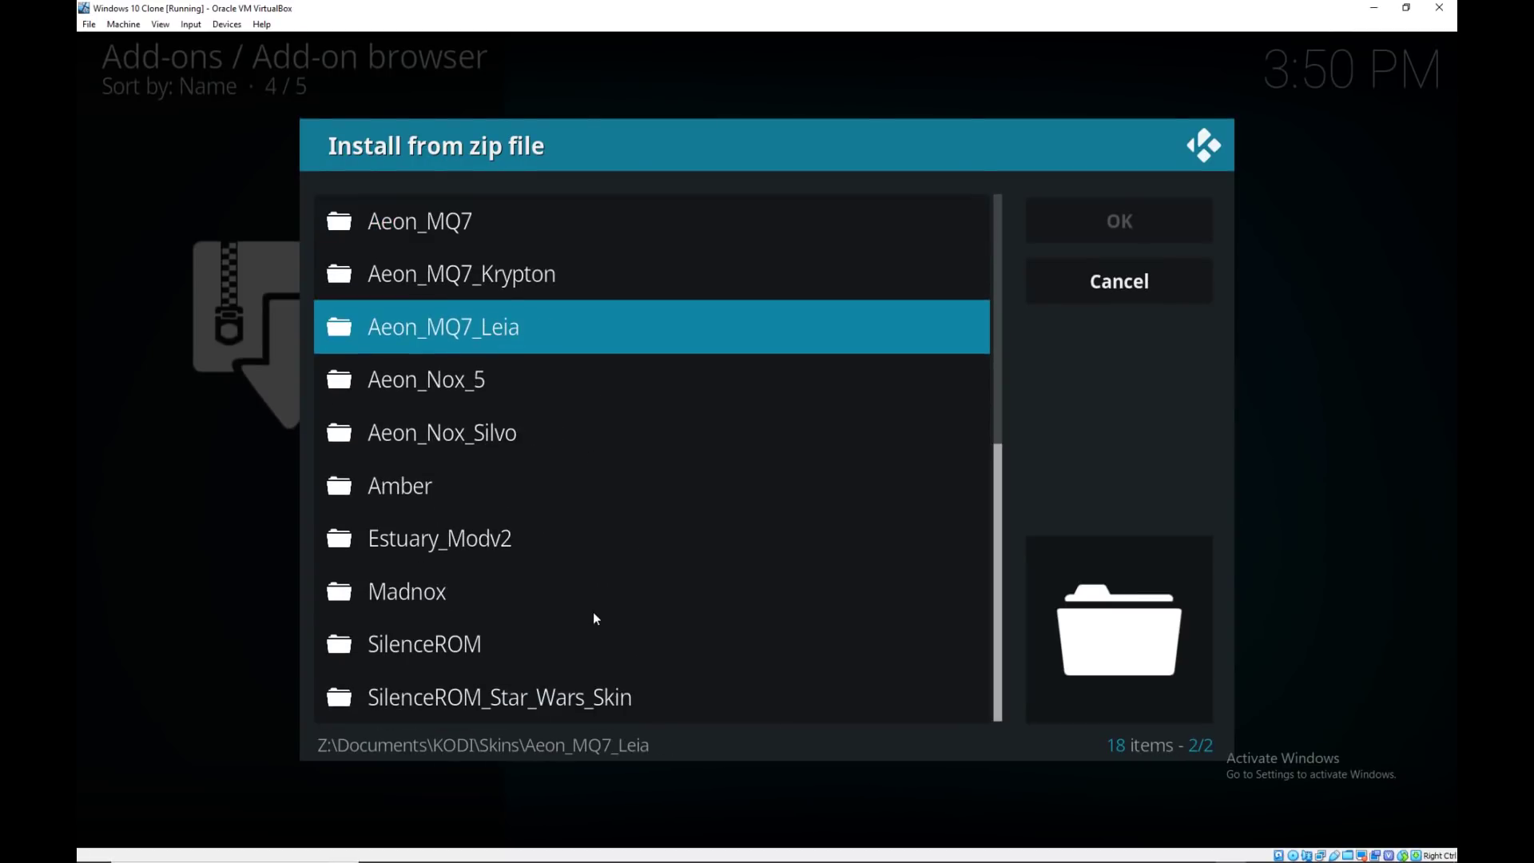
{"action": "key", "text": "Return"}
{"action": "key", "text": "Up"}
{"action": "key", "text": "Up"}
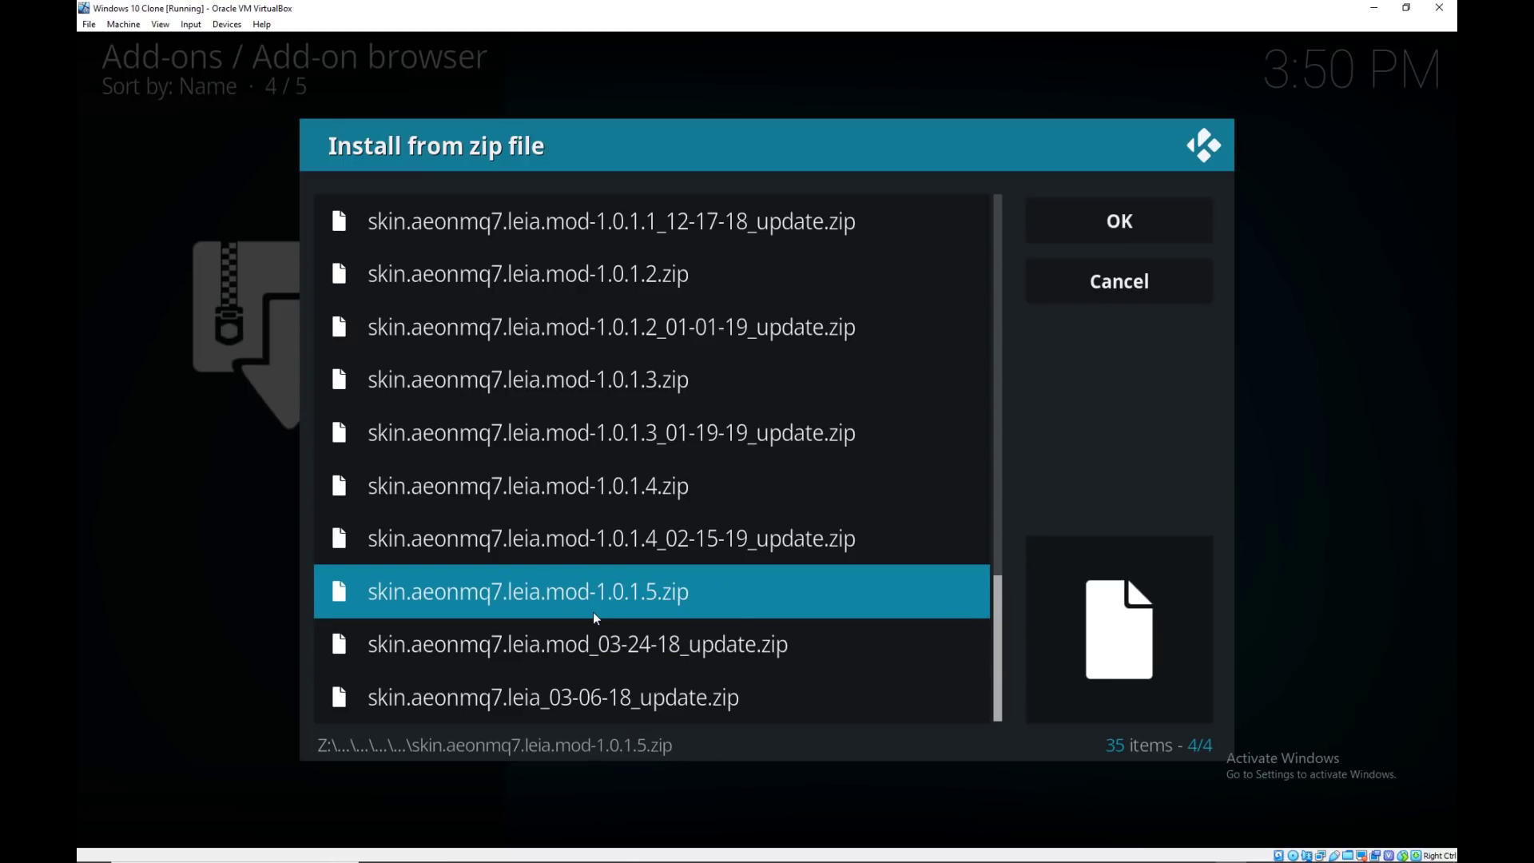
{"action": "key", "text": "Return"}
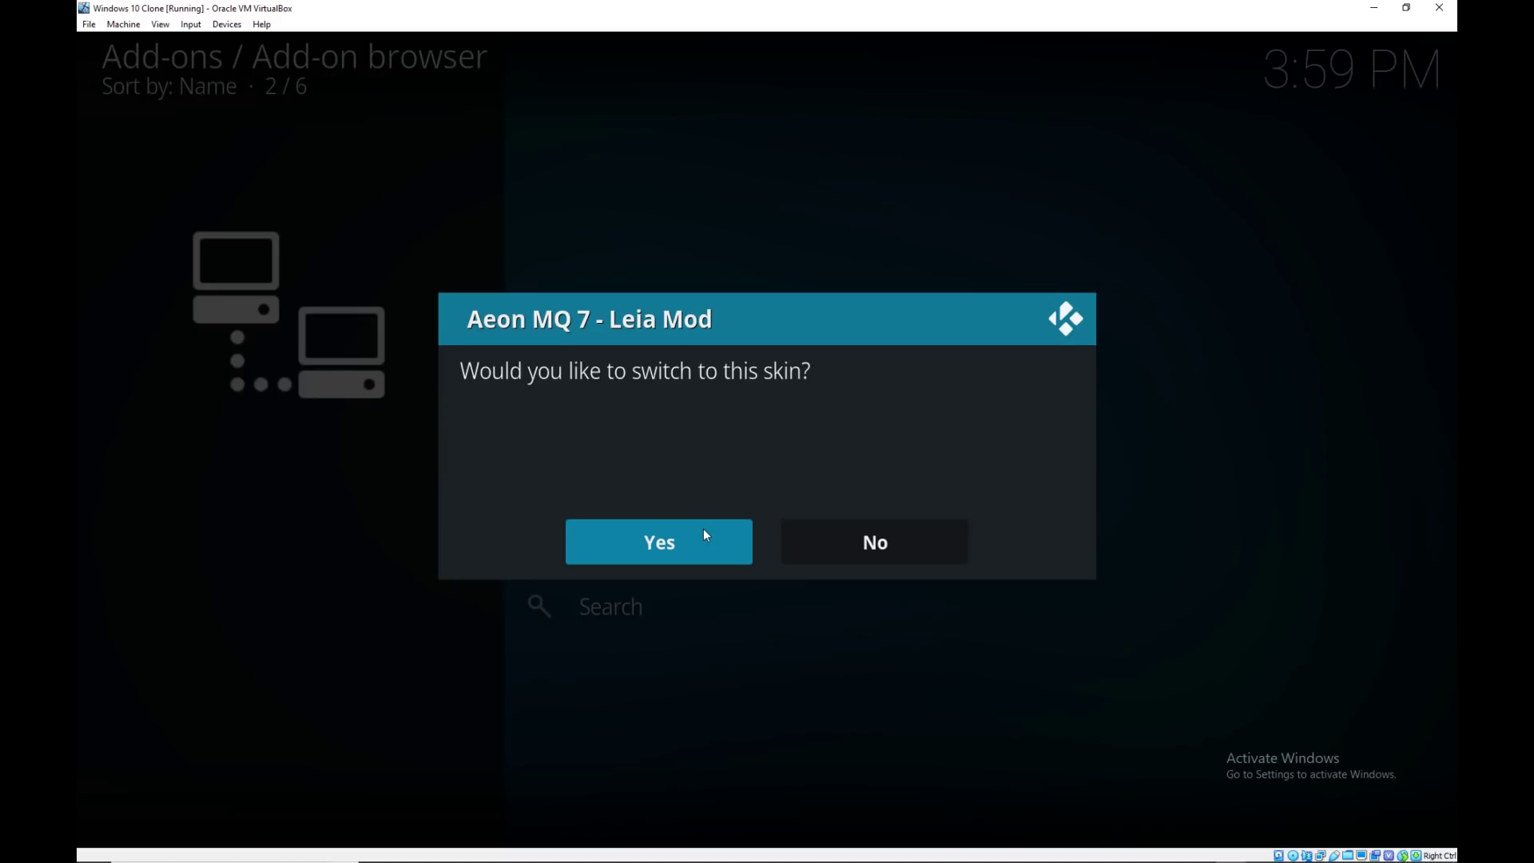
Switch to the Aeon MQ 7 - Leia Mod skin and keep the change.
{"action": "left_click", "coordinate": [703, 528]}
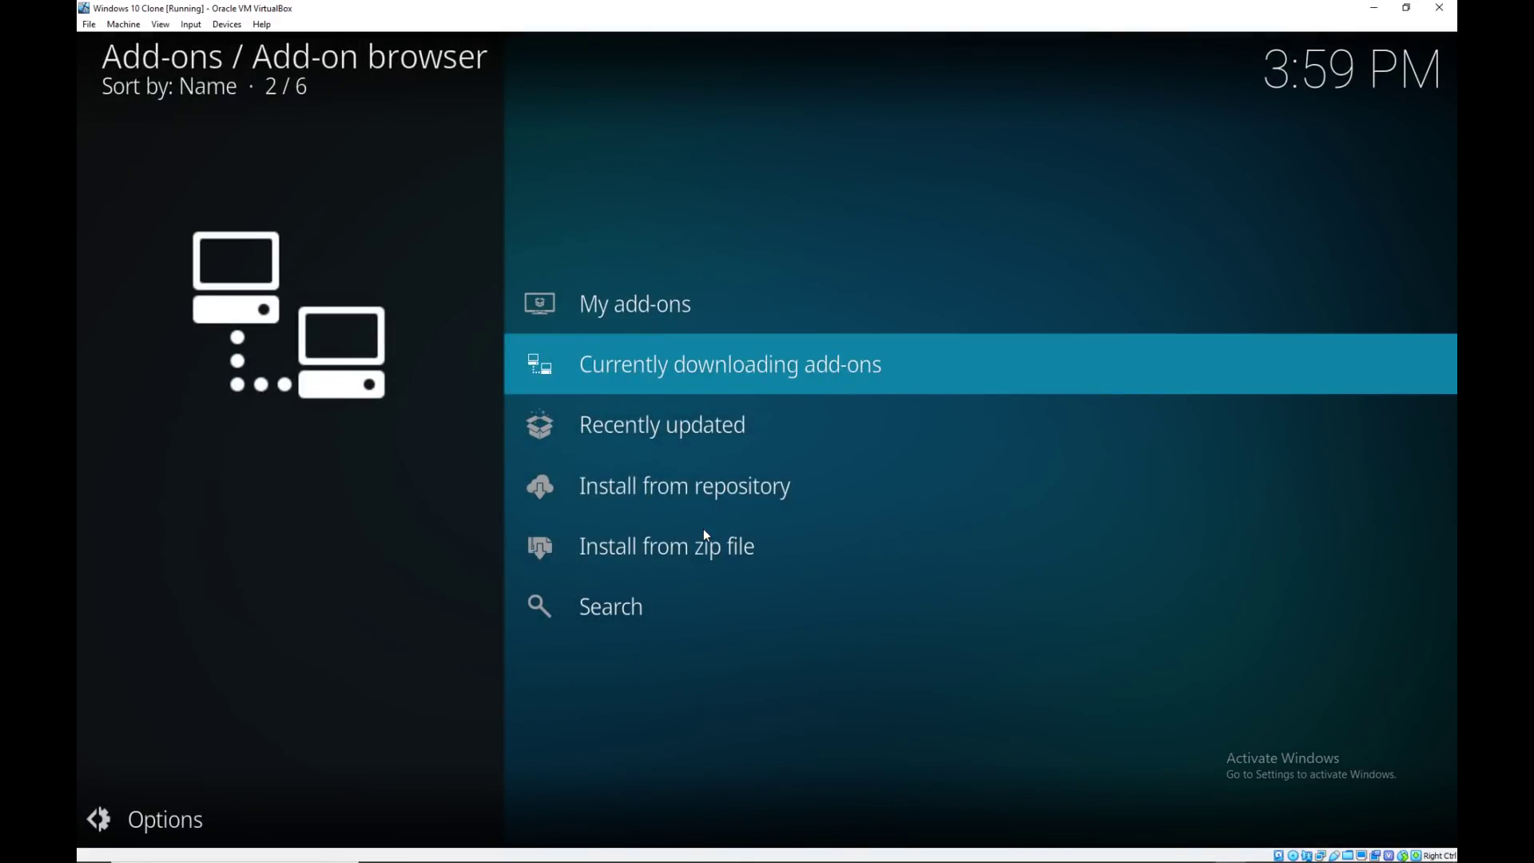
{"action": "key", "text": "Right"}
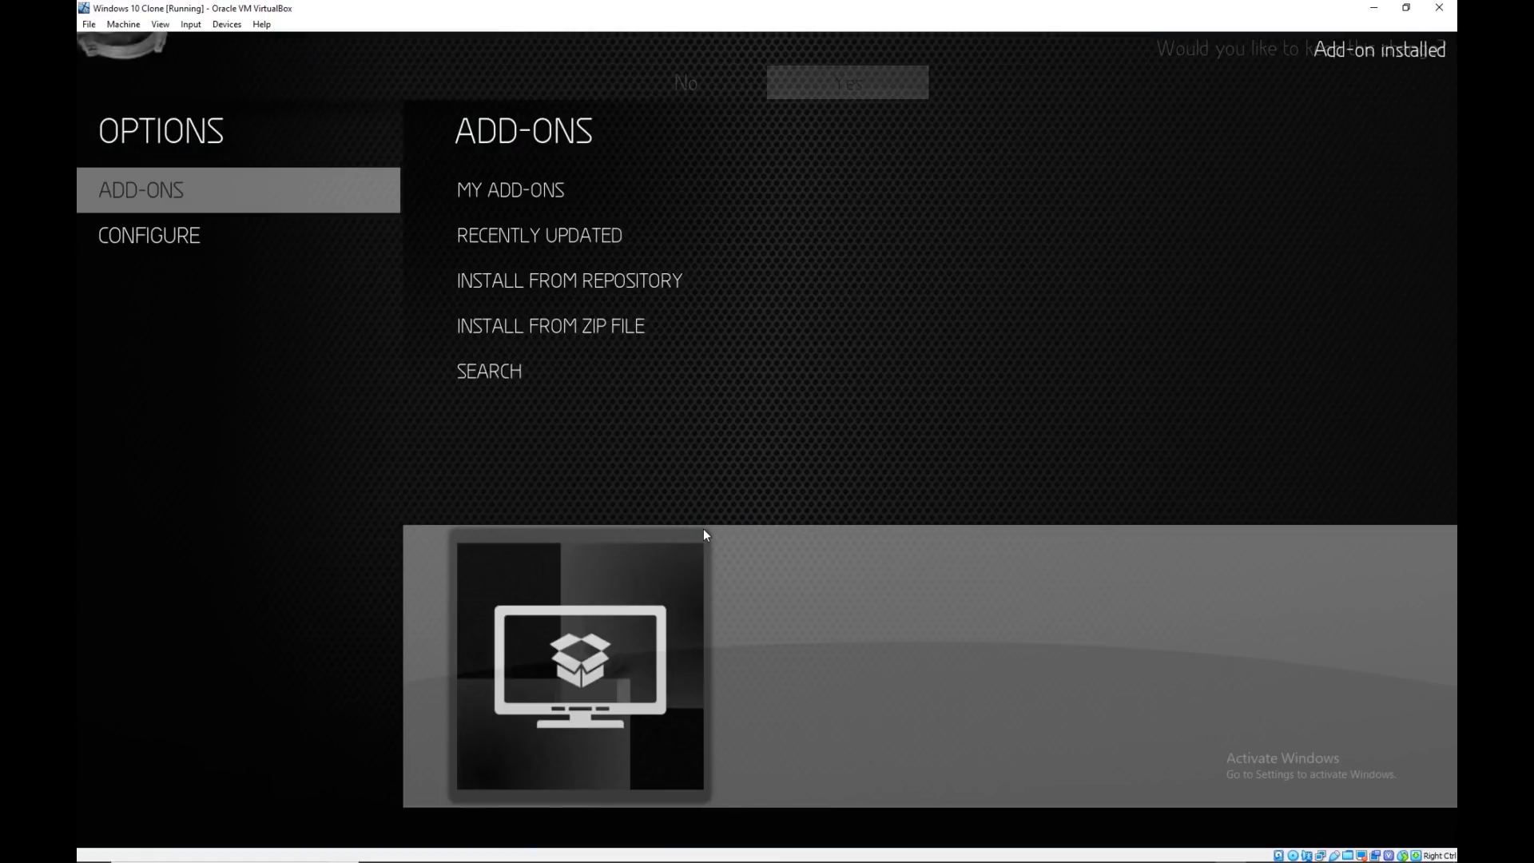
{"action": "key", "text": "Return"}
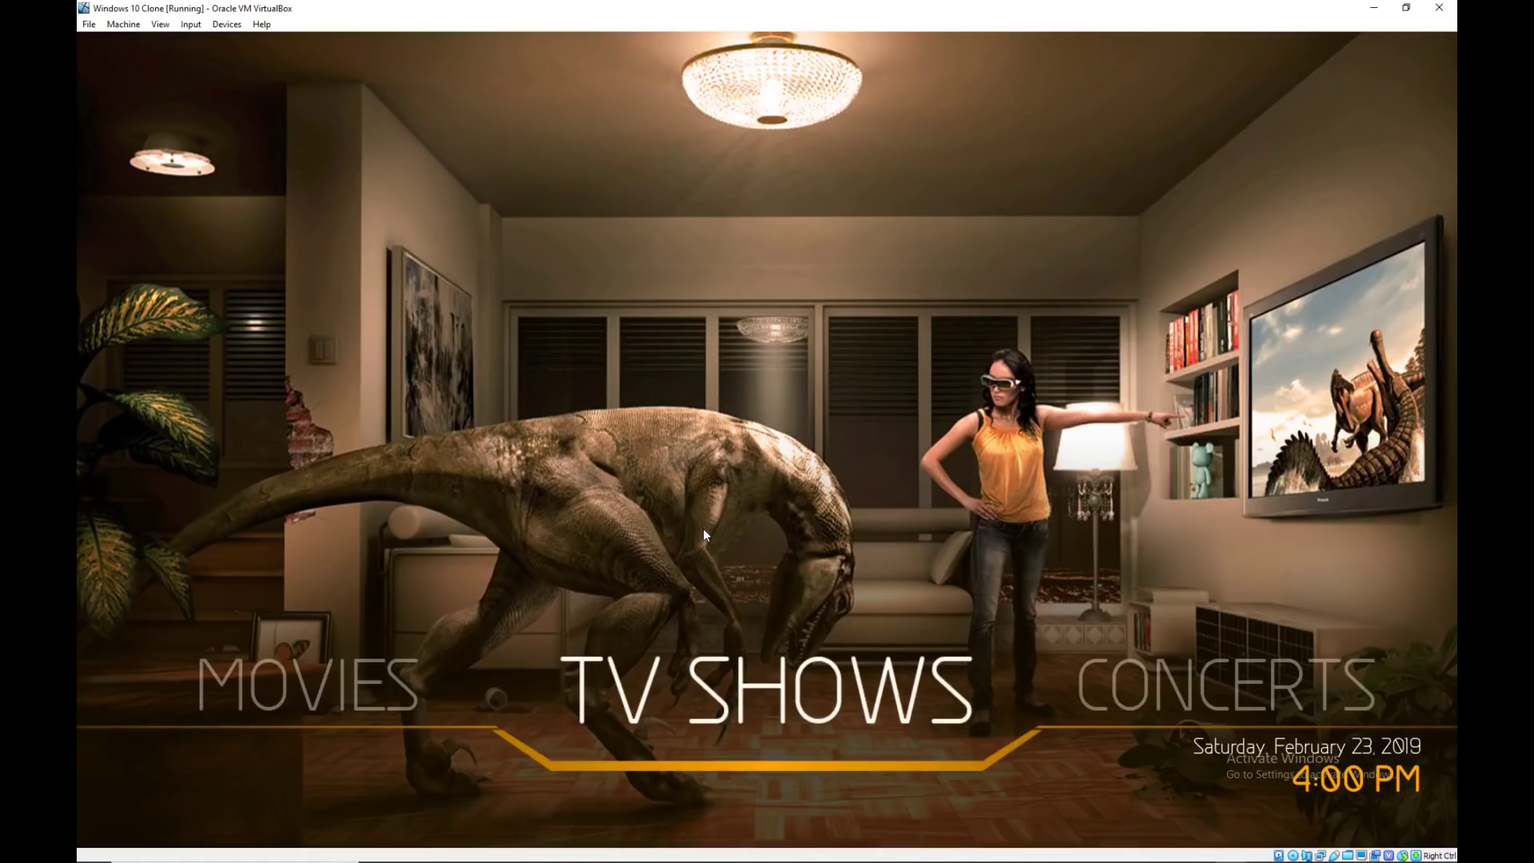
Open the skin settings from the Settings entry of the home menu.
{"action": "key", "text": "Left"}
{"action": "key", "text": "Left"}
{"action": "key", "text": "Left"}
{"action": "key", "text": "Left"}
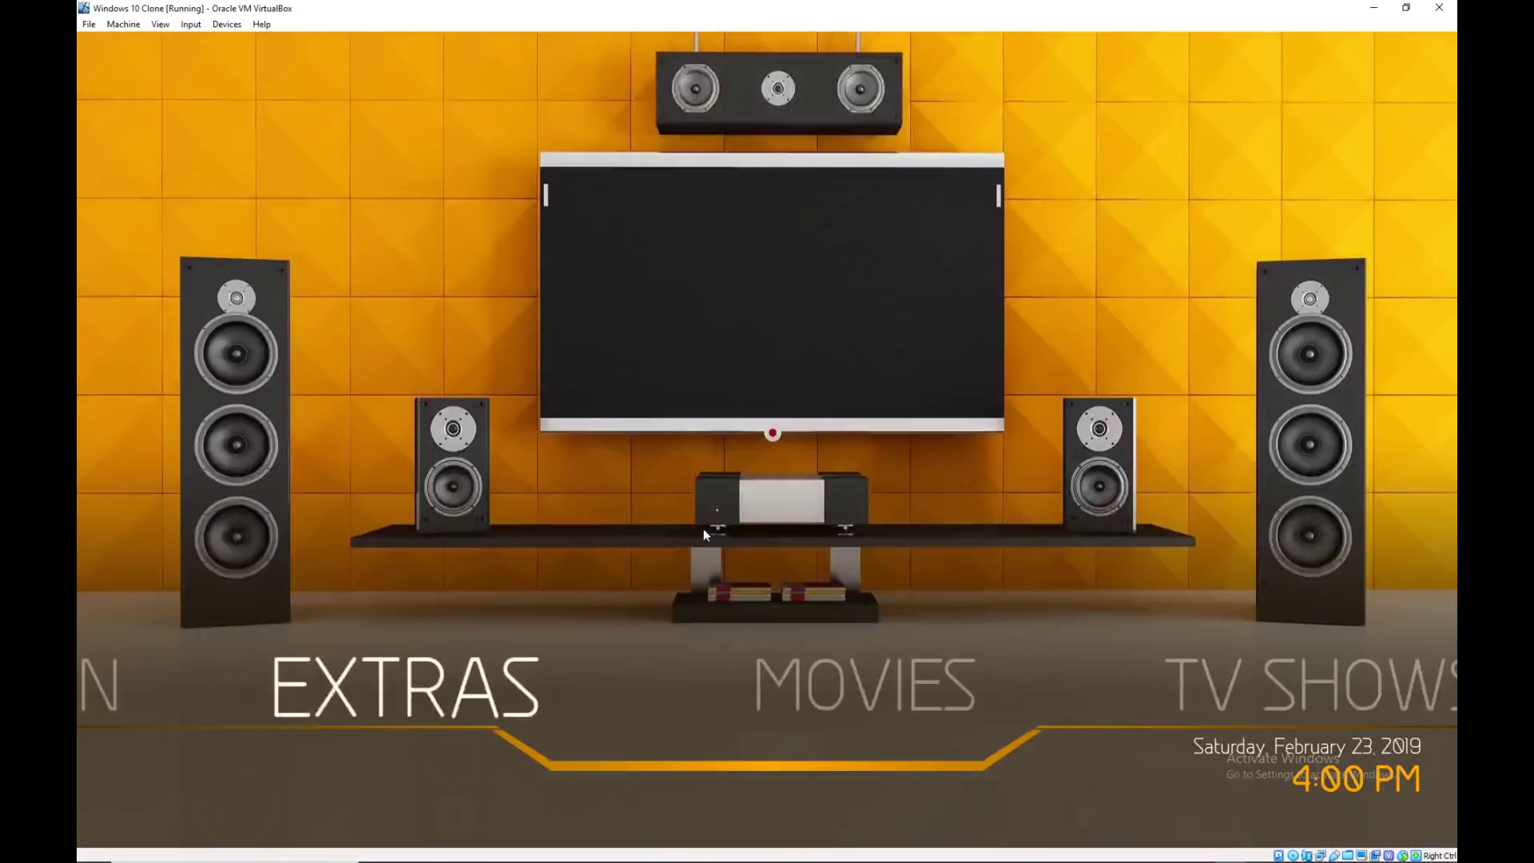
{"action": "key", "text": "Left"}
{"action": "key", "text": "Right"}
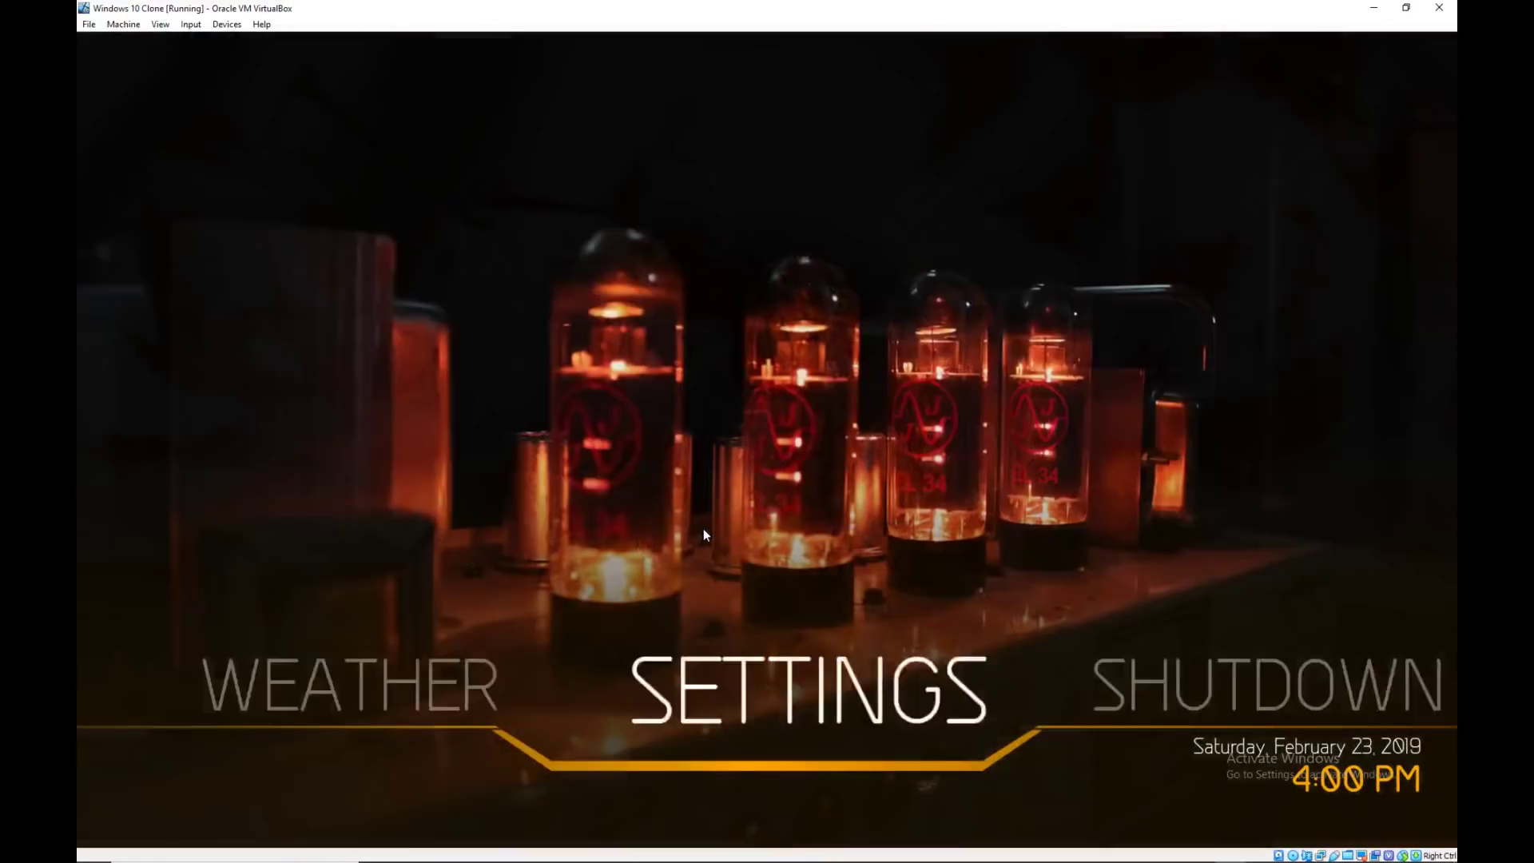
{"action": "key", "text": "Down"}
{"action": "key", "text": "Right"}
{"action": "key", "text": "Right"}
{"action": "key", "text": "Return"}
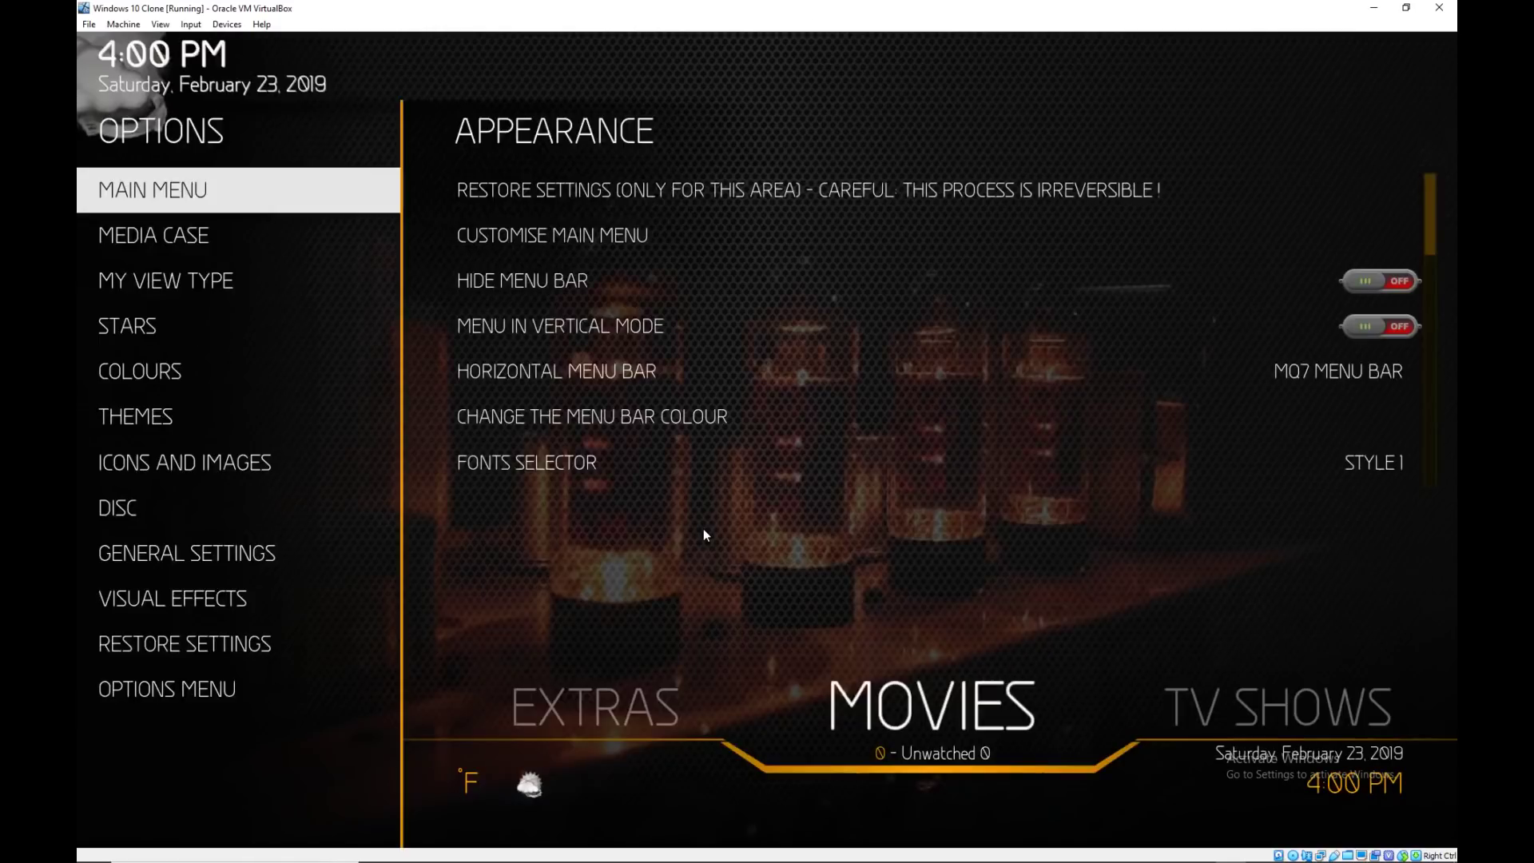
Enable the main menu's vertical mode, set the vertical menu bar to Neon Menu Bar and return to the home menu.
{"action": "key", "text": "Right"}
{"action": "key", "text": "Down"}
{"action": "key", "text": "Down"}
{"action": "key", "text": "Down"}
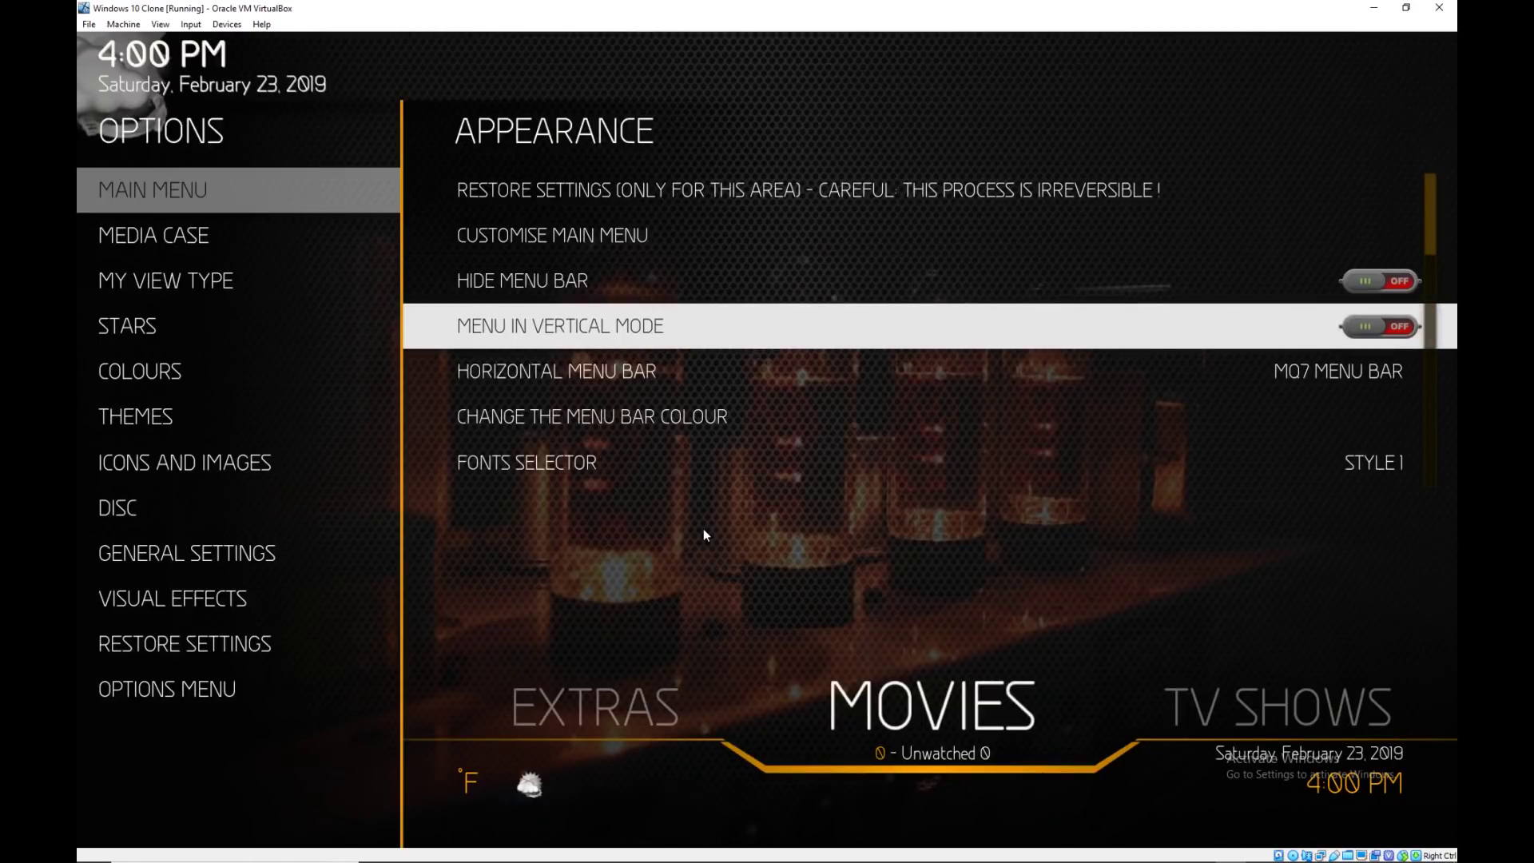
{"action": "key", "text": "Return"}
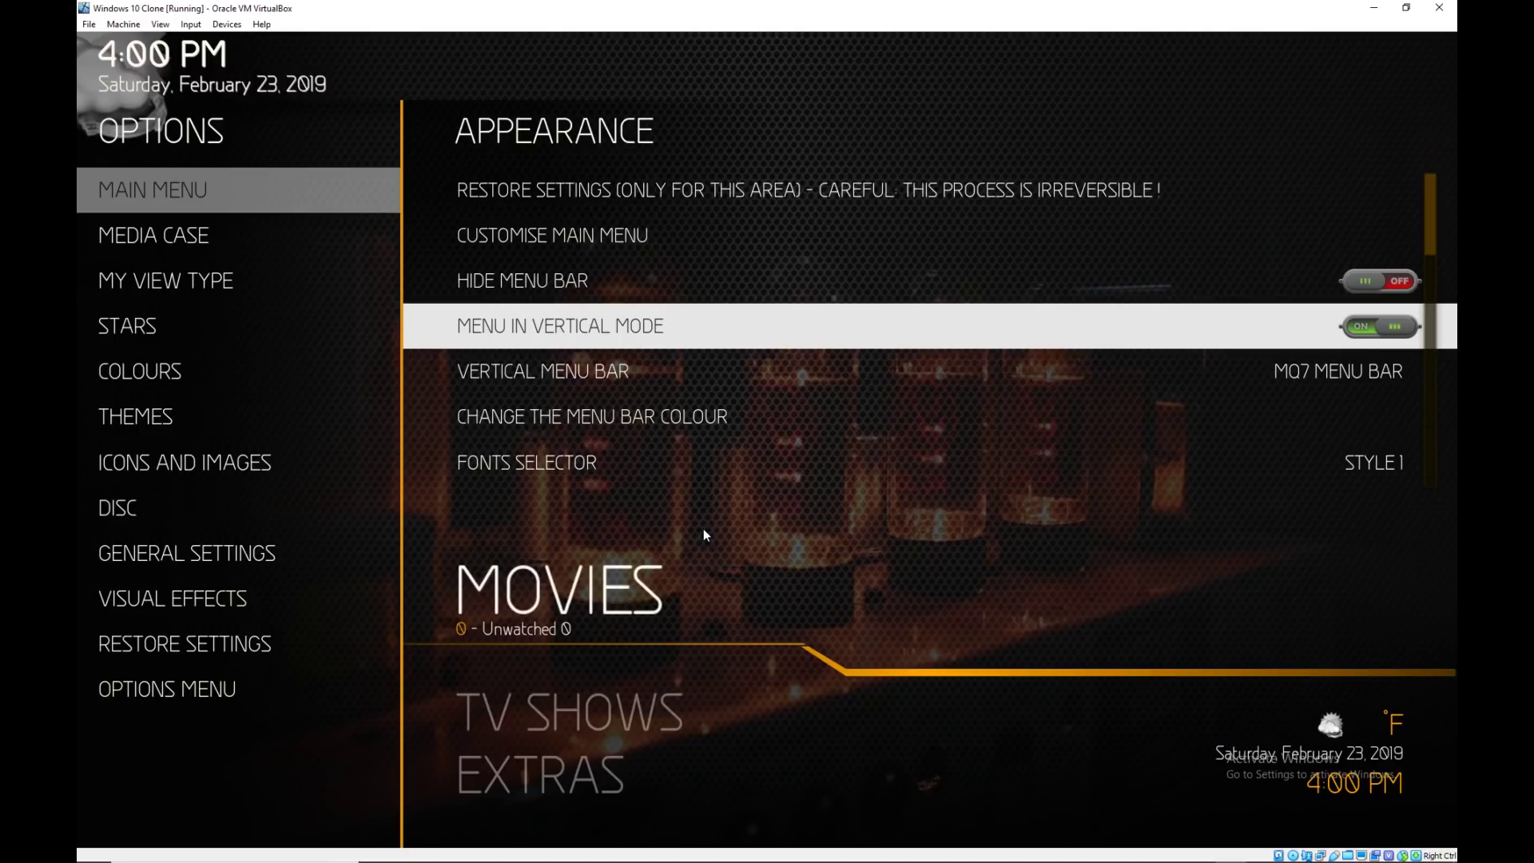
{"action": "key", "text": "Down"}
{"action": "key", "text": "Return"}
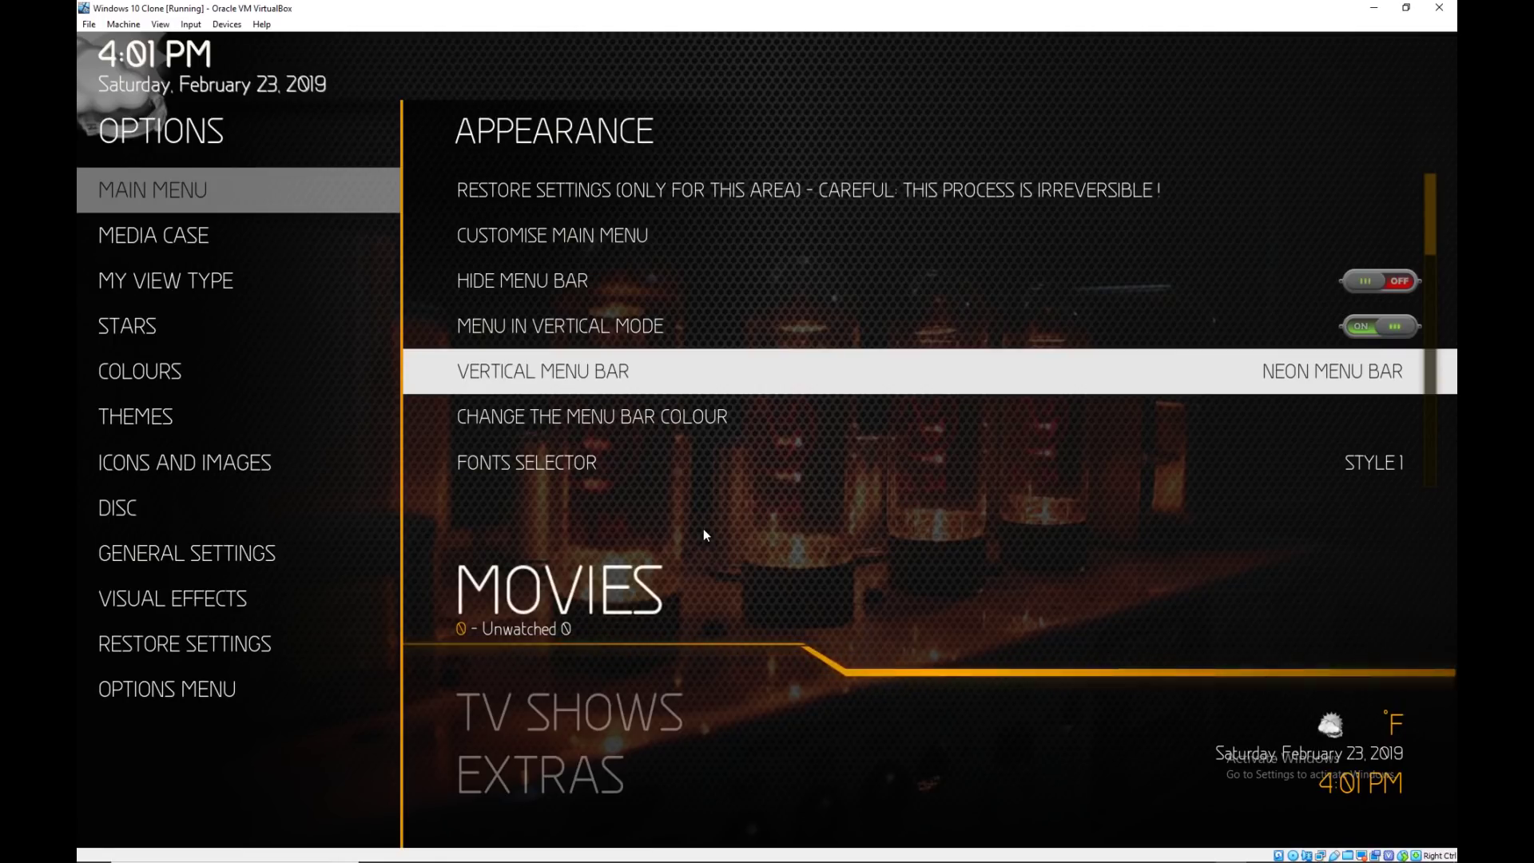
{"action": "key", "text": "Escape"}
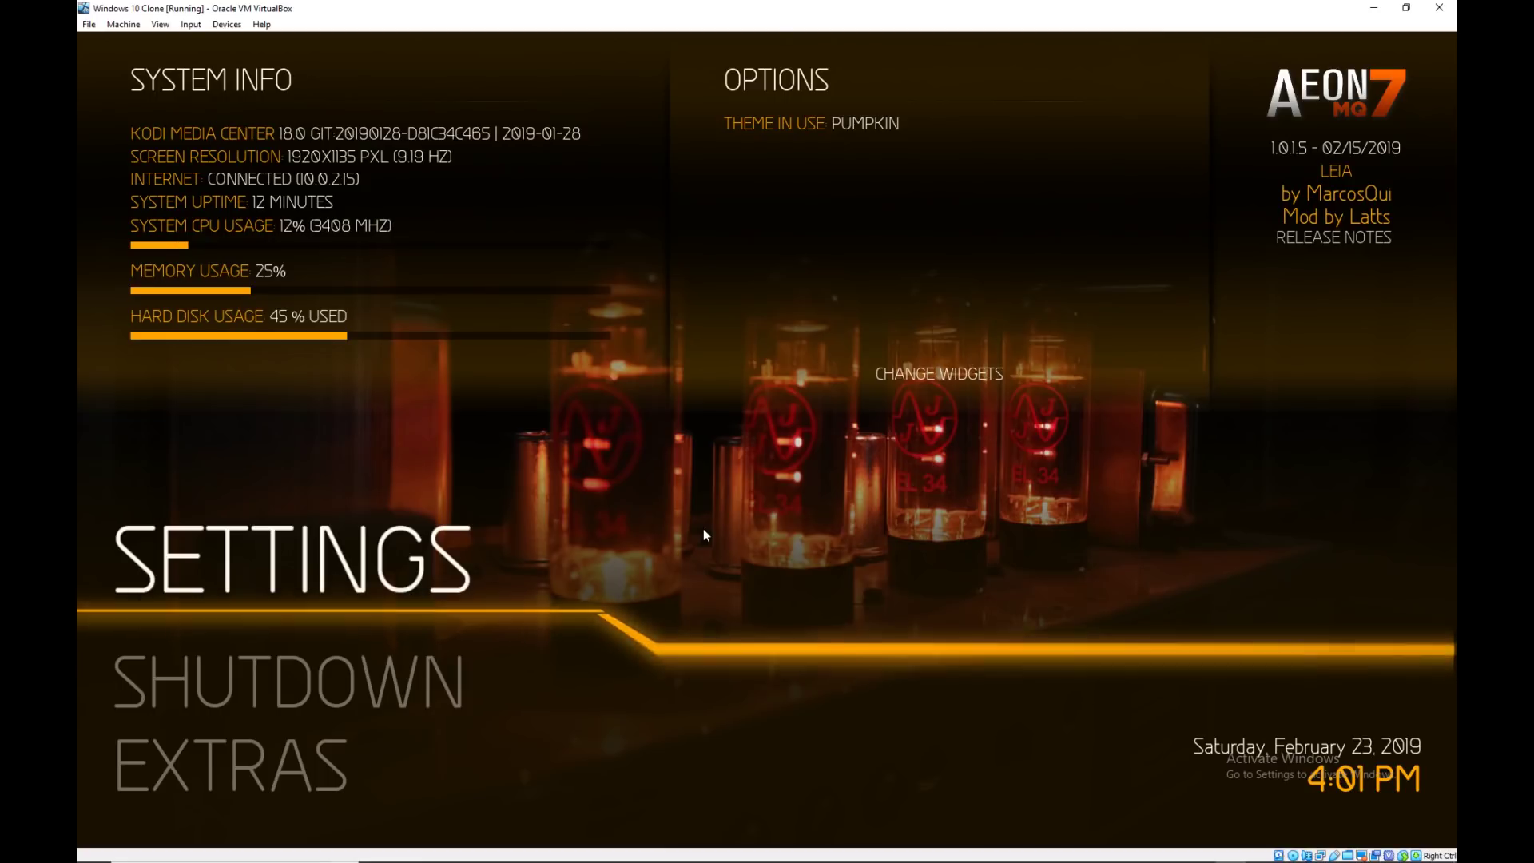
Open the add-on browser from the settings and start an installation from a zip file, going to the Z: (VBOX_Thumb_Drive) drive.
{"action": "key", "text": "Return"}
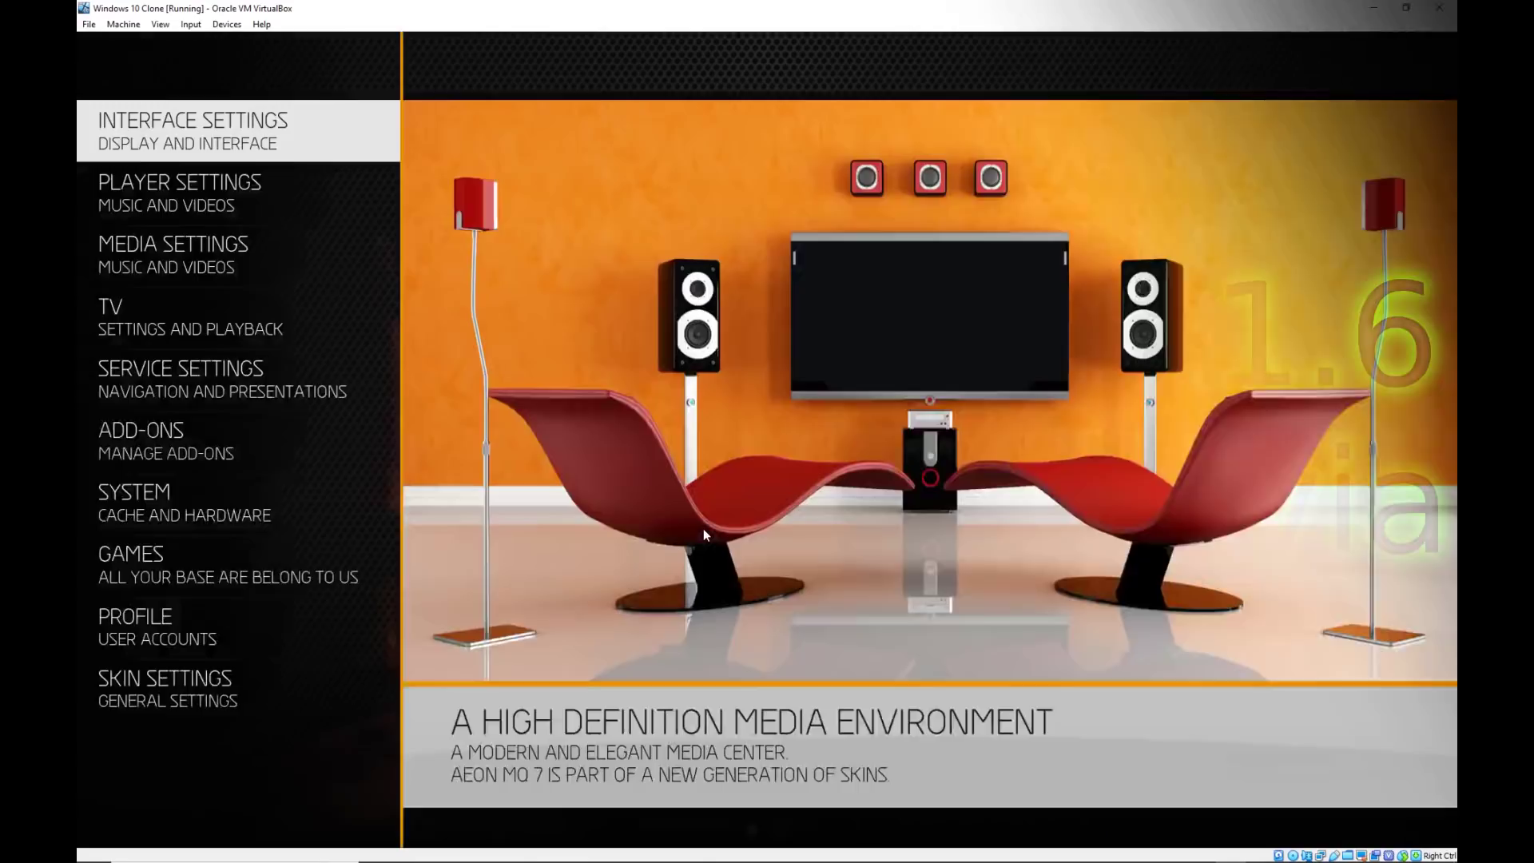
{"action": "key", "text": "Down"}
{"action": "key", "text": "Down"}
{"action": "key", "text": "Down"}
{"action": "key", "text": "Down"}
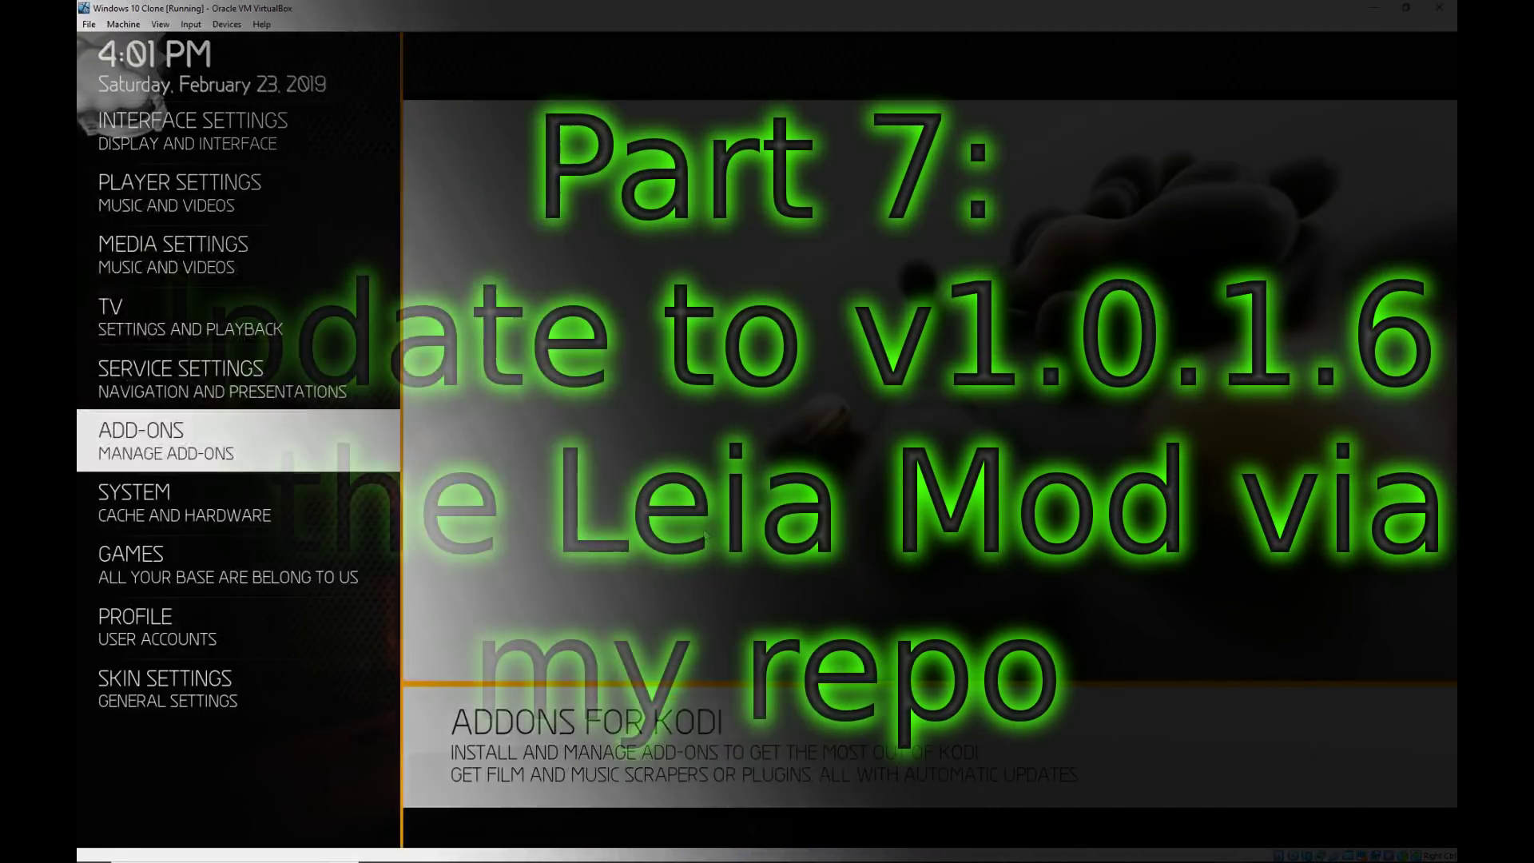
{"action": "key", "text": "Return"}
{"action": "key", "text": "Right"}
{"action": "key", "text": "Down"}
{"action": "key", "text": "Down"}
{"action": "key", "text": "Down"}
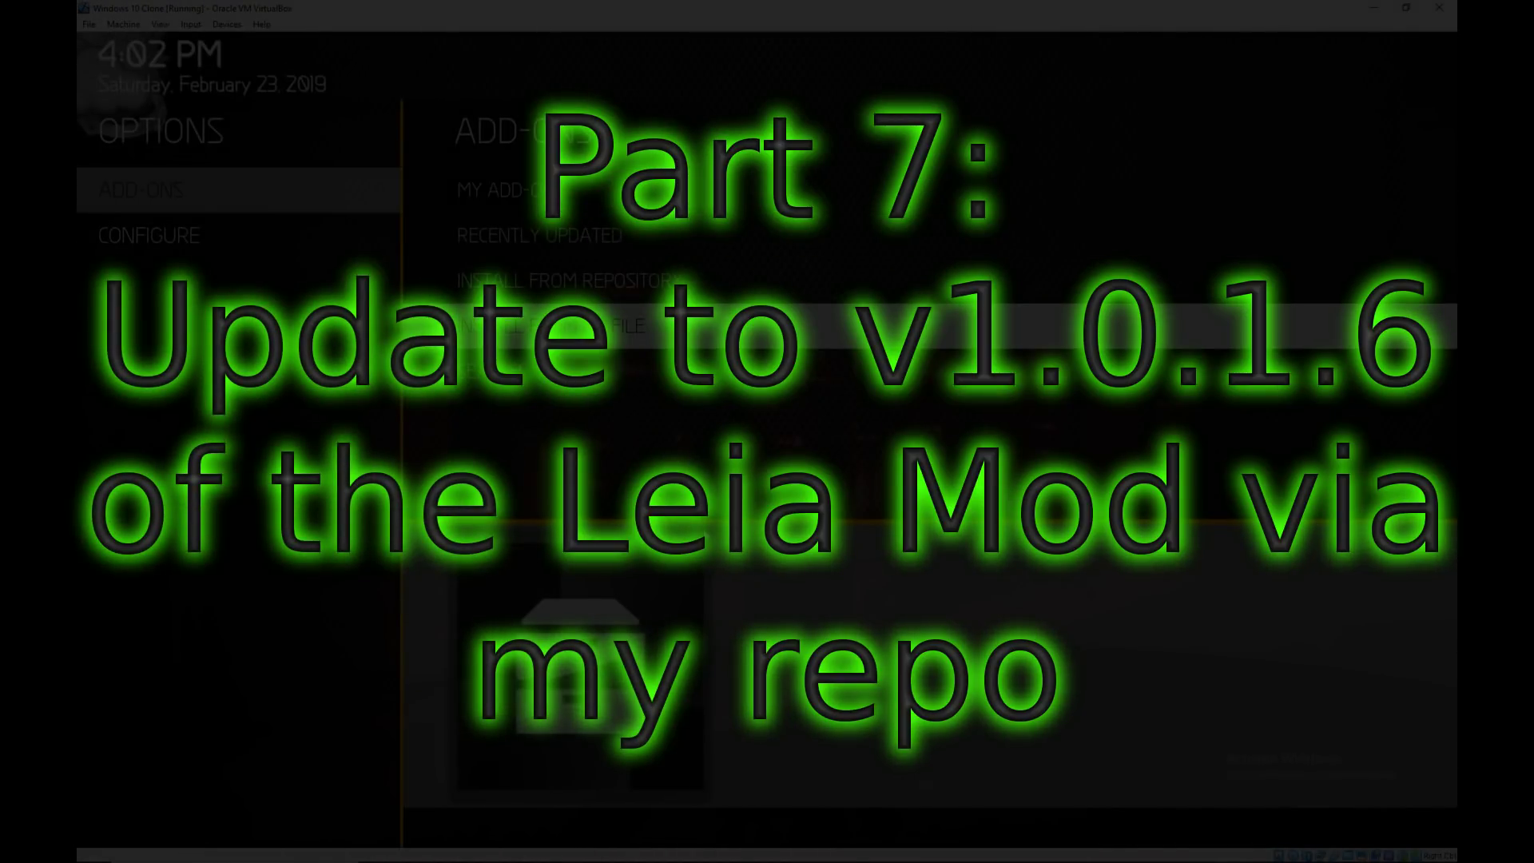
{"action": "key", "text": "Return"}
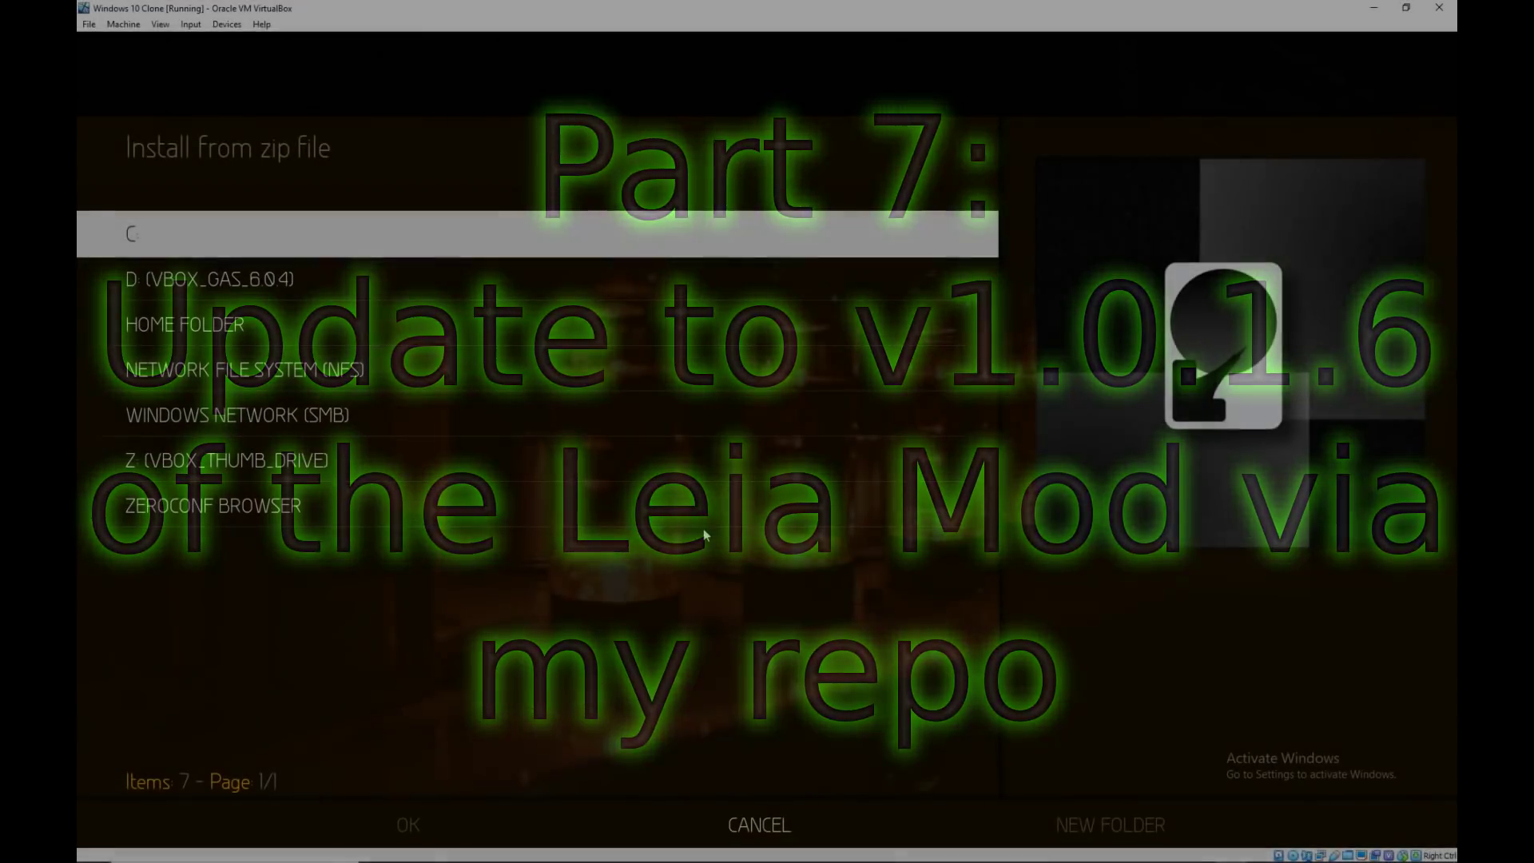
{"action": "key", "text": "Down"}
{"action": "key", "text": "Down"}
{"action": "key", "text": "Down"}
{"action": "key", "text": "Down"}
{"action": "key", "text": "Down"}
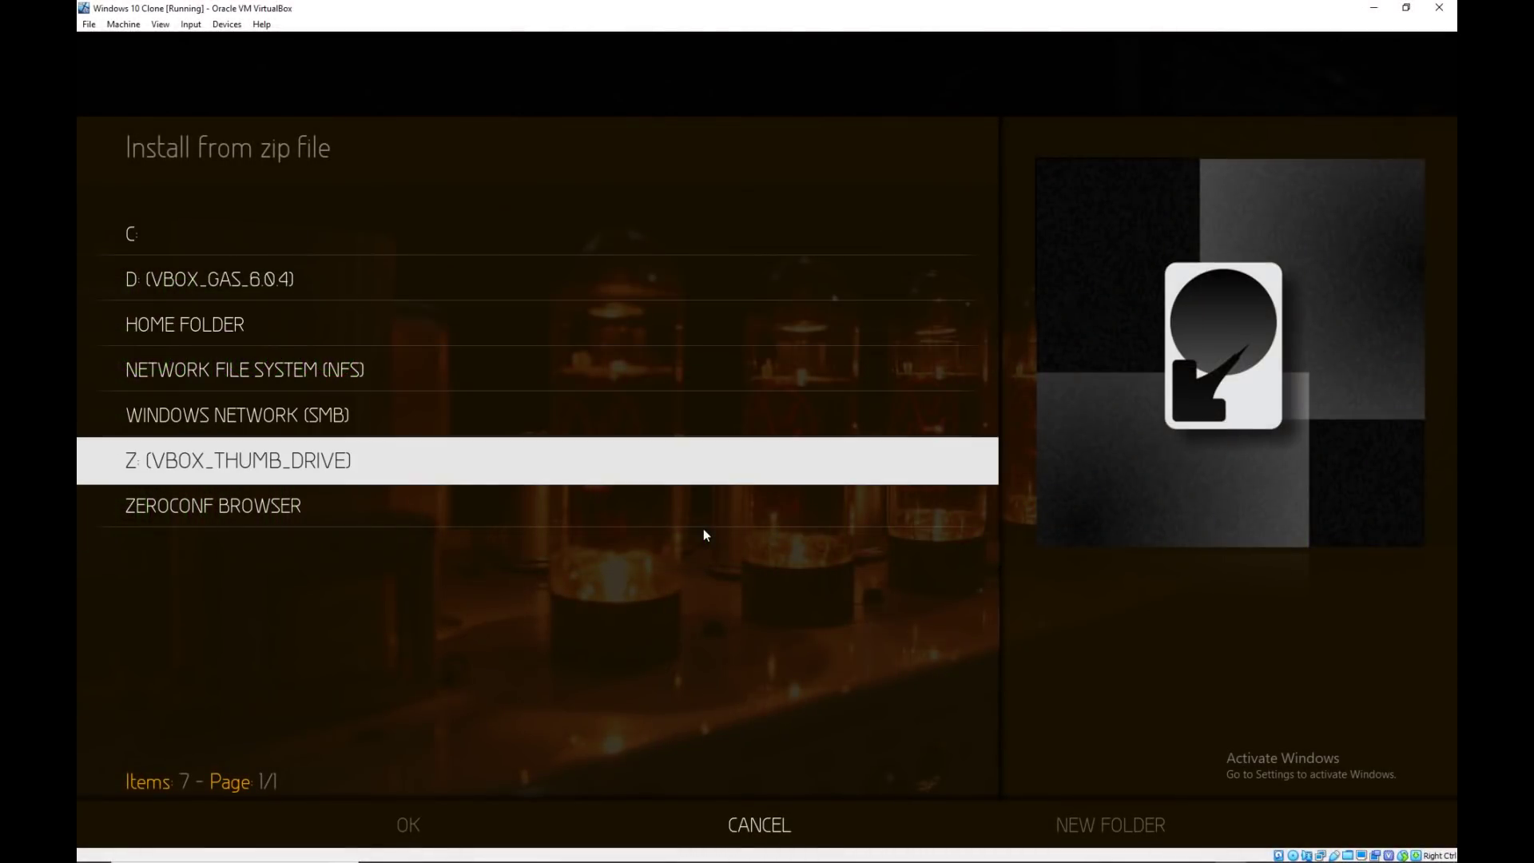
Switch to File Explorer, examine the add-on folders in AppData\Roaming\Kodi\addons under the user's profile, and minimize the window.
{"action": "key", "text": "alt+Tab"}
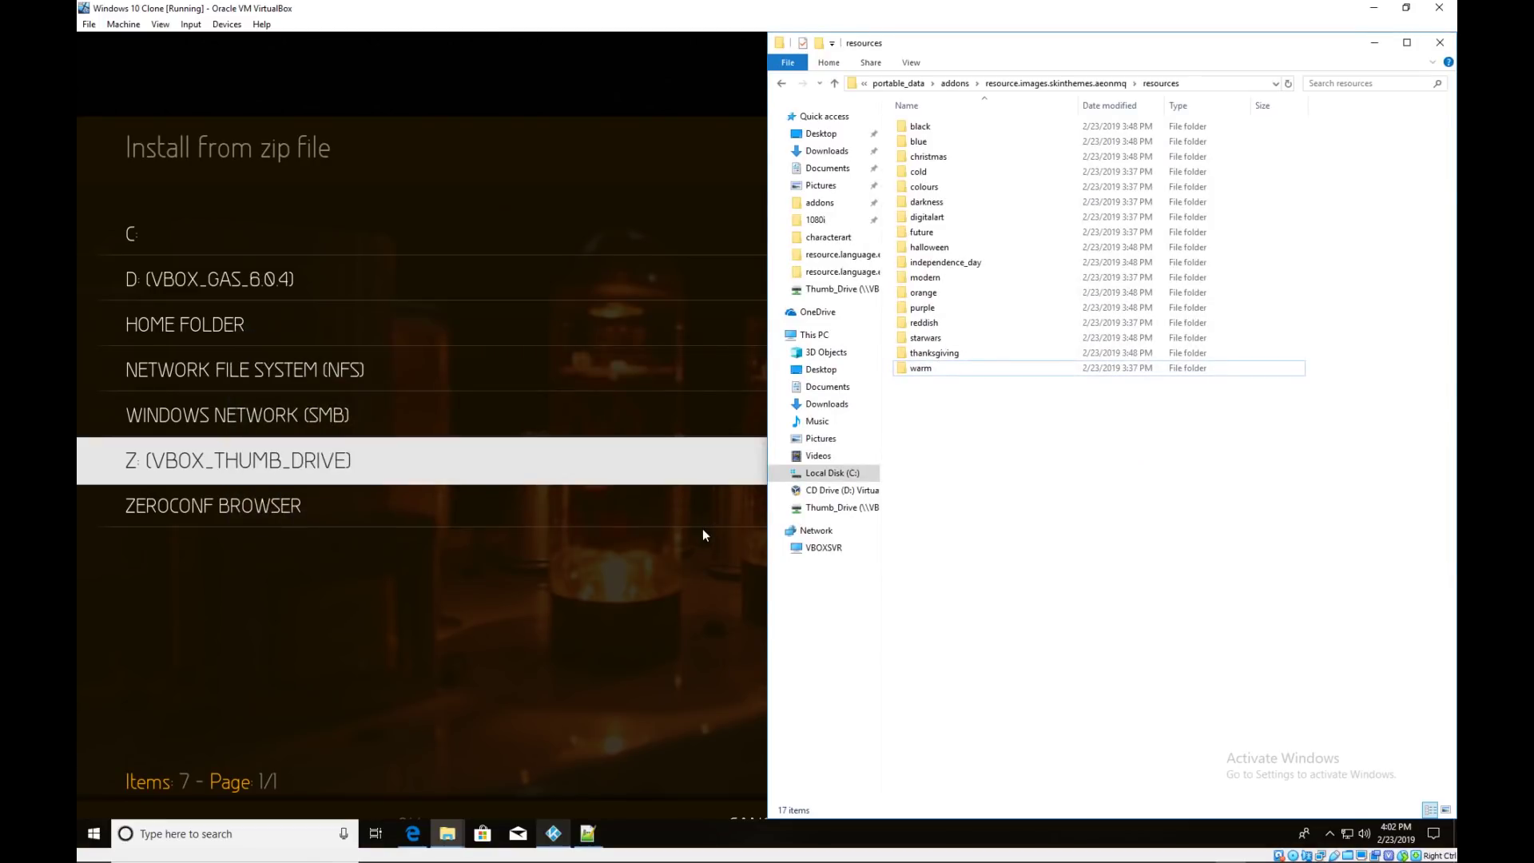
{"action": "left_click", "coordinate": [831, 472]}
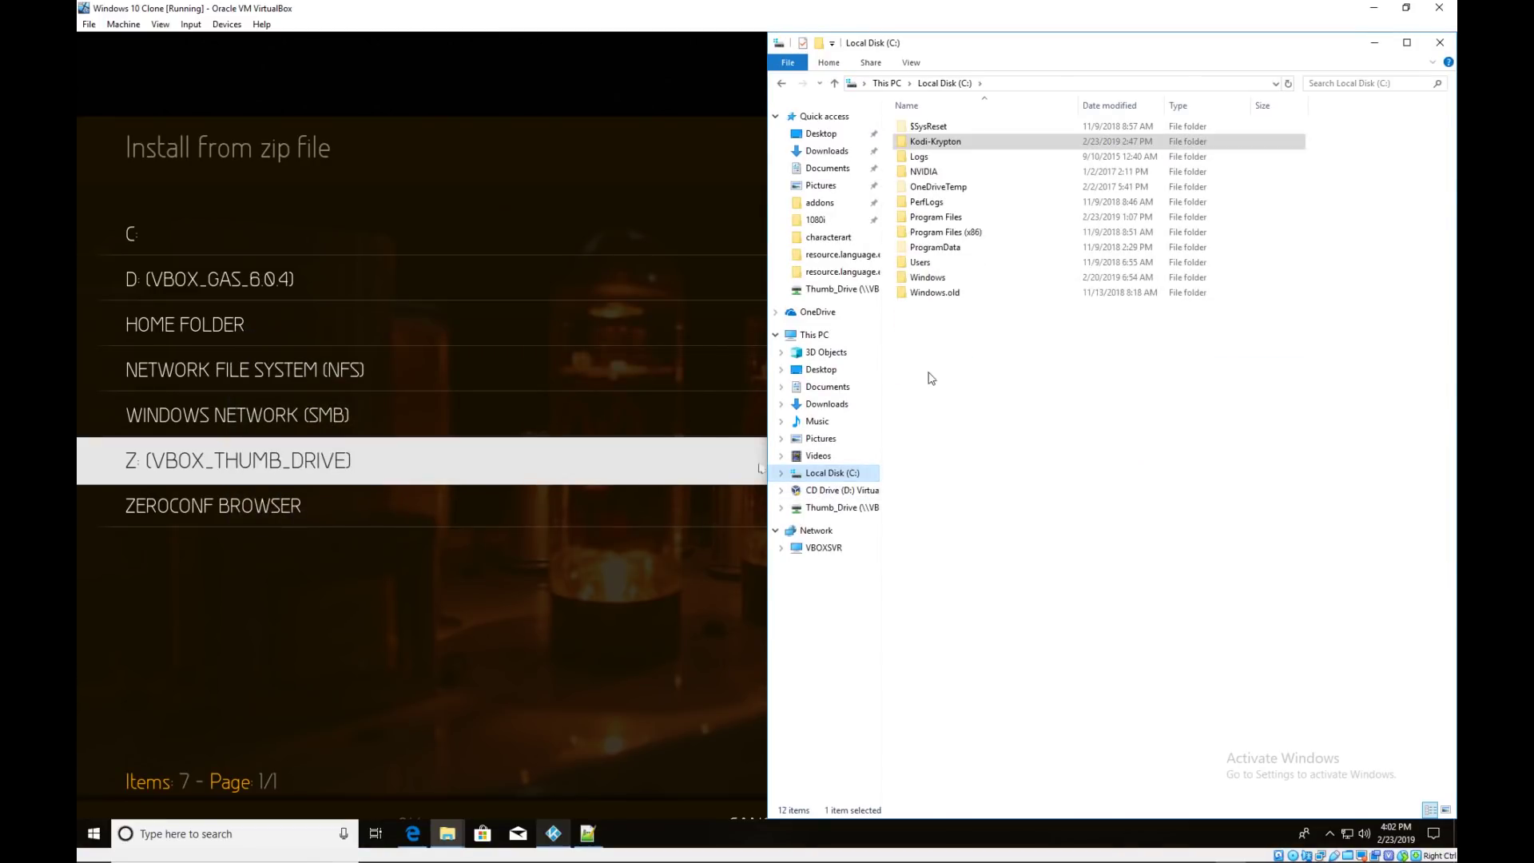
{"action": "double_click", "coordinate": [944, 261]}
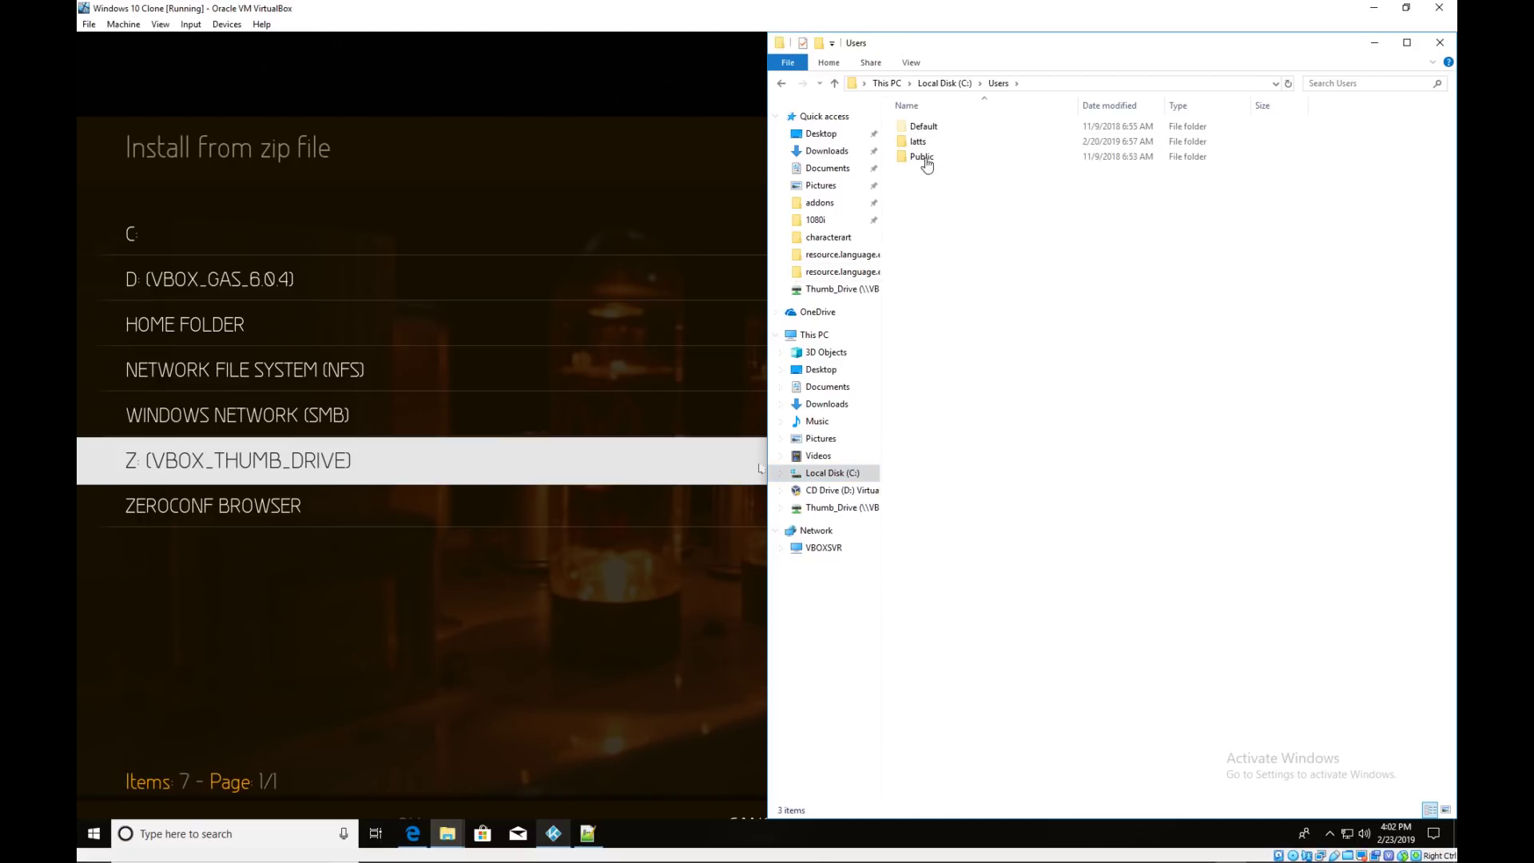
{"action": "double_click", "coordinate": [916, 144]}
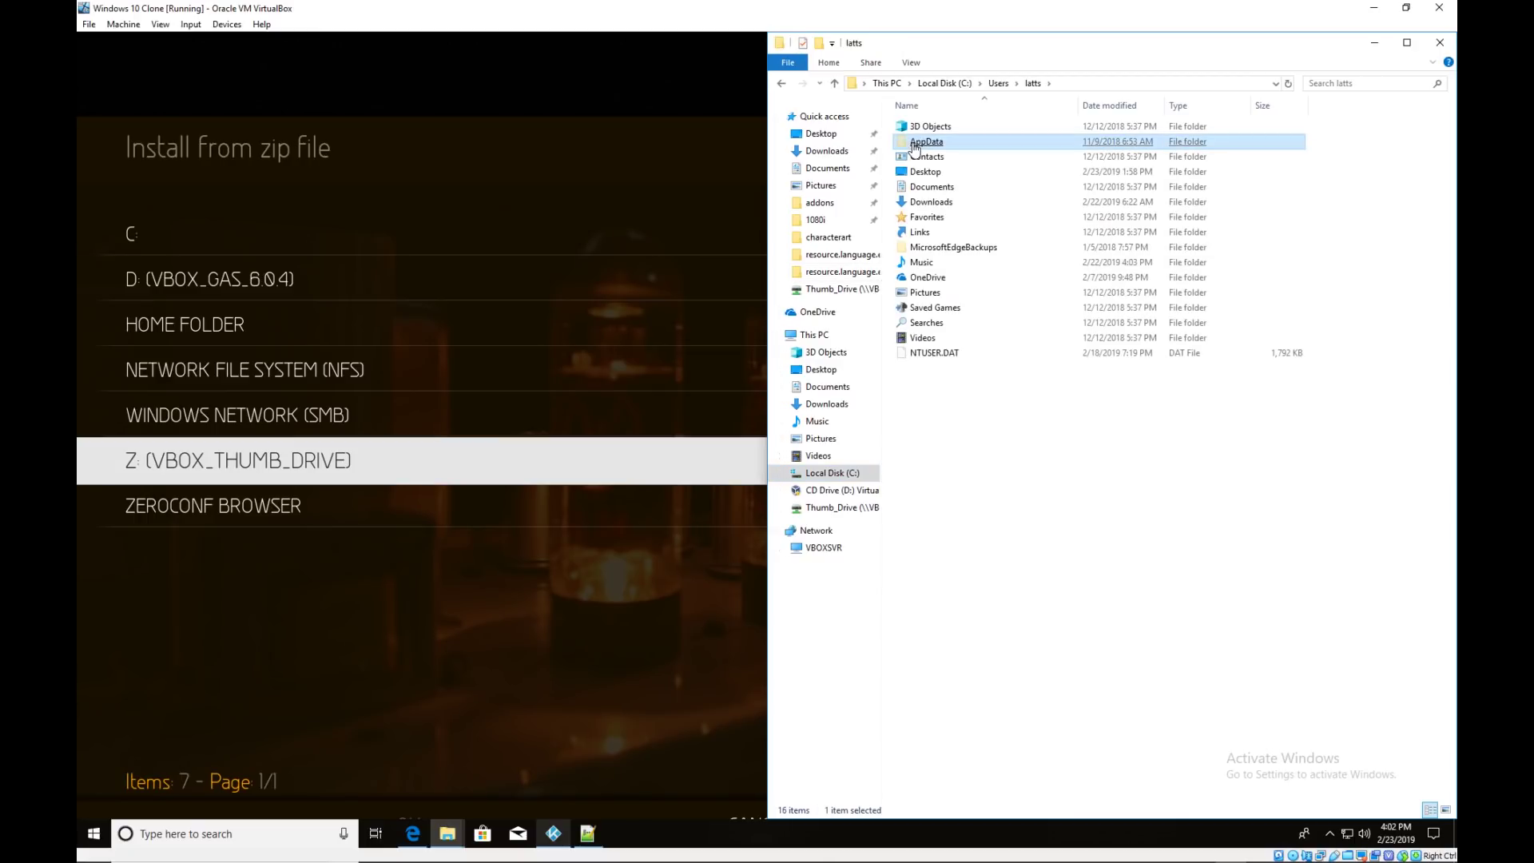
{"action": "double_click", "coordinate": [916, 150]}
{"action": "double_click", "coordinate": [916, 154]}
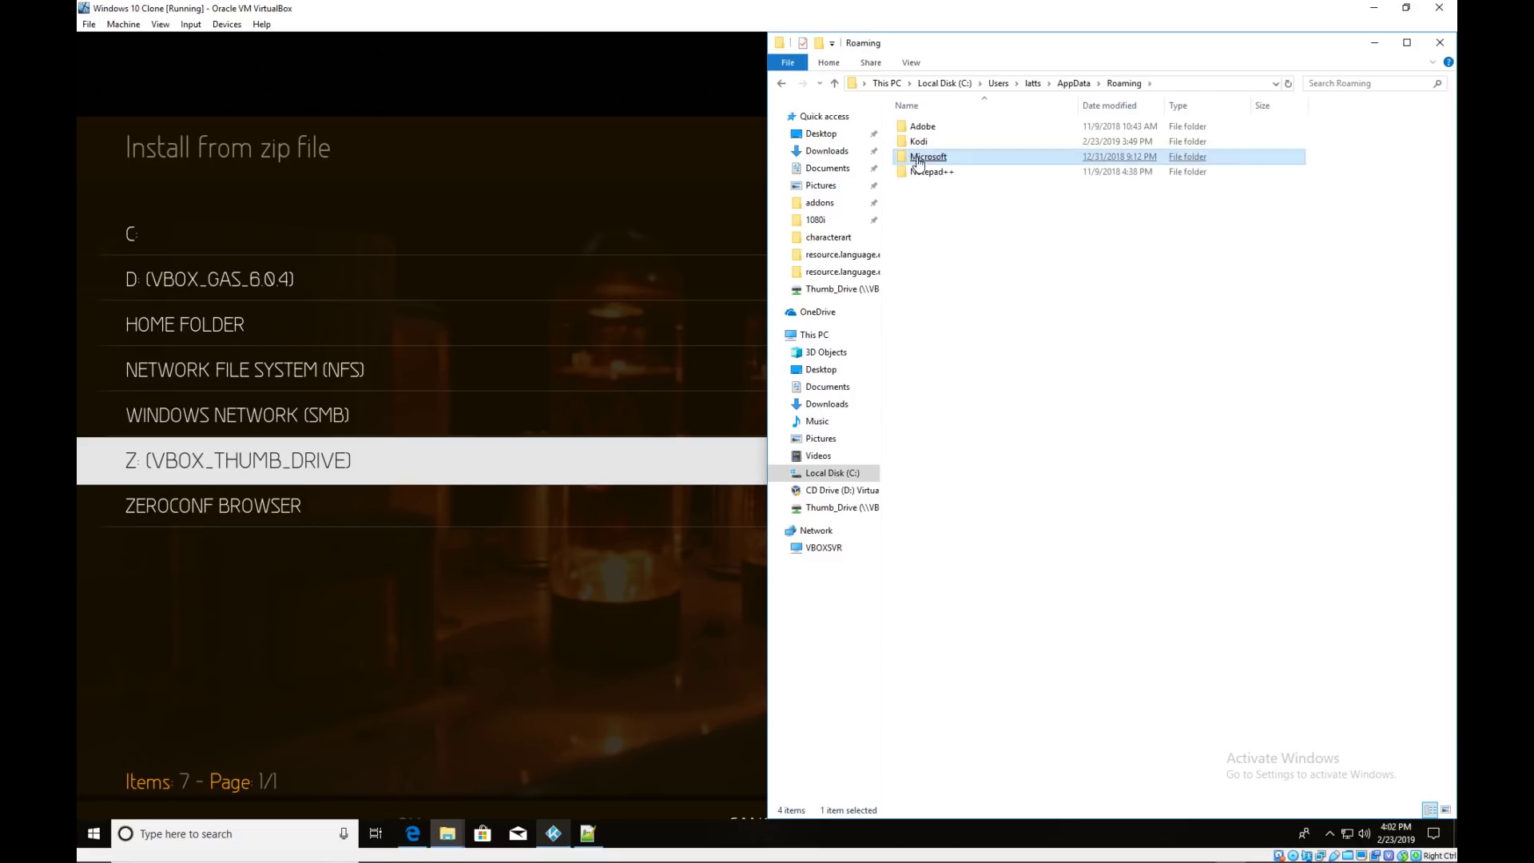
{"action": "double_click", "coordinate": [918, 140]}
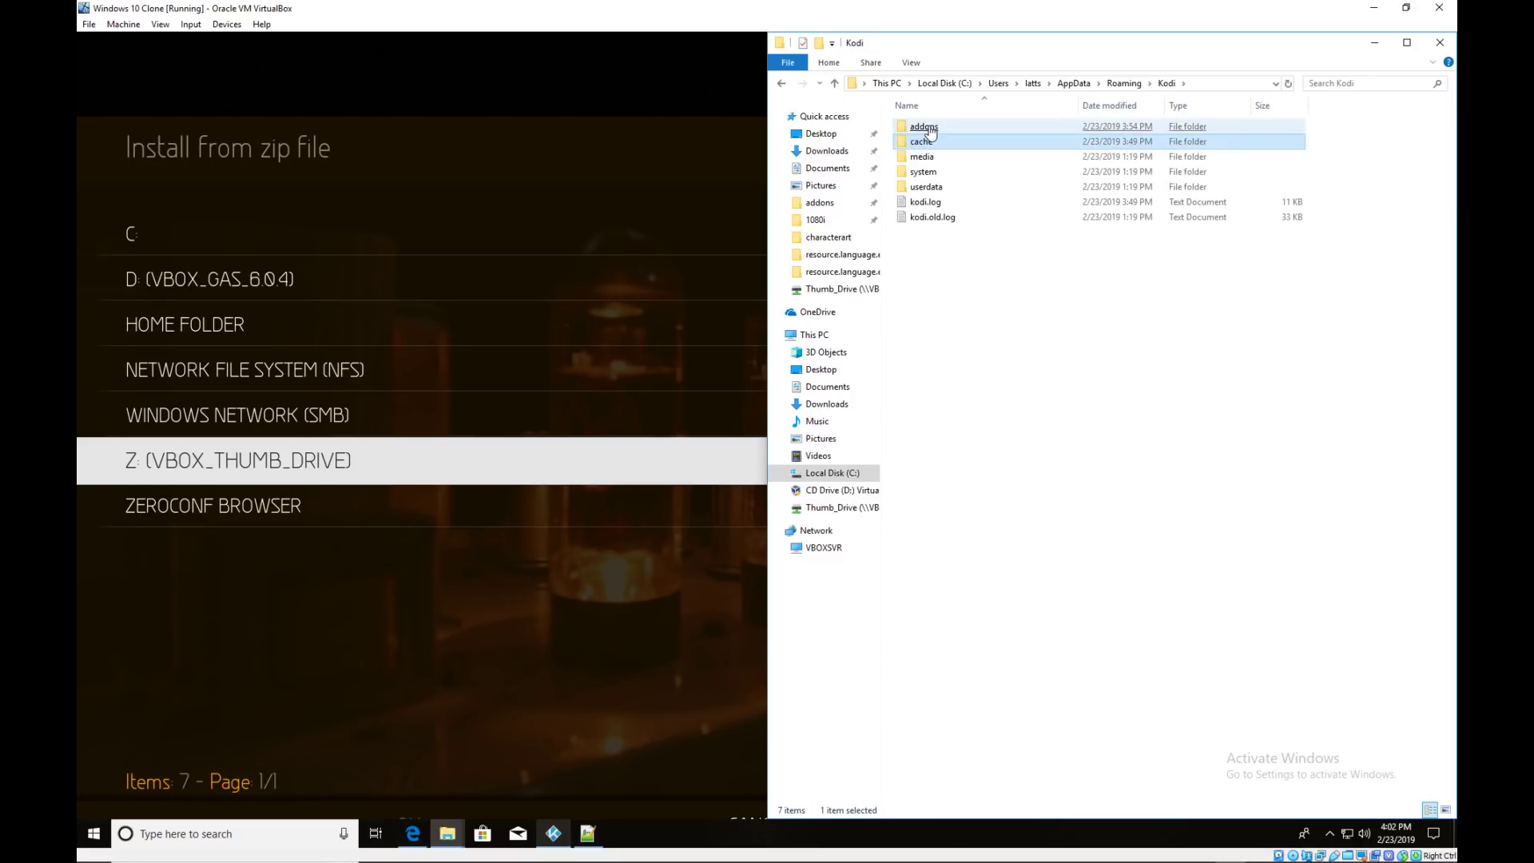
{"action": "double_click", "coordinate": [929, 128]}
{"action": "left_click", "coordinate": [946, 220]}
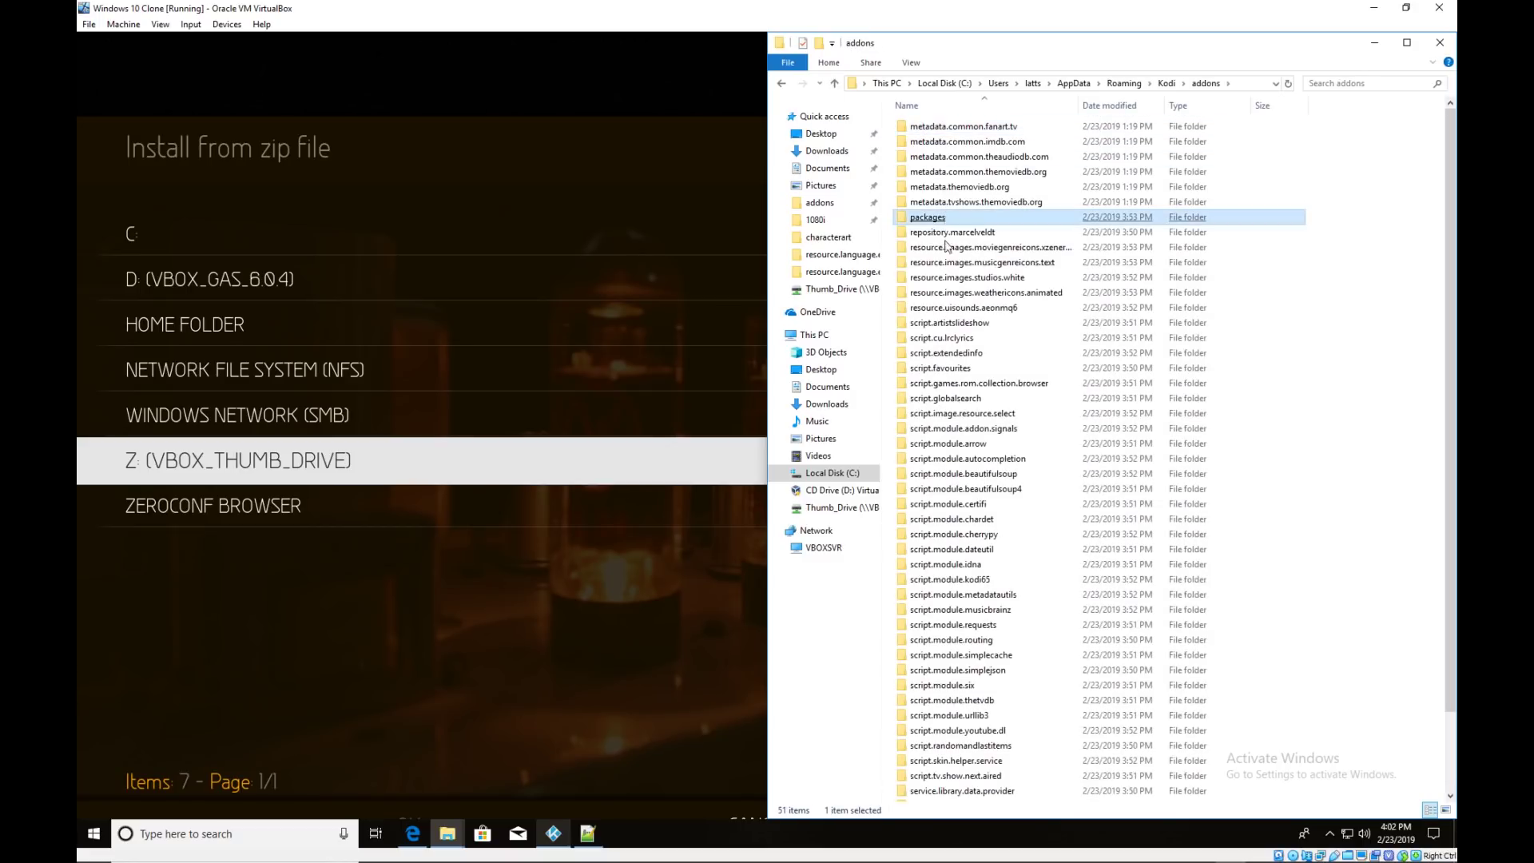
{"action": "left_click", "coordinate": [970, 311]}
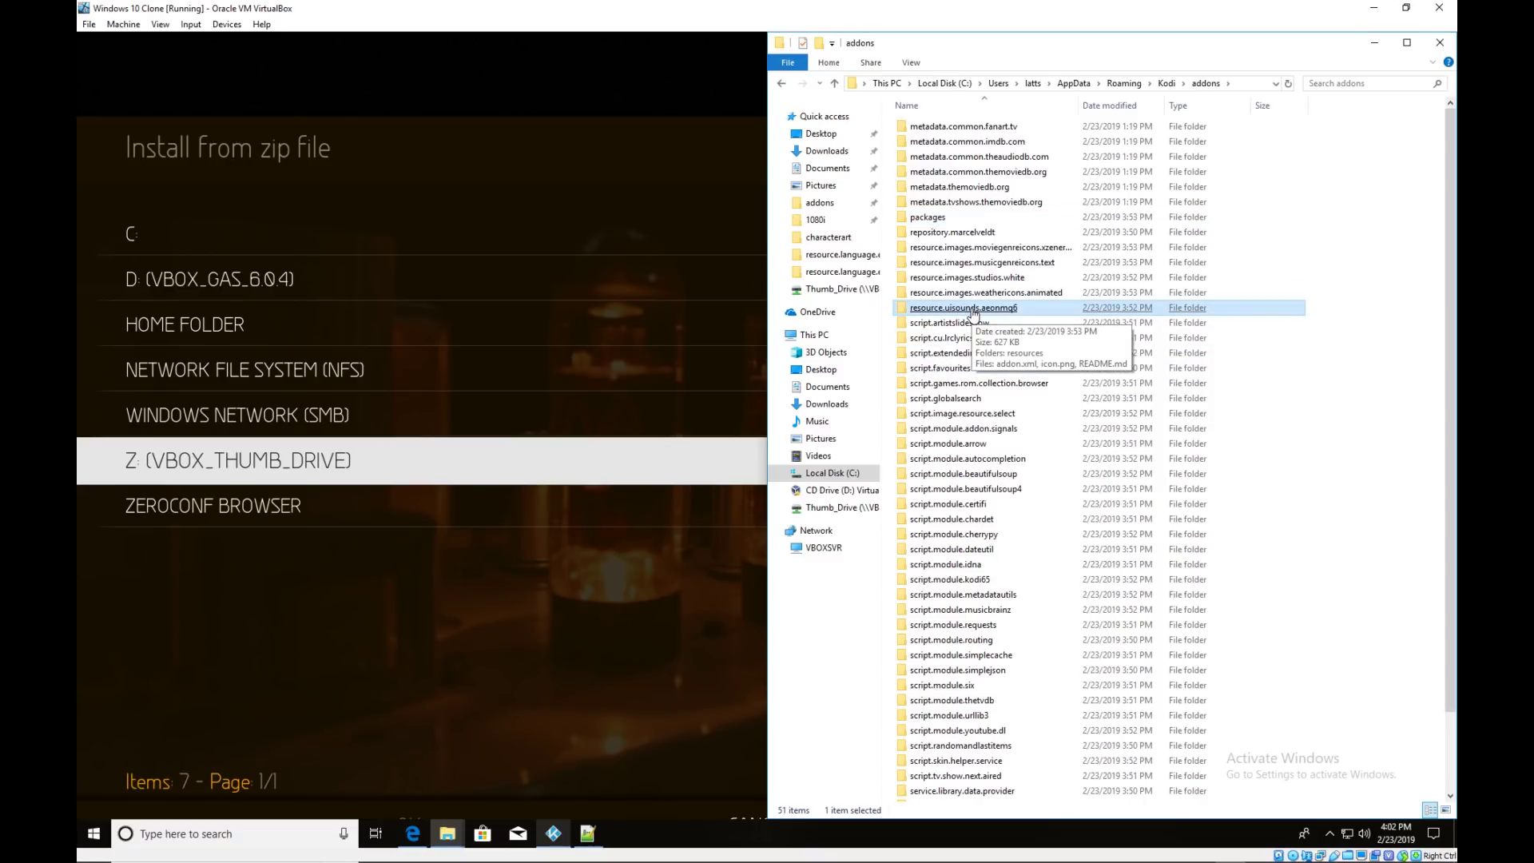
{"action": "left_click", "coordinate": [1374, 42]}
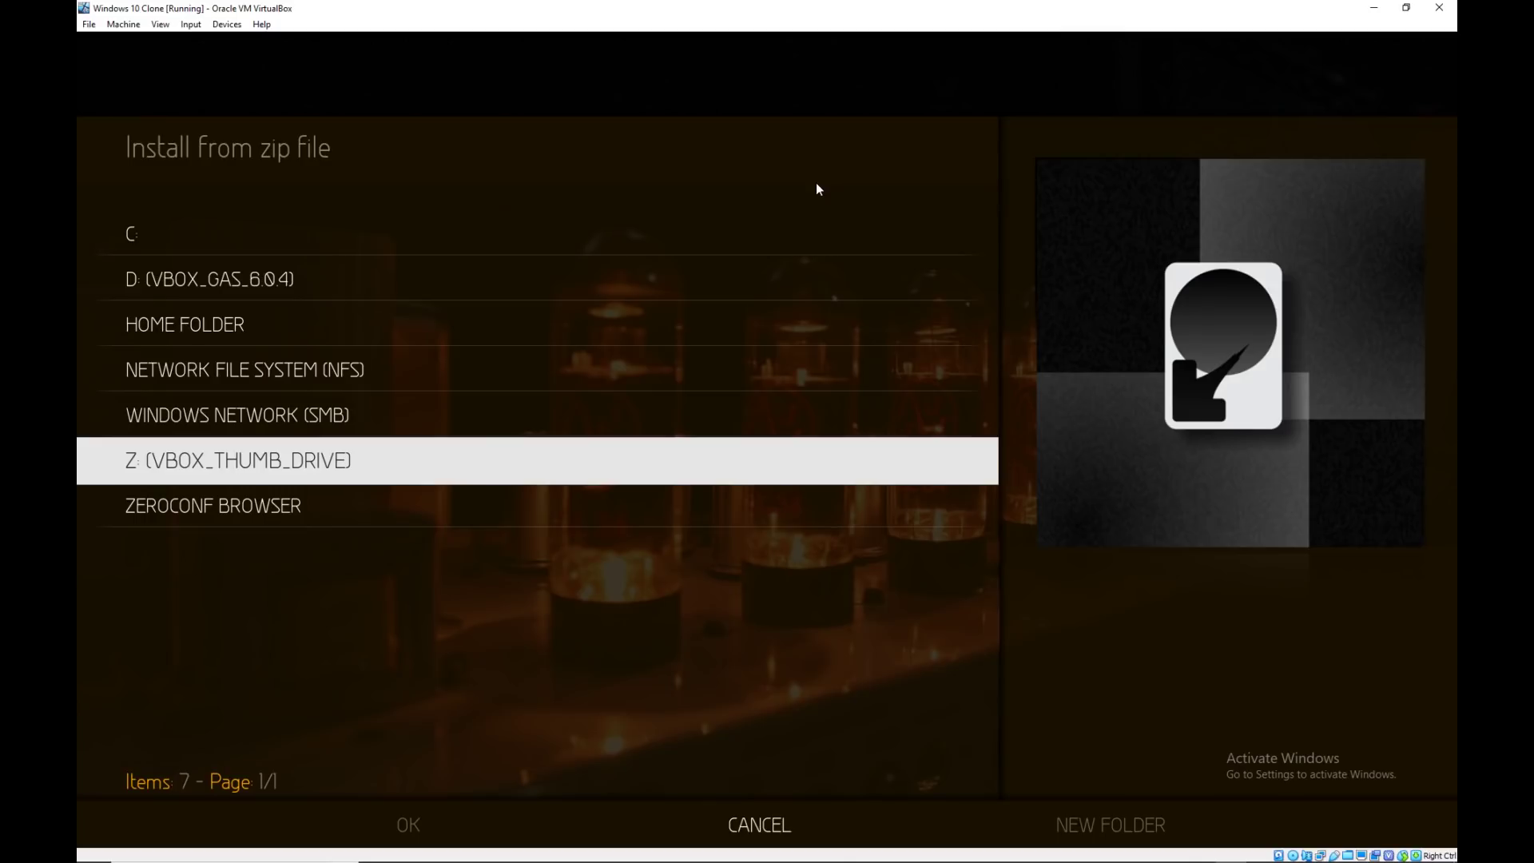
Cancel the zip file installation and leave the settings for the home menu.
{"action": "key", "text": "Up"}
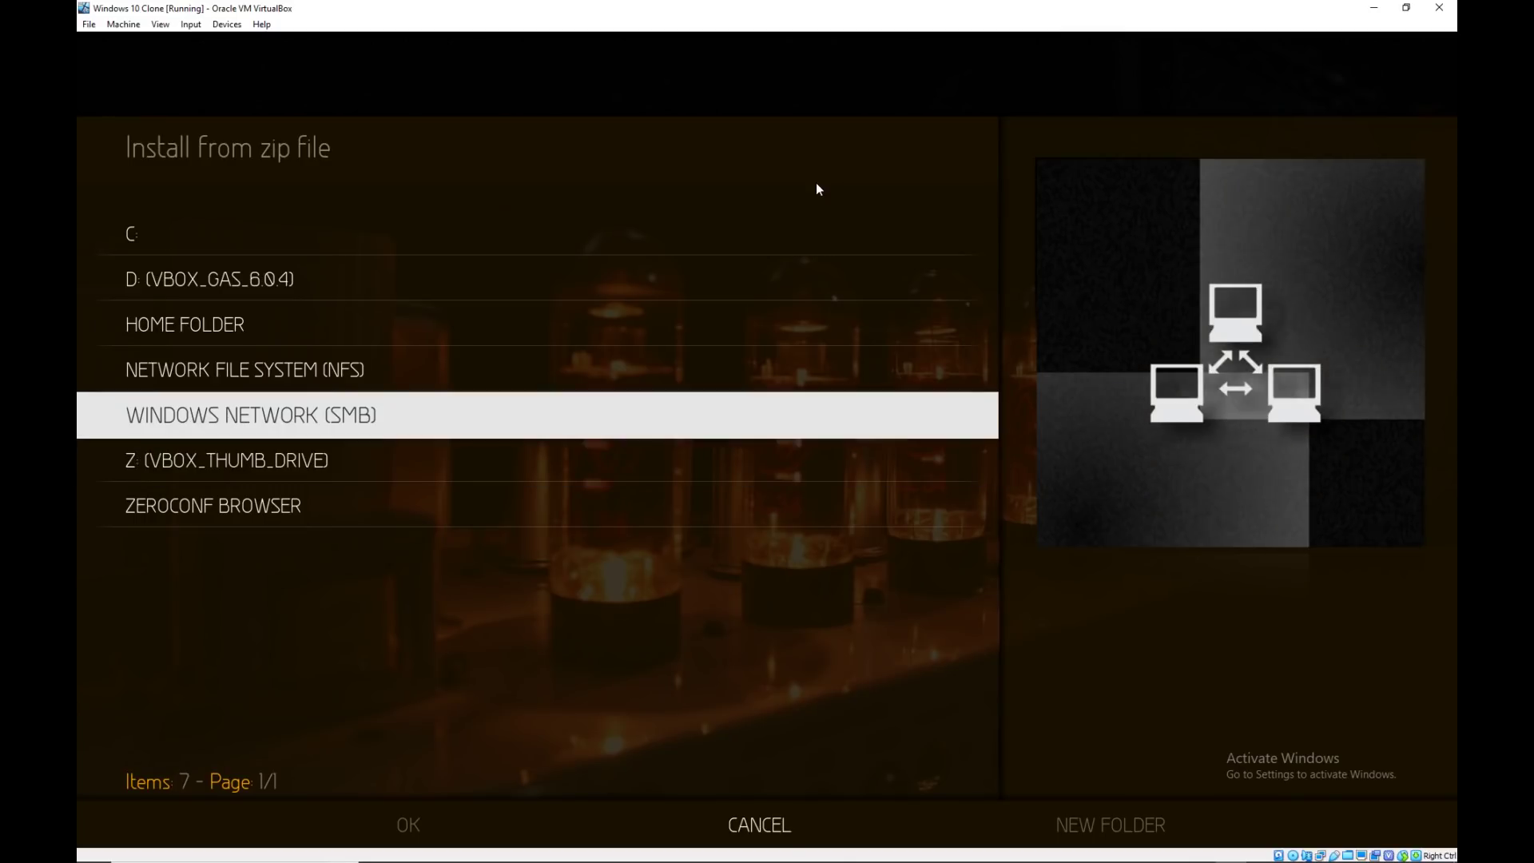
{"action": "key", "text": "Escape"}
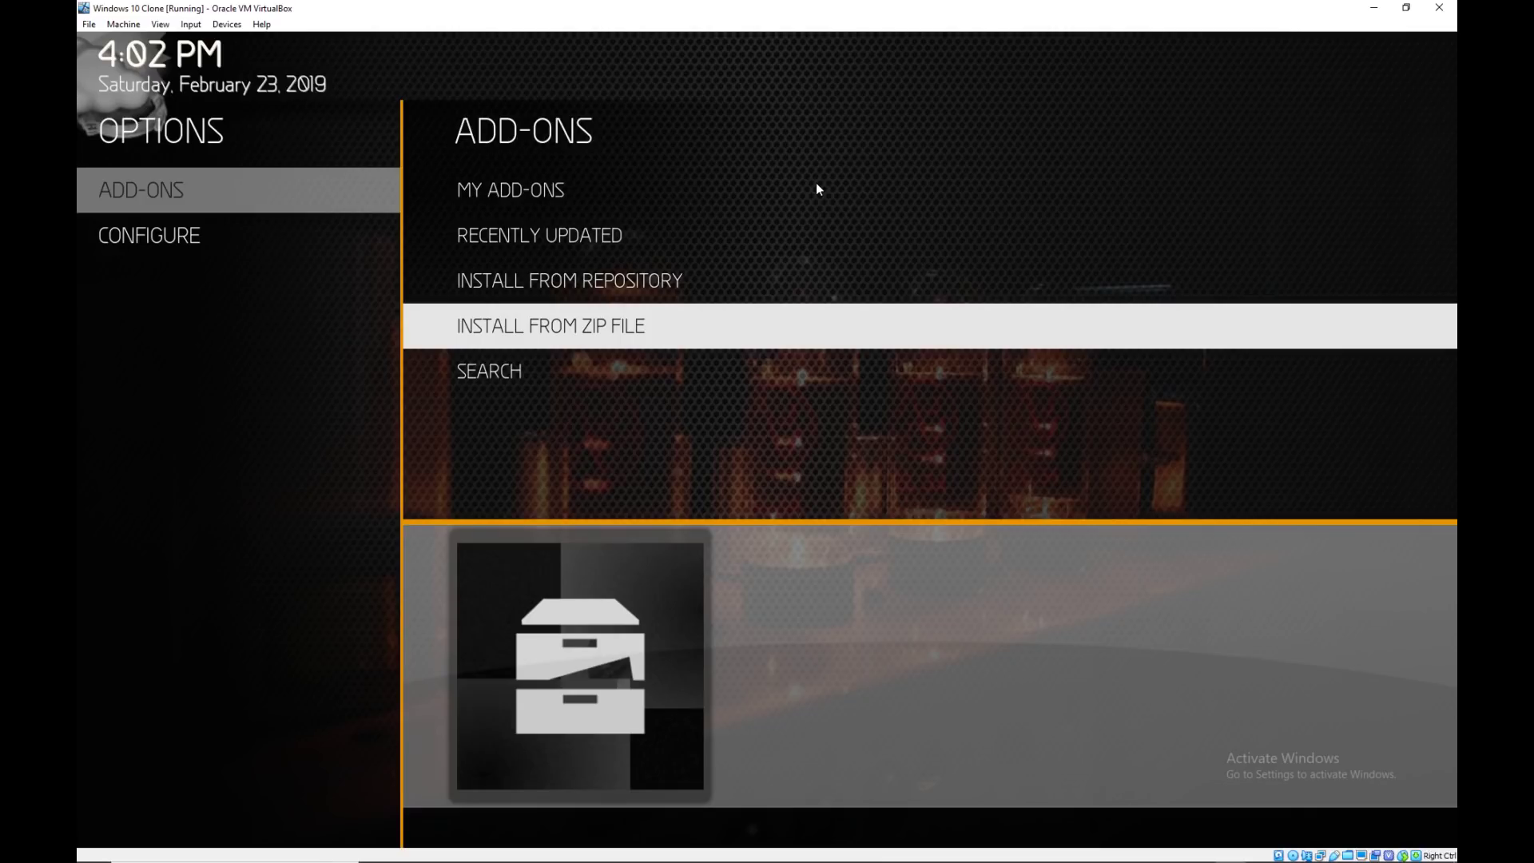
{"action": "key", "text": "Escape"}
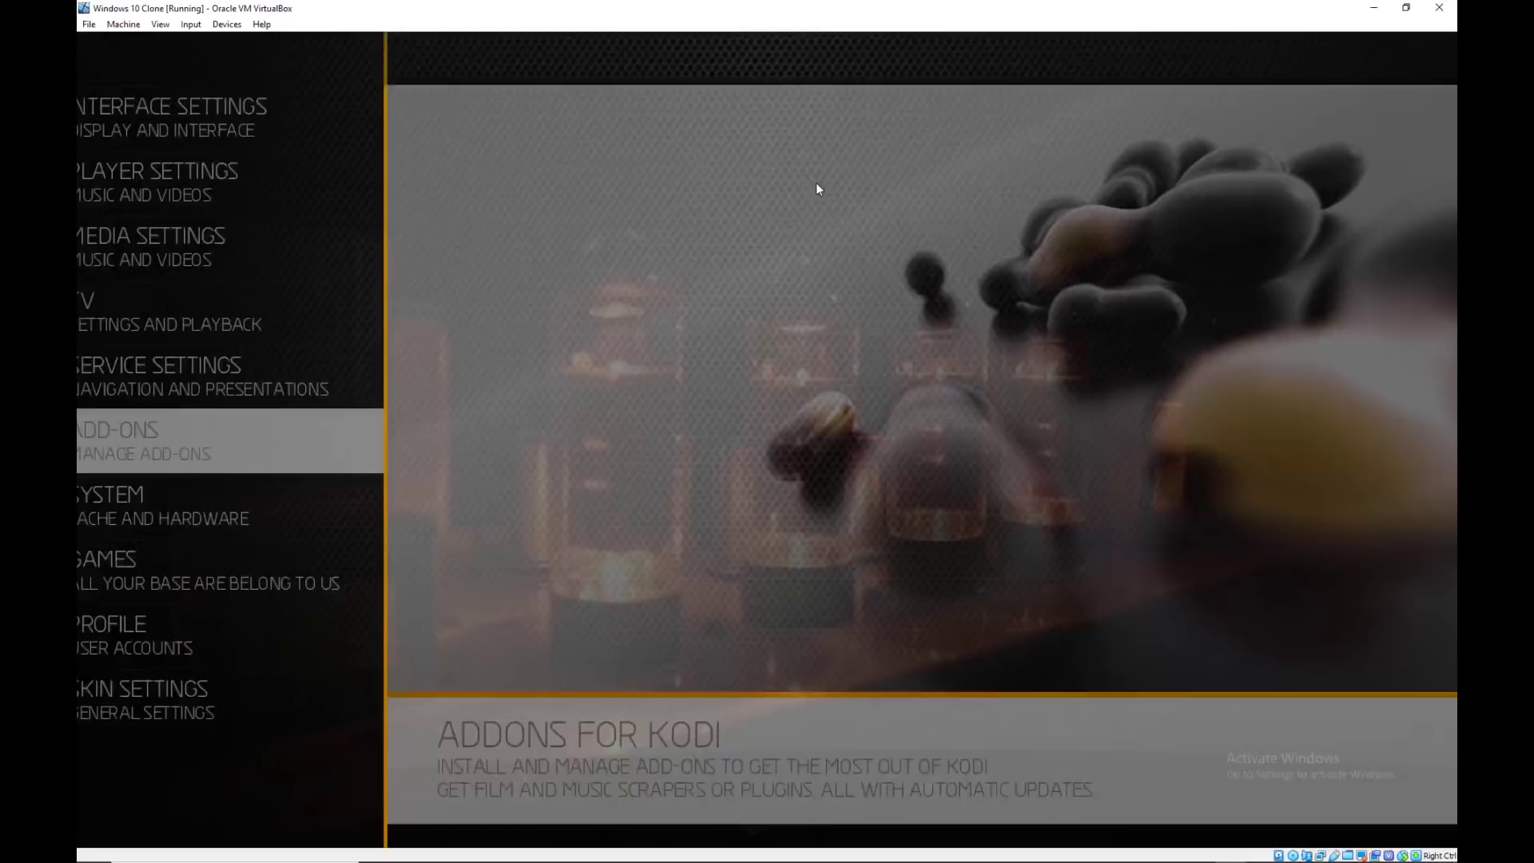
{"action": "key", "text": "Escape"}
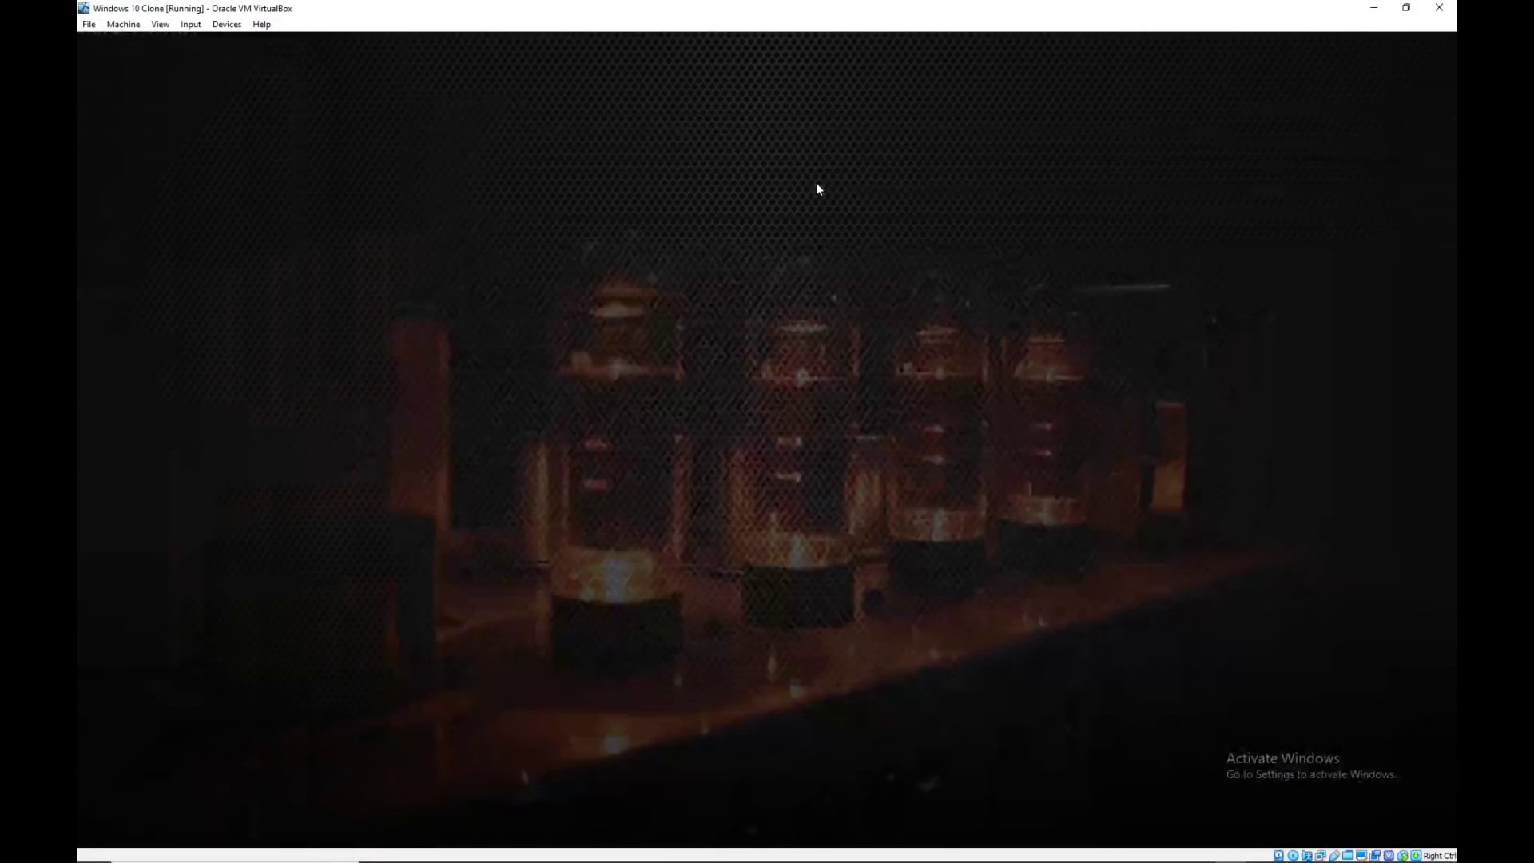
Open the files manager from the Settings submenu of the home menu.
{"action": "key", "text": "Up"}
{"action": "key", "text": "Down"}
{"action": "key", "text": "Down"}
{"action": "key", "text": "Down"}
{"action": "key", "text": "Down"}
{"action": "key", "text": "Down"}
{"action": "key", "text": "Down"}
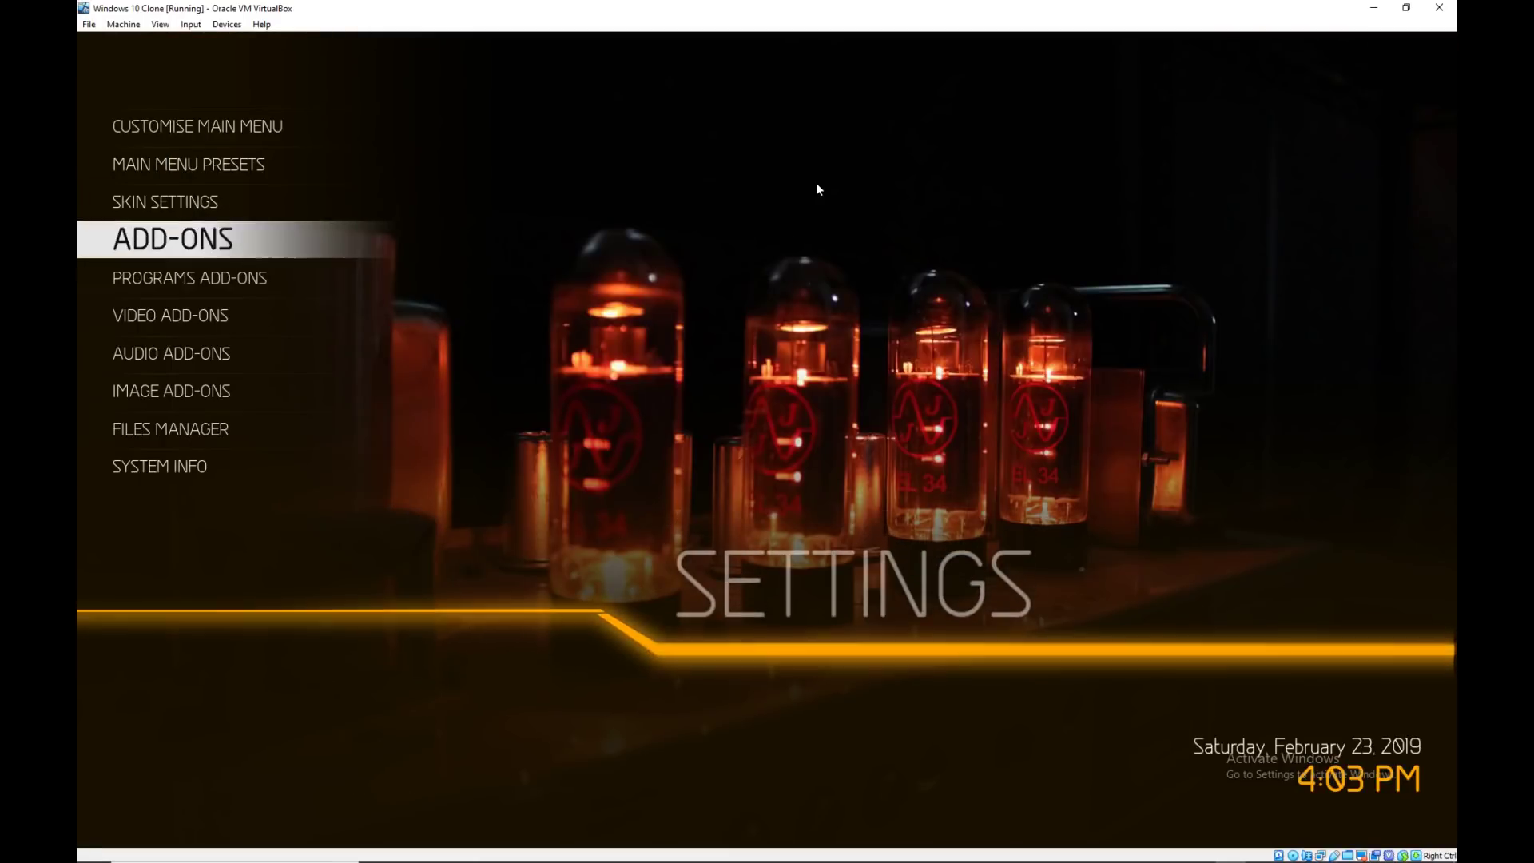
{"action": "key", "text": "Return"}
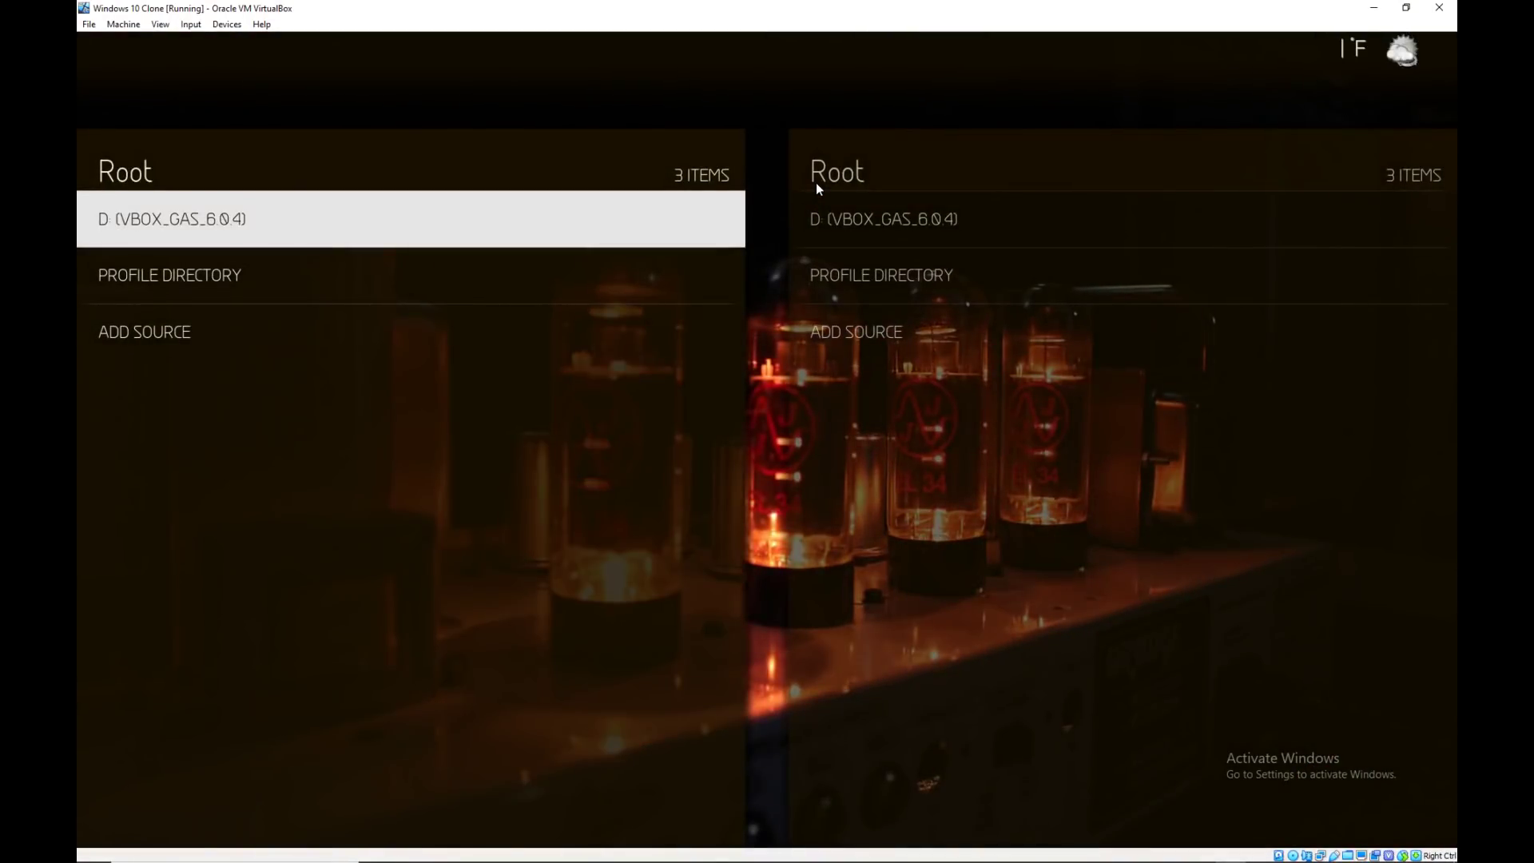
{"action": "key", "text": "Down"}
{"action": "key", "text": "Down"}
{"action": "key", "text": "Return"}
{"action": "key", "text": "Left"}
{"action": "key", "text": "Return"}
{"action": "type", "text": "https:/"}
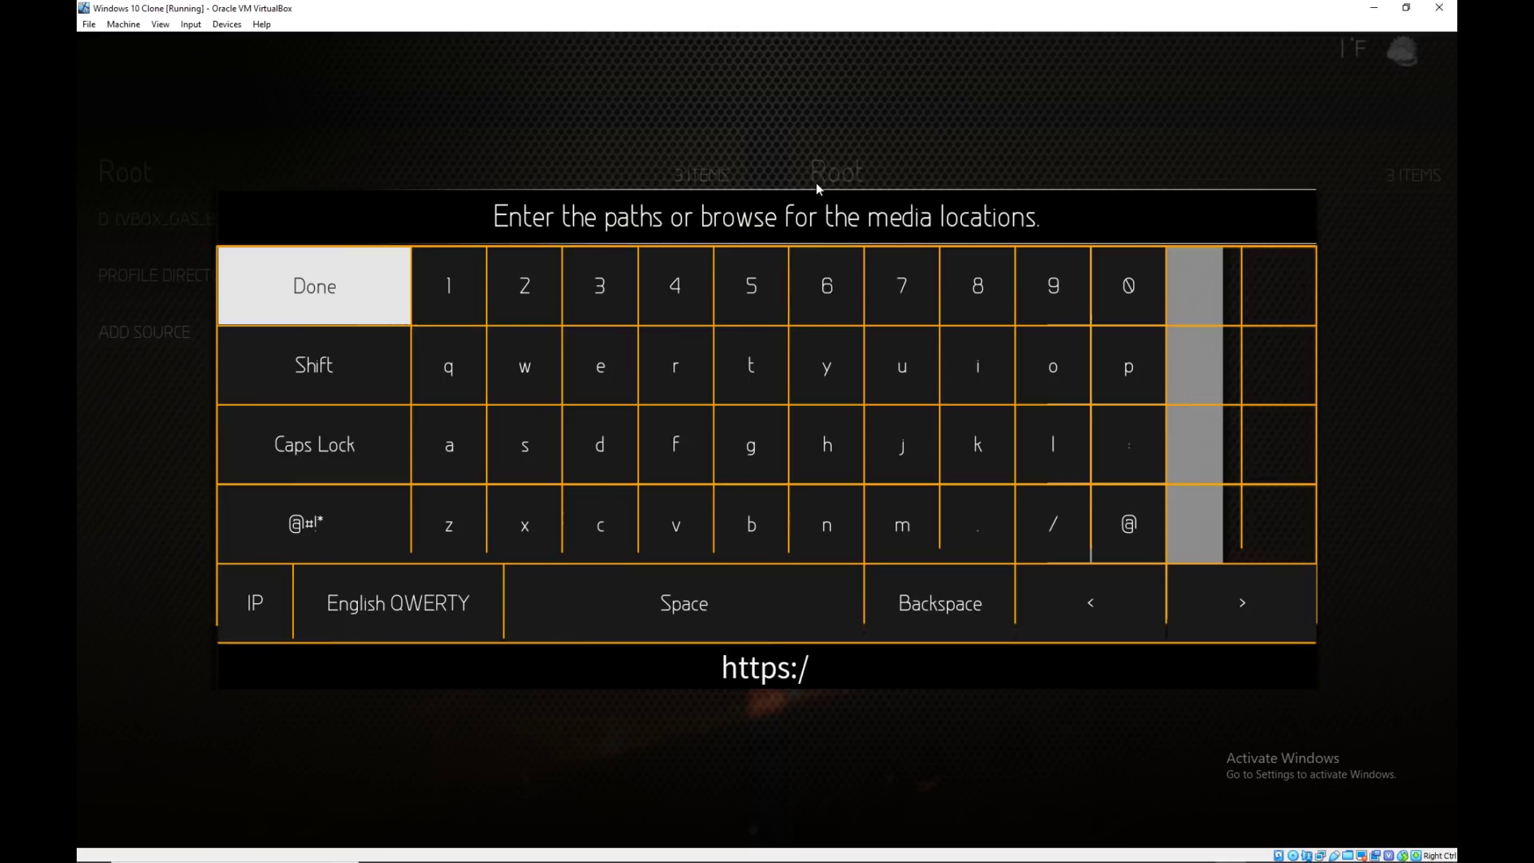
{"action": "type", "text": "/holybi"}
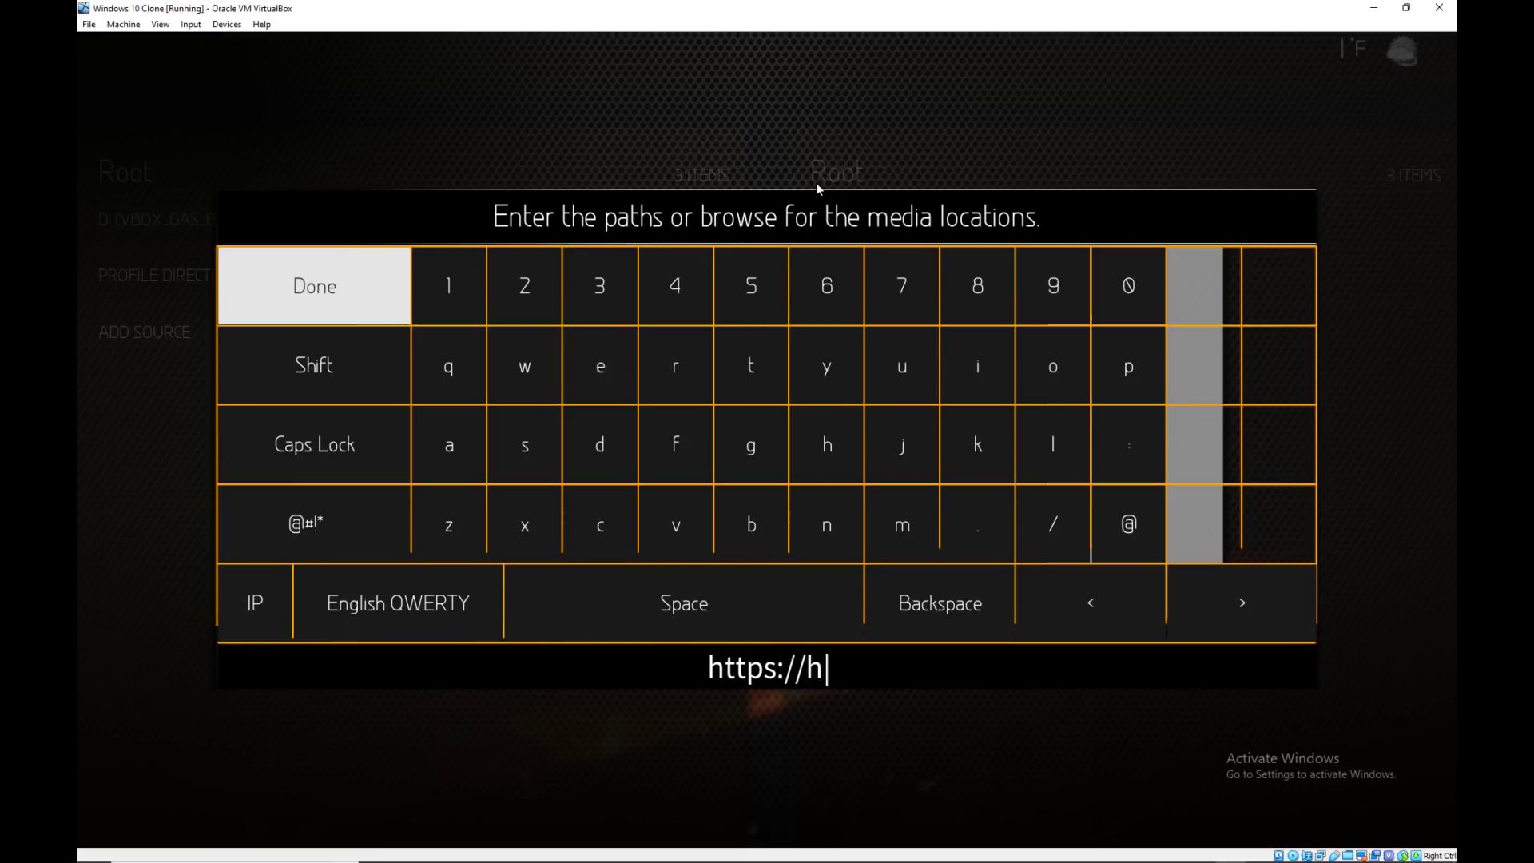
{"action": "type", "text": ".com"}
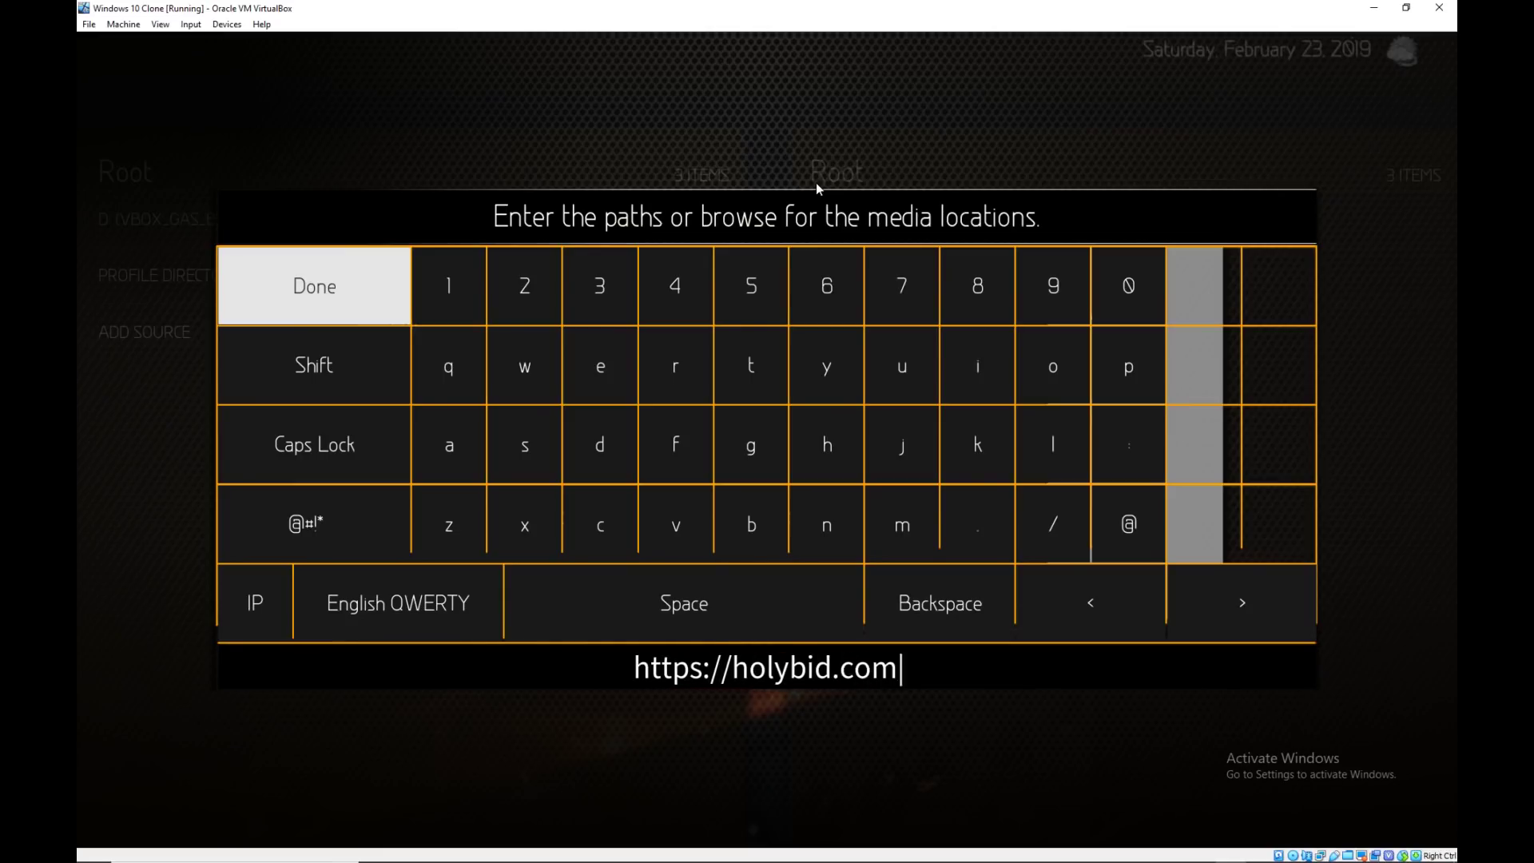
{"action": "type", "text": "/kodi/repo"}
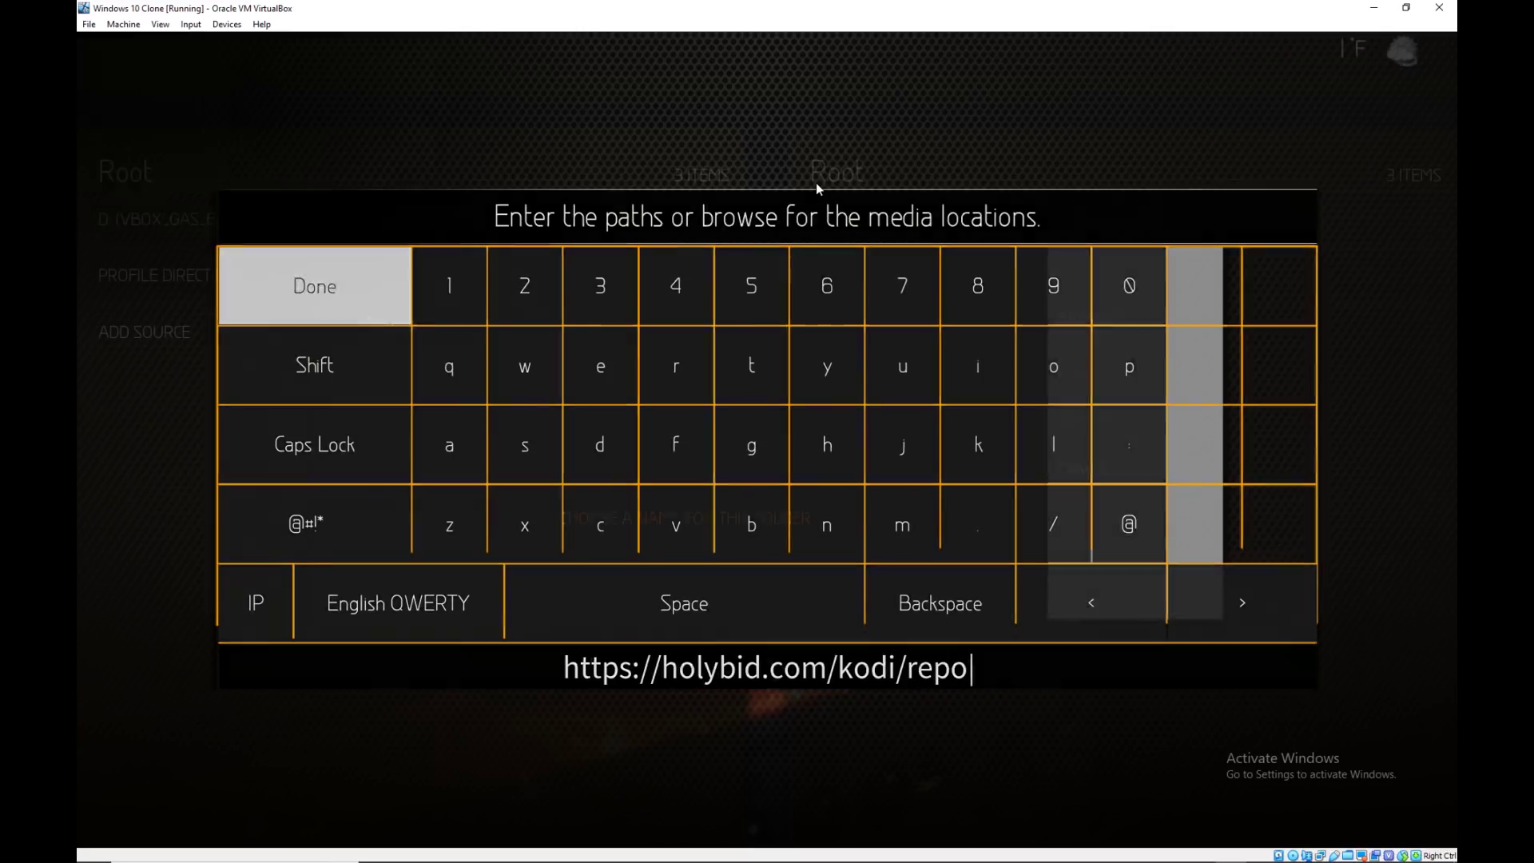
{"action": "key", "text": "Return"}
Name the new source LATTS and save it.
{"action": "key", "text": "BackSpace"}
{"action": "key", "text": "BackSpace"}
{"action": "key", "text": "BackSpace"}
{"action": "key", "text": "BackSpace"}
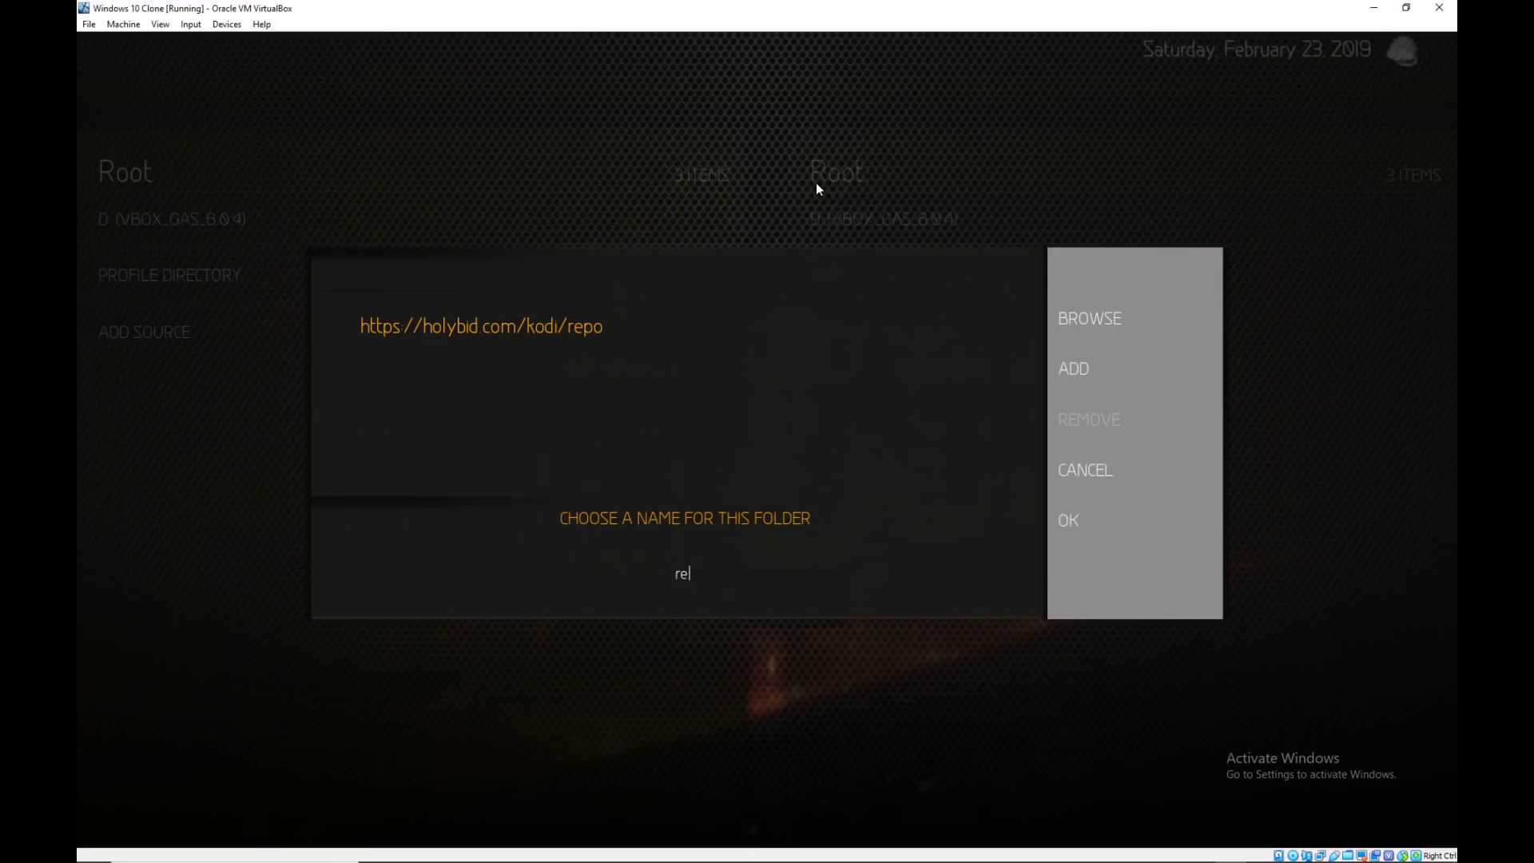
{"action": "type", "text": "LATTS"}
{"action": "key", "text": "Right"}
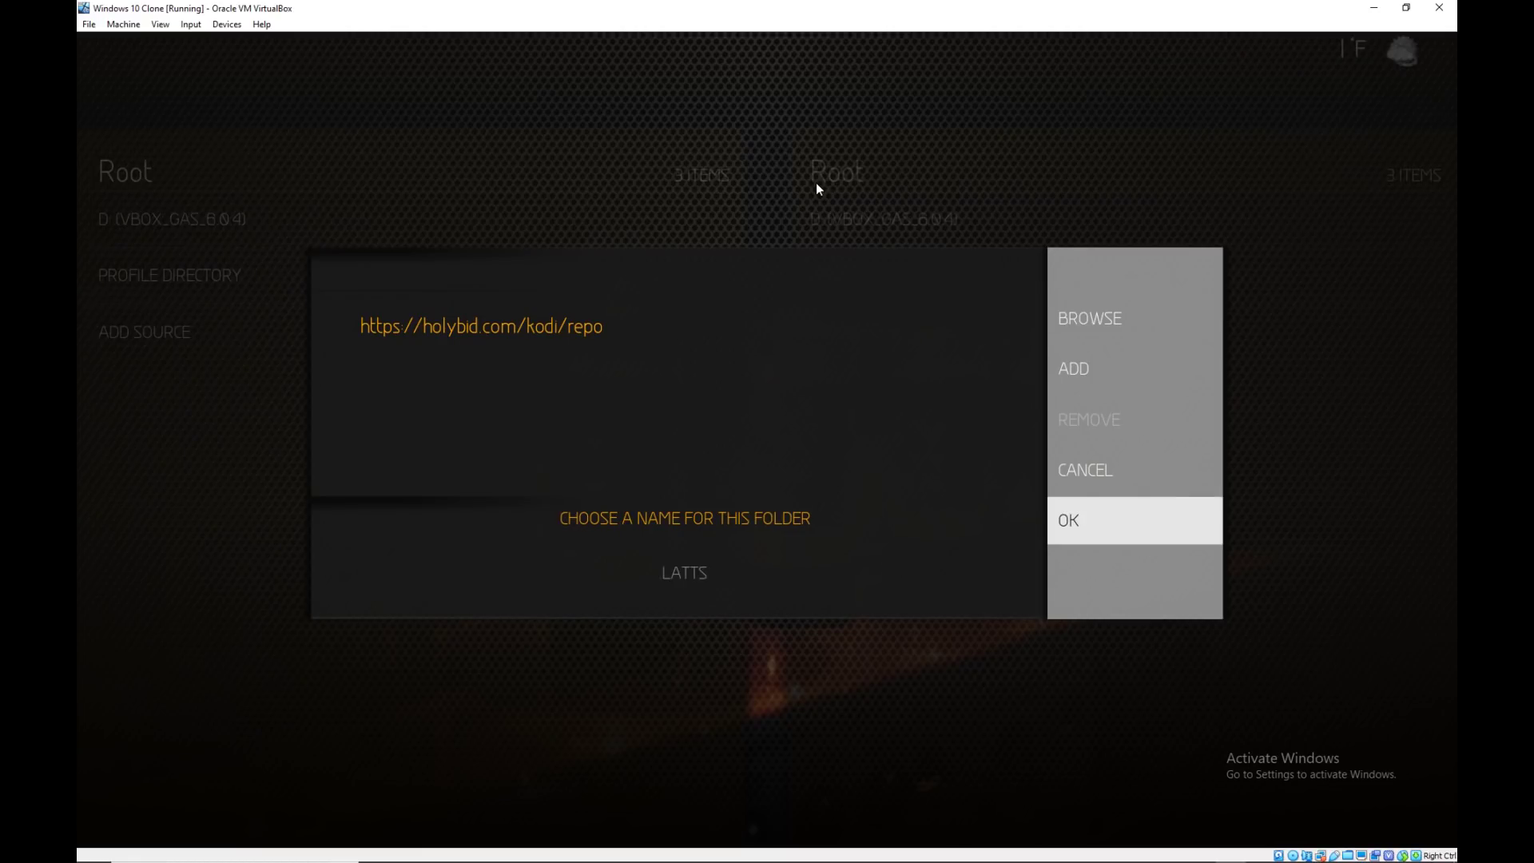
{"action": "key", "text": "Return"}
Open the LATTS source to check it, go back, and leave the files manager for the home menu.
{"action": "key", "text": "Up"}
{"action": "key", "text": "Up"}
{"action": "key", "text": "Up"}
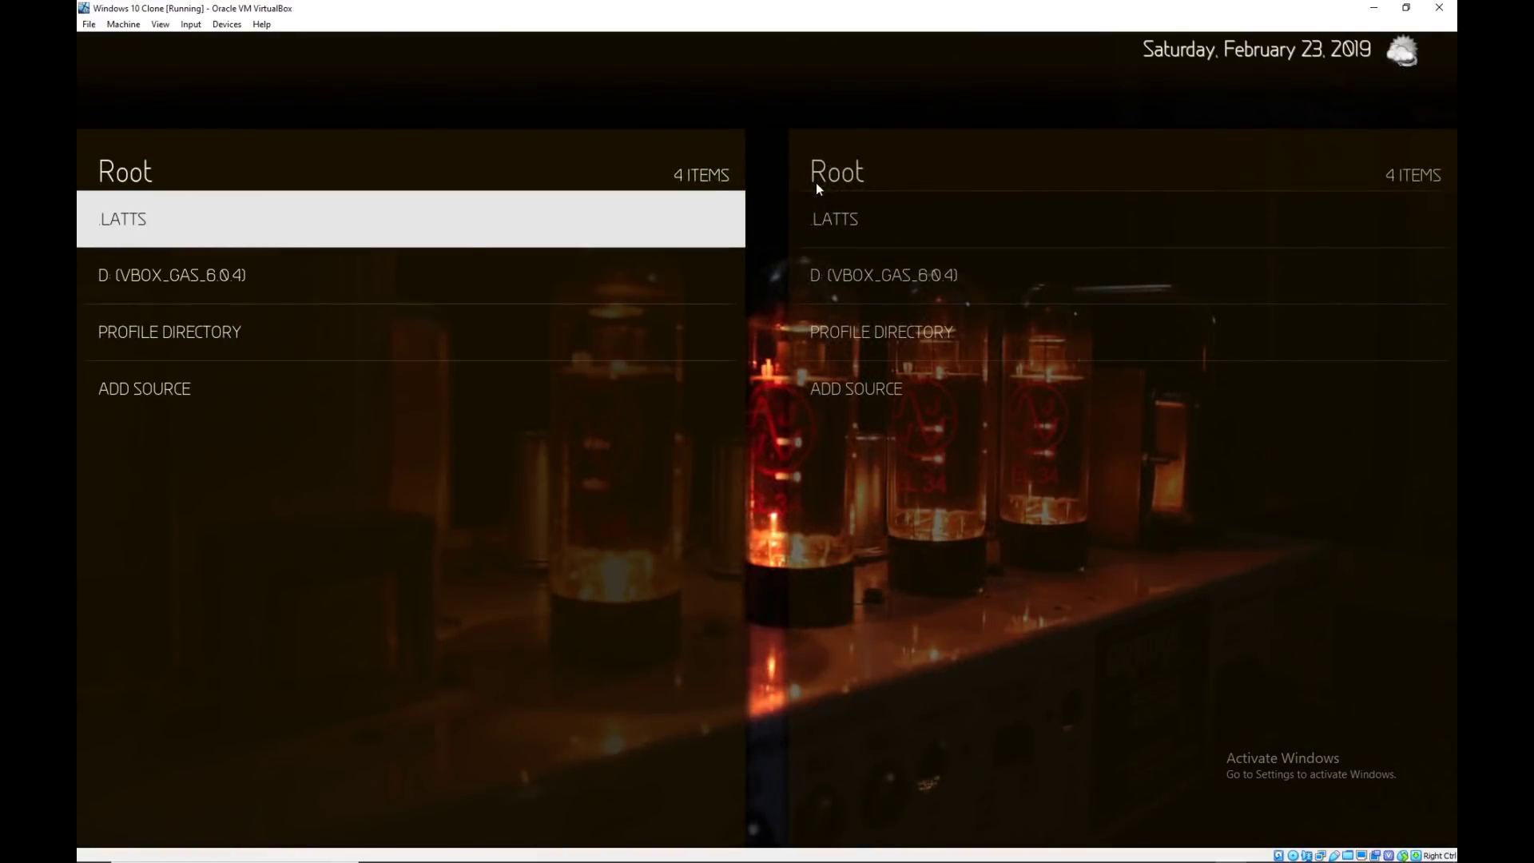
{"action": "key", "text": "Return"}
{"action": "key", "text": "Return"}
{"action": "key", "text": "Escape"}
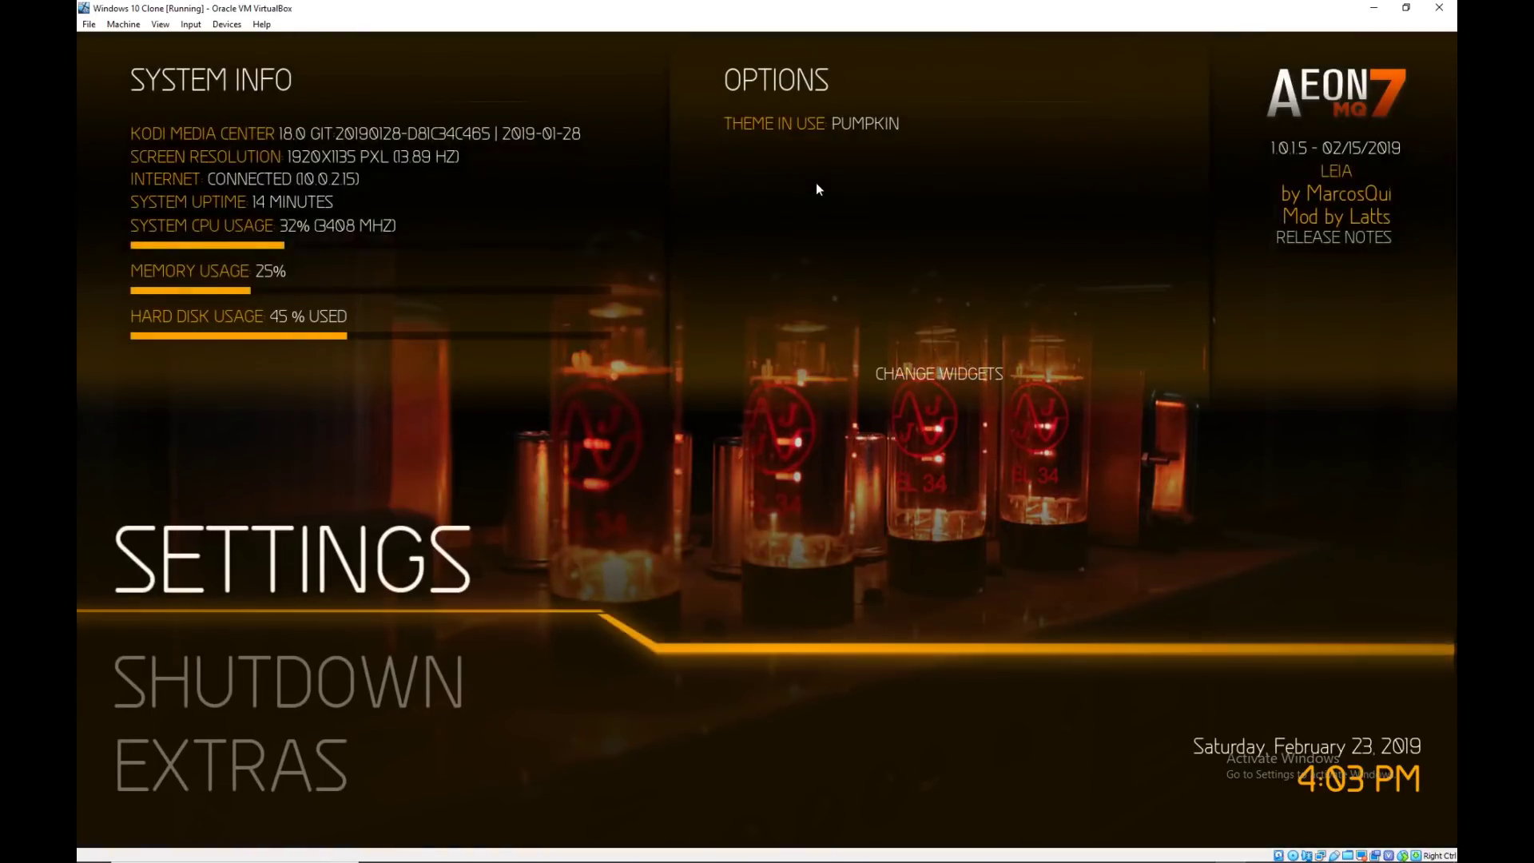
Open the add-on browser from the settings and start an installation from a zip file.
{"action": "key", "text": "Return"}
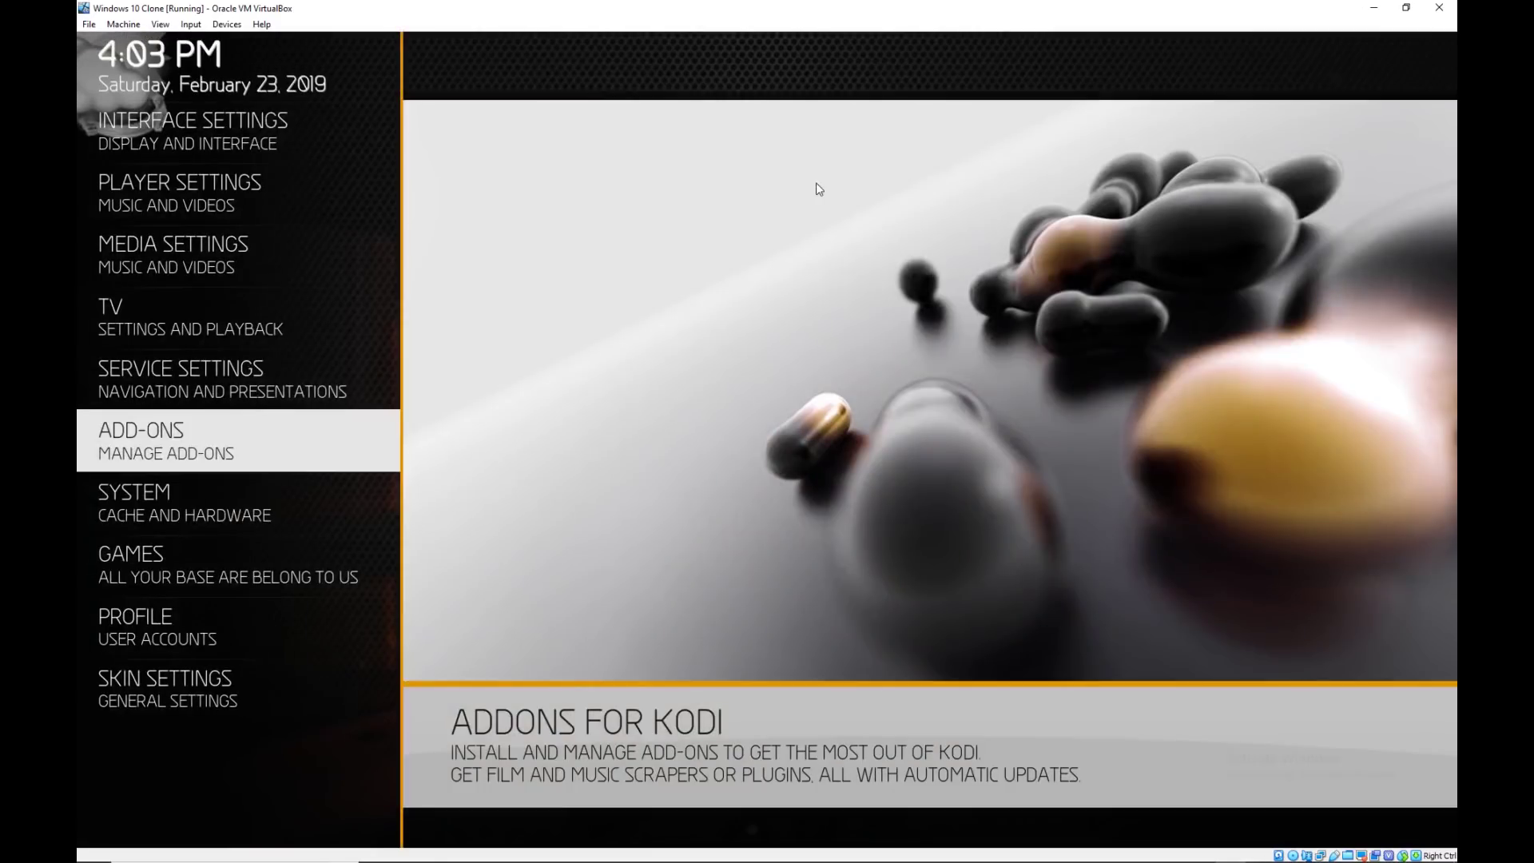
{"action": "key", "text": "Return"}
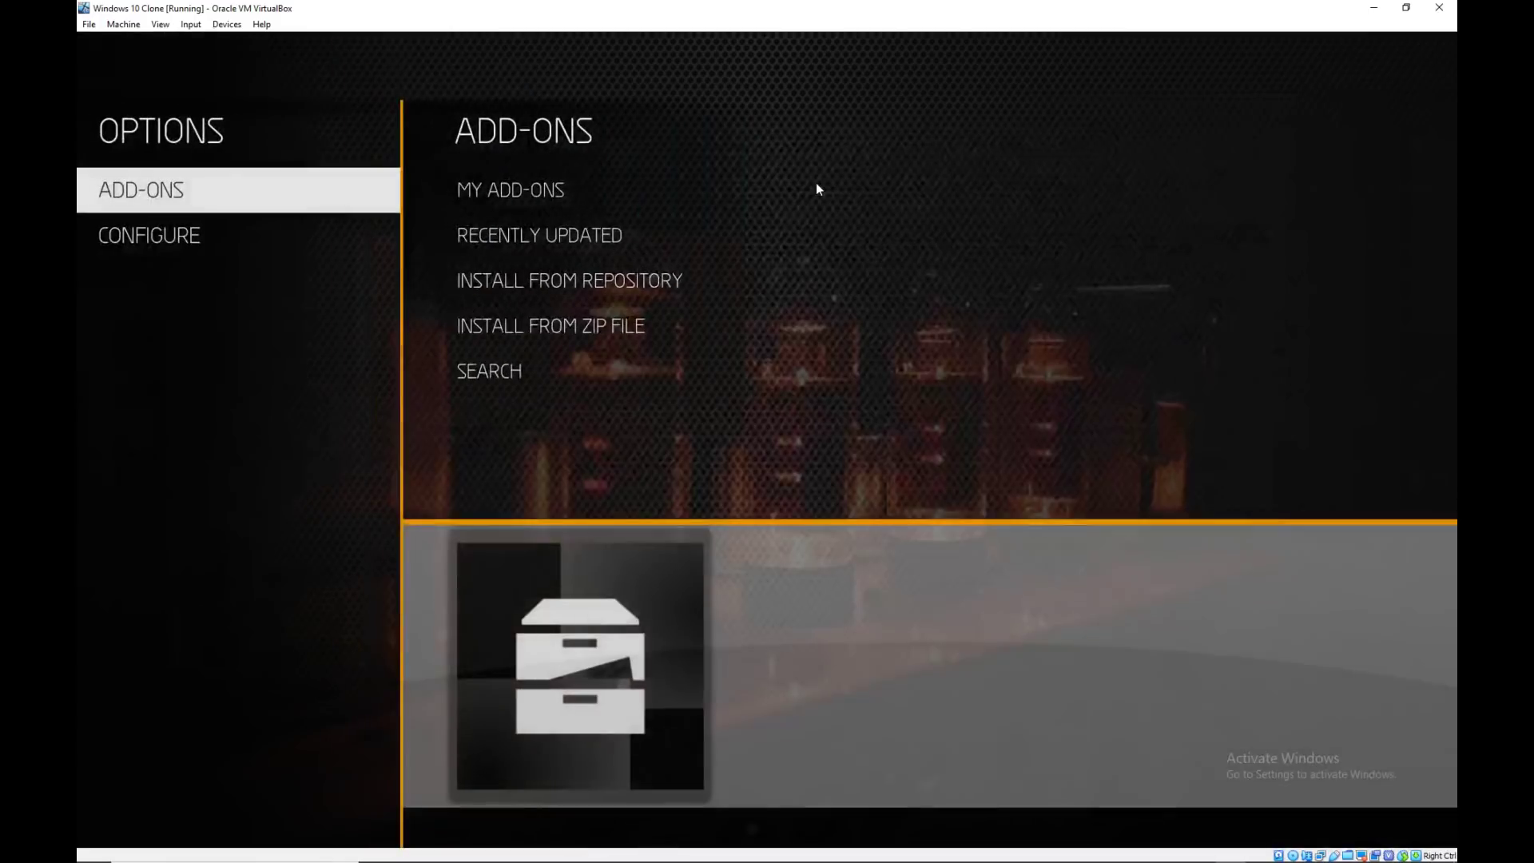
{"action": "key", "text": "Right"}
{"action": "key", "text": "Down"}
{"action": "key", "text": "Down"}
{"action": "key", "text": "Down"}
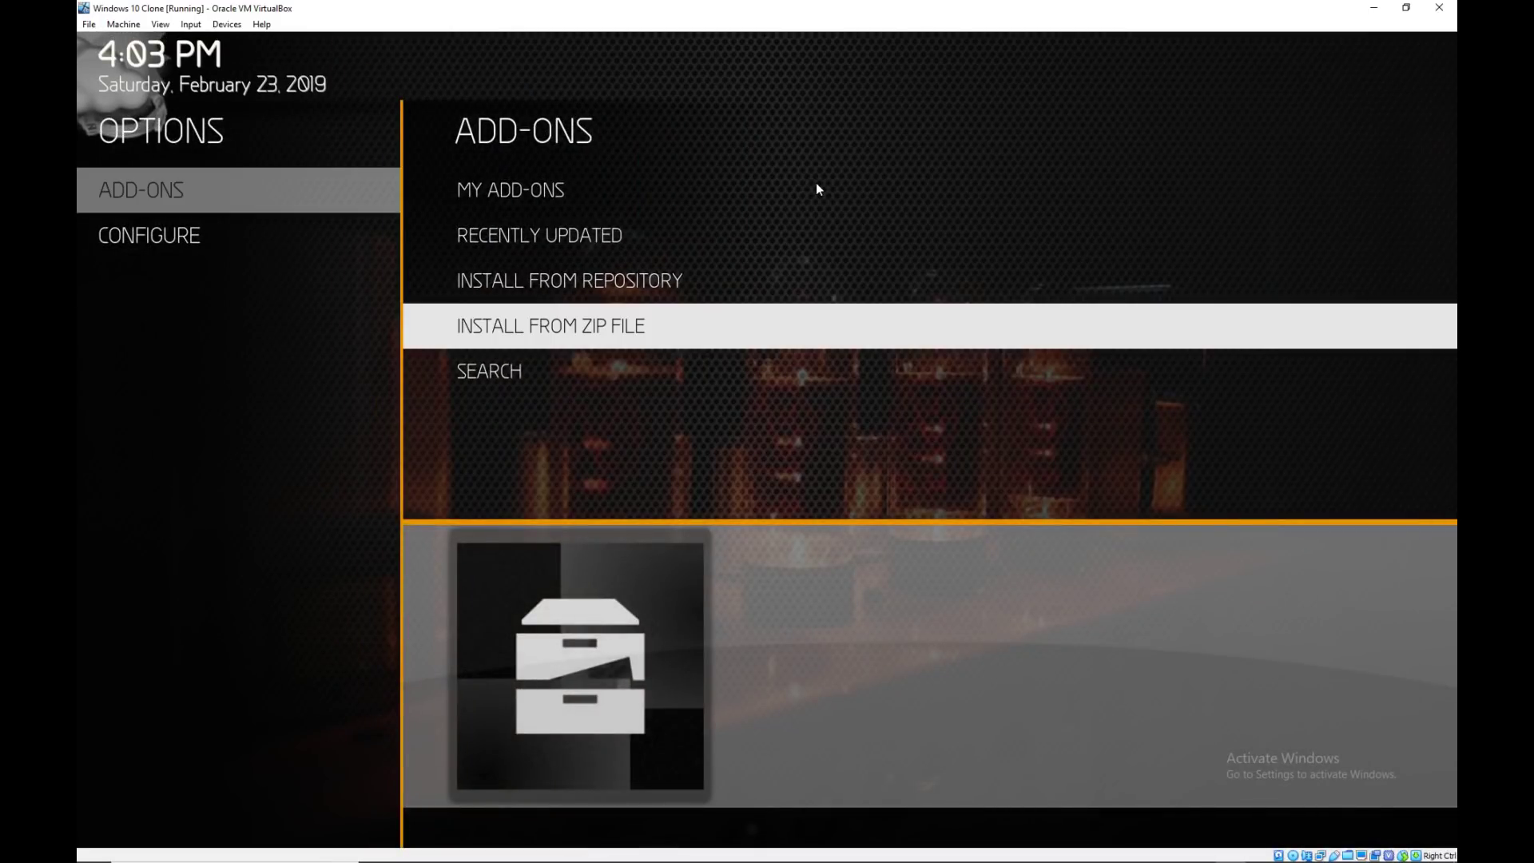
{"action": "key", "text": "Return"}
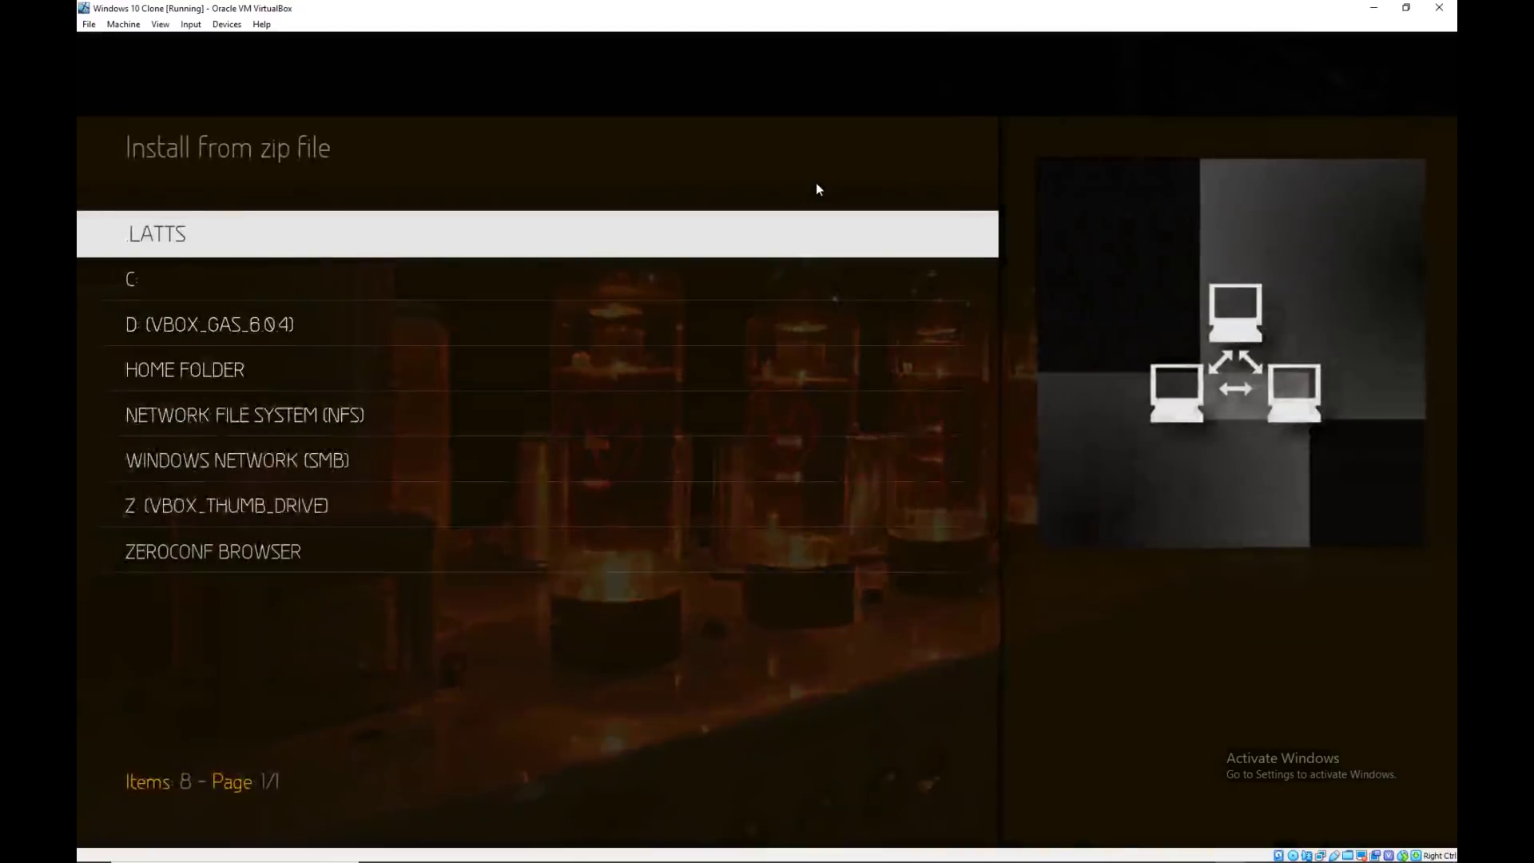
Install repository.lattsrepo-1.0.8.zip from the LATTS source.
{"action": "key", "text": "Return"}
{"action": "key", "text": "Down"}
{"action": "key", "text": "Return"}
{"action": "key", "text": "Down"}
{"action": "key", "text": "Down"}
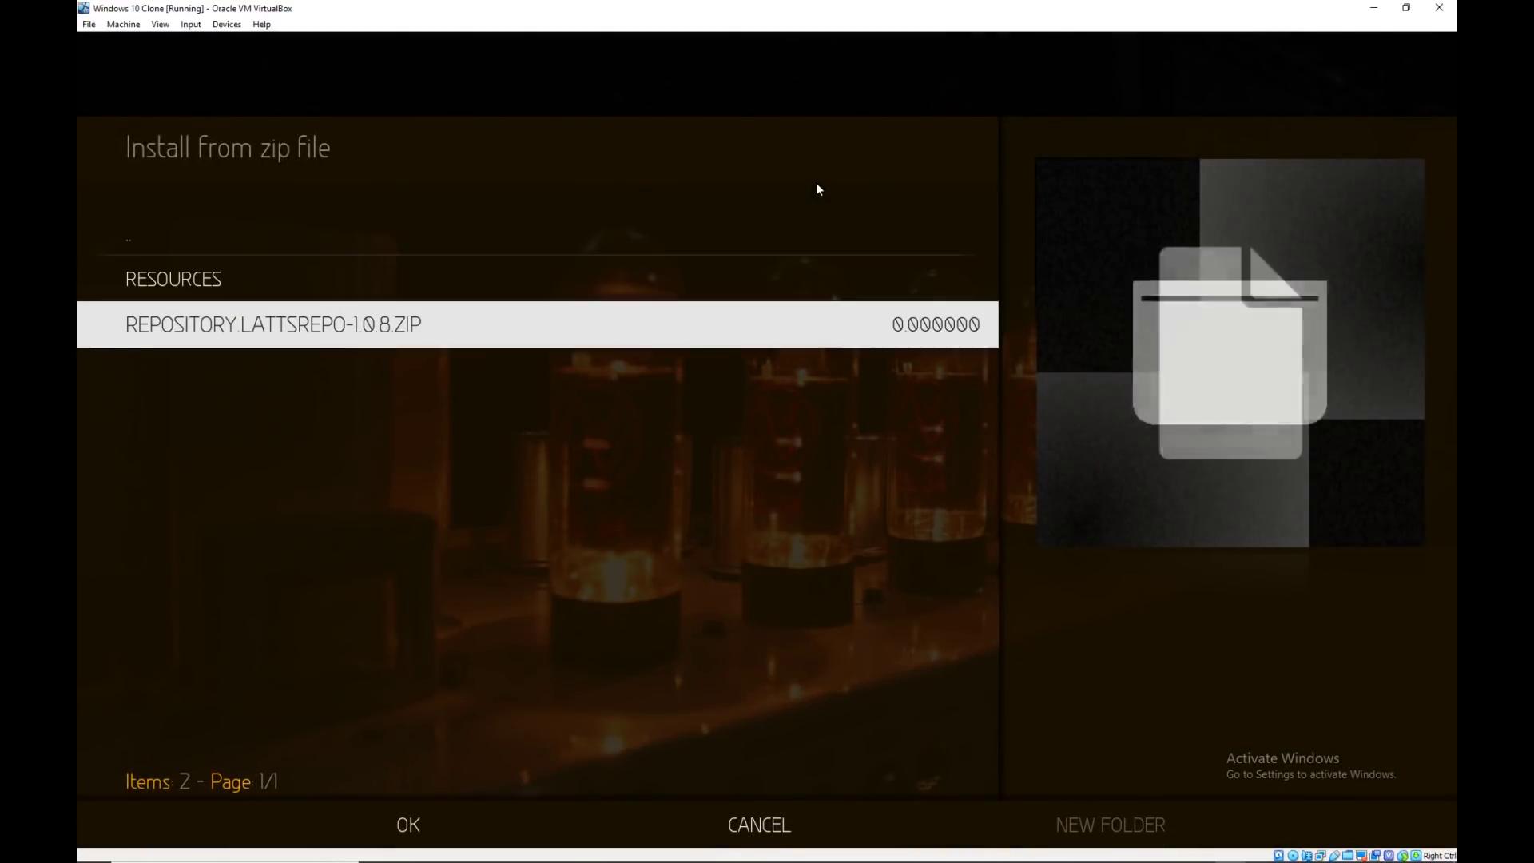
{"action": "key", "text": "Return"}
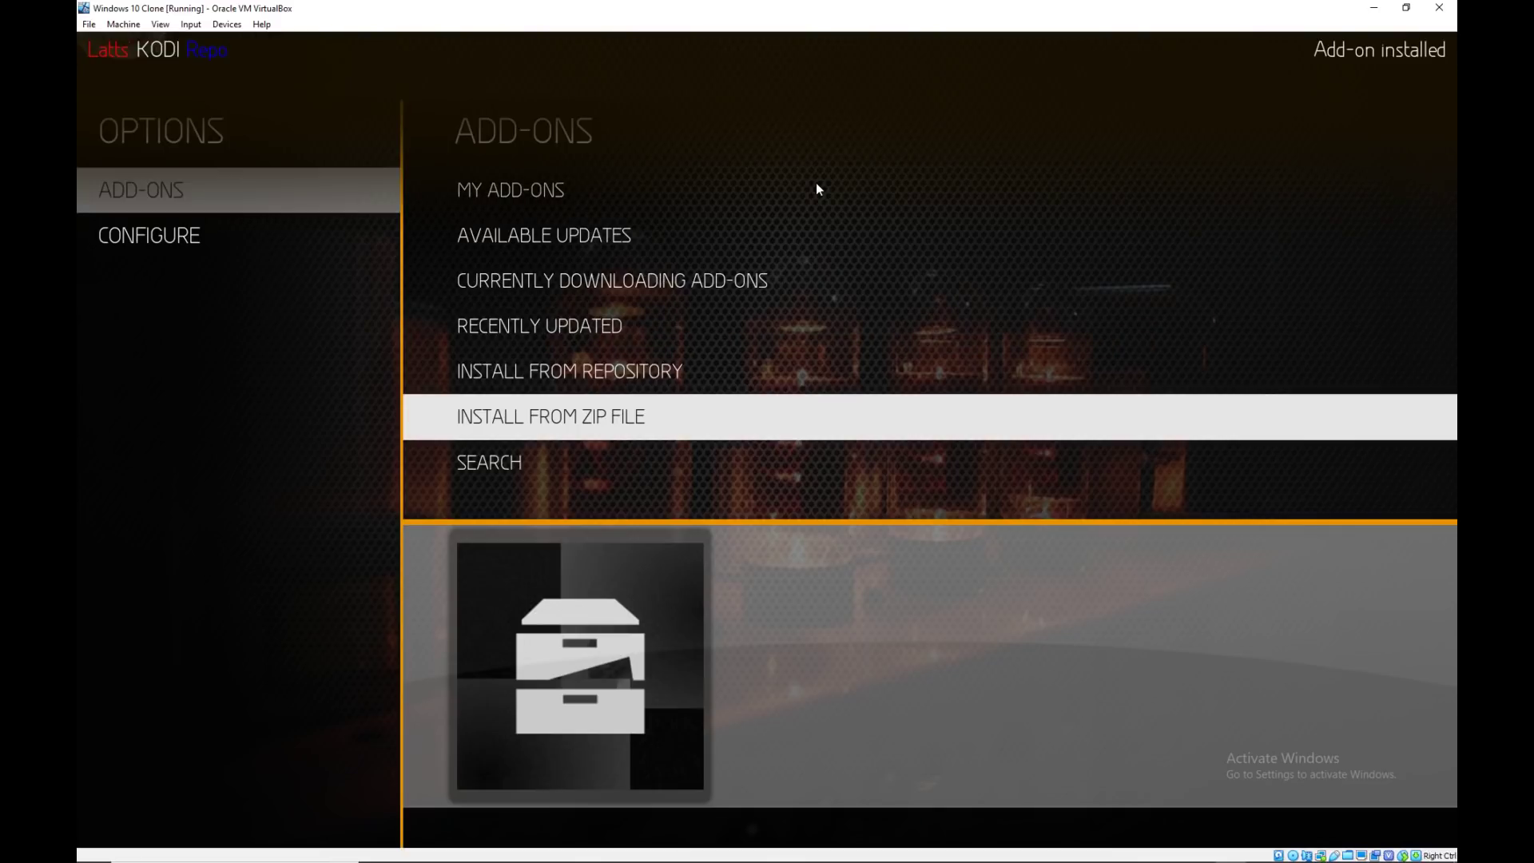
Open the list of currently downloading add-ons to check the Aeon MQ 7 - Leia Mod download.
{"action": "key", "text": "Up"}
{"action": "key", "text": "Up"}
{"action": "key", "text": "Up"}
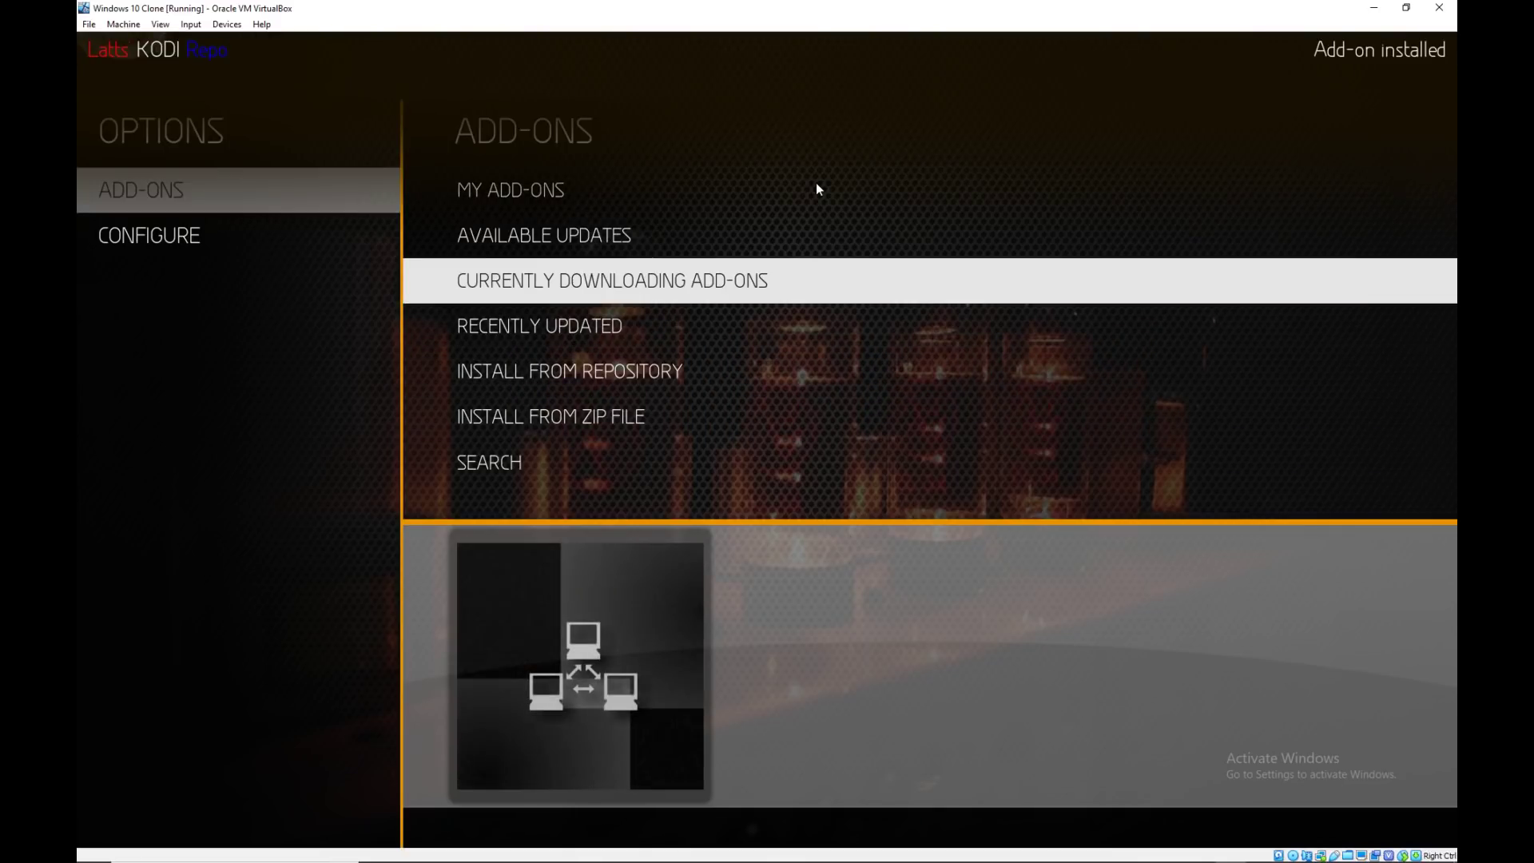
{"action": "key", "text": "Return"}
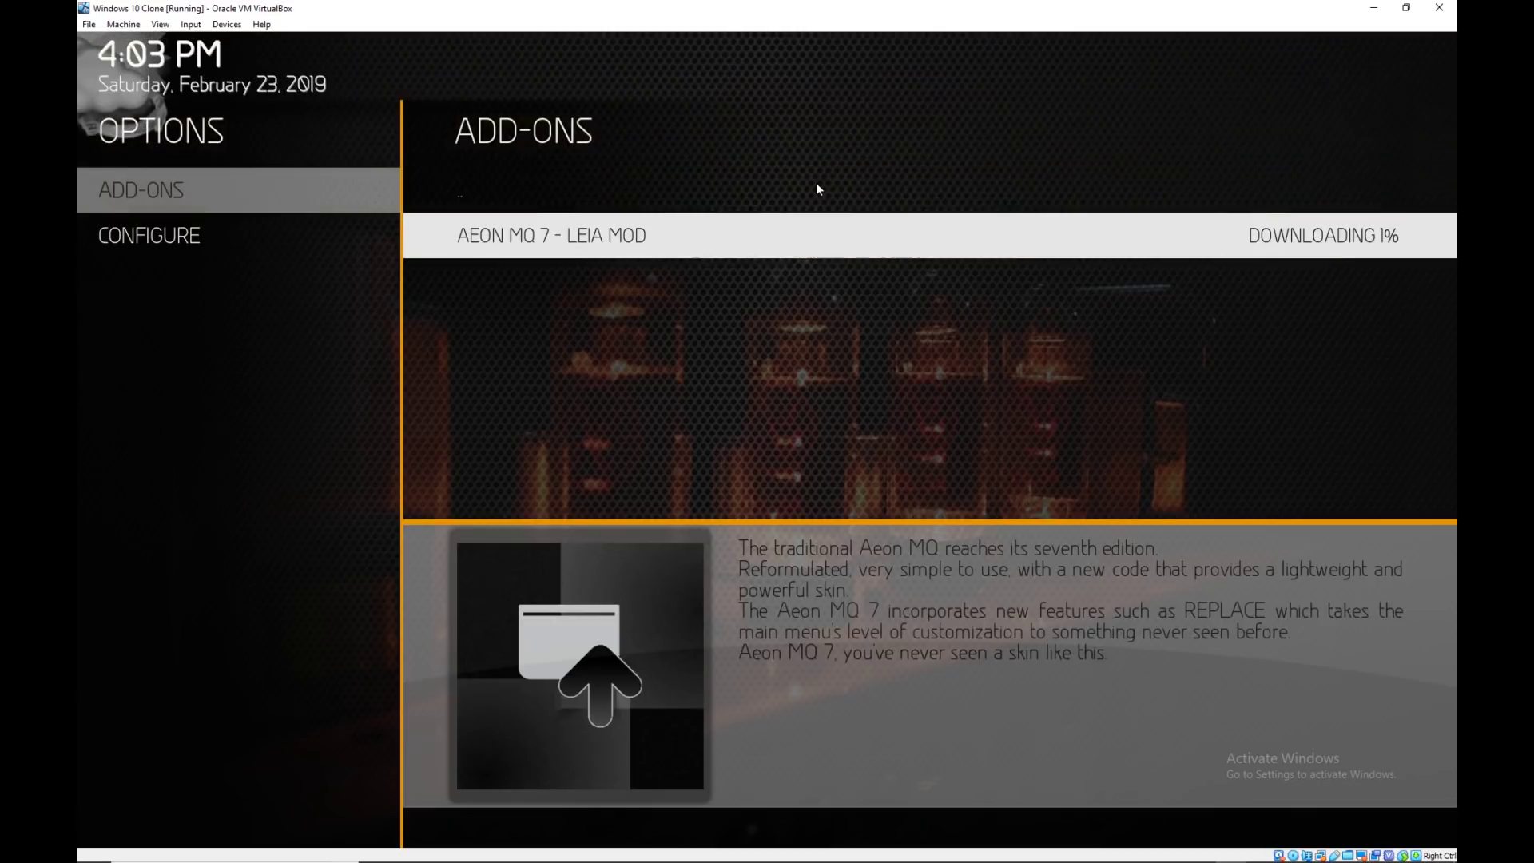
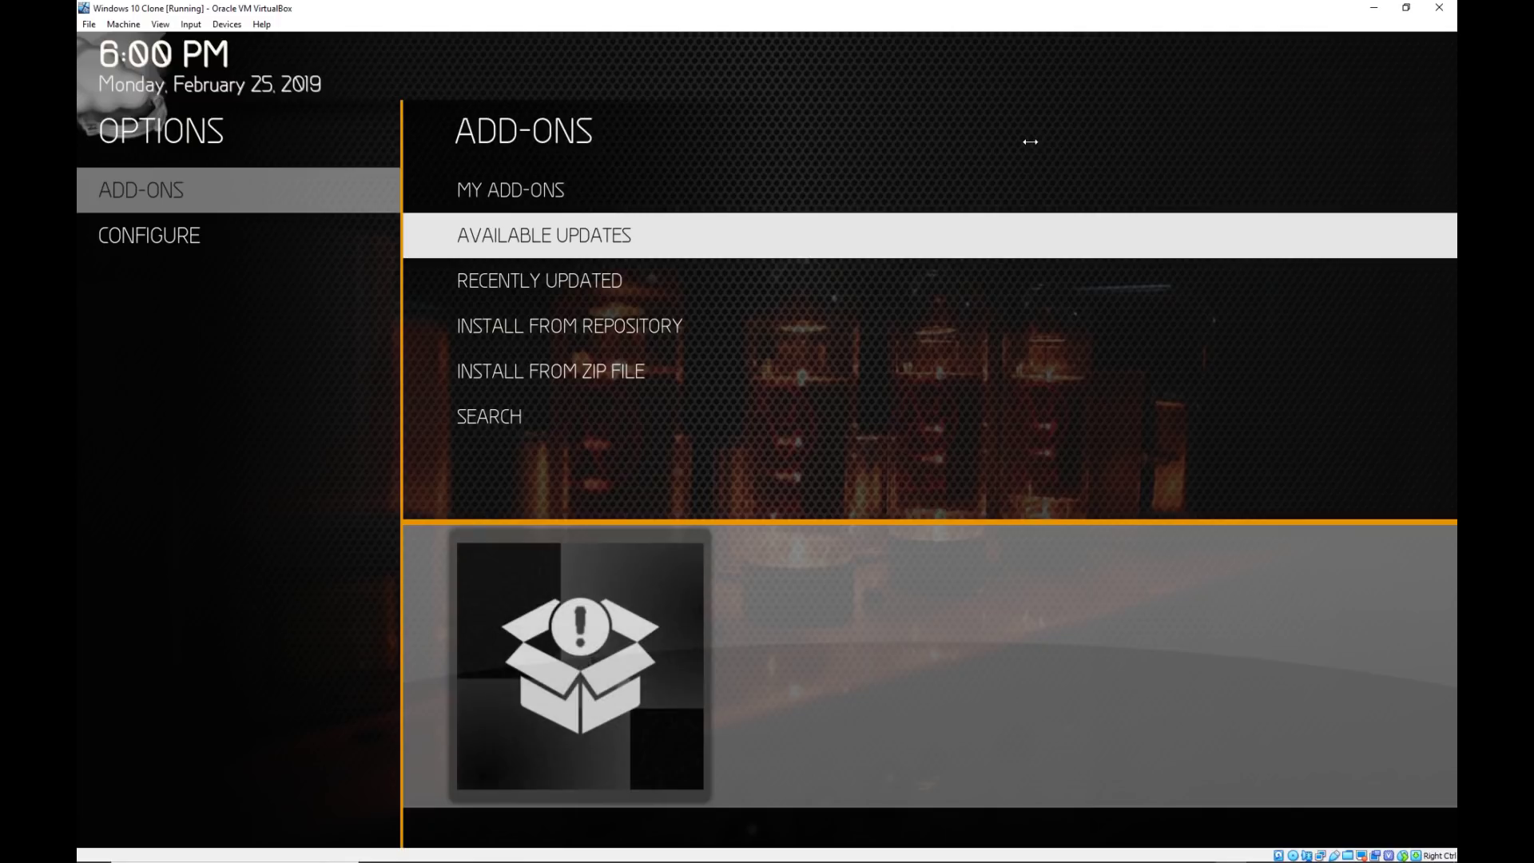
Open the available add-on updates and highlight the Aeon MQ 7 - Leia Mod entry.
{"action": "key", "text": "Return"}
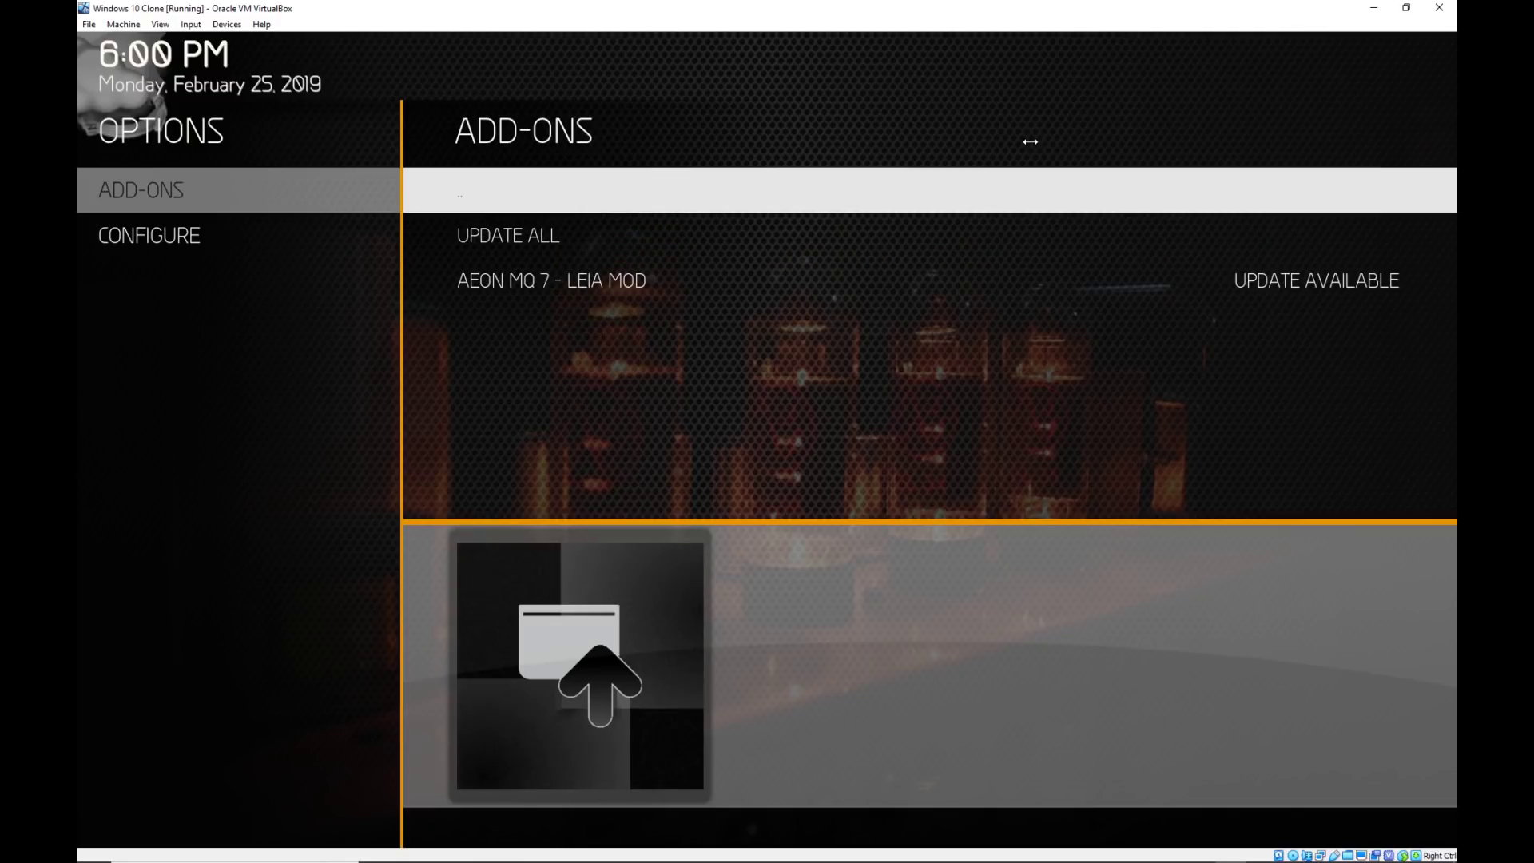
{"action": "key", "text": "Return"}
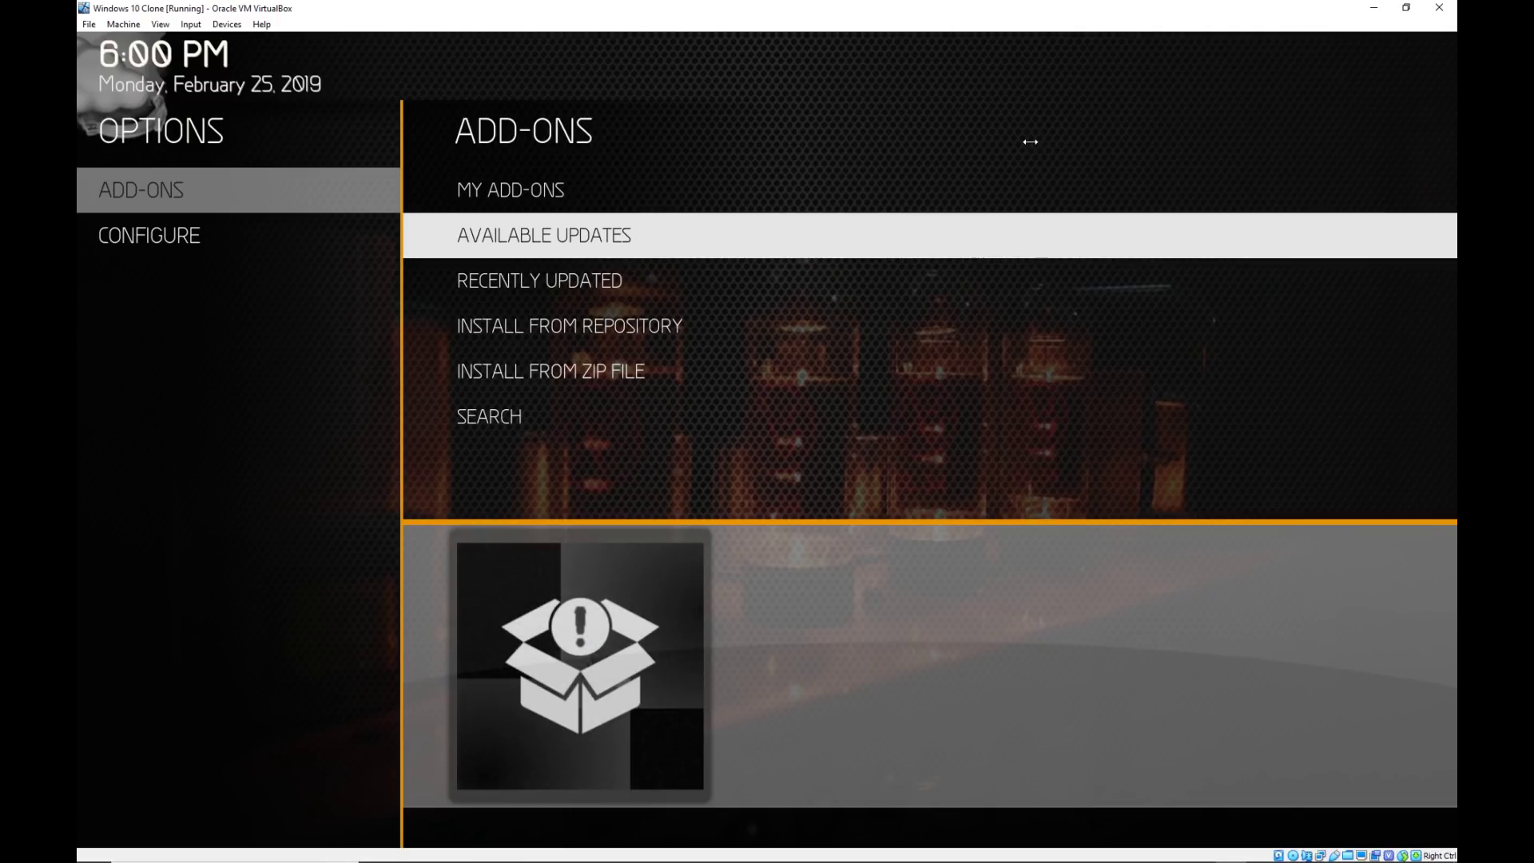
{"action": "key", "text": "Return"}
{"action": "key", "text": "Down"}
{"action": "key", "text": "Down"}
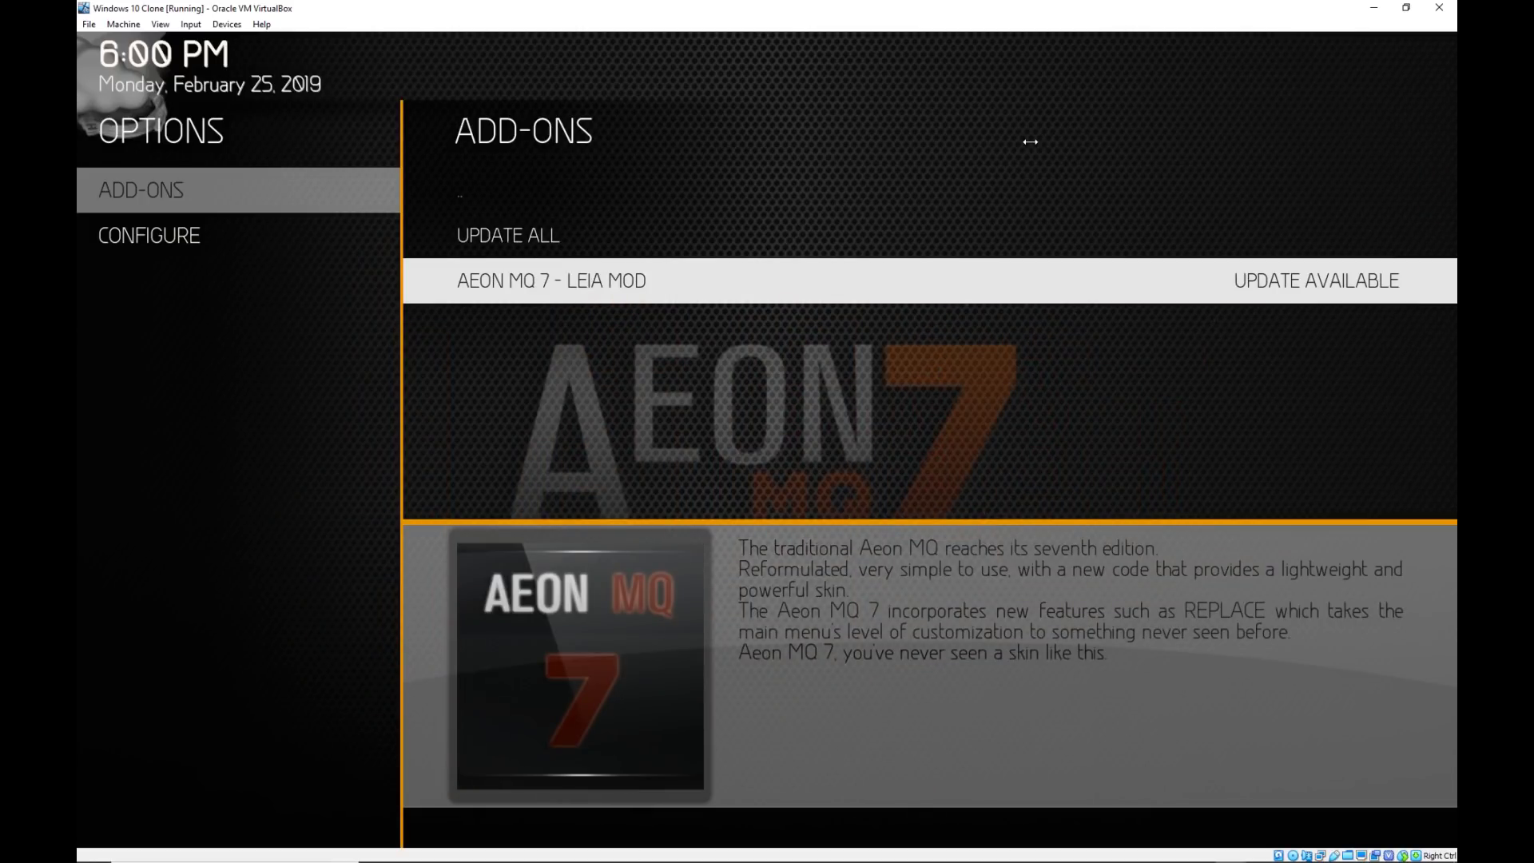
Switch to File Explorer, locate skin.aeonmq7.leia.mod-1.0.1.6.zip in the packages folder, and return to Kodi.
{"action": "key", "text": "alt+Tab"}
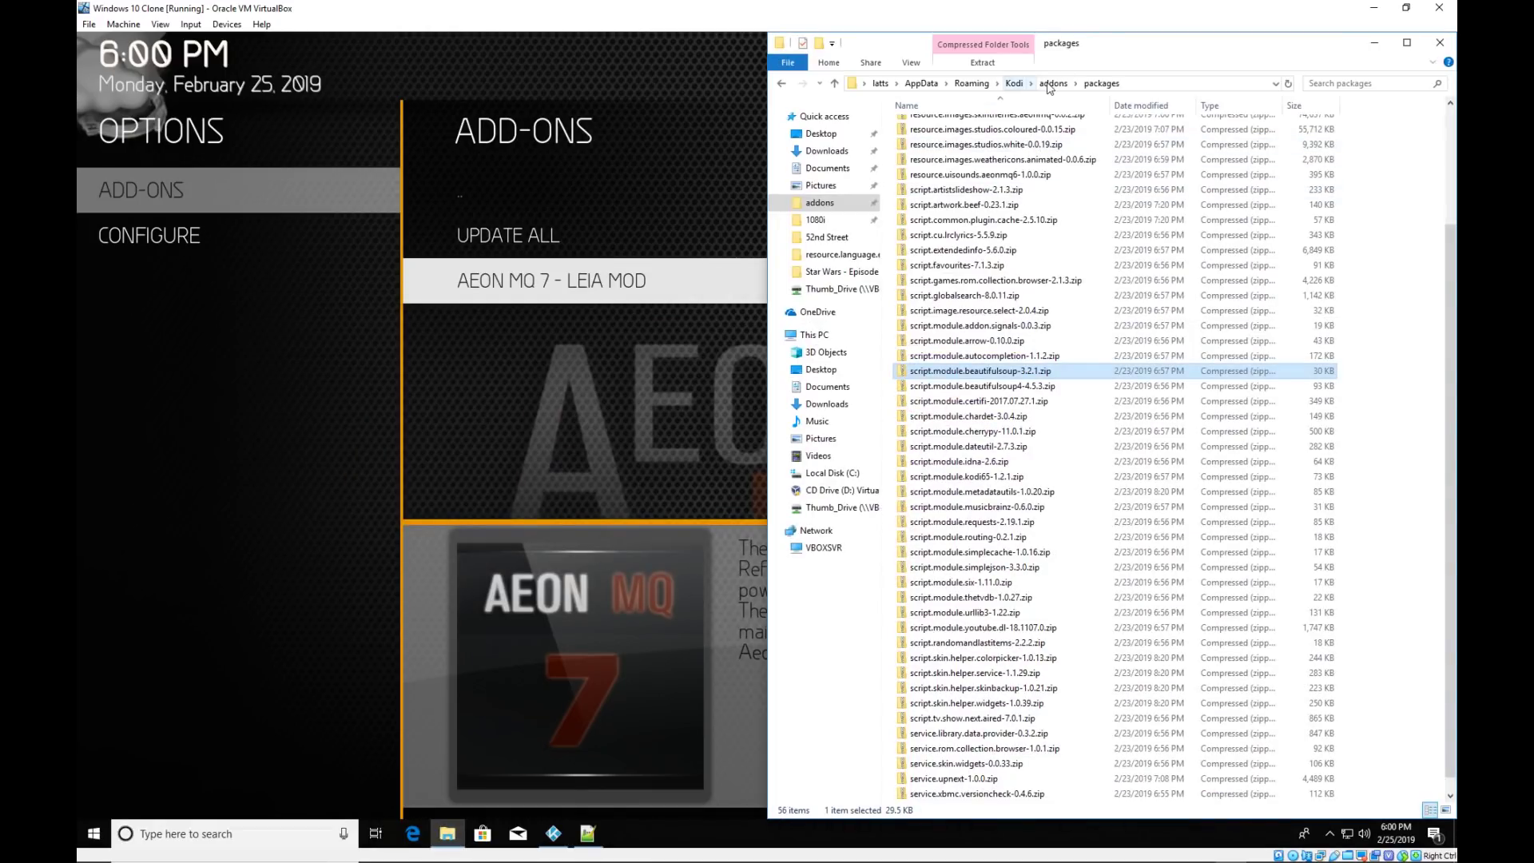
{"action": "scroll", "coordinate": [1005, 626], "scroll_direction": "down", "scroll_amount": 1}
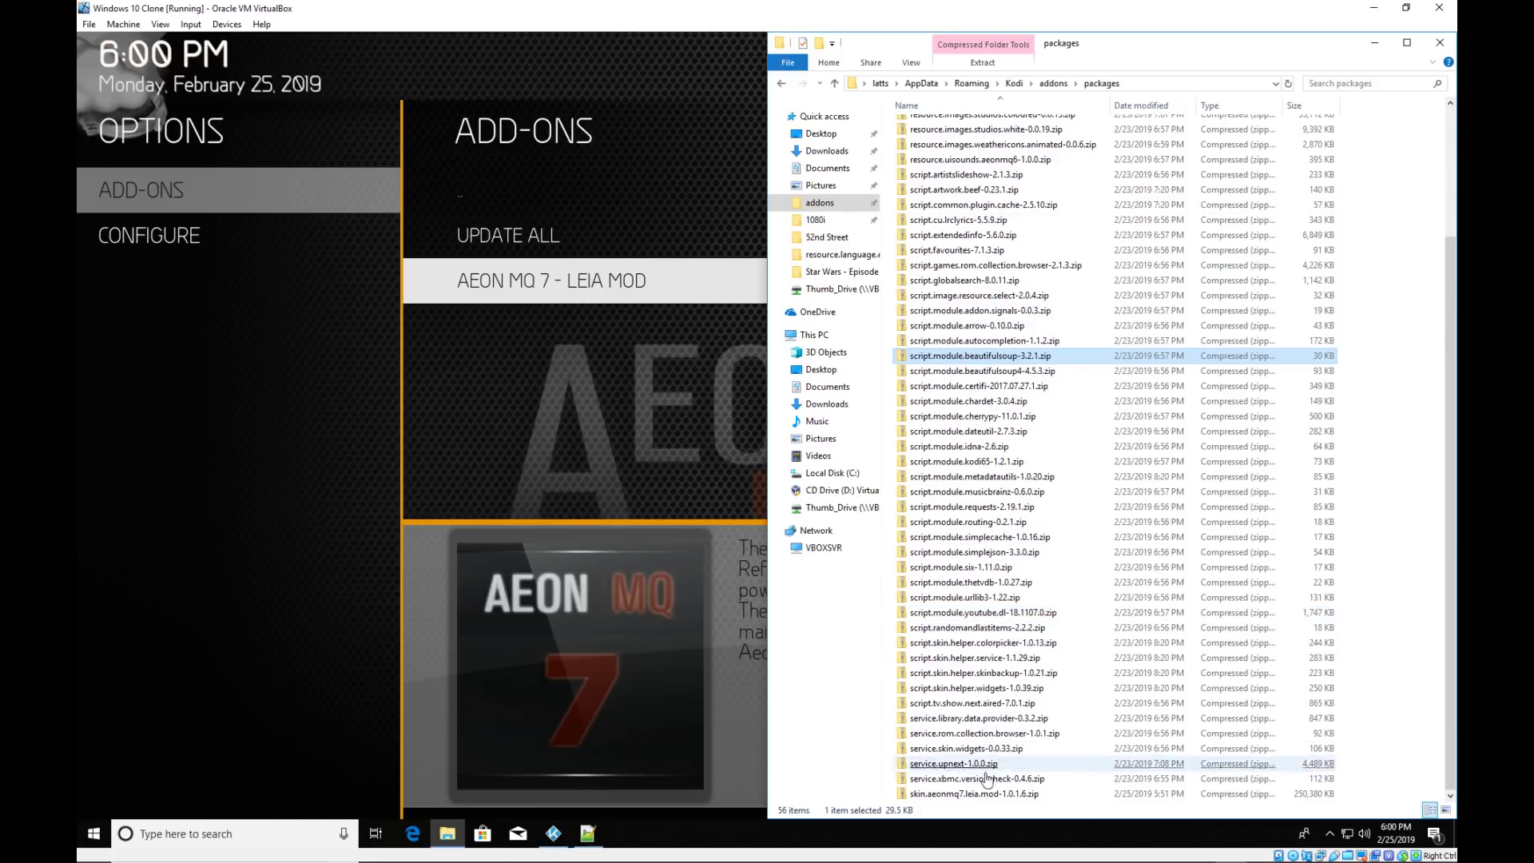
{"action": "left_click", "coordinate": [1001, 795]}
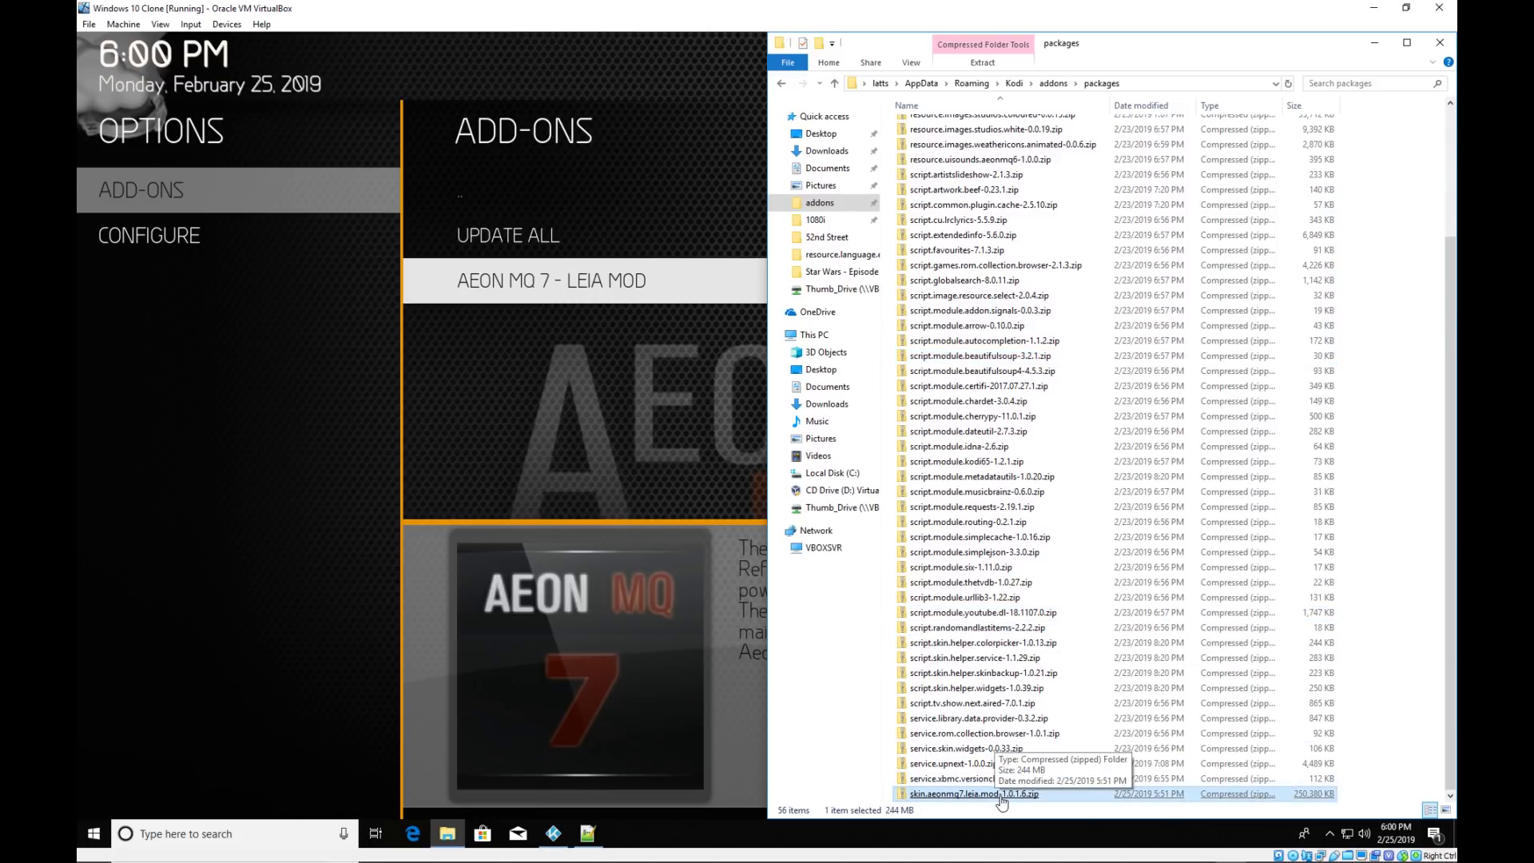
{"action": "key", "text": "alt+Tab"}
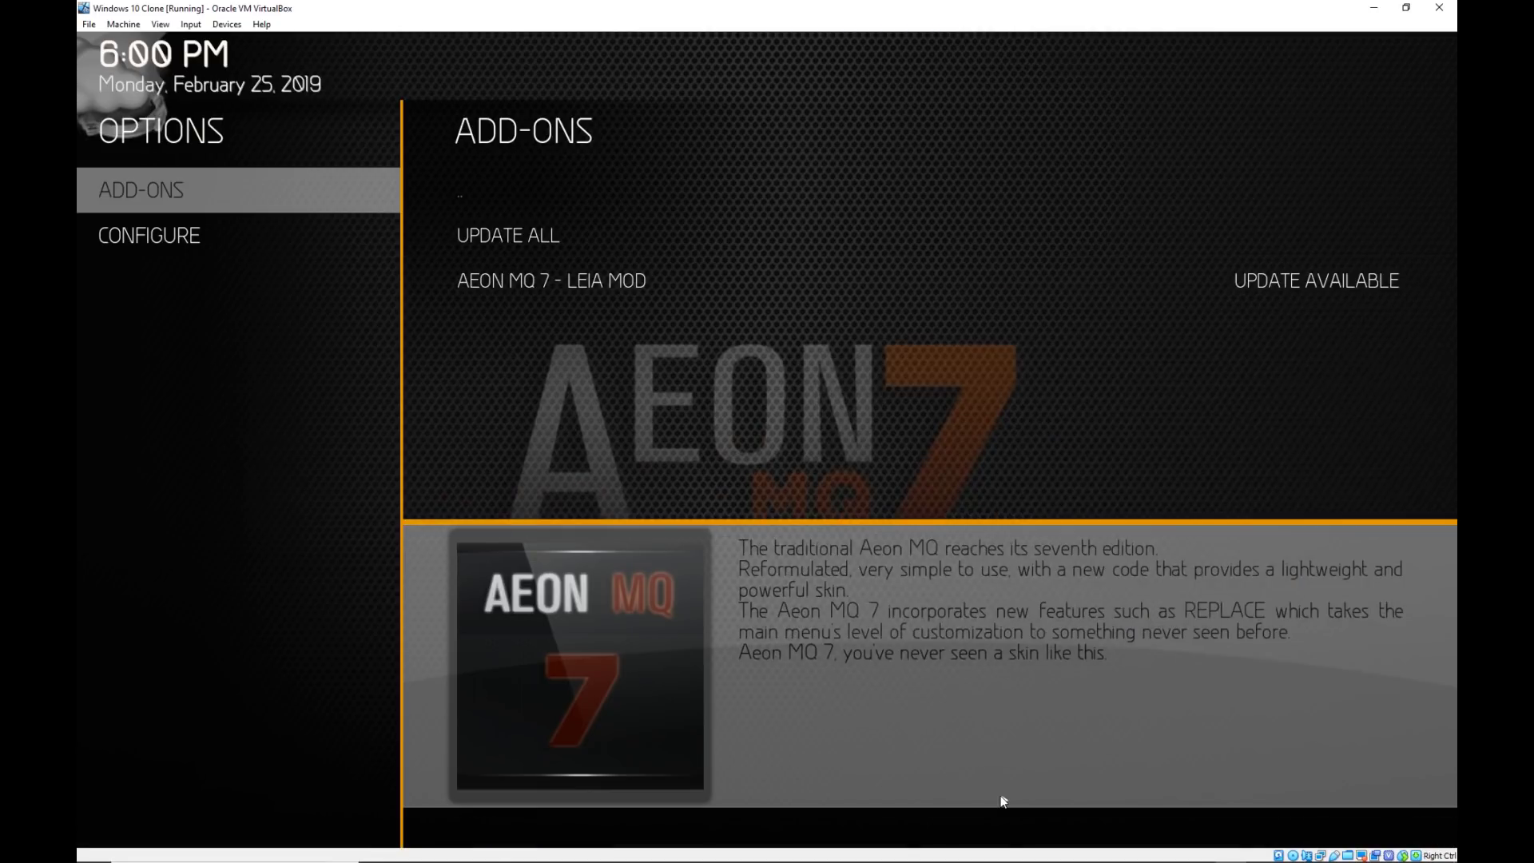
Update the Aeon MQ 7 - Leia Mod skin to version 1.0.1.6 from the Latts' KODI Repo.
{"action": "key", "text": "Right"}
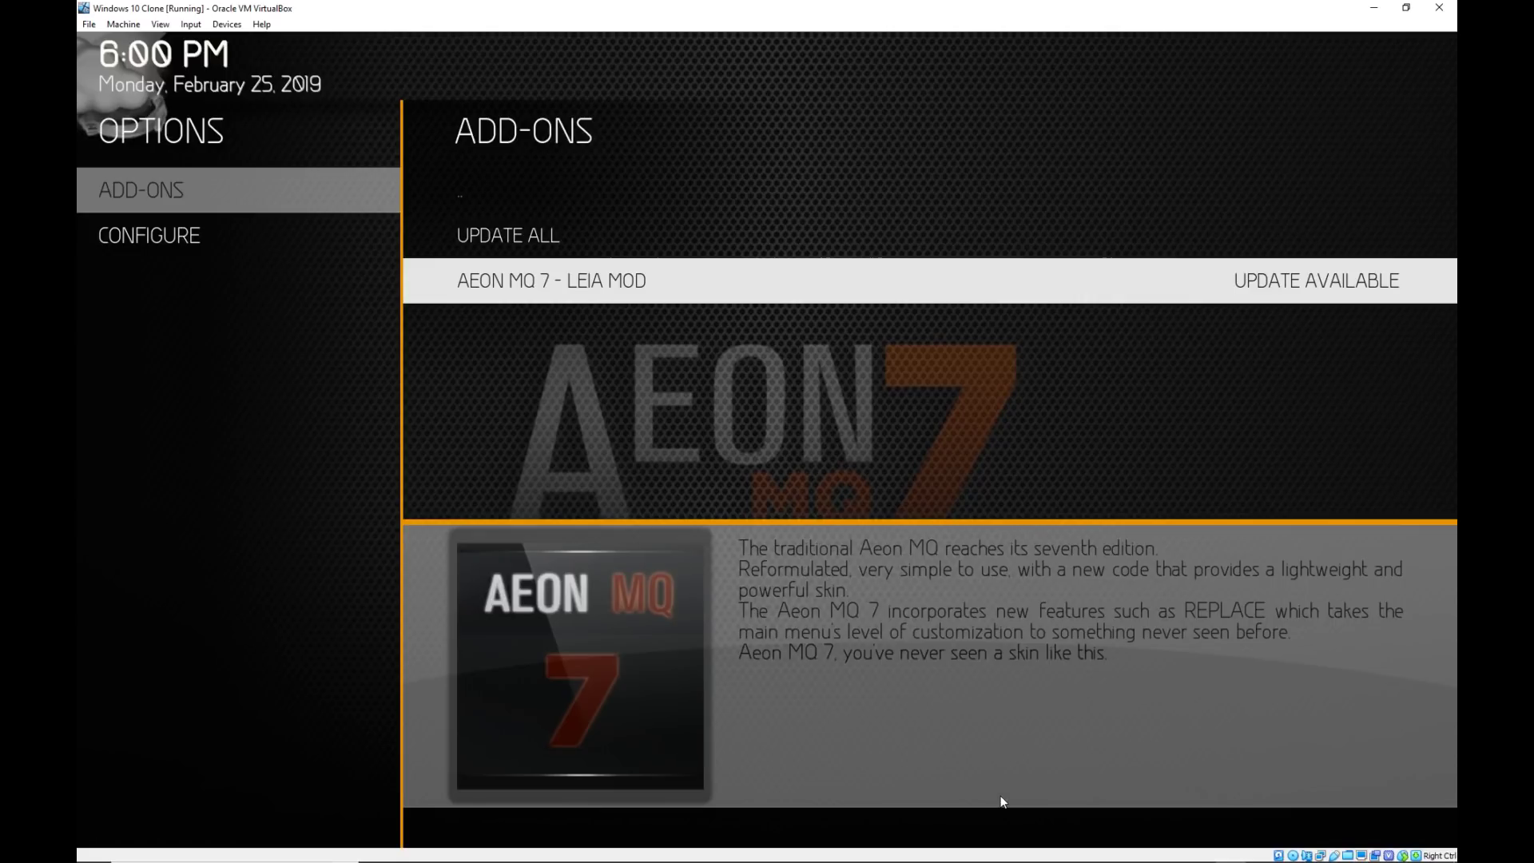
{"action": "key", "text": "Return"}
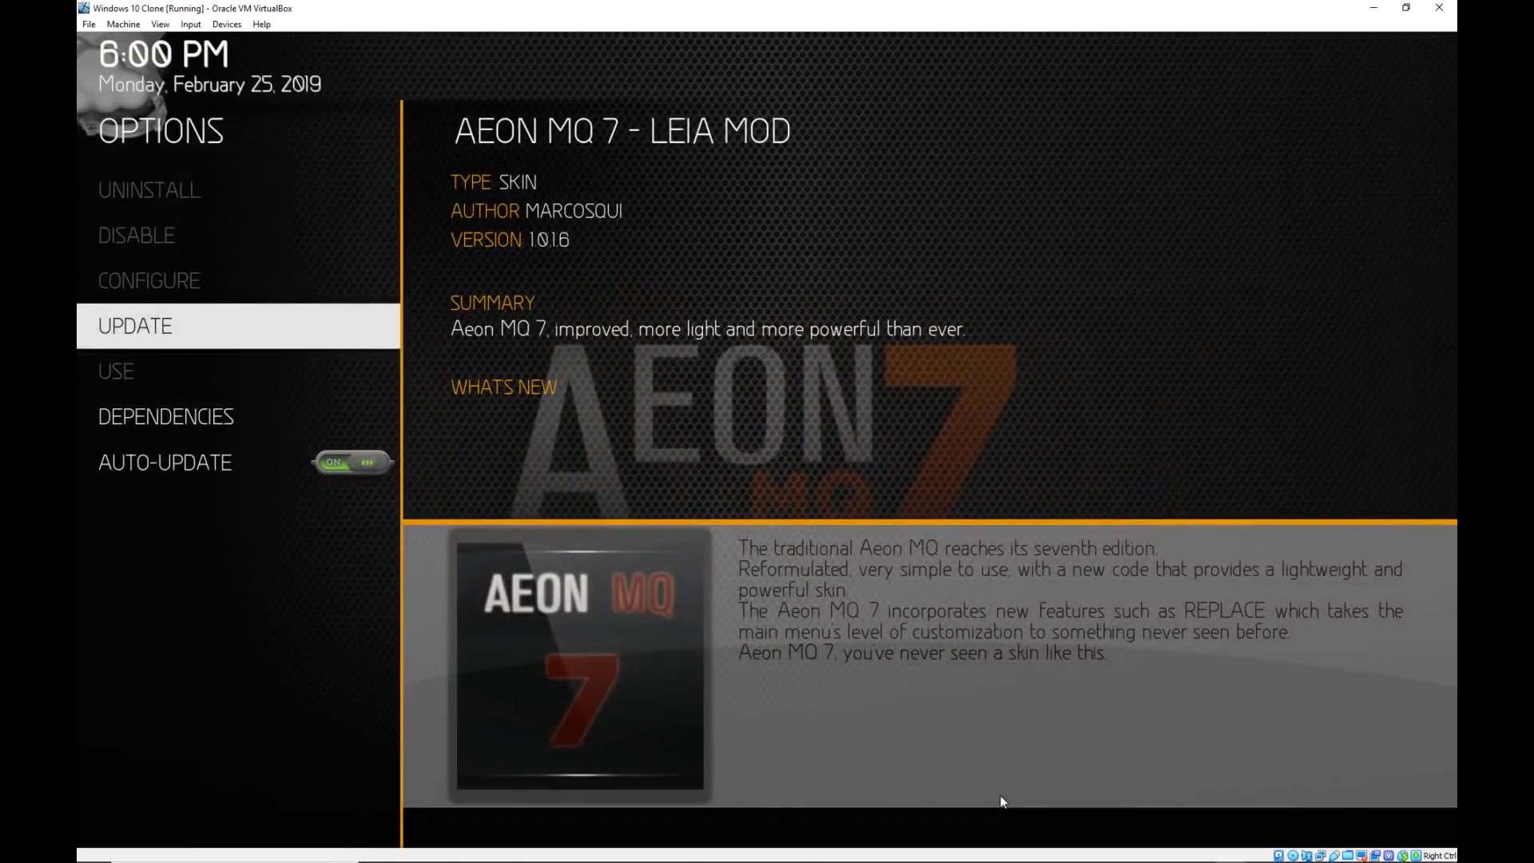
{"action": "key", "text": "Return"}
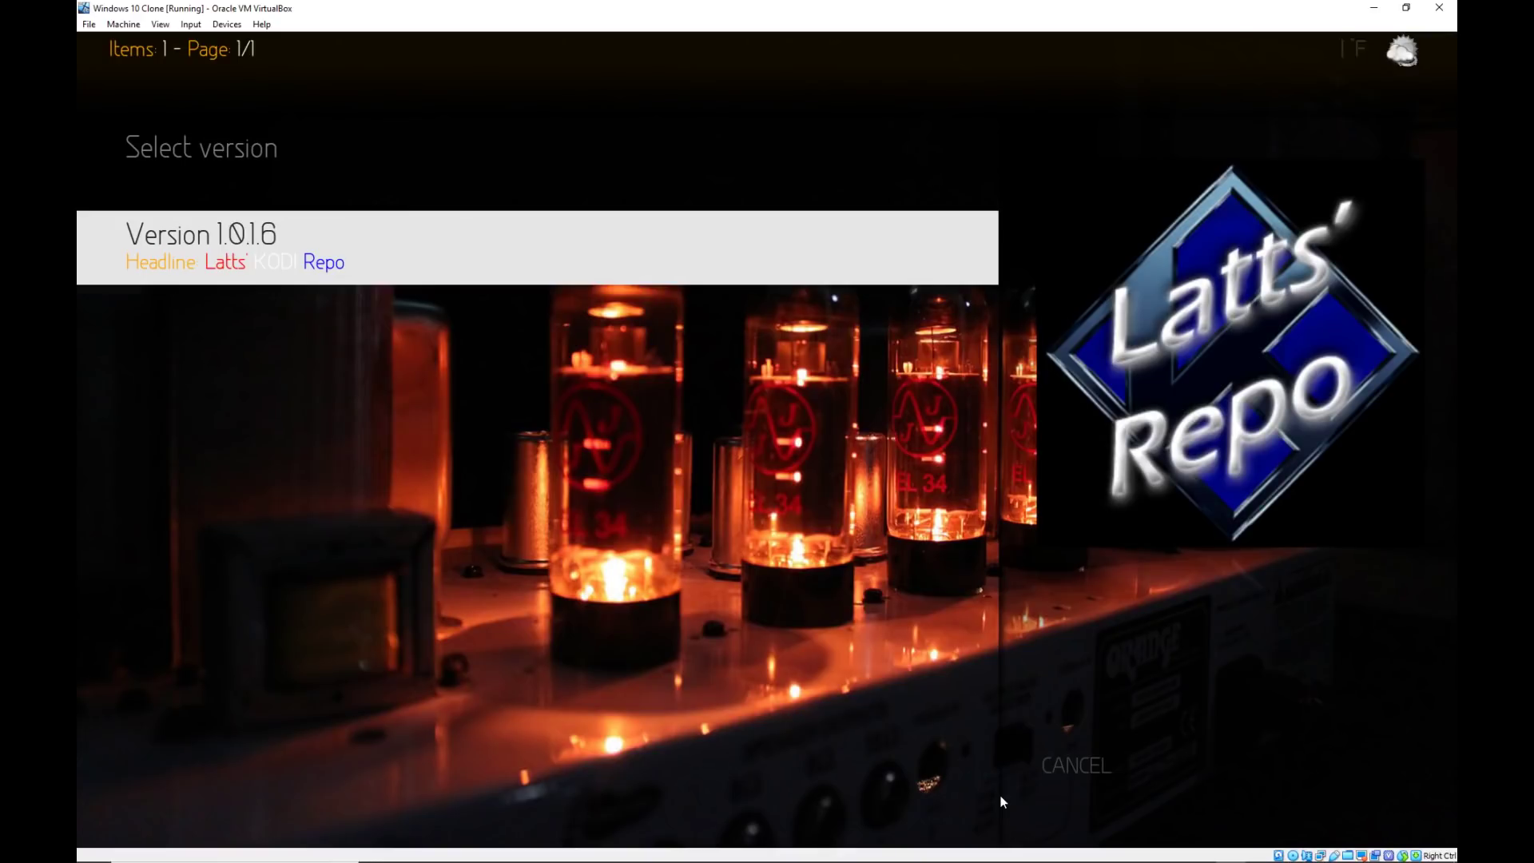
{"action": "key", "text": "Return"}
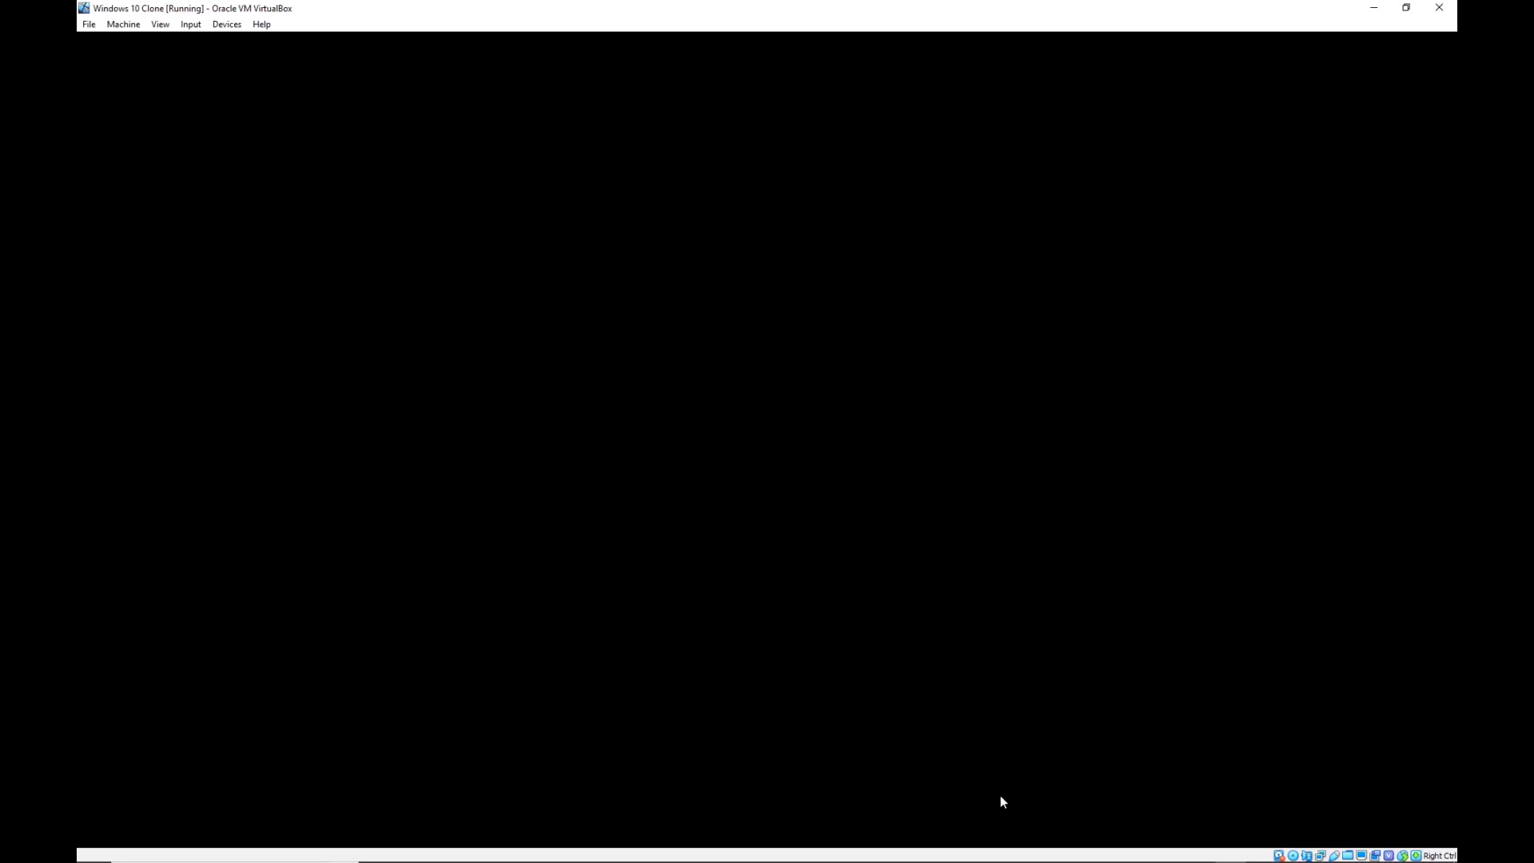
Switch to File Explorer and open the resources folder of resource.images.skinthemes.aeonmq inside Kodi's addons folder.
{"action": "key", "text": "alt+Tab"}
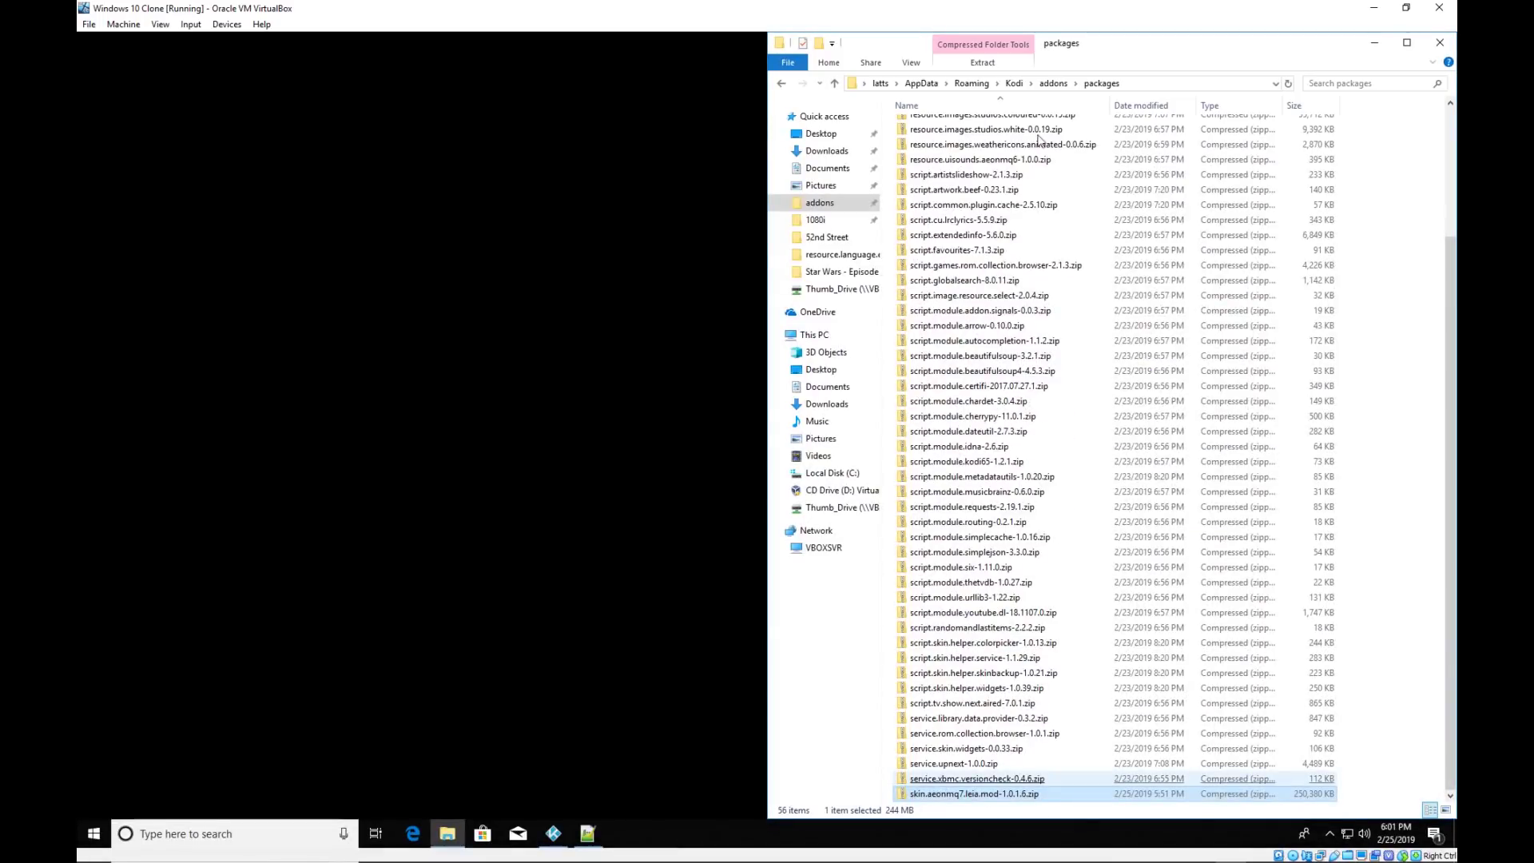
{"action": "left_click", "coordinate": [1061, 84]}
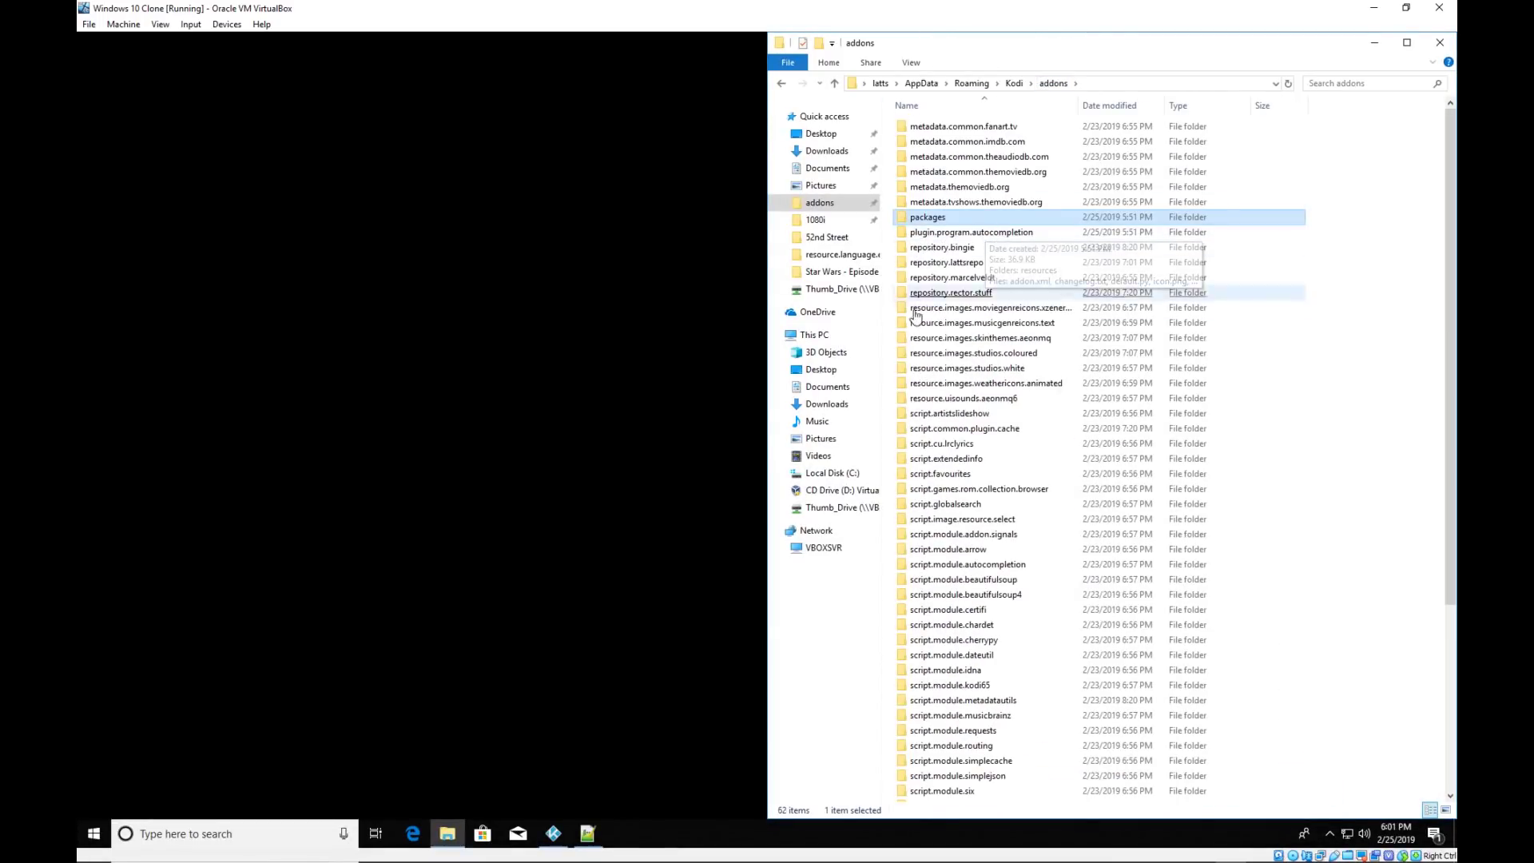
{"action": "double_click", "coordinate": [1003, 339]}
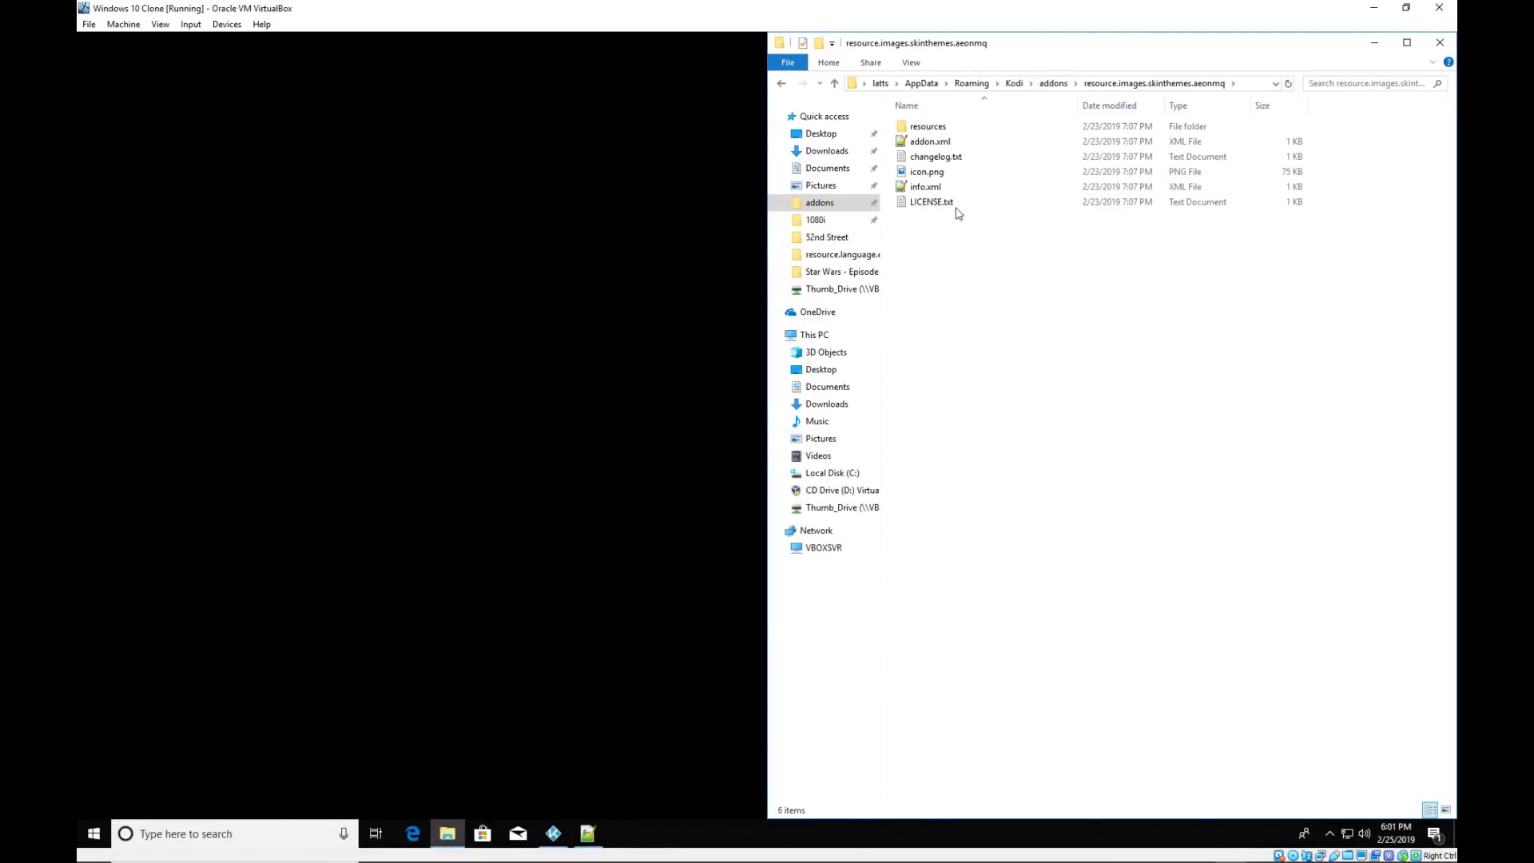
{"action": "double_click", "coordinate": [940, 129]}
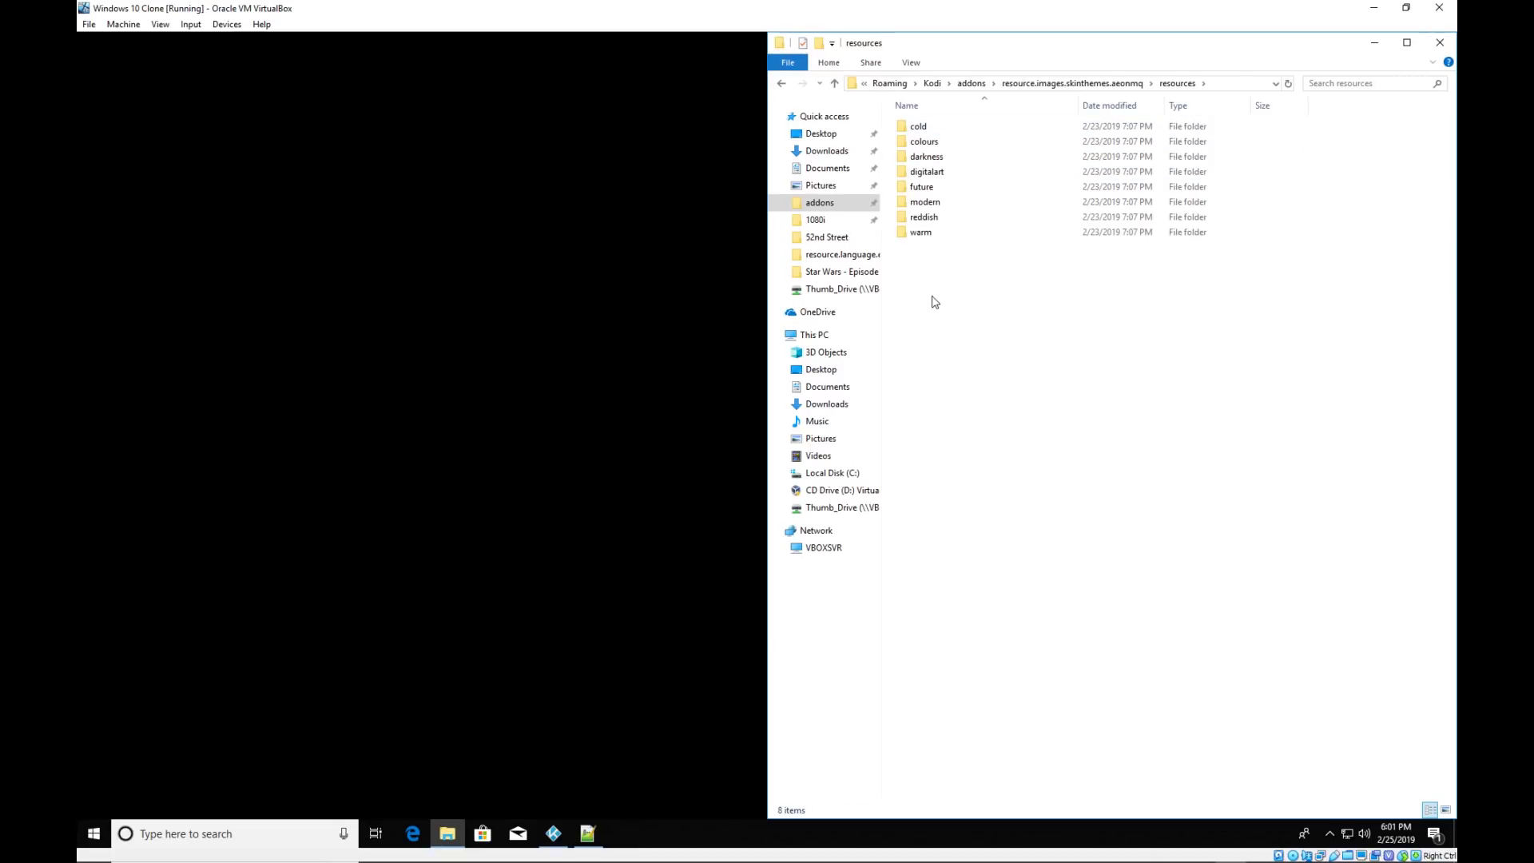
Open the Thumb_Drive (Z:) drive in a new window and dock it beside the resources folder window.
{"action": "right_click", "coordinate": [851, 507]}
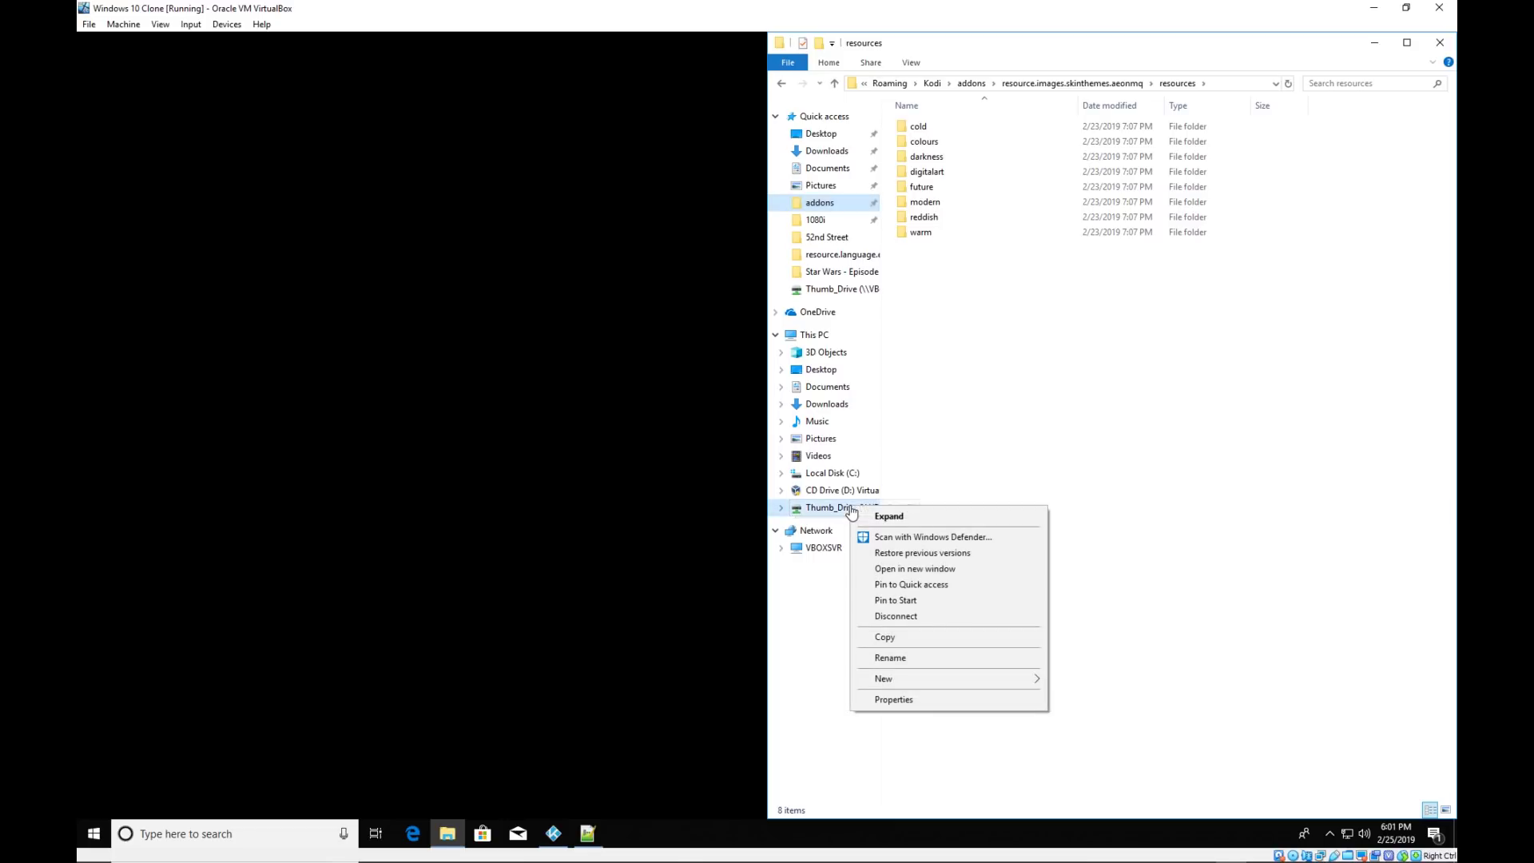
{"action": "left_click", "coordinate": [914, 569]}
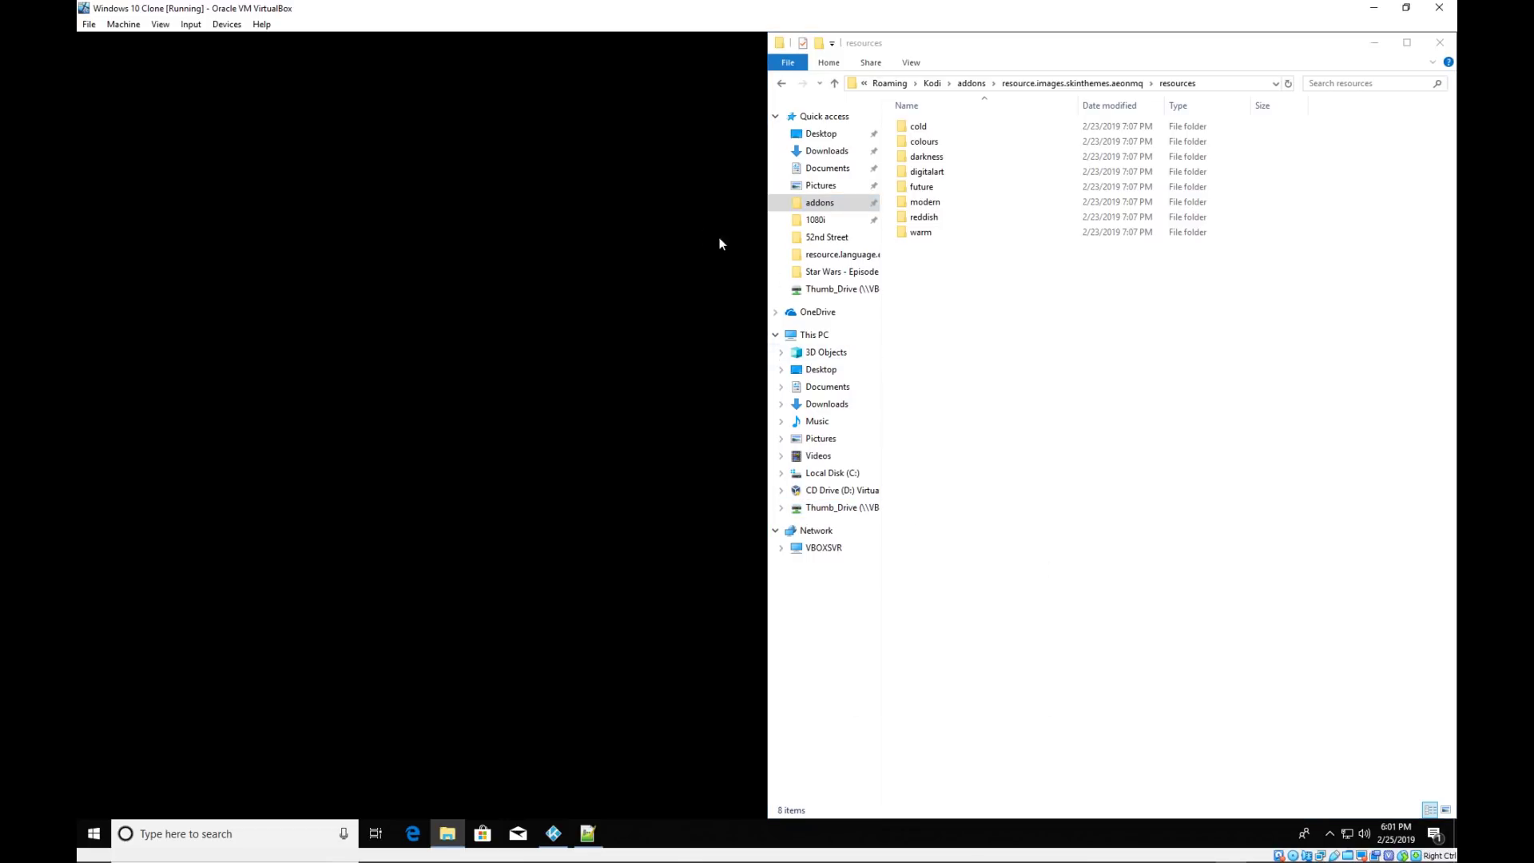
{"action": "left_click_drag", "start_coordinate": [934, 356], "coordinate": [80, 303]}
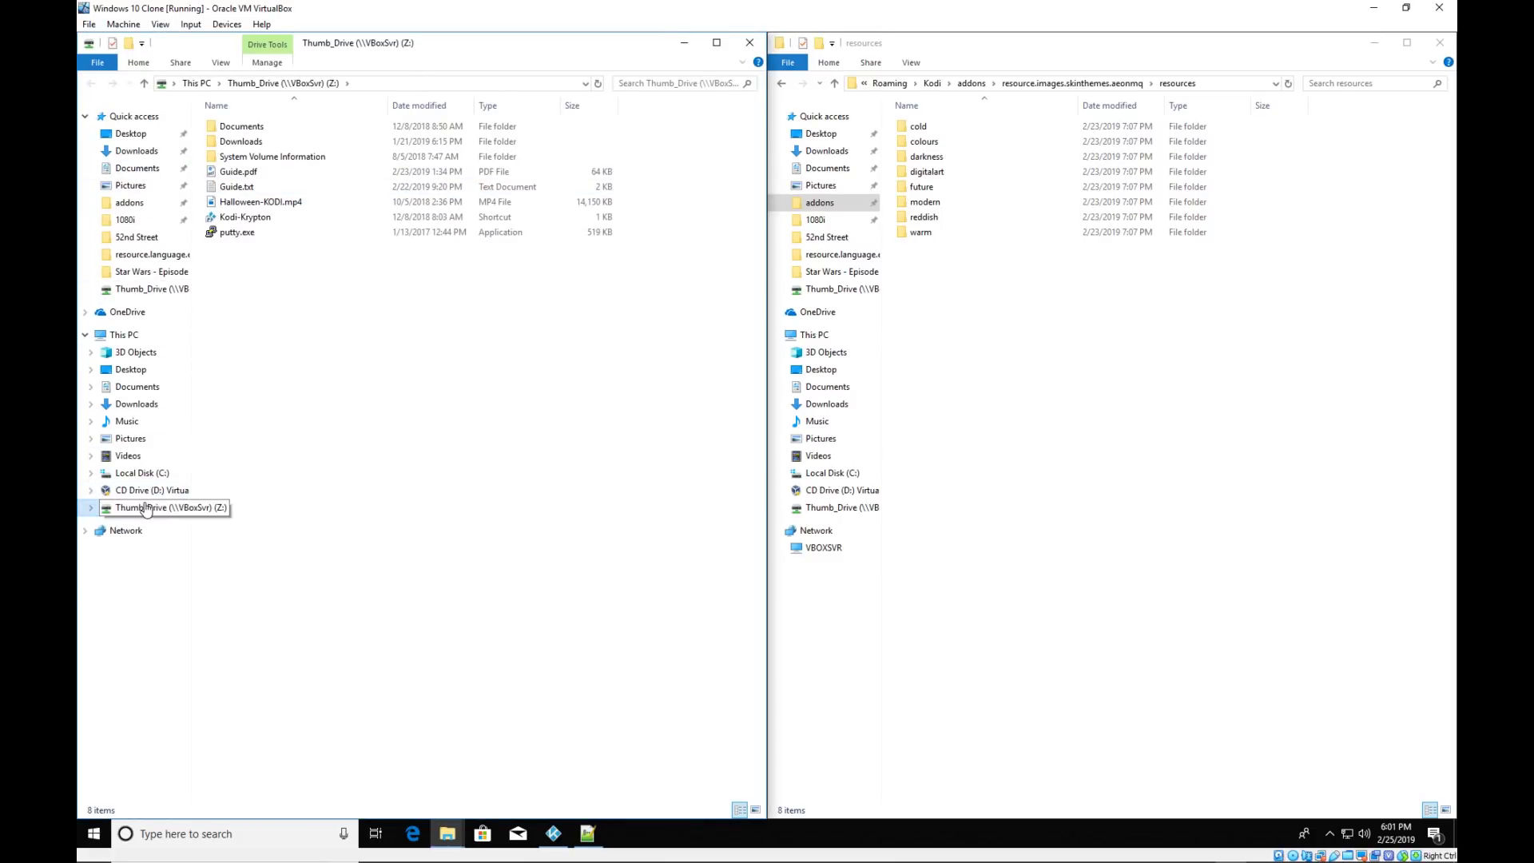
Open the Documents folder on Thumb_Drive (Z:) with the files sorted by name, and close the PuTTY Configuration window.
{"action": "left_click", "coordinate": [238, 106]}
{"action": "double_click", "coordinate": [239, 128]}
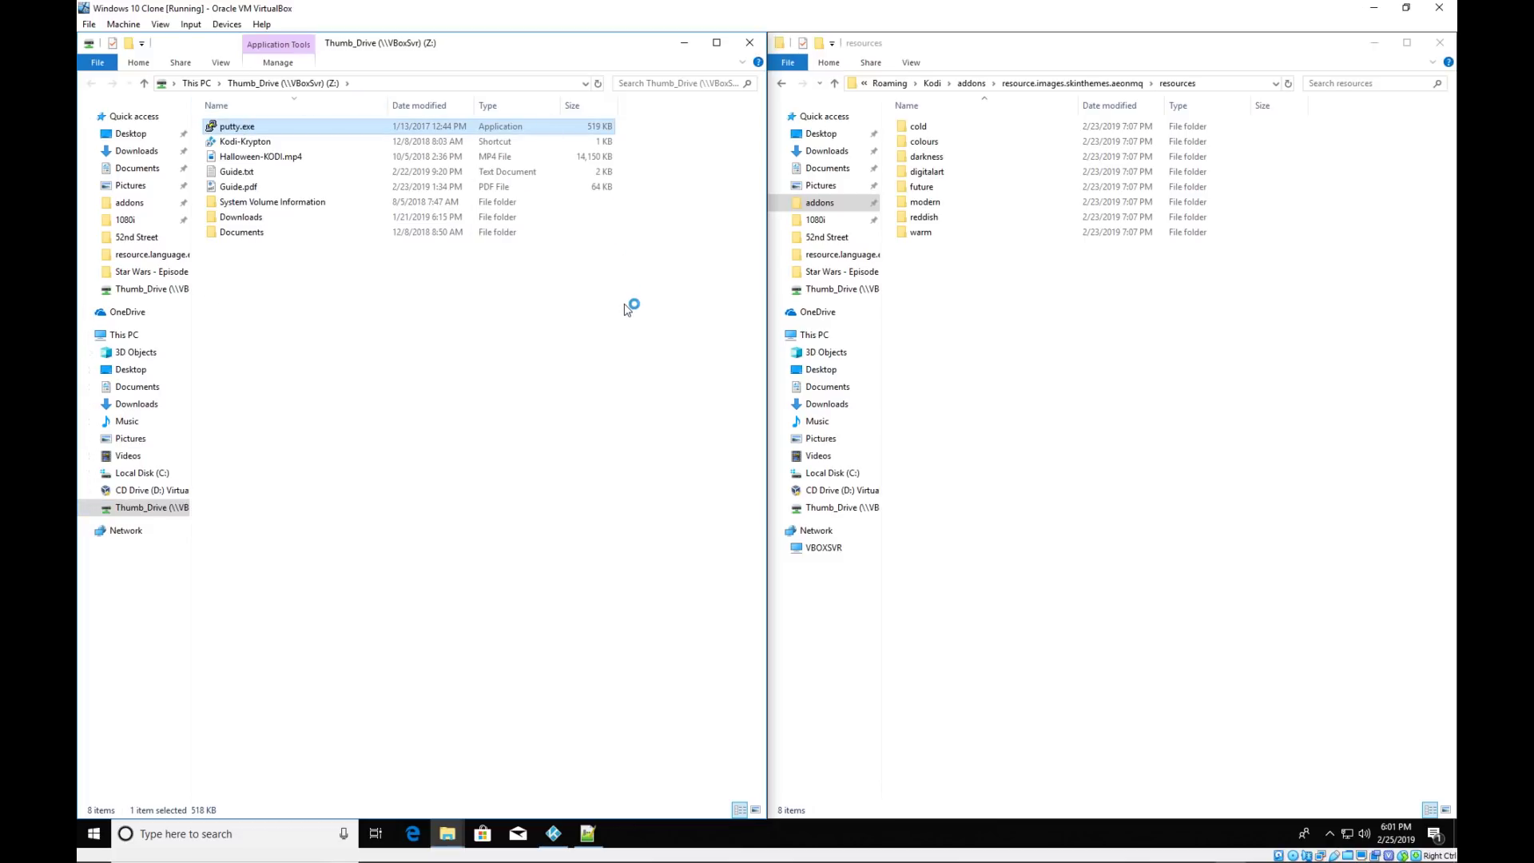
{"action": "left_click", "coordinate": [247, 107]}
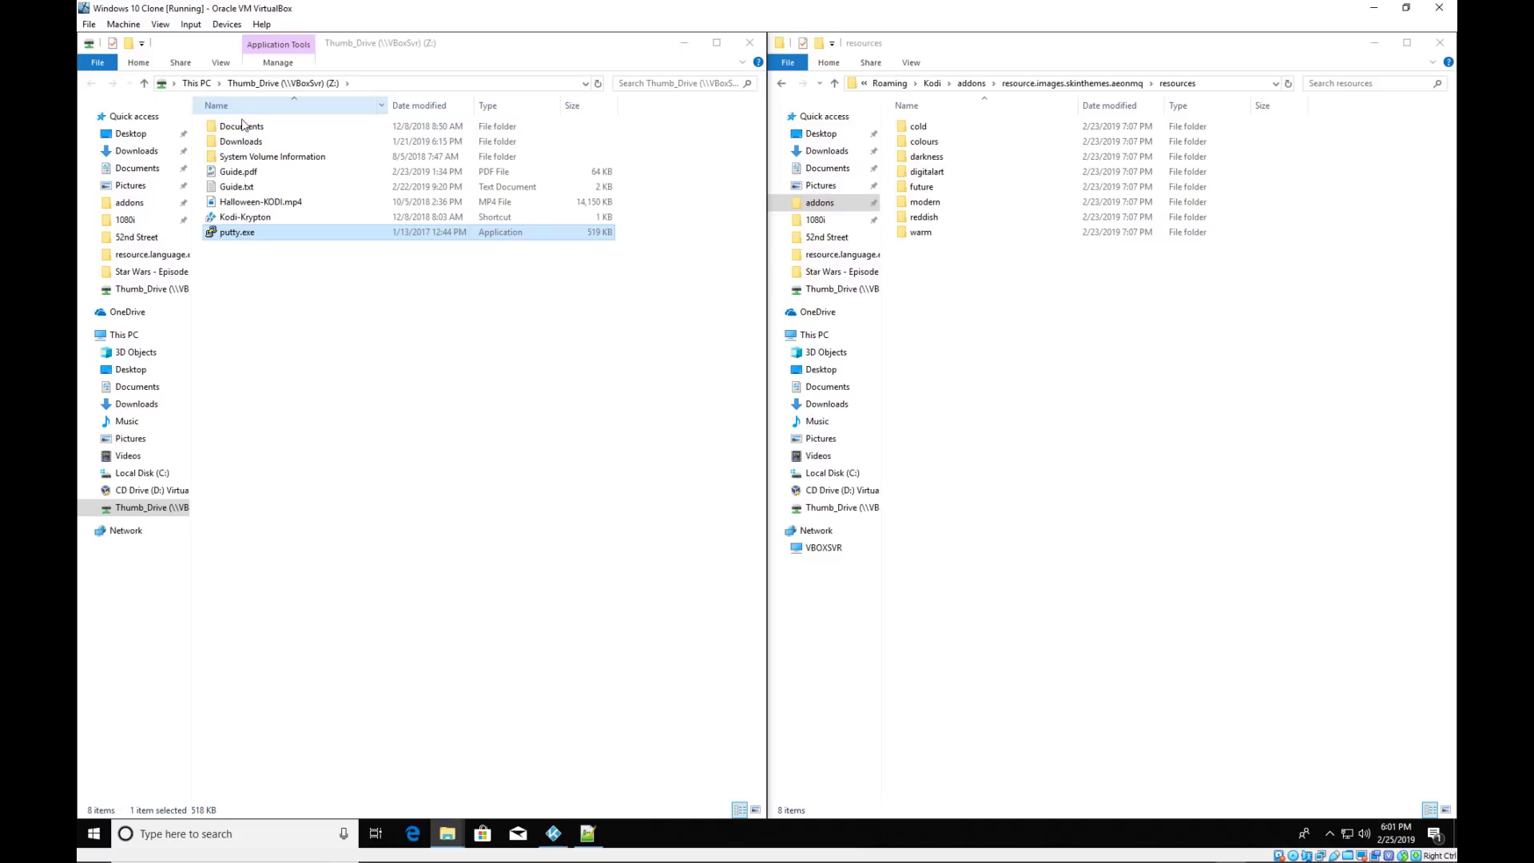
{"action": "double_click", "coordinate": [244, 126]}
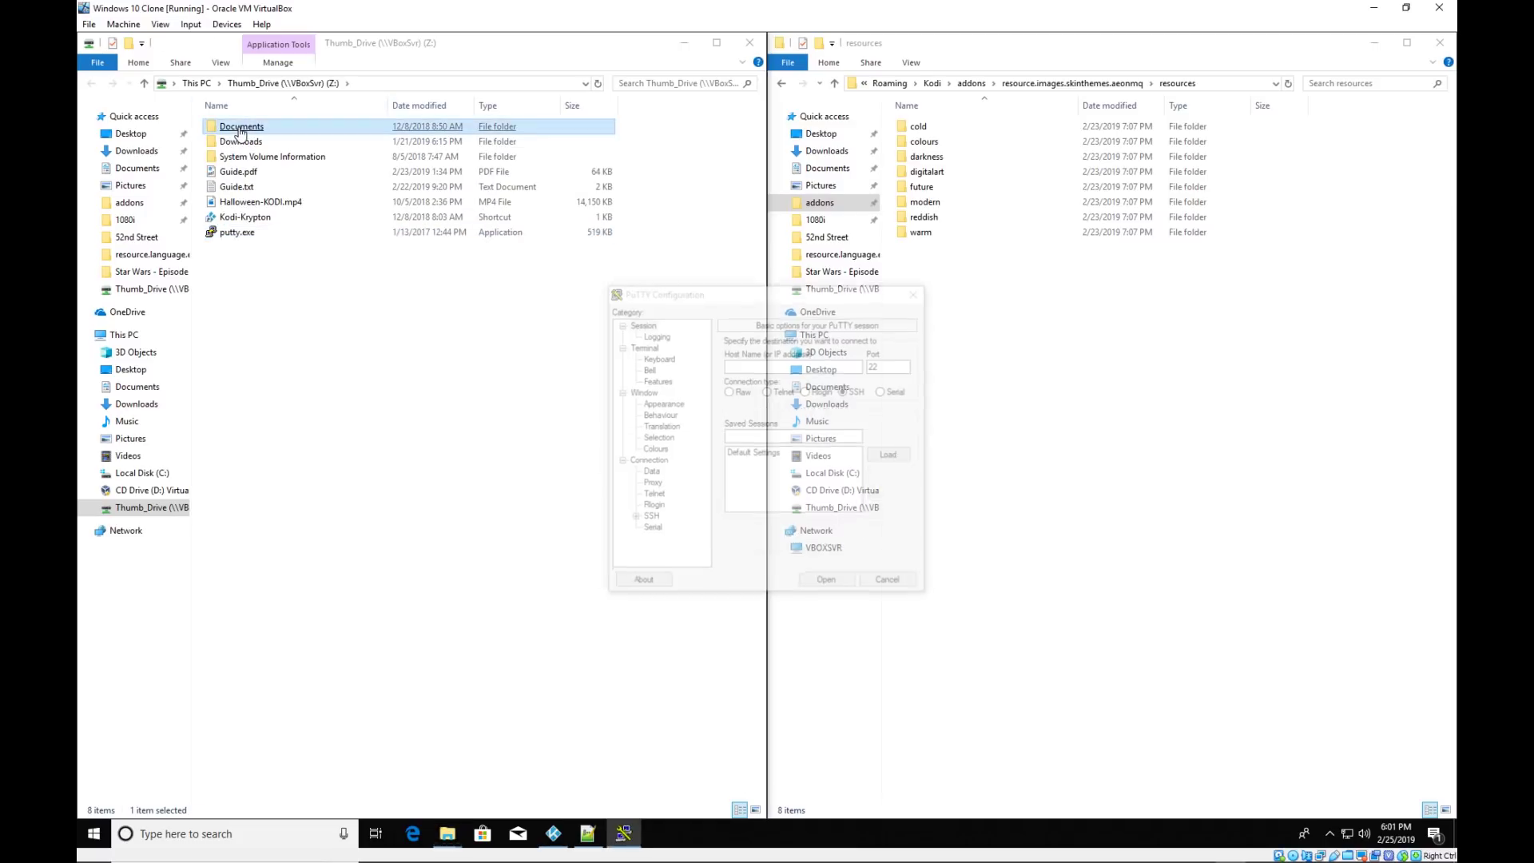
{"action": "left_click", "coordinate": [918, 293]}
Open the resources folder inside KODI\Addons\Aeon MQ Themes\resource.images.skinthemes.aeonmq on the thumb drive.
{"action": "left_click", "coordinate": [217, 446]}
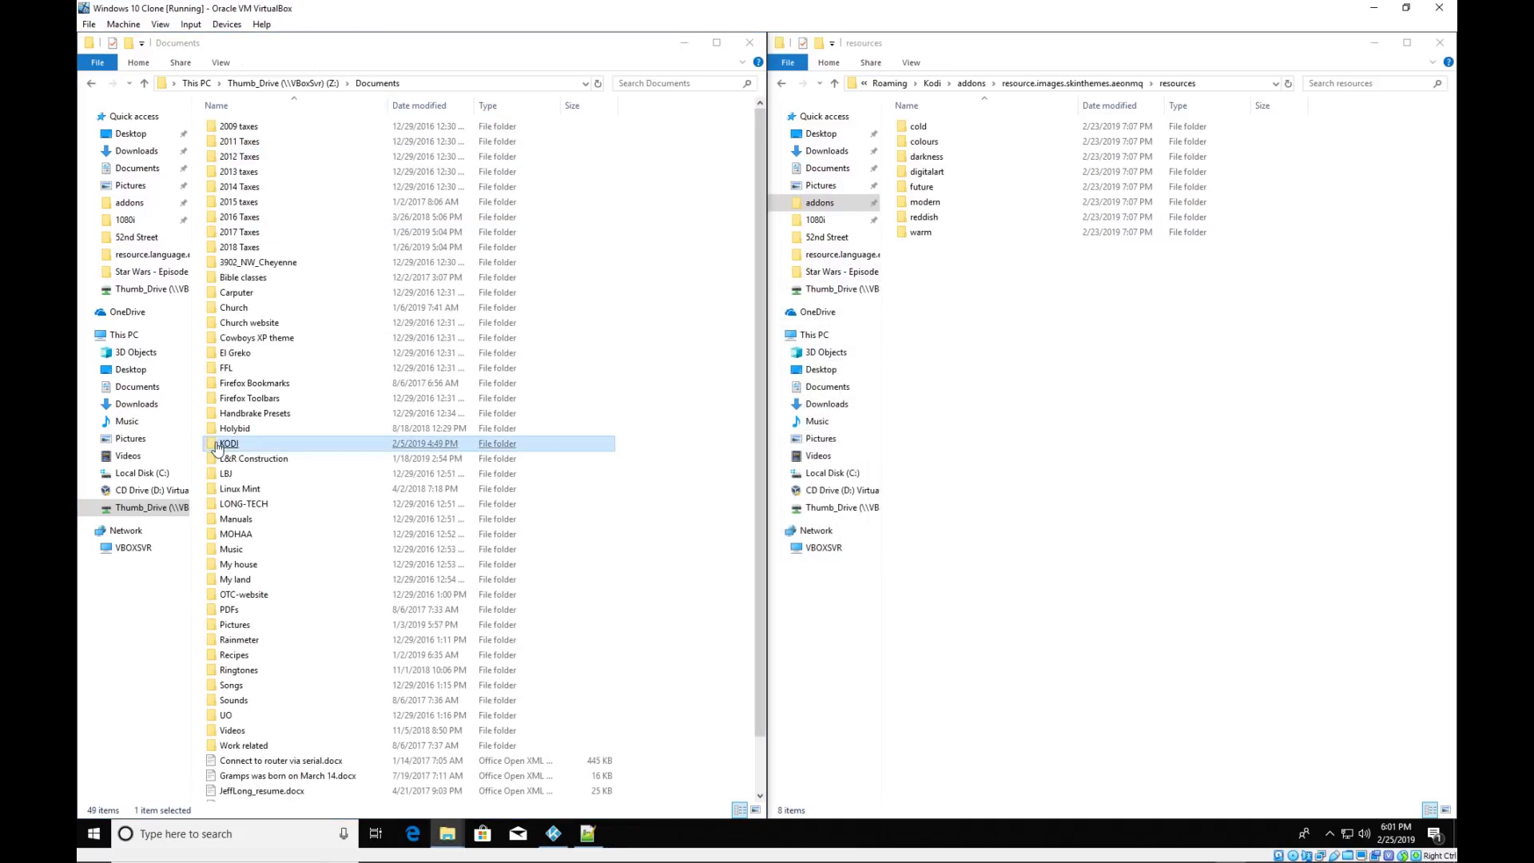
{"action": "double_click", "coordinate": [218, 445]}
{"action": "double_click", "coordinate": [232, 128]}
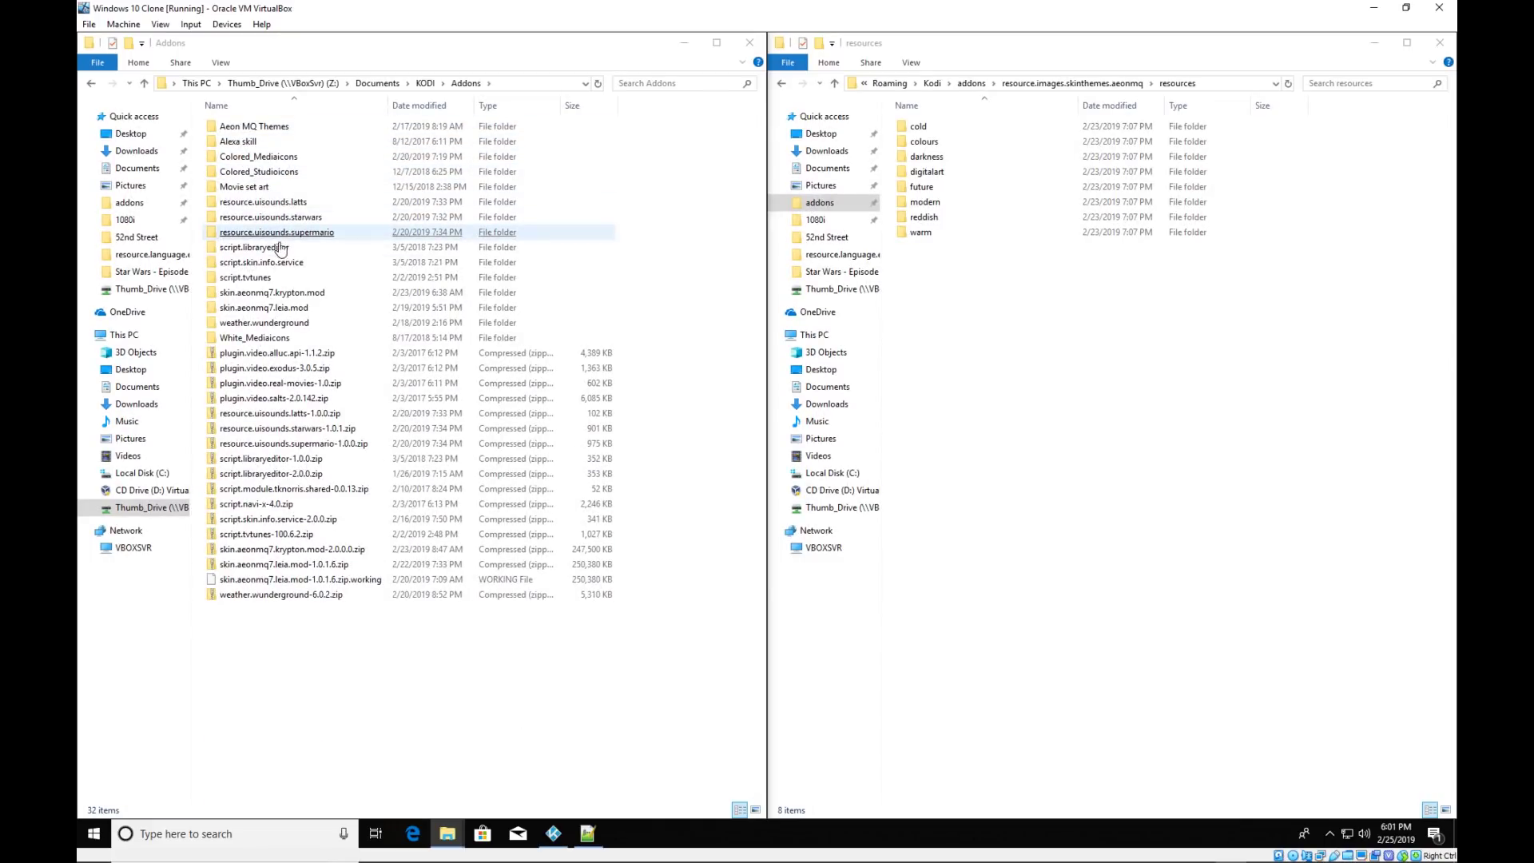
{"action": "left_click", "coordinate": [270, 310]}
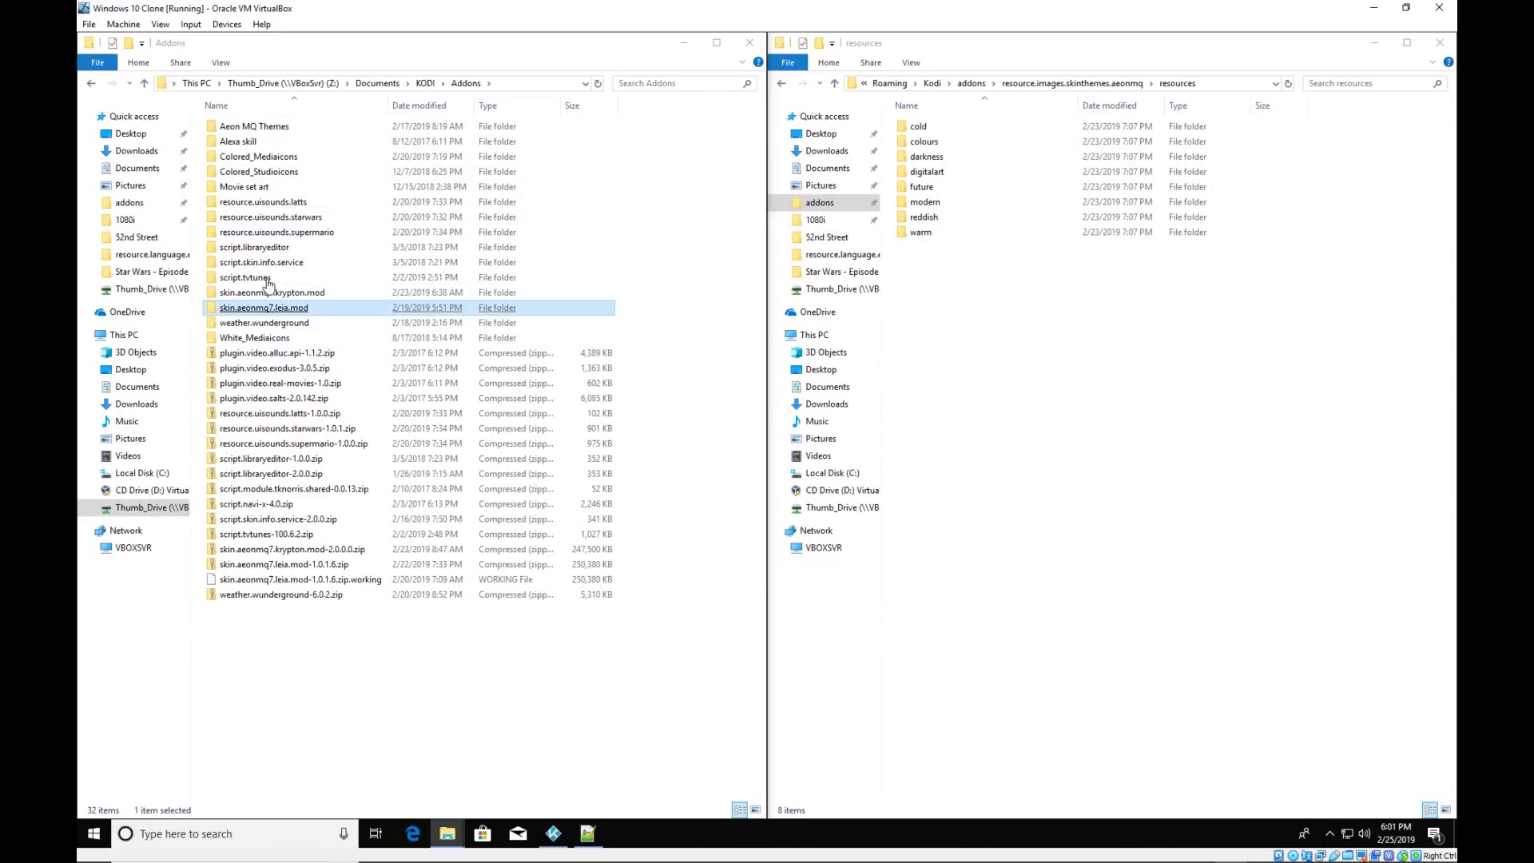
{"action": "double_click", "coordinate": [244, 127]}
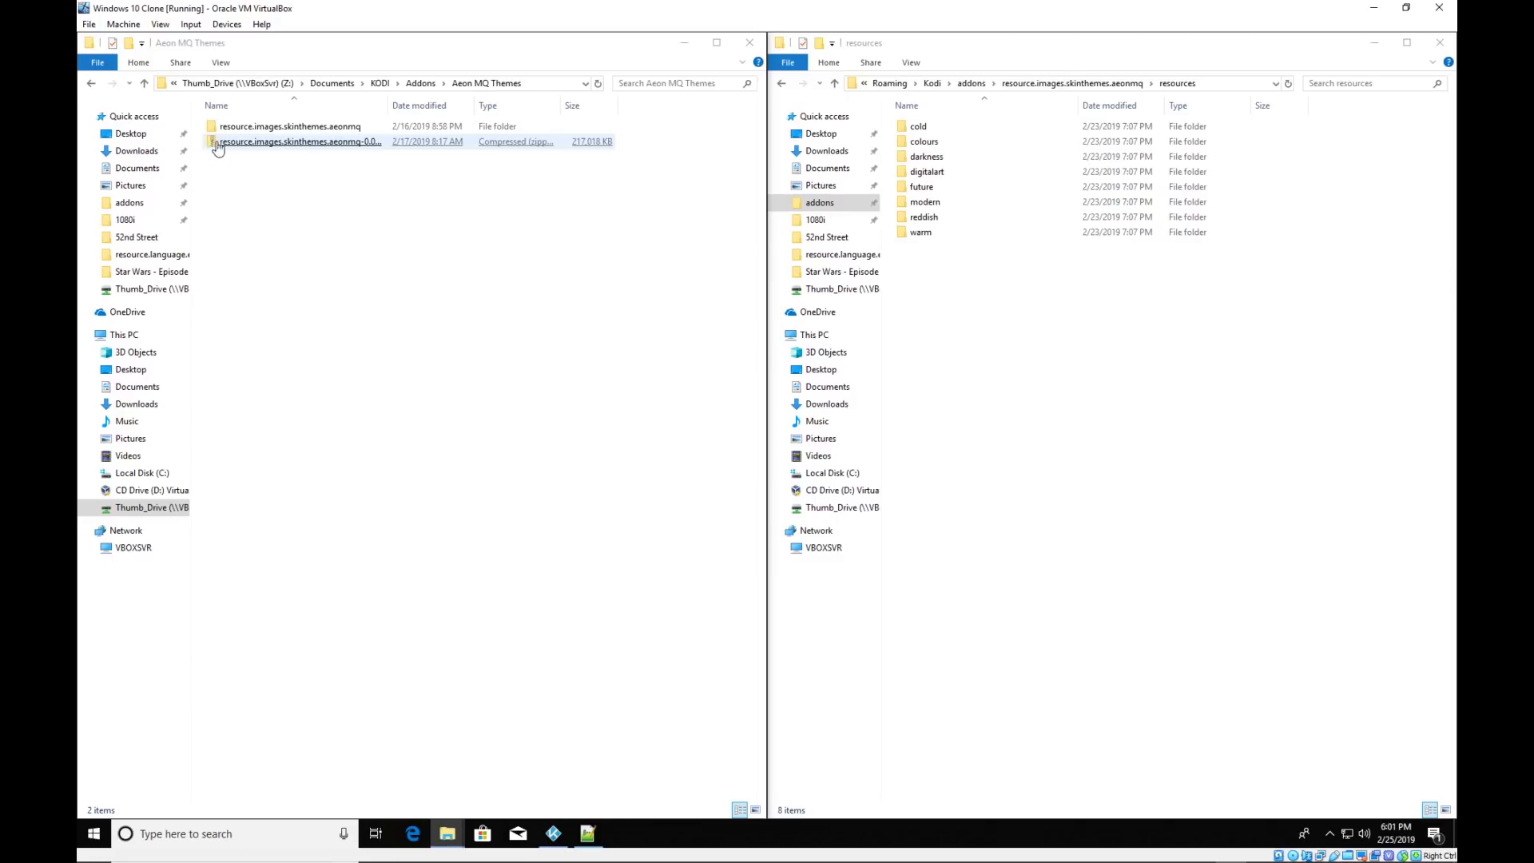
{"action": "double_click", "coordinate": [271, 127]}
{"action": "left_click", "coordinate": [244, 127]}
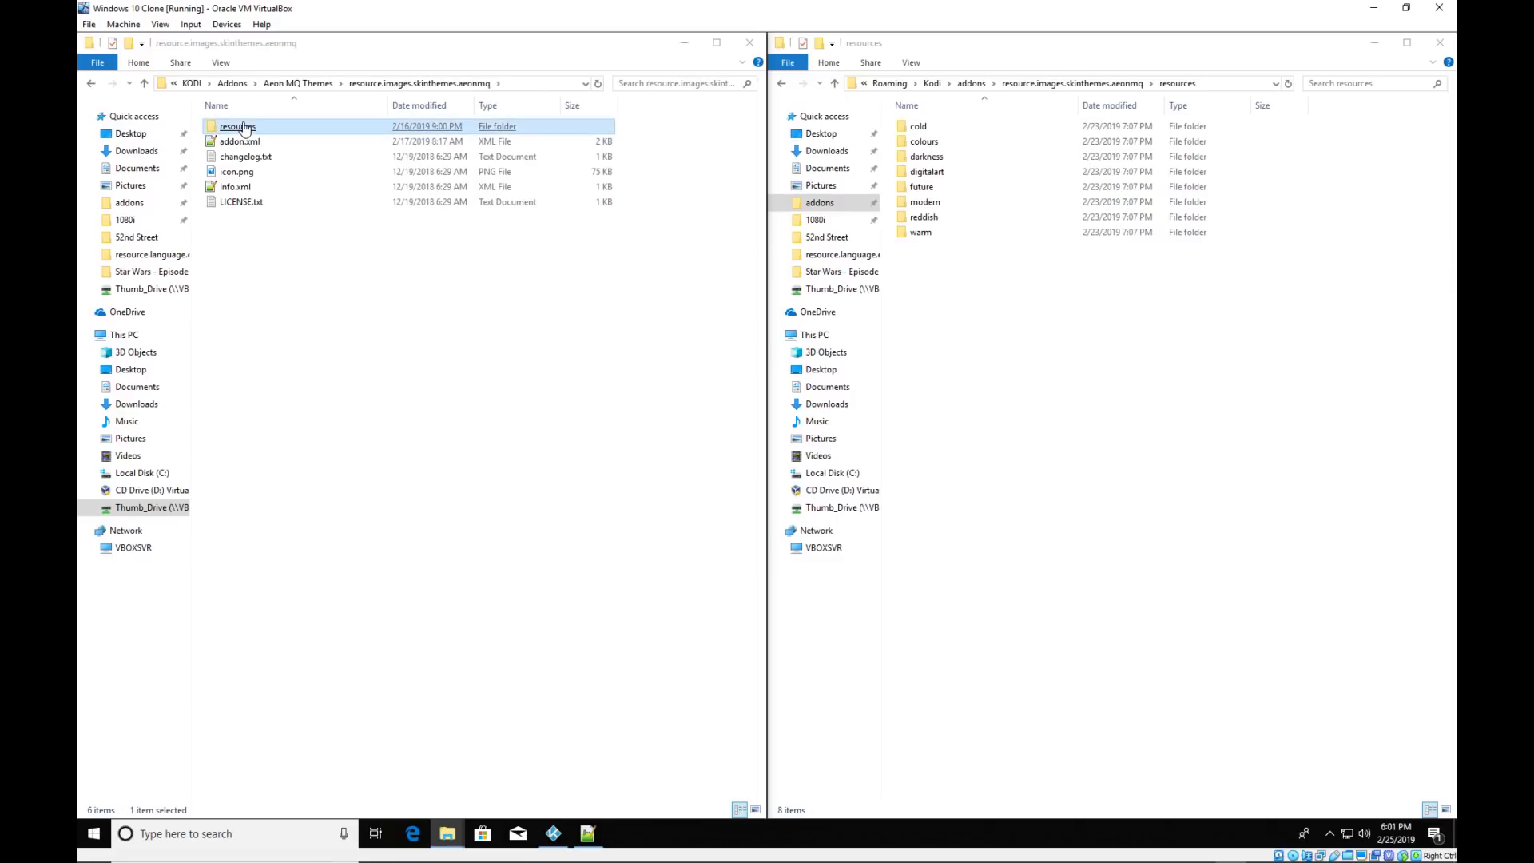
{"action": "double_click", "coordinate": [244, 127]}
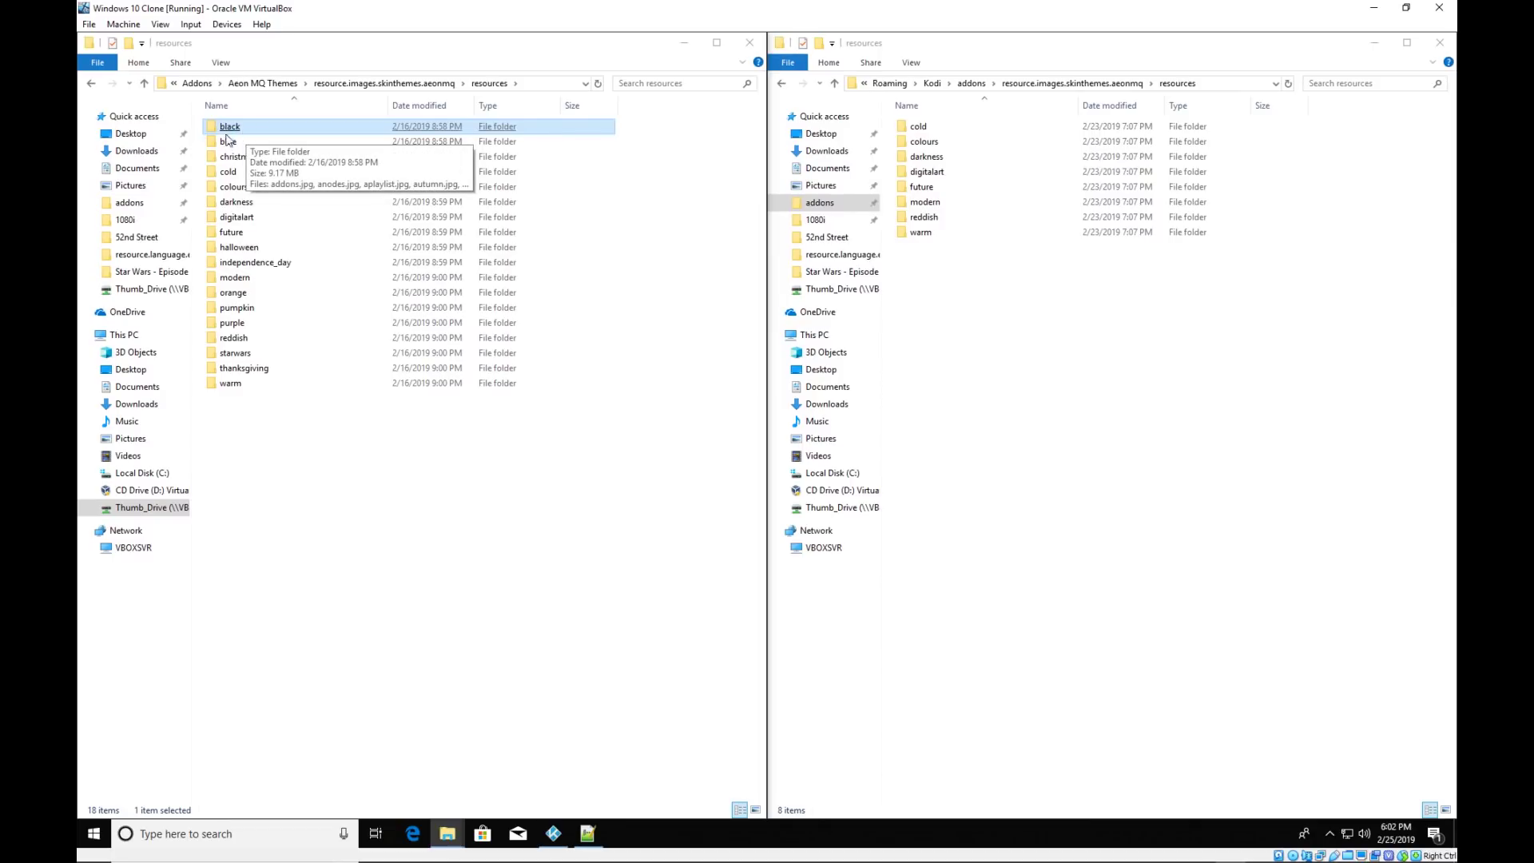
Copy the black, blue, christmas, halloween, independence_day, orange, purple, starwars and thanksgiving folders from the thumb drive into Kodi's skinthemes resources folder.
{"action": "left_click", "coordinate": [229, 142], "text": "ctrl"}
{"action": "left_click", "coordinate": [226, 158], "text": "ctrl"}
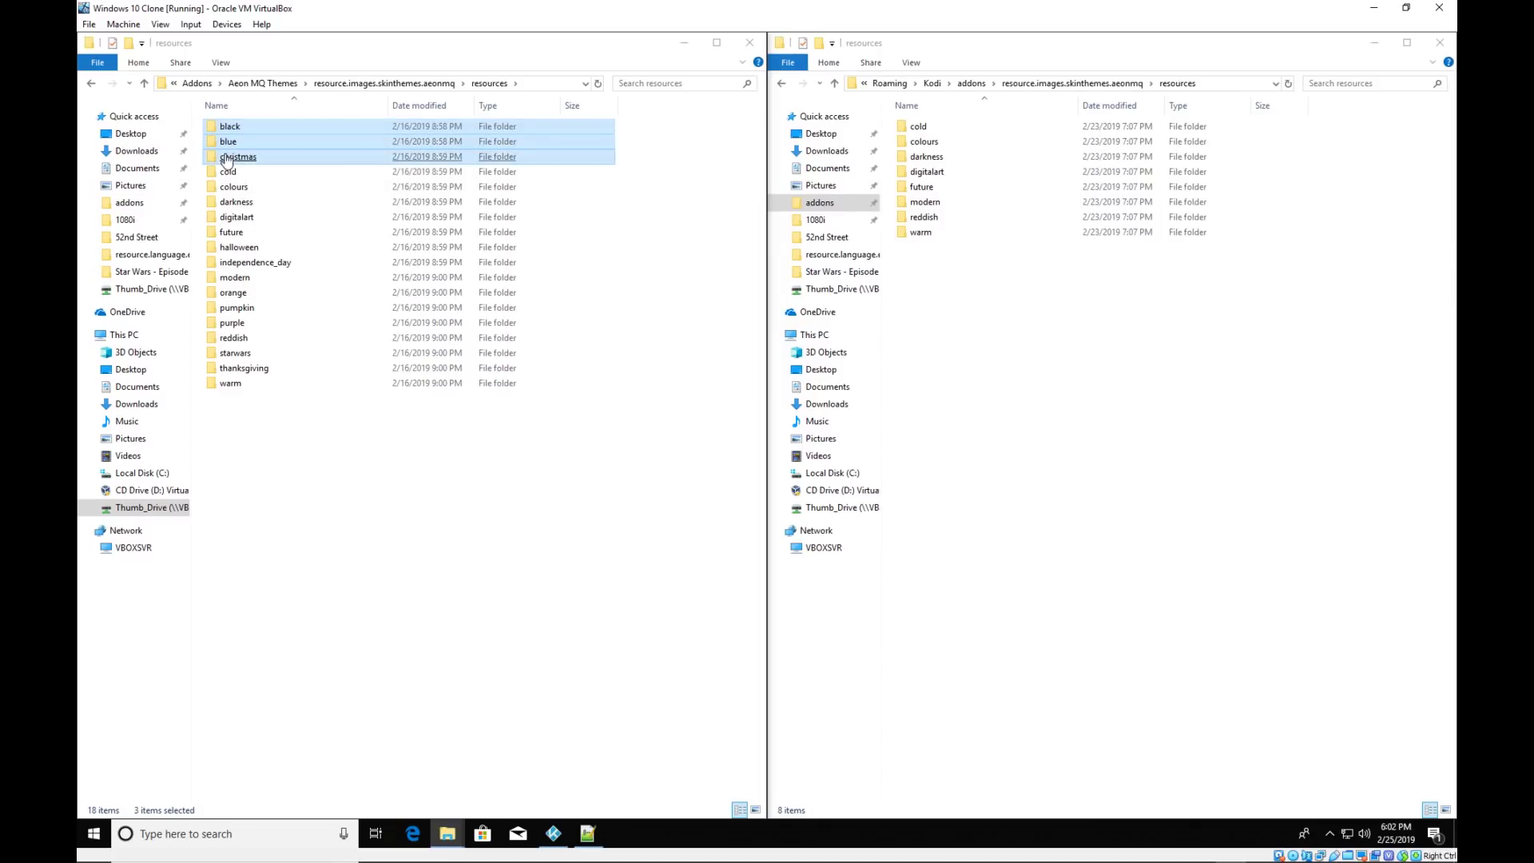
{"action": "left_click", "coordinate": [210, 263], "text": "ctrl"}
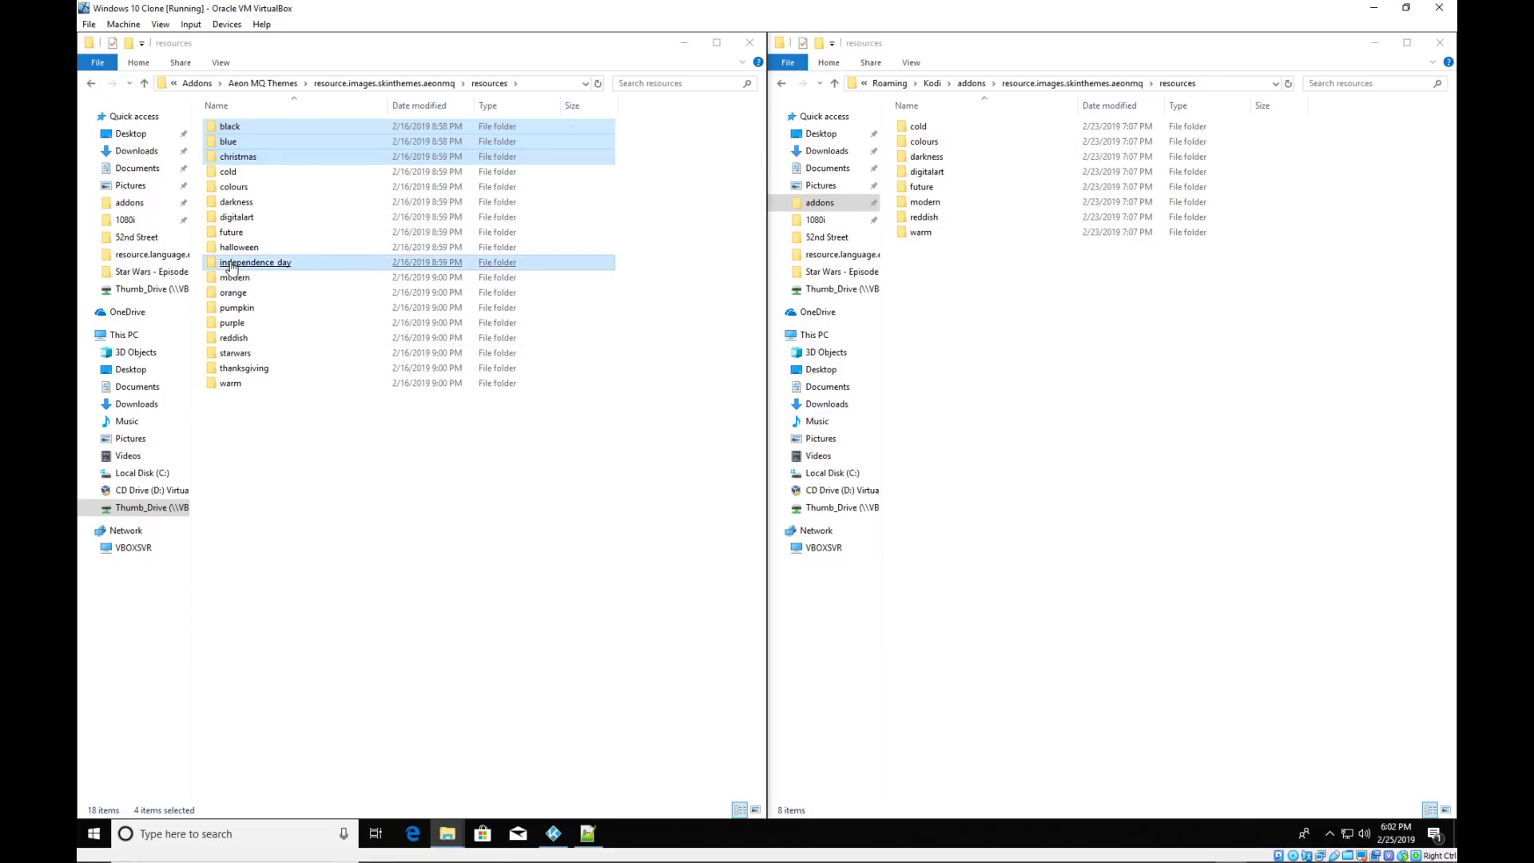
{"action": "left_click", "coordinate": [238, 249], "text": "ctrl"}
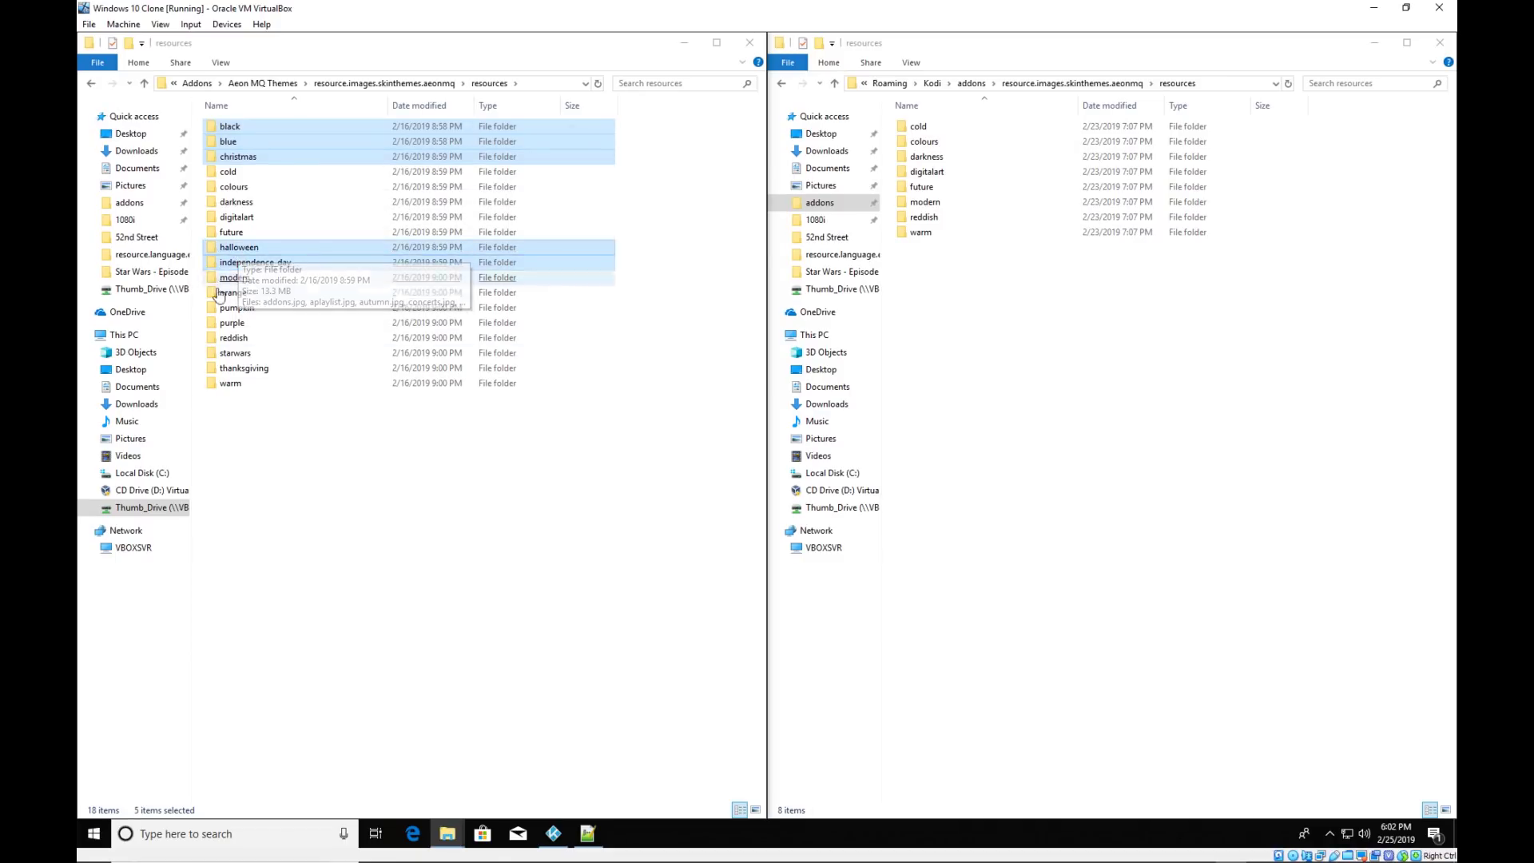
{"action": "left_click", "coordinate": [224, 310], "text": "ctrl"}
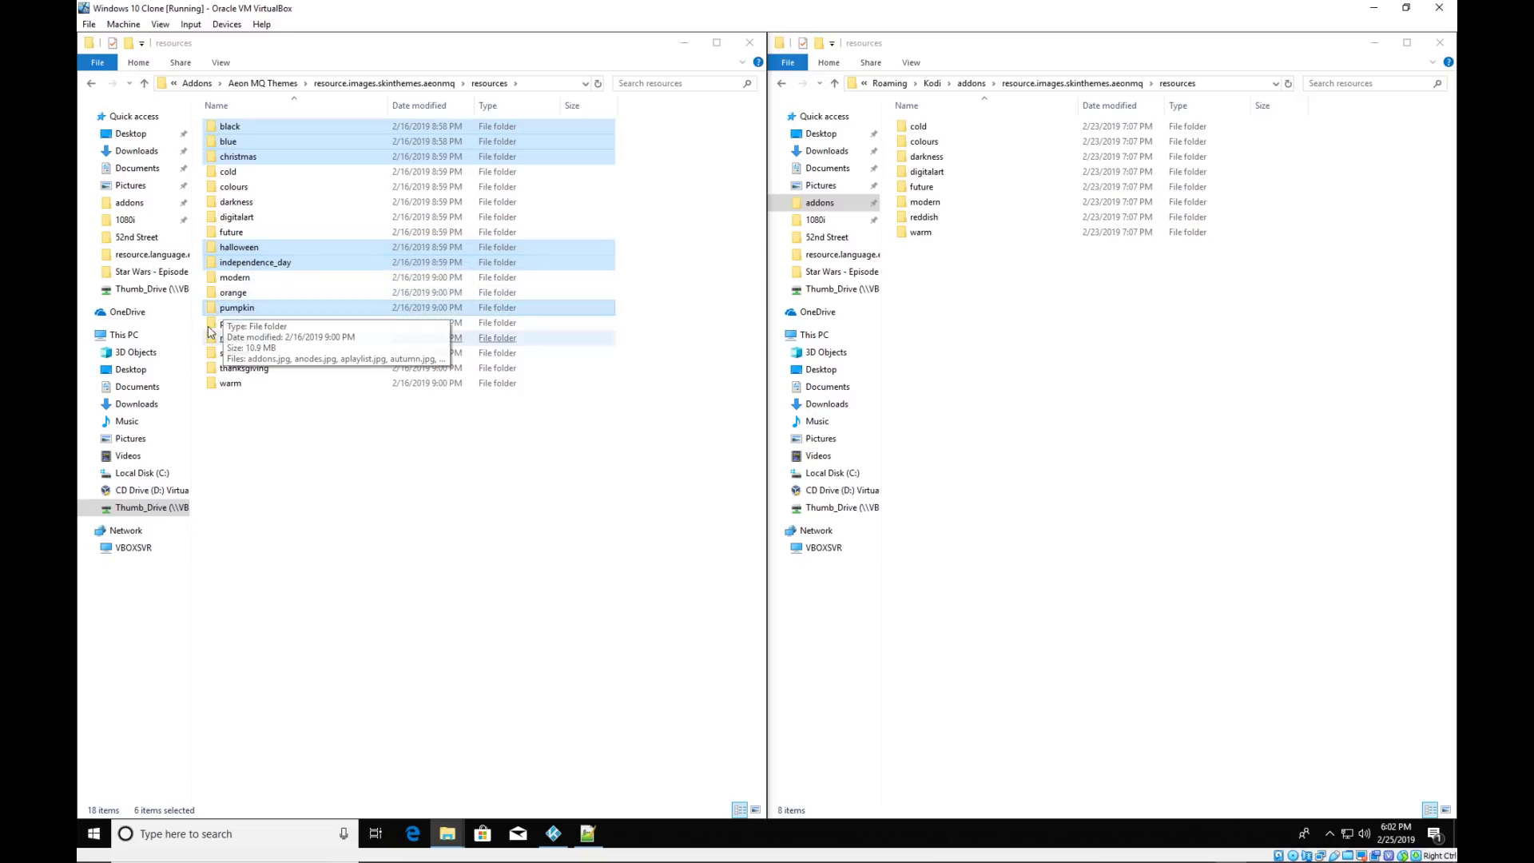
{"action": "left_click", "coordinate": [216, 295], "text": "ctrl"}
{"action": "left_click", "coordinate": [232, 310], "text": "ctrl"}
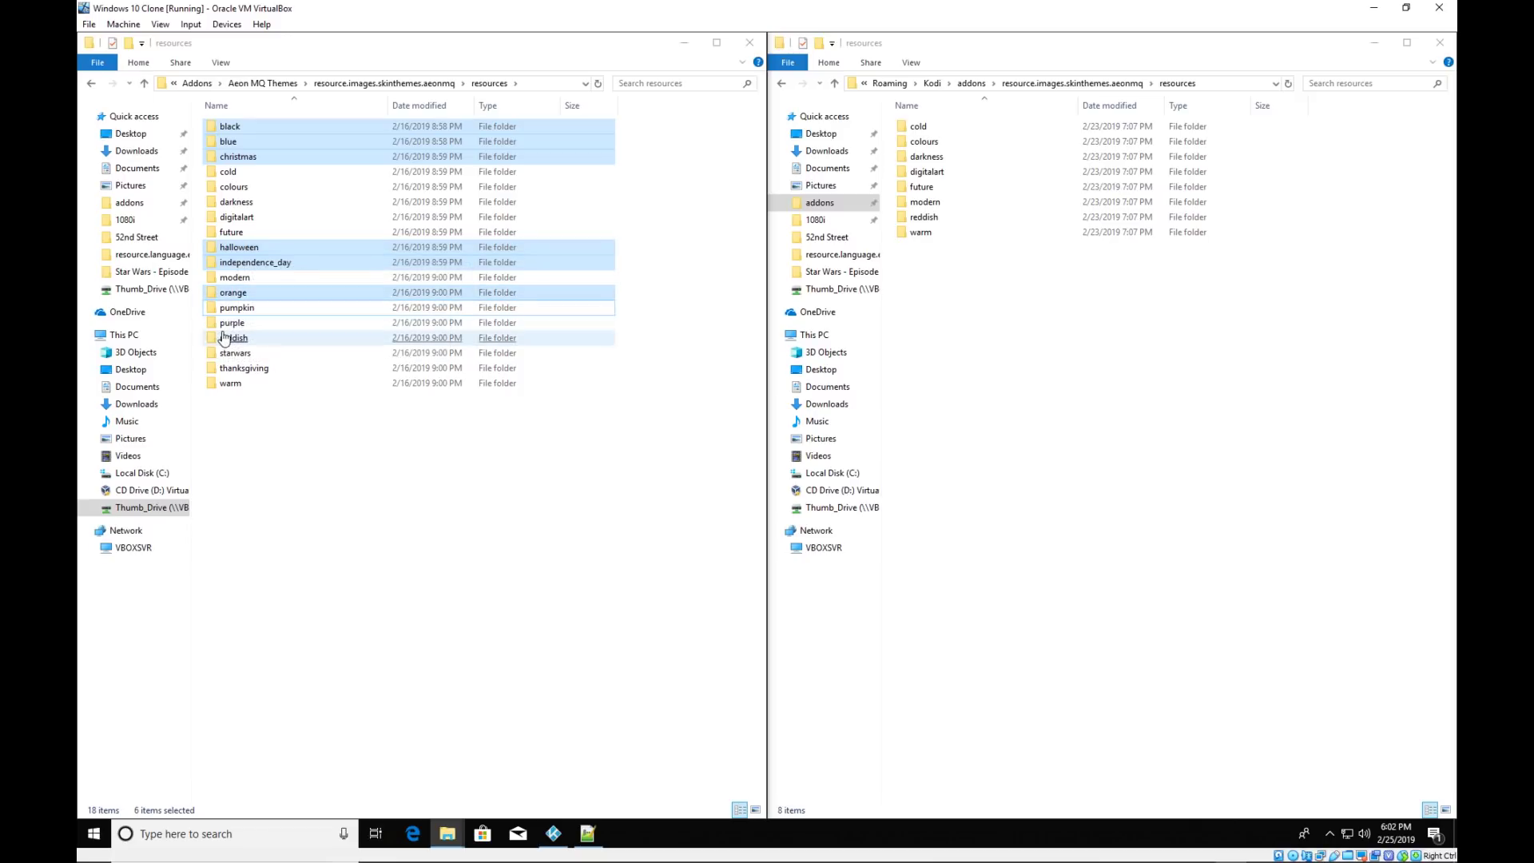
{"action": "left_click", "coordinate": [238, 326], "text": "ctrl"}
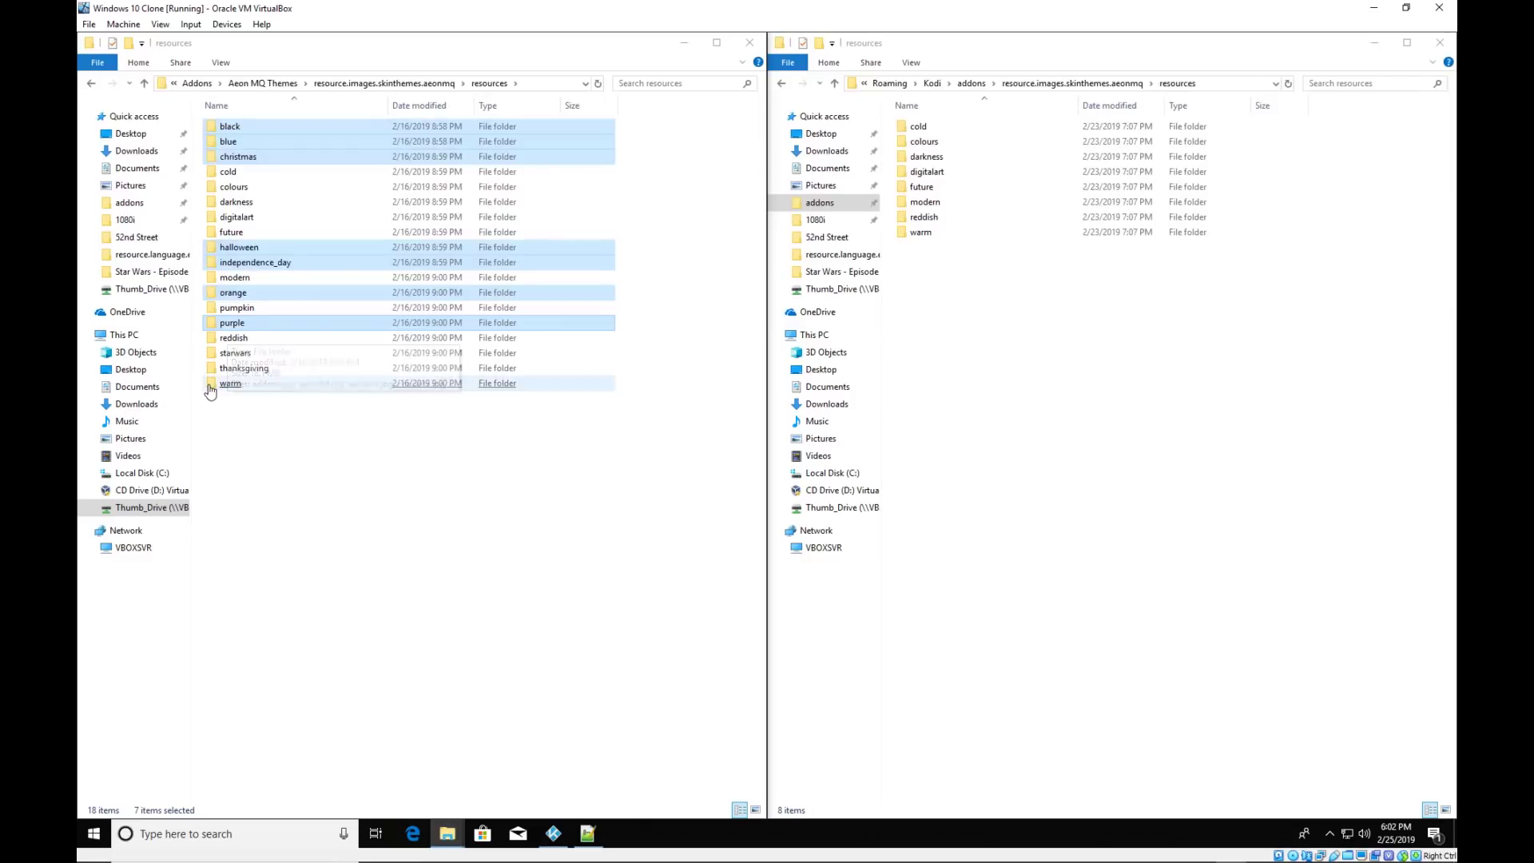
{"action": "left_click", "coordinate": [227, 356], "text": "ctrl"}
{"action": "left_click", "coordinate": [233, 369], "text": "ctrl"}
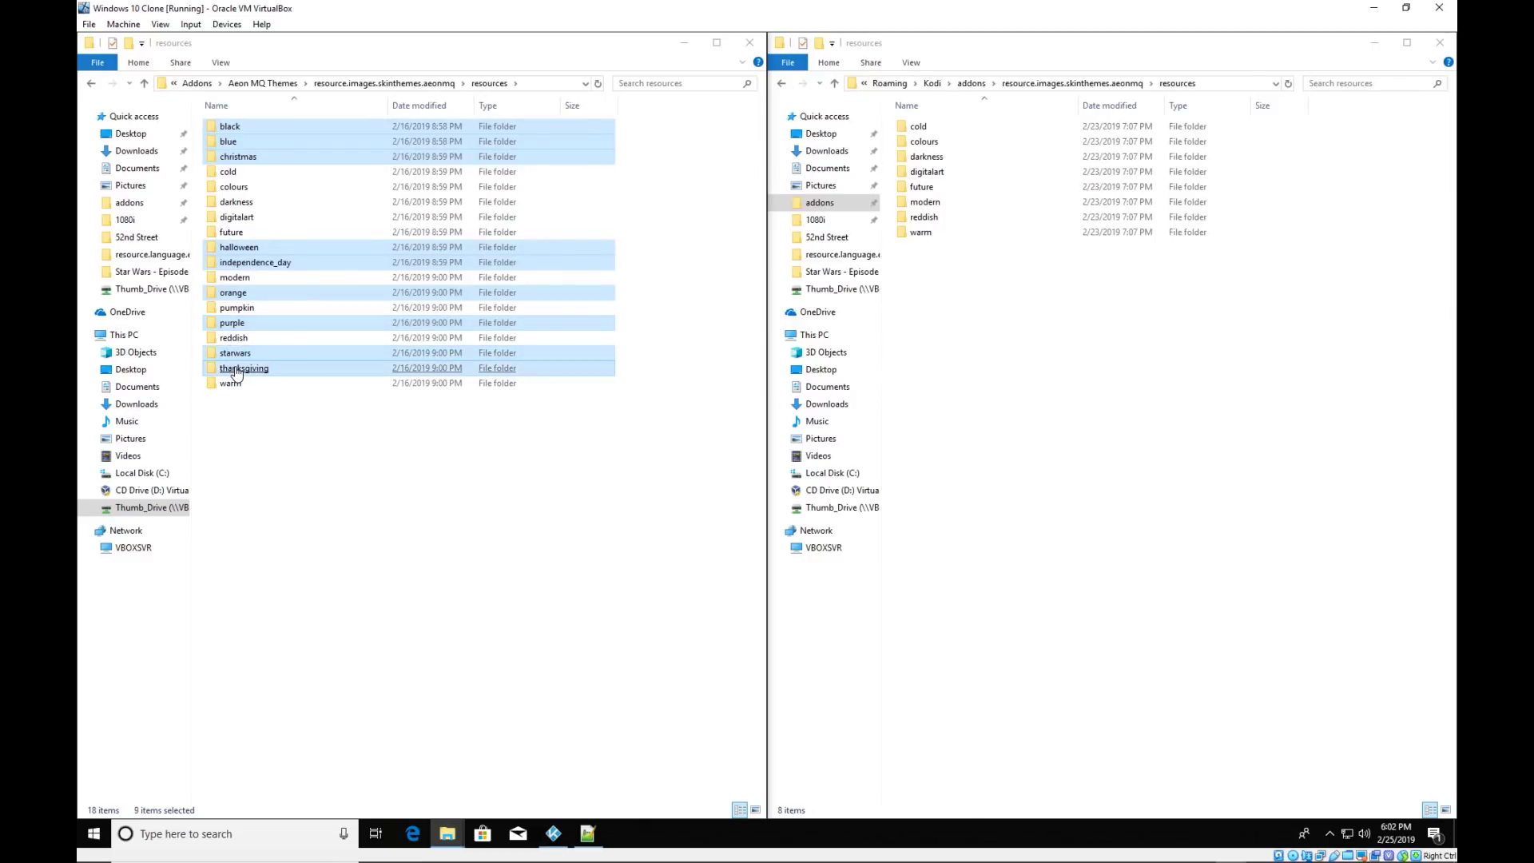
{"action": "left_click", "coordinate": [999, 345]}
{"action": "key", "text": "ctrl+v"}
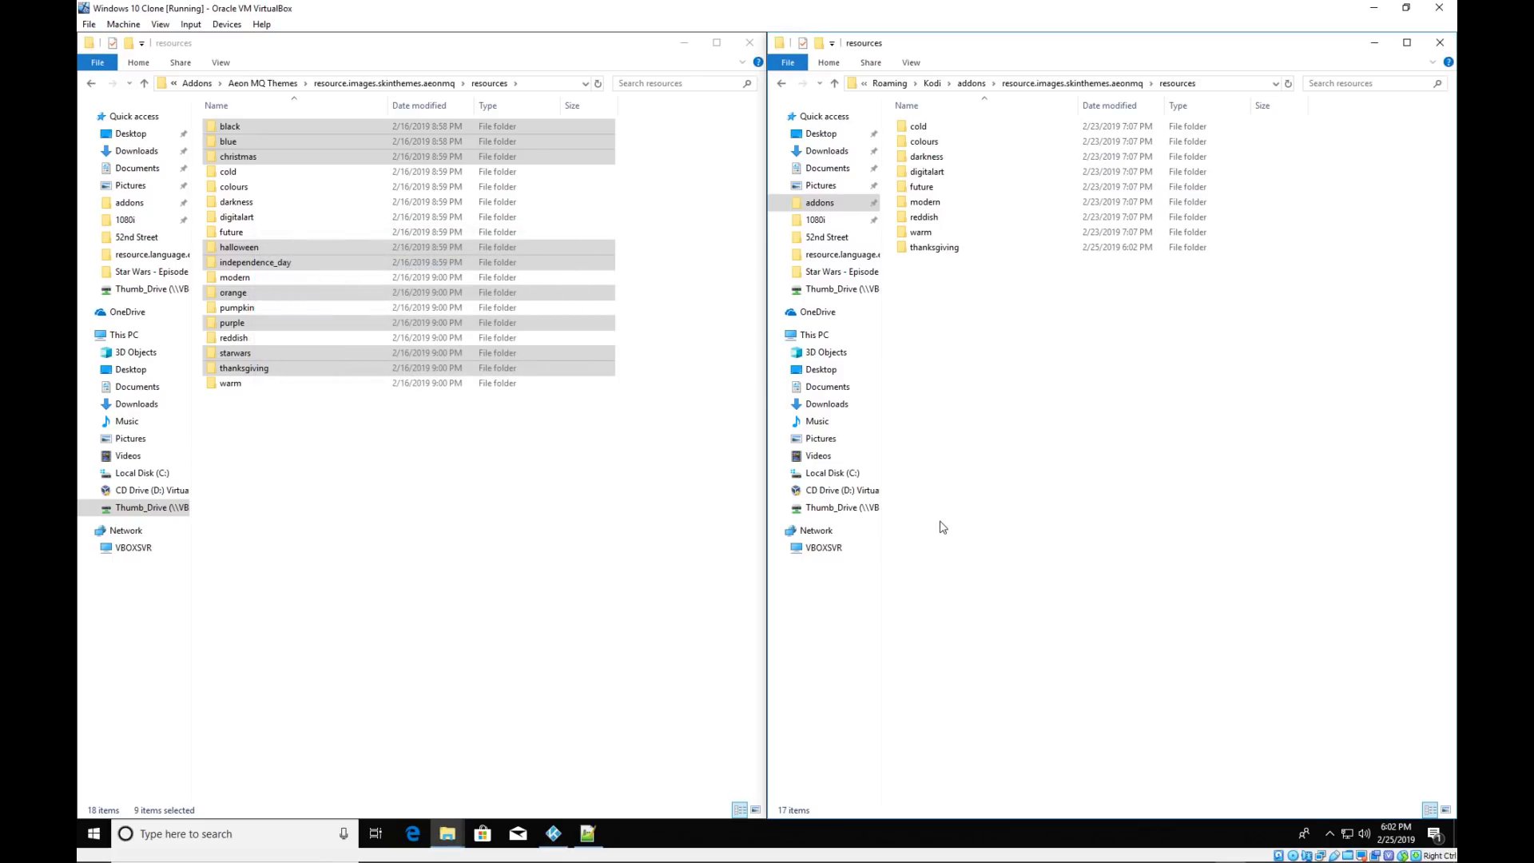
Switch back to Kodi and open Aeon MQ 7 - Leia Mod from the recently updated add-ons.
{"action": "key", "text": "alt+Tab"}
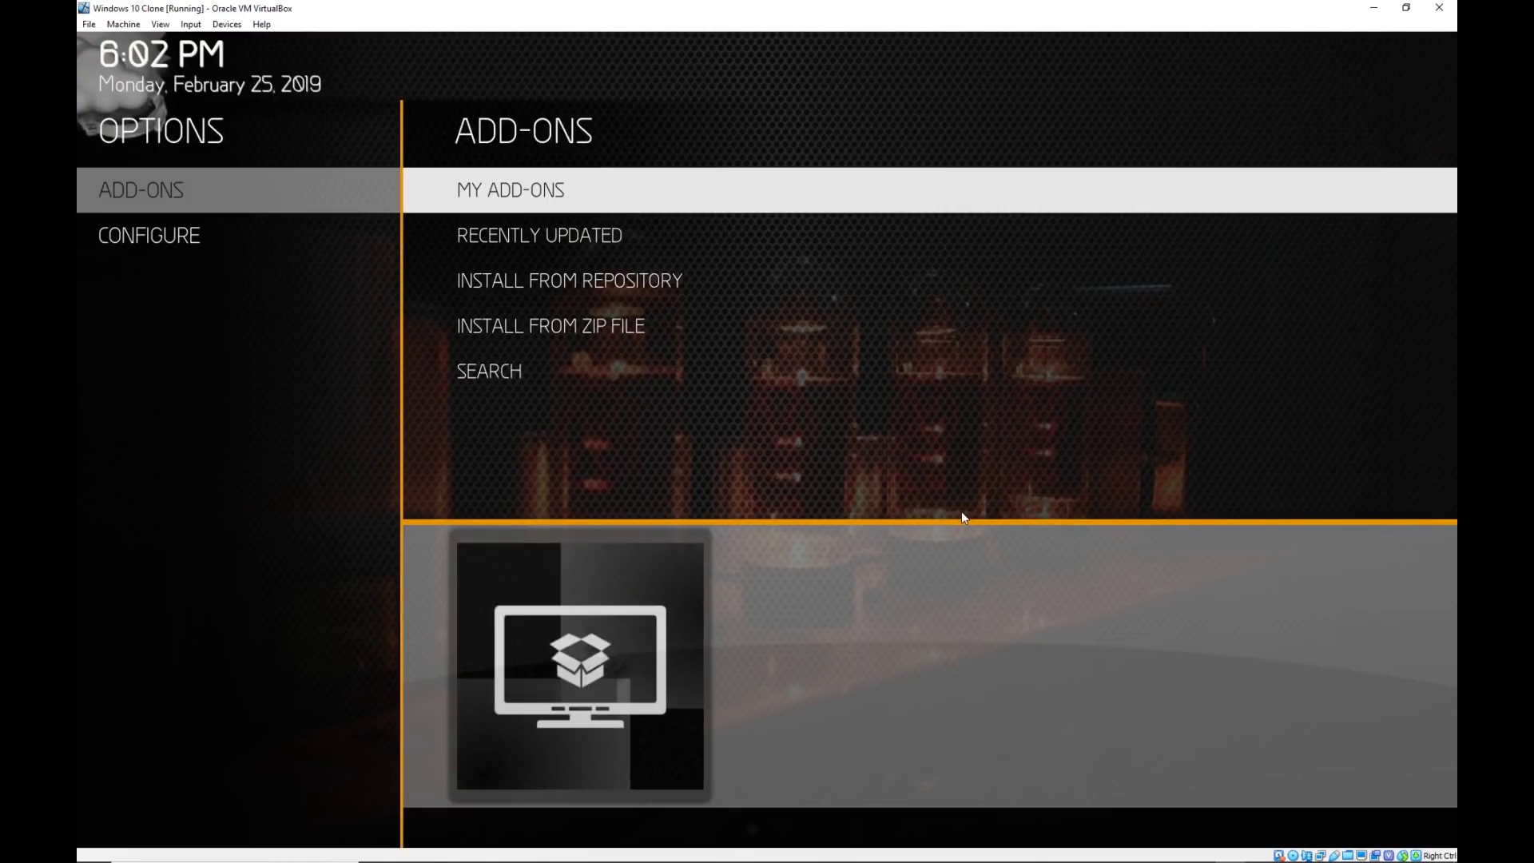
{"action": "key", "text": "Down"}
{"action": "key", "text": "Return"}
{"action": "key", "text": "Down"}
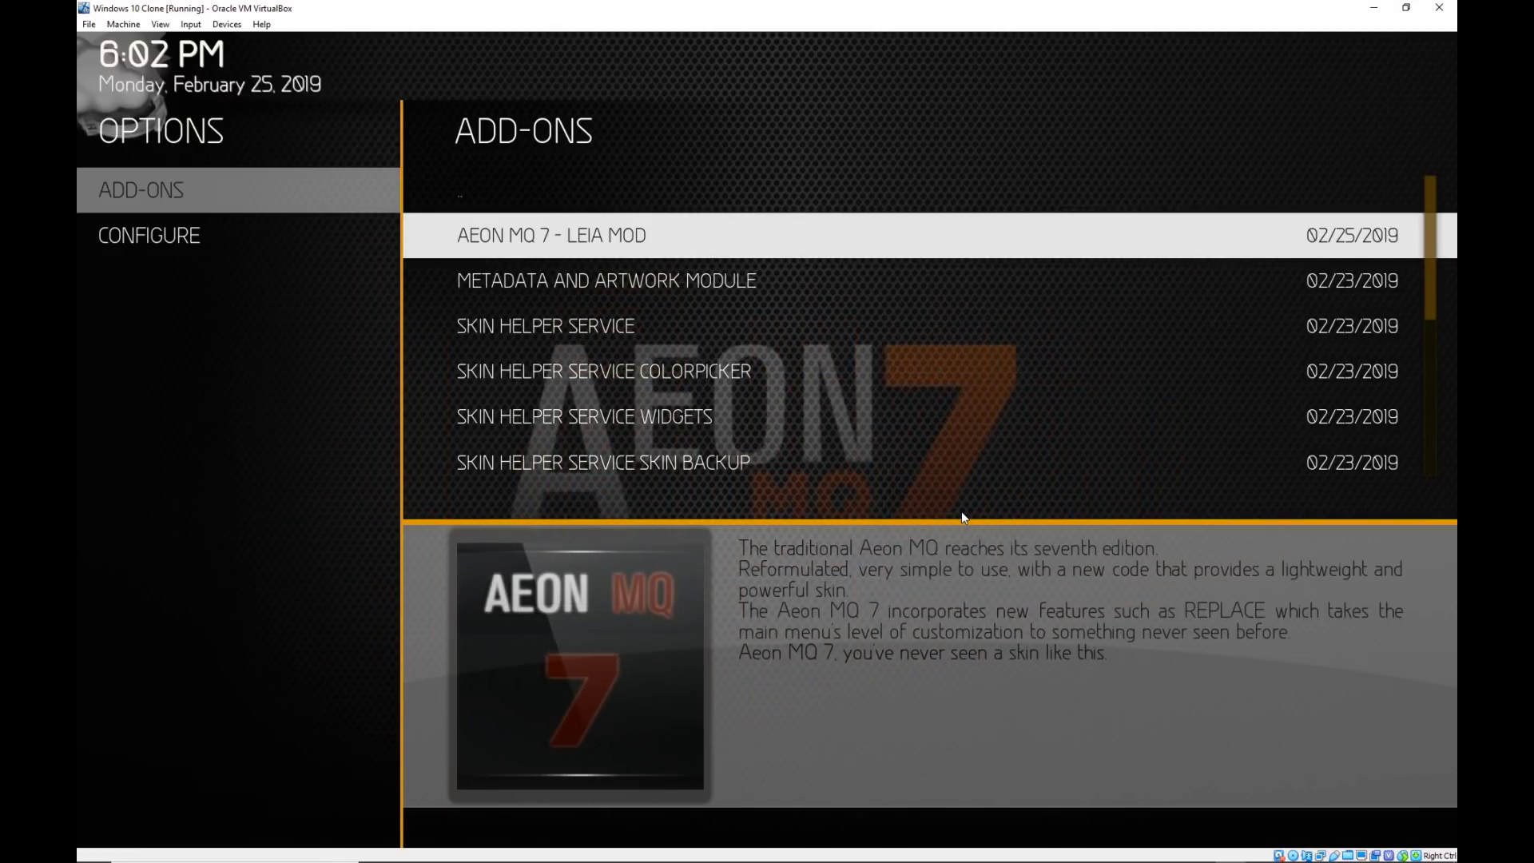
{"action": "key", "text": "Return"}
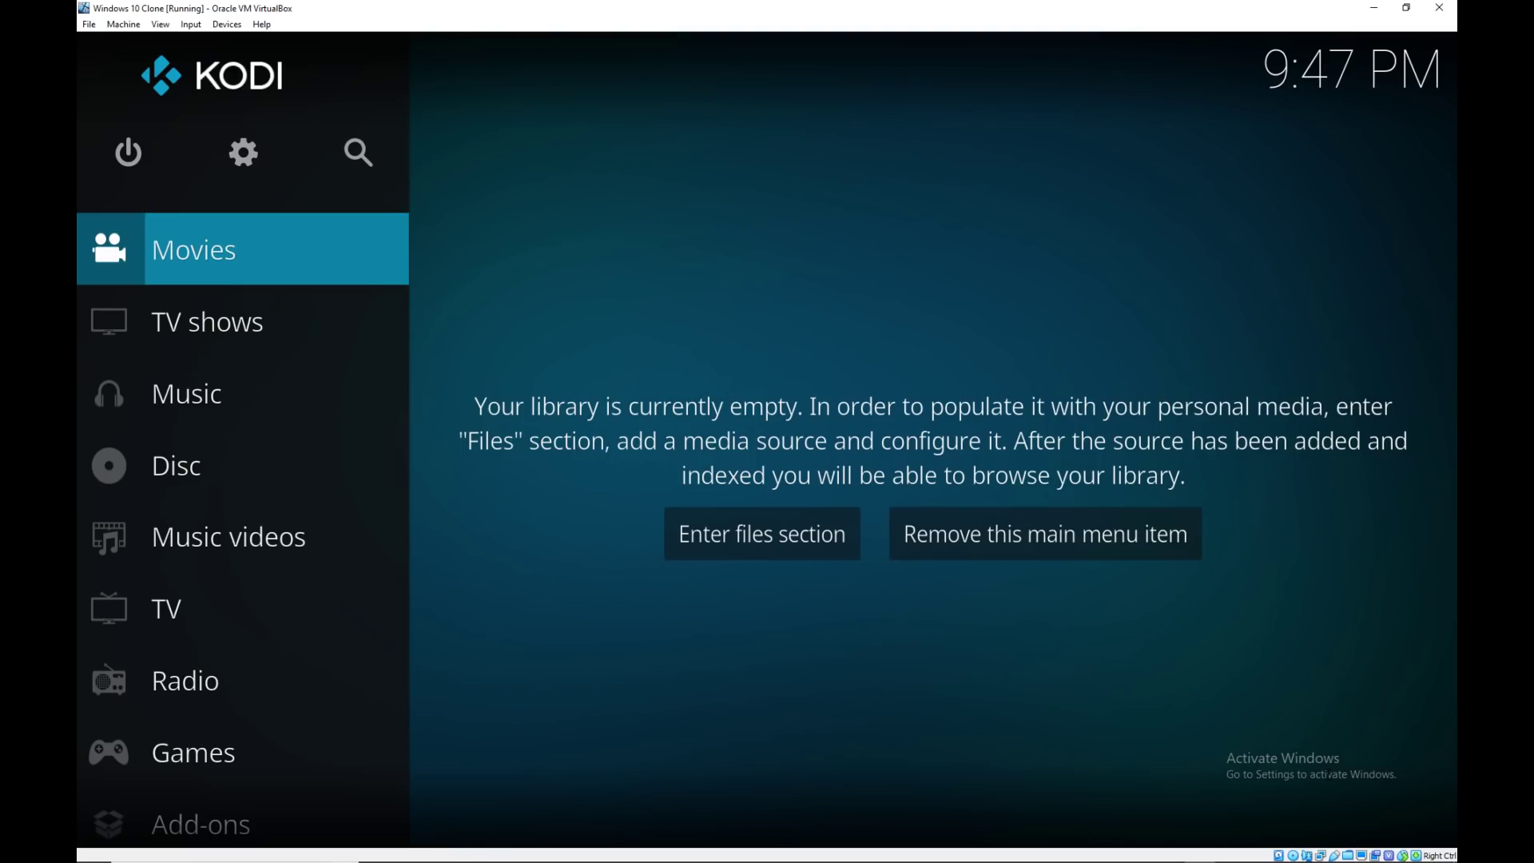
Open the list of repositories to install from in Kodi's add-on browser.
{"action": "key", "text": "Up"}
{"action": "key", "text": "Right"}
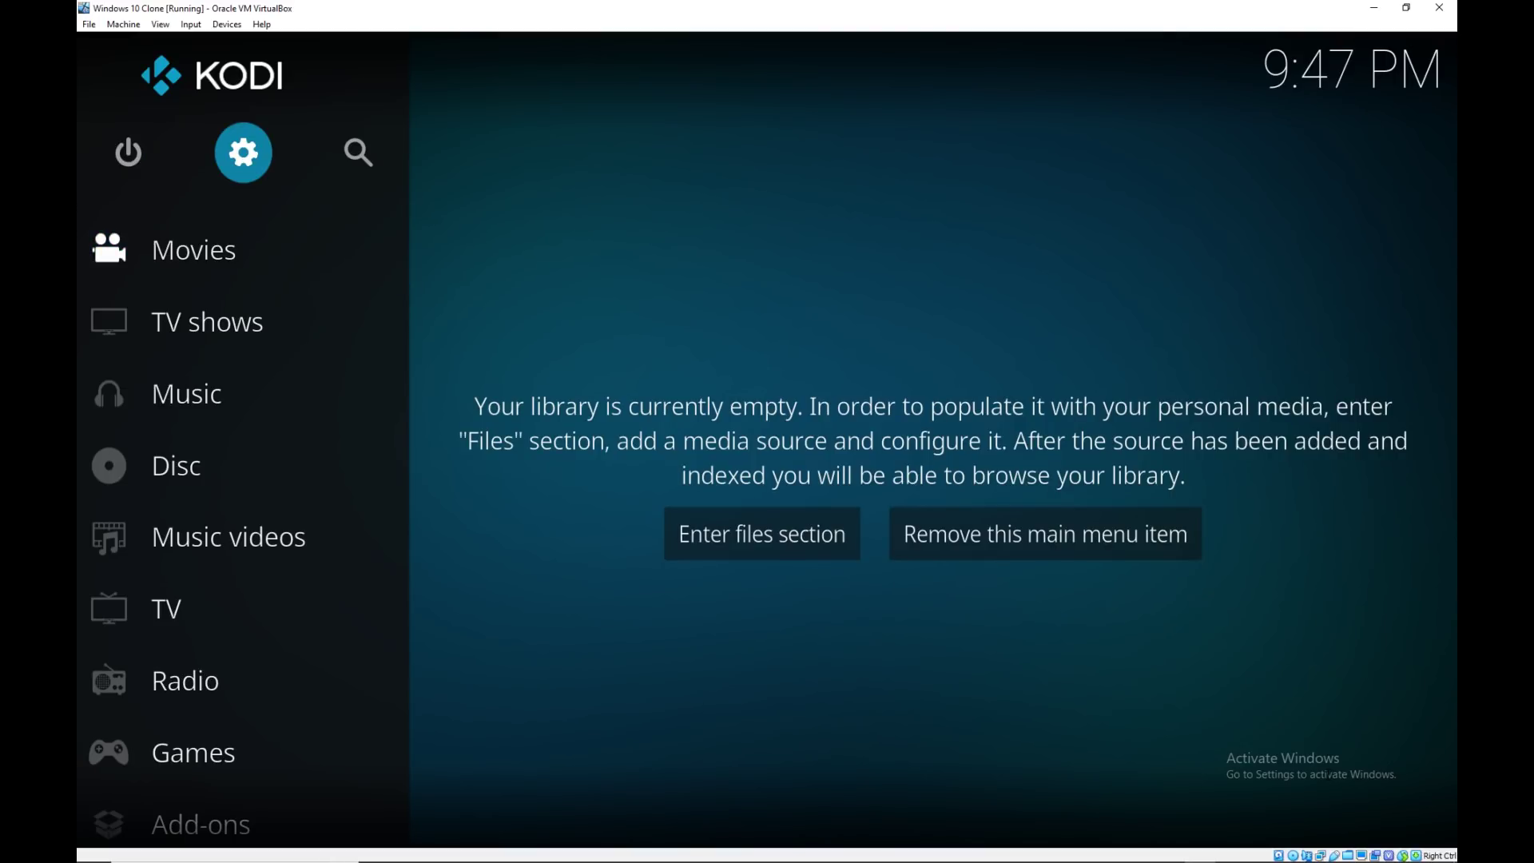
{"action": "key", "text": "Return"}
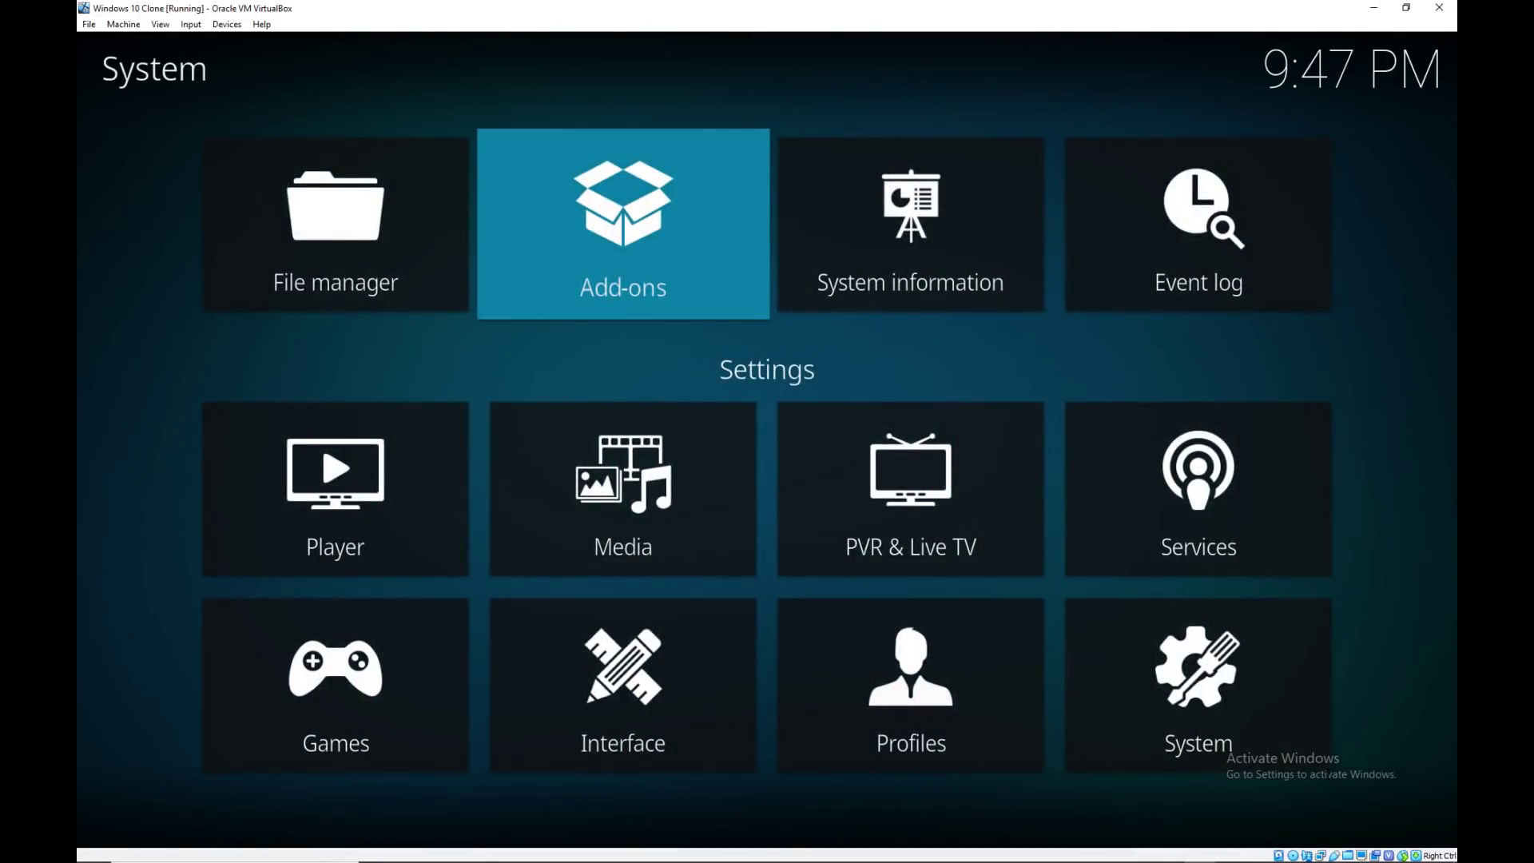
{"action": "key", "text": "Return"}
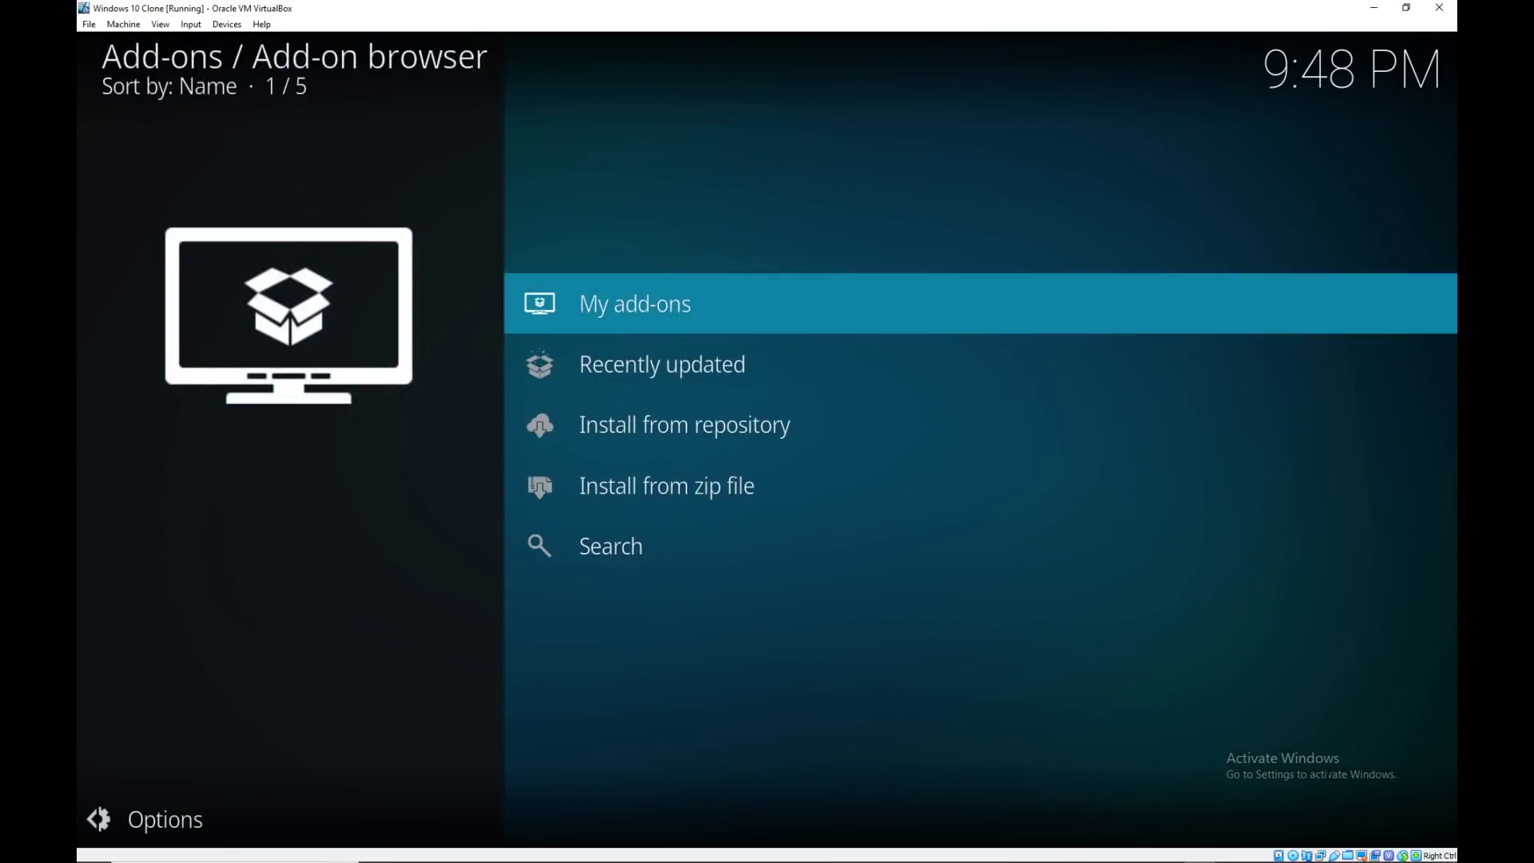
{"action": "key", "text": "Down"}
{"action": "key", "text": "Down"}
{"action": "key", "text": "Return"}
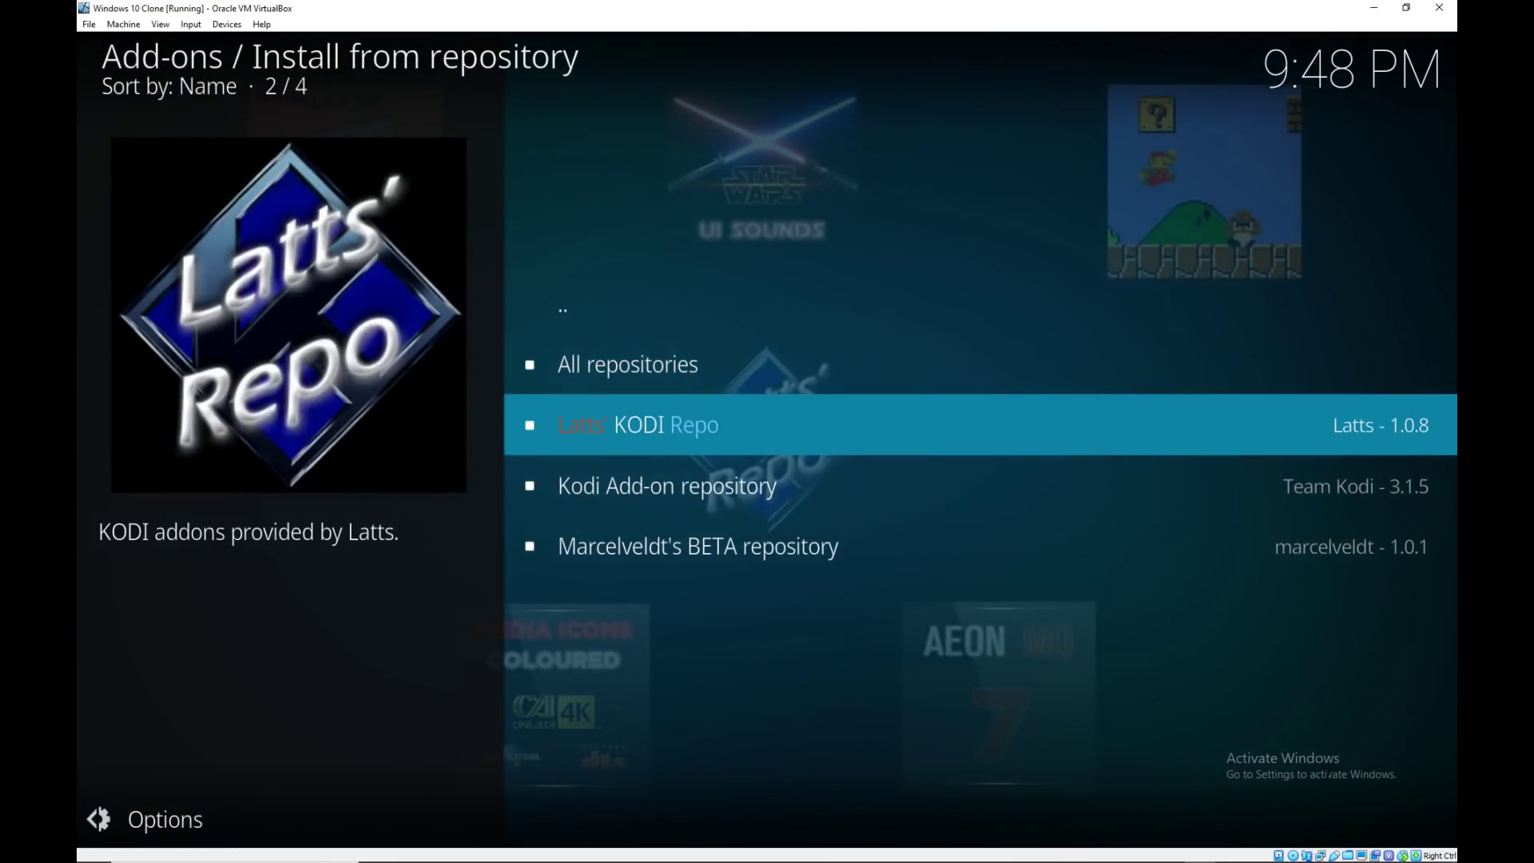
Open the Aeon MQ 7 - Leia Mod details among the look-and-feel skins of Latts' KODI Repo.
{"action": "key", "text": "Return"}
{"action": "key", "text": "Down"}
{"action": "key", "text": "Return"}
{"action": "key", "text": "Down"}
{"action": "key", "text": "Down"}
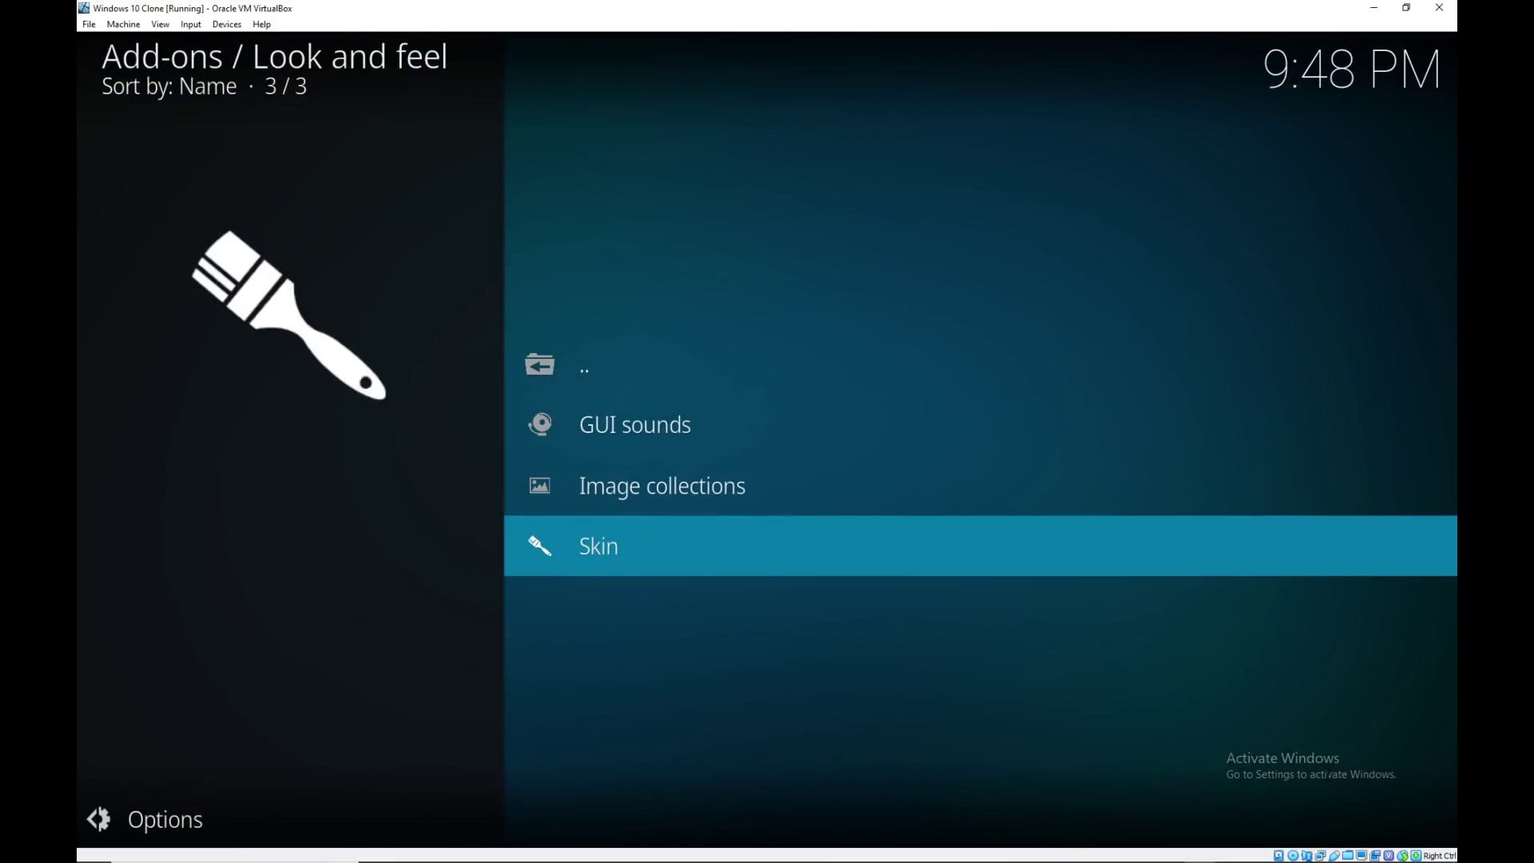
{"action": "key", "text": "Return"}
{"action": "key", "text": "Down"}
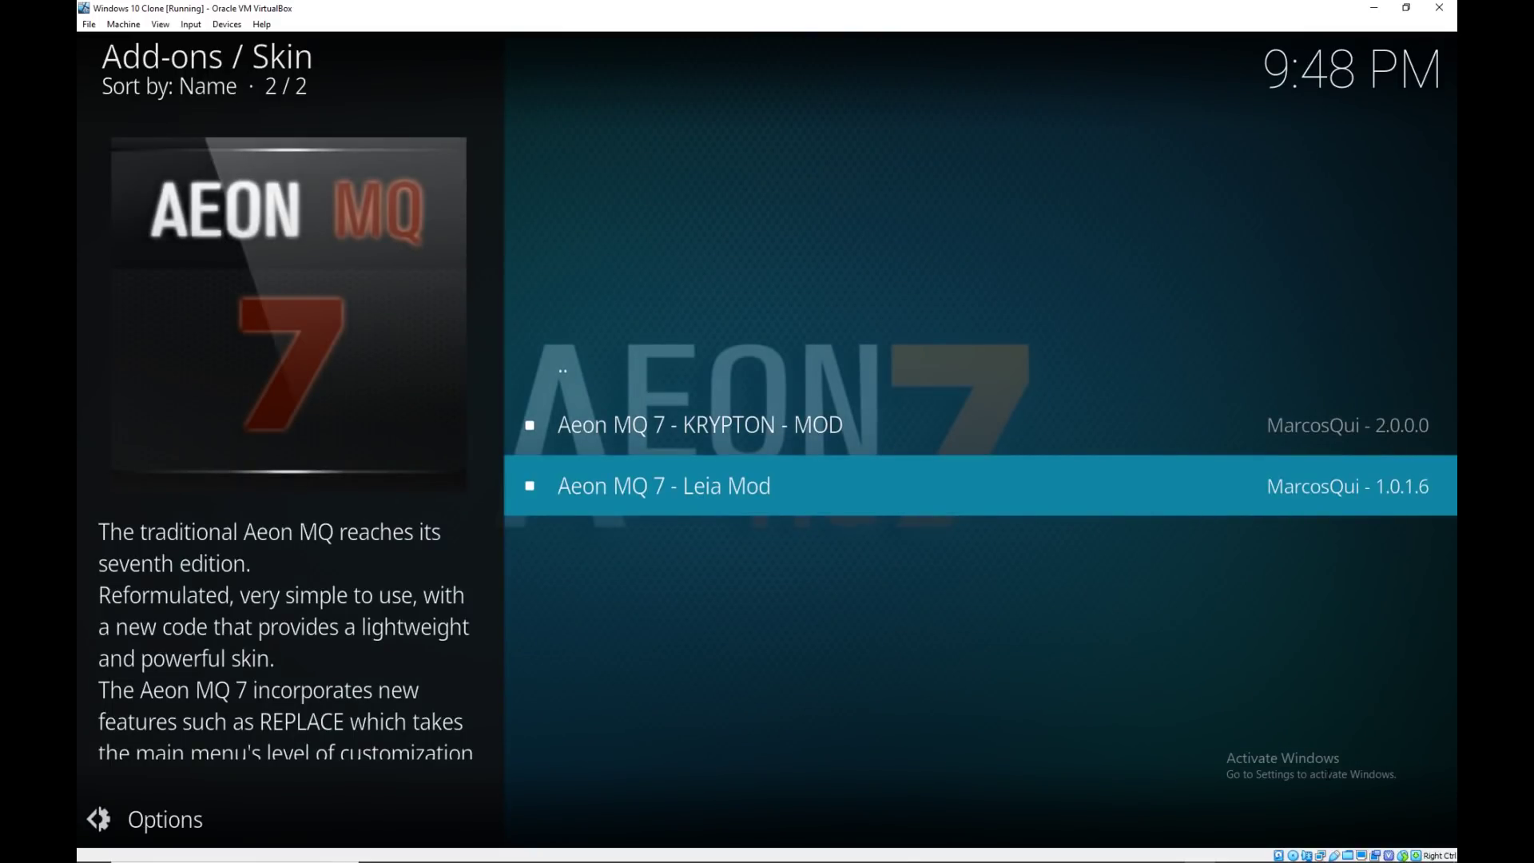
{"action": "key", "text": "Return"}
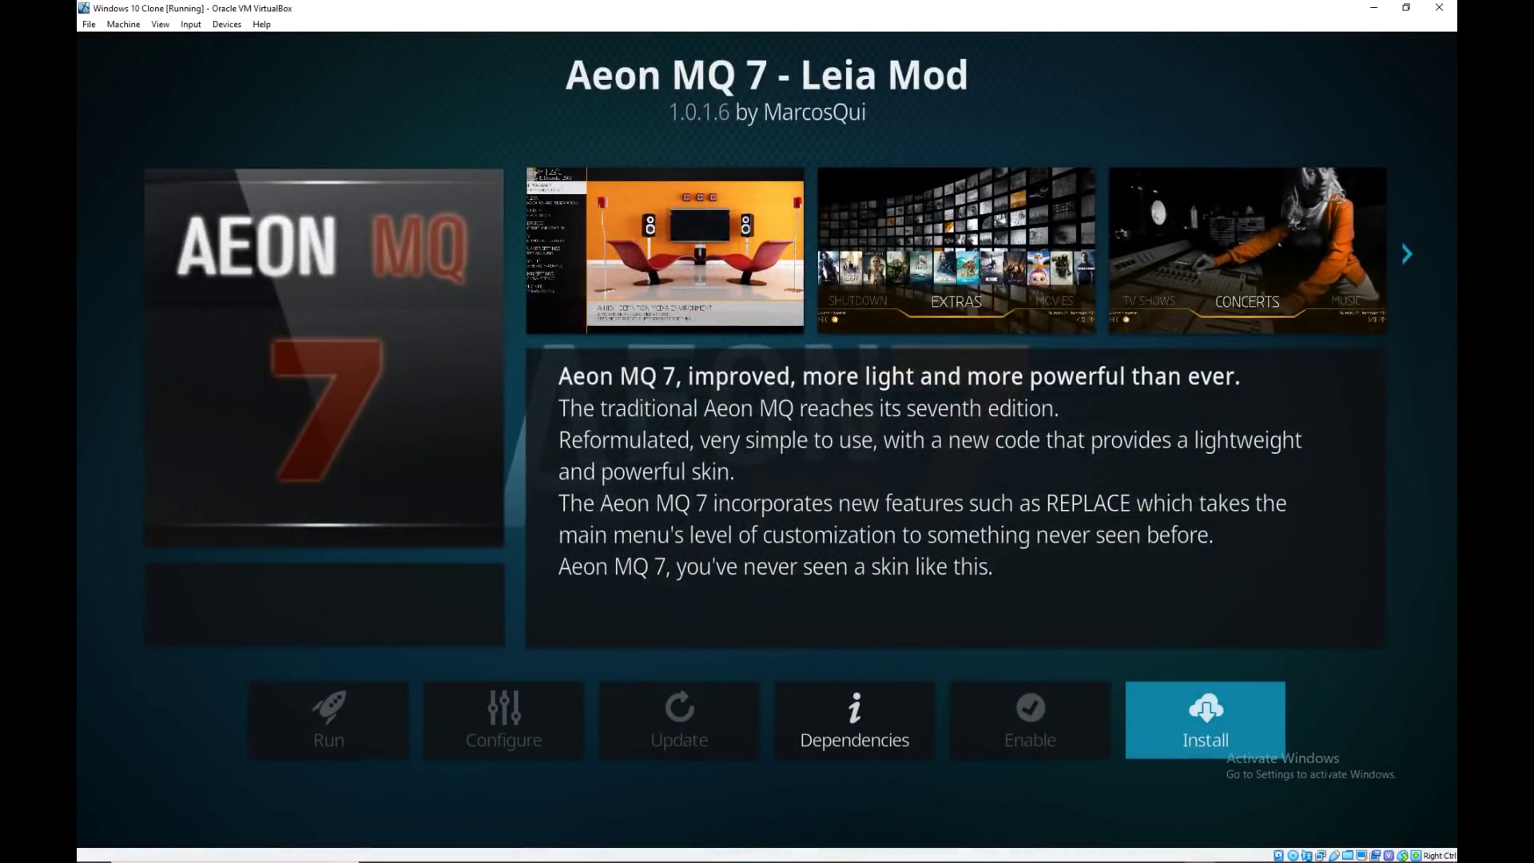
Install Aeon MQ 7 - Leia Mod with its additional add-ons, switch to the skin and keep the change.
{"action": "key", "text": "Return"}
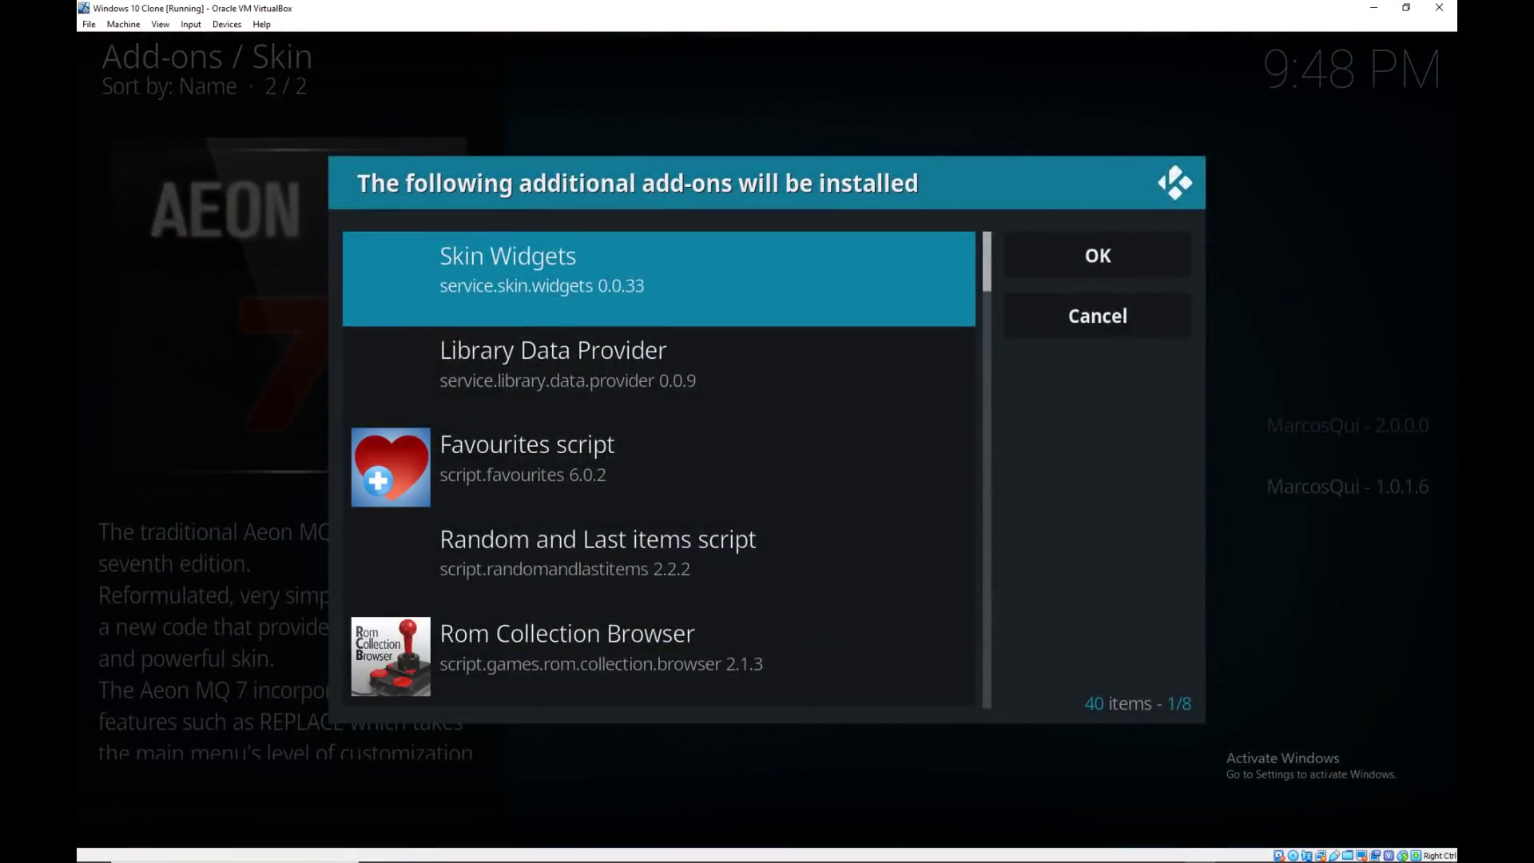
{"action": "key", "text": "Right"}
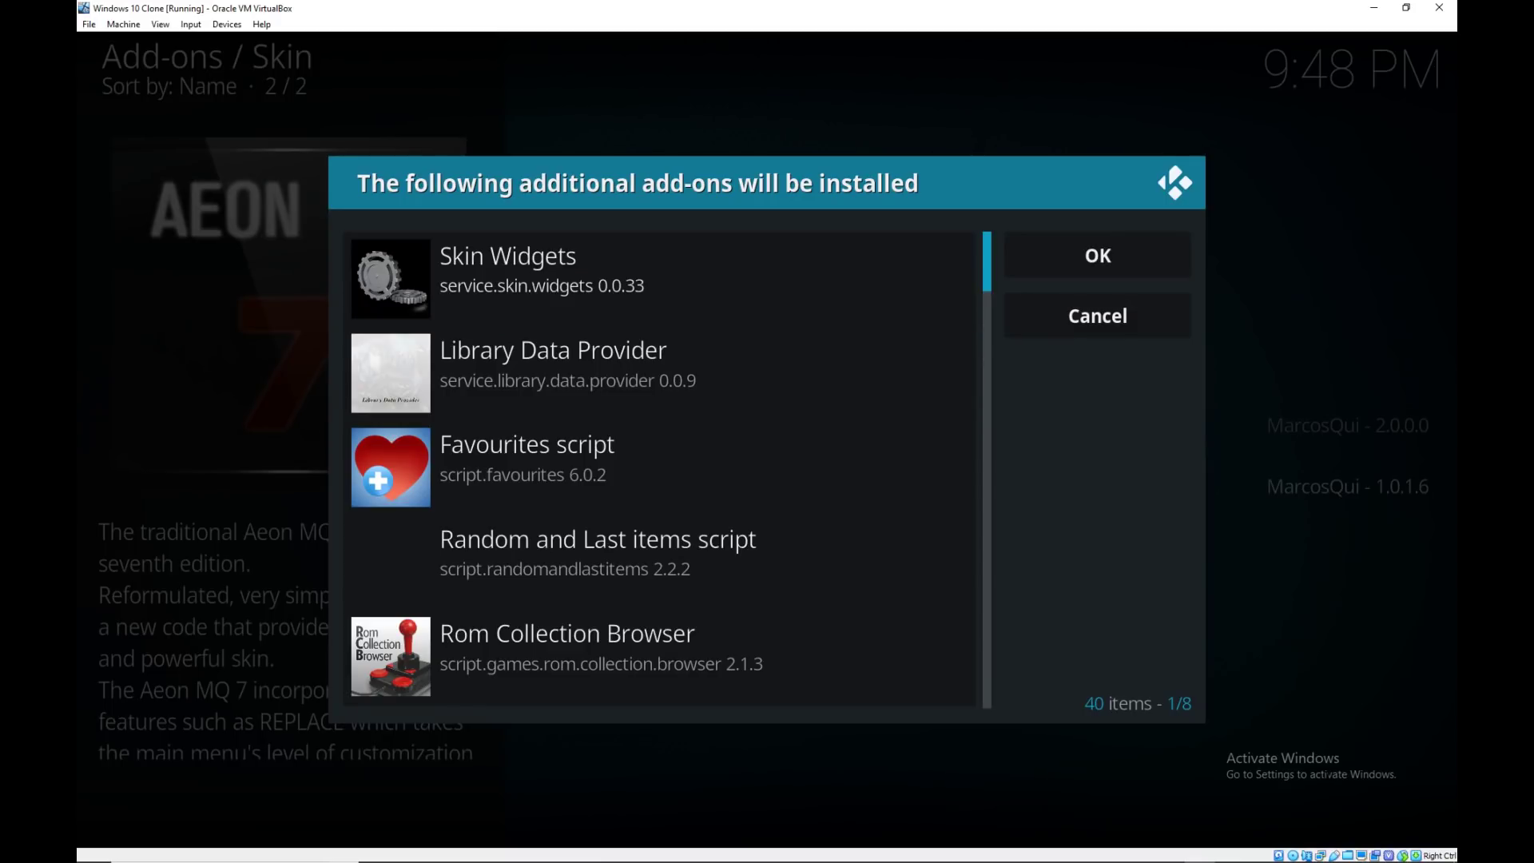
{"action": "key", "text": "Right"}
{"action": "key", "text": "Return"}
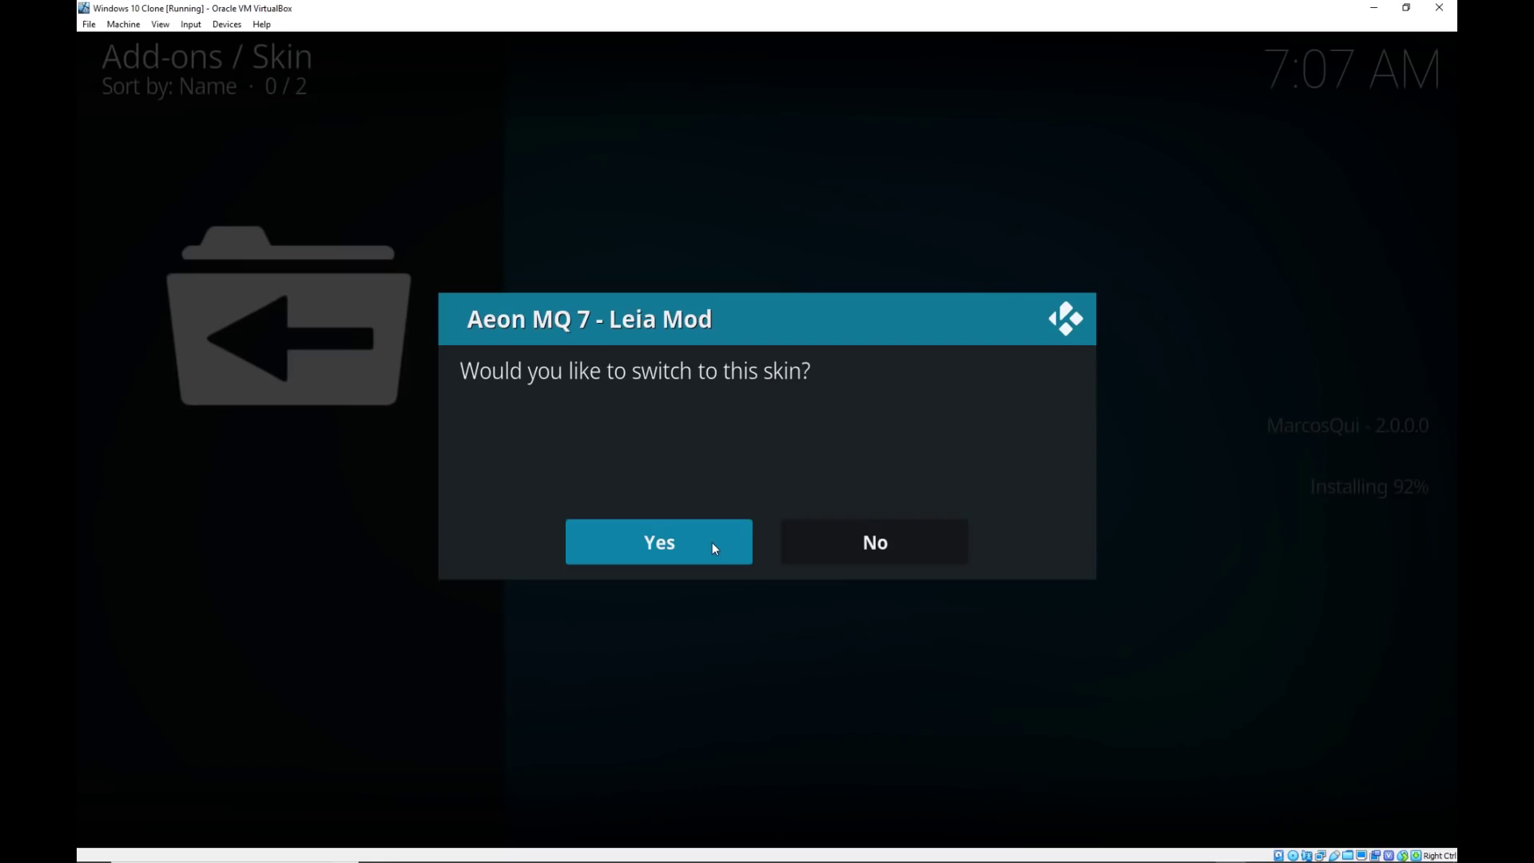
{"action": "left_click", "coordinate": [712, 542]}
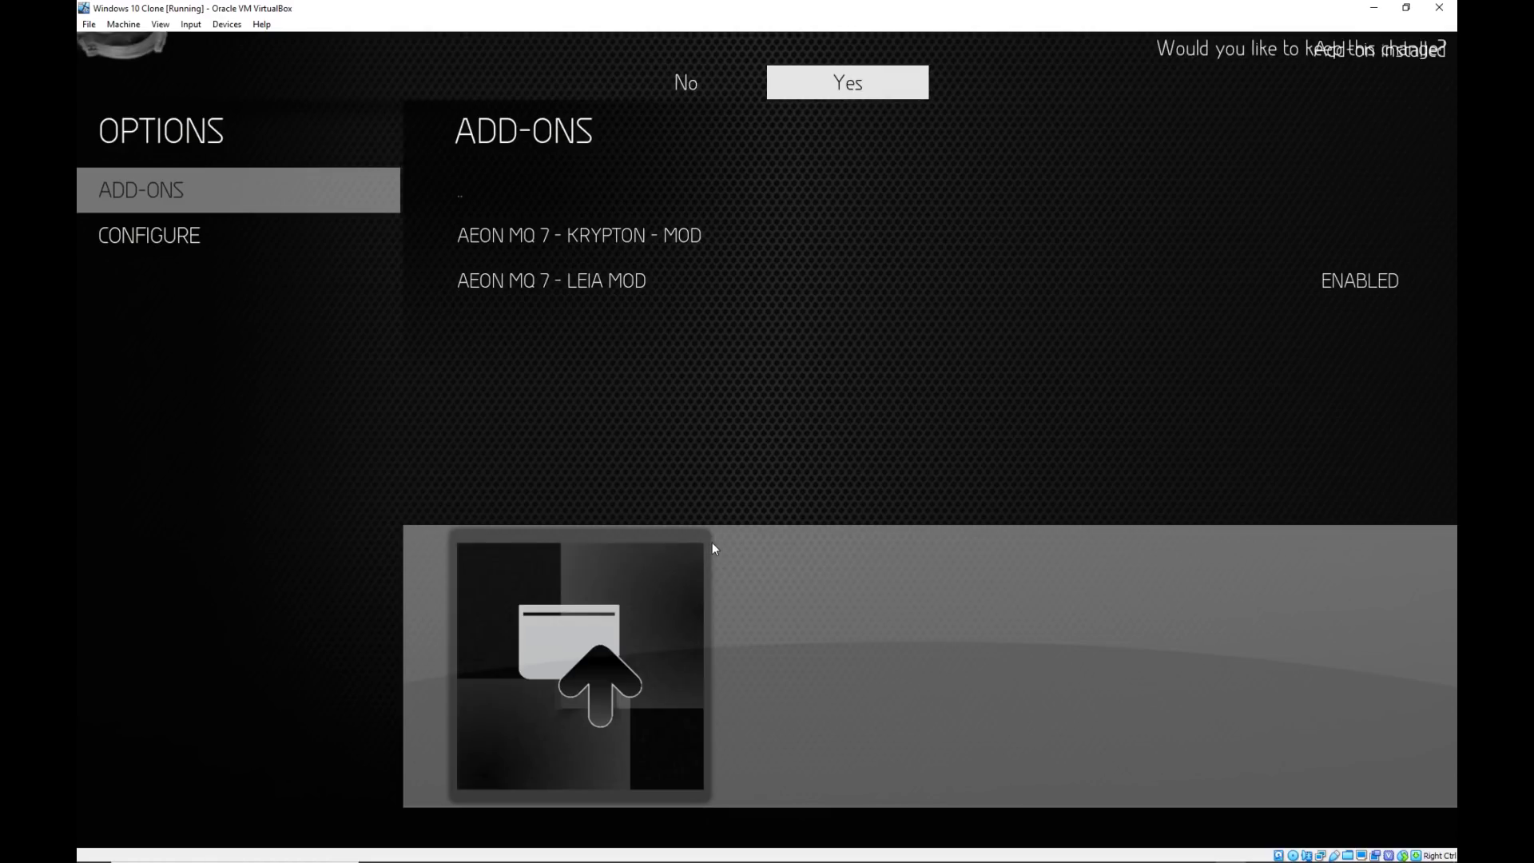
{"action": "key", "text": "Return"}
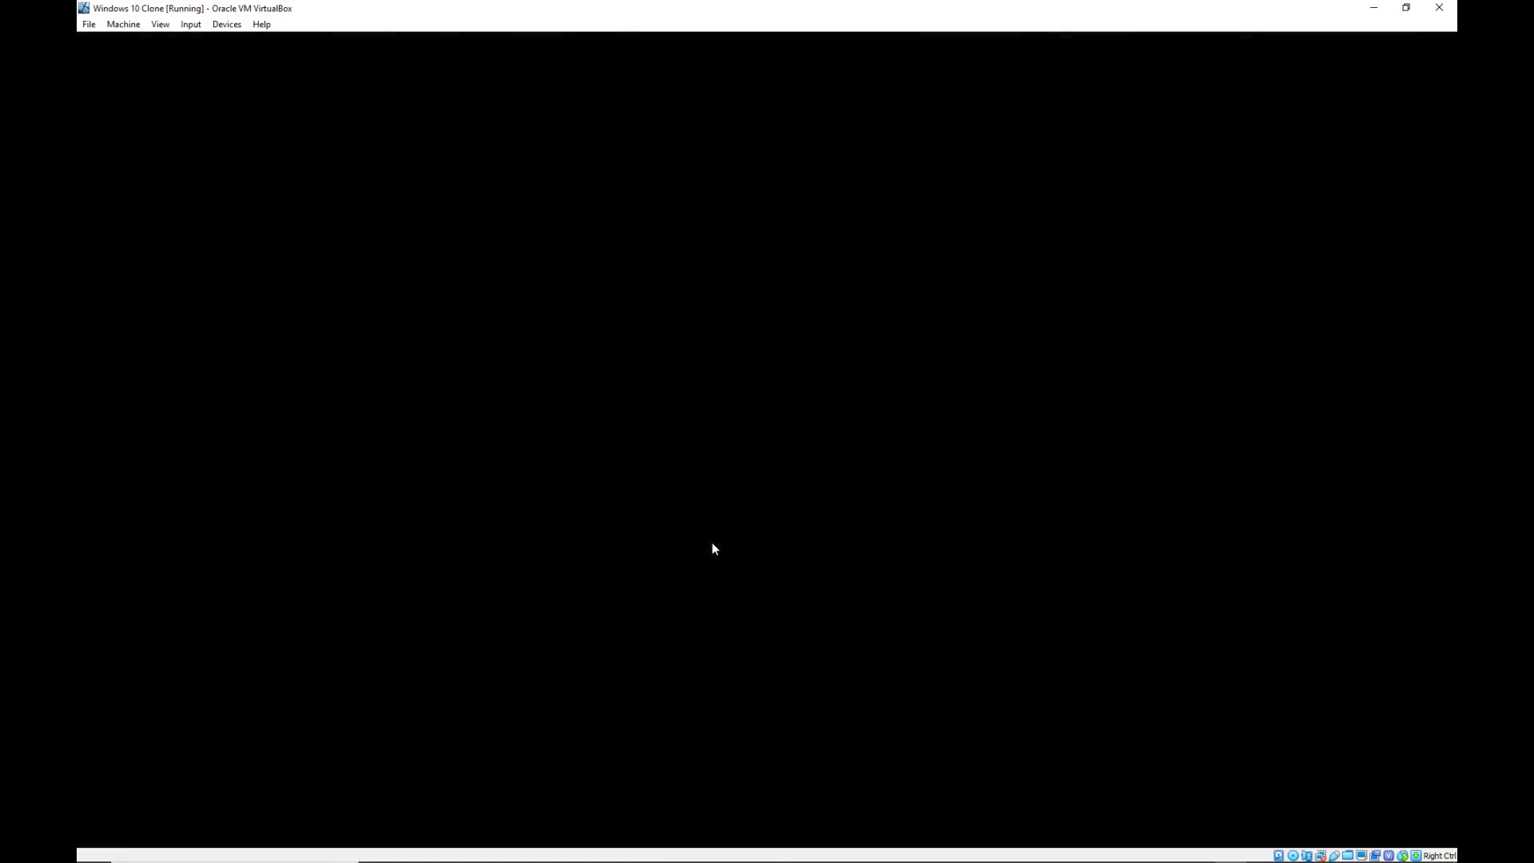
Open the Aeon MQ 7 skin settings from the Settings entry of the home menu.
{"action": "key", "text": "Left"}
{"action": "key", "text": "Left"}
{"action": "key", "text": "Left"}
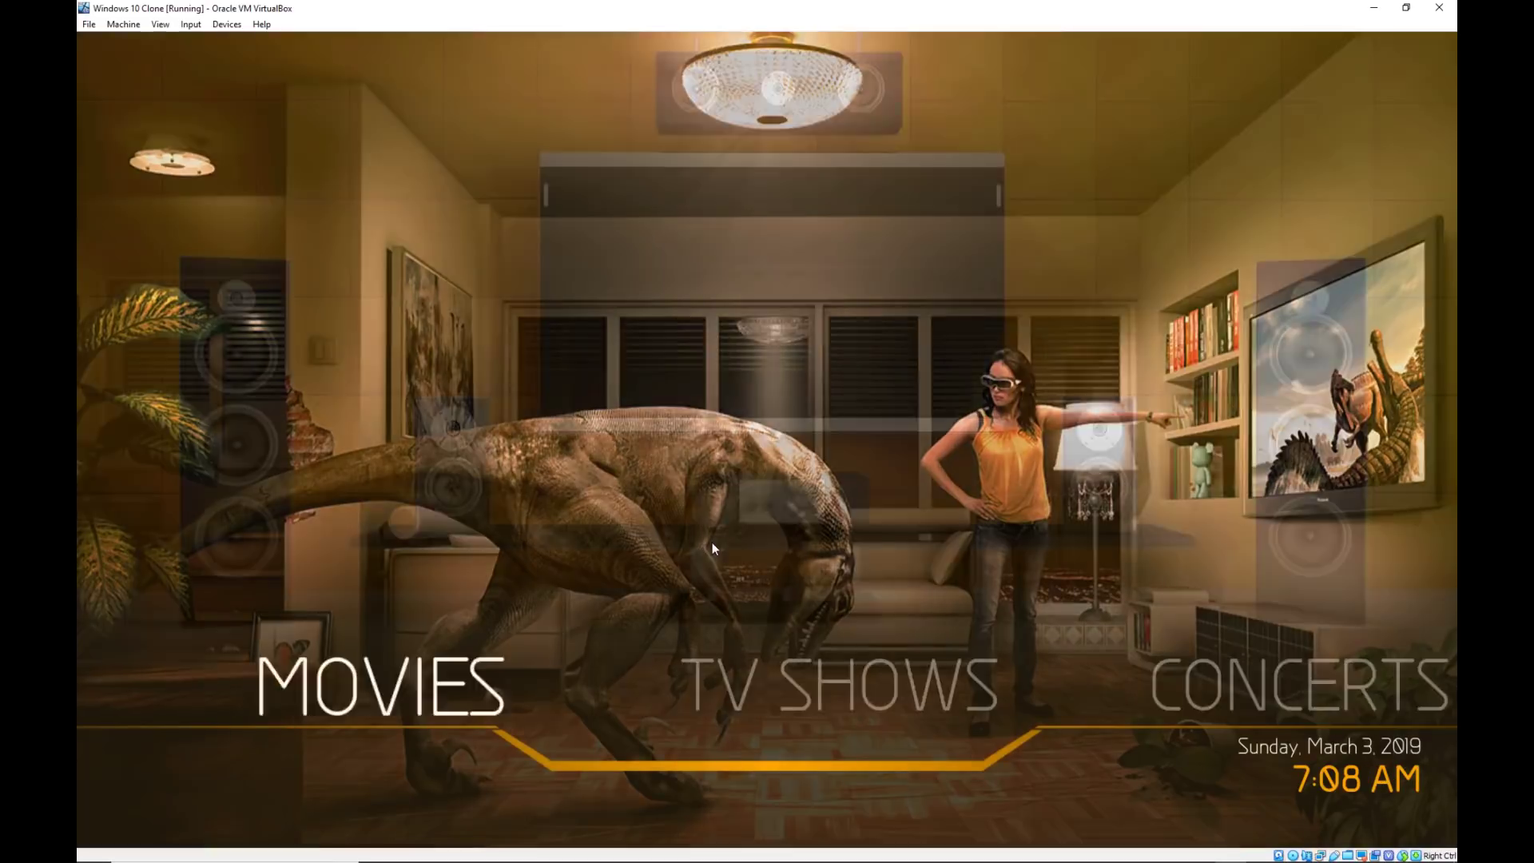
{"action": "key", "text": "Left"}
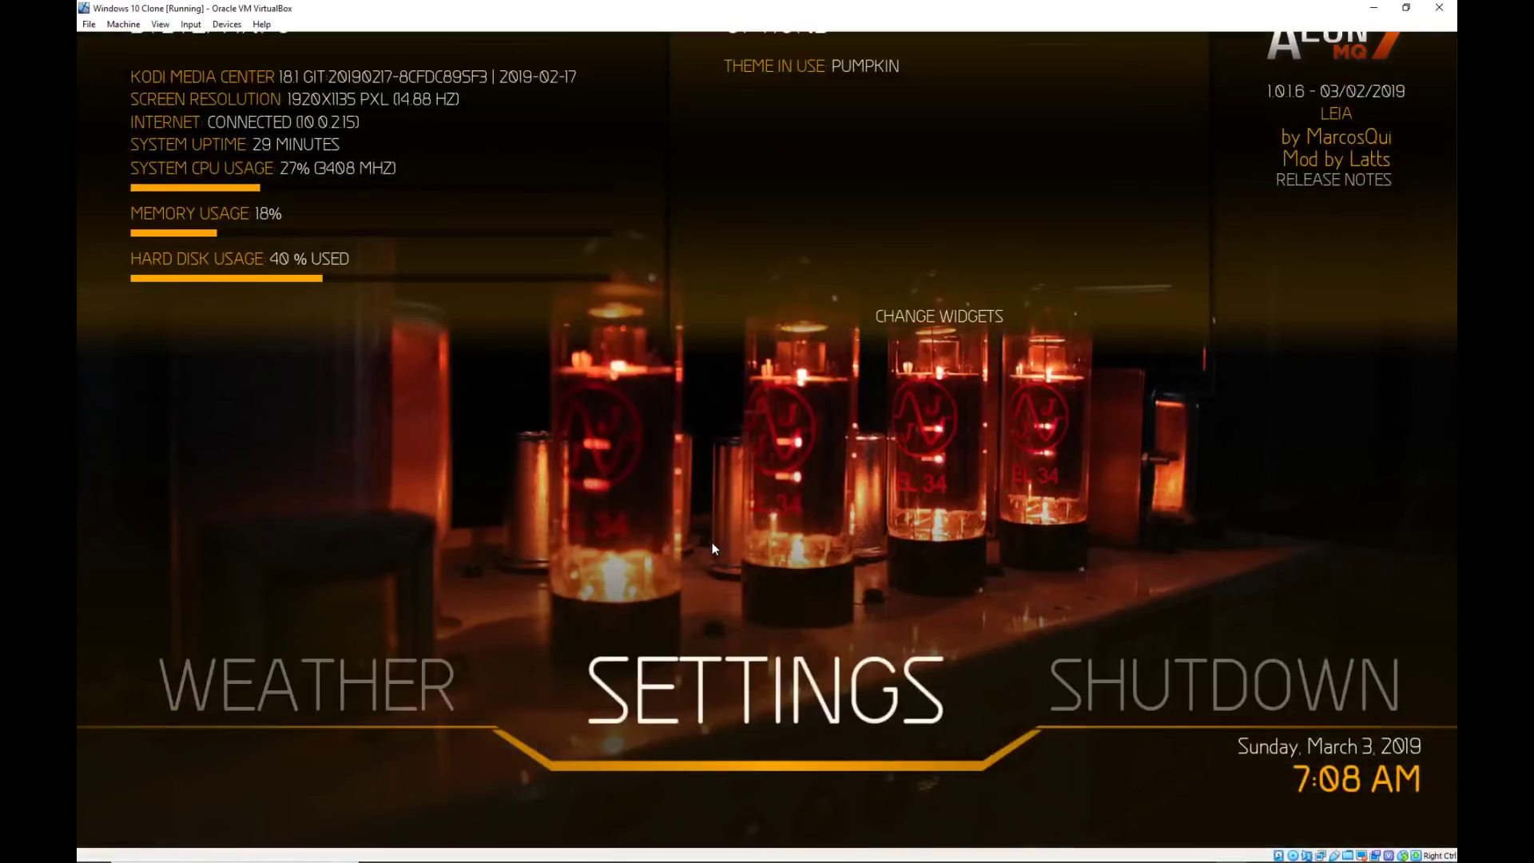
{"action": "key", "text": "Down"}
{"action": "key", "text": "Right"}
{"action": "key", "text": "Right"}
{"action": "key", "text": "Return"}
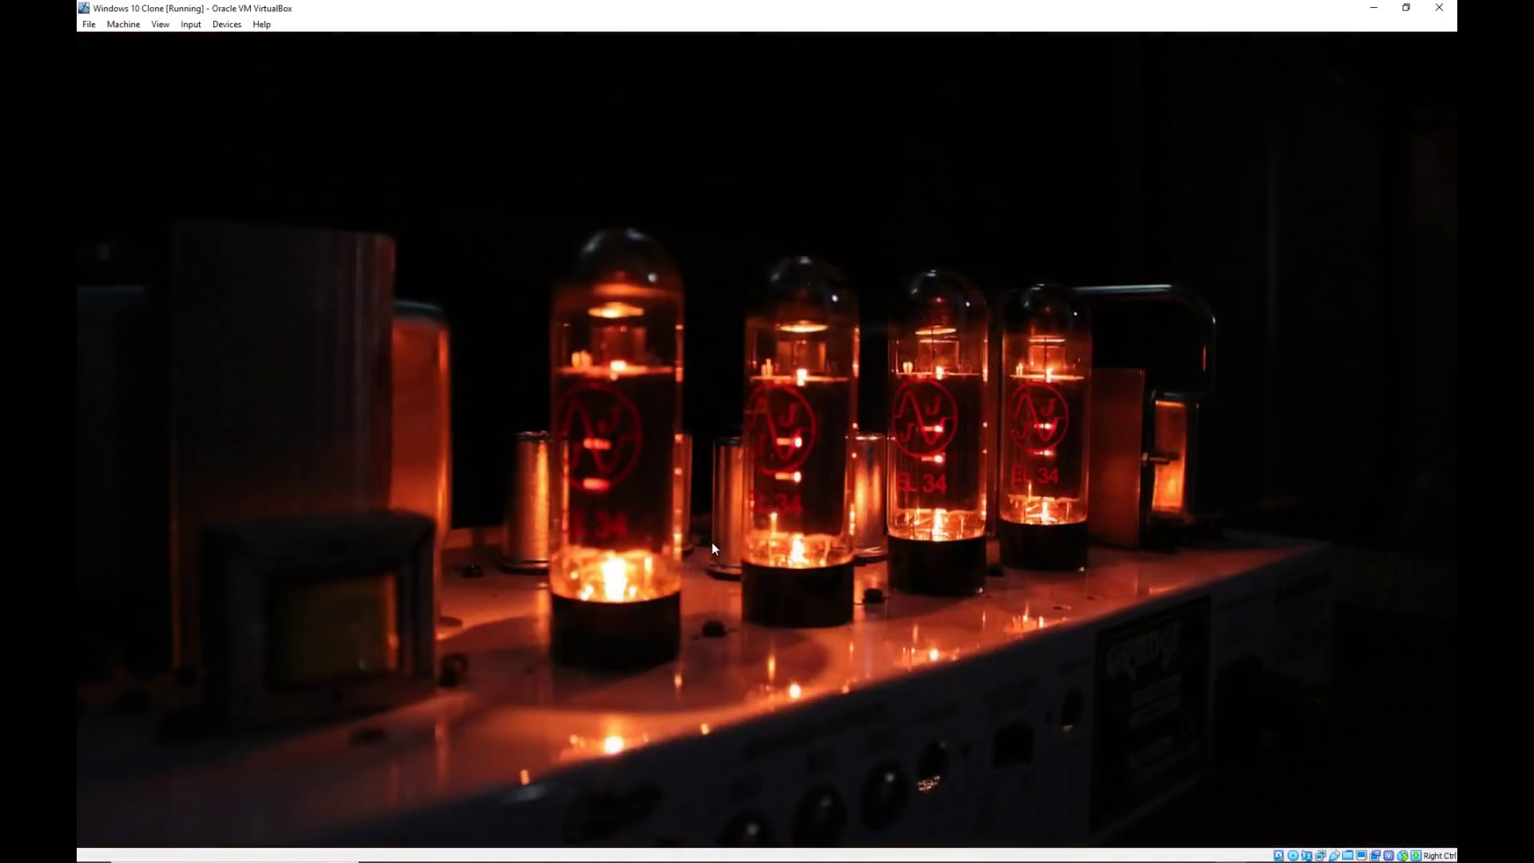
Look through the skin's image themes down to the custom My Theme entry.
{"action": "key", "text": "Down"}
{"action": "key", "text": "Down"}
{"action": "key", "text": "Down"}
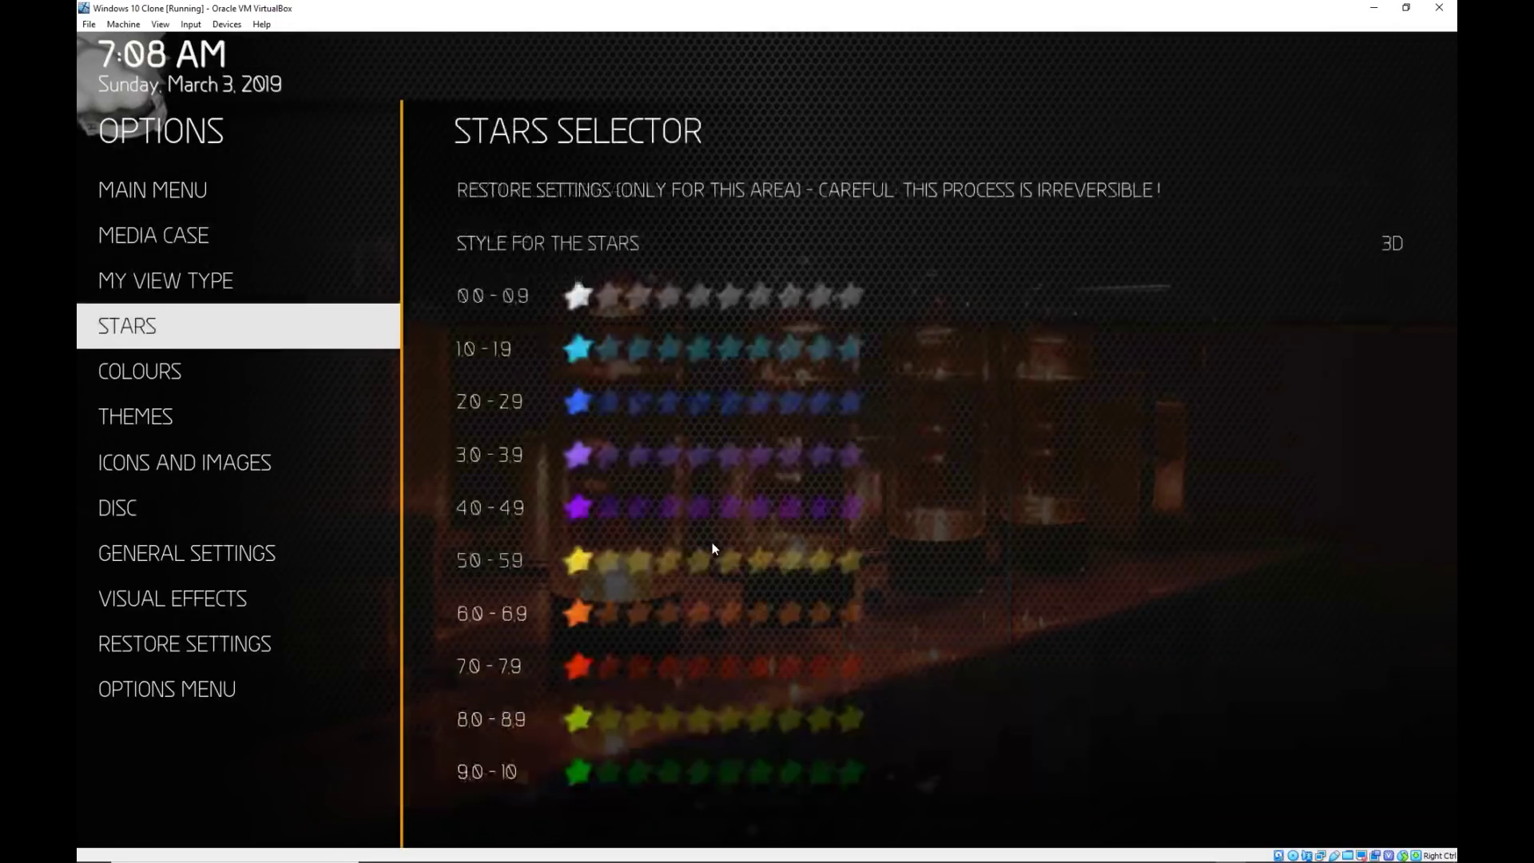
{"action": "key", "text": "Down"}
{"action": "key", "text": "Down"}
{"action": "key", "text": "Right"}
{"action": "key", "text": "Up"}
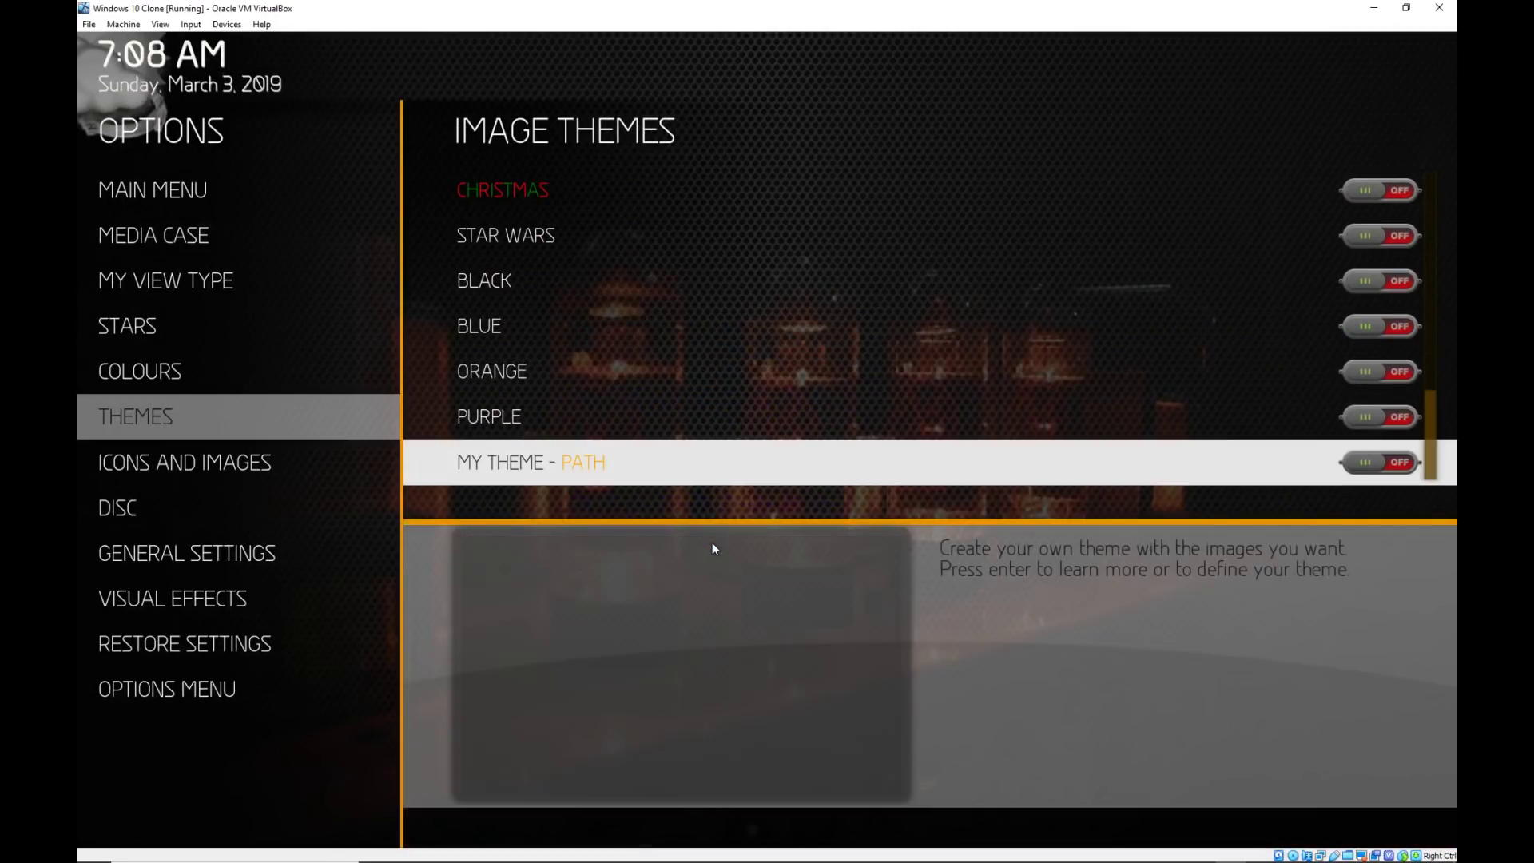
Switch the main menu to vertical mode and set its vertical menu bar to Neon Menu Bar.
{"action": "key", "text": "Left"}
{"action": "key", "text": "Up"}
{"action": "key", "text": "Up"}
{"action": "key", "text": "Up"}
{"action": "key", "text": "Up"}
{"action": "key", "text": "Up"}
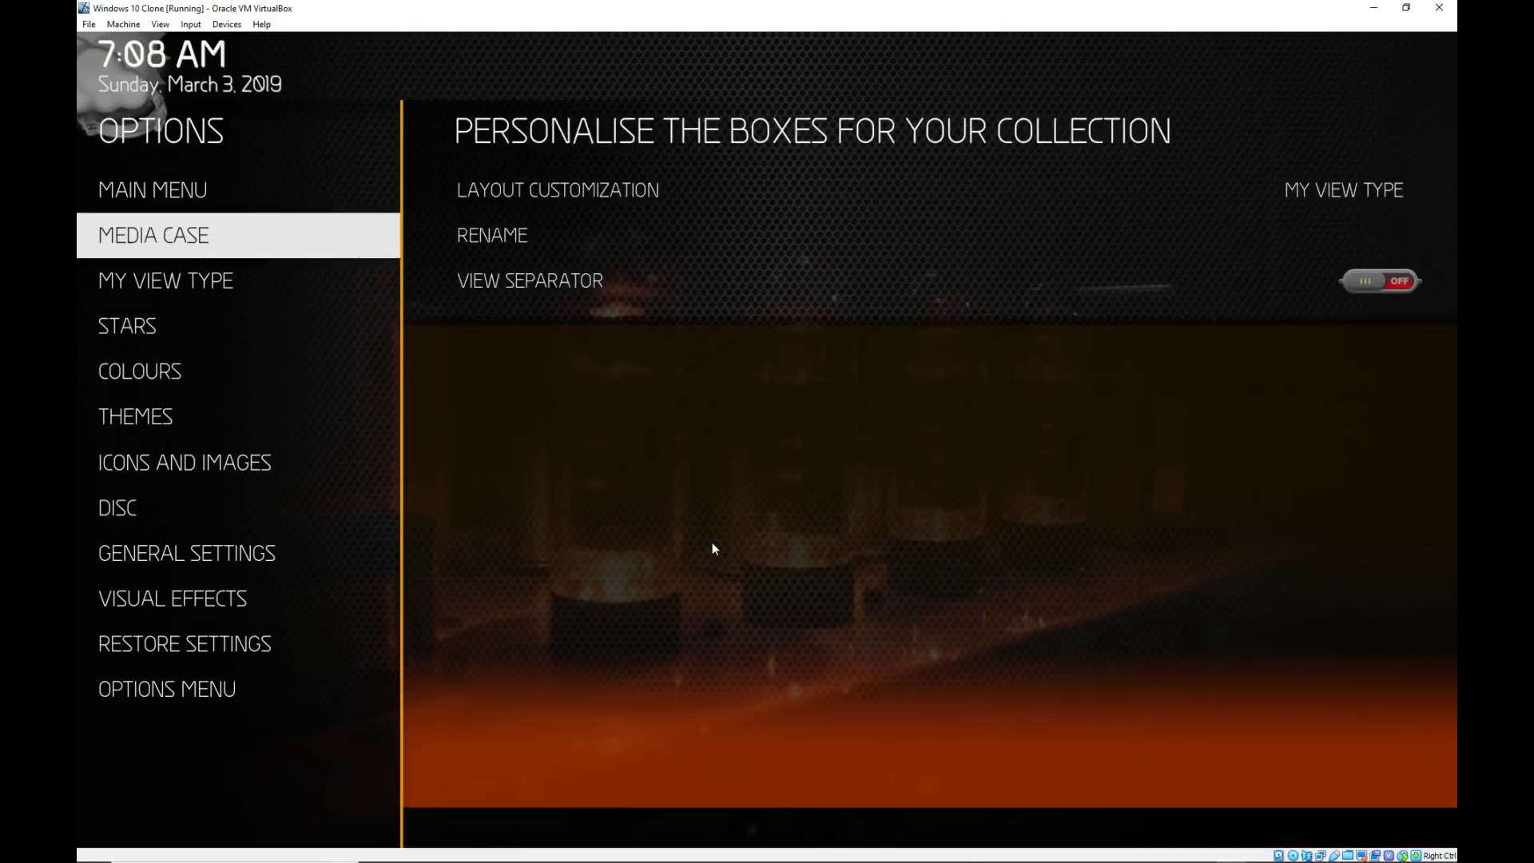
{"action": "key", "text": "Right"}
{"action": "key", "text": "Down"}
{"action": "key", "text": "Down"}
{"action": "key", "text": "Down"}
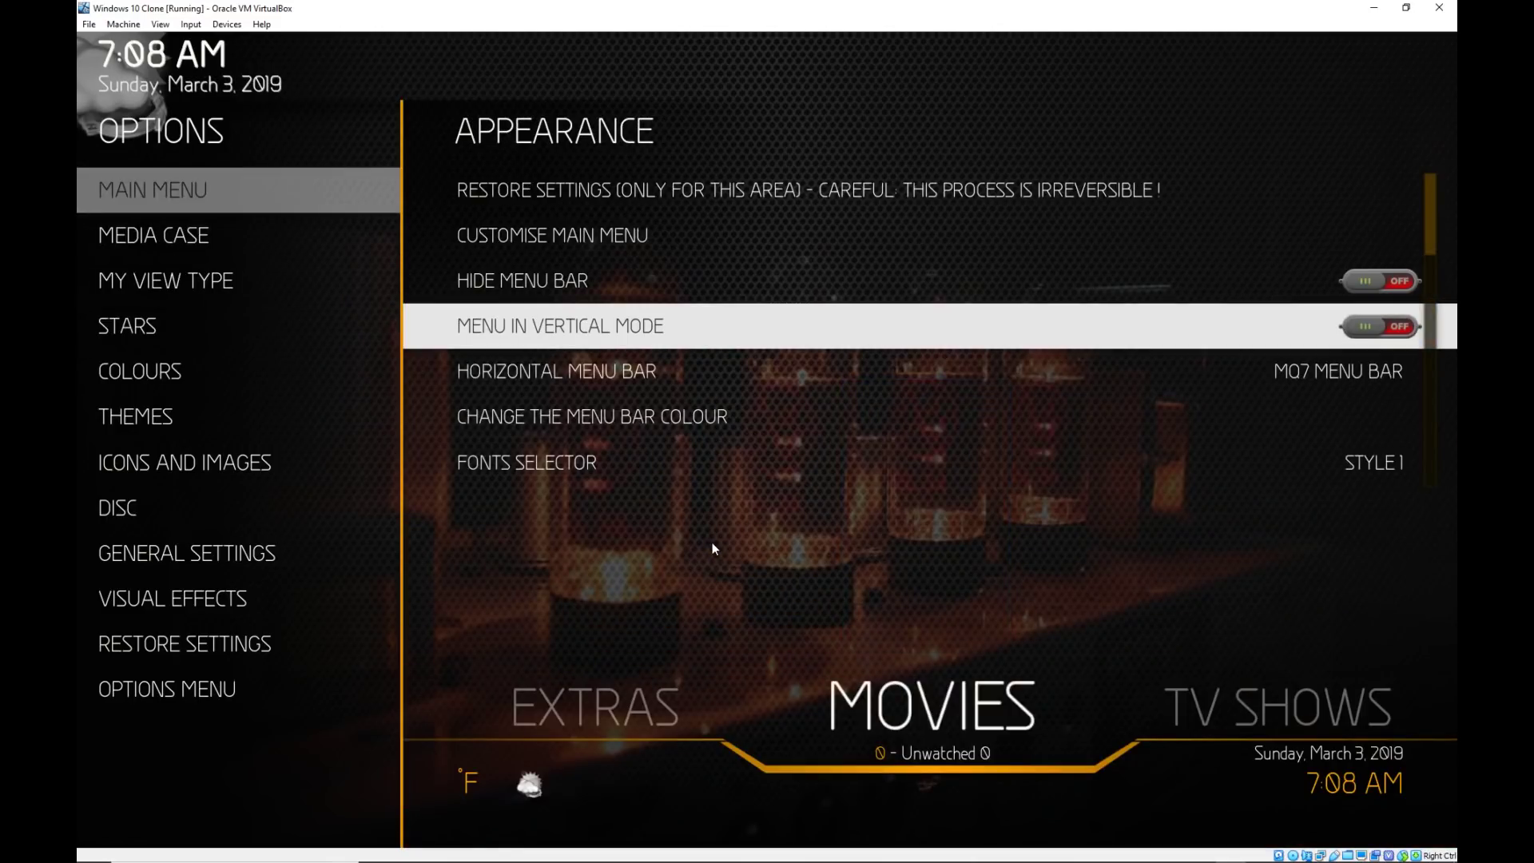
{"action": "key", "text": "Return"}
{"action": "key", "text": "Down"}
{"action": "key", "text": "Return"}
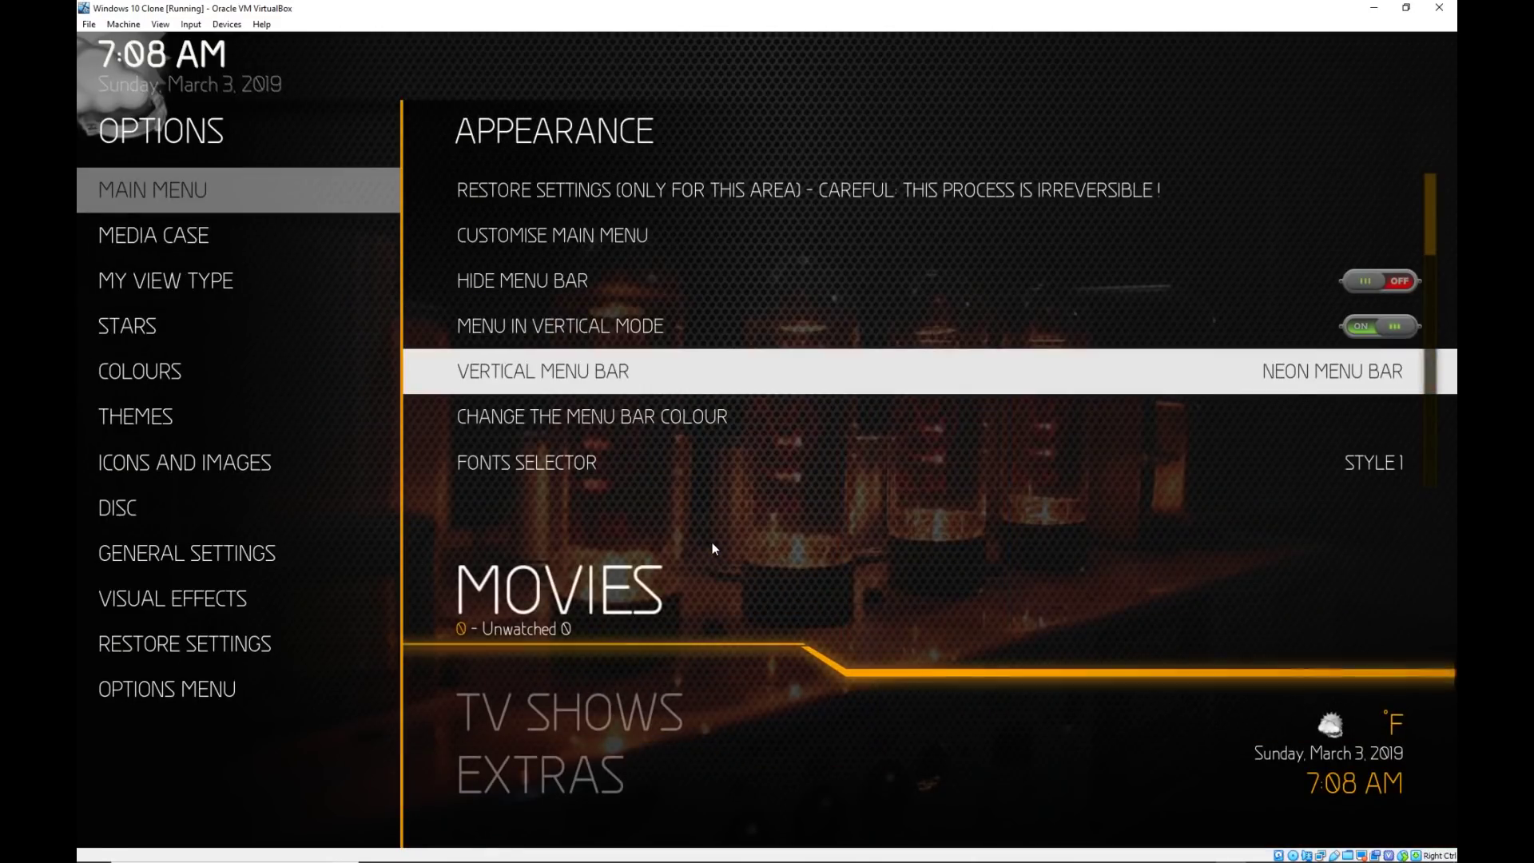
Look at the colour palette for the menu bar and close it without choosing a colour.
{"action": "key", "text": "Down"}
{"action": "key", "text": "Return"}
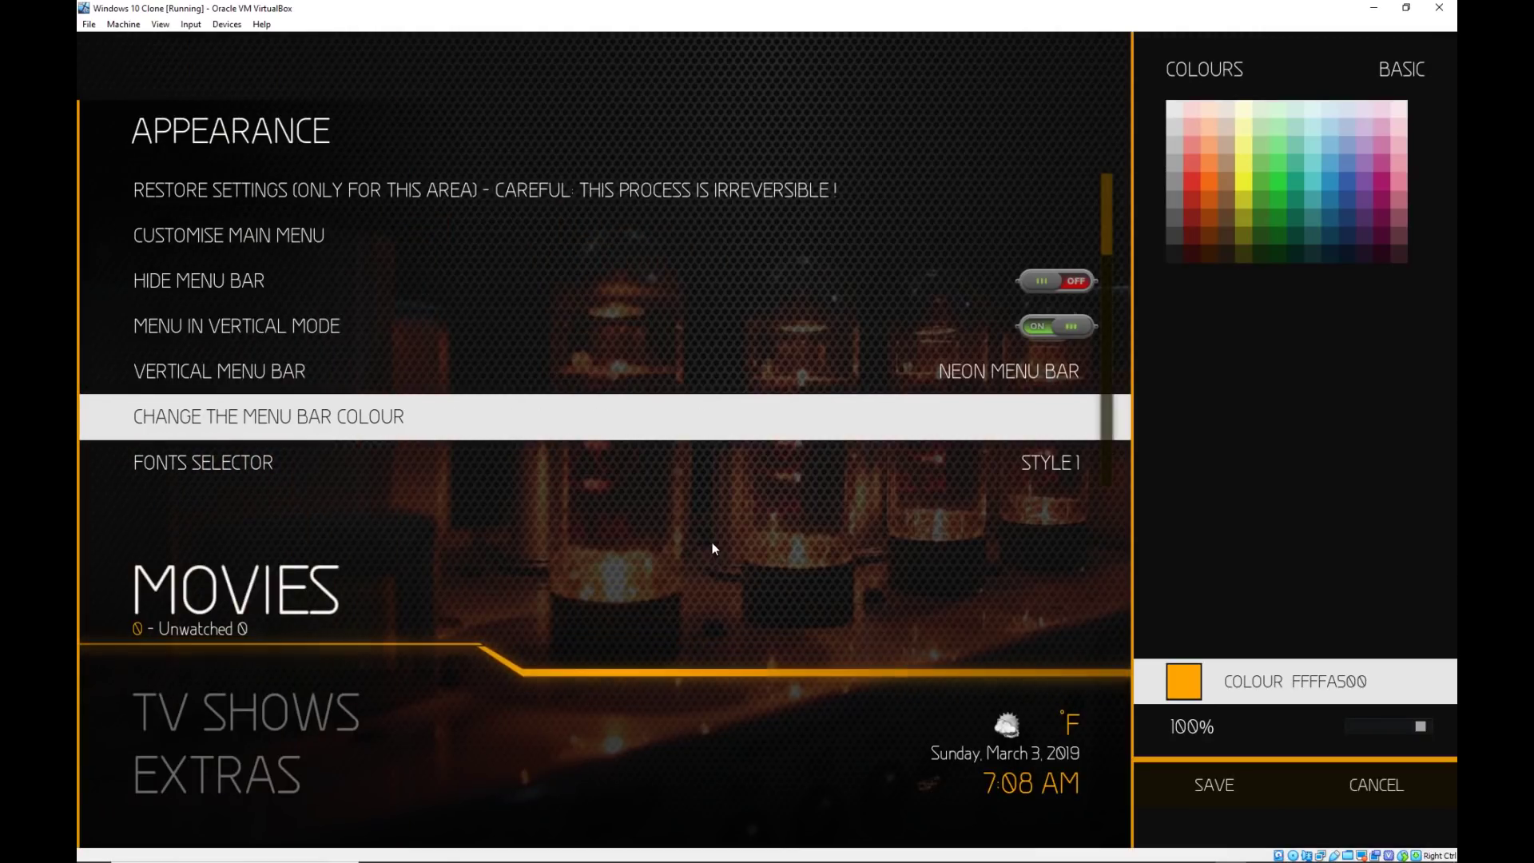
{"action": "key", "text": "Escape"}
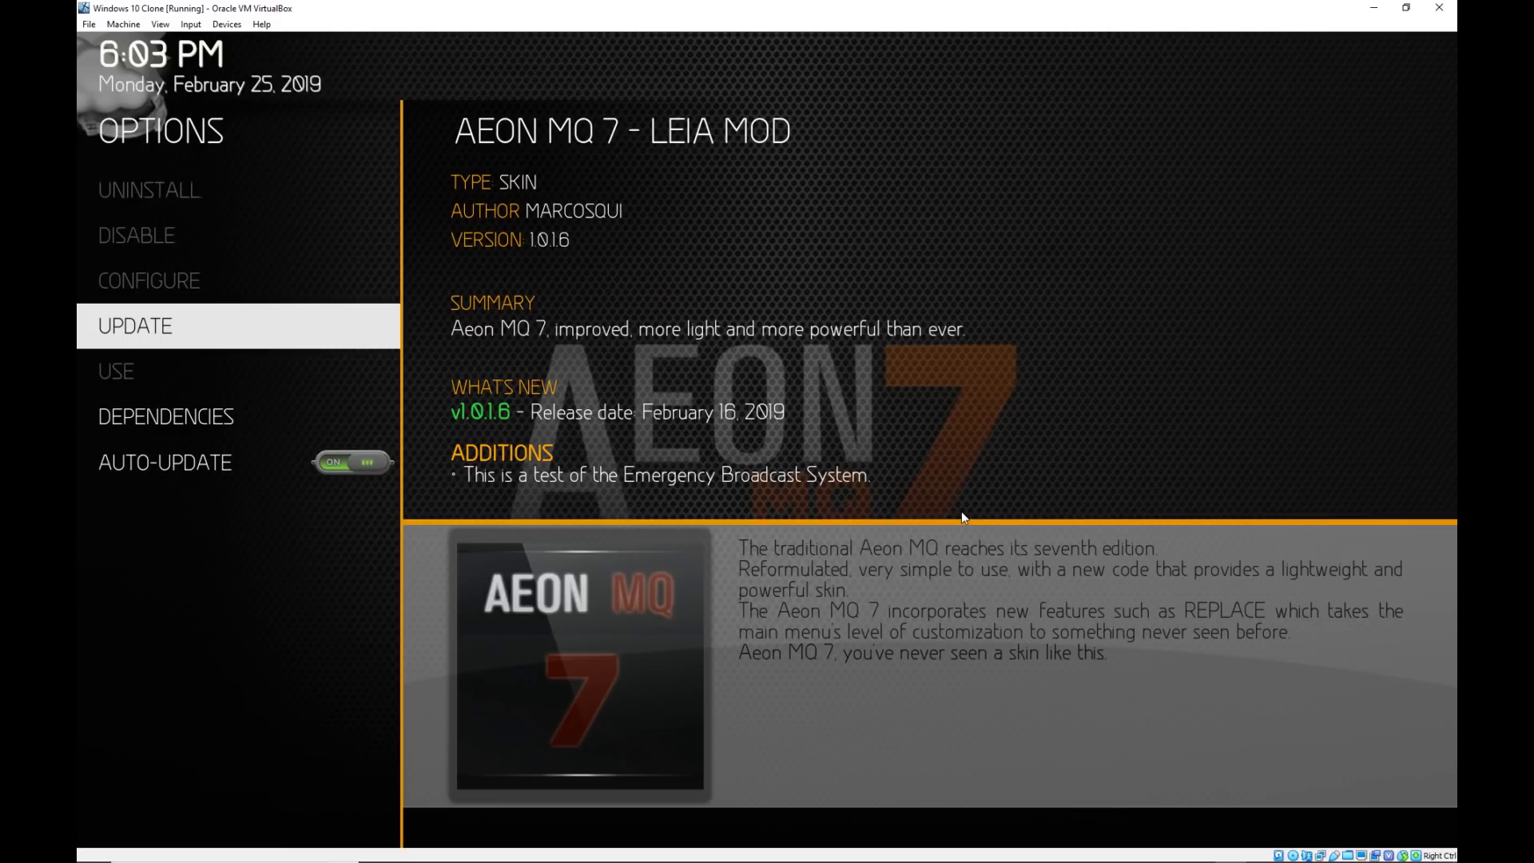
Return from the Aeon MQ 7 - Leia Mod add-on details to the home screen.
{"action": "key", "text": "Escape"}
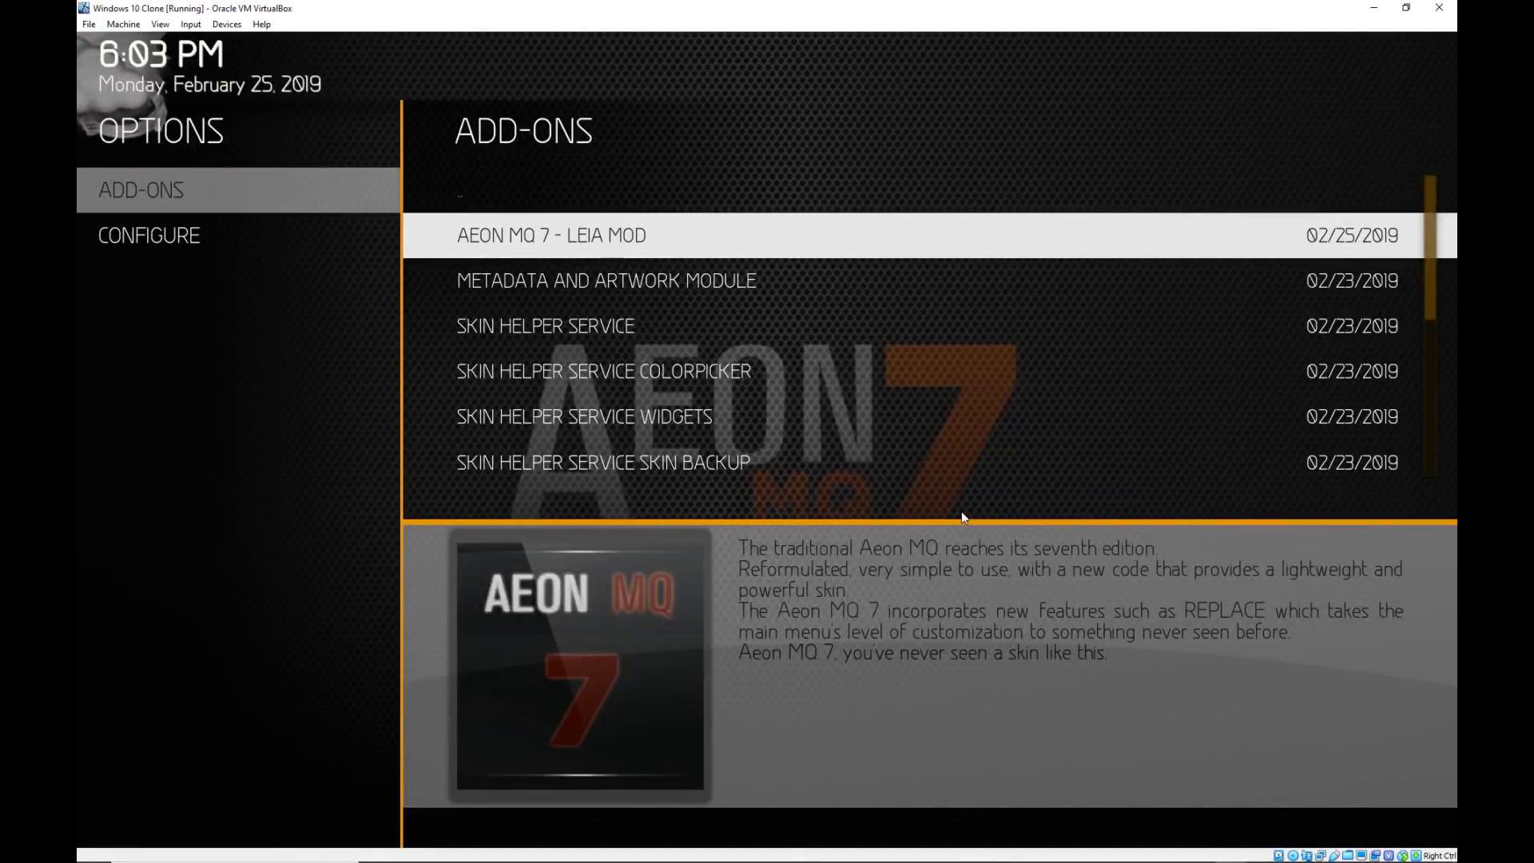
{"action": "key", "text": "Escape"}
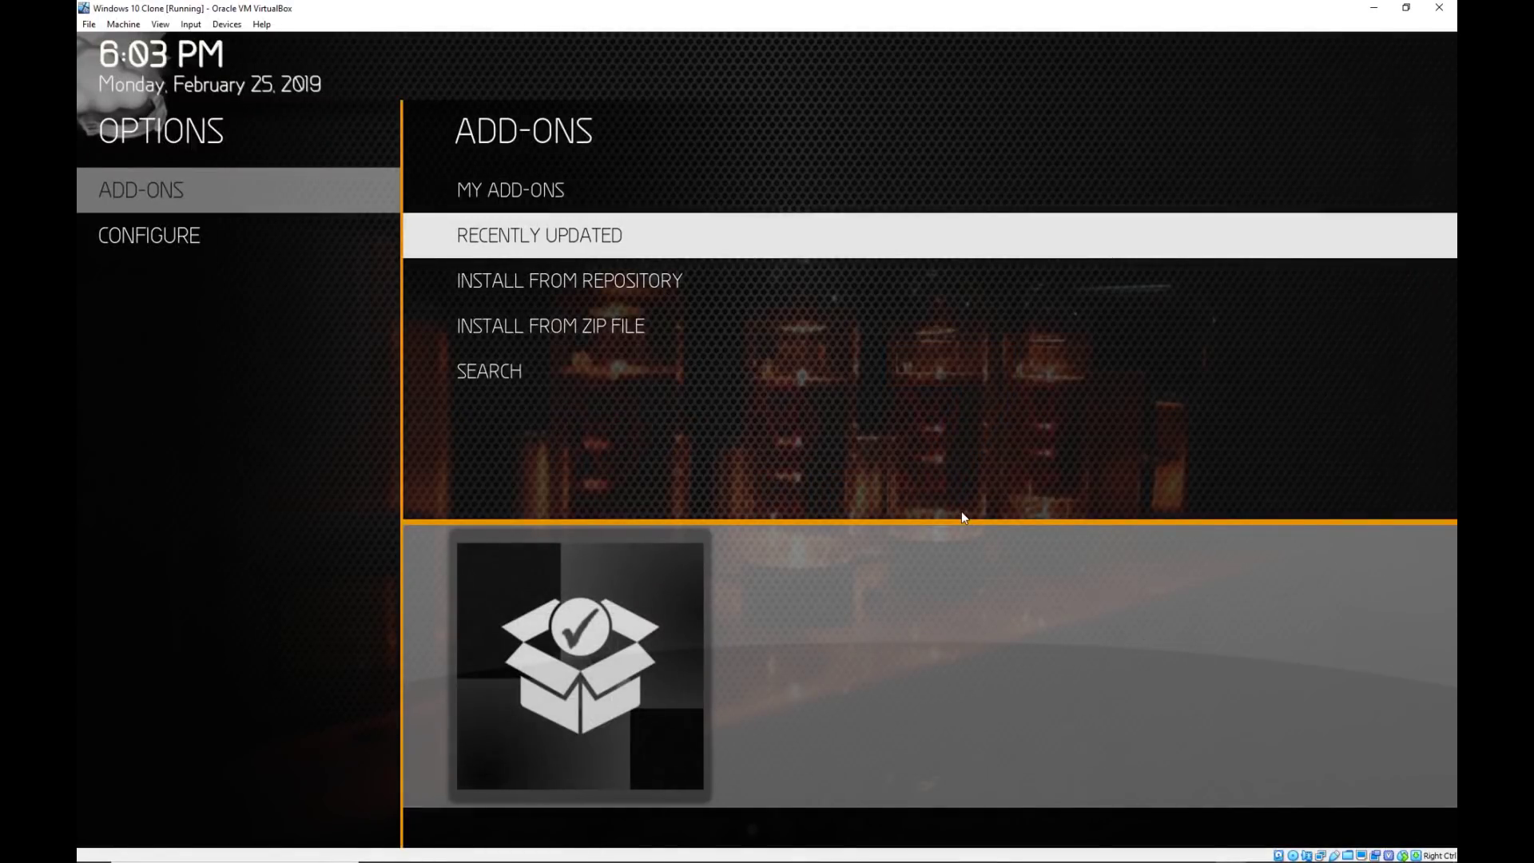
{"action": "key", "text": "Escape"}
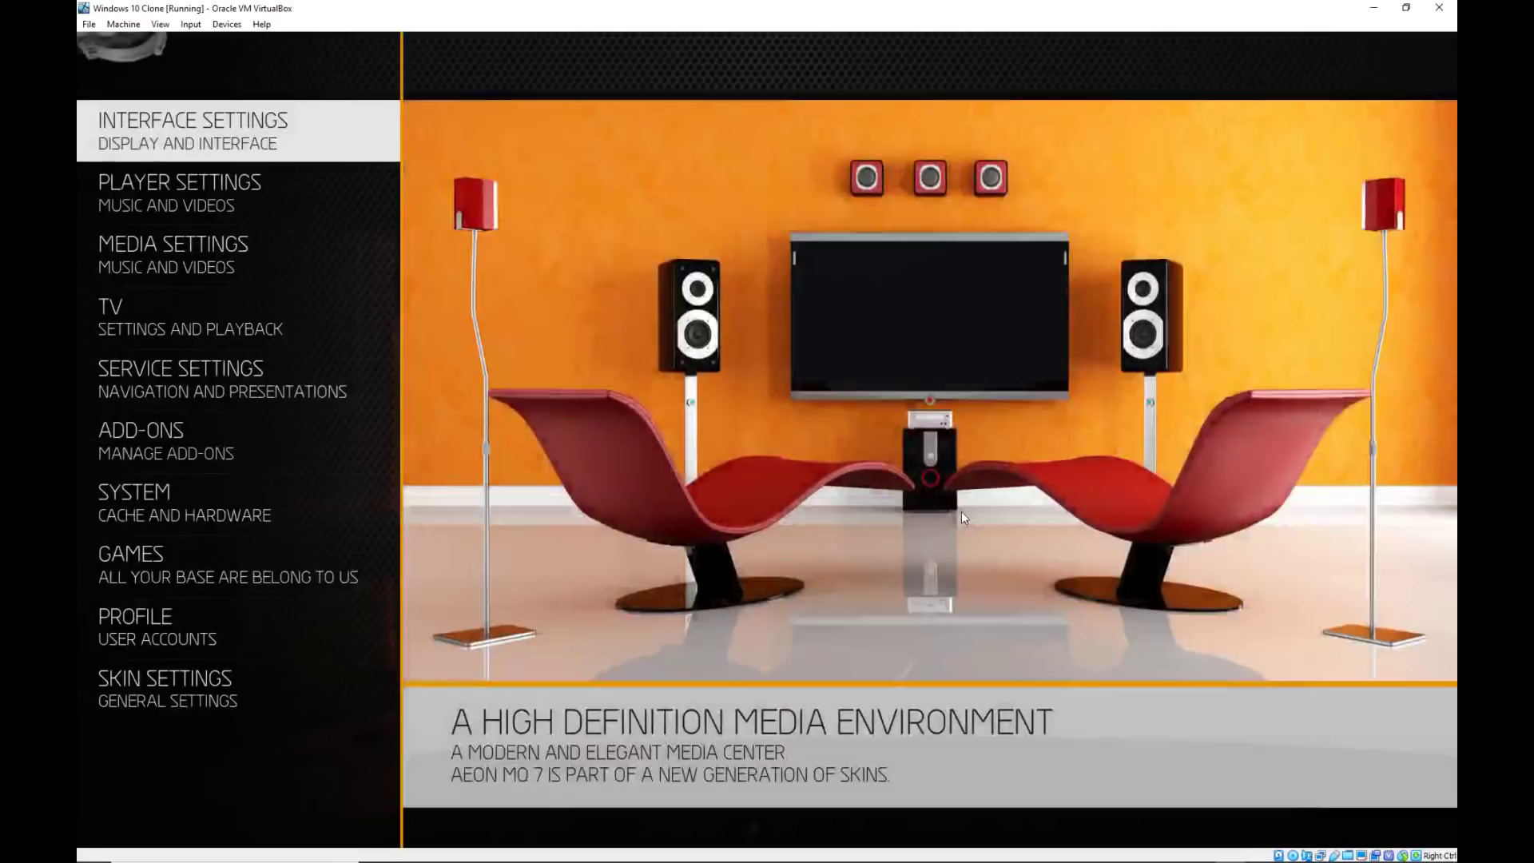
{"action": "key", "text": "Escape"}
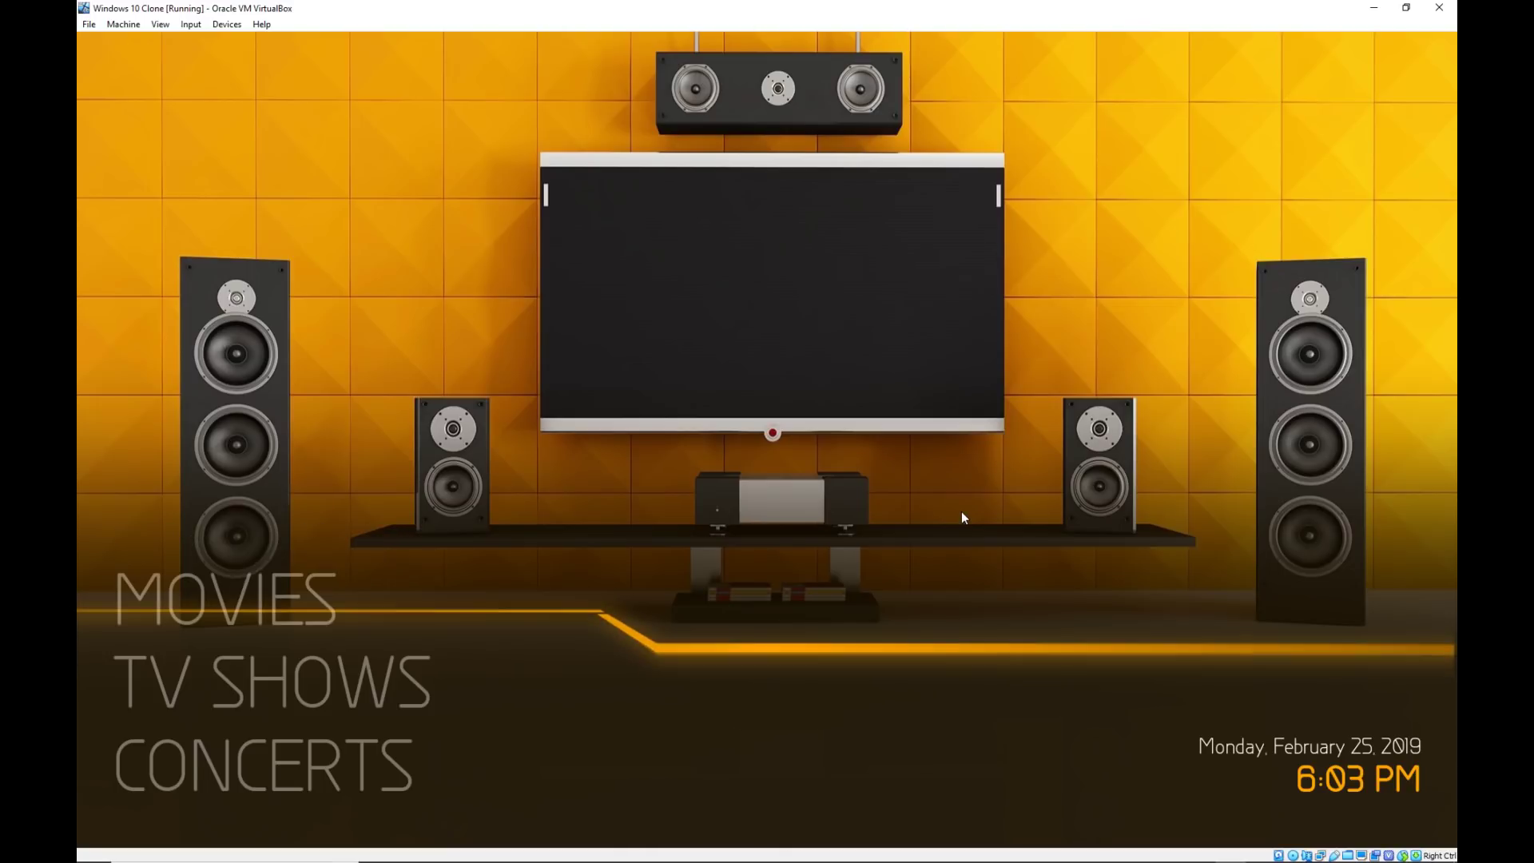
Open the skin settings from the vertical home menu and enter the Main Menu appearance options.
{"action": "key", "text": "Up"}
{"action": "key", "text": "Up"}
{"action": "key", "text": "Up"}
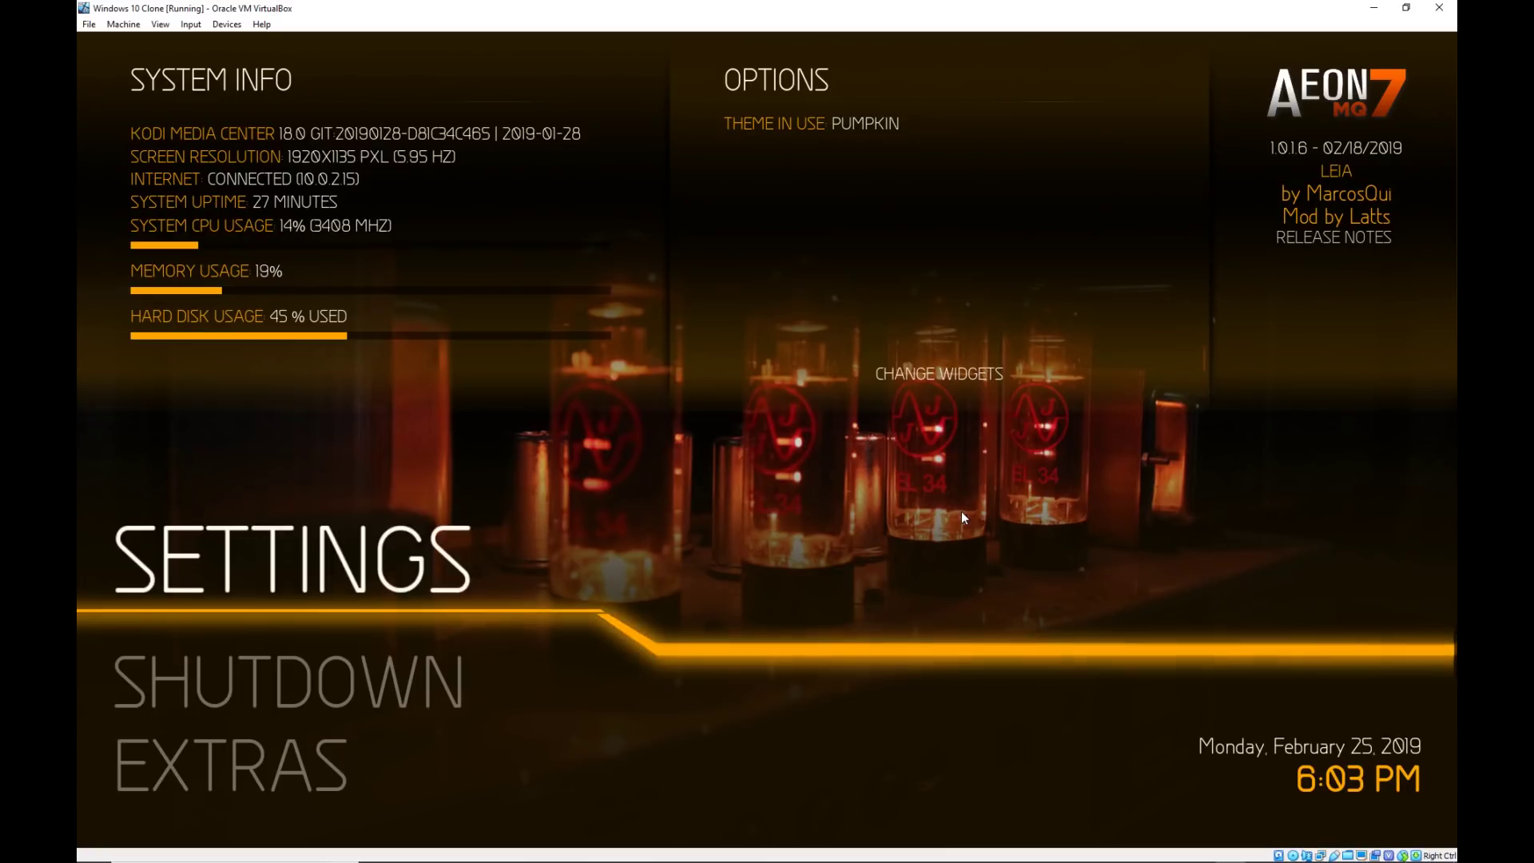
{"action": "key", "text": "Right"}
{"action": "key", "text": "Down"}
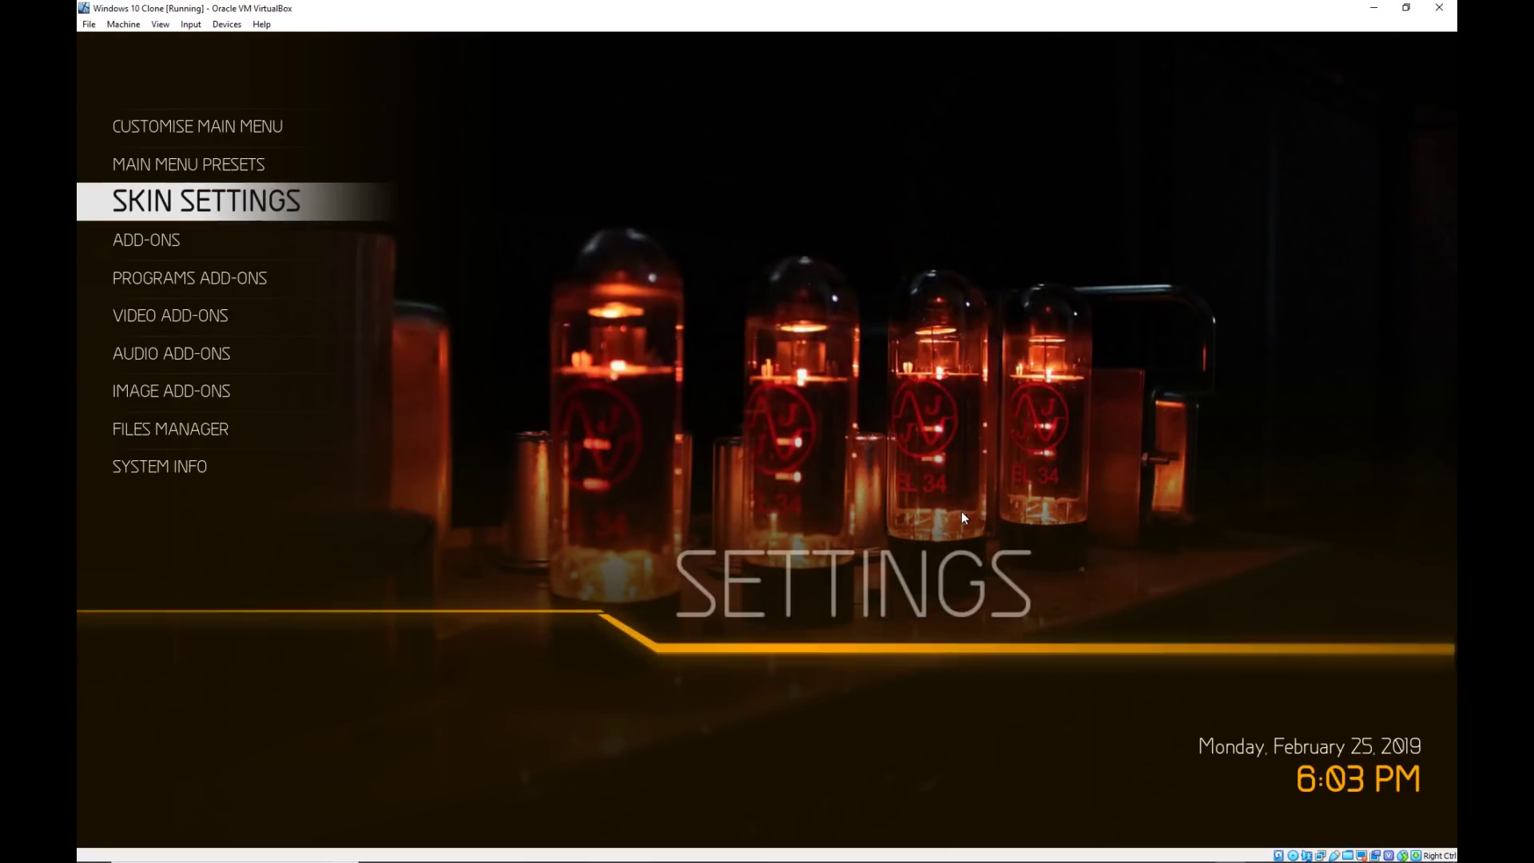
{"action": "key", "text": "Return"}
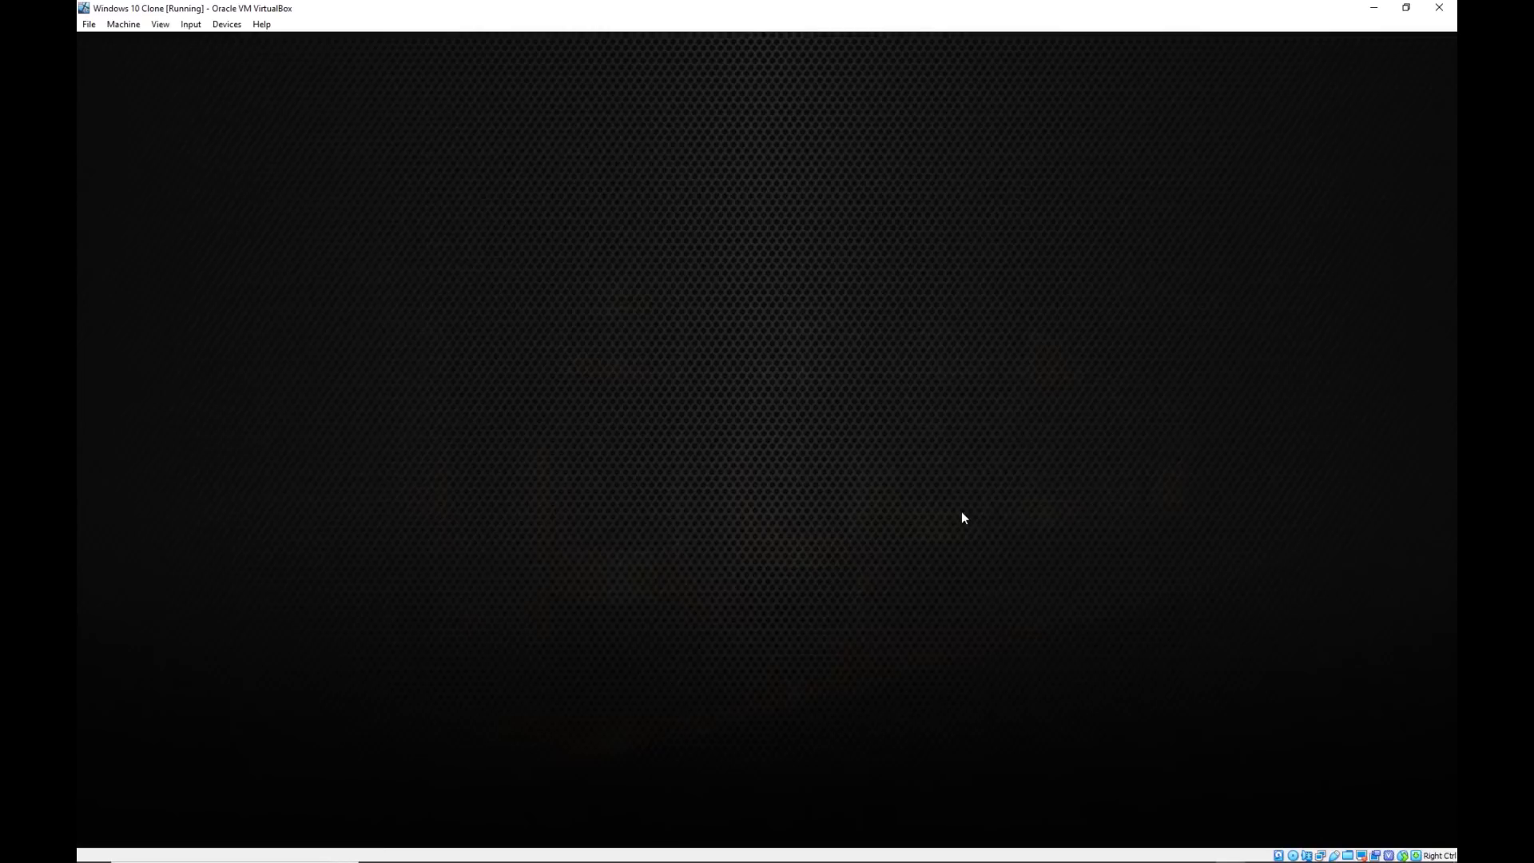
{"action": "key", "text": "Right"}
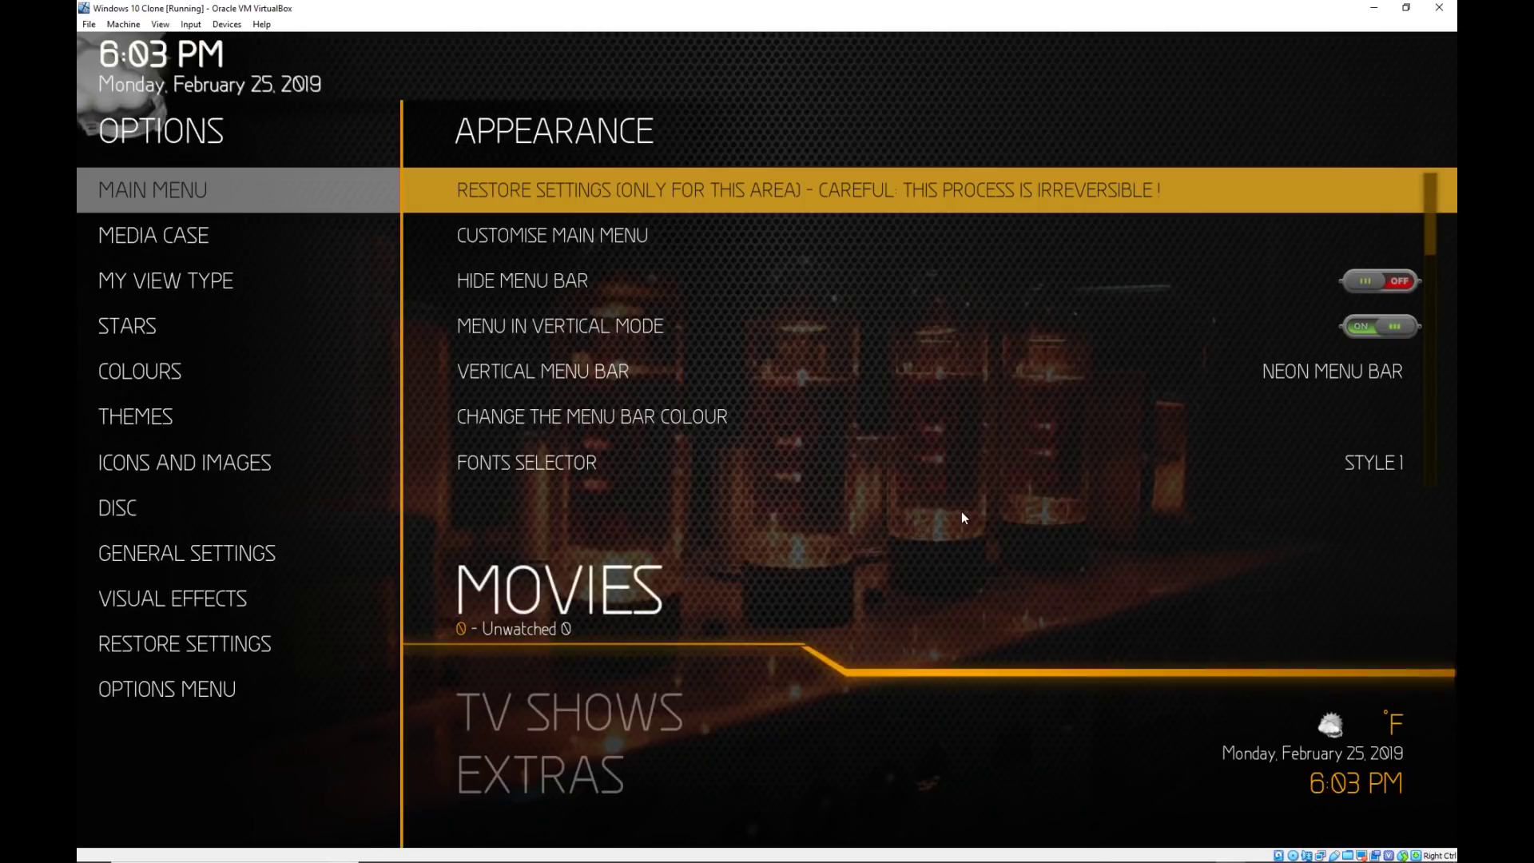
Review the main menu's appearance options, including the menu bar colour palette and the fonts selector, without changing them.
{"action": "key", "text": "Down"}
{"action": "key", "text": "Down"}
{"action": "key", "text": "Down"}
{"action": "key", "text": "Down"}
{"action": "key", "text": "Down"}
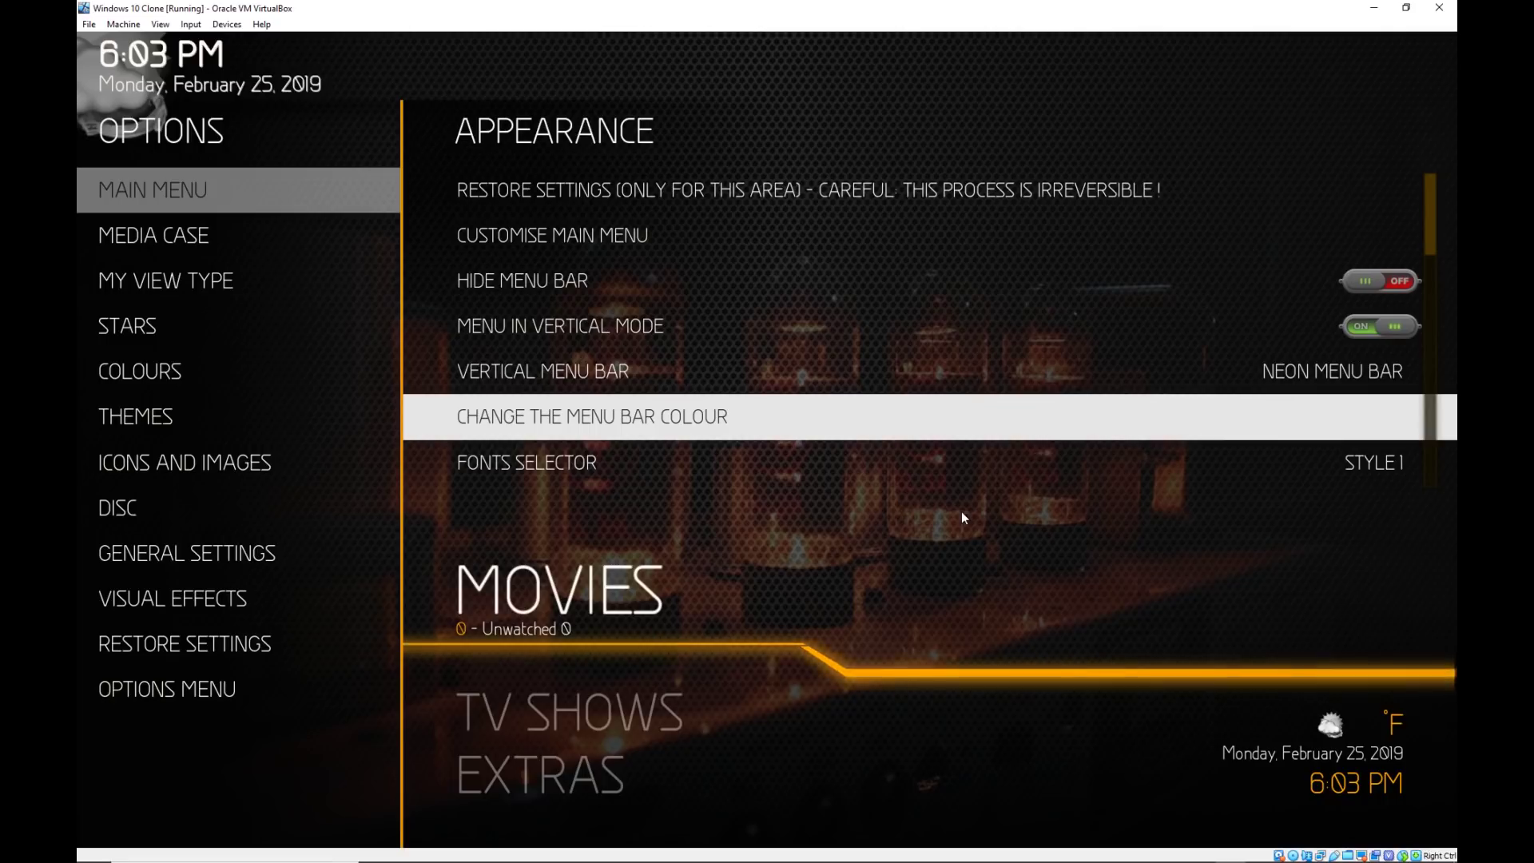
{"action": "key", "text": "Return"}
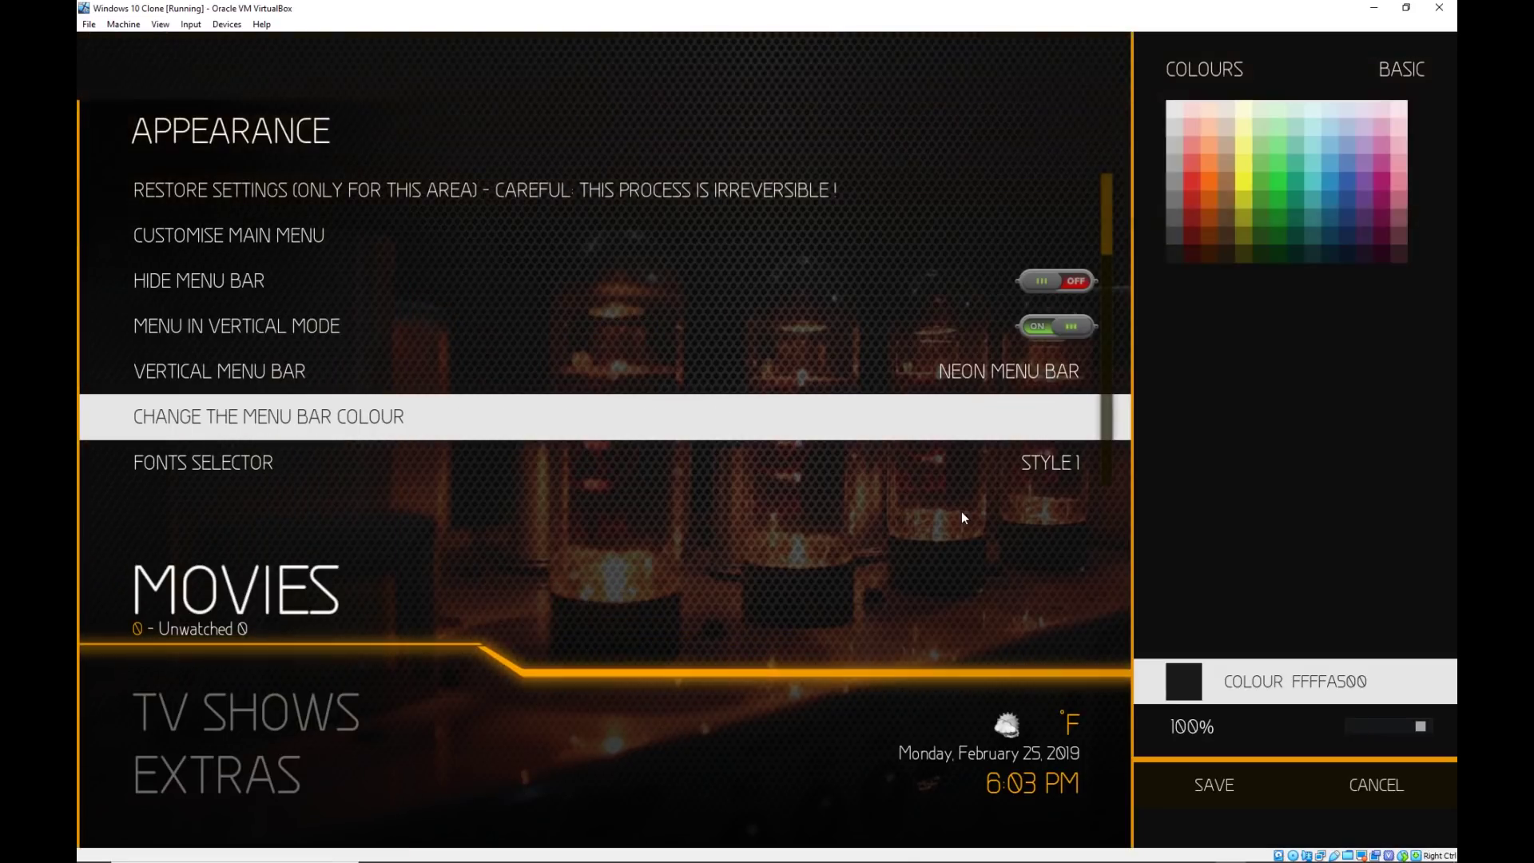
{"action": "key", "text": "Escape"}
{"action": "key", "text": "Down"}
{"action": "key", "text": "Down"}
{"action": "key", "text": "Down"}
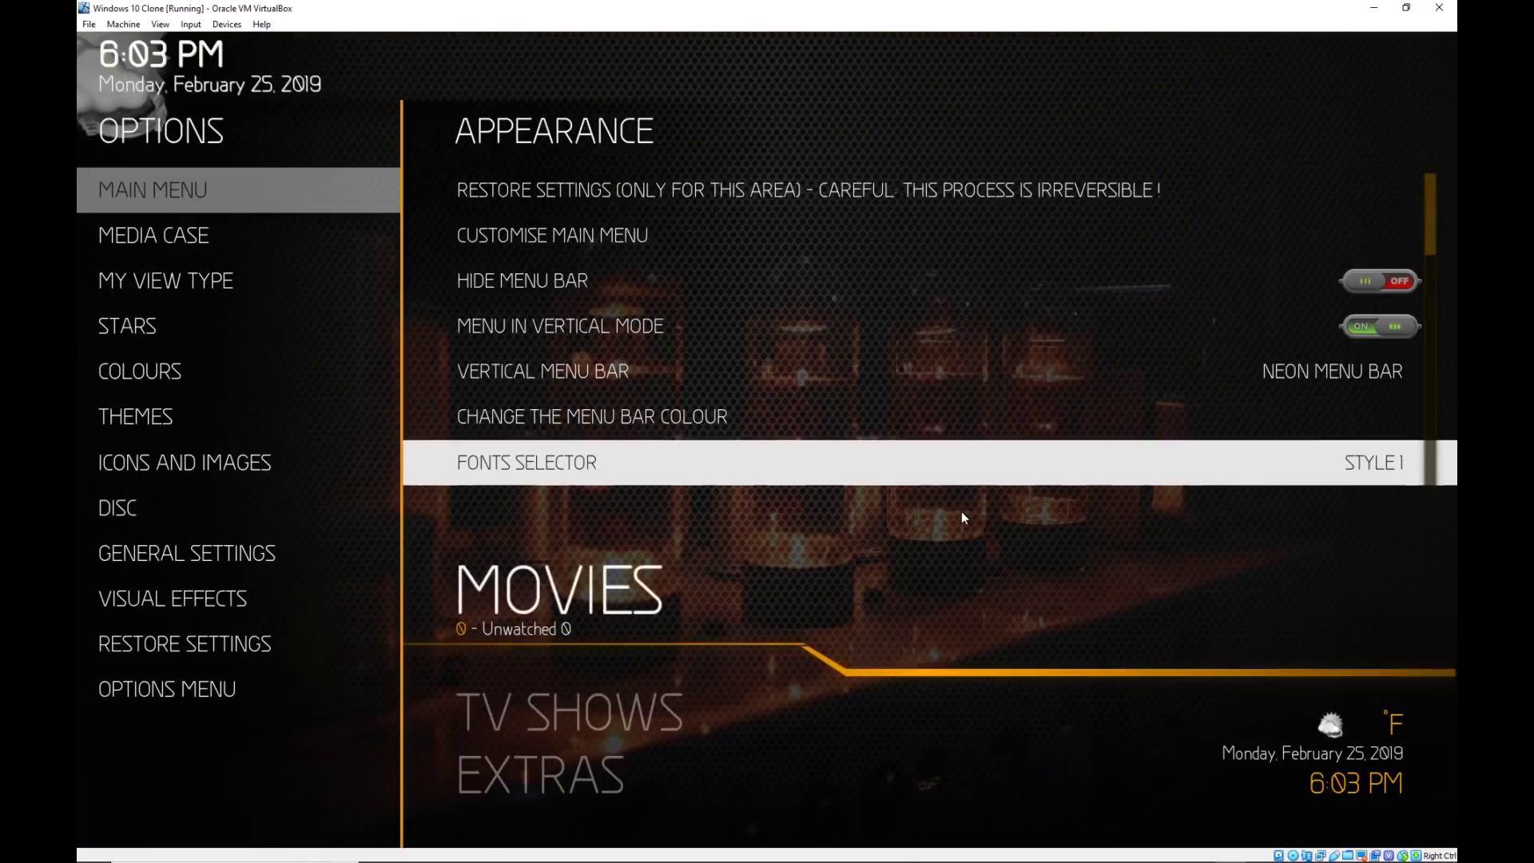
Turn on the Black image theme in the skin's theme options.
{"action": "key", "text": "Left"}
{"action": "key", "text": "Down"}
{"action": "key", "text": "Down"}
{"action": "key", "text": "Down"}
{"action": "key", "text": "Down"}
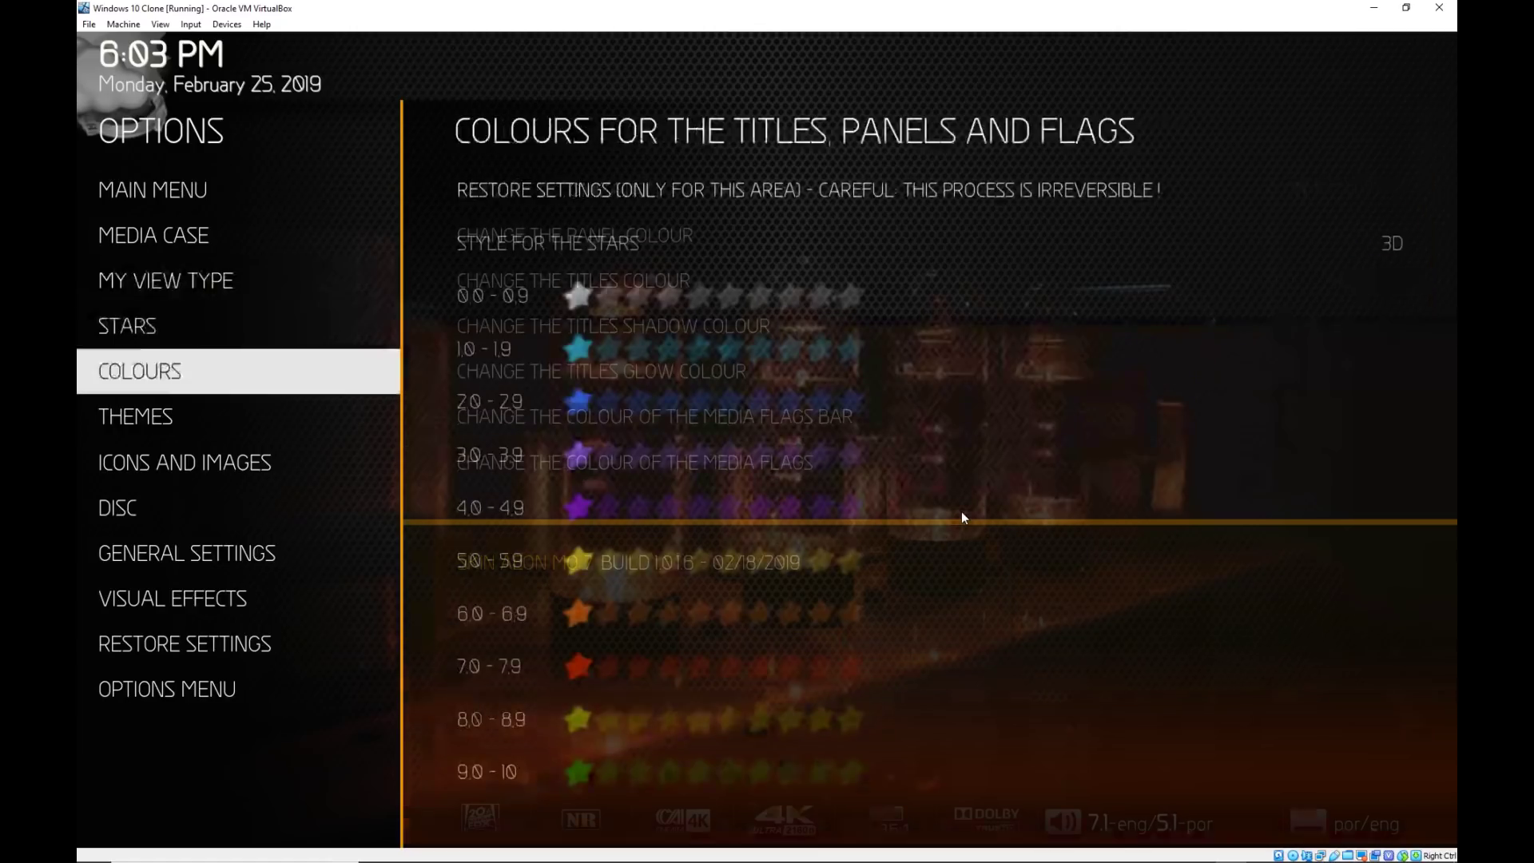
{"action": "key", "text": "Down"}
{"action": "key", "text": "Right"}
{"action": "key", "text": "Up"}
{"action": "key", "text": "Up"}
{"action": "key", "text": "Up"}
{"action": "key", "text": "Up"}
{"action": "key", "text": "Up"}
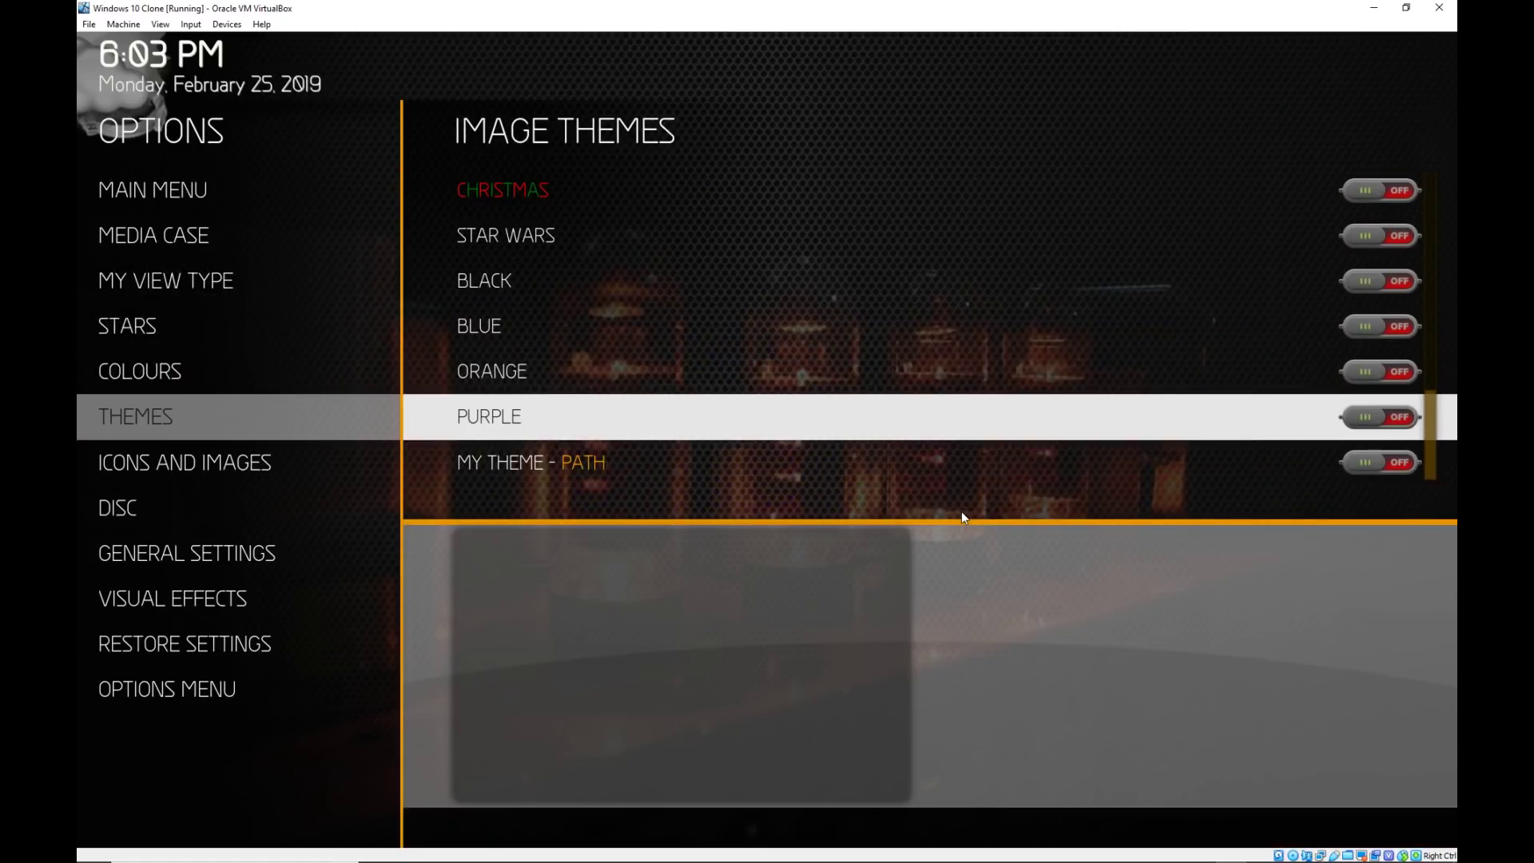
{"action": "key", "text": "Return"}
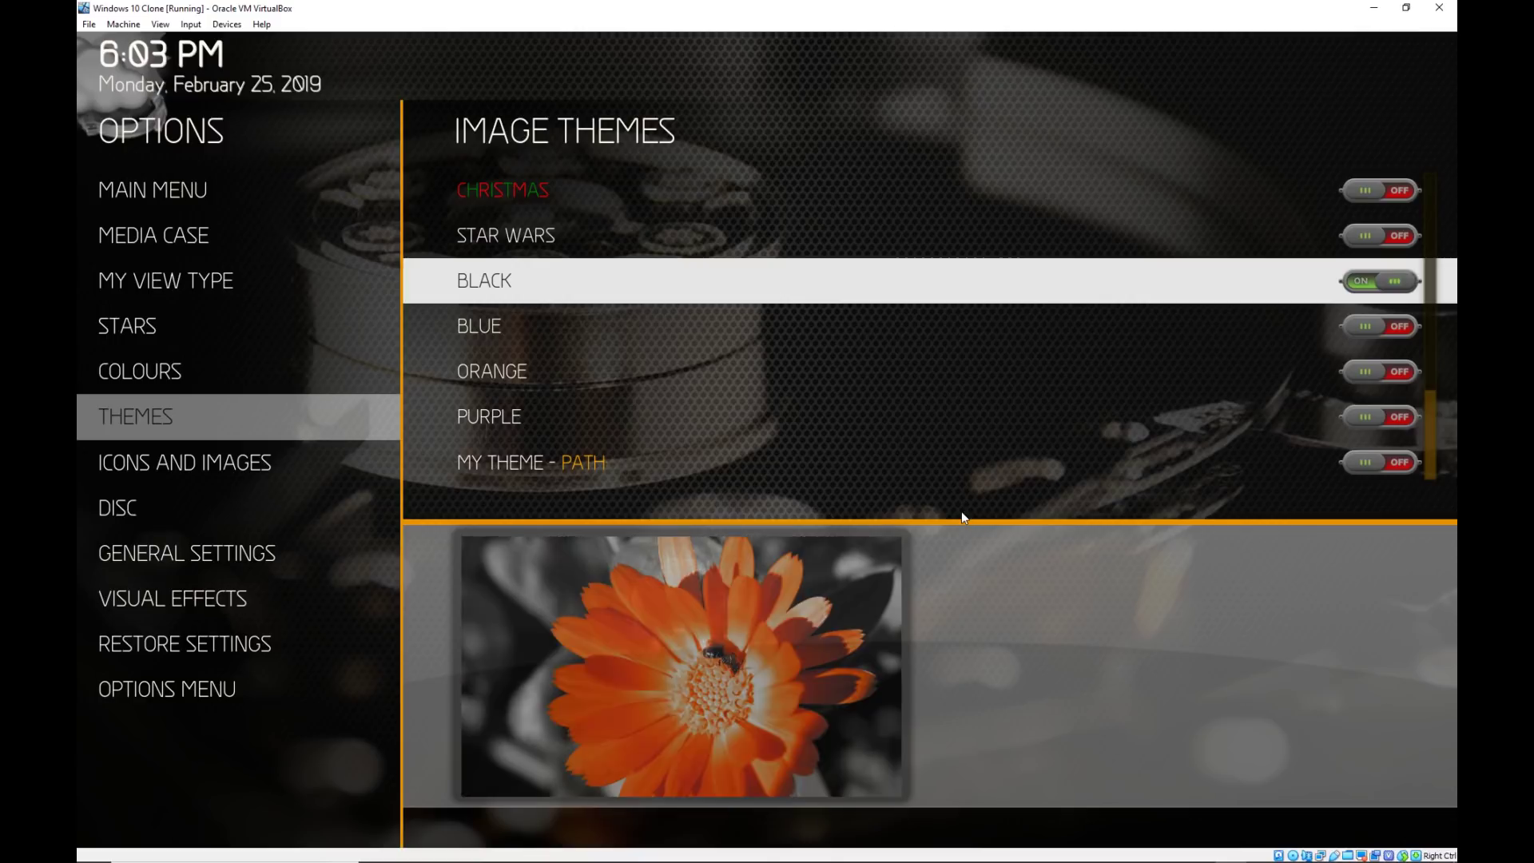
Go to Kodi's add-on browser and open the look-and-feel add-ons of Latts' KODI Repo.
{"action": "key", "text": "Left"}
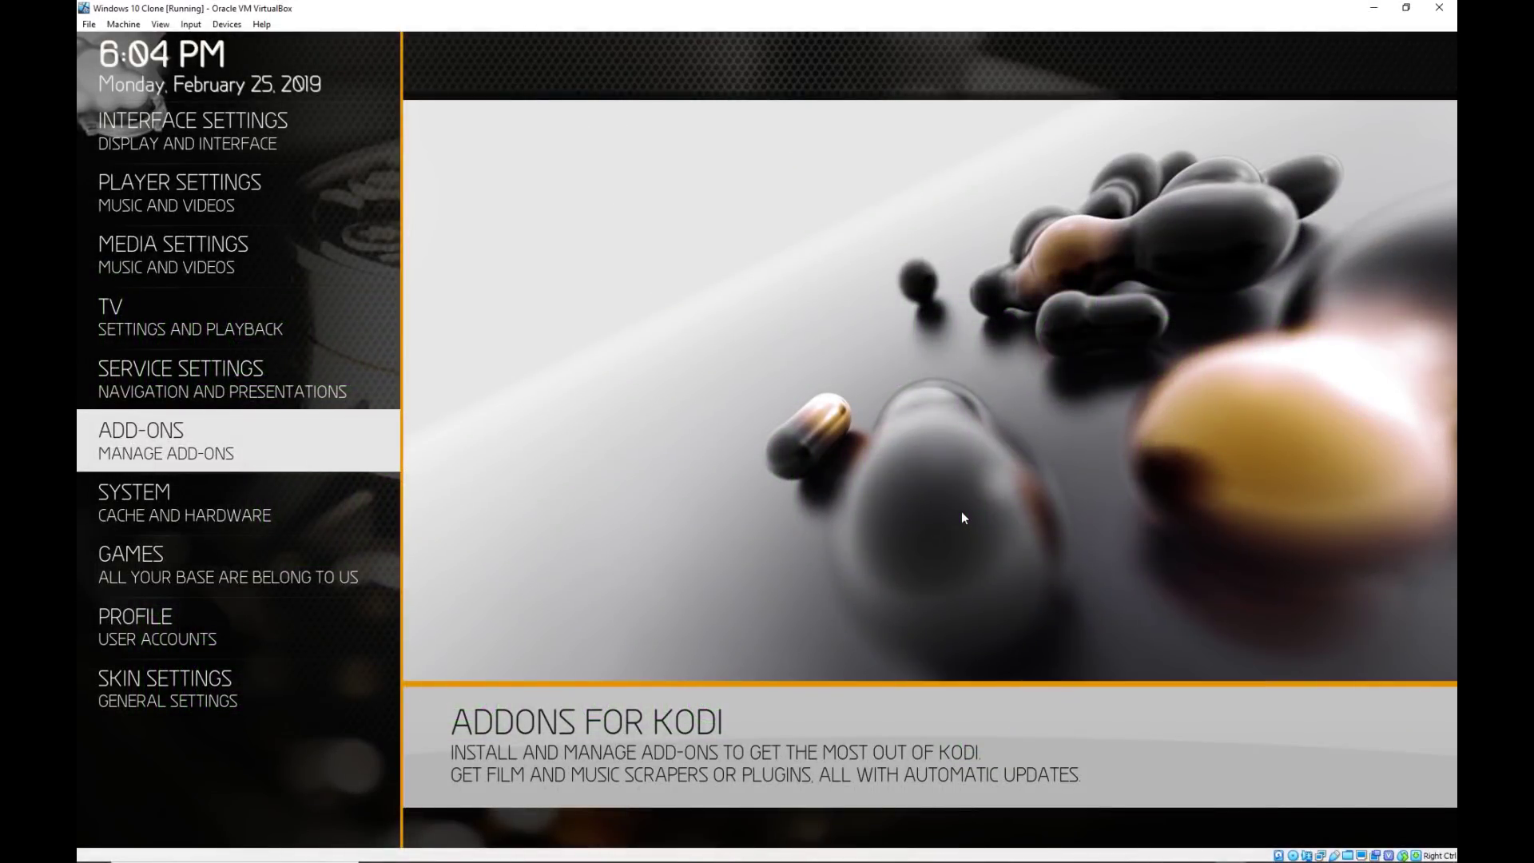
{"action": "key", "text": "Return"}
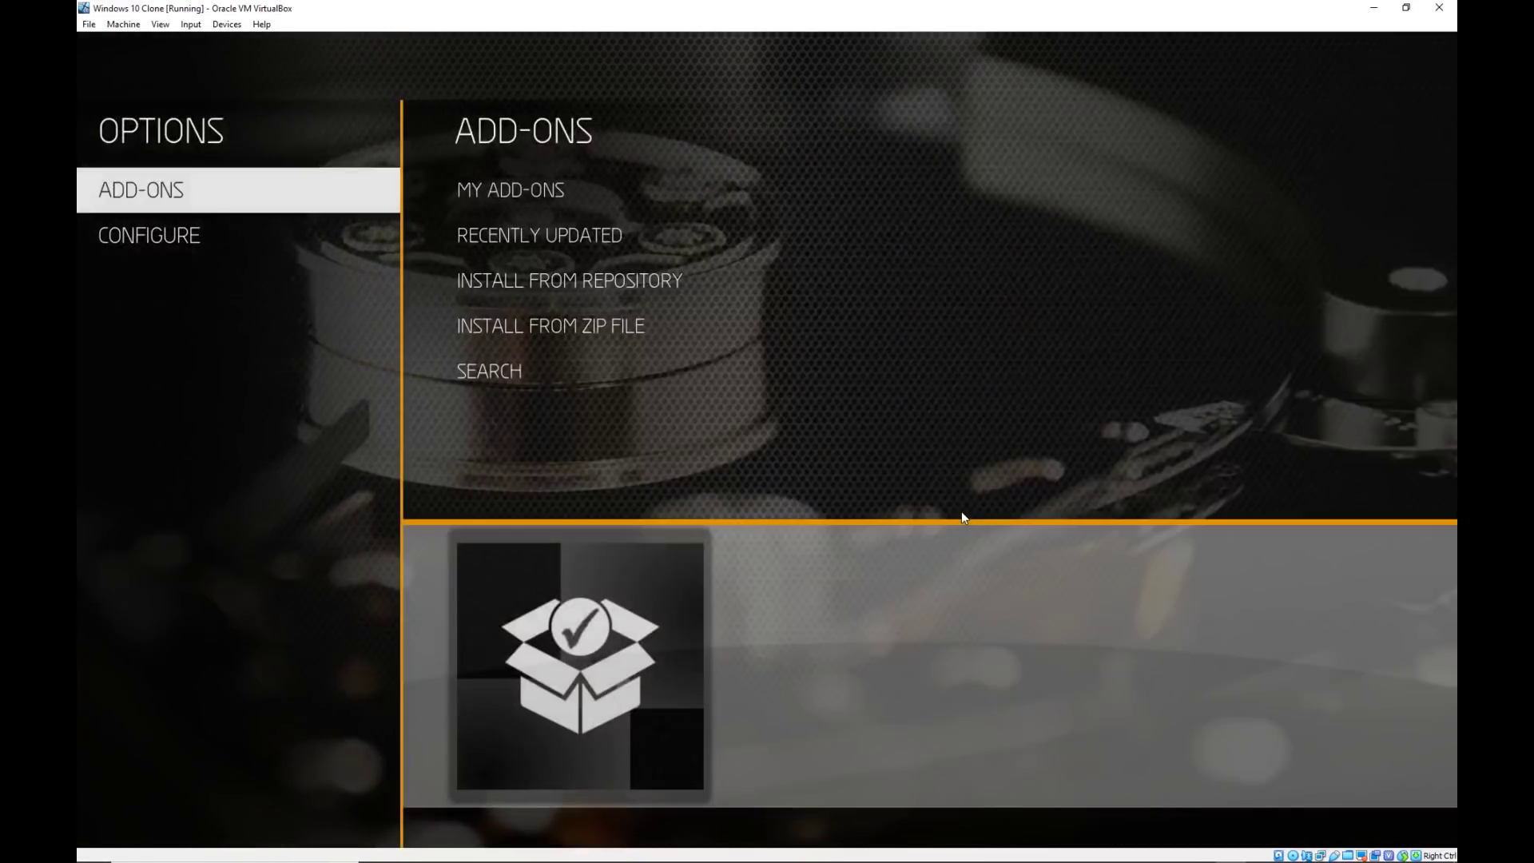
{"action": "key", "text": "Right"}
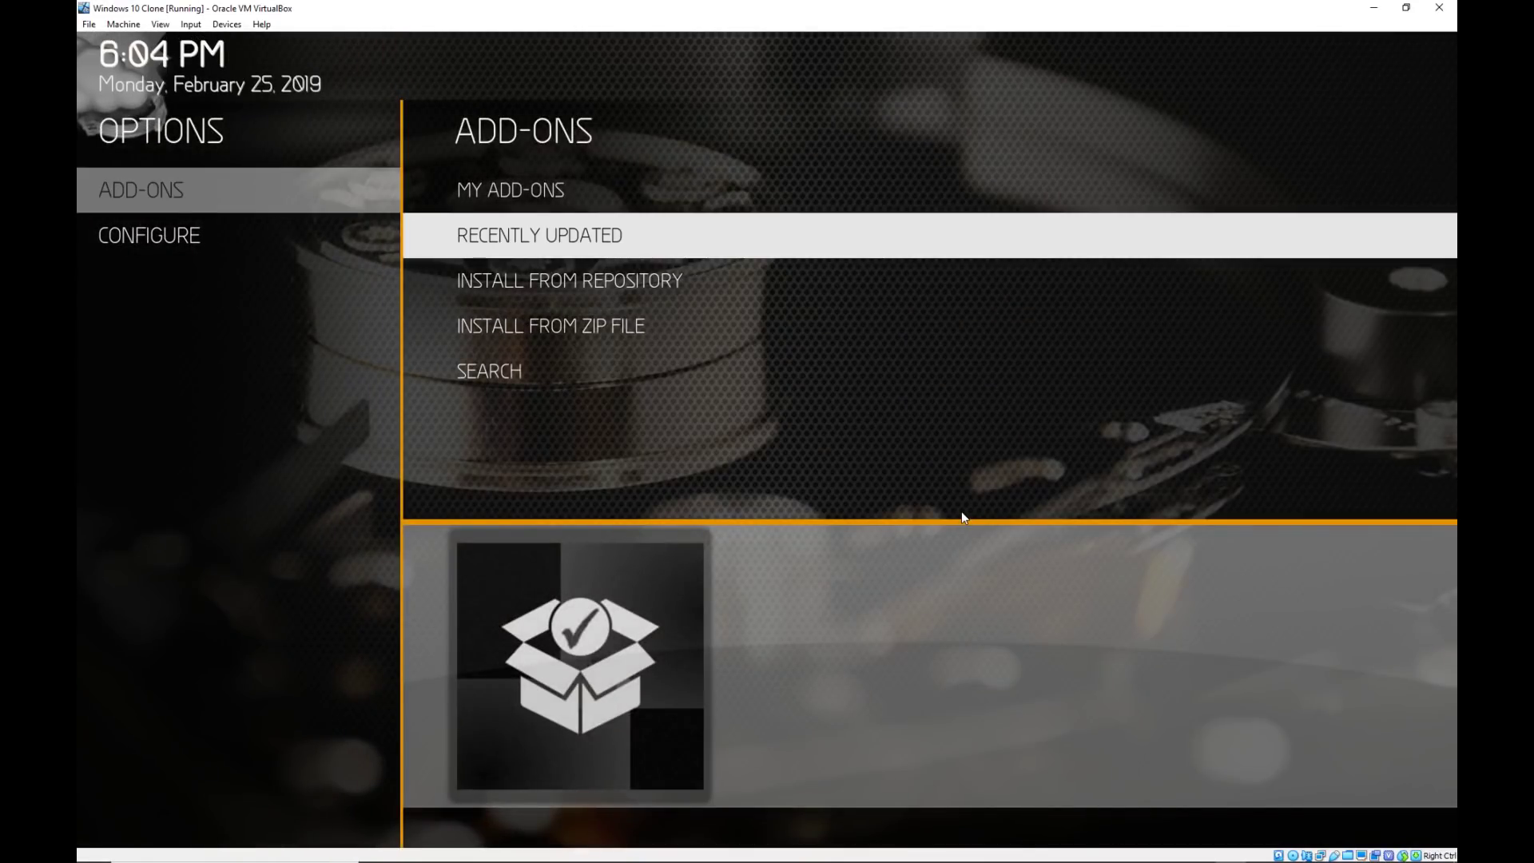
{"action": "key", "text": "Down"}
{"action": "key", "text": "Return"}
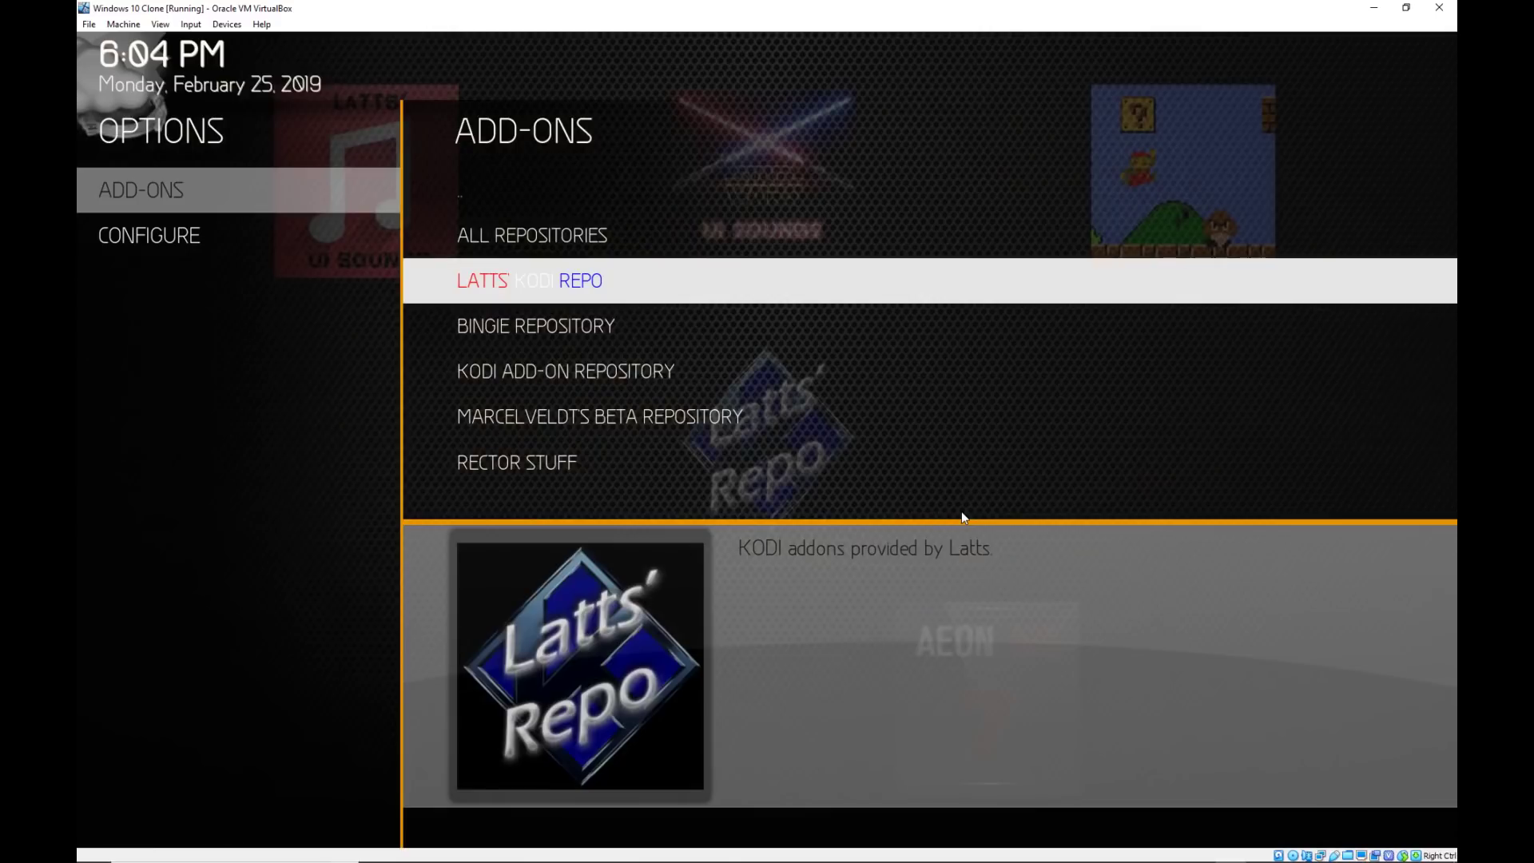
{"action": "key", "text": "Return"}
{"action": "key", "text": "Return"}
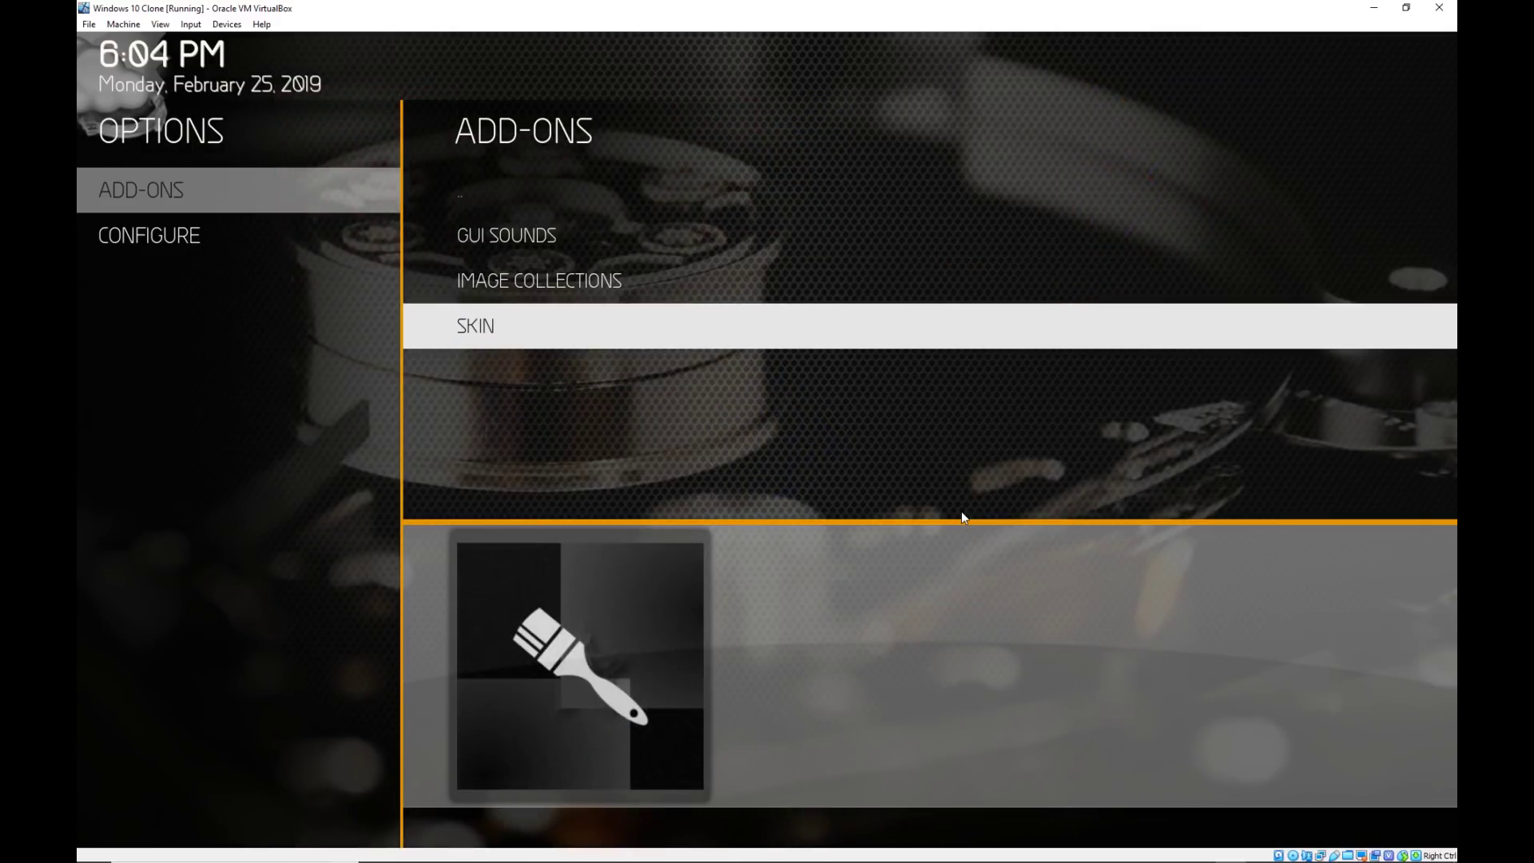
Install Media Icons Pack for Aeon MQ 7 - Coloured from the image collections.
{"action": "key", "text": "Up"}
{"action": "key", "text": "Return"}
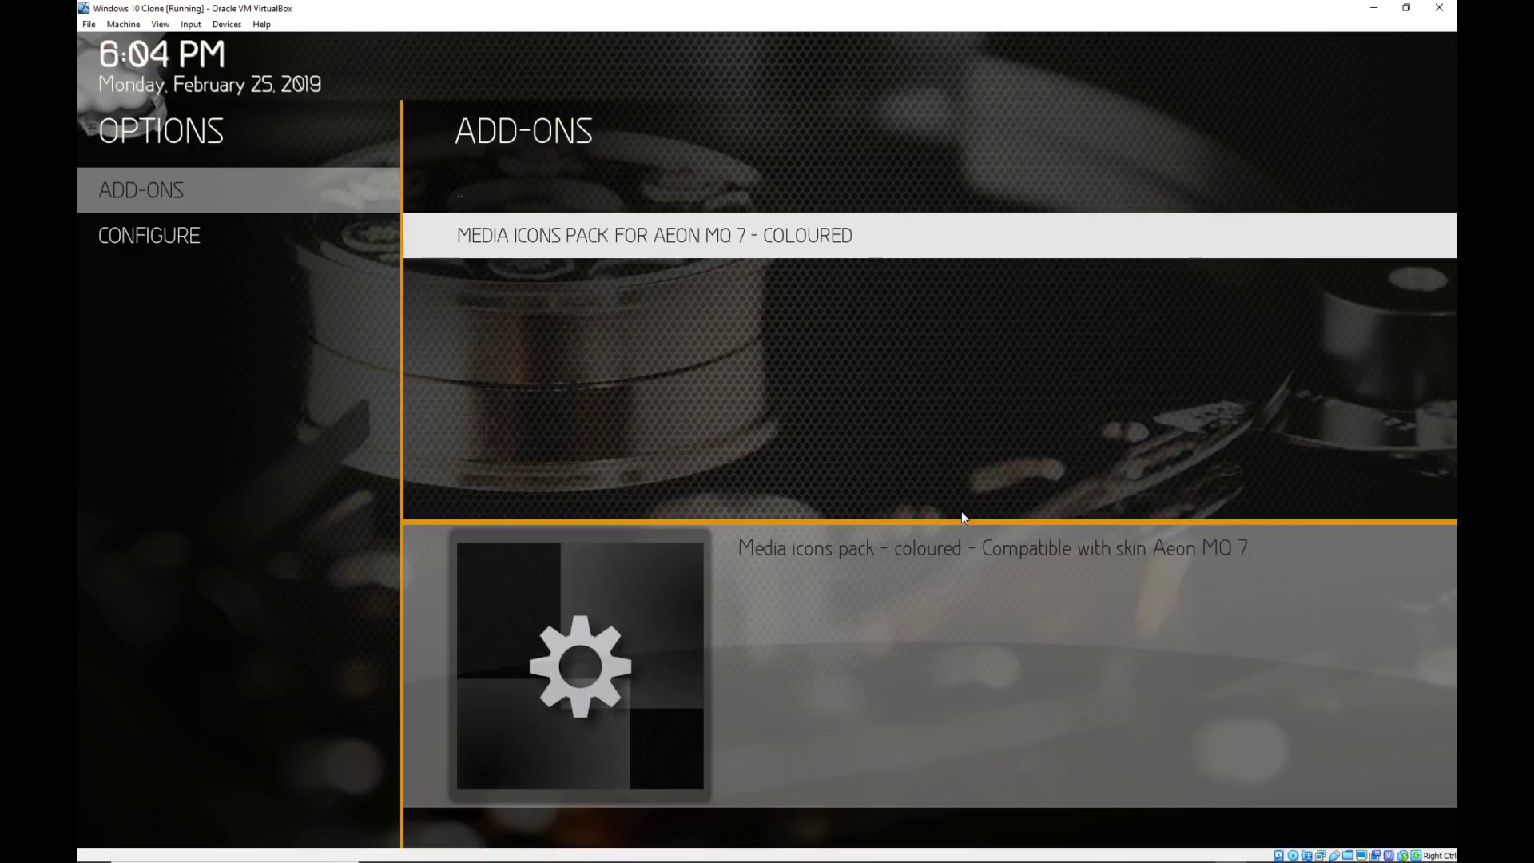
{"action": "key", "text": "Return"}
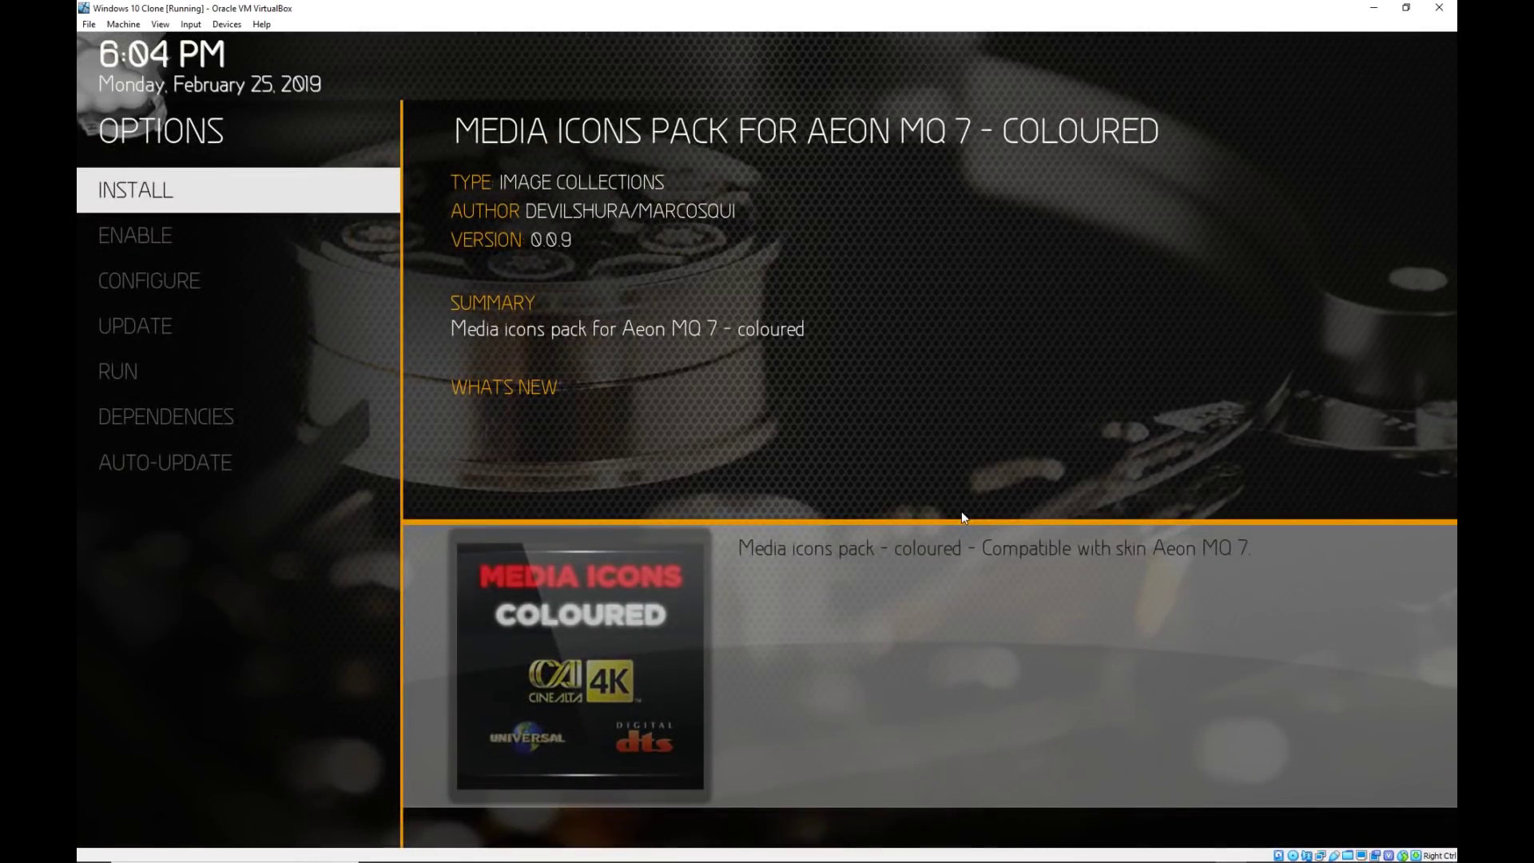
{"action": "key", "text": "Return"}
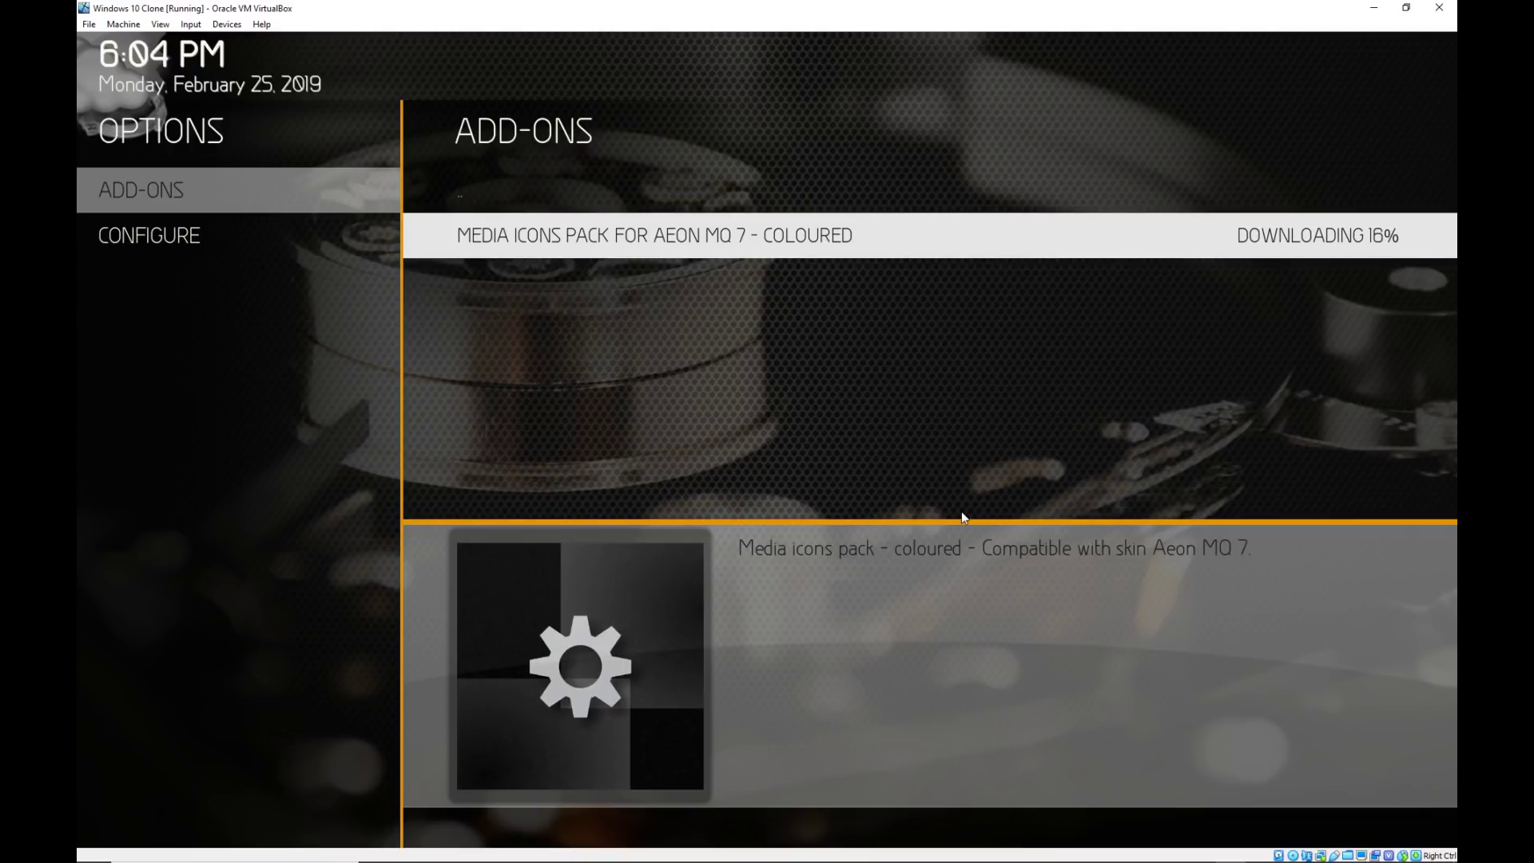
Switch to File Explorer and go up from the skin themes resources to Kodi's addons folder.
{"action": "key", "text": "alt+Tab"}
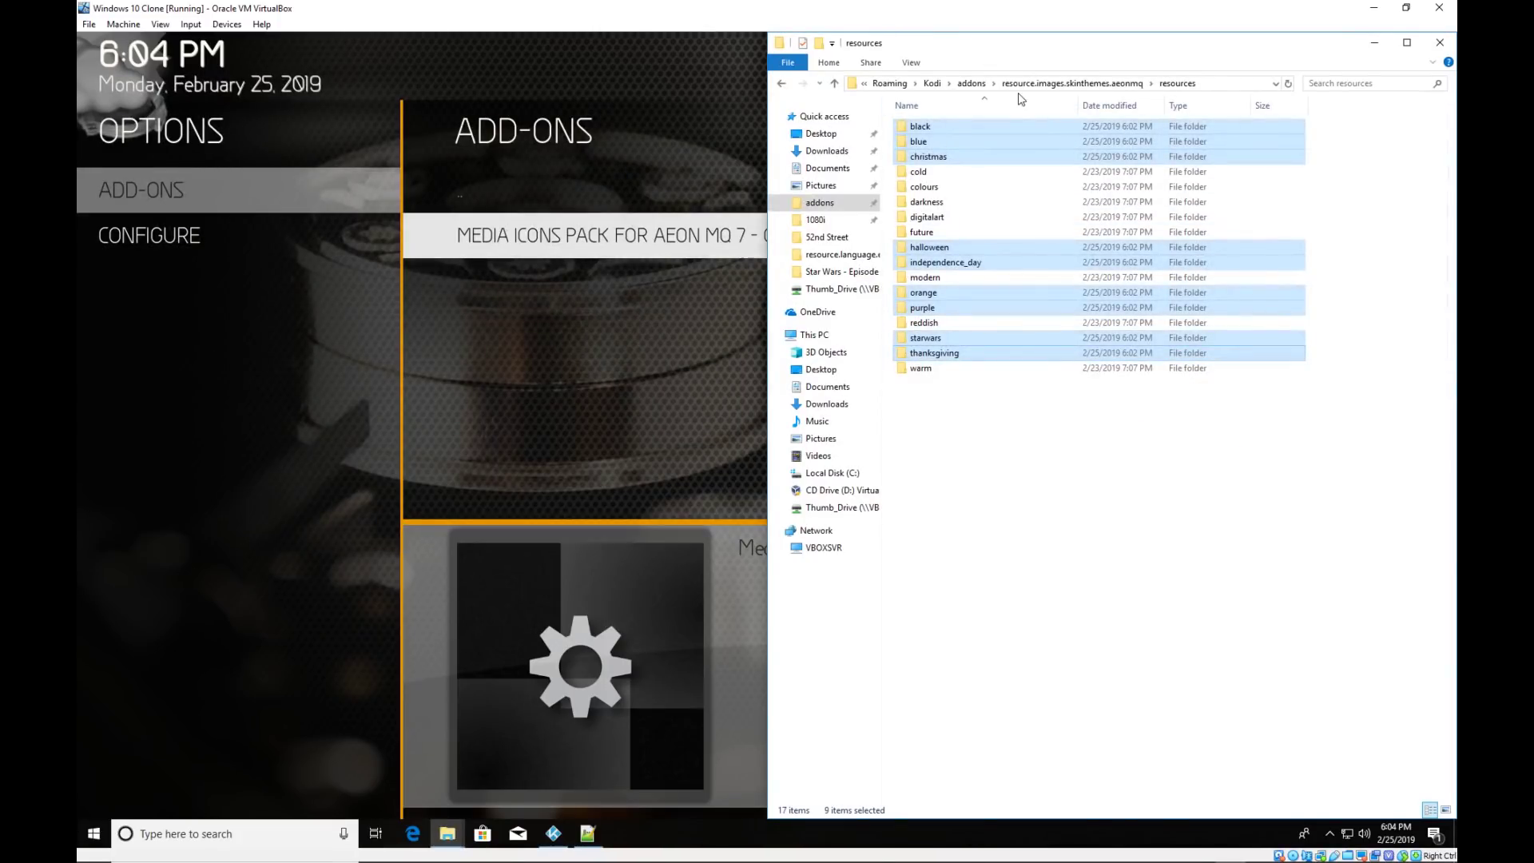
{"action": "left_click", "coordinate": [1044, 86]}
{"action": "left_click", "coordinate": [1053, 84]}
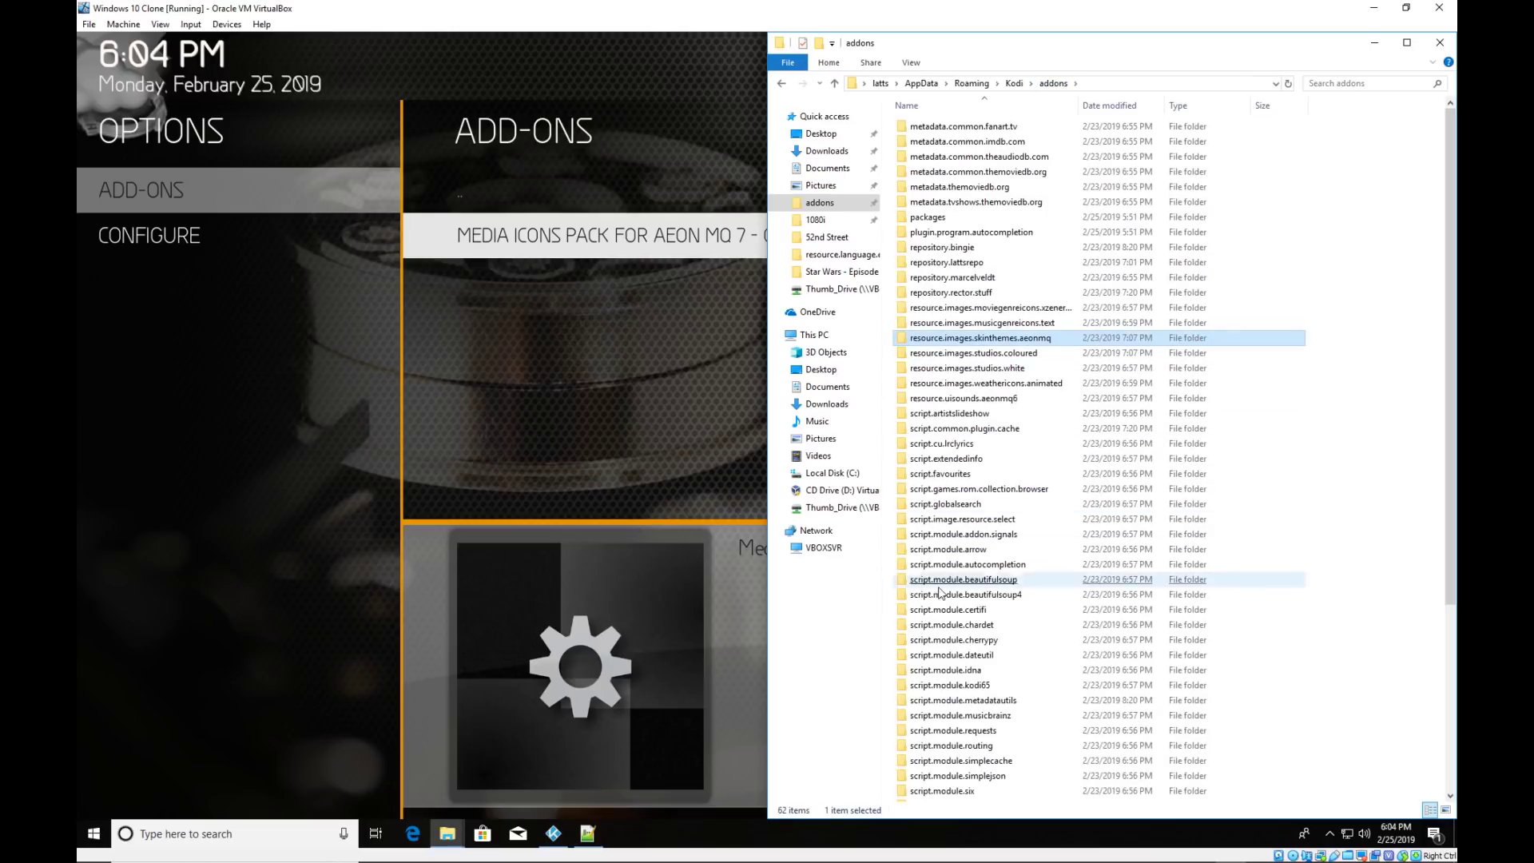
{"action": "left_click", "coordinate": [943, 582]}
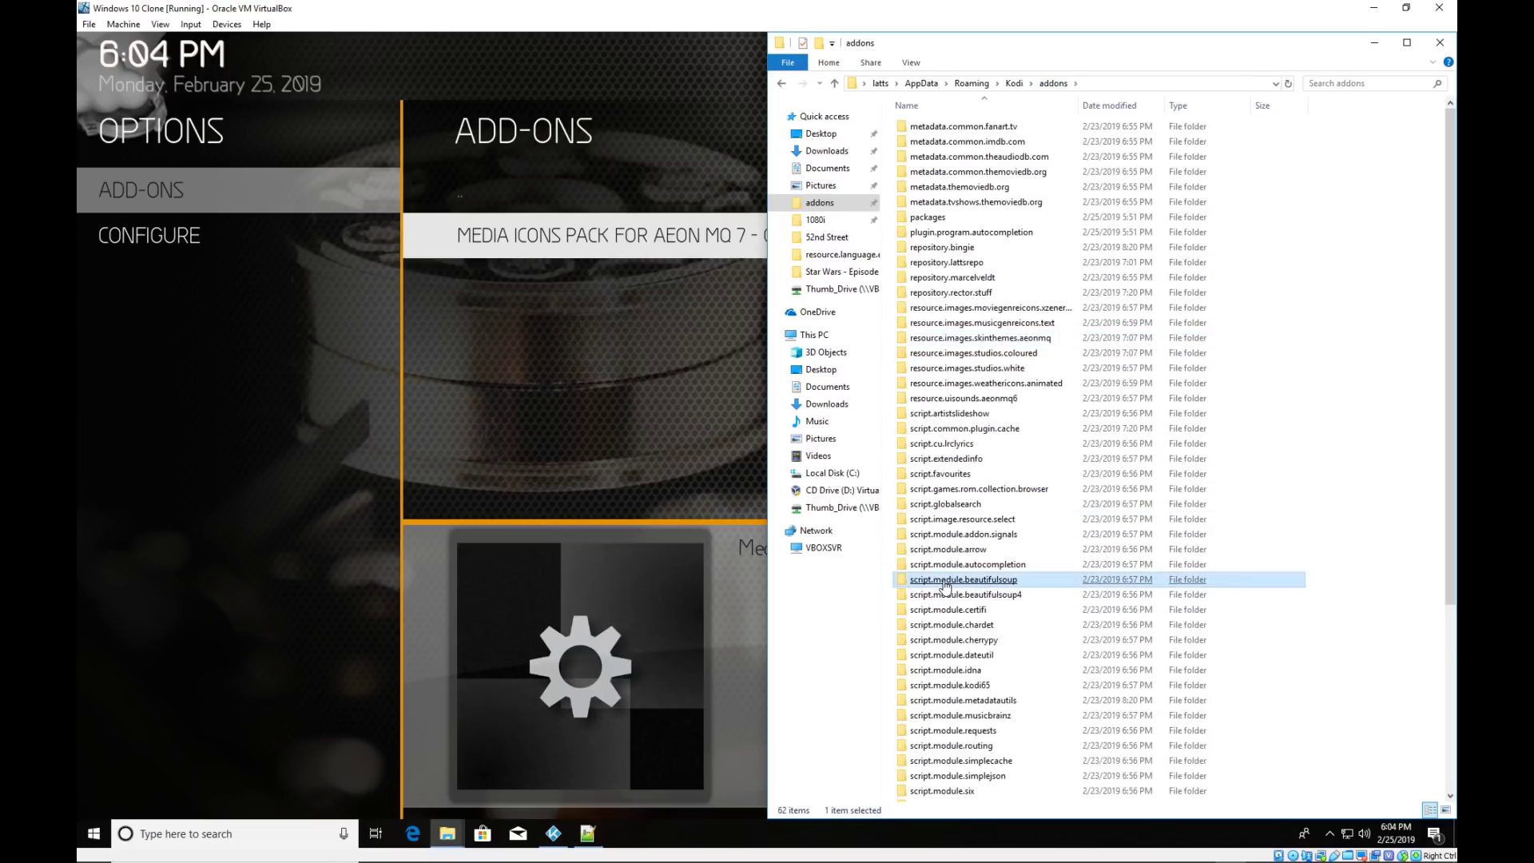
Switch back to Kodi and go up from the image collections to the add-on browser's main list.
{"action": "left_click", "coordinate": [954, 450]}
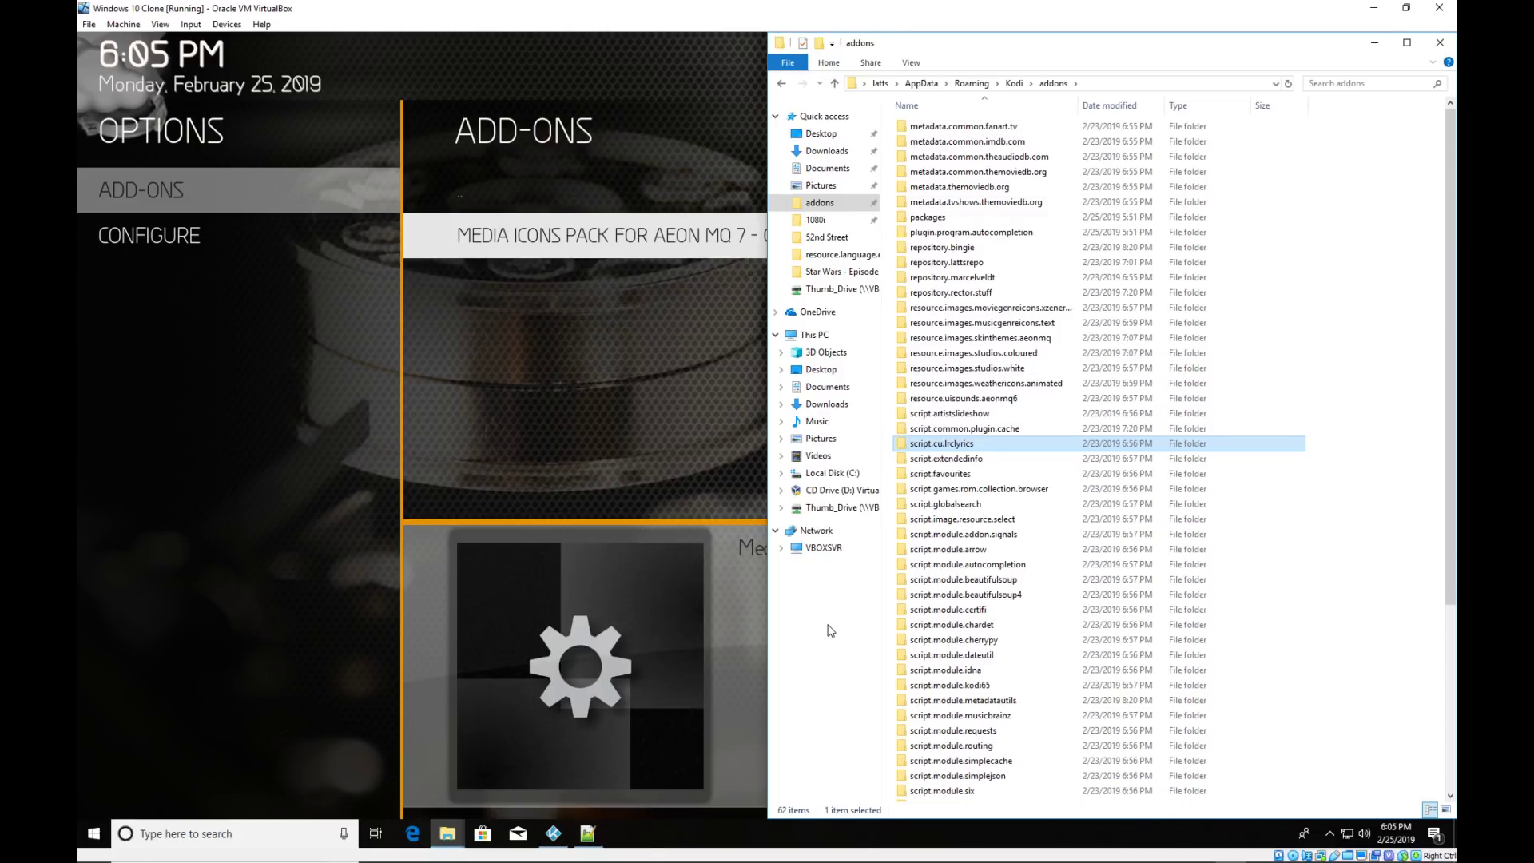
{"action": "key", "text": "alt+Tab"}
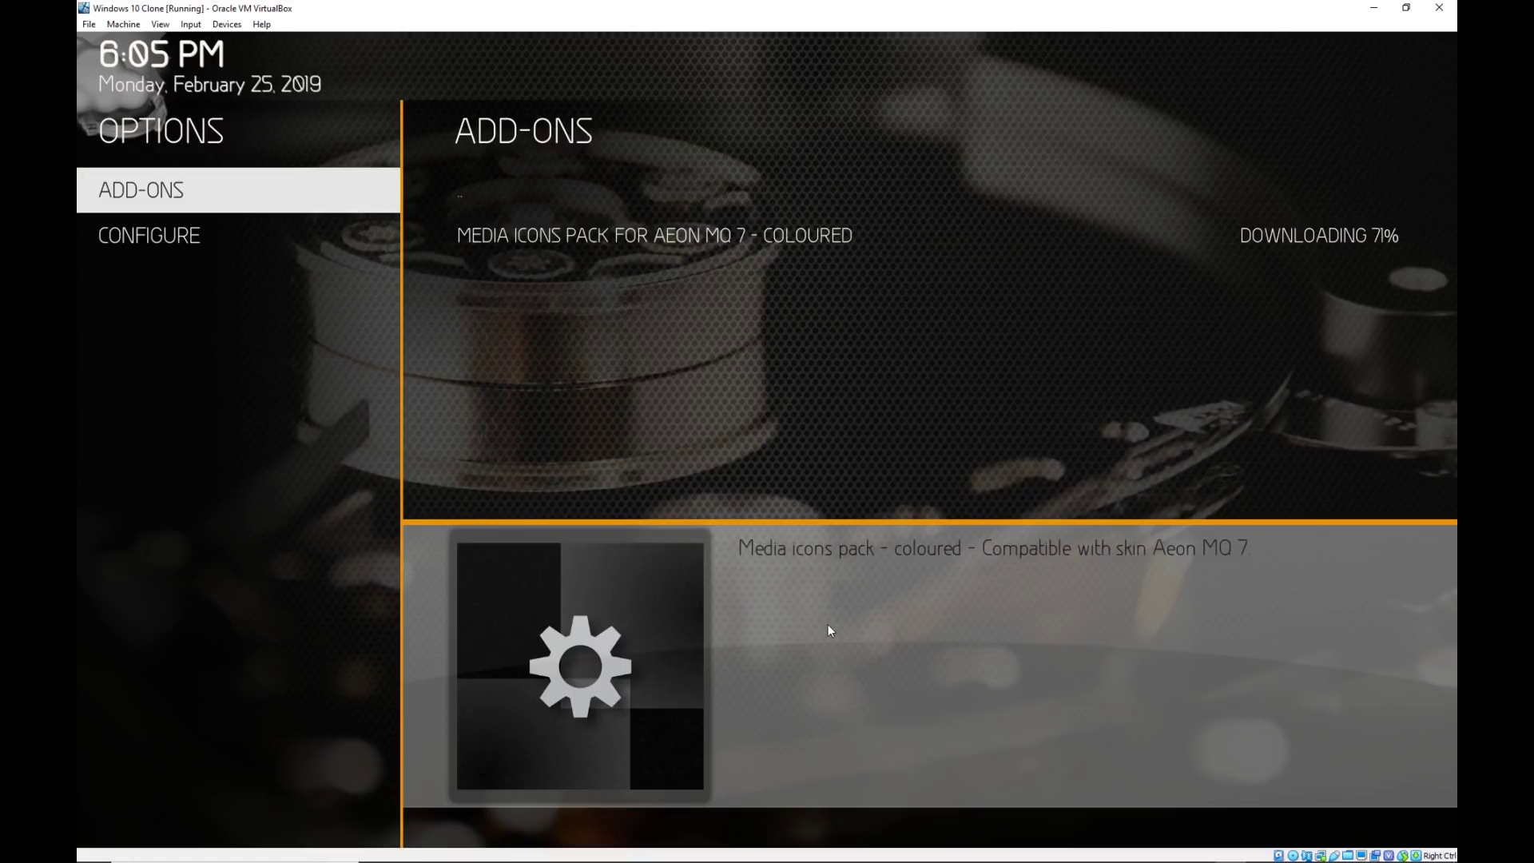
{"action": "key", "text": "Right"}
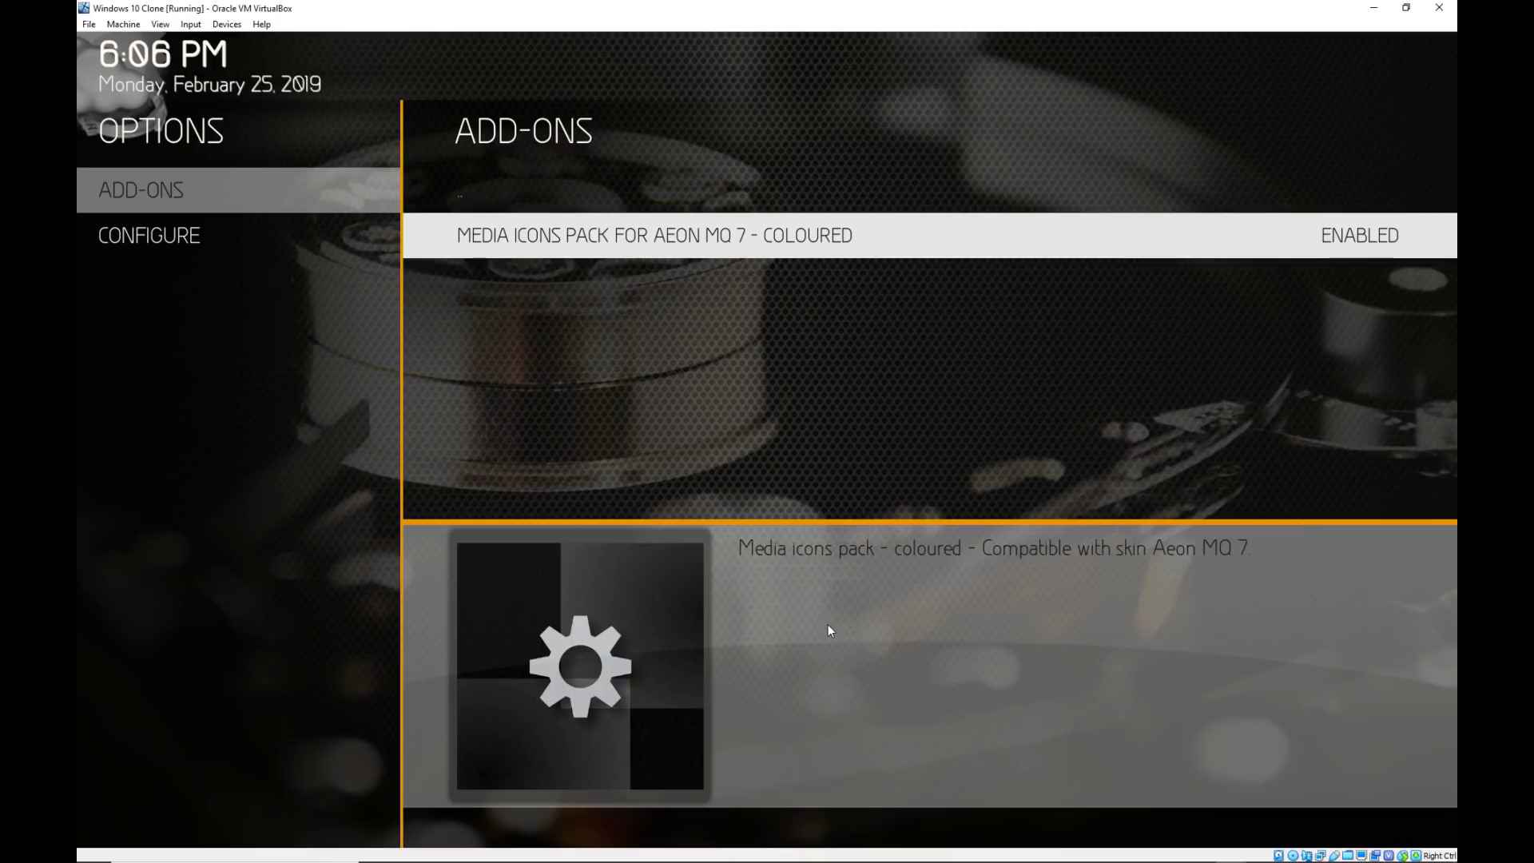
{"action": "key", "text": "Up"}
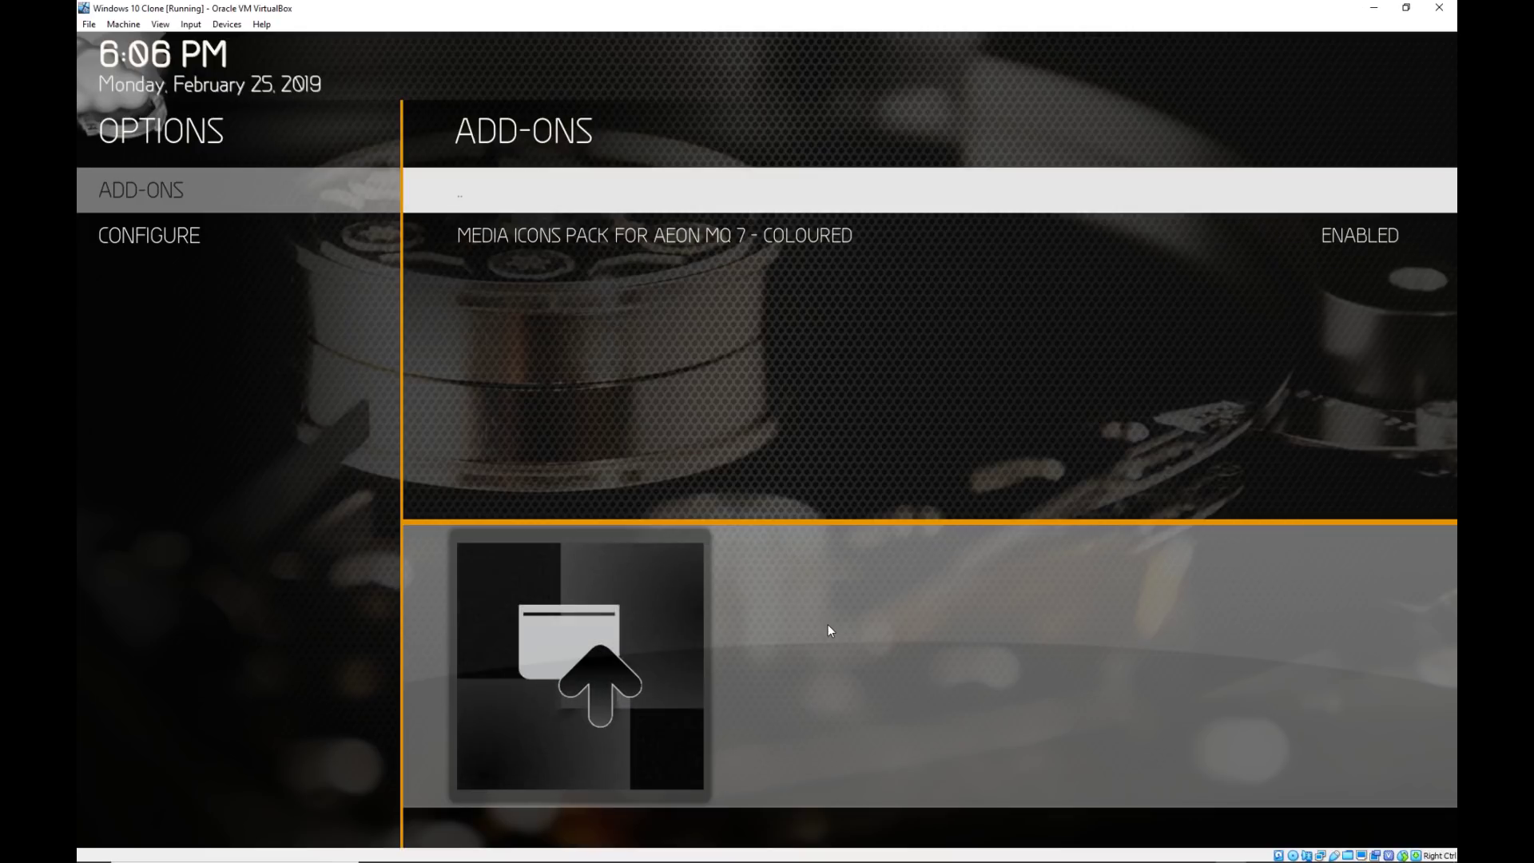
{"action": "key", "text": "Return"}
{"action": "key", "text": "Up"}
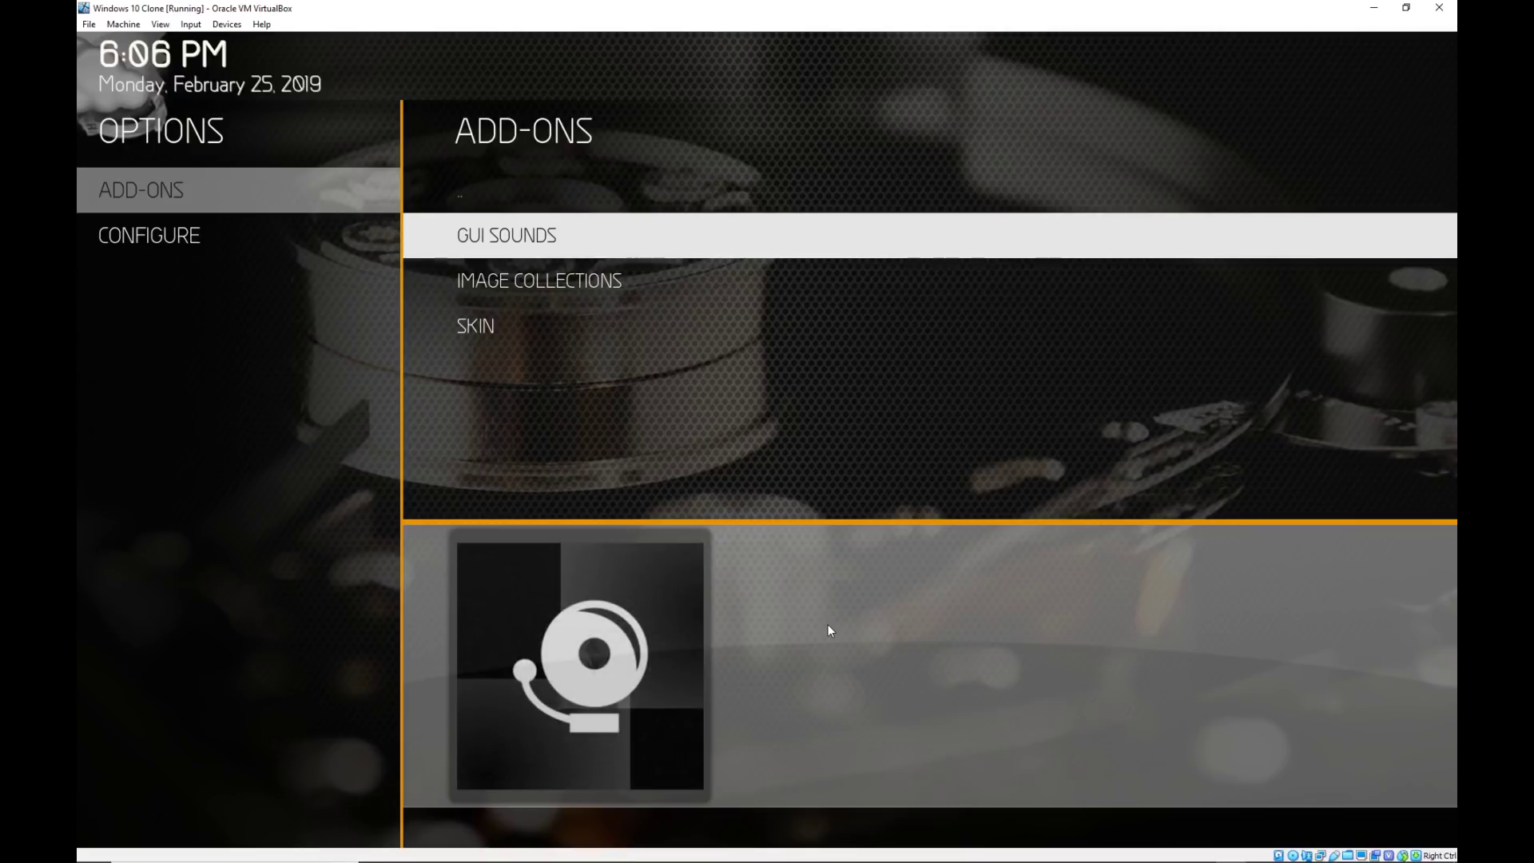
{"action": "key", "text": "Up"}
{"action": "key", "text": "Return"}
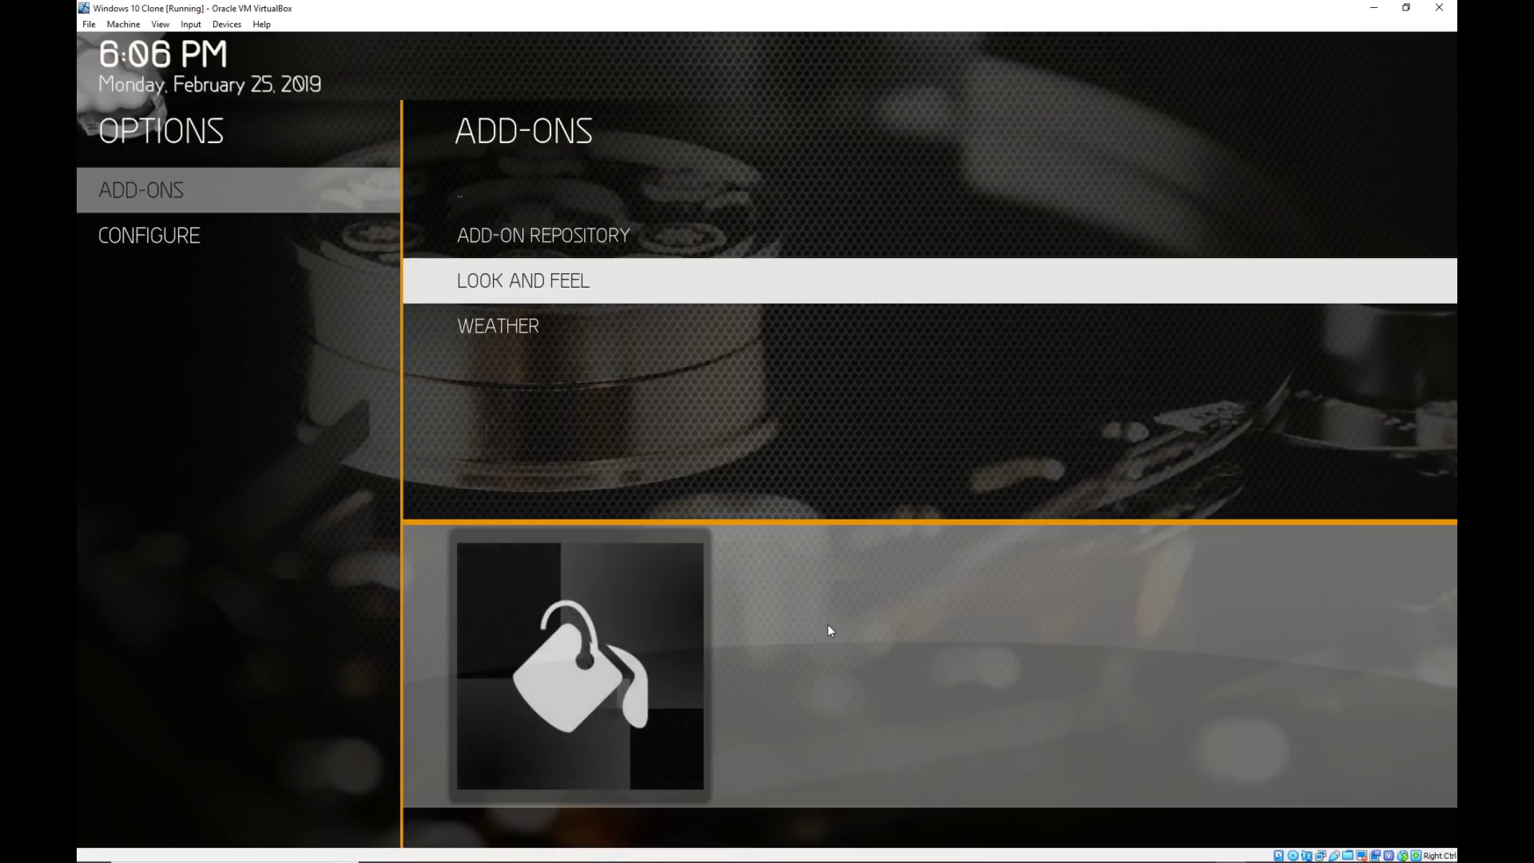
{"action": "key", "text": "Up"}
{"action": "key", "text": "Up"}
{"action": "key", "text": "Return"}
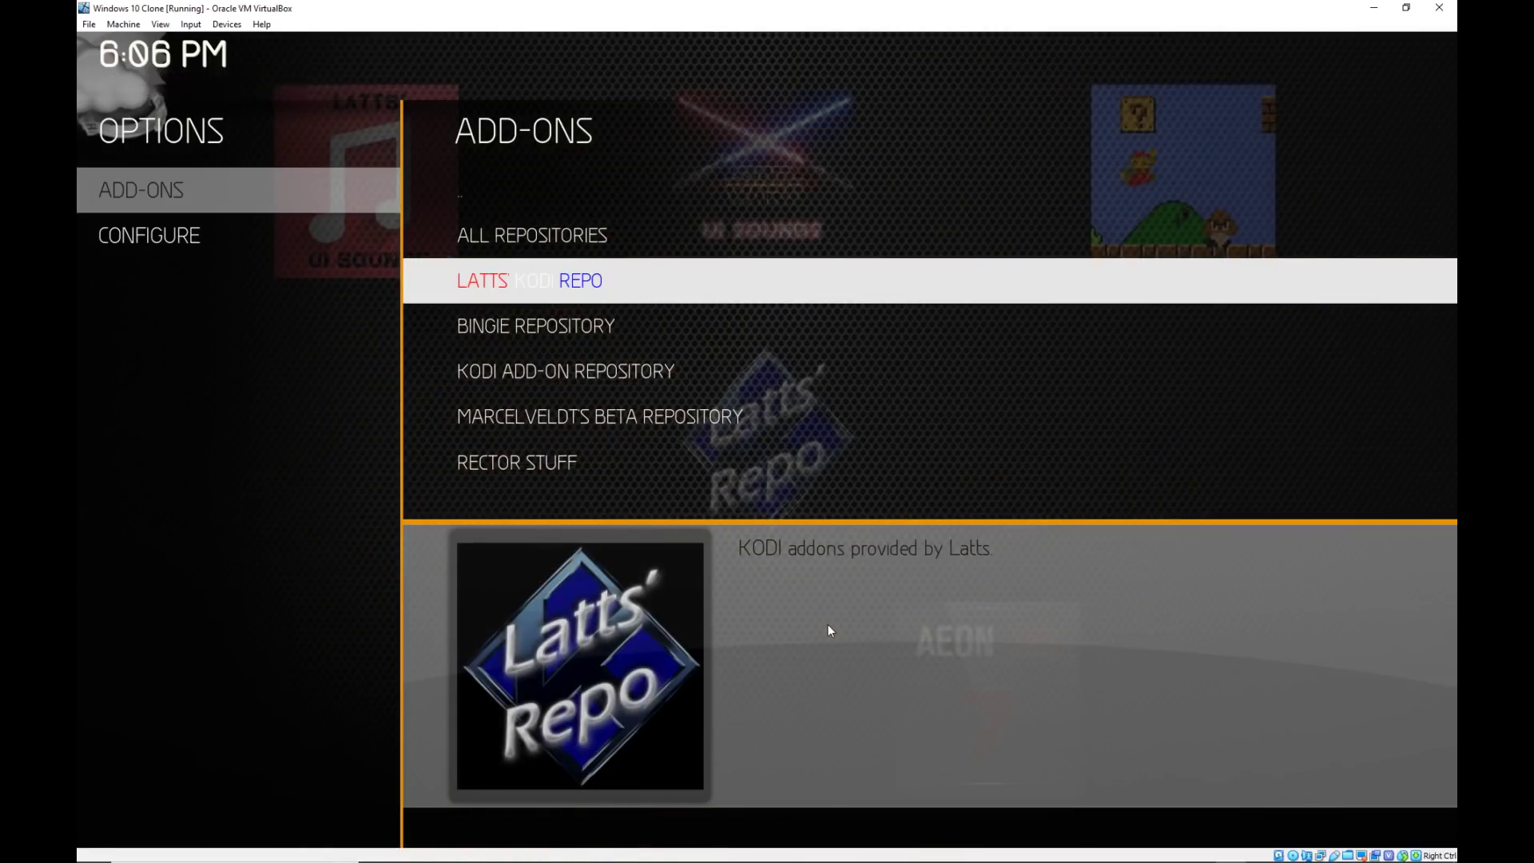
{"action": "key", "text": "Up"}
{"action": "key", "text": "Up"}
{"action": "key", "text": "Return"}
Install script.libraryeditor-2.0.0.zip from the script.libraryeditor folder of the .Latts source.
{"action": "key", "text": "Down"}
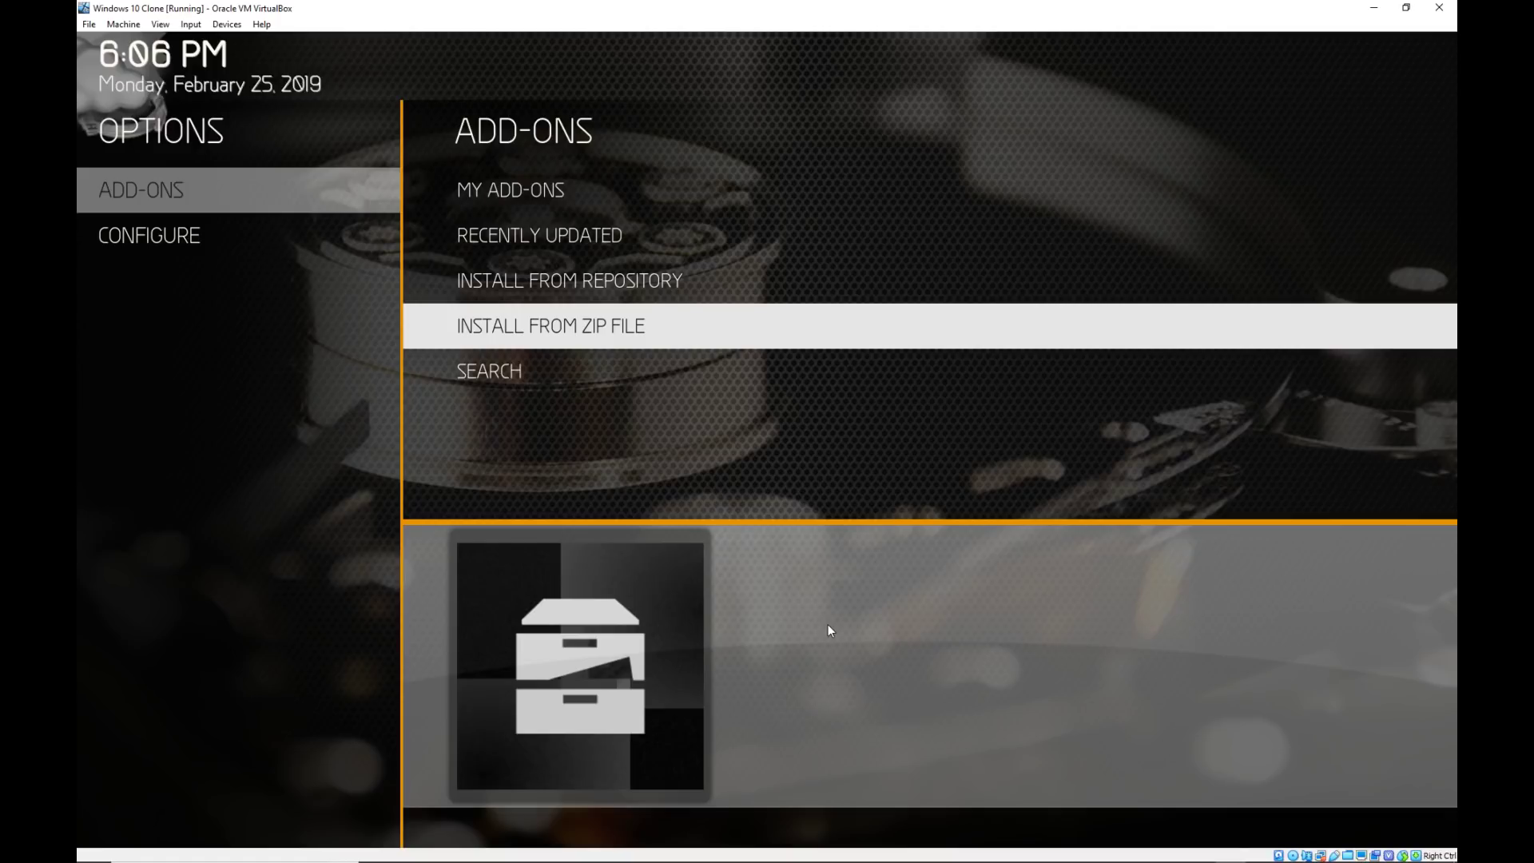
{"action": "key", "text": "Return"}
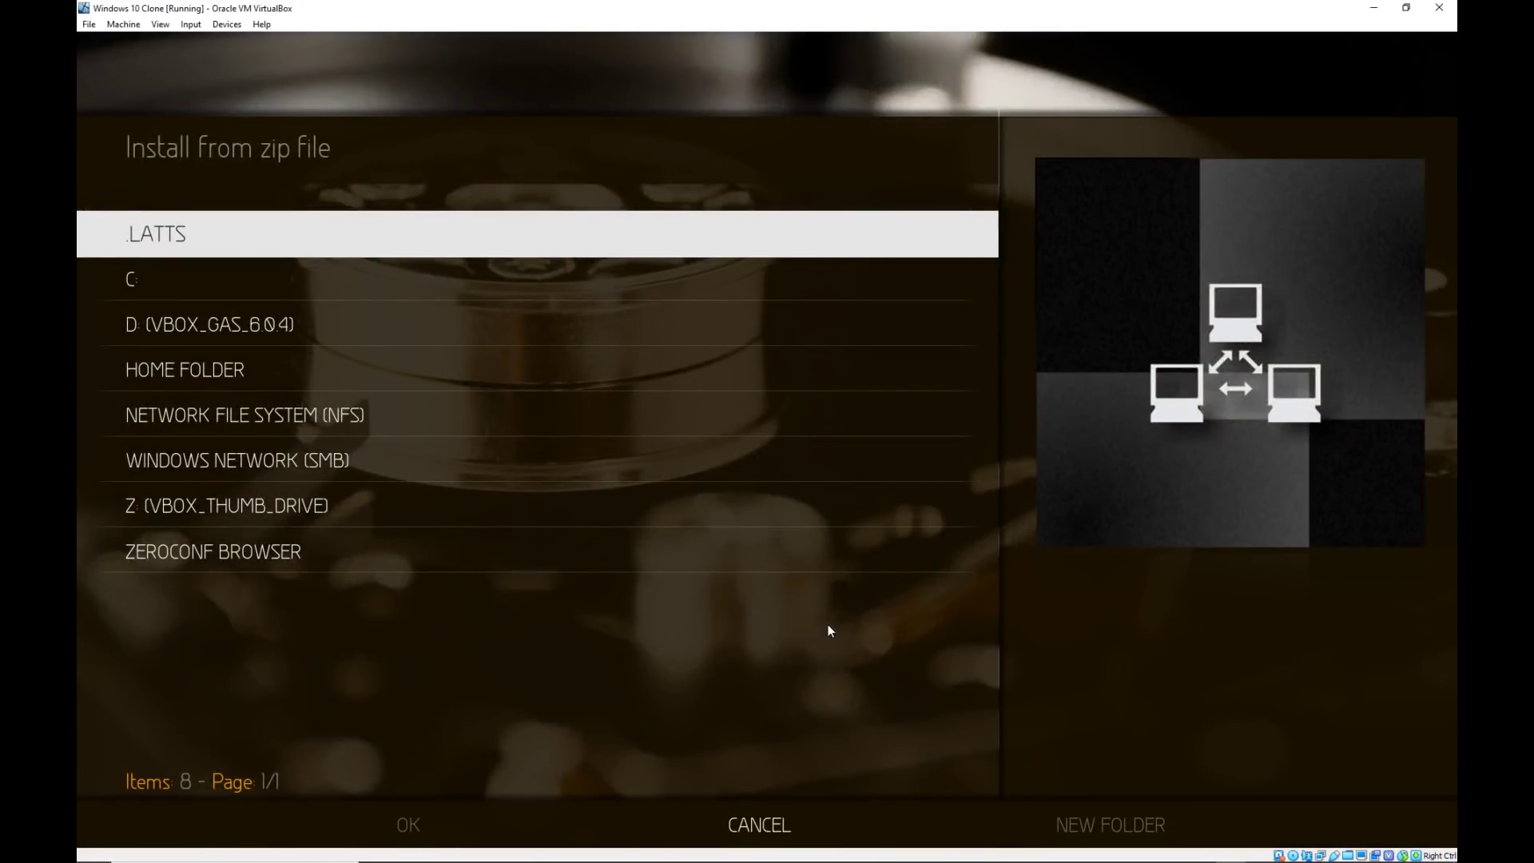
{"action": "key", "text": "Return"}
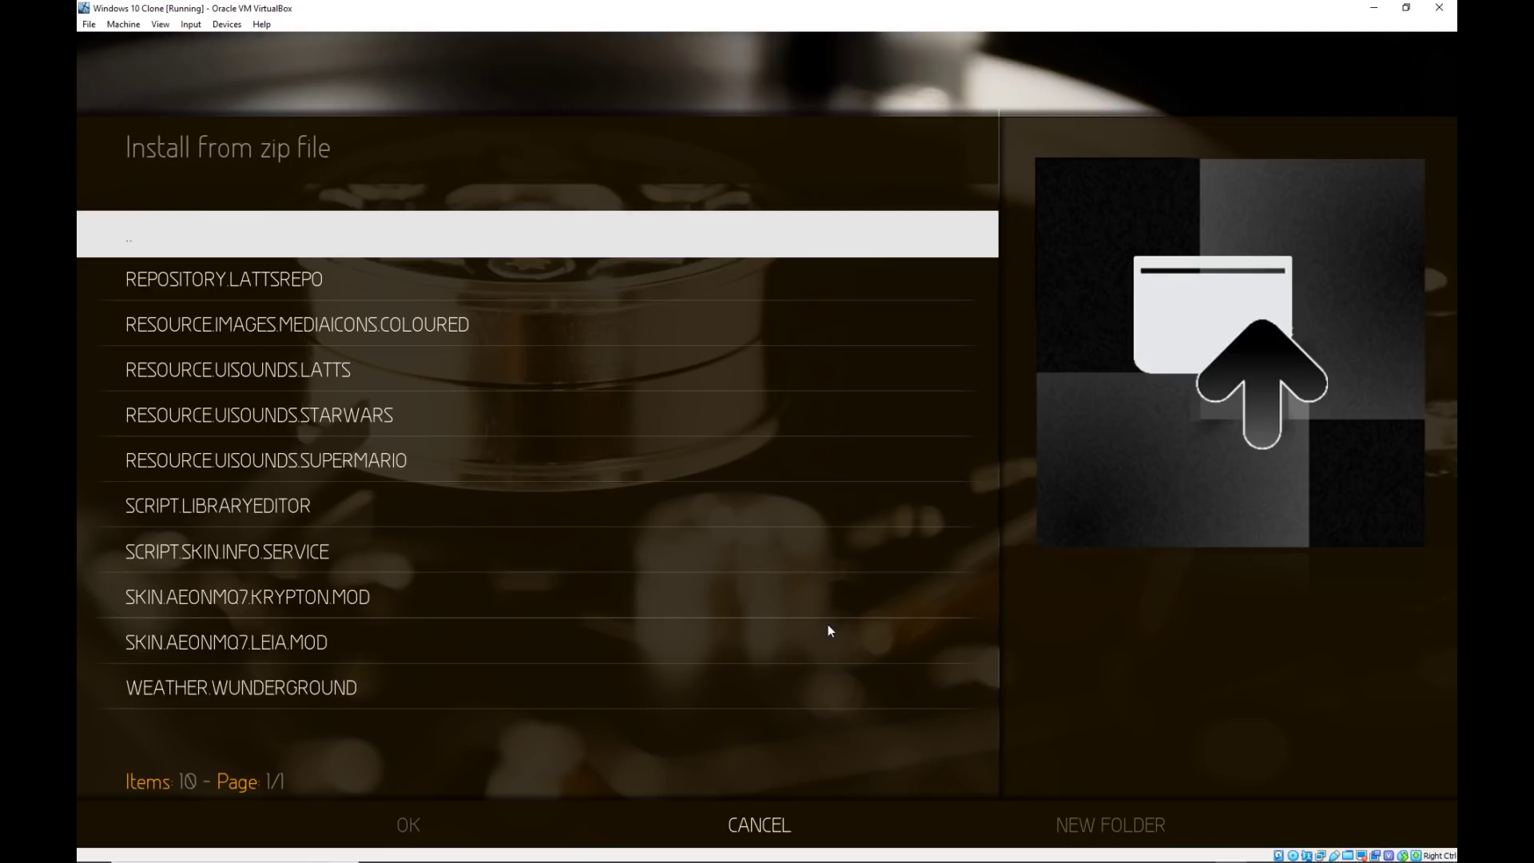
{"action": "key", "text": "Down"}
{"action": "key", "text": "Down"}
{"action": "key", "text": "Down"}
{"action": "key", "text": "Down"}
{"action": "key", "text": "Down"}
{"action": "key", "text": "Down"}
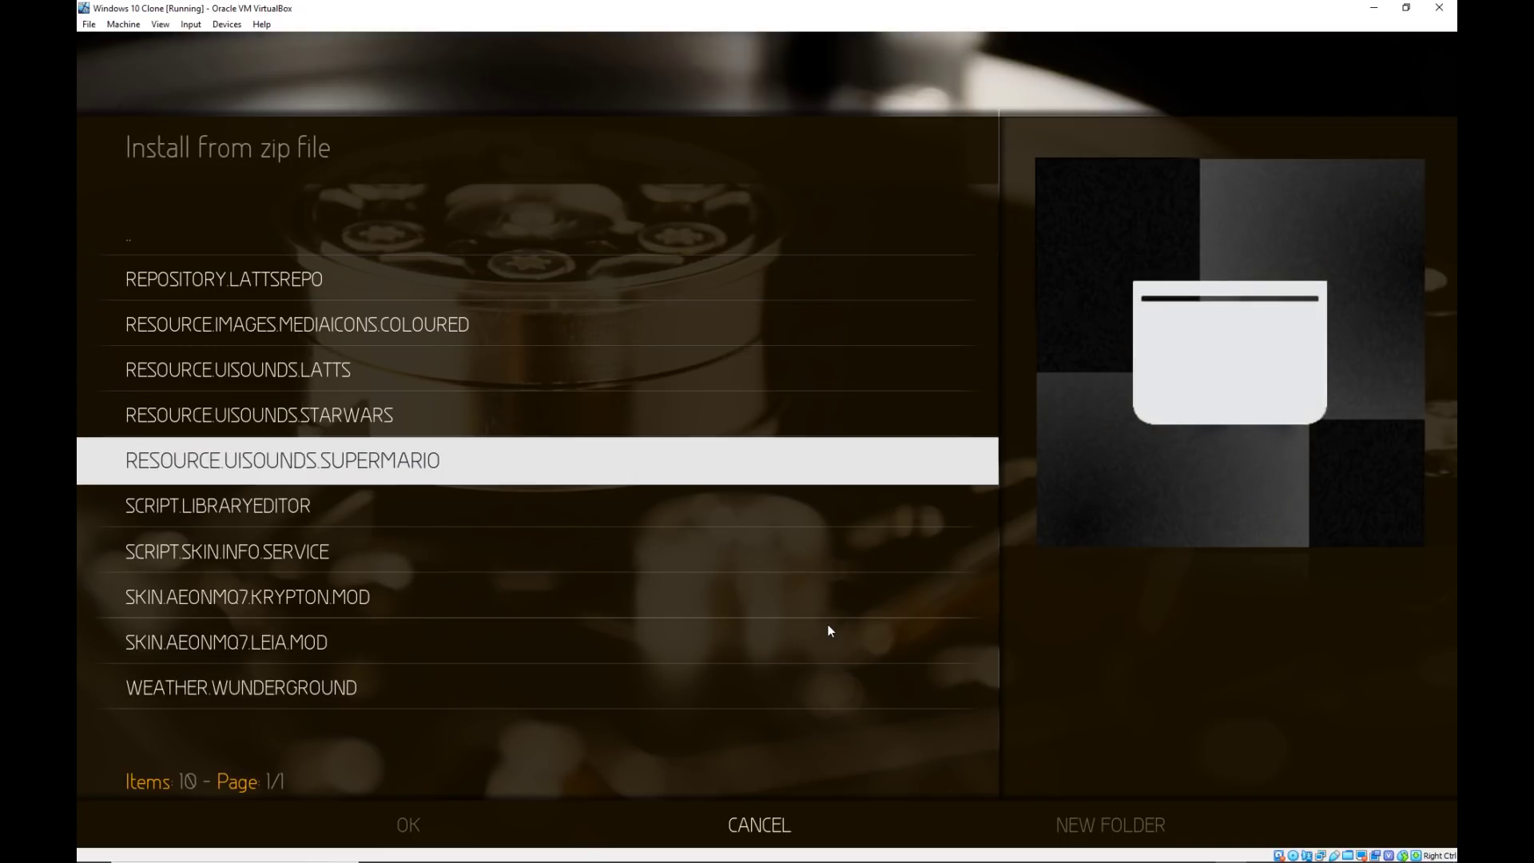
{"action": "key", "text": "Return"}
{"action": "key", "text": "Down"}
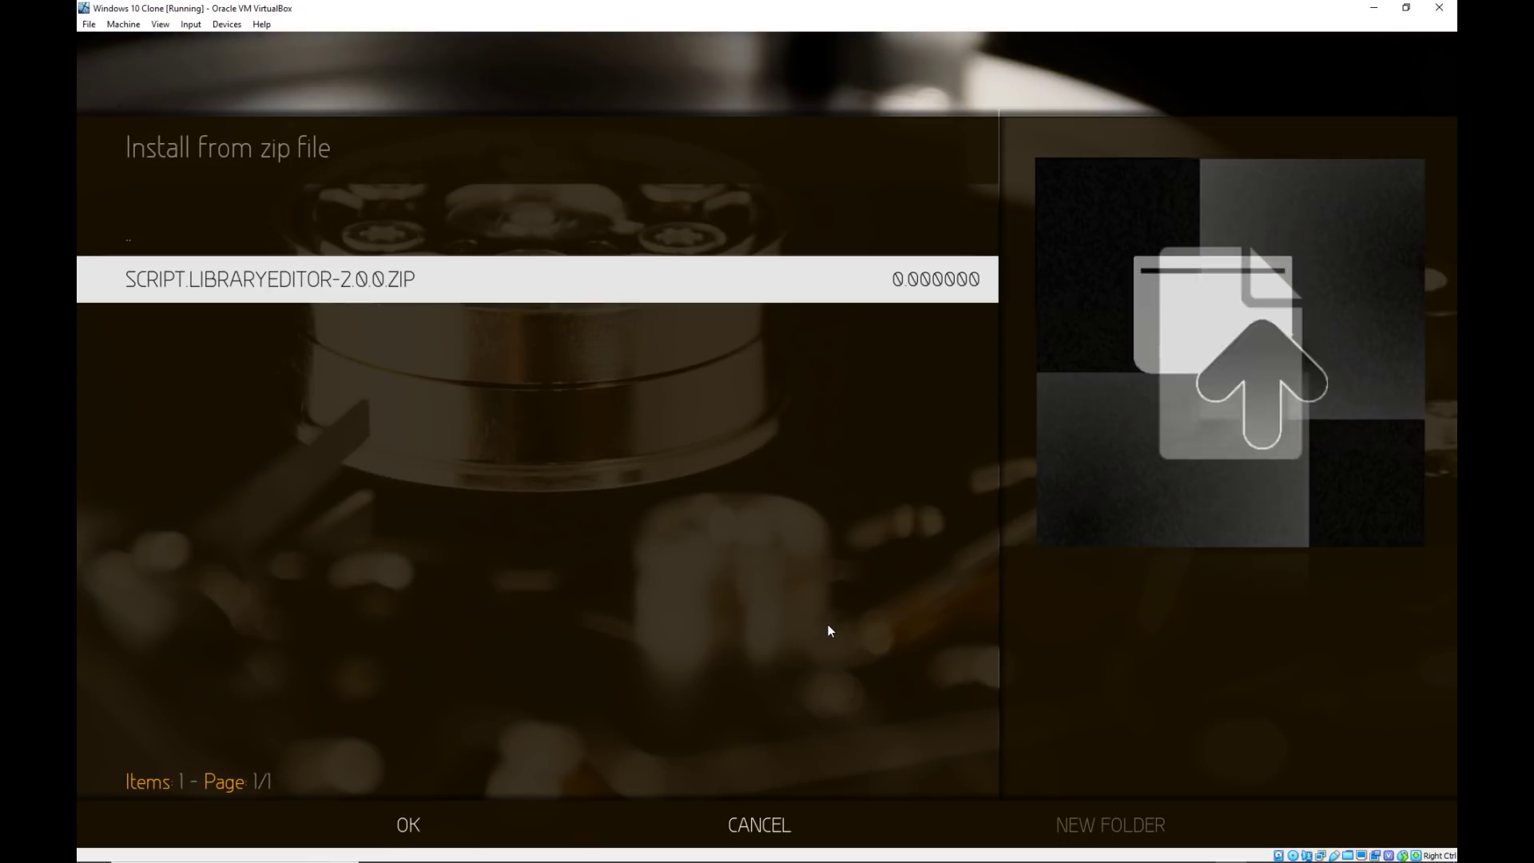
{"action": "key", "text": "Return"}
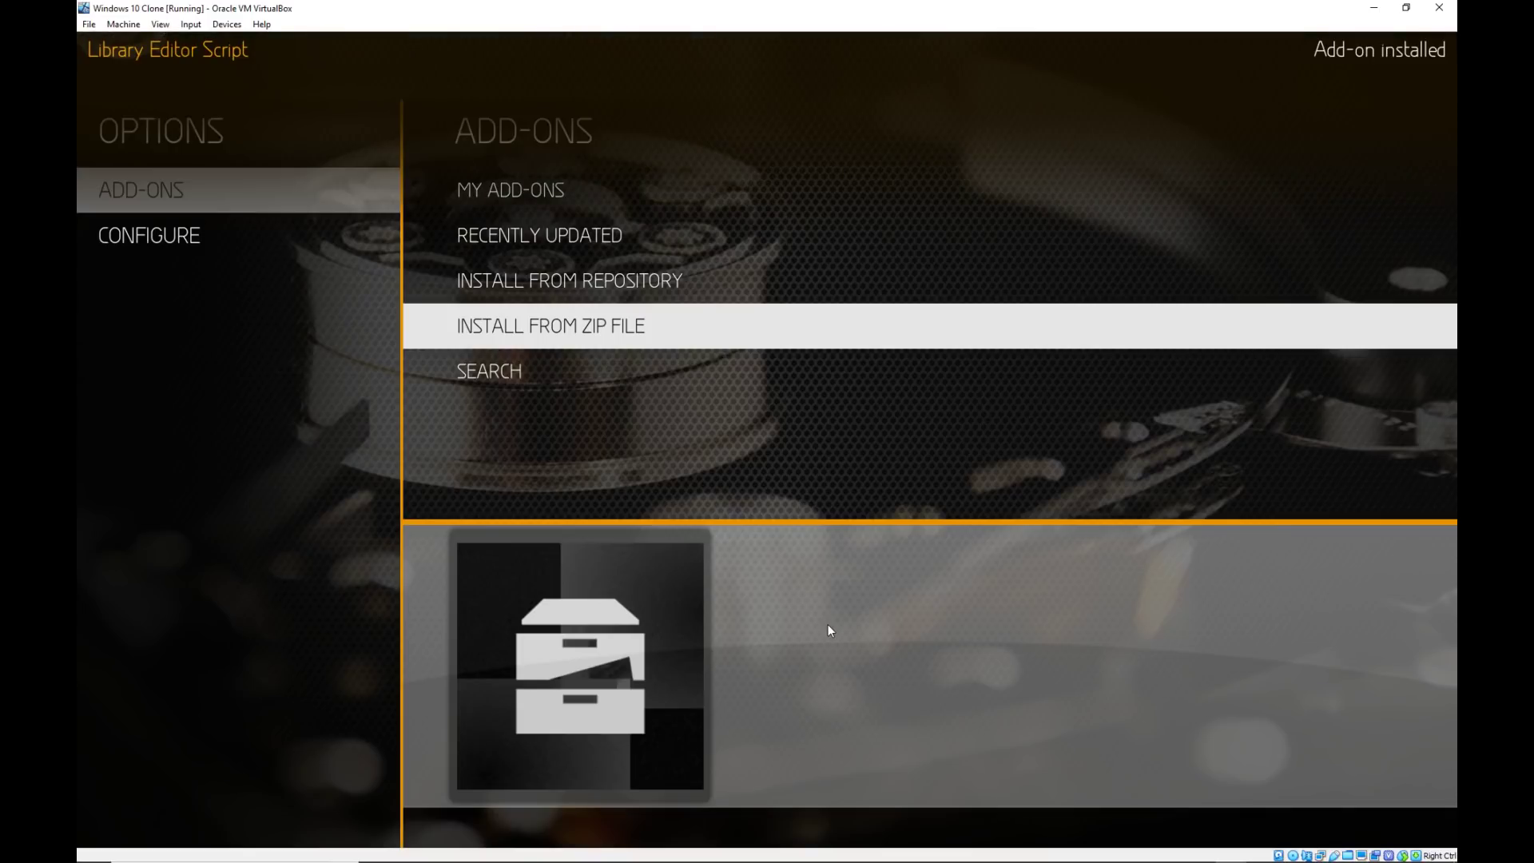
Install script.skin.info.service-2.0.0.zip from the script.skin.info.service folder of the .Latts source.
{"action": "key", "text": "Return"}
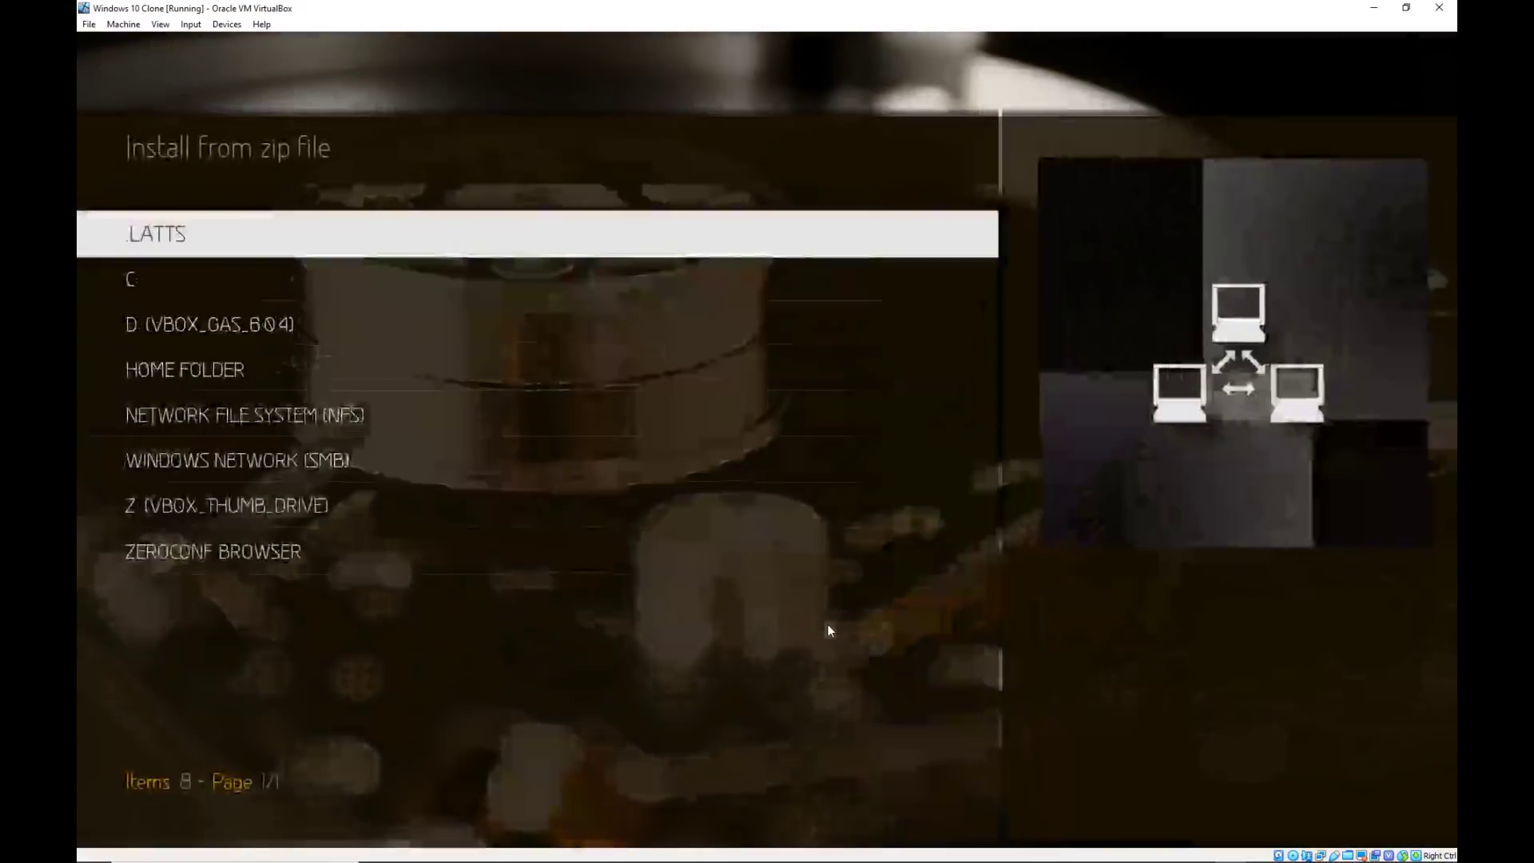
{"action": "key", "text": "Return"}
{"action": "key", "text": "Down"}
{"action": "key", "text": "Down"}
{"action": "key", "text": "Down"}
{"action": "key", "text": "Down"}
{"action": "key", "text": "Down"}
{"action": "key", "text": "Down"}
{"action": "key", "text": "Down"}
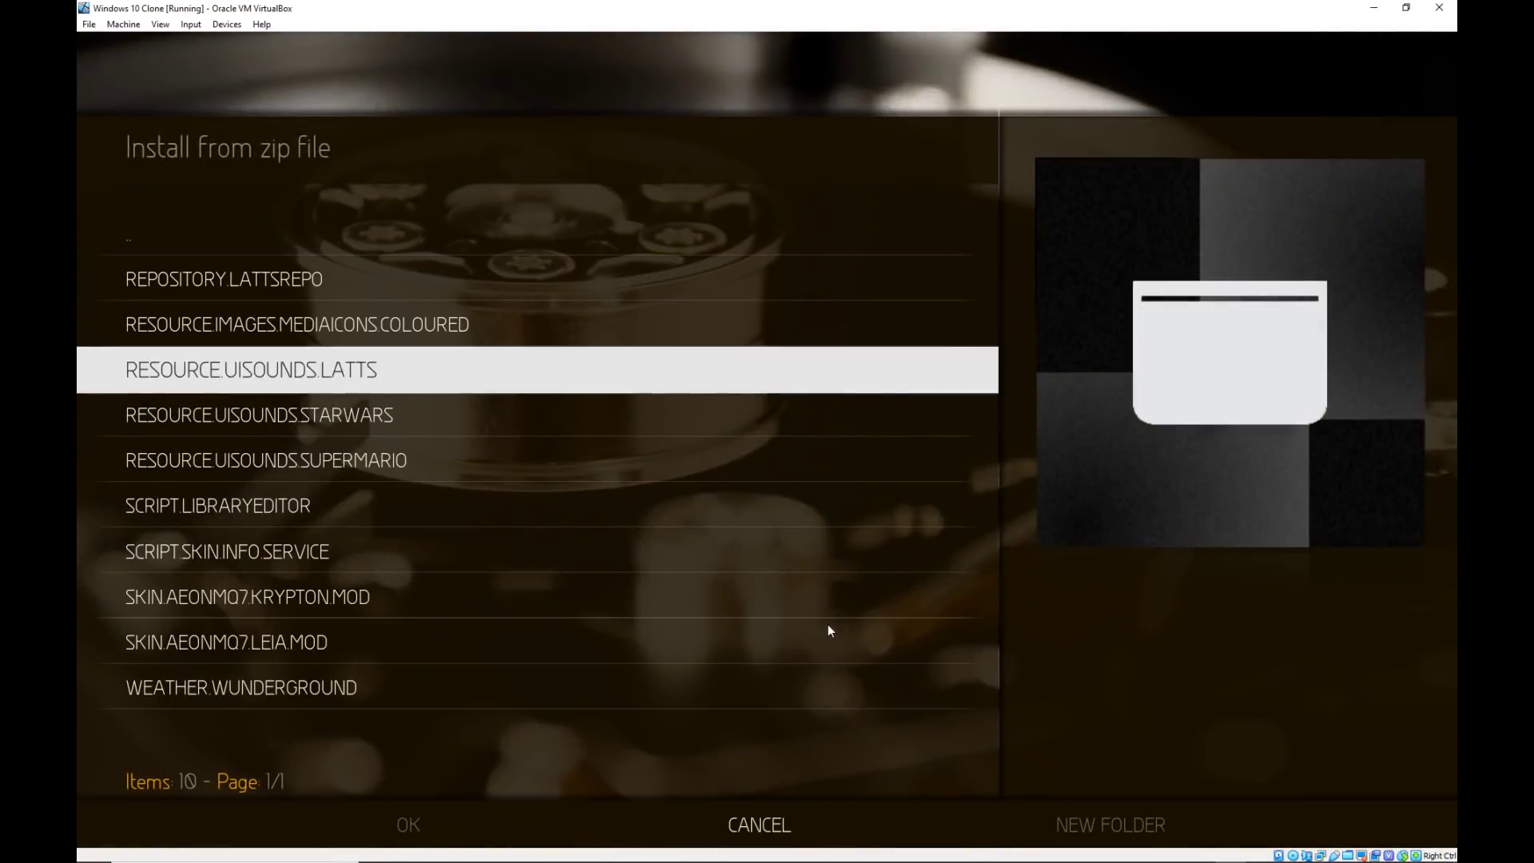
{"action": "key", "text": "Return"}
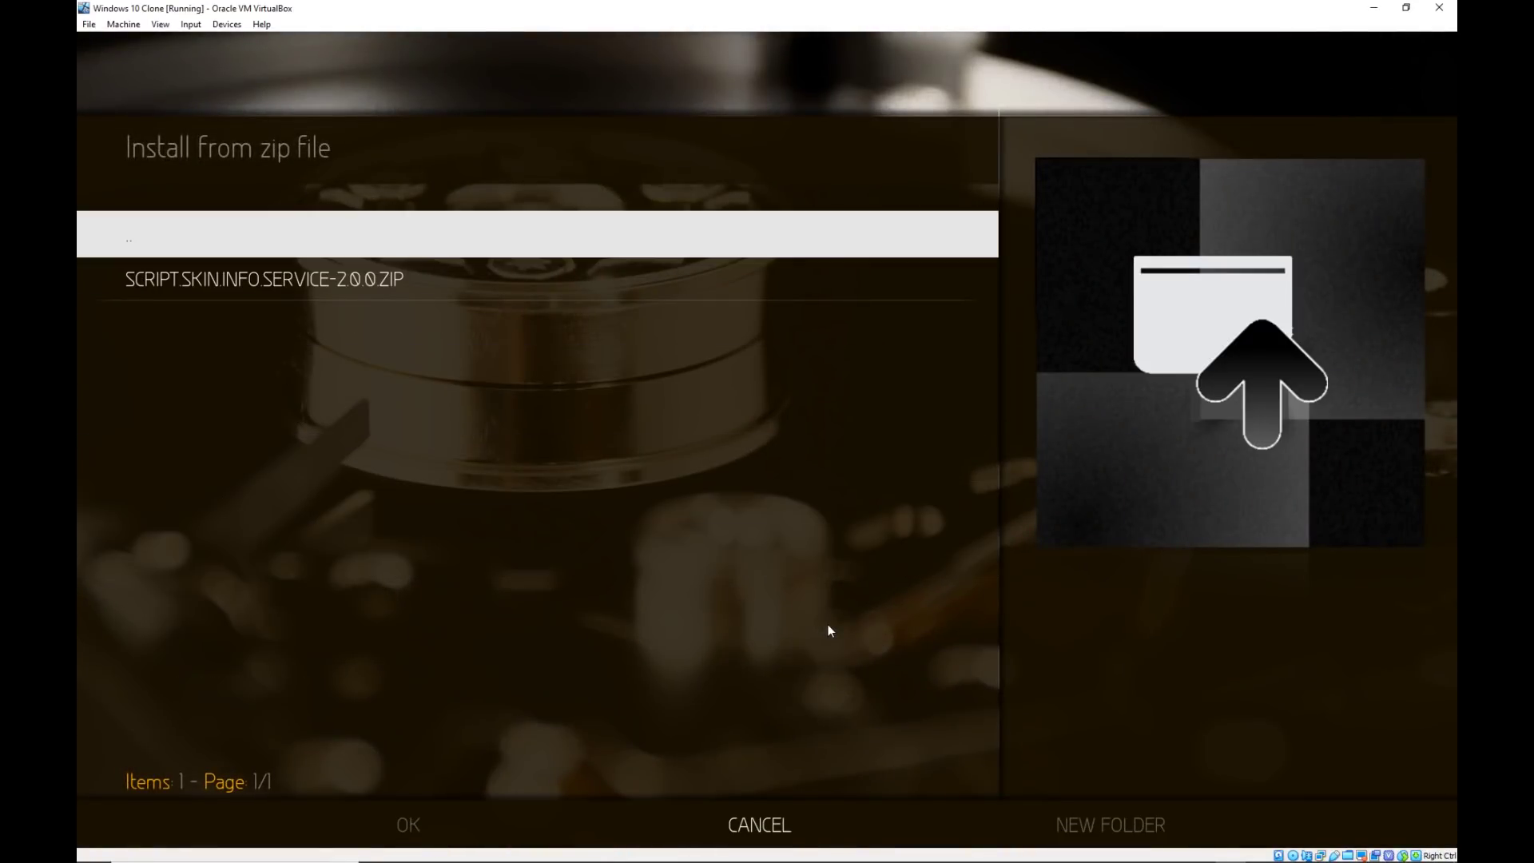
{"action": "key", "text": "Down"}
{"action": "key", "text": "Return"}
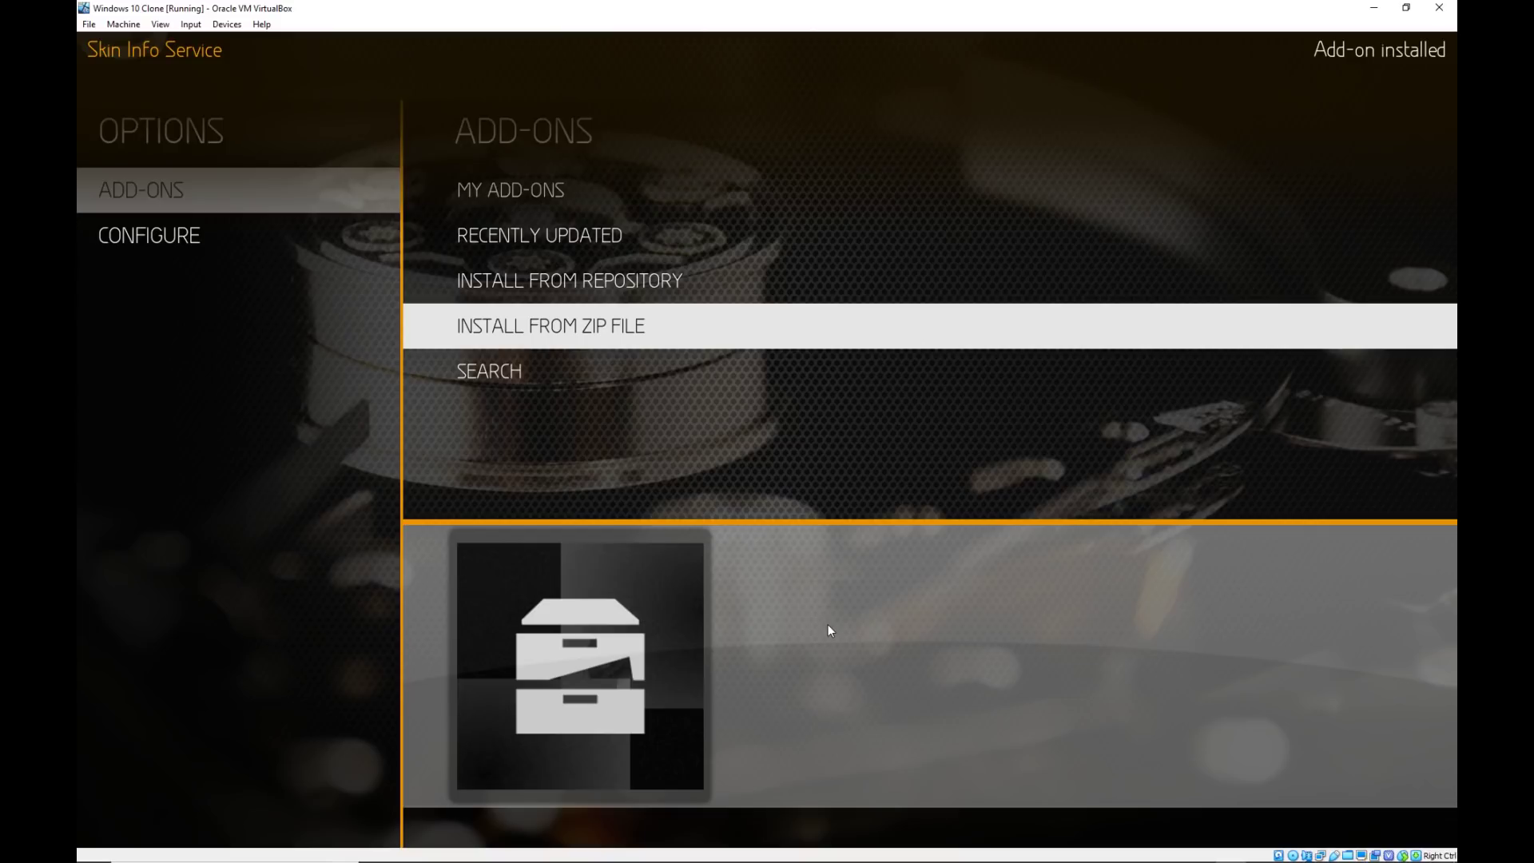
Open the context menu add-ons of the Kodi Add-on repository.
{"action": "key", "text": "Up"}
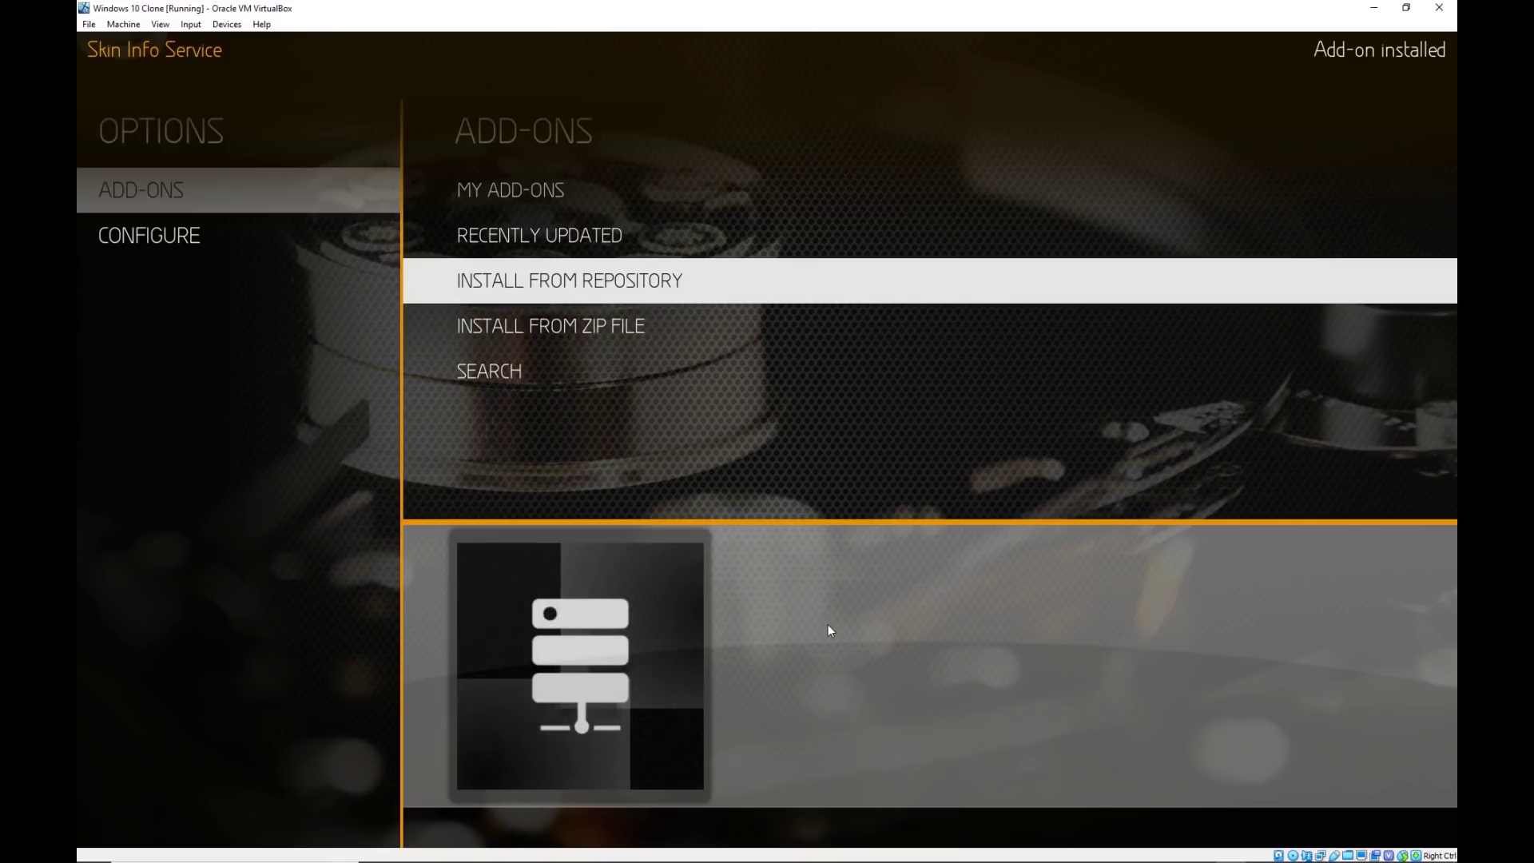
{"action": "key", "text": "Return"}
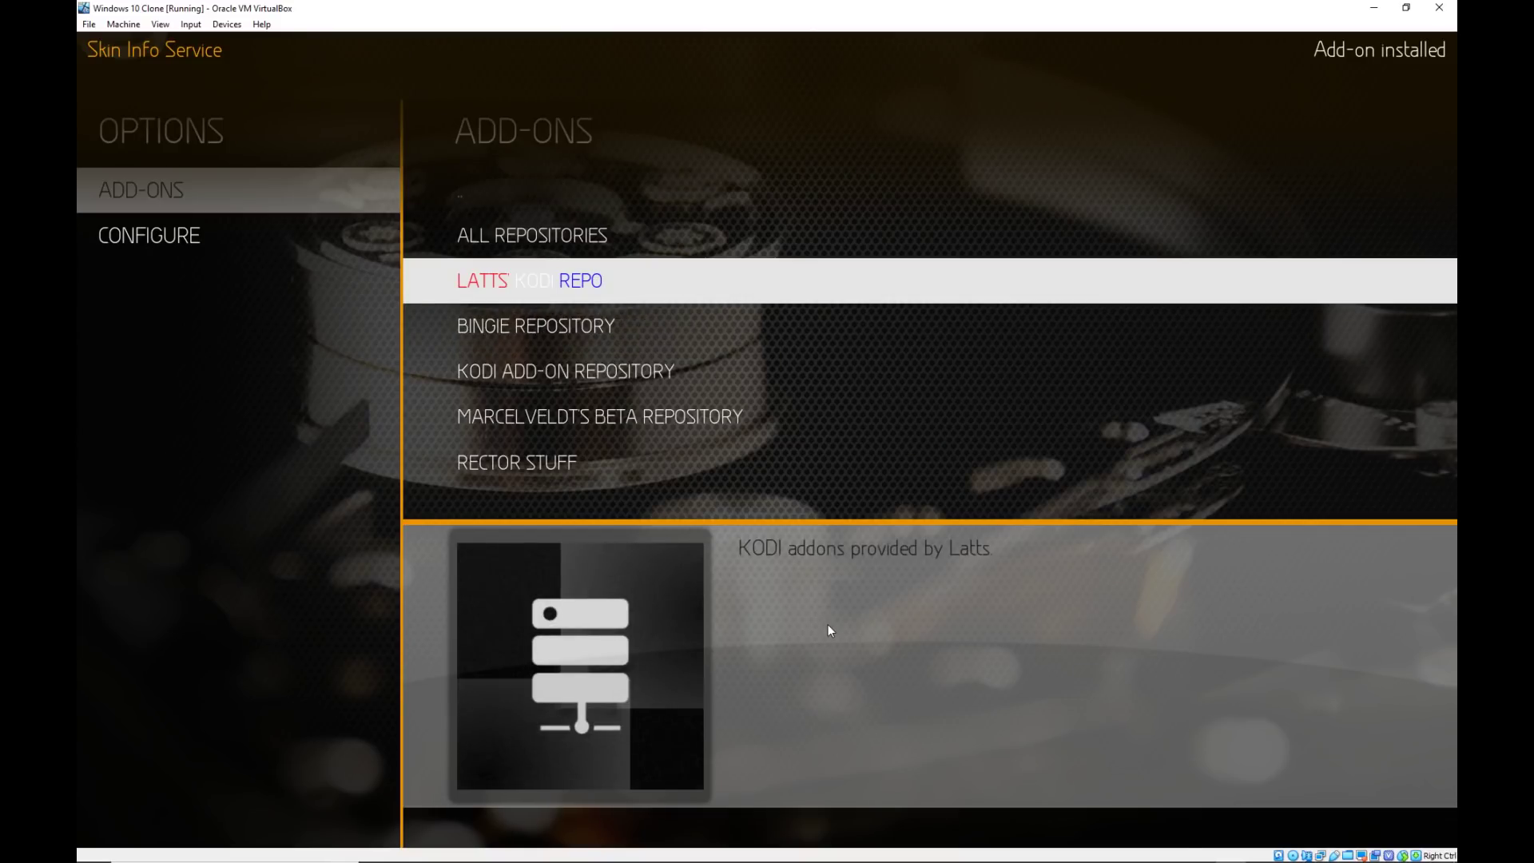
{"action": "key", "text": "Down"}
{"action": "key", "text": "Down"}
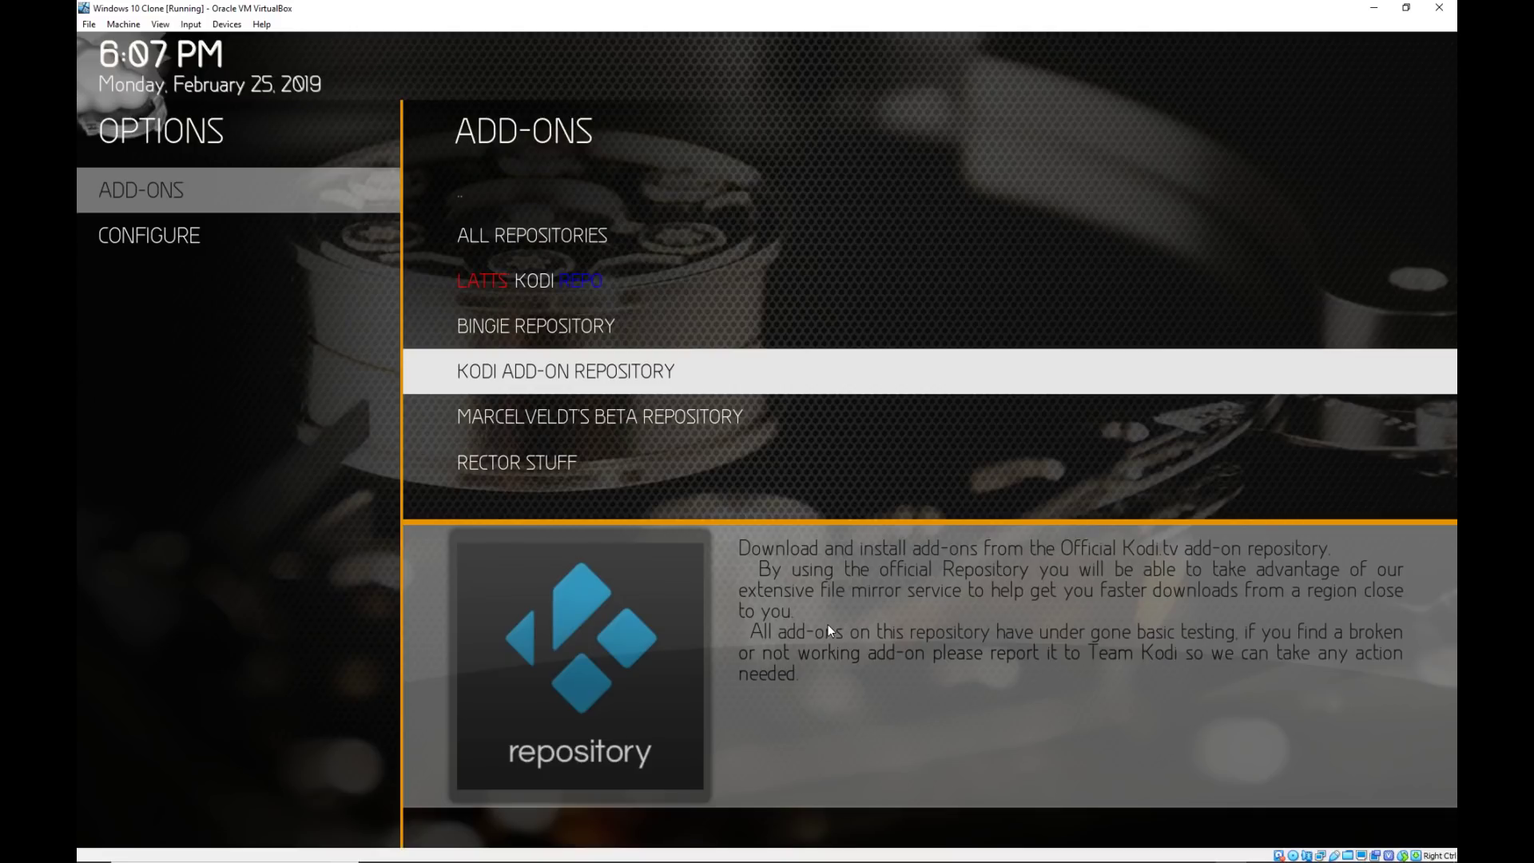
{"action": "key", "text": "Return"}
{"action": "key", "text": "Down"}
{"action": "key", "text": "Down"}
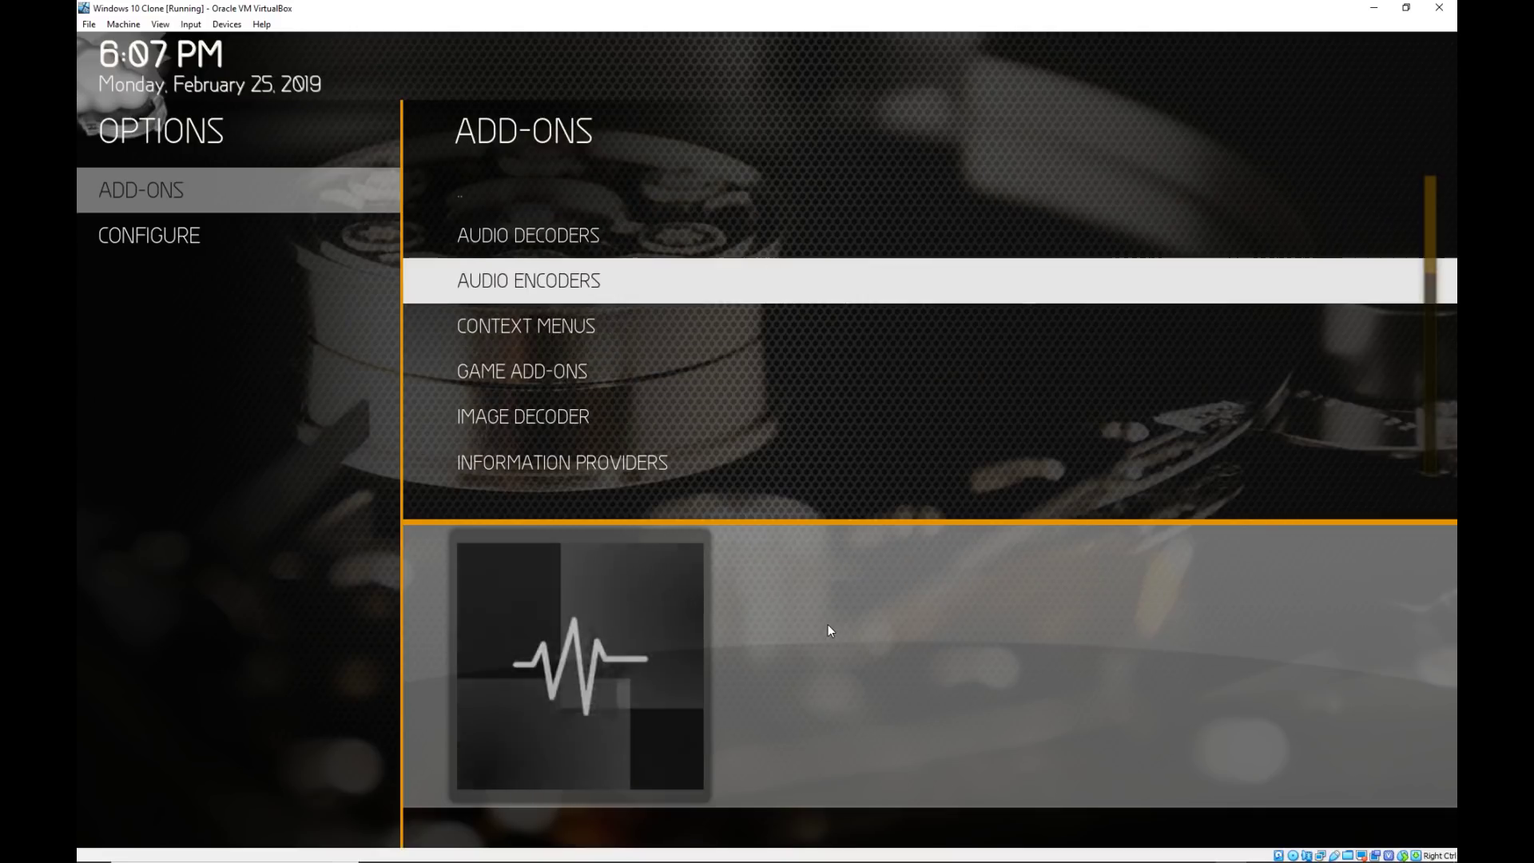
{"action": "key", "text": "Down"}
{"action": "key", "text": "Return"}
Install the Extras add-on together with its Plugin routing dependency.
{"action": "key", "text": "Down"}
{"action": "key", "text": "Down"}
{"action": "key", "text": "Down"}
{"action": "key", "text": "Down"}
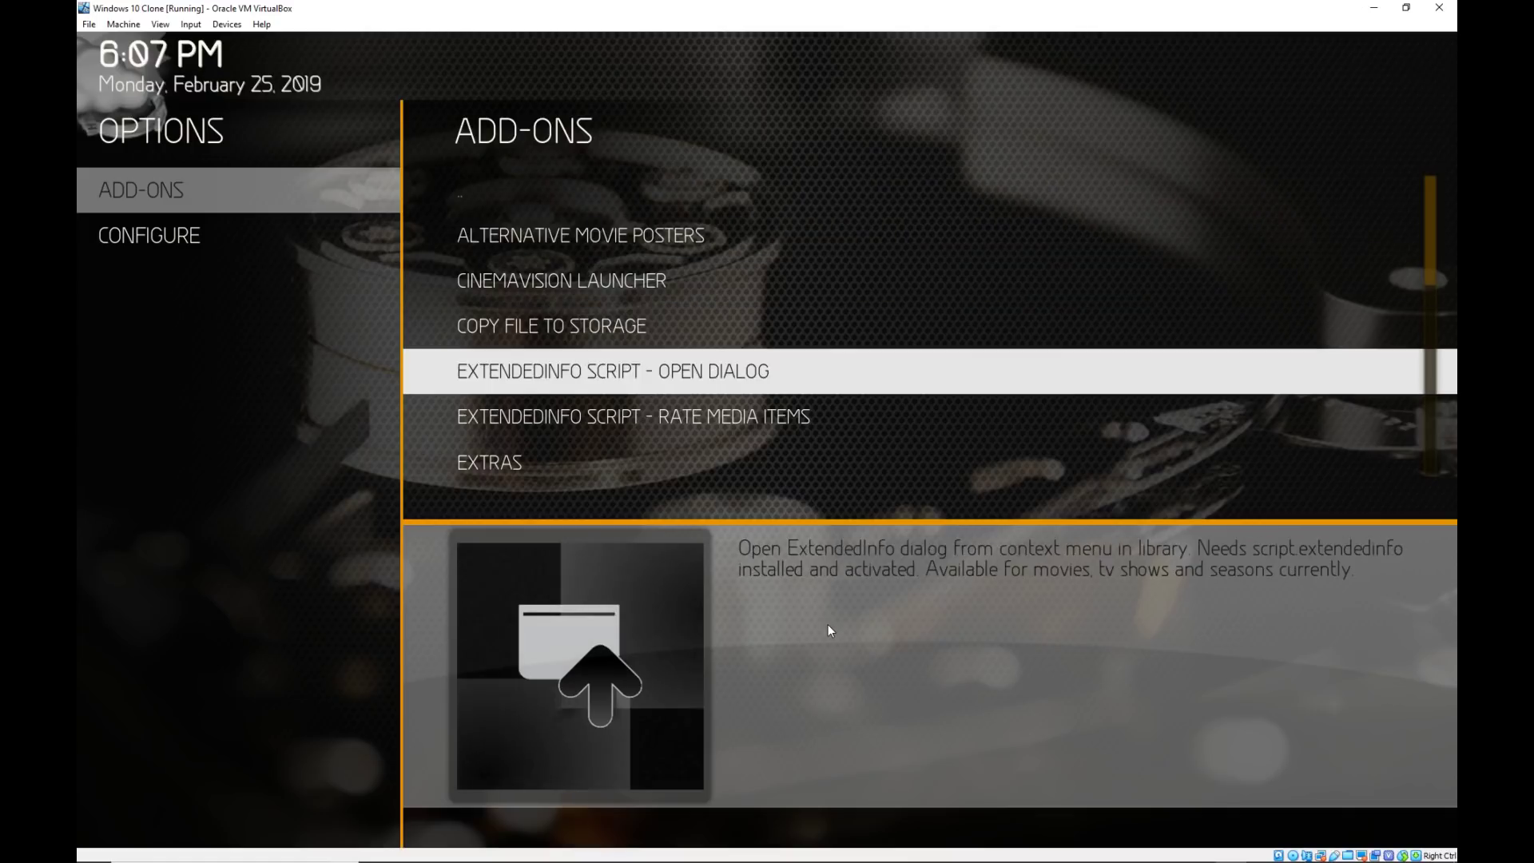
{"action": "key", "text": "Down"}
{"action": "key", "text": "Down"}
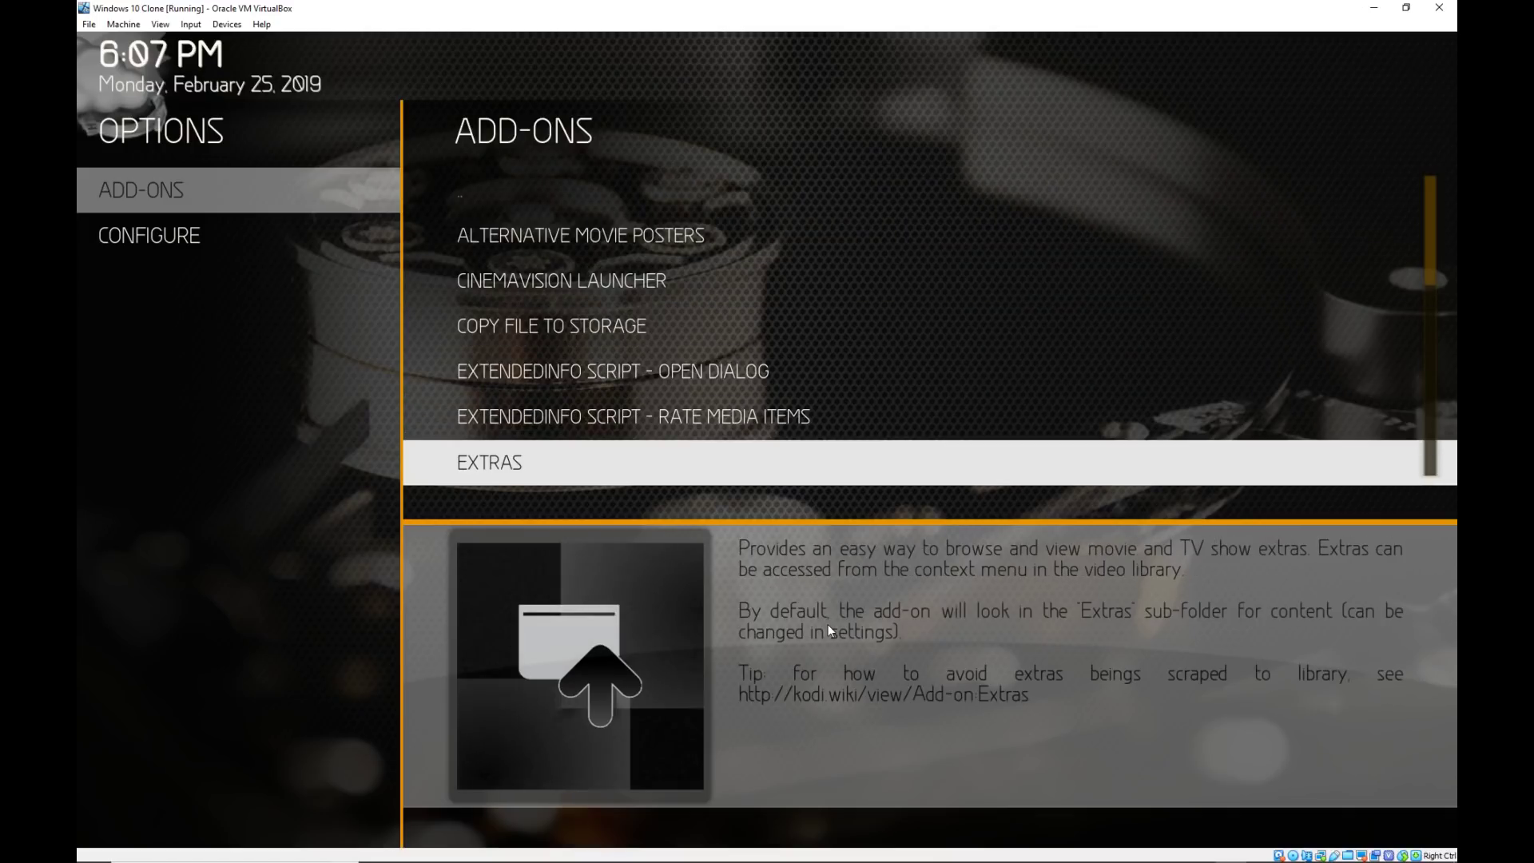
{"action": "key", "text": "Return"}
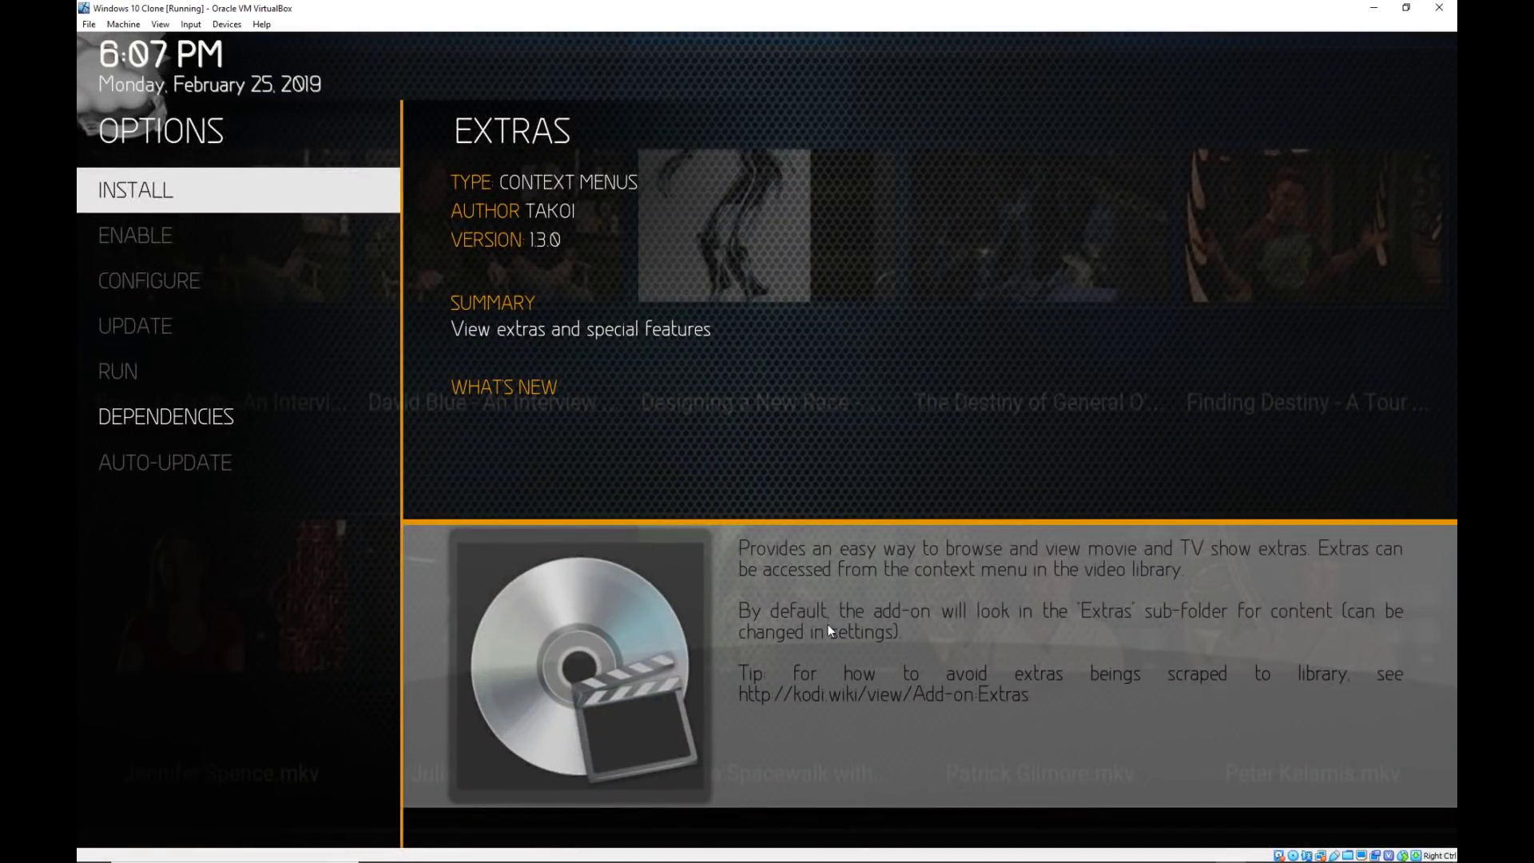
{"action": "key", "text": "Return"}
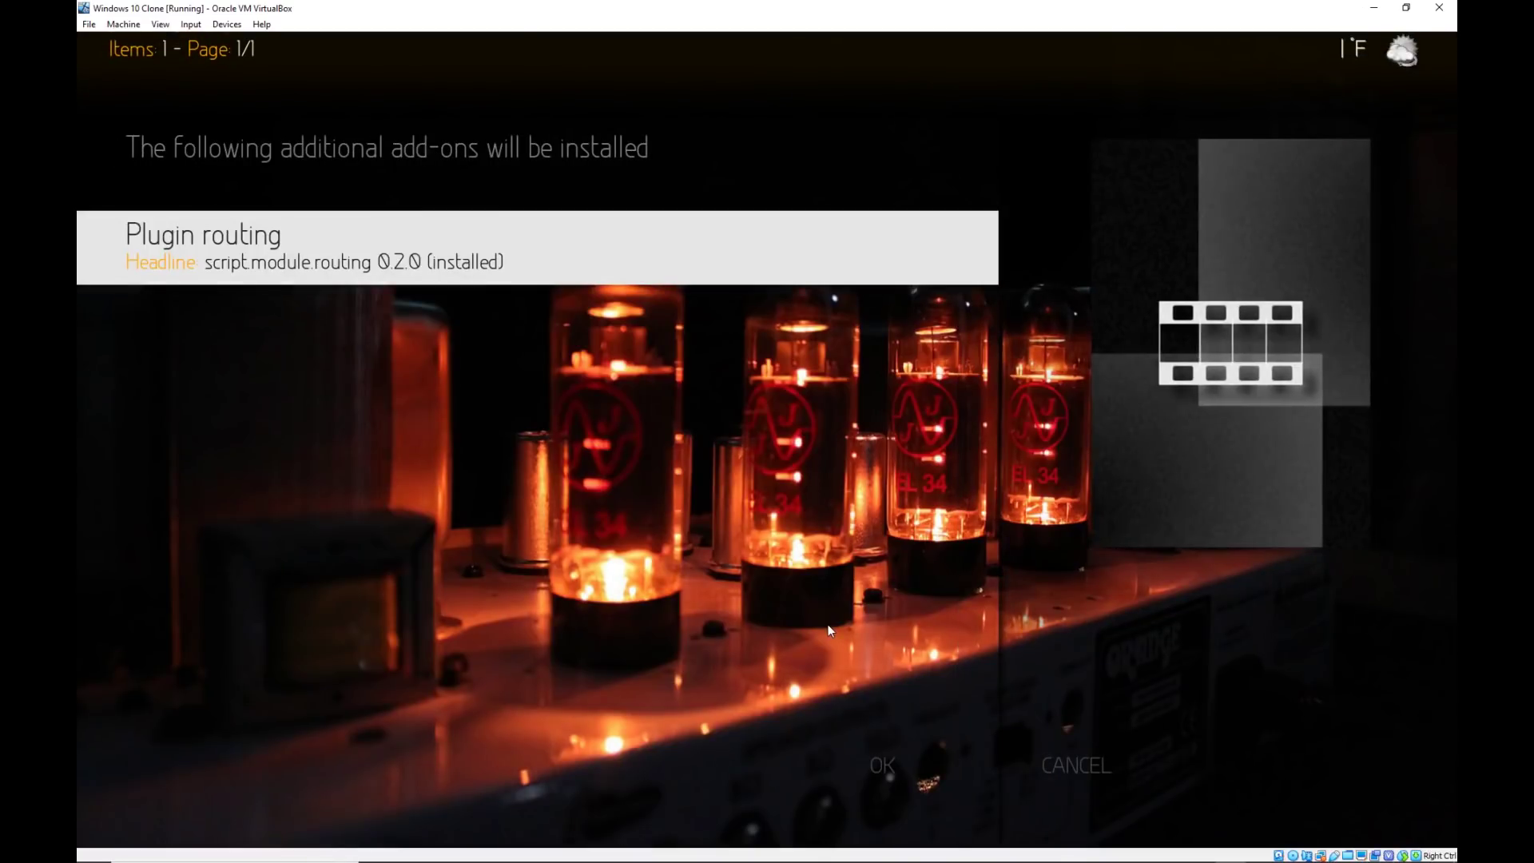
{"action": "key", "text": "Return"}
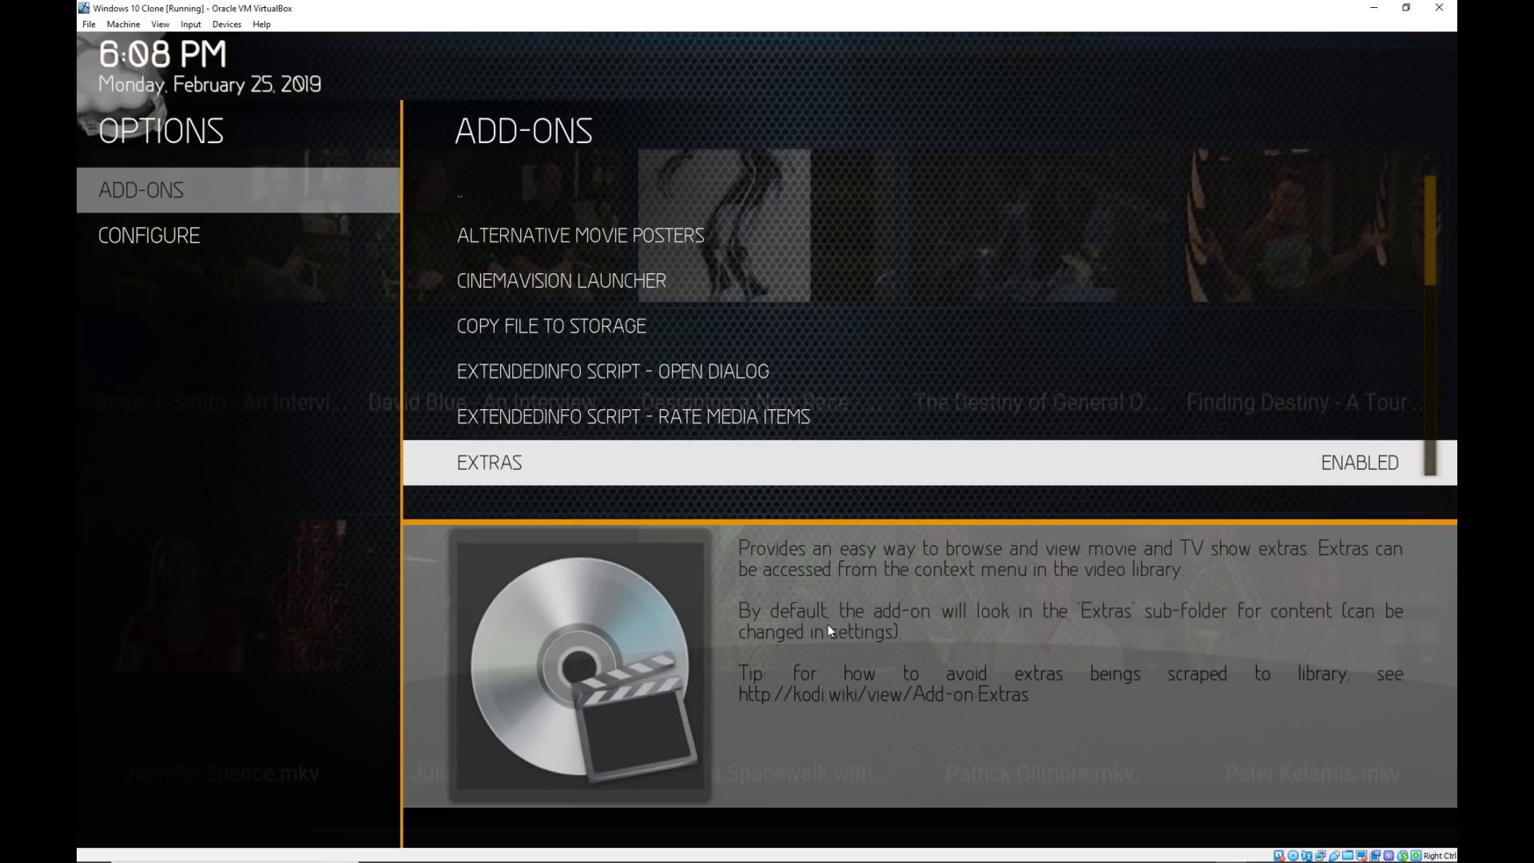
Switch to File Explorer and open the Extras folder of 3 Days to Kill (2014) in the Movies videos.
{"action": "key", "text": "alt+Tab"}
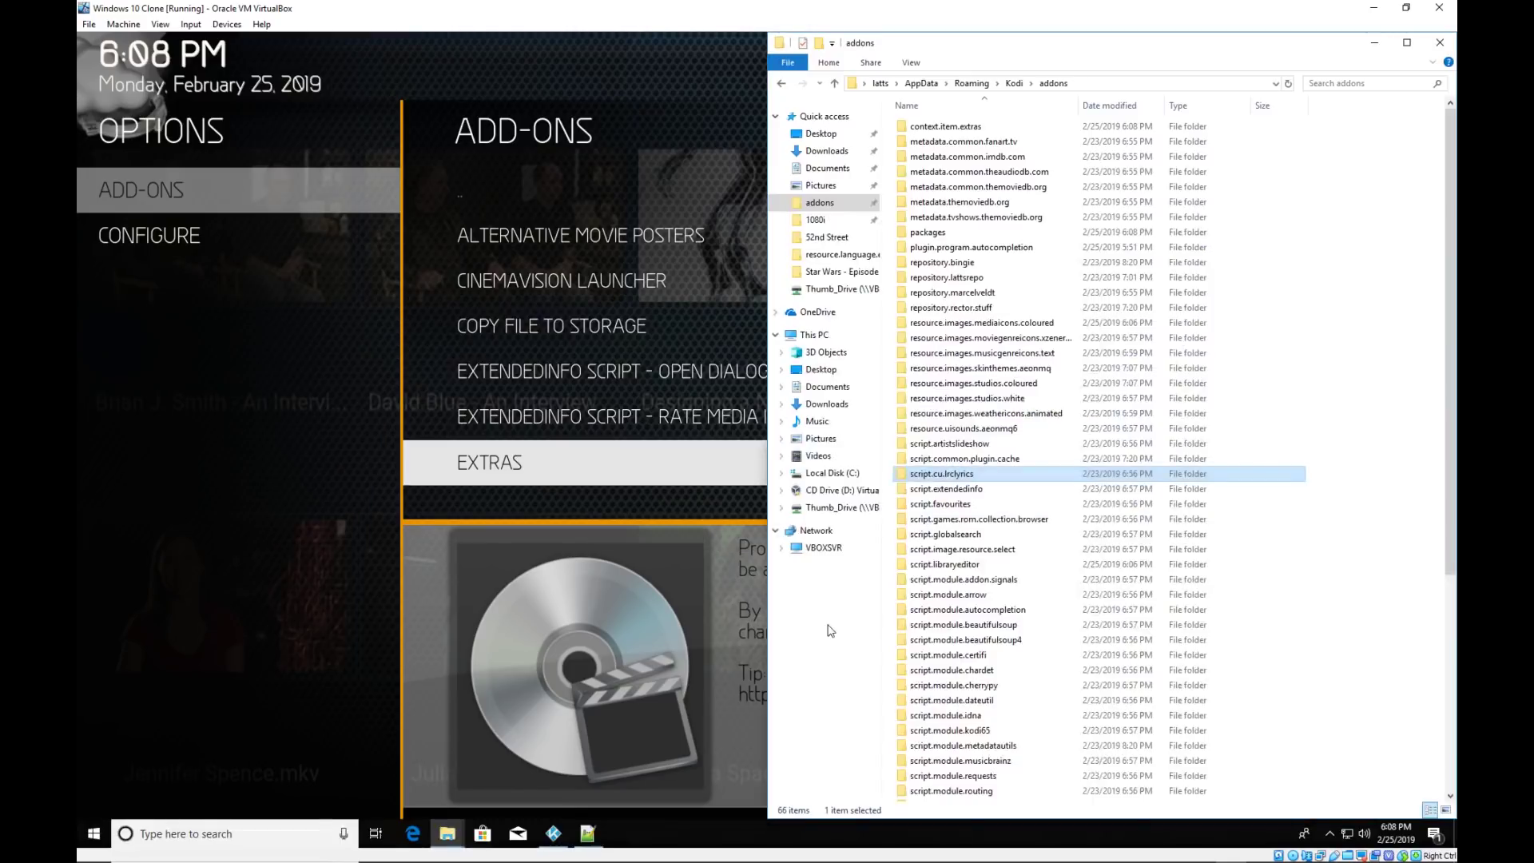
{"action": "left_click", "coordinate": [819, 457]}
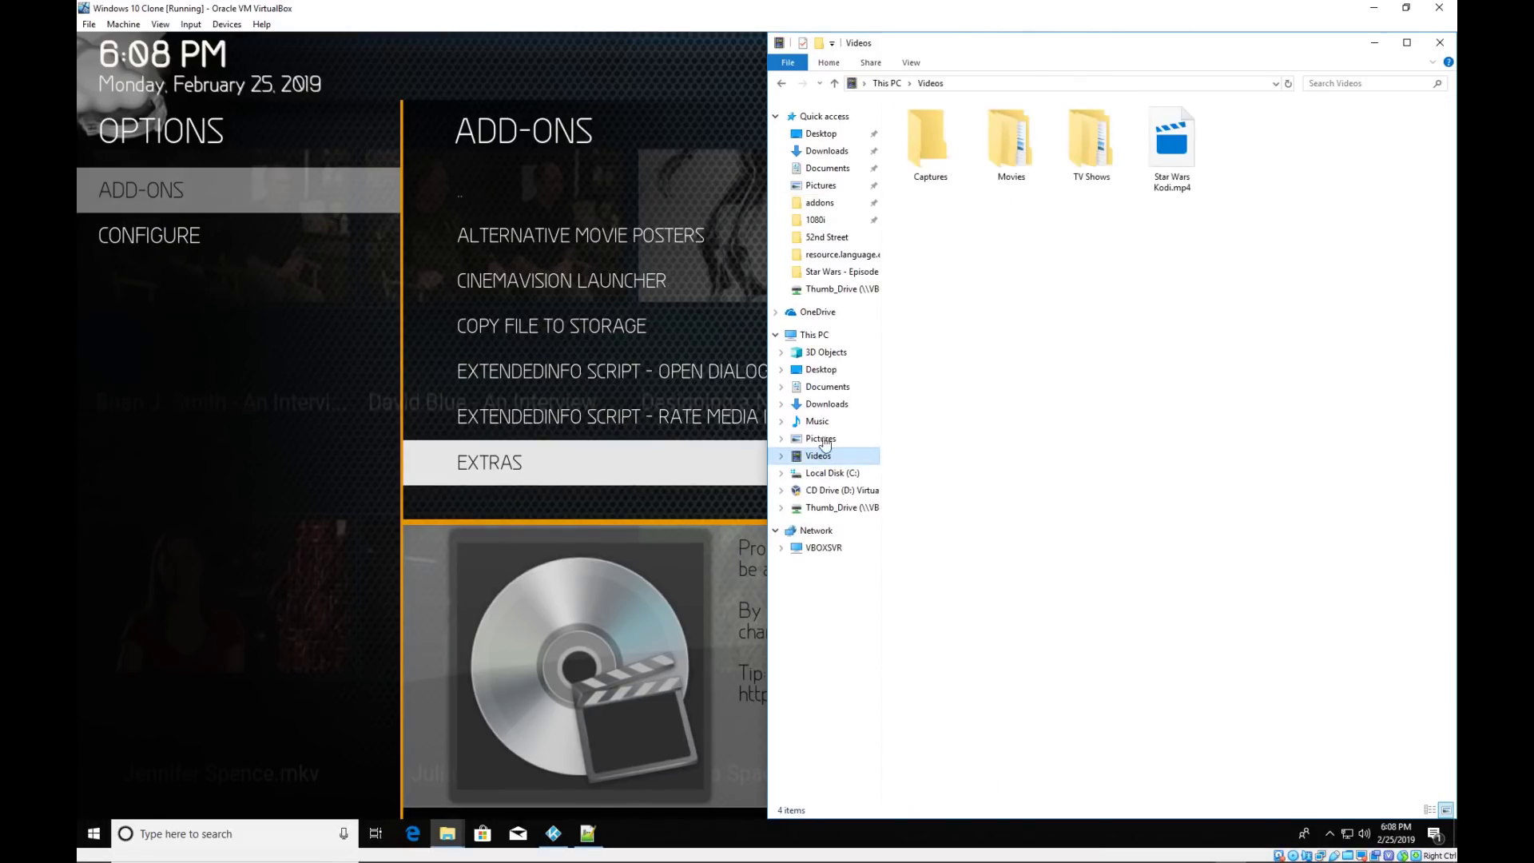
{"action": "double_click", "coordinate": [1010, 140]}
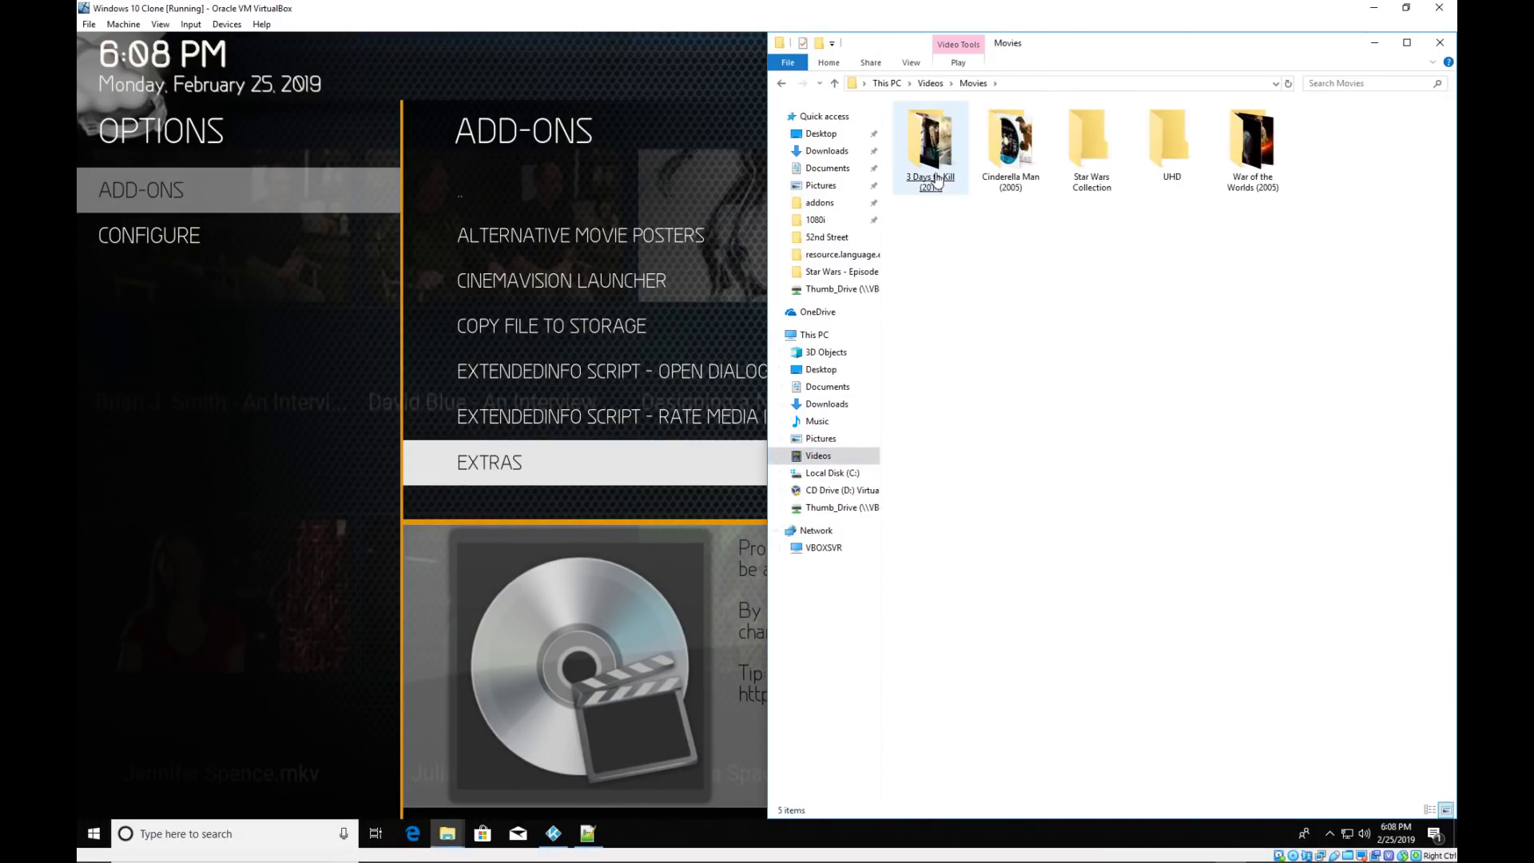
{"action": "left_click", "coordinate": [940, 162]}
{"action": "double_click", "coordinate": [939, 162]}
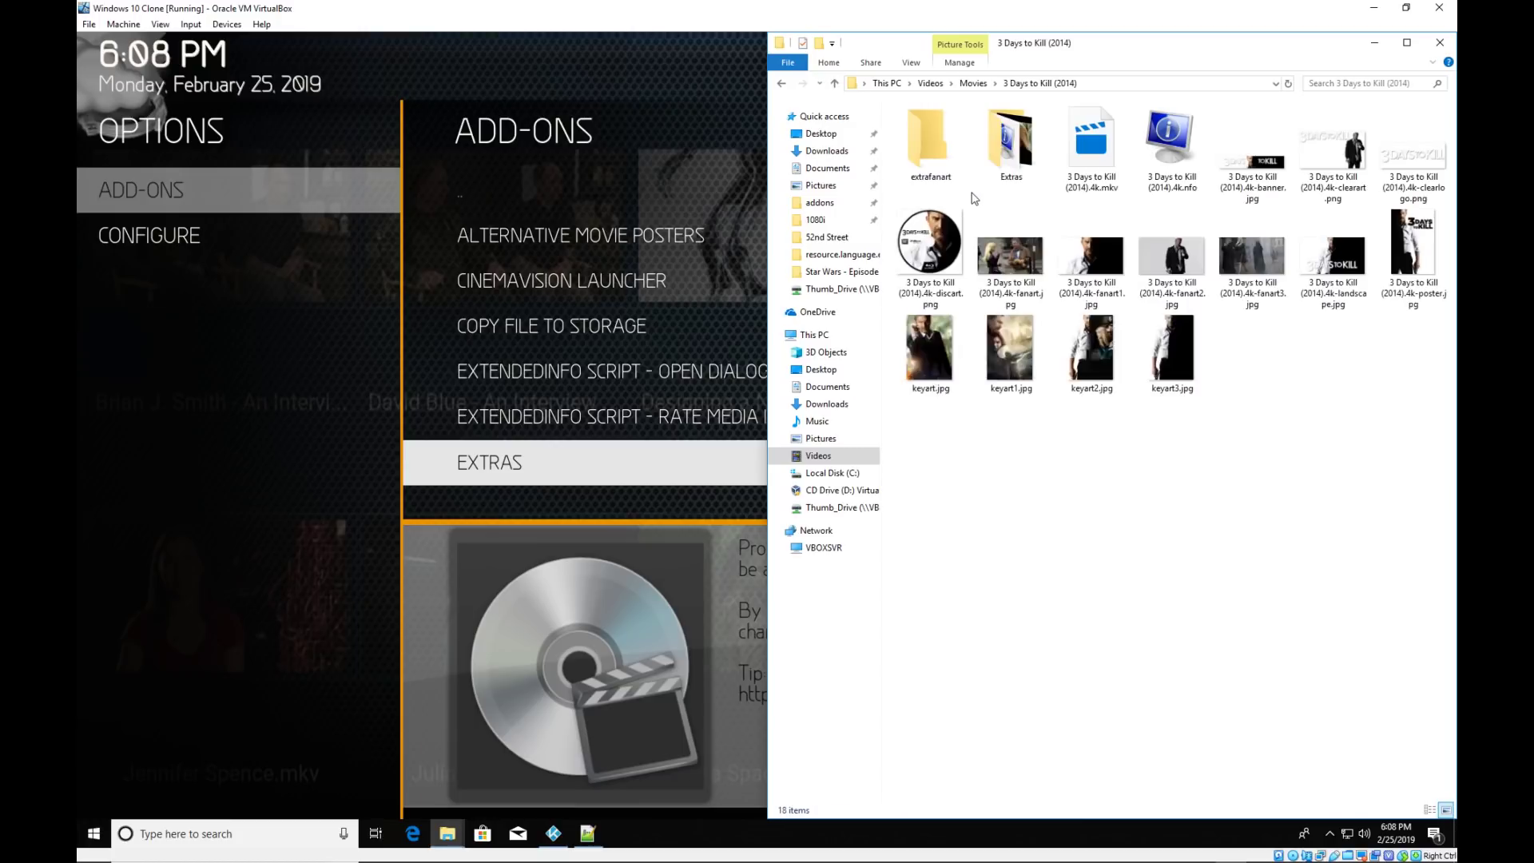
{"action": "left_click", "coordinate": [998, 177]}
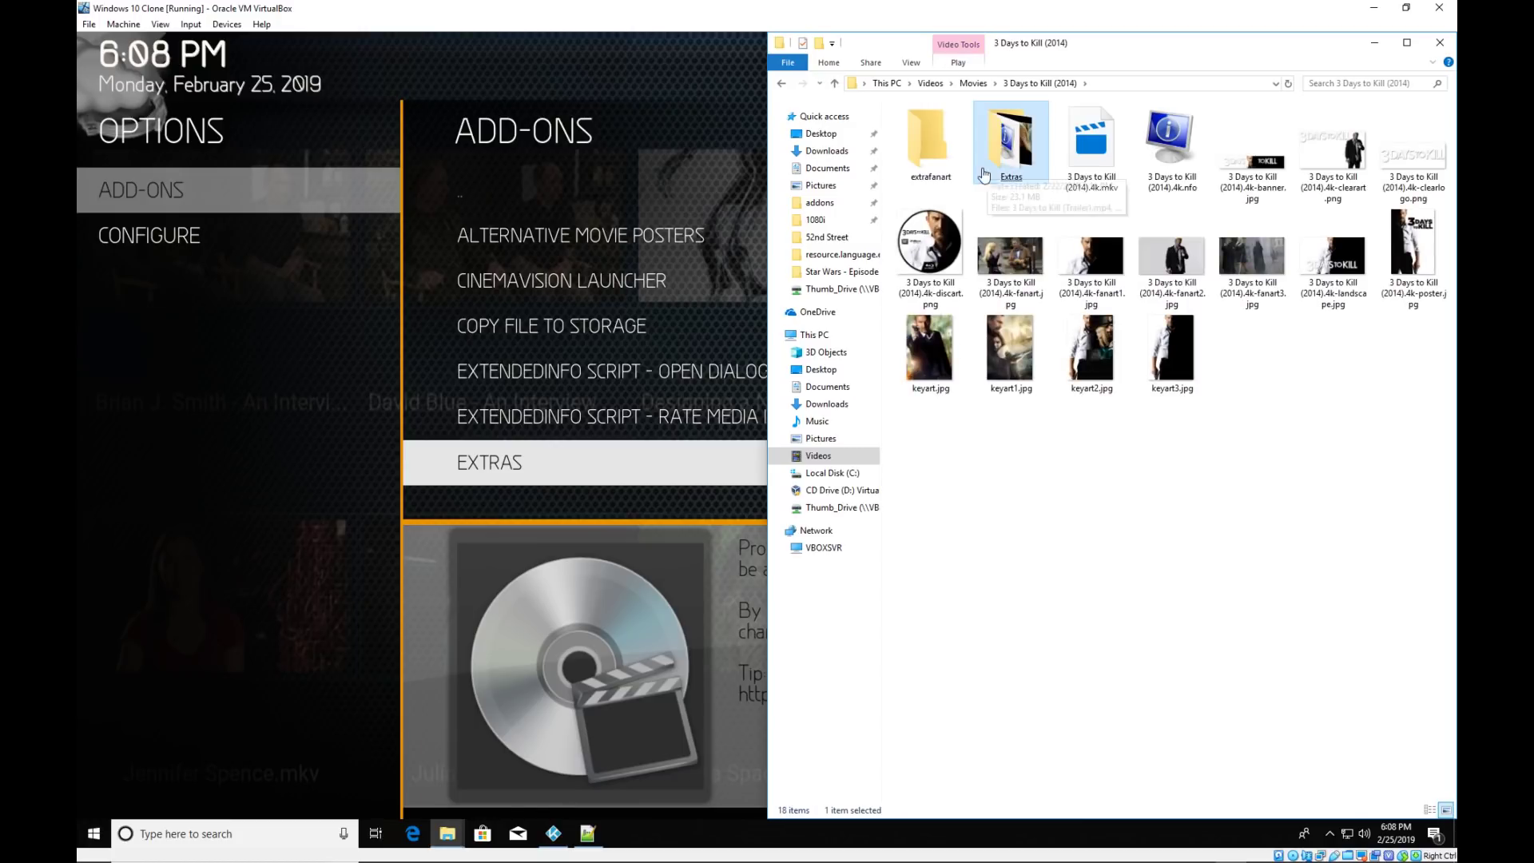
{"action": "double_click", "coordinate": [1003, 159]}
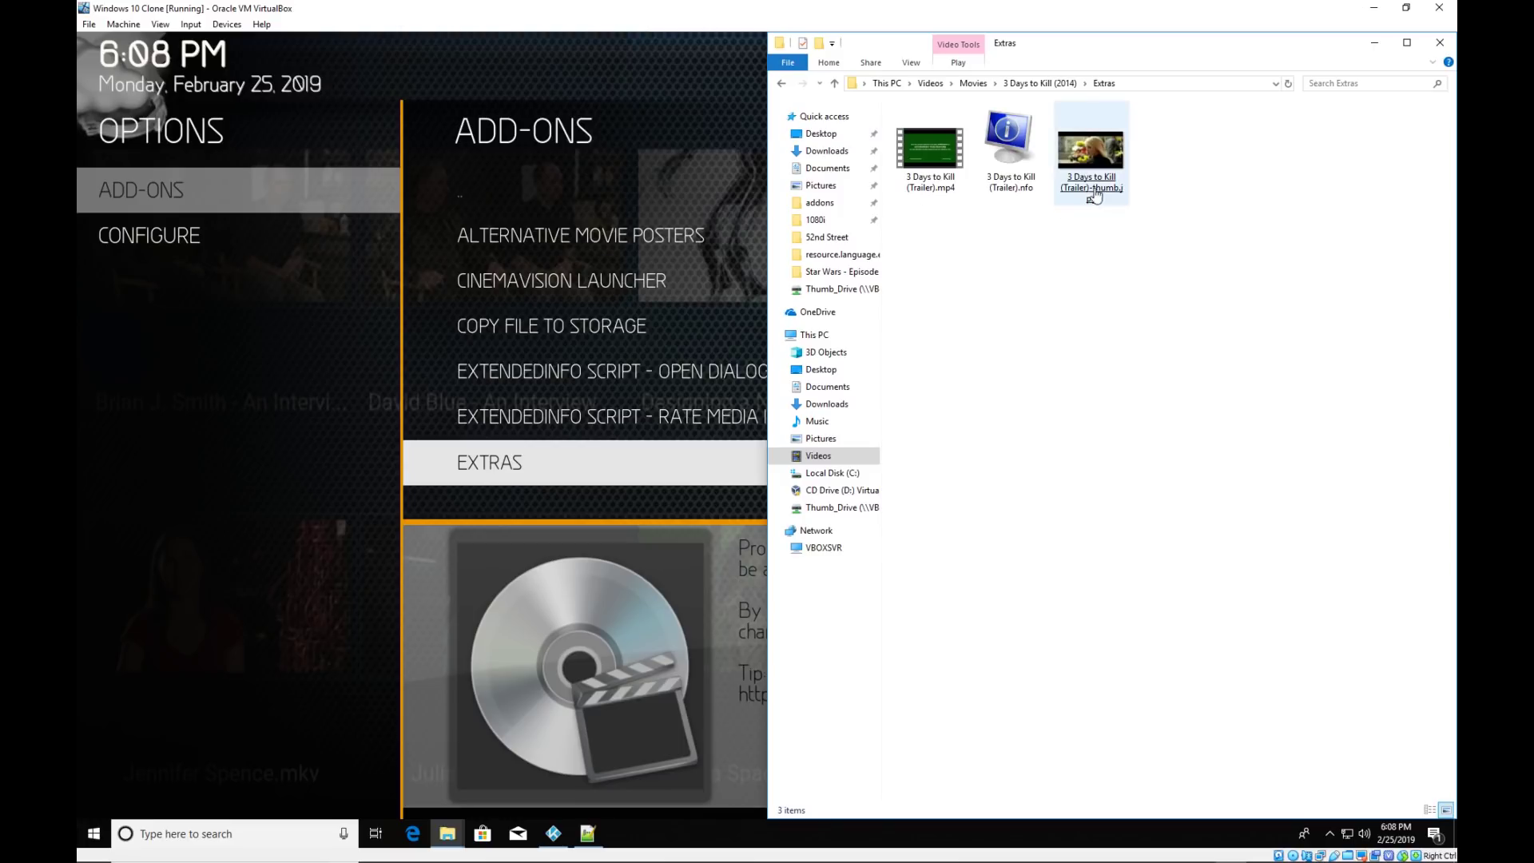
View the 3 Days to Kill trailer's thumbnail image, close it, and delete the trailer's .nfo and thumb.jpg files.
{"action": "double_click", "coordinate": [1098, 160]}
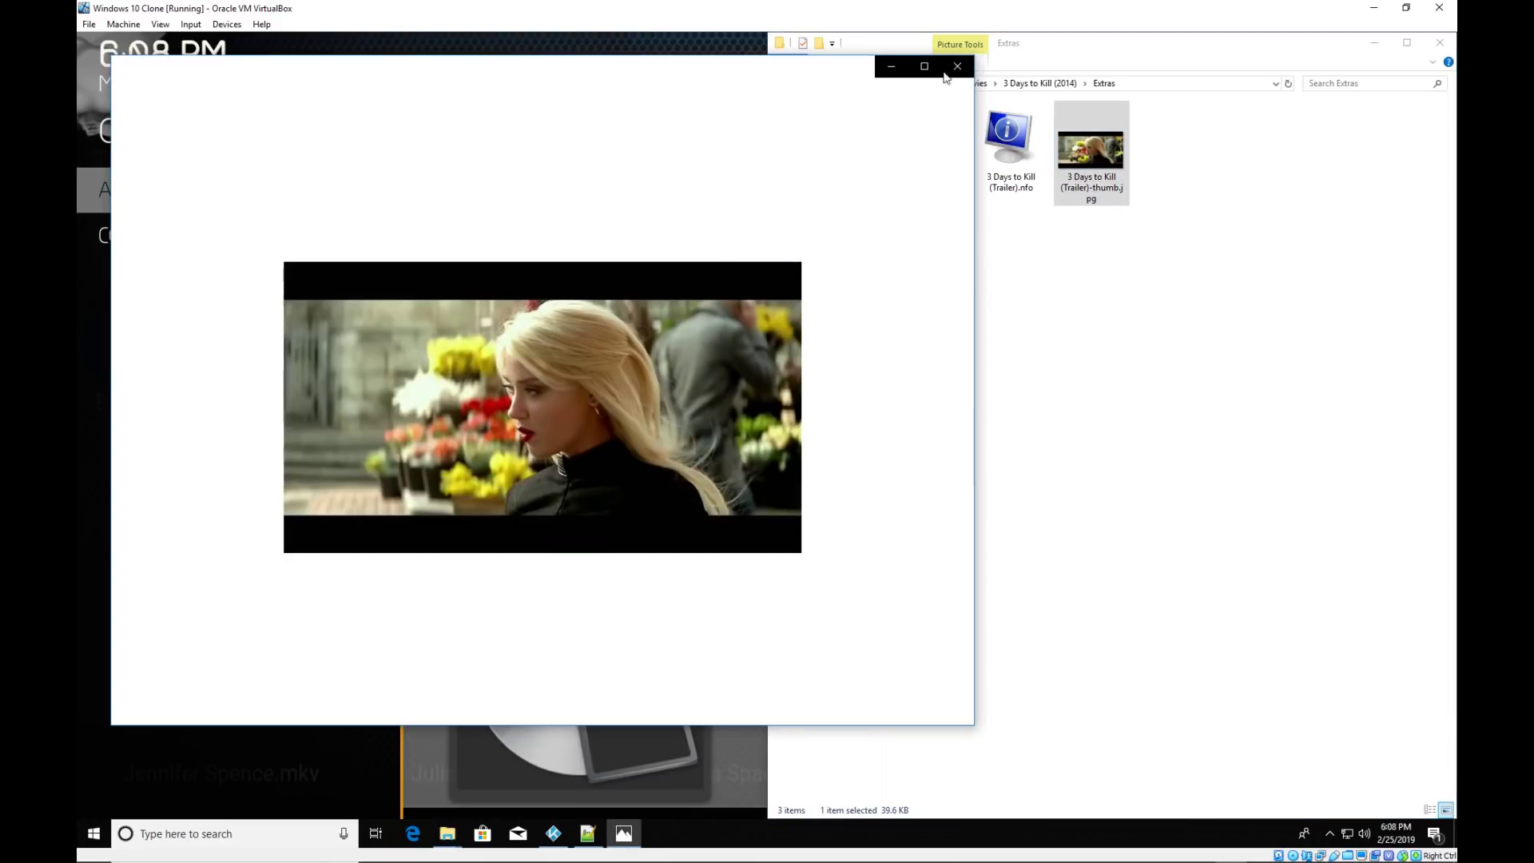
{"action": "left_click", "coordinate": [958, 69]}
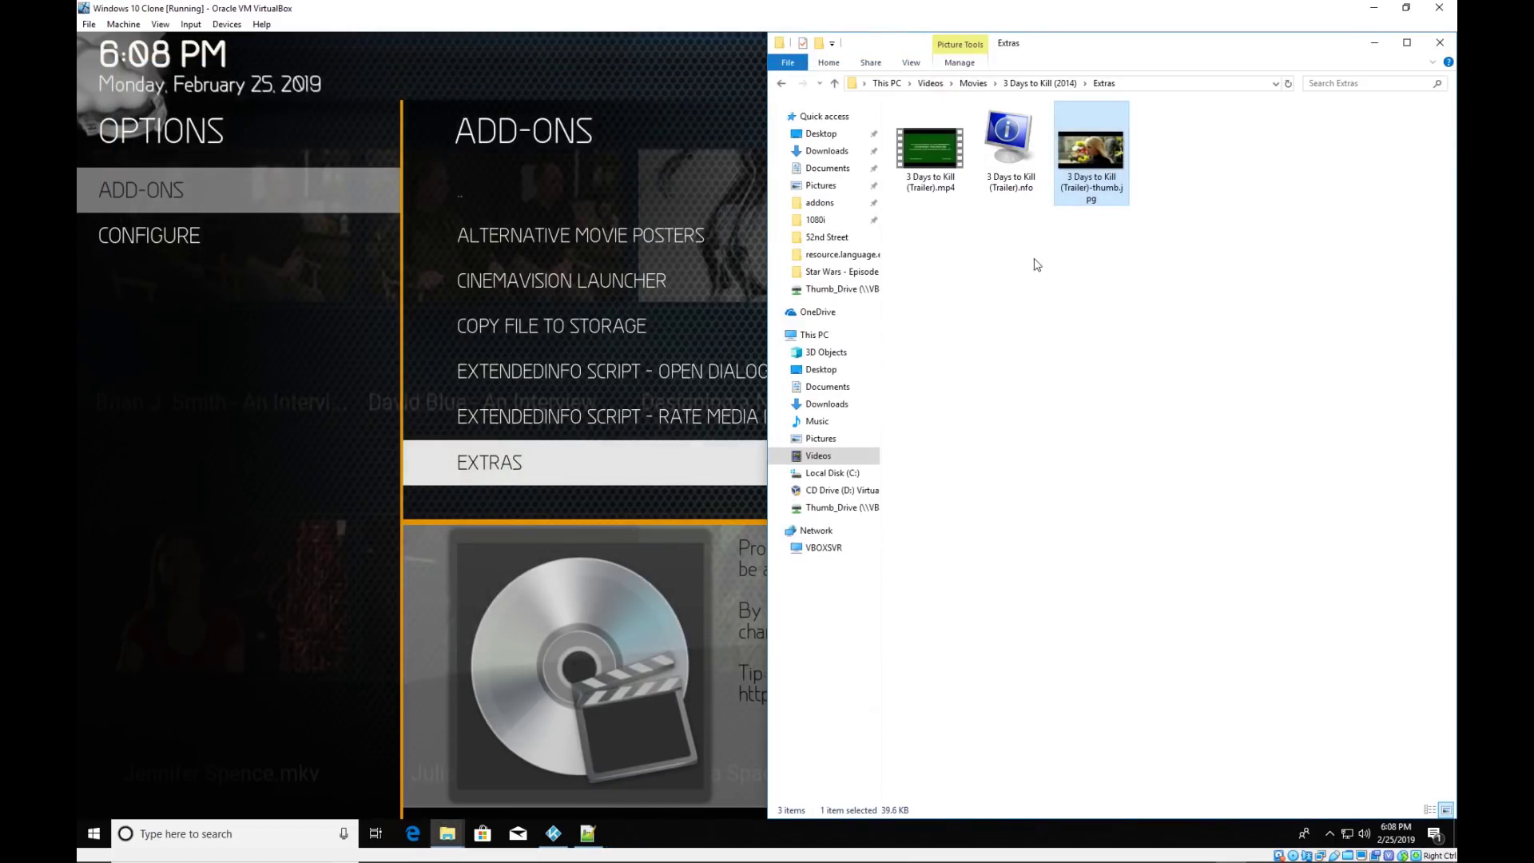
{"action": "left_click_drag", "start_coordinate": [1122, 251], "coordinate": [1012, 144]}
{"action": "key", "text": "Delete"}
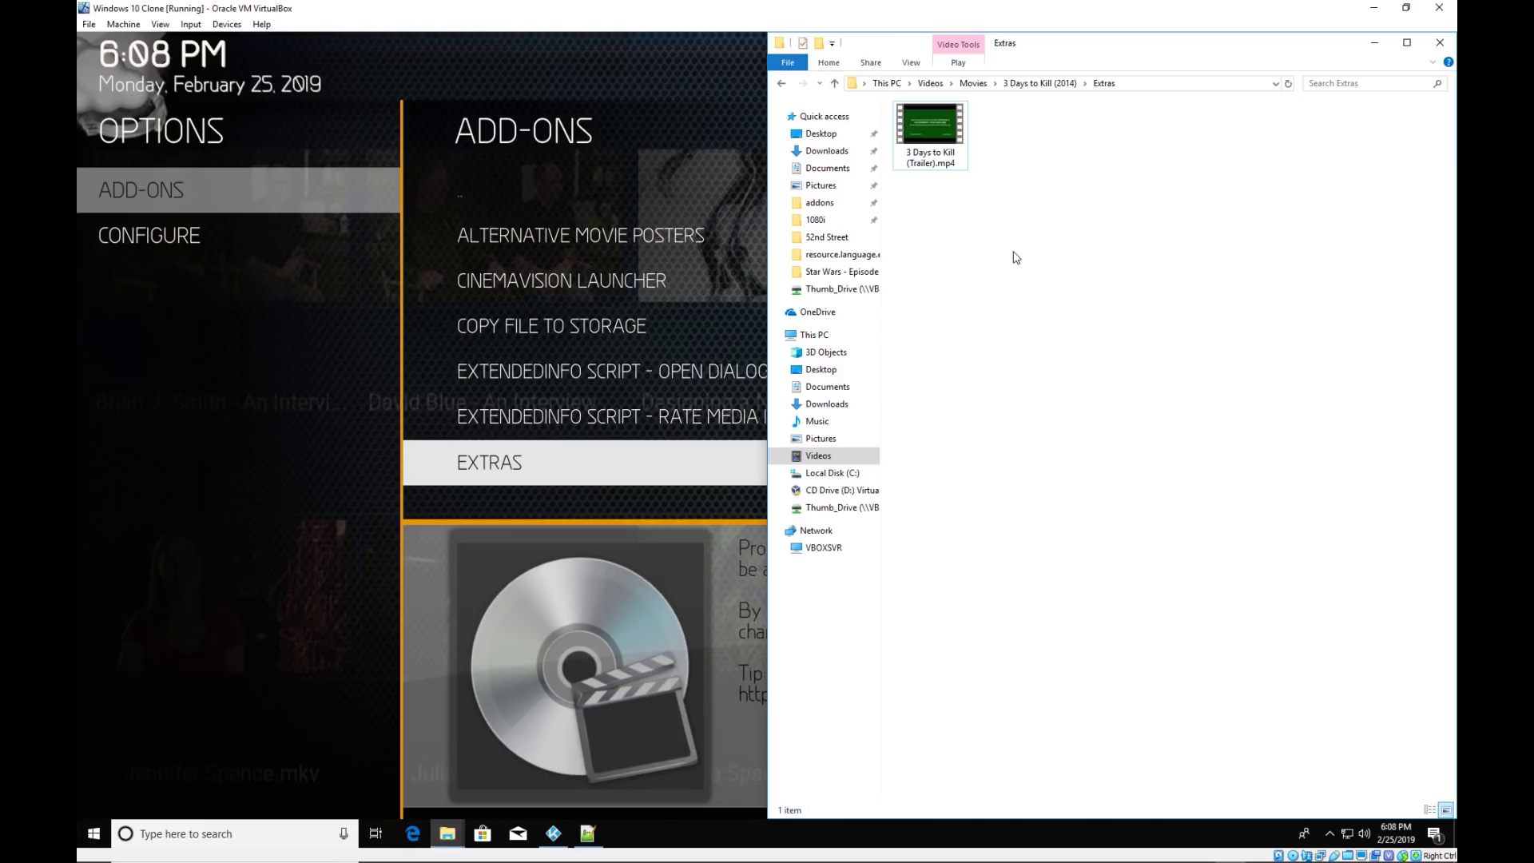
Check the 3 Days to Kill trailer's file details, and locate advancedsettings.xml on the Desktop in the other File Explorer window.
{"action": "left_click", "coordinate": [949, 146]}
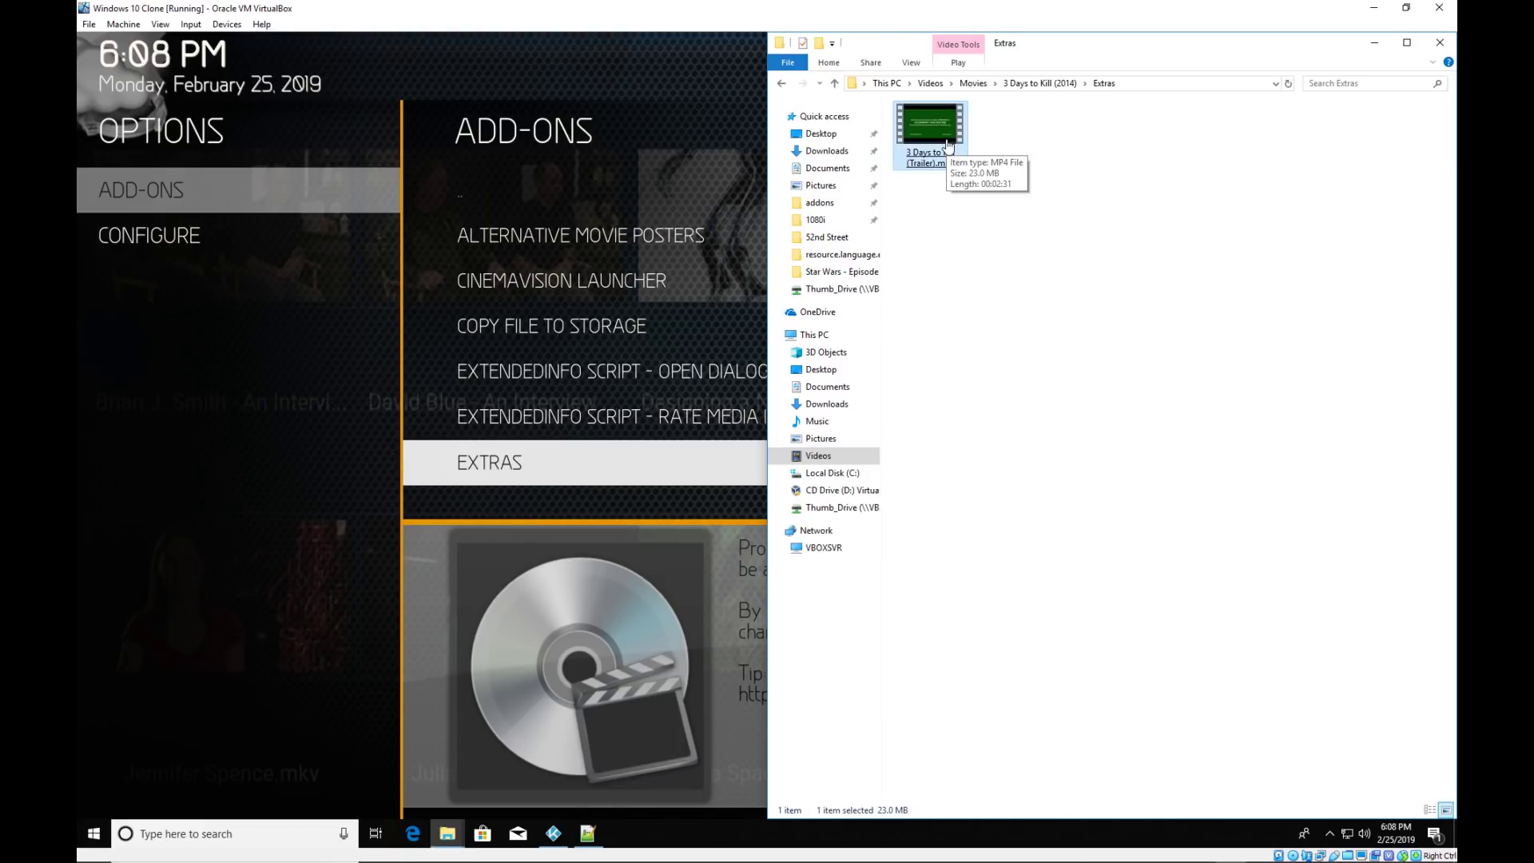
{"action": "left_click", "coordinate": [1026, 142]}
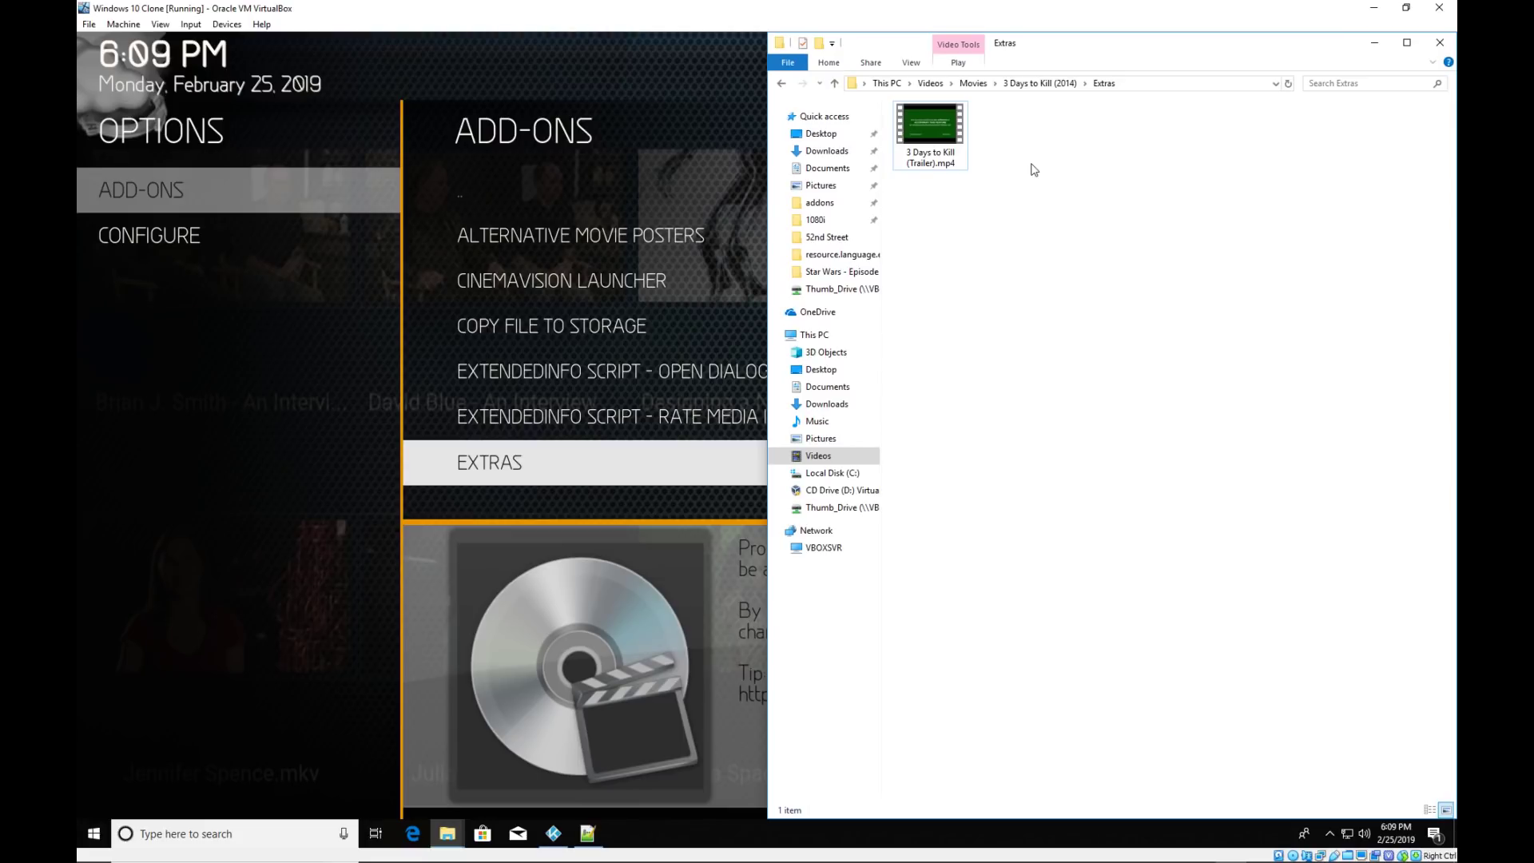
{"action": "key", "text": "alt+Tab"}
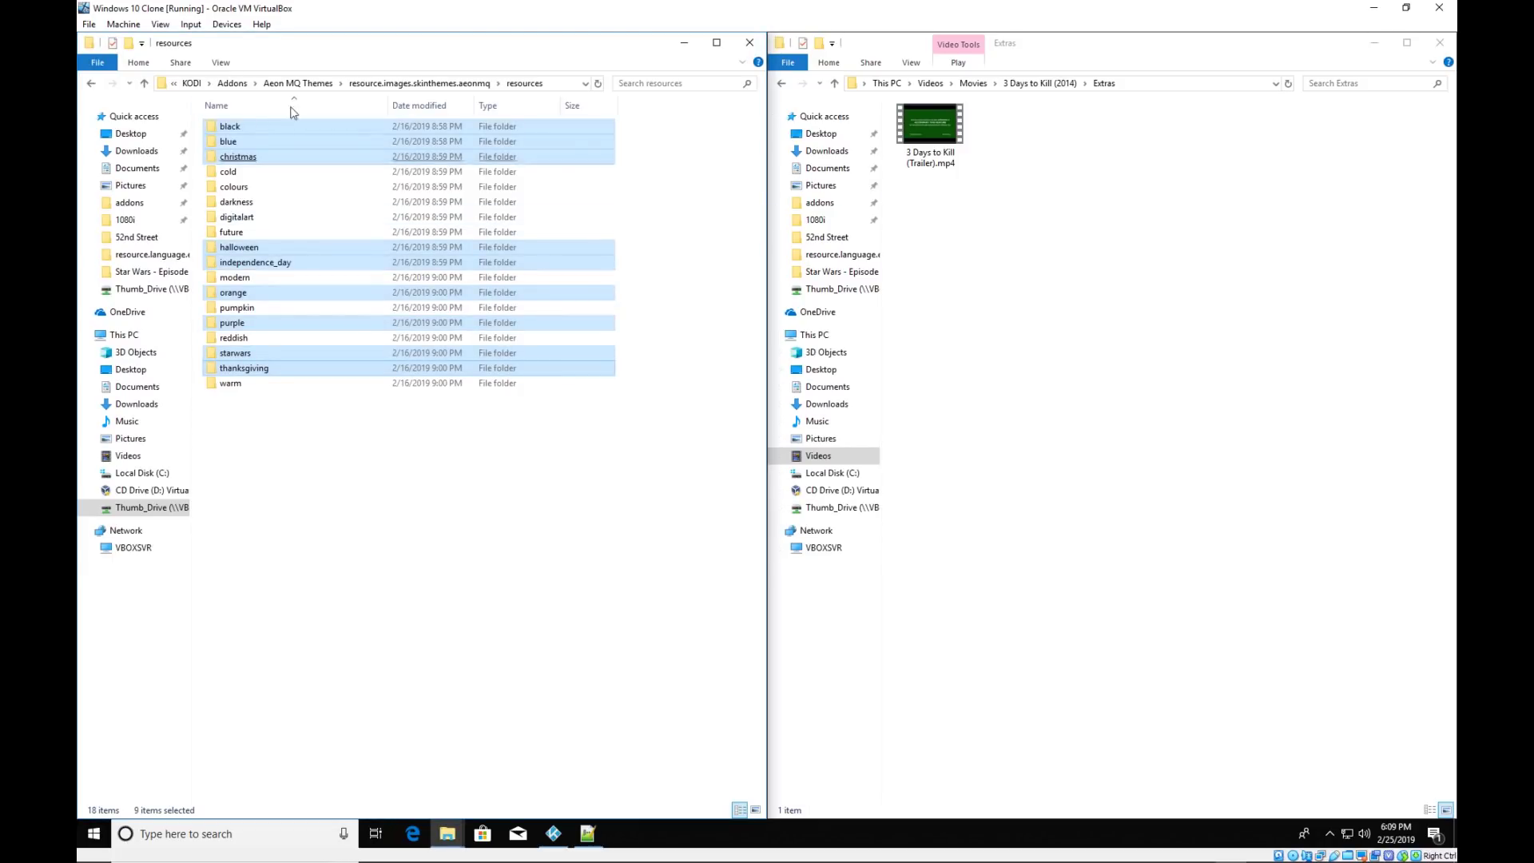
{"action": "left_click", "coordinate": [131, 136]}
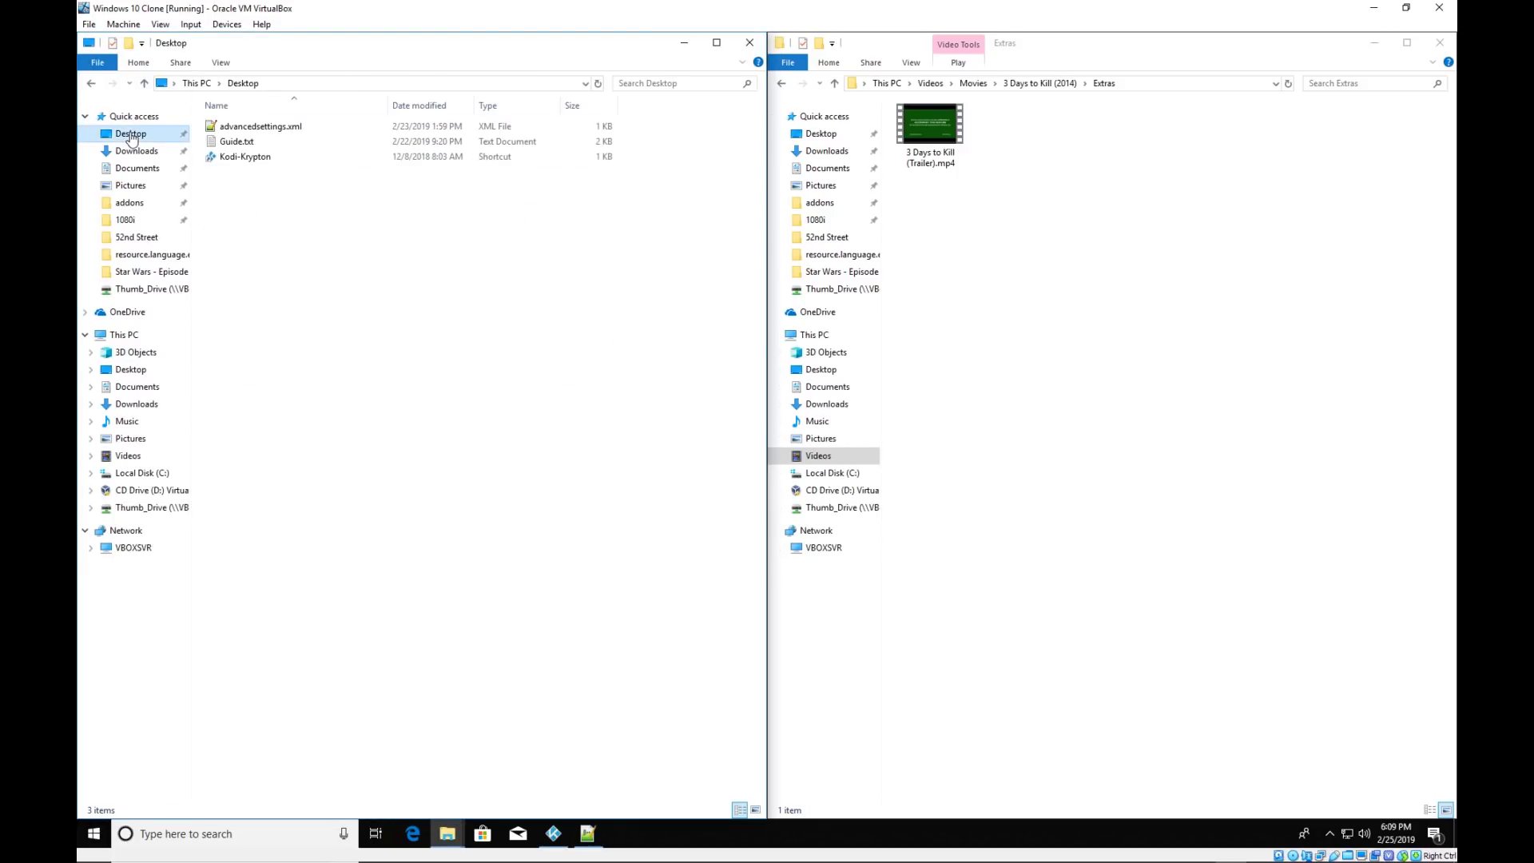
{"action": "left_click", "coordinate": [250, 129]}
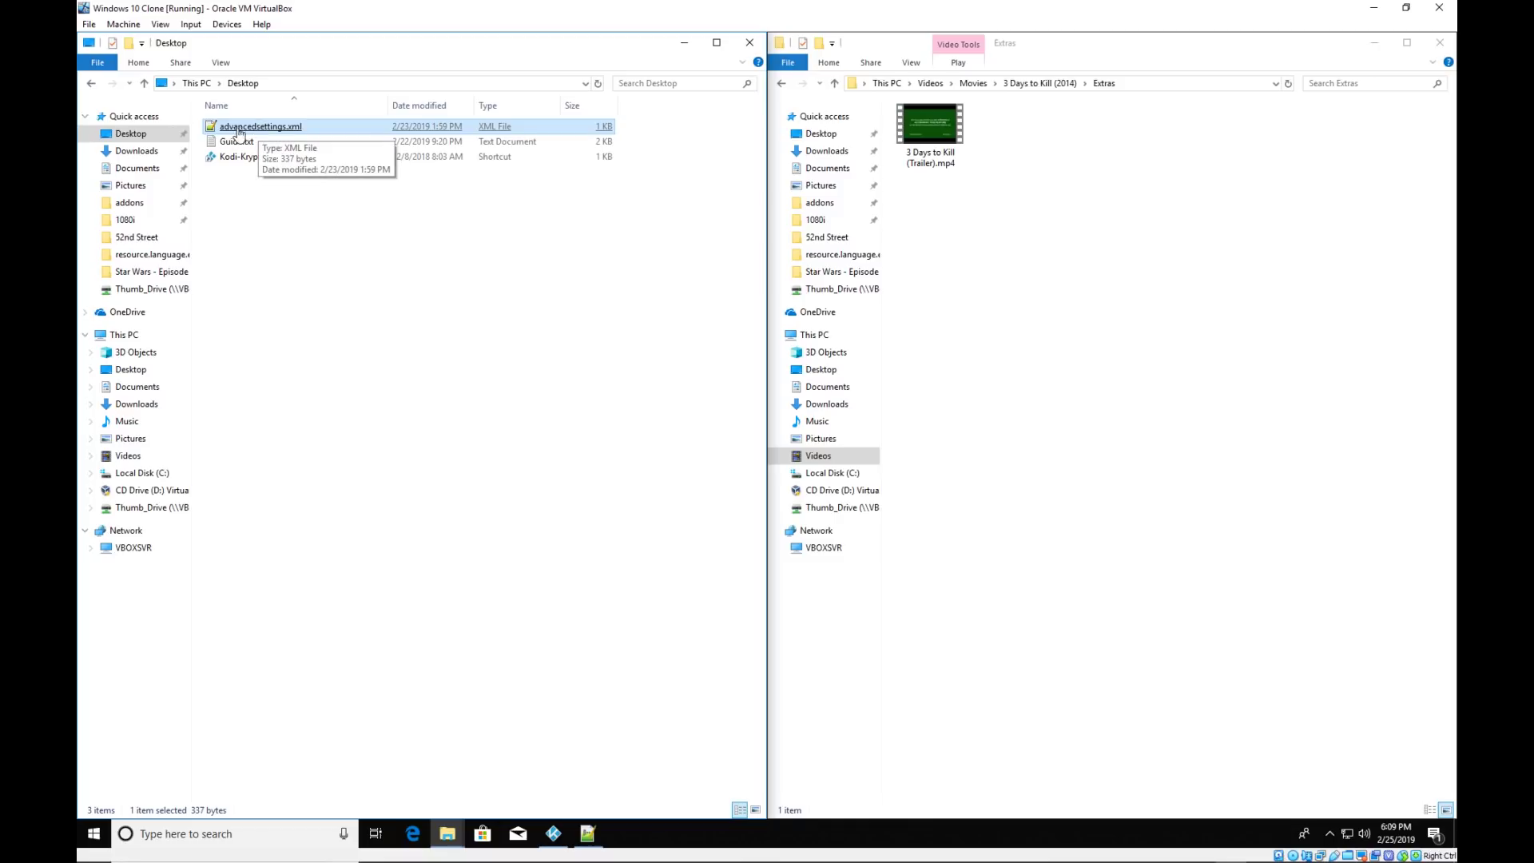
Switch to Notepad++, reload the modified IncludesMainMenu.xml, and decline reloading the other changed files.
{"action": "key", "text": "alt+Tab"}
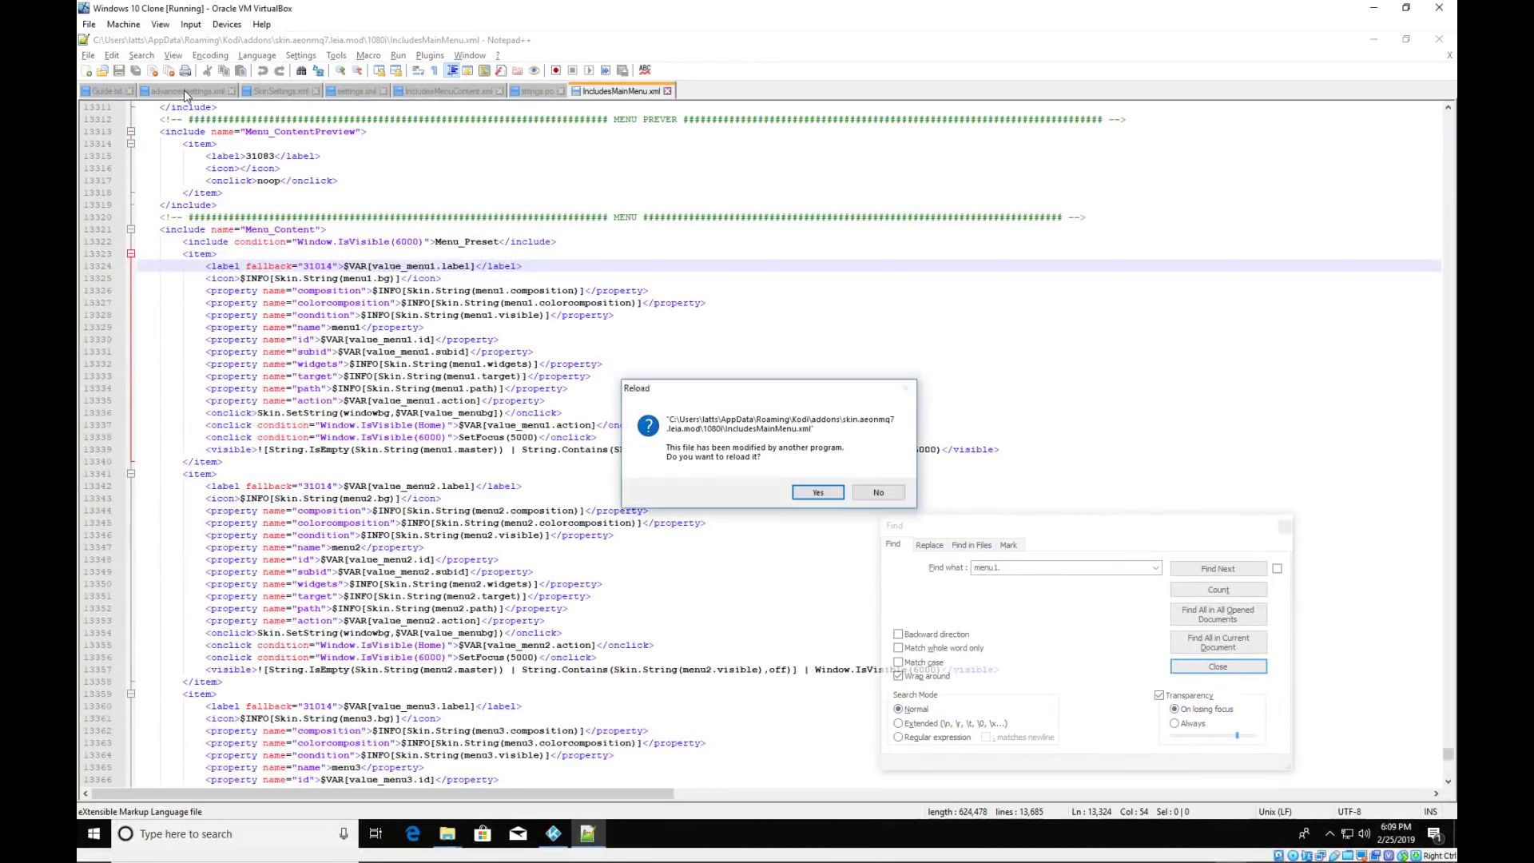
{"action": "left_click", "coordinate": [817, 492]}
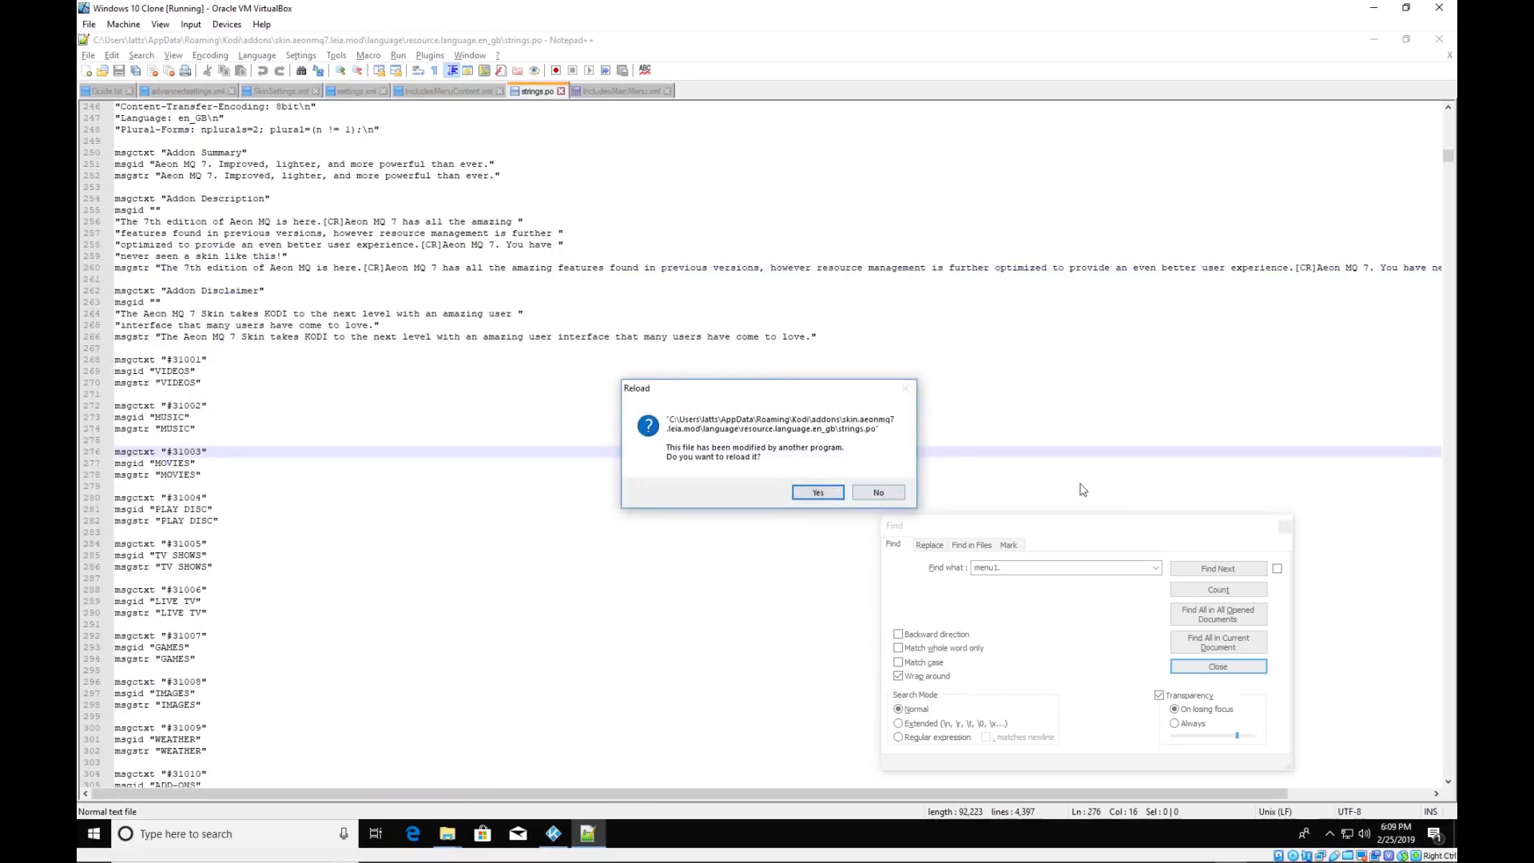
{"action": "left_click", "coordinate": [896, 497]}
{"action": "left_click", "coordinate": [897, 496]}
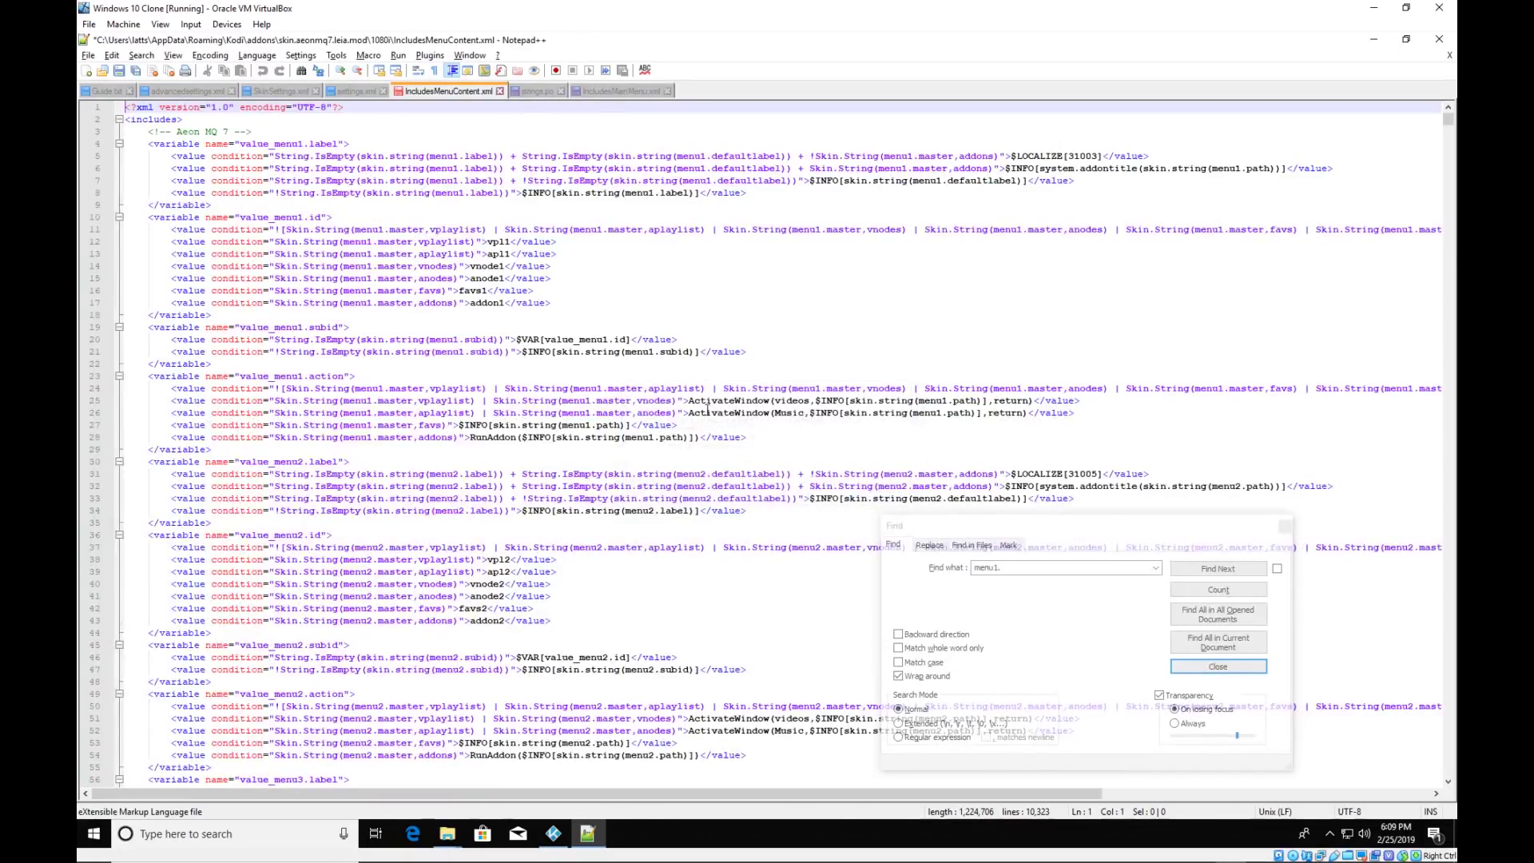
Examine the video block with the Extras excludefromscan rules in advancedsettings.xml, and switch back to Kodi.
{"action": "left_click", "coordinate": [190, 92]}
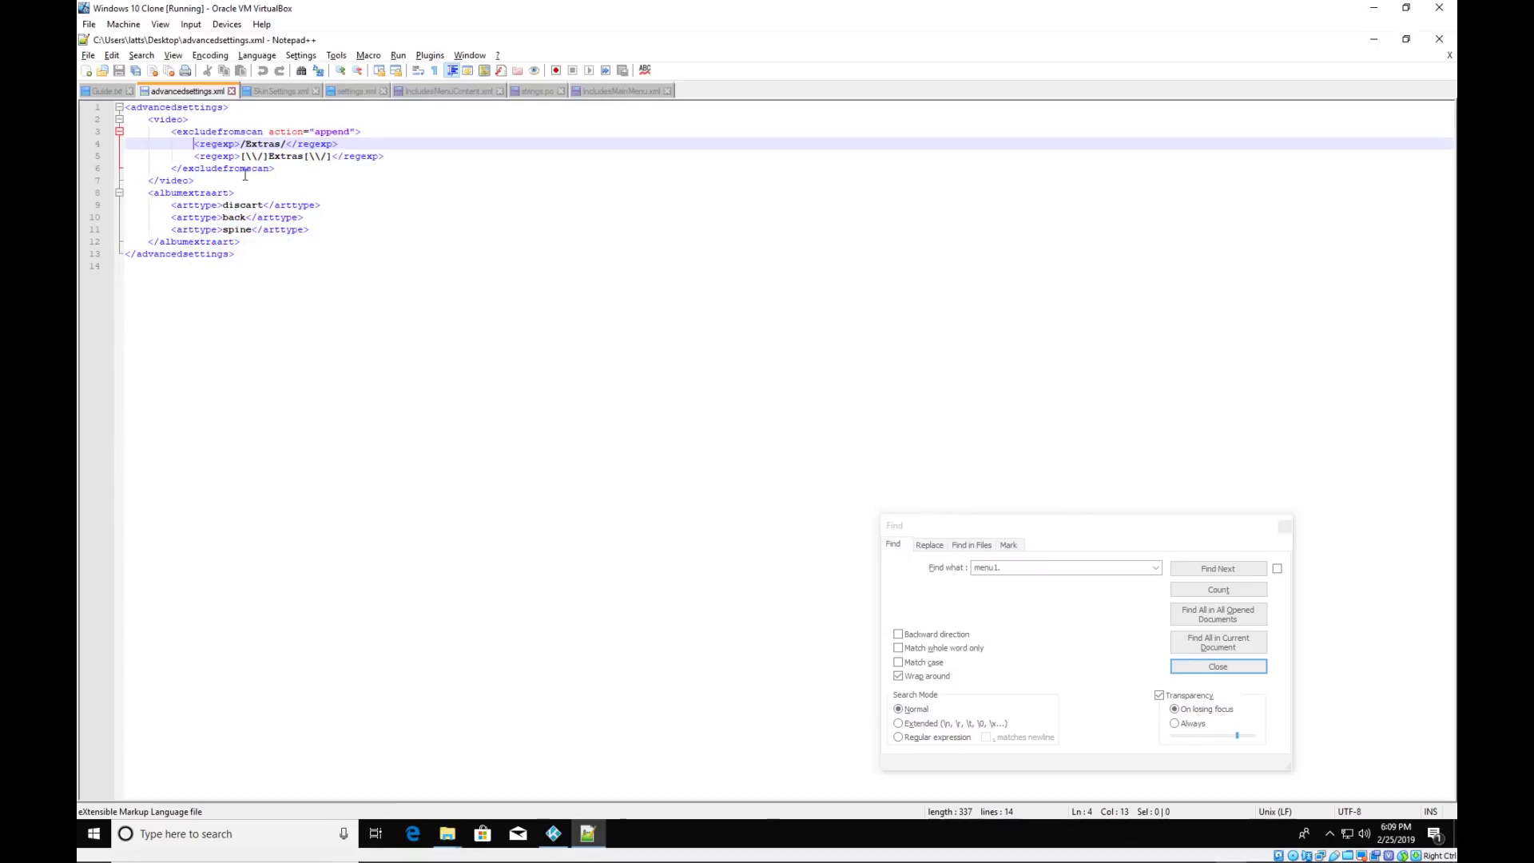
{"action": "left_click_drag", "start_coordinate": [148, 120], "coordinate": [198, 181]}
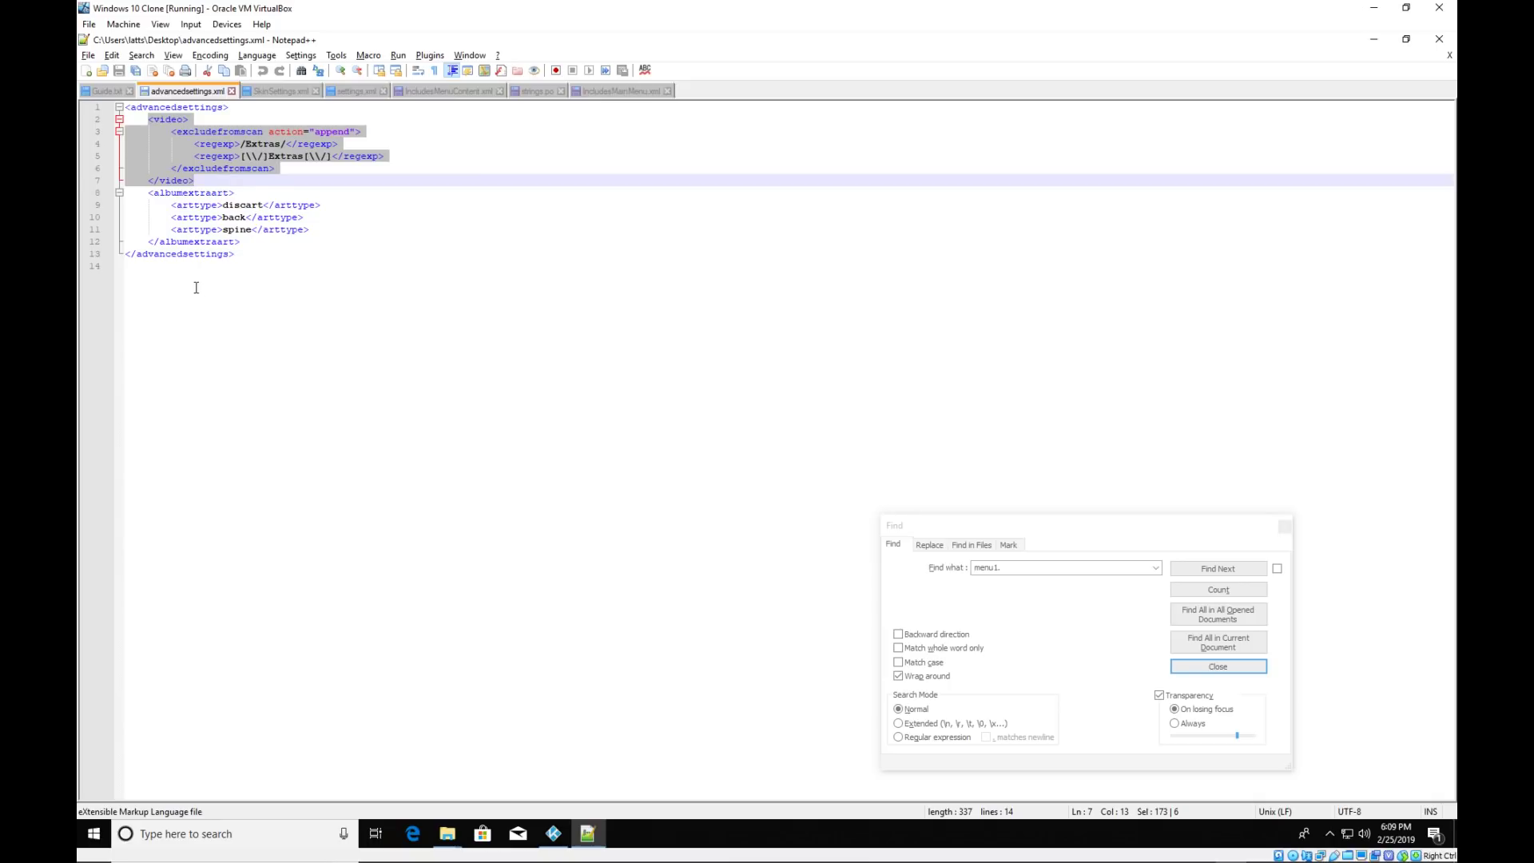
{"action": "left_click", "coordinate": [1374, 39]}
{"action": "key", "text": "alt+Tab"}
{"action": "key", "text": "alt+Tab"}
{"action": "key", "text": "alt+Tab"}
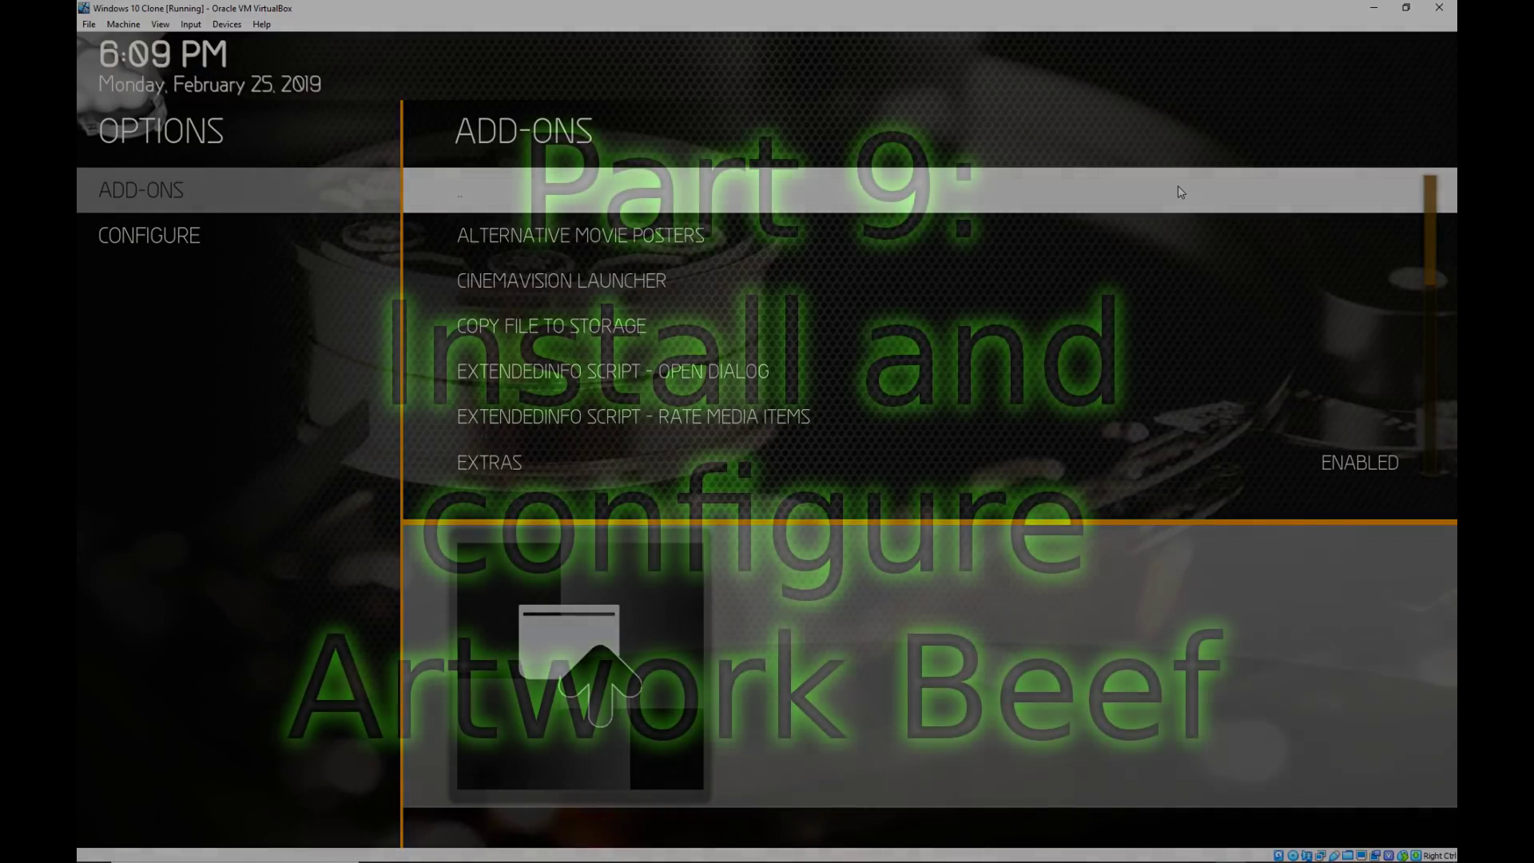
Go back from the context menu add-ons to the main add-ons list.
{"action": "left_click", "coordinate": [1178, 192]}
{"action": "key", "text": "Up"}
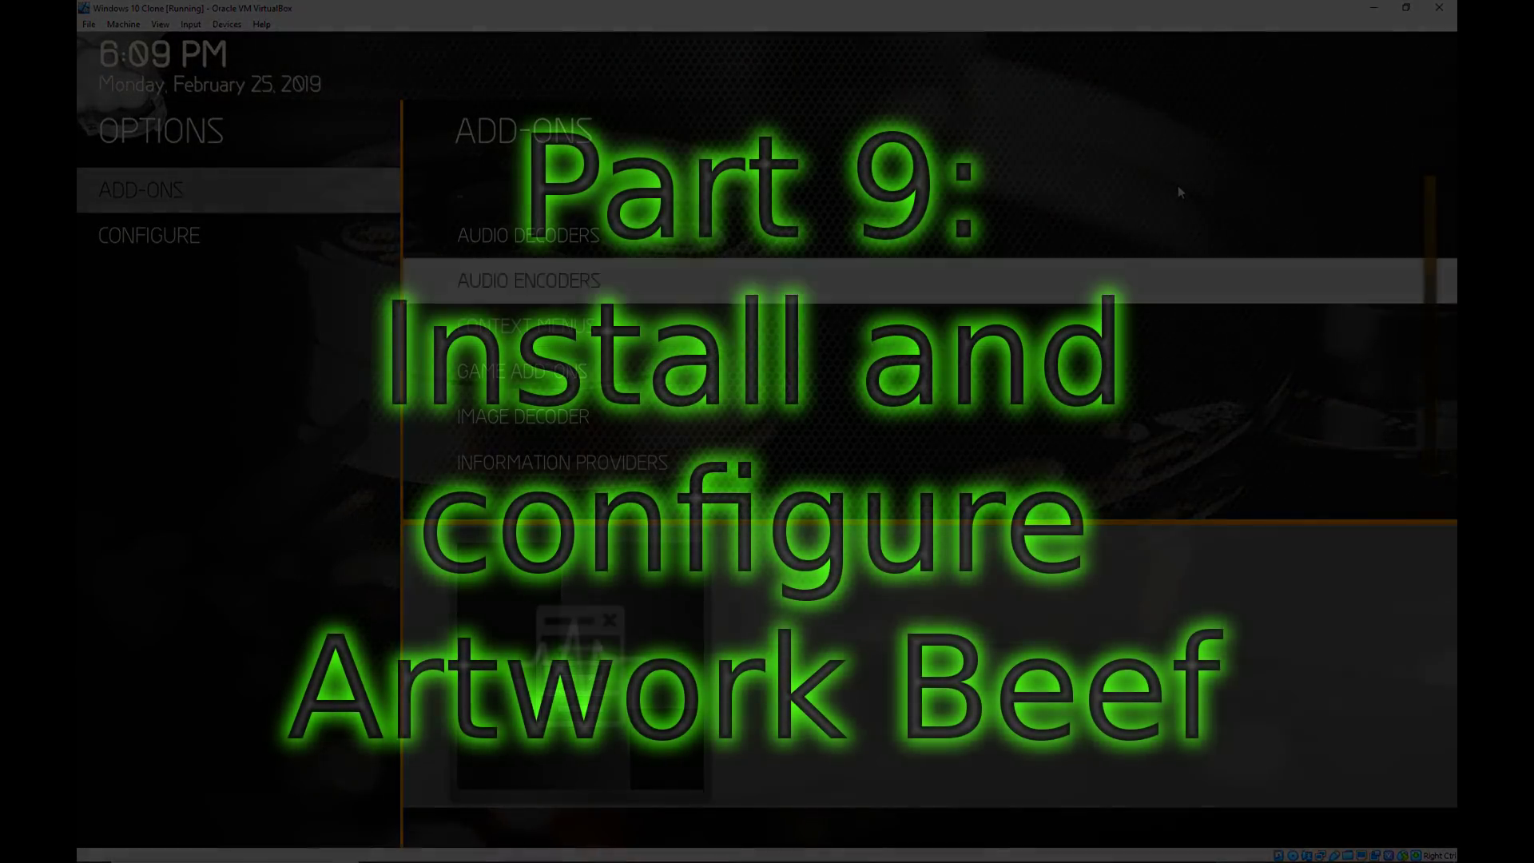
{"action": "key", "text": "BackSpace"}
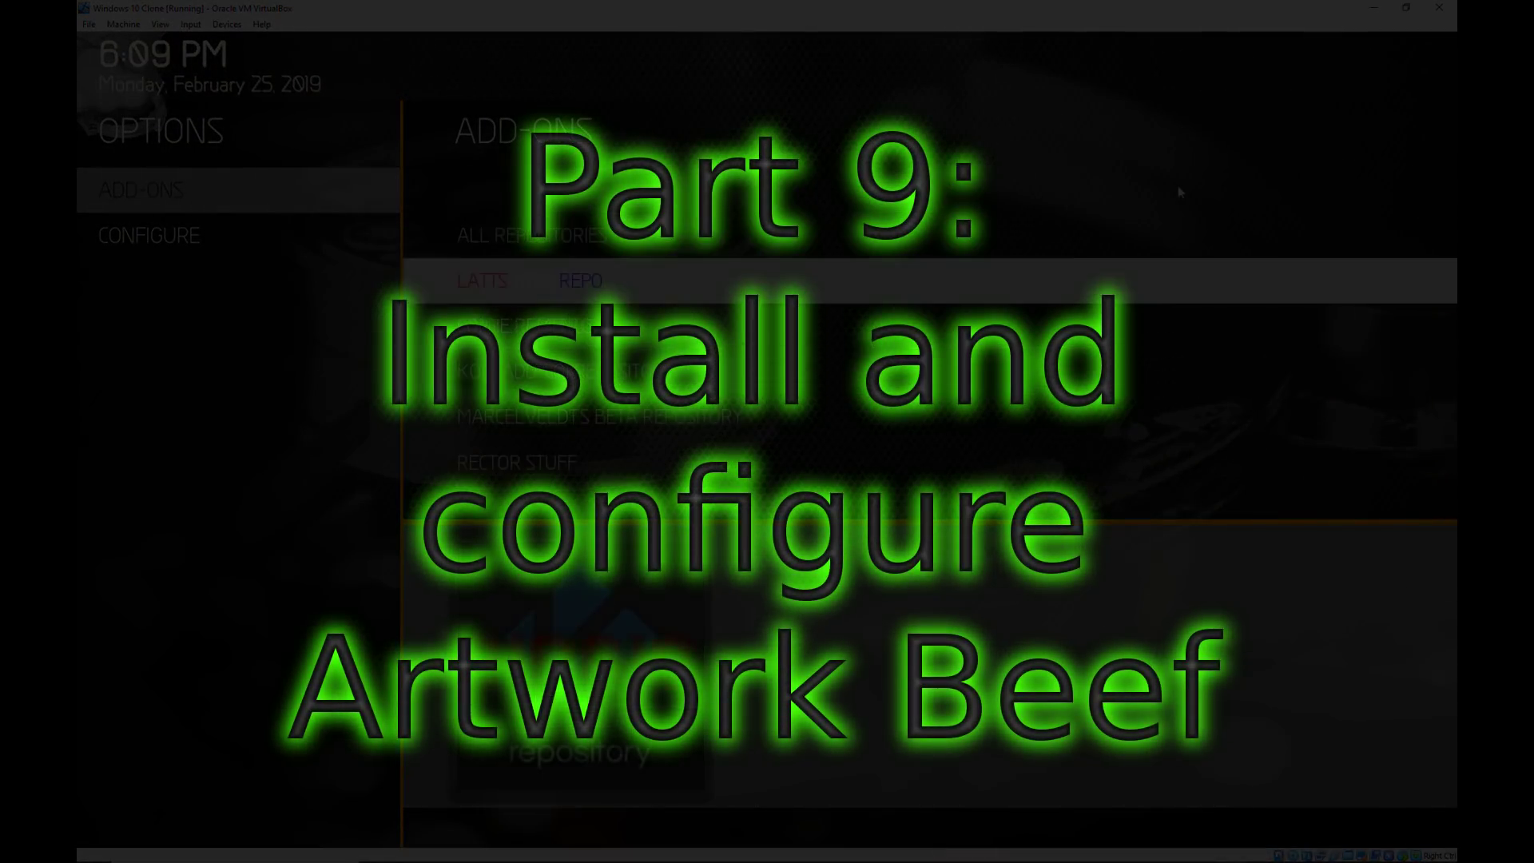
{"action": "key", "text": "Up"}
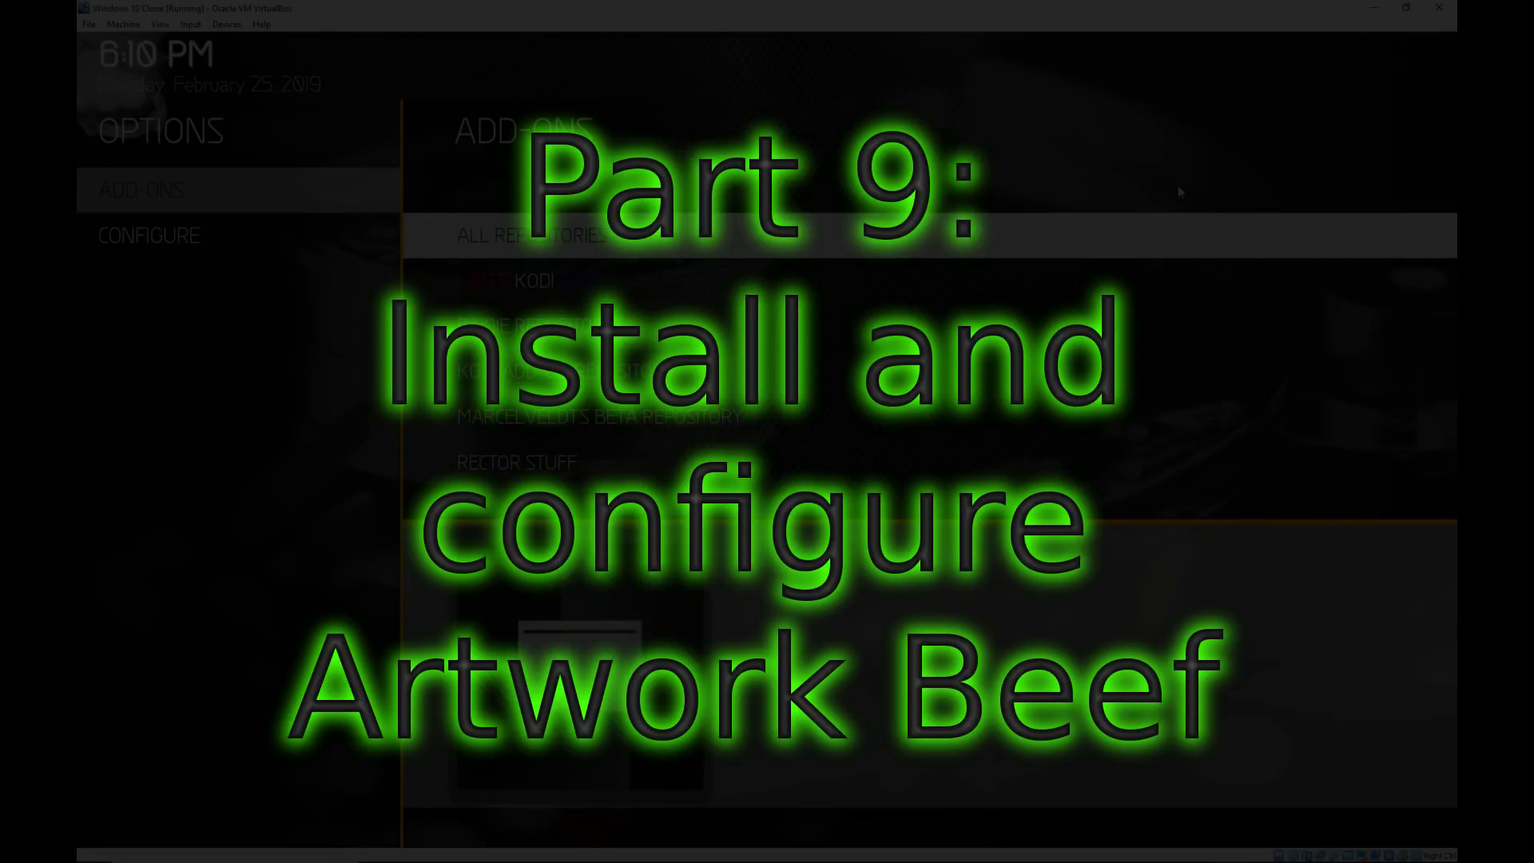
{"action": "key", "text": "BackSpace"}
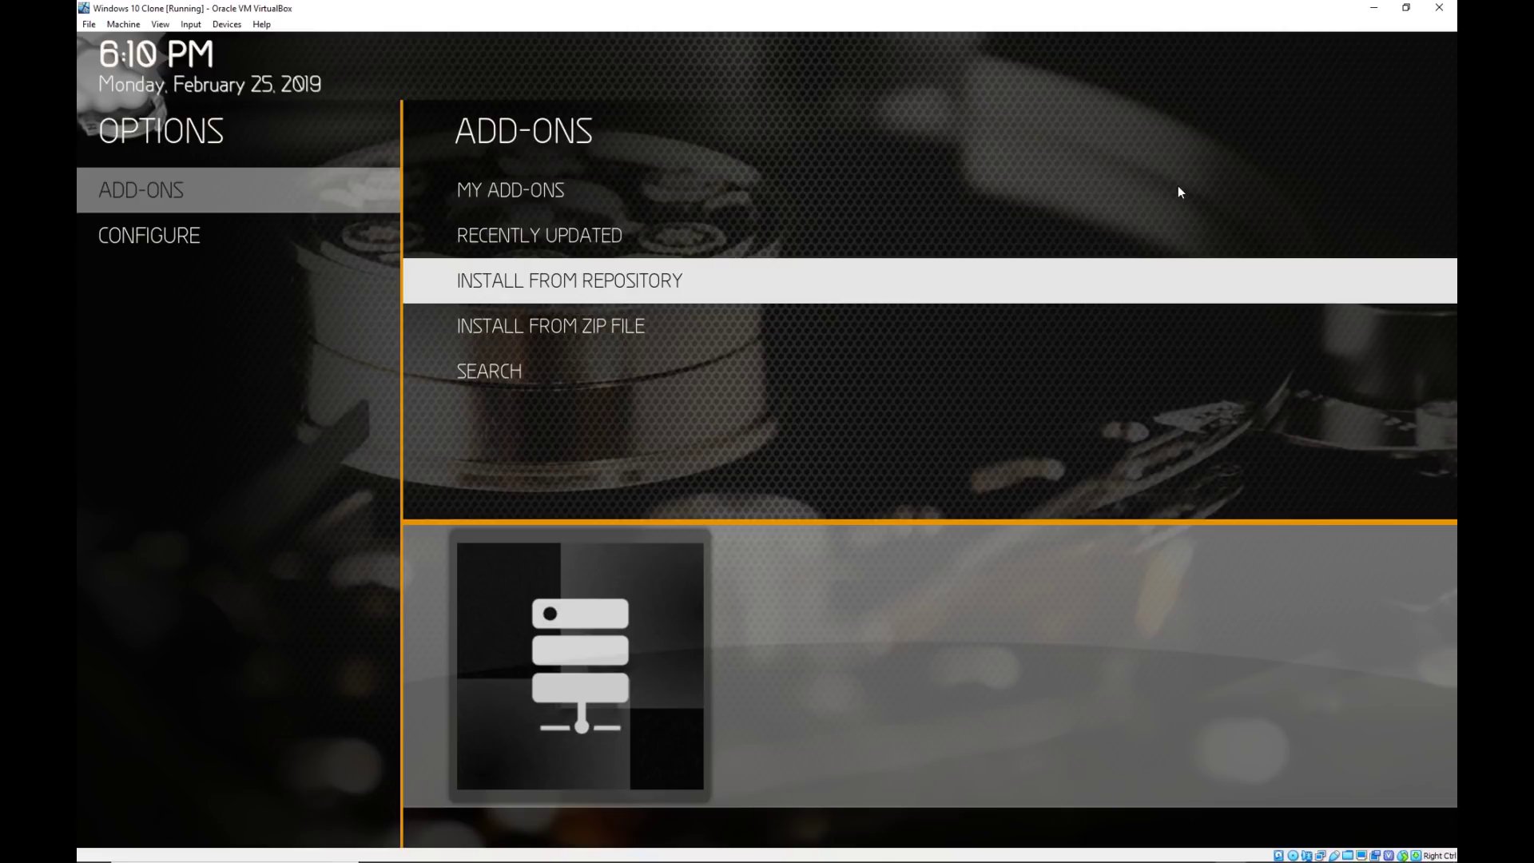
Open the program add-ons of the Rector Stuff repository.
{"action": "key", "text": "Return"}
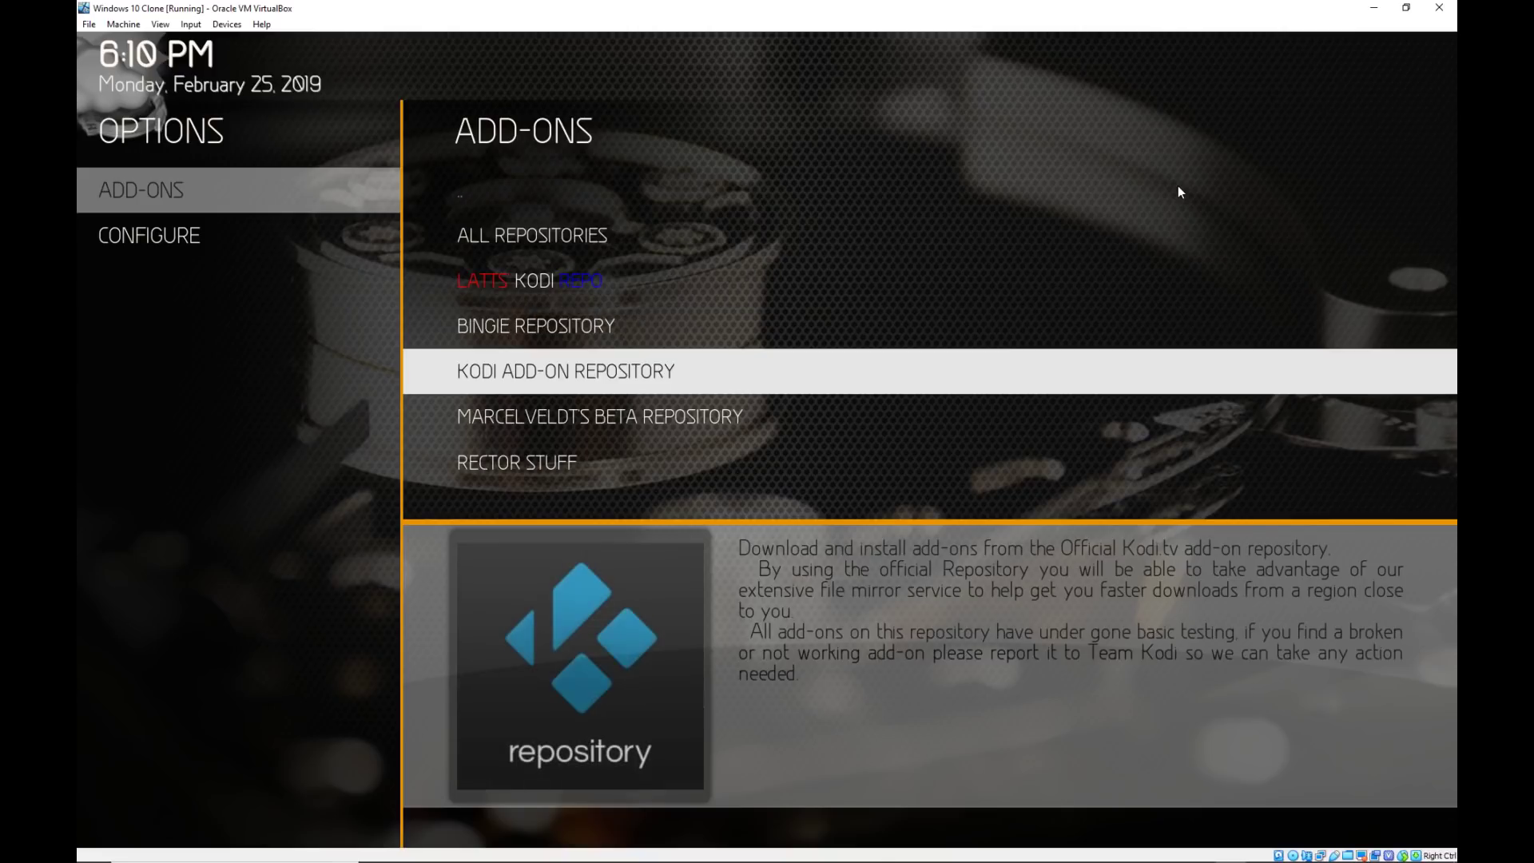
{"action": "key", "text": "Down"}
{"action": "key", "text": "Down"}
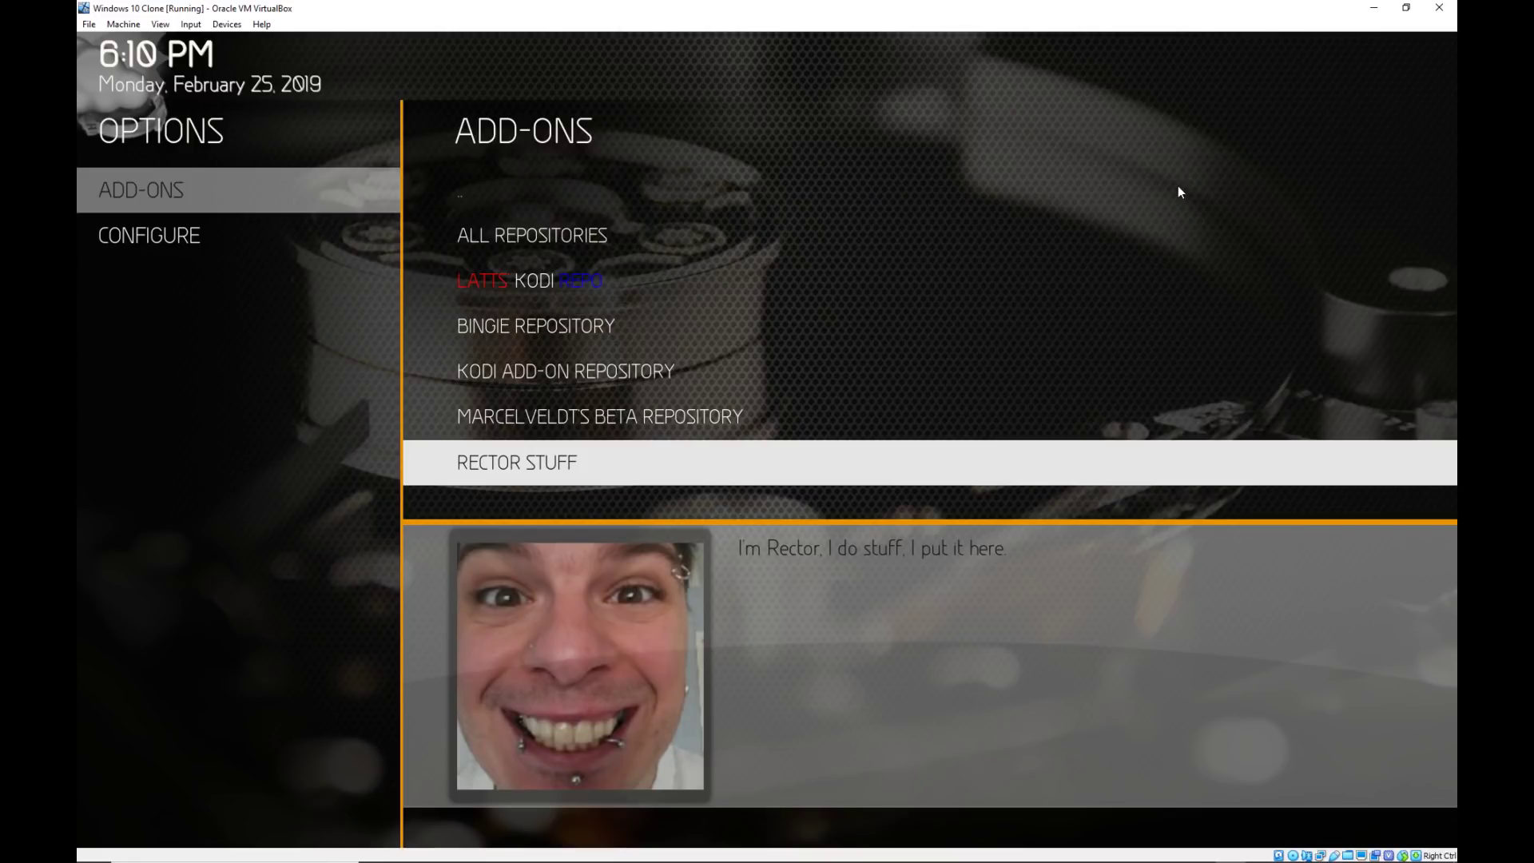
{"action": "key", "text": "Return"}
{"action": "key", "text": "Down"}
{"action": "key", "text": "Down"}
{"action": "key", "text": "Down"}
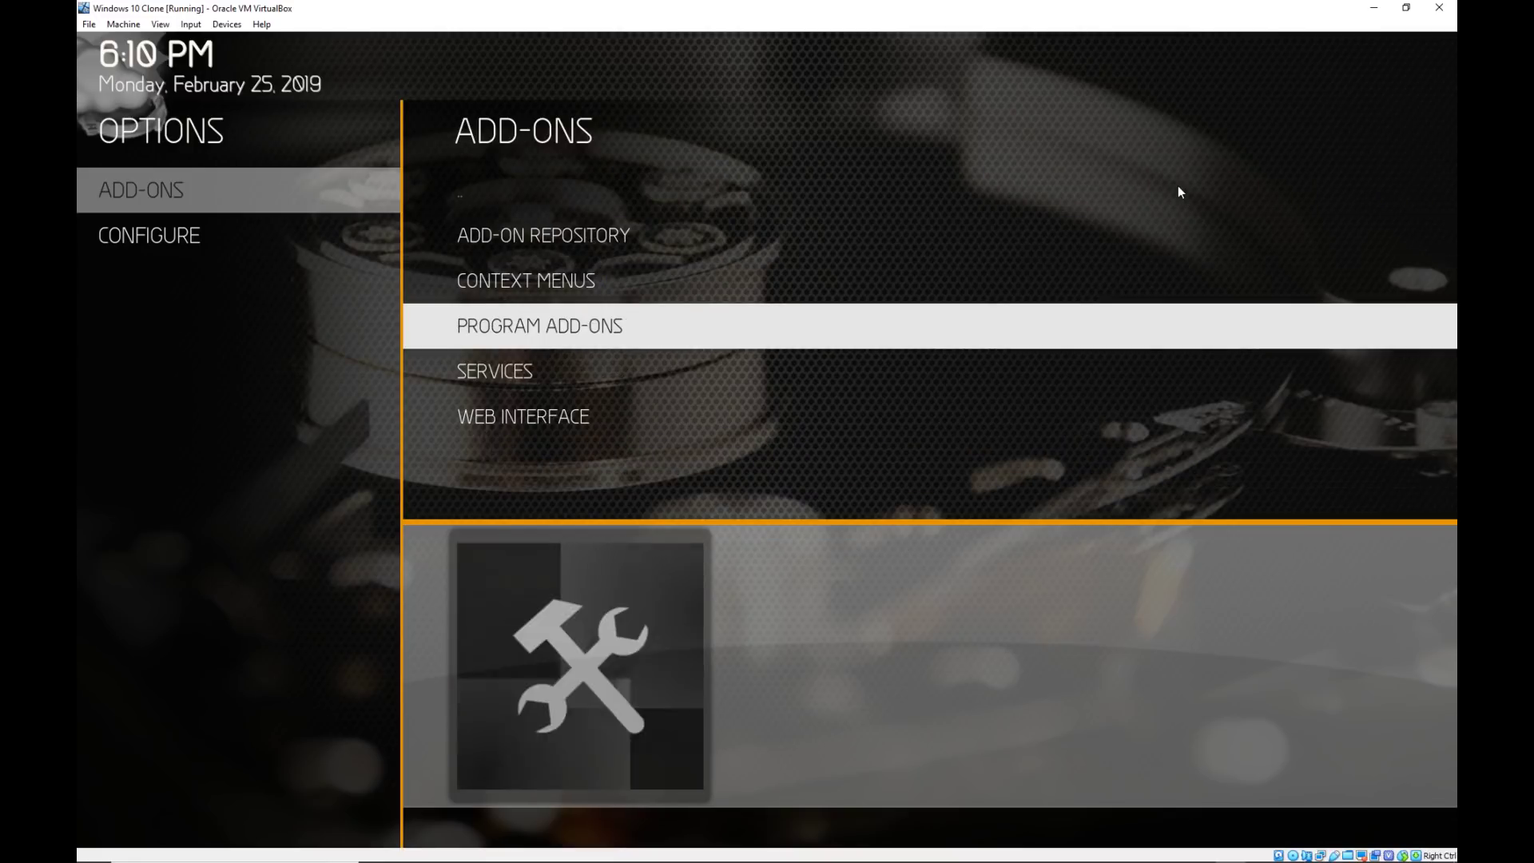
{"action": "key", "text": "Return"}
Install the Artwork Beef add-on together with its listed additional add-ons.
{"action": "key", "text": "Down"}
{"action": "key", "text": "Return"}
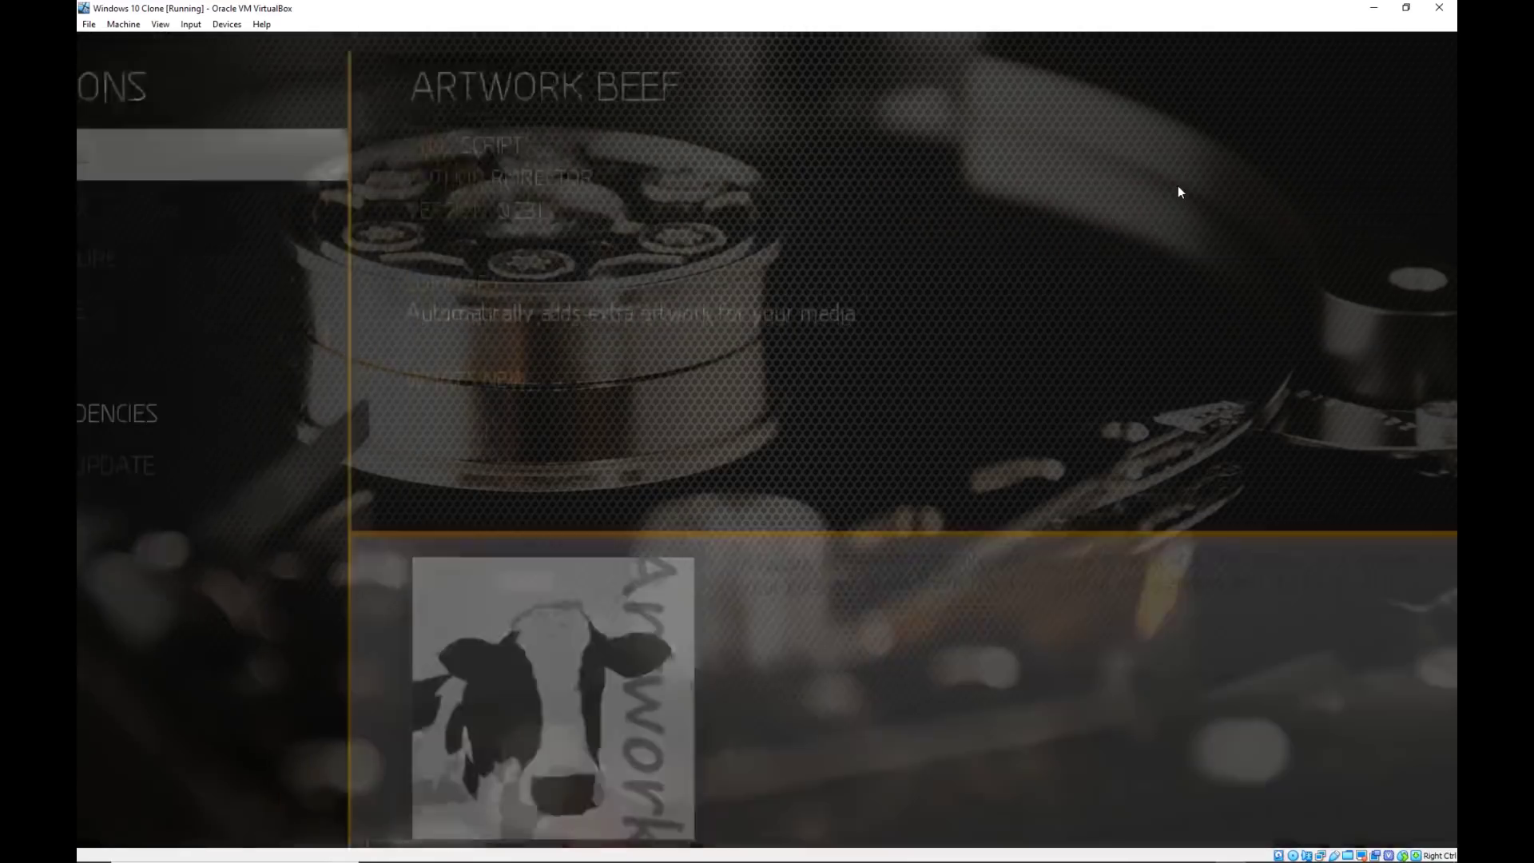
{"action": "key", "text": "Return"}
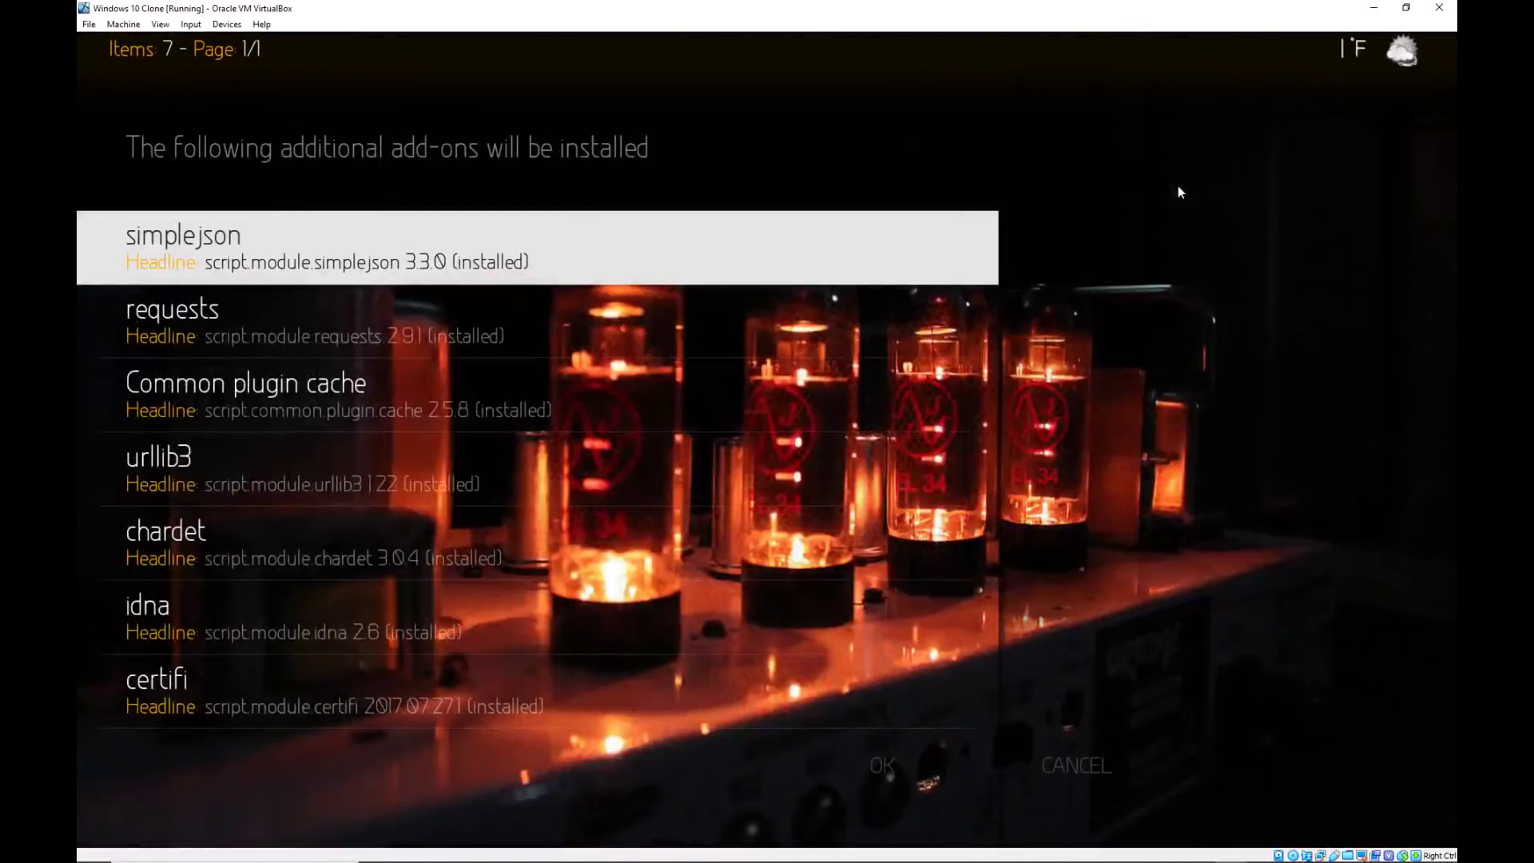
{"action": "key", "text": "Return"}
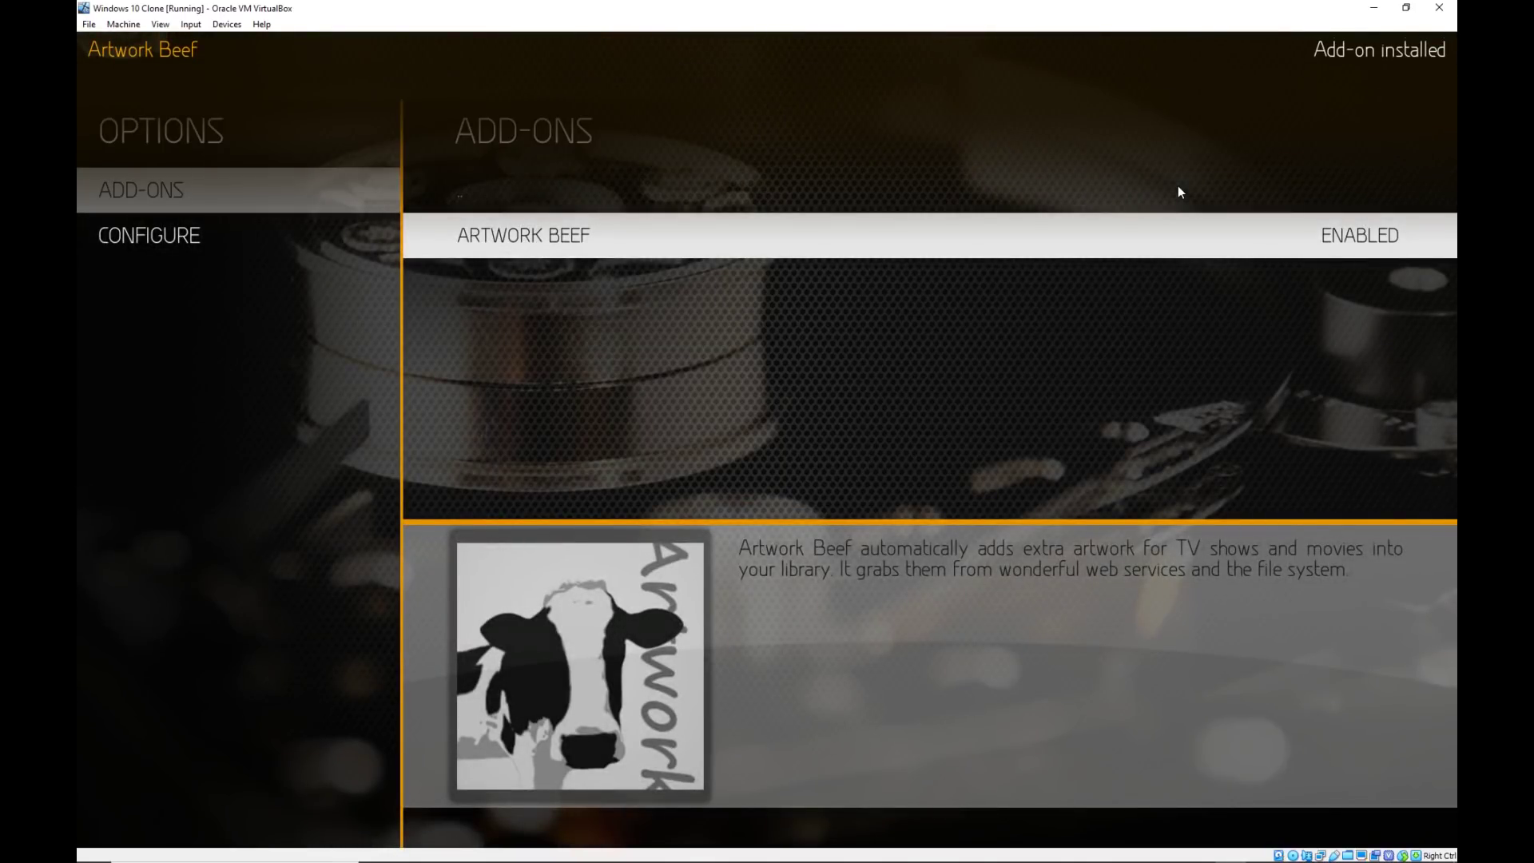
Open the configuration settings of the installed Artwork Beef add-on.
{"action": "key", "text": "Return"}
{"action": "key", "text": "Down"}
{"action": "key", "text": "Down"}
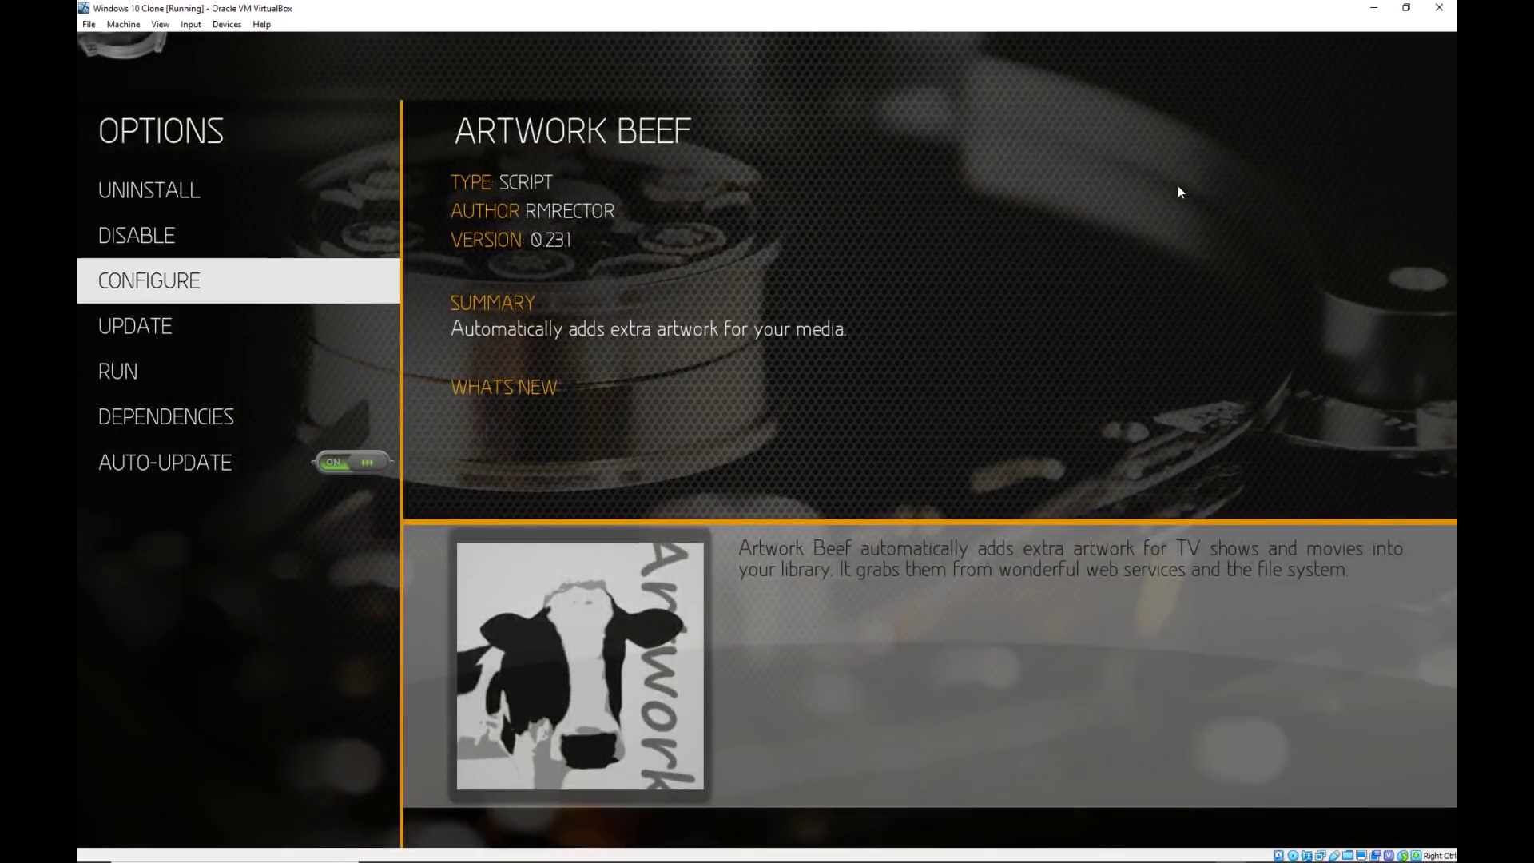
{"action": "key", "text": "Return"}
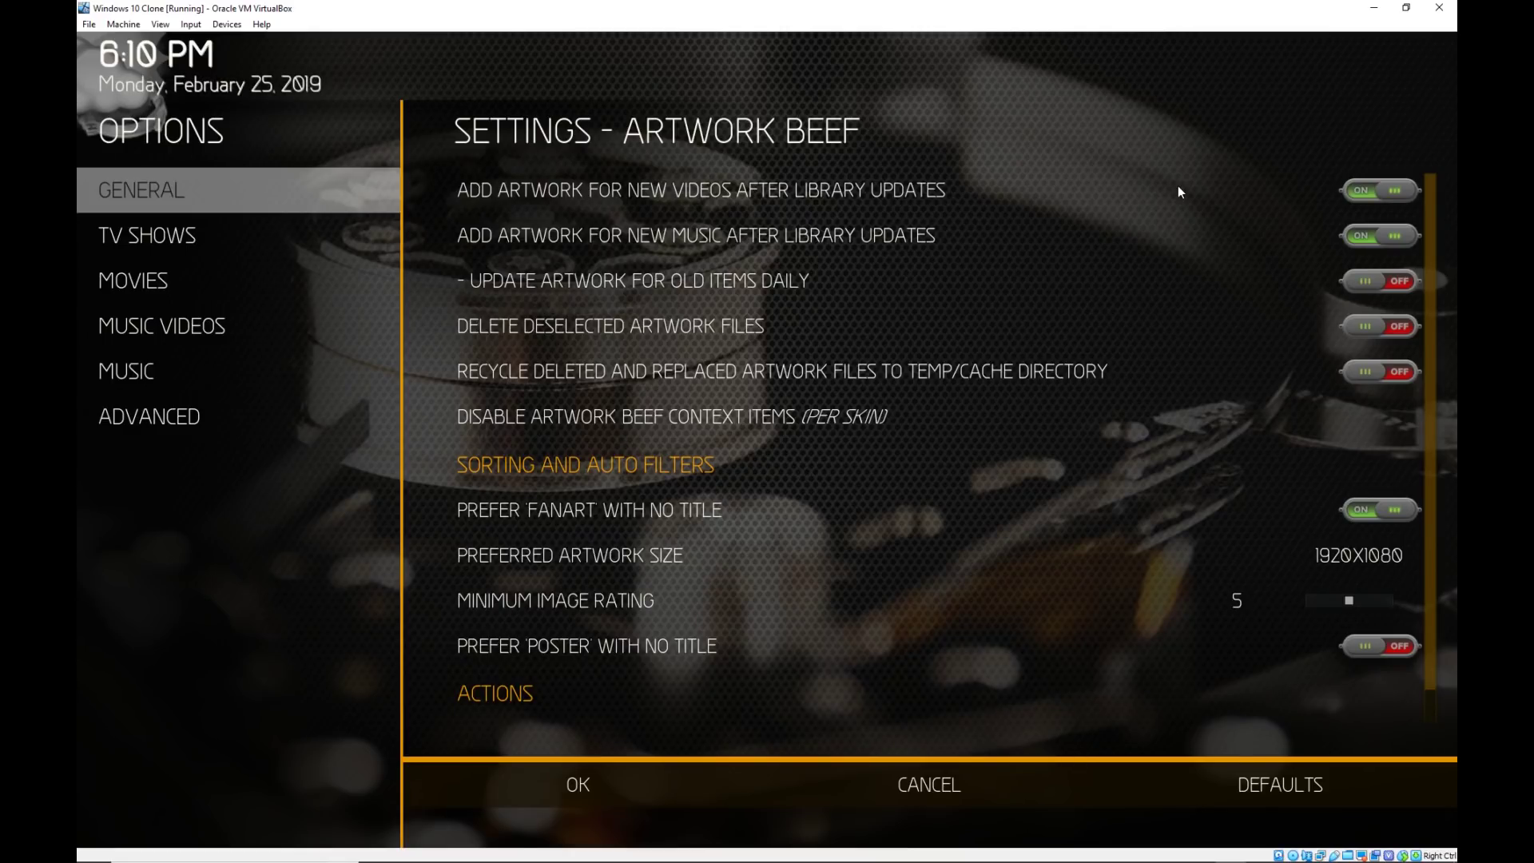
Examine the General settings for adding artwork for new videos and new music after library updates.
{"action": "key", "text": "Right"}
{"action": "key", "text": "Down"}
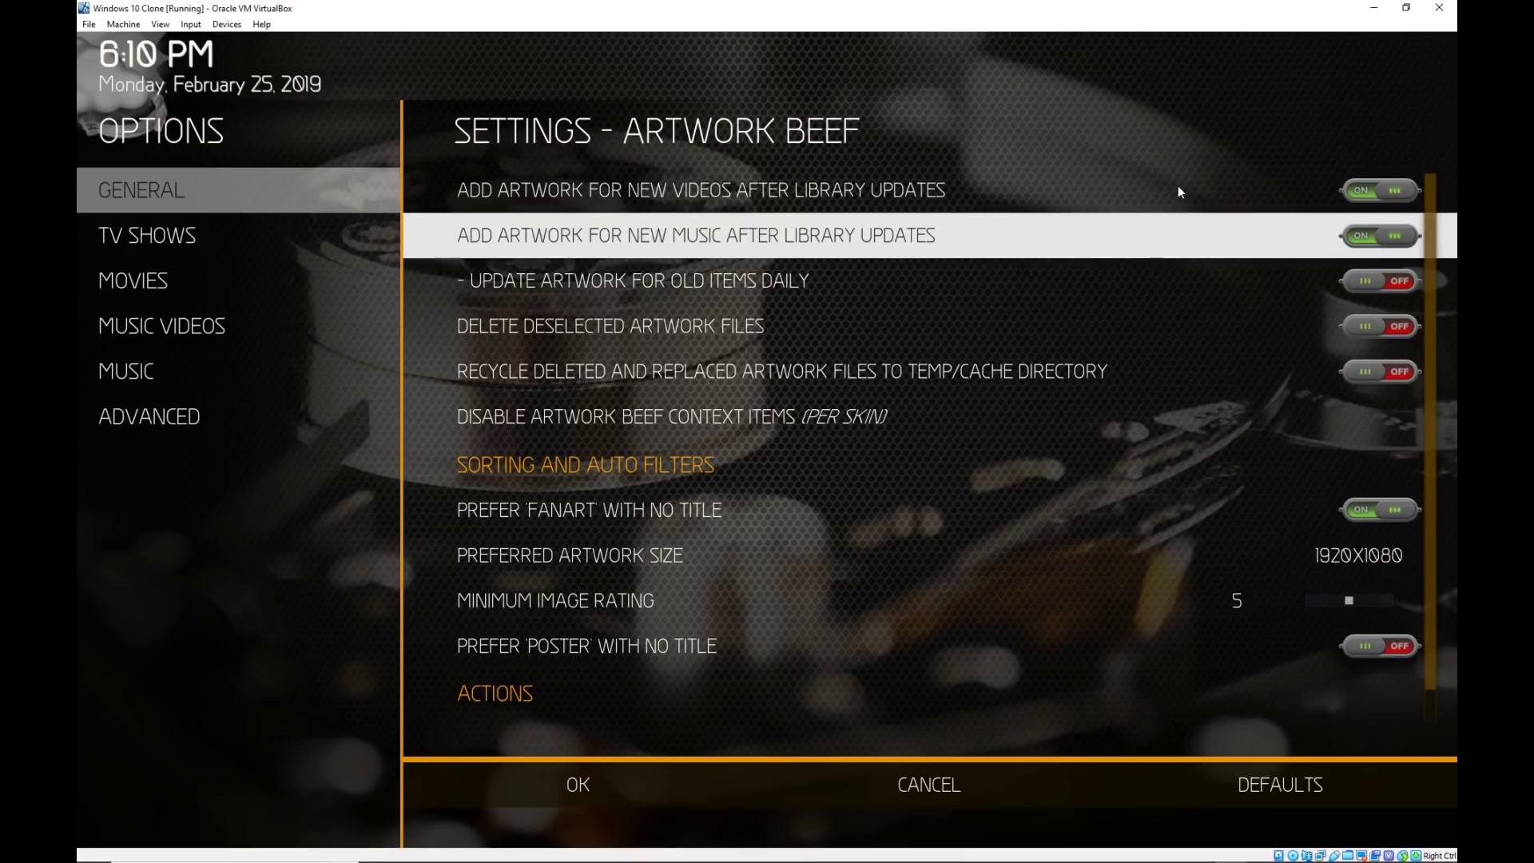
{"action": "key", "text": "Up"}
{"action": "key", "text": "Down"}
{"action": "key", "text": "Up"}
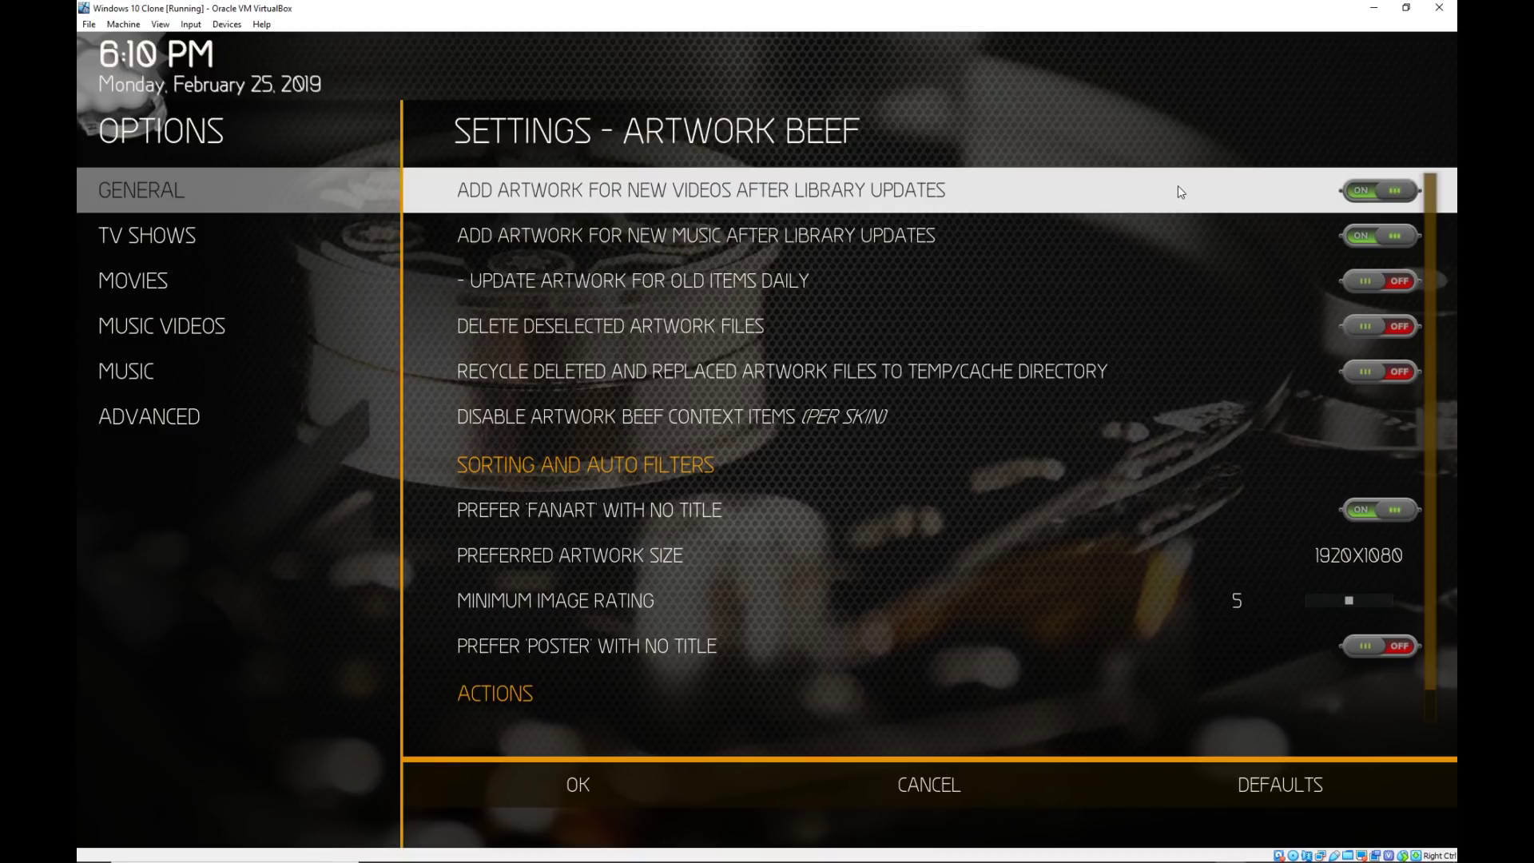
{"action": "key", "text": "Down"}
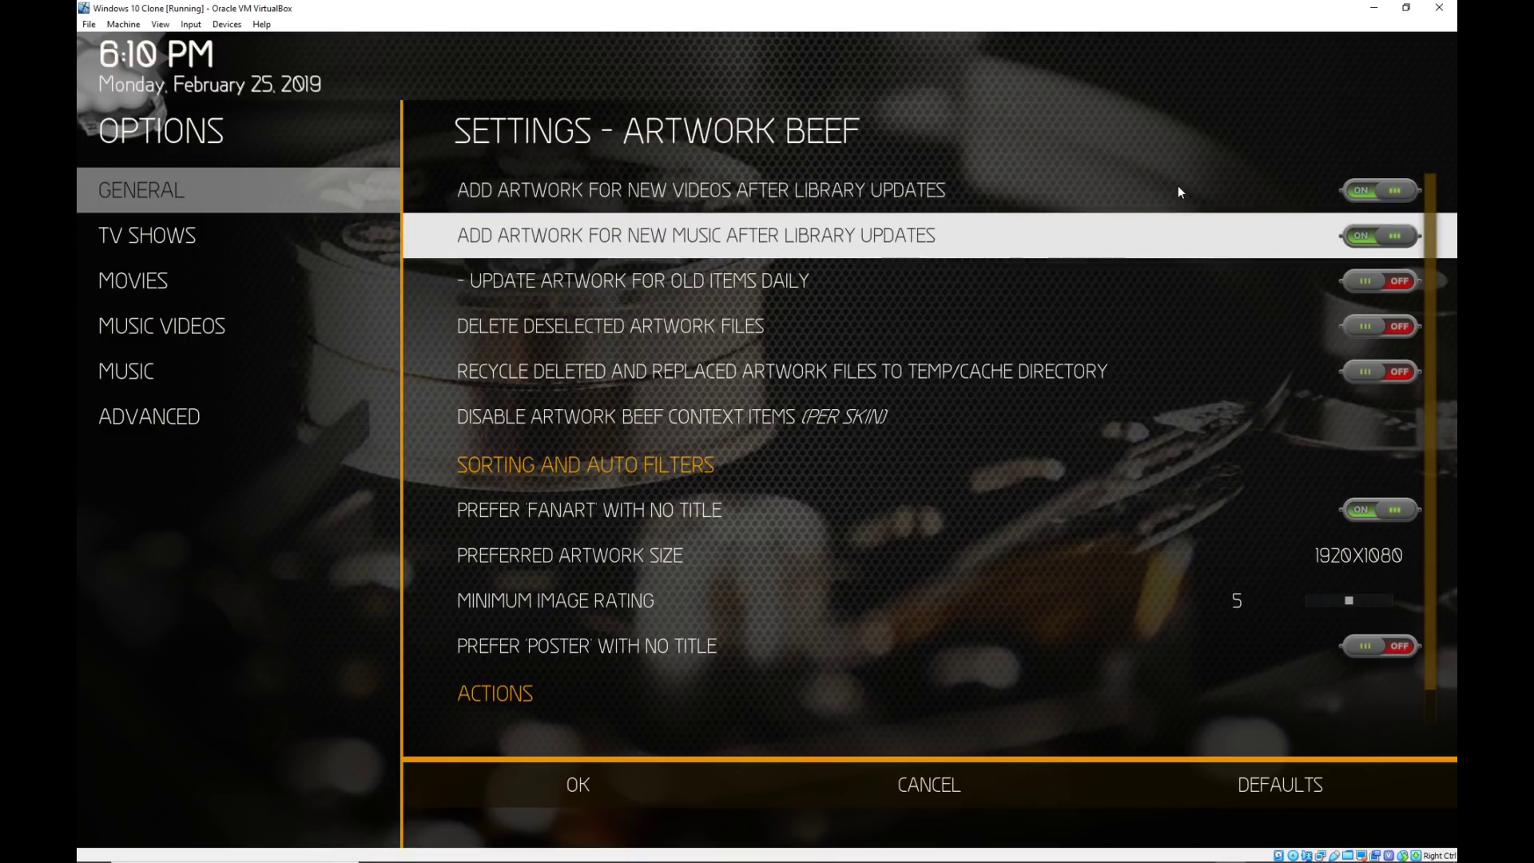
{"action": "key", "text": "Up"}
{"action": "key", "text": "Down"}
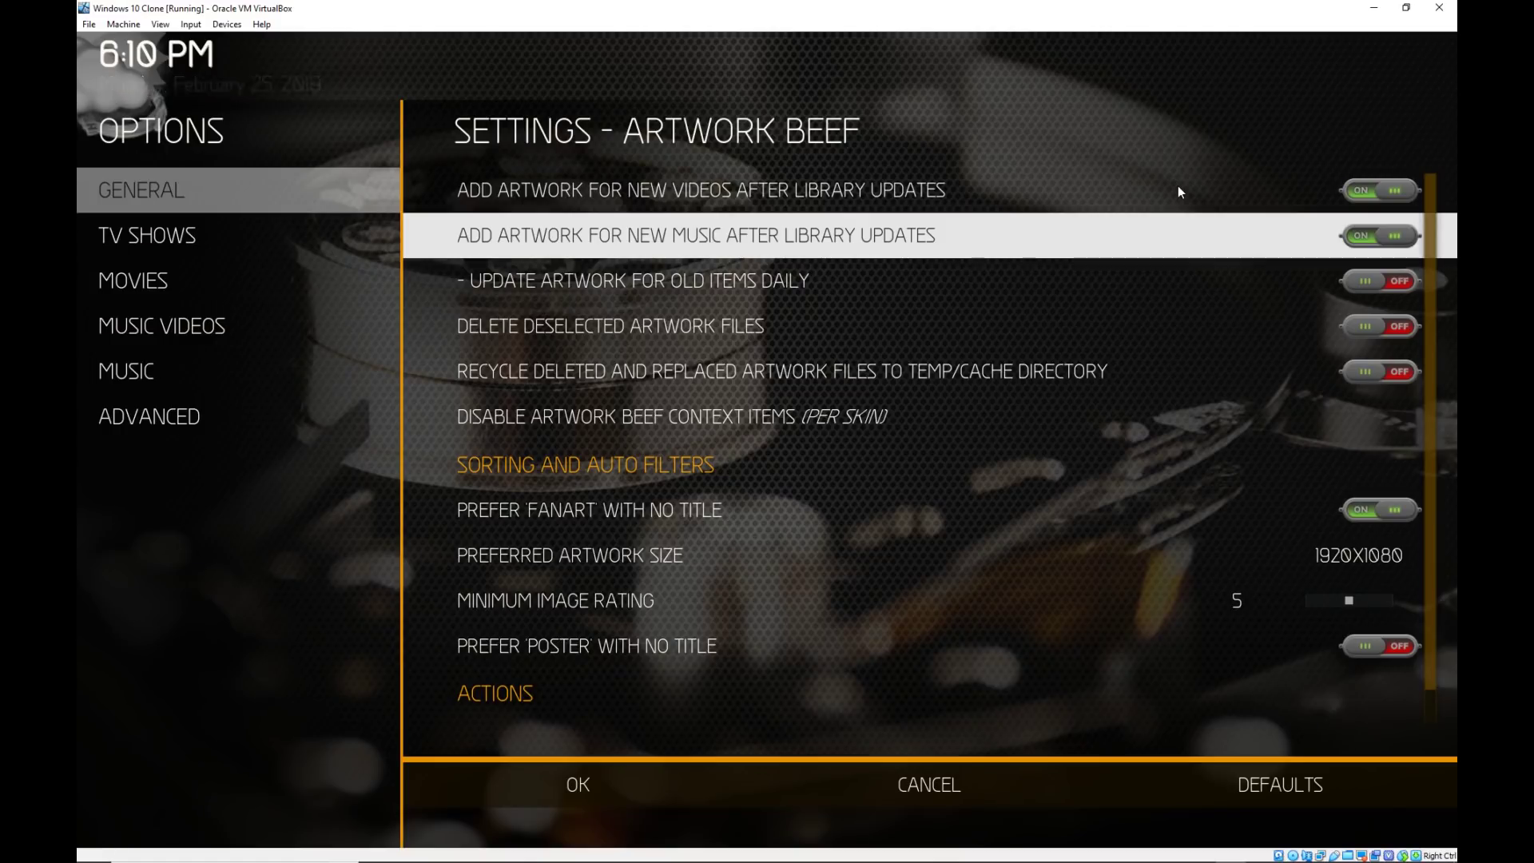
Examine the poster, keyart and fanart amounts in Artwork Beef's TV Shows settings.
{"action": "key", "text": "Left"}
{"action": "key", "text": "Down"}
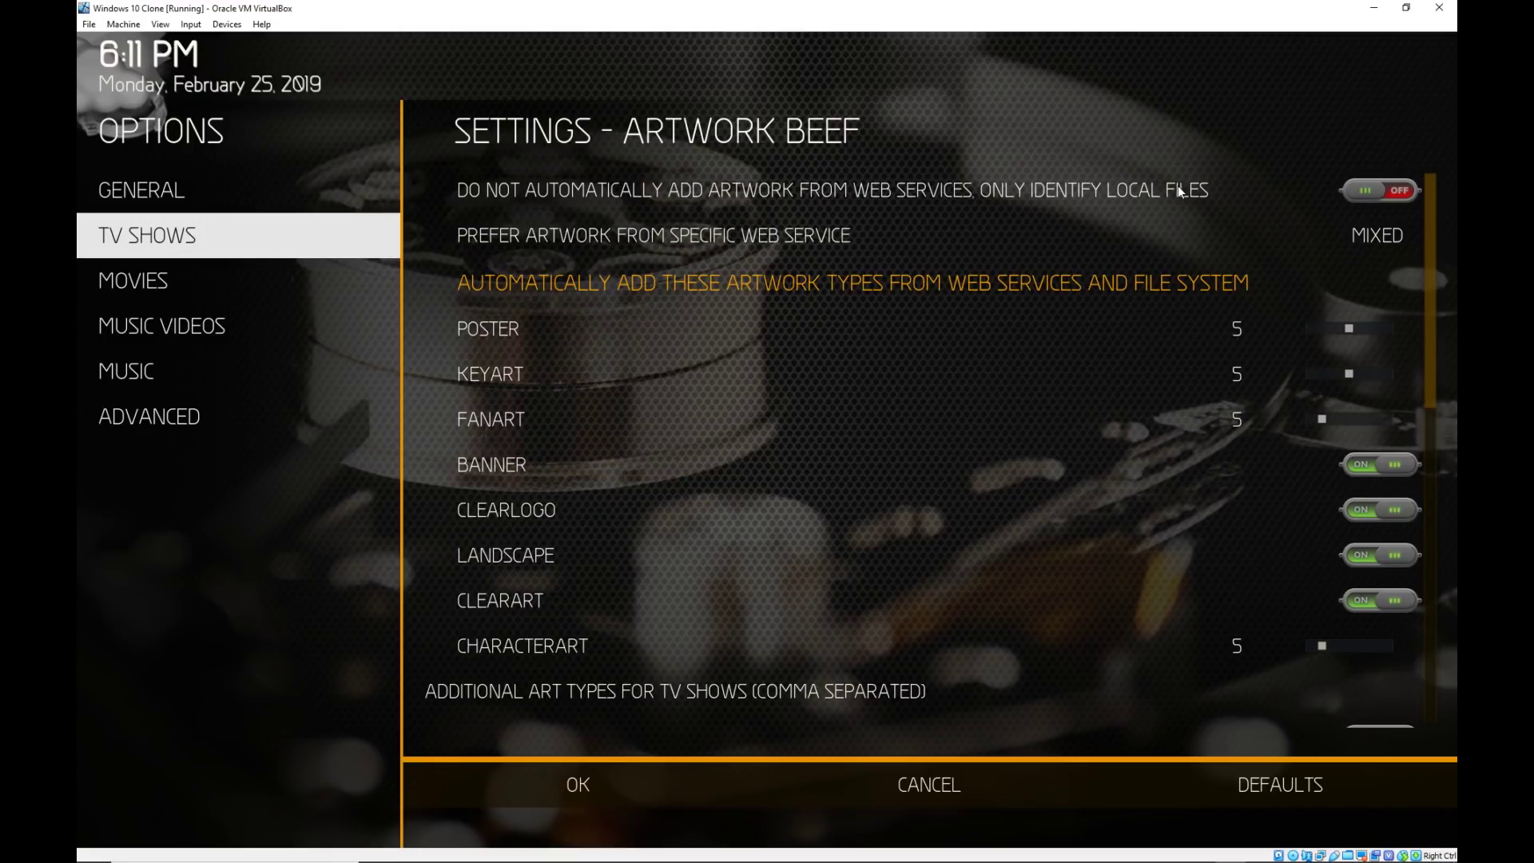
{"action": "key", "text": "Right"}
{"action": "key", "text": "Down"}
{"action": "key", "text": "Down"}
{"action": "key", "text": "Down"}
{"action": "key", "text": "Down"}
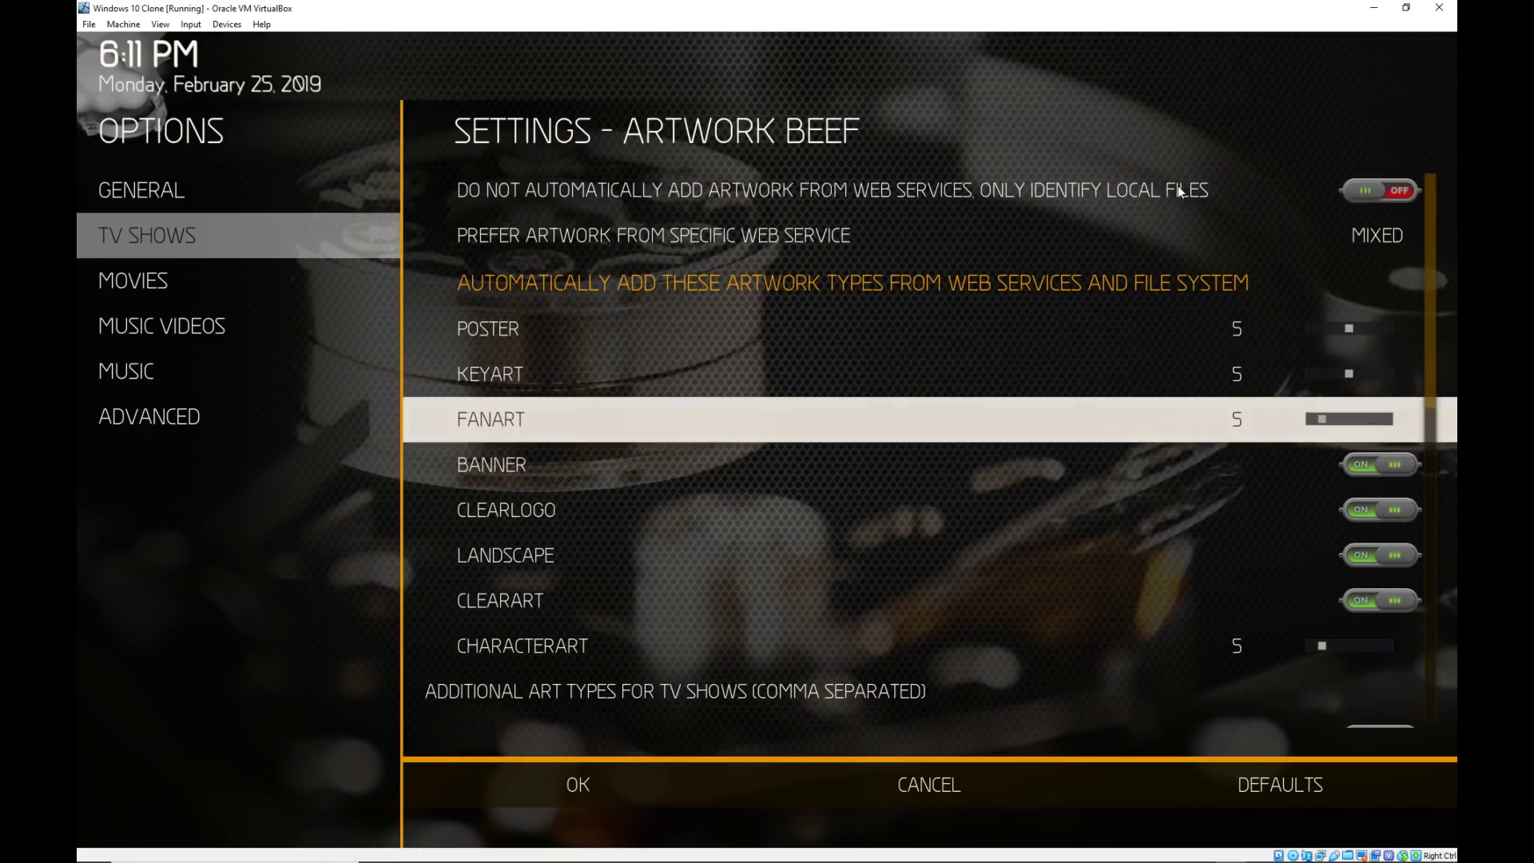
{"action": "key", "text": "Up"}
{"action": "key", "text": "Up"}
{"action": "key", "text": "Down"}
{"action": "key", "text": "Down"}
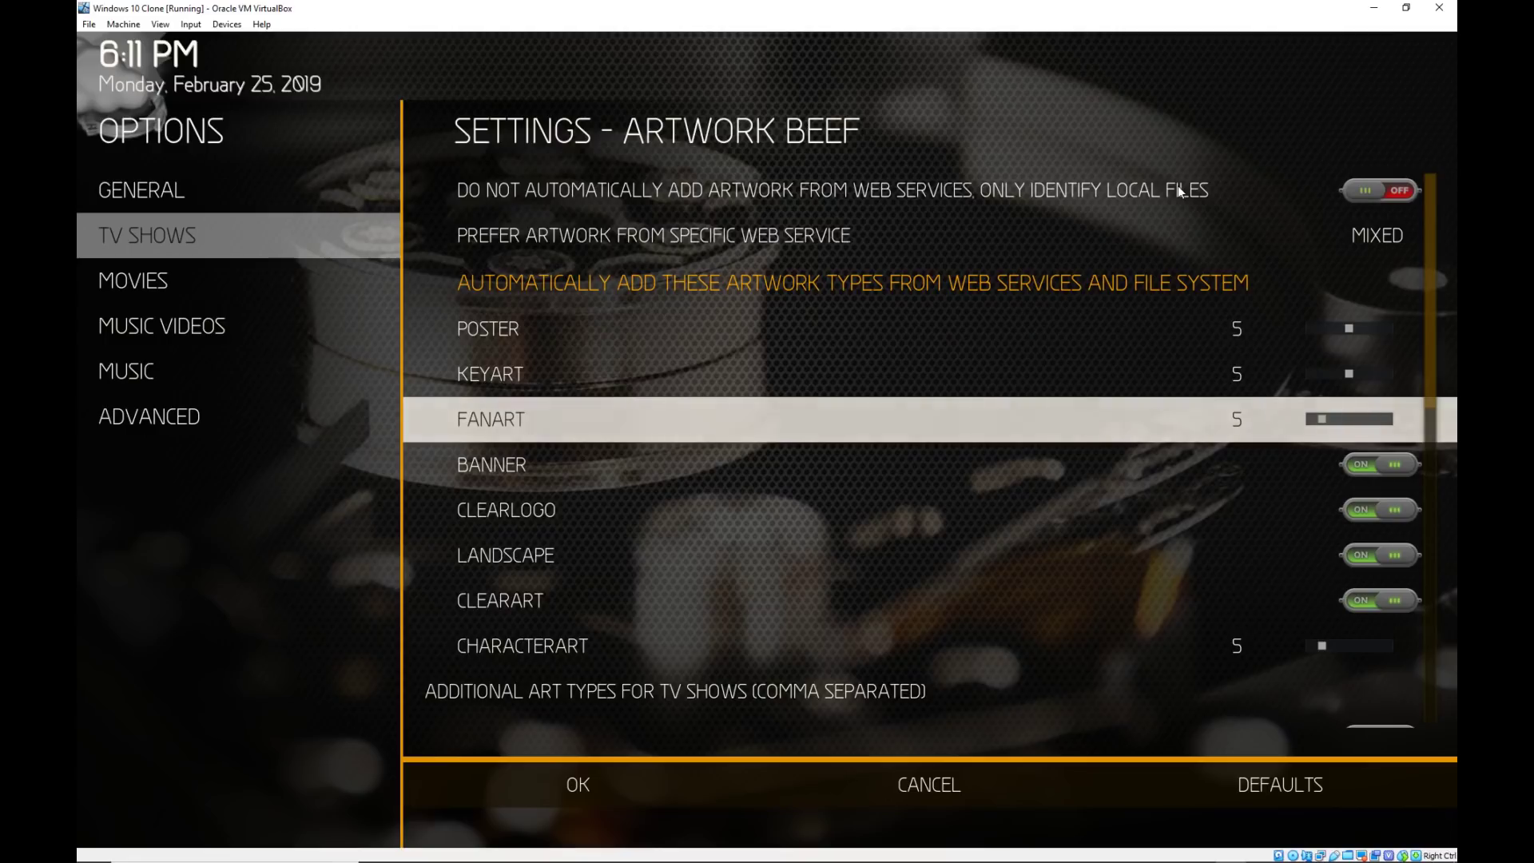
{"action": "key", "text": "Up"}
{"action": "key", "text": "Up"}
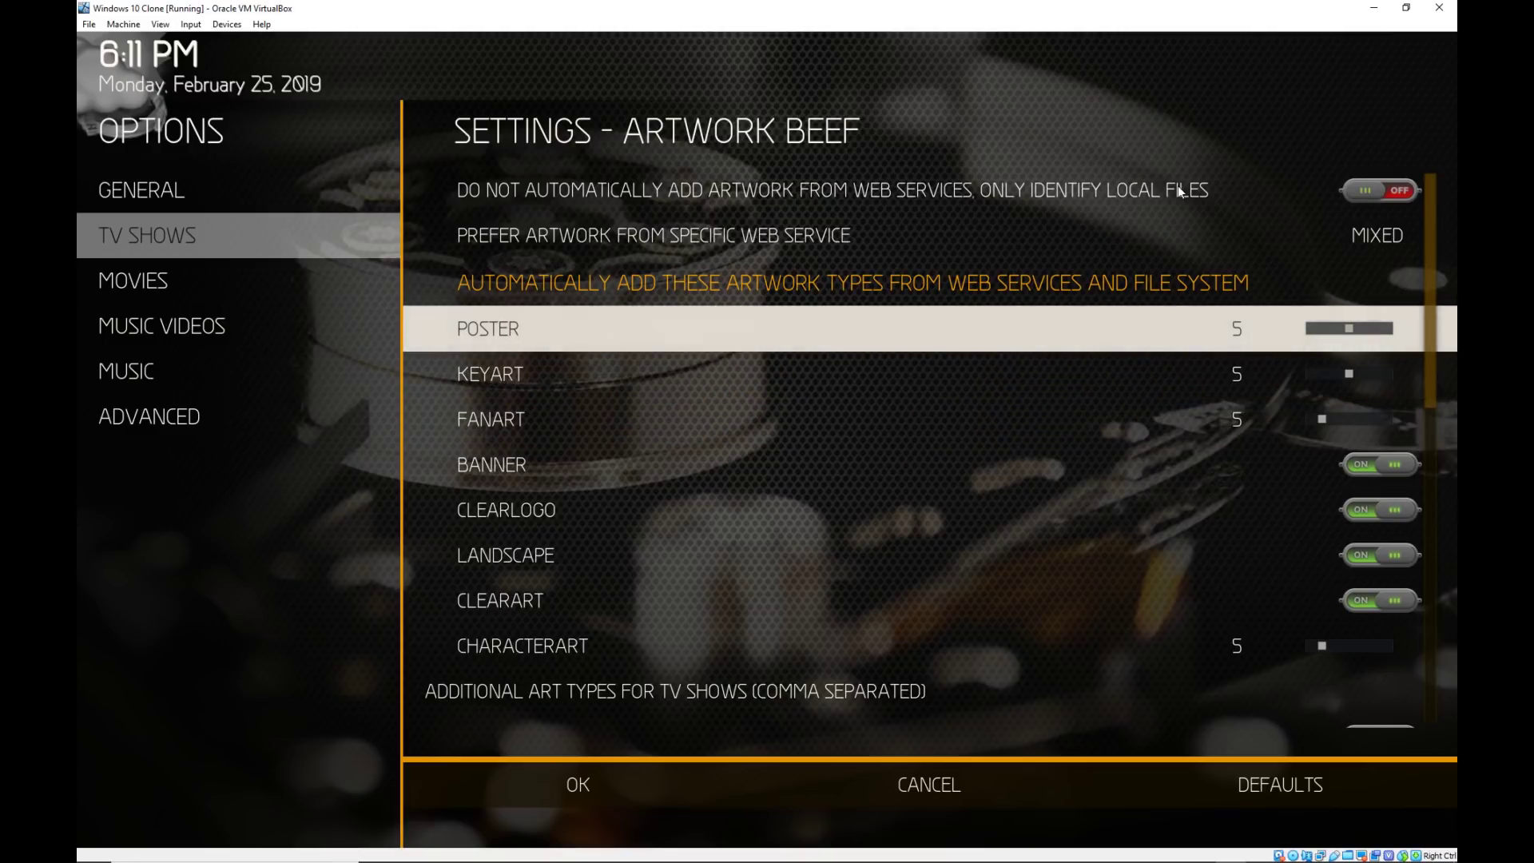
{"action": "key", "text": "Down"}
{"action": "key", "text": "Down"}
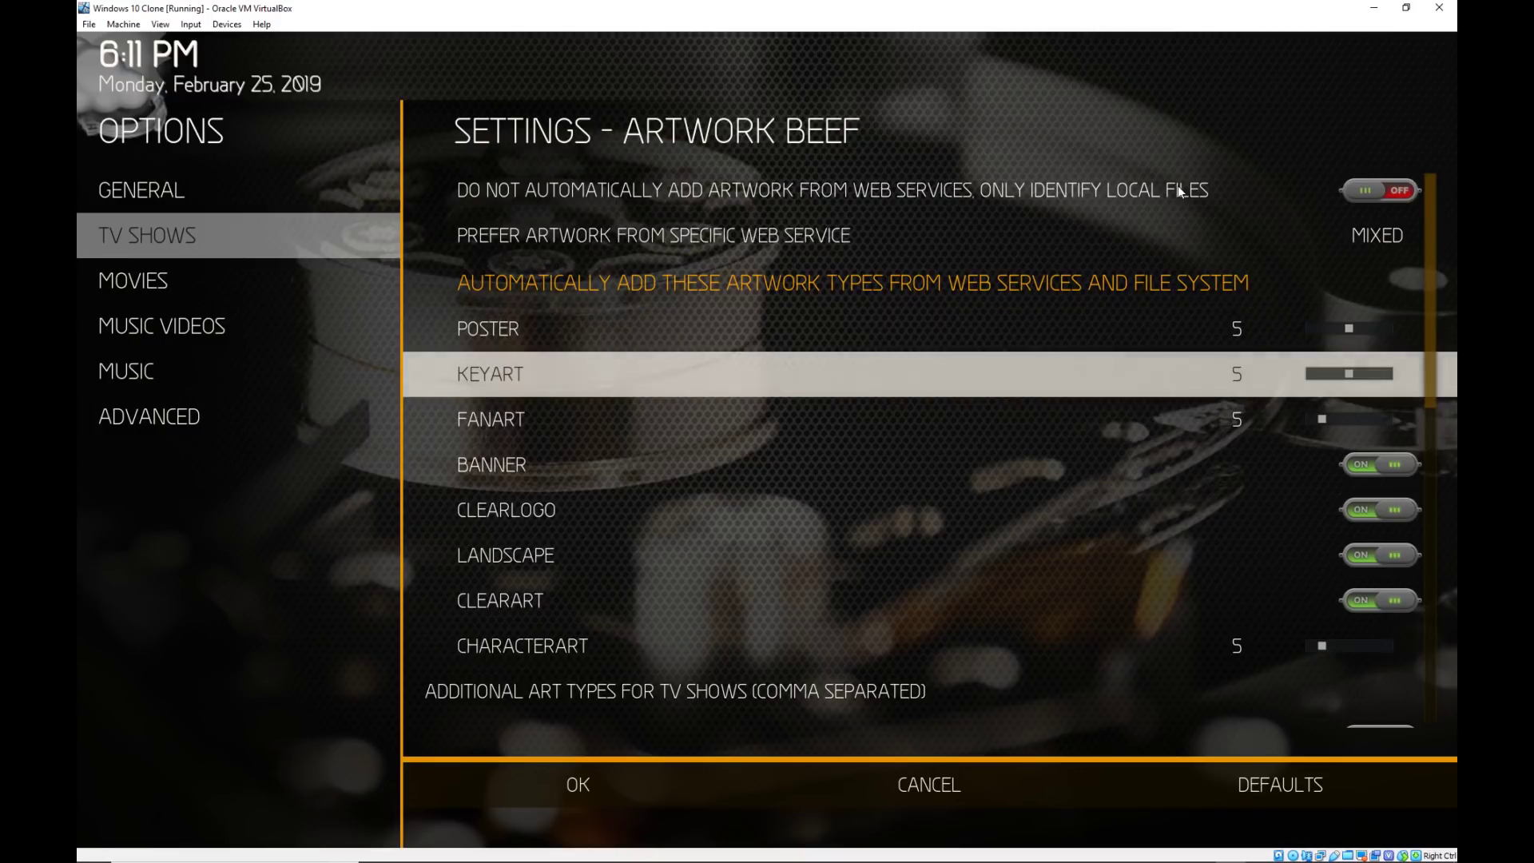
{"action": "key", "text": "Up"}
Review the remaining TV show artwork types, from banner and clearlogo to characterart.
{"action": "key", "text": "Down"}
{"action": "key", "text": "Down"}
{"action": "key", "text": "Down"}
{"action": "key", "text": "Down"}
{"action": "key", "text": "Down"}
{"action": "key", "text": "Down"}
{"action": "key", "text": "Down"}
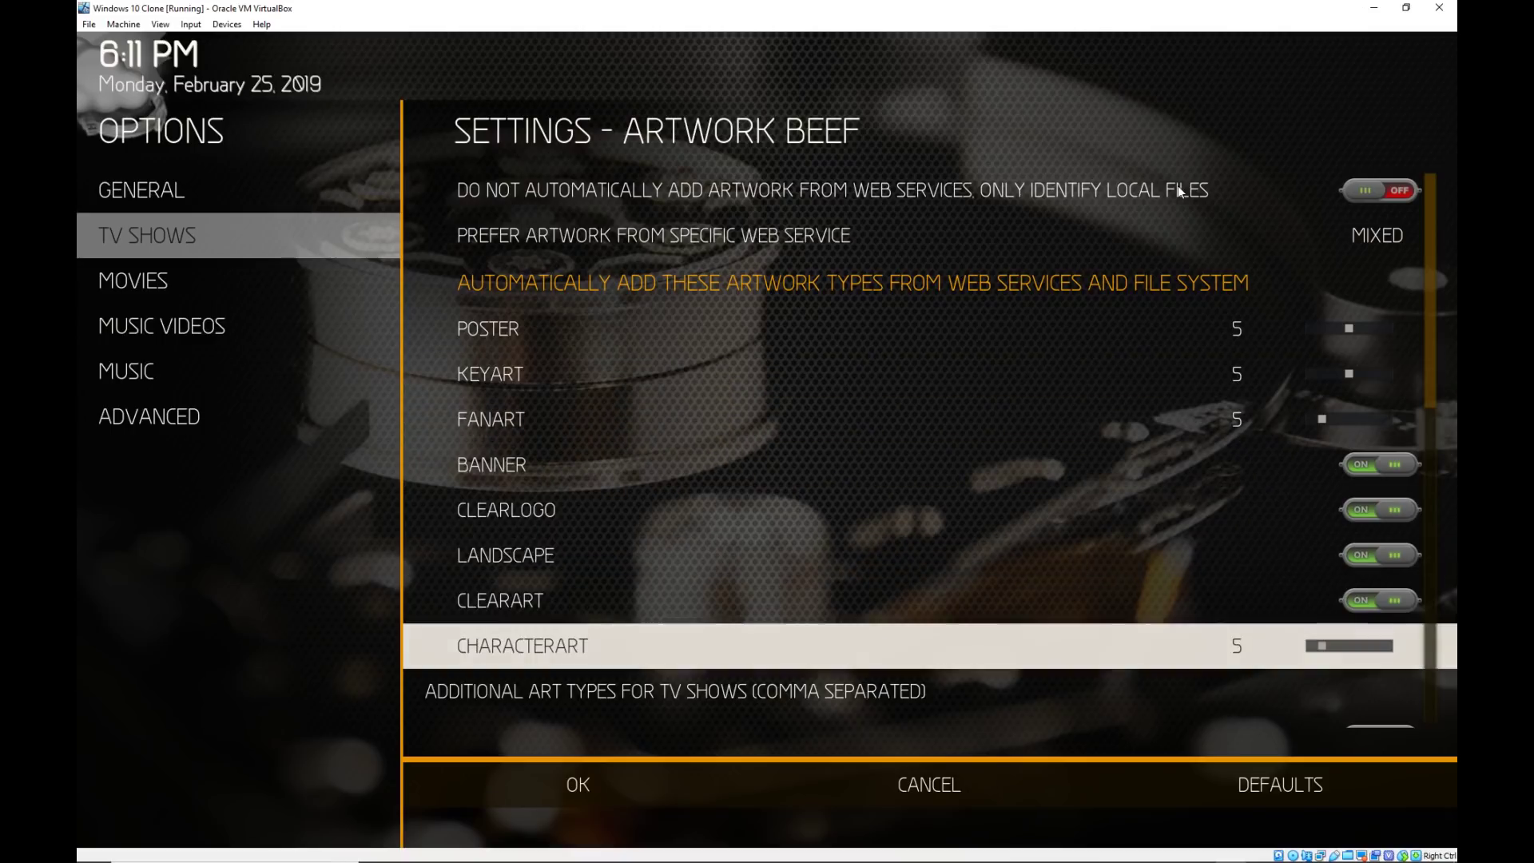
Review the season and episode artwork options and the artwork download configuration for TV shows.
{"action": "key", "text": "Down"}
{"action": "key", "text": "Down"}
{"action": "key", "text": "Down"}
{"action": "key", "text": "Down"}
{"action": "key", "text": "Down"}
{"action": "key", "text": "Down"}
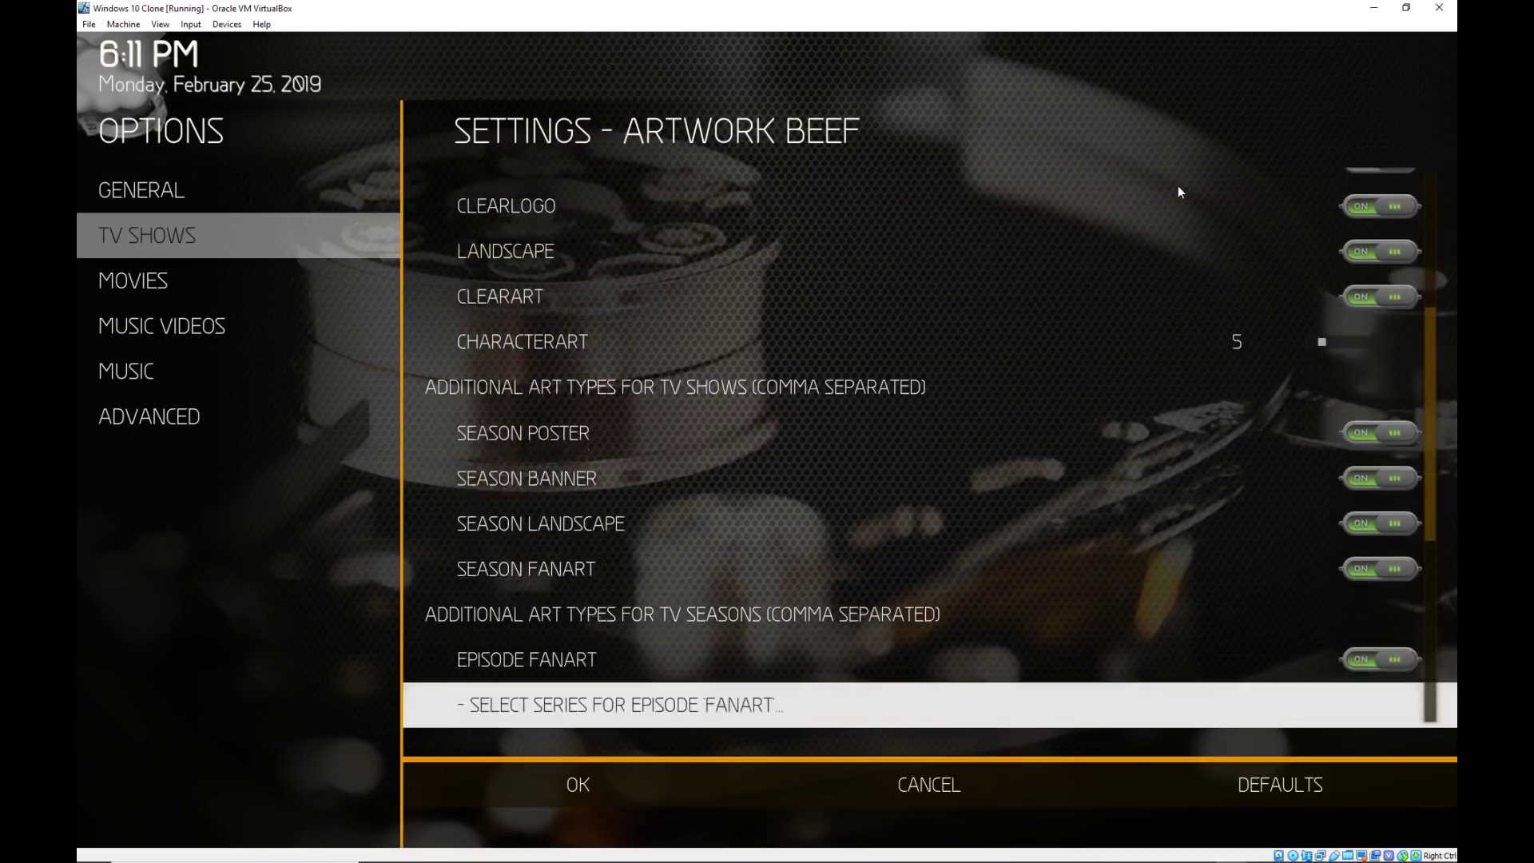
{"action": "key", "text": "Down"}
{"action": "key", "text": "Down"}
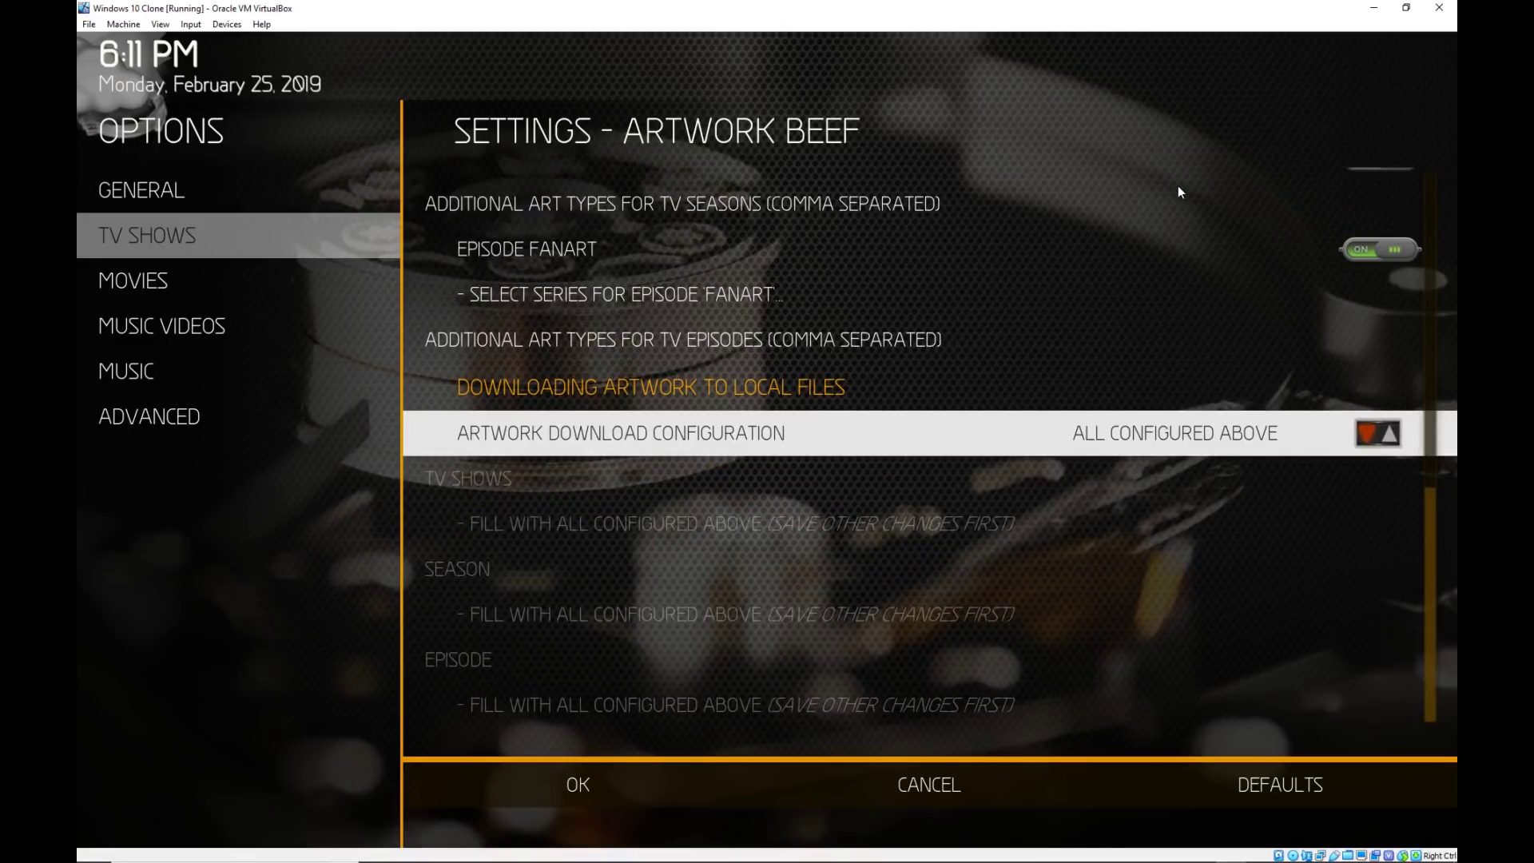
Try the Specific types below option for the TV shows artwork download configuration, then restore All configured above.
{"action": "key", "text": "Right"}
{"action": "key", "text": "Right"}
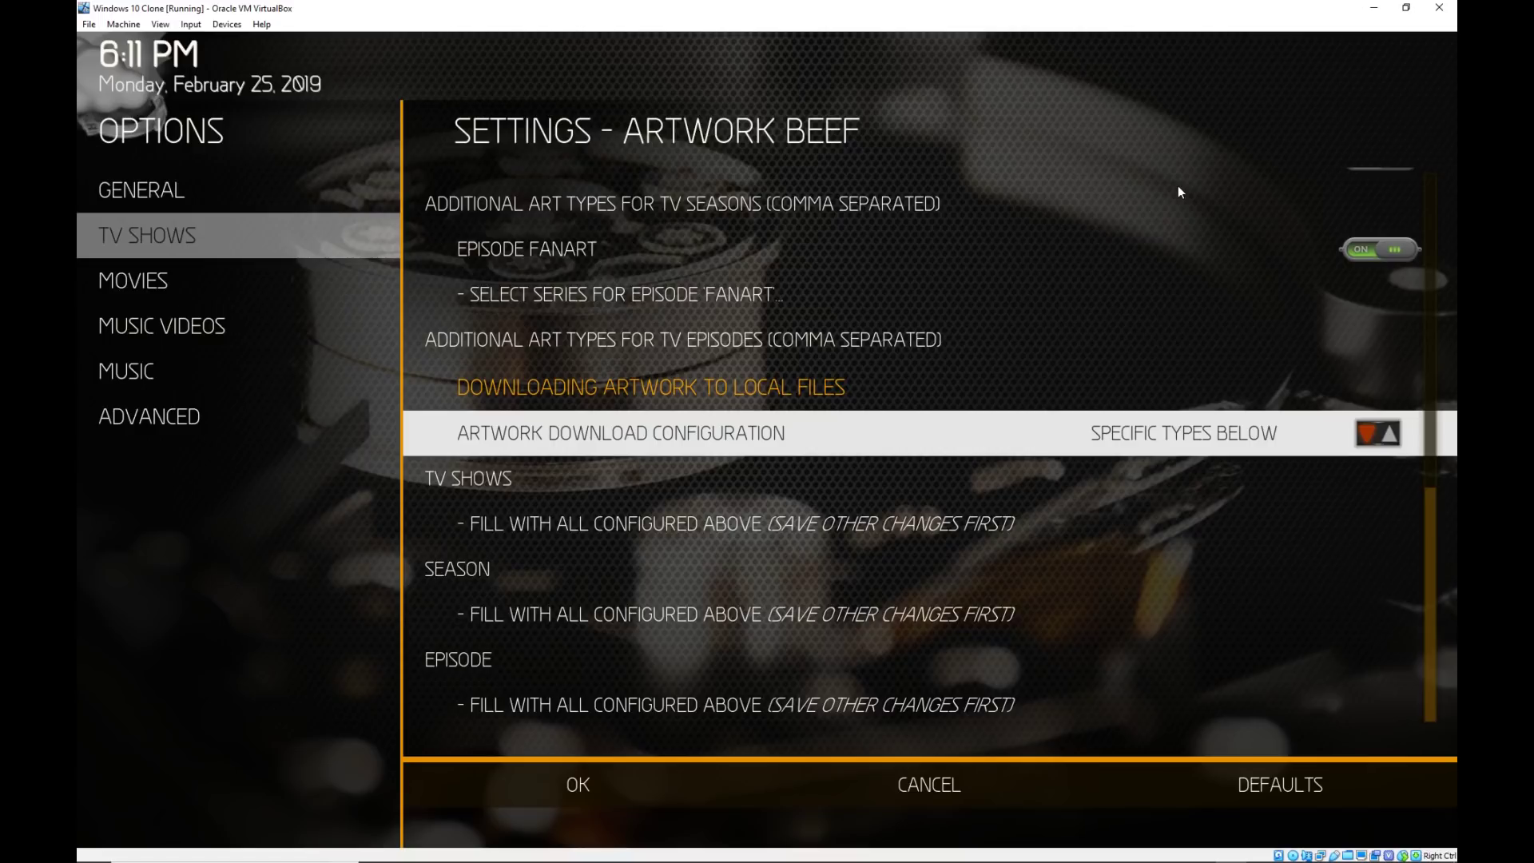
{"action": "key", "text": "Left"}
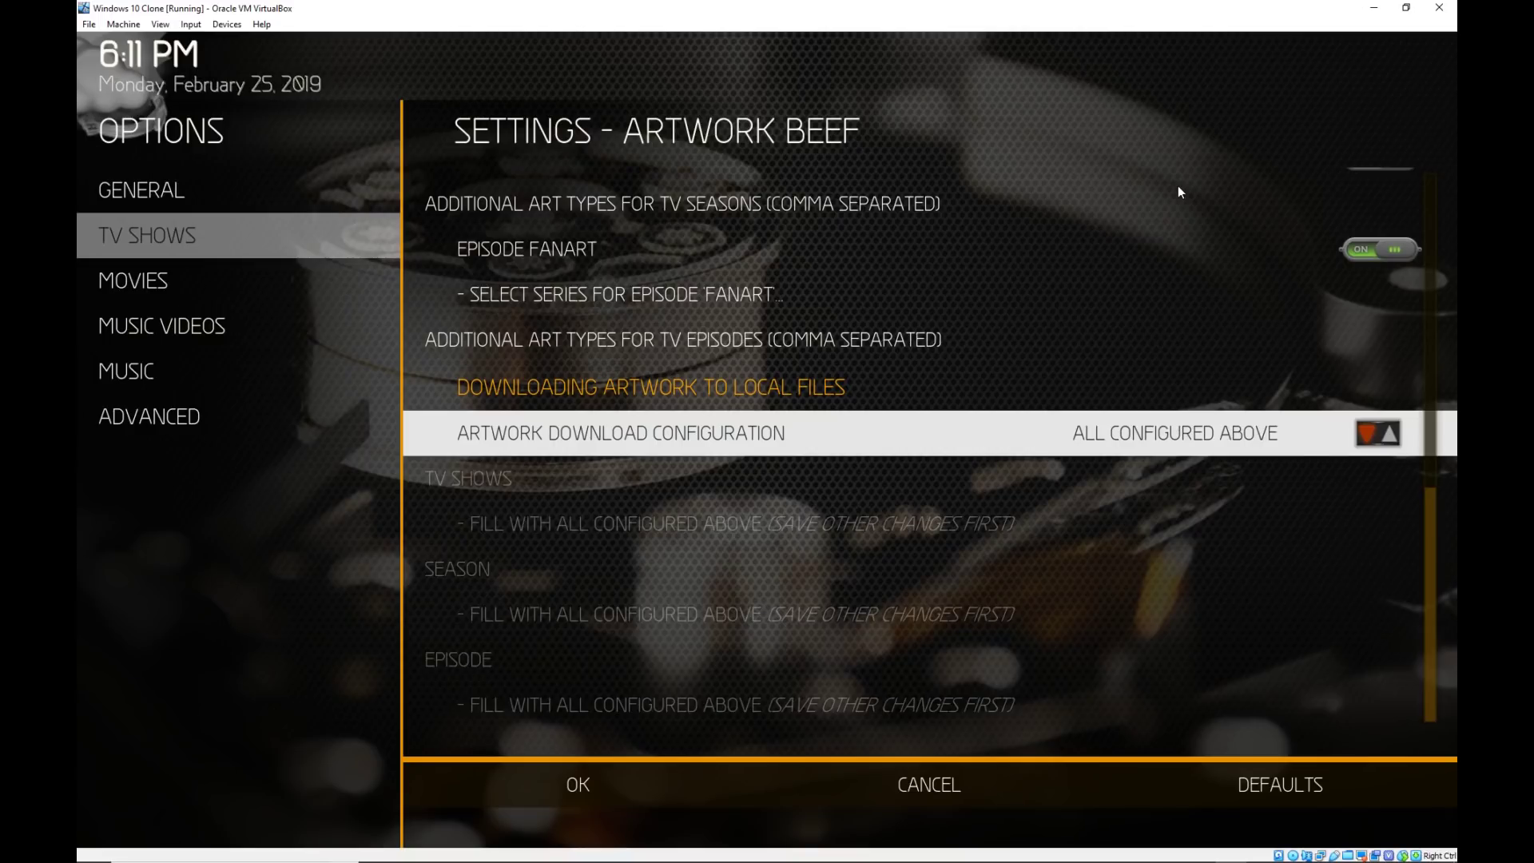
Review the season and episode artwork options that the All configured above download setting refers to.
{"action": "key", "text": "Up"}
{"action": "key", "text": "Up"}
{"action": "key", "text": "Up"}
{"action": "key", "text": "Up"}
{"action": "key", "text": "Up"}
{"action": "key", "text": "Up"}
{"action": "key", "text": "Up"}
{"action": "key", "text": "Up"}
{"action": "key", "text": "Up"}
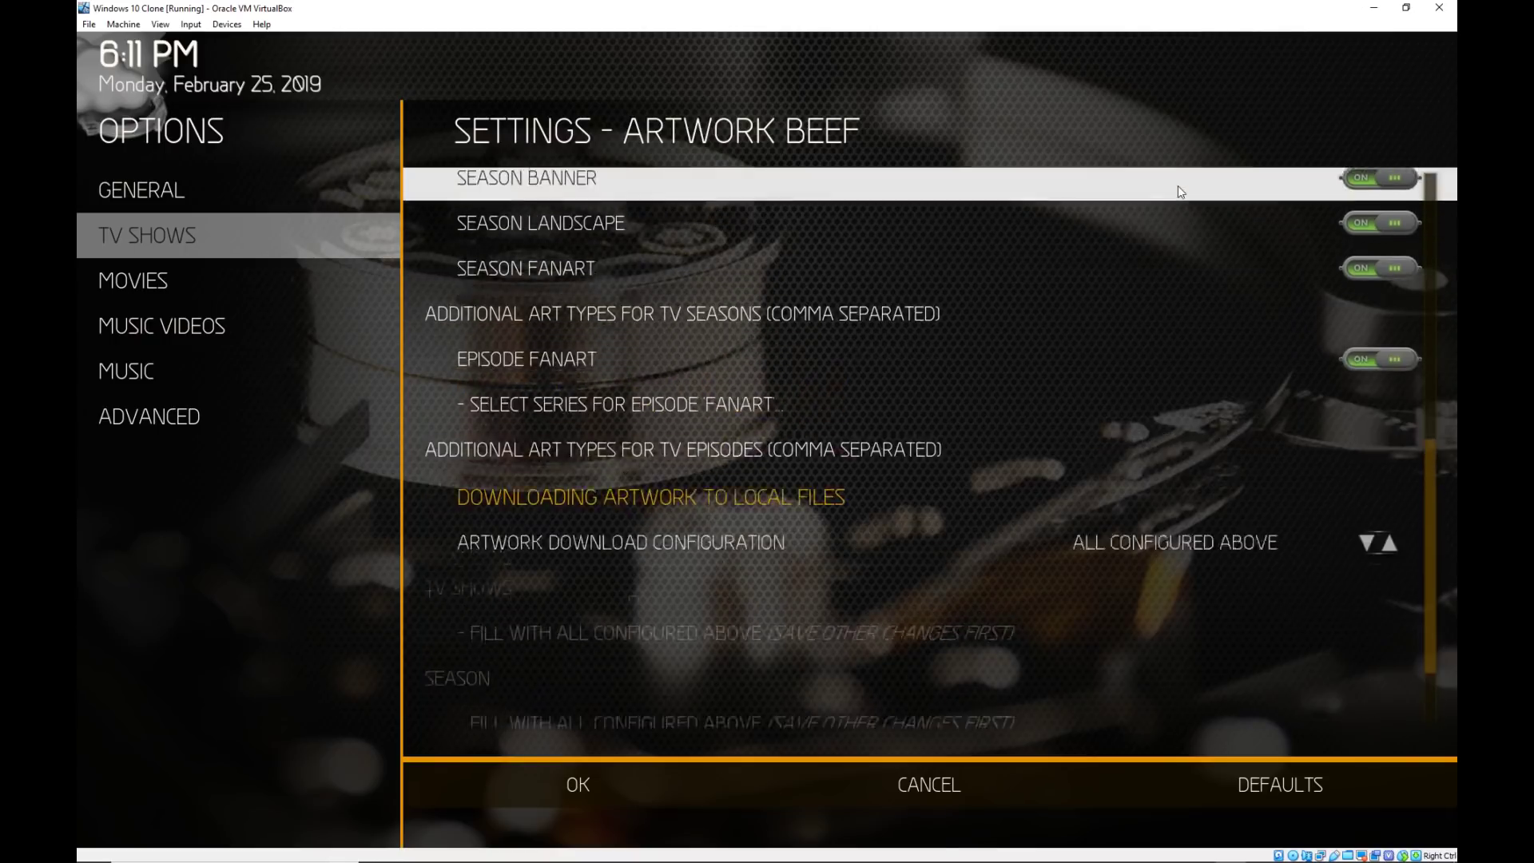
{"action": "key", "text": "Down"}
{"action": "key", "text": "Down"}
{"action": "key", "text": "Down"}
{"action": "key", "text": "Down"}
{"action": "key", "text": "Down"}
{"action": "key", "text": "Down"}
{"action": "key", "text": "Down"}
{"action": "key", "text": "Down"}
{"action": "key", "text": "Down"}
{"action": "key", "text": "Down"}
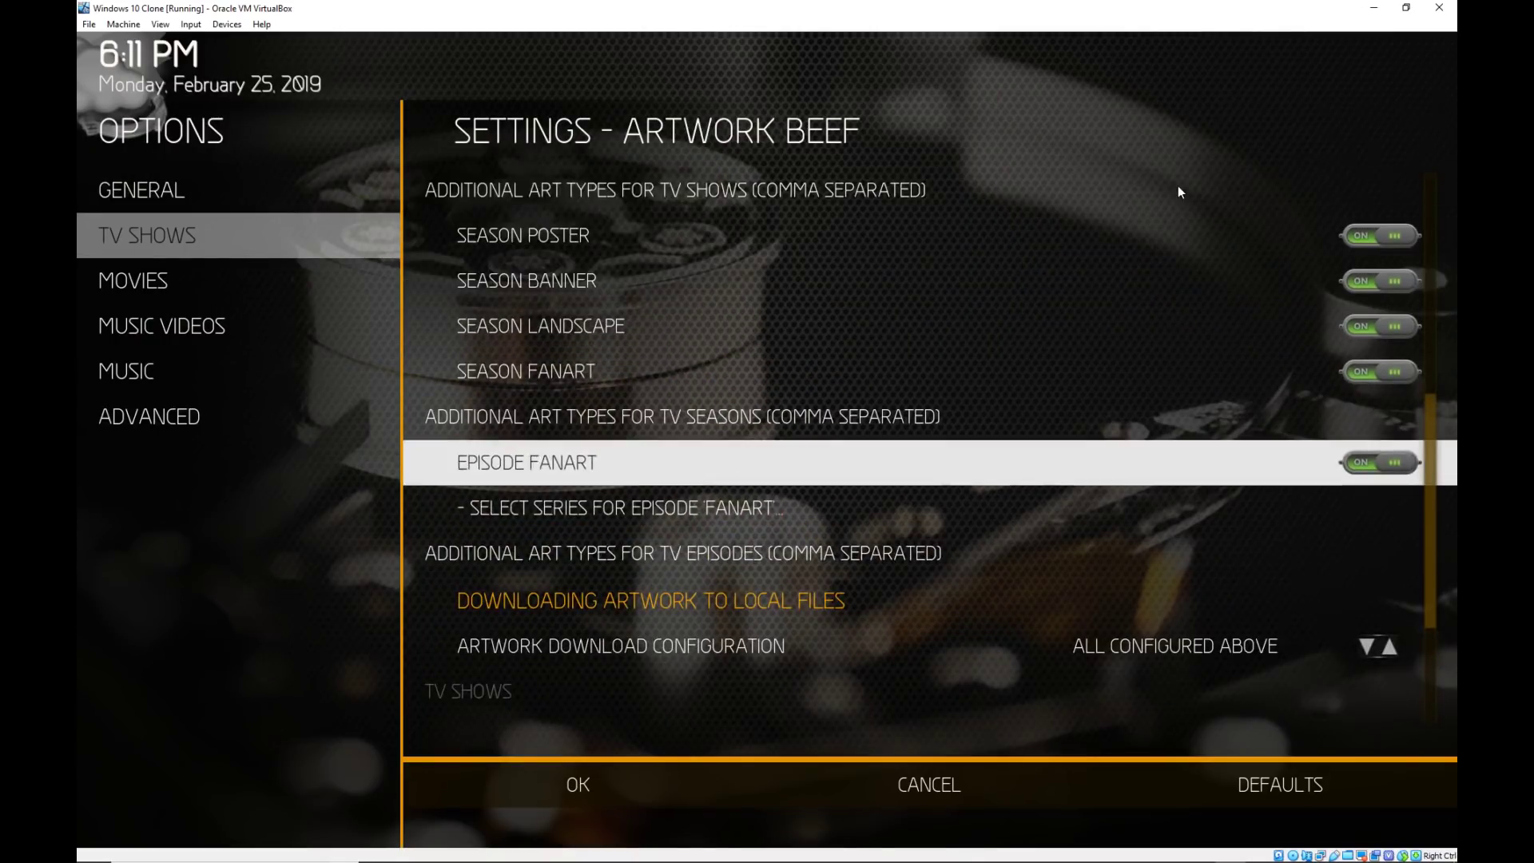
{"action": "key", "text": "Up"}
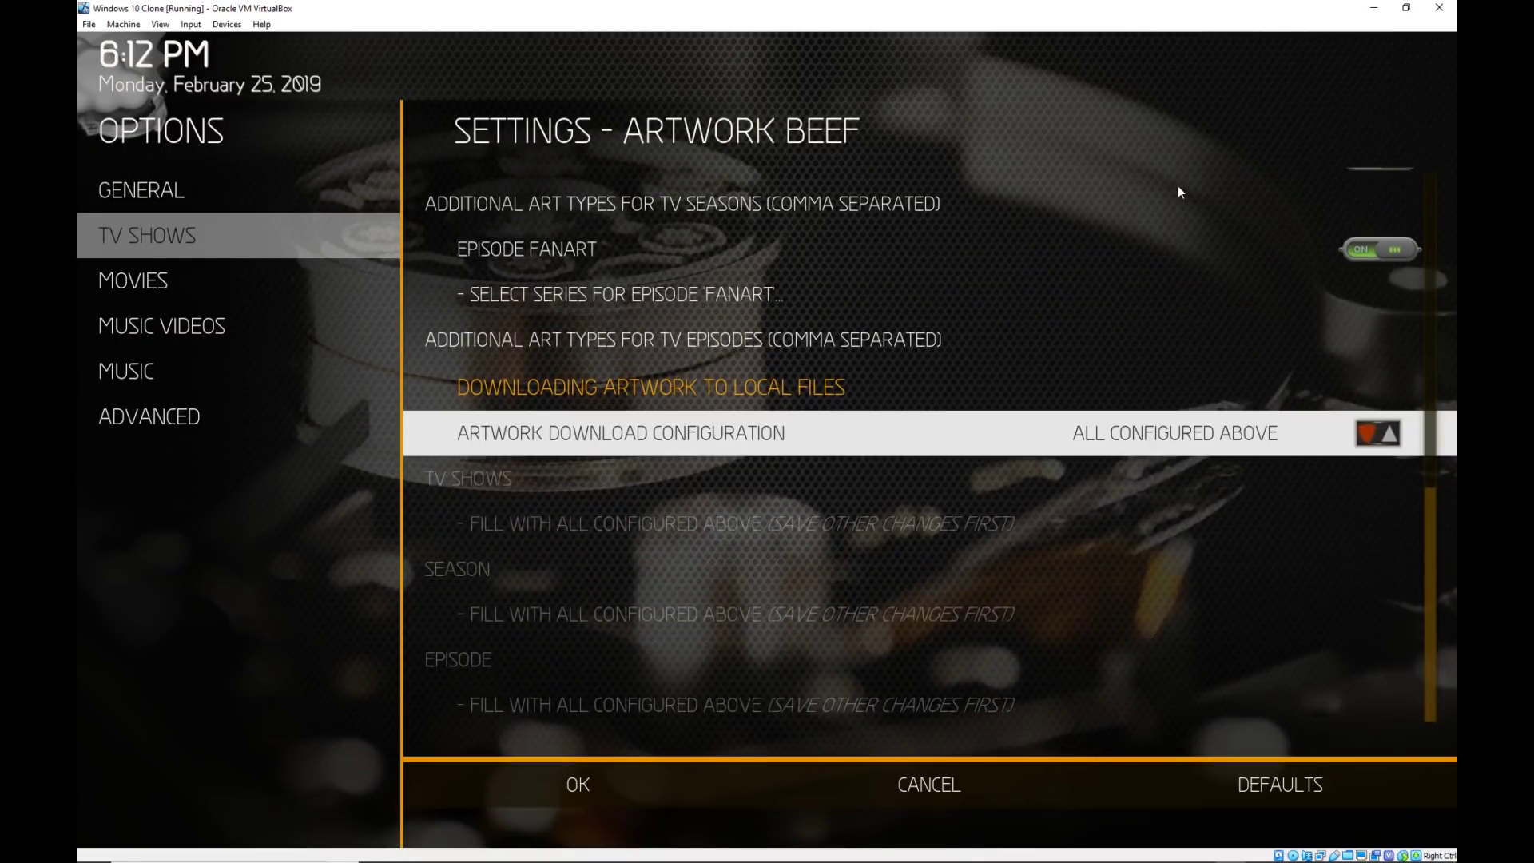
Switch the TV shows download configuration to Specific types below and fill the TV Shows list with all configured artwork types.
{"action": "key", "text": "Right"}
{"action": "key", "text": "Right"}
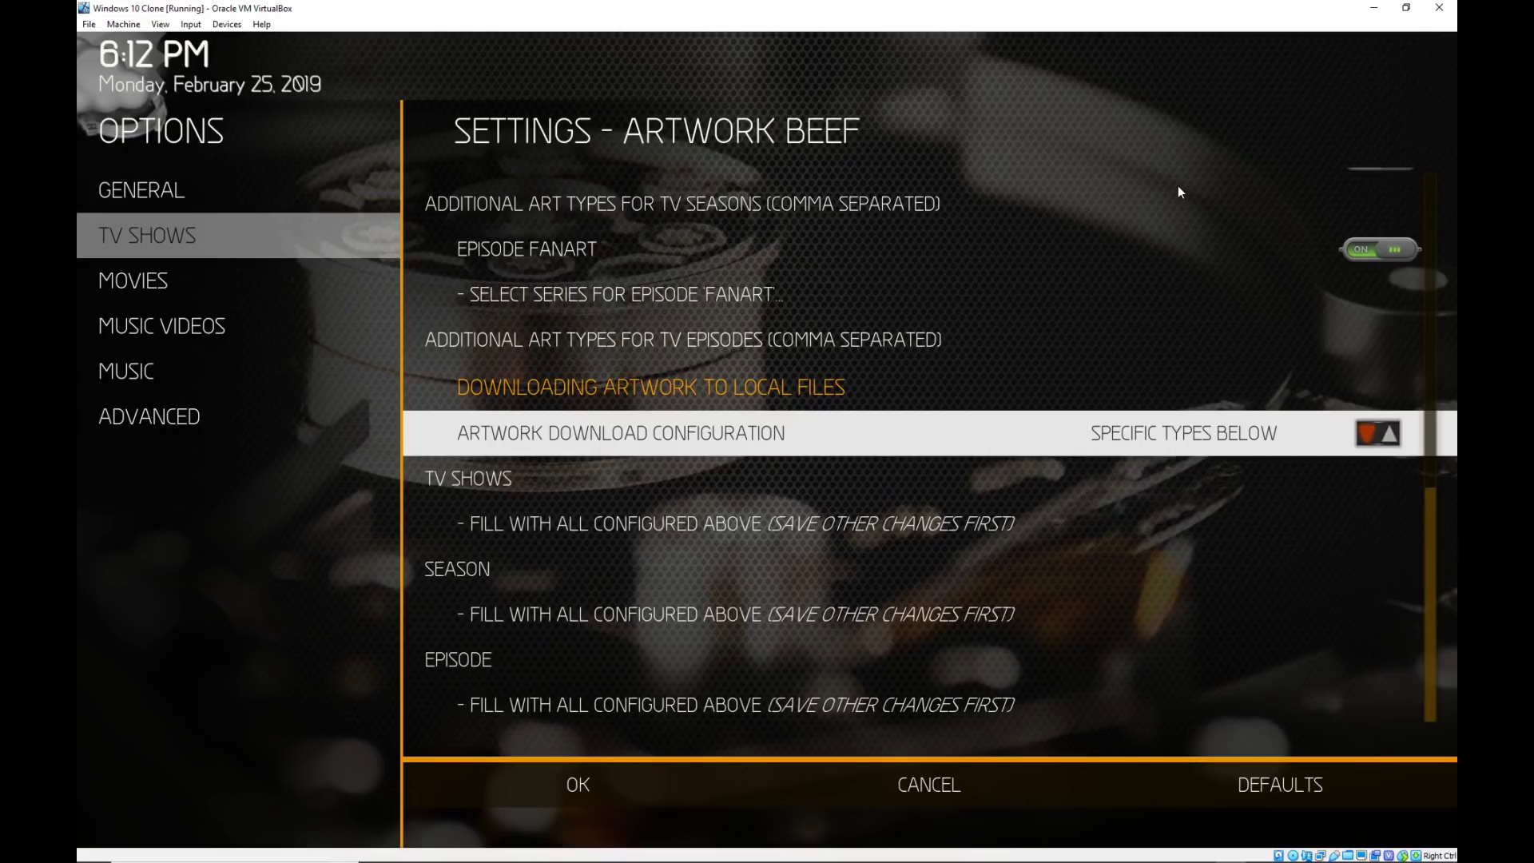
{"action": "key", "text": "Down"}
{"action": "key", "text": "Down"}
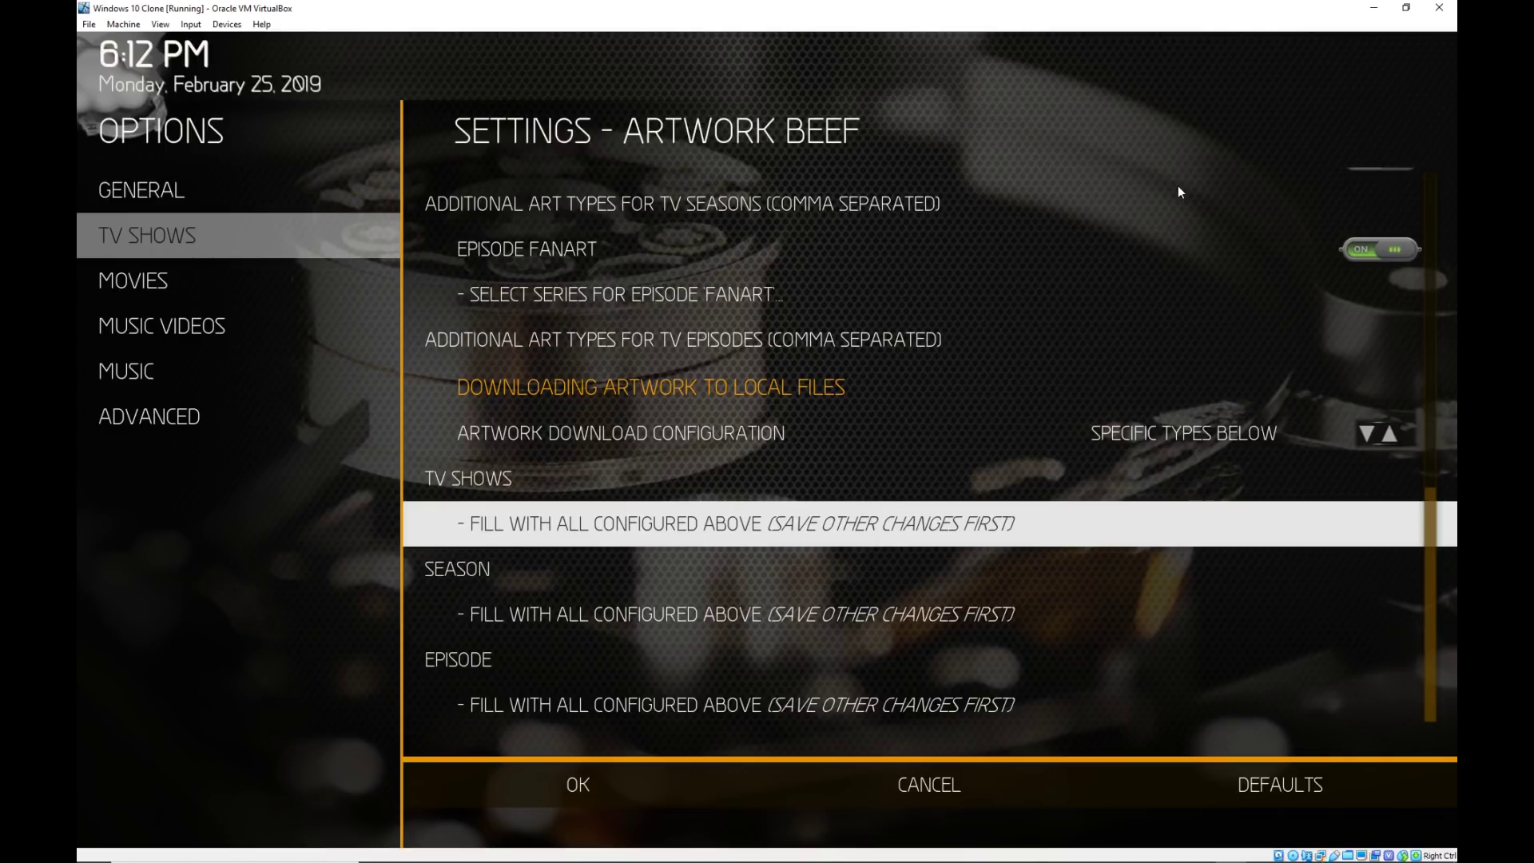
{"action": "key", "text": "Return"}
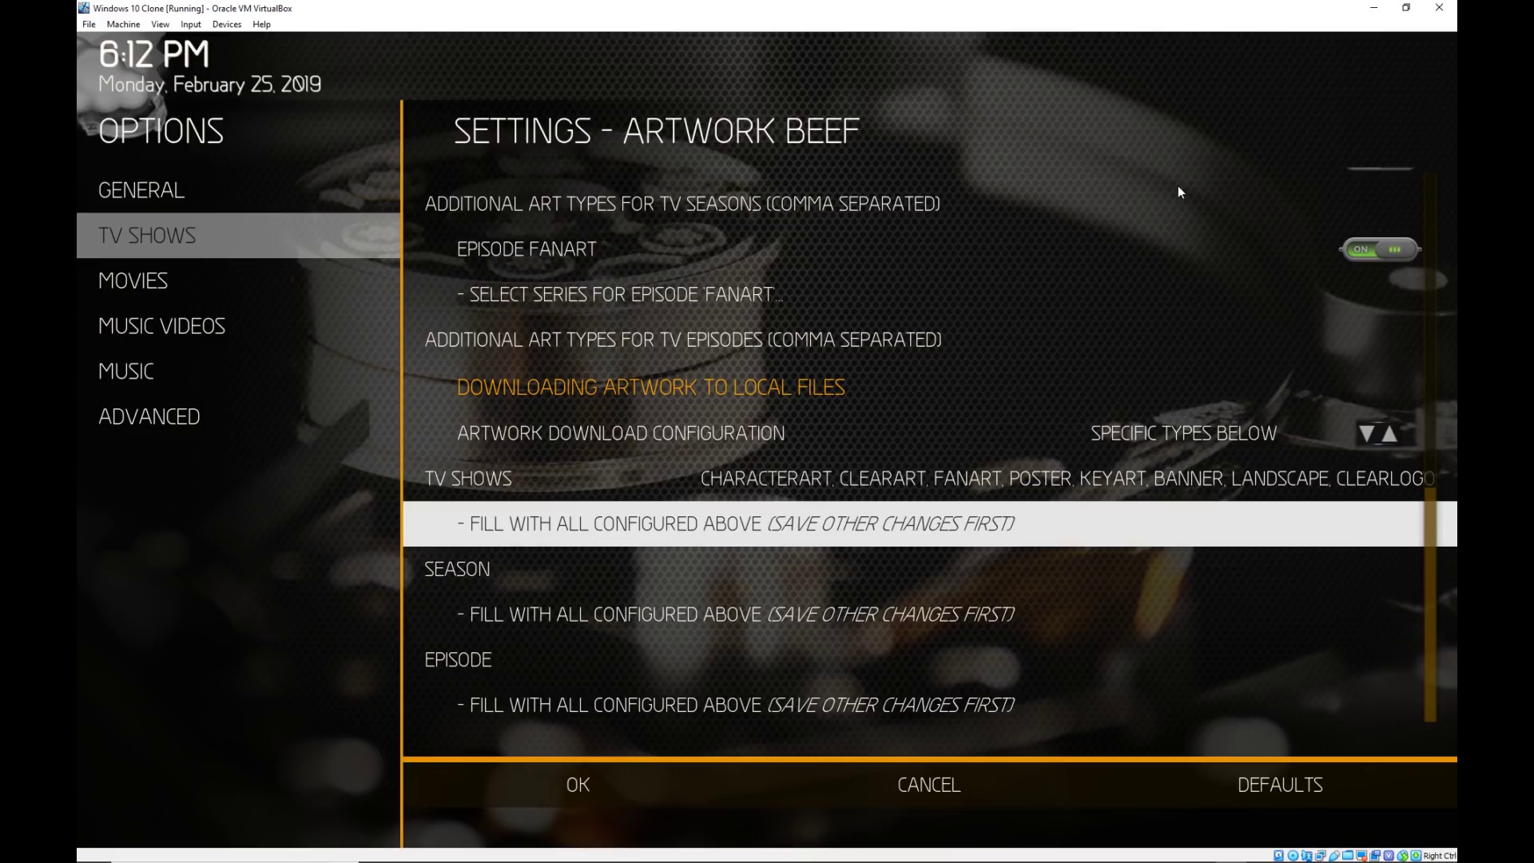
Cycle the TV shows artwork download configuration through Kodi cache only and Specific types below, ending on All configured above.
{"action": "key", "text": "Up"}
{"action": "key", "text": "Up"}
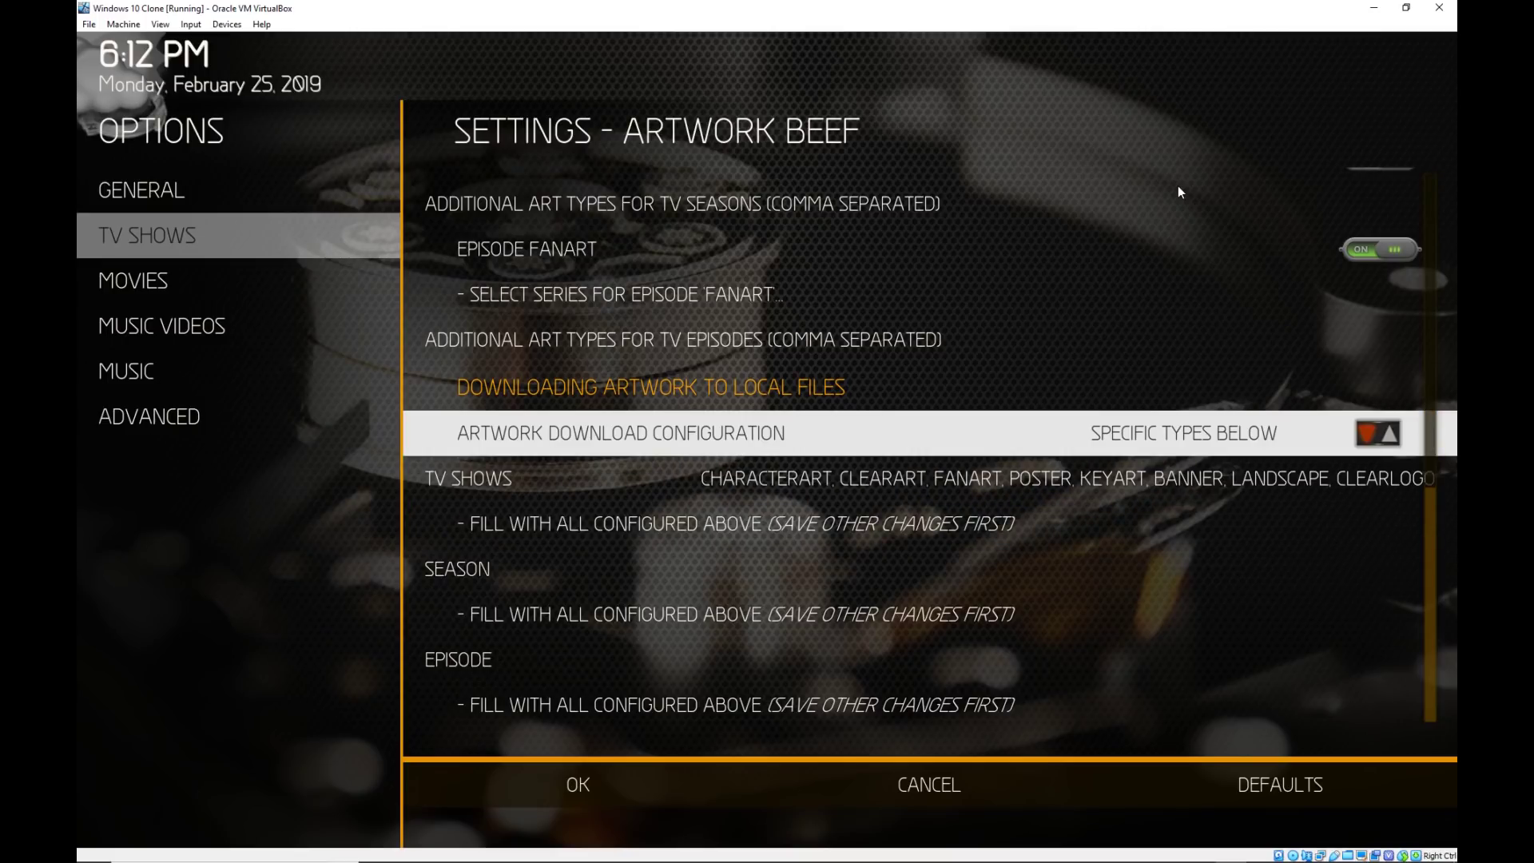
{"action": "key", "text": "Right"}
{"action": "key", "text": "Right"}
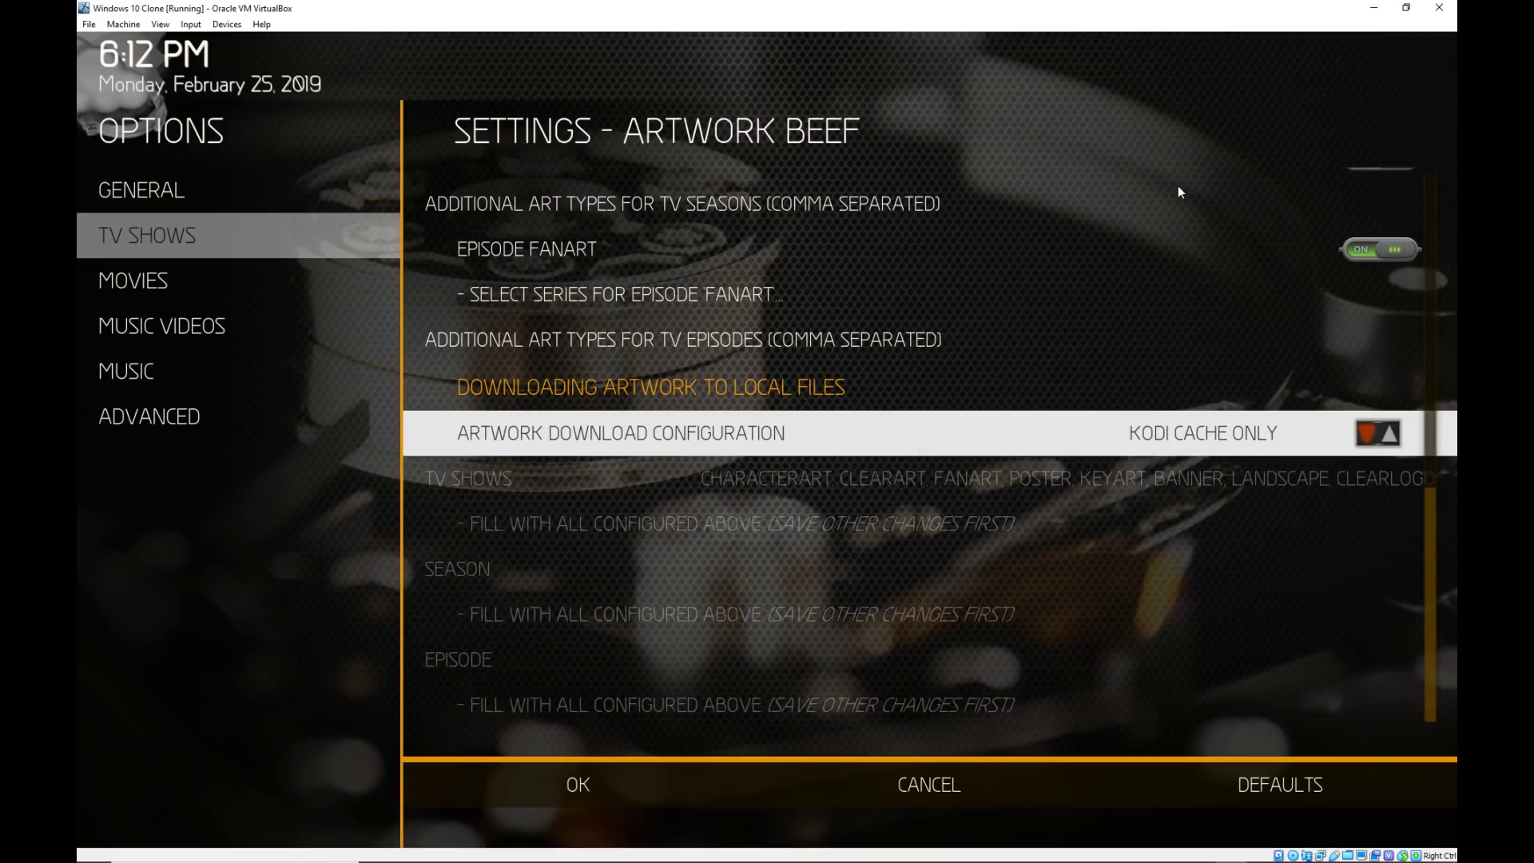
{"action": "key", "text": "Right"}
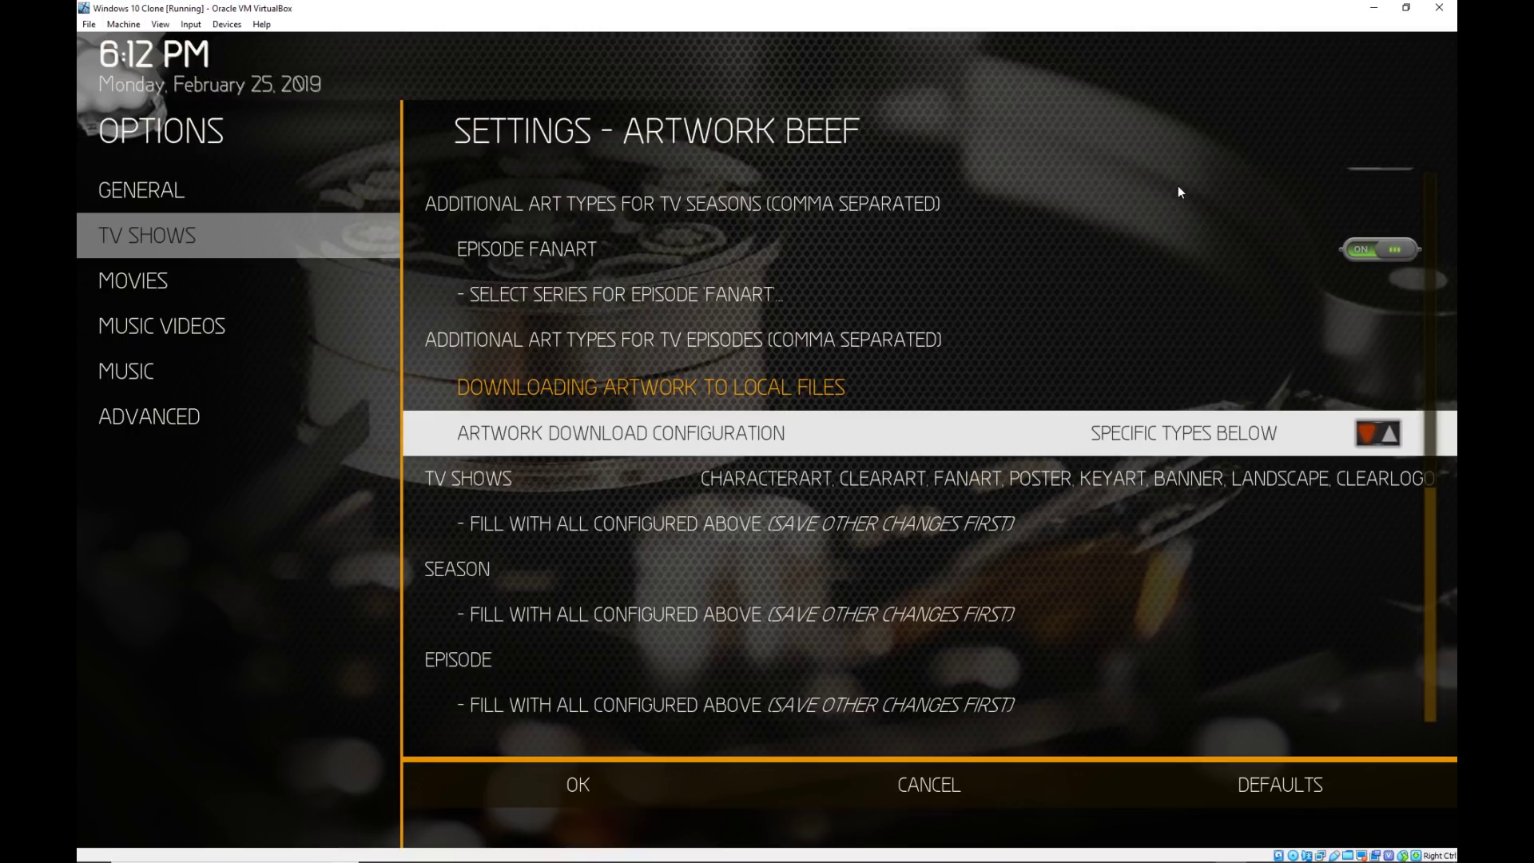
{"action": "key", "text": "Right"}
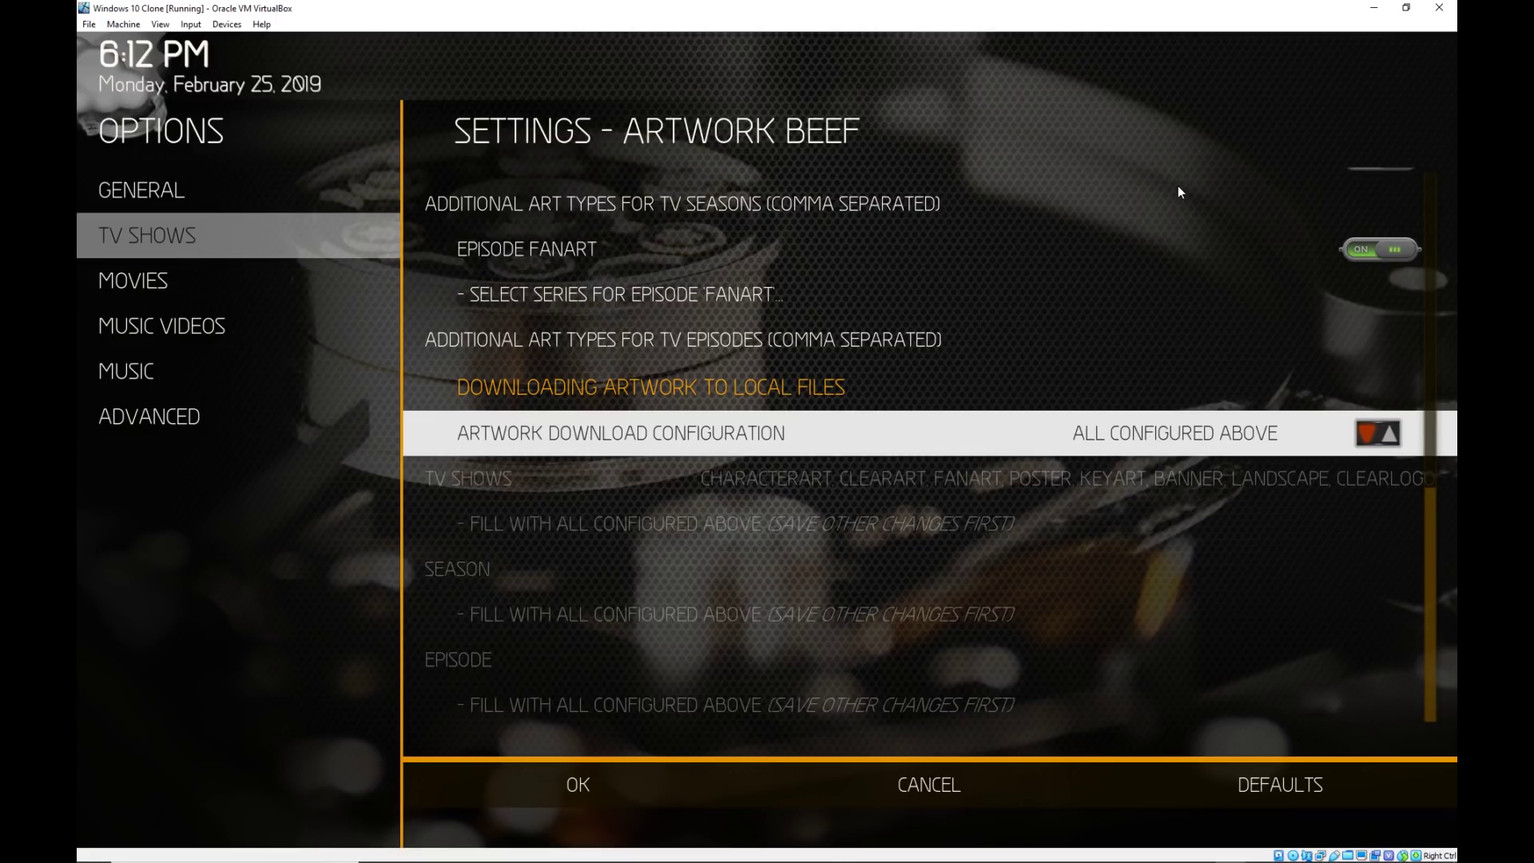
Examine the artwork types in Artwork Beef's Movies settings, from poster through discart to the additional art types.
{"action": "key", "text": "Left"}
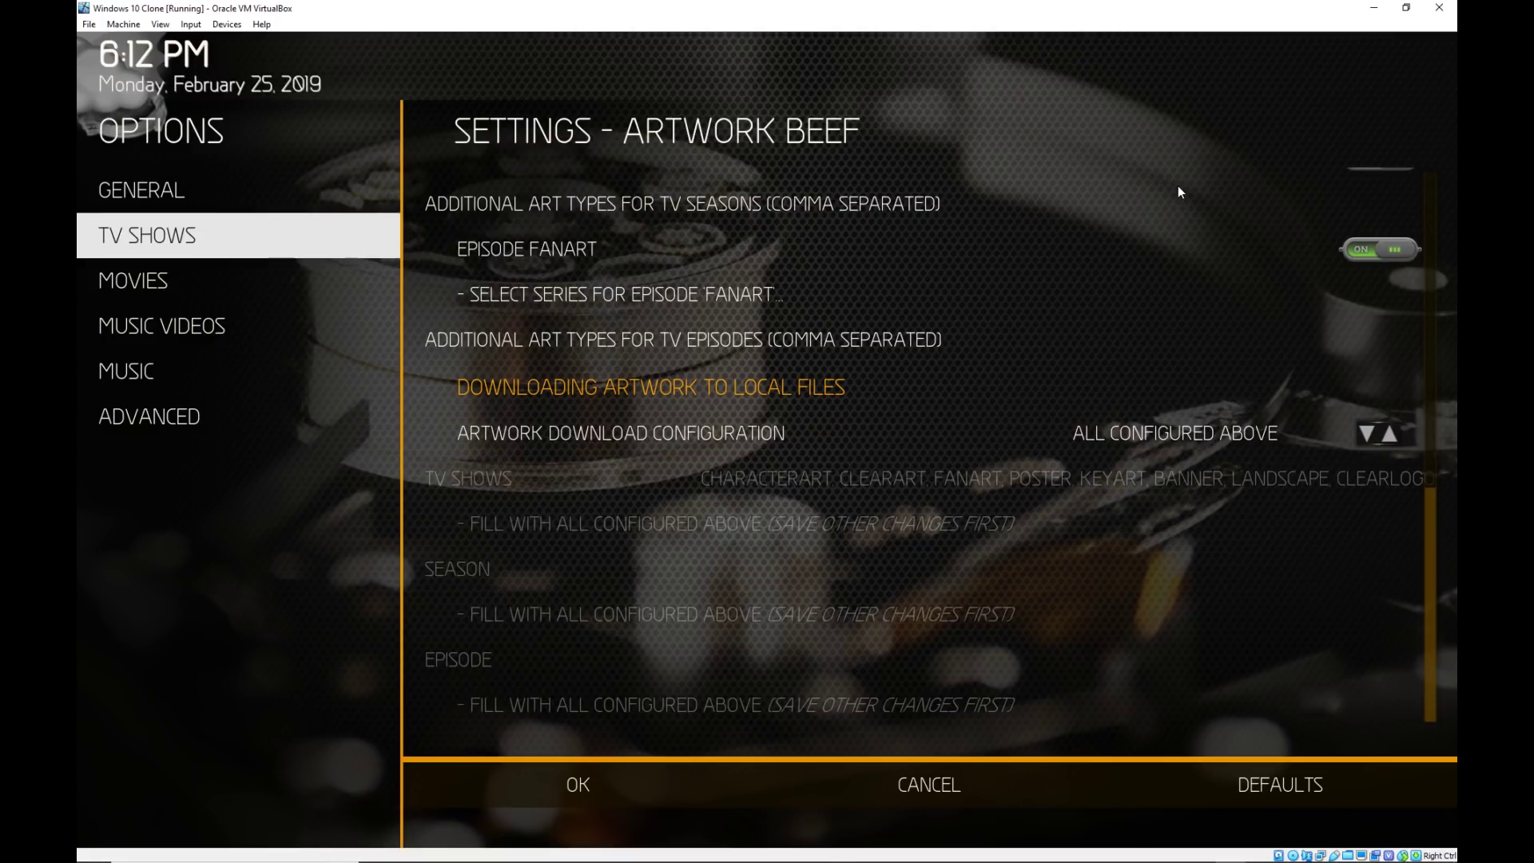
{"action": "key", "text": "Down"}
{"action": "key", "text": "Right"}
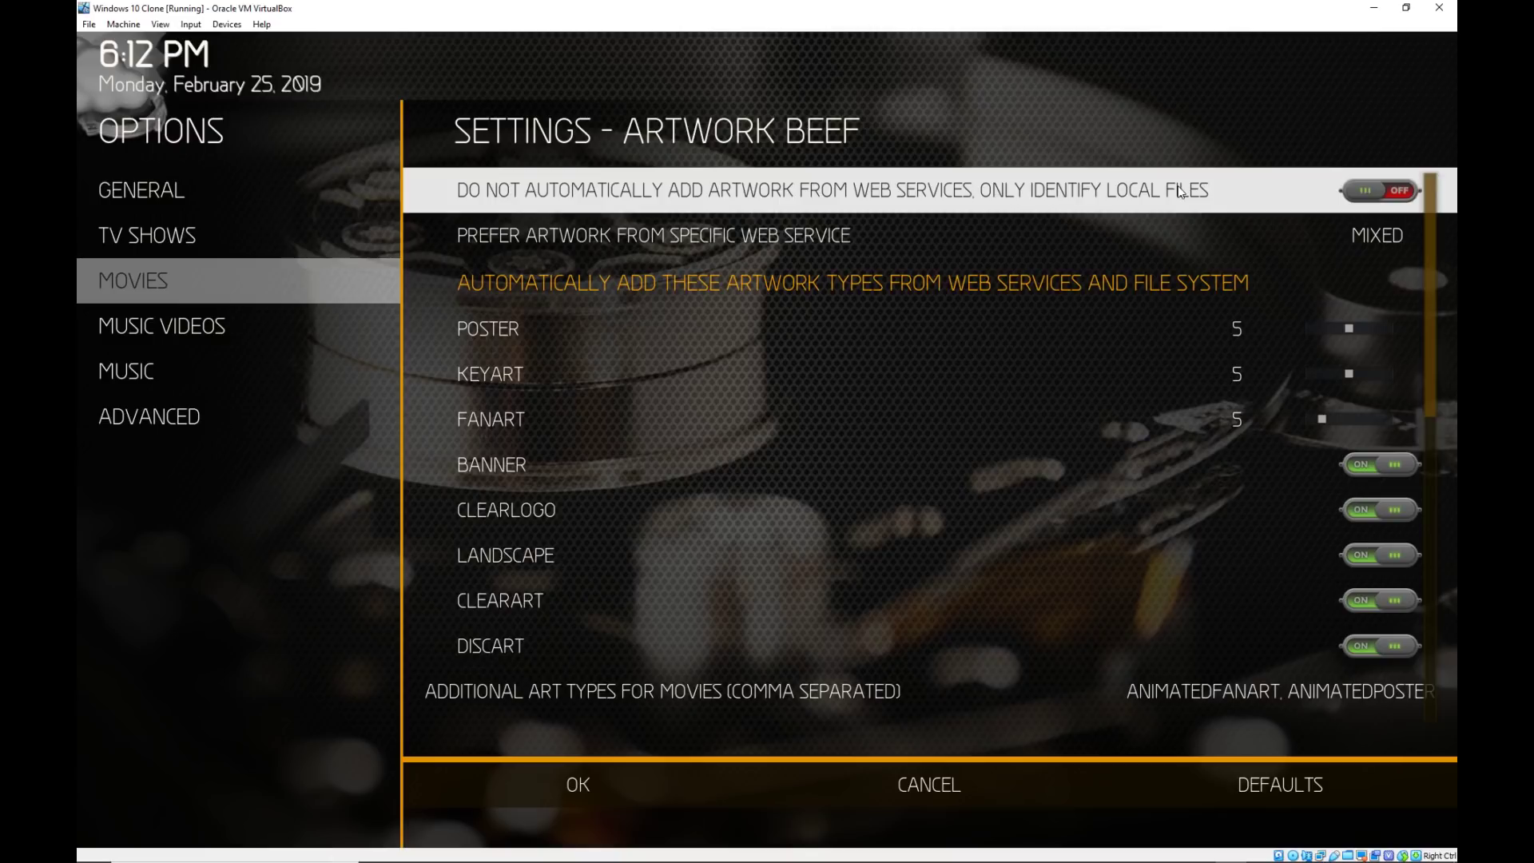
{"action": "key", "text": "Down"}
{"action": "key", "text": "Down"}
{"action": "key", "text": "Down"}
{"action": "key", "text": "Down"}
{"action": "key", "text": "Down"}
{"action": "key", "text": "Down"}
{"action": "key", "text": "Down"}
{"action": "key", "text": "Down"}
{"action": "key", "text": "Down"}
{"action": "key", "text": "Down"}
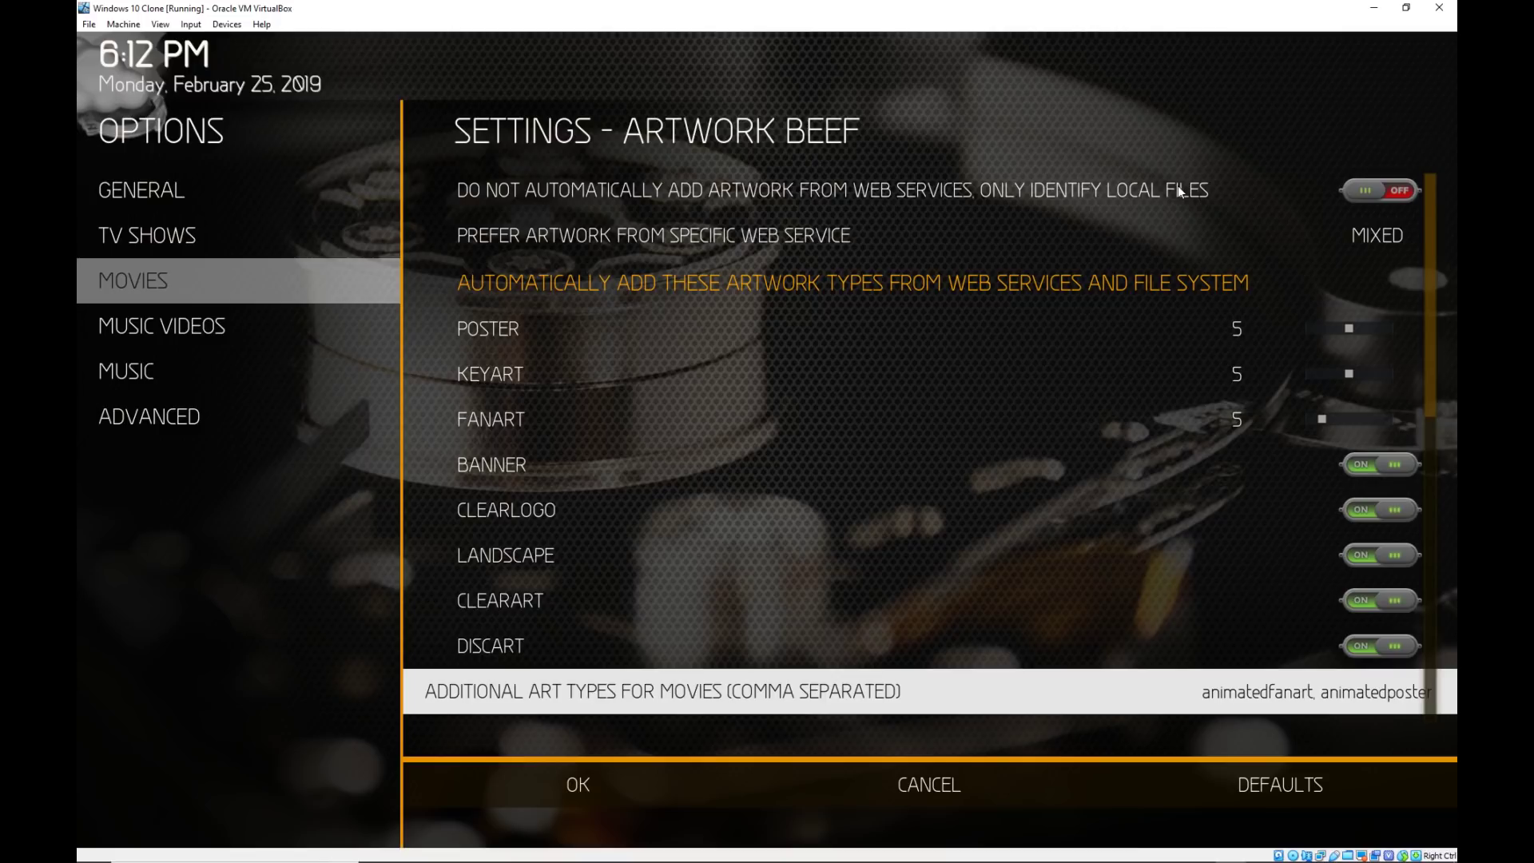
Examine the movie set poster, keyart, fanart, banner, clearlogo and landscape options along with the additional art types for movies.
{"action": "key", "text": "Down"}
{"action": "key", "text": "Down"}
{"action": "key", "text": "Down"}
{"action": "key", "text": "Down"}
{"action": "key", "text": "Up"}
{"action": "key", "text": "Up"}
{"action": "key", "text": "Up"}
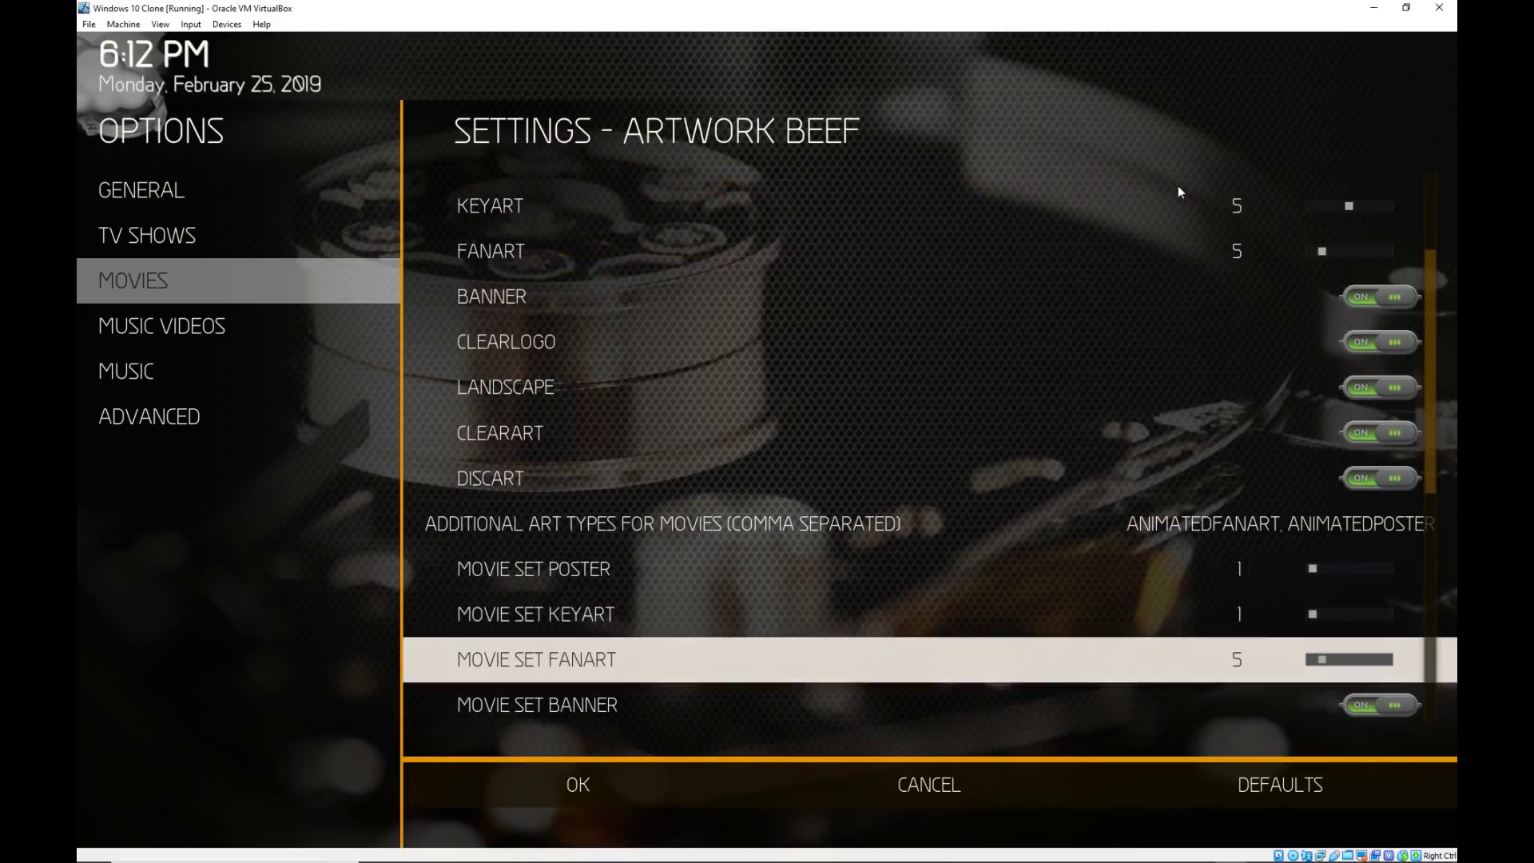
{"action": "key", "text": "Down"}
{"action": "key", "text": "Down"}
{"action": "key", "text": "Down"}
{"action": "key", "text": "Down"}
{"action": "key", "text": "Down"}
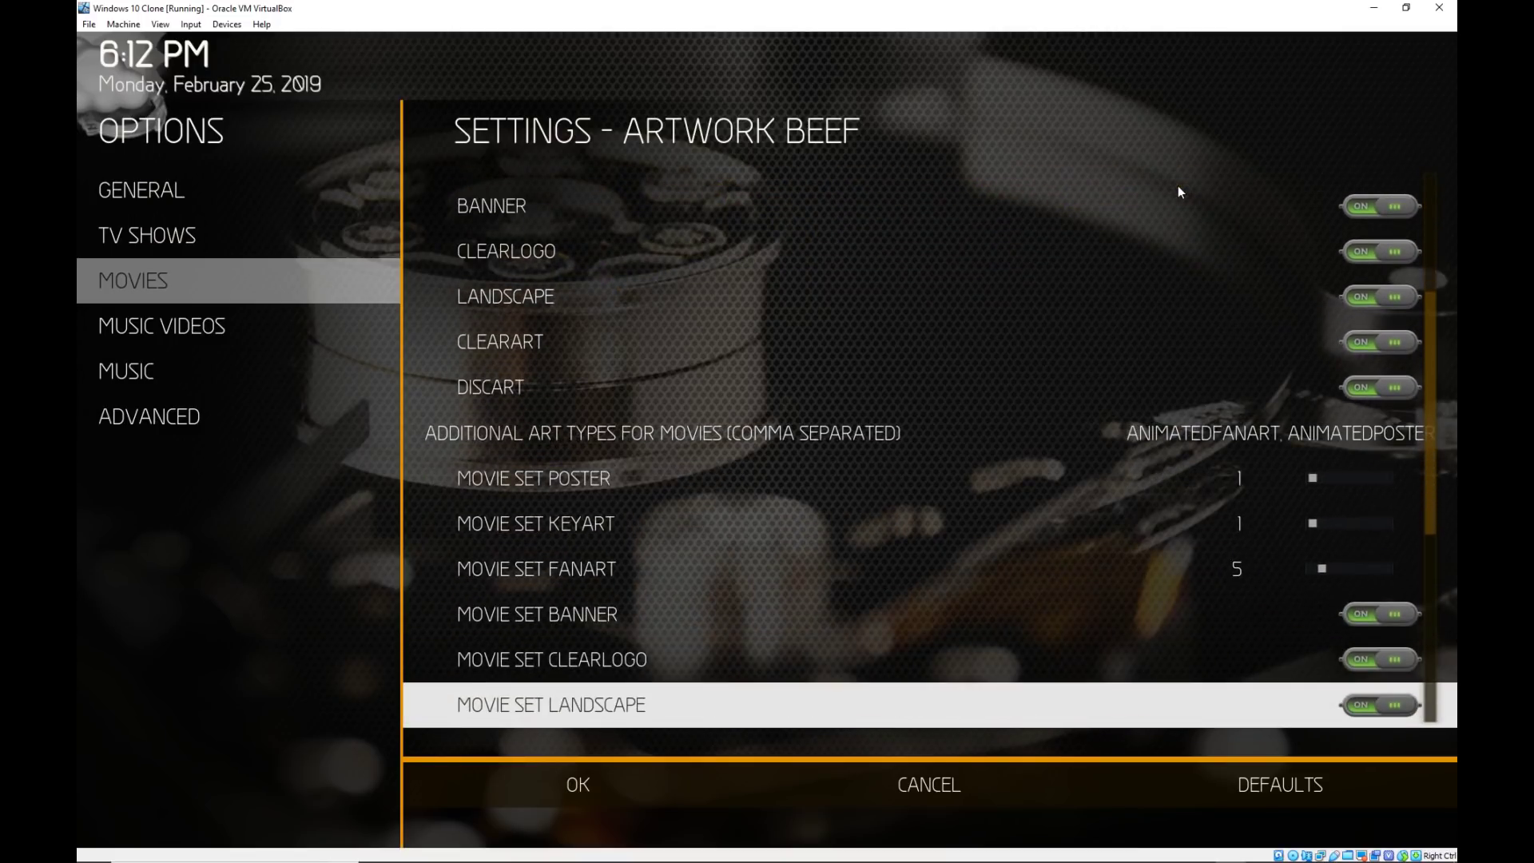
{"action": "key", "text": "Up"}
{"action": "key", "text": "Up"}
{"action": "key", "text": "Up"}
{"action": "key", "text": "Up"}
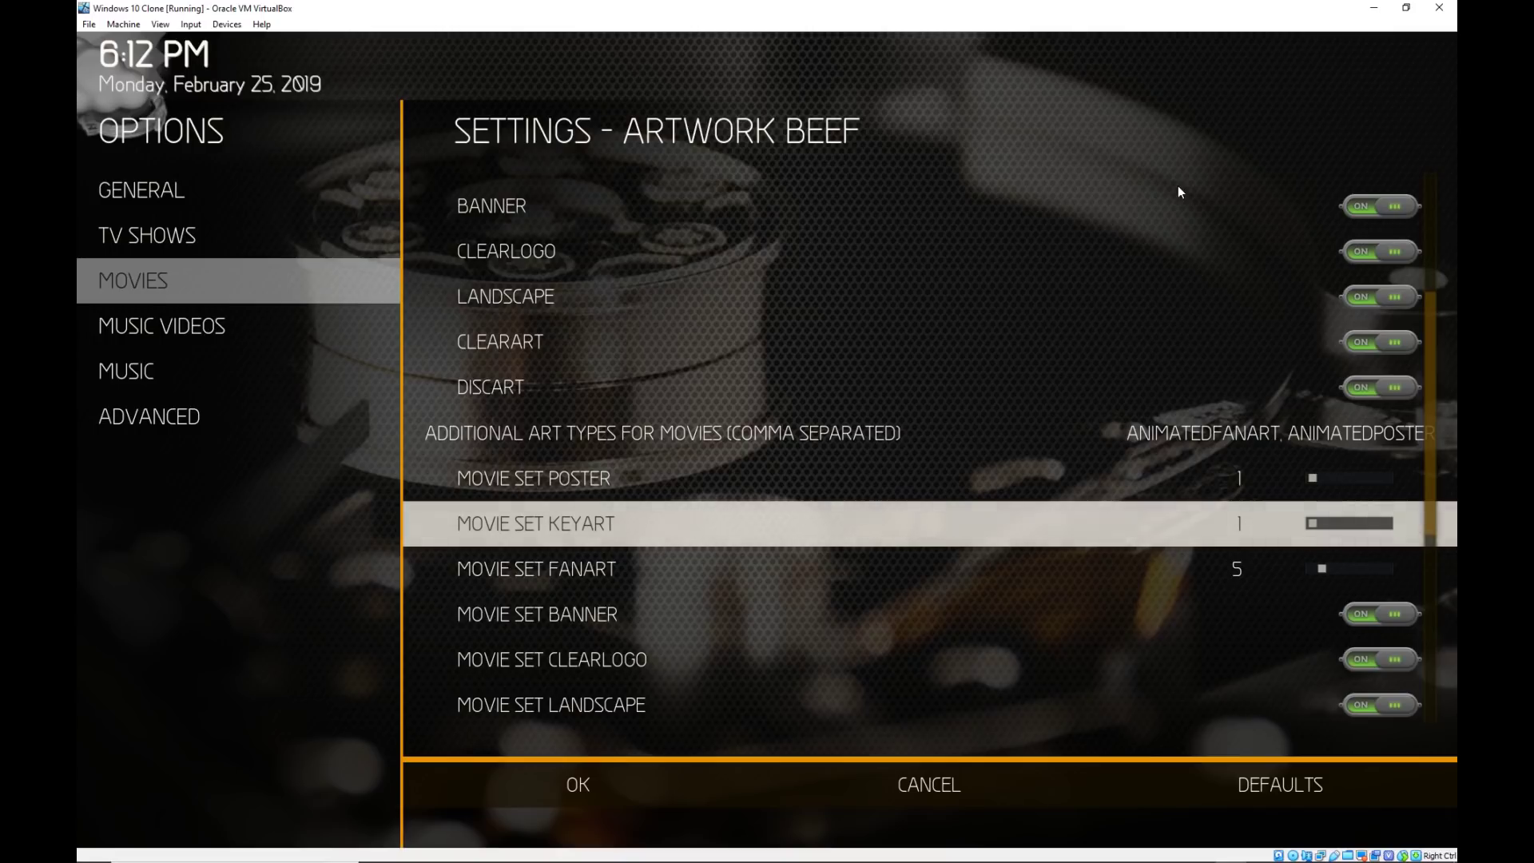
{"action": "key", "text": "Up"}
{"action": "key", "text": "Up"}
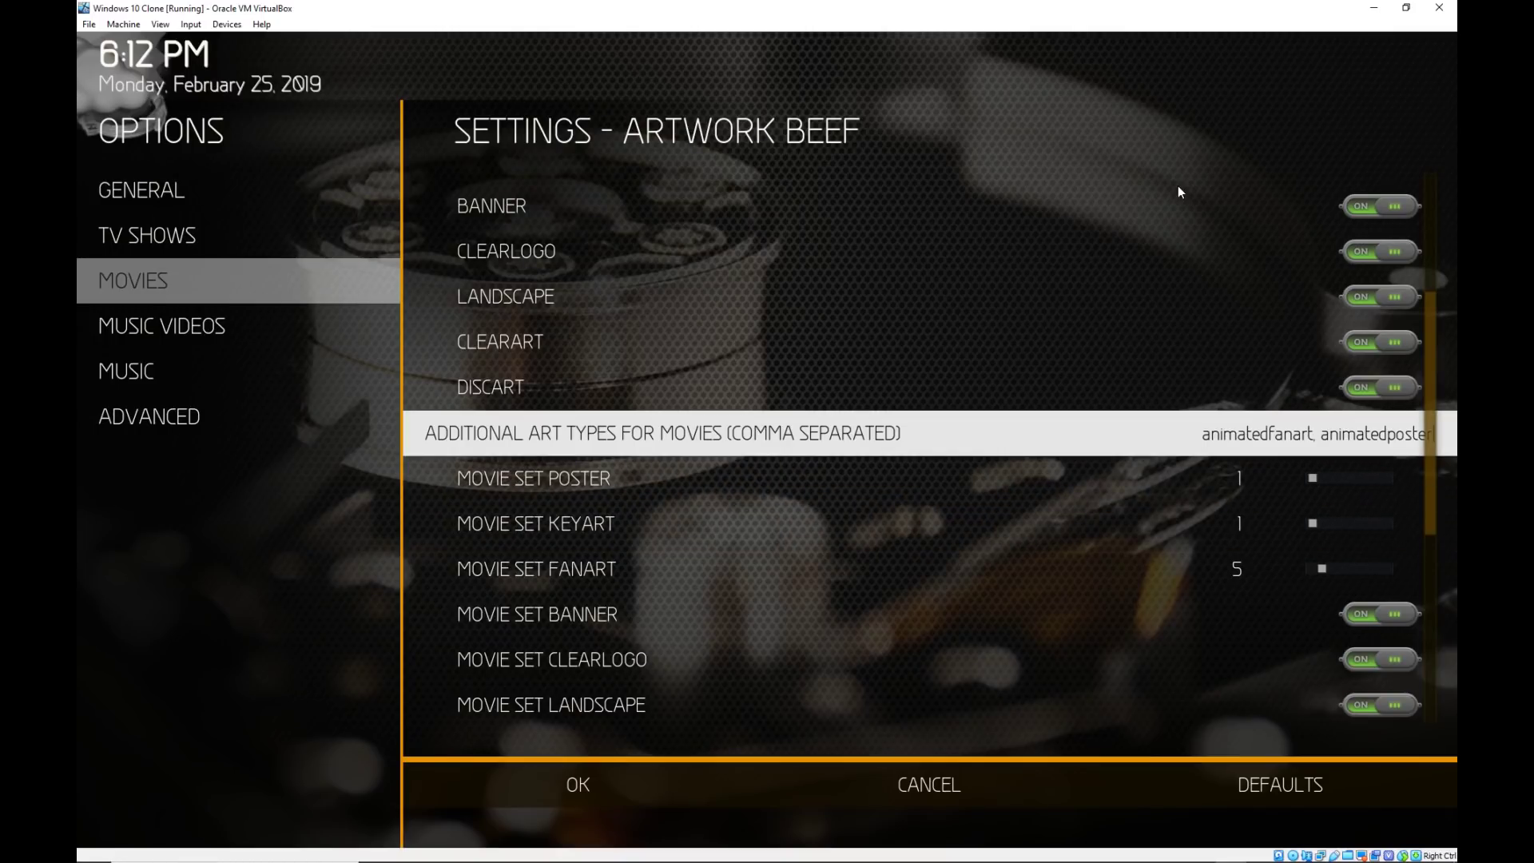
{"action": "key", "text": "Down"}
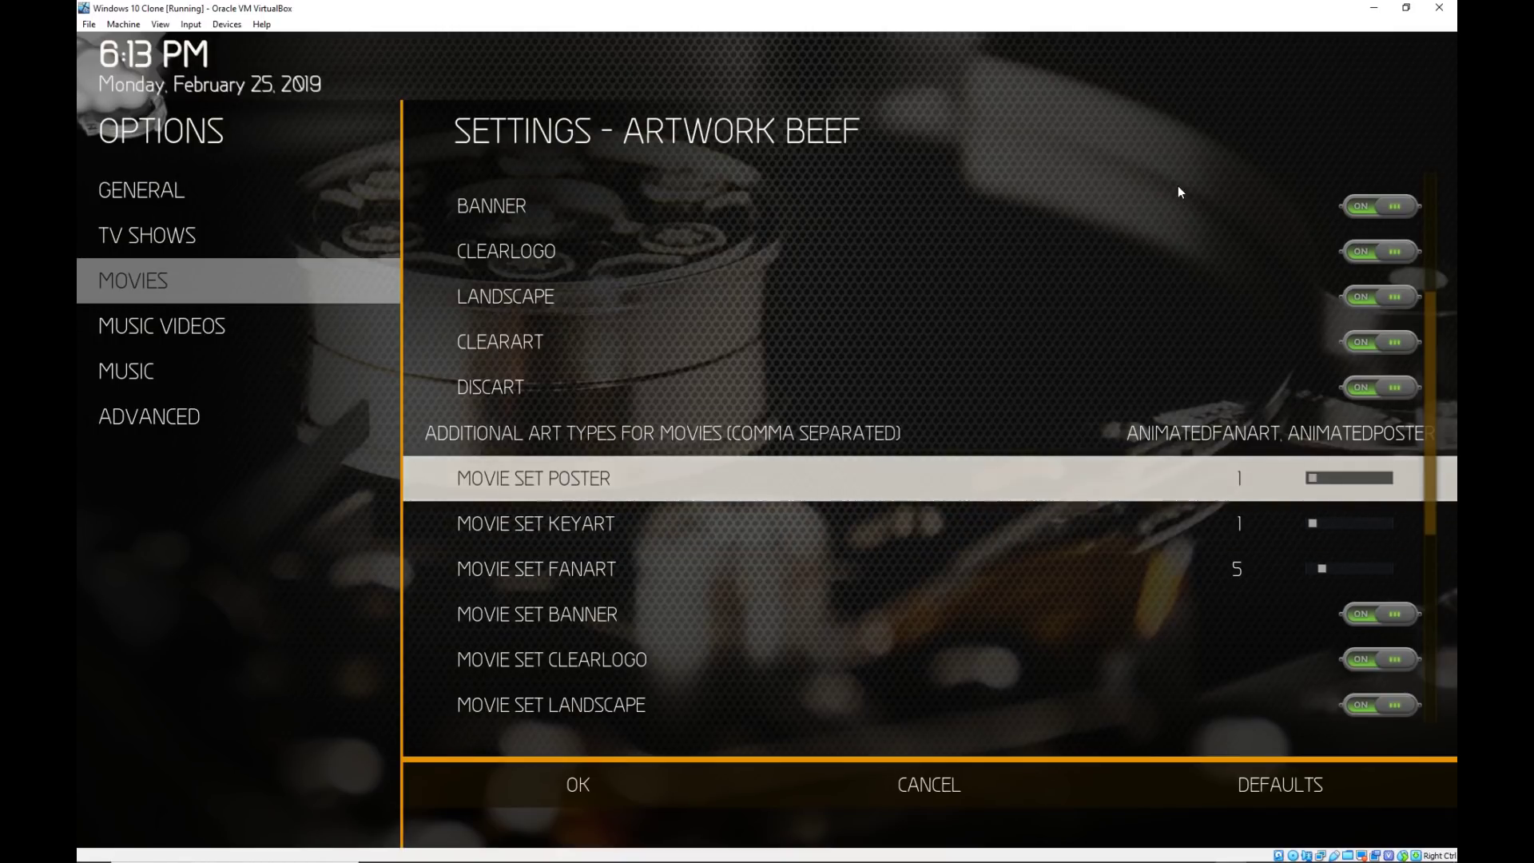
Review the remaining movie set artwork options and the artwork types configured for local download of movies and movie sets.
{"action": "key", "text": "Down"}
{"action": "key", "text": "Down"}
{"action": "key", "text": "Down"}
{"action": "key", "text": "Down"}
{"action": "key", "text": "Down"}
{"action": "key", "text": "Down"}
{"action": "key", "text": "Down"}
{"action": "key", "text": "Down"}
{"action": "key", "text": "Down"}
{"action": "key", "text": "Down"}
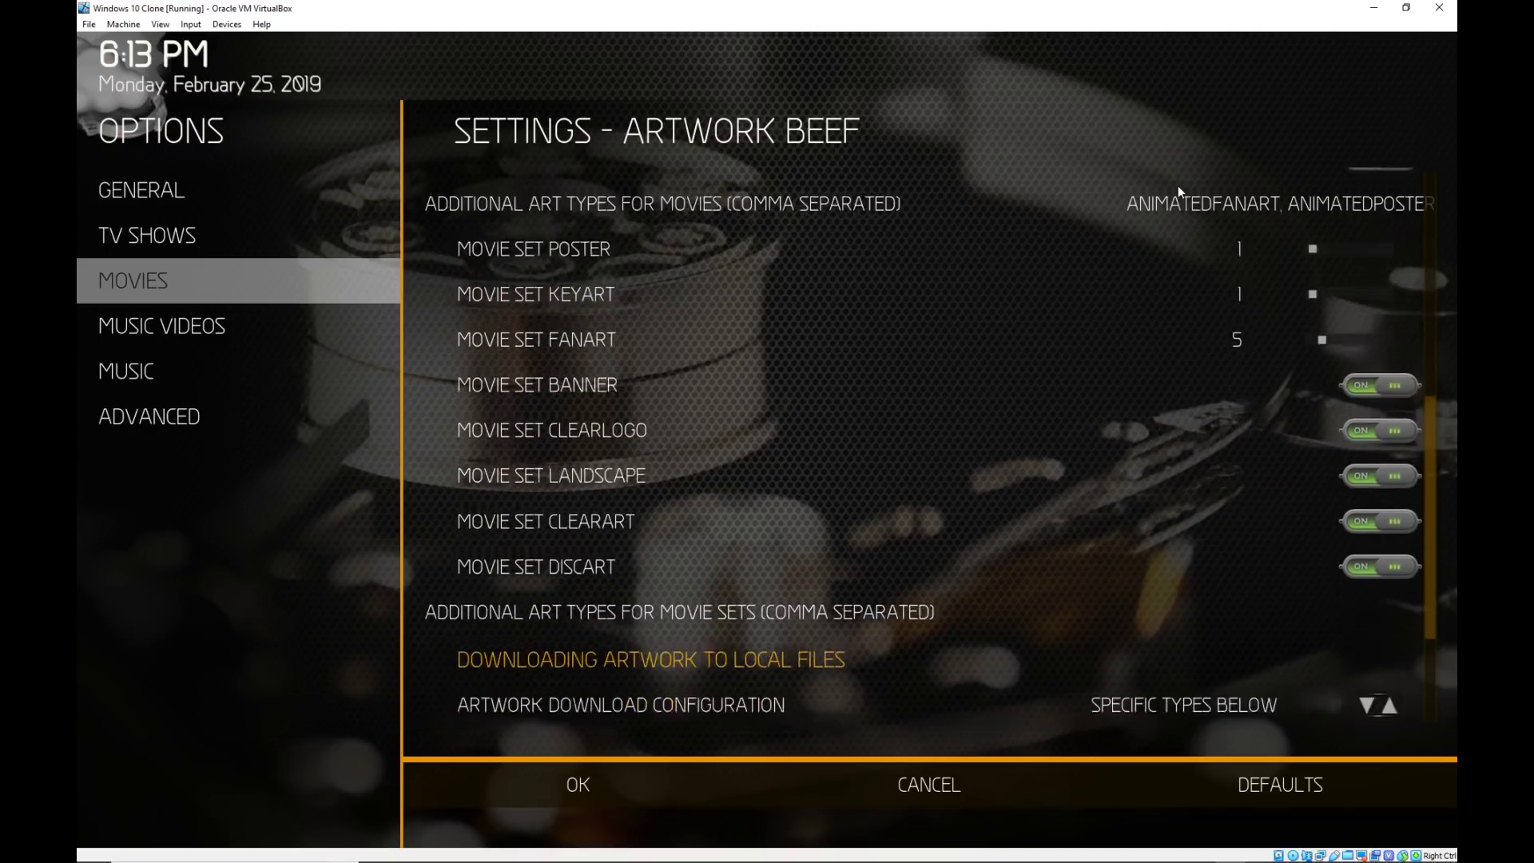
{"action": "key", "text": "Down"}
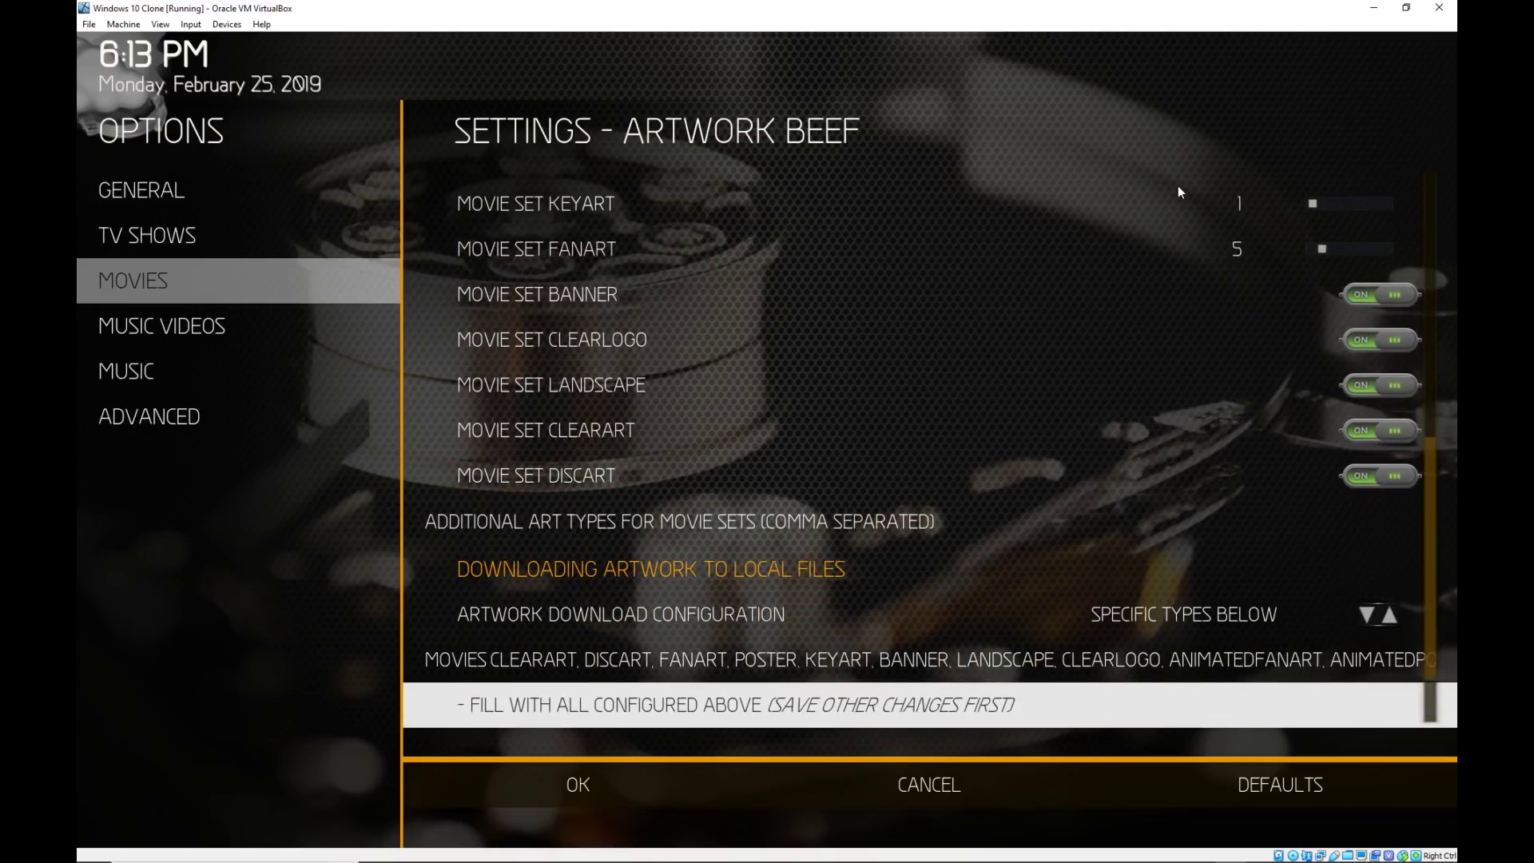
{"action": "key", "text": "Down"}
{"action": "key", "text": "Down"}
{"action": "key", "text": "Down"}
{"action": "key", "text": "Up"}
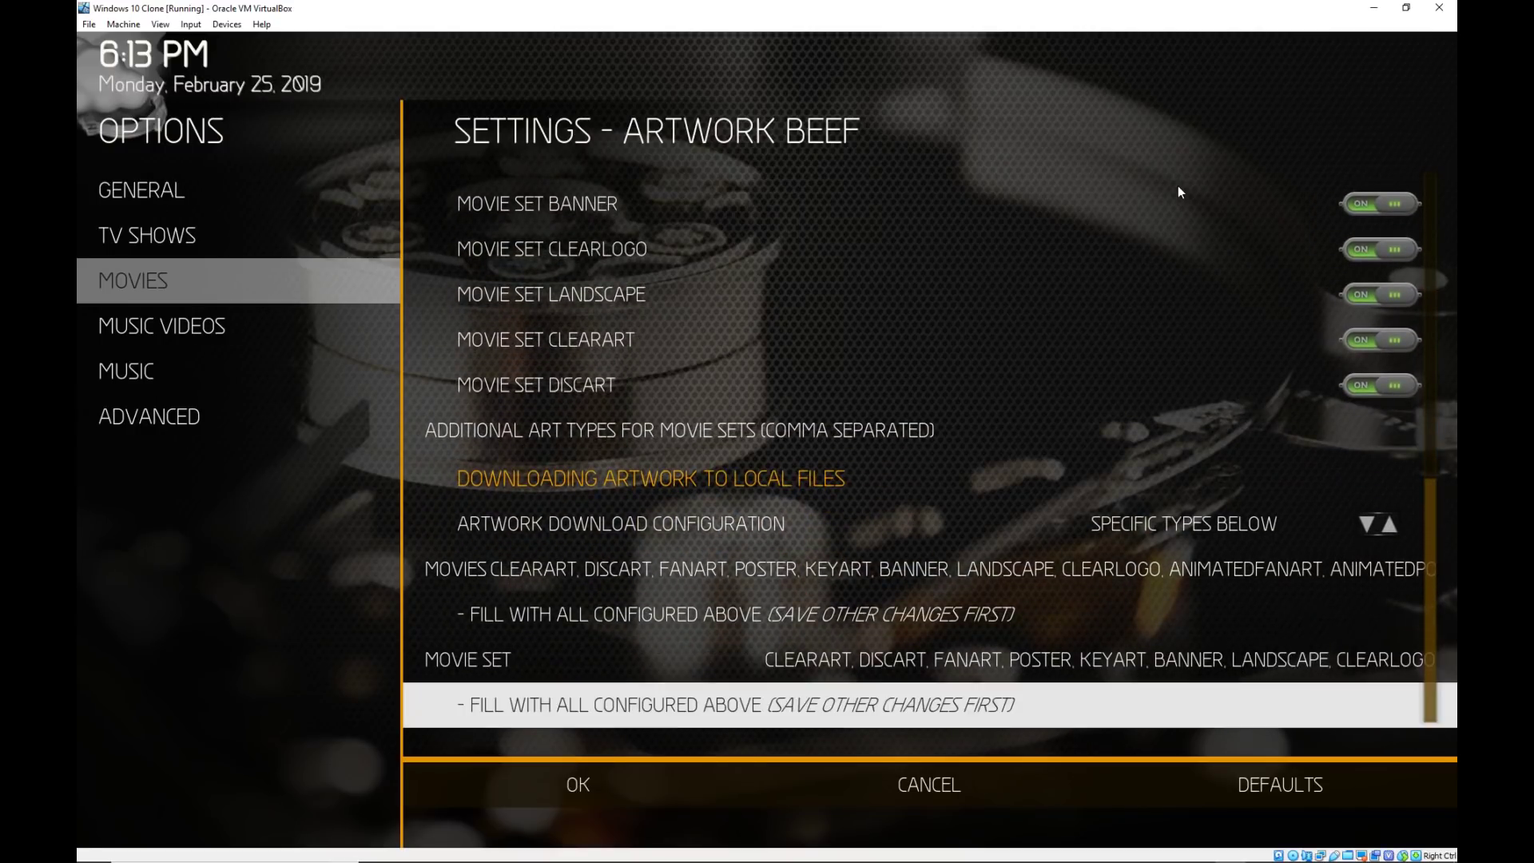
{"action": "key", "text": "Up"}
{"action": "key", "text": "Up"}
{"action": "key", "text": "Up"}
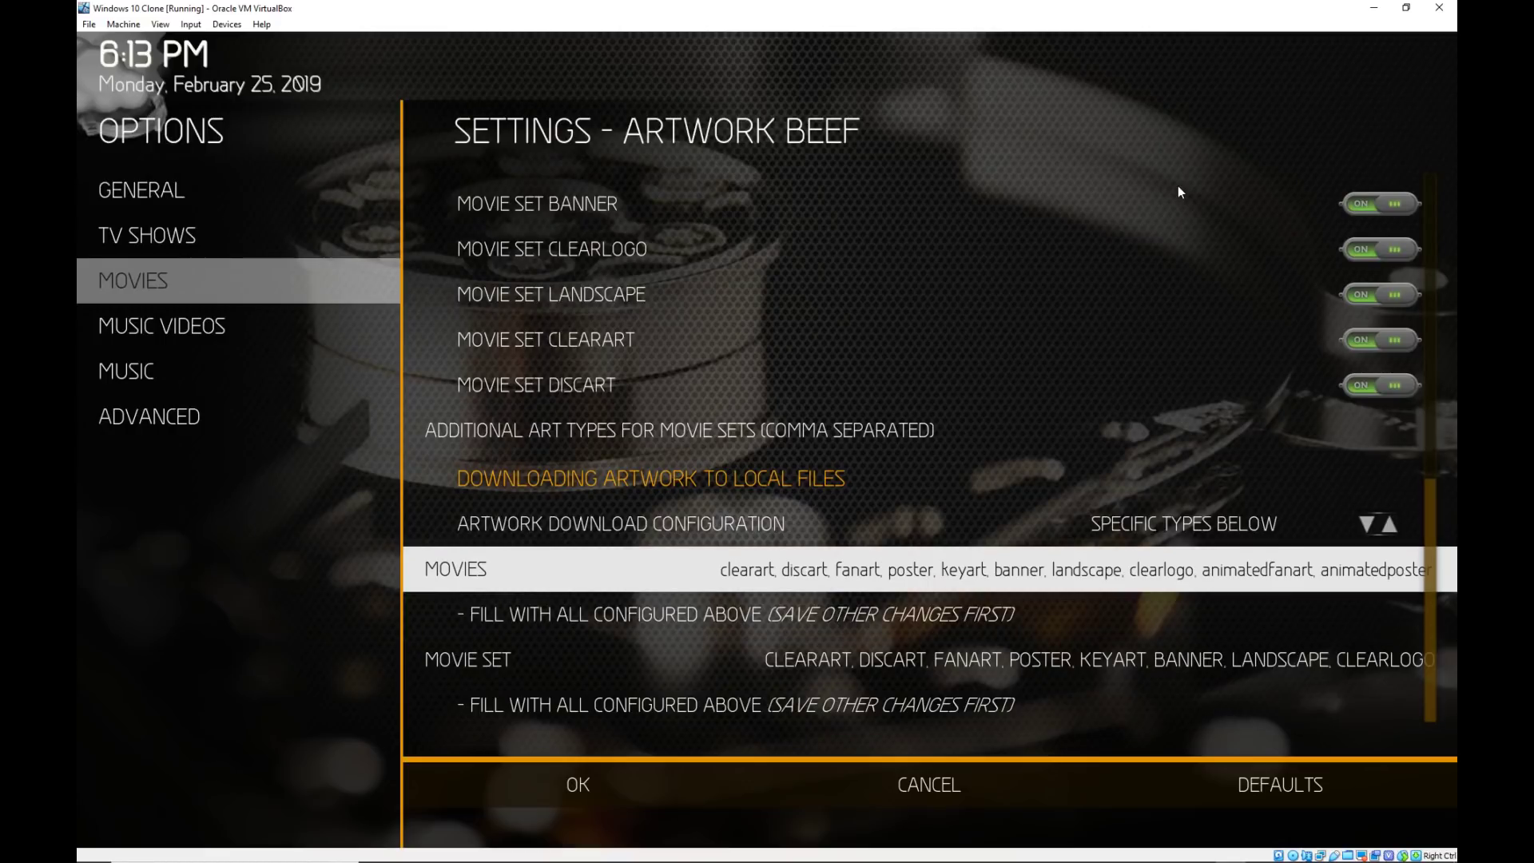
Set the movies' artwork download configuration to "All configured above".
{"action": "key", "text": "Down"}
{"action": "key", "text": "Down"}
{"action": "key", "text": "Up"}
{"action": "key", "text": "Up"}
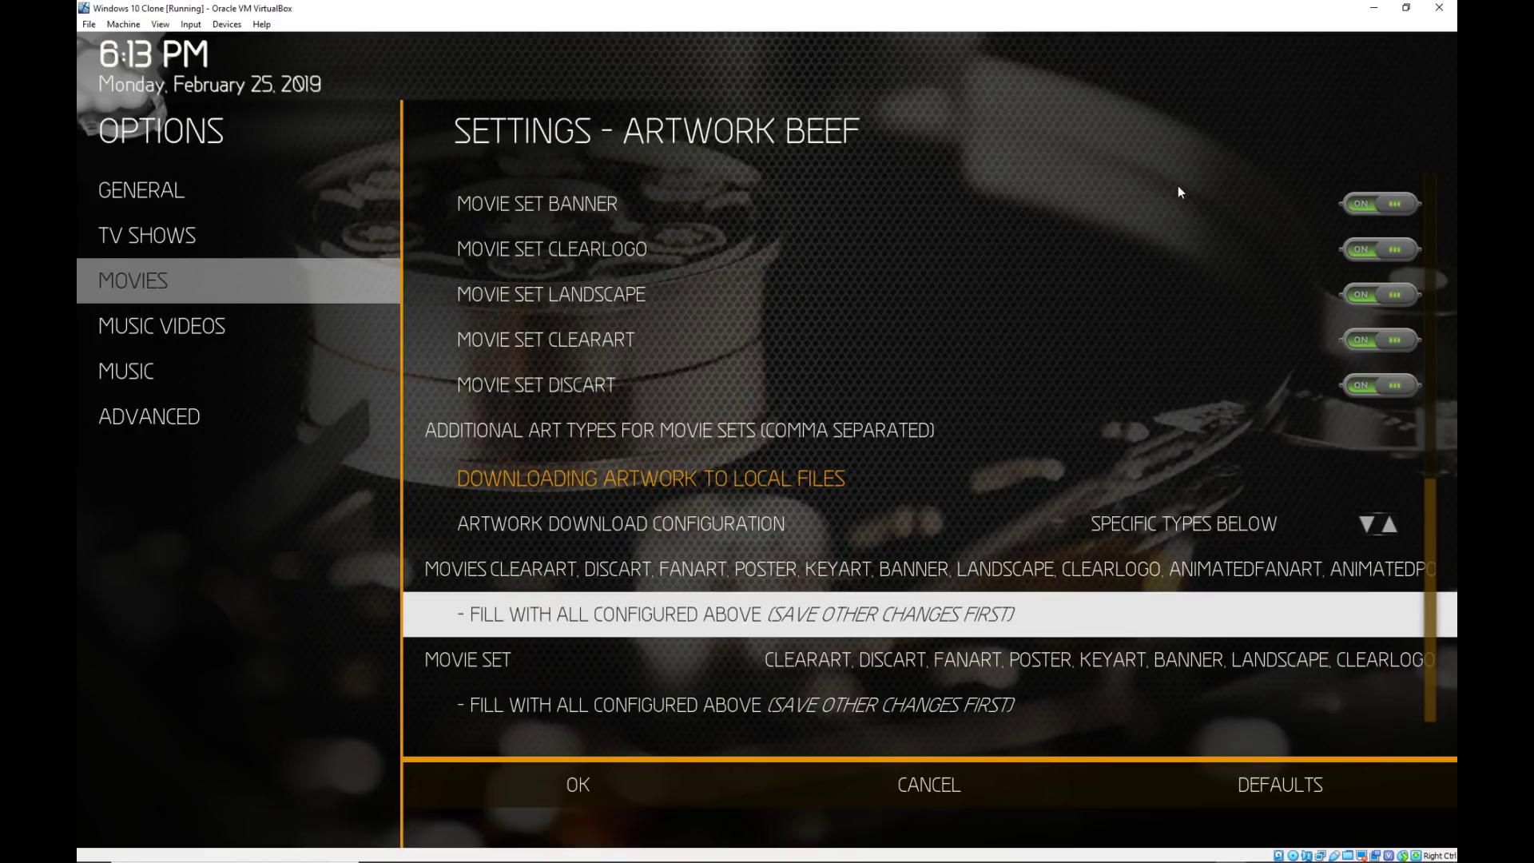
{"action": "key", "text": "Up"}
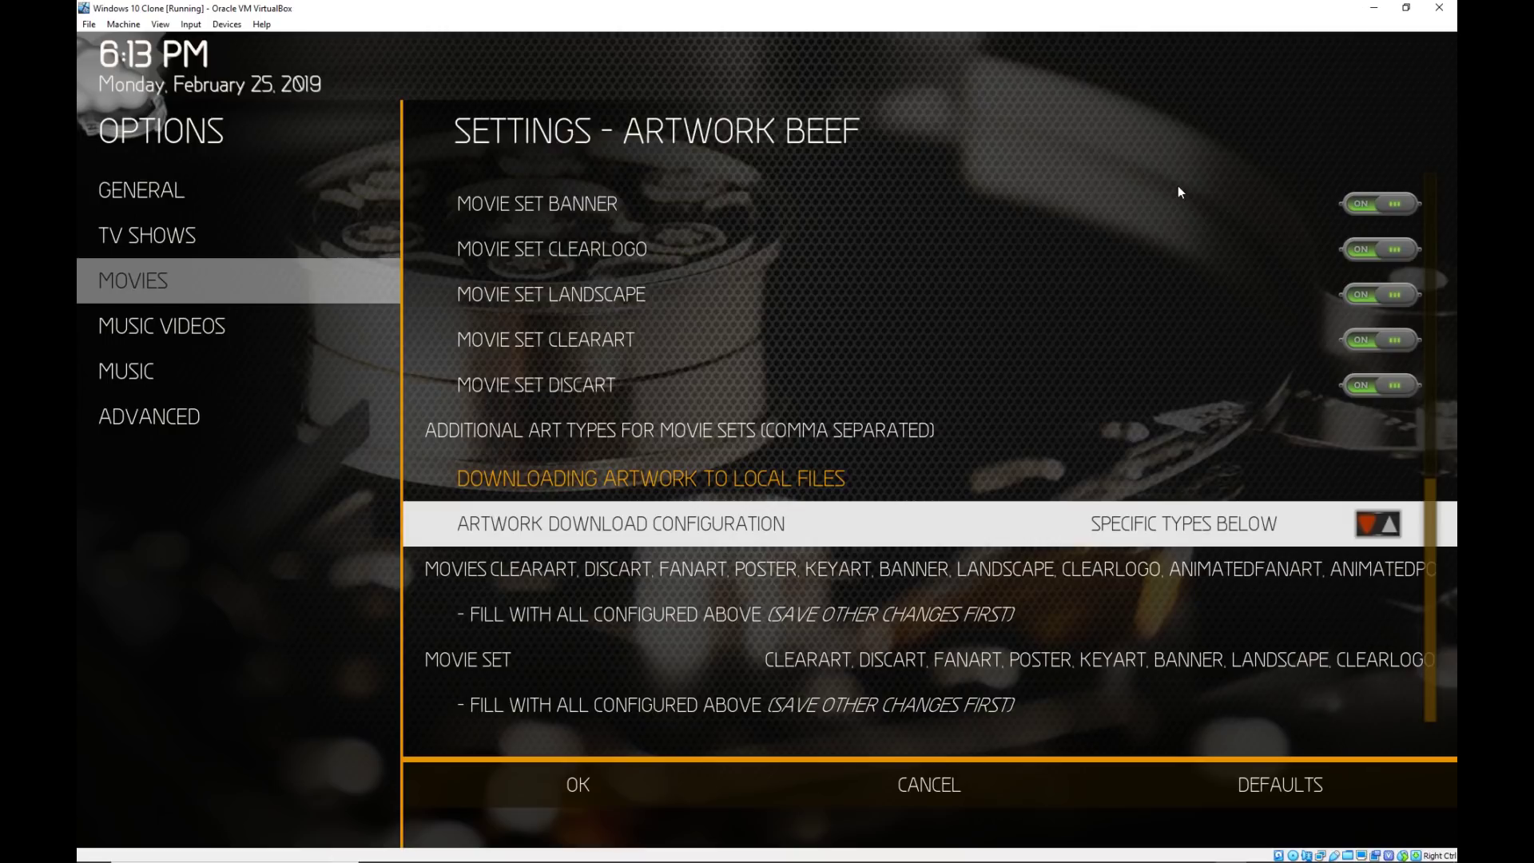
{"action": "key", "text": "Left"}
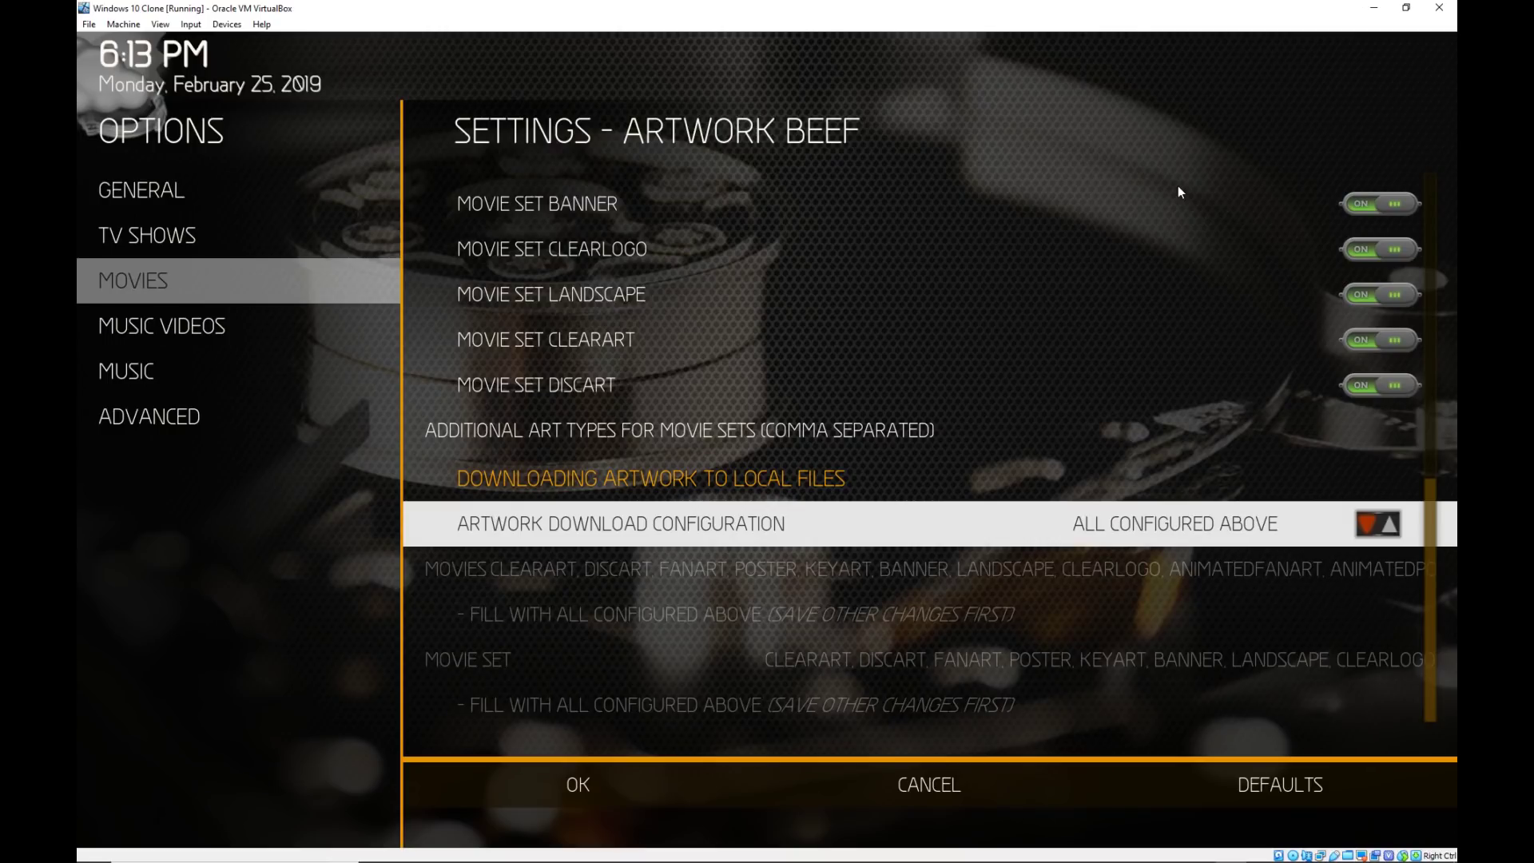
{"action": "key", "text": "Left"}
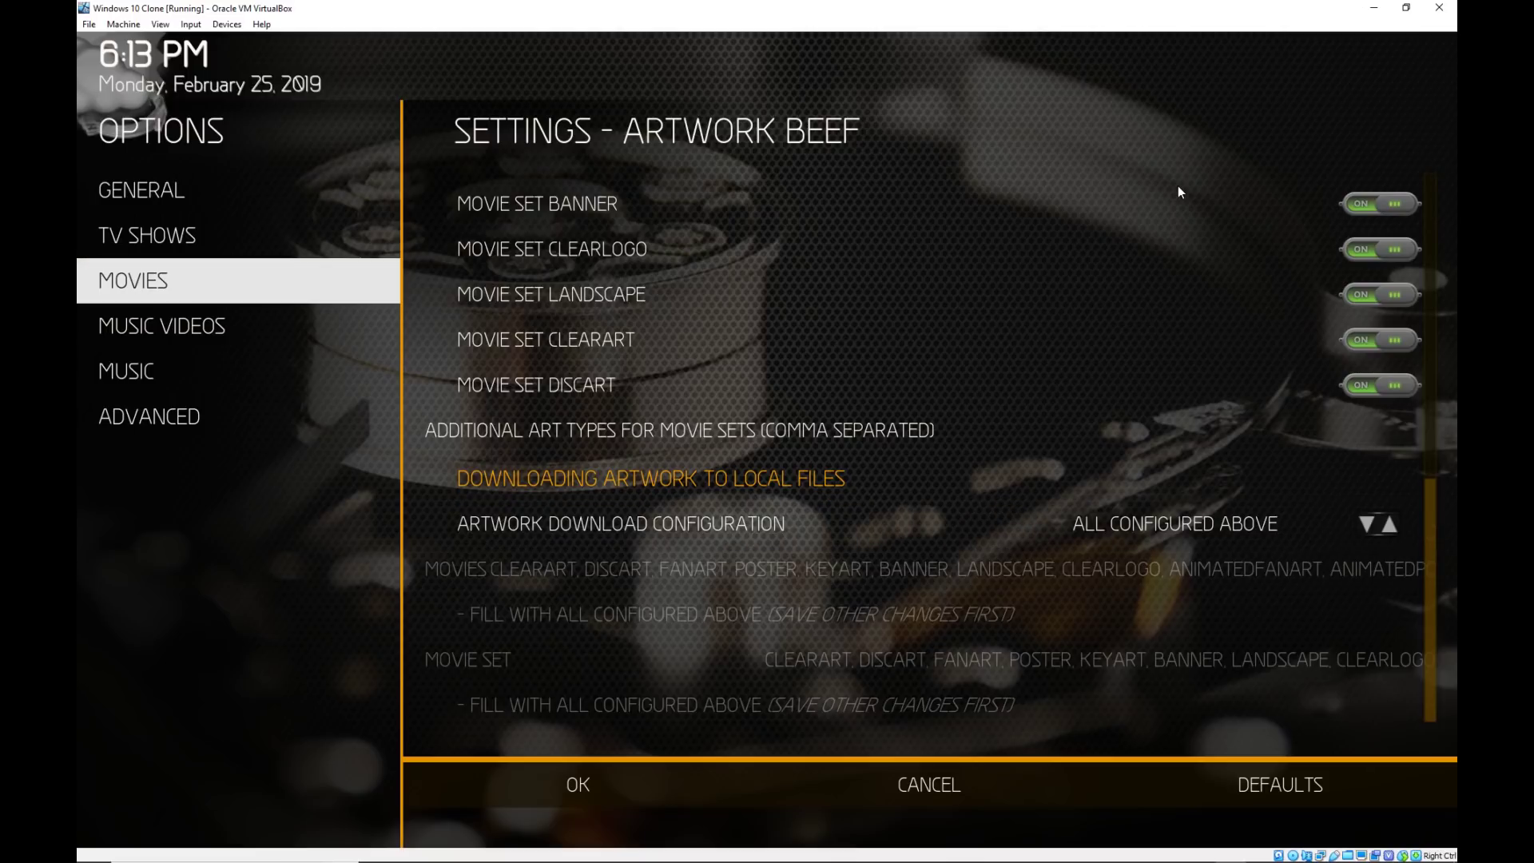
Look through the Music settings, examining the artist, album and song artwork types that are added automatically.
{"action": "key", "text": "Down"}
{"action": "key", "text": "Down"}
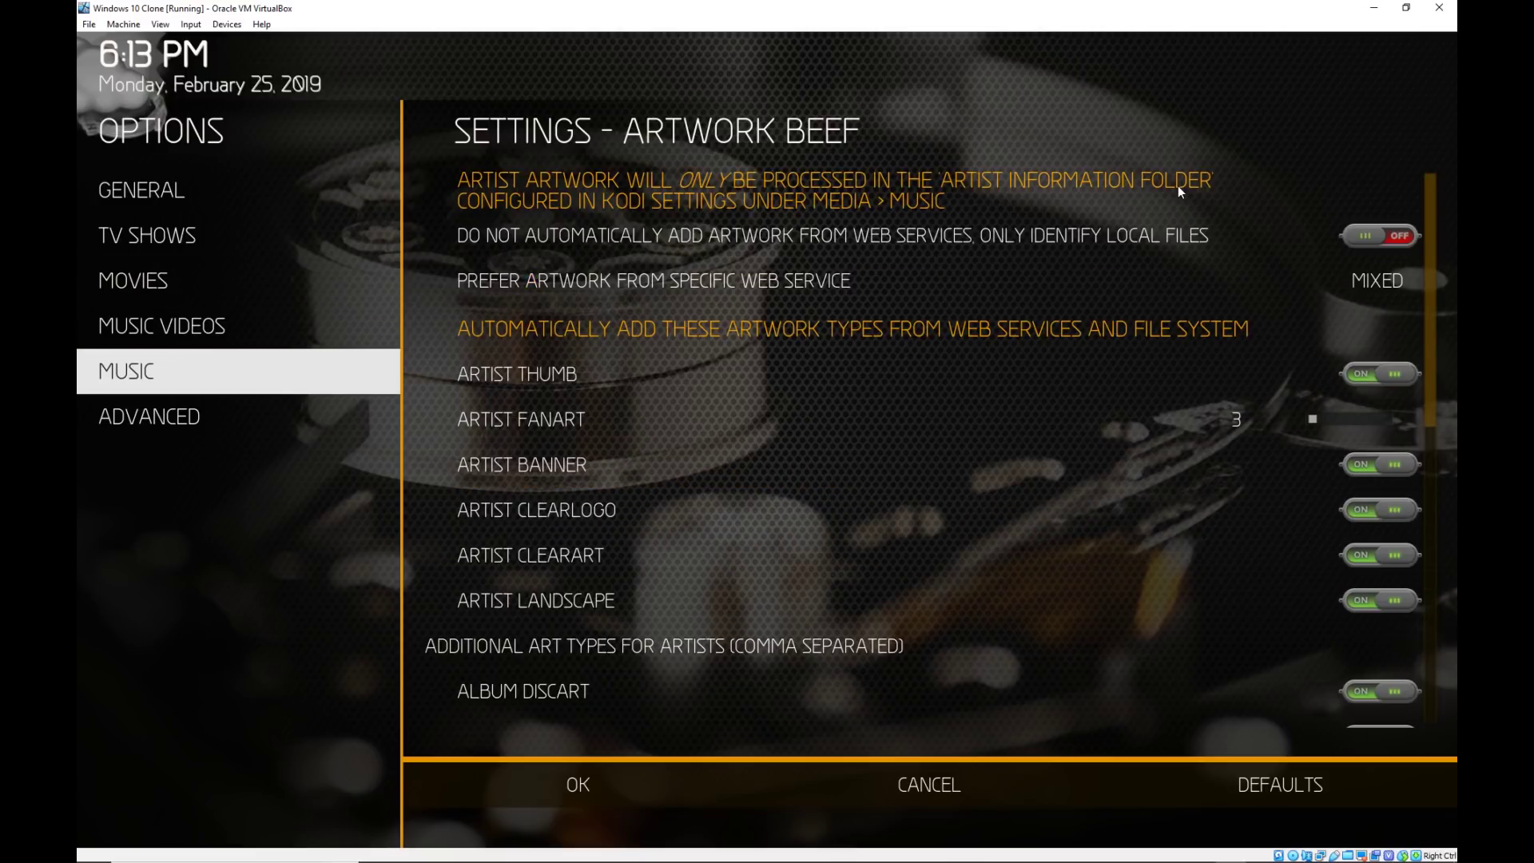
{"action": "key", "text": "Right"}
{"action": "key", "text": "Down"}
{"action": "key", "text": "Down"}
{"action": "key", "text": "Down"}
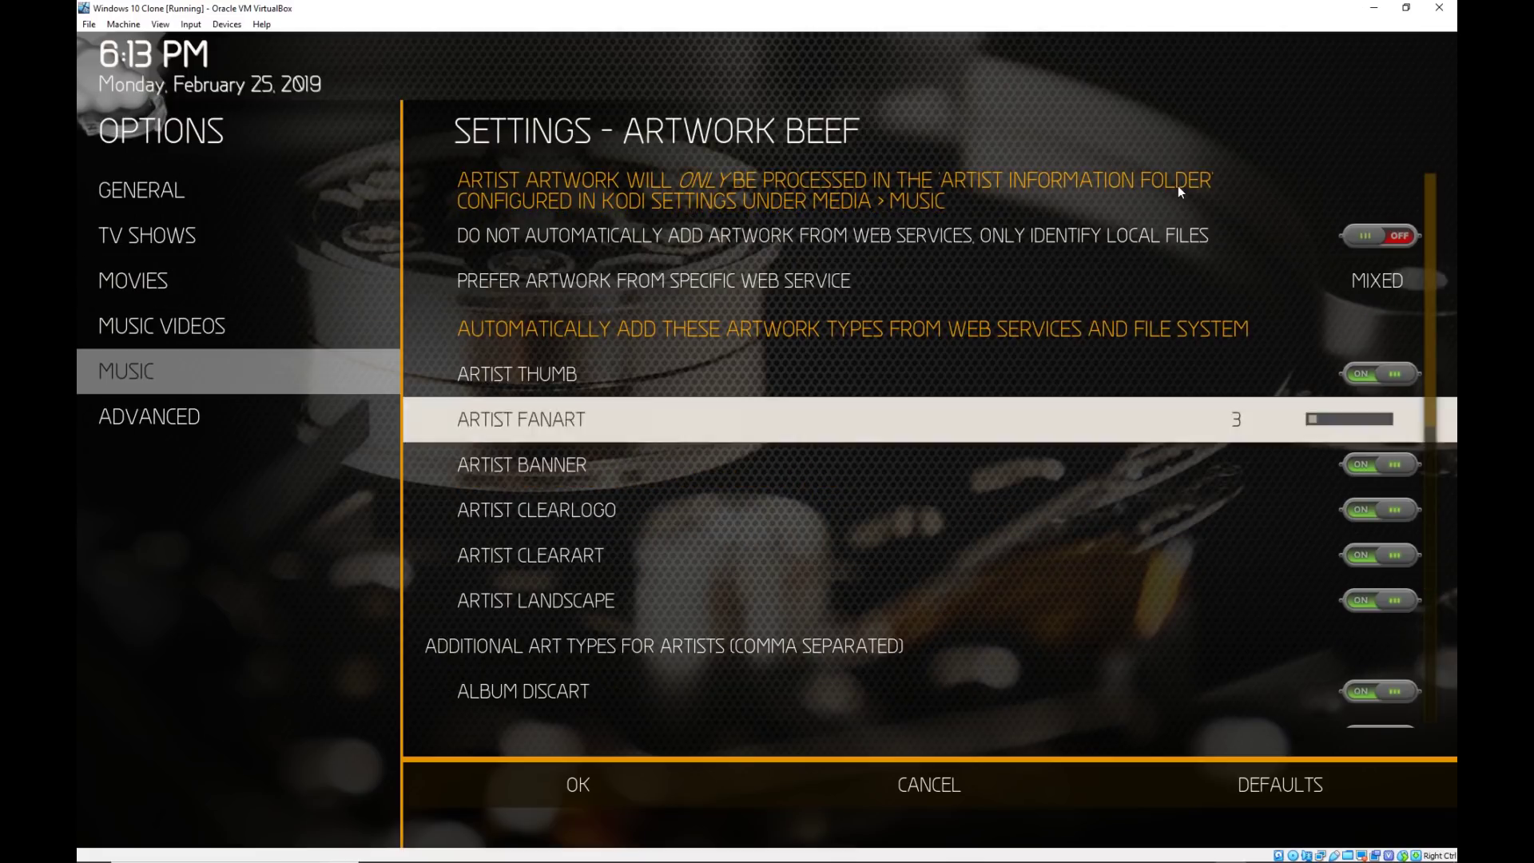
{"action": "key", "text": "Down"}
{"action": "key", "text": "Down"}
{"action": "key", "text": "Down"}
{"action": "key", "text": "Down"}
{"action": "key", "text": "Down"}
{"action": "key", "text": "Down"}
{"action": "key", "text": "Down"}
{"action": "key", "text": "Down"}
{"action": "key", "text": "Down"}
{"action": "key", "text": "Down"}
{"action": "key", "text": "Down"}
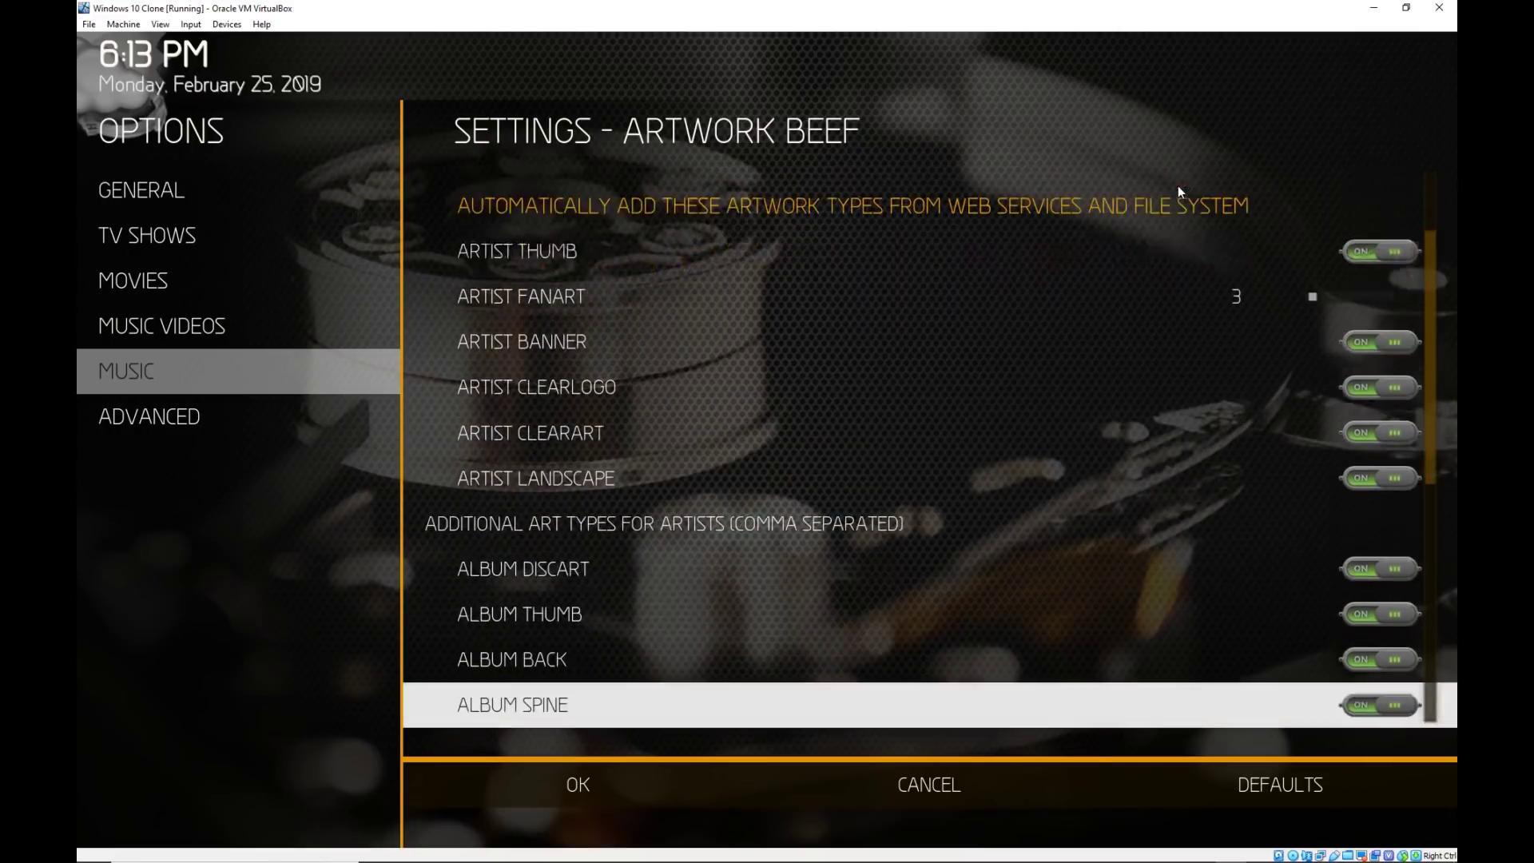
{"action": "key", "text": "Down"}
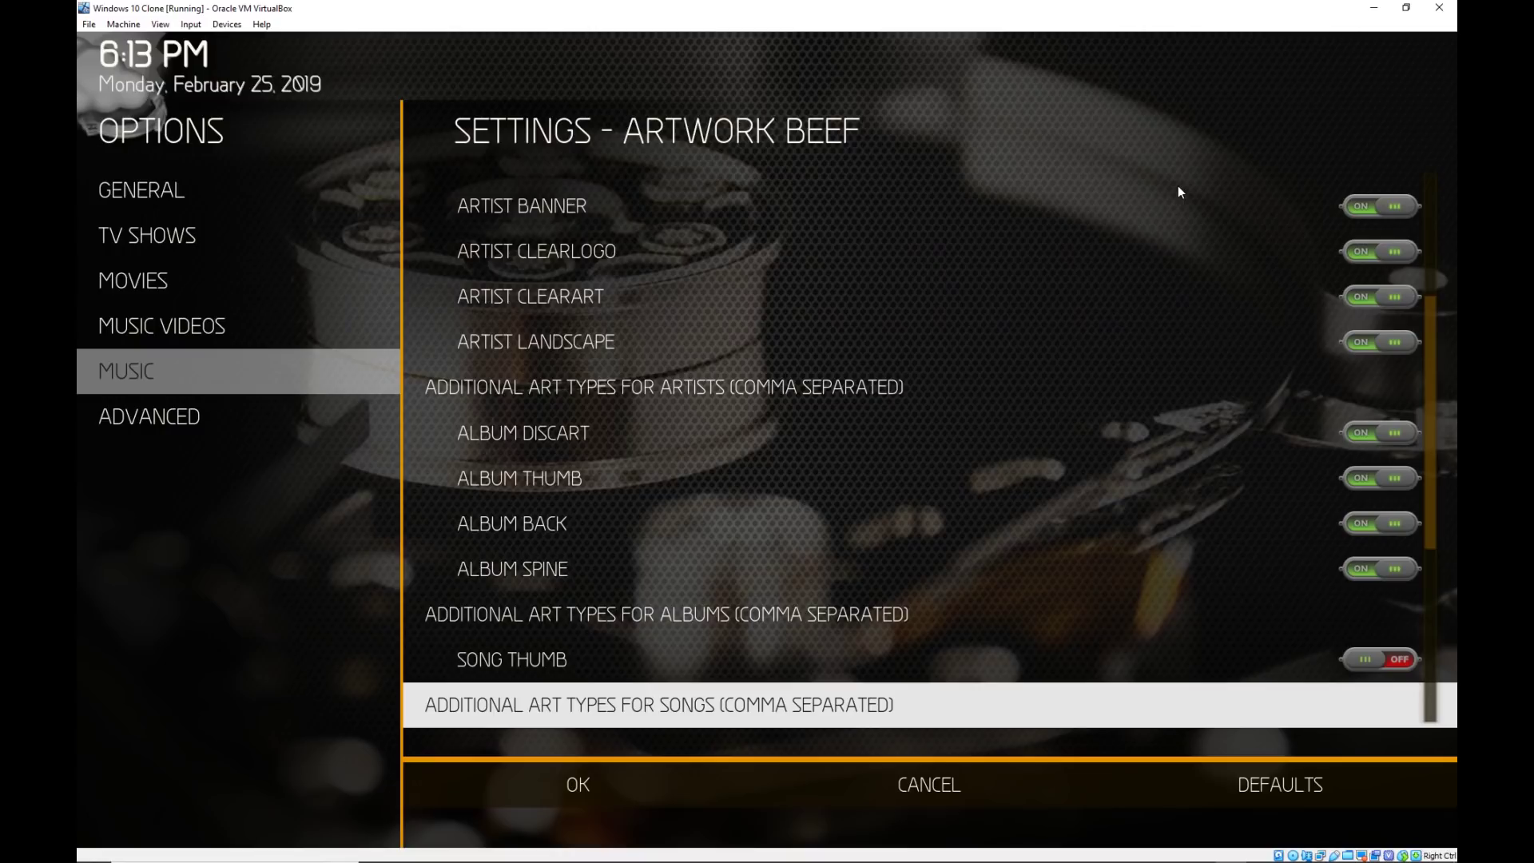
{"action": "key", "text": "Down"}
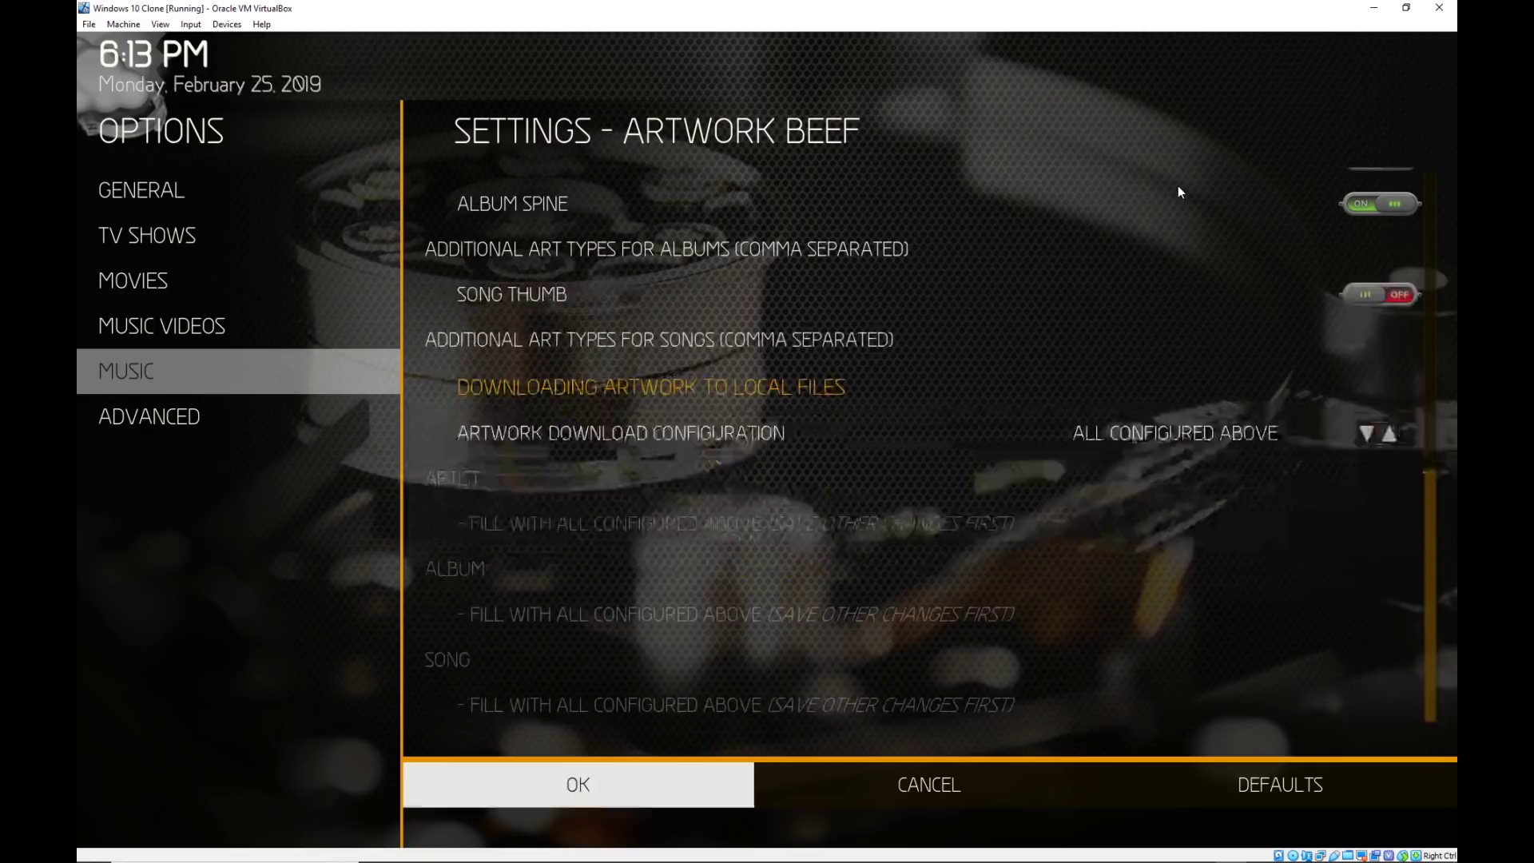
Recheck the album and song artwork types and the artwork download configuration in the Music settings.
{"action": "key", "text": "Up"}
{"action": "key", "text": "Up"}
{"action": "key", "text": "Up"}
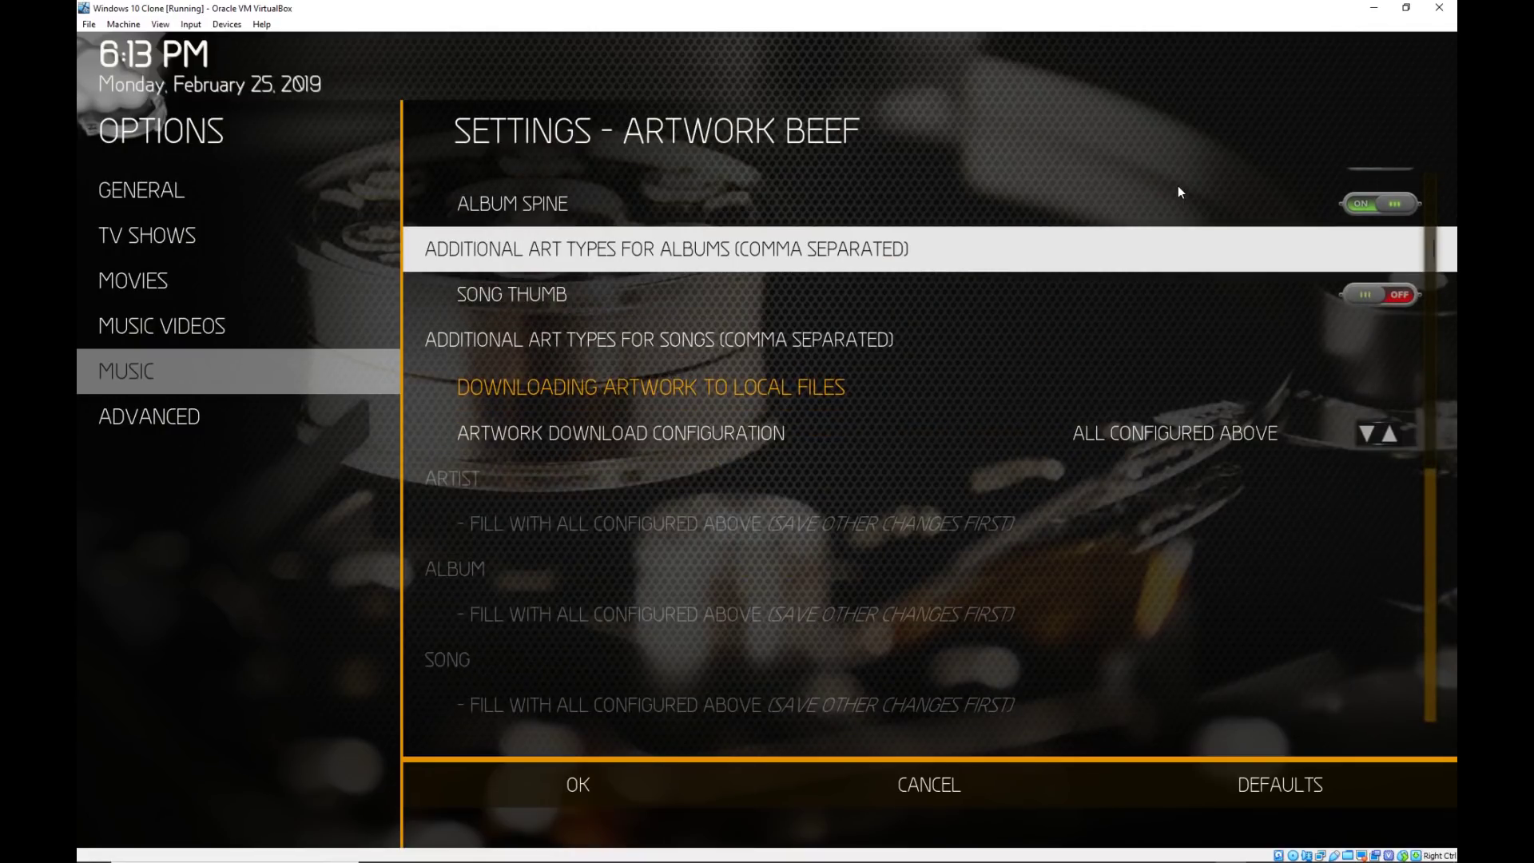
{"action": "key", "text": "Up"}
{"action": "key", "text": "Up"}
{"action": "key", "text": "Up"}
{"action": "key", "text": "Up"}
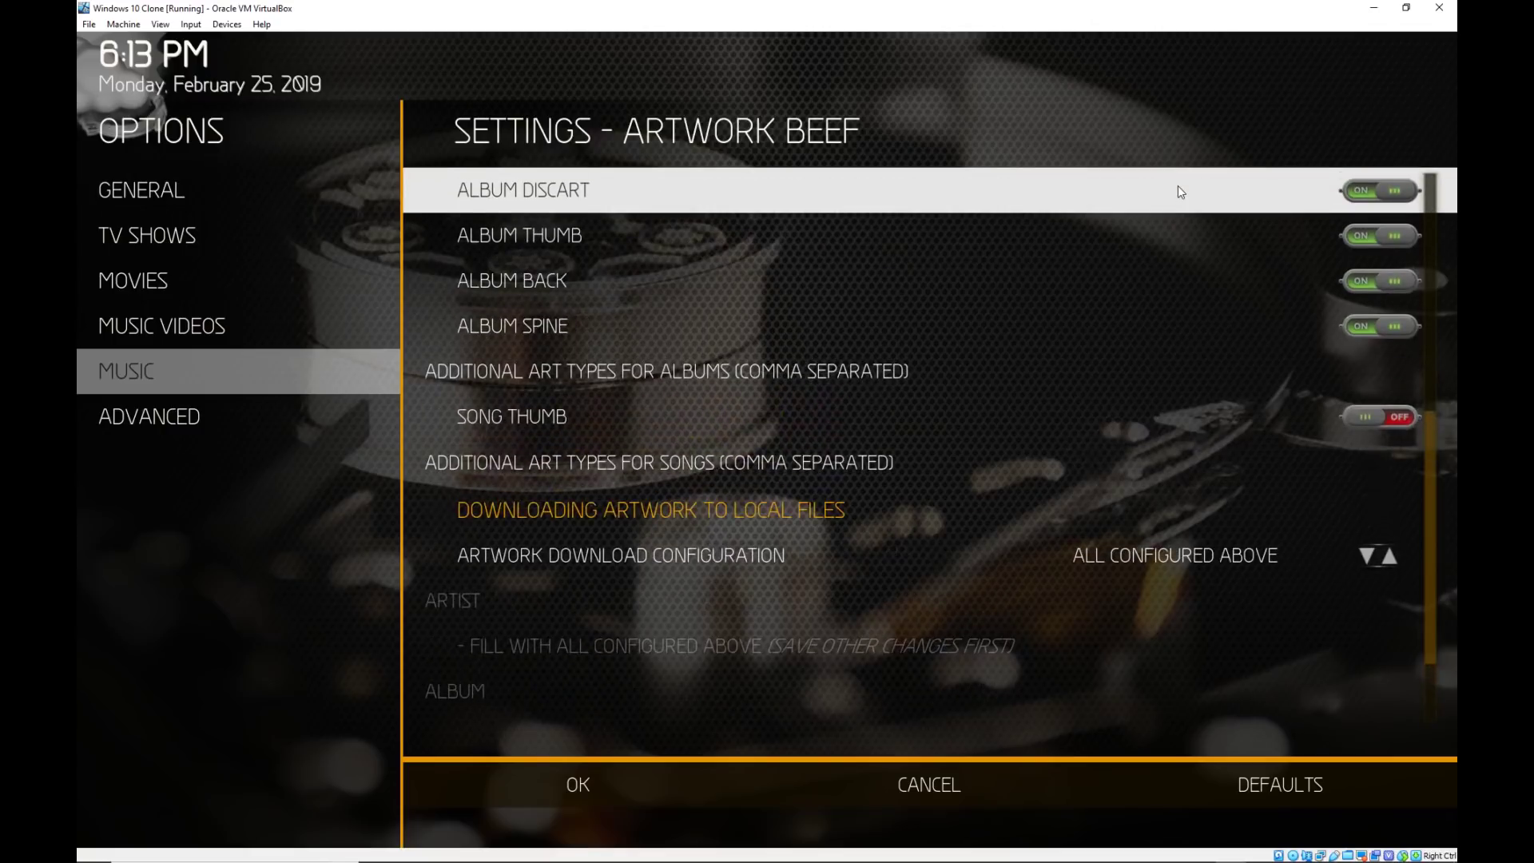
{"action": "key", "text": "Down"}
{"action": "key", "text": "Down"}
{"action": "key", "text": "Down"}
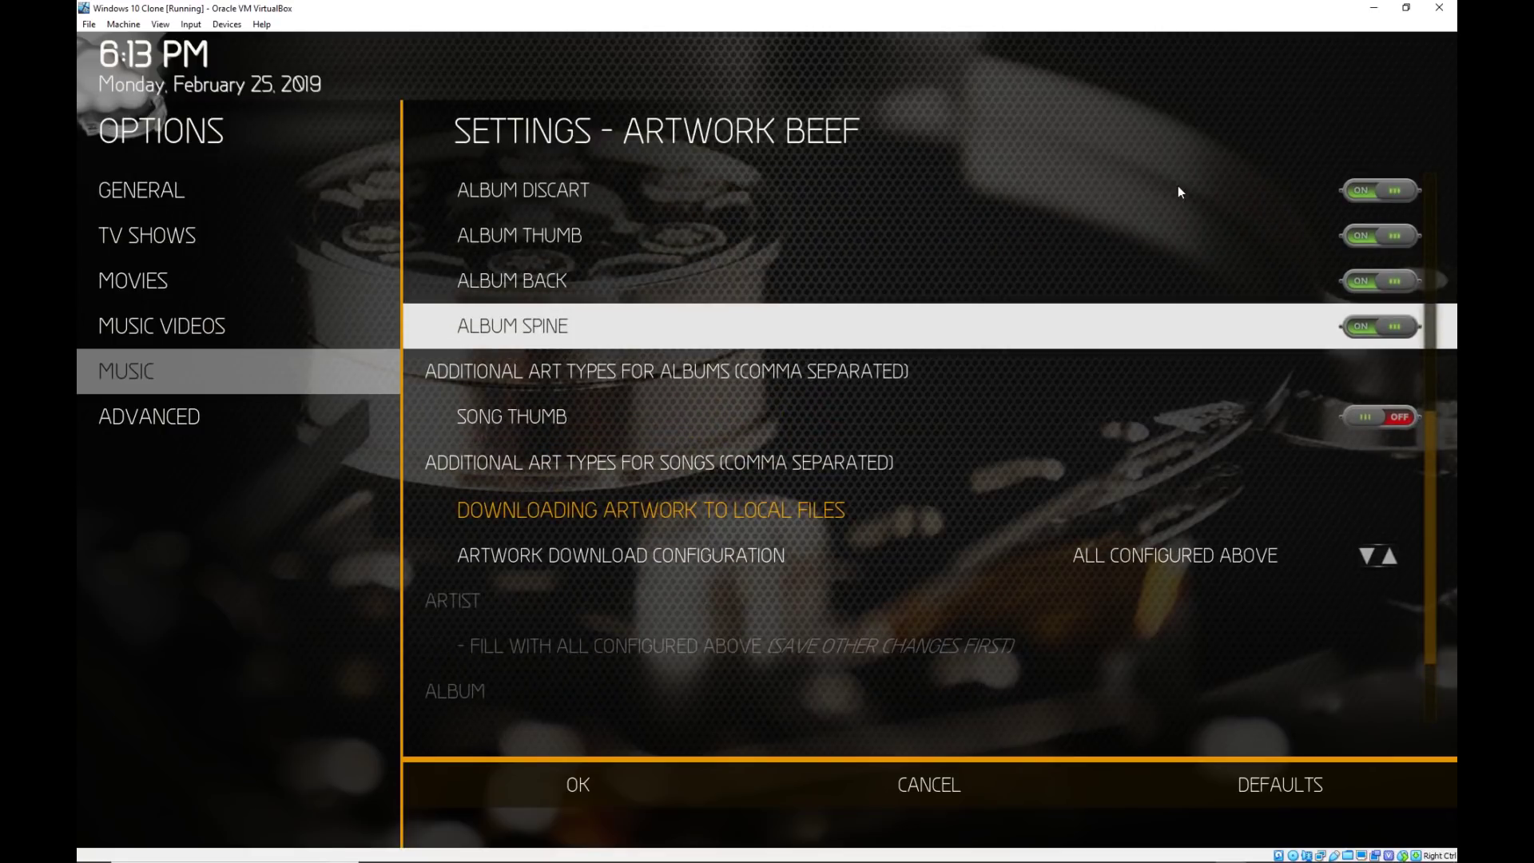
{"action": "key", "text": "Down"}
{"action": "key", "text": "Down"}
{"action": "key", "text": "Down"}
{"action": "key", "text": "Down"}
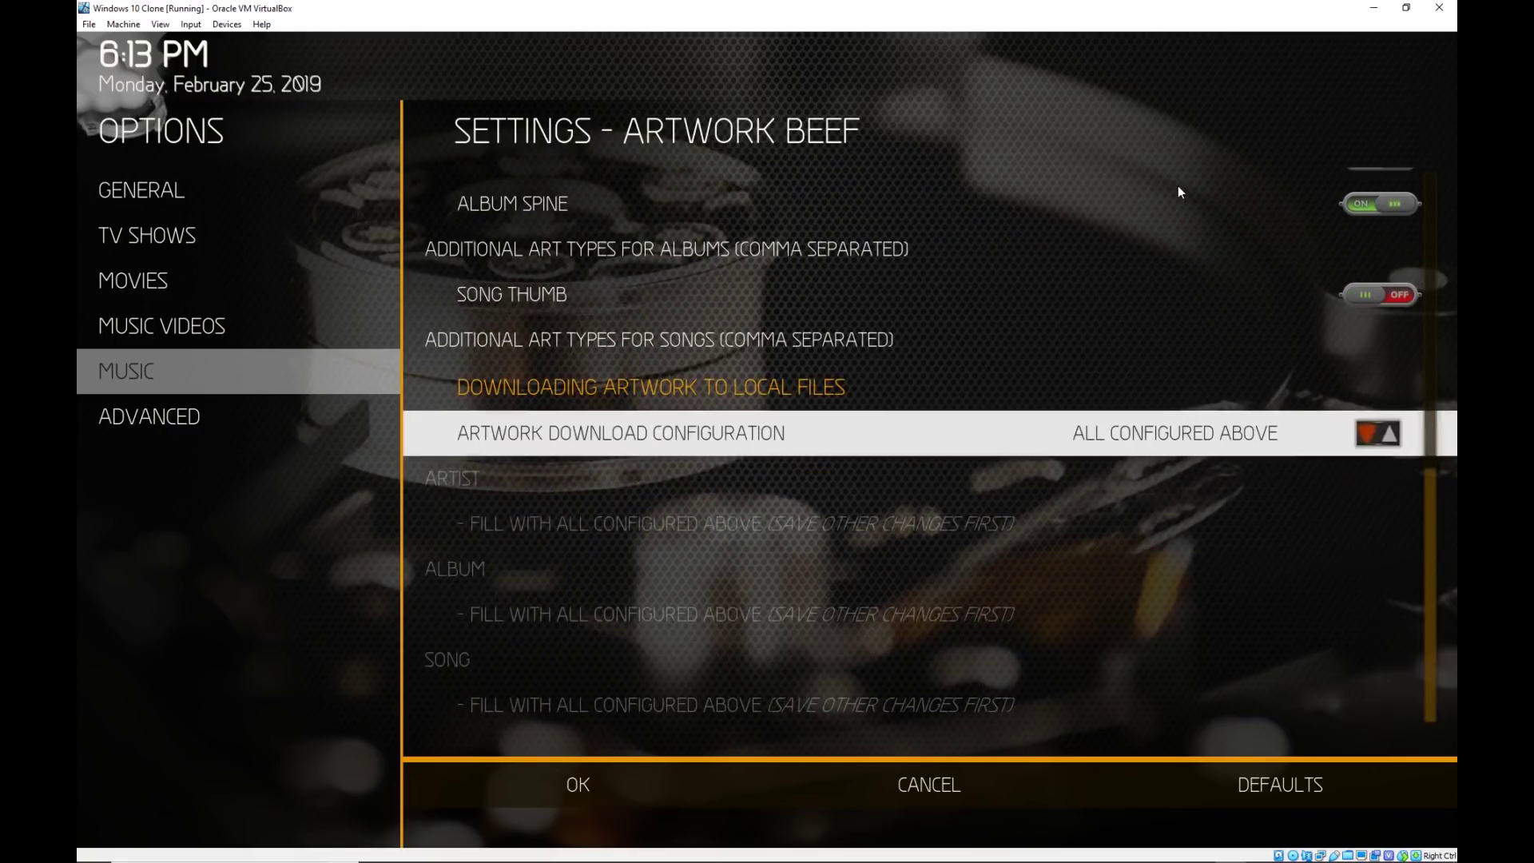
{"action": "key", "text": "Up"}
{"action": "key", "text": "Up"}
{"action": "key", "text": "Up"}
{"action": "key", "text": "Up"}
{"action": "key", "text": "Up"}
{"action": "key", "text": "Up"}
{"action": "key", "text": "Up"}
{"action": "key", "text": "Up"}
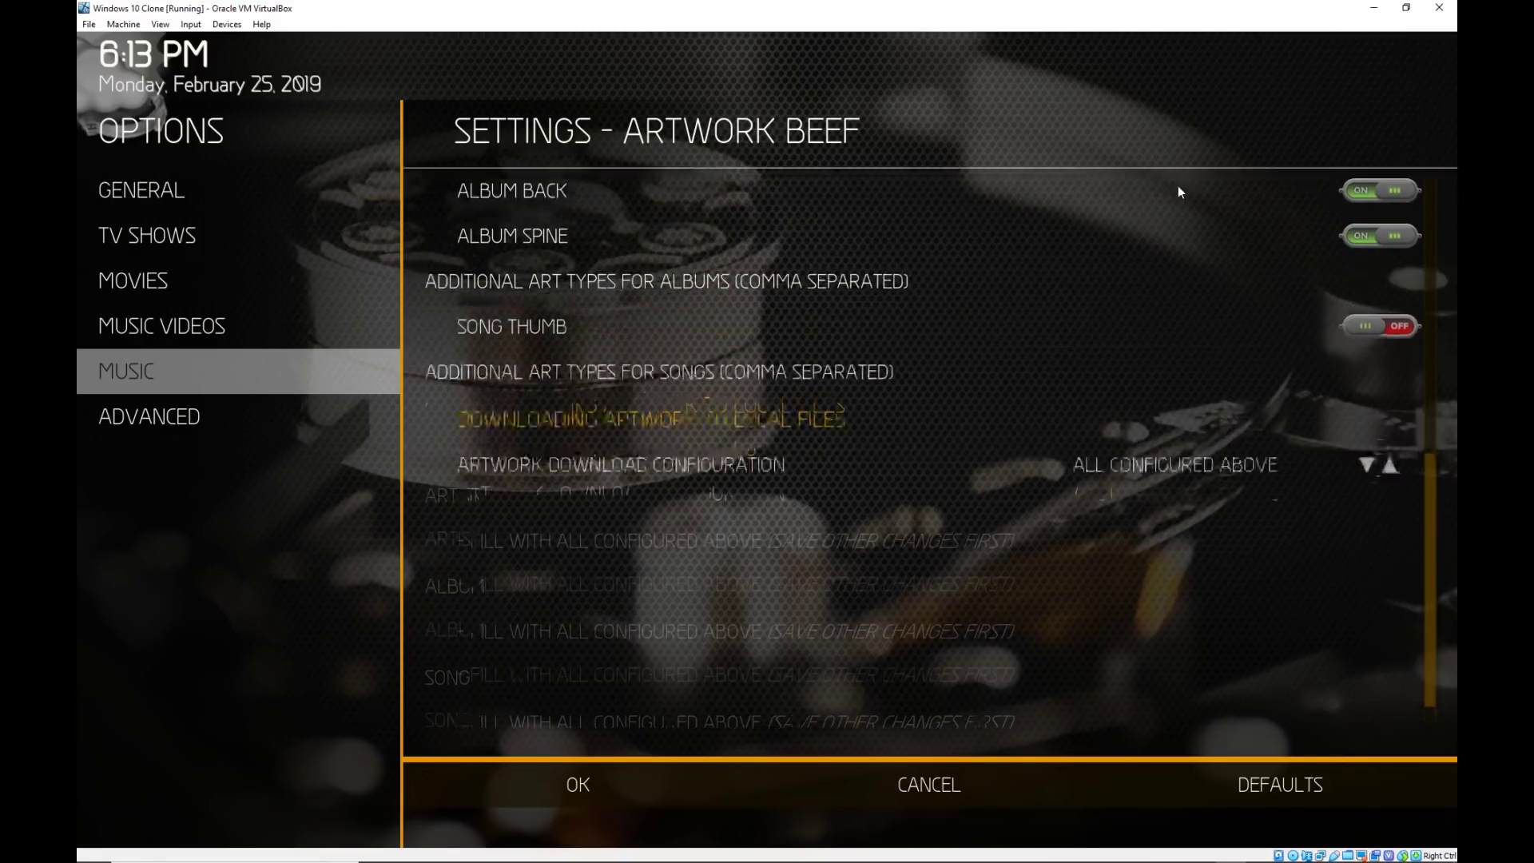
{"action": "key", "text": "Down"}
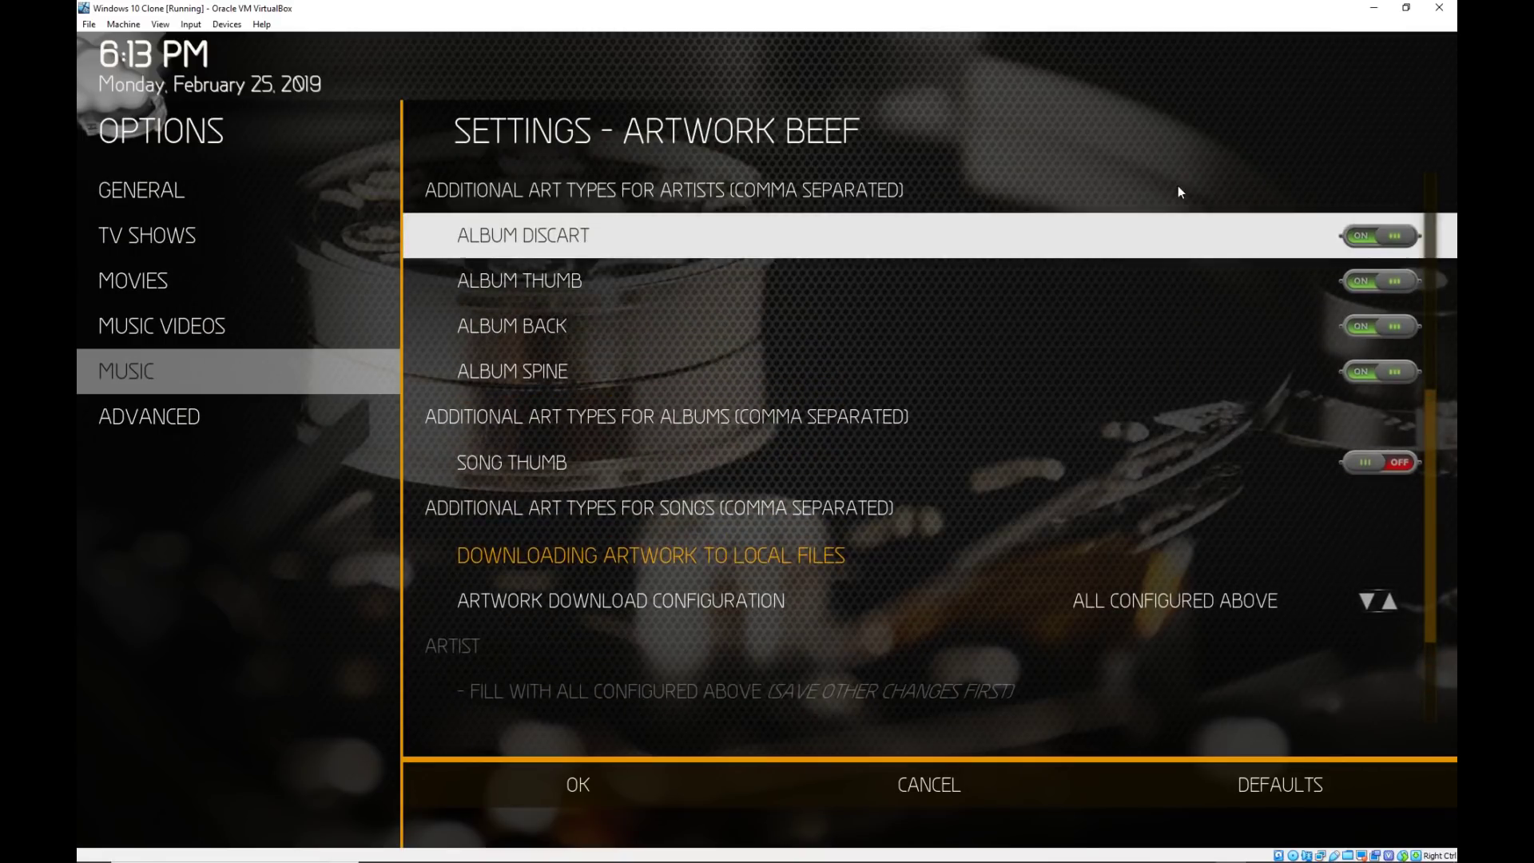
{"action": "key", "text": "Left"}
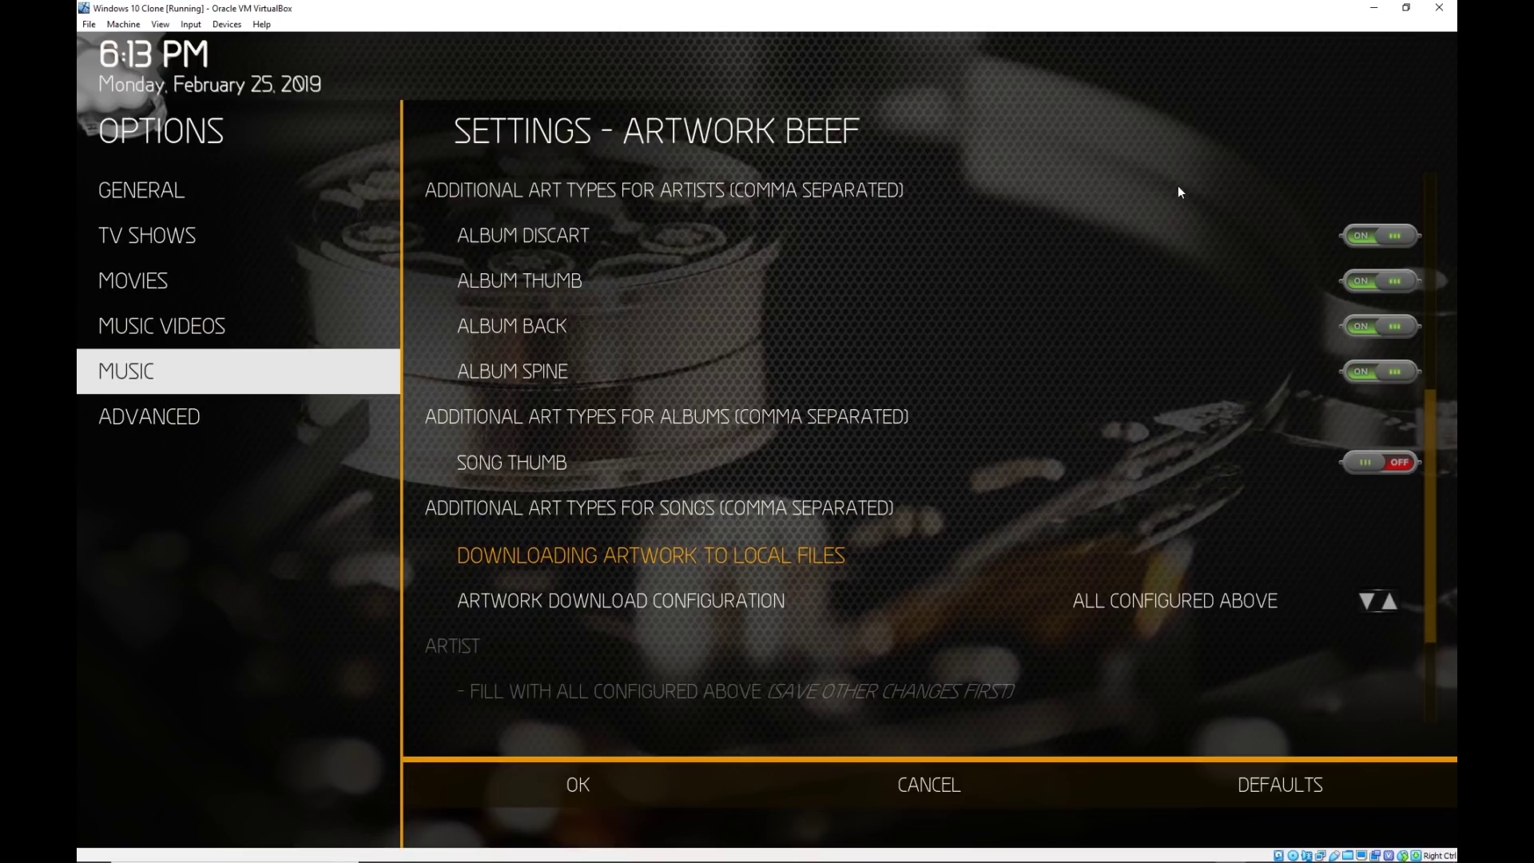
Look through the whole list of Advanced settings, from the TV show scraper to the project API key entries.
{"action": "key", "text": "Down"}
{"action": "key", "text": "Right"}
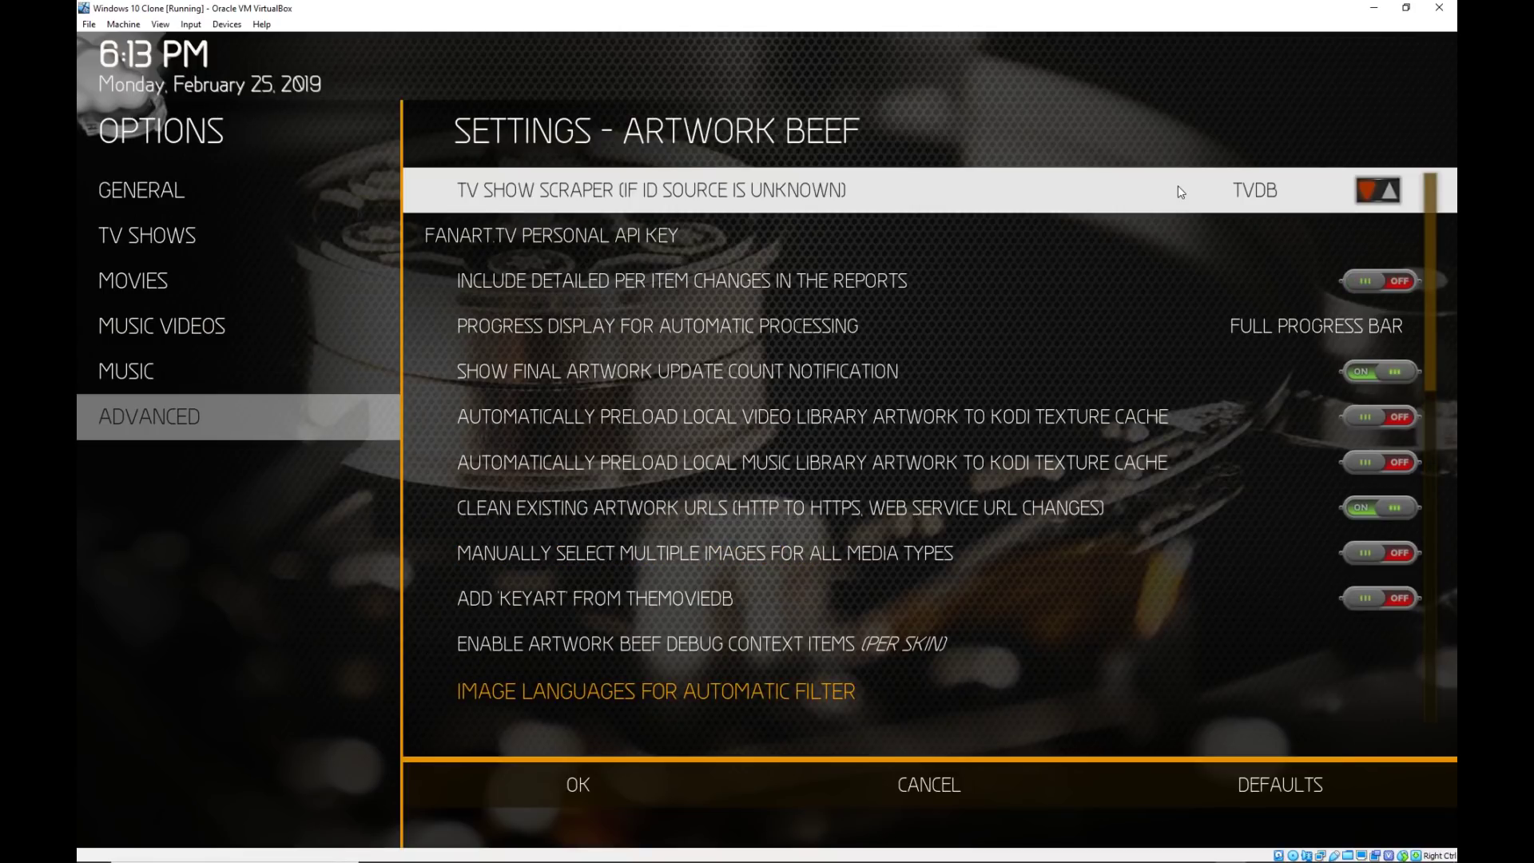
{"action": "key", "text": "Down"}
{"action": "key", "text": "Down"}
{"action": "key", "text": "Down"}
{"action": "key", "text": "Down"}
{"action": "key", "text": "Down"}
{"action": "key", "text": "Down"}
{"action": "key", "text": "Down"}
{"action": "key", "text": "Down"}
{"action": "key", "text": "Down"}
{"action": "key", "text": "Down"}
{"action": "key", "text": "Down"}
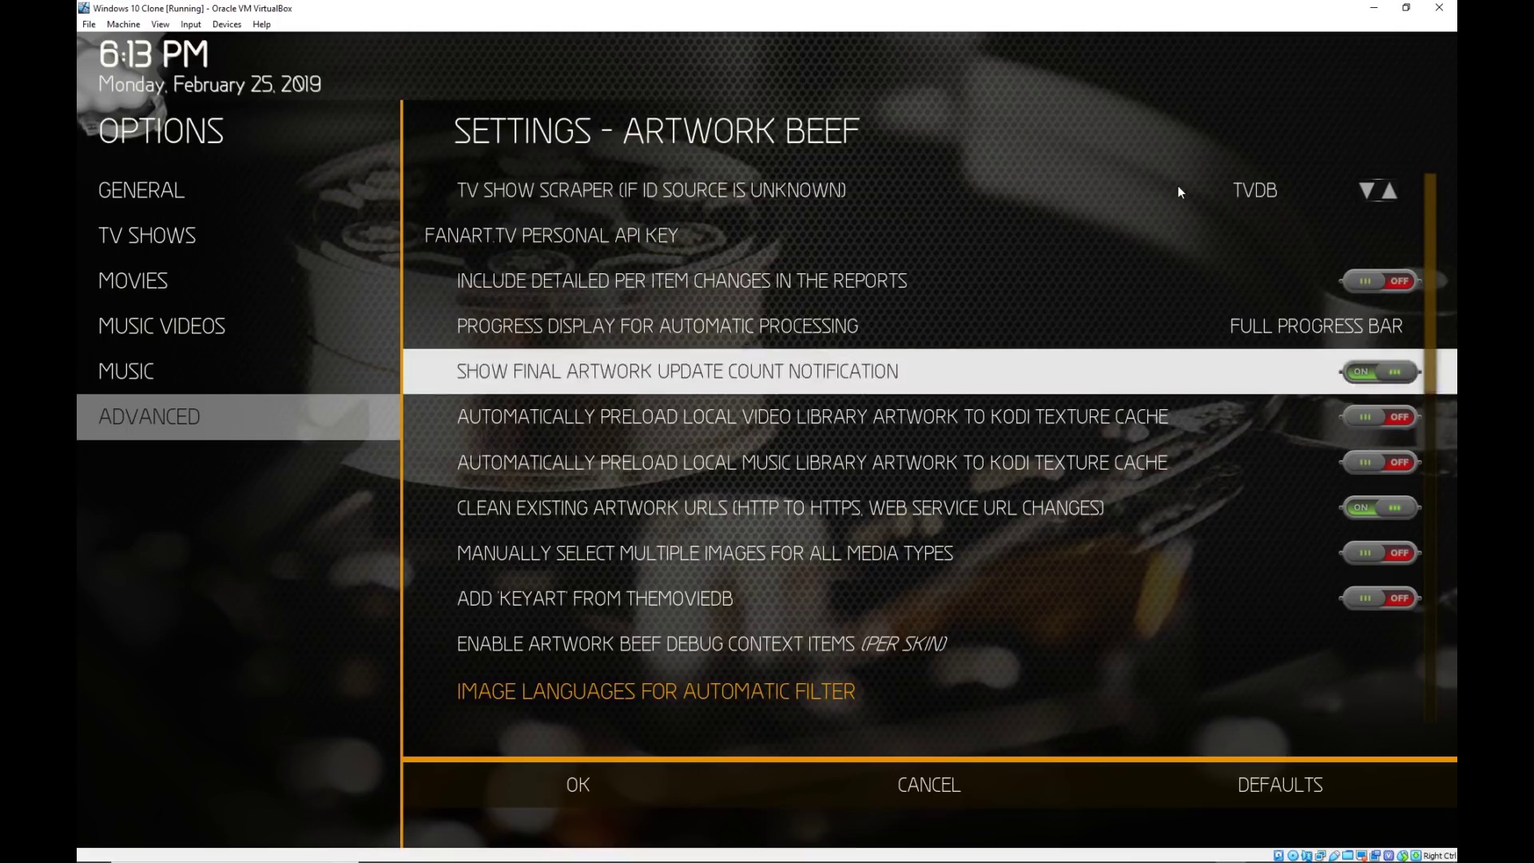
{"action": "key", "text": "Down"}
{"action": "key", "text": "Down"}
{"action": "key", "text": "Down"}
{"action": "key", "text": "Down"}
{"action": "key", "text": "Down"}
{"action": "key", "text": "Down"}
{"action": "key", "text": "Down"}
{"action": "key", "text": "Down"}
{"action": "key", "text": "Down"}
{"action": "key", "text": "Down"}
{"action": "key", "text": "Down"}
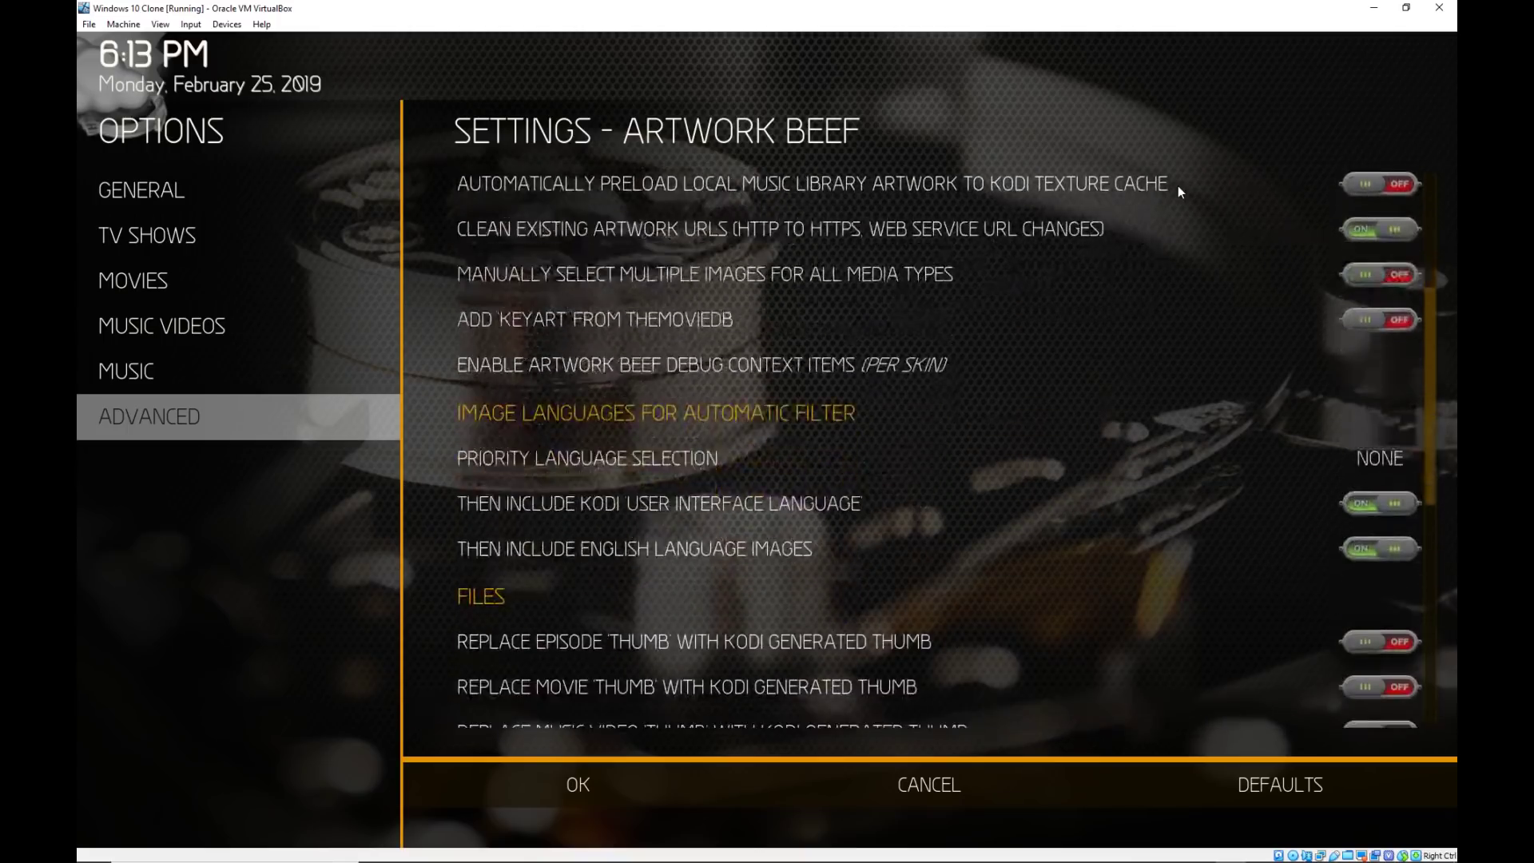
{"action": "key", "text": "Down"}
{"action": "key", "text": "Down"}
{"action": "key", "text": "Down"}
{"action": "key", "text": "Down"}
{"action": "key", "text": "Down"}
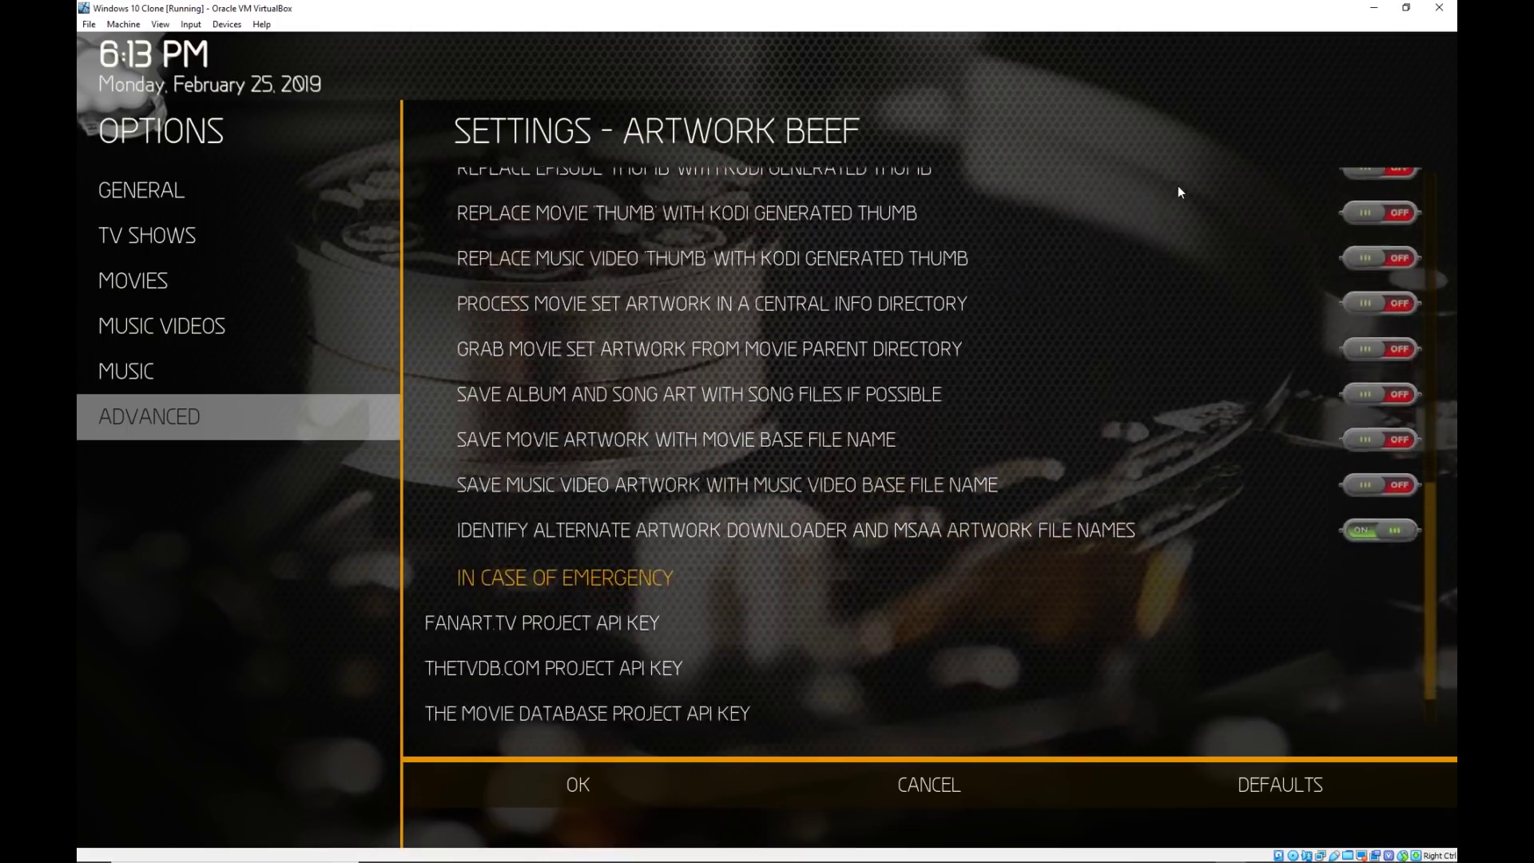
Examine the Advanced options for image languages and for how artwork files are replaced, processed and saved.
{"action": "key", "text": "Up"}
{"action": "key", "text": "Up"}
{"action": "key", "text": "Up"}
{"action": "key", "text": "Up"}
{"action": "key", "text": "Up"}
{"action": "key", "text": "Up"}
{"action": "key", "text": "Up"}
{"action": "key", "text": "Up"}
{"action": "key", "text": "Up"}
{"action": "key", "text": "Up"}
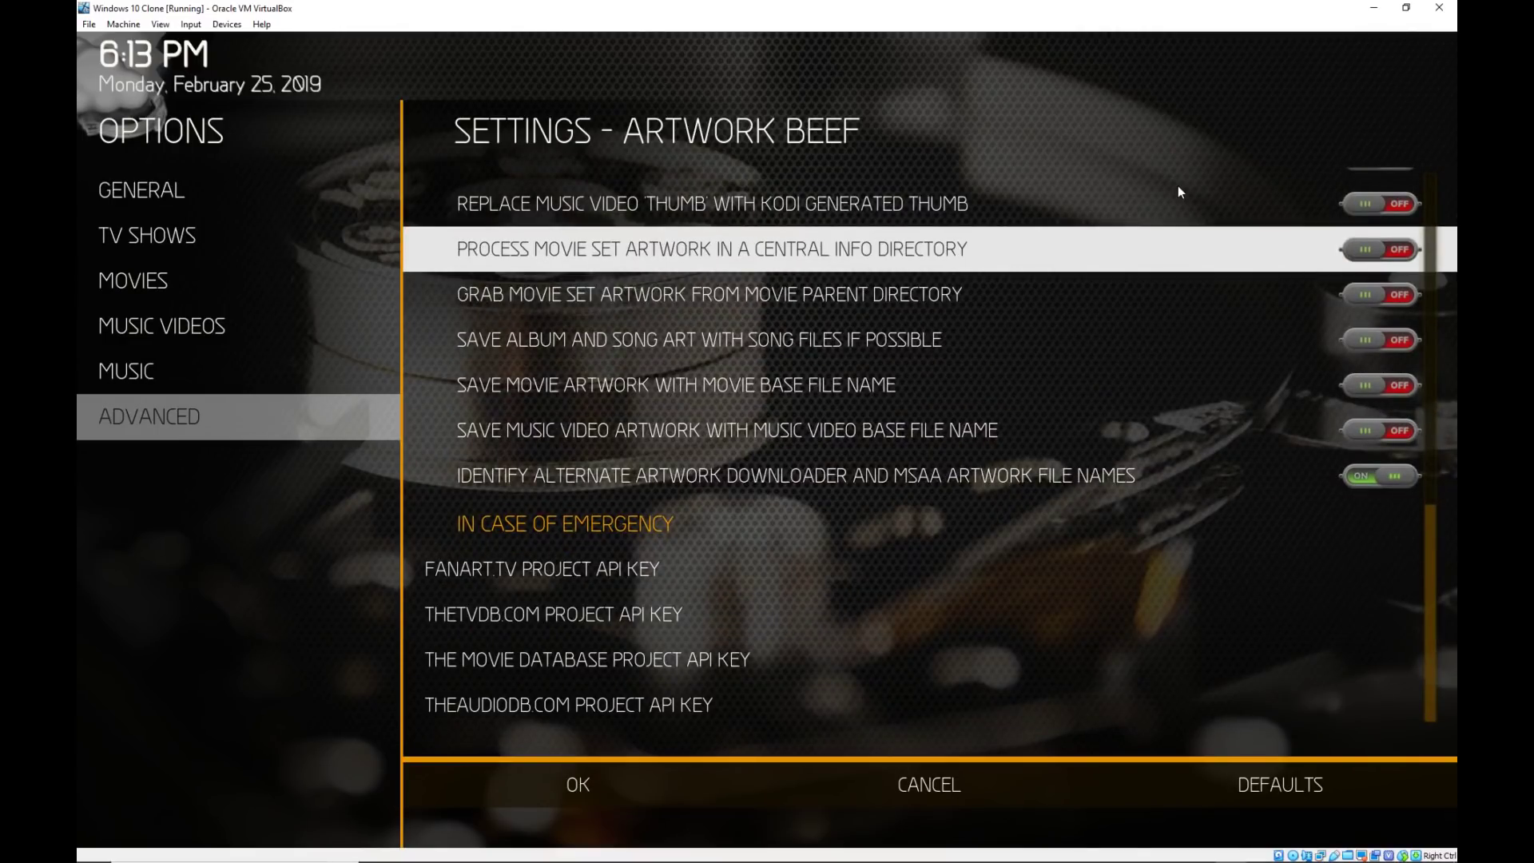
{"action": "key", "text": "Up"}
{"action": "key", "text": "Up"}
{"action": "key", "text": "Up"}
{"action": "key", "text": "Up"}
{"action": "key", "text": "Up"}
{"action": "key", "text": "Up"}
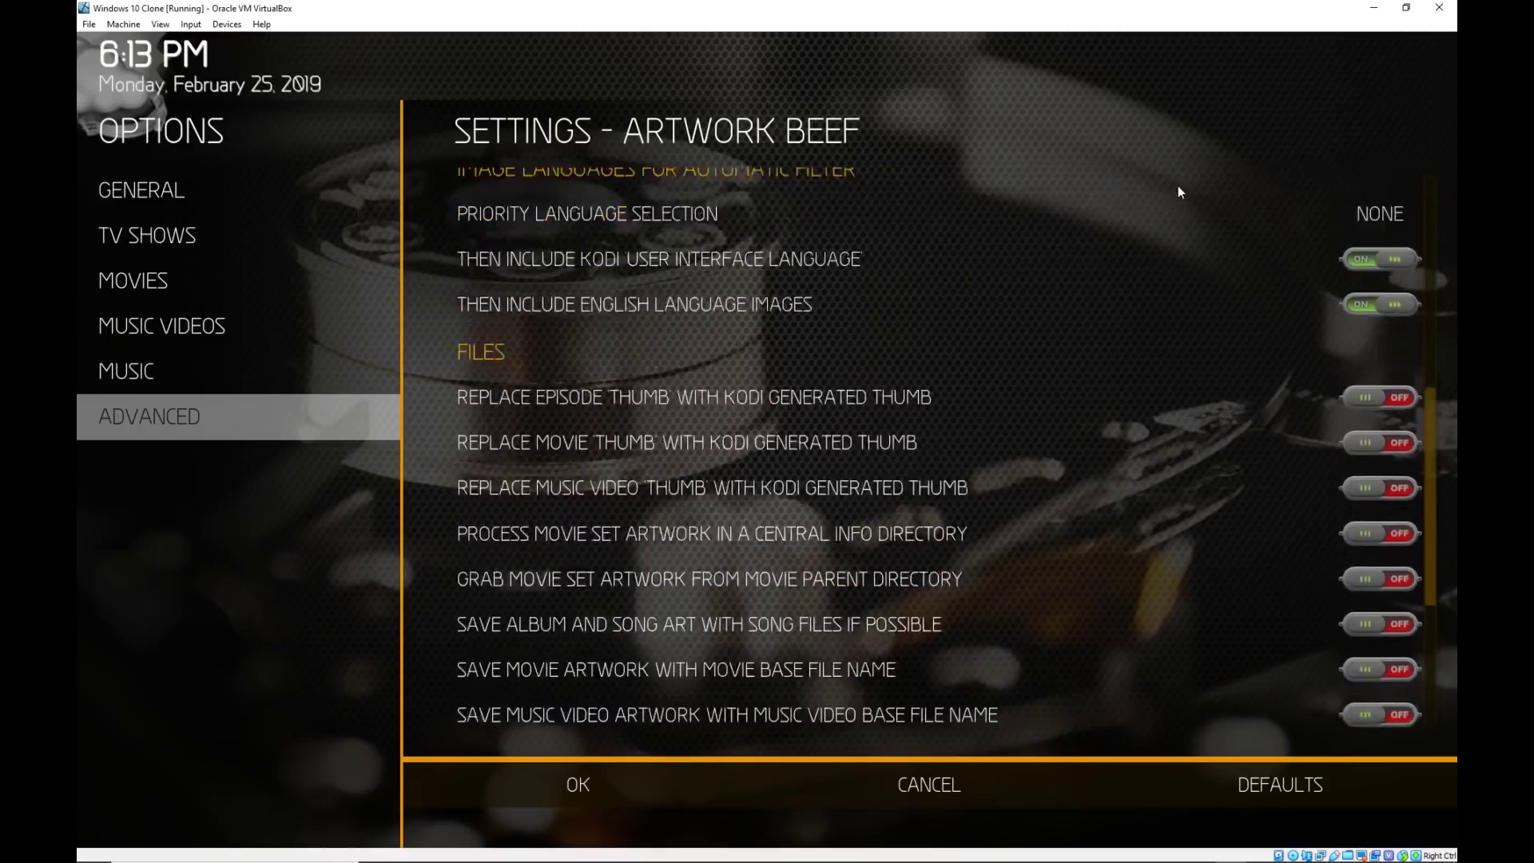
{"action": "key", "text": "Down"}
{"action": "key", "text": "Down"}
{"action": "key", "text": "Down"}
{"action": "key", "text": "Down"}
{"action": "key", "text": "Down"}
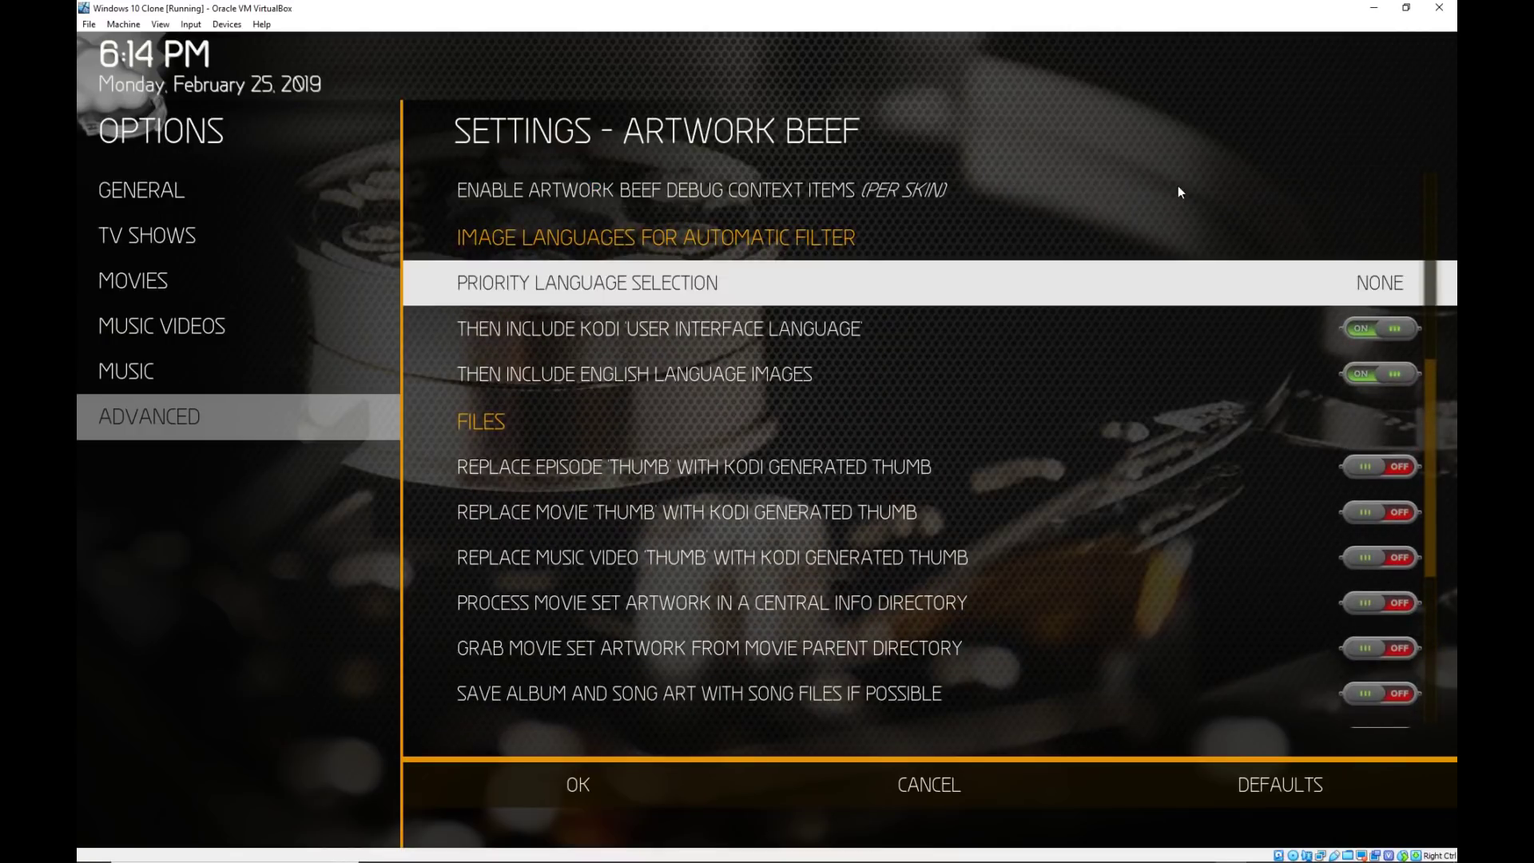
{"action": "key", "text": "Down"}
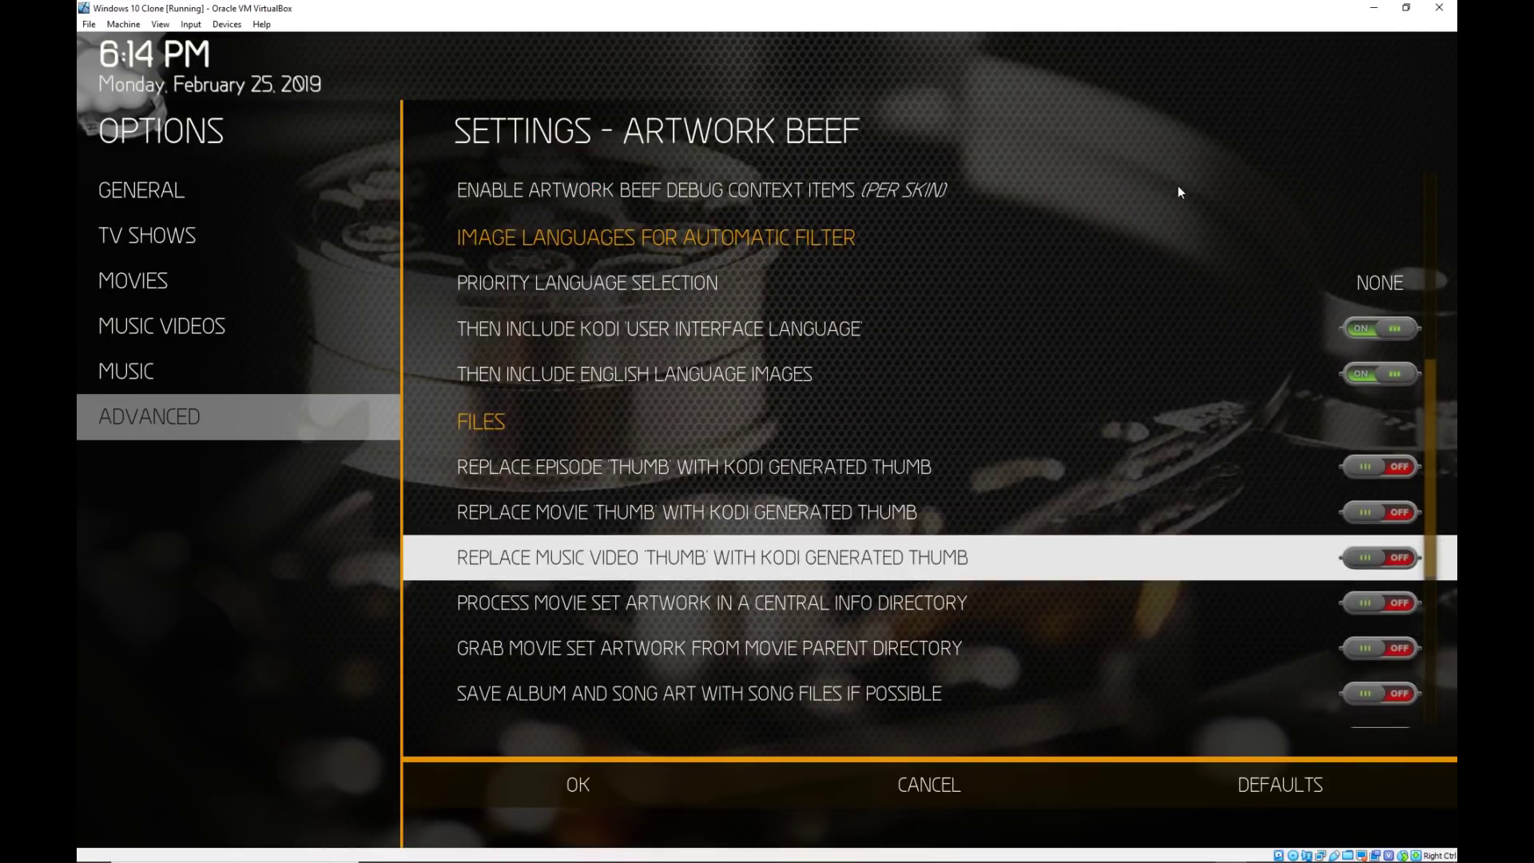
{"action": "key", "text": "Down"}
{"action": "key", "text": "Down"}
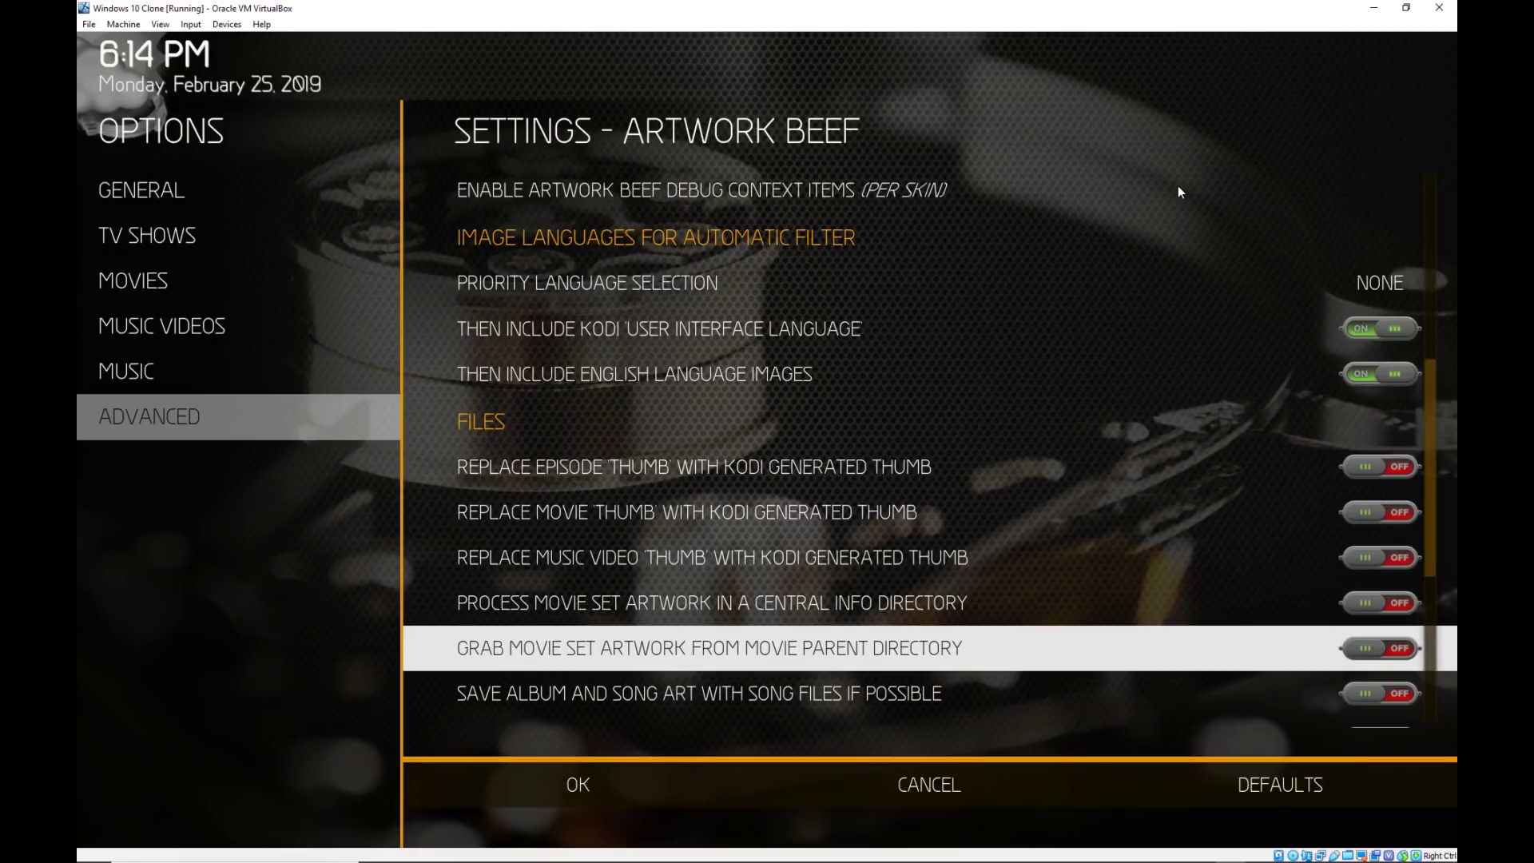
{"action": "key", "text": "Down"}
{"action": "key", "text": "Down"}
{"action": "key", "text": "Down"}
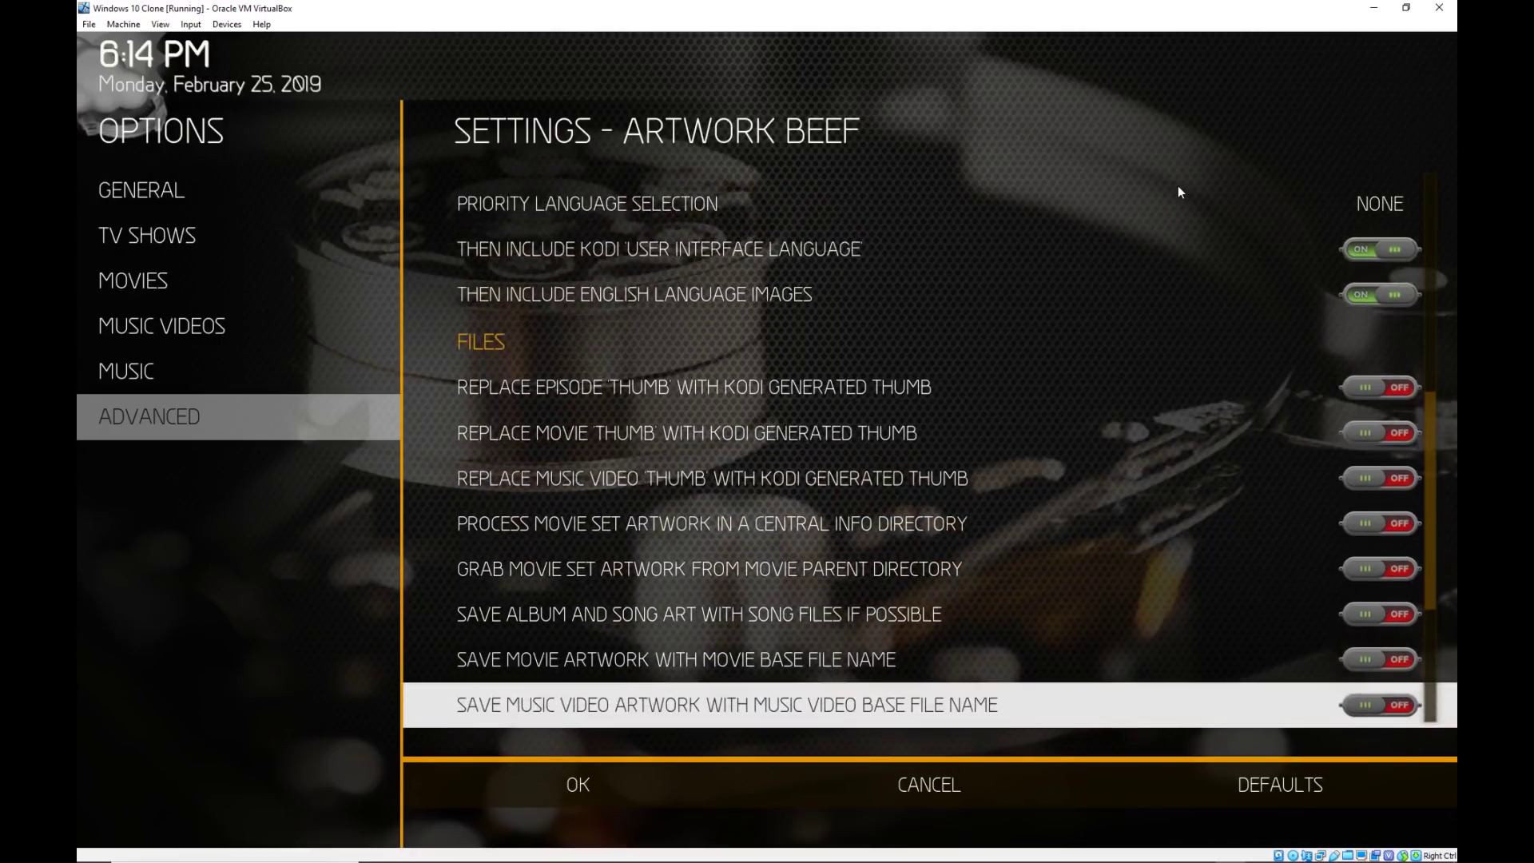
Turn on saving music video artwork with the music video base file name.
{"action": "key", "text": "Down"}
{"action": "key", "text": "Down"}
{"action": "key", "text": "Up"}
{"action": "key", "text": "Up"}
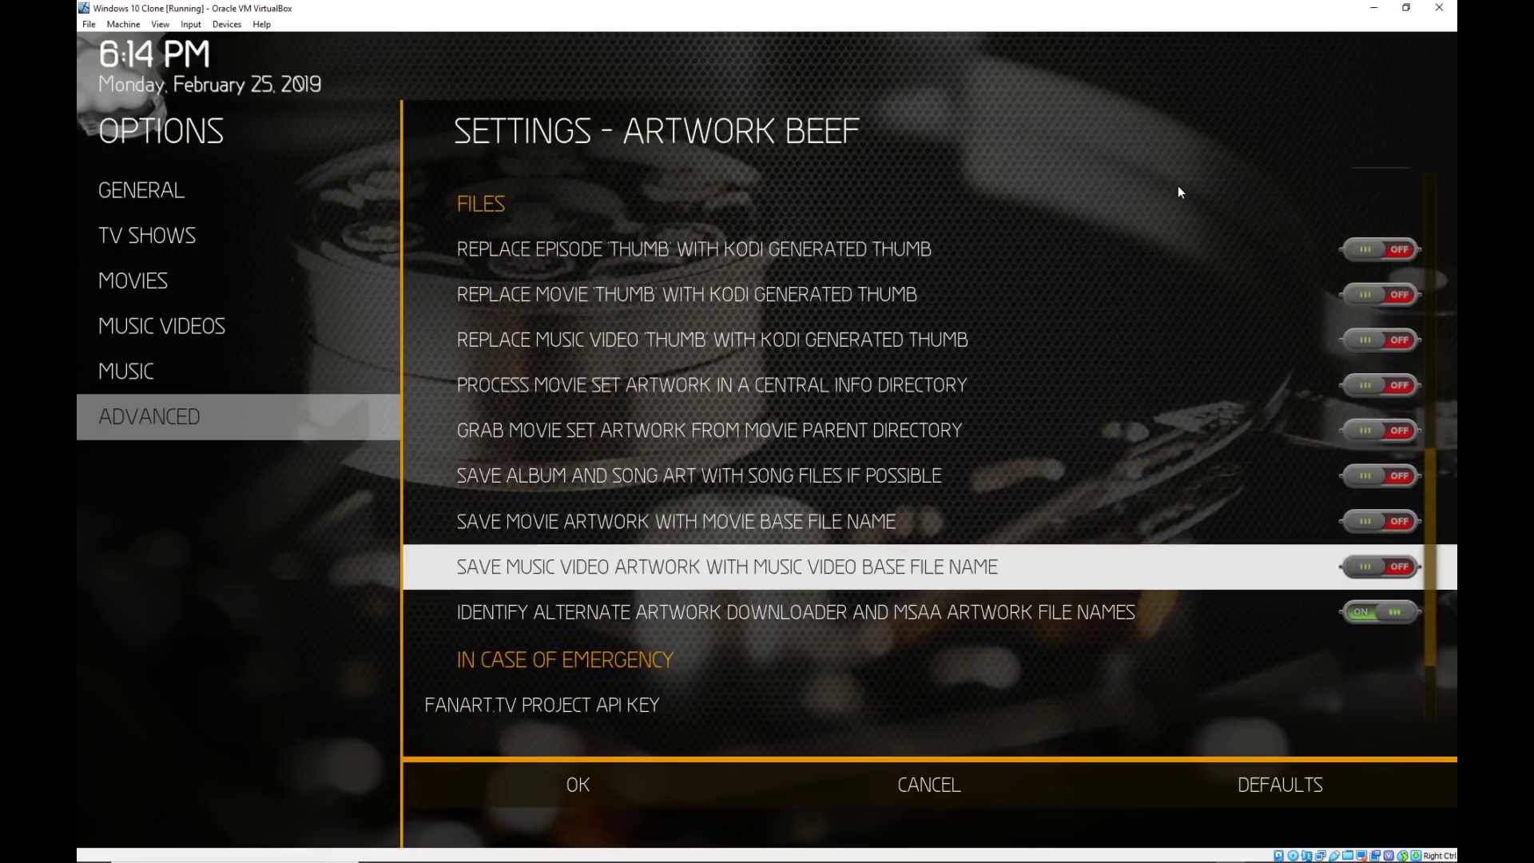
{"action": "key", "text": "Return"}
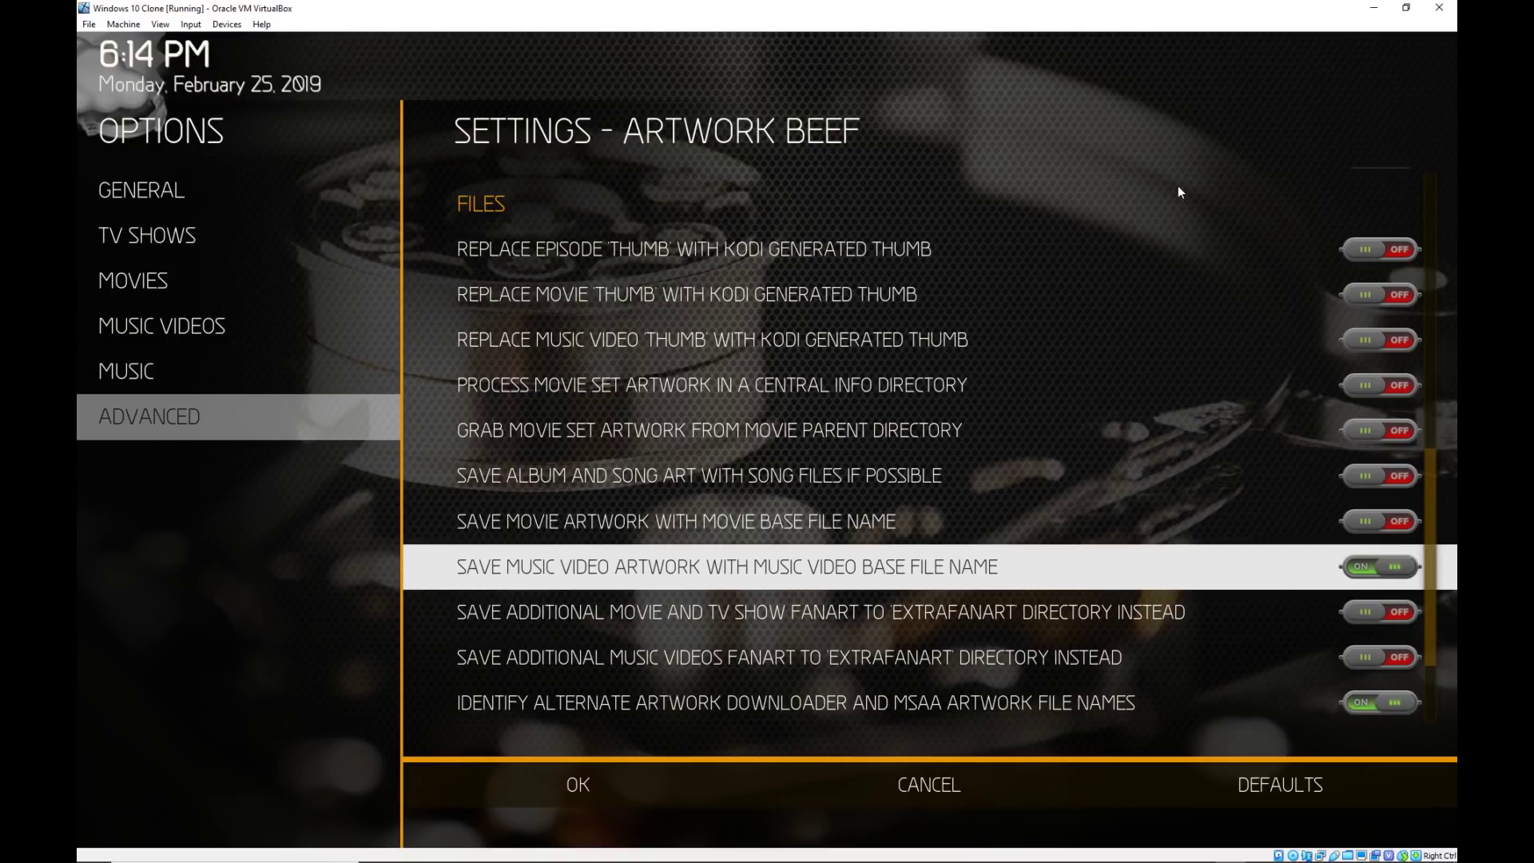
{"action": "key", "text": "Return"}
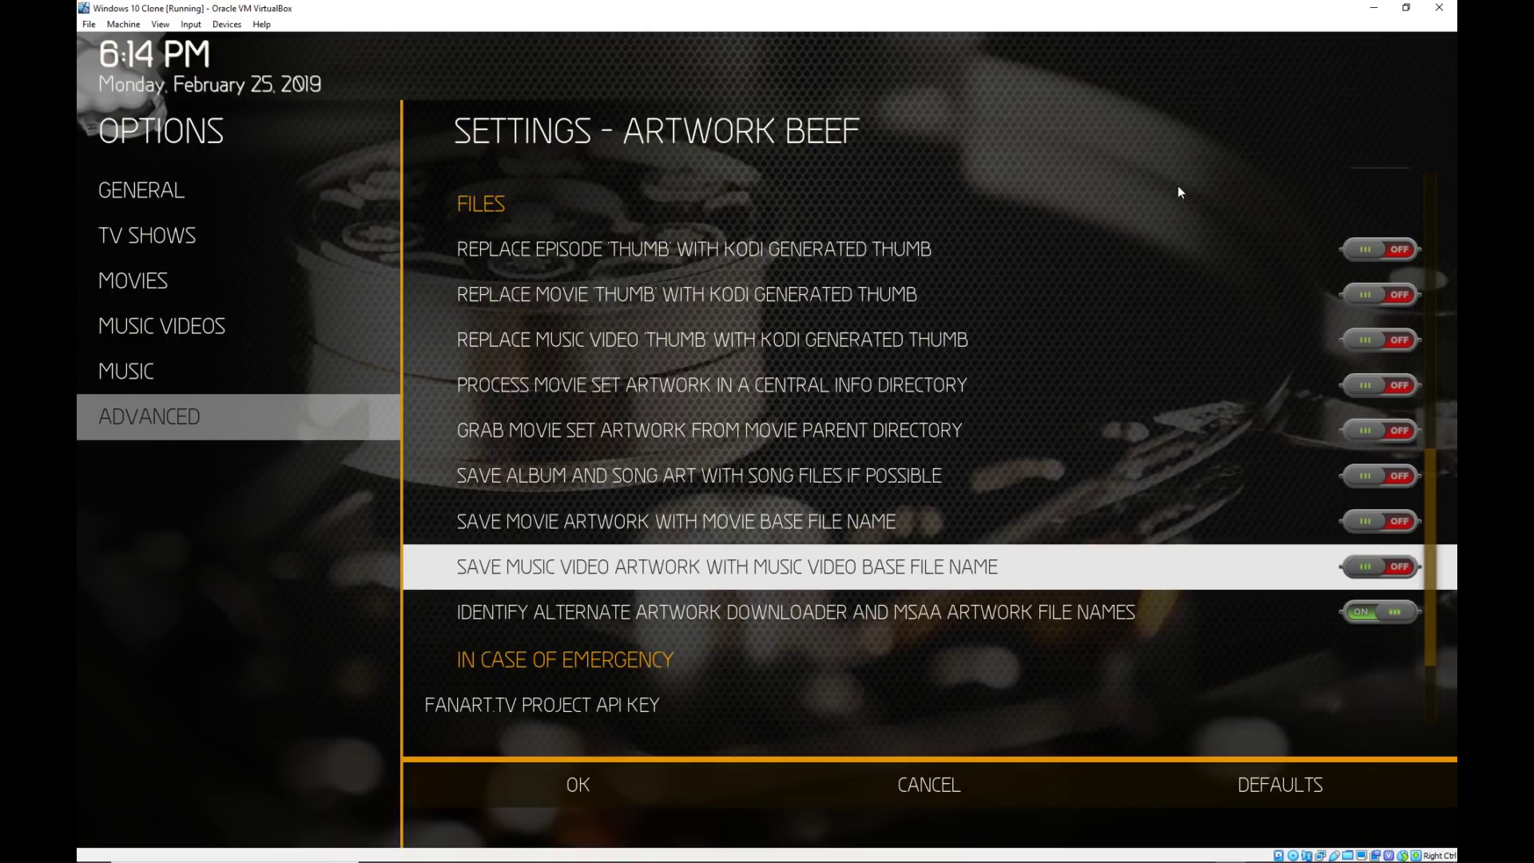
{"action": "key", "text": "Return"}
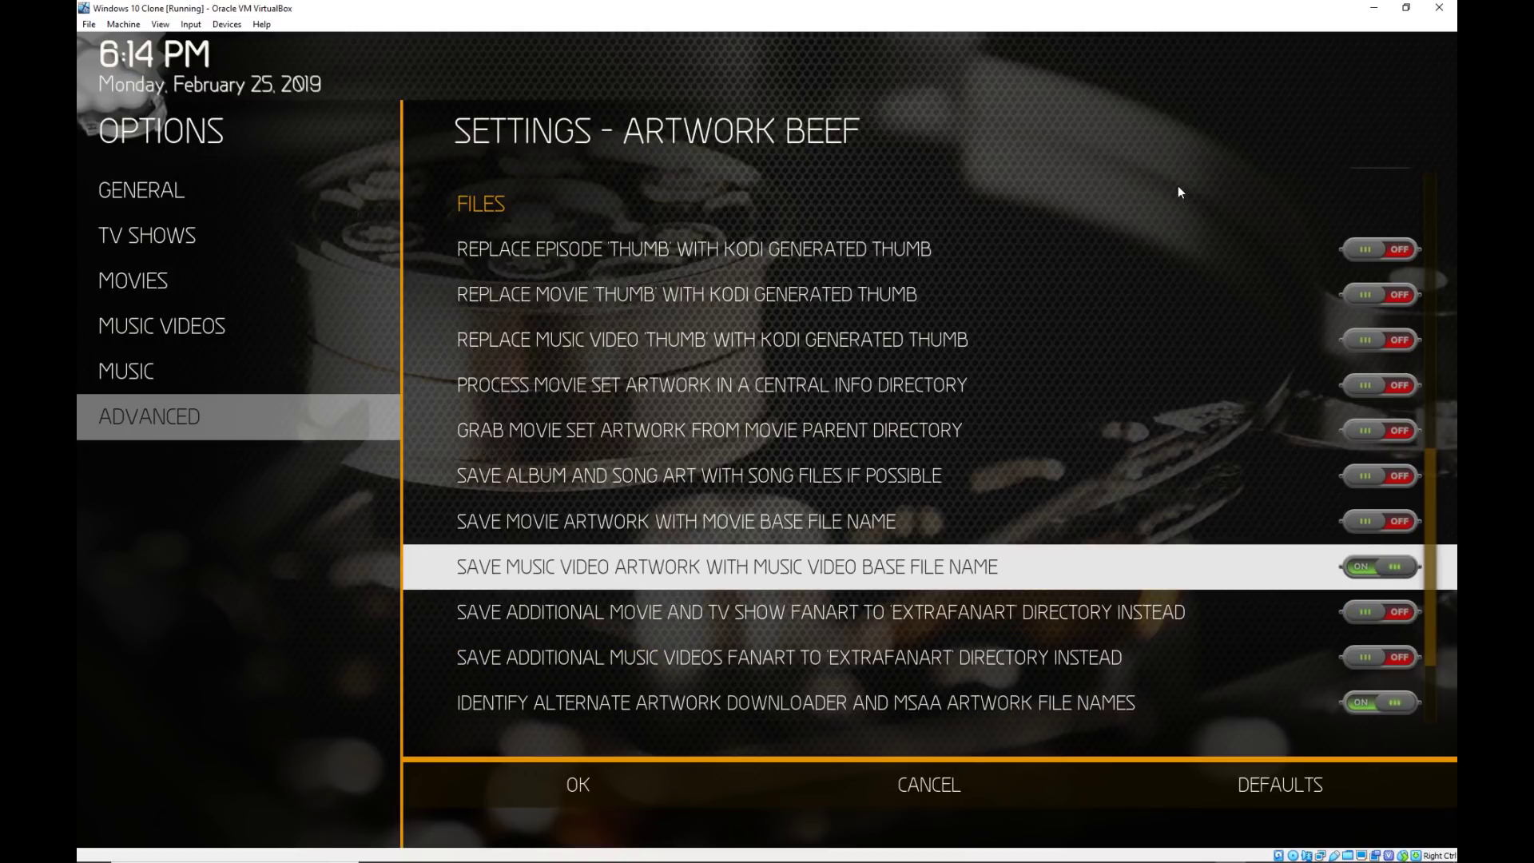
{"action": "key", "text": "Return"}
{"action": "key", "text": "Return"}
Check the two extrafanart directory options, then save the Artwork Beef settings and return to Kodi's main settings list.
{"action": "key", "text": "Down"}
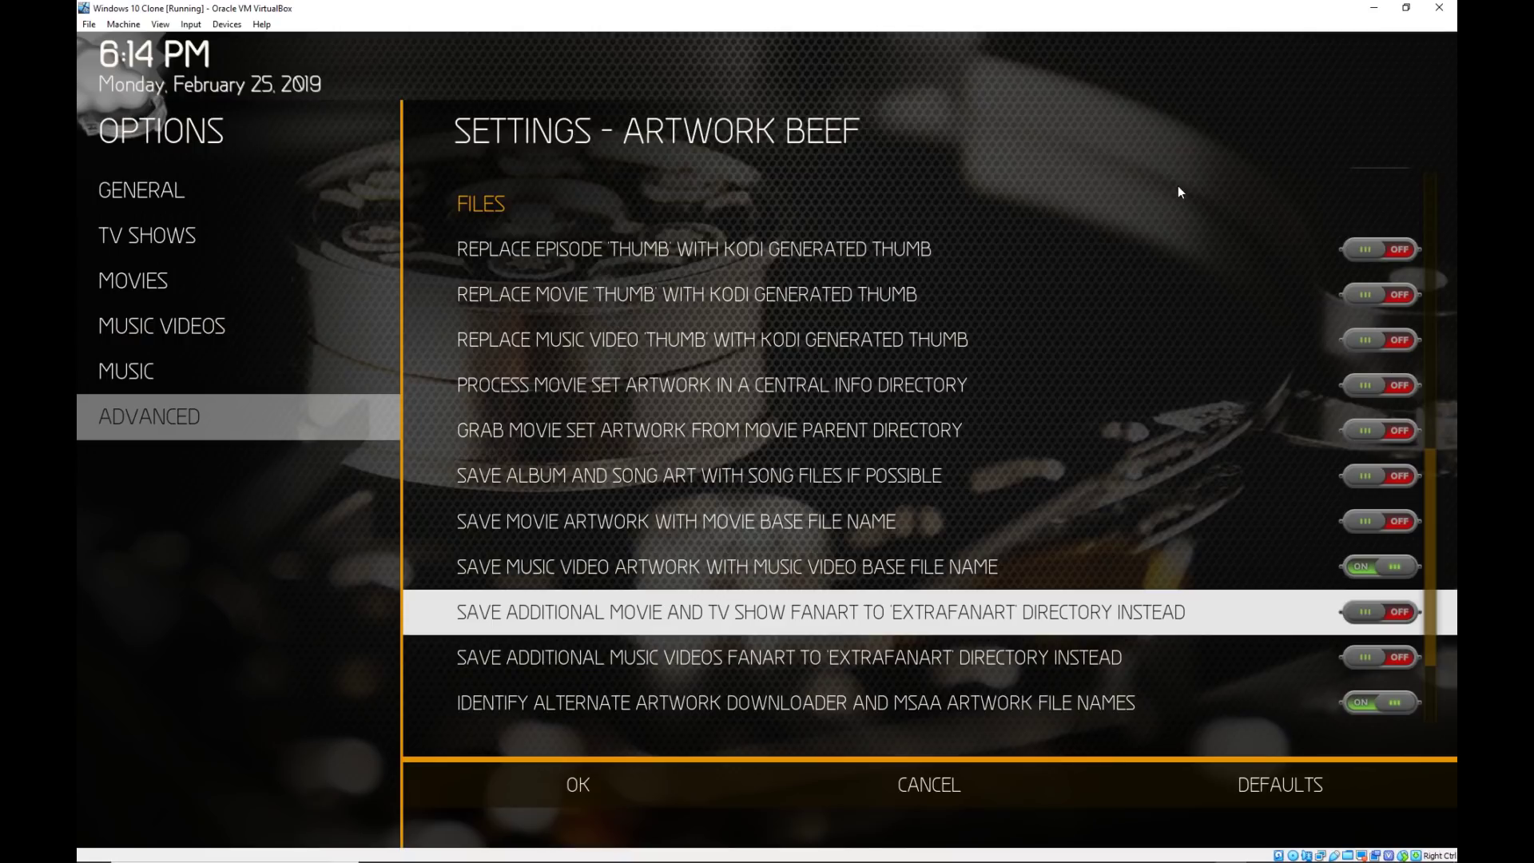
{"action": "key", "text": "Down"}
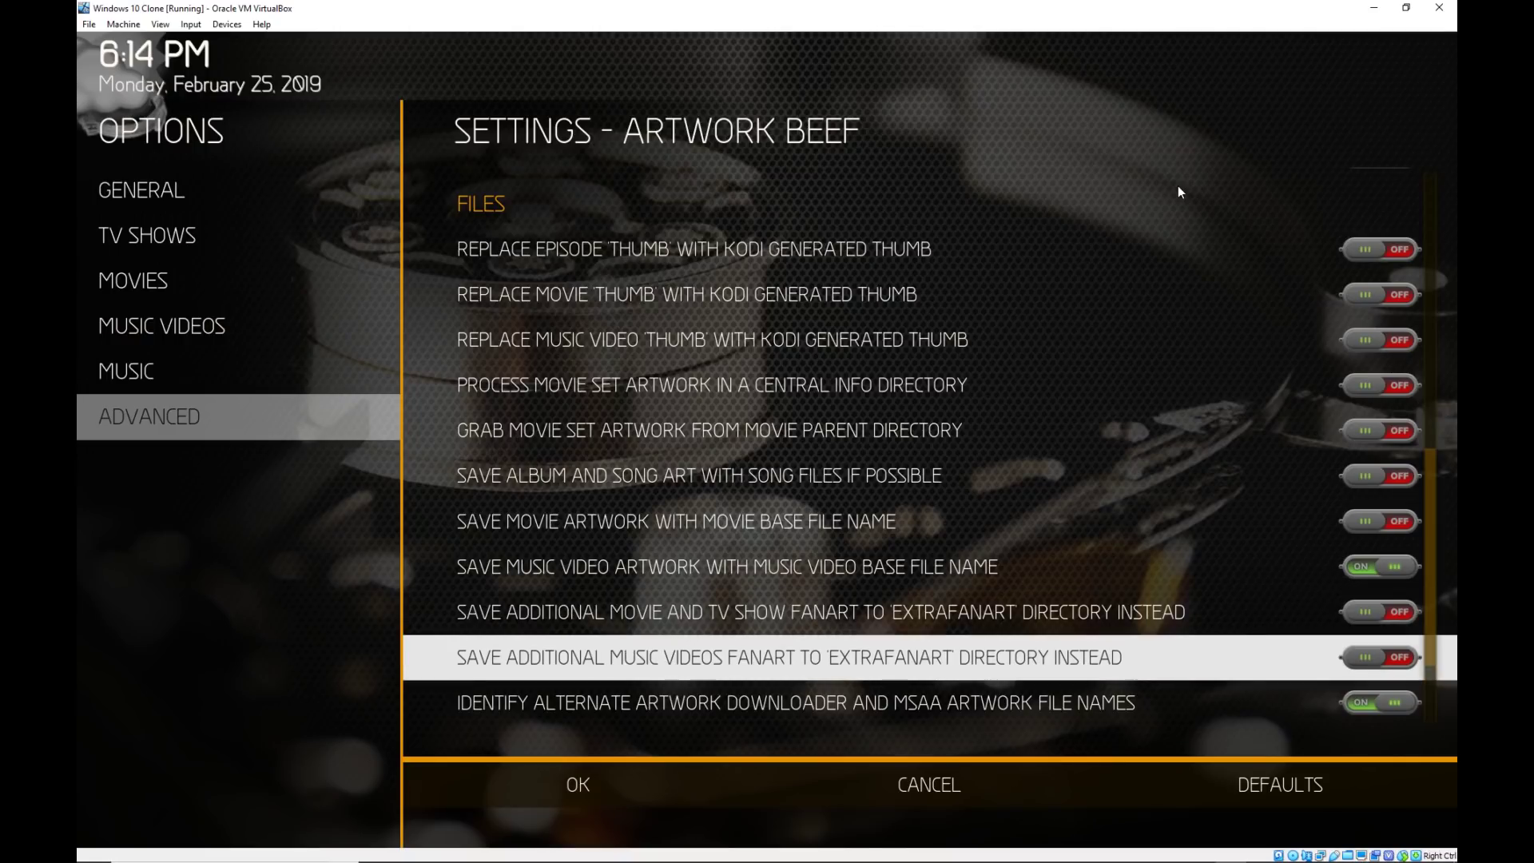
{"action": "key", "text": "Left"}
{"action": "key", "text": "Down"}
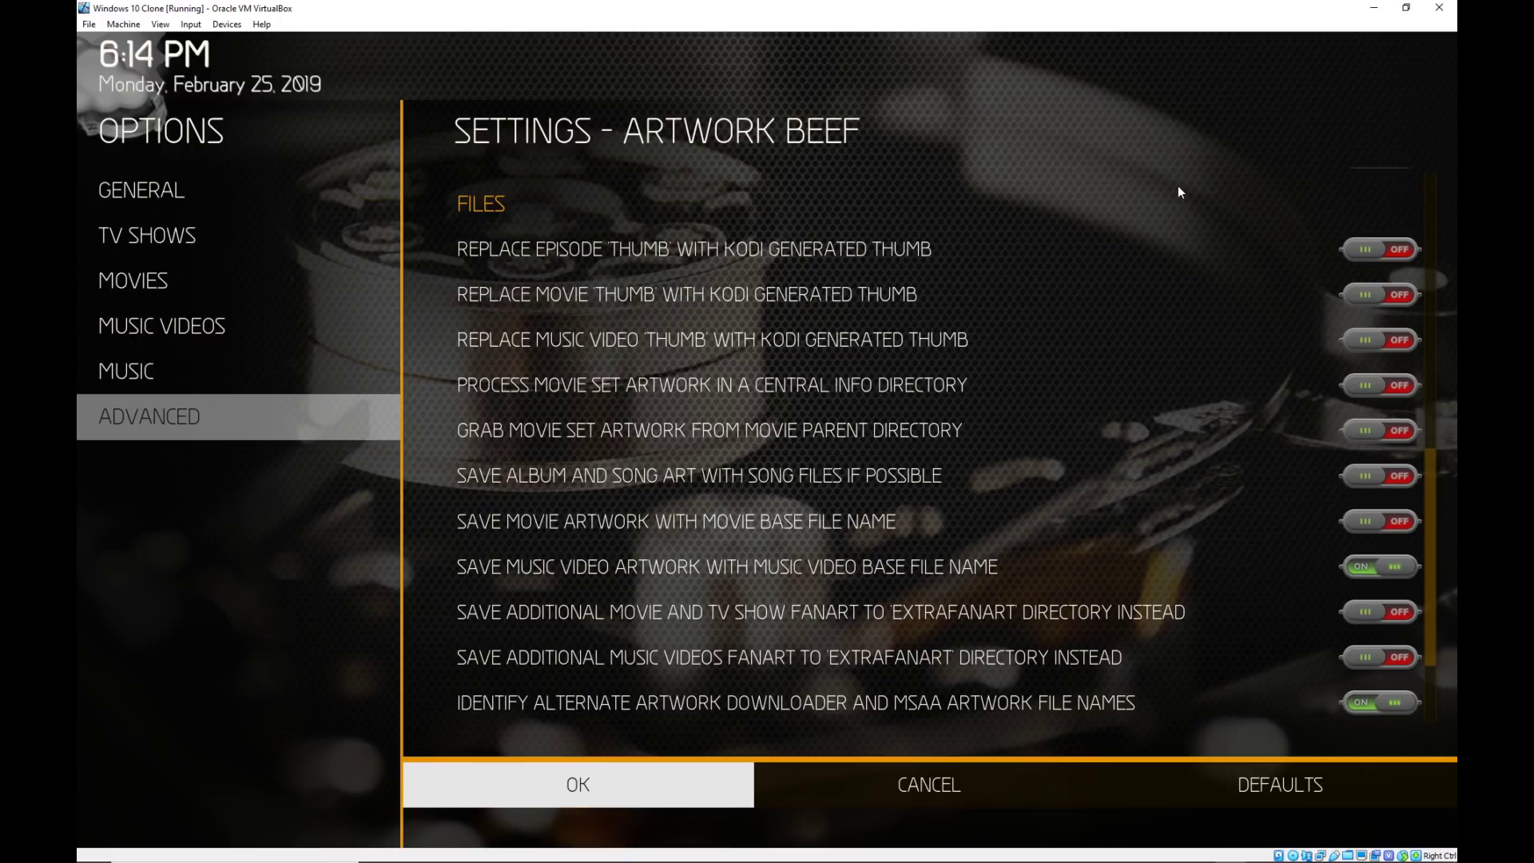
{"action": "key", "text": "Return"}
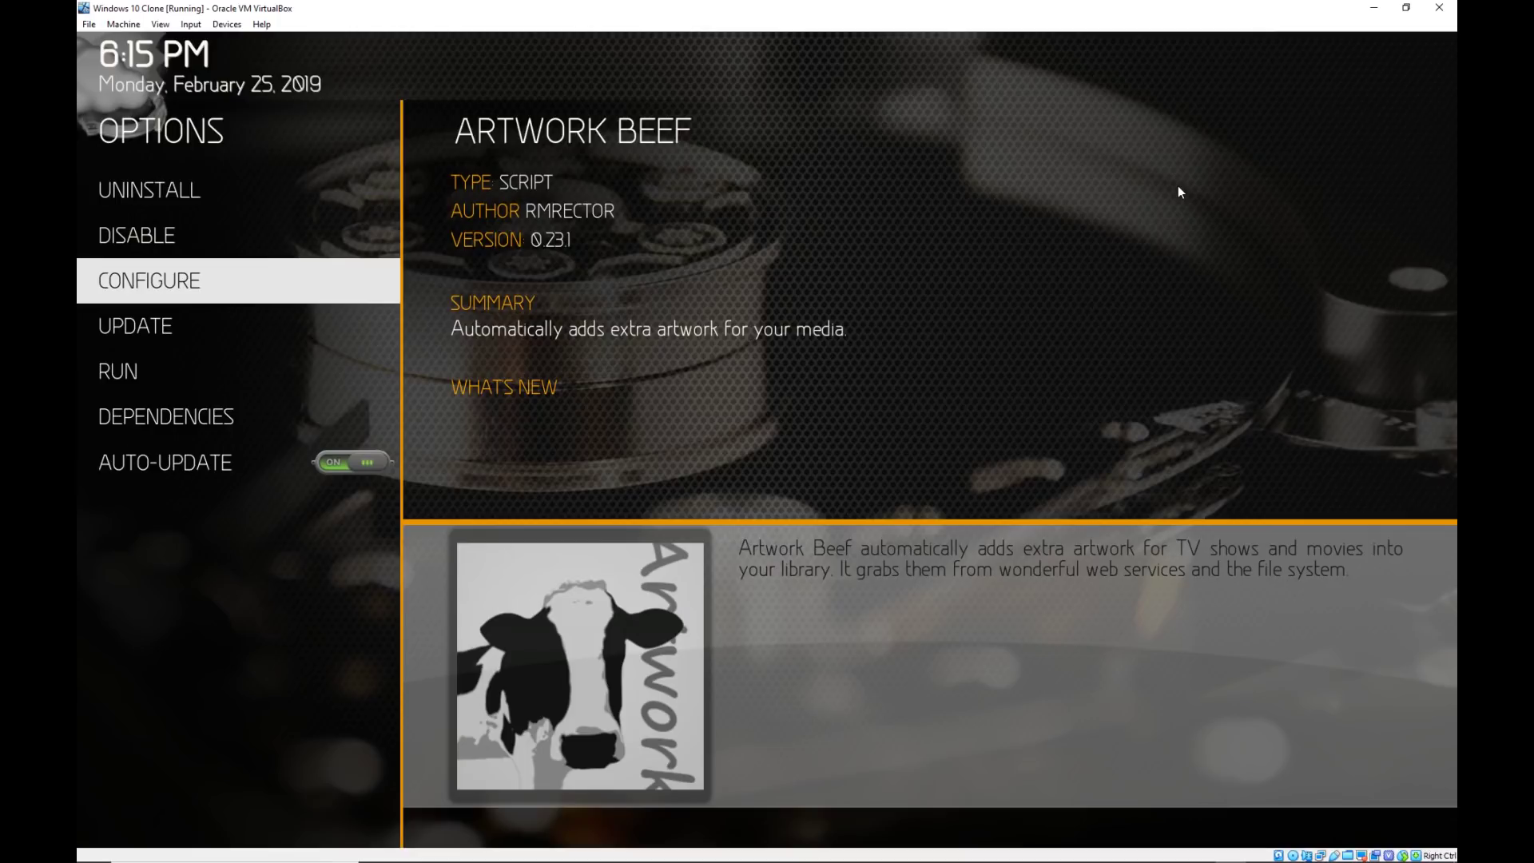
{"action": "key", "text": "Escape"}
{"action": "key", "text": "Escape"}
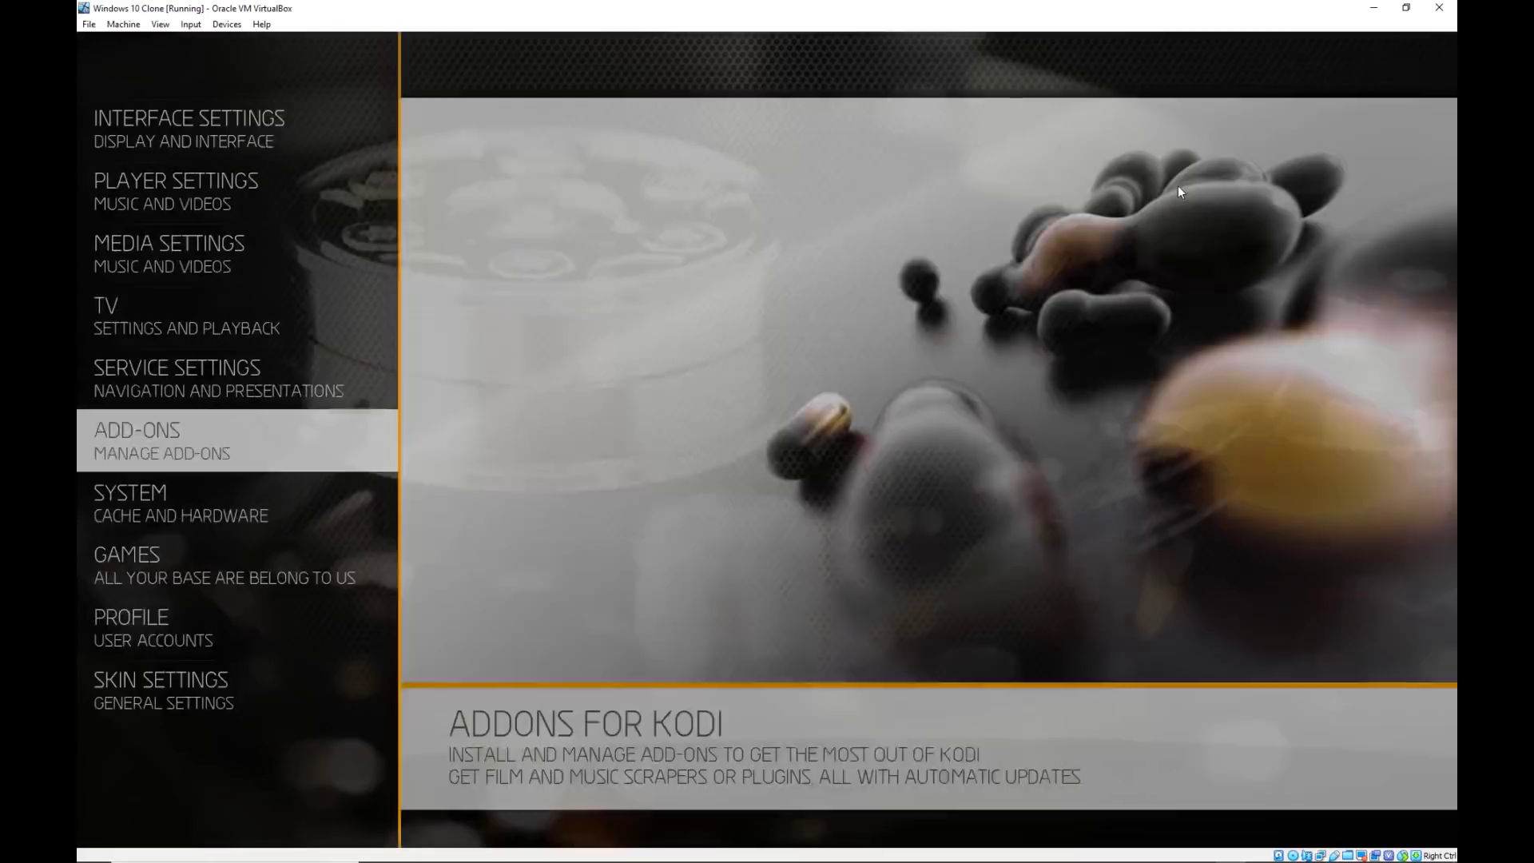
Open the Media settings, go to the Music category and move on to the settings level option.
{"action": "key", "text": "Up"}
{"action": "key", "text": "Up"}
{"action": "key", "text": "Up"}
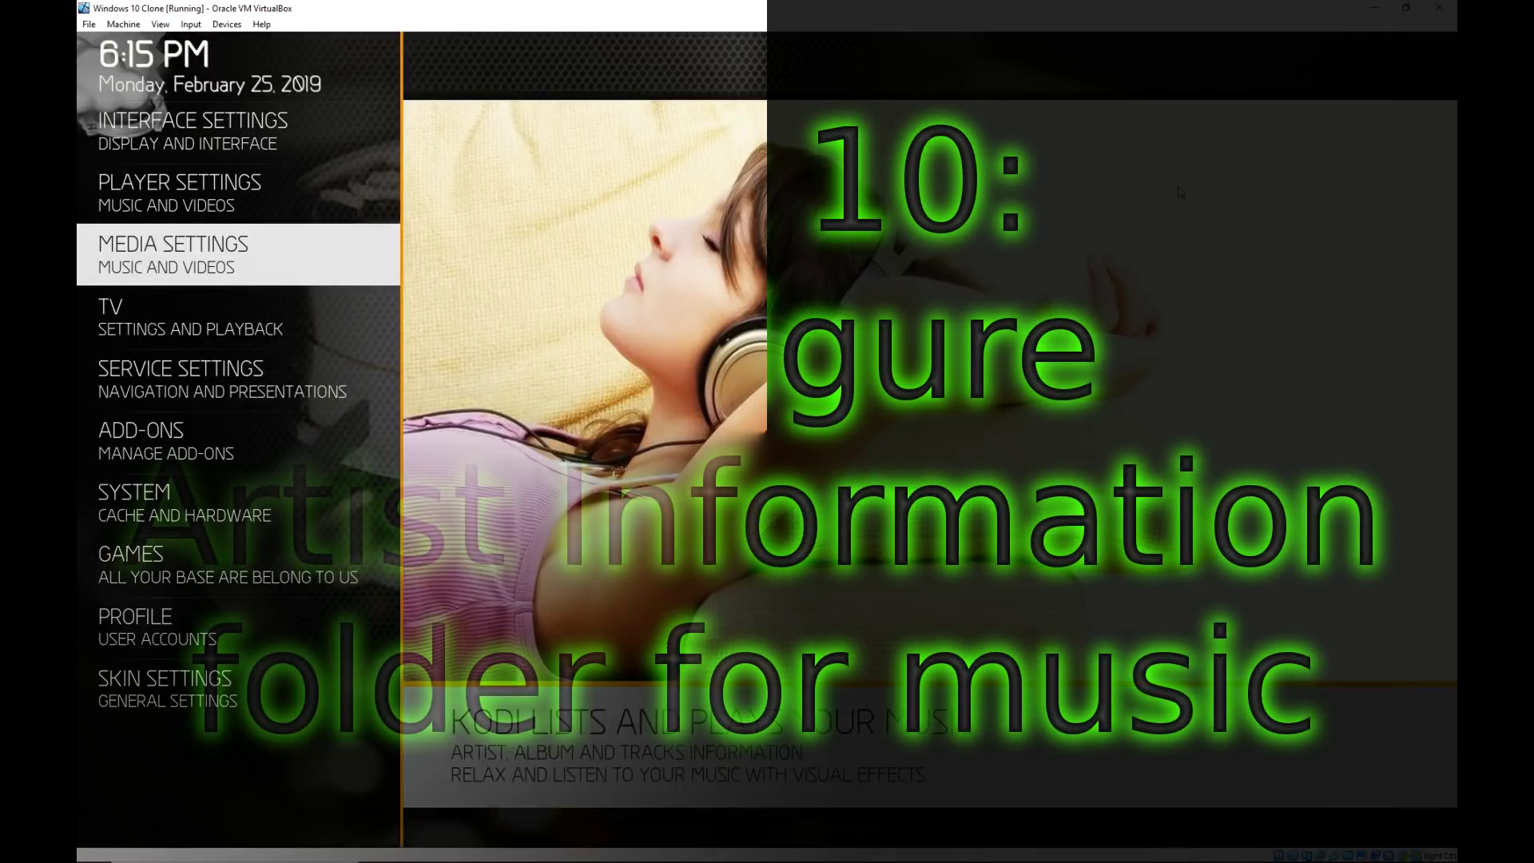
{"action": "key", "text": "Return"}
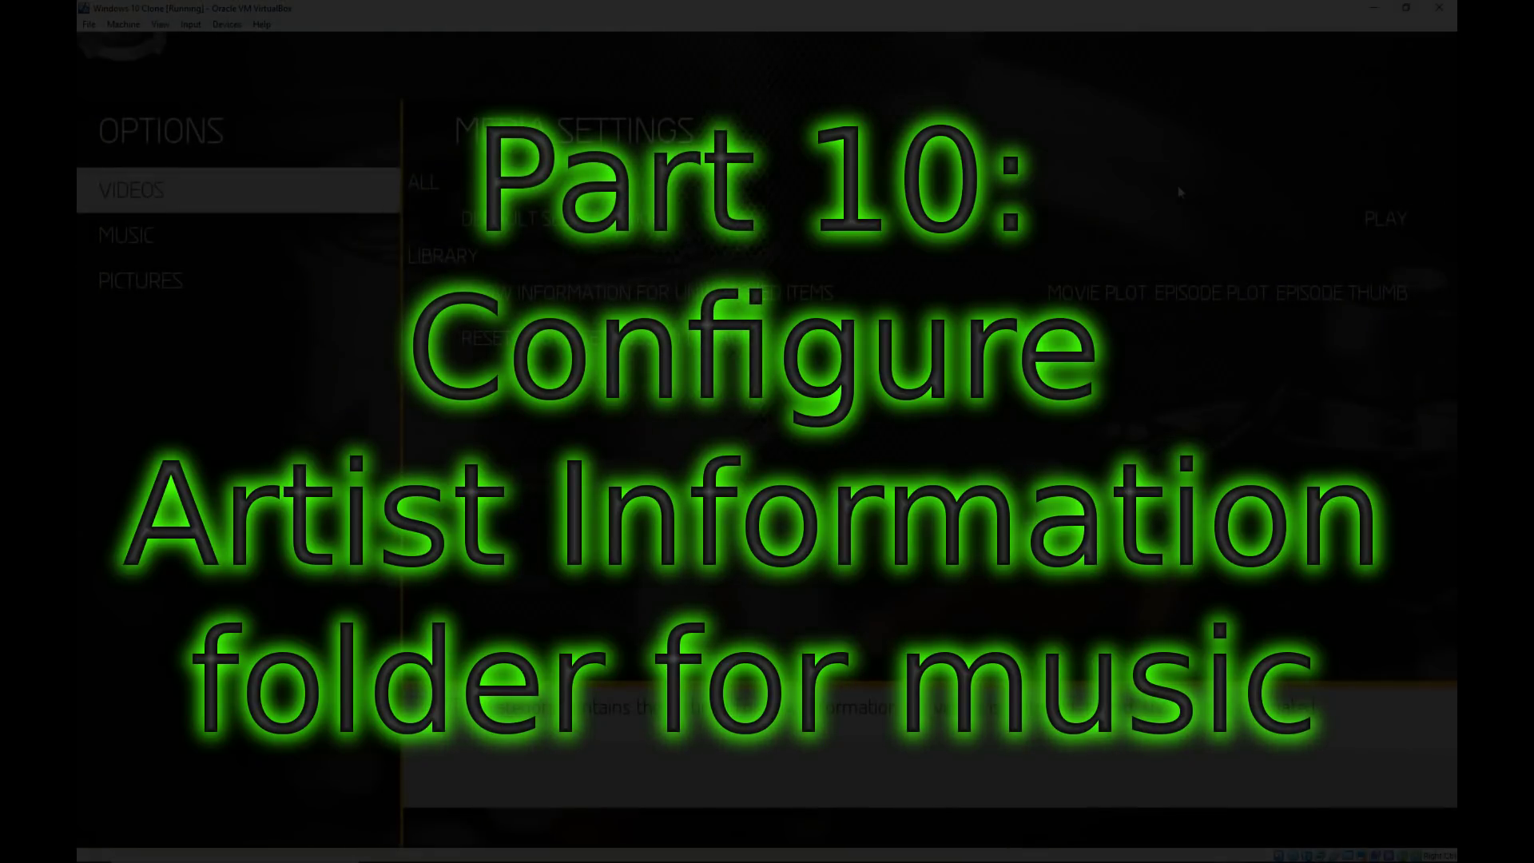
{"action": "key", "text": "Down"}
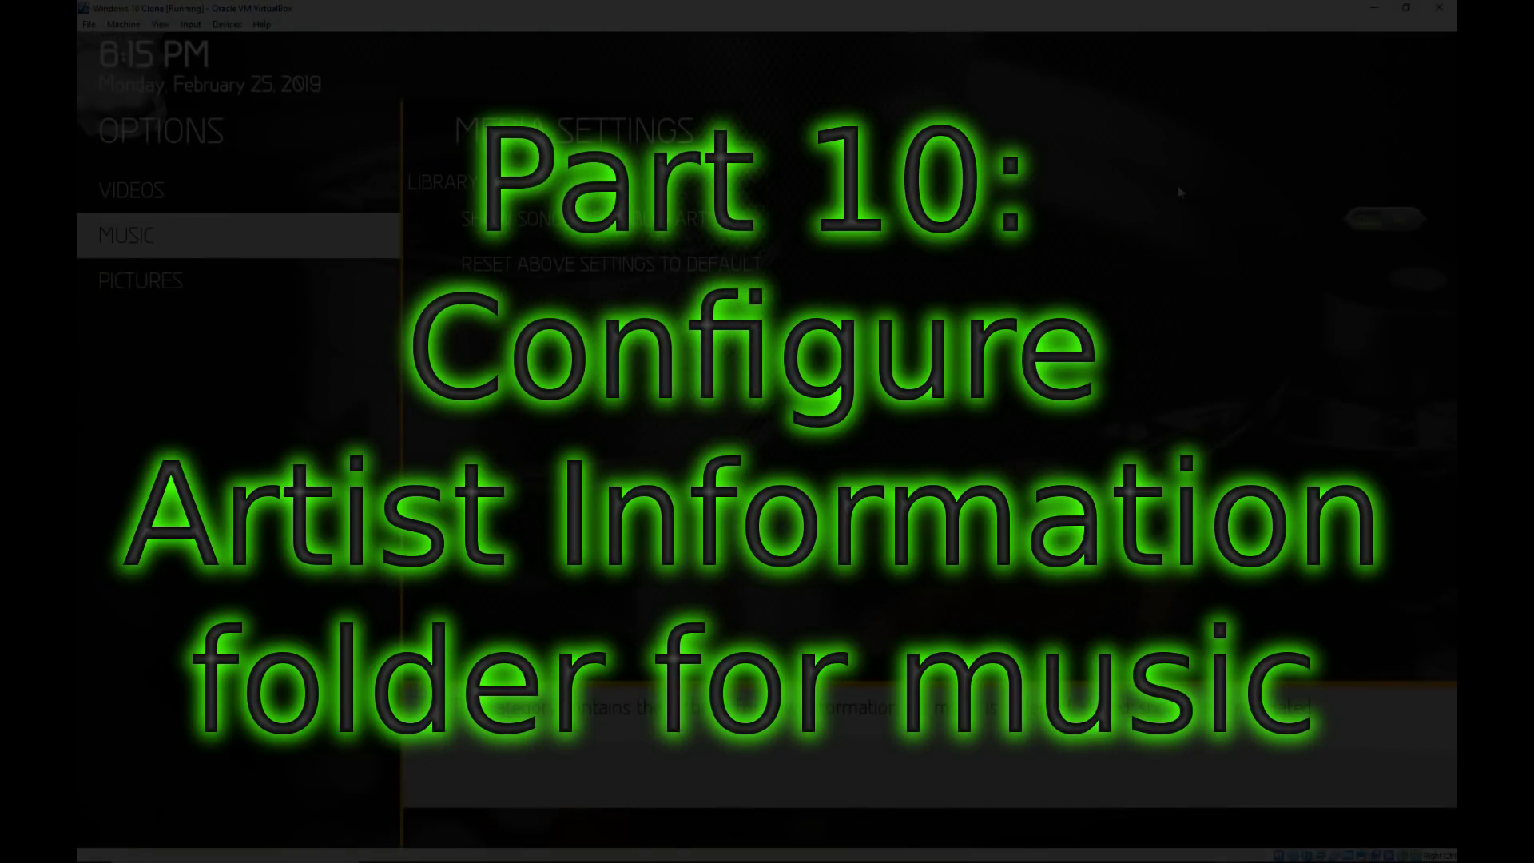
{"action": "key", "text": "Left"}
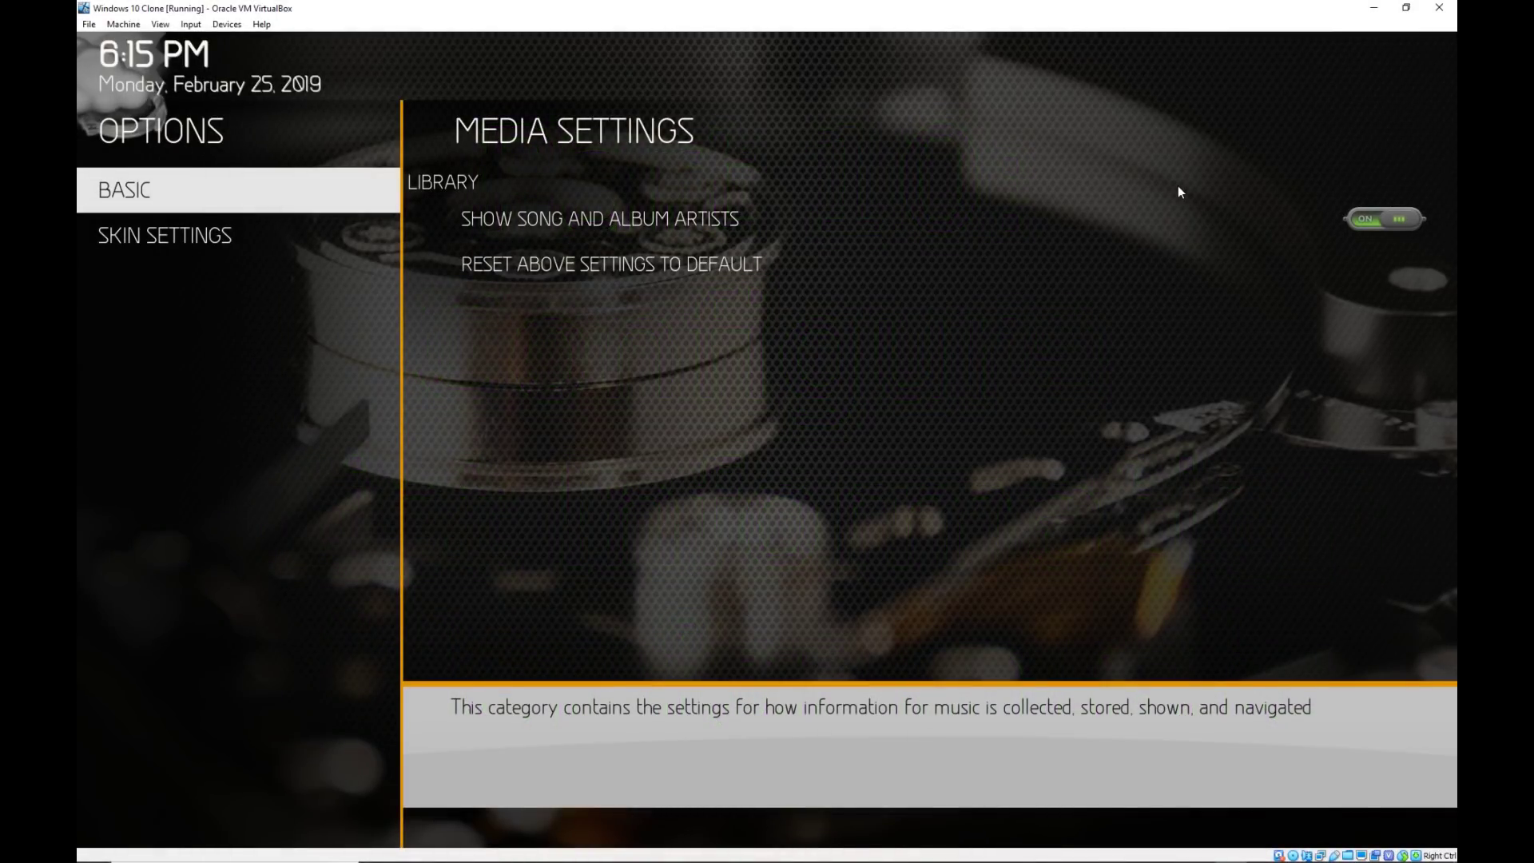
Cycle the settings level up to Expert and around again to Basic.
{"action": "key", "text": "Return"}
{"action": "key", "text": "Return"}
{"action": "key", "text": "Return"}
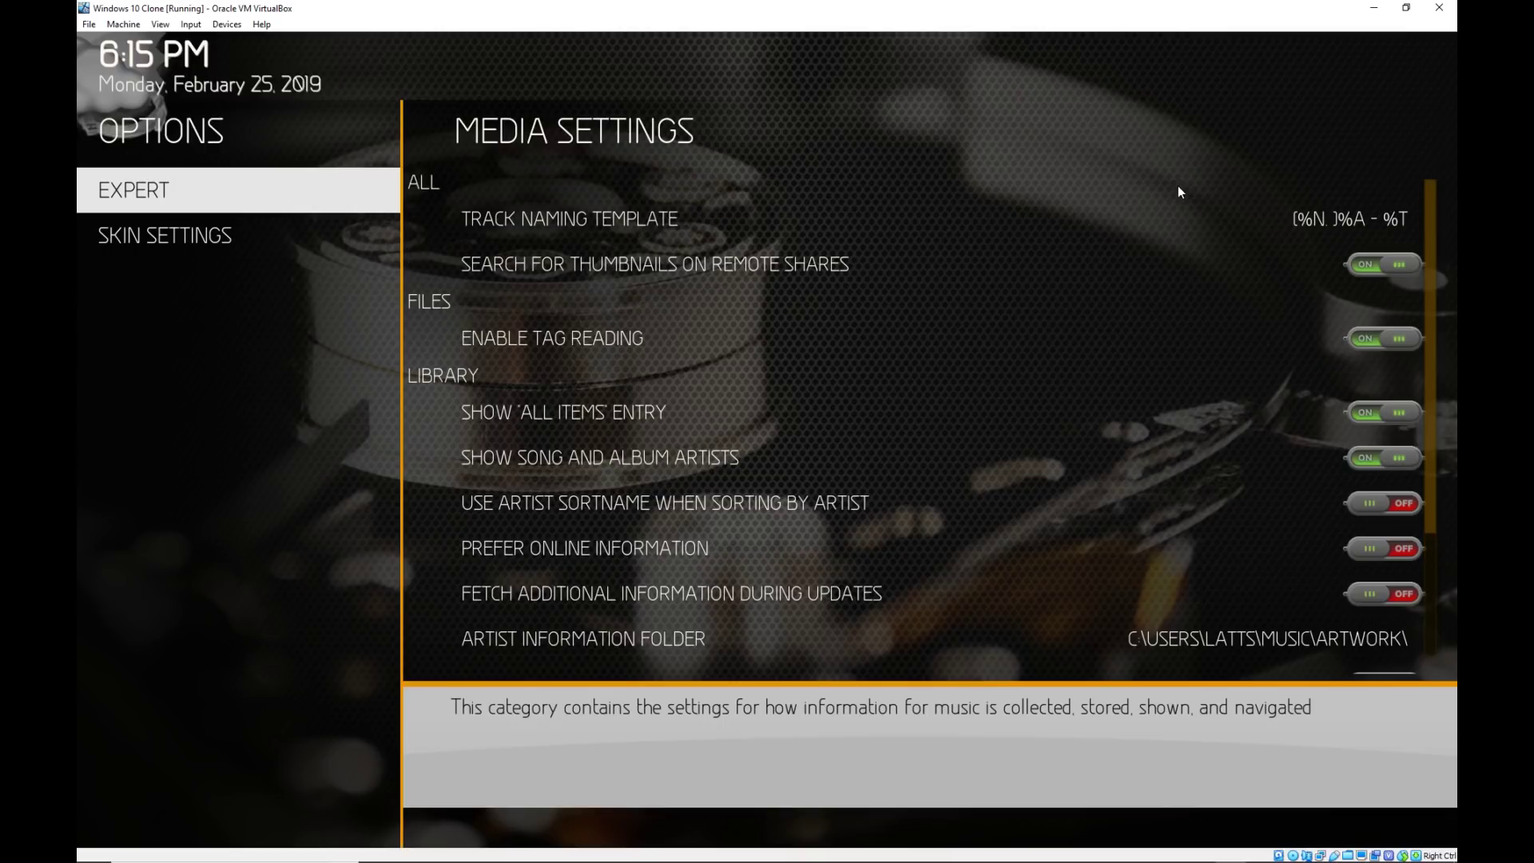
{"action": "key", "text": "Return"}
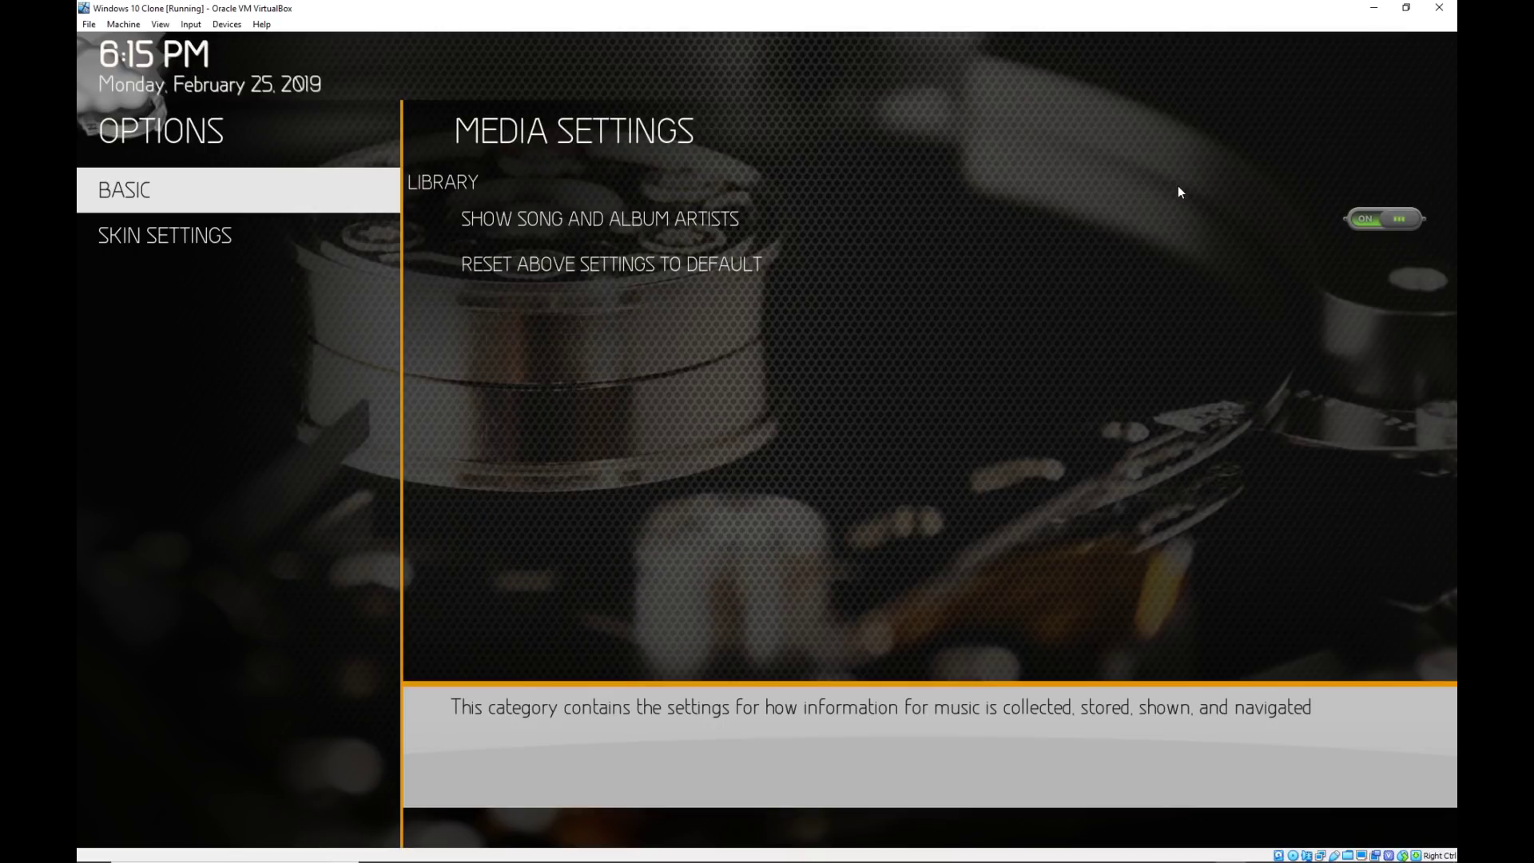
Raise the Media settings level from the Videos category through Standard to Expert.
{"action": "key", "text": "Up"}
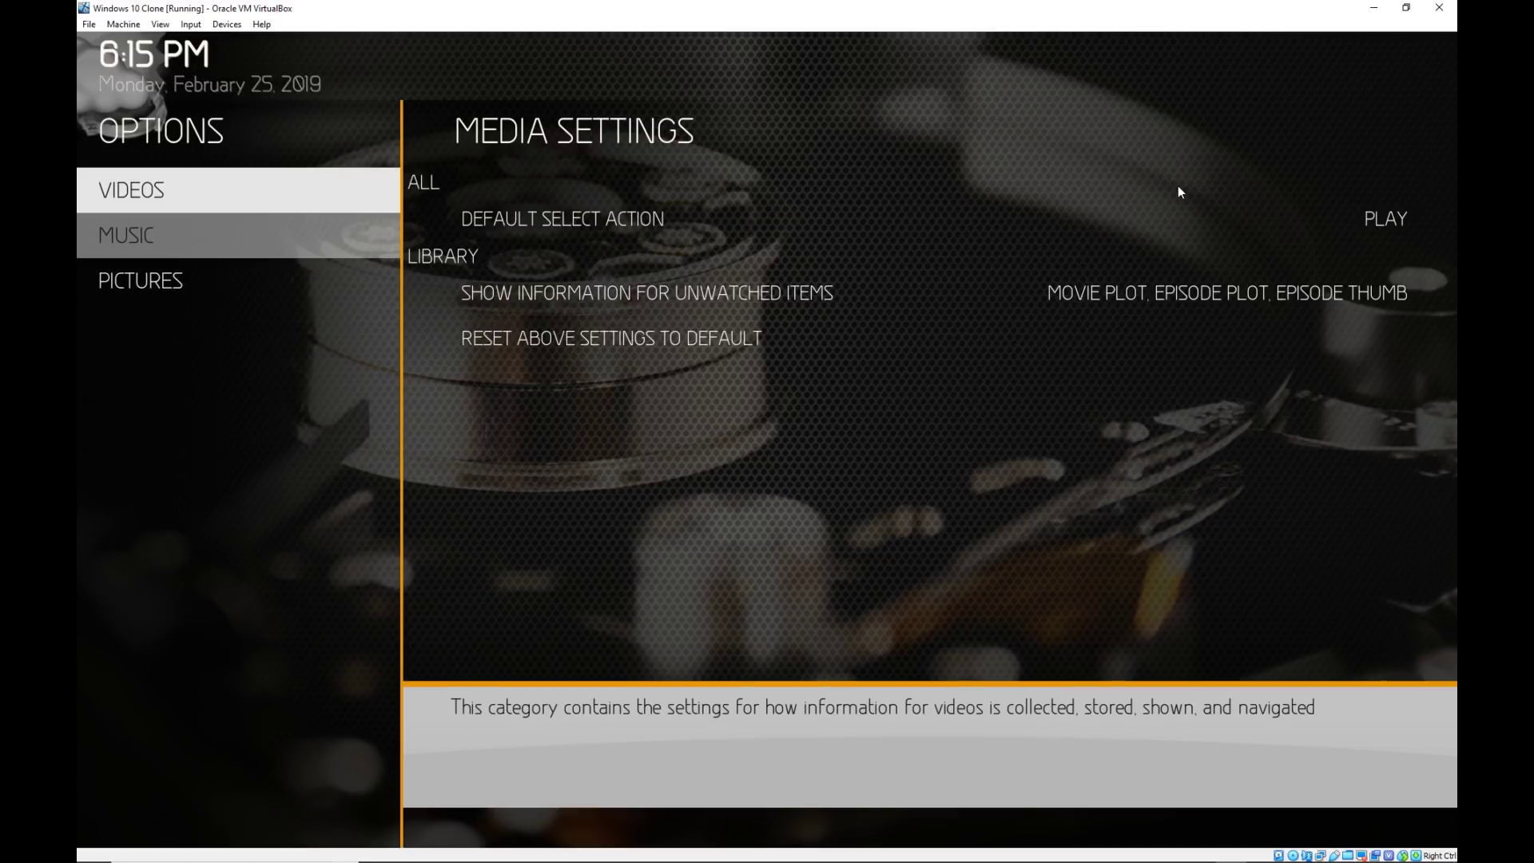
{"action": "key", "text": "Down"}
{"action": "key", "text": "Up"}
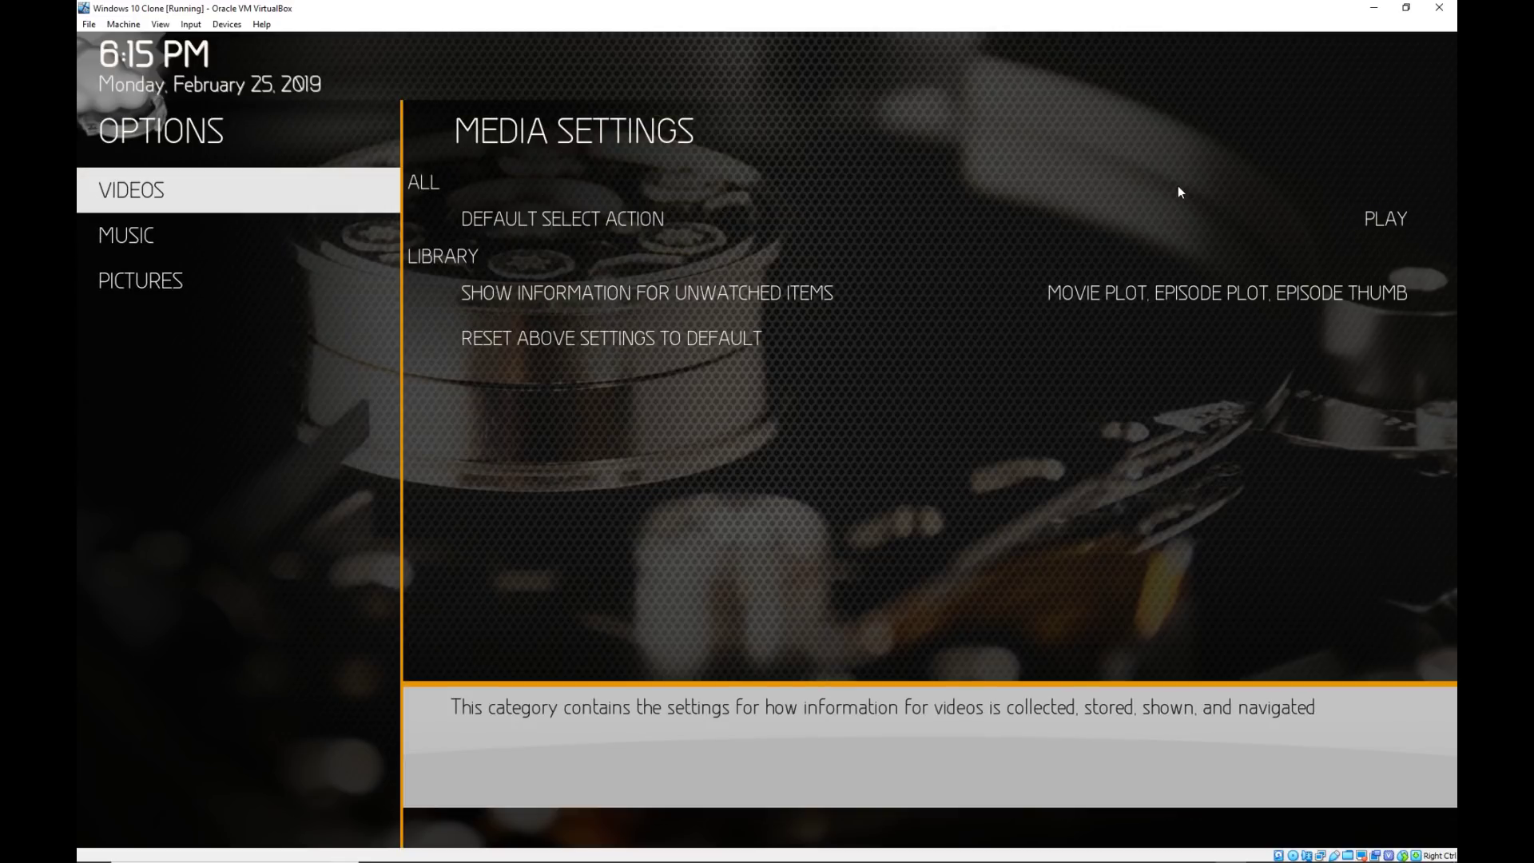
{"action": "key", "text": "Up"}
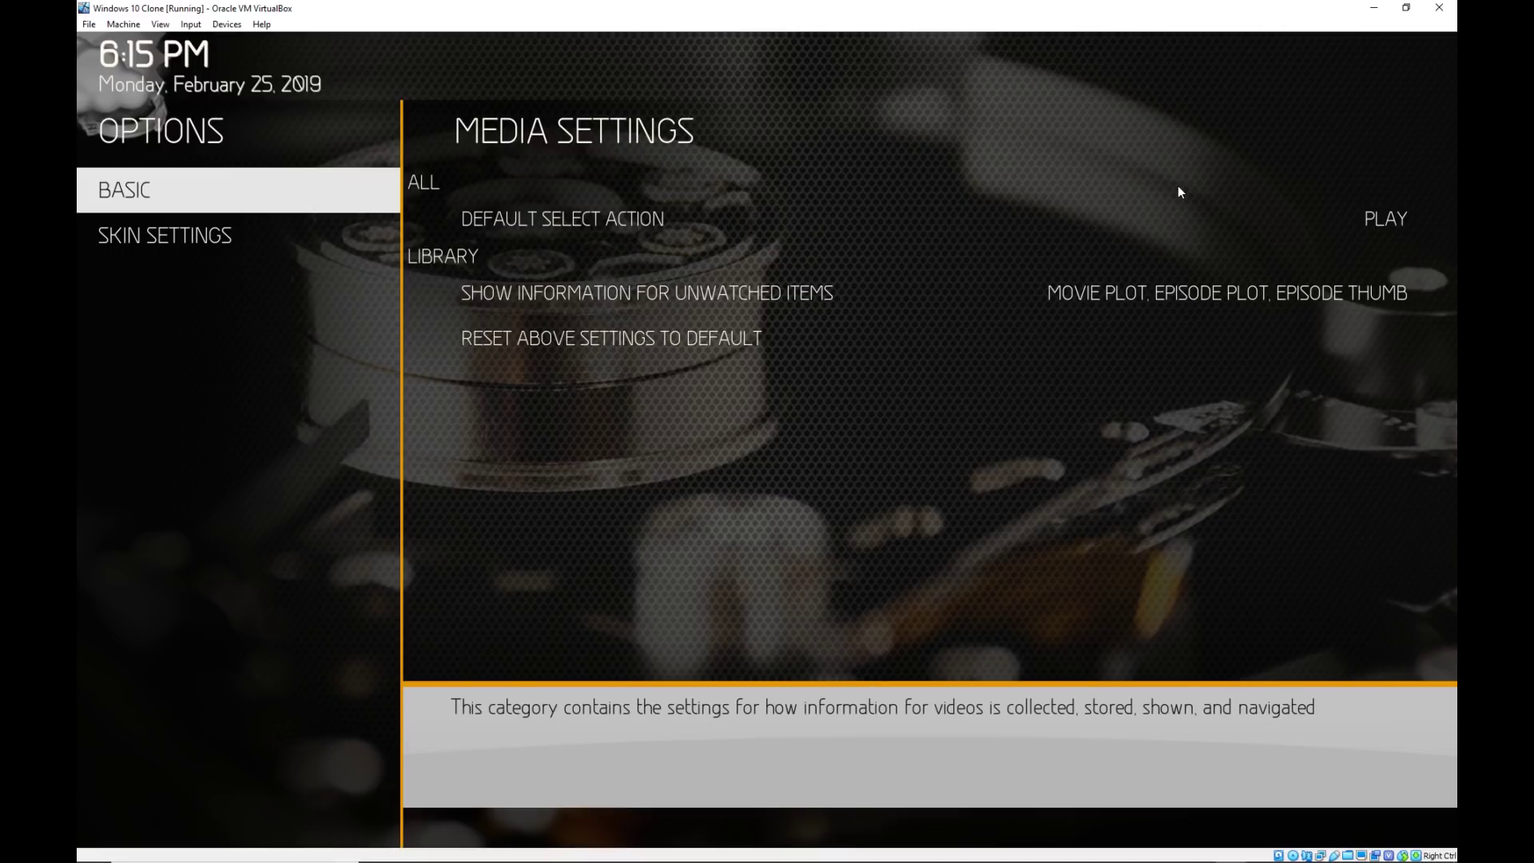
{"action": "key", "text": "Return"}
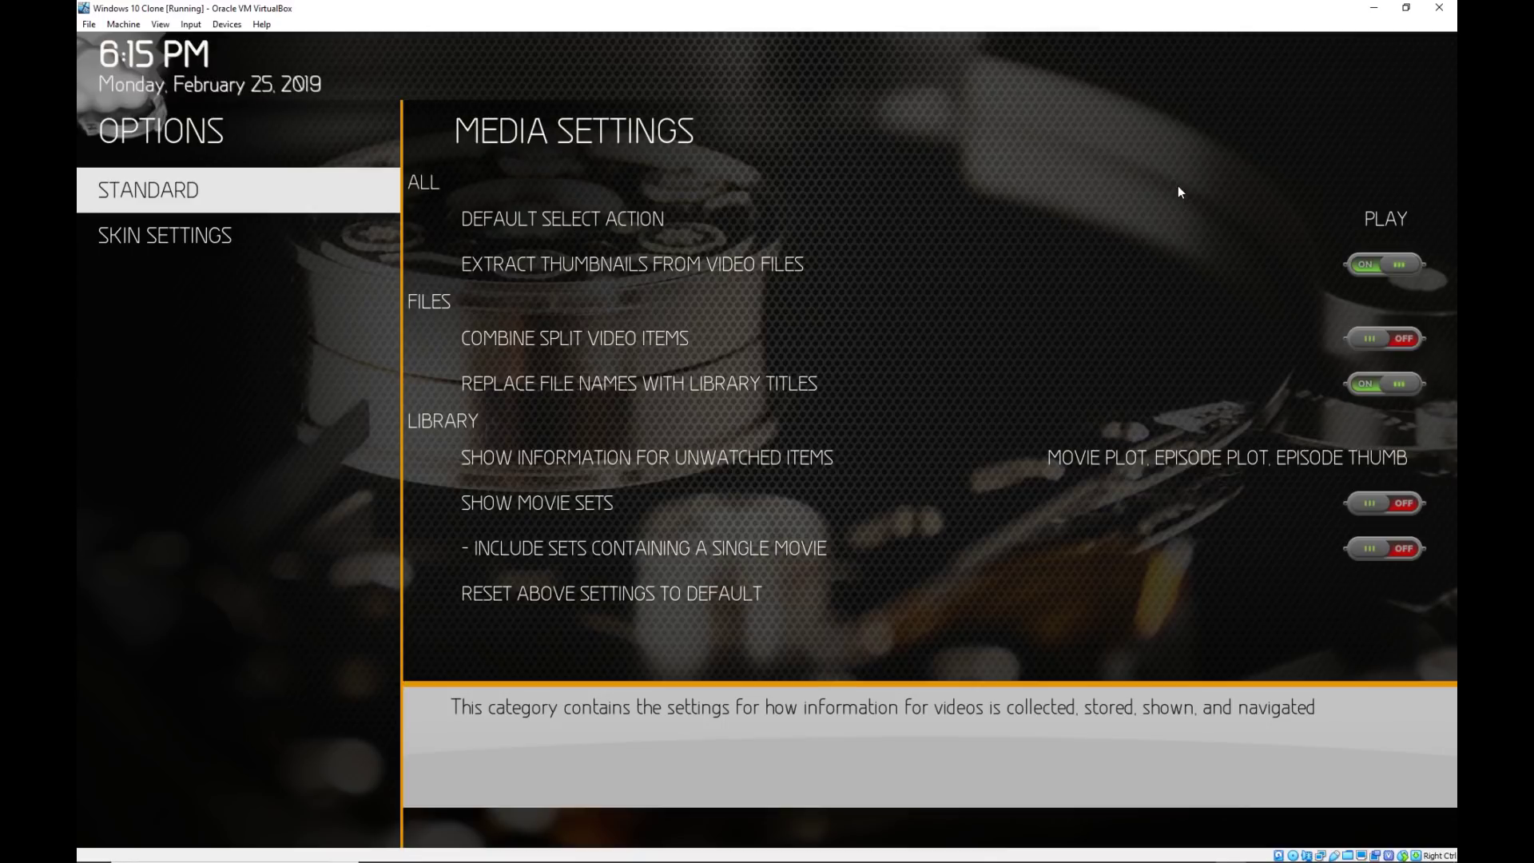
{"action": "key", "text": "Return"}
{"action": "key", "text": "Return"}
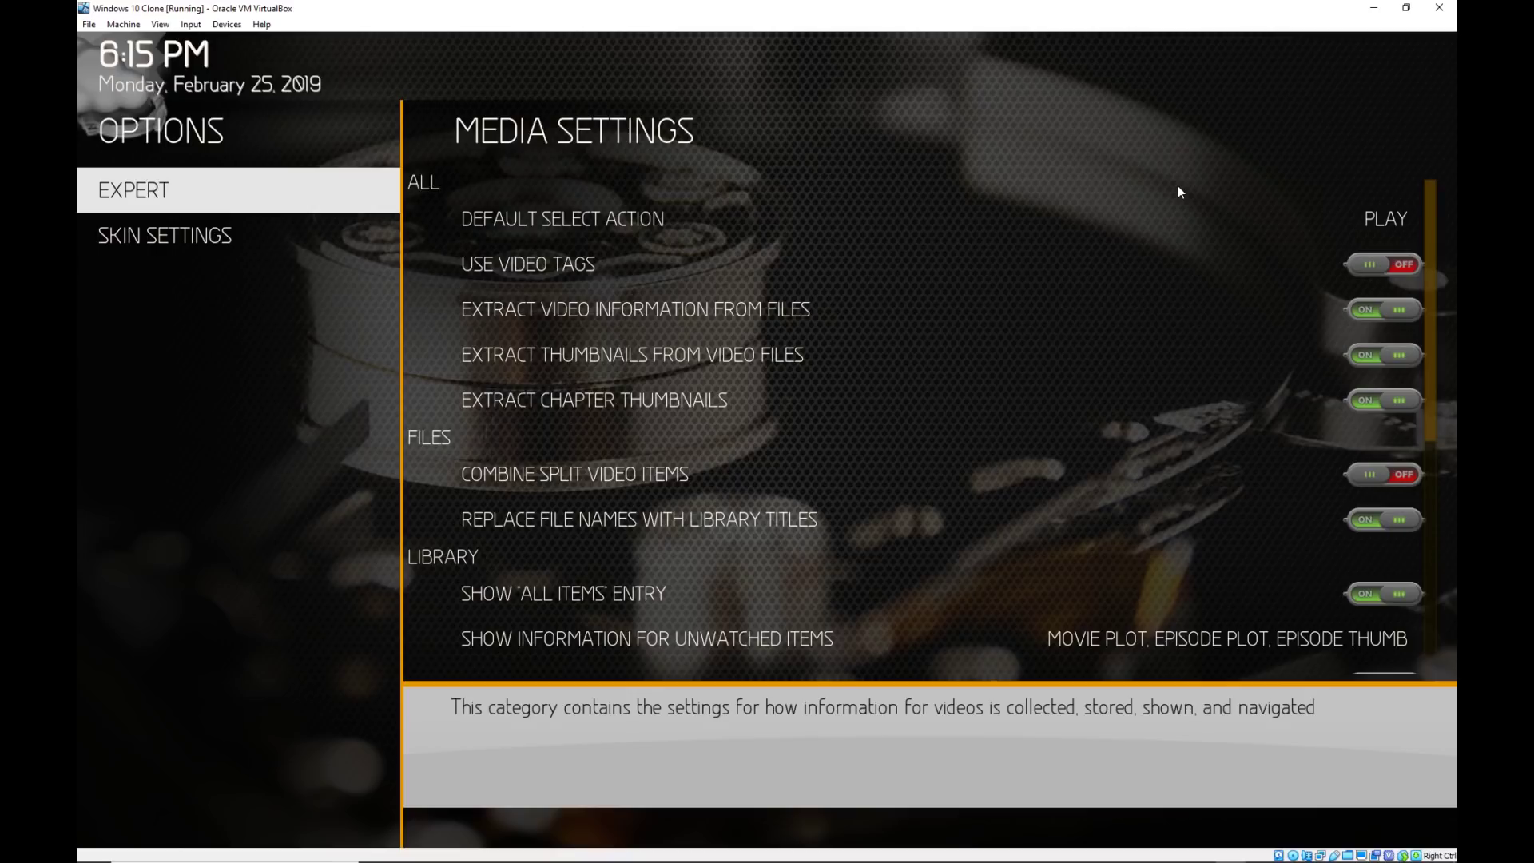
Return to the Music category and go to the Artist Information Folder setting in its Library group.
{"action": "key", "text": "Up"}
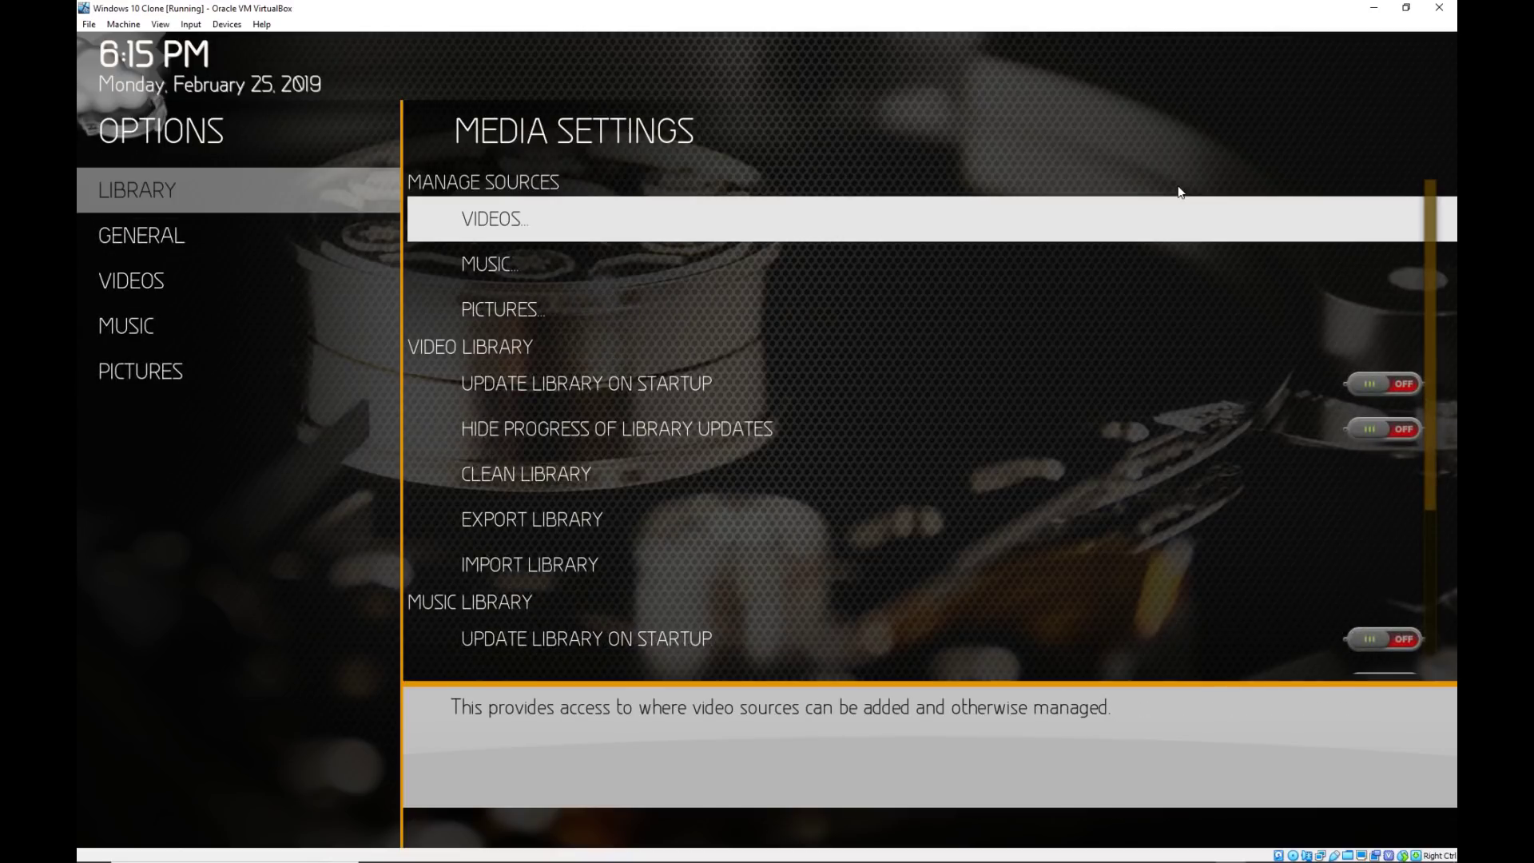
{"action": "key", "text": "Left"}
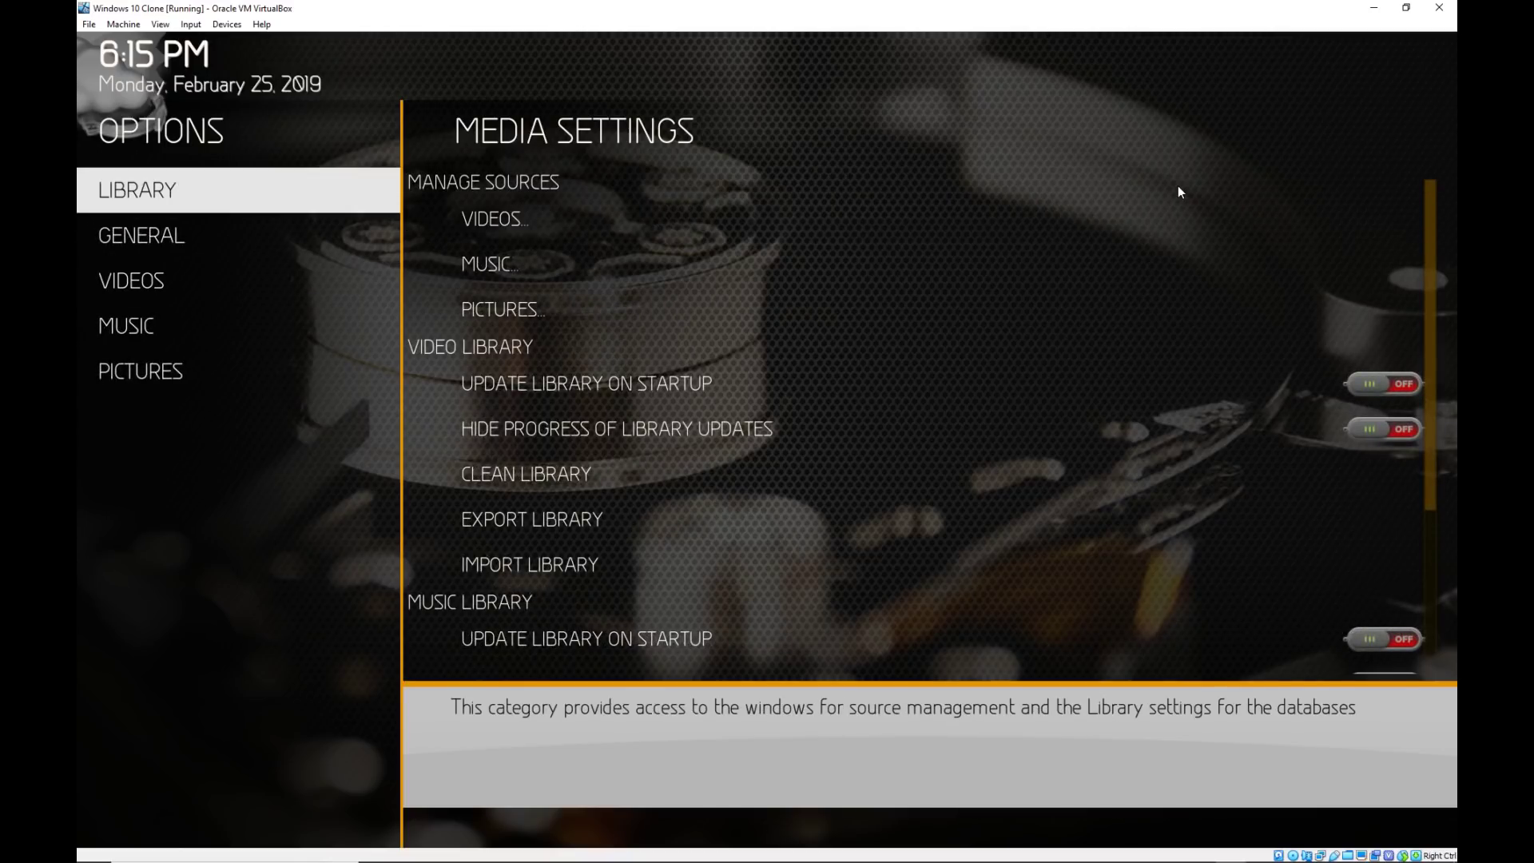
{"action": "key", "text": "Down"}
{"action": "key", "text": "Down"}
{"action": "key", "text": "Down"}
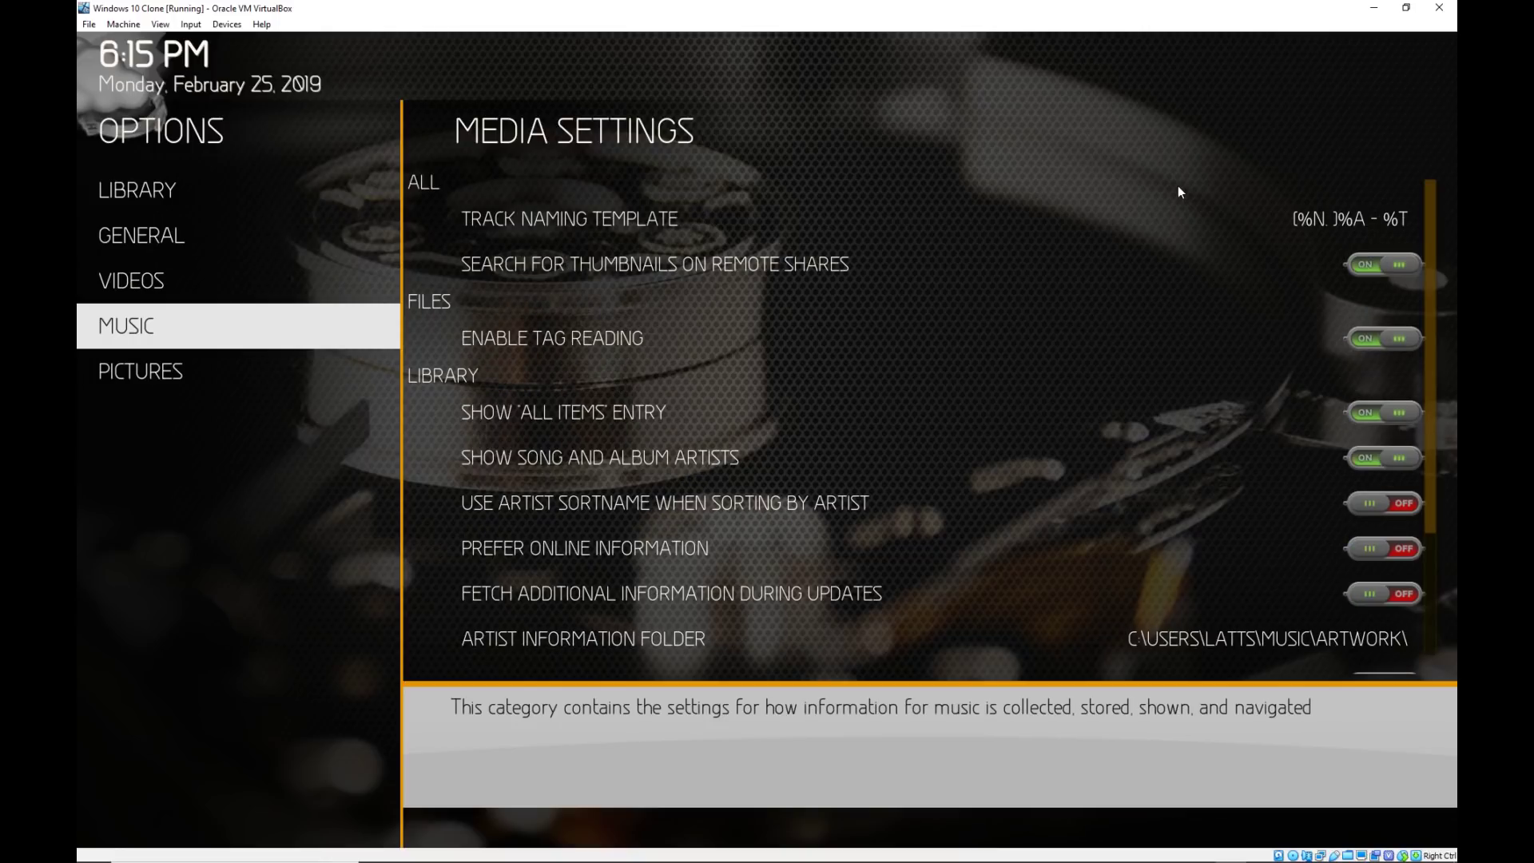
{"action": "key", "text": "Right"}
{"action": "key", "text": "Down"}
{"action": "key", "text": "Down"}
{"action": "key", "text": "Down"}
{"action": "key", "text": "Down"}
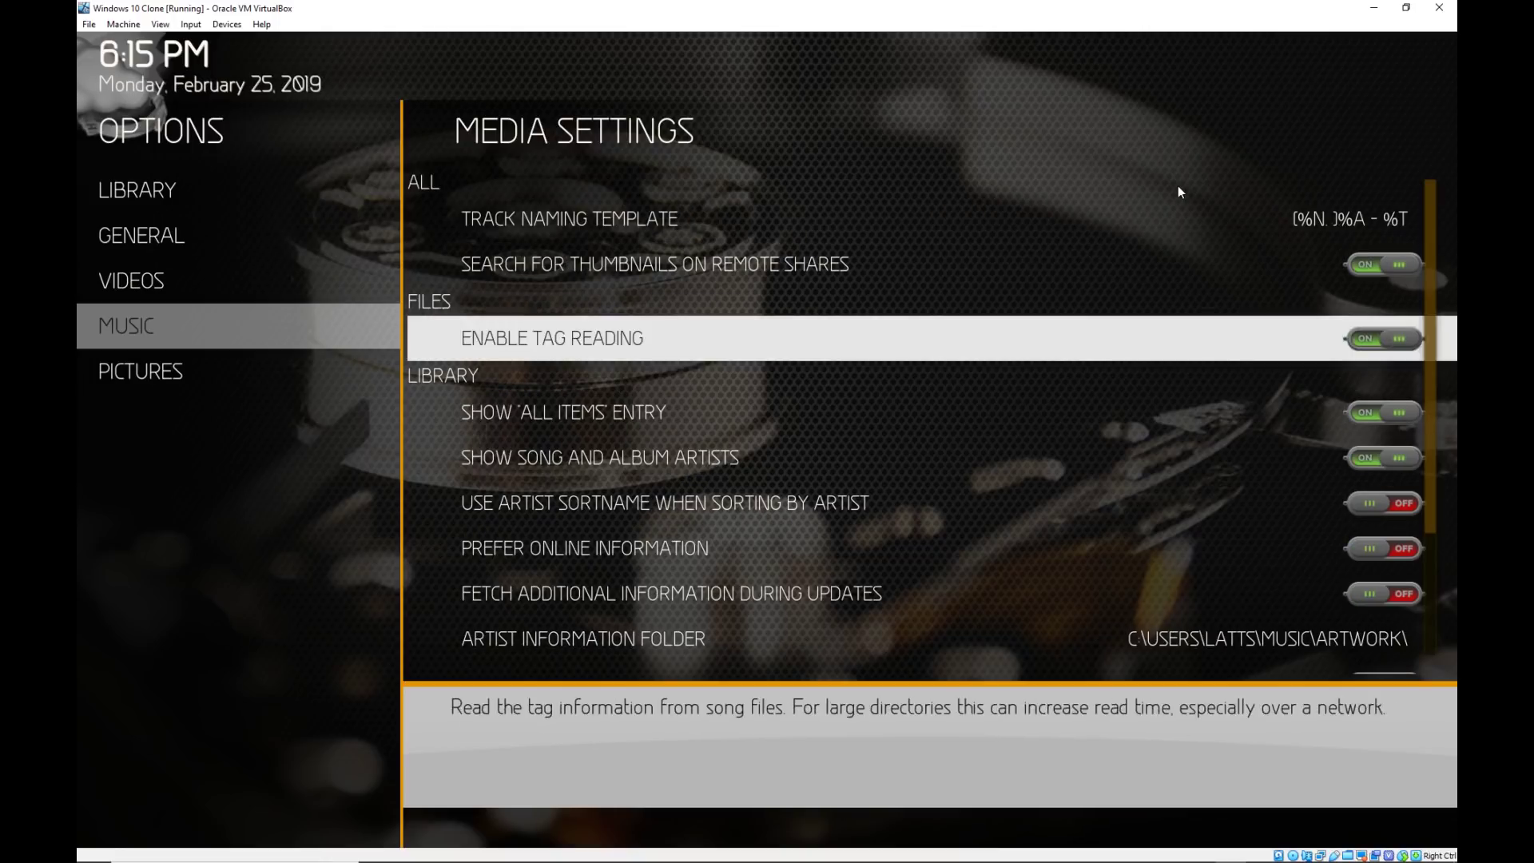
{"action": "key", "text": "Down"}
{"action": "key", "text": "Down"}
{"action": "key", "text": "Down"}
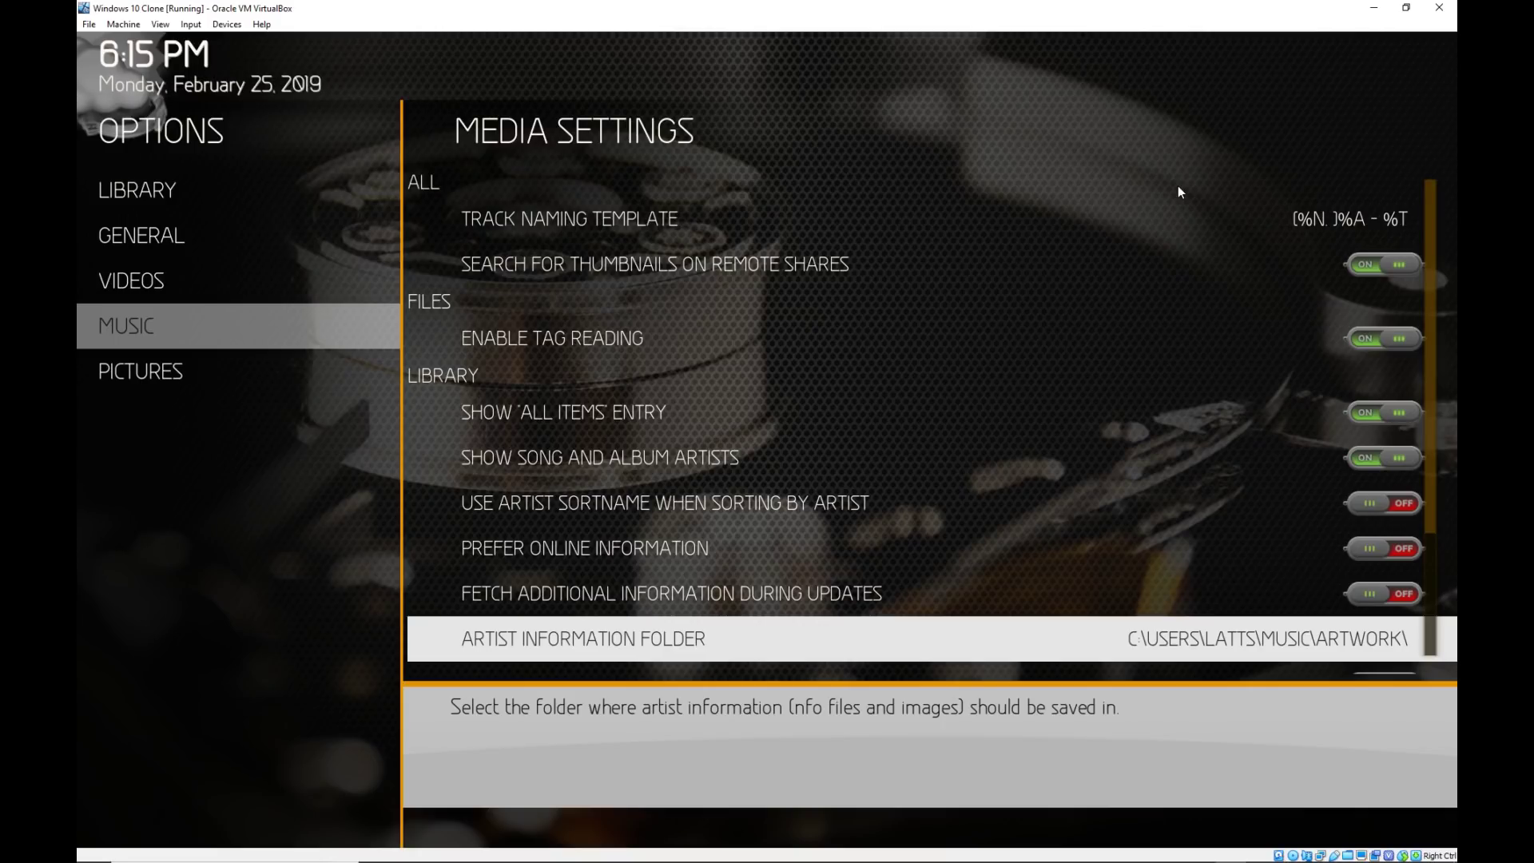
Set the Artist Information Folder to the Artwork folder inside the Windows user's Music folder.
{"action": "key", "text": "Return"}
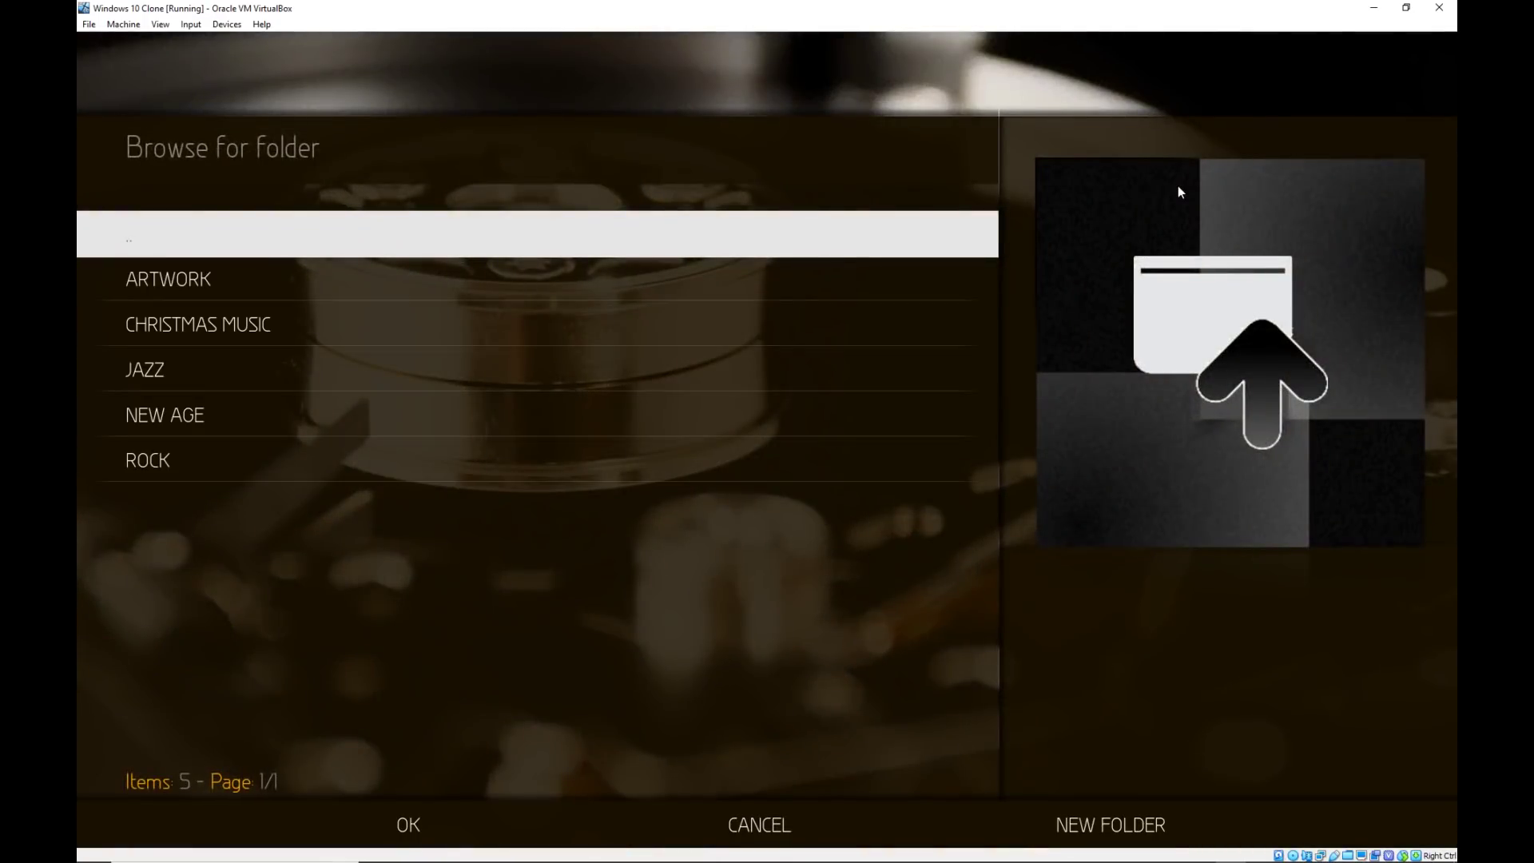
{"action": "key", "text": "Down"}
{"action": "key", "text": "Up"}
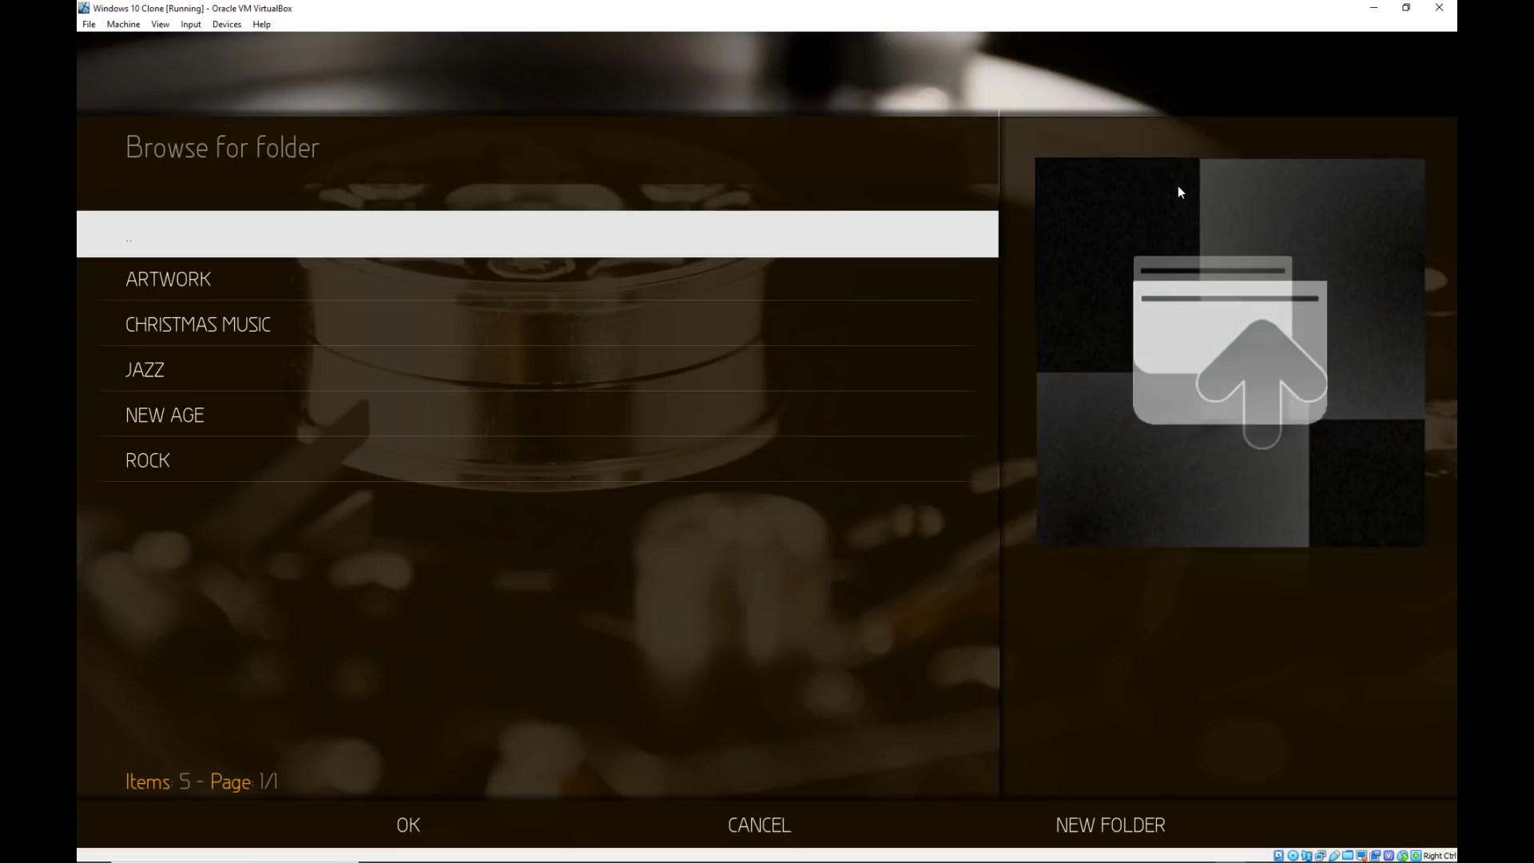
{"action": "key", "text": "Return"}
{"action": "key", "text": "Down"}
{"action": "key", "text": "Down"}
{"action": "key", "text": "Down"}
{"action": "key", "text": "Down"}
{"action": "key", "text": "Down"}
{"action": "key", "text": "Down"}
{"action": "key", "text": "Down"}
{"action": "key", "text": "Down"}
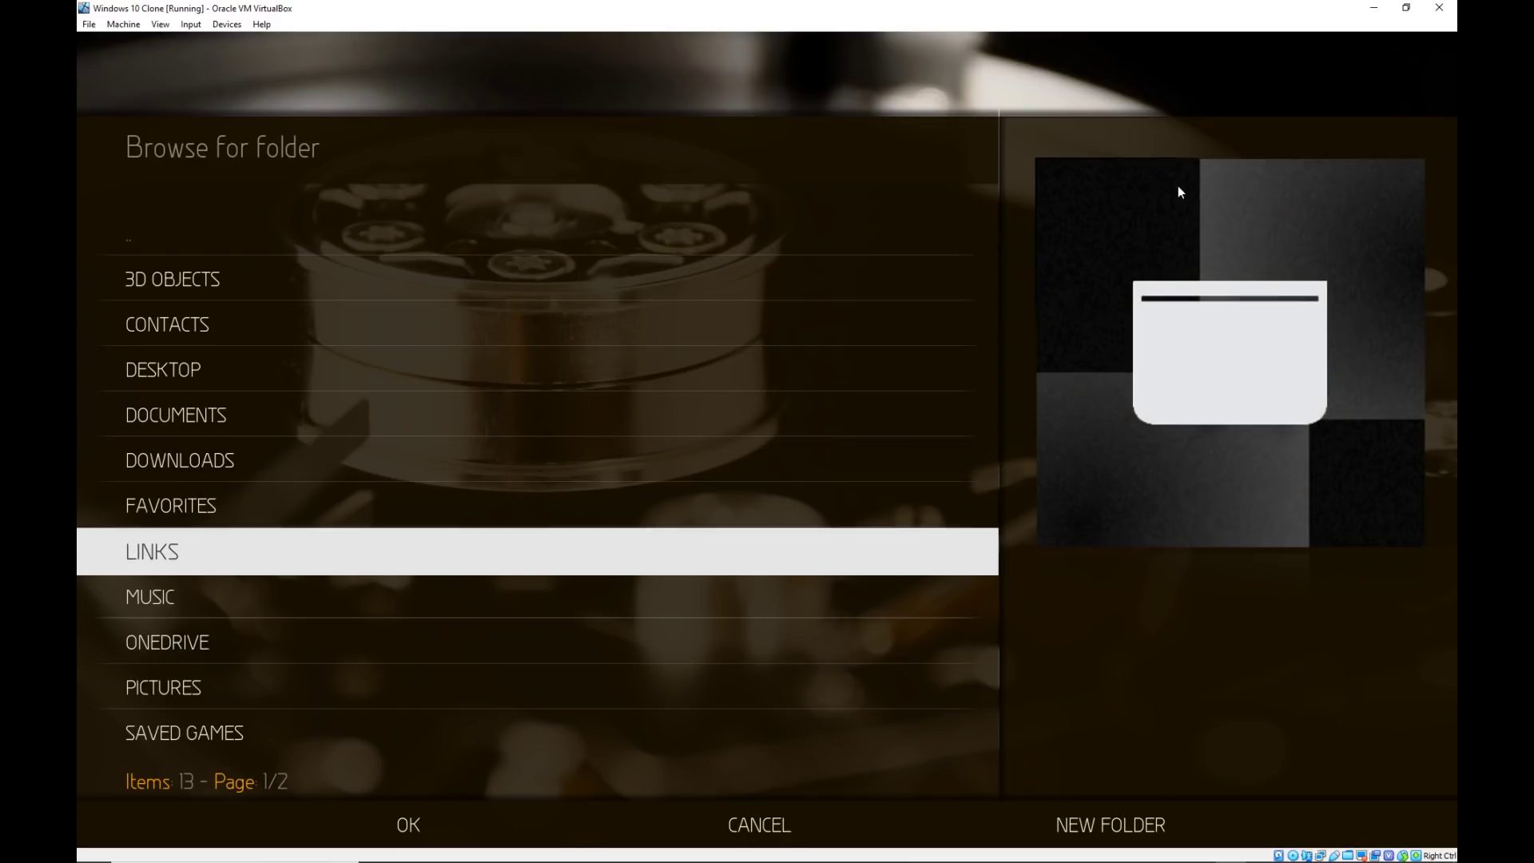
{"action": "key", "text": "Return"}
{"action": "key", "text": "Down"}
{"action": "key", "text": "Return"}
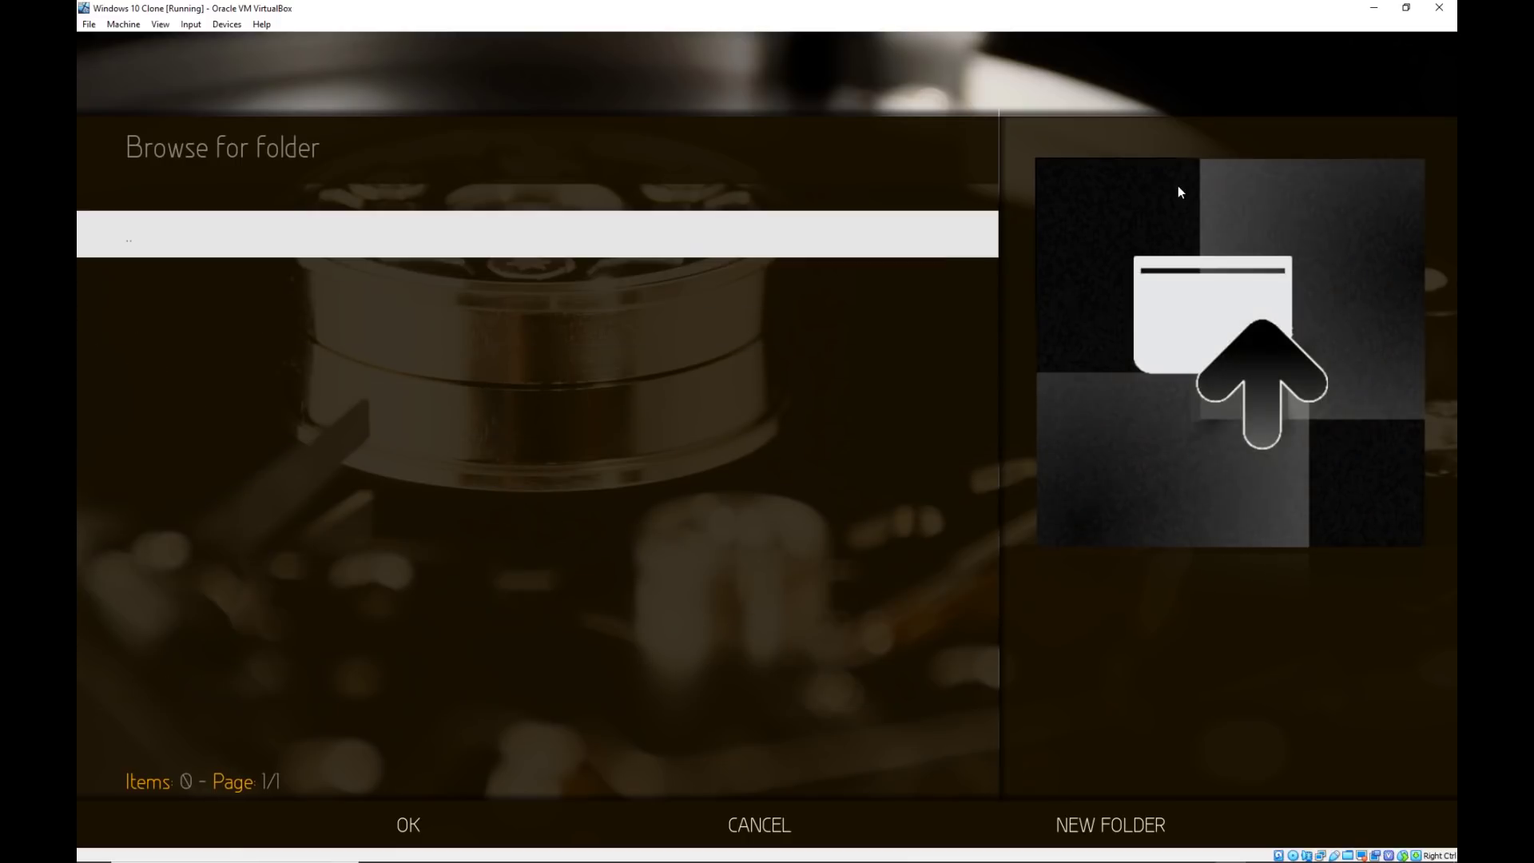
{"action": "key", "text": "Down"}
{"action": "key", "text": "Return"}
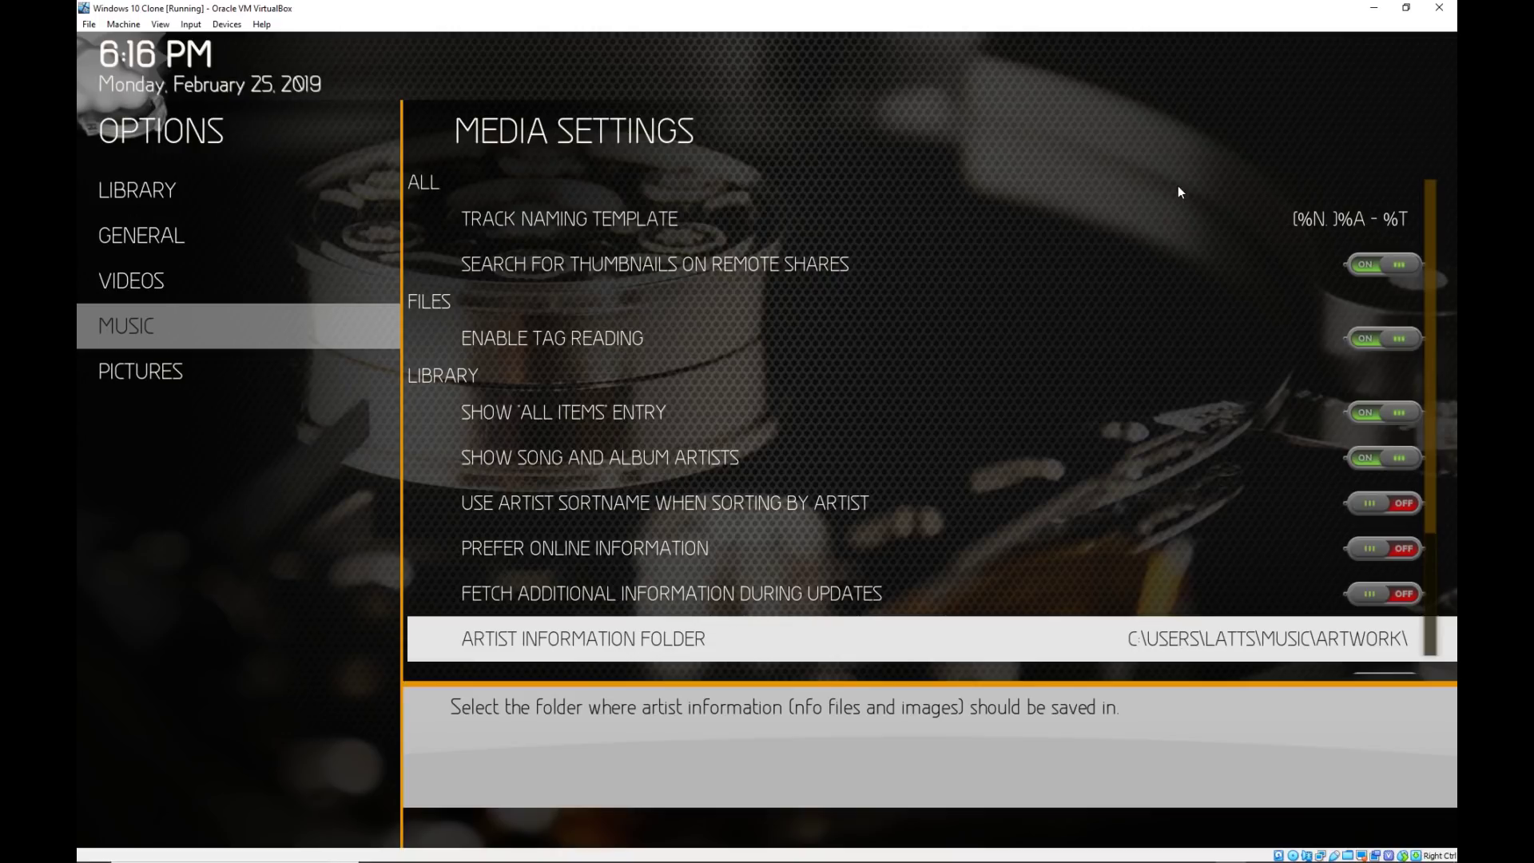
Leave the Media settings and open the System settings for cache and hardware.
{"action": "key", "text": "Escape"}
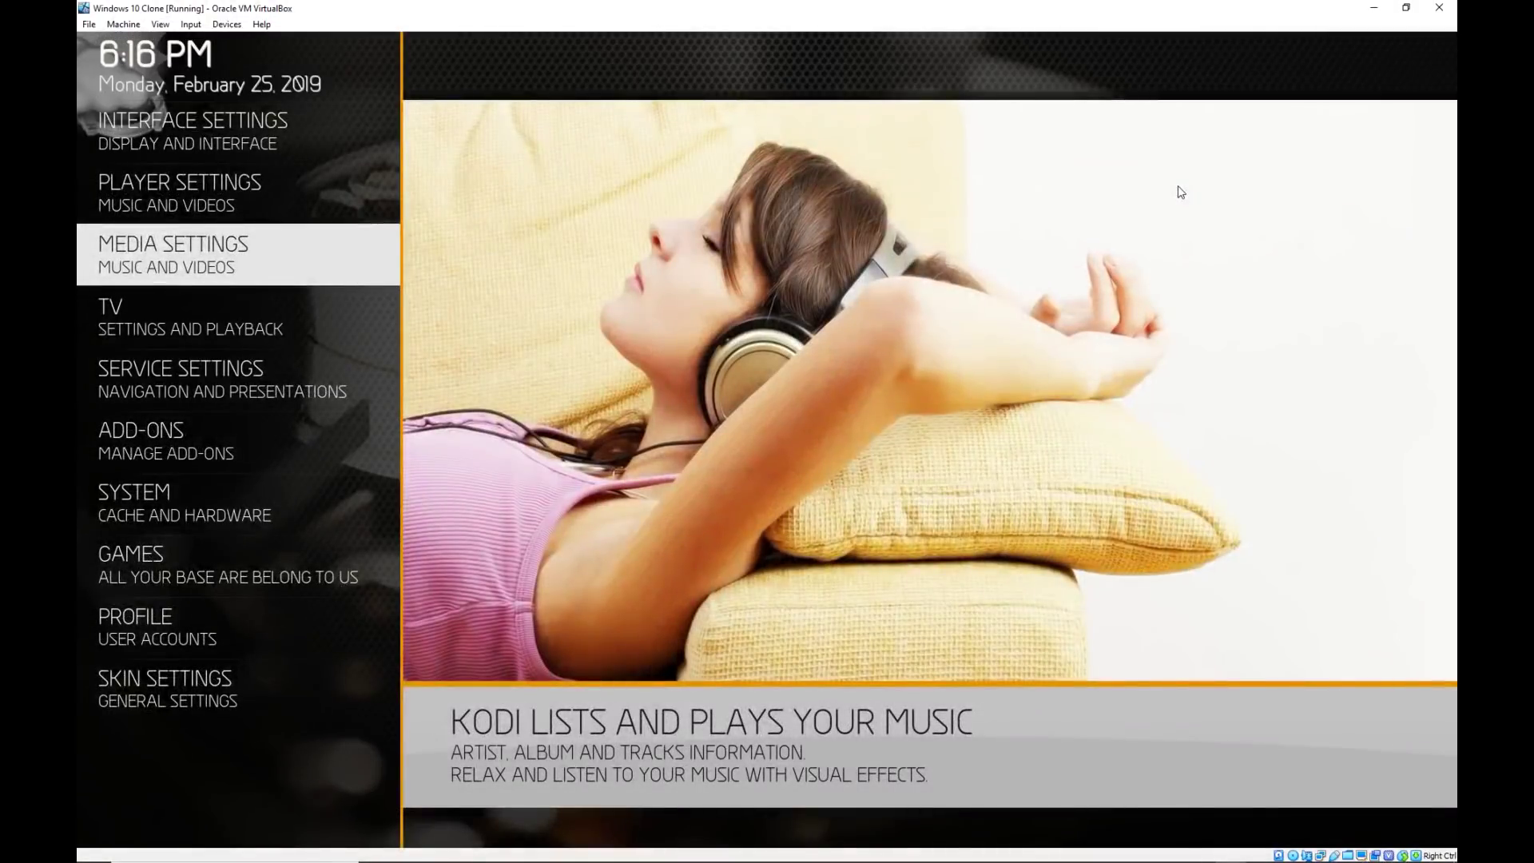
{"action": "key", "text": "Down"}
{"action": "key", "text": "Down"}
{"action": "key", "text": "Down"}
{"action": "key", "text": "Down"}
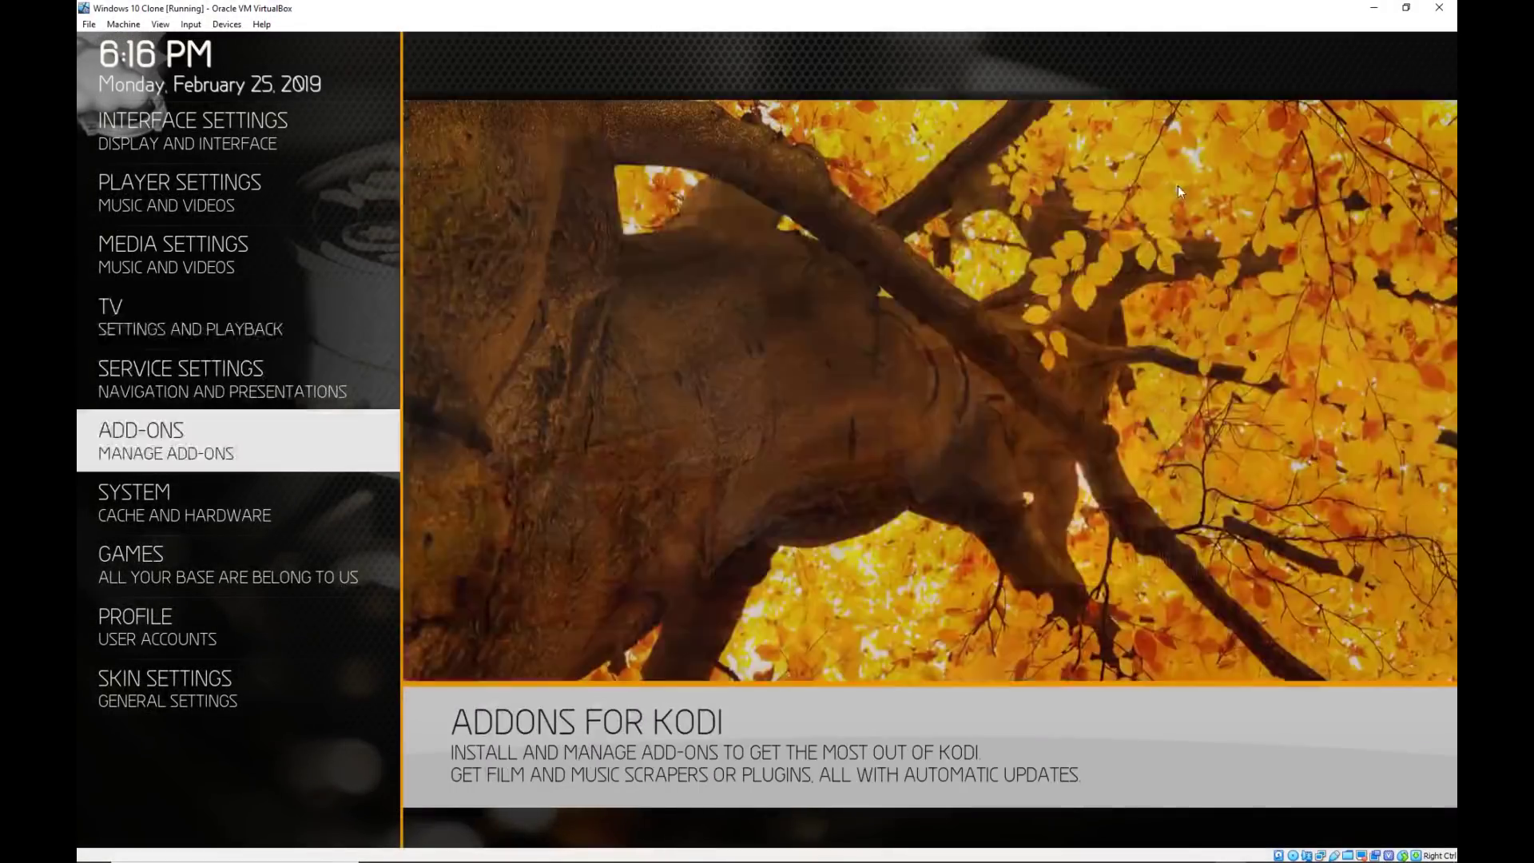
{"action": "key", "text": "Return"}
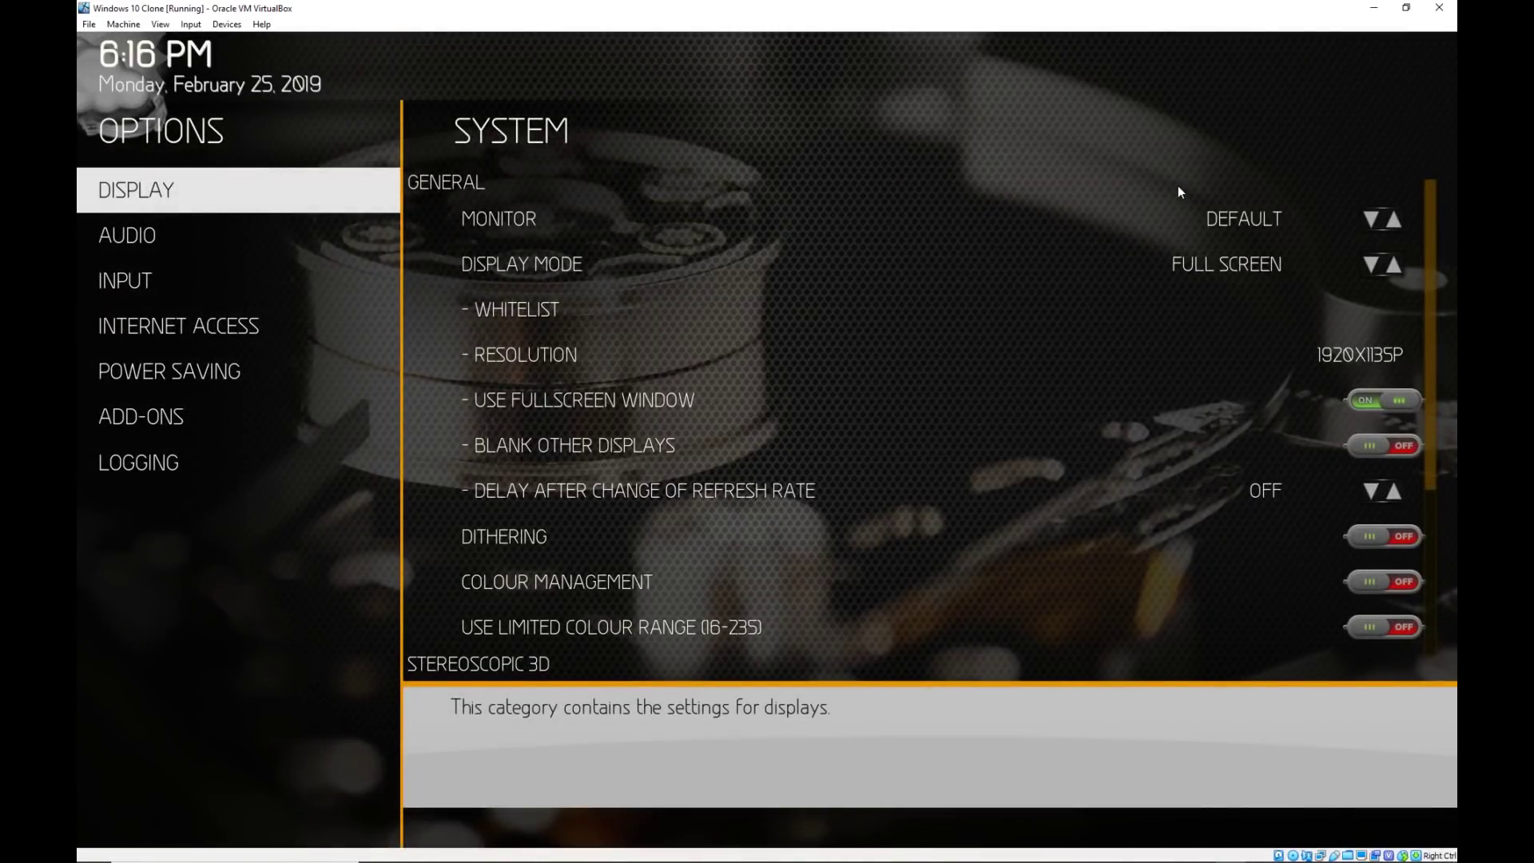
{"action": "key", "text": "Down"}
{"action": "key", "text": "Down"}
{"action": "key", "text": "Down"}
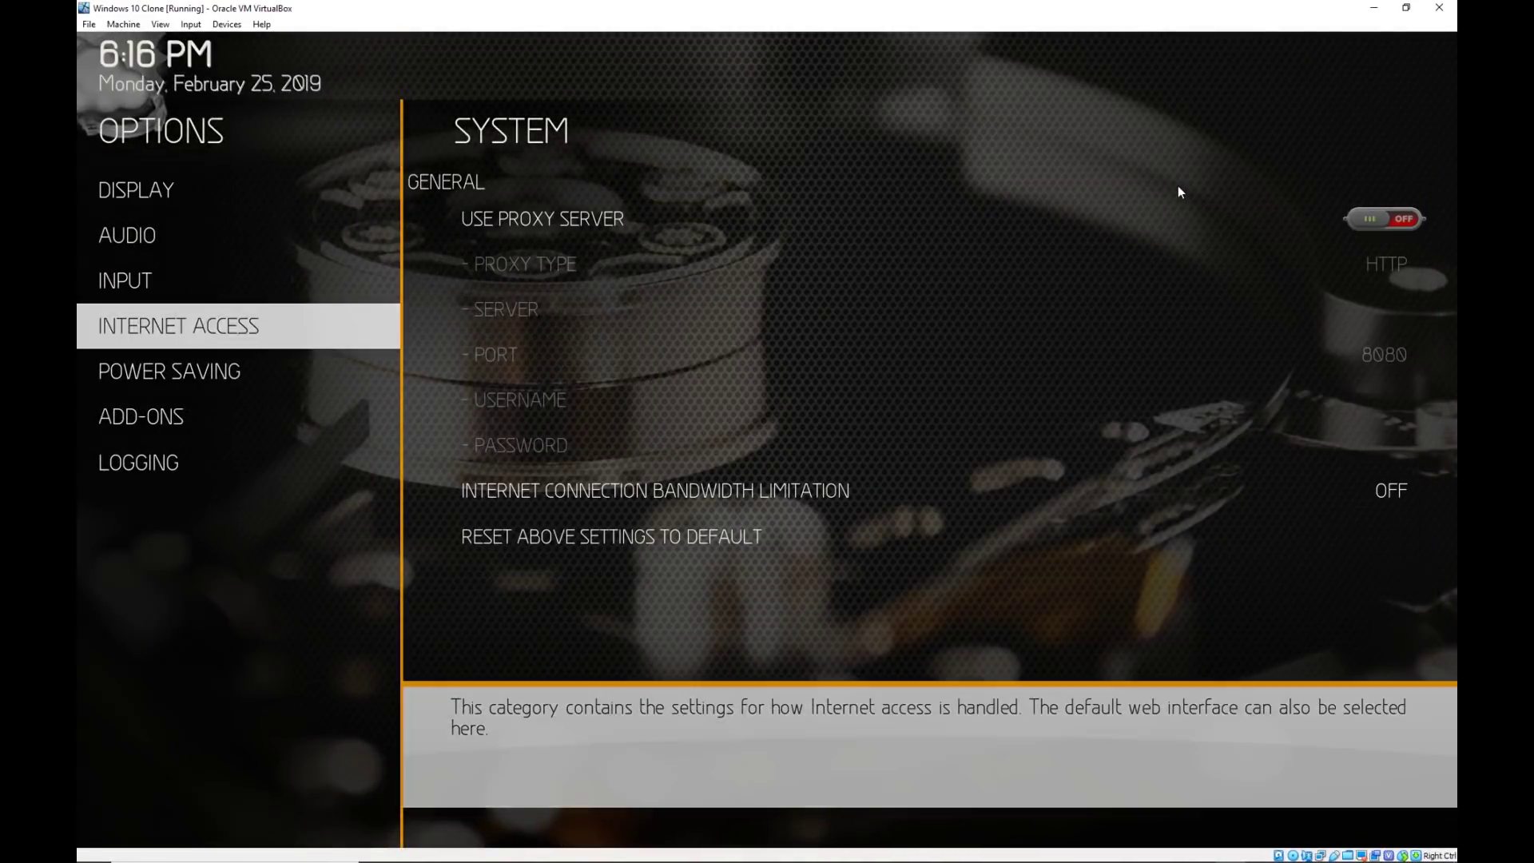
{"action": "key", "text": "Escape"}
{"action": "key", "text": "Return"}
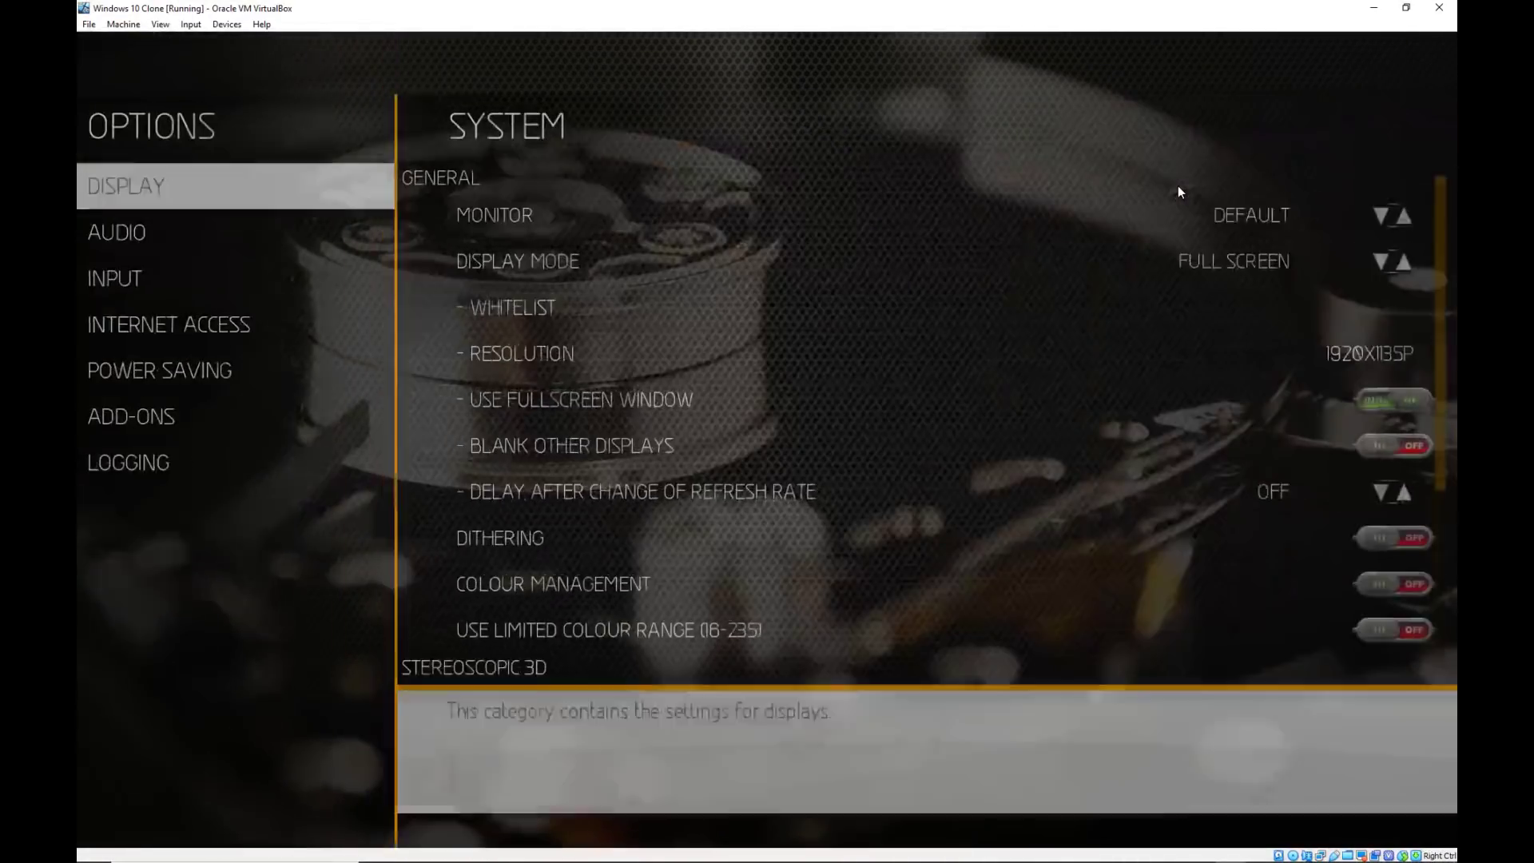
Open the Manage Dependencies list from the Add-ons category of the System settings.
{"action": "key", "text": "Down"}
{"action": "key", "text": "Down"}
{"action": "key", "text": "Down"}
{"action": "key", "text": "Down"}
{"action": "key", "text": "Down"}
{"action": "key", "text": "Right"}
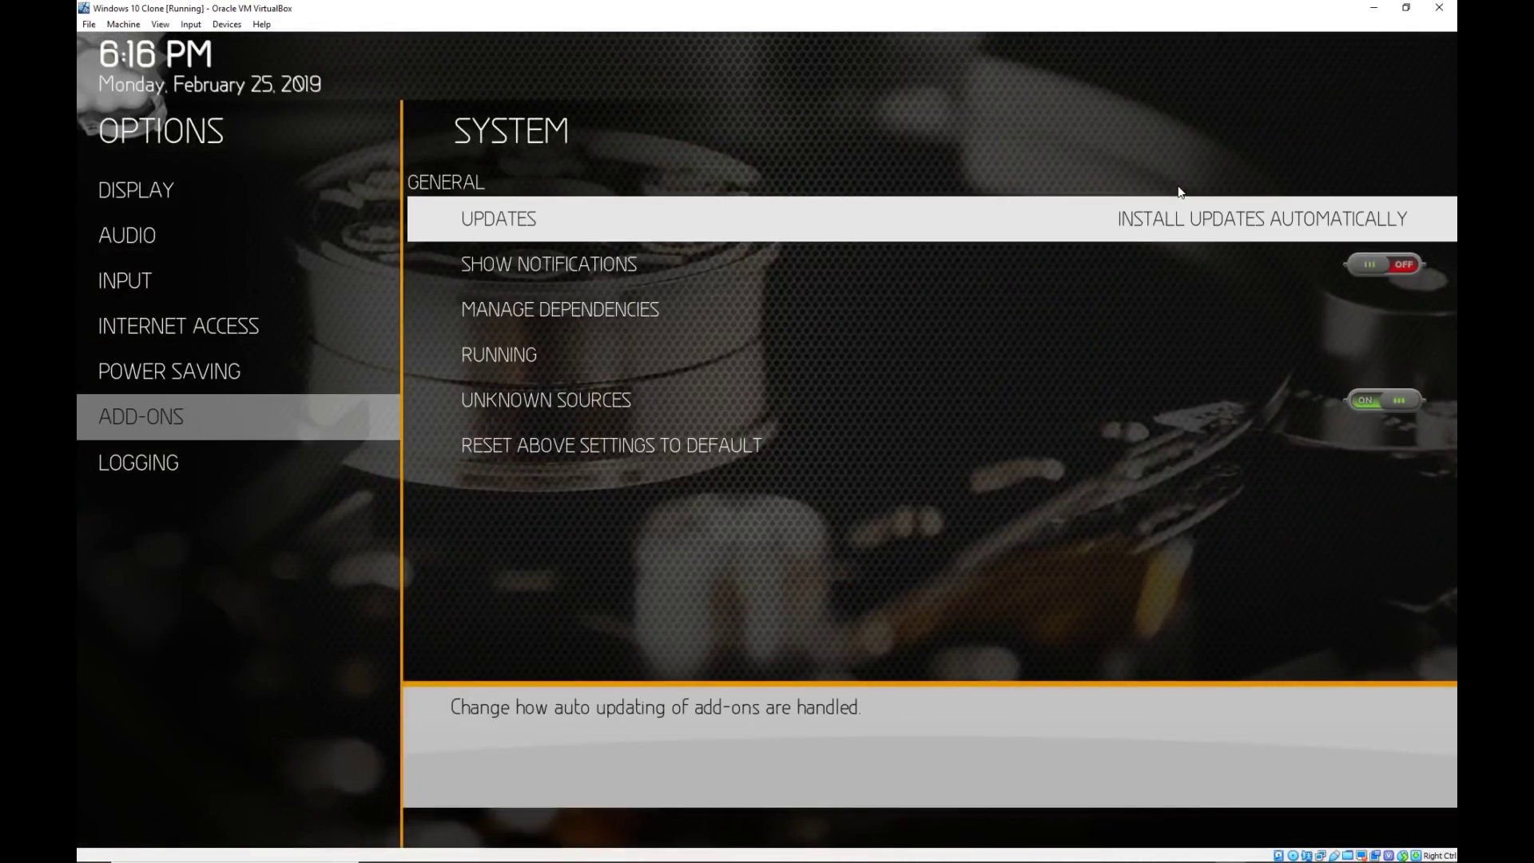
{"action": "key", "text": "Down"}
{"action": "key", "text": "Down"}
{"action": "key", "text": "Return"}
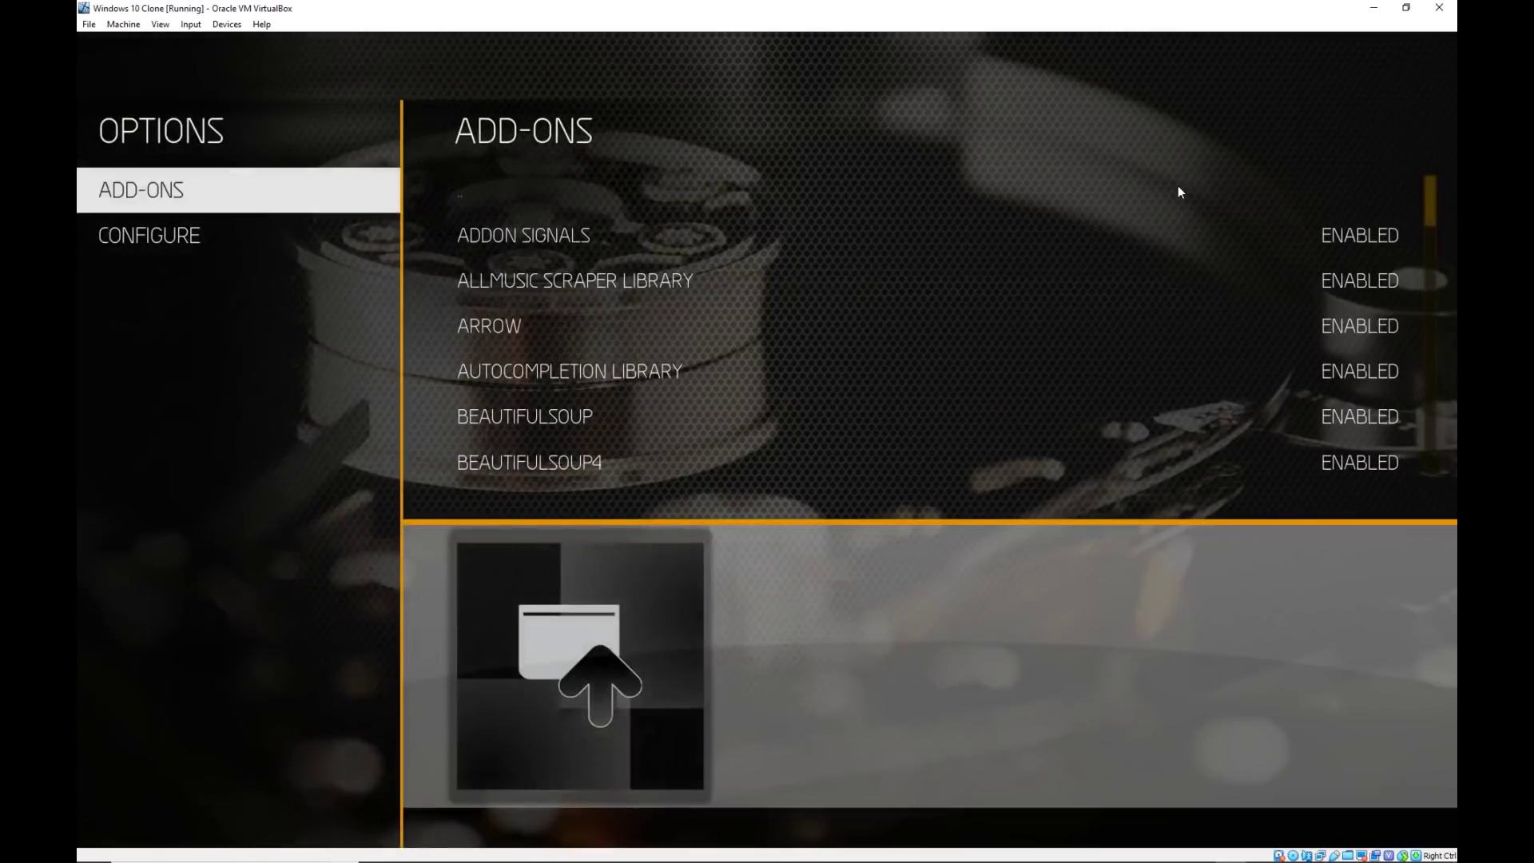
Find the Metadata and Artwork Module in the dependencies and open its configuration.
{"action": "scroll", "coordinate": [1178, 191], "scroll_direction": "down", "scroll_amount": 15}
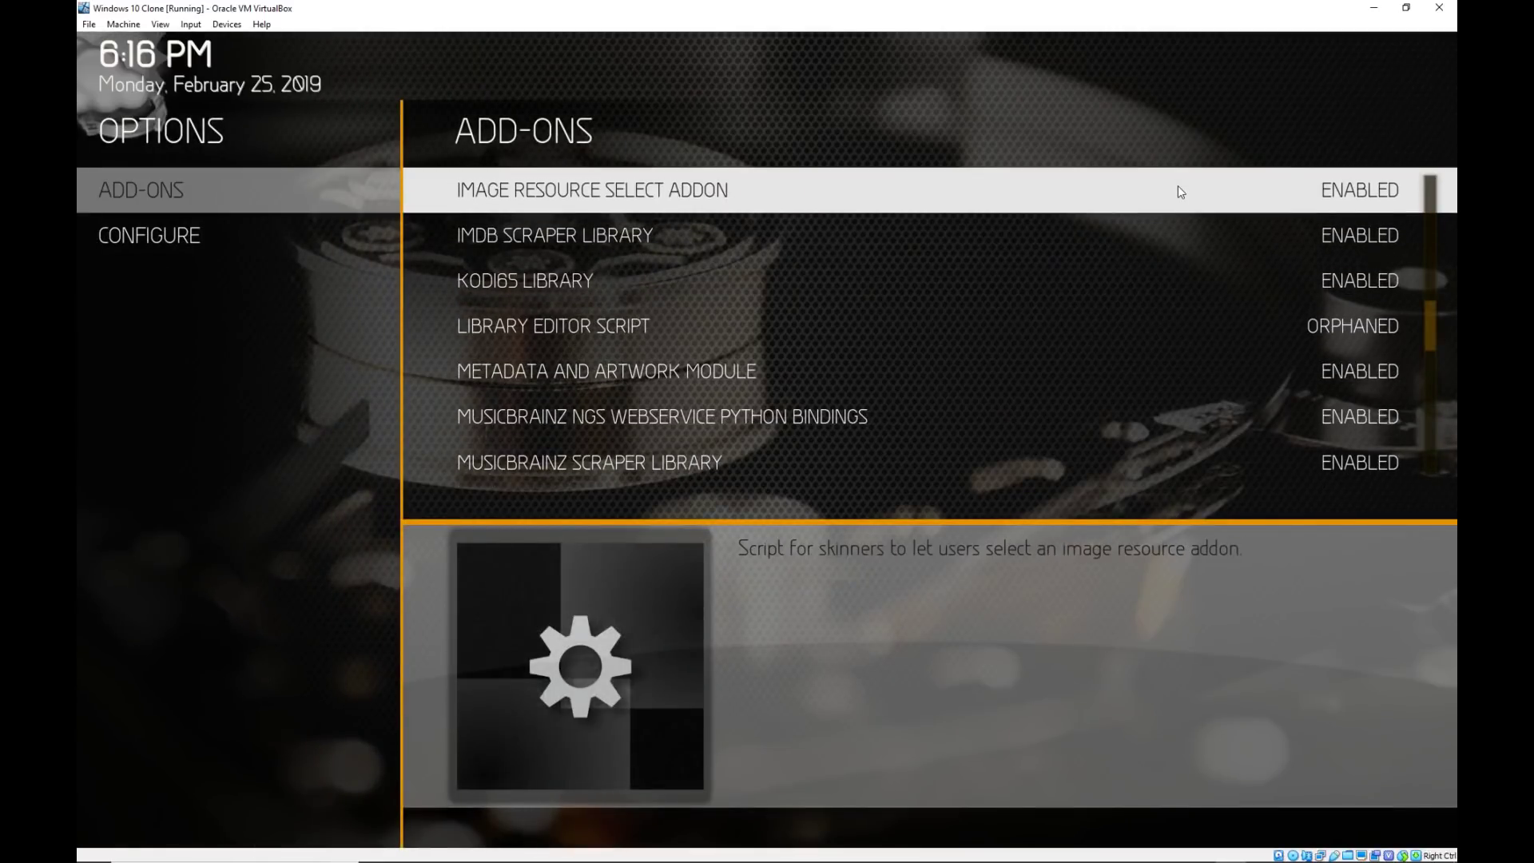
{"action": "key", "text": "Down"}
{"action": "key", "text": "Down"}
{"action": "key", "text": "Down"}
{"action": "key", "text": "Down"}
{"action": "key", "text": "Return"}
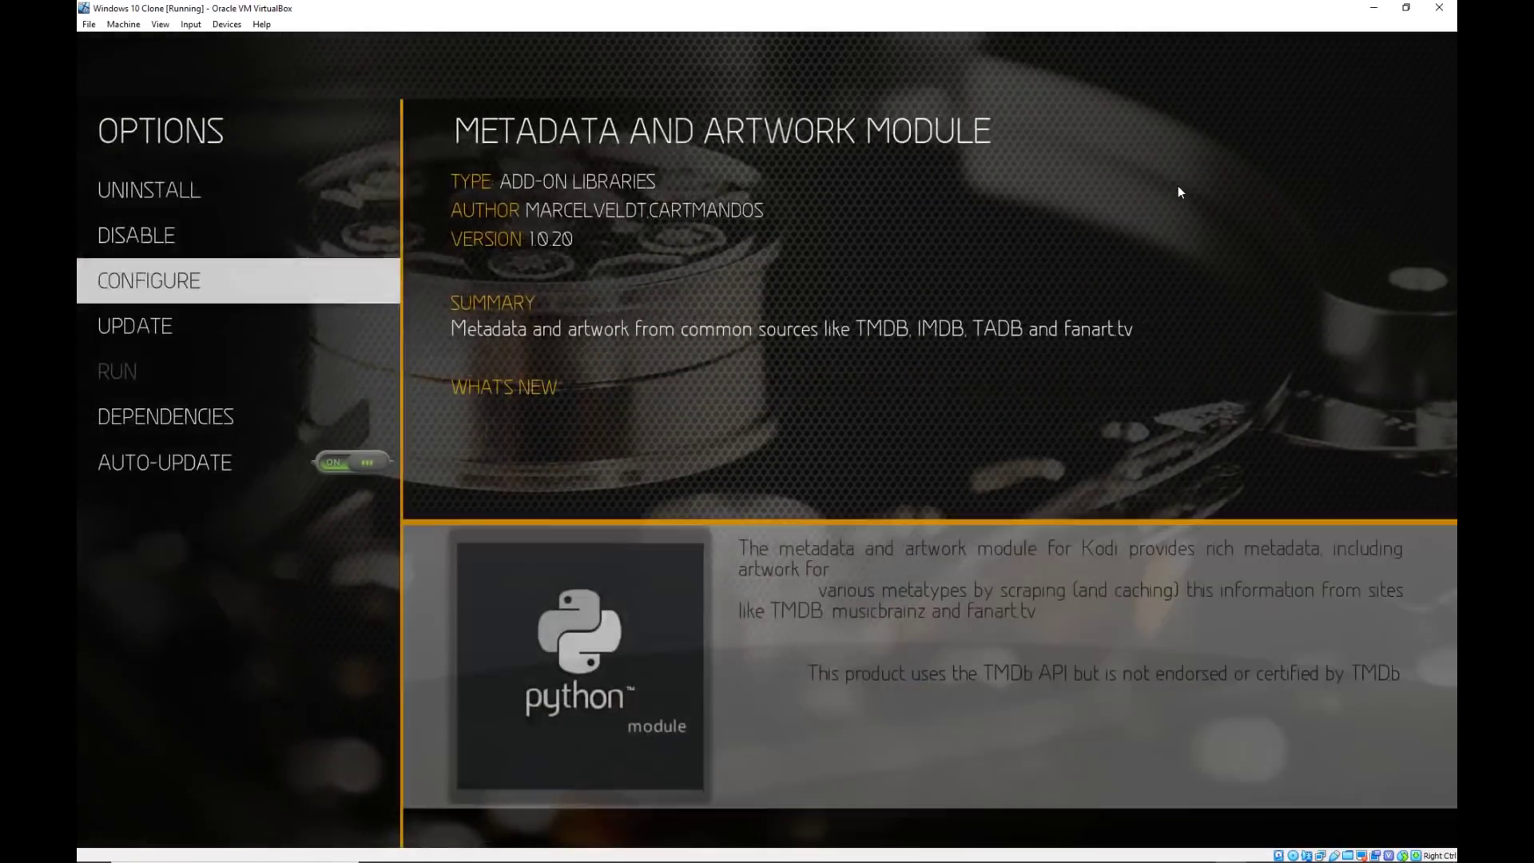
{"action": "key", "text": "Return"}
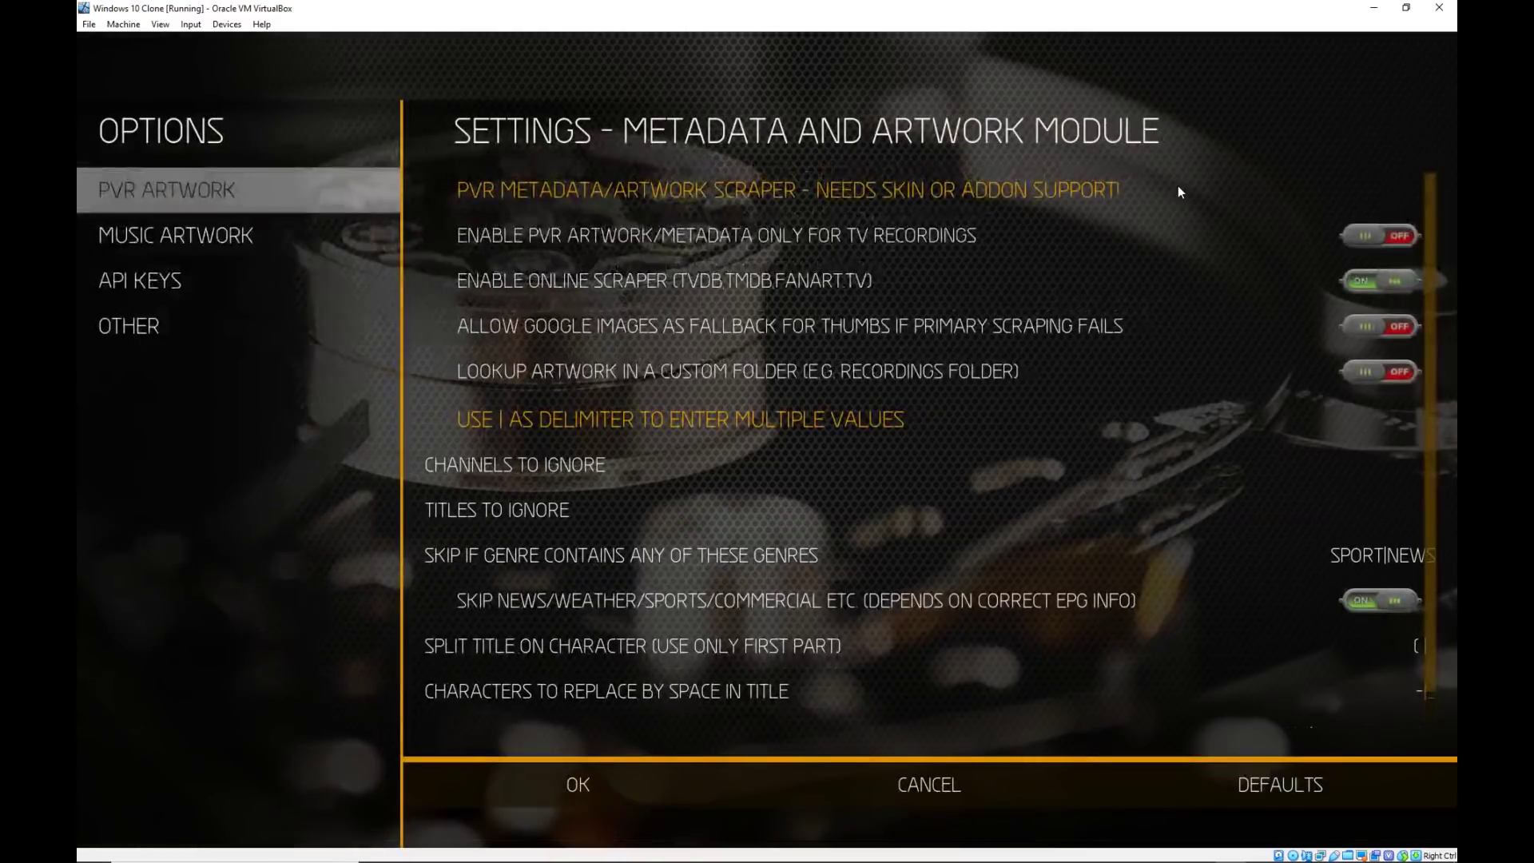
Examine the API key entries for fanart.tv, omdbapi.com and TMDB in the module's API Keys category.
{"action": "key", "text": "Down"}
{"action": "key", "text": "Down"}
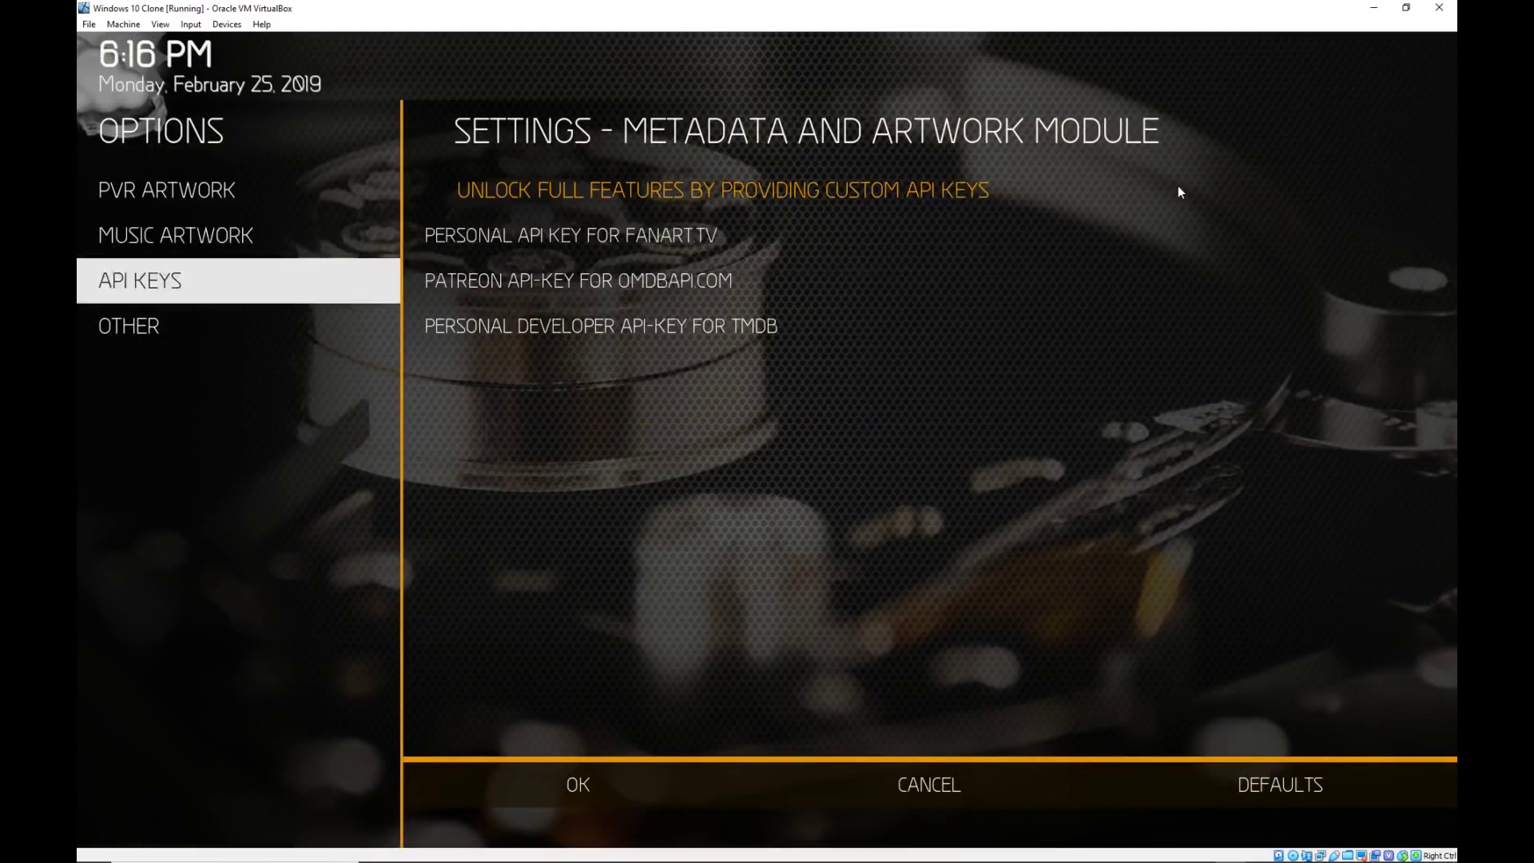
{"action": "key", "text": "Right"}
{"action": "key", "text": "Down"}
{"action": "key", "text": "Down"}
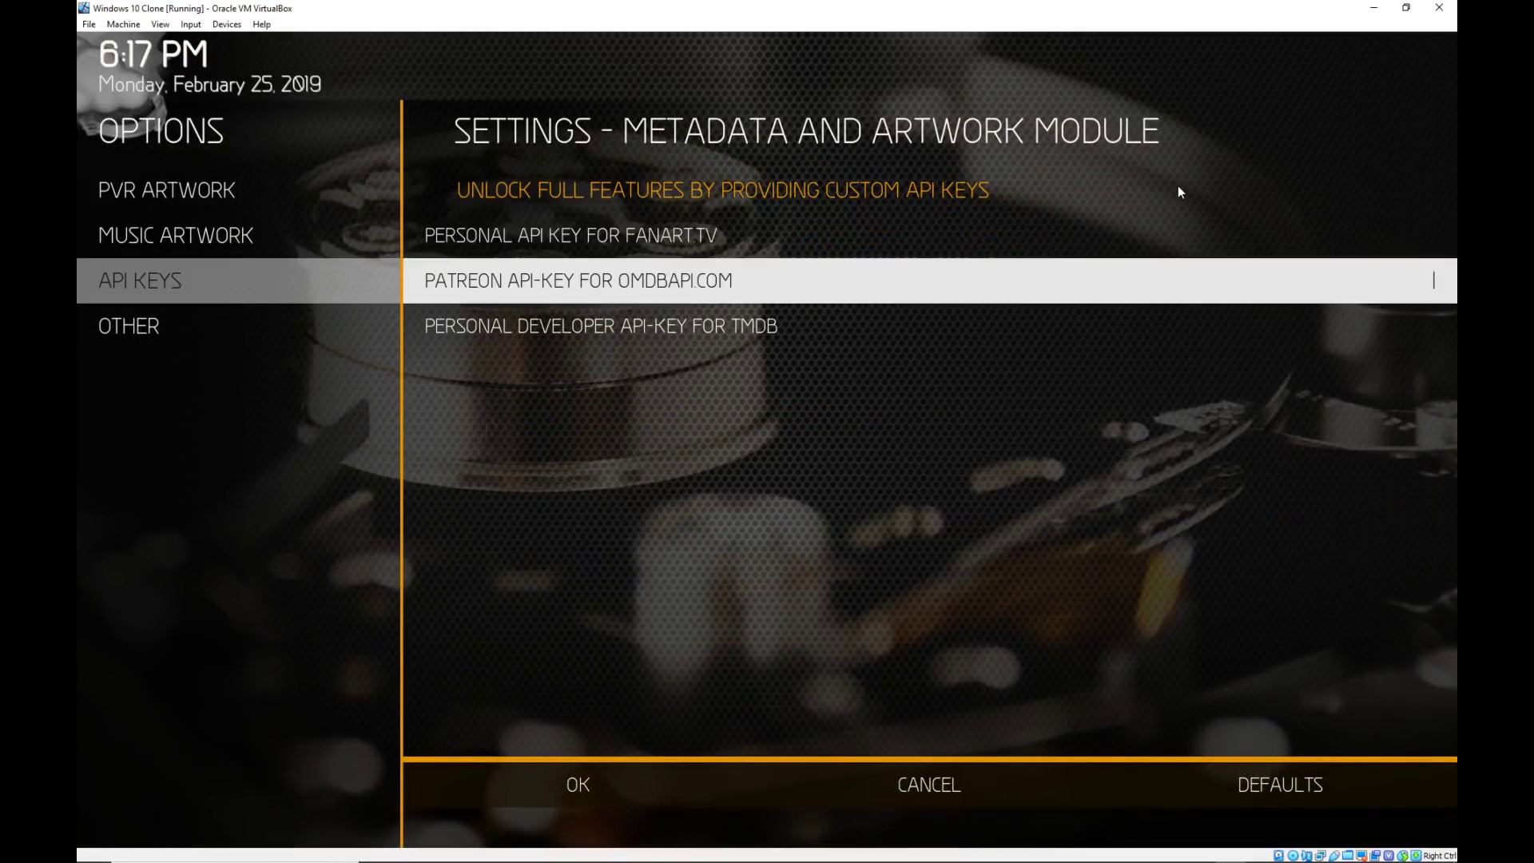
{"action": "key", "text": "Up"}
{"action": "key", "text": "Up"}
{"action": "key", "text": "Down"}
{"action": "key", "text": "Down"}
{"action": "key", "text": "Left"}
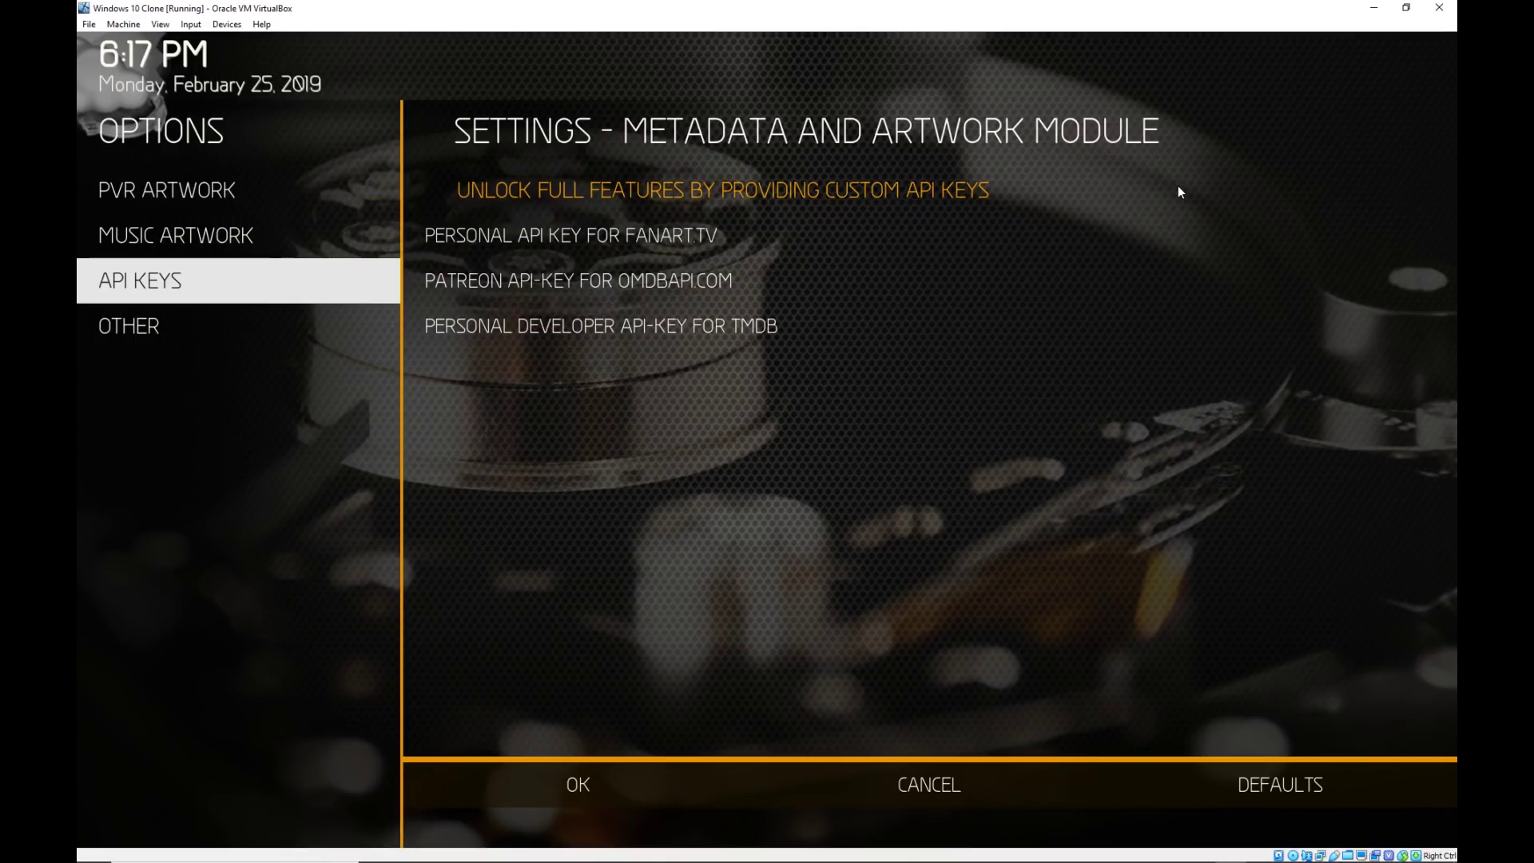
{"action": "key", "text": "Down"}
{"action": "key", "text": "Up"}
{"action": "key", "text": "Right"}
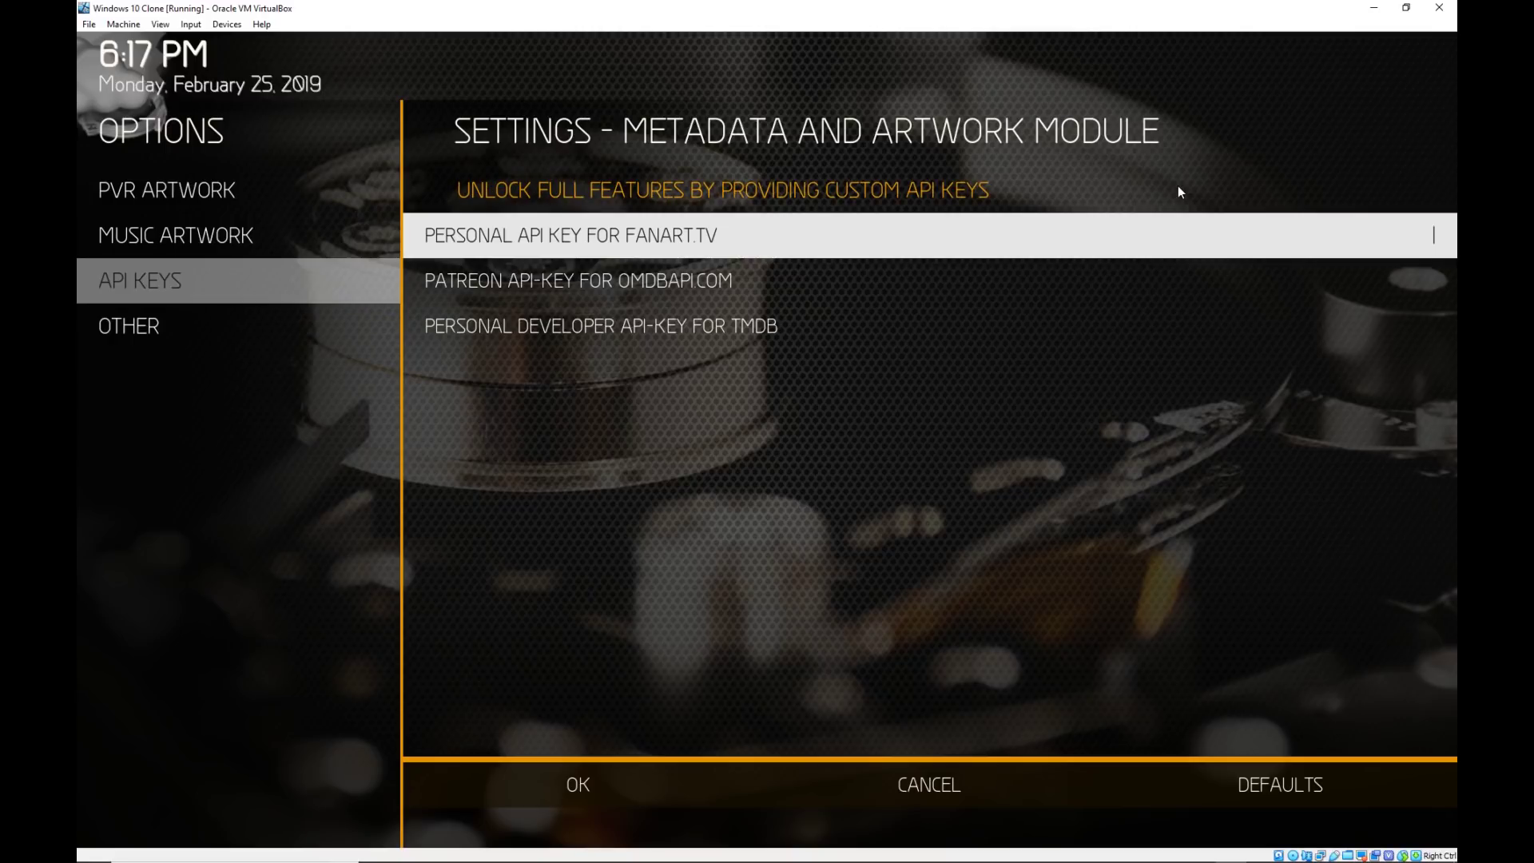
Examine the remaining API key entries and the debug logging option in the module's Other category.
{"action": "key", "text": "Down"}
{"action": "key", "text": "Down"}
{"action": "key", "text": "Left"}
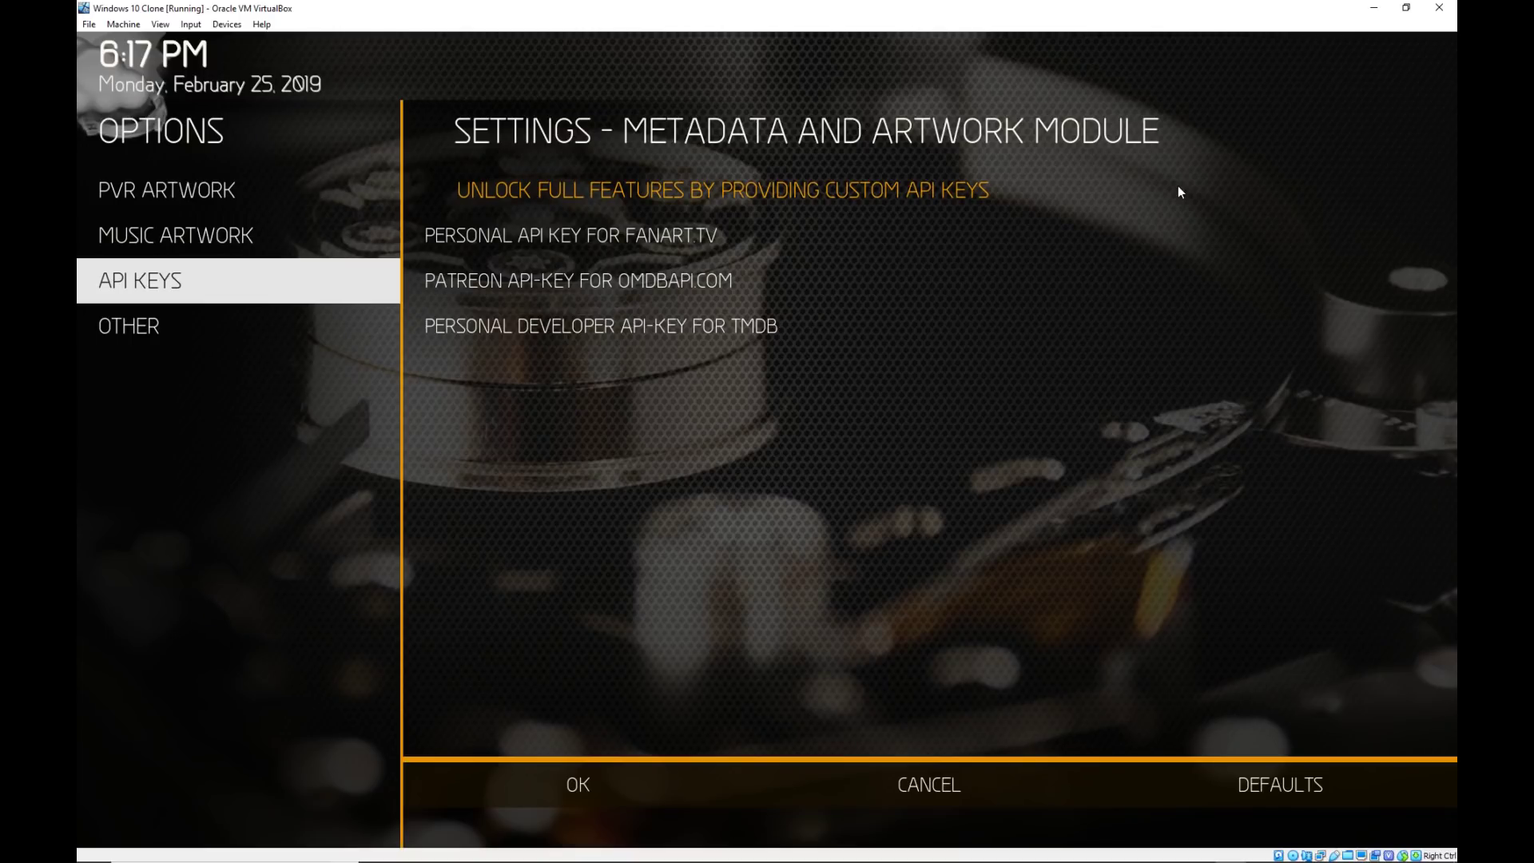
{"action": "key", "text": "Down"}
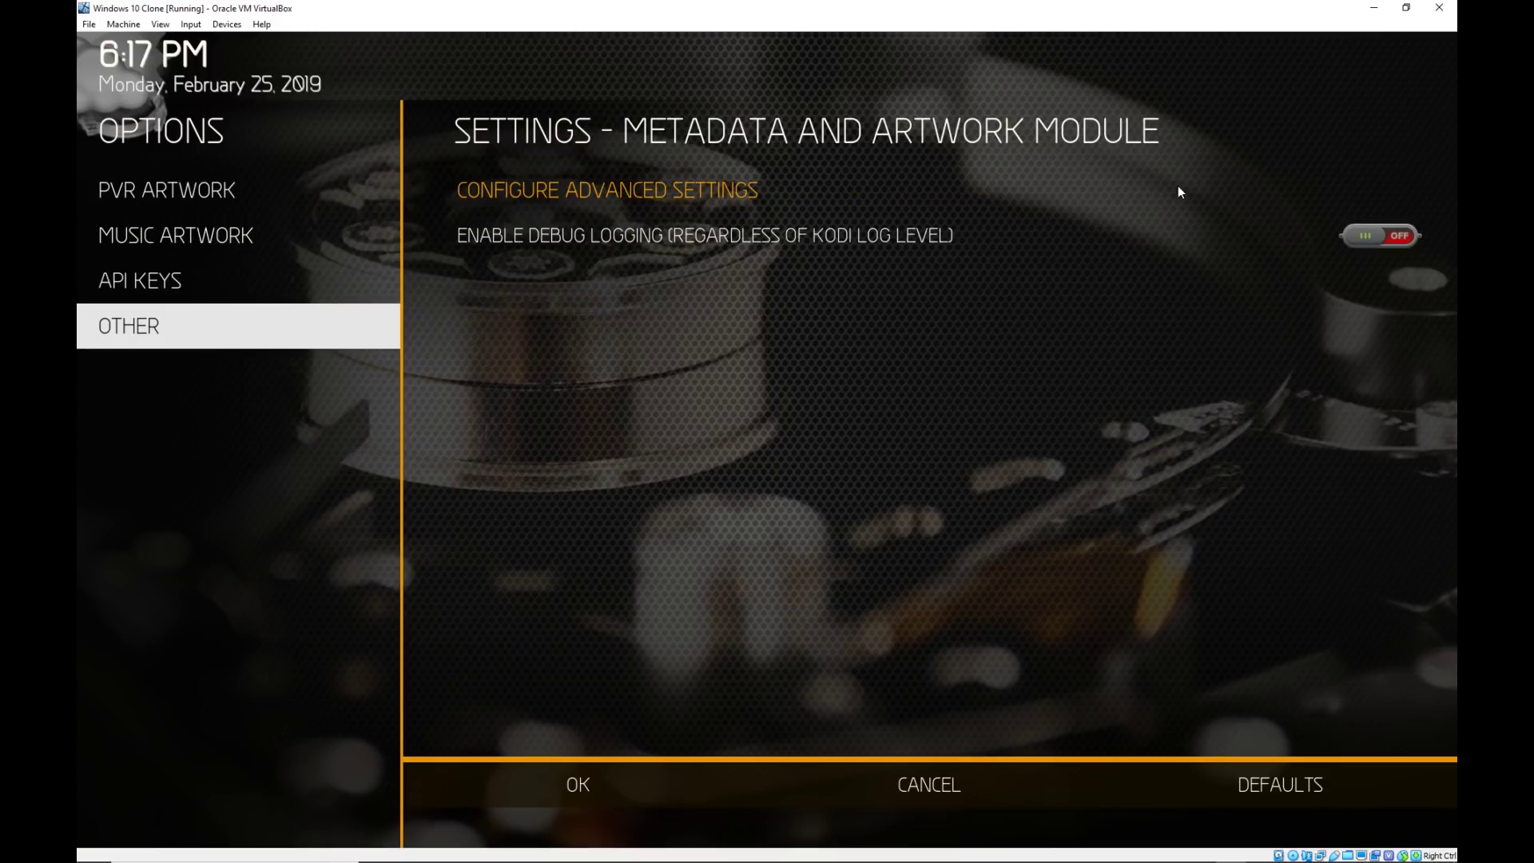
{"action": "key", "text": "Up"}
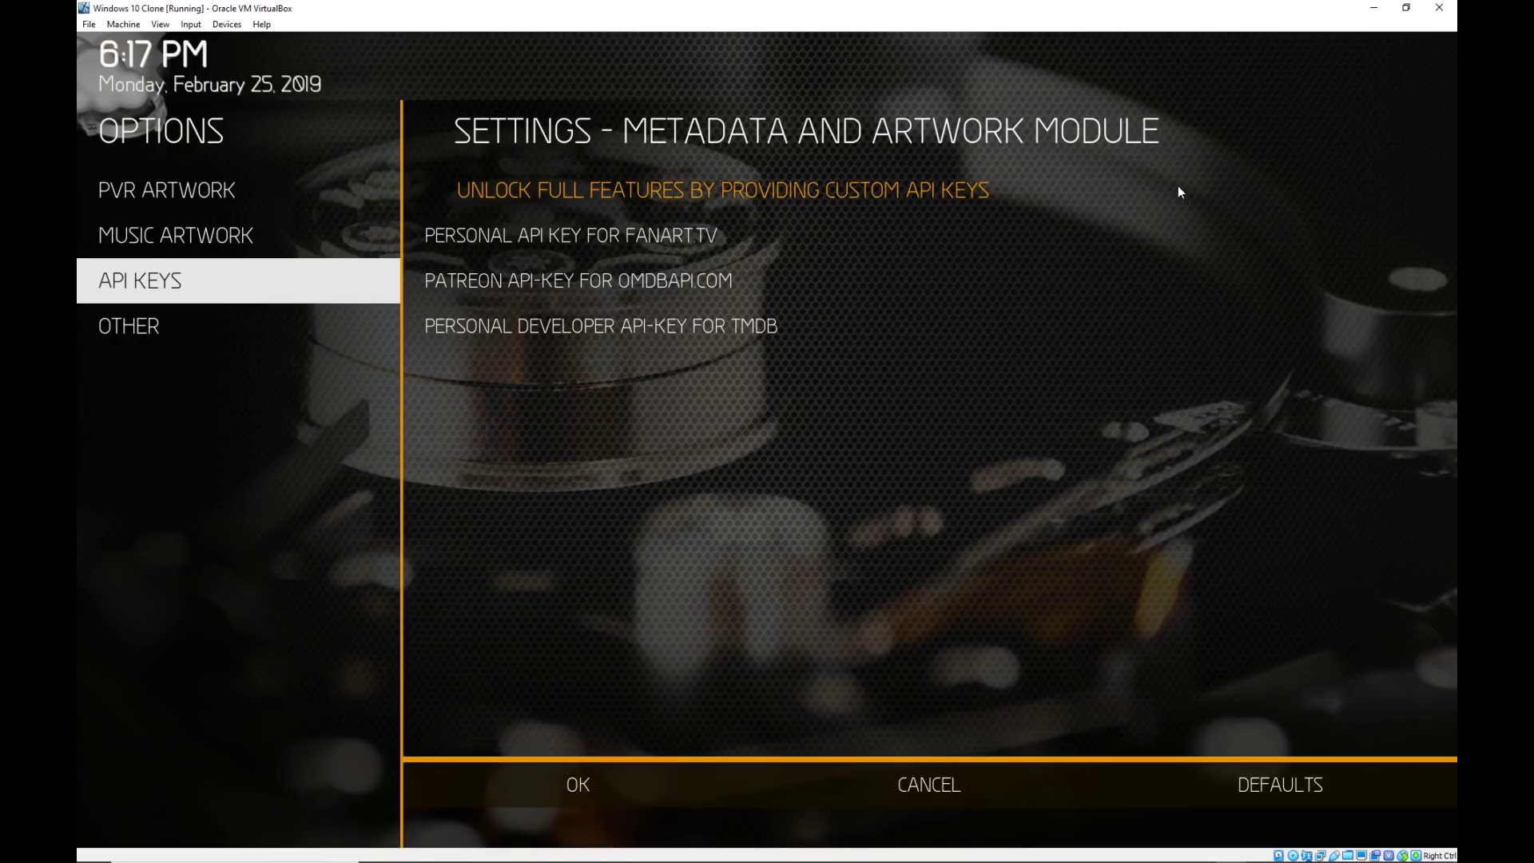
{"action": "key", "text": "Down"}
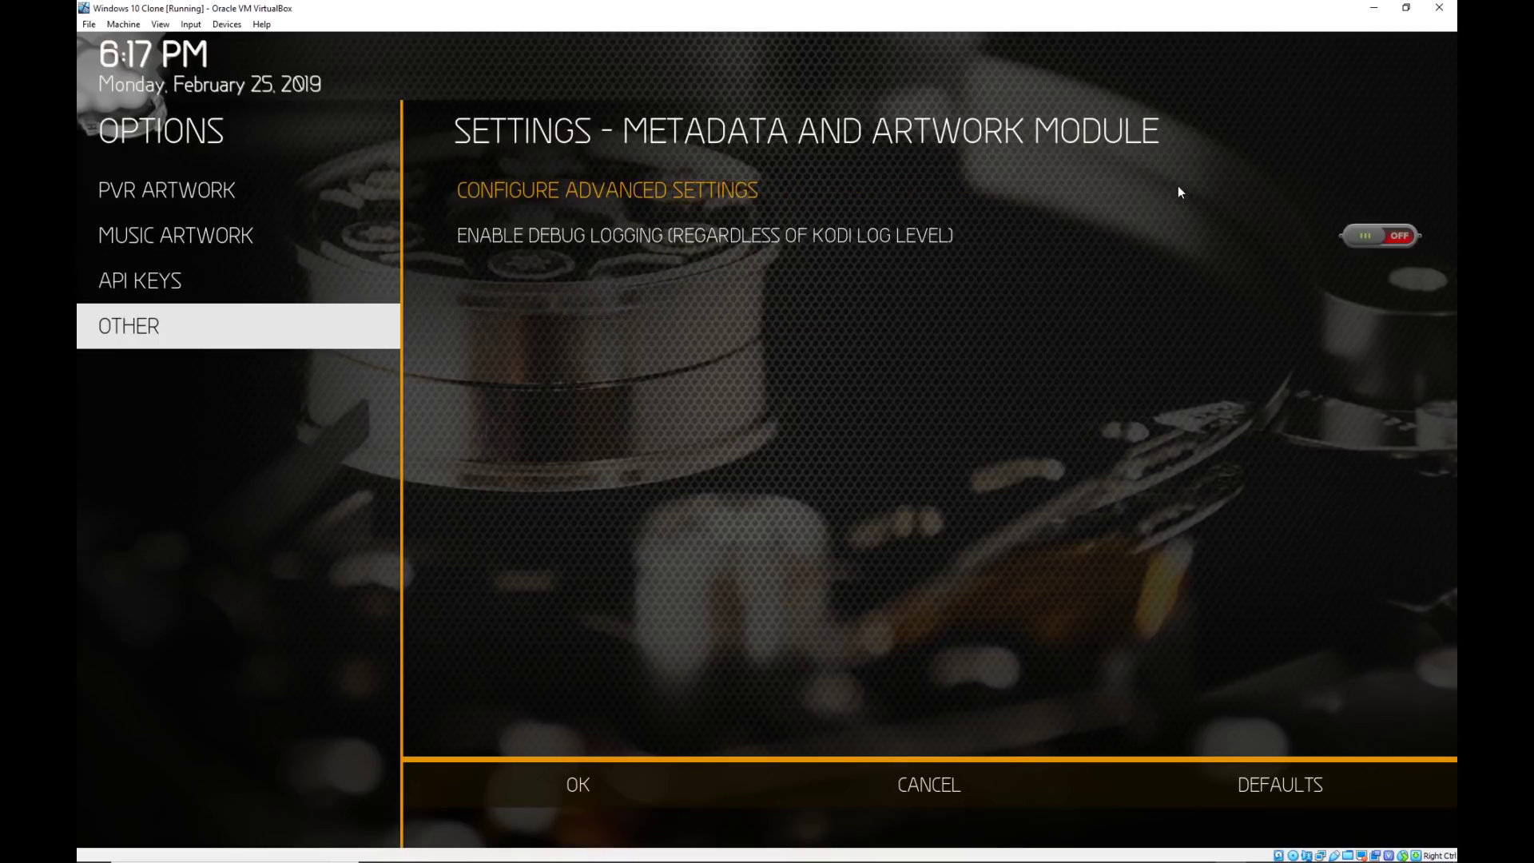
{"action": "key", "text": "Down"}
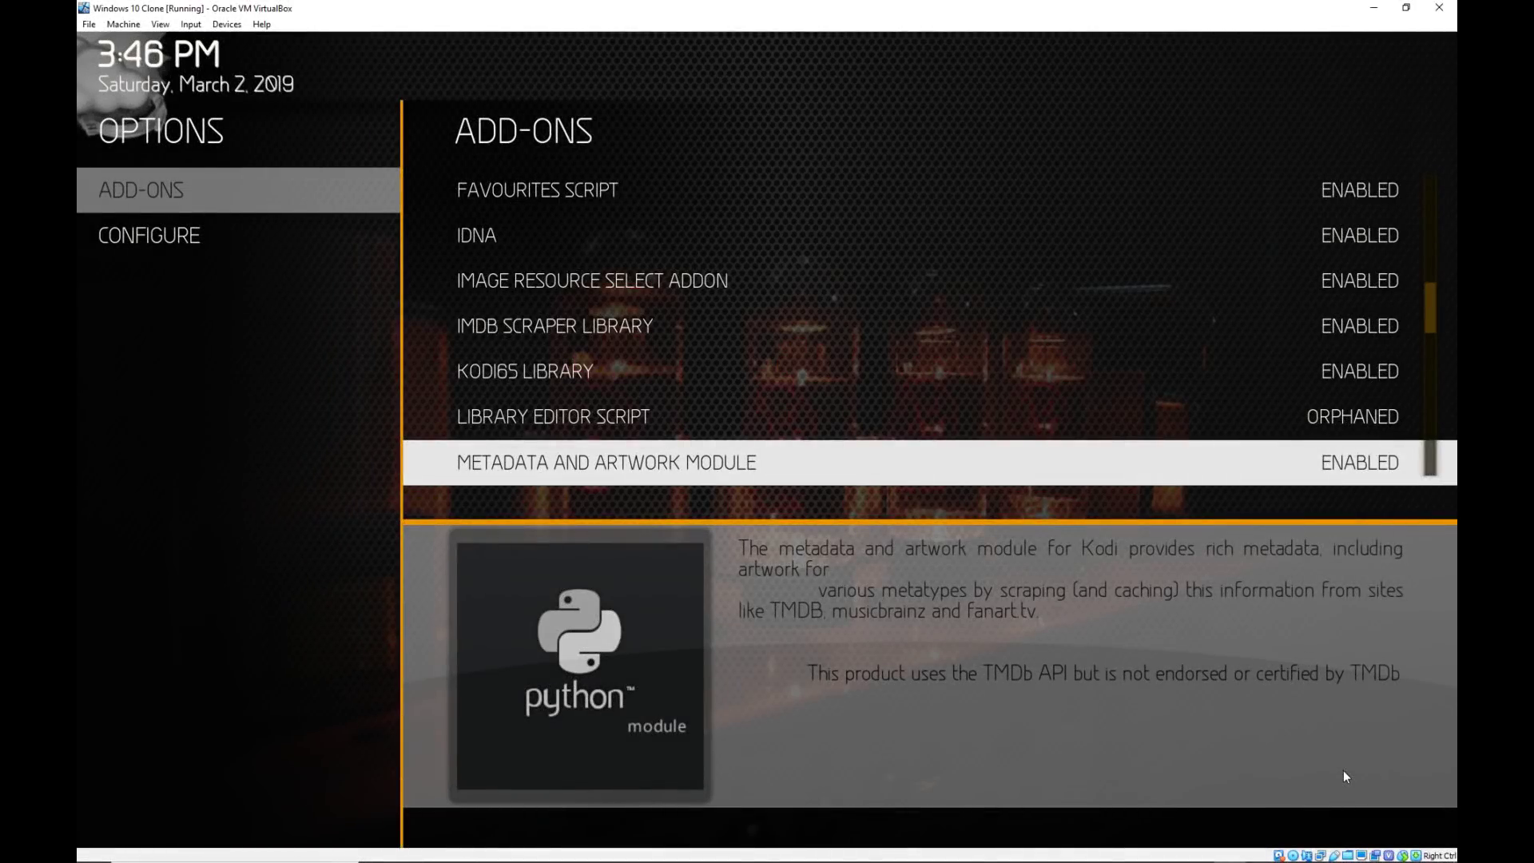
Open the configuration of the Metadata and Artwork Module and go to its personal API key entry for fanart.tv.
{"action": "key", "text": "Return"}
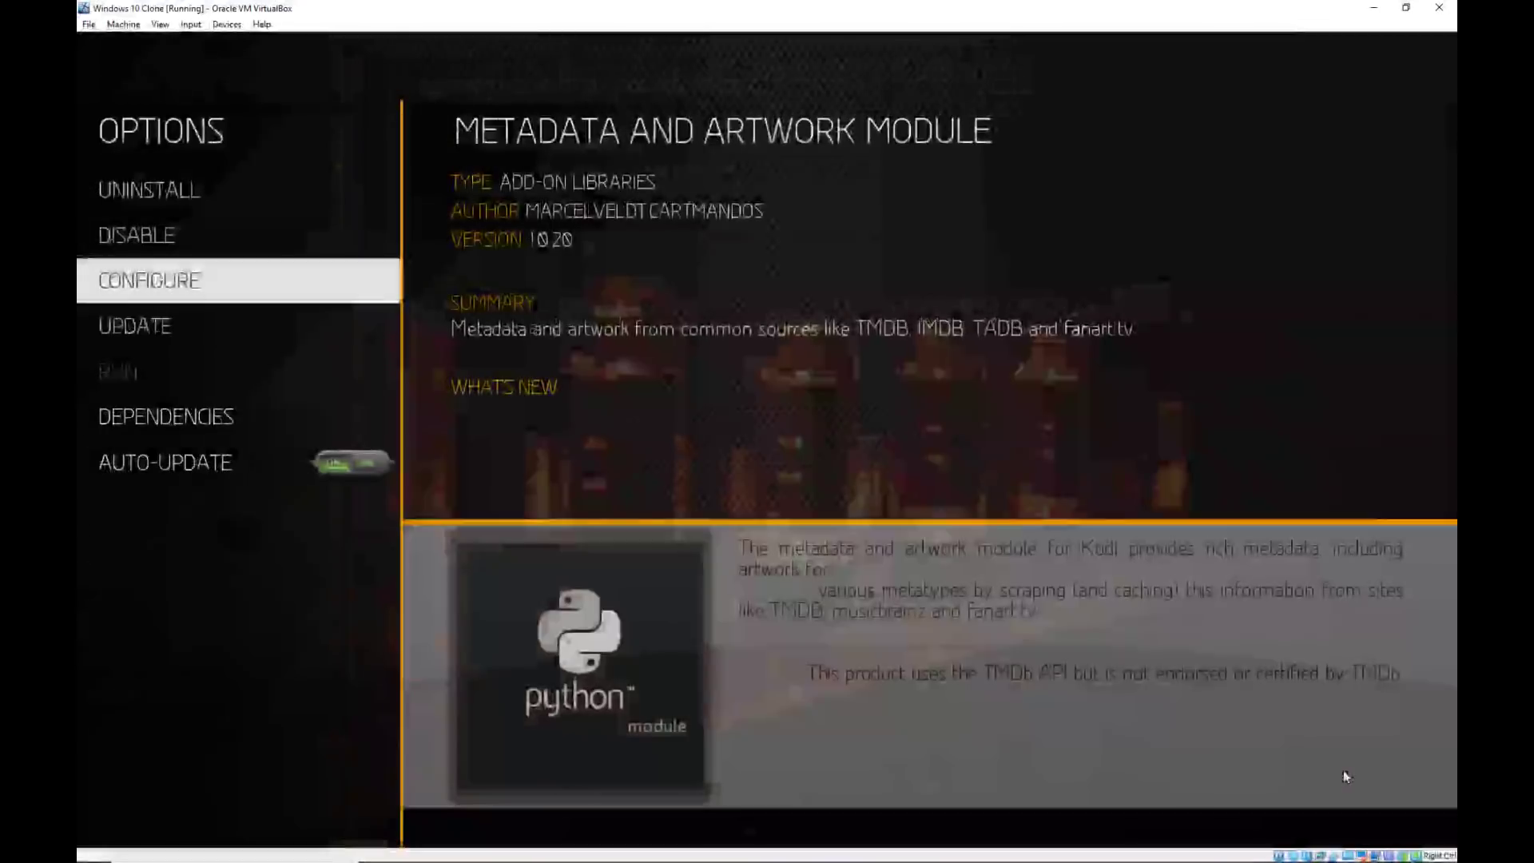
{"action": "key", "text": "Return"}
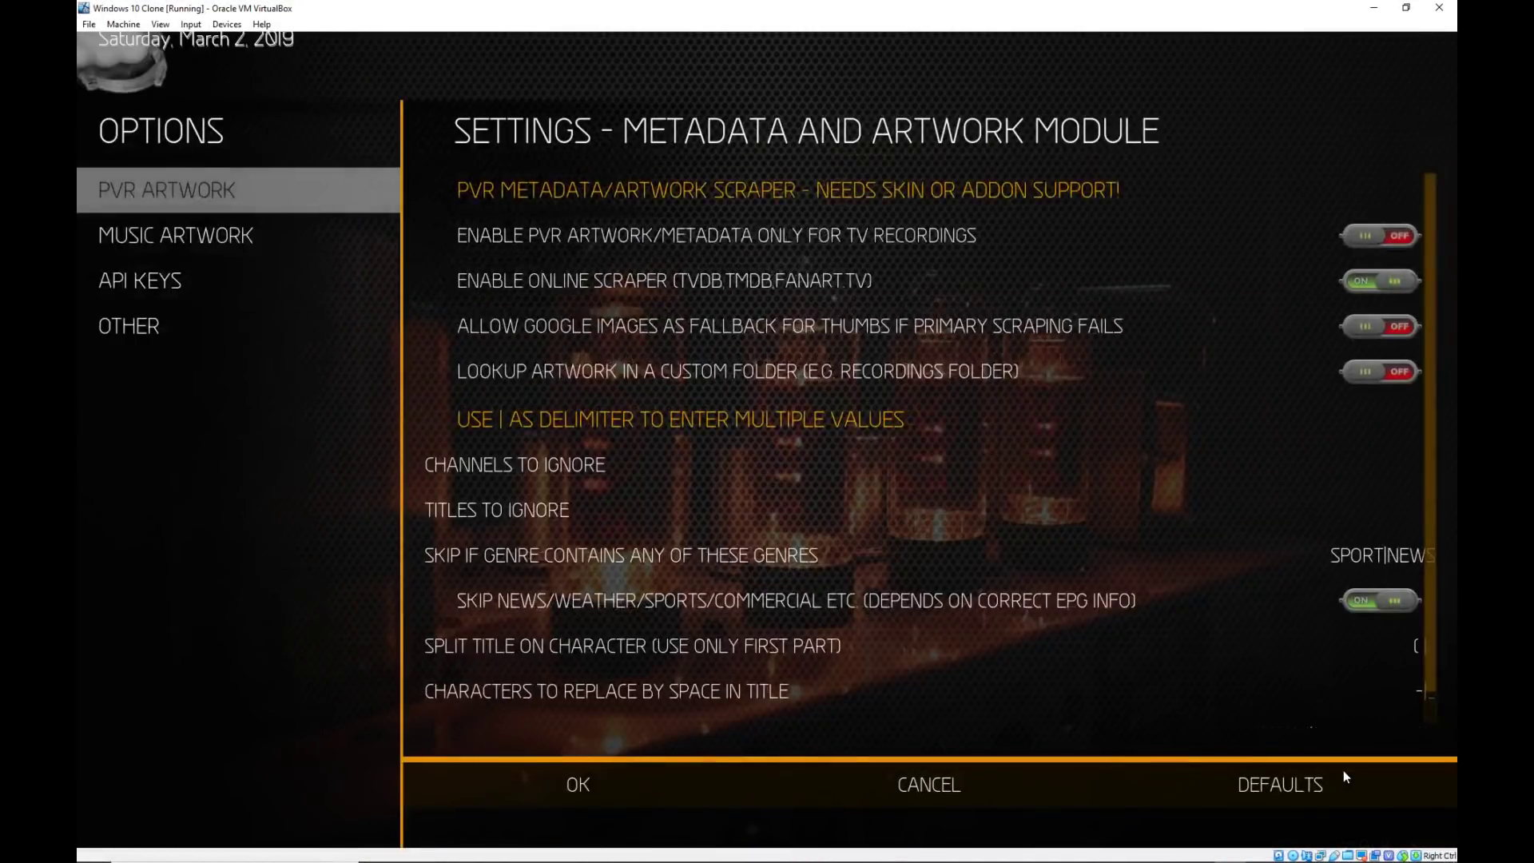
{"action": "key", "text": "Down"}
{"action": "key", "text": "Down"}
{"action": "key", "text": "Right"}
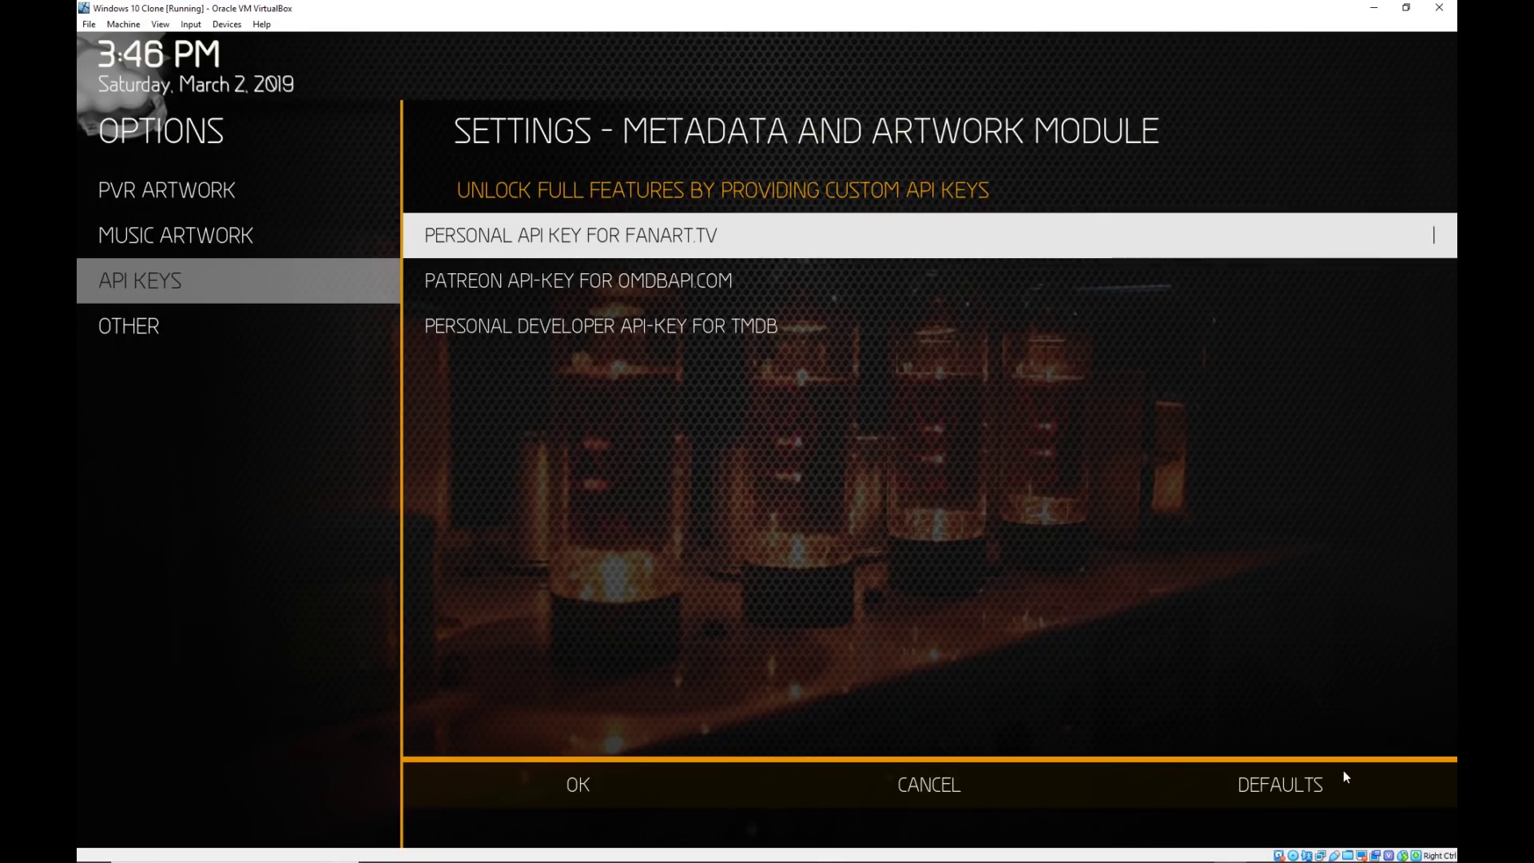
Review the omdbapi.com and TMDB key entries and accept the module's settings.
{"action": "key", "text": "Down"}
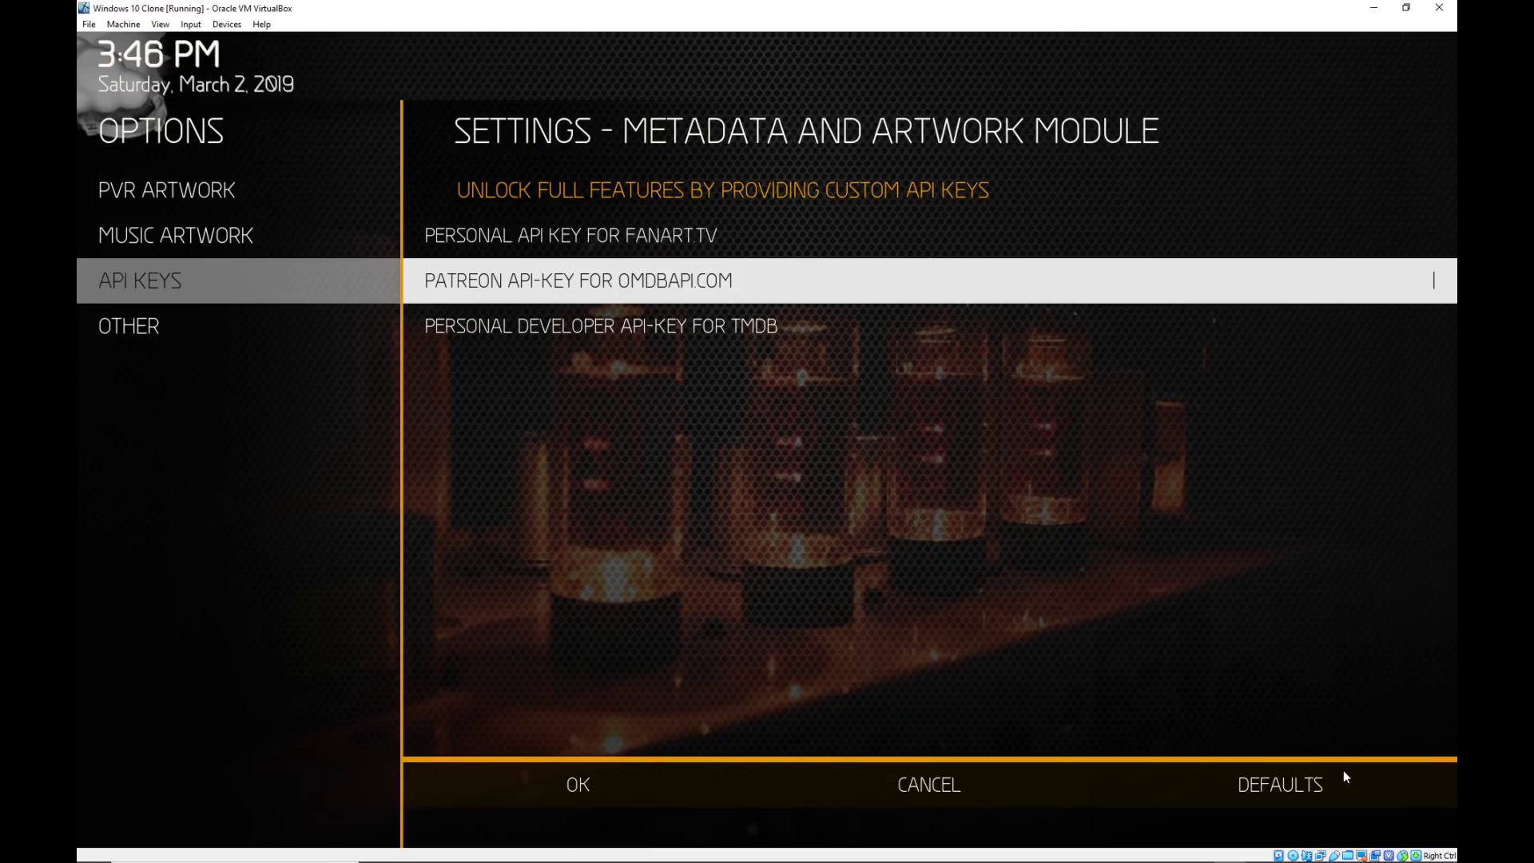
{"action": "key", "text": "Down"}
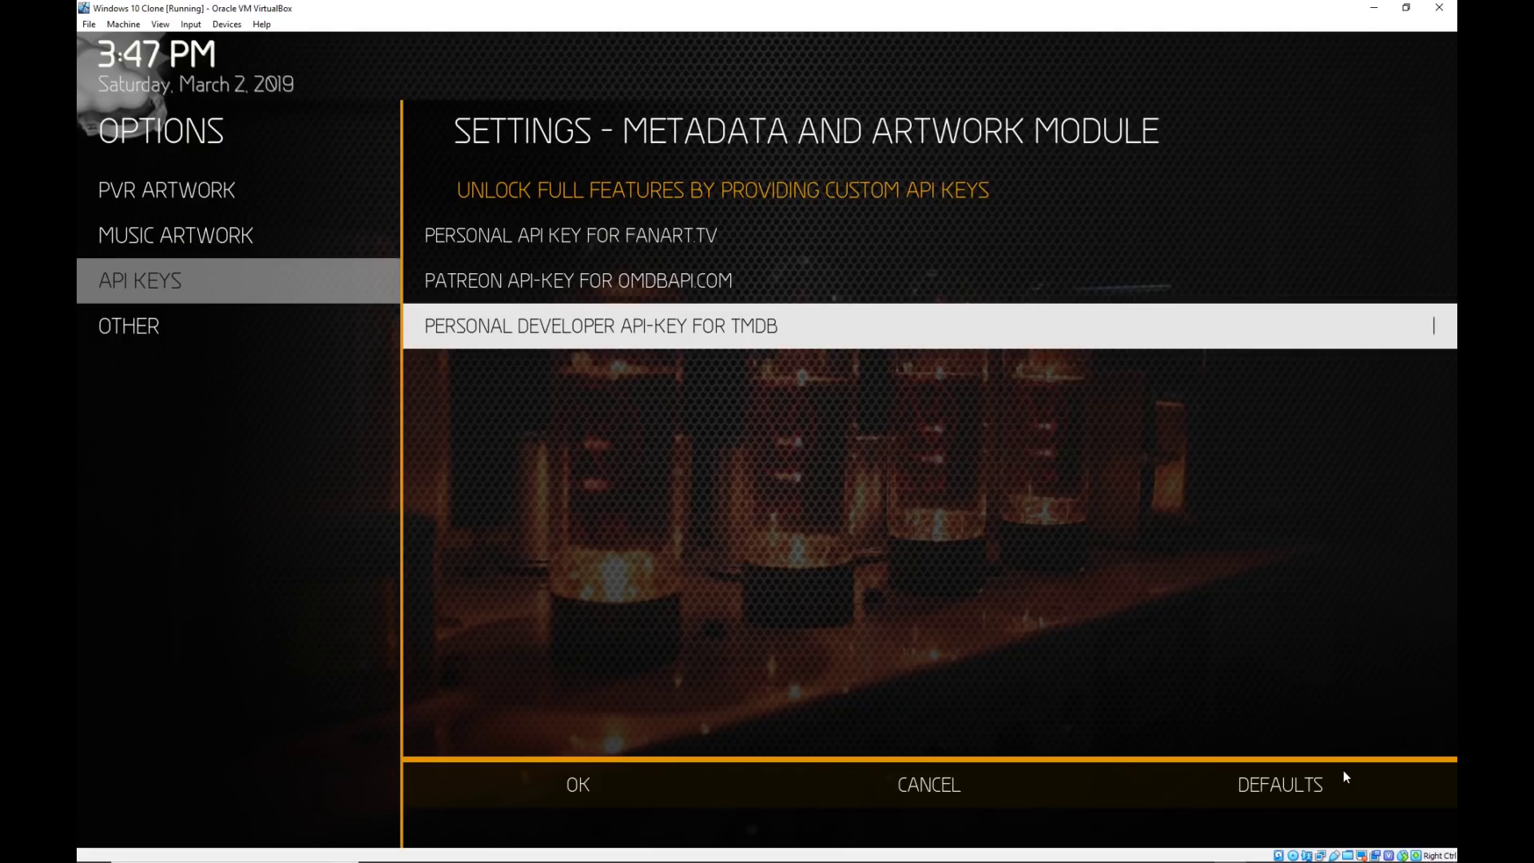
{"action": "key", "text": "Down"}
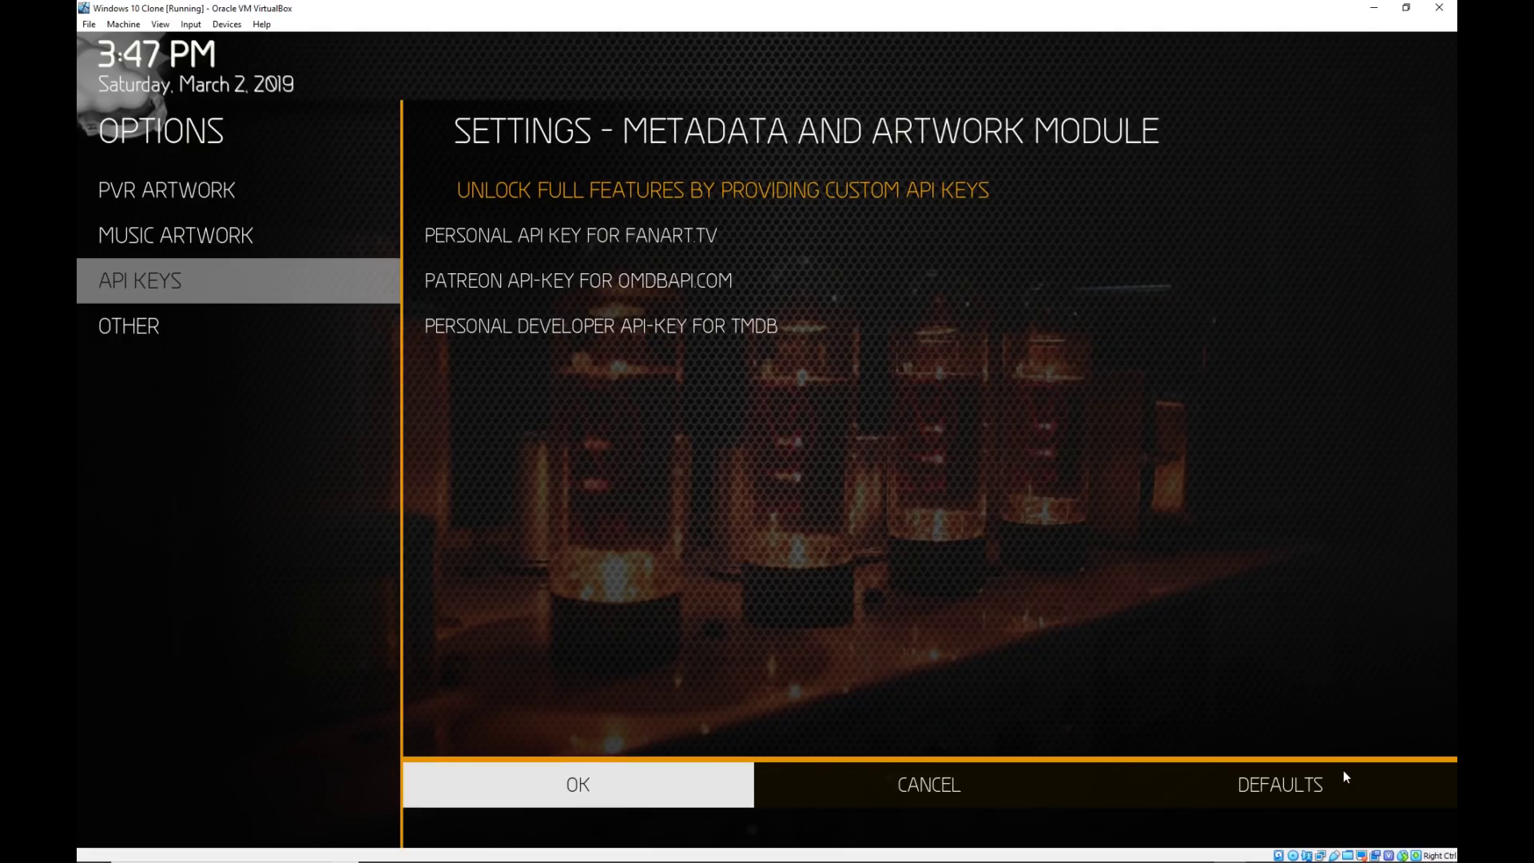
{"action": "key", "text": "Return"}
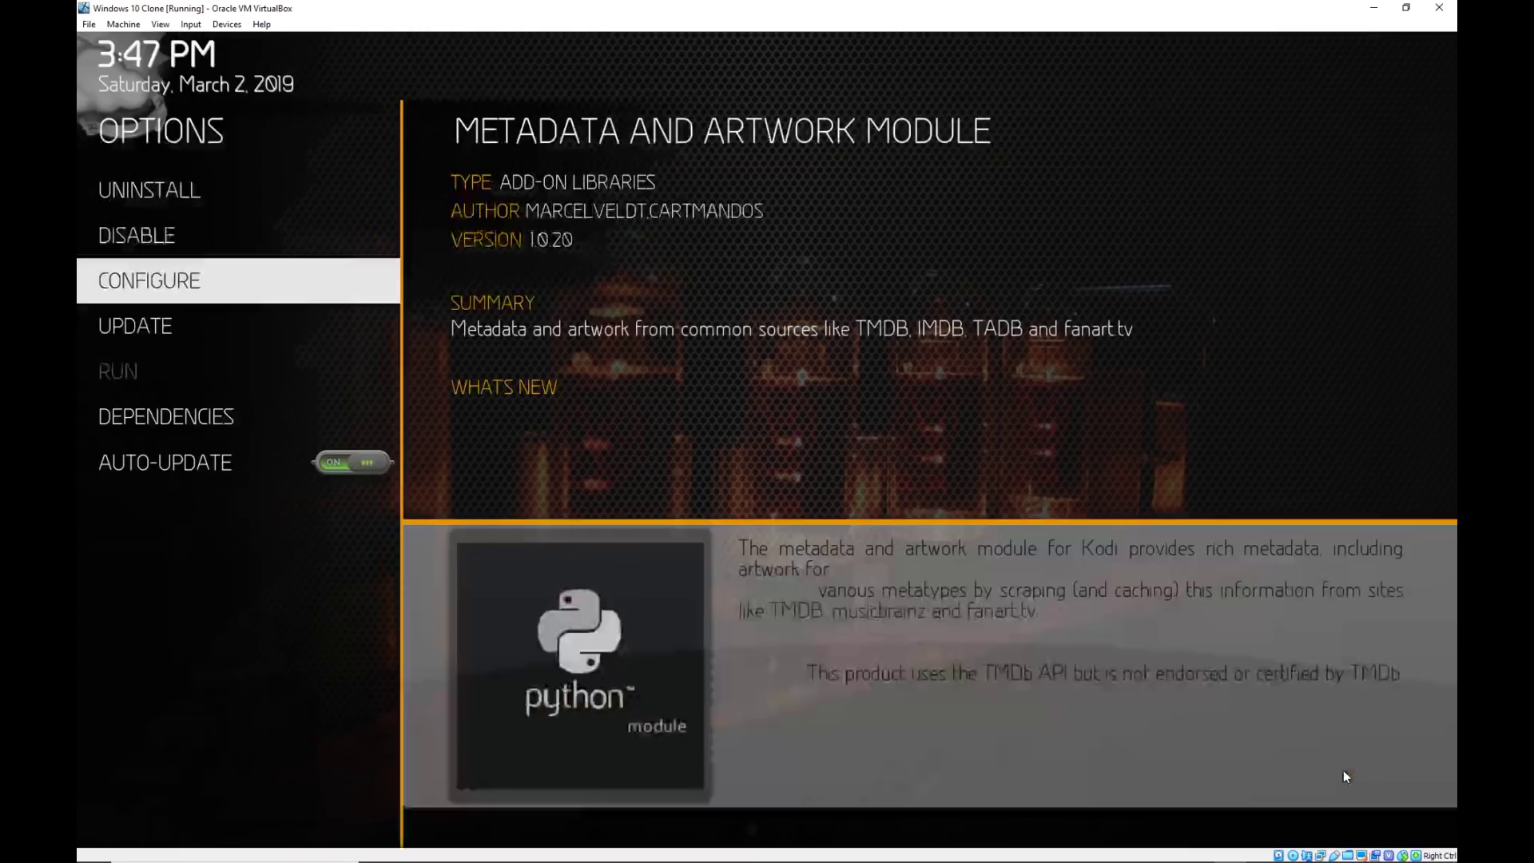
Leave the System settings for the home screen and open the movie library list.
{"action": "key", "text": "Escape"}
{"action": "key", "text": "Escape"}
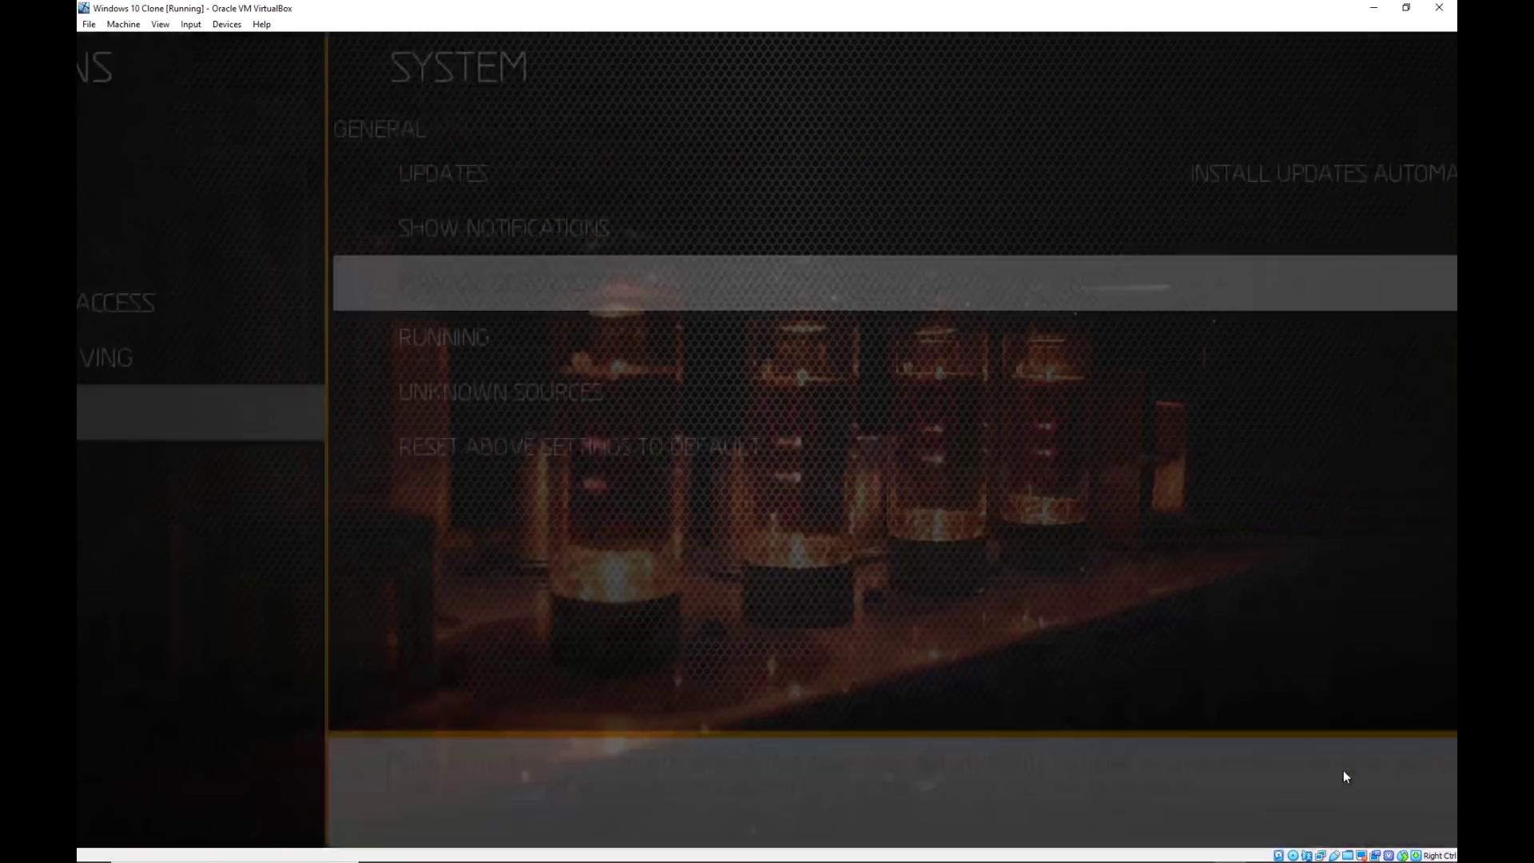
{"action": "key", "text": "Escape"}
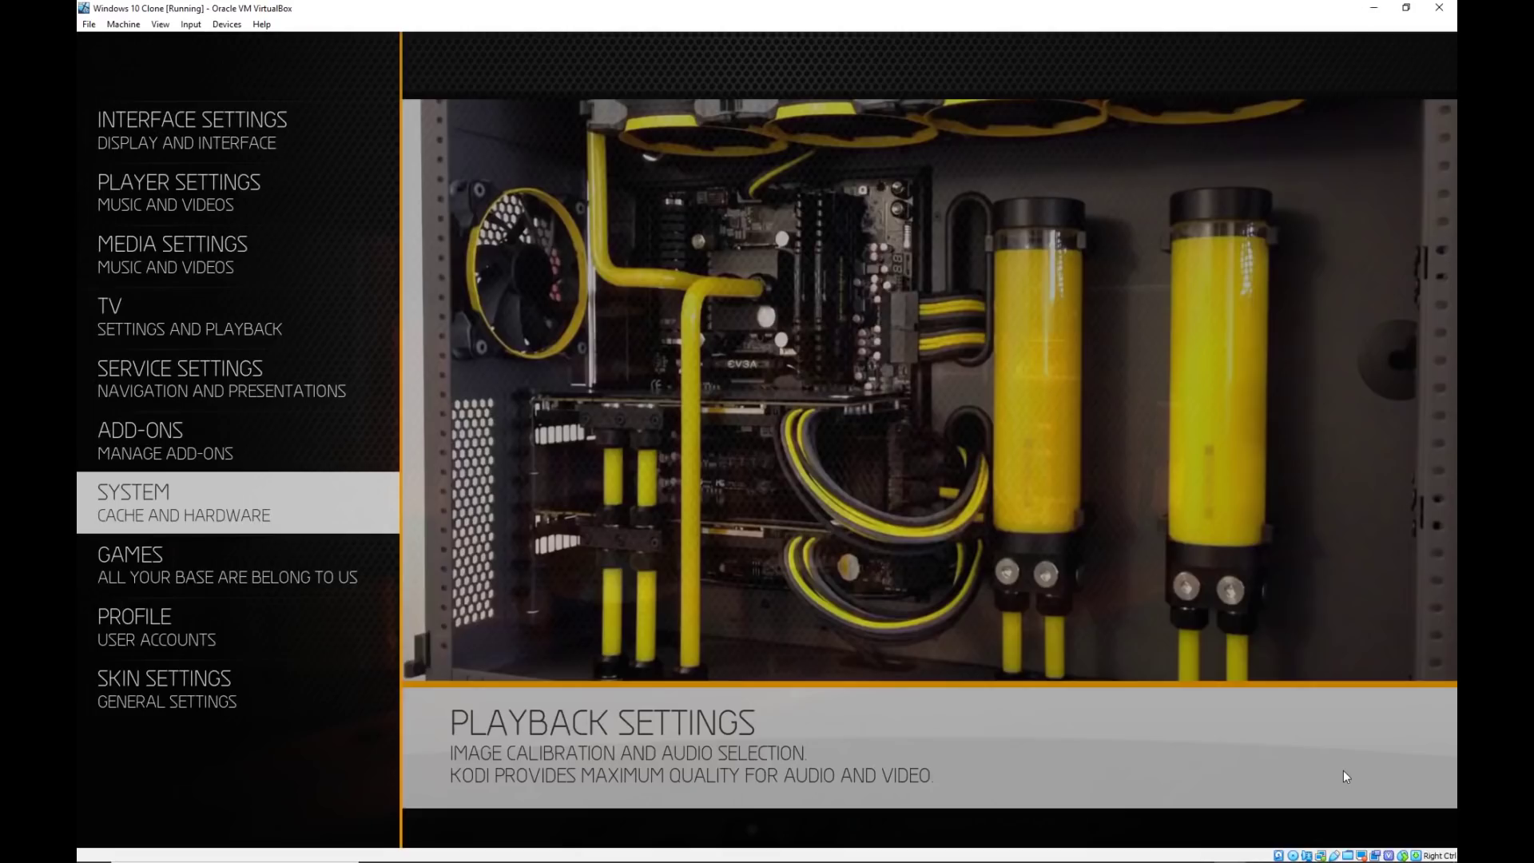
{"action": "key", "text": "Escape"}
{"action": "key", "text": "Down"}
{"action": "key", "text": "Down"}
{"action": "key", "text": "Down"}
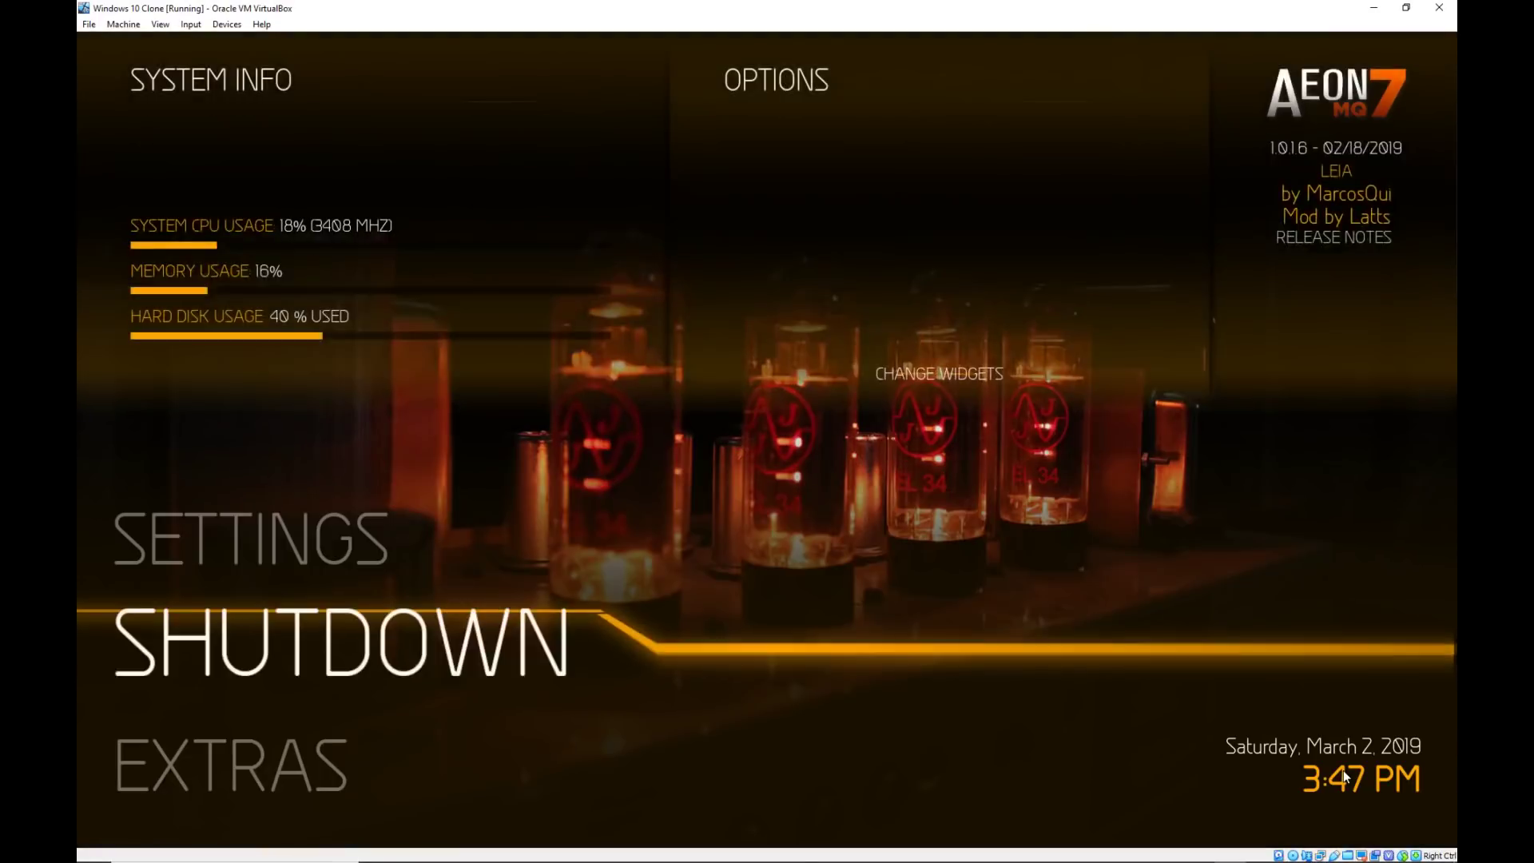
{"action": "key", "text": "Return"}
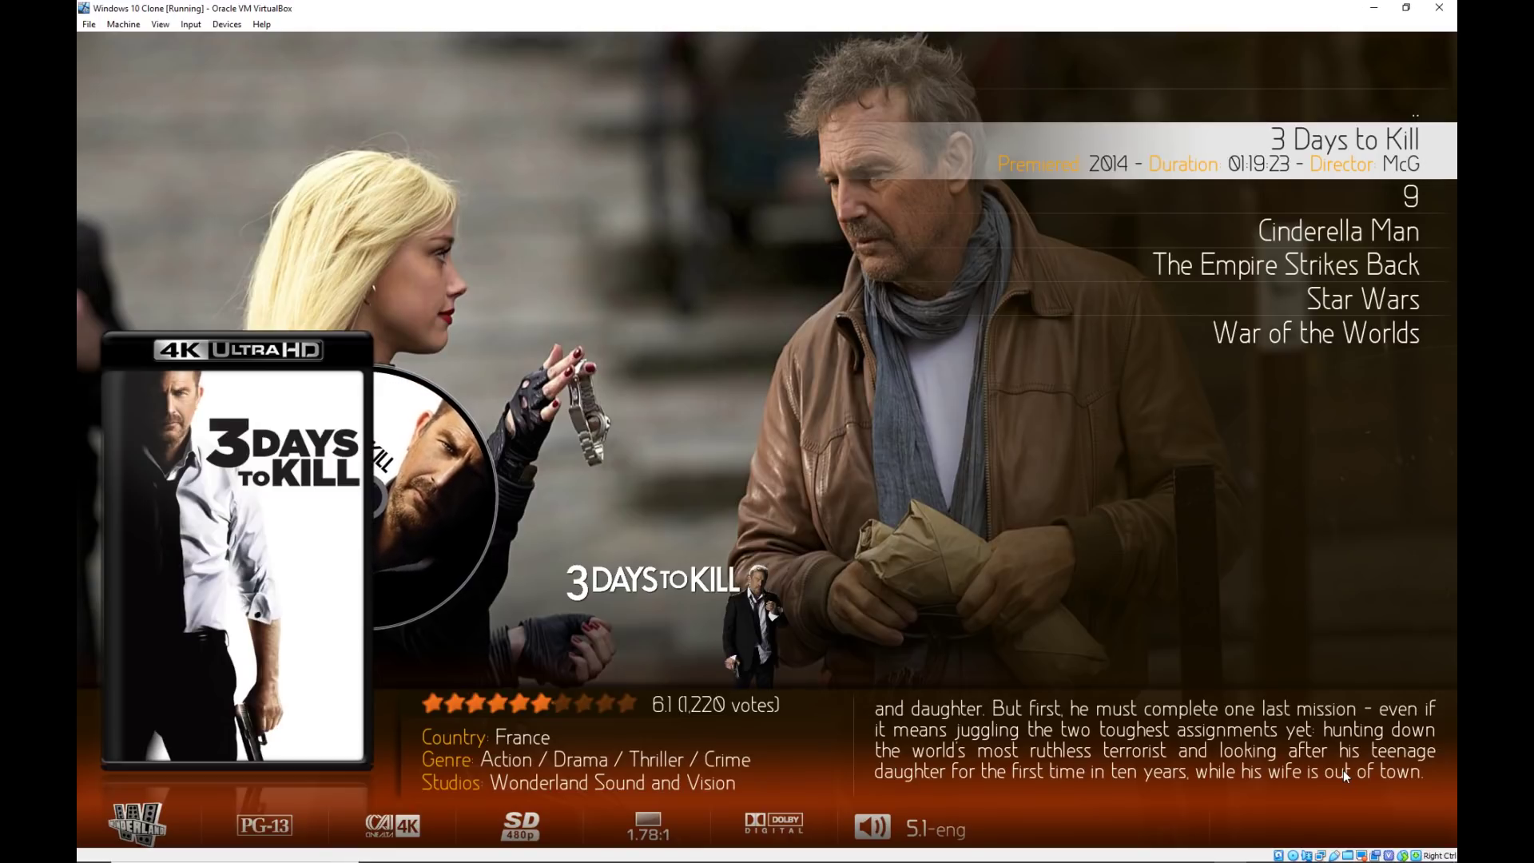
View the information page of the movie 3 Days to Kill and return to the movie list.
{"action": "key", "text": "Down"}
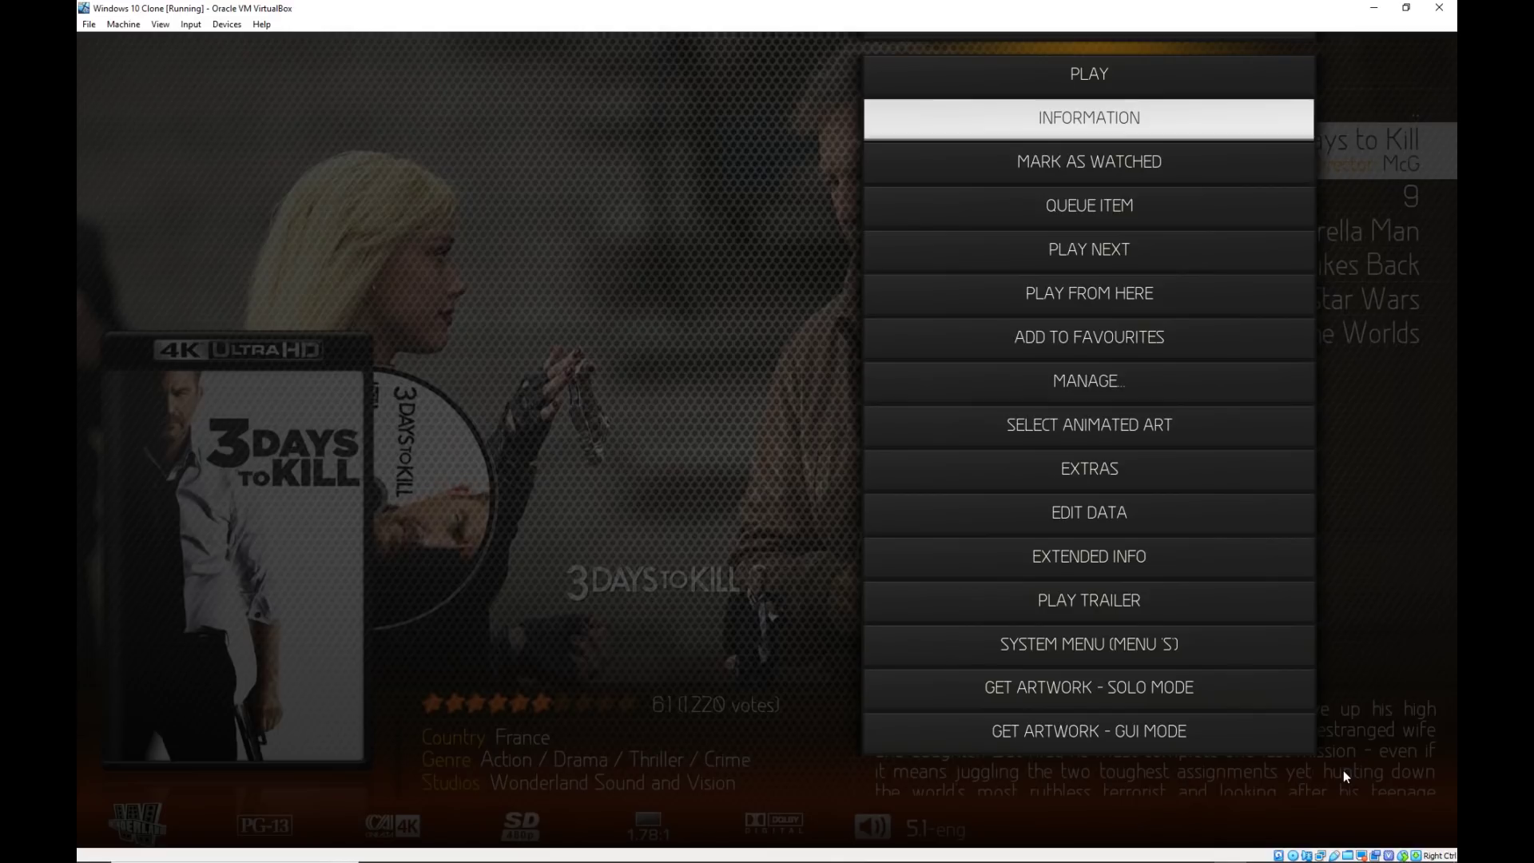
{"action": "key", "text": "Return"}
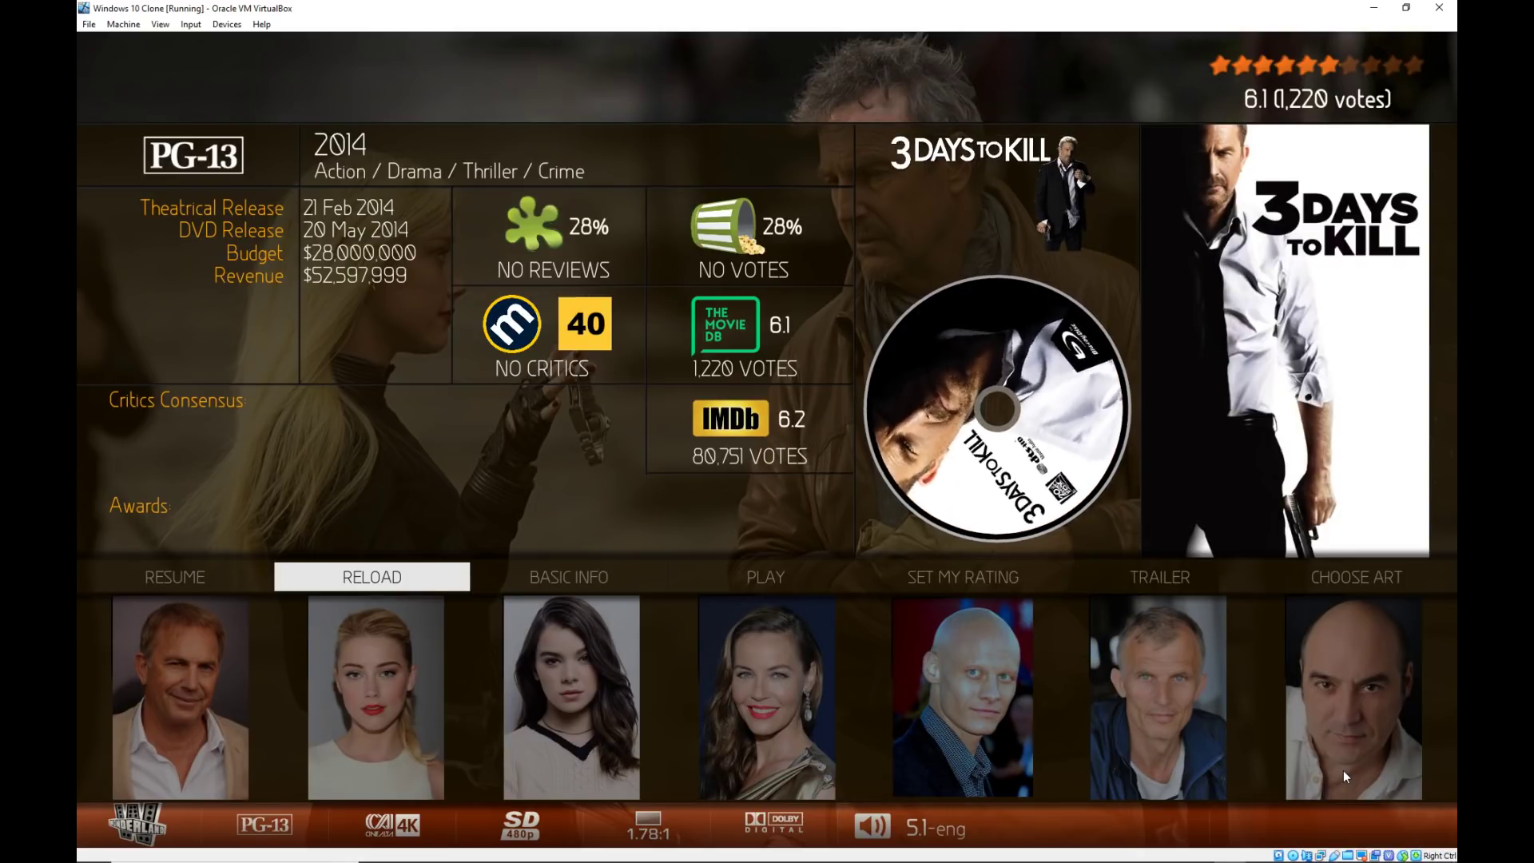
{"action": "key", "text": "Escape"}
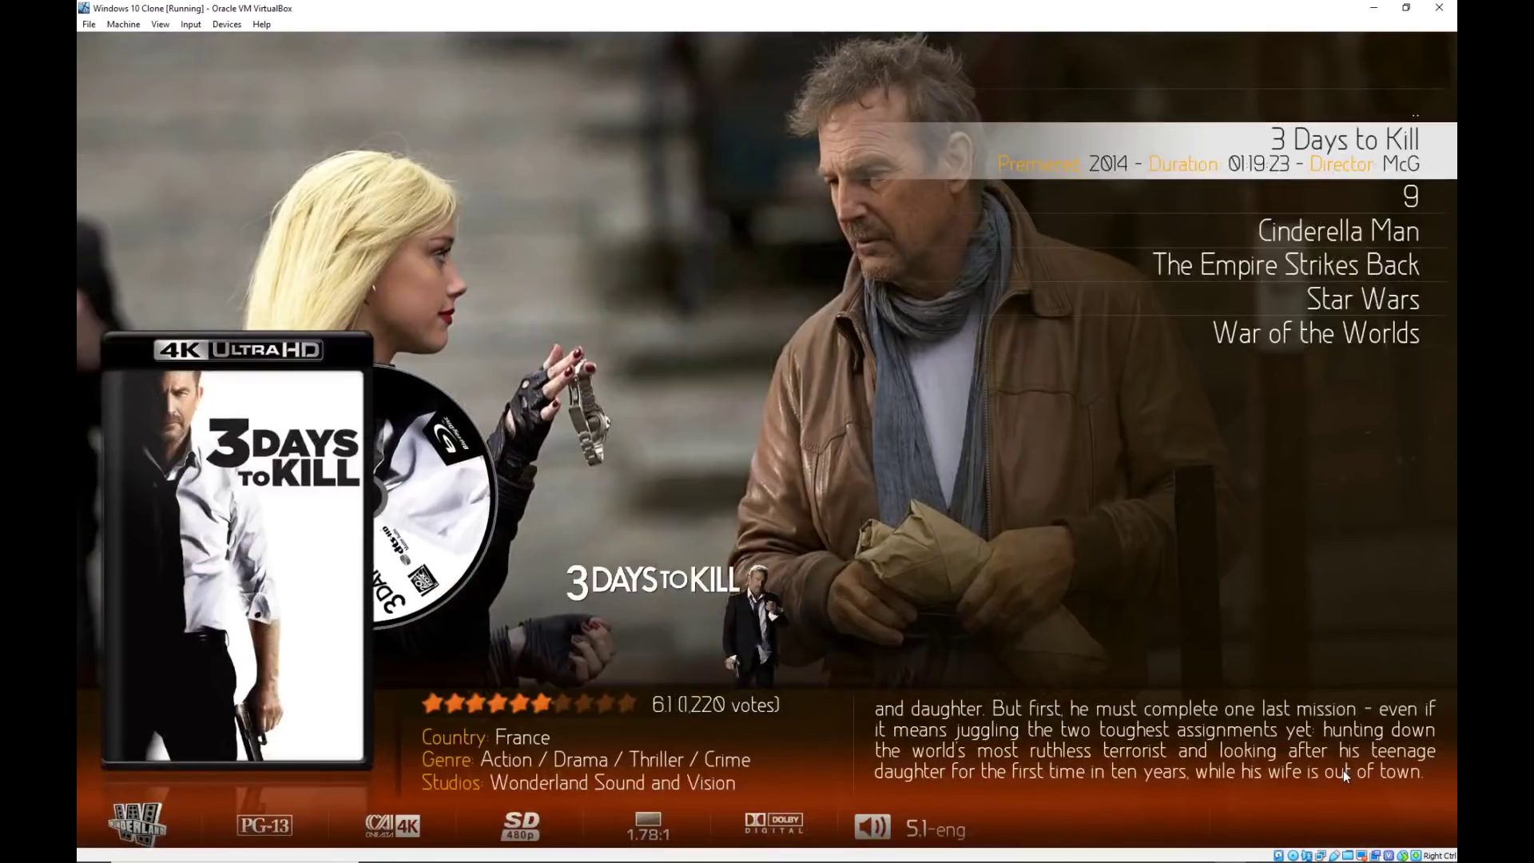
Leave the movie list and open the Files view from the Movies entry of the home screen.
{"action": "key", "text": "Escape"}
{"action": "key", "text": "Left"}
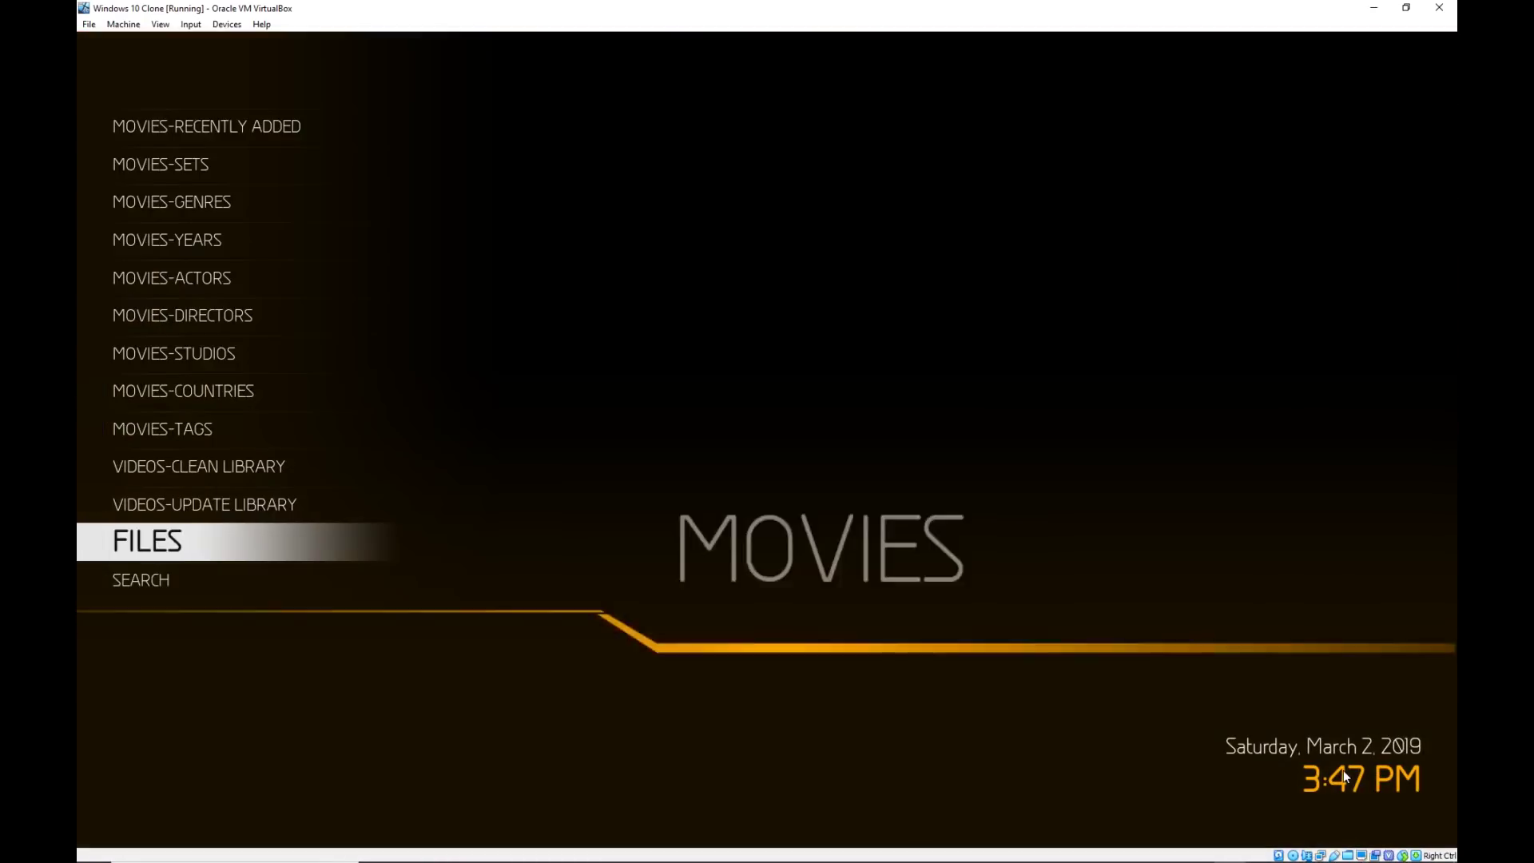
{"action": "key", "text": "Return"}
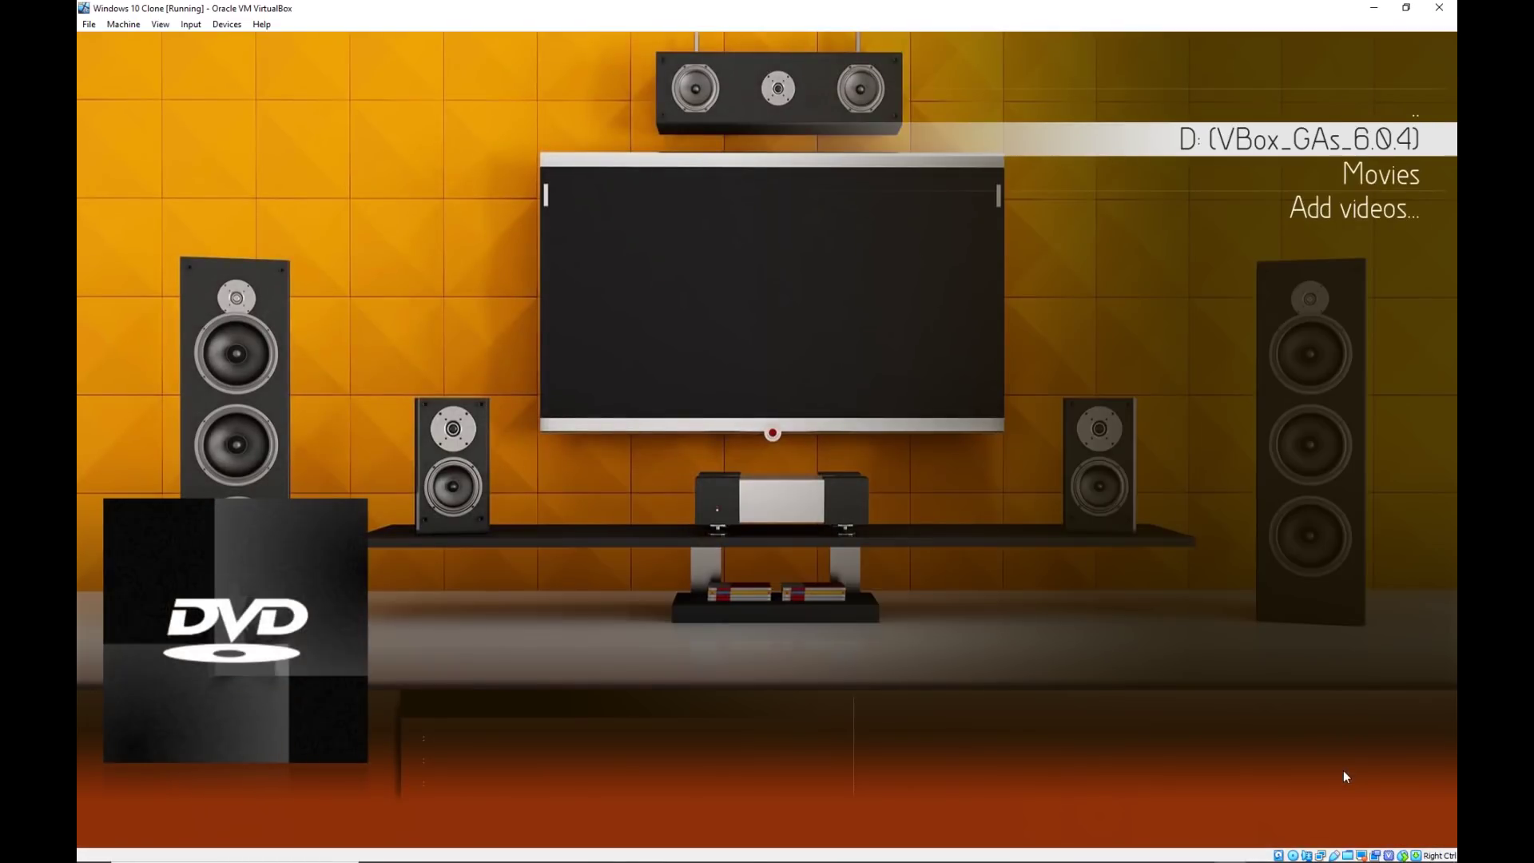
Edit the Movies source, accept its existing folder path and name, and go to the information provider in its content settings.
{"action": "key", "text": "Down"}
{"action": "key", "text": "c"}
{"action": "key", "text": "Down"}
{"action": "key", "text": "Down"}
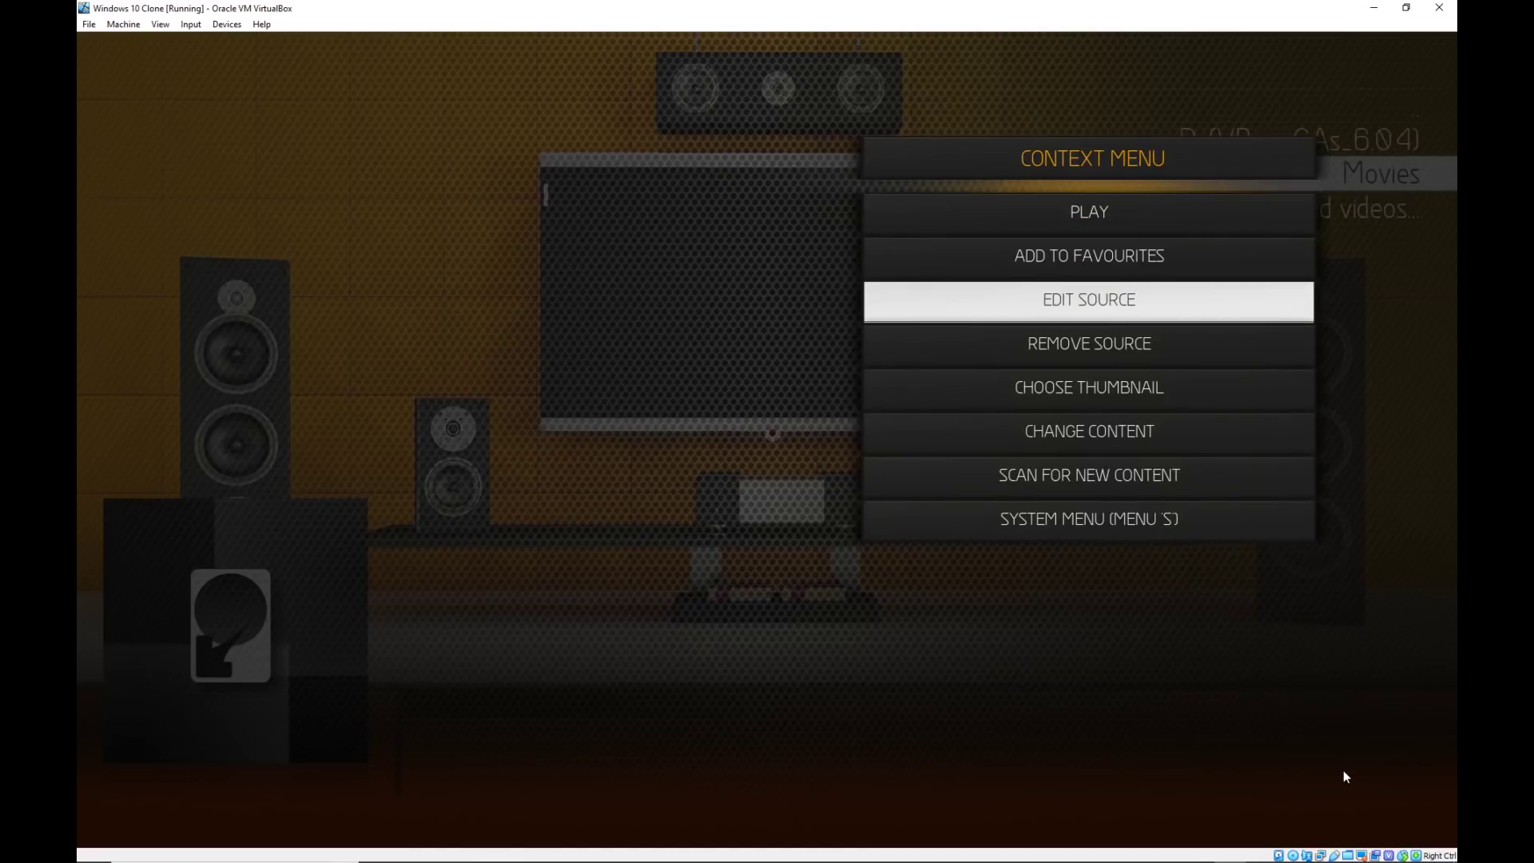
{"action": "key", "text": "Return"}
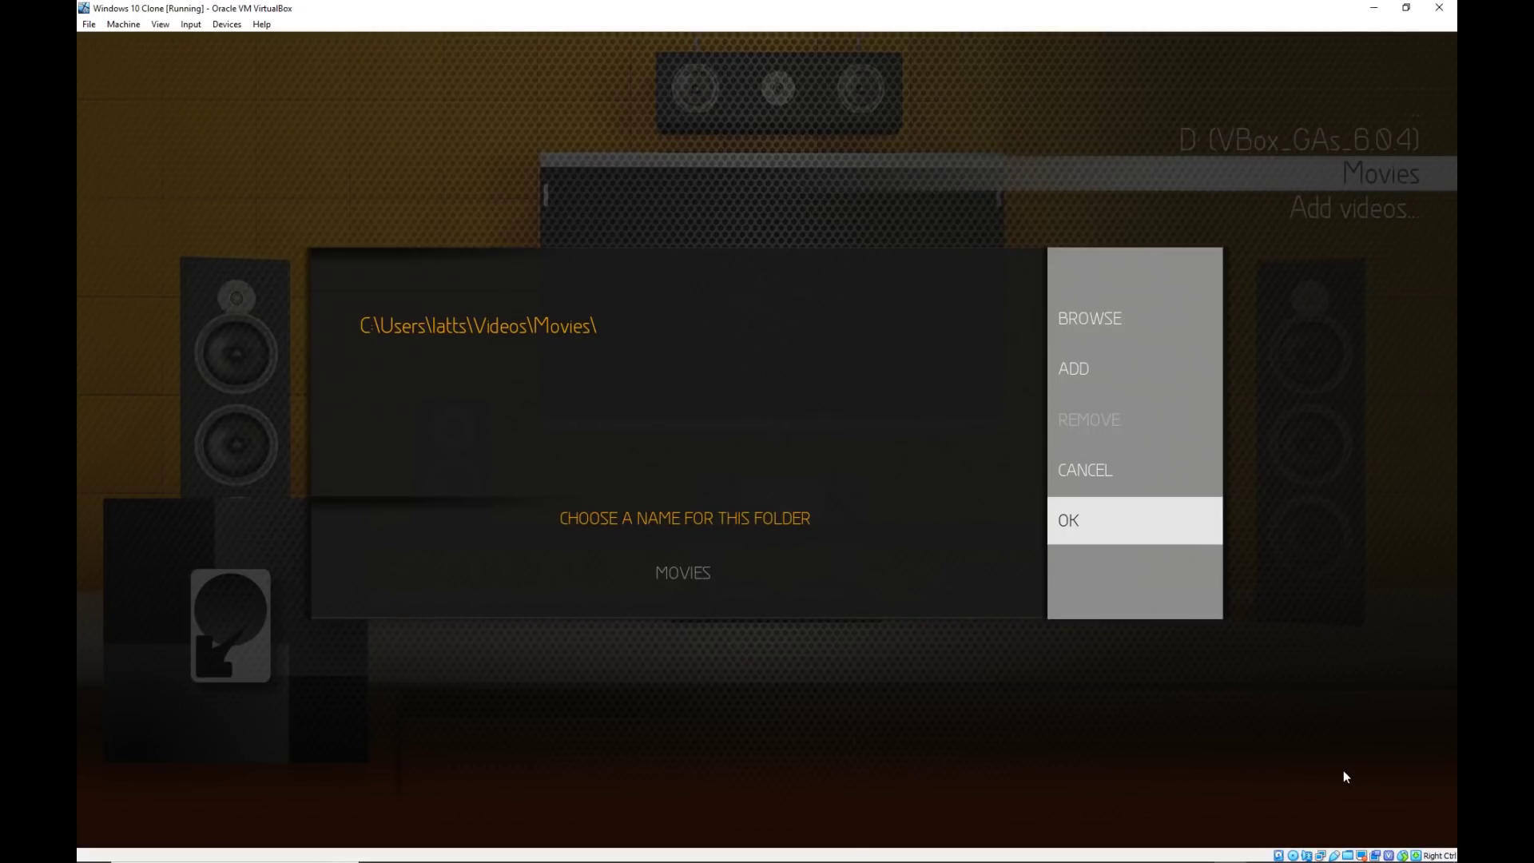
{"action": "key", "text": "Return"}
{"action": "key", "text": "Down"}
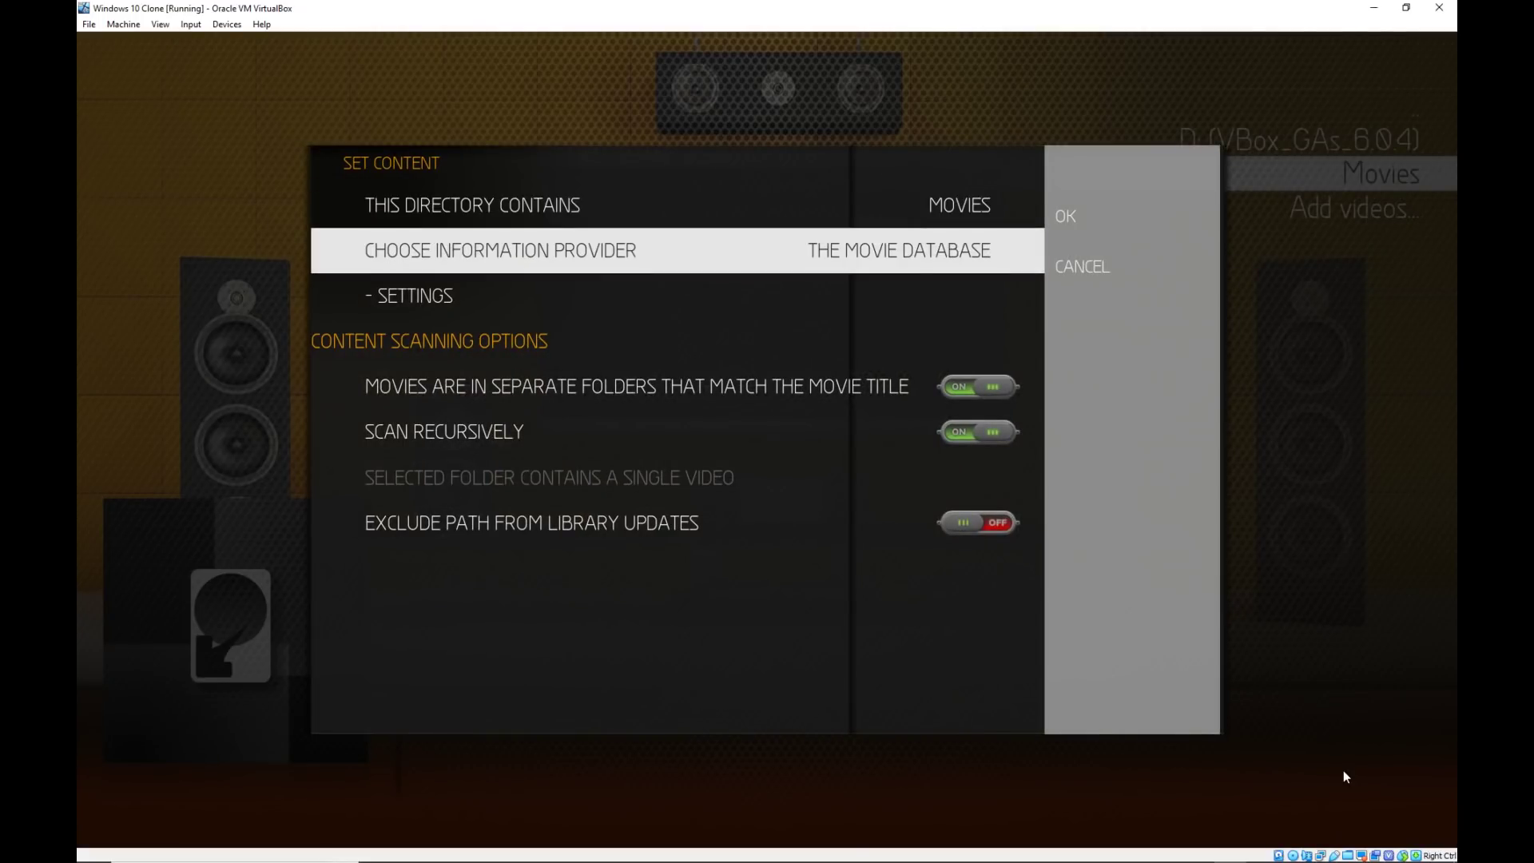
Open the settings of The Movie Database provider and examine the options down to adding IMDb ratings.
{"action": "key", "text": "Down"}
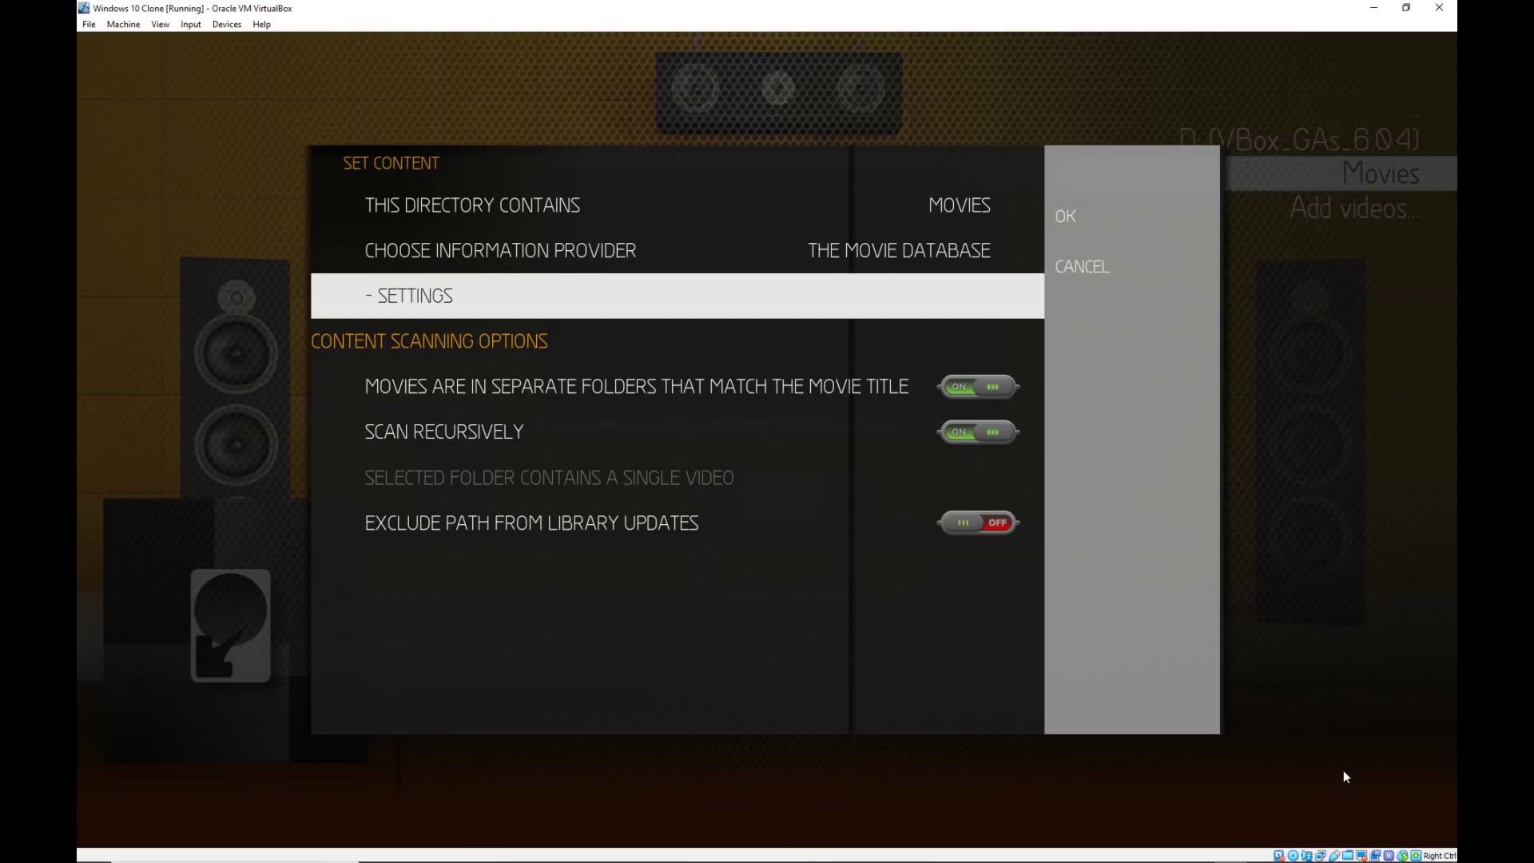
{"action": "key", "text": "Return"}
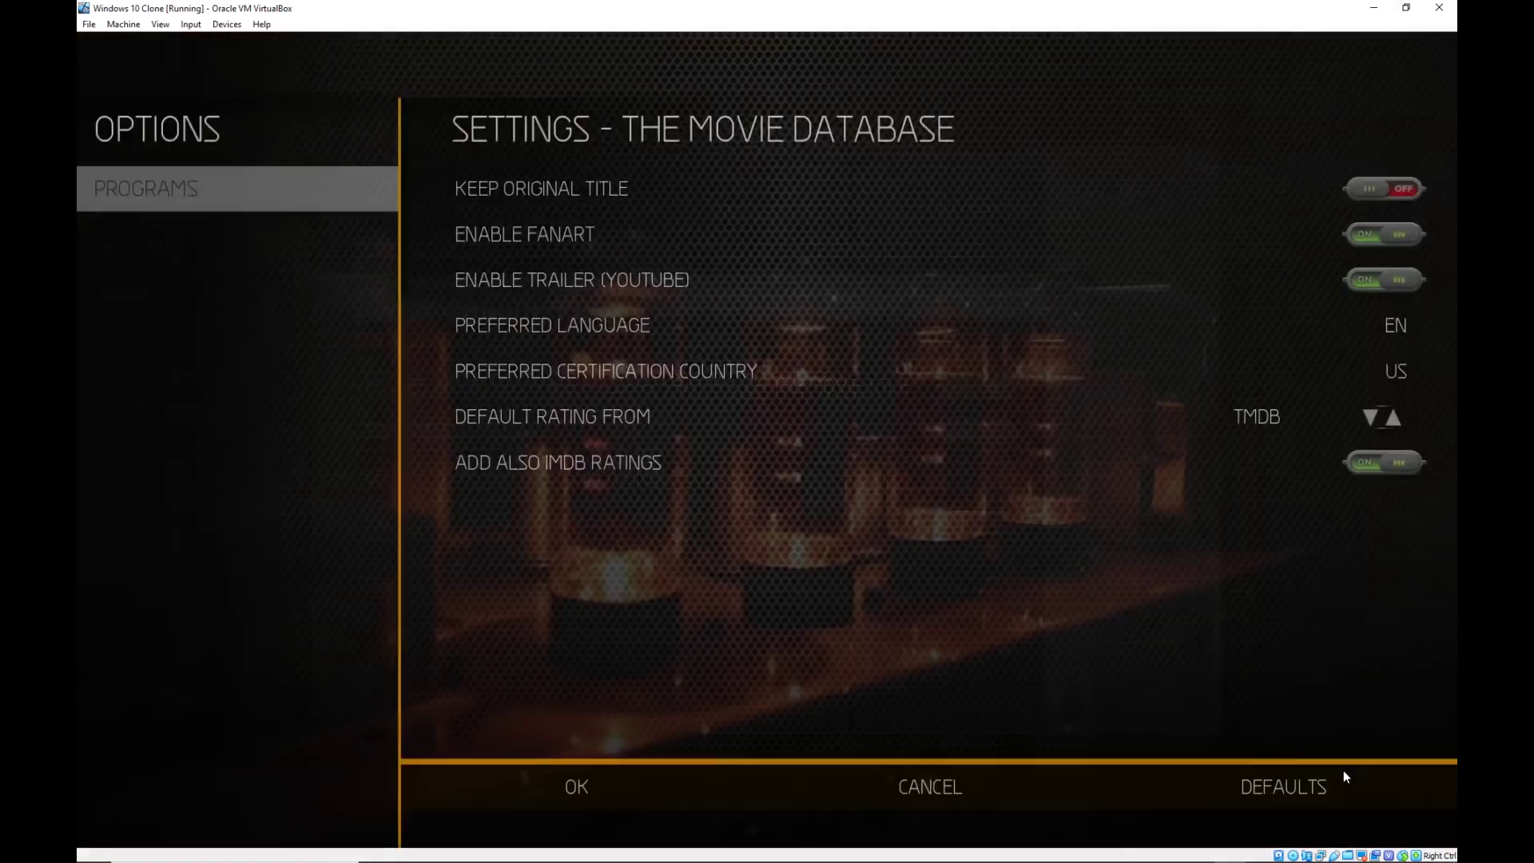
{"action": "key", "text": "Down"}
{"action": "key", "text": "Down"}
{"action": "key", "text": "Down"}
{"action": "key", "text": "Down"}
{"action": "key", "text": "Down"}
{"action": "key", "text": "Down"}
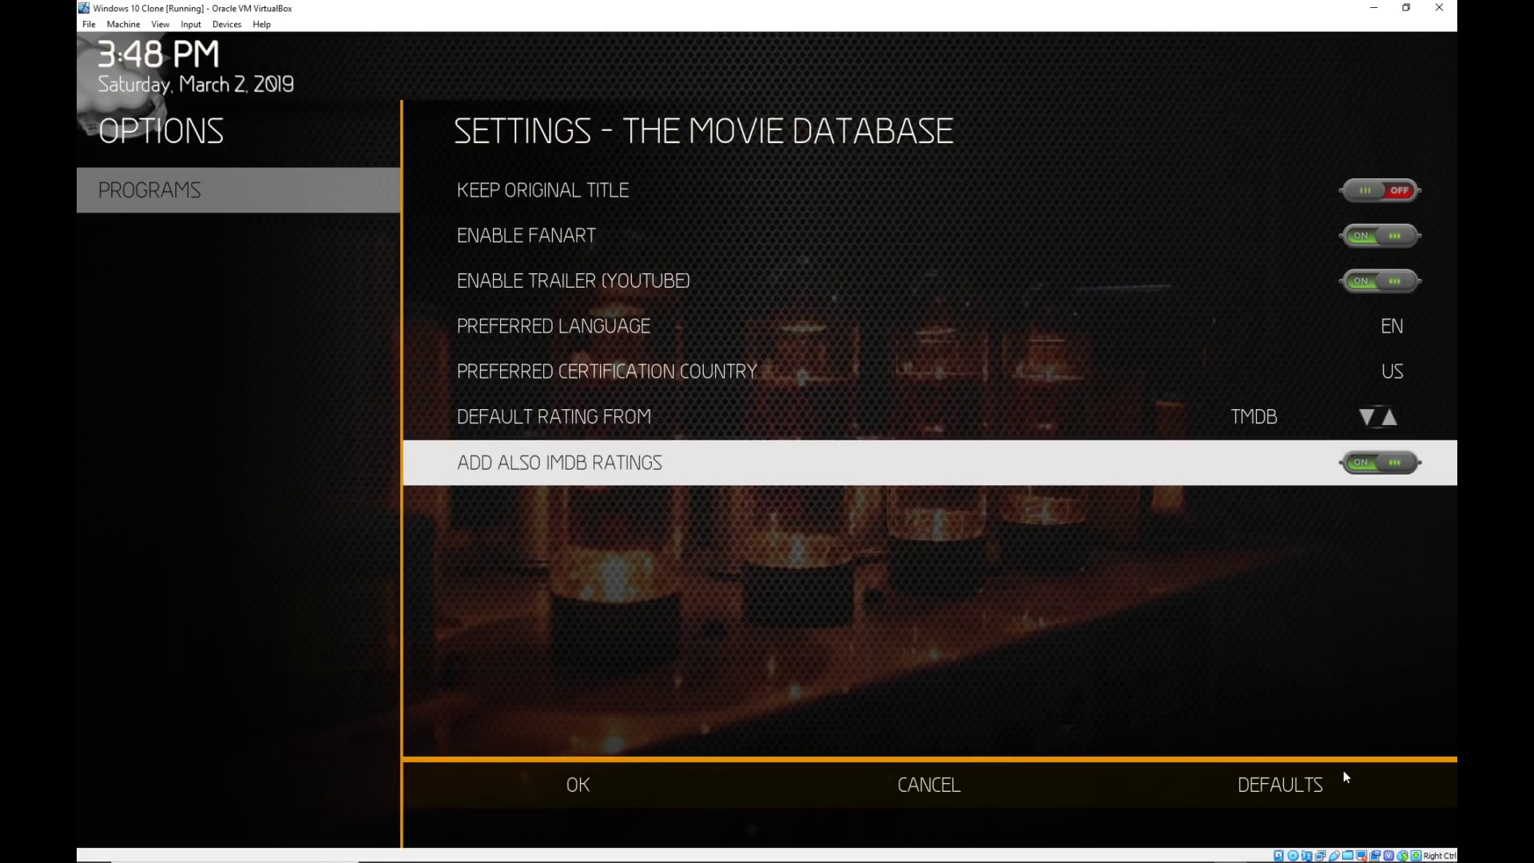
Close The Movie Database settings and the content settings of the Movies source.
{"action": "key", "text": "Left"}
{"action": "key", "text": "Down"}
{"action": "key", "text": "Return"}
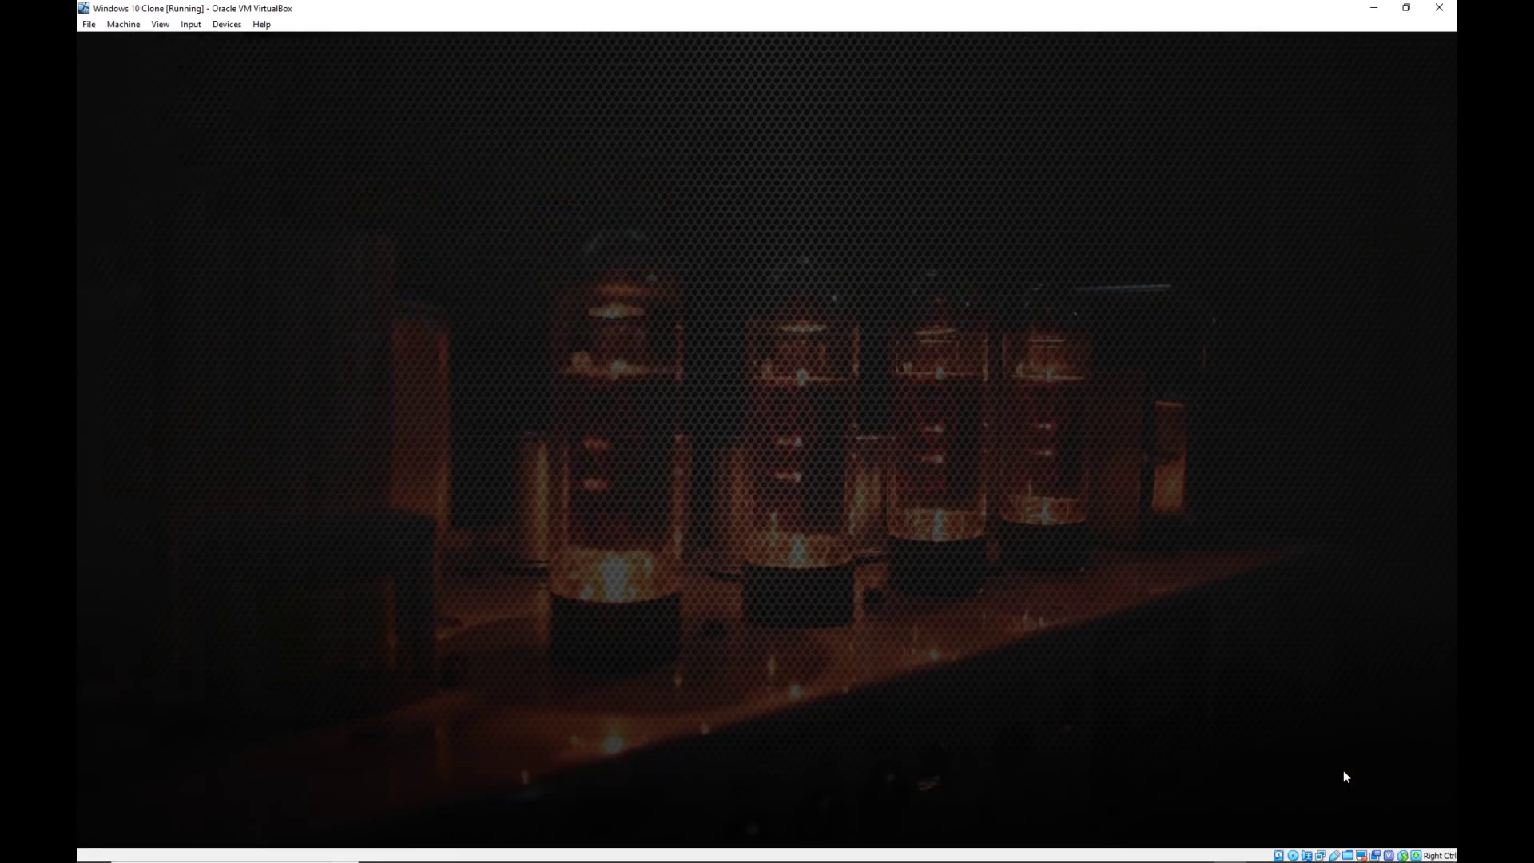
{"action": "key", "text": "Right"}
{"action": "key", "text": "Return"}
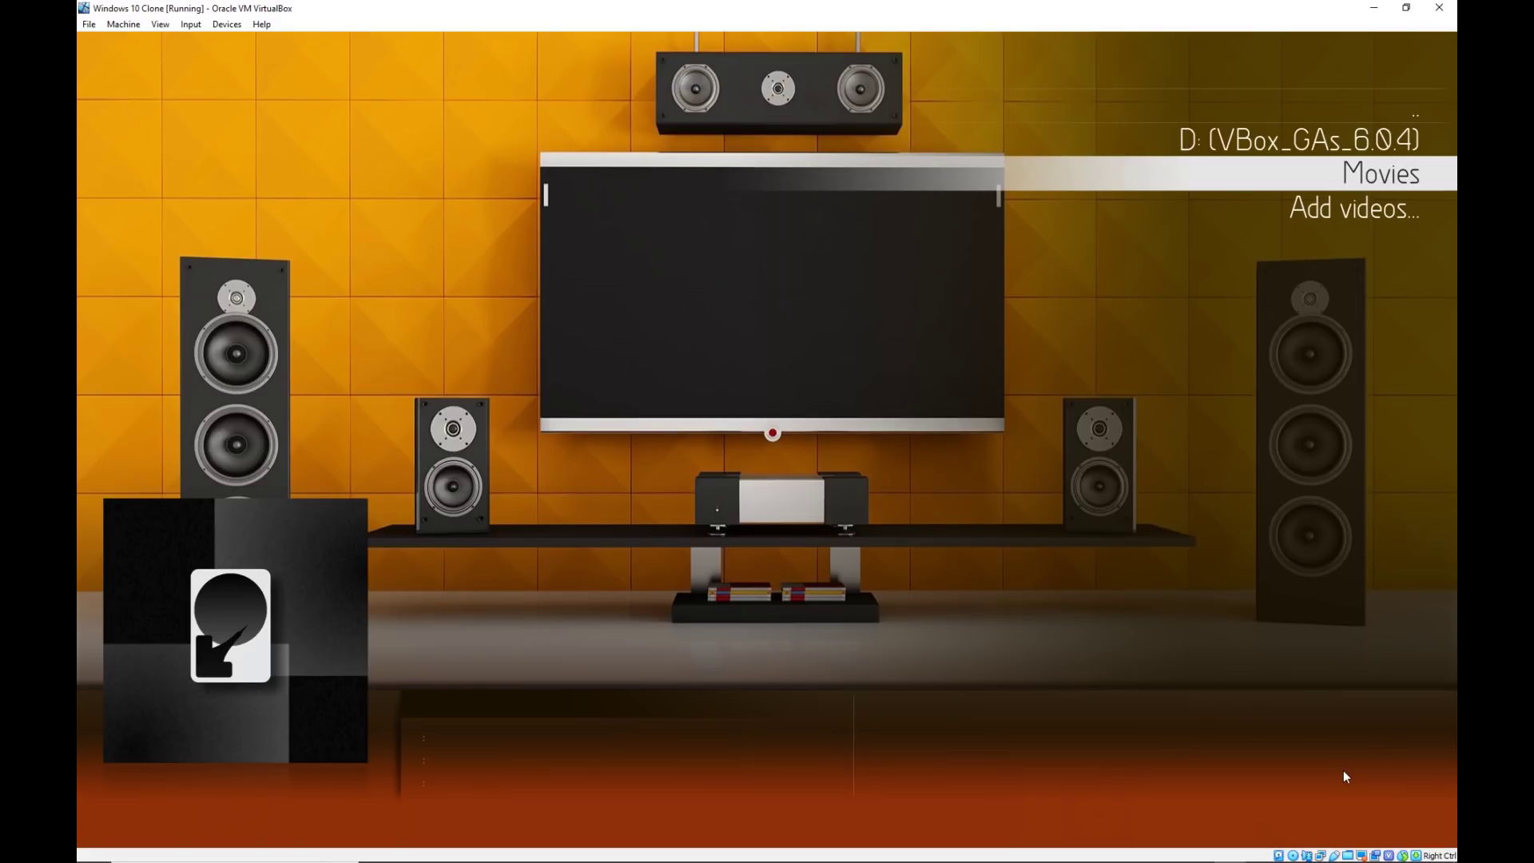
Go back up from the video sources and open the movie titles list of the library.
{"action": "key", "text": "Up"}
{"action": "key", "text": "BackSpace"}
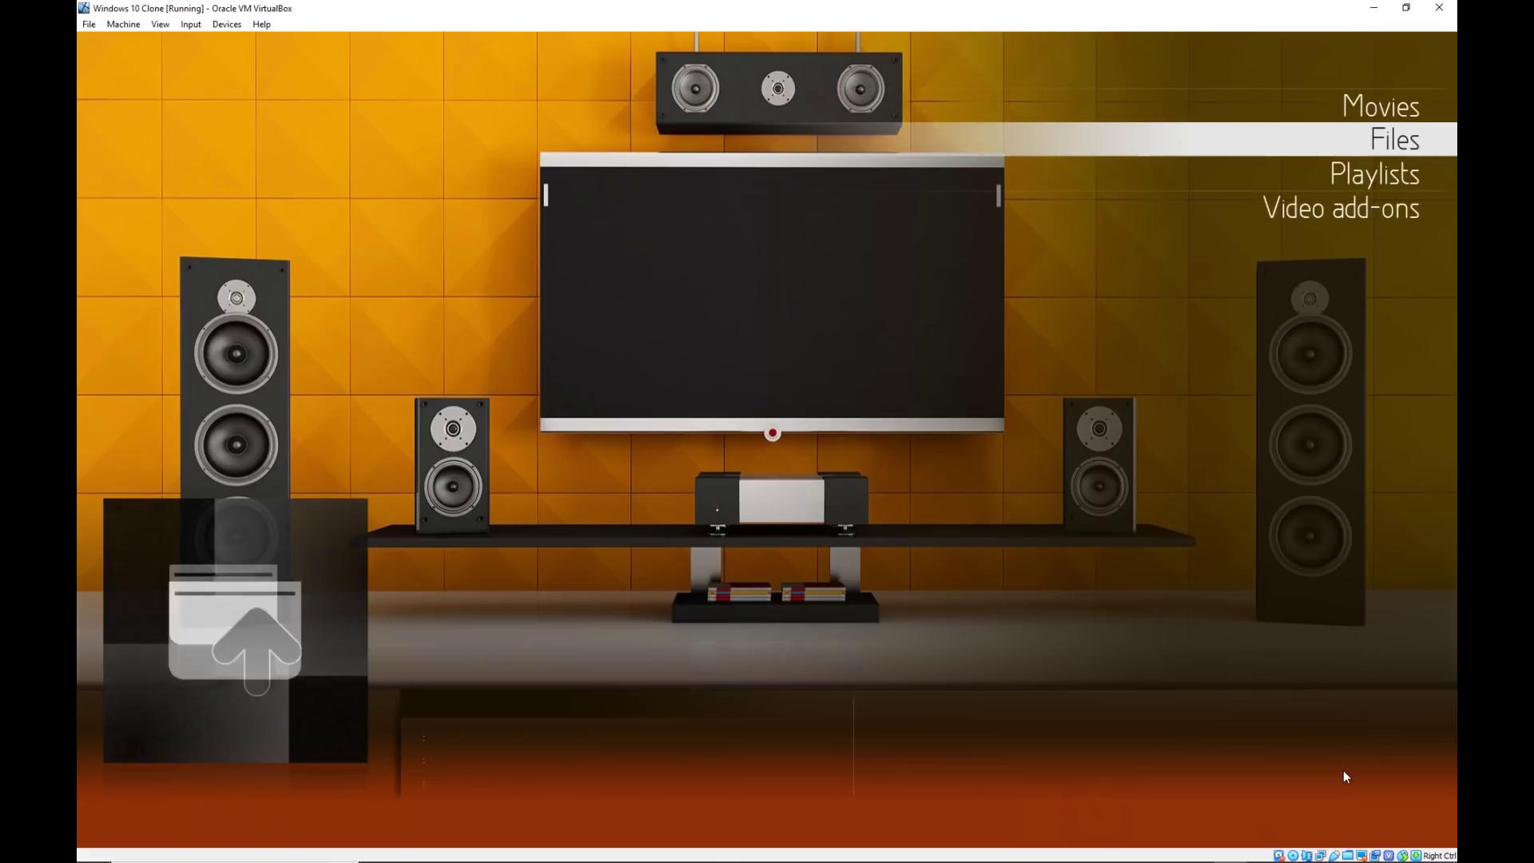
{"action": "key", "text": "Up"}
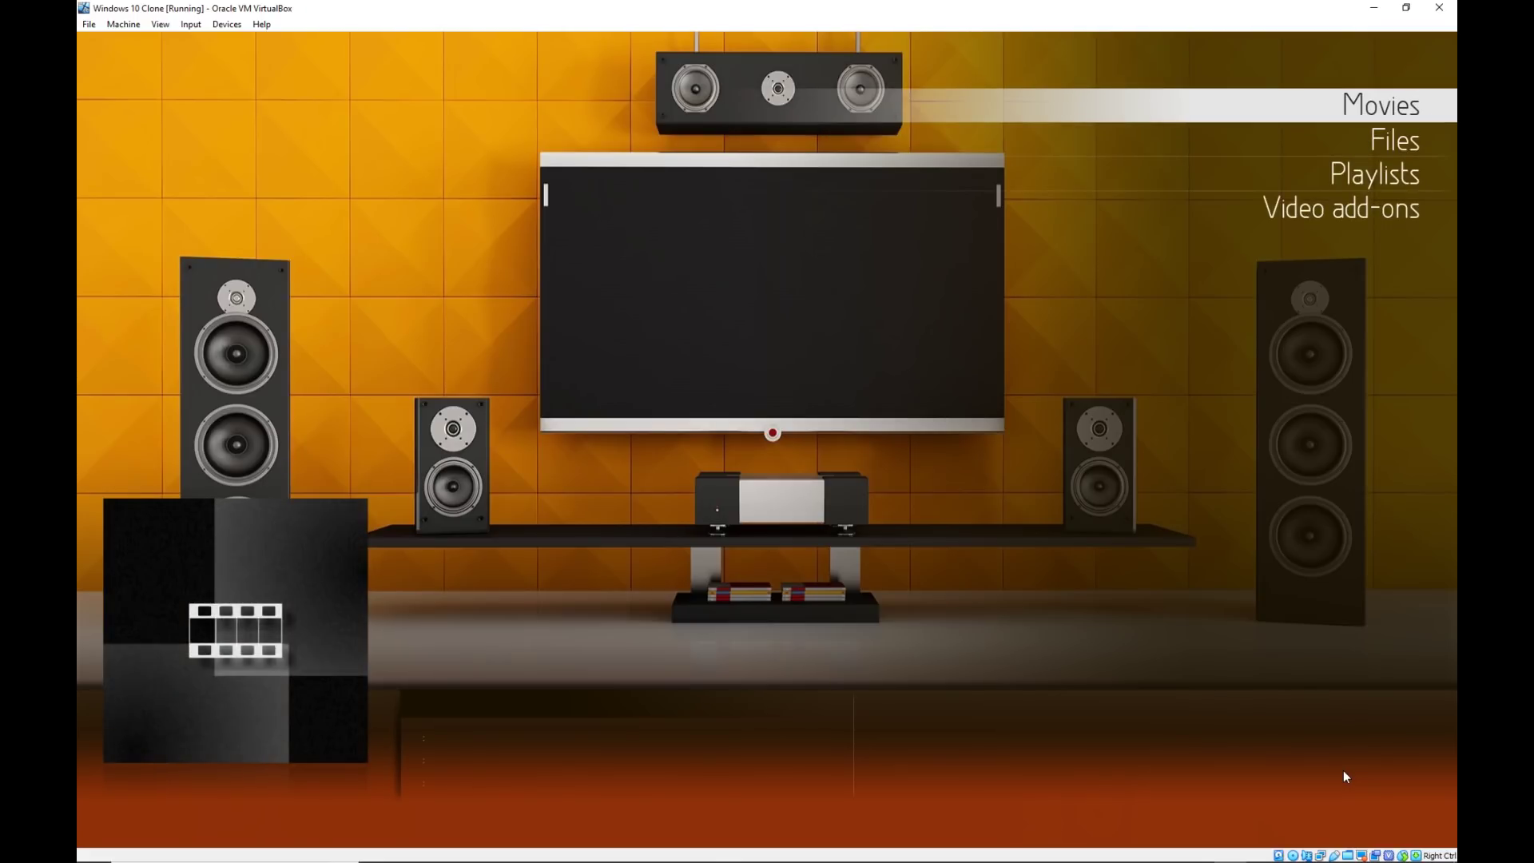
{"action": "key", "text": "Return"}
{"action": "key", "text": "Return"}
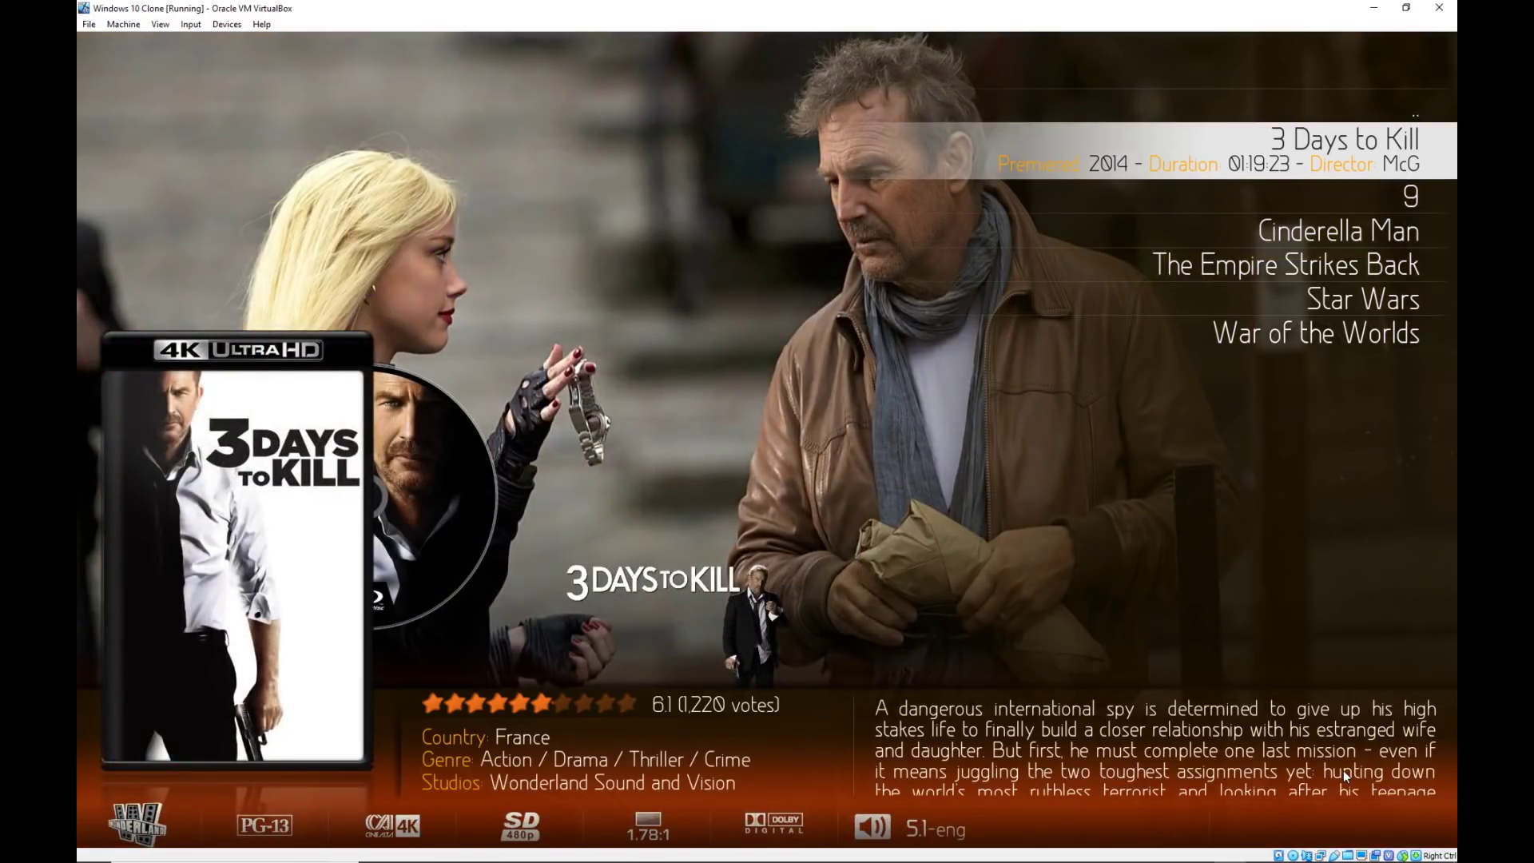
Reload the information of 3 Days to Kill from the Internet, ignoring the locally stored data, and pick 3 Days to Kill (2014).
{"action": "key", "text": "c"}
{"action": "key", "text": "Down"}
{"action": "key", "text": "Return"}
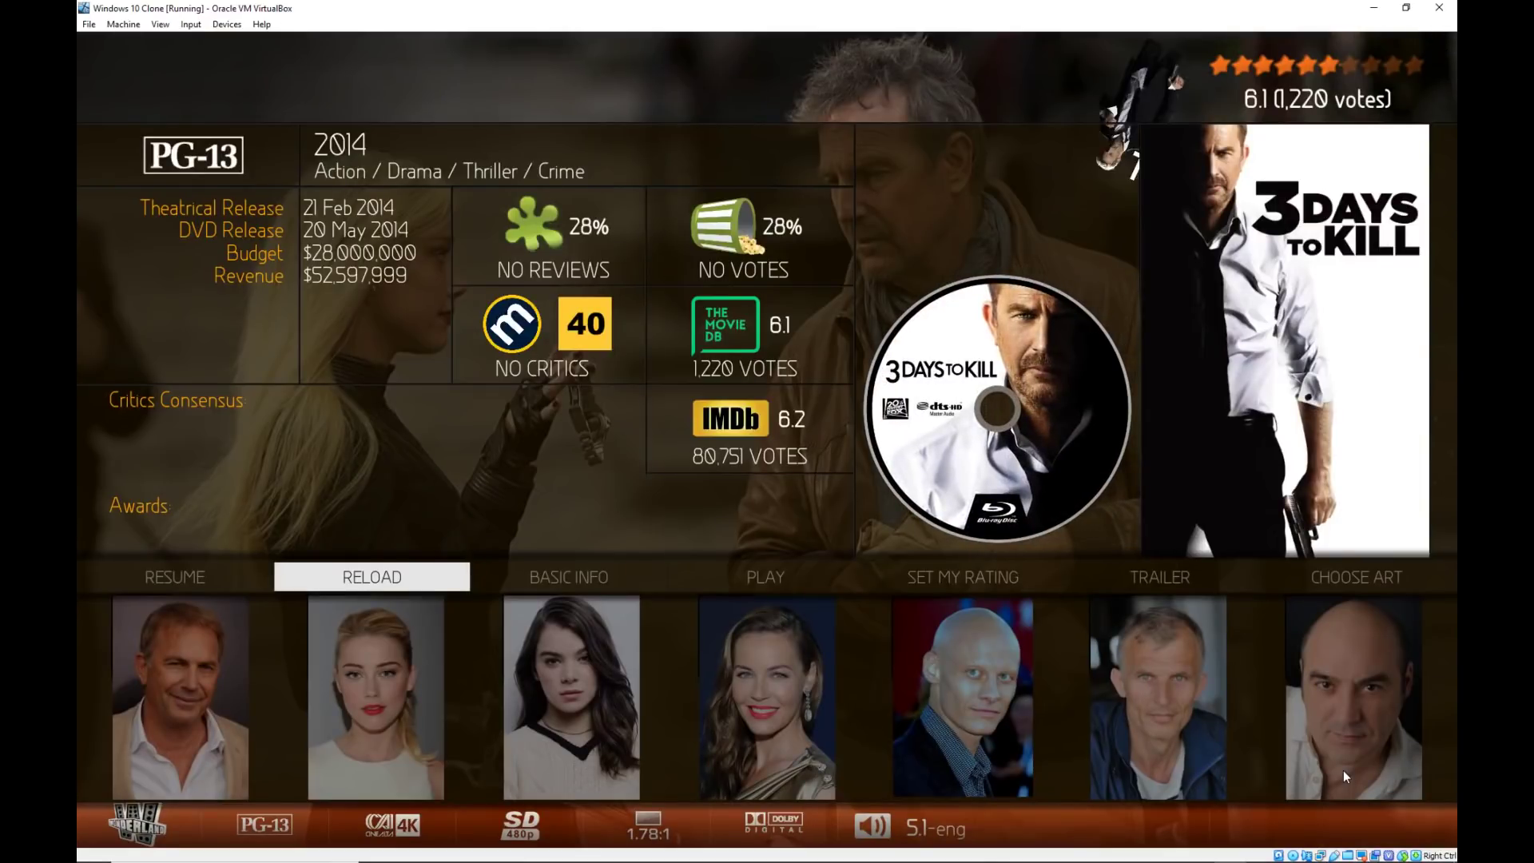
{"action": "key", "text": "Escape"}
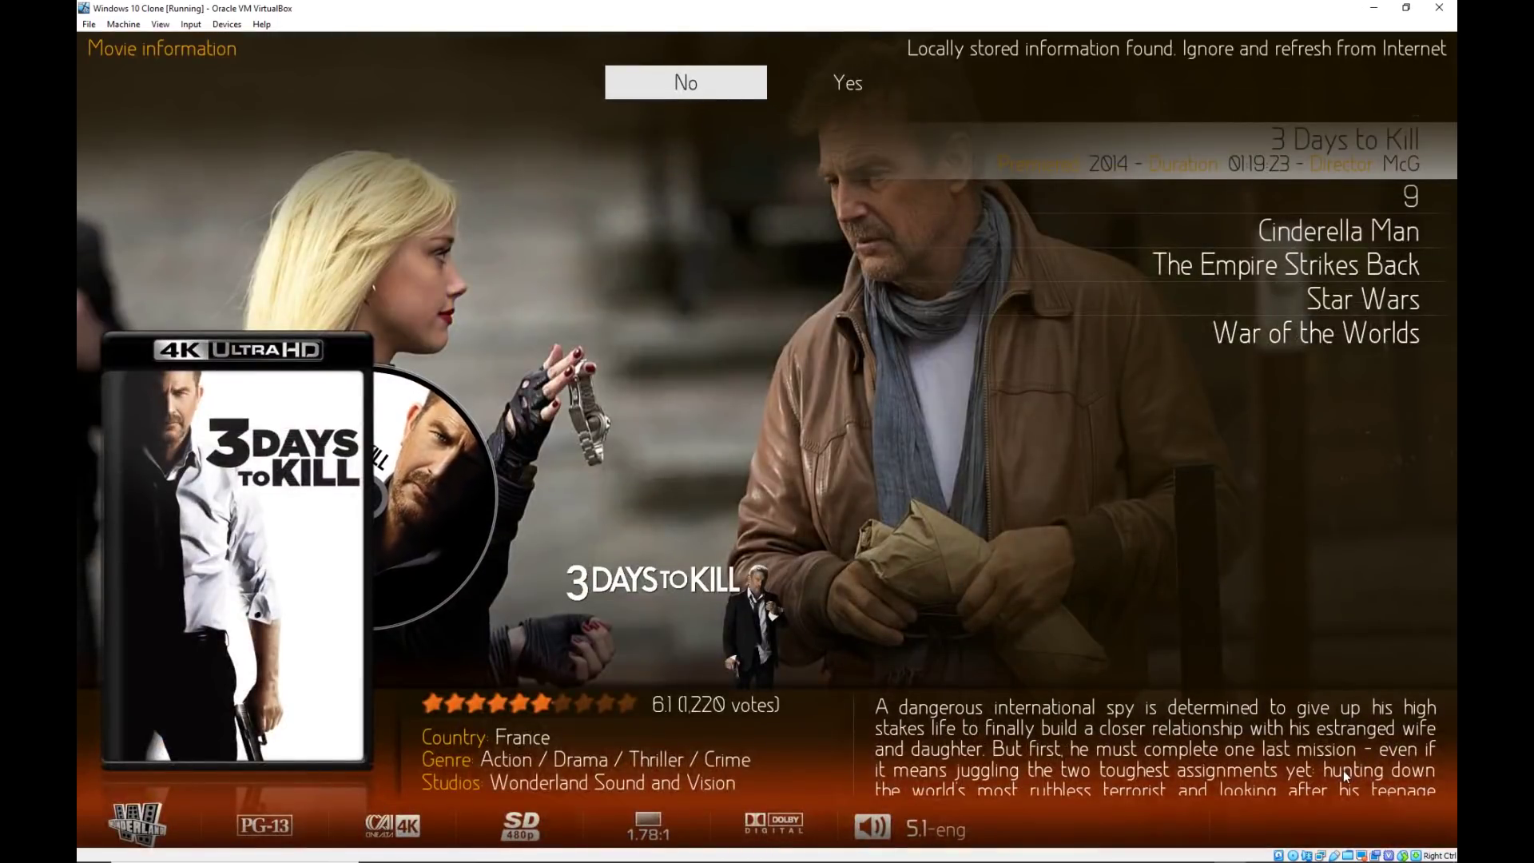
{"action": "key", "text": "Right"}
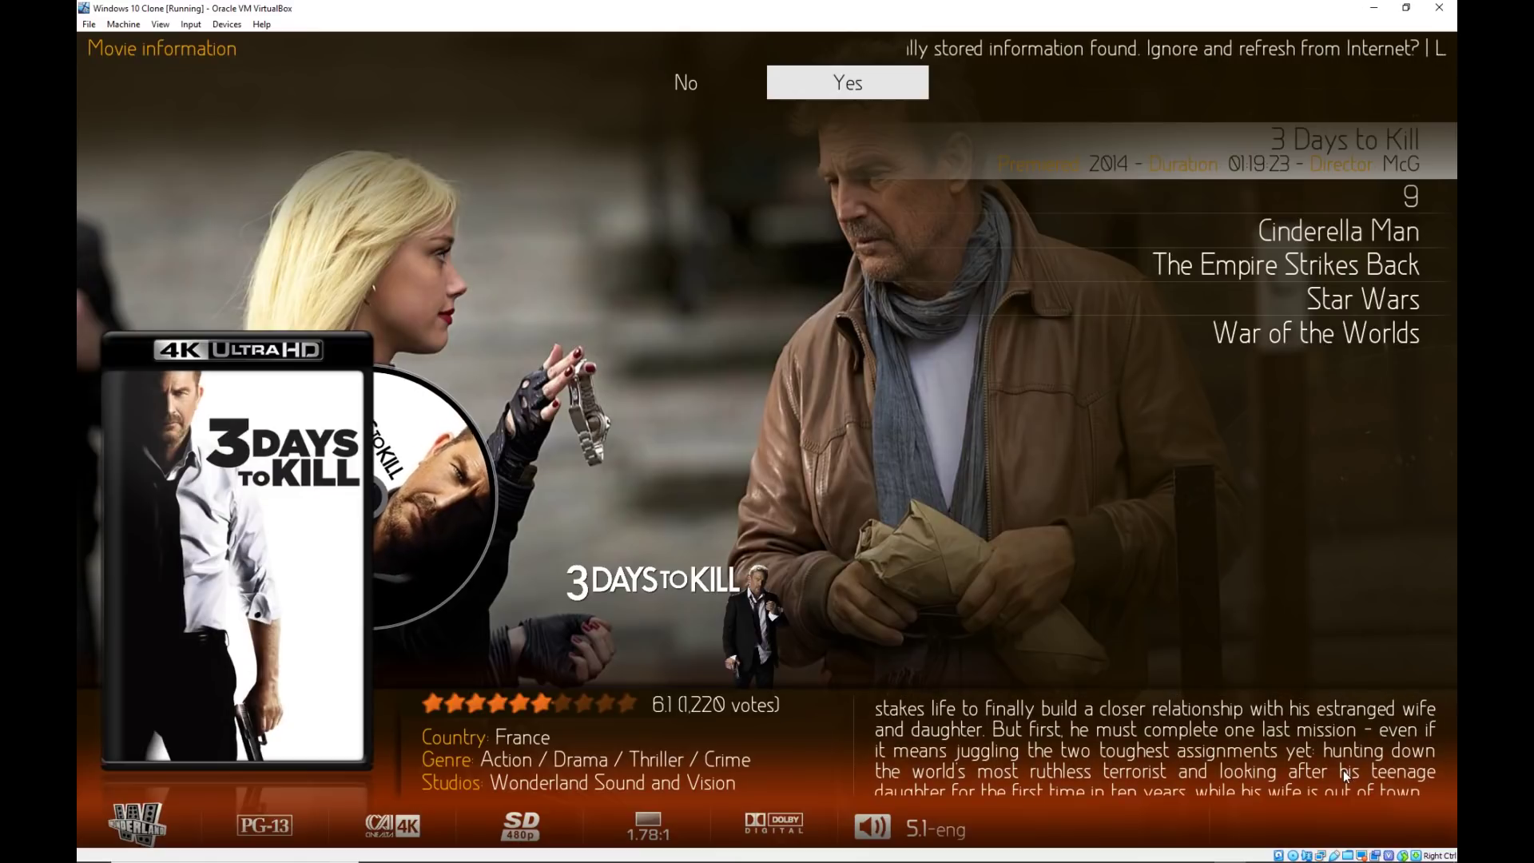
{"action": "key", "text": "Return"}
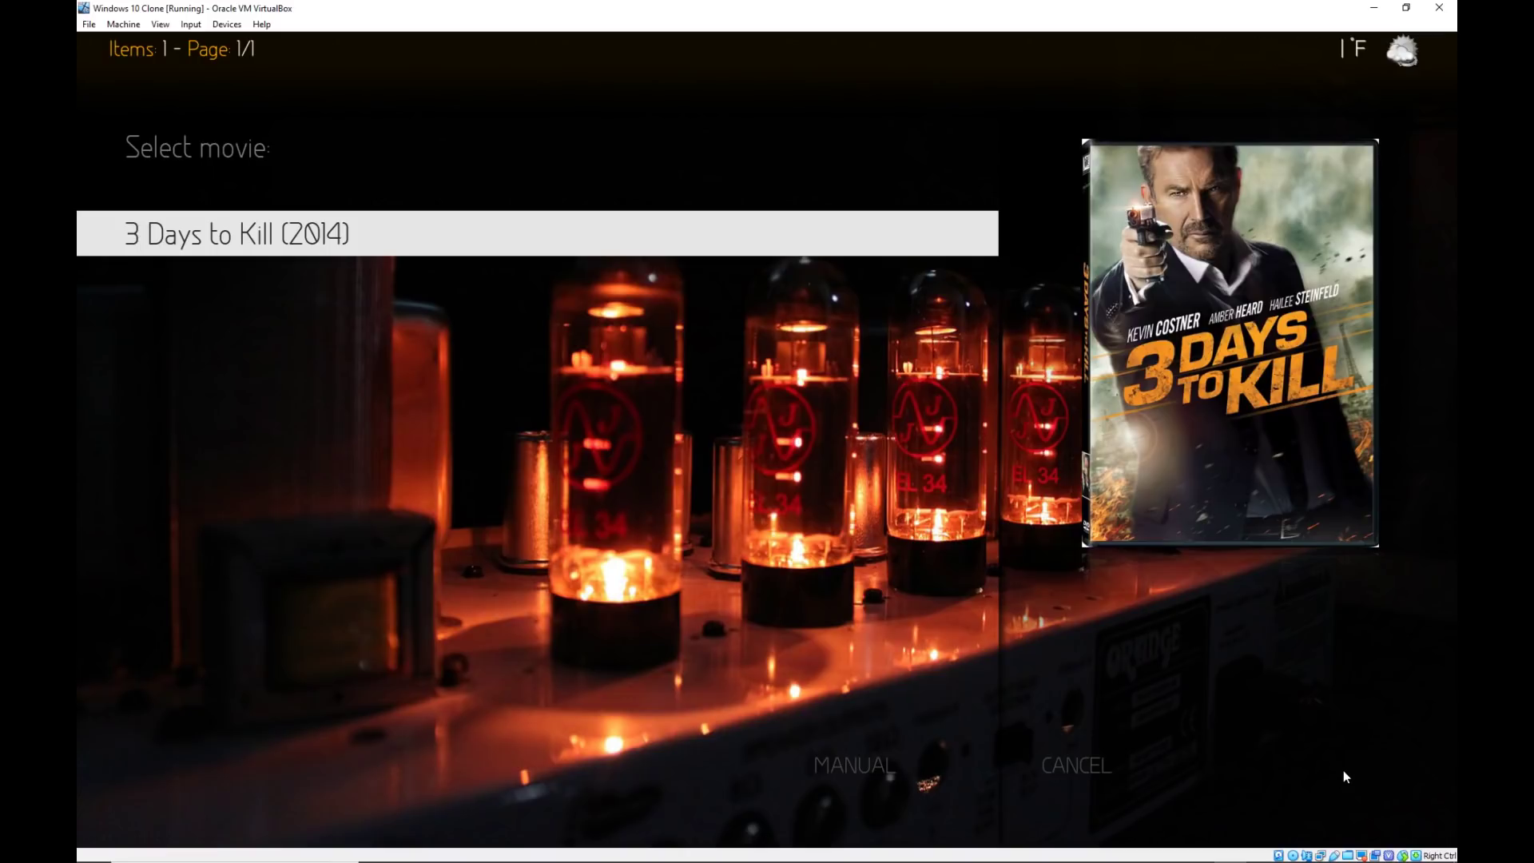
{"action": "key", "text": "Return"}
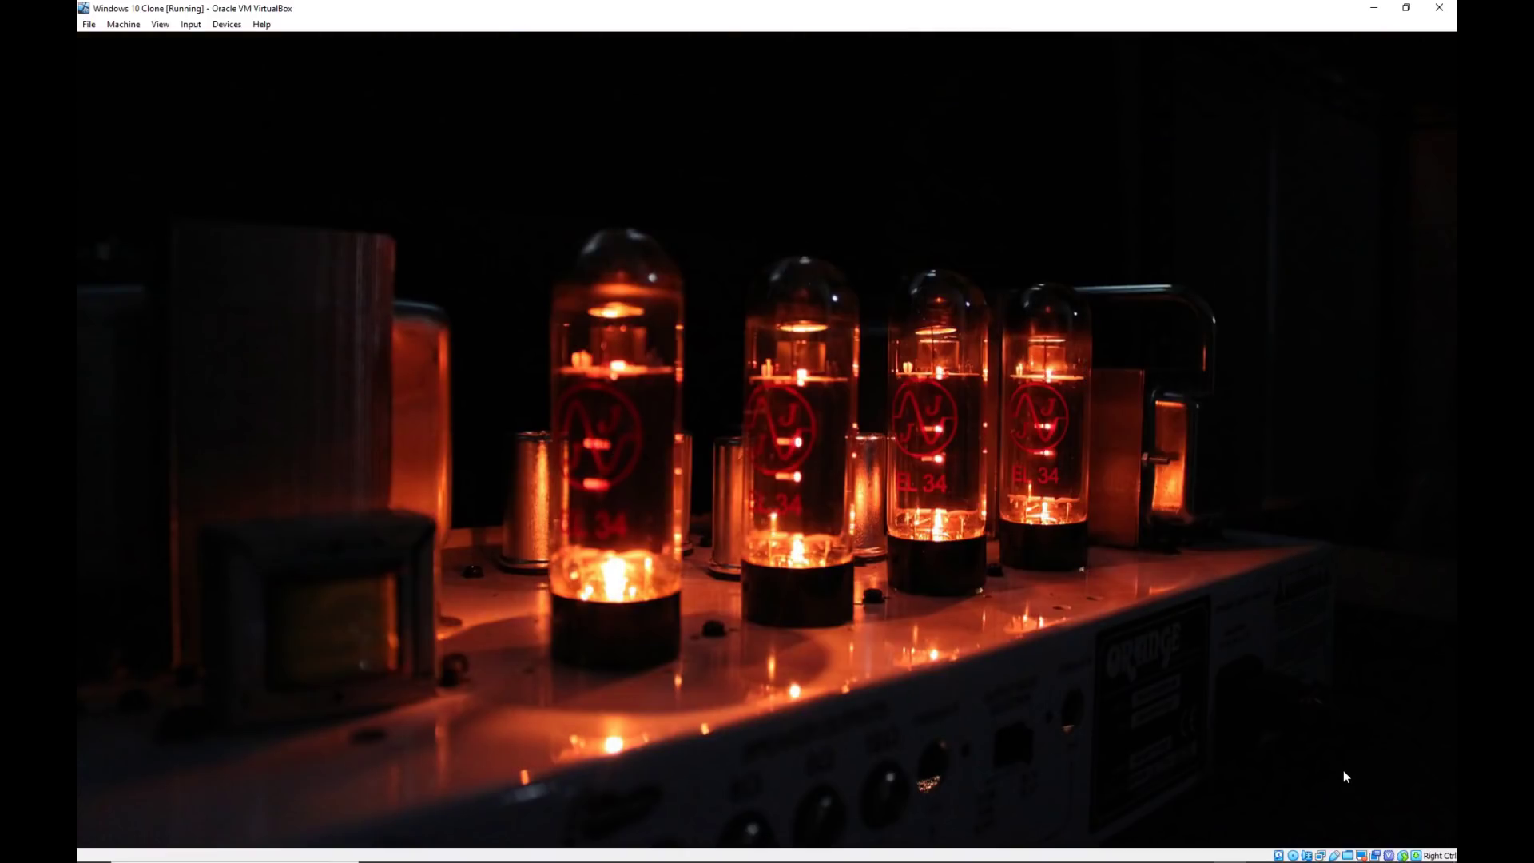
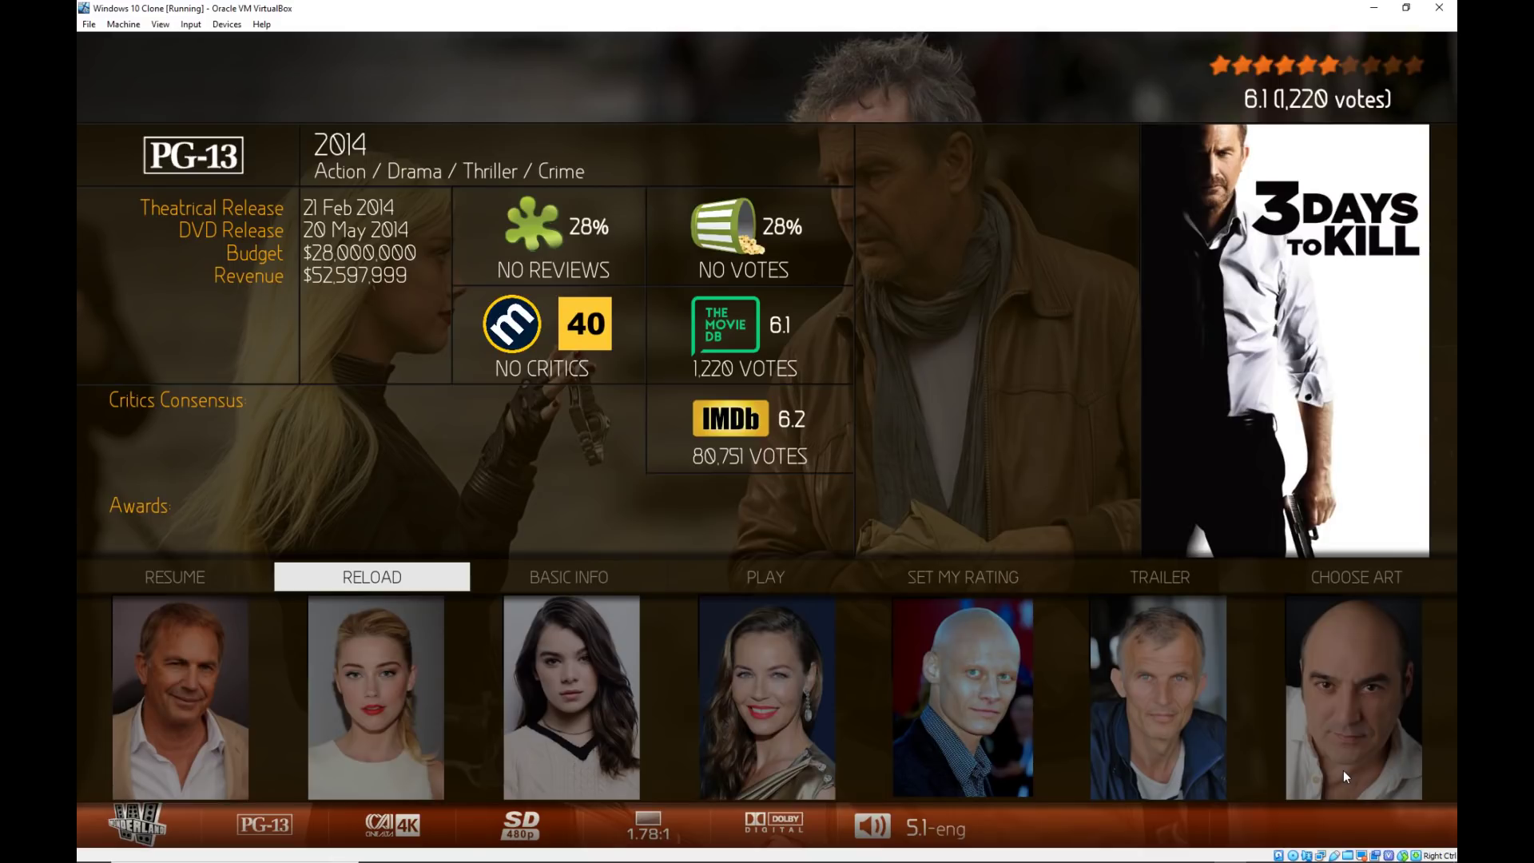
Leave the movie information, check the 3 Days to Kill (2014) folder in File Explorer, and return to Kodi.
{"action": "key", "text": "Escape"}
{"action": "key", "text": "alt+Tab"}
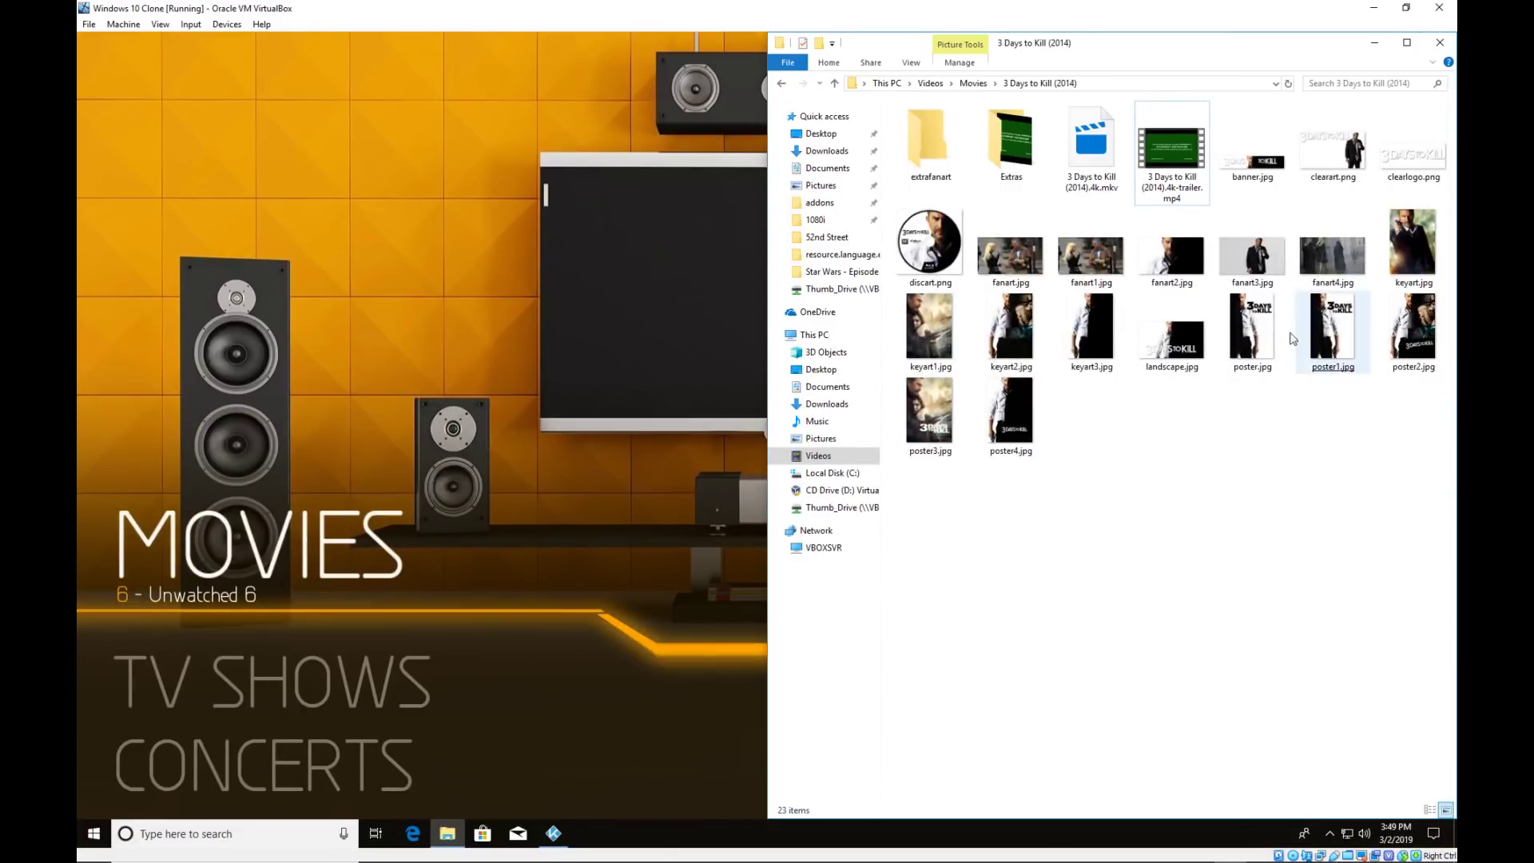
{"action": "key", "text": "alt+Tab"}
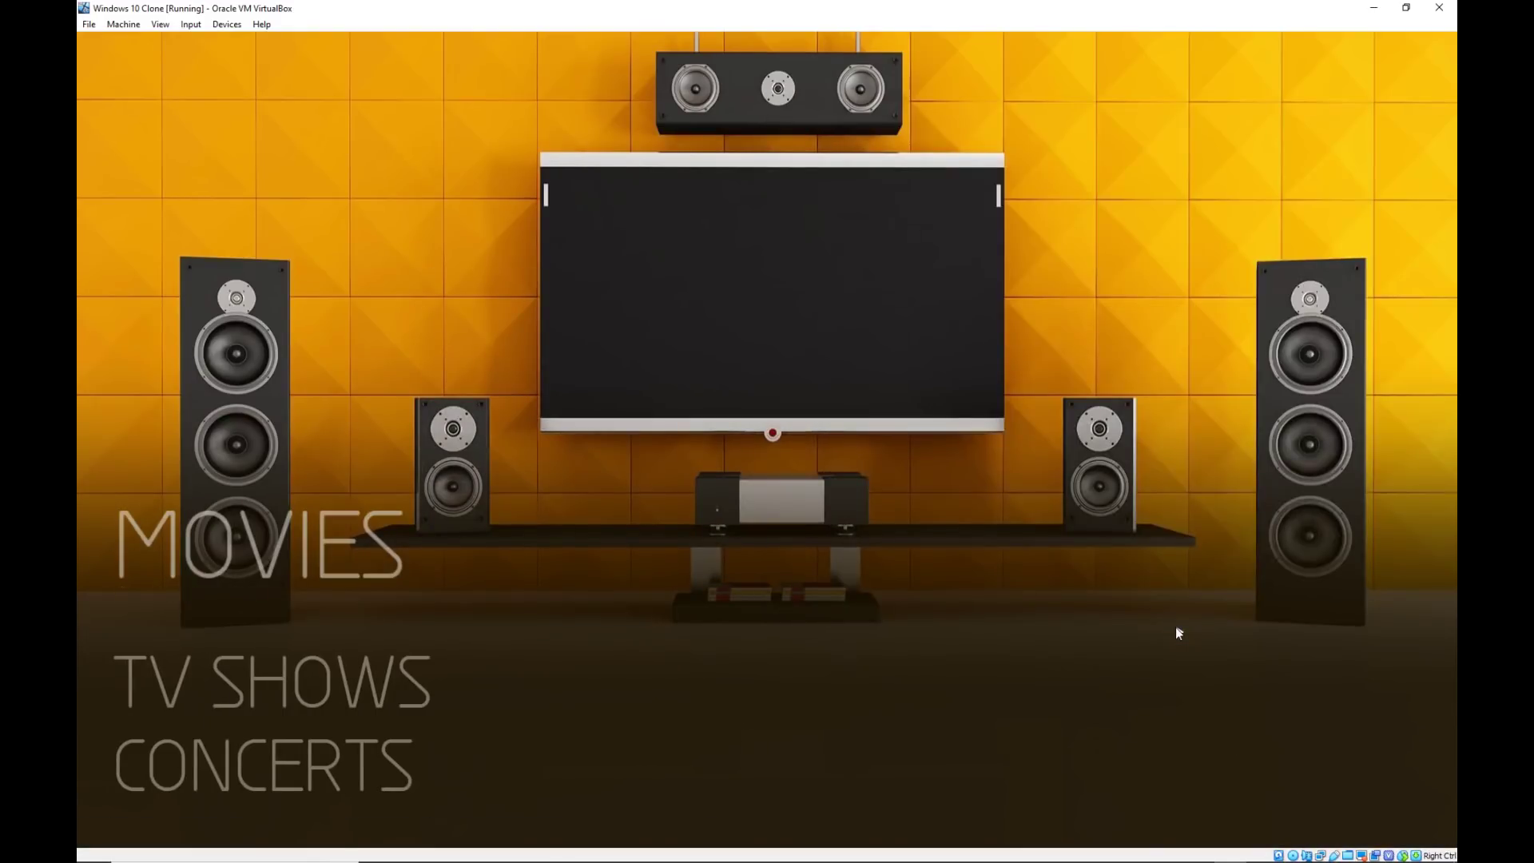
Open the library section of the media settings and go to the video library maintenance options.
{"action": "key", "text": "Up"}
{"action": "key", "text": "Up"}
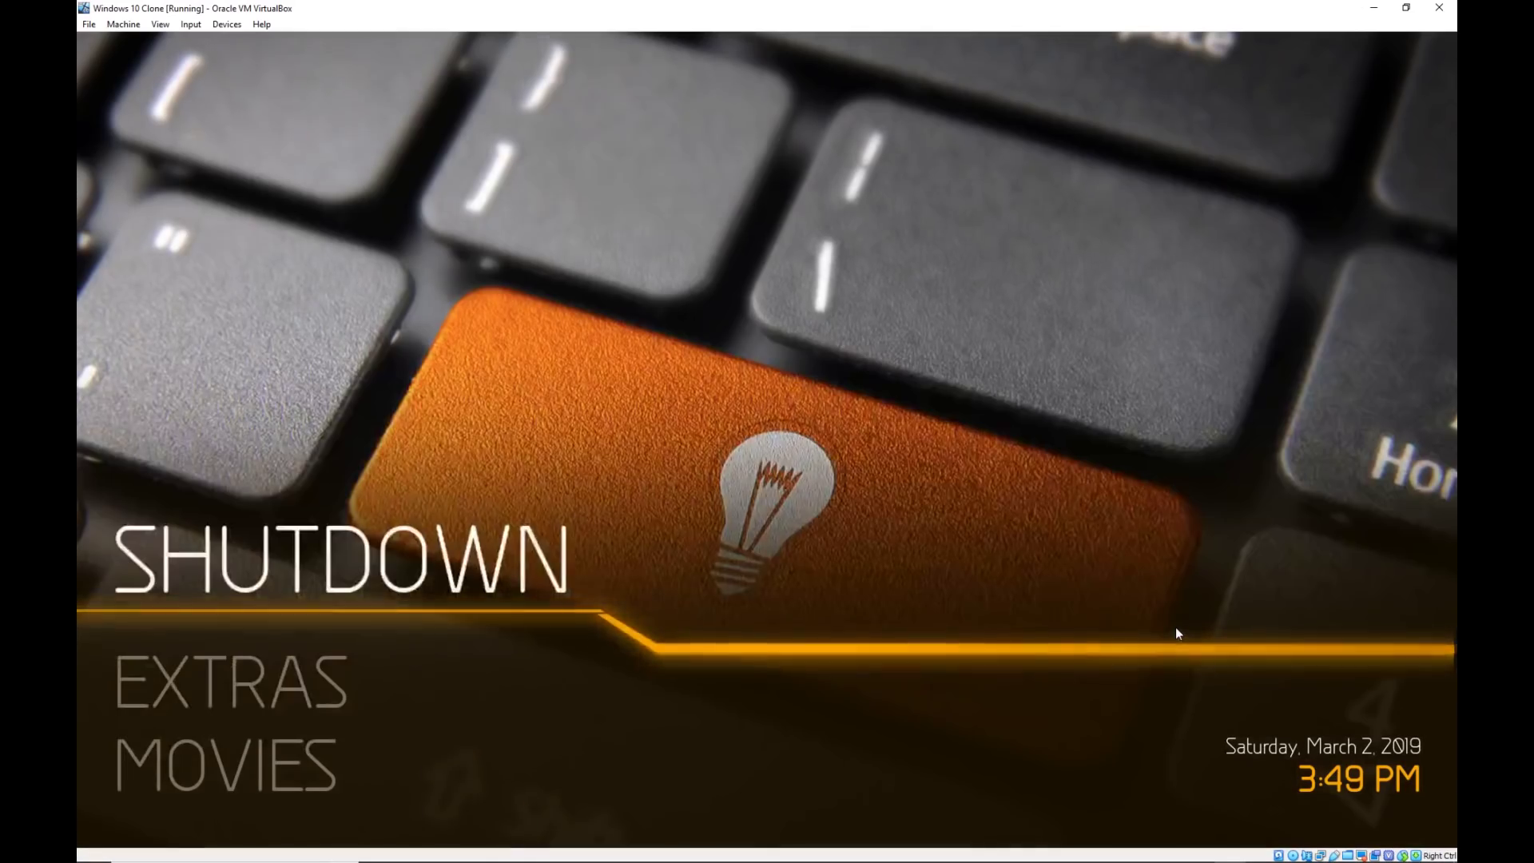
{"action": "key", "text": "Up"}
{"action": "key", "text": "Return"}
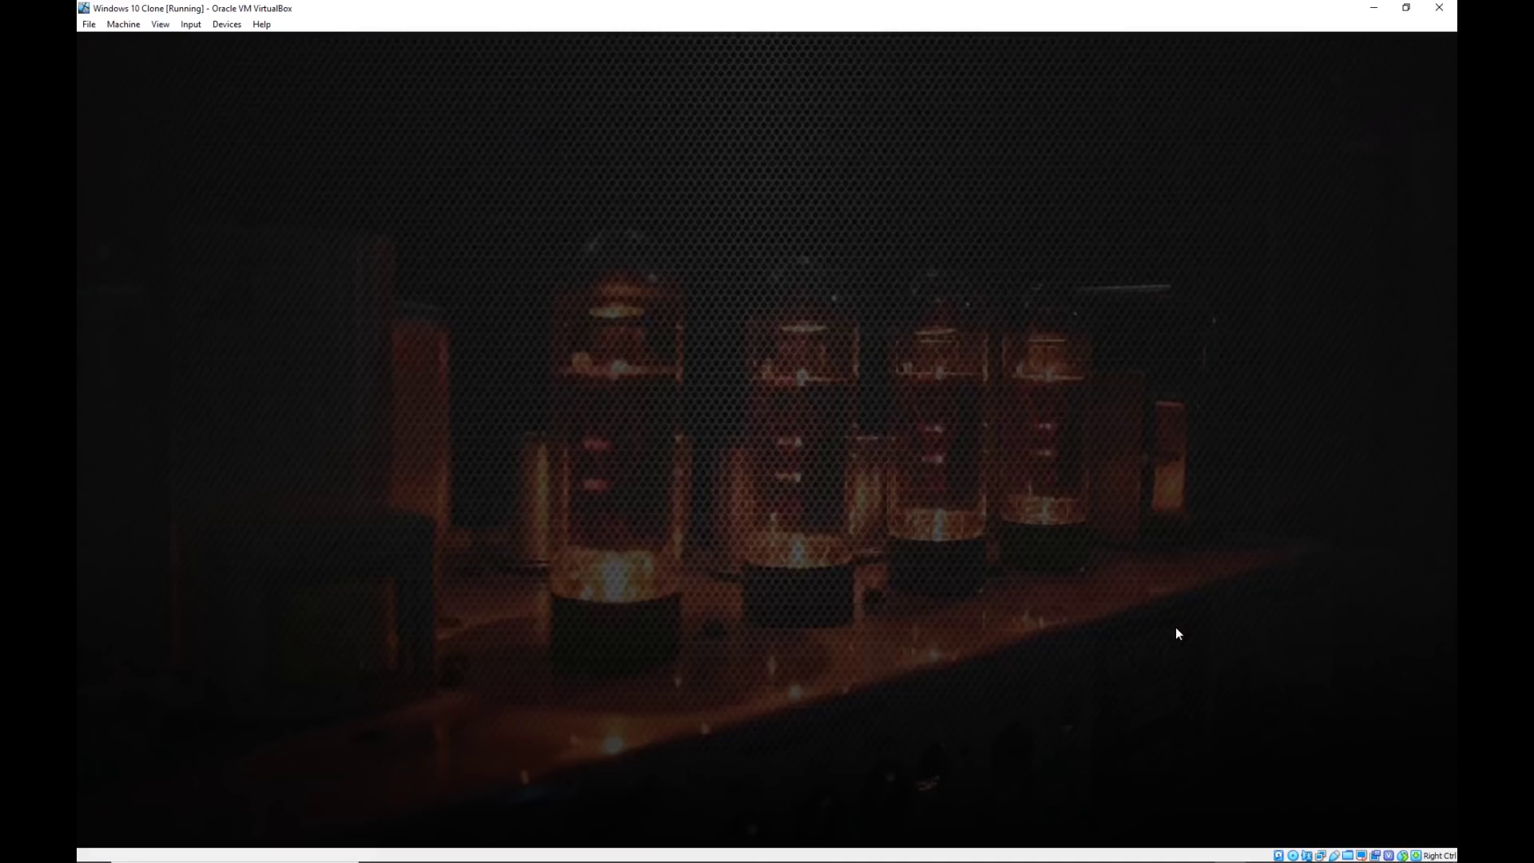
{"action": "key", "text": "Up"}
{"action": "key", "text": "Up"}
{"action": "key", "text": "Up"}
{"action": "key", "text": "Up"}
{"action": "key", "text": "Return"}
{"action": "key", "text": "Right"}
{"action": "key", "text": "Down"}
{"action": "key", "text": "Down"}
{"action": "key", "text": "Down"}
{"action": "key", "text": "Down"}
{"action": "key", "text": "Down"}
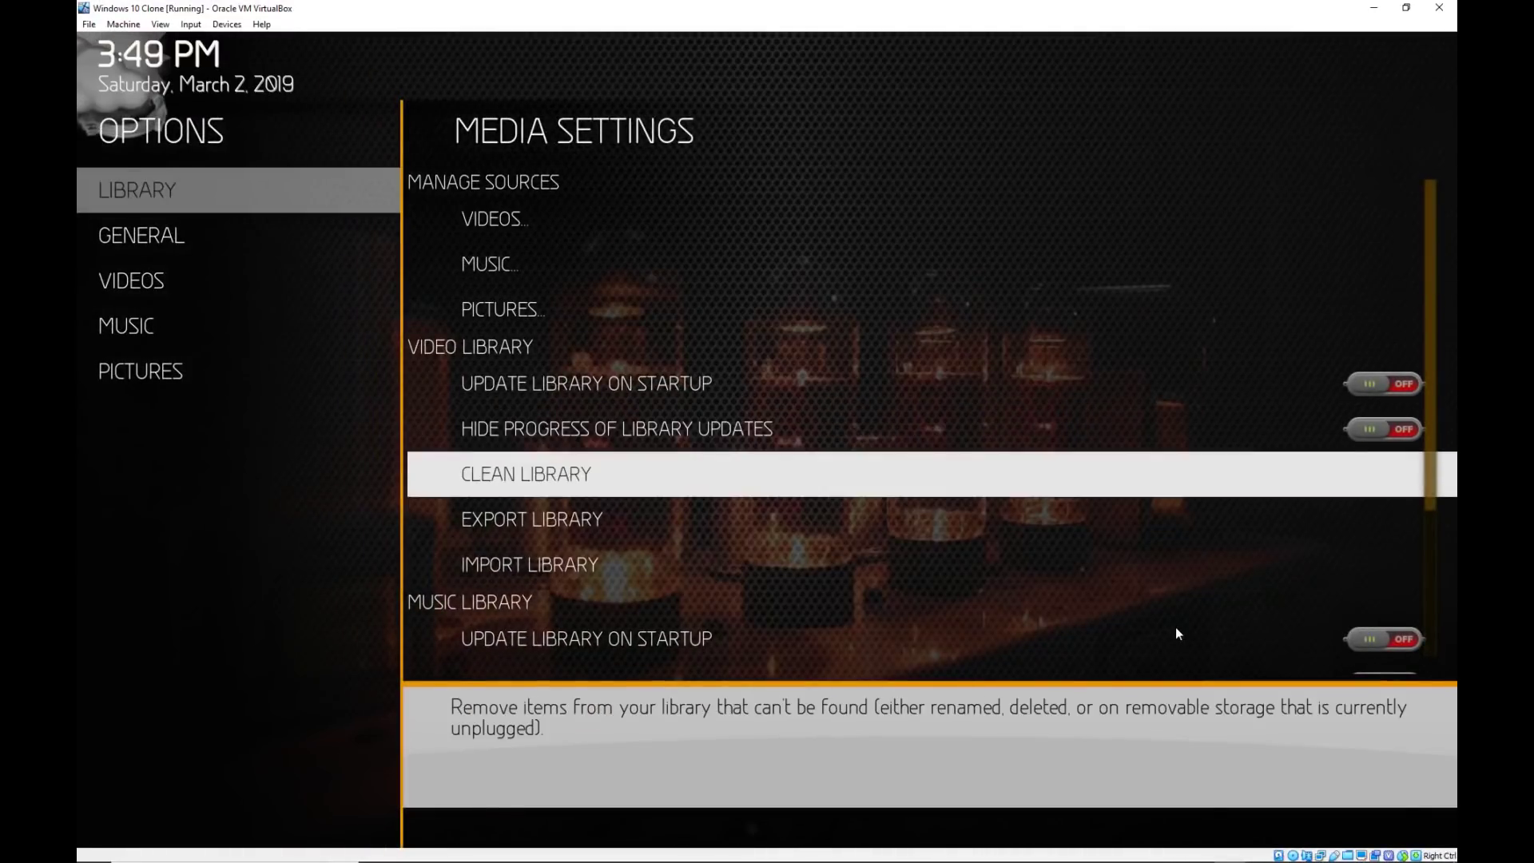
Export the video library to separate files without thumbnails and fanart, overwriting old files.
{"action": "key", "text": "Down"}
{"action": "key", "text": "Return"}
{"action": "key", "text": "Right"}
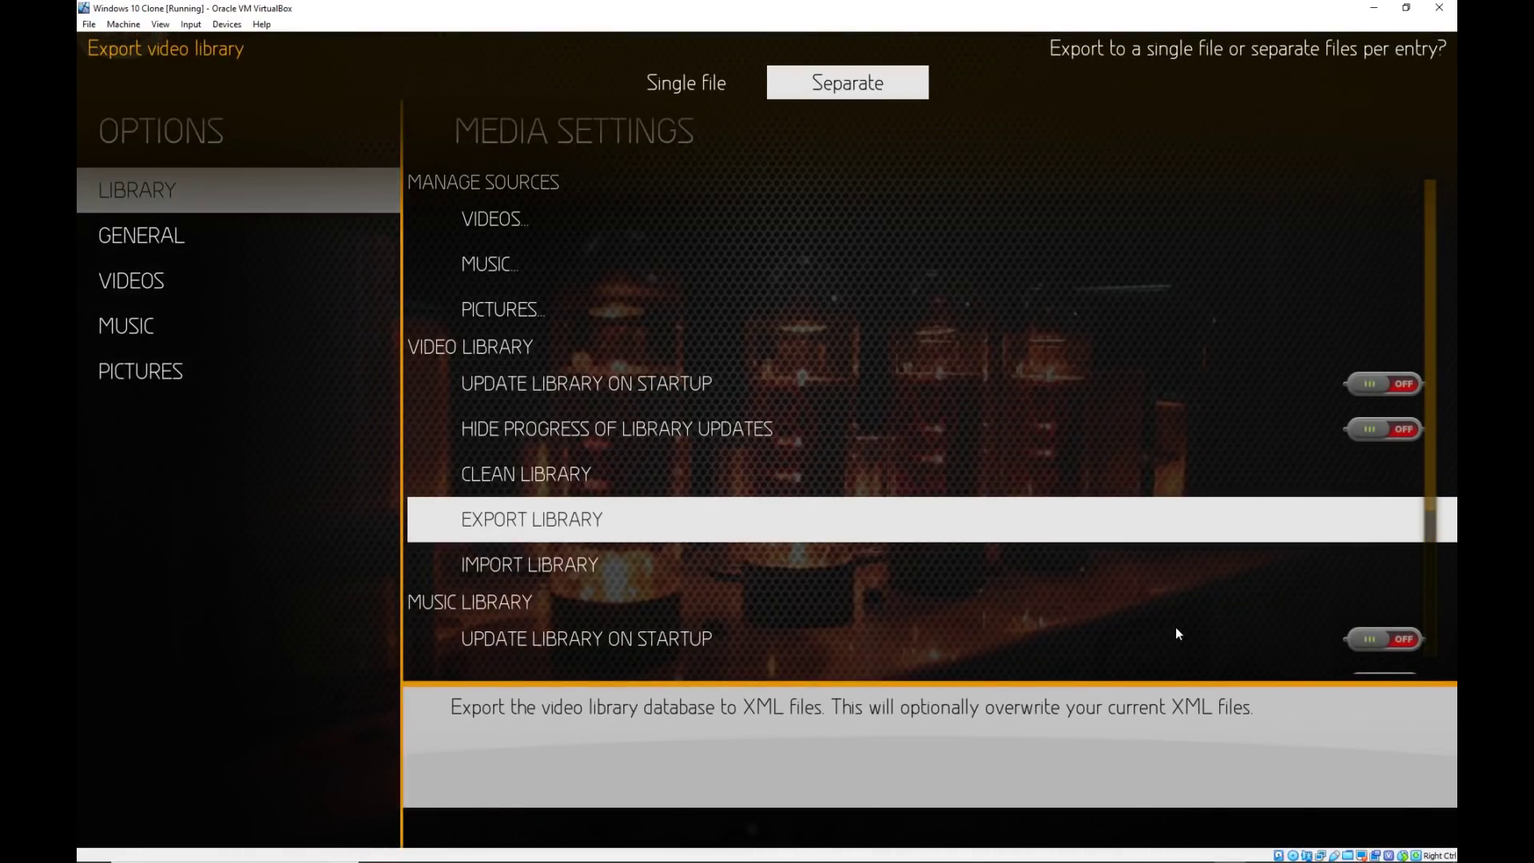
{"action": "key", "text": "Return"}
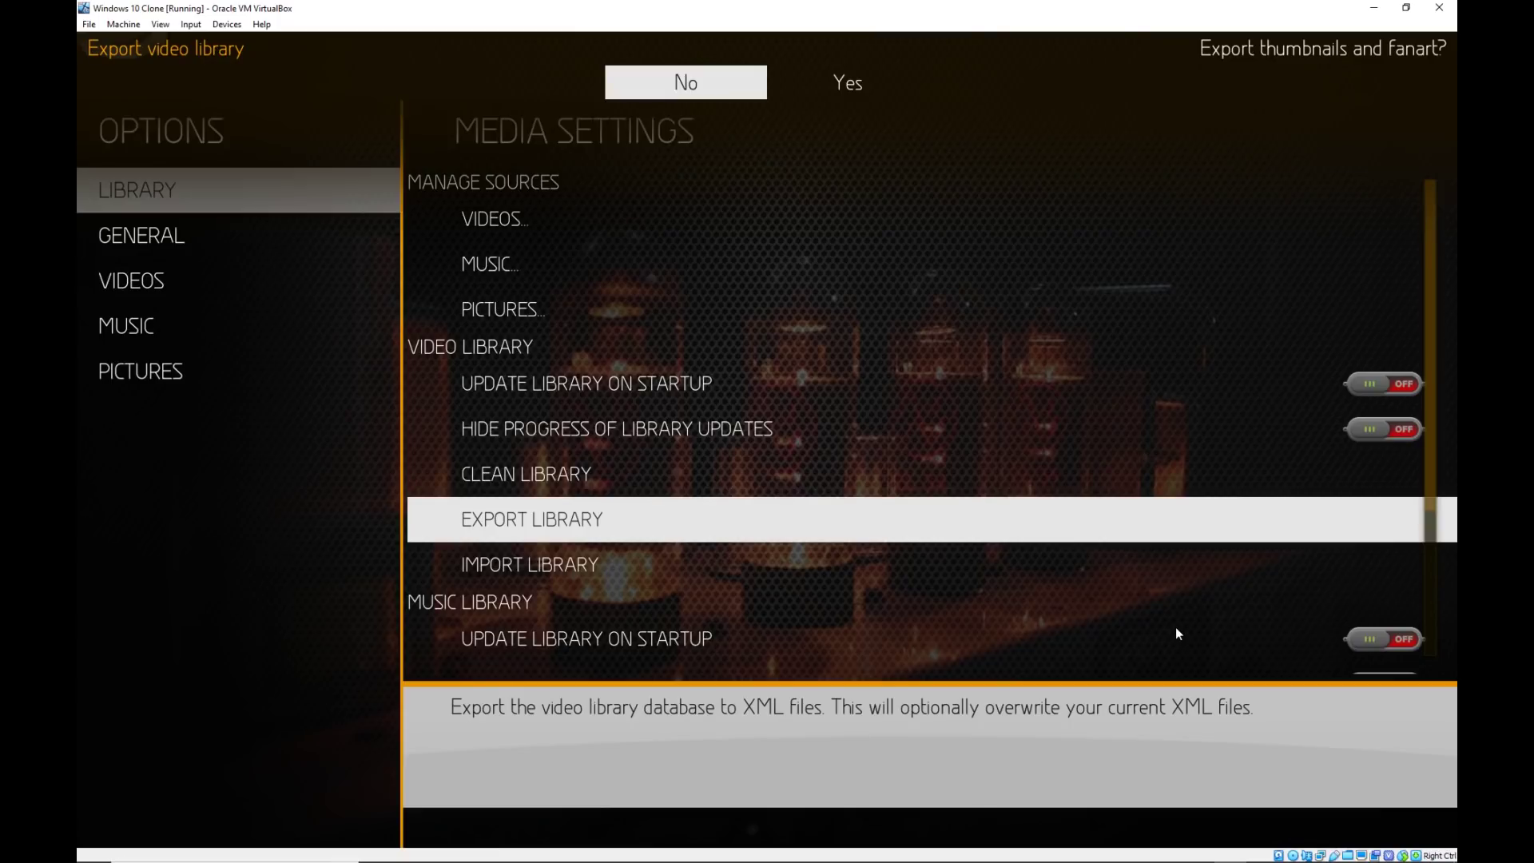
{"action": "key", "text": "Return"}
{"action": "key", "text": "Right"}
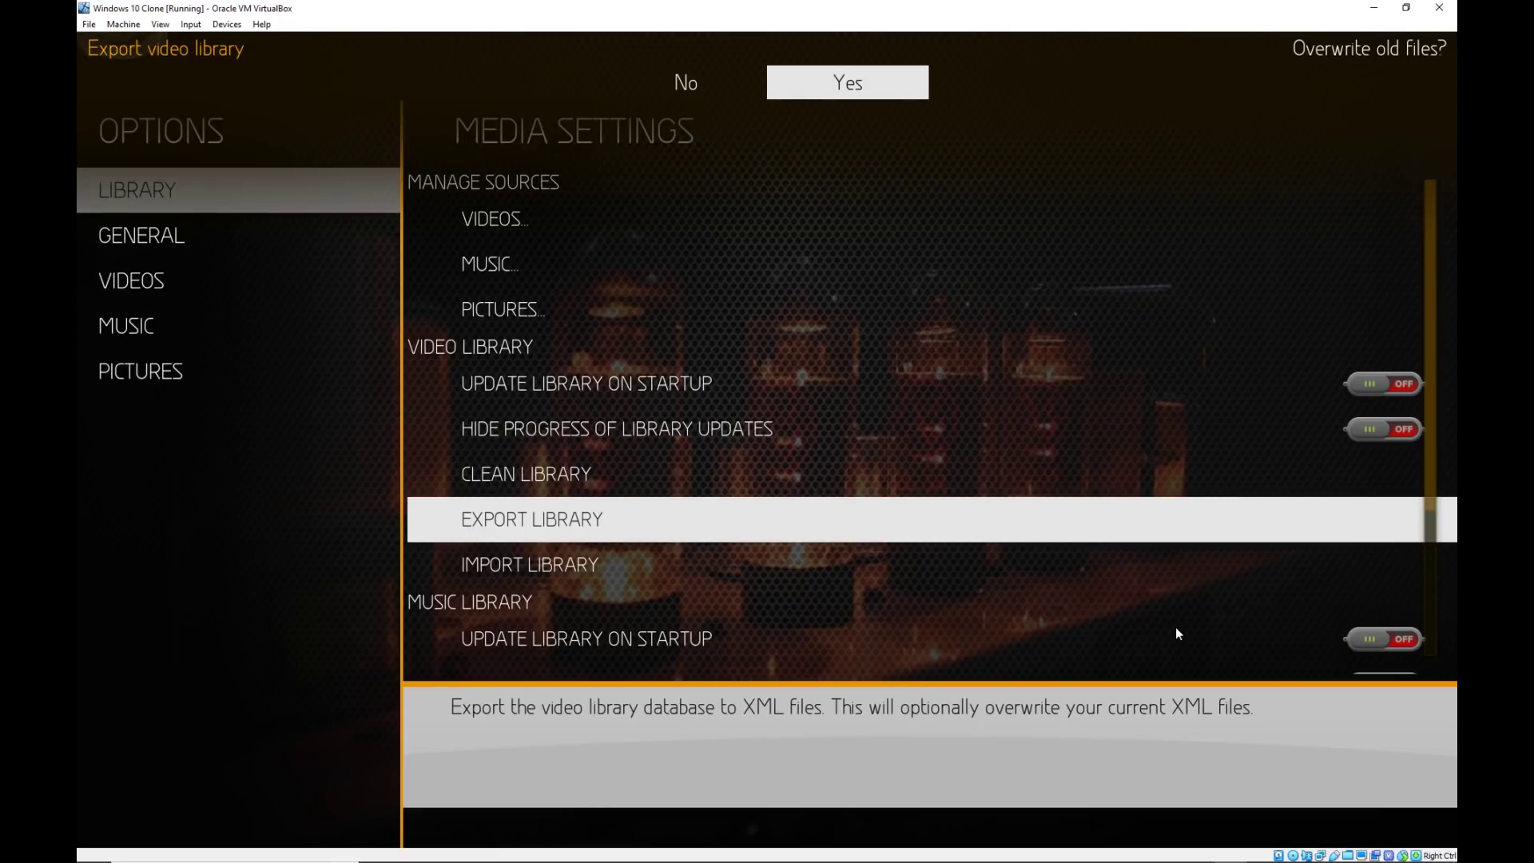
{"action": "key", "text": "Return"}
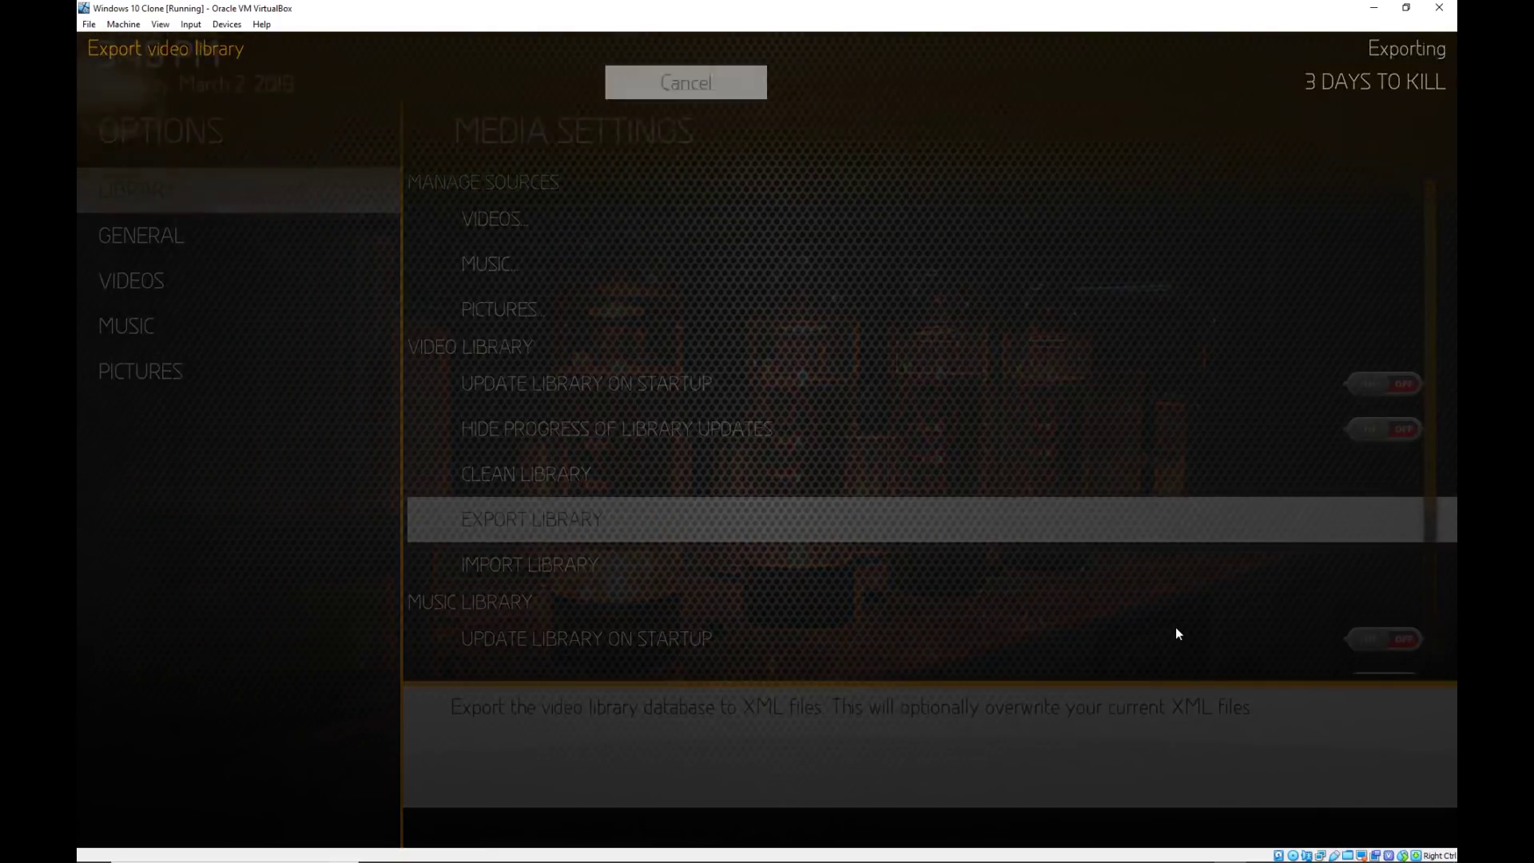
Switch to File Explorer, inspect the exported 3 Days to Kill (2014).4k.nfo in Notepad++, close the file, and leave the editor.
{"action": "key", "text": "alt+Tab"}
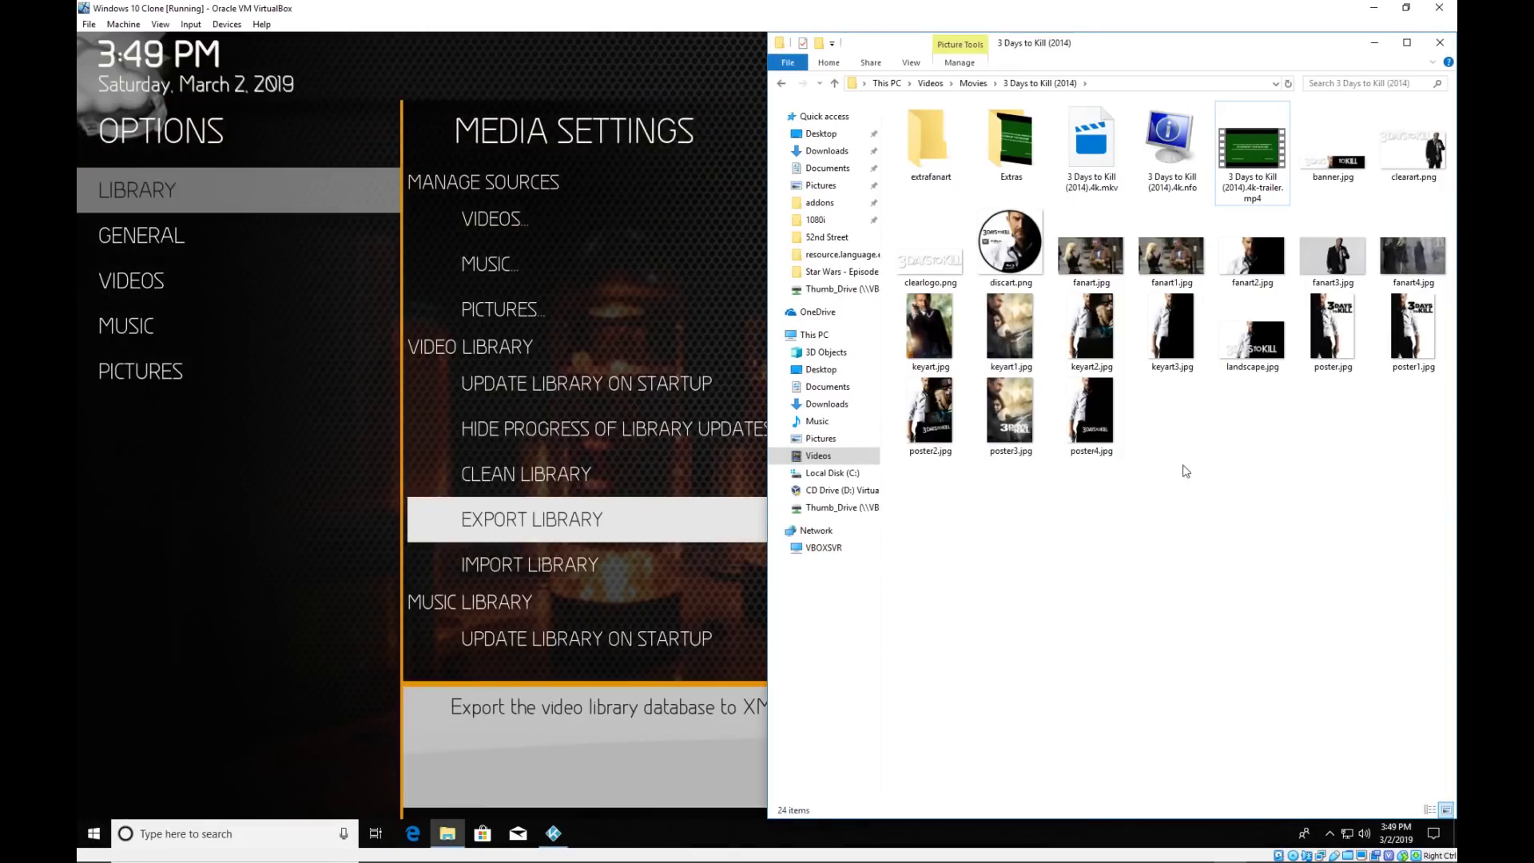
{"action": "right_click", "coordinate": [1184, 132]}
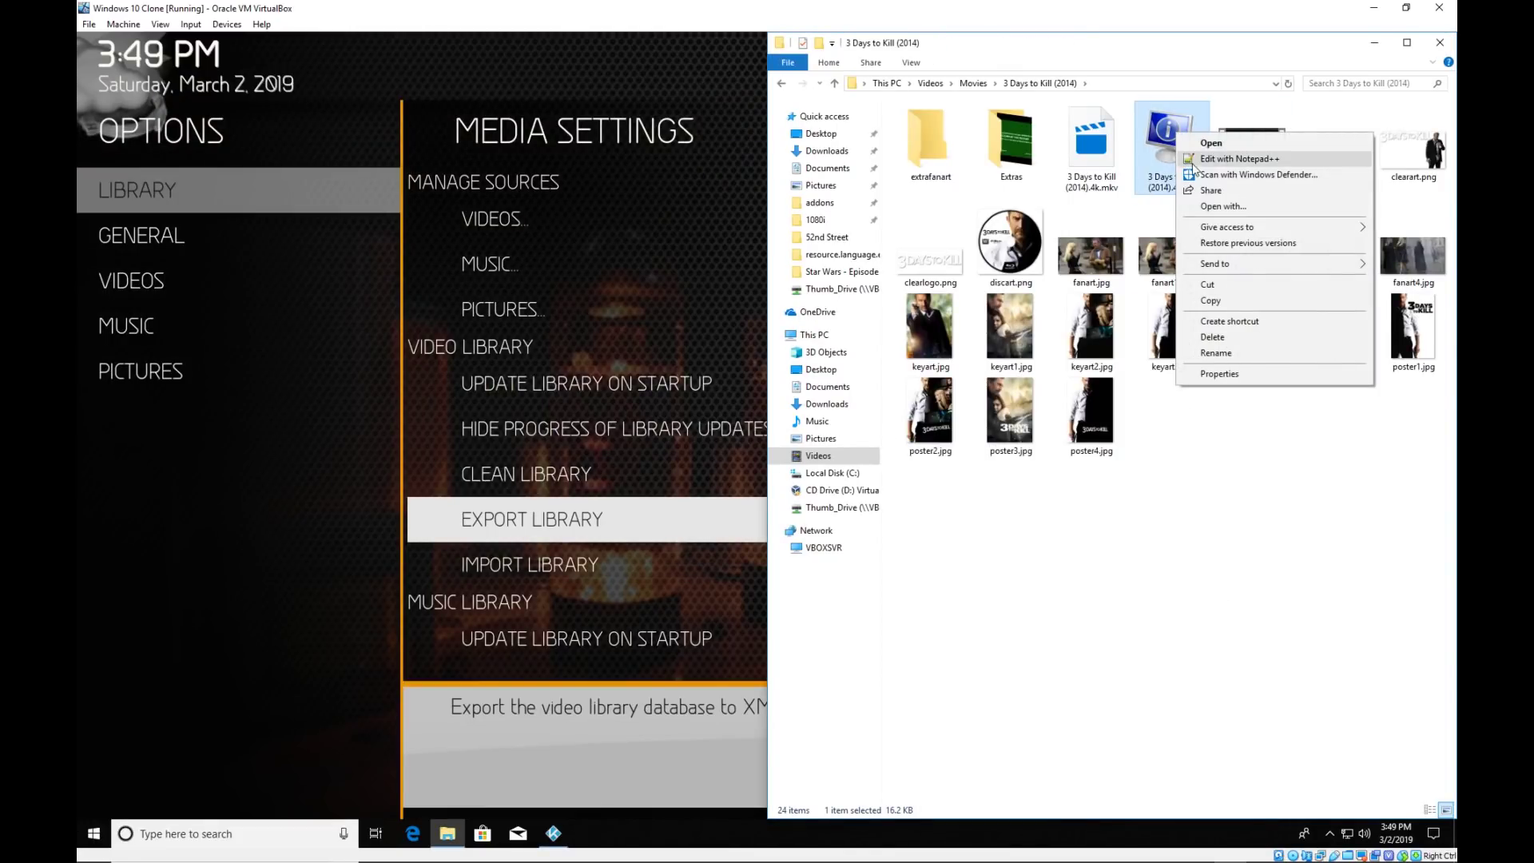
{"action": "left_click", "coordinate": [1197, 160]}
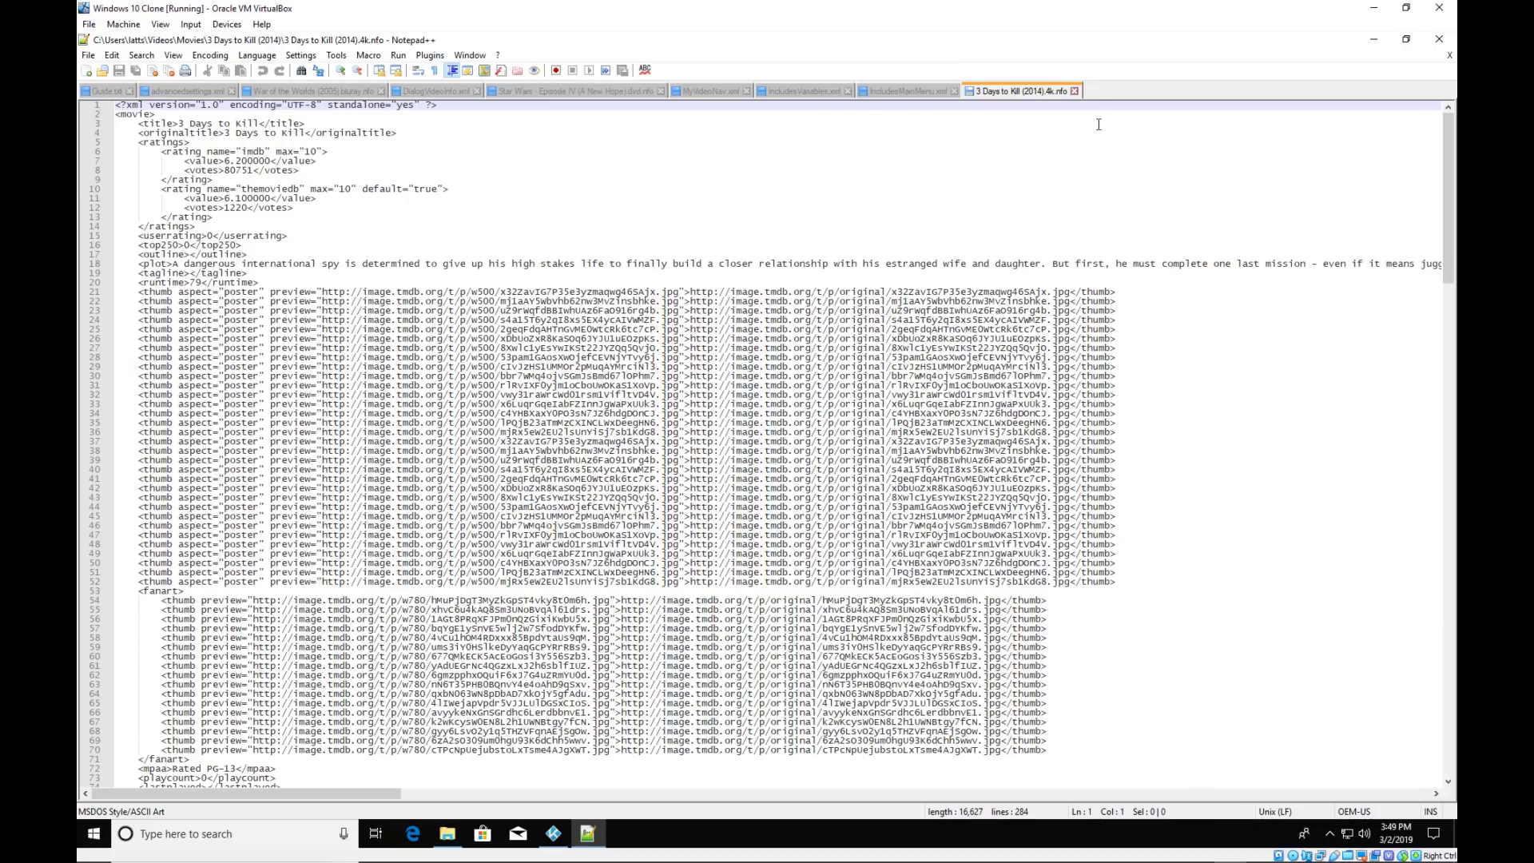
{"action": "left_click", "coordinate": [1076, 91]}
{"action": "key", "text": "alt+Tab"}
{"action": "key", "text": "alt+Tab"}
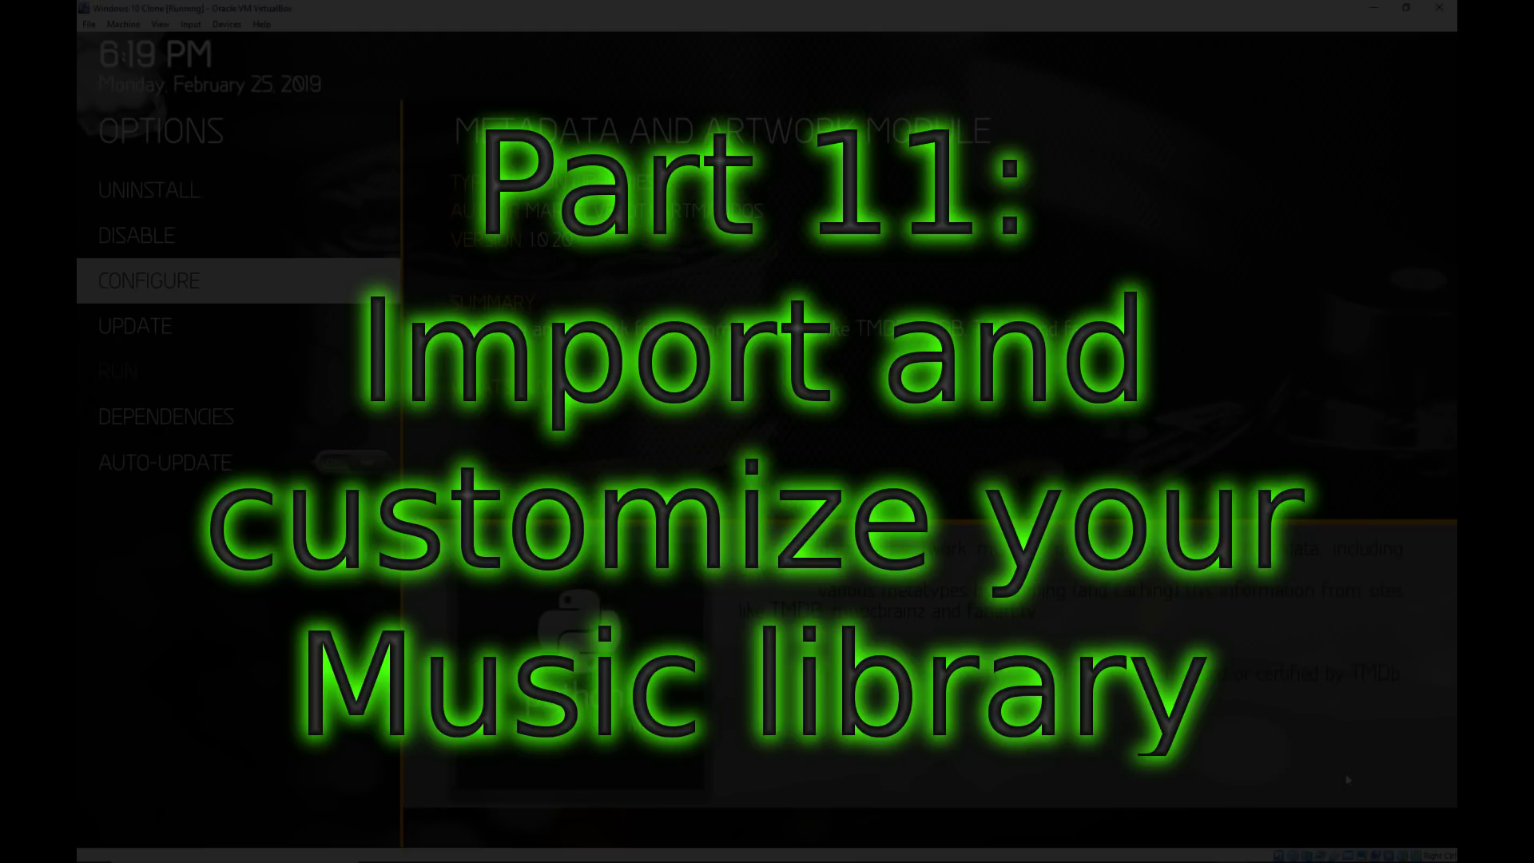
Leave the Metadata and Artwork Module and go back to the top level of the add-ons section.
{"action": "key", "text": "Escape"}
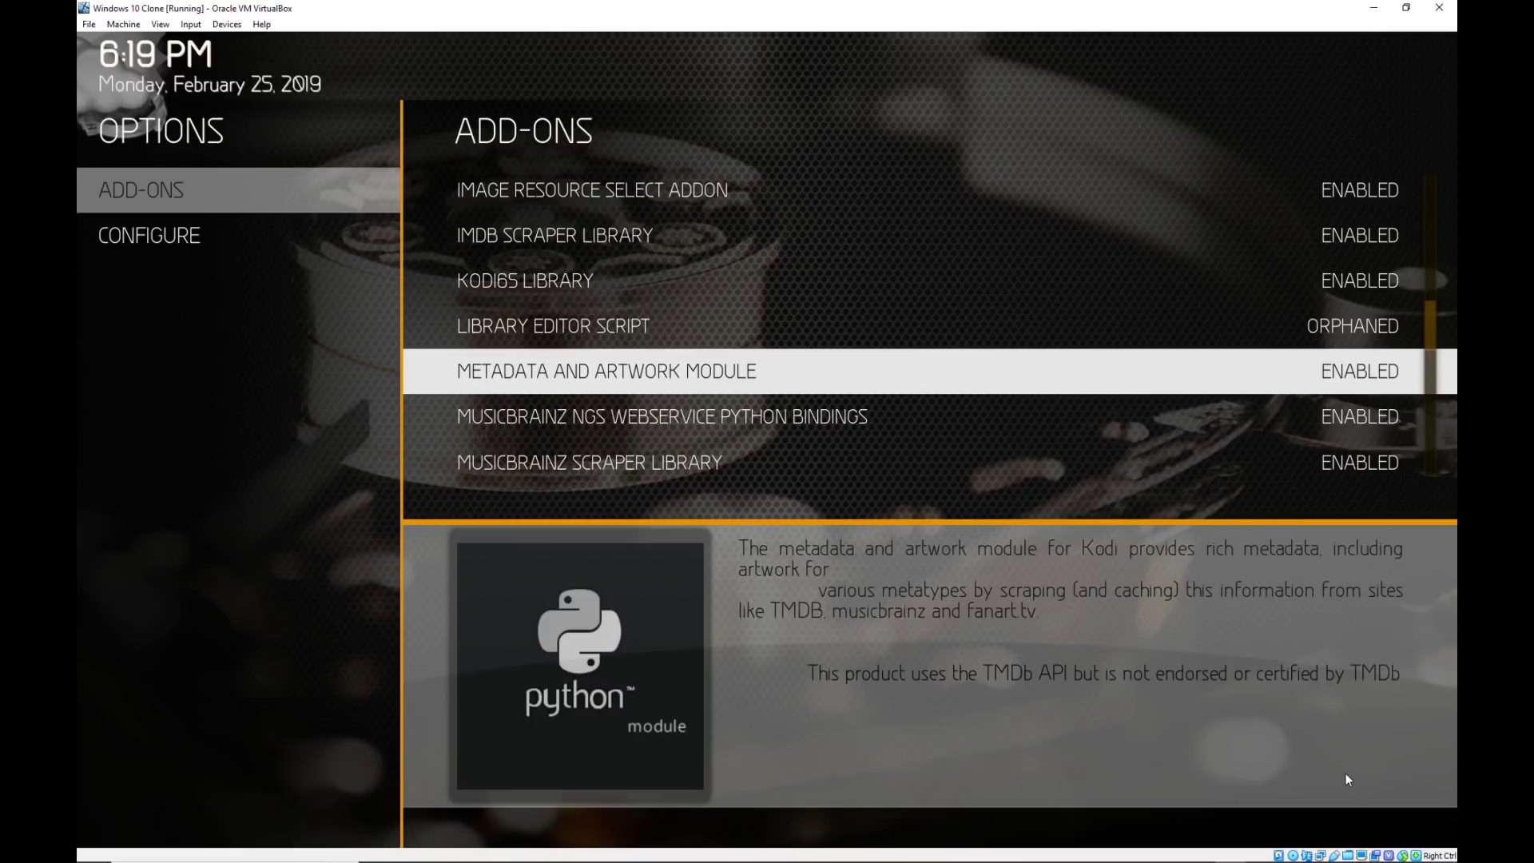
{"action": "key", "text": "Escape"}
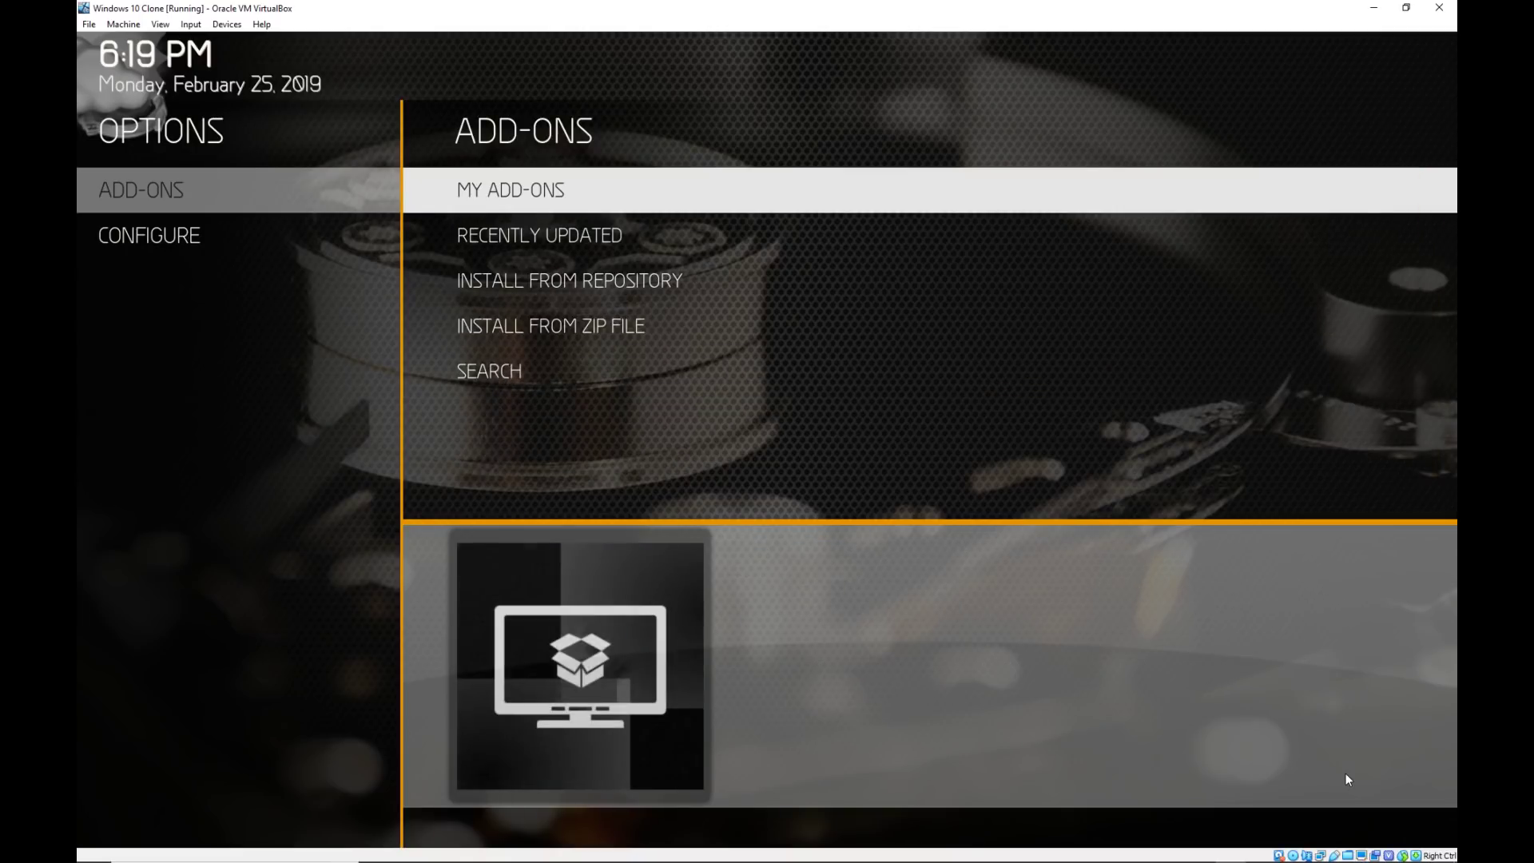
{"action": "key", "text": "Left"}
{"action": "key", "text": "Down"}
{"action": "key", "text": "Return"}
{"action": "key", "text": "Up"}
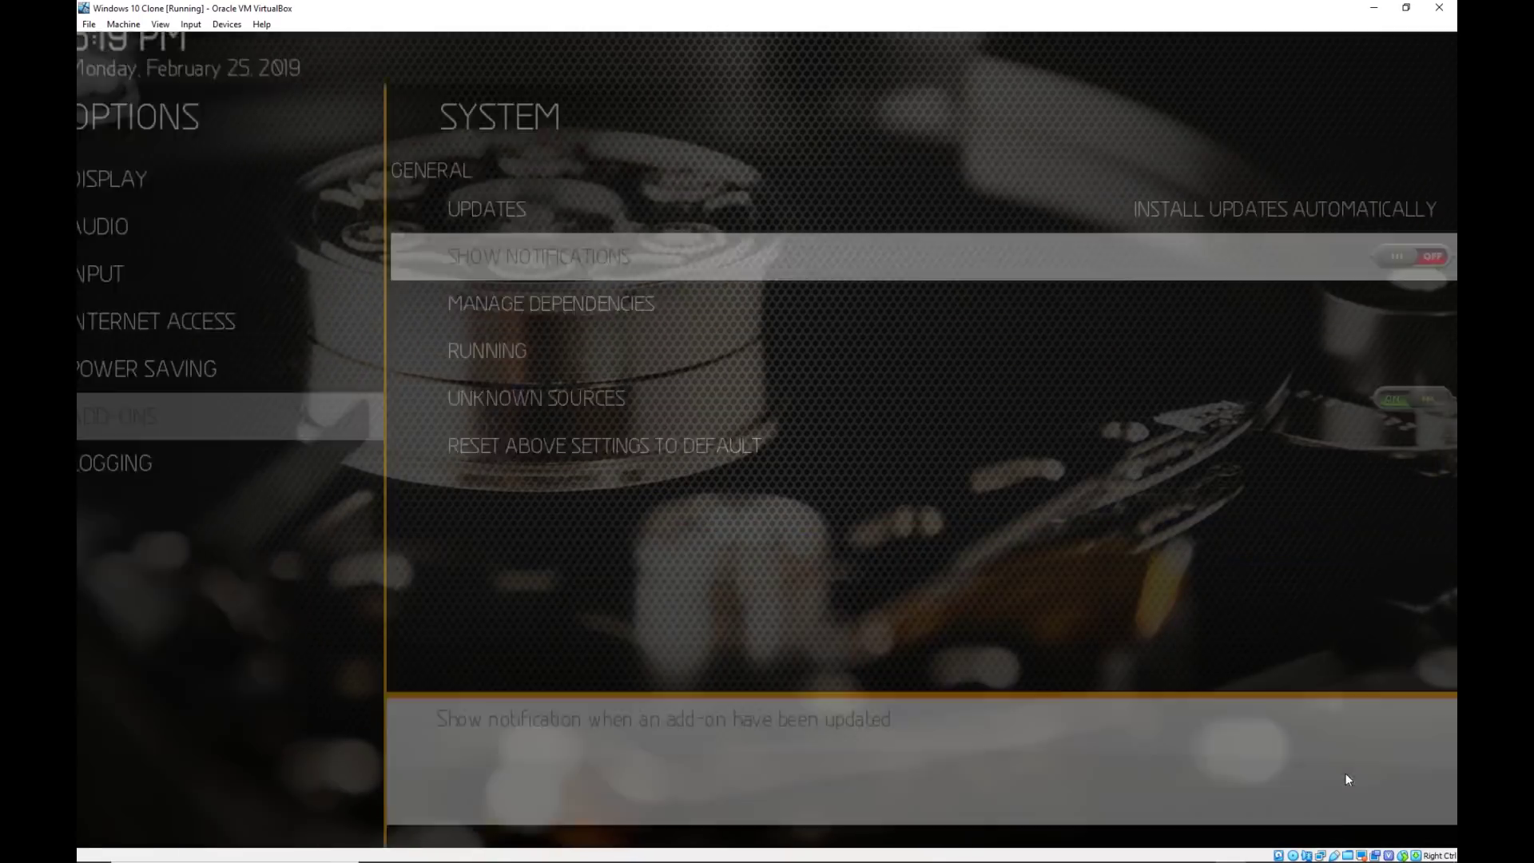
{"action": "key", "text": "Escape"}
{"action": "key", "text": "Up"}
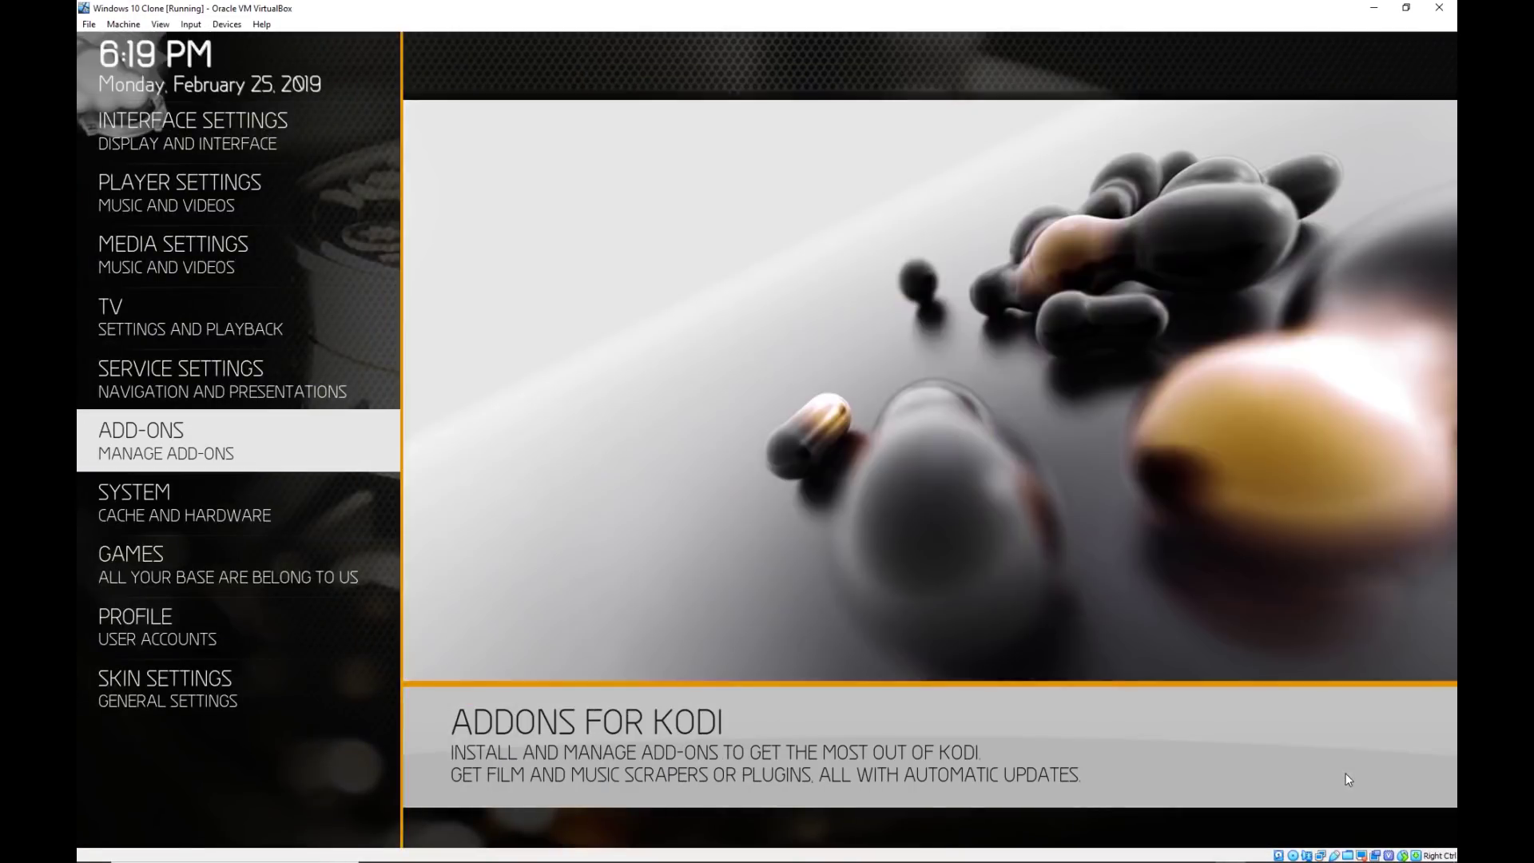
{"action": "key", "text": "Return"}
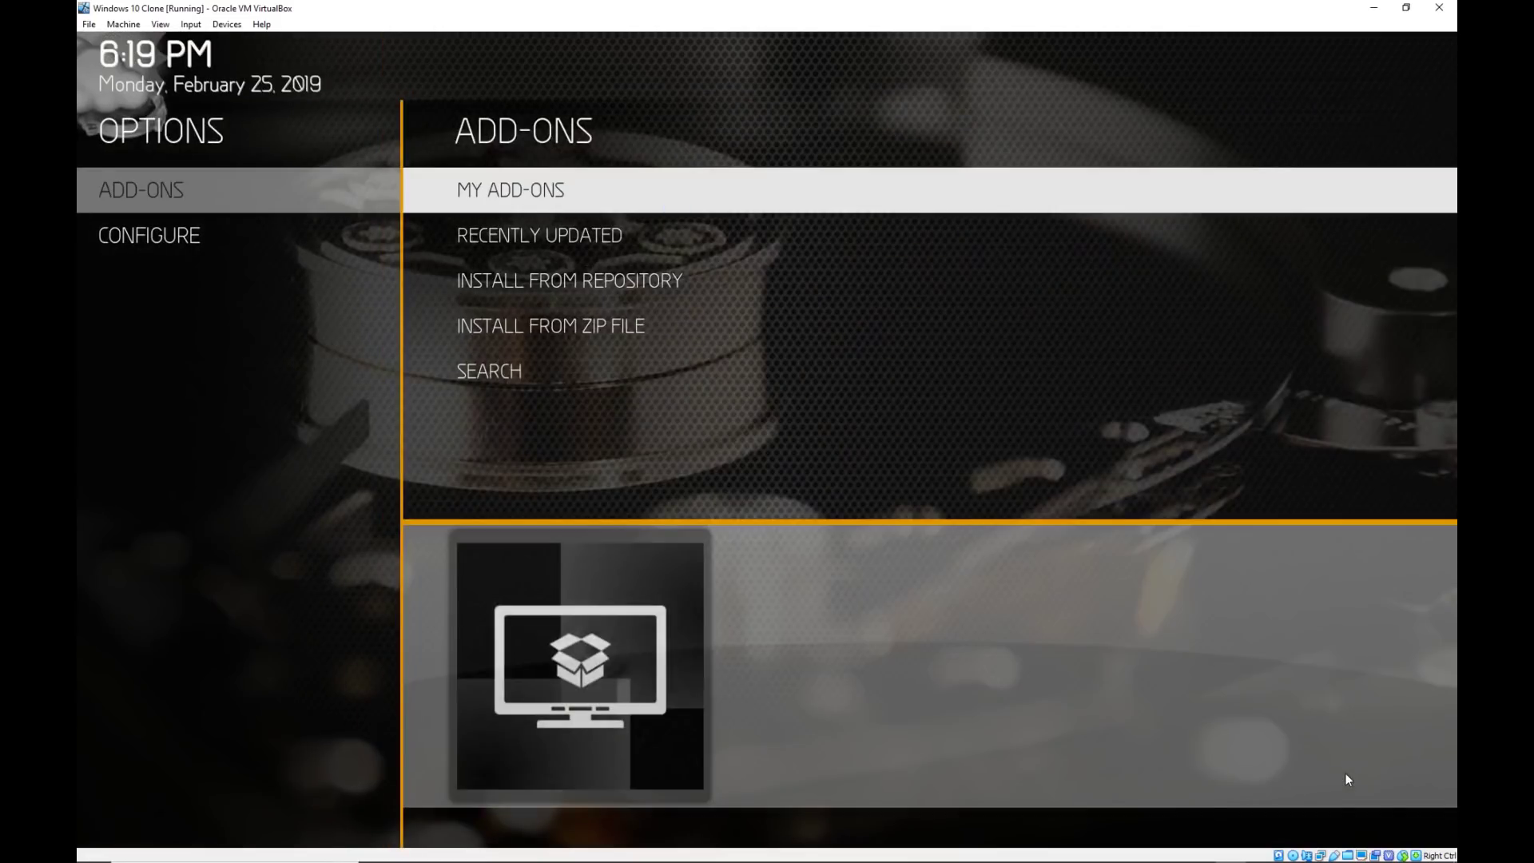
Open the complete list of installed add-ons and go to its end.
{"action": "key", "text": "Return"}
{"action": "key", "text": "Return"}
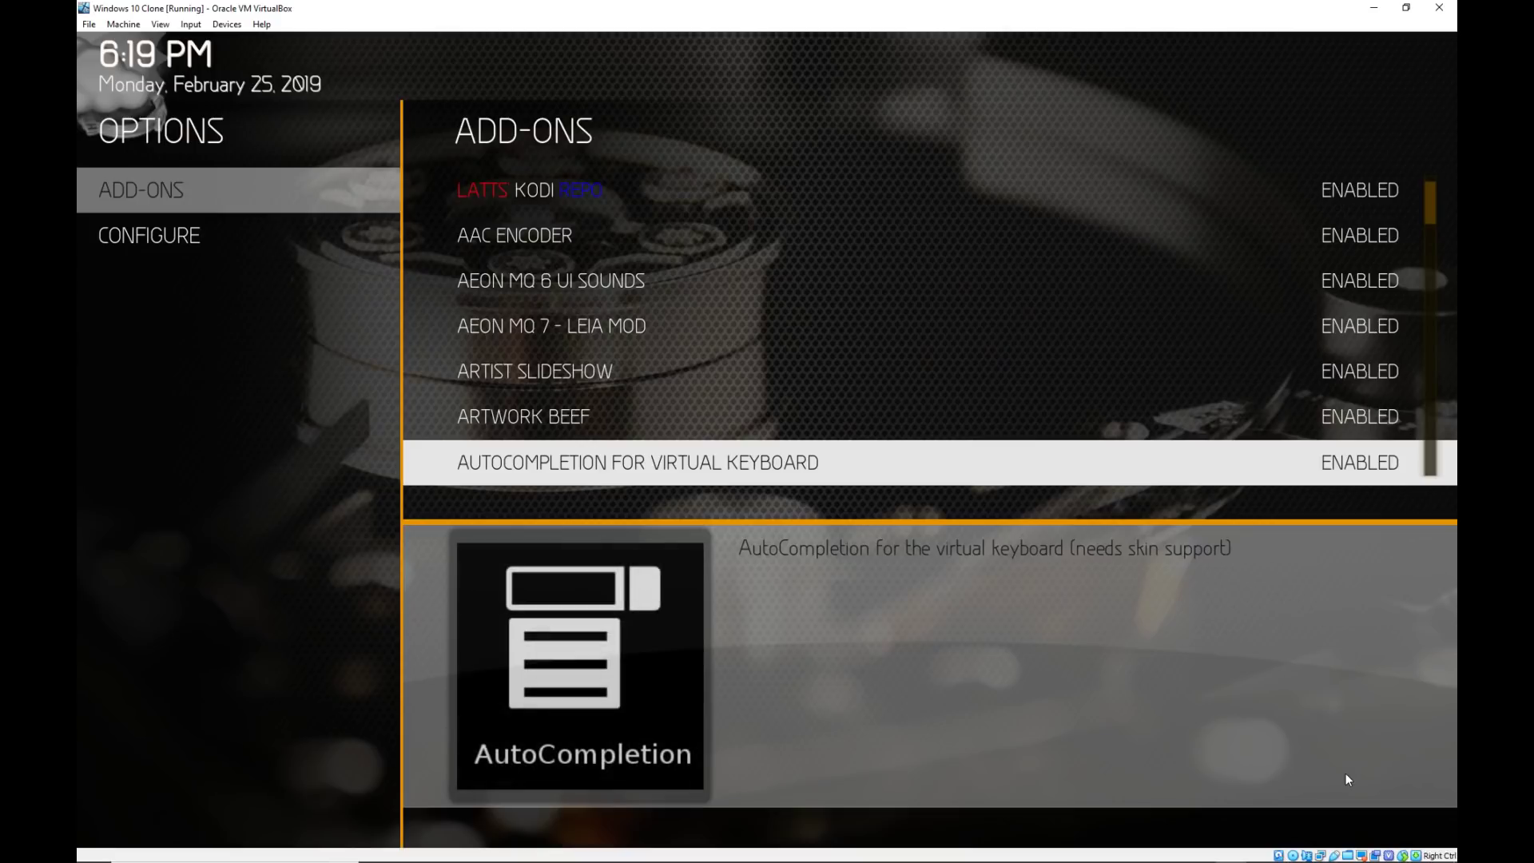
{"action": "key", "text": "Up"}
{"action": "key", "text": "Up"}
{"action": "key", "text": "Up"}
{"action": "key", "text": "Up"}
{"action": "key", "text": "Up"}
{"action": "key", "text": "Up"}
{"action": "key", "text": "Up"}
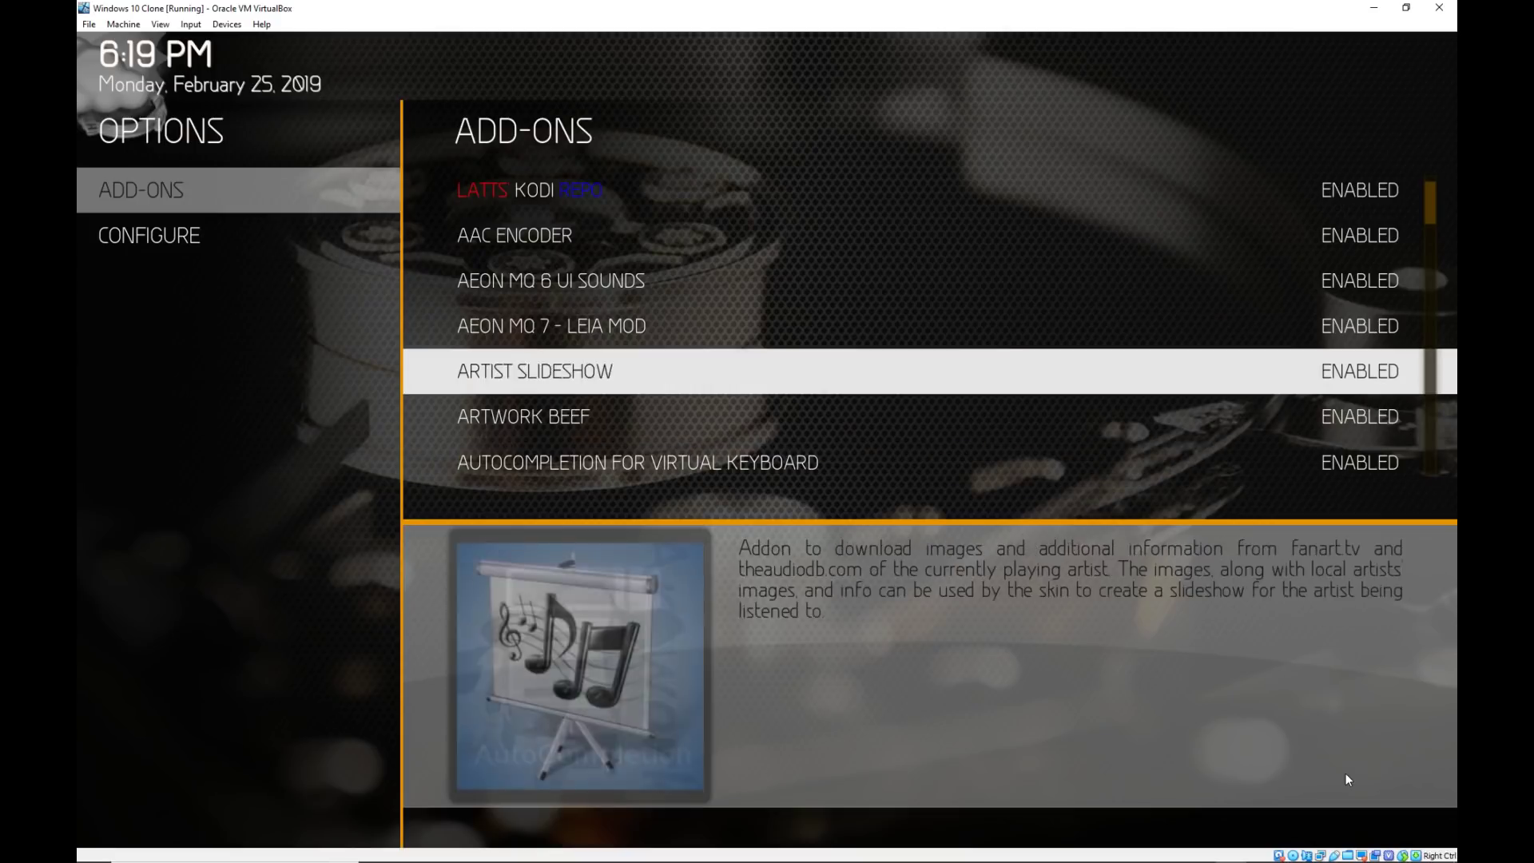
{"action": "key", "text": "Up"}
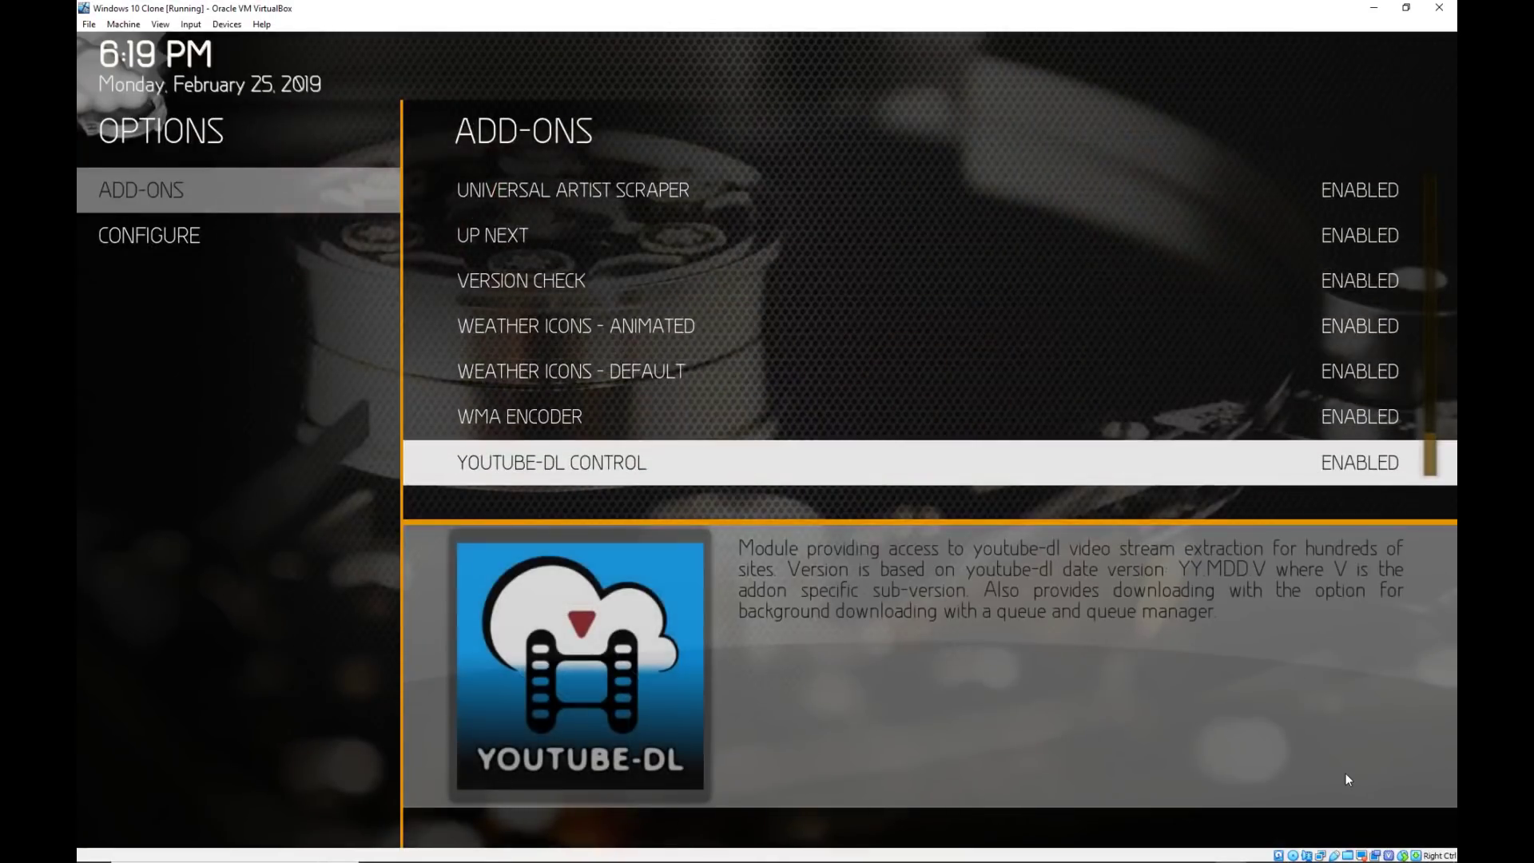
Find Universal Album Scraper in the add-on list and open its settings.
{"action": "key", "text": "Up"}
{"action": "key", "text": "Up"}
{"action": "key", "text": "Up"}
{"action": "key", "text": "Up"}
{"action": "key", "text": "Up"}
{"action": "key", "text": "Up"}
{"action": "key", "text": "Up"}
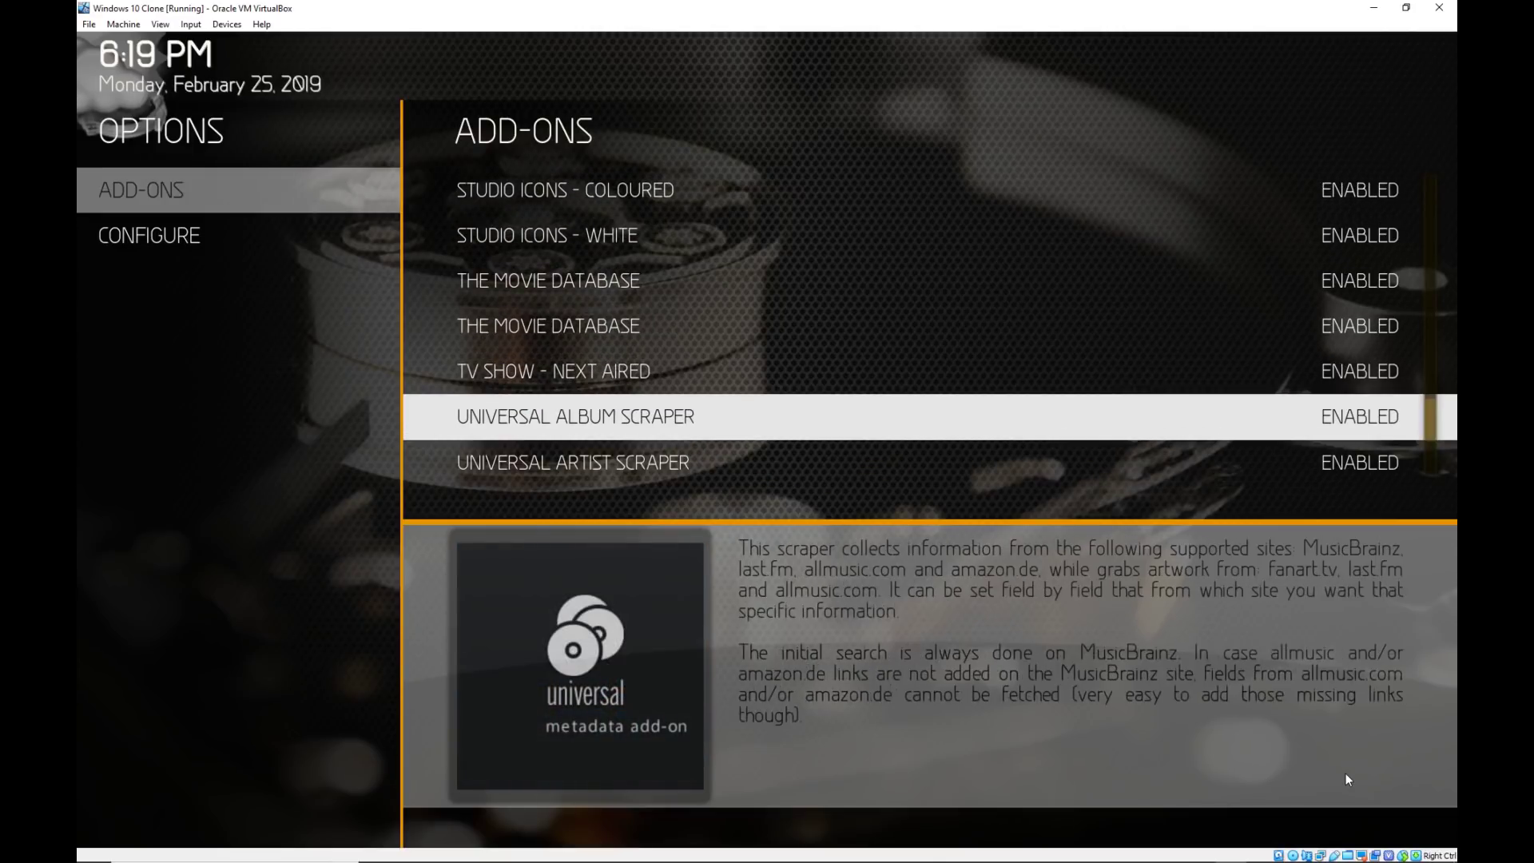
{"action": "key", "text": "Down"}
{"action": "key", "text": "Down"}
{"action": "key", "text": "Up"}
{"action": "key", "text": "Up"}
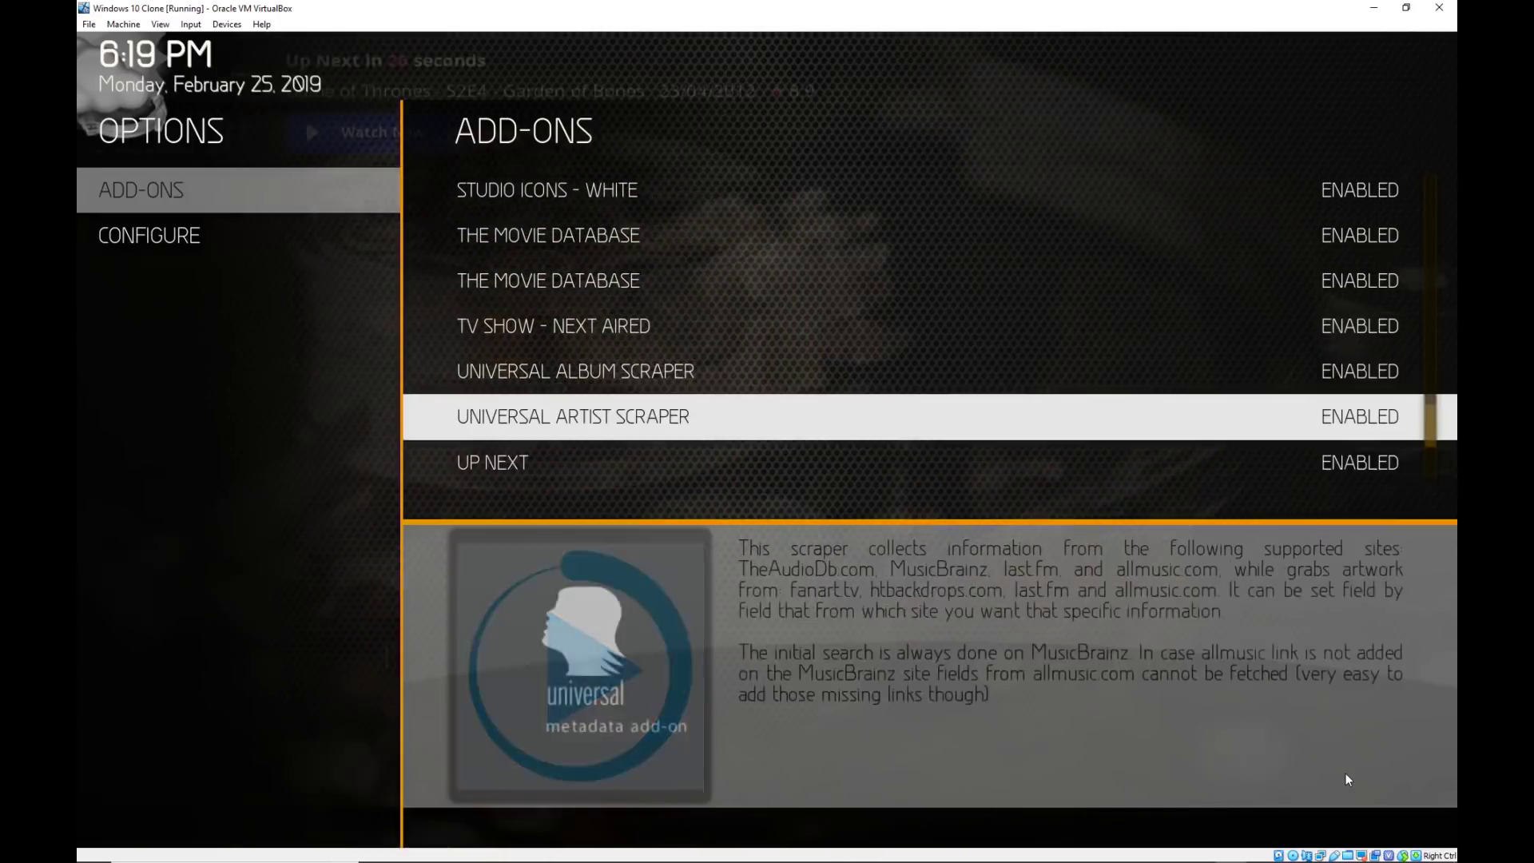
{"action": "key", "text": "Return"}
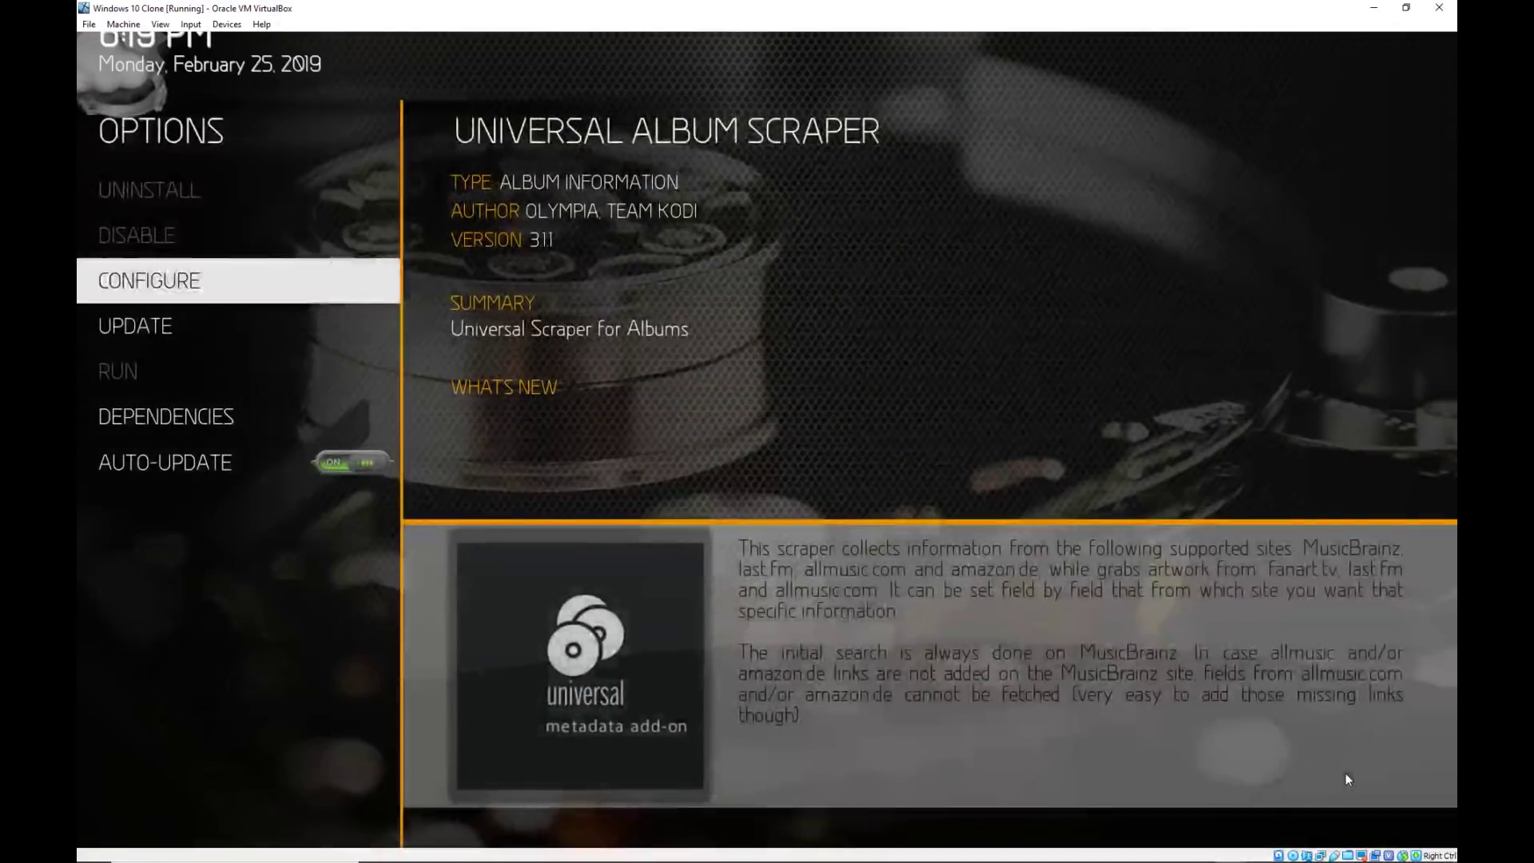
{"action": "key", "text": "Return"}
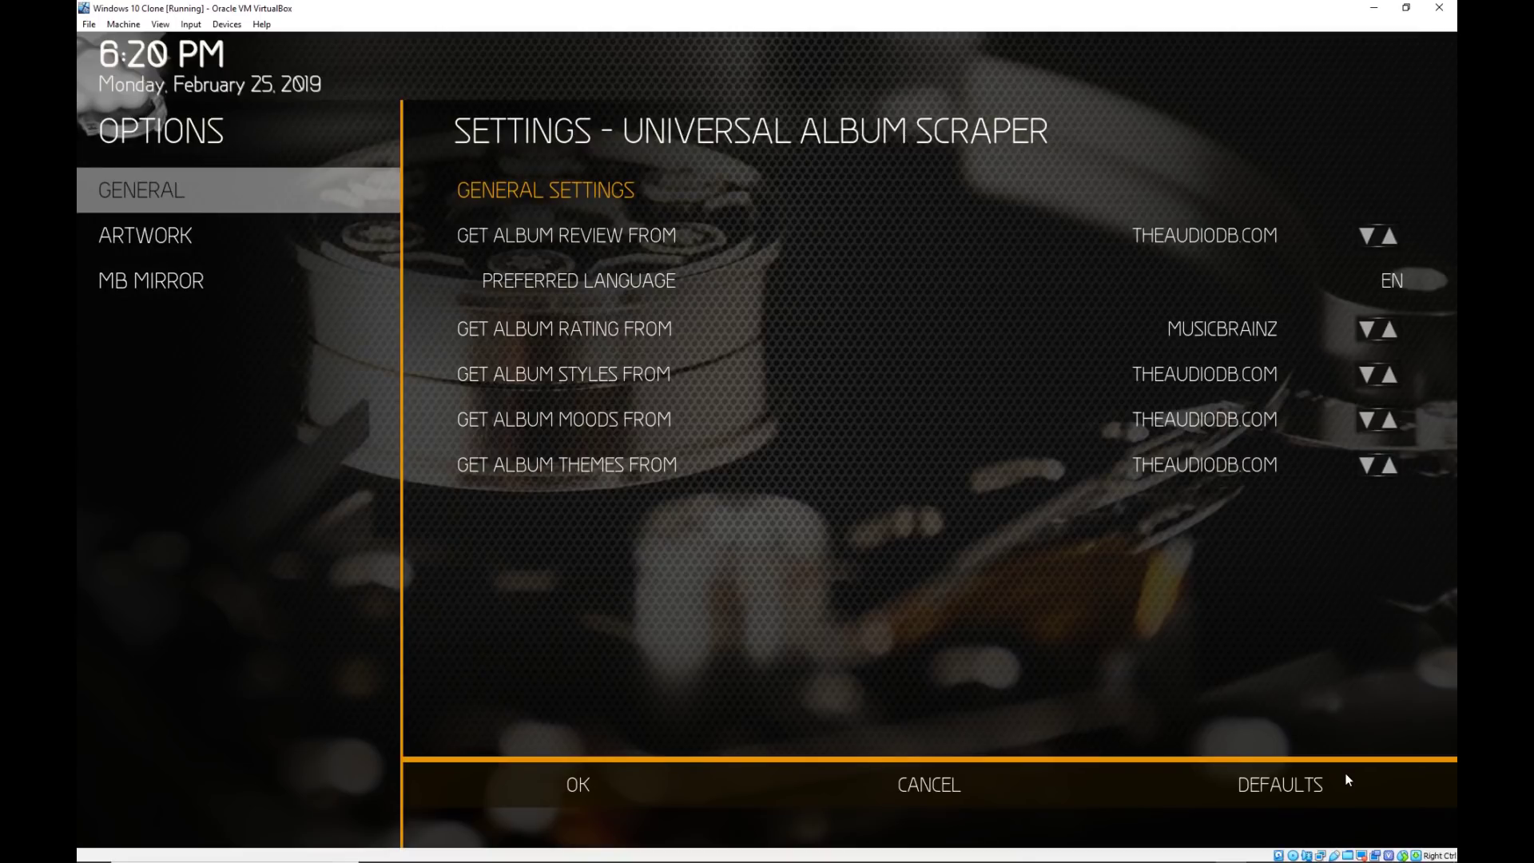
Open the Artwork settings of Universal Album Scraper and review the album thumb, discart, back cover and spine sources.
{"action": "key", "text": "Down"}
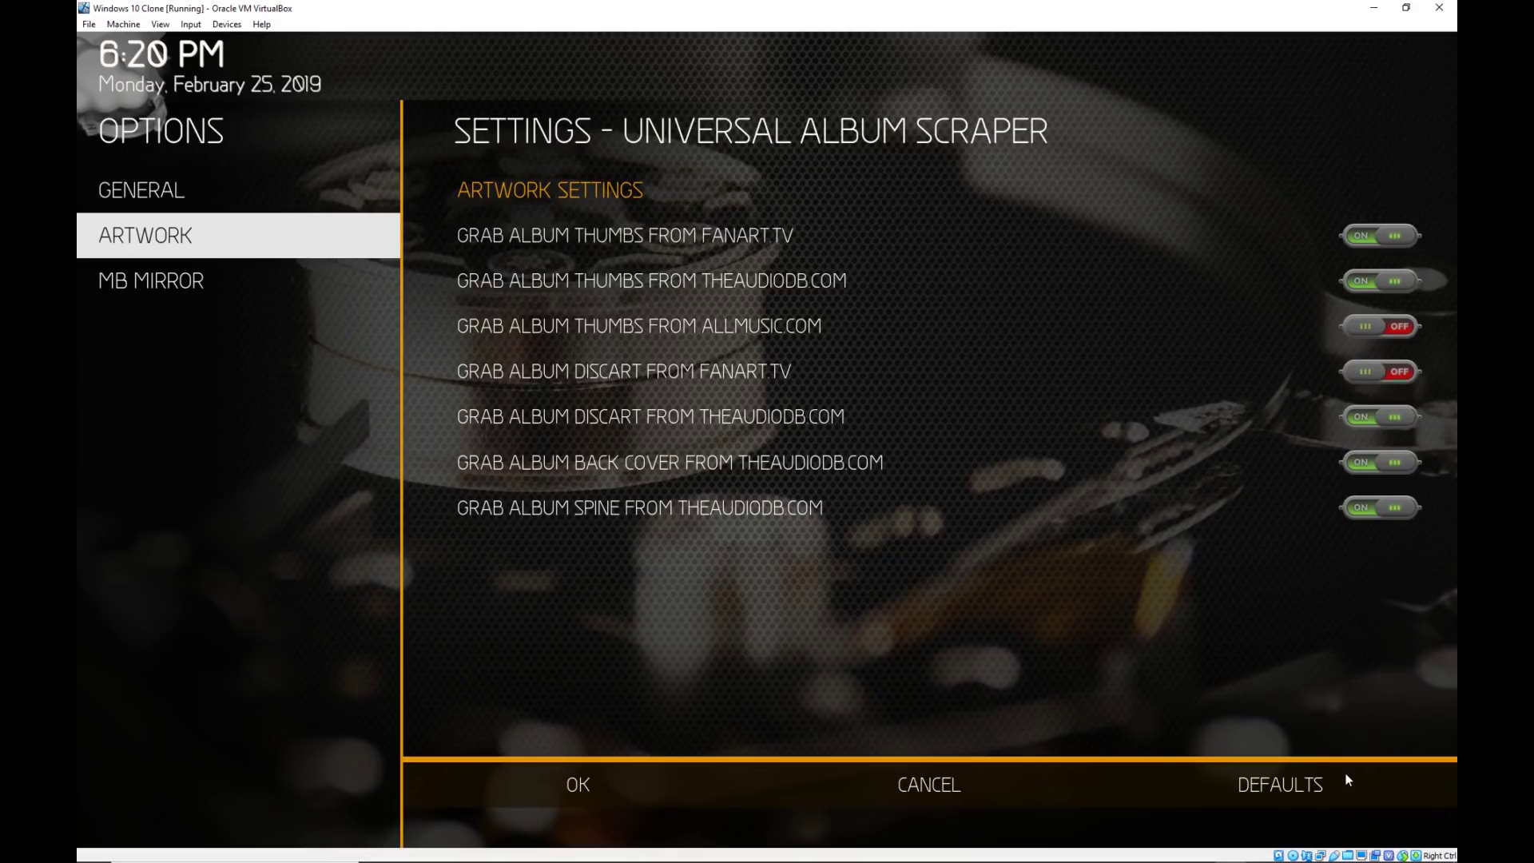
{"action": "key", "text": "Down"}
{"action": "key", "text": "Up"}
{"action": "key", "text": "Right"}
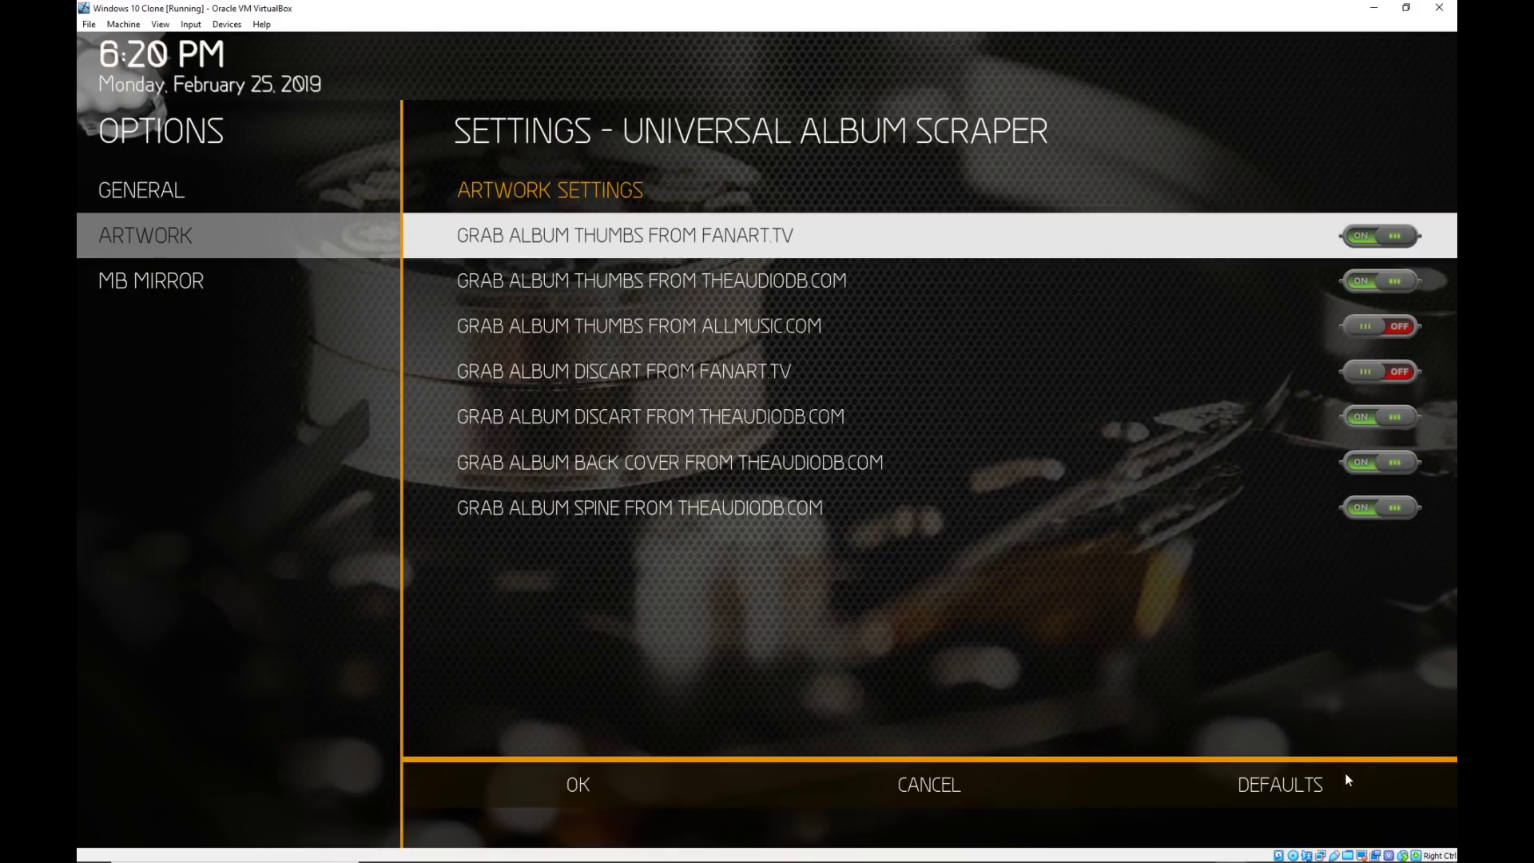
{"action": "key", "text": "Down"}
{"action": "key", "text": "Down"}
{"action": "key", "text": "Down"}
{"action": "key", "text": "Down"}
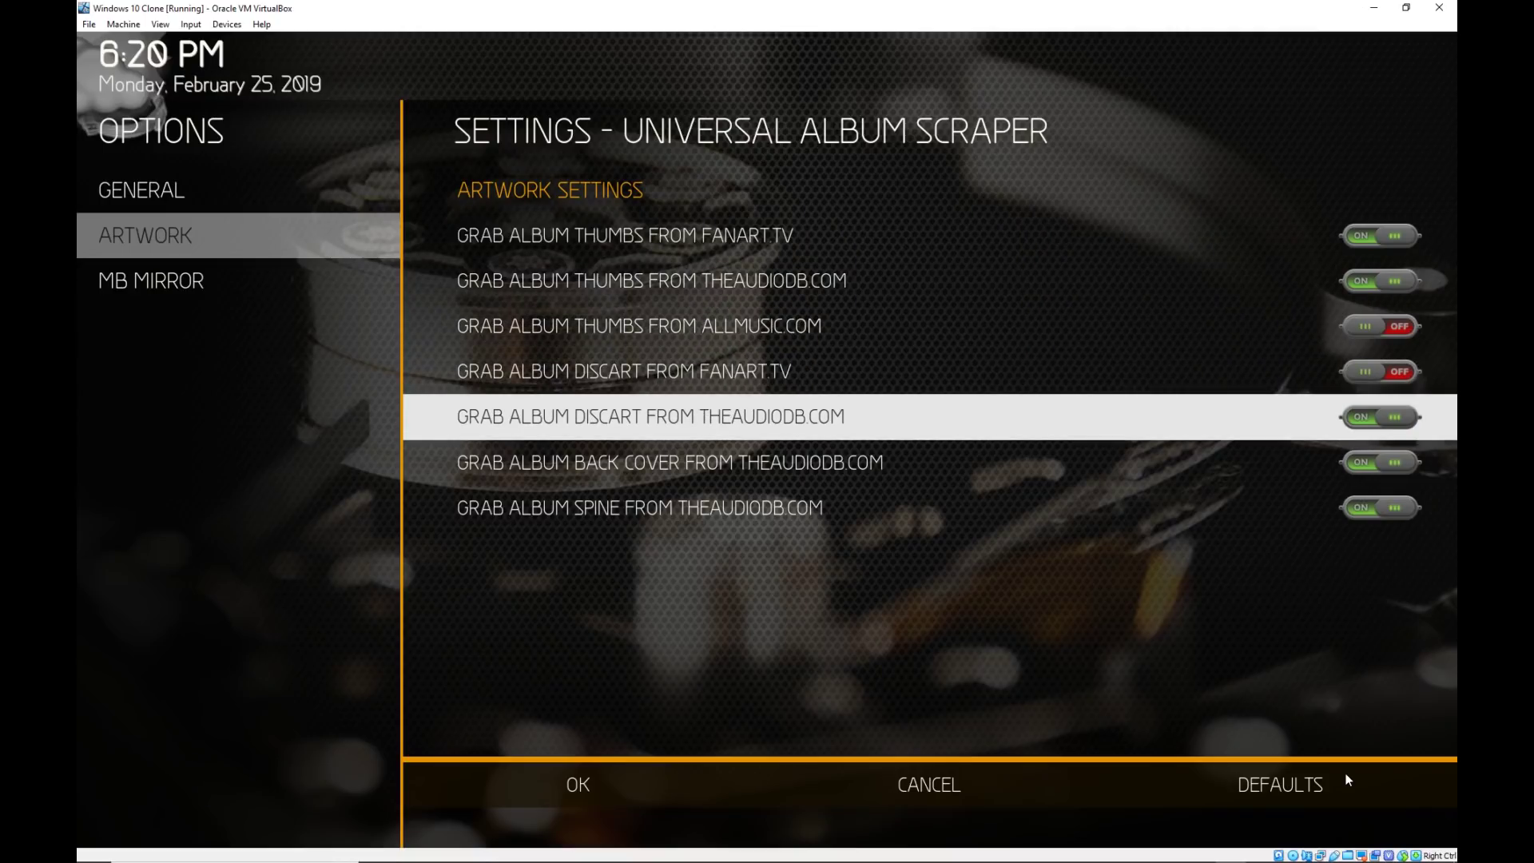
{"action": "key", "text": "Down"}
{"action": "key", "text": "Up"}
{"action": "key", "text": "Up"}
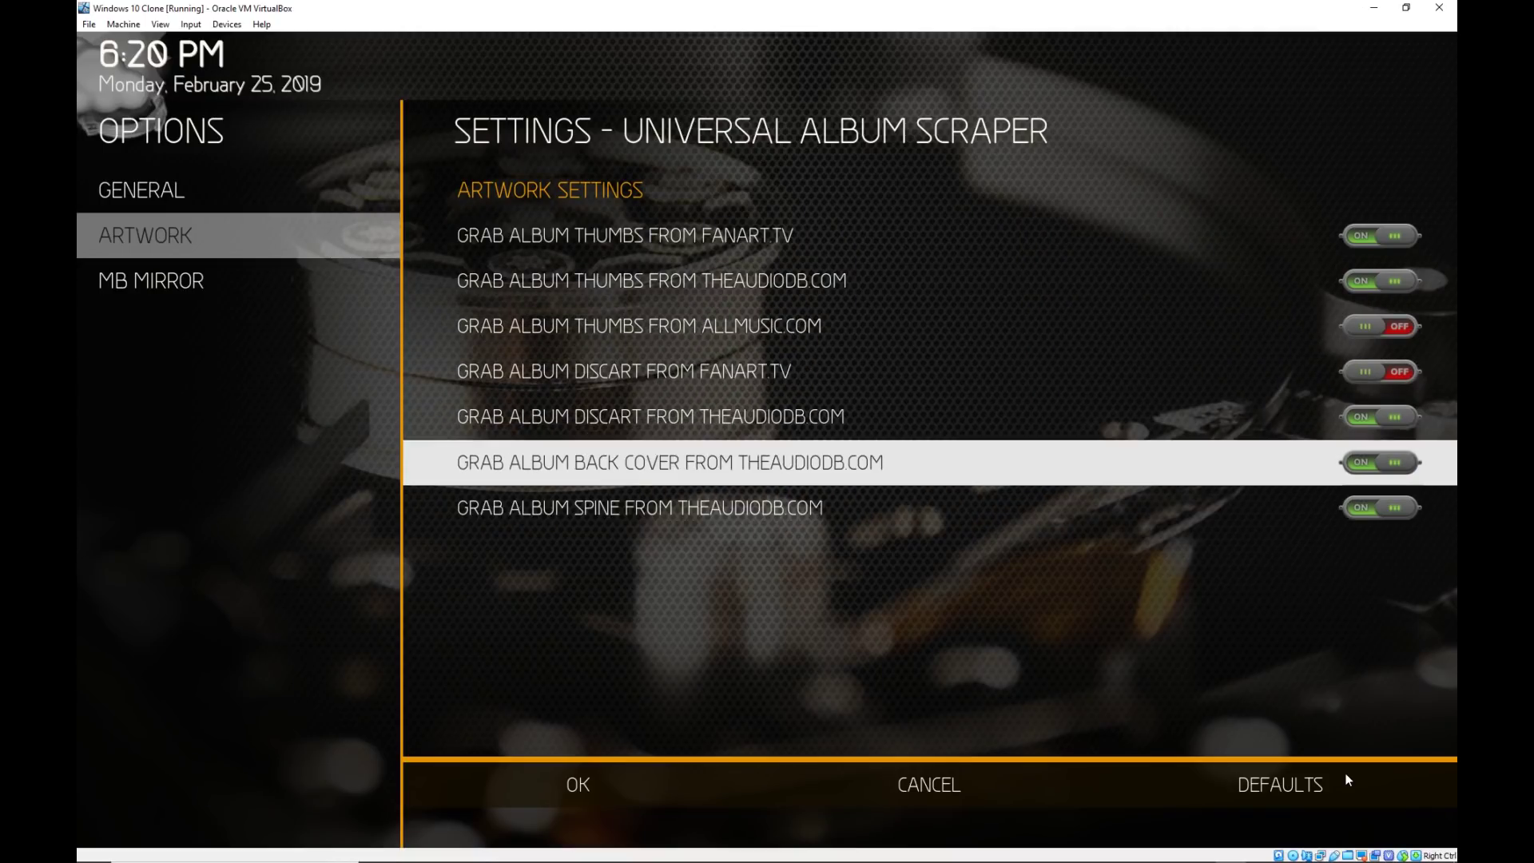
Turn off grabbing of album discart, back cover and spine from TheAudioDB.com.
{"action": "key", "text": "Return"}
{"action": "key", "text": "Down"}
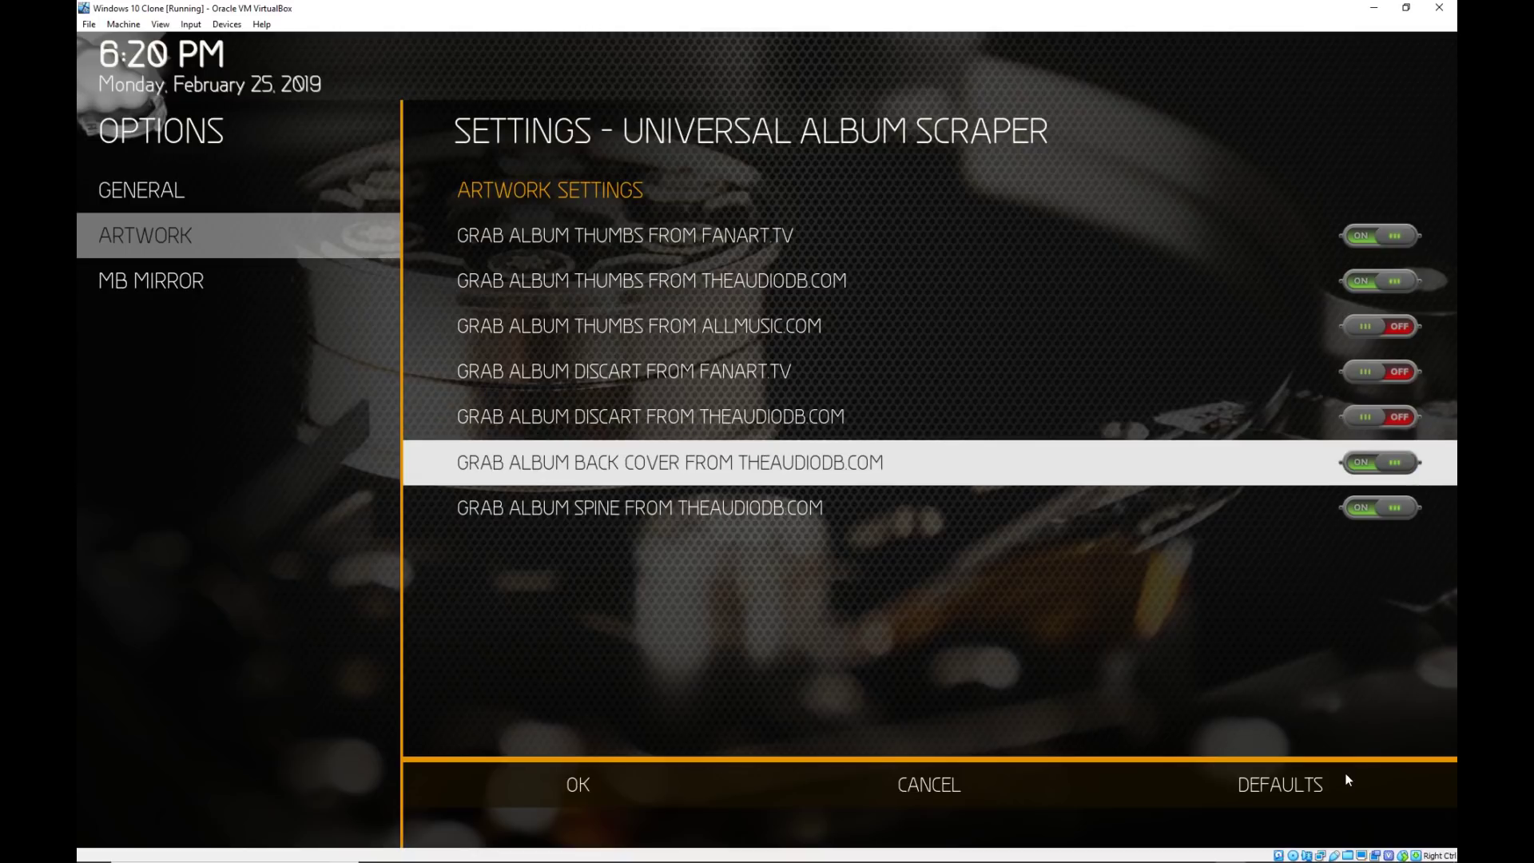
{"action": "key", "text": "Return"}
{"action": "key", "text": "Down"}
{"action": "key", "text": "Return"}
{"action": "key", "text": "Up"}
{"action": "key", "text": "Up"}
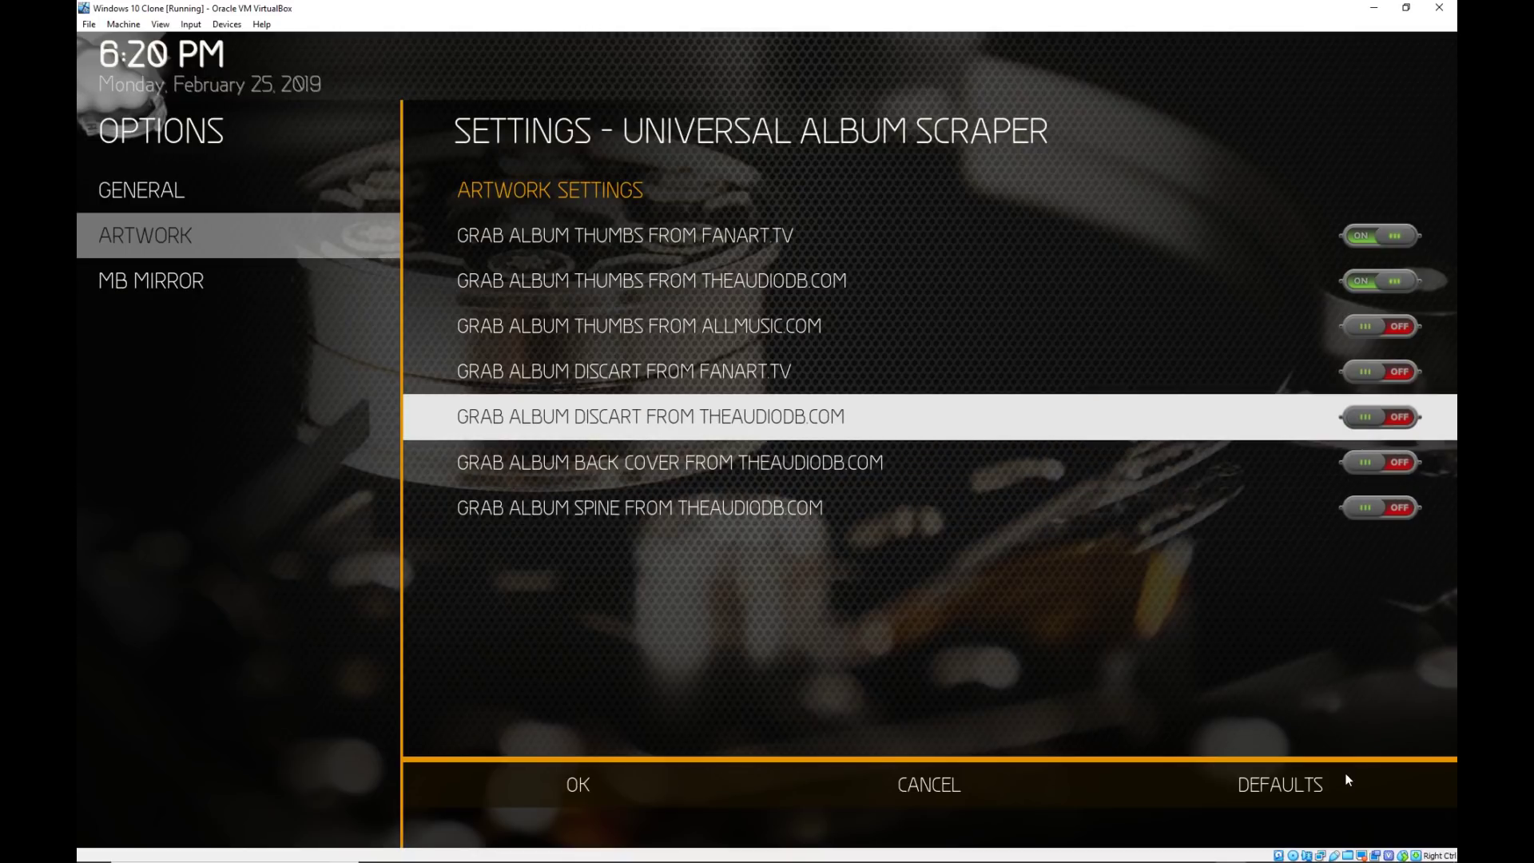
Turn the album discart, back cover and spine sources from TheAudioDB.com back on.
{"action": "key", "text": "Down"}
{"action": "key", "text": "Down"}
{"action": "key", "text": "Up"}
{"action": "key", "text": "Up"}
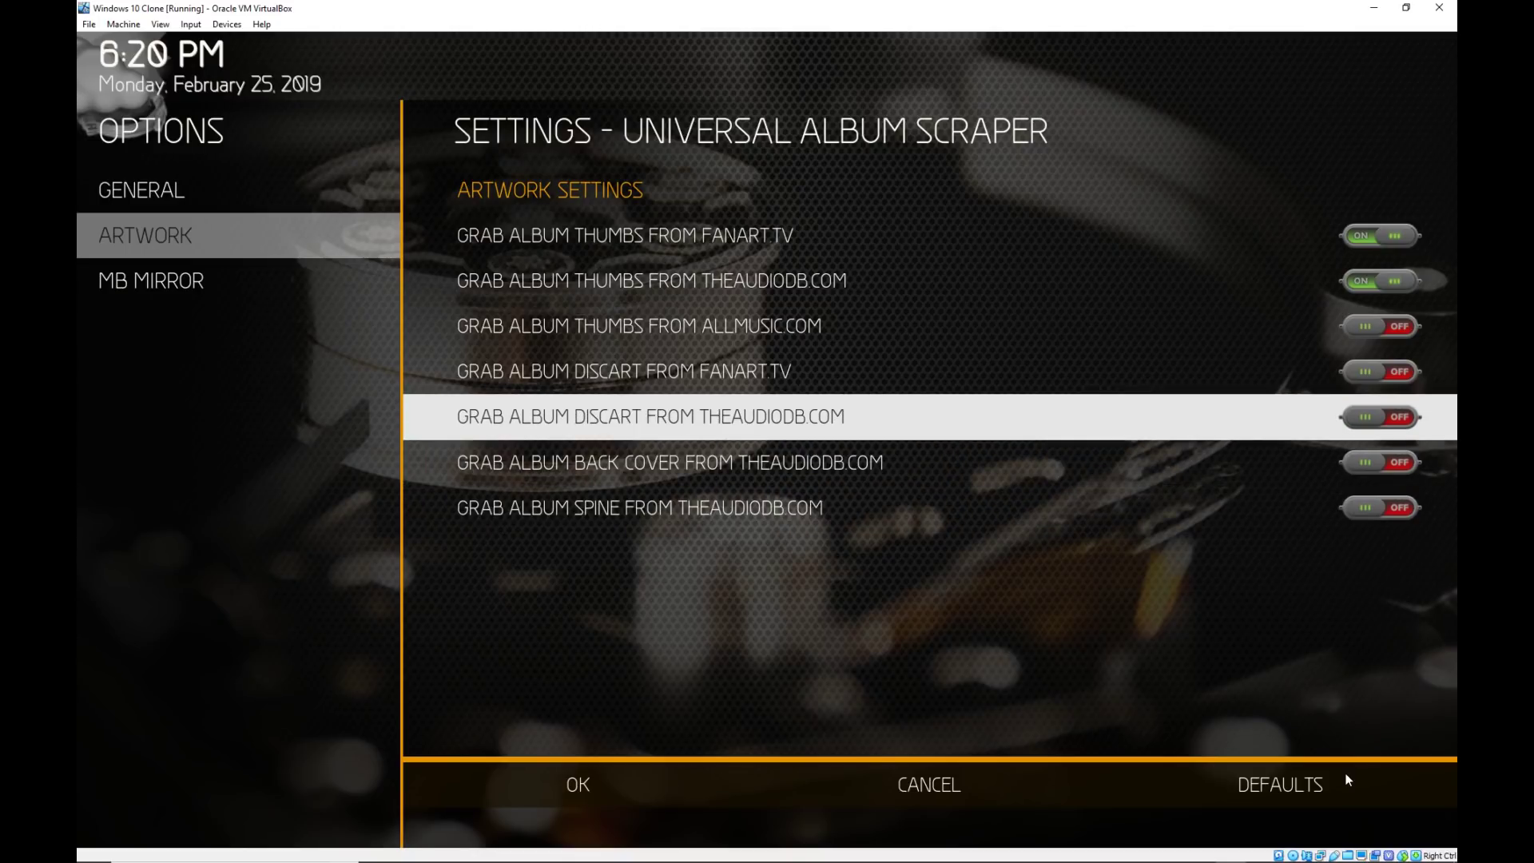
{"action": "key", "text": "Return"}
{"action": "key", "text": "Down"}
{"action": "key", "text": "Return"}
{"action": "key", "text": "Down"}
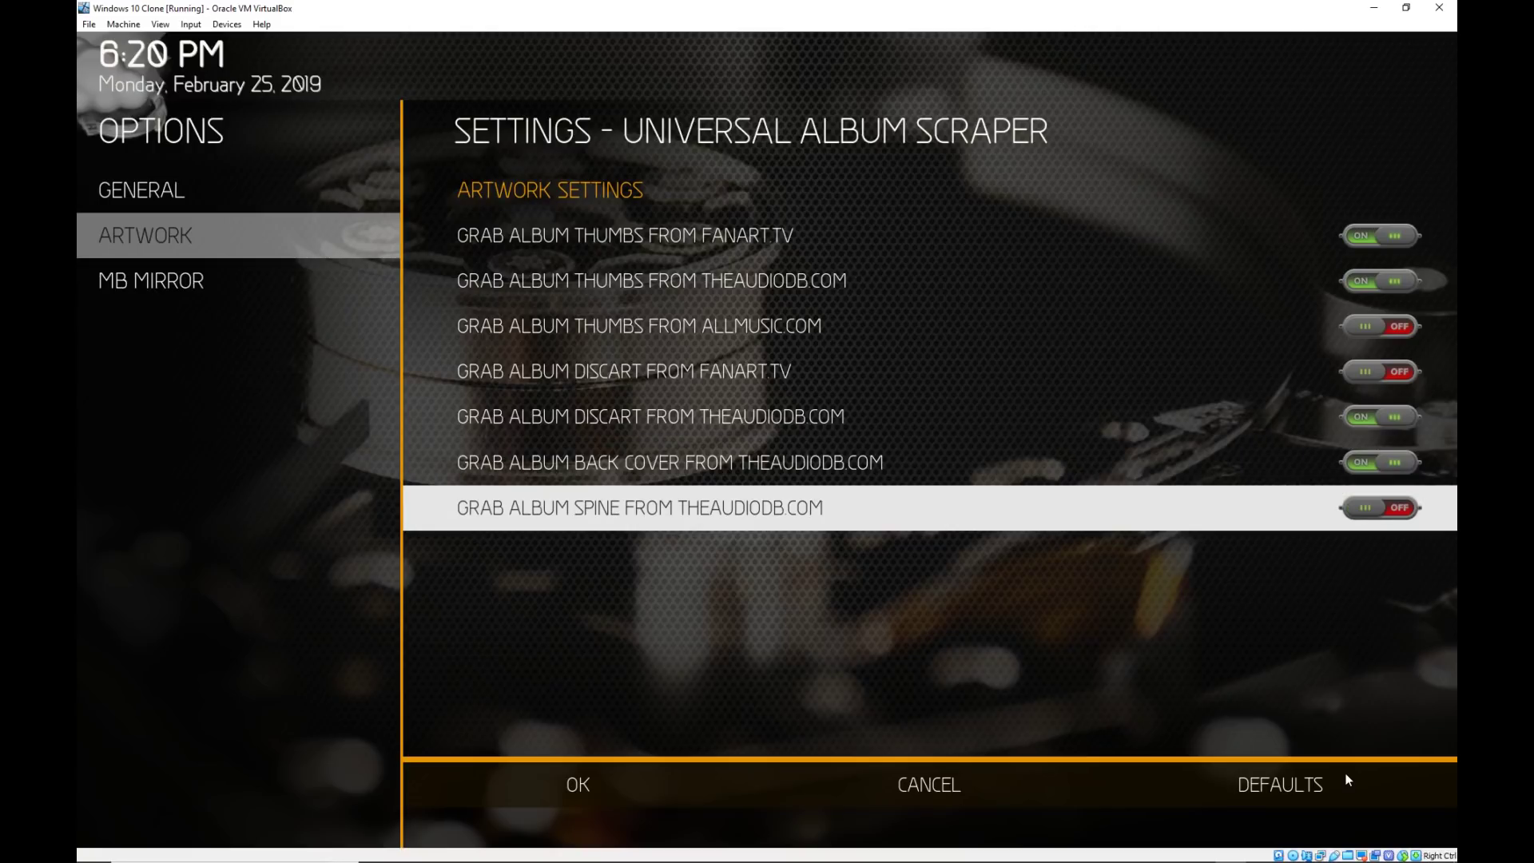
{"action": "key", "text": "Return"}
Save the album scraper settings and open the settings of Universal Artist Scraper from the add-on list.
{"action": "key", "text": "Left"}
{"action": "key", "text": "Down"}
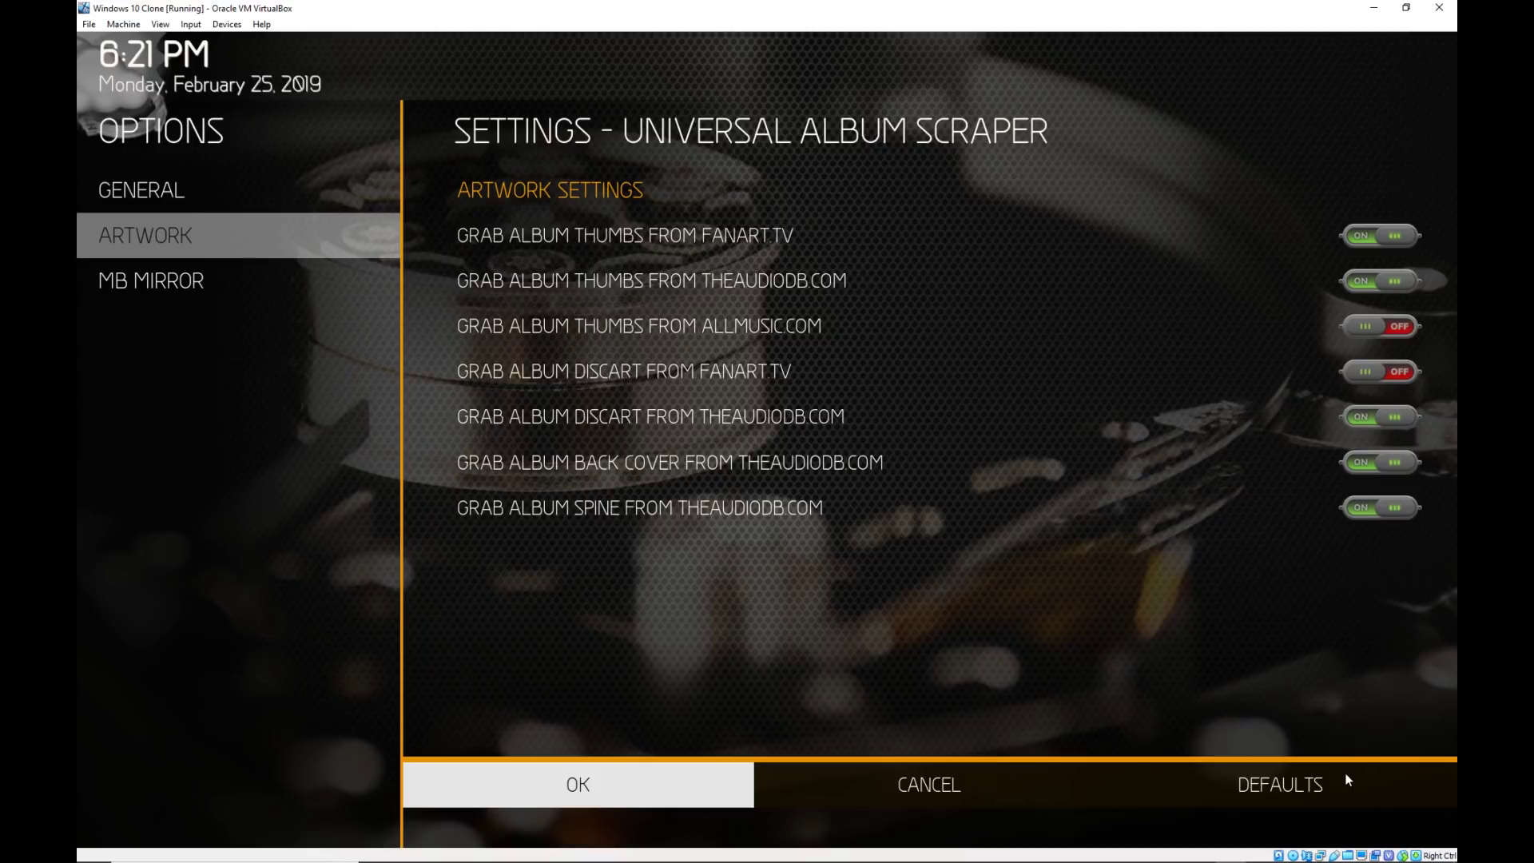
{"action": "key", "text": "Return"}
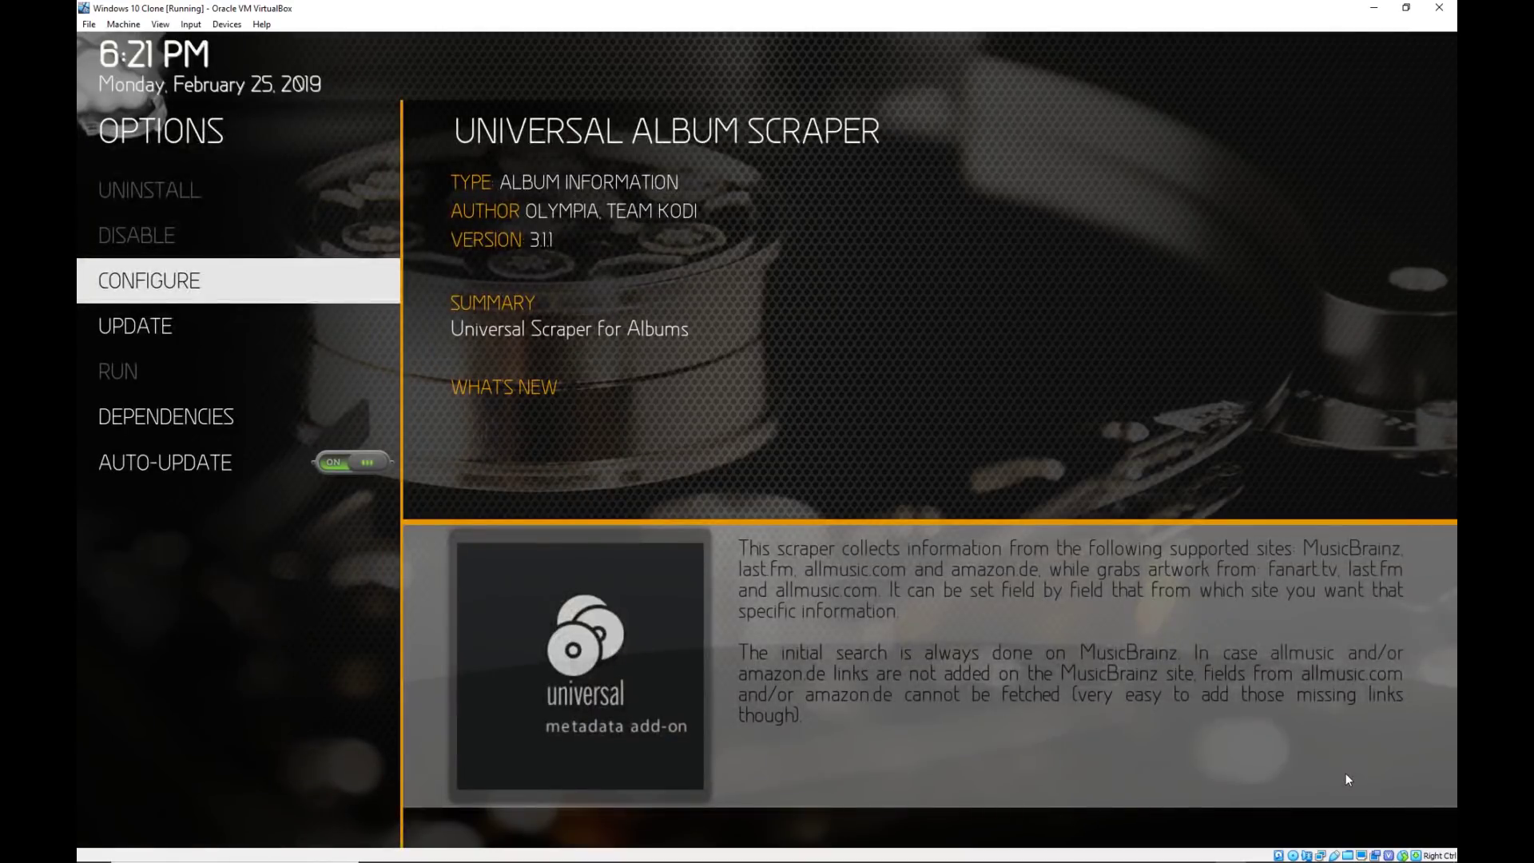
{"action": "key", "text": "Escape"}
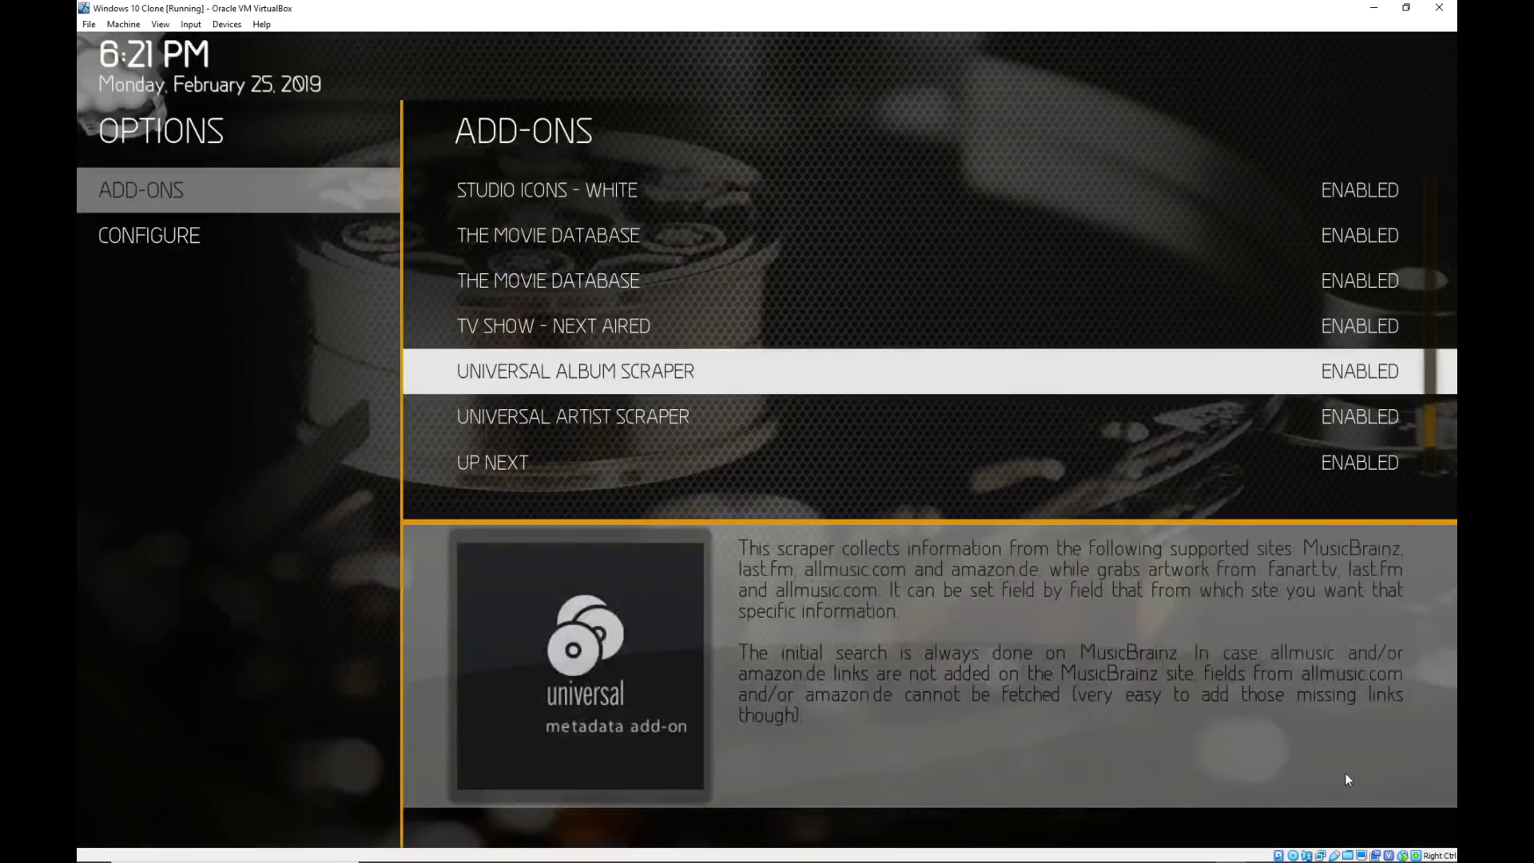
{"action": "key", "text": "Down"}
{"action": "key", "text": "Return"}
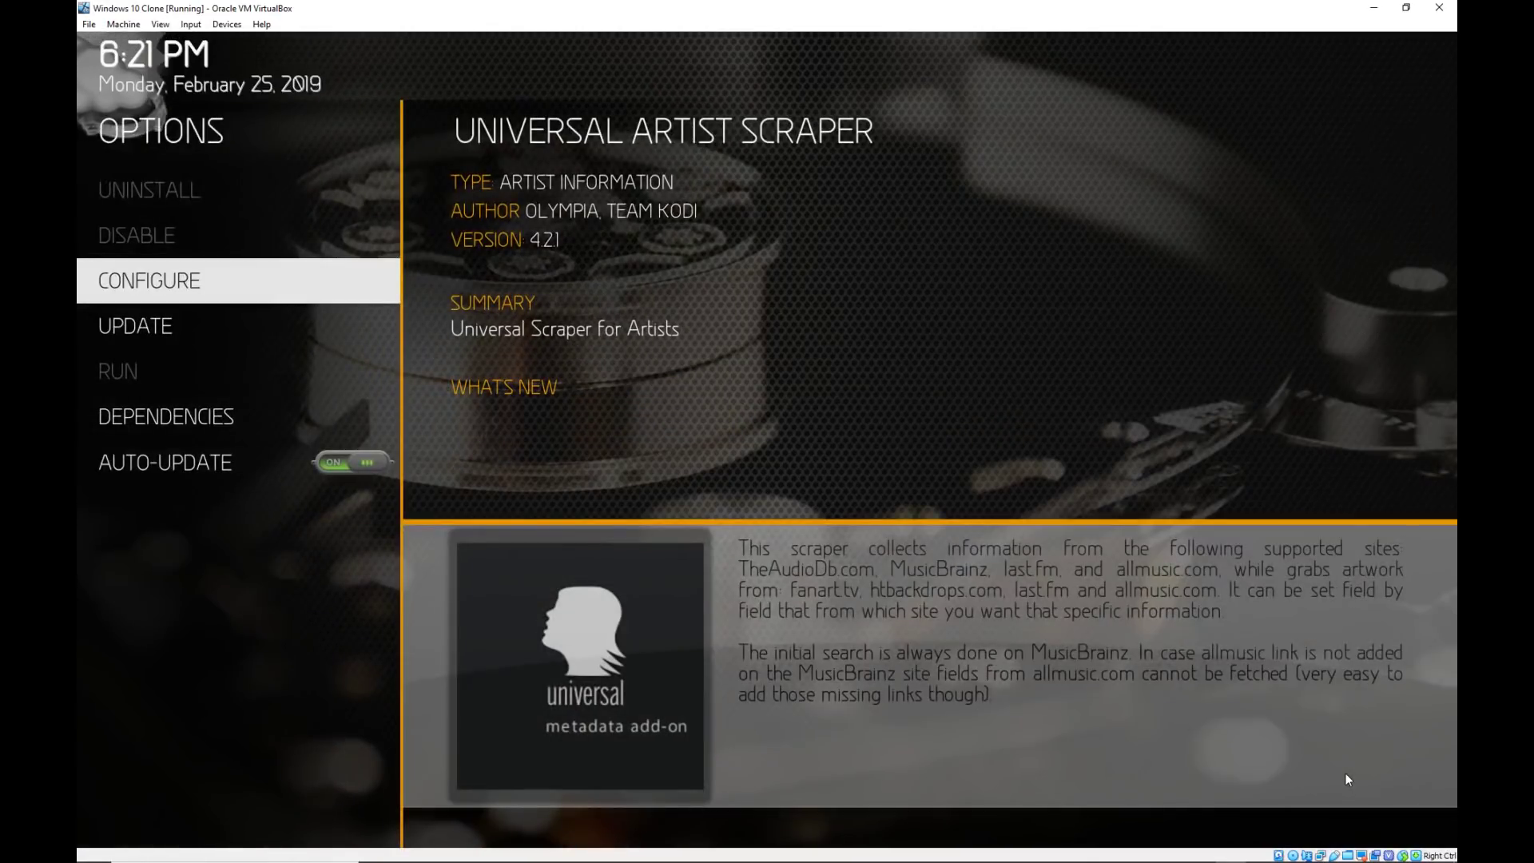
{"action": "key", "text": "Return"}
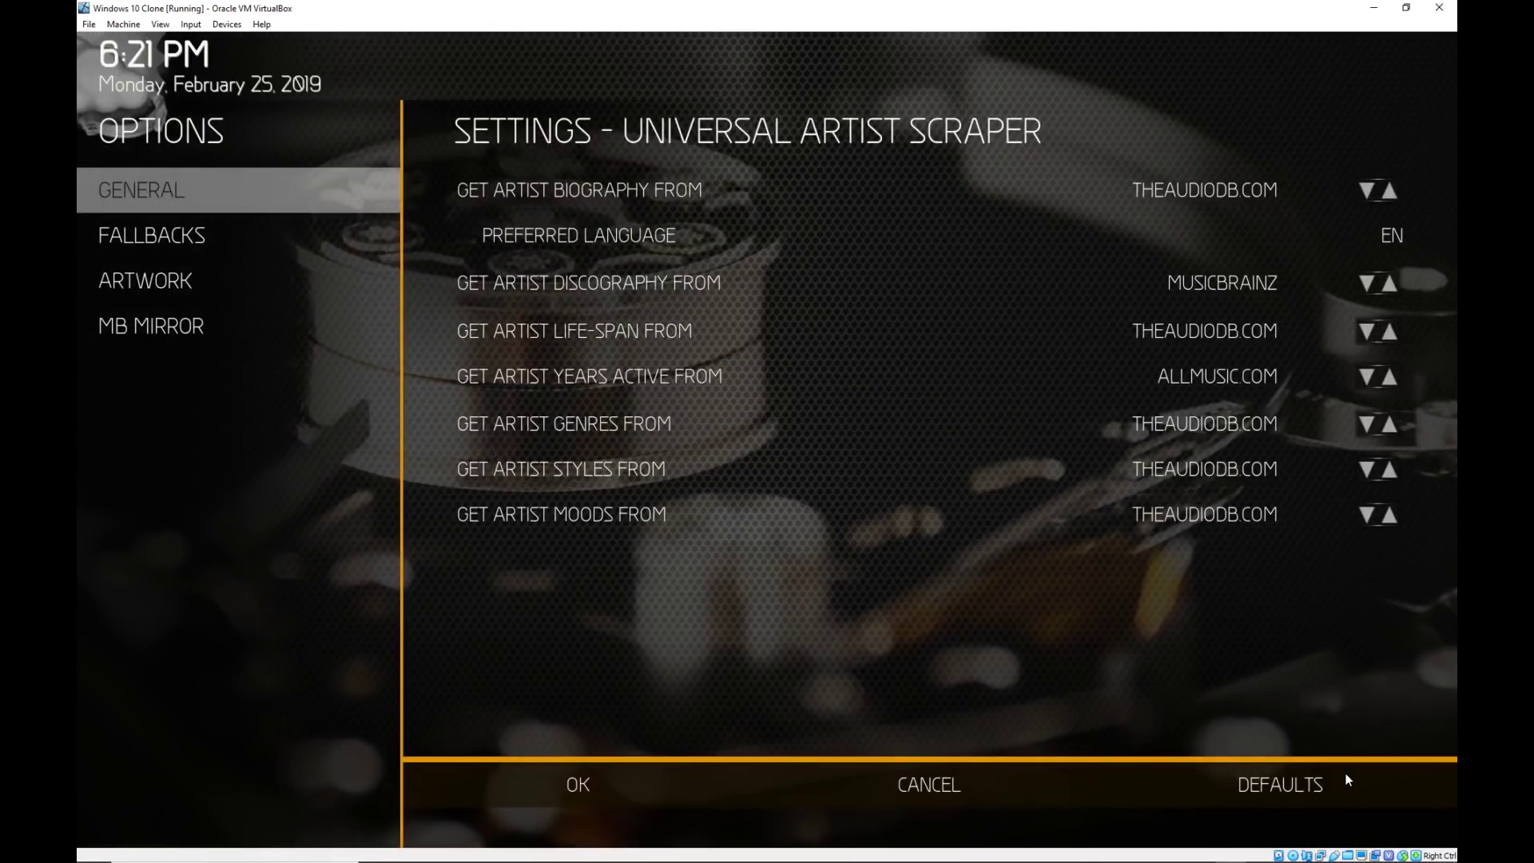
Look through the Fallbacks and Artwork settings of the artist scraper, including its thumb, fanart and clearlogo sources.
{"action": "key", "text": "Down"}
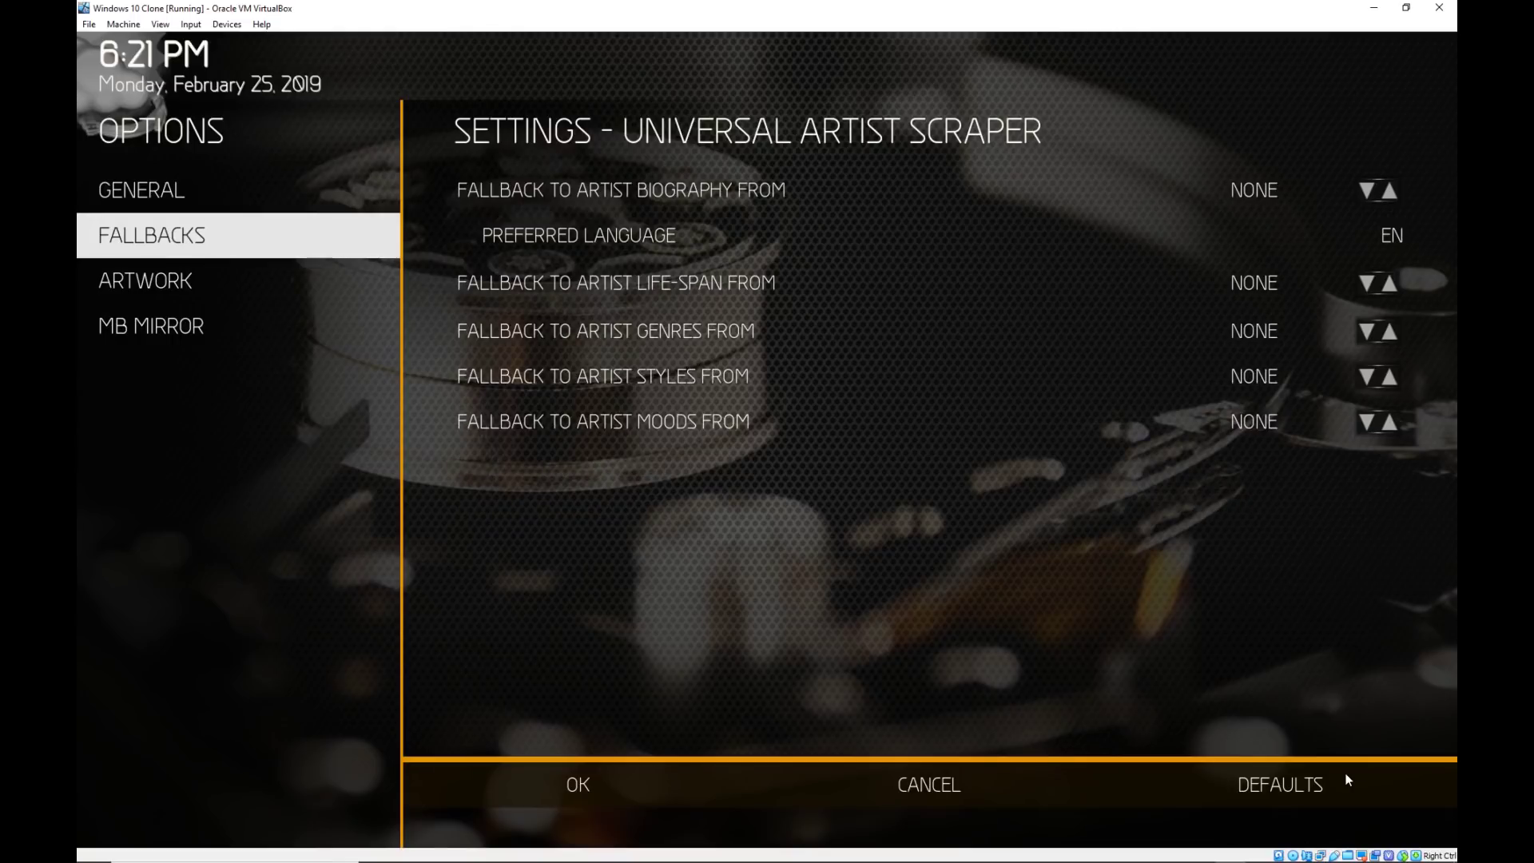
{"action": "key", "text": "Down"}
{"action": "key", "text": "Right"}
{"action": "key", "text": "Down"}
{"action": "key", "text": "Down"}
{"action": "key", "text": "Down"}
{"action": "key", "text": "Down"}
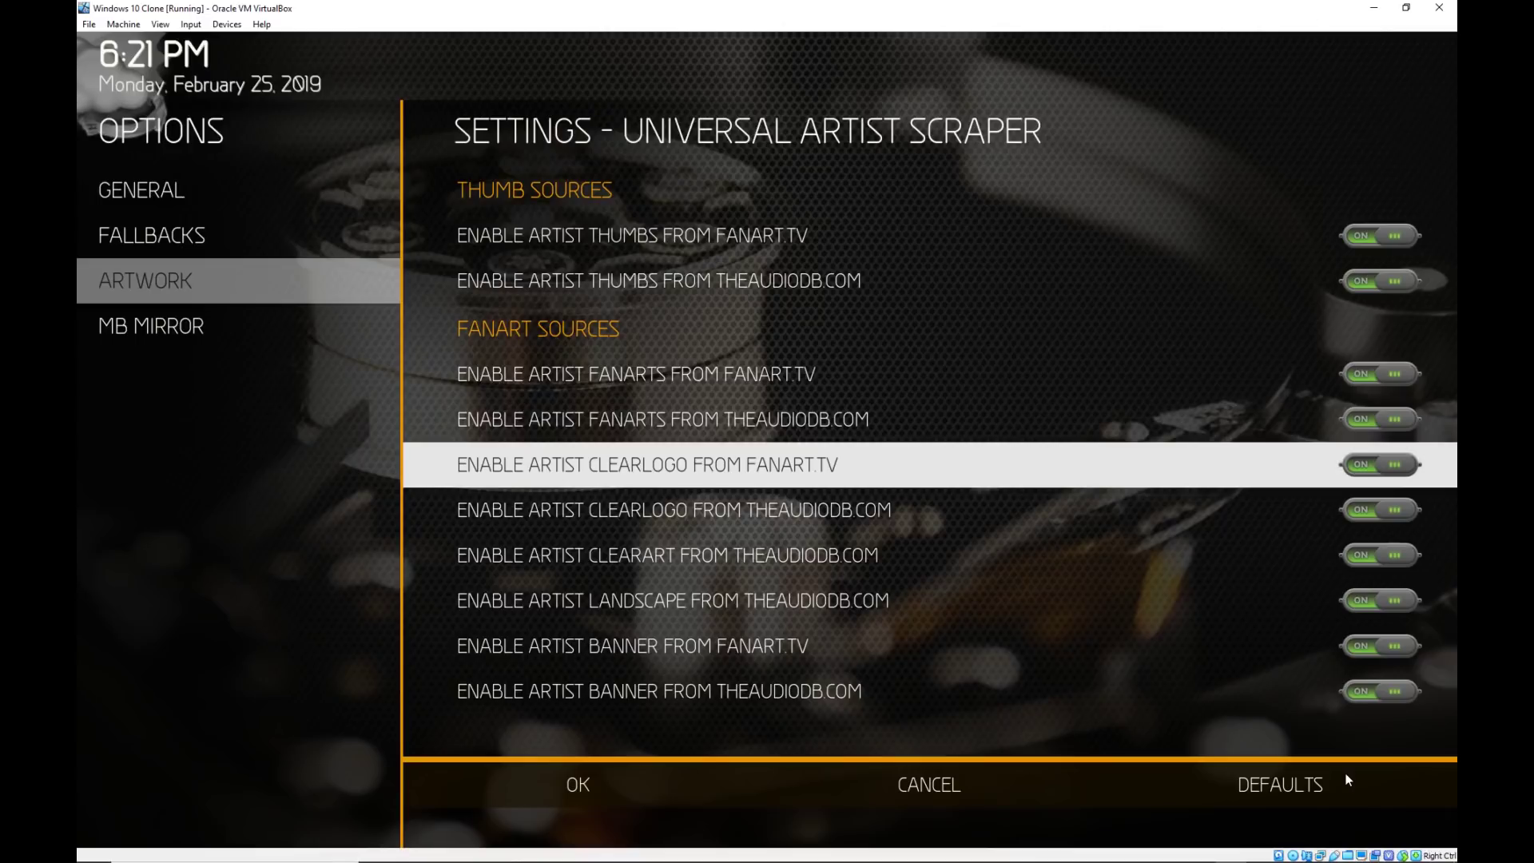
{"action": "key", "text": "Up"}
{"action": "key", "text": "Down"}
{"action": "key", "text": "Down"}
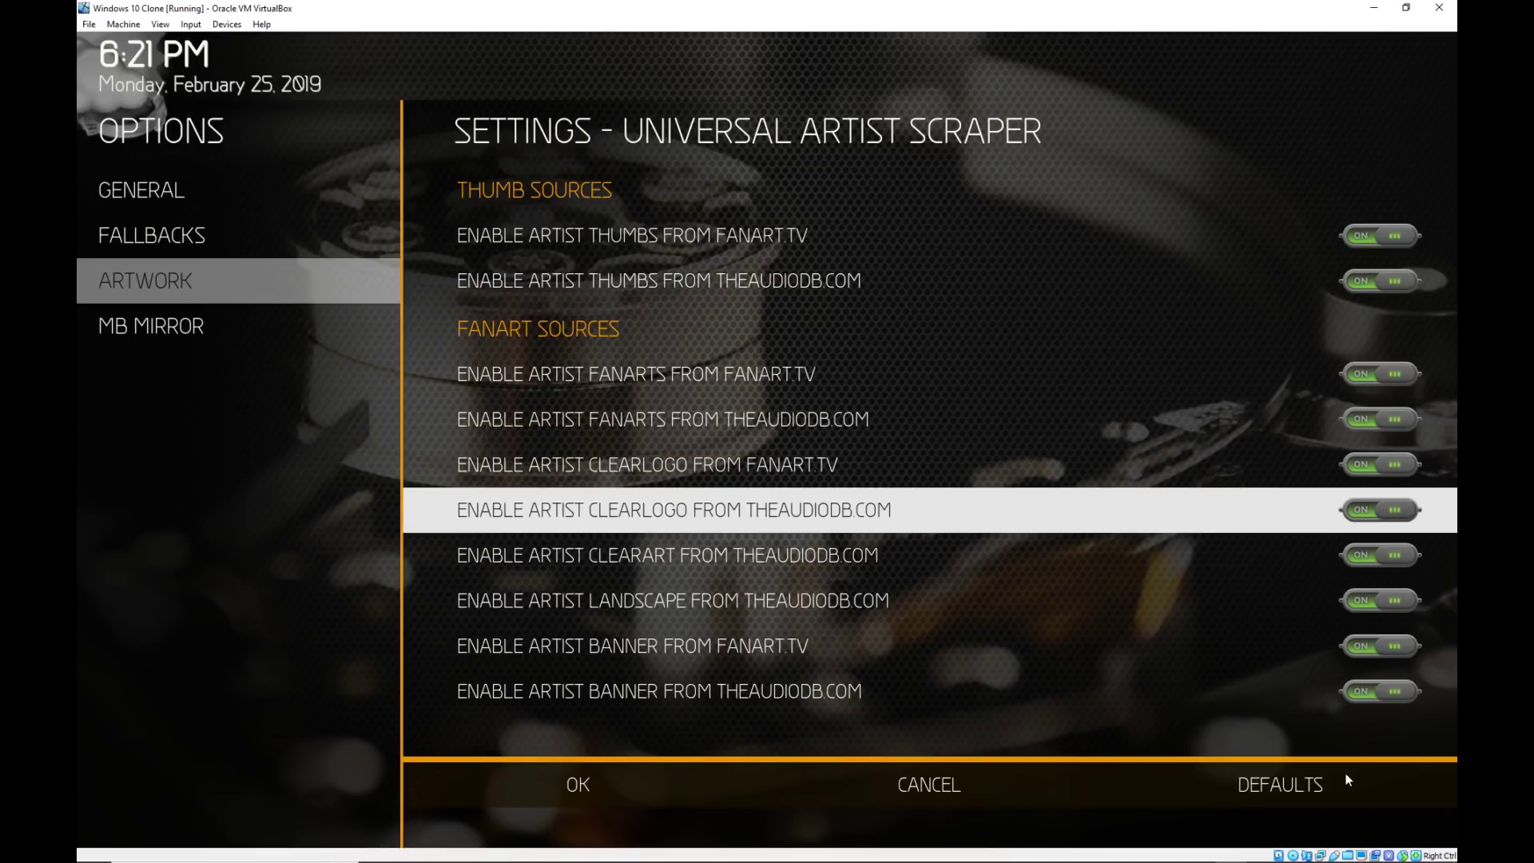
Turn off artist clearlogo, clearart, landscape and banner from TheAudioDB.com.
{"action": "key", "text": "Return"}
{"action": "key", "text": "Down"}
{"action": "key", "text": "Return"}
{"action": "key", "text": "Down"}
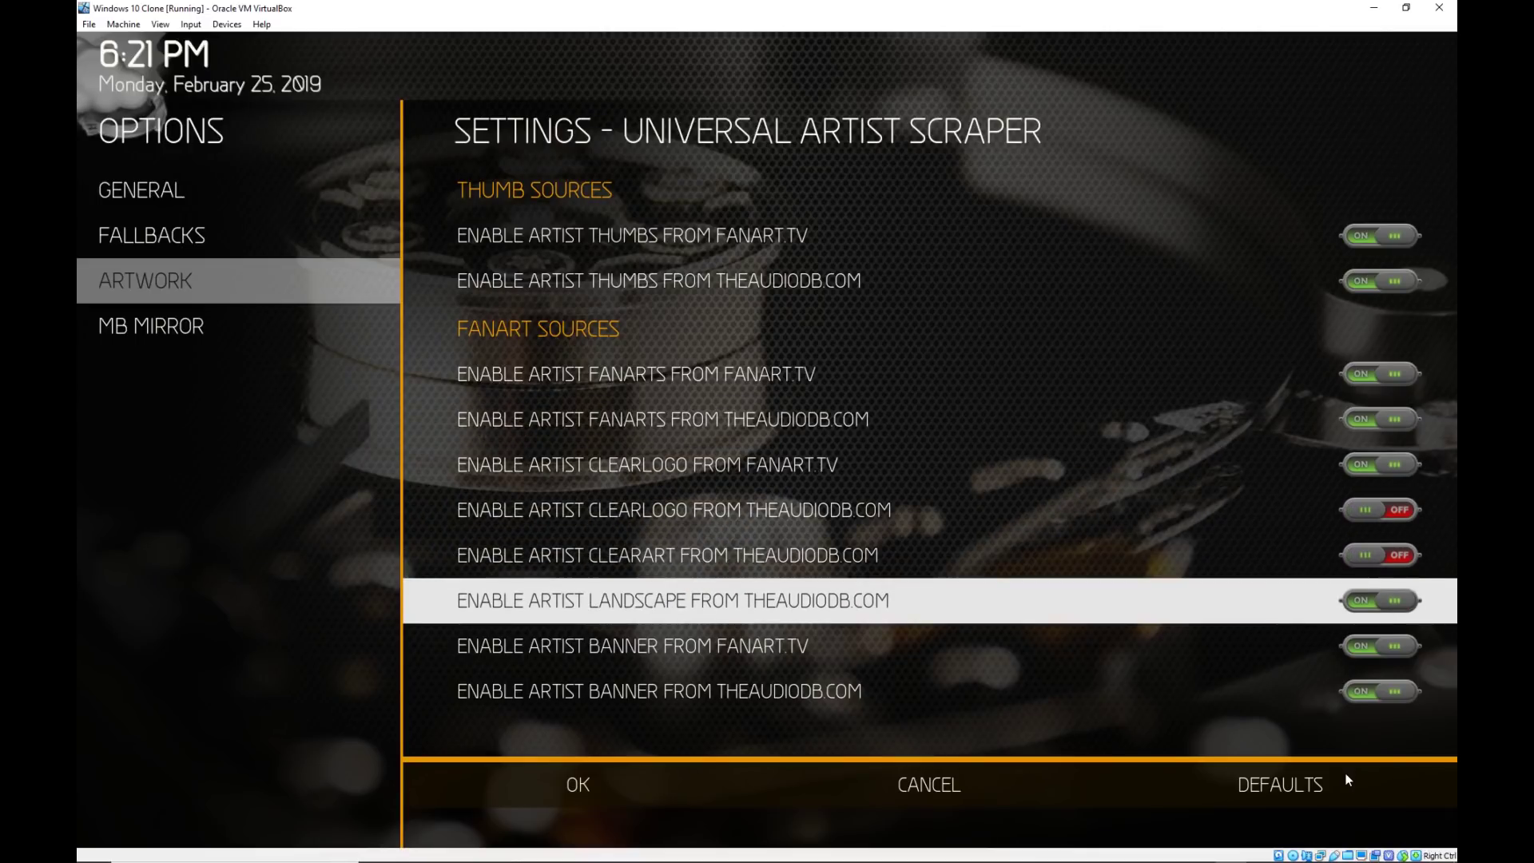
{"action": "key", "text": "Return"}
{"action": "key", "text": "Down"}
{"action": "key", "text": "Down"}
{"action": "key", "text": "Return"}
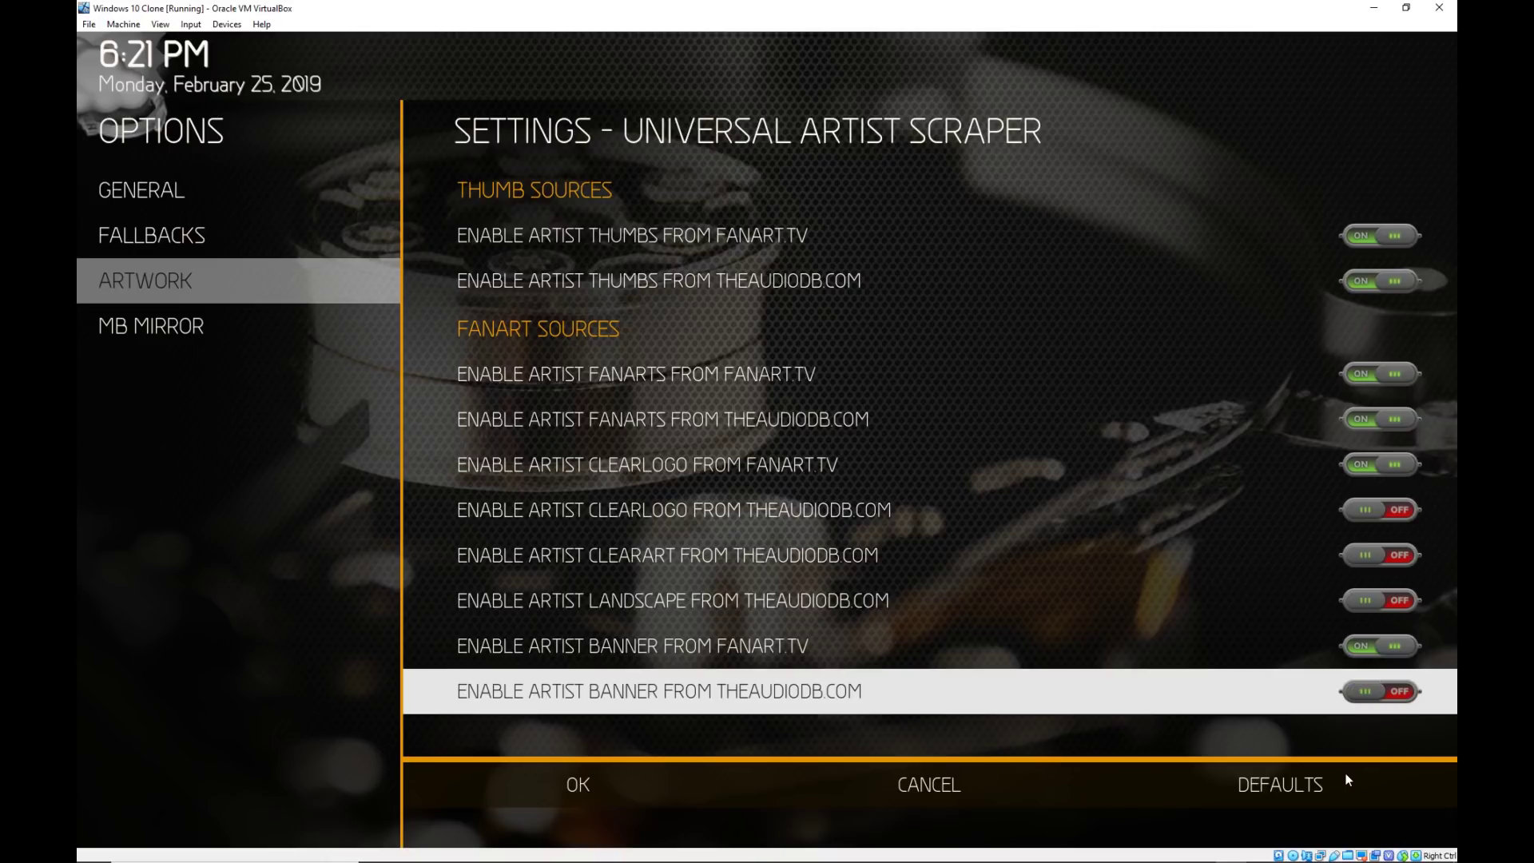
{"action": "key", "text": "Up"}
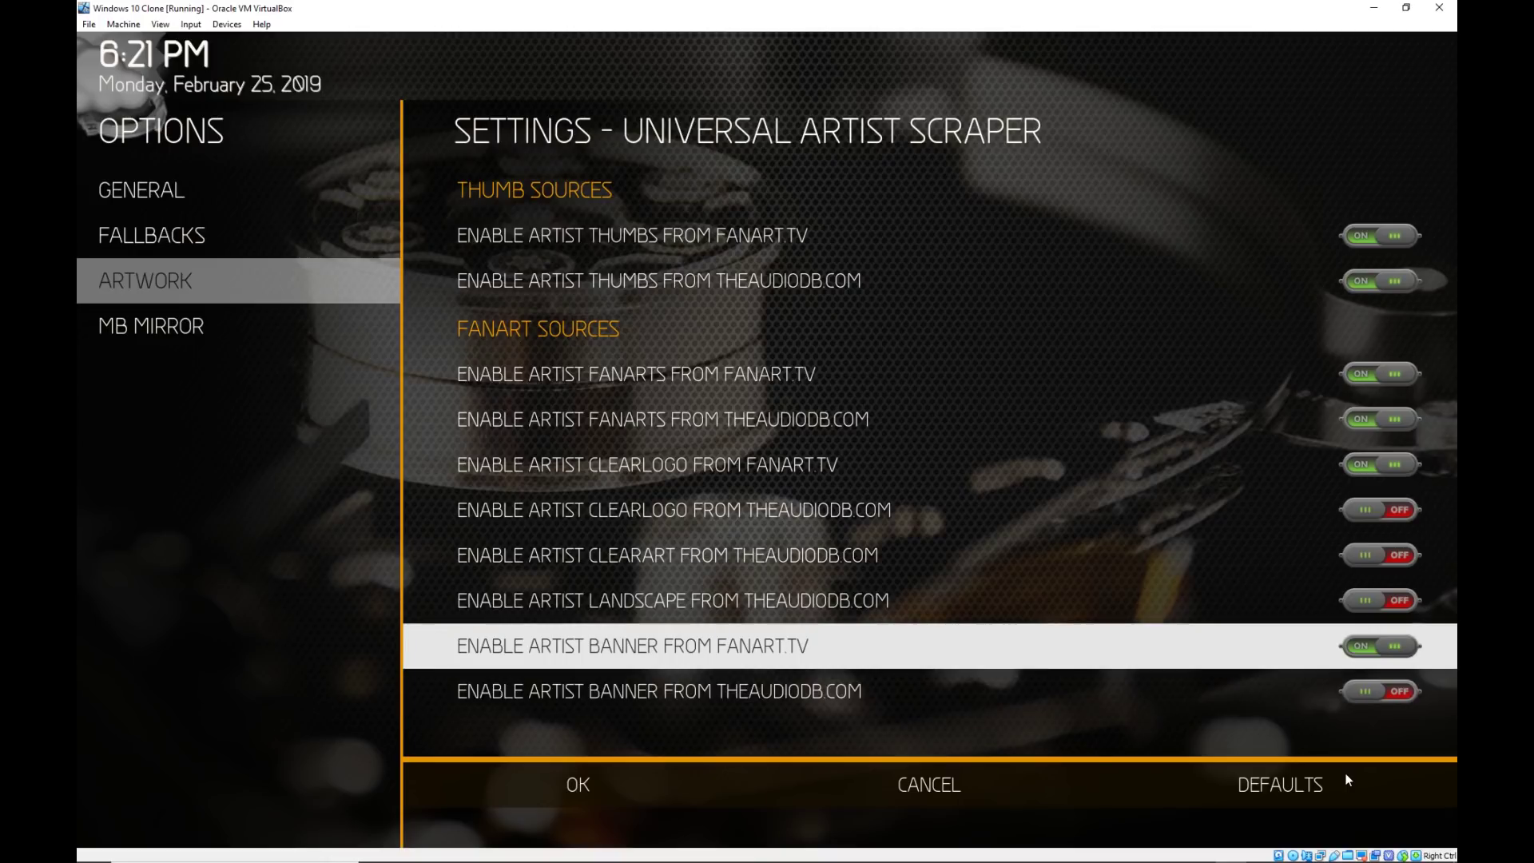
Re-enable the artist banner, landscape, clearart and clearlogo sources from TheAudioDB.com.
{"action": "key", "text": "Down"}
{"action": "key", "text": "Return"}
{"action": "key", "text": "Up"}
{"action": "key", "text": "Up"}
{"action": "key", "text": "Return"}
{"action": "key", "text": "Up"}
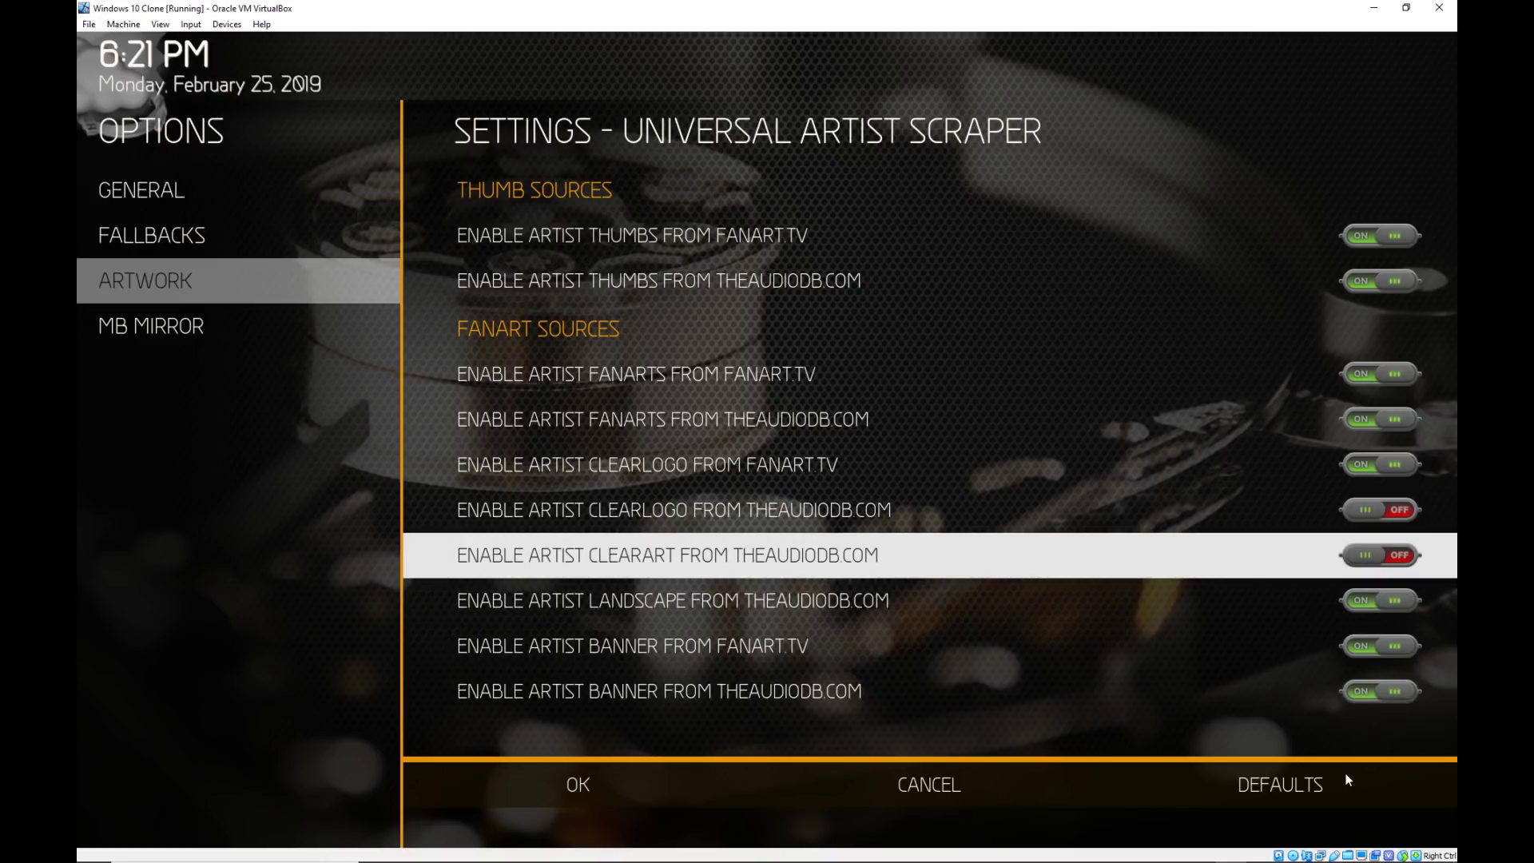
{"action": "key", "text": "Return"}
{"action": "key", "text": "Up"}
{"action": "key", "text": "Return"}
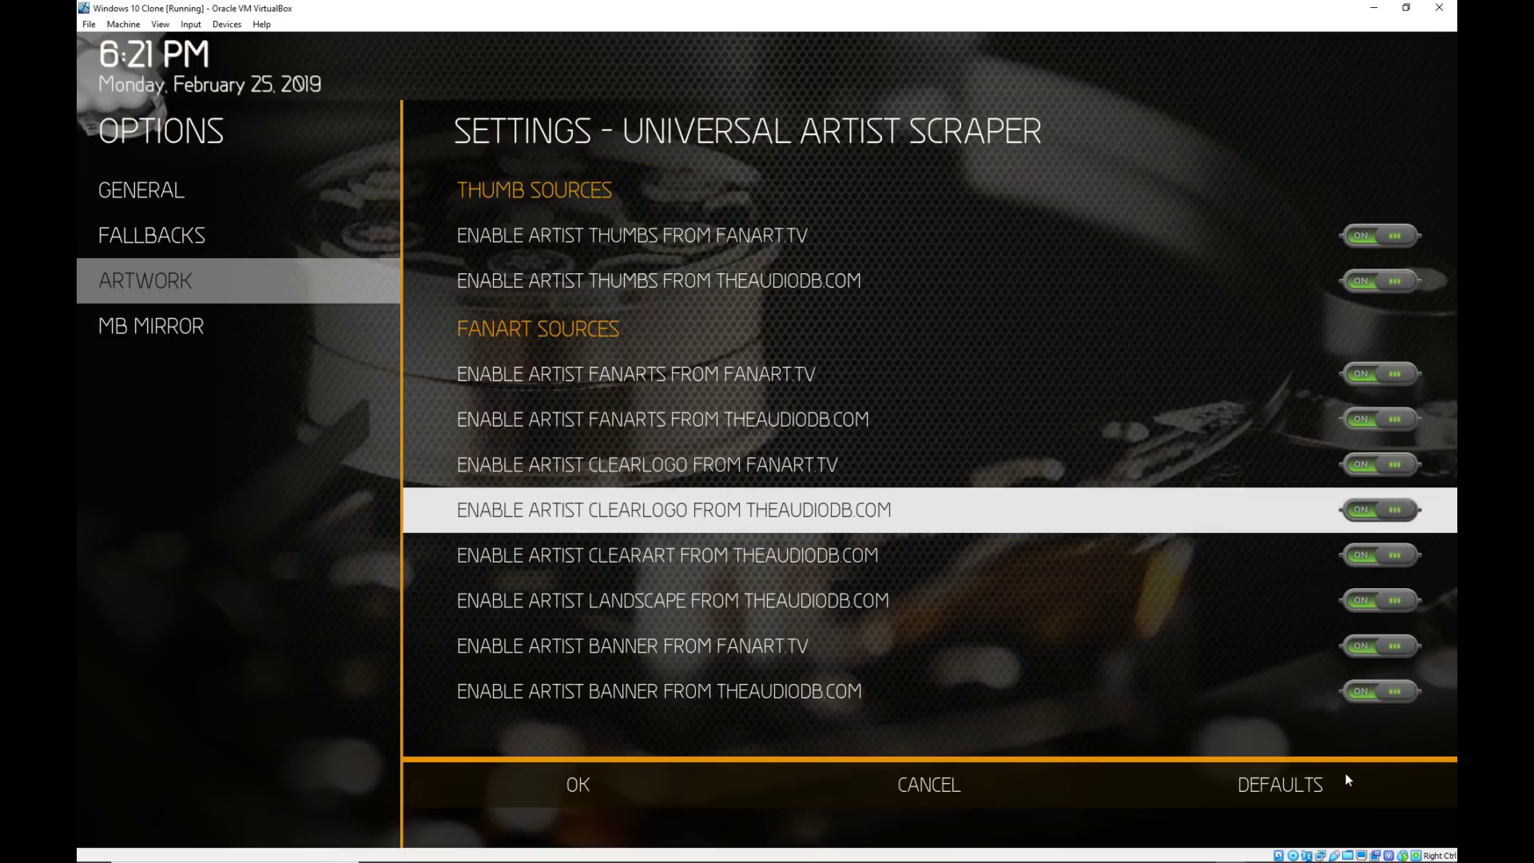
Save the Universal Artist Scraper settings and return to its information page.
{"action": "key", "text": "Left"}
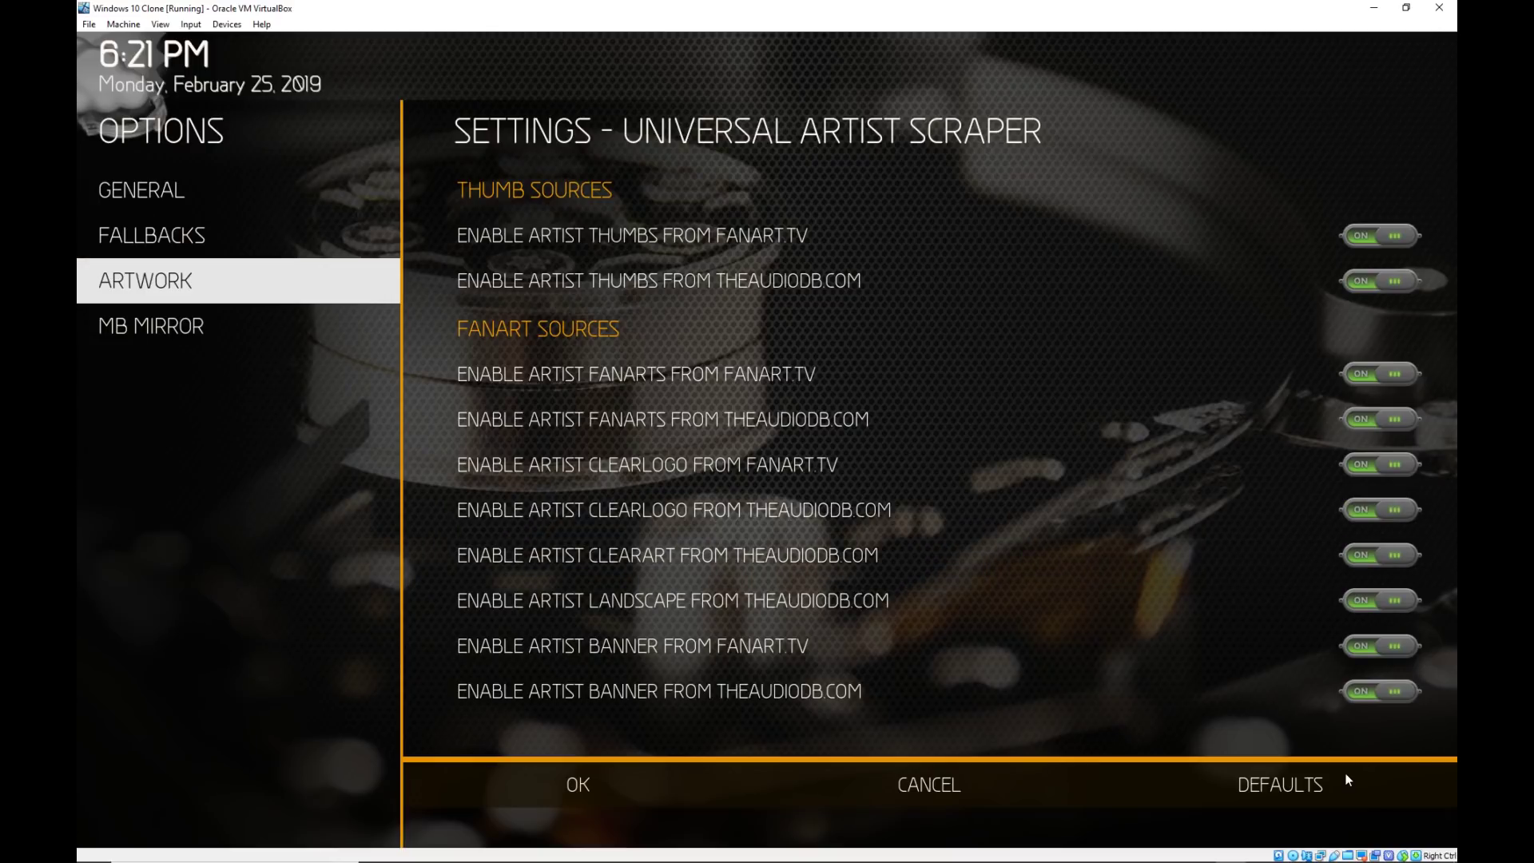
{"action": "key", "text": "Down"}
{"action": "key", "text": "Return"}
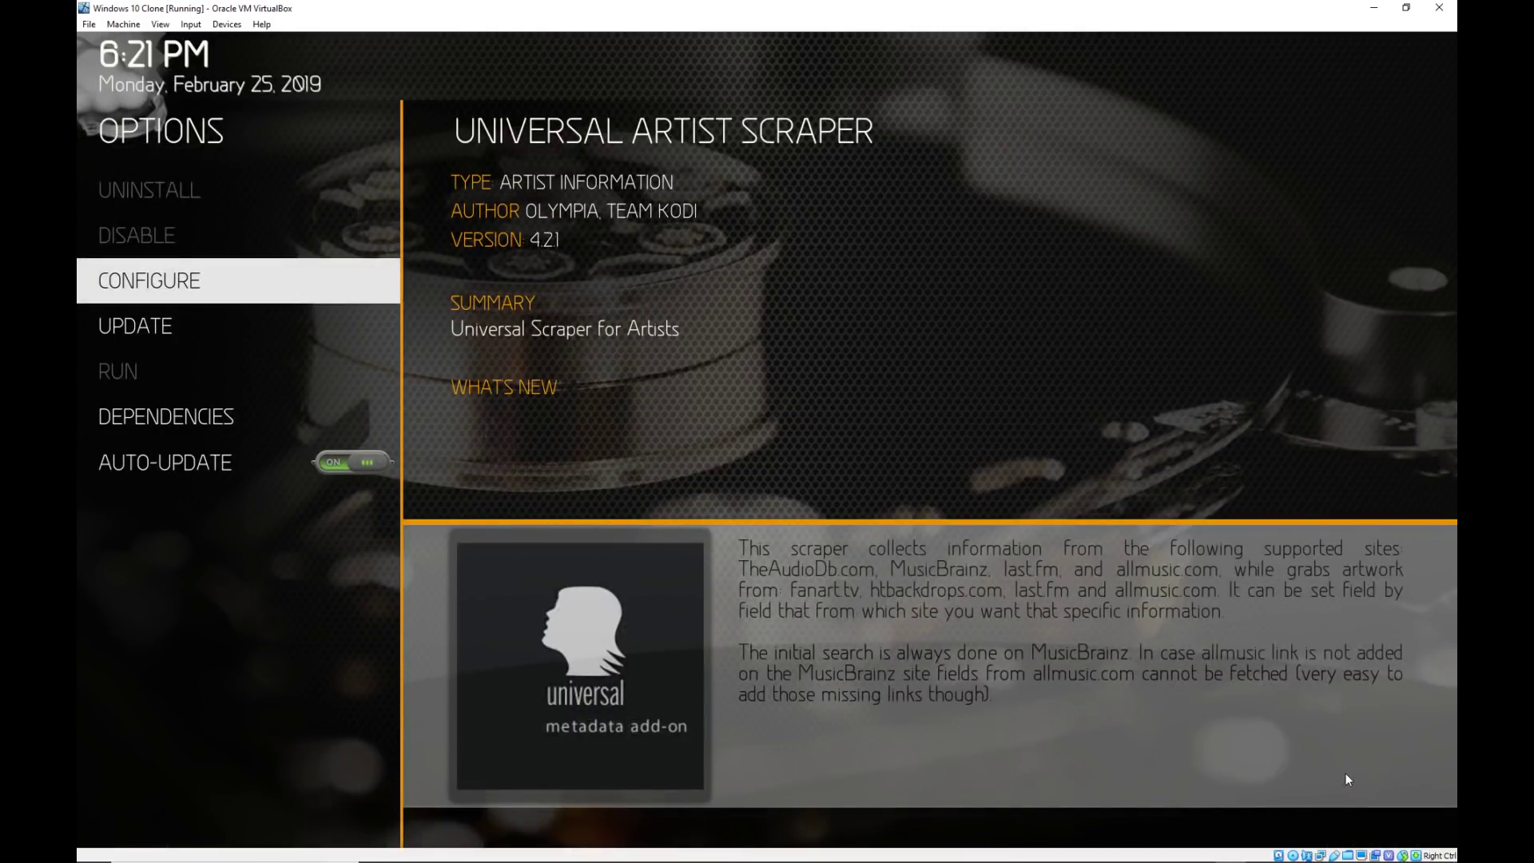
Switch to Microsoft Edge, view the back cover image on TheAudioDB's Billy Joel 52nd Street page, and close that tab.
{"action": "key", "text": "alt+Tab"}
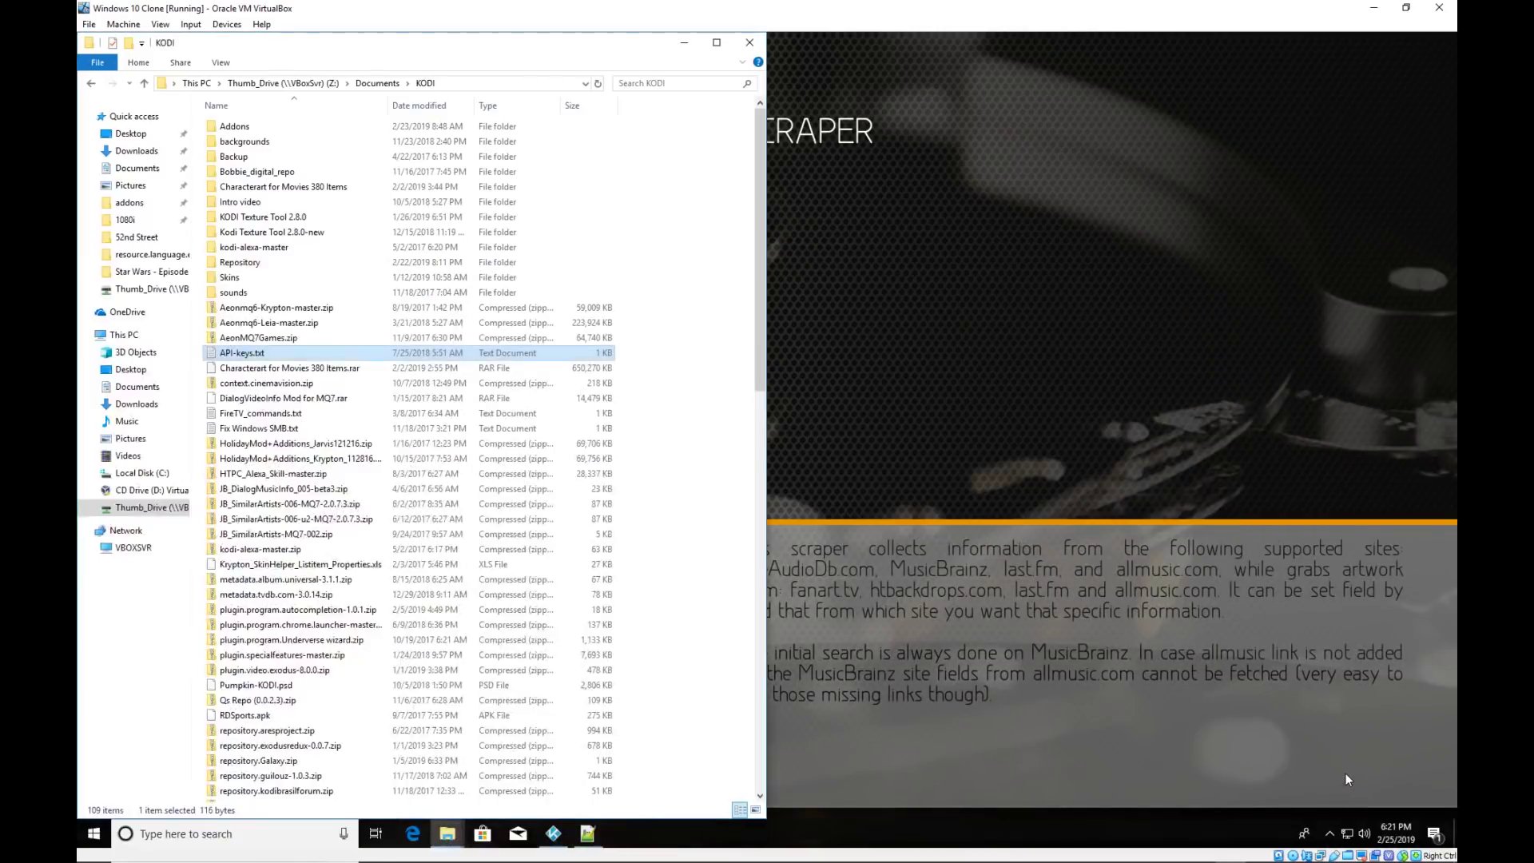
{"action": "left_click", "coordinate": [413, 835]}
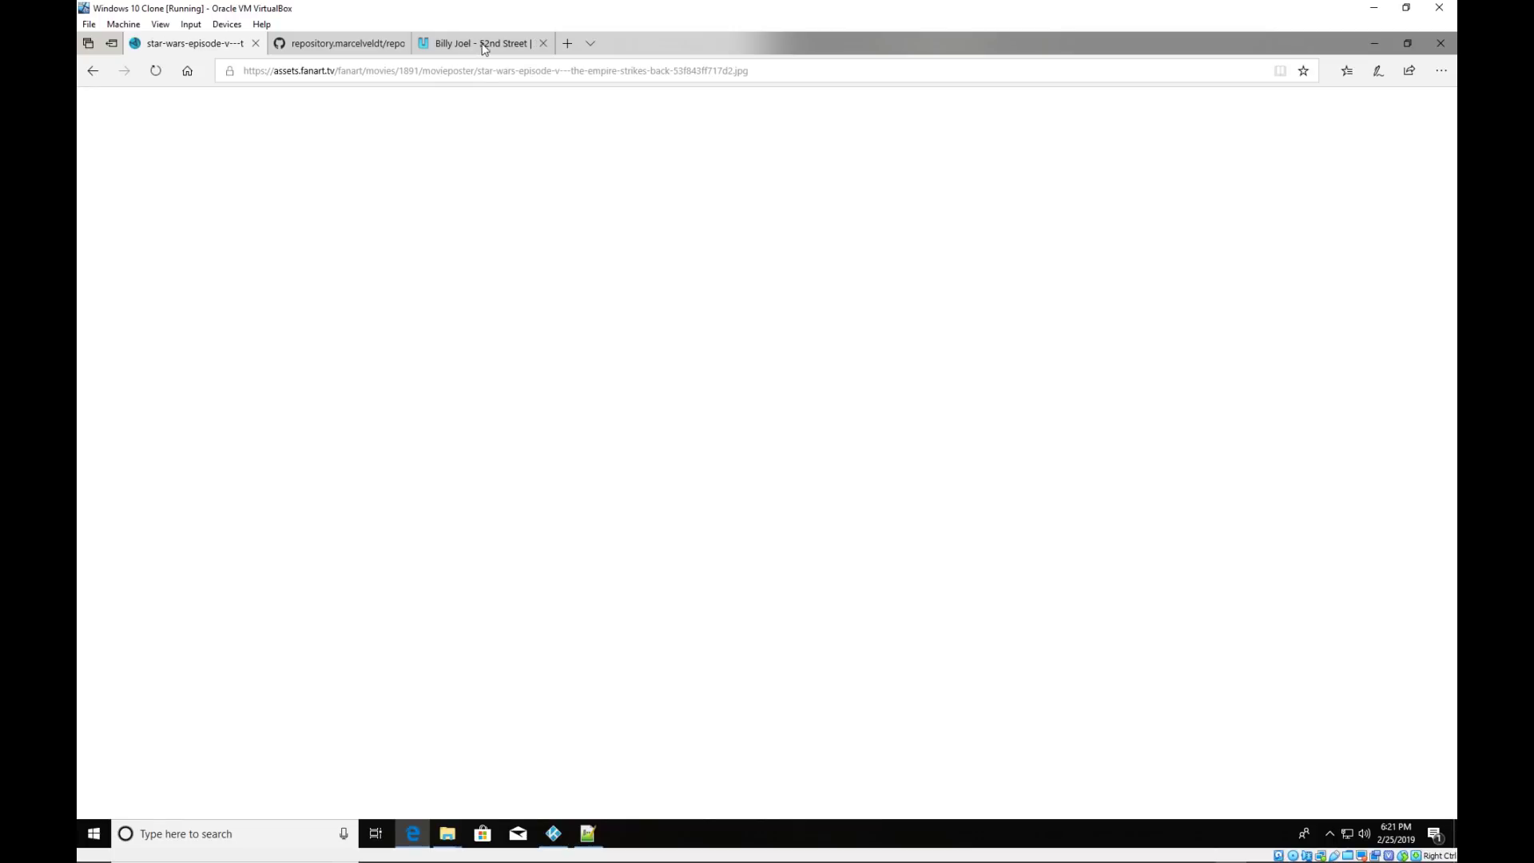
{"action": "left_click", "coordinate": [486, 46]}
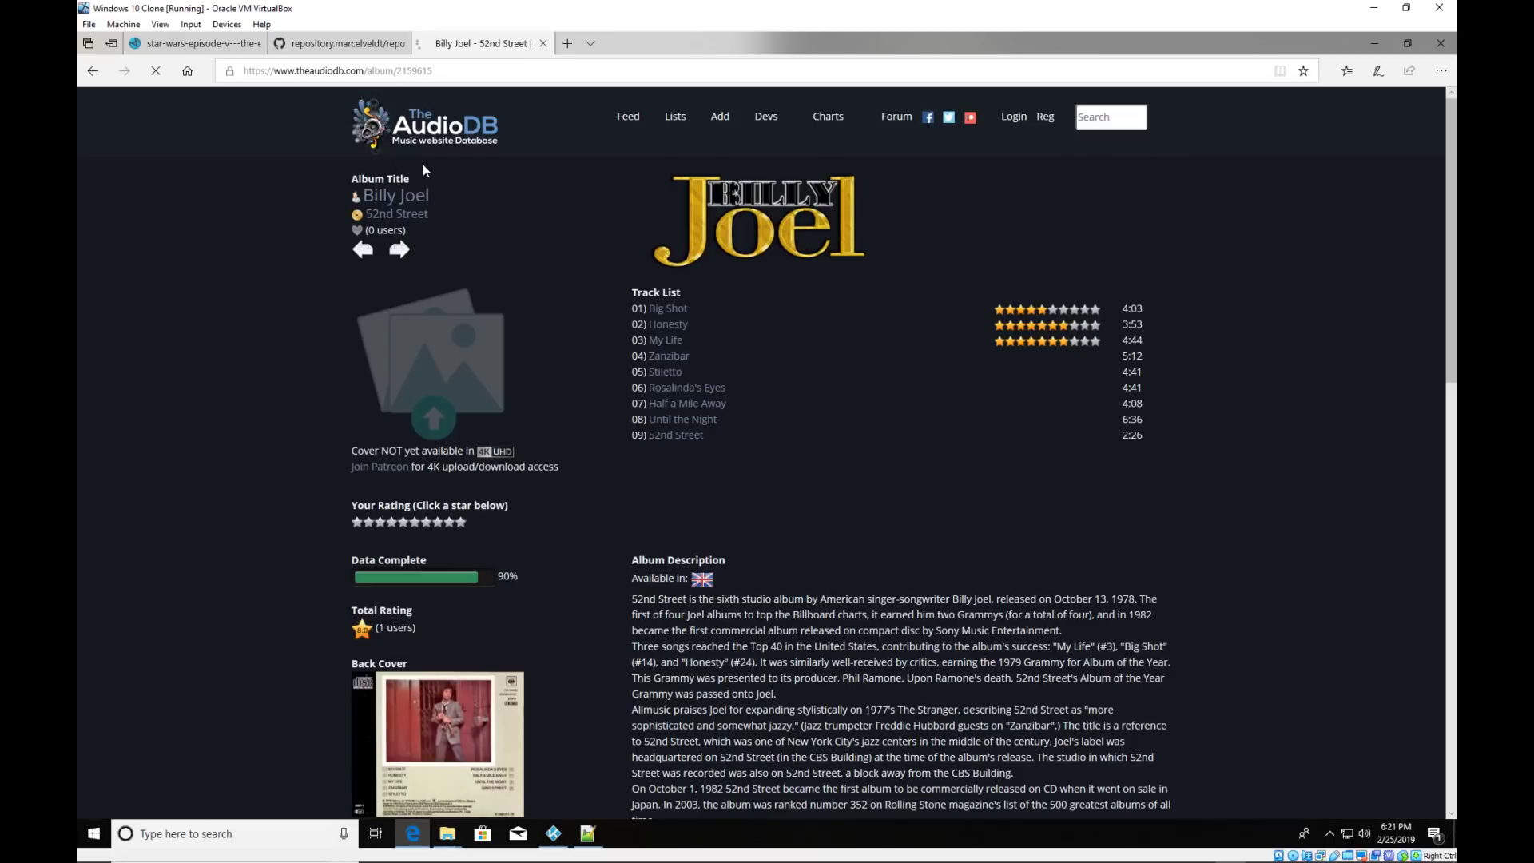
{"action": "scroll", "coordinate": [264, 436], "scroll_direction": "down", "scroll_amount": 4}
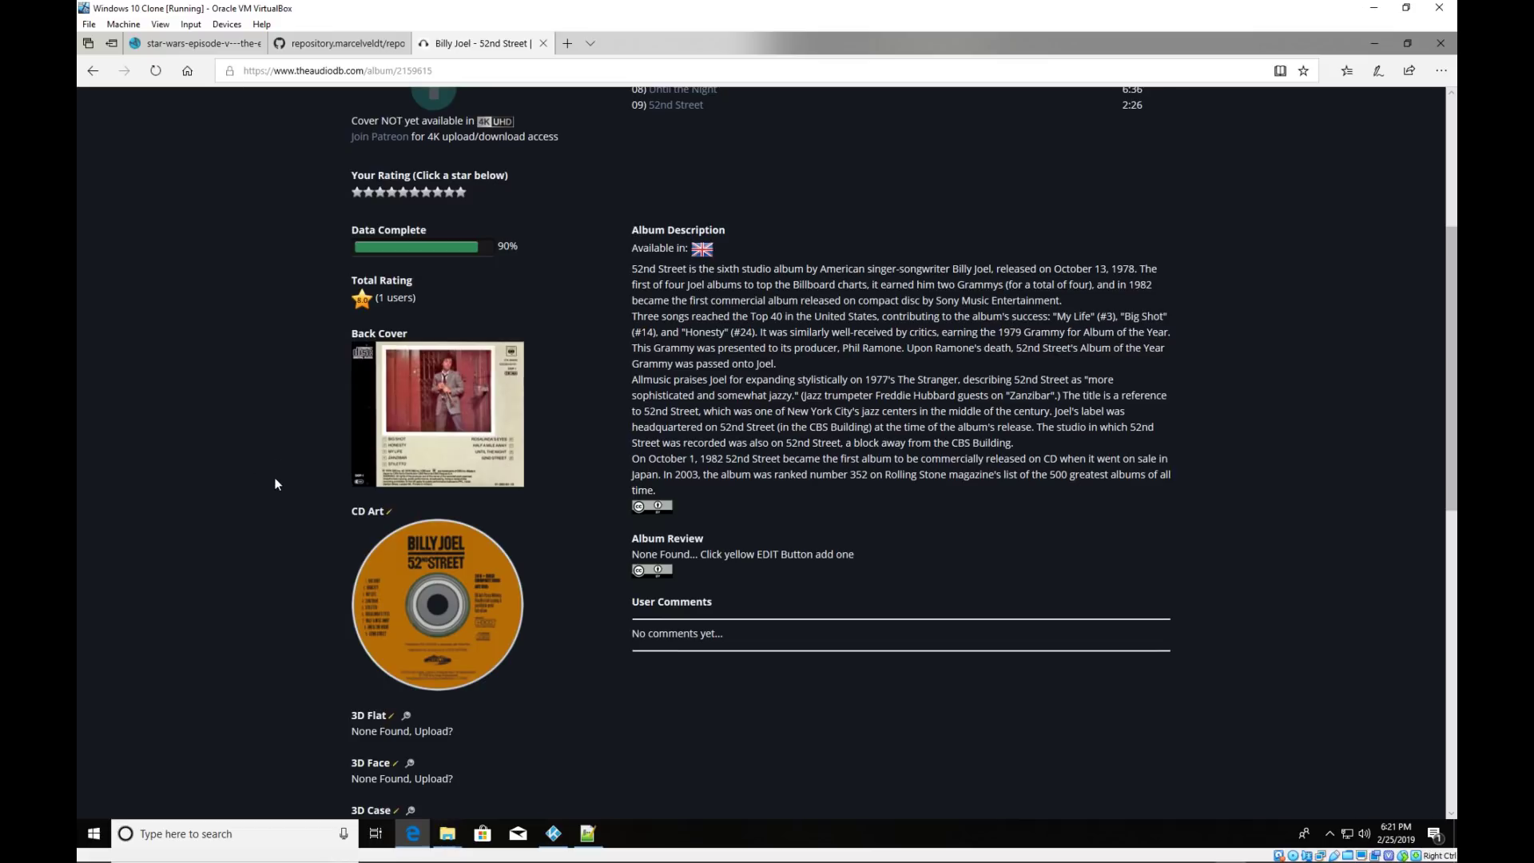
{"action": "left_click", "coordinate": [429, 407]}
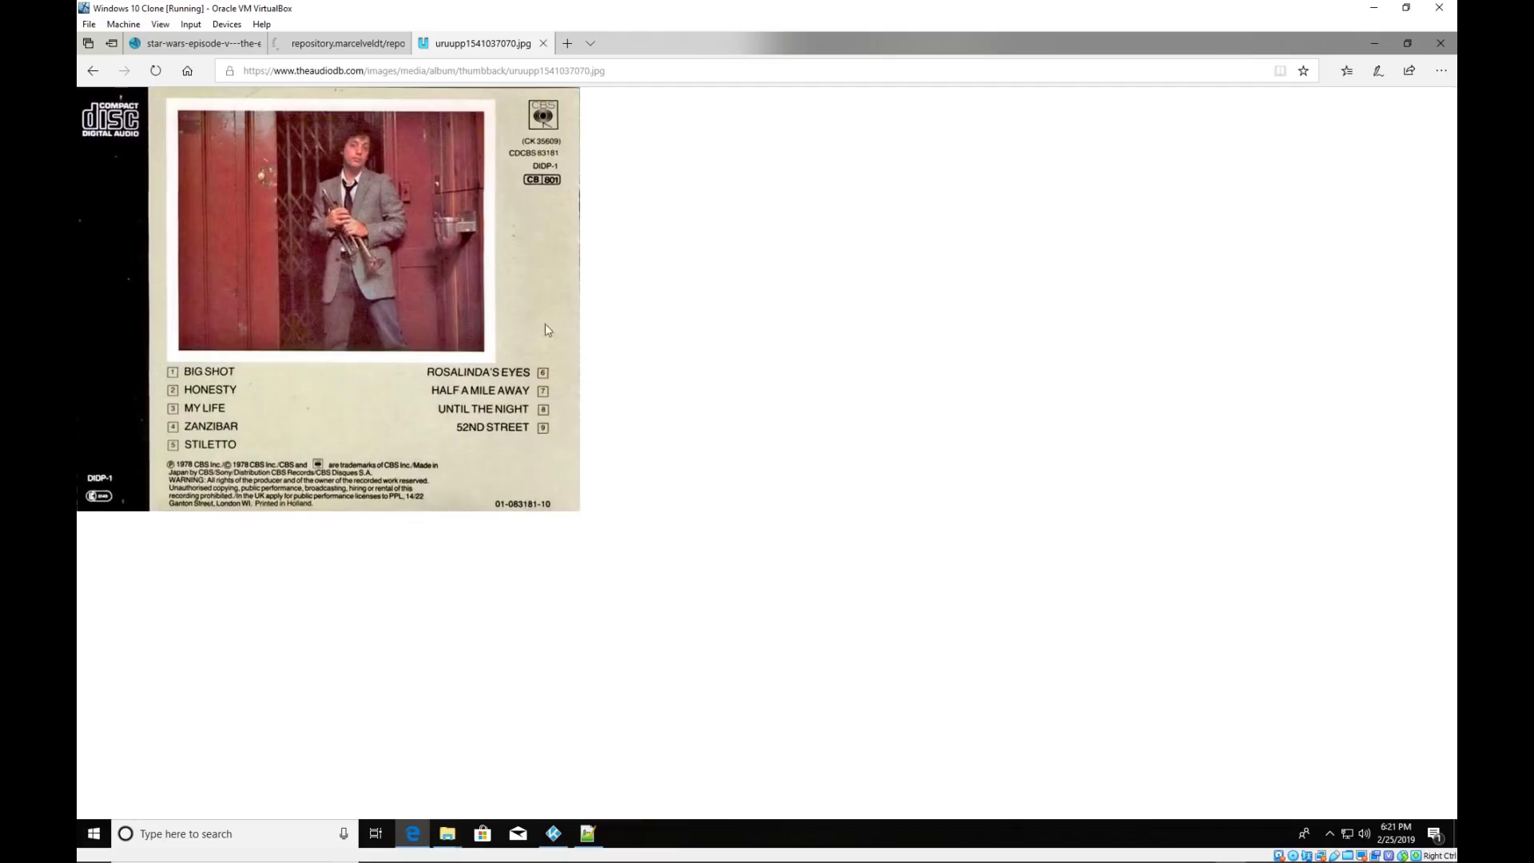
{"action": "left_click", "coordinate": [543, 44]}
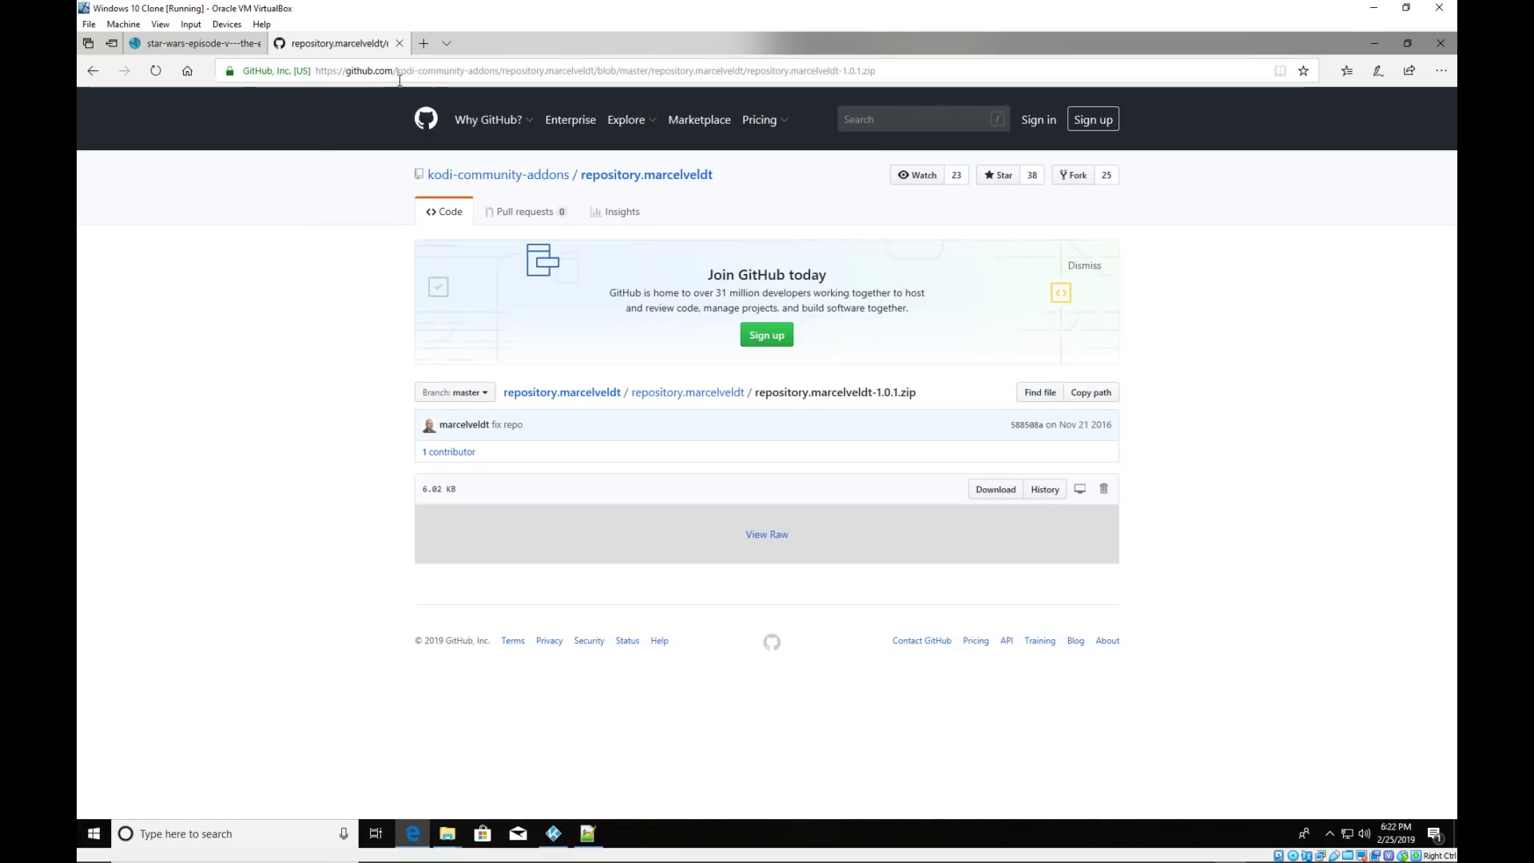
Open a new browser tab and go to audiodb.com.
{"action": "left_click", "coordinate": [423, 44]}
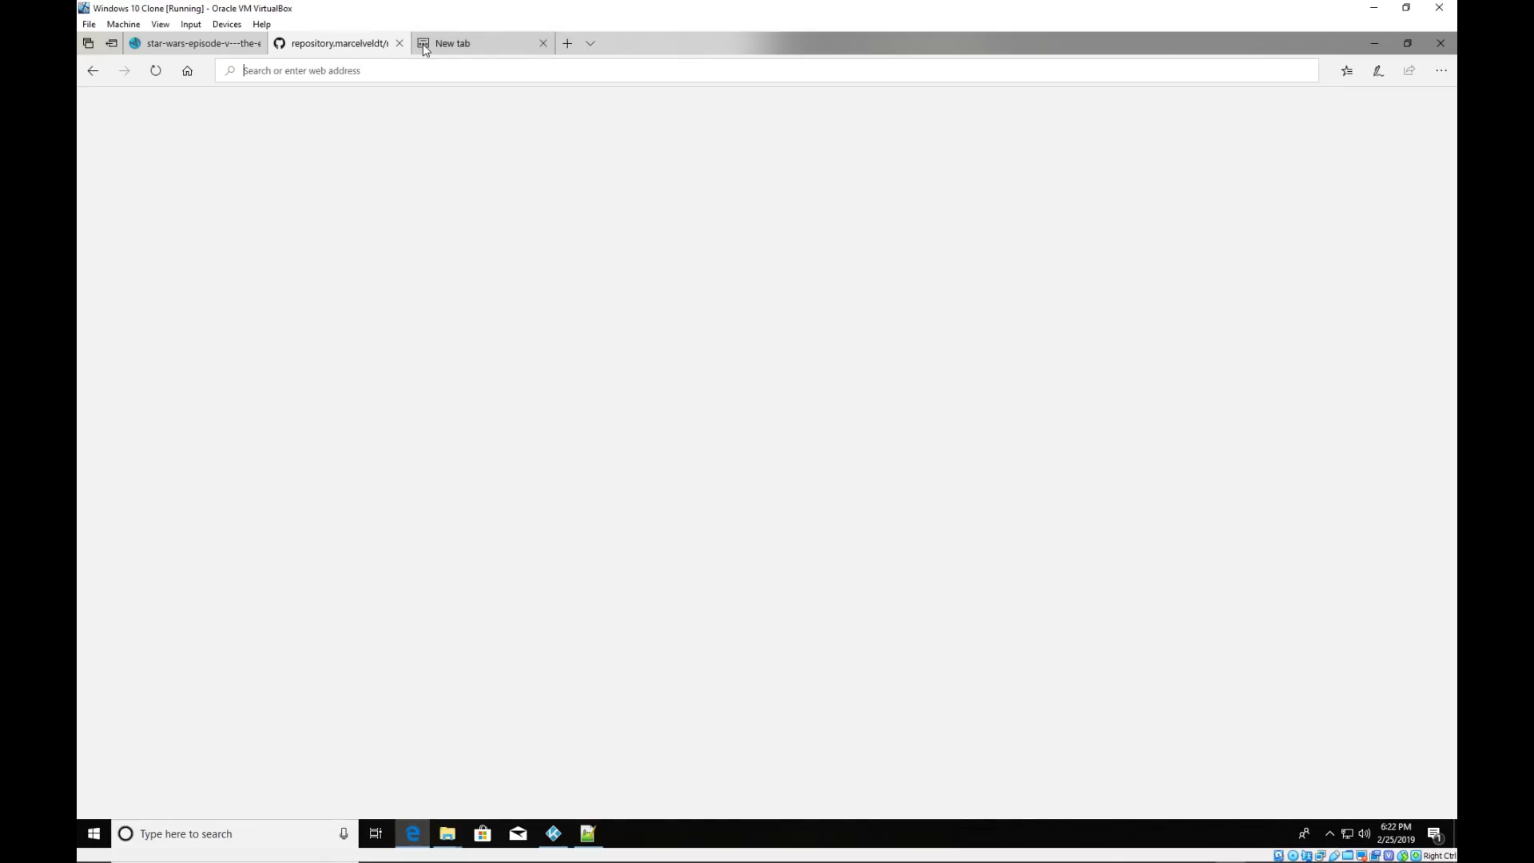
{"action": "type", "text": "audiodb.com/"}
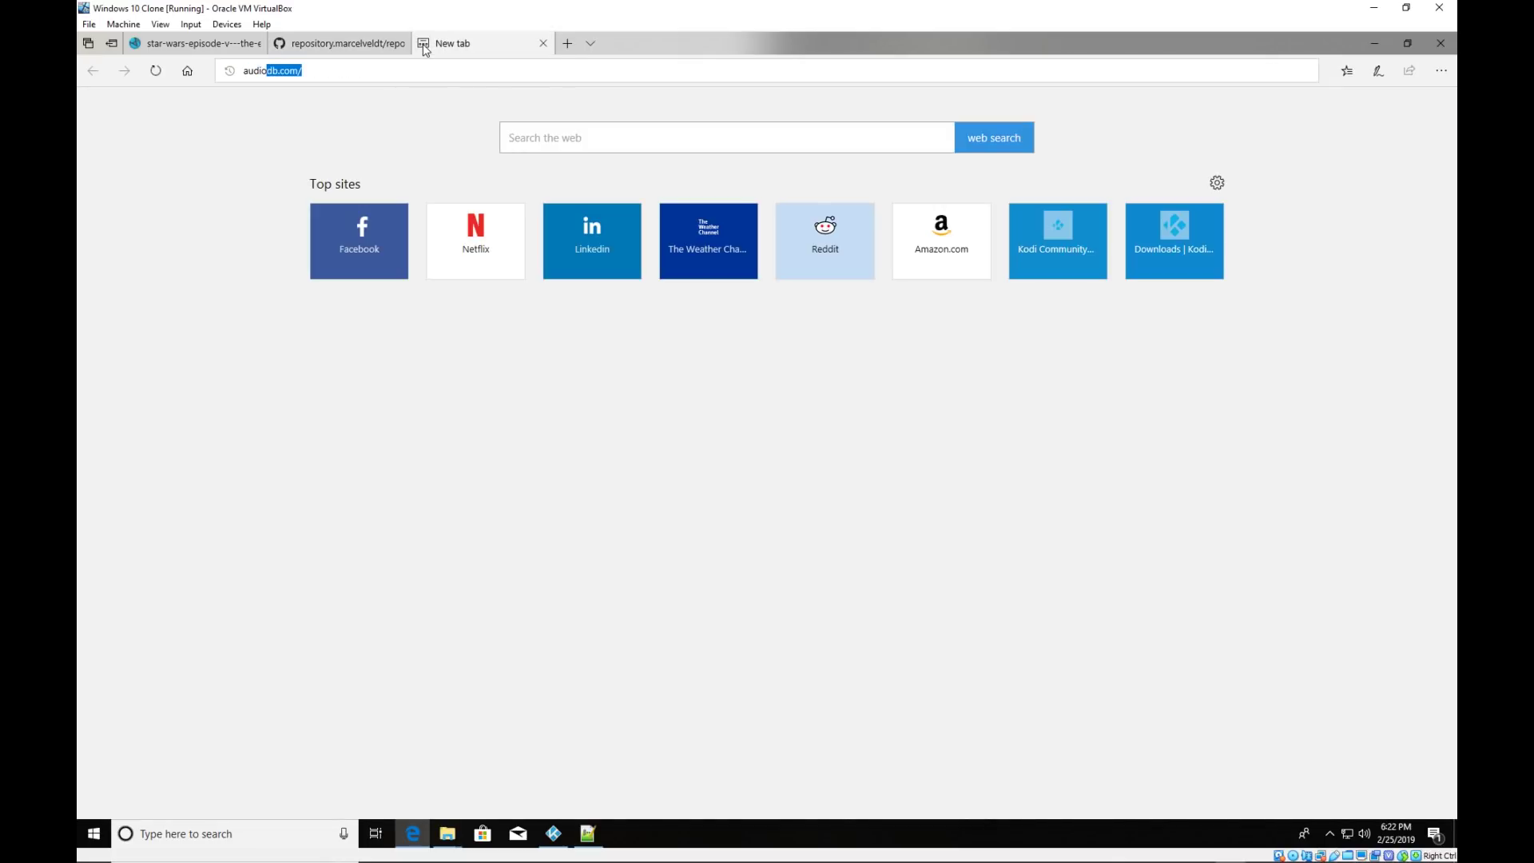
{"action": "key", "text": "Return"}
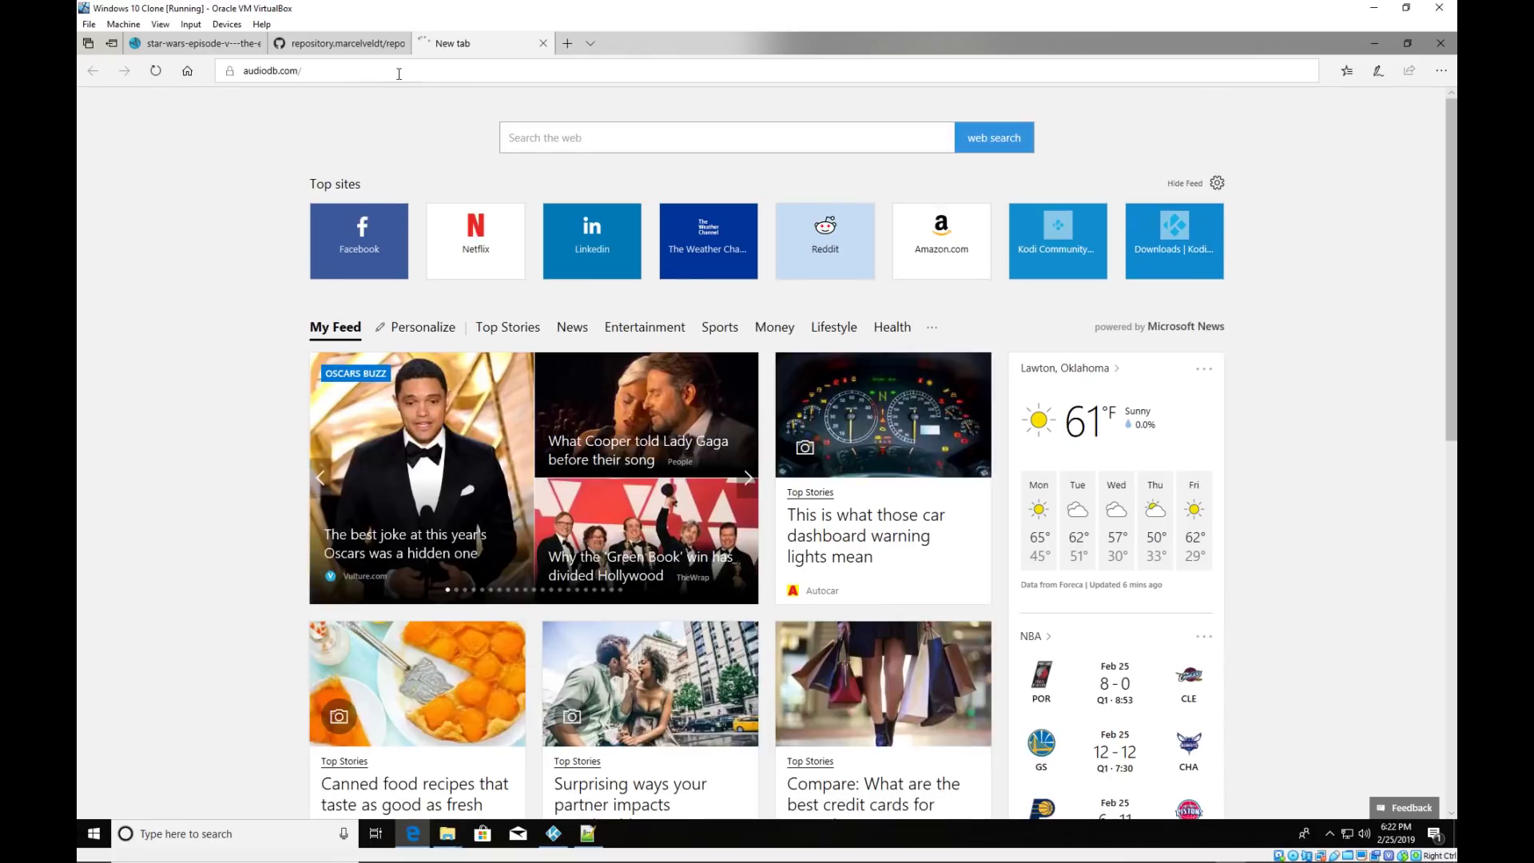
{"action": "left_click", "coordinate": [441, 70]}
{"action": "type", "text": "audtio"}
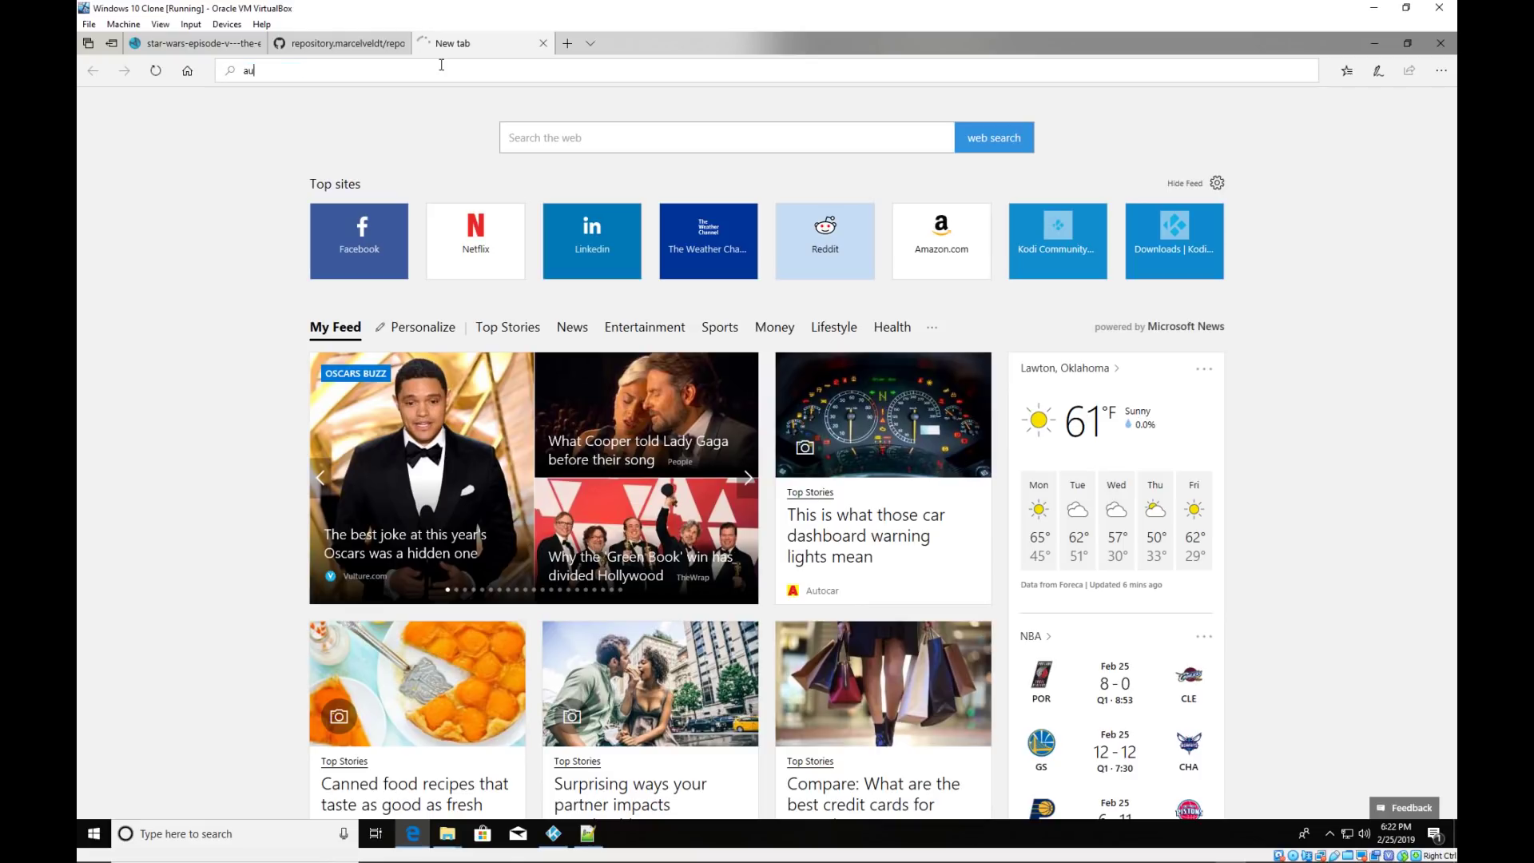
{"action": "key", "text": "BackSpace"}
{"action": "key", "text": "BackSpace"}
{"action": "key", "text": "BackSpace"}
{"action": "type", "text": "iodb.com"}
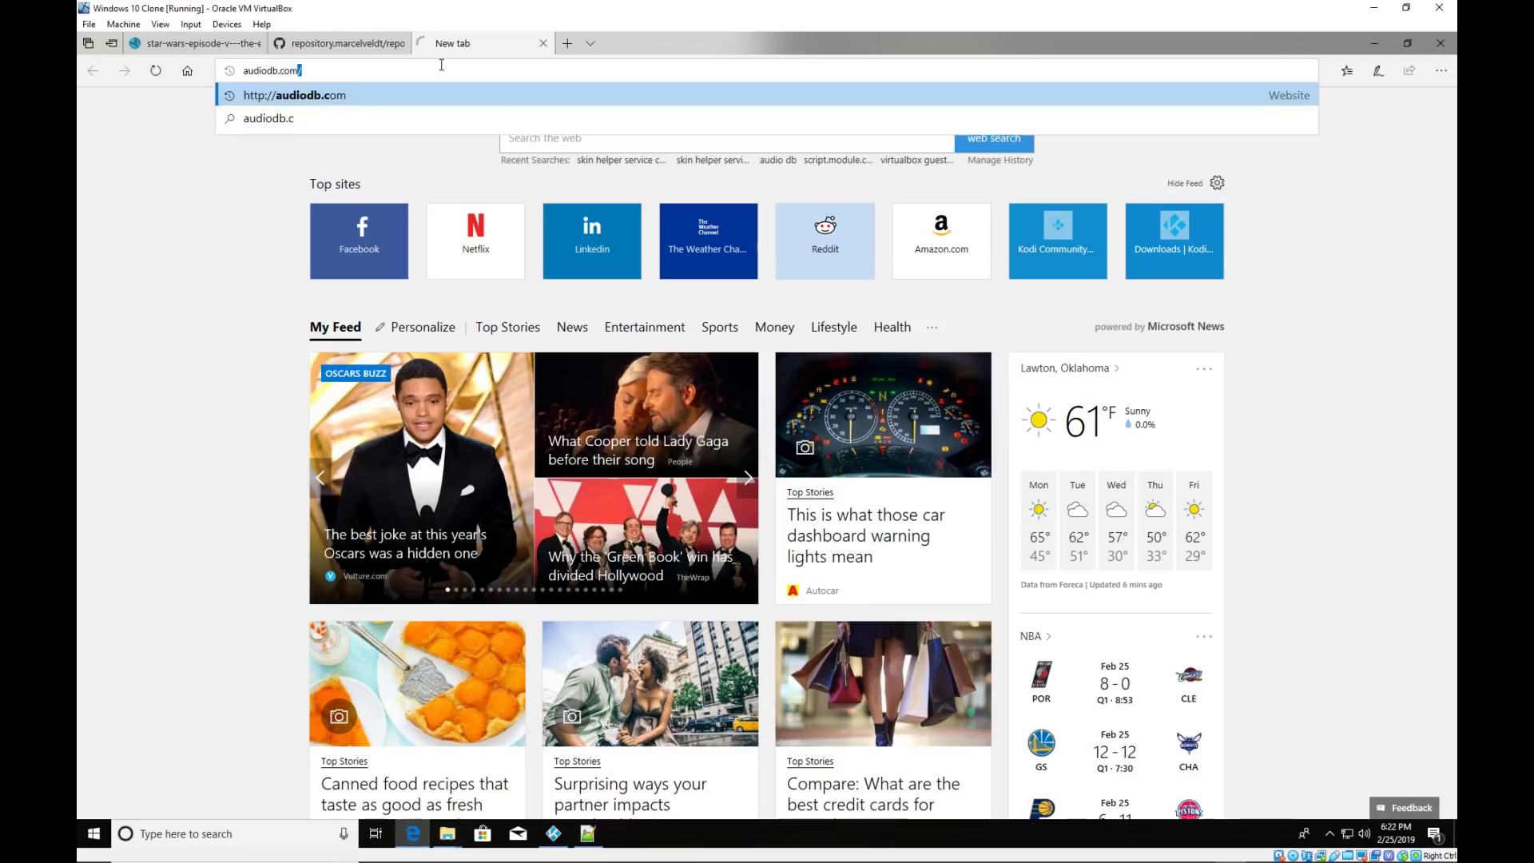
{"action": "key", "text": "Return"}
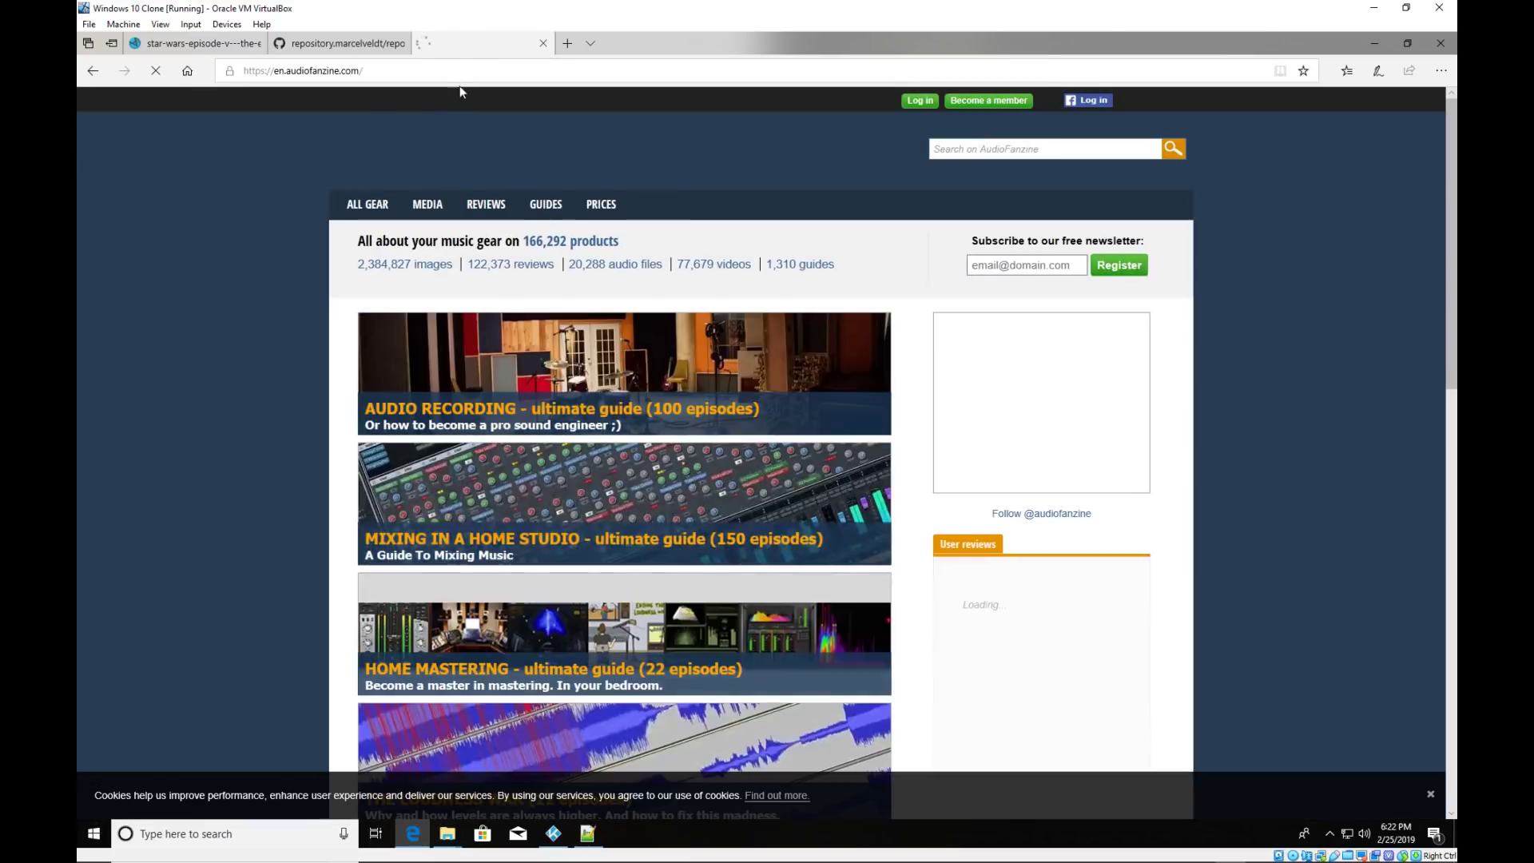
{"action": "left_click", "coordinate": [495, 70]}
{"action": "type", "text": "the aud"}
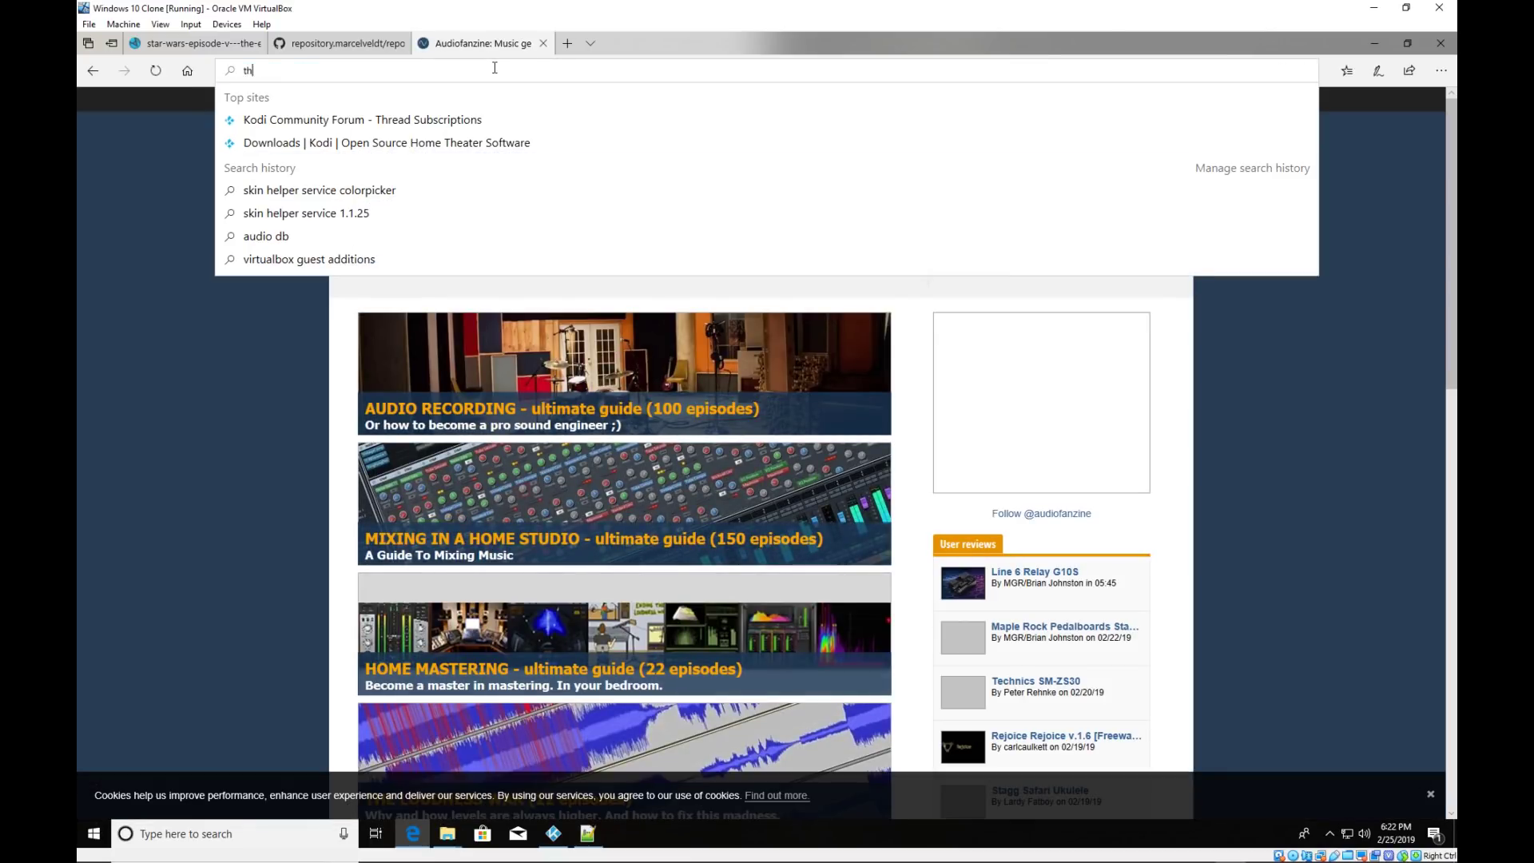
{"action": "key", "text": "BackSpace"}
{"action": "key", "text": "BackSpace"}
{"action": "key", "text": "BackSpace"}
{"action": "key", "text": "BackSpace"}
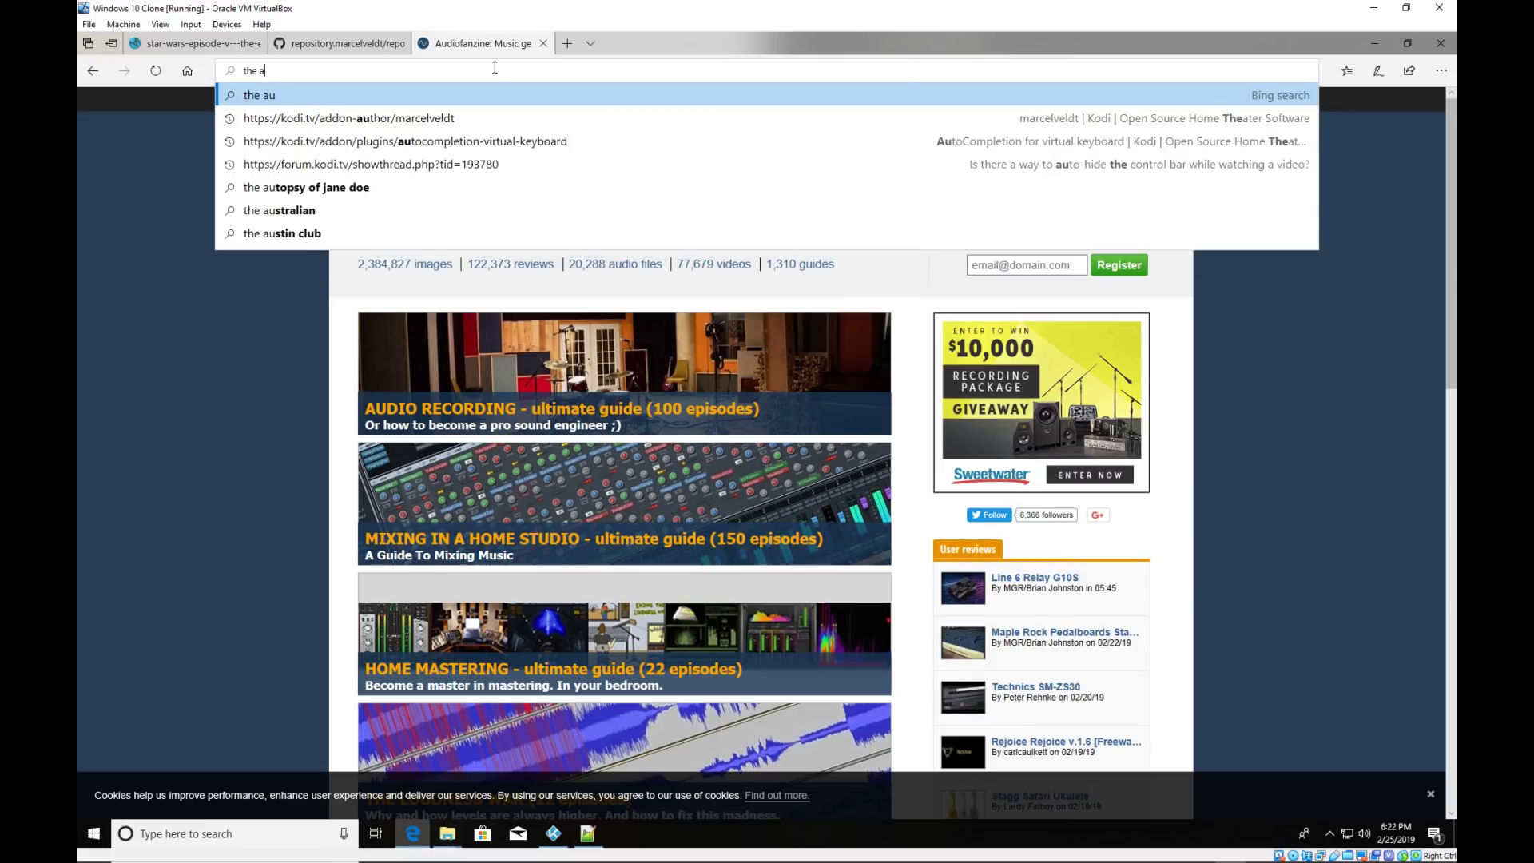
{"action": "type", "text": "audiodb.com/"}
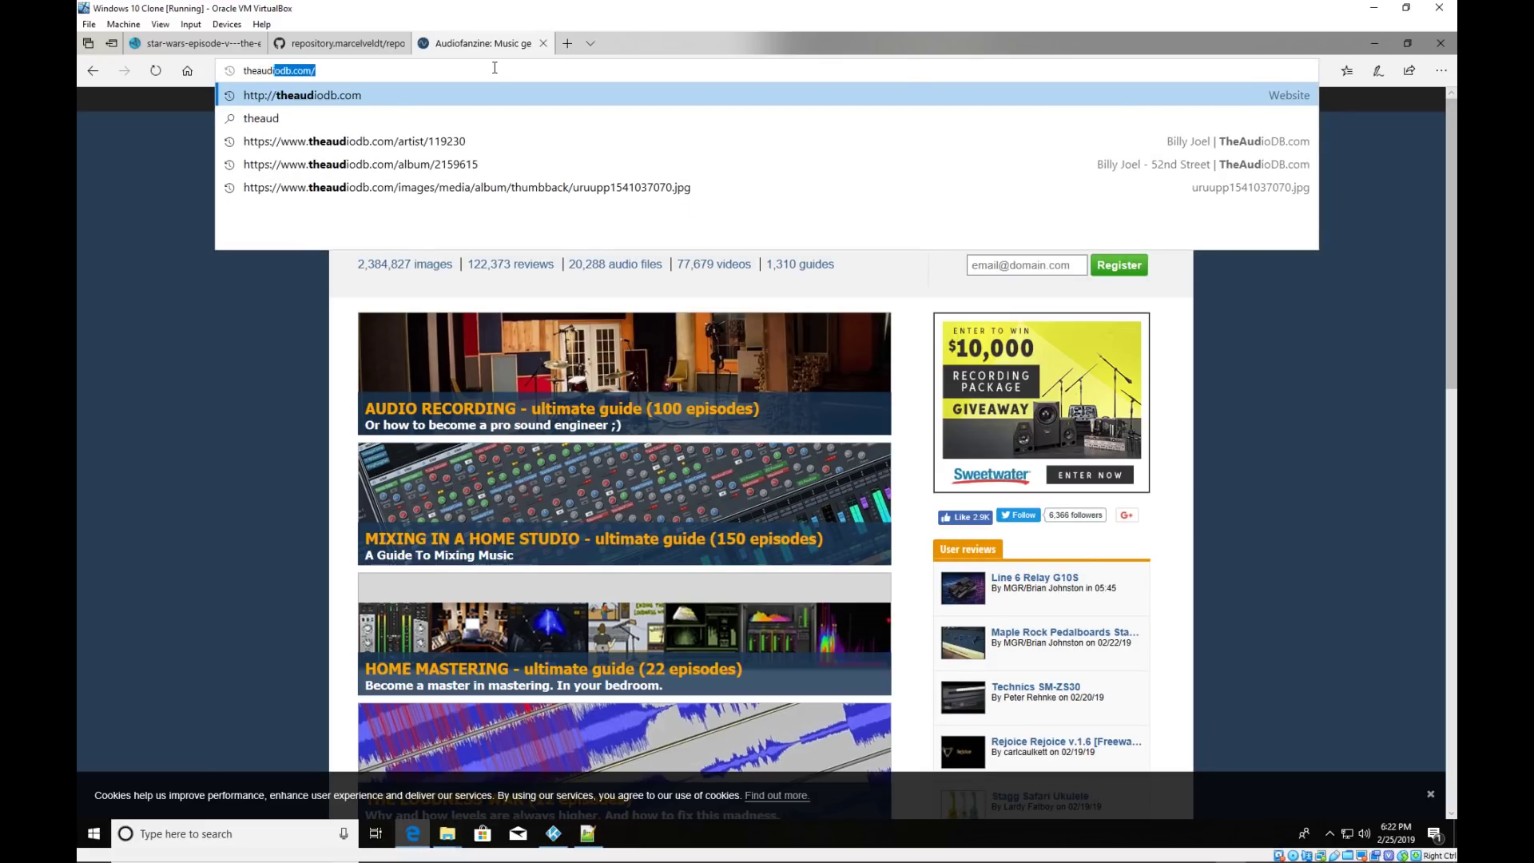
{"action": "key", "text": "Down"}
{"action": "key", "text": "Down"}
{"action": "key", "text": "Down"}
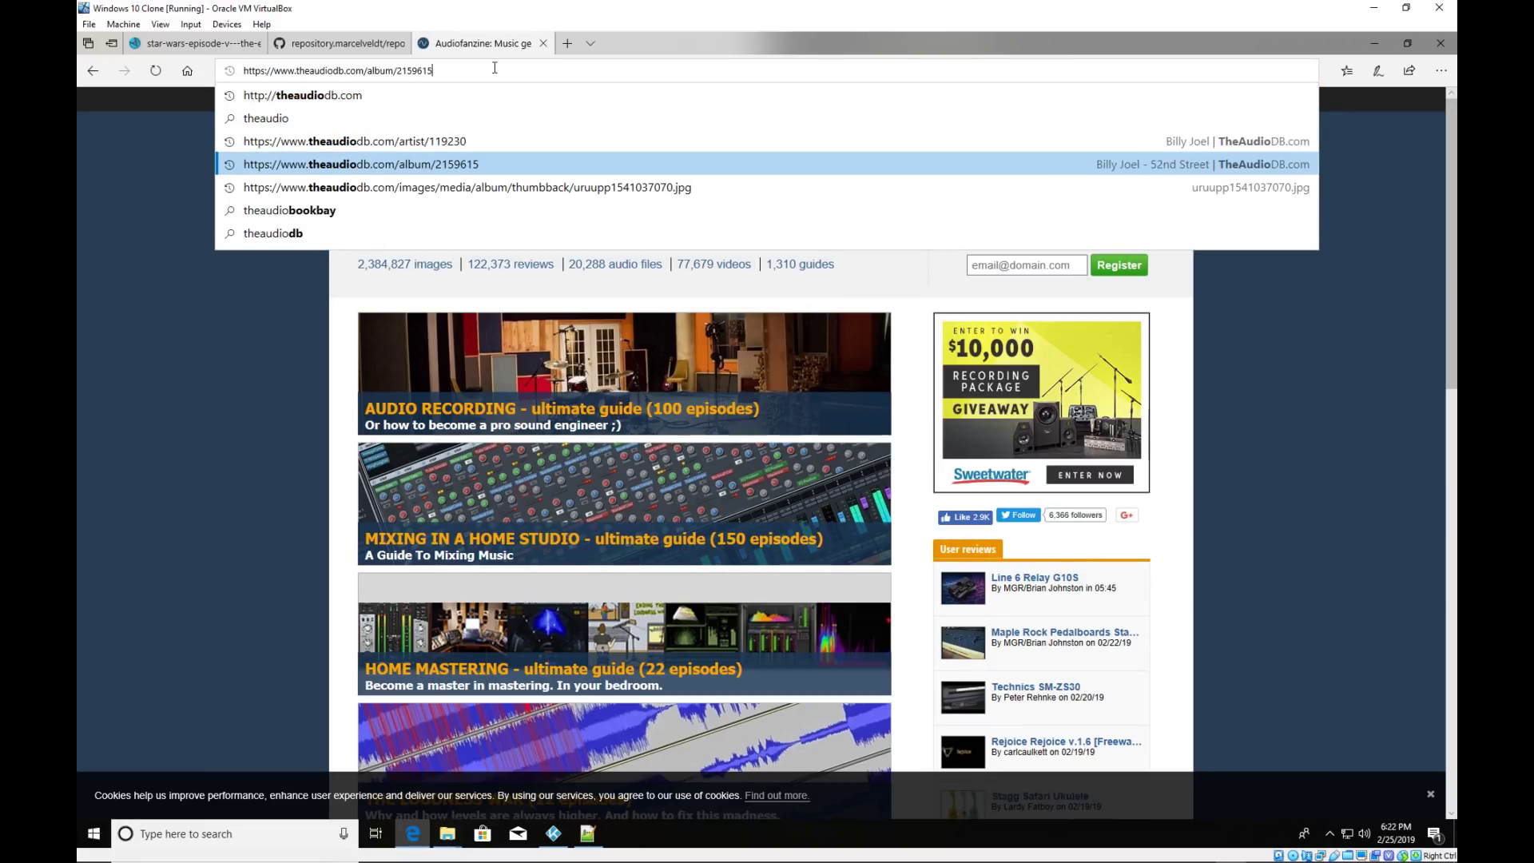
{"action": "key", "text": "Return"}
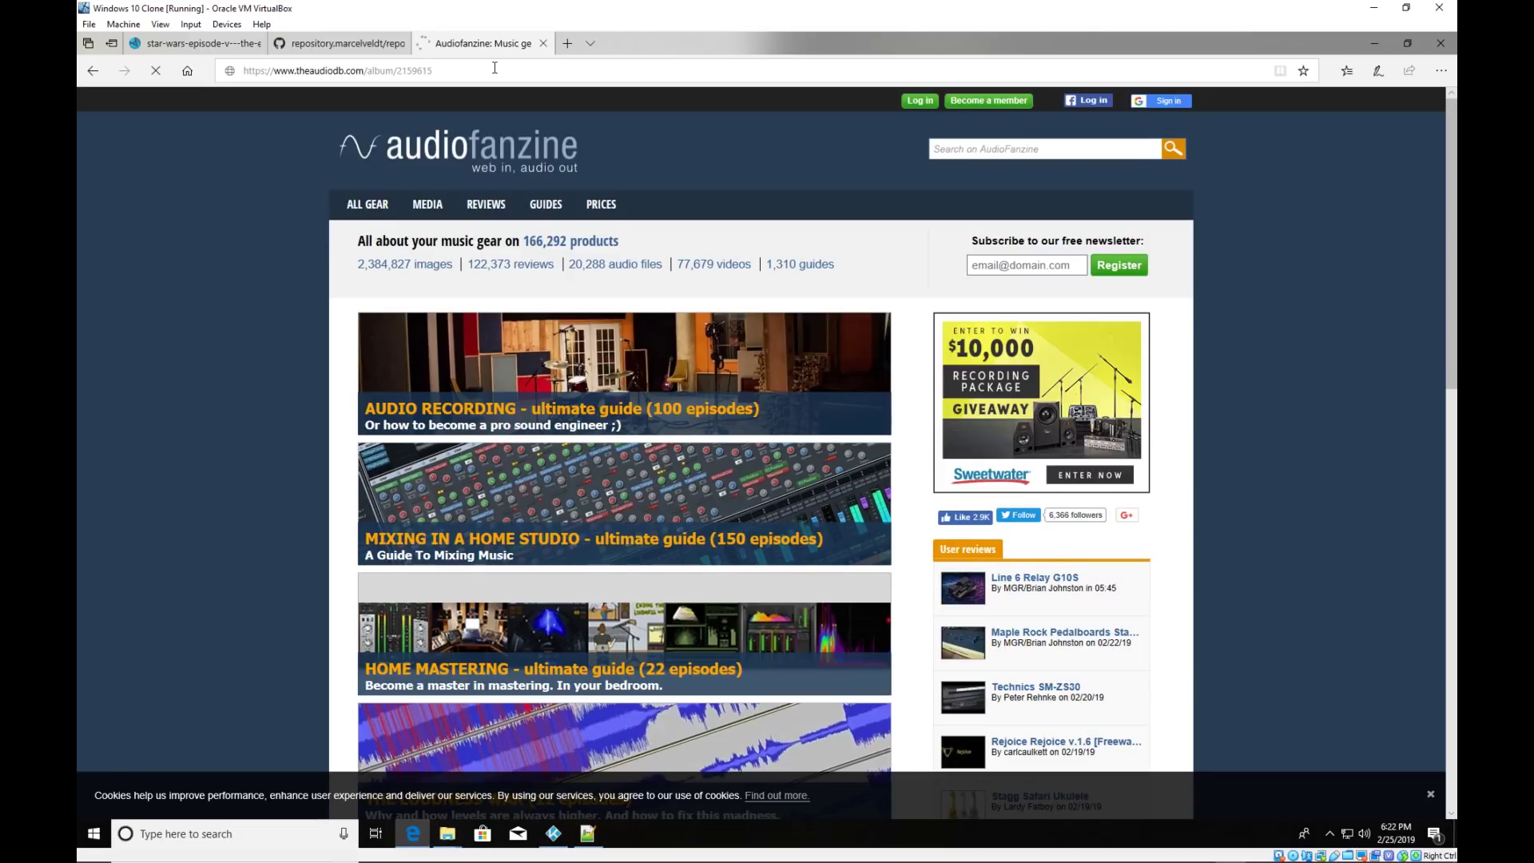
View the 52nd Street album's spine image, and switch back to Kodi.
{"action": "scroll", "coordinate": [232, 454], "scroll_direction": "down", "scroll_amount": 10}
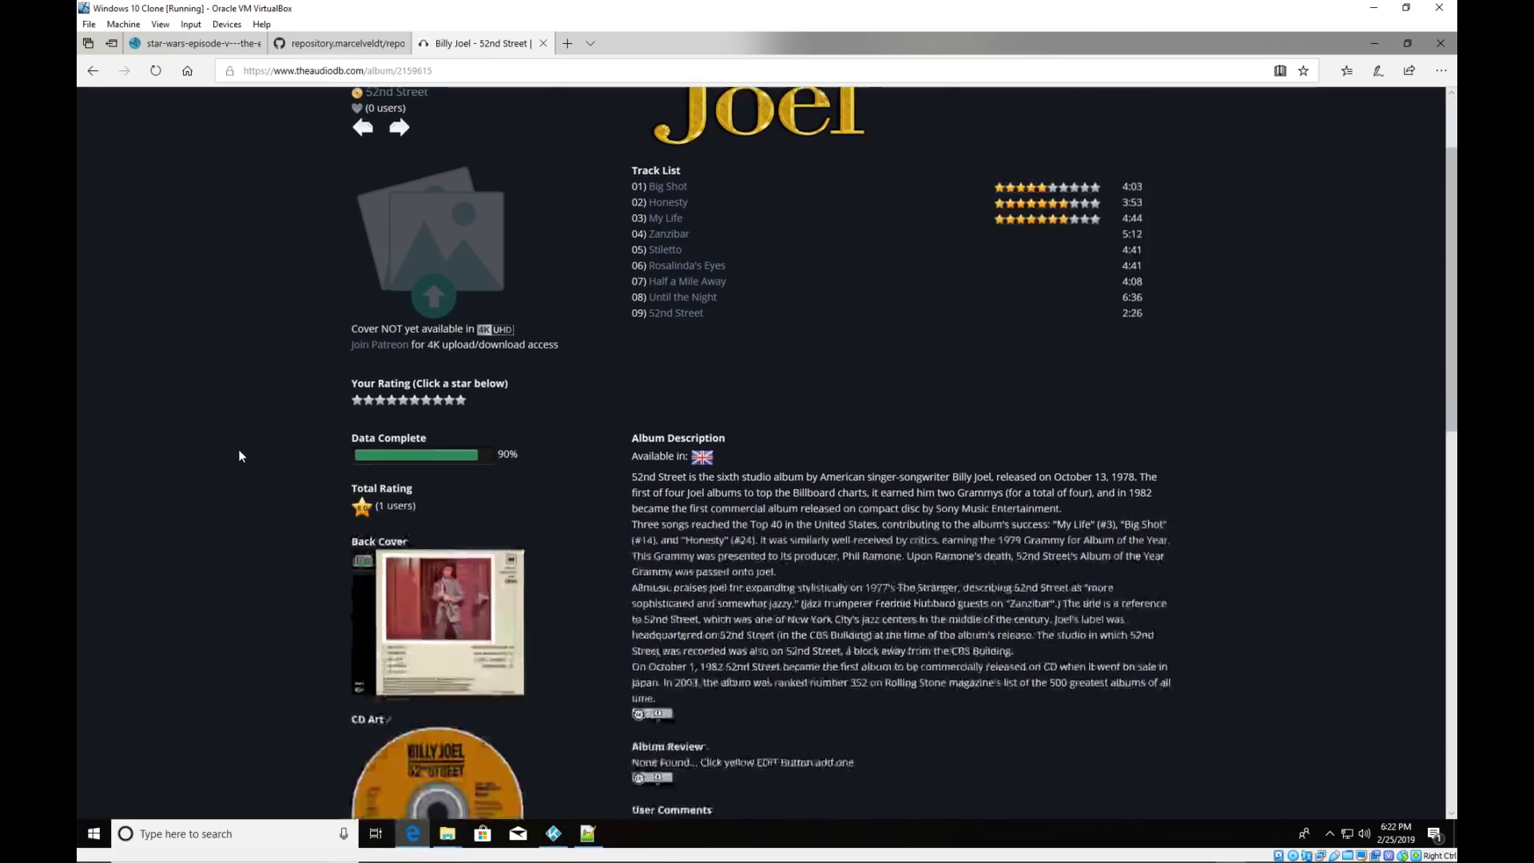
{"action": "left_click", "coordinate": [357, 434]}
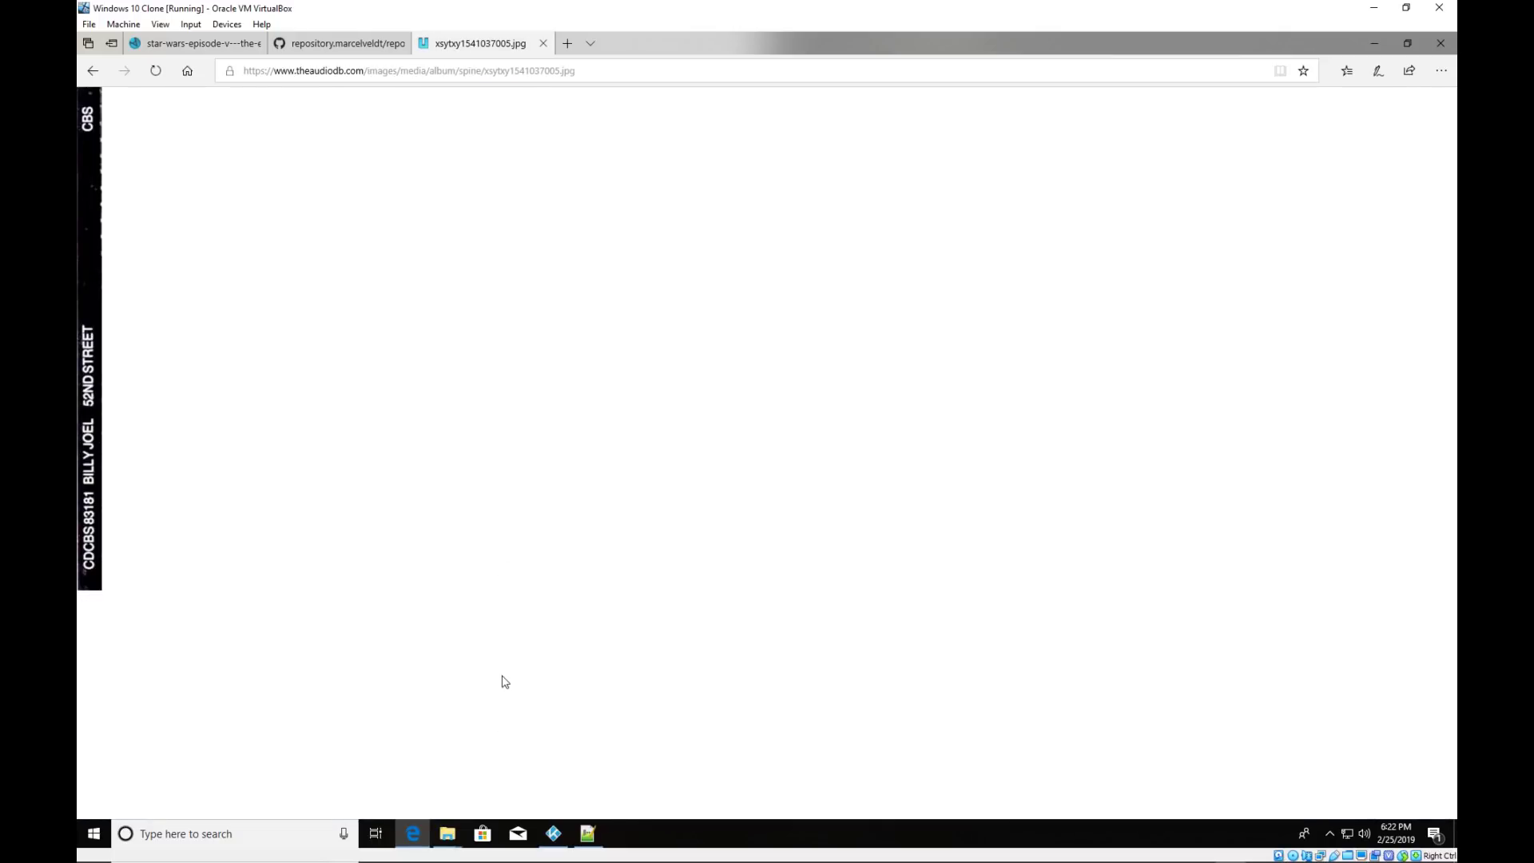
{"action": "left_click", "coordinate": [553, 833]}
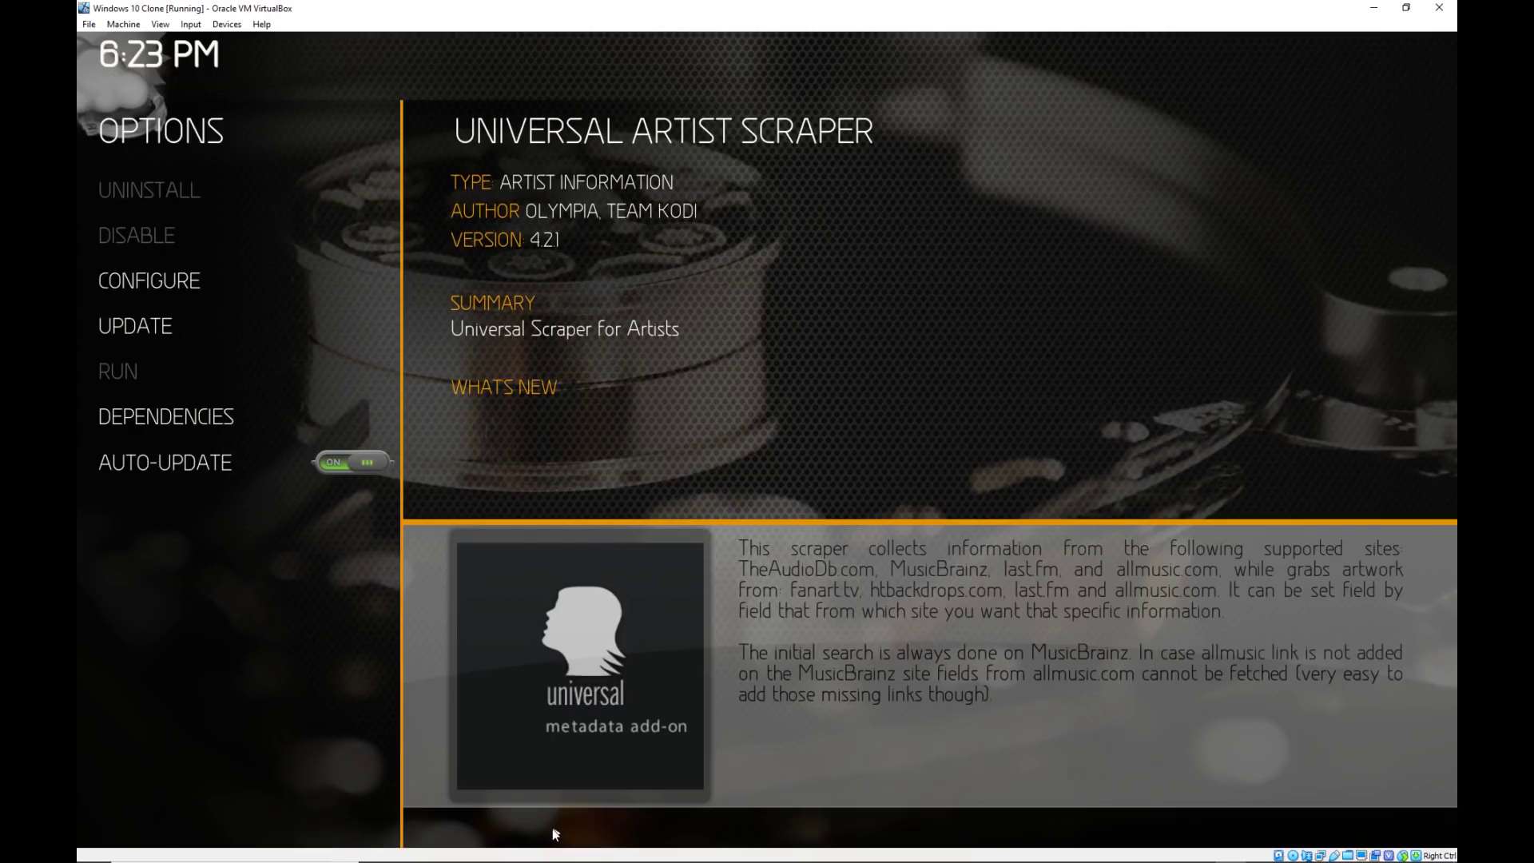
Leave the Universal Artist Scraper page and open the settings of the Skin Helper Service Widgets add-on.
{"action": "key", "text": "Escape"}
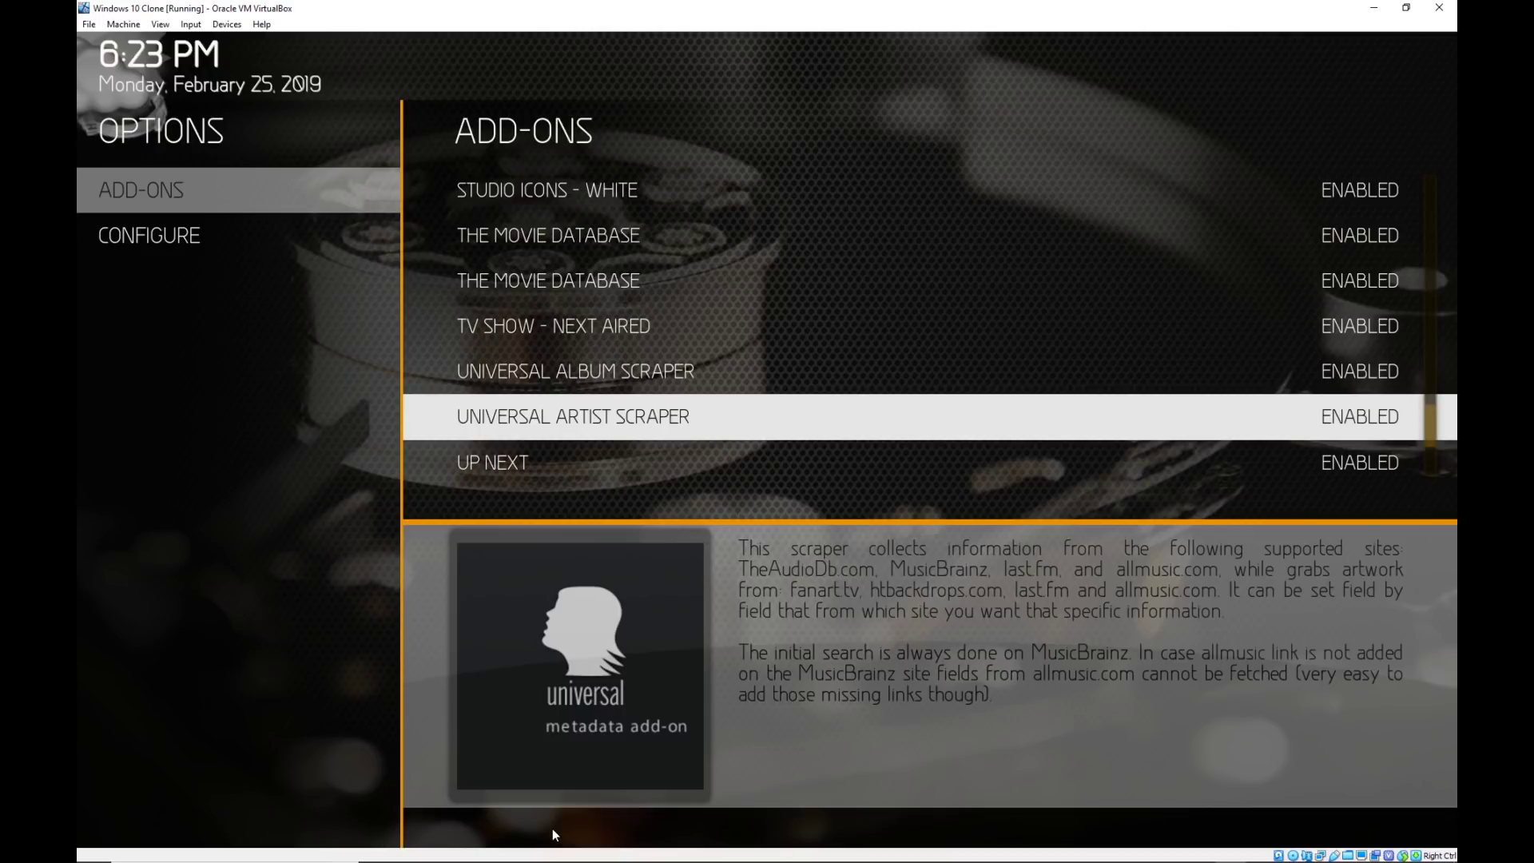
{"action": "key", "text": "Up"}
{"action": "key", "text": "Up"}
{"action": "key", "text": "Up"}
{"action": "key", "text": "Up"}
{"action": "key", "text": "Up"}
{"action": "key", "text": "Up"}
{"action": "key", "text": "Up"}
{"action": "key", "text": "Up"}
{"action": "key", "text": "Up"}
{"action": "key", "text": "Up"}
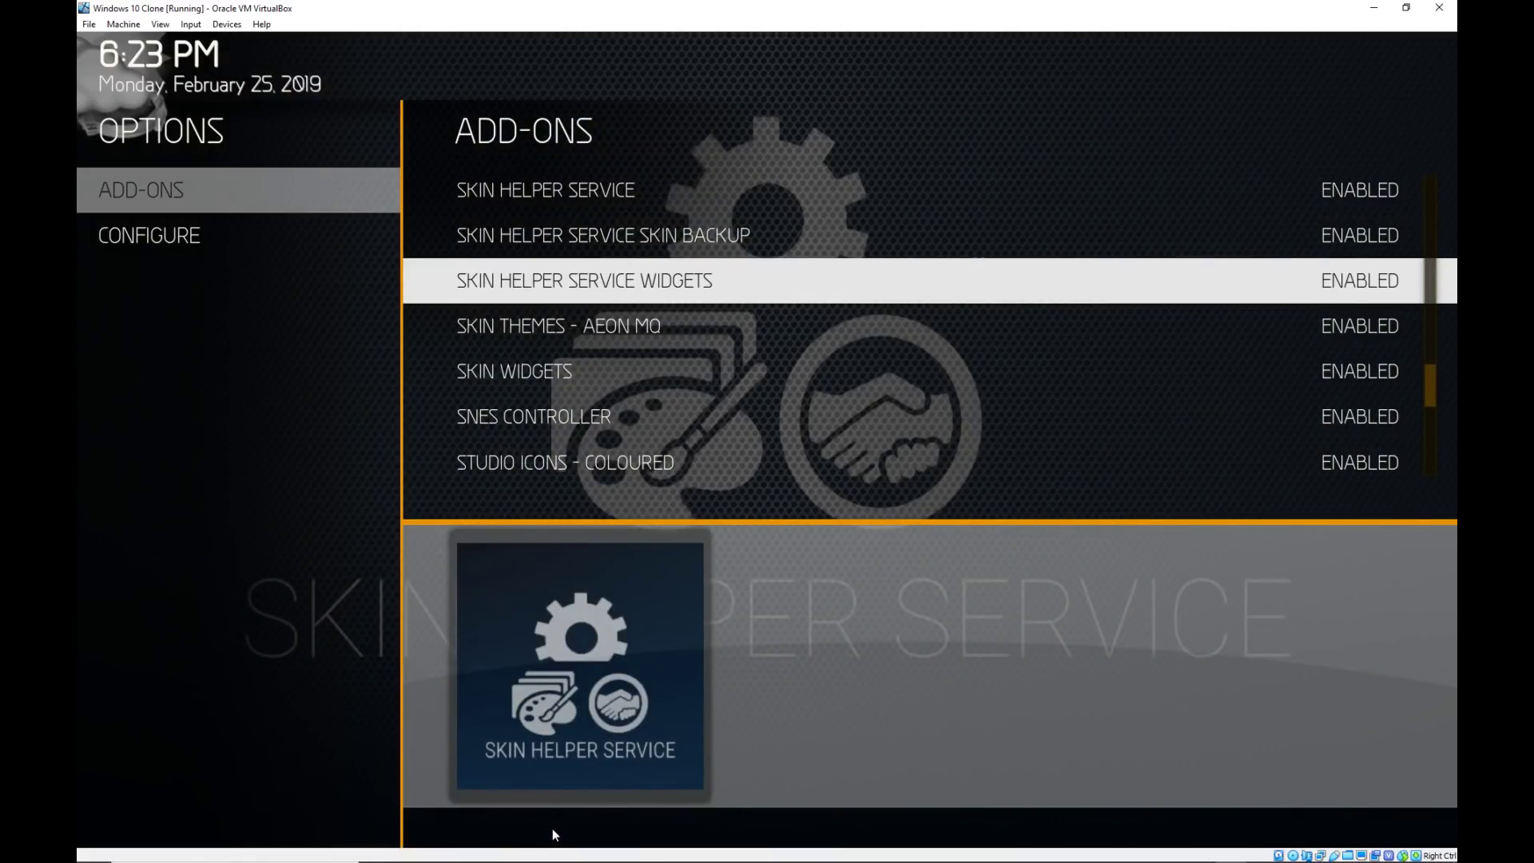
{"action": "key", "text": "Return"}
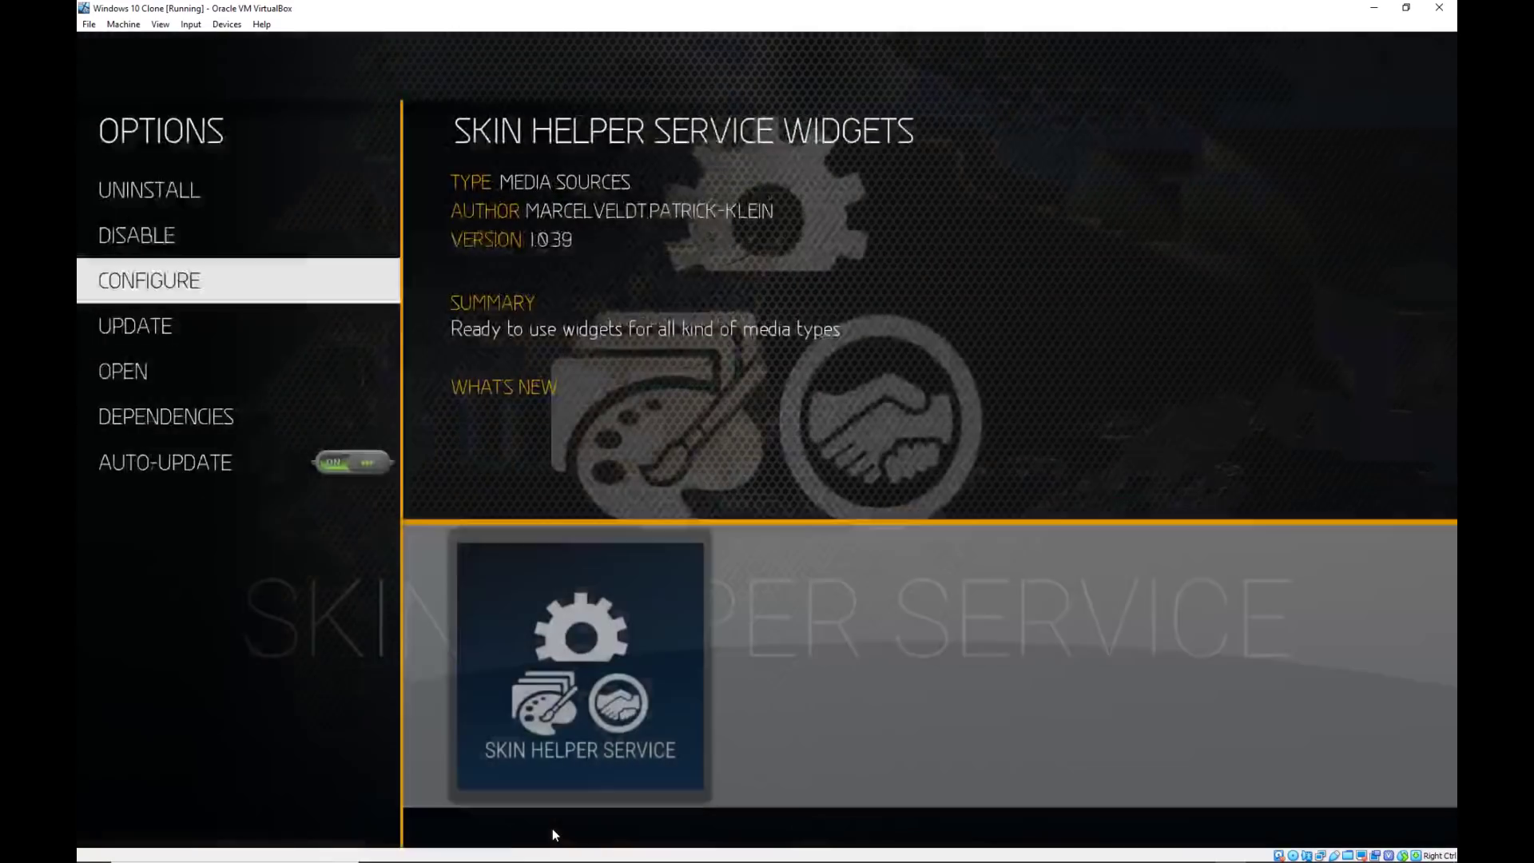
{"action": "key", "text": "Return"}
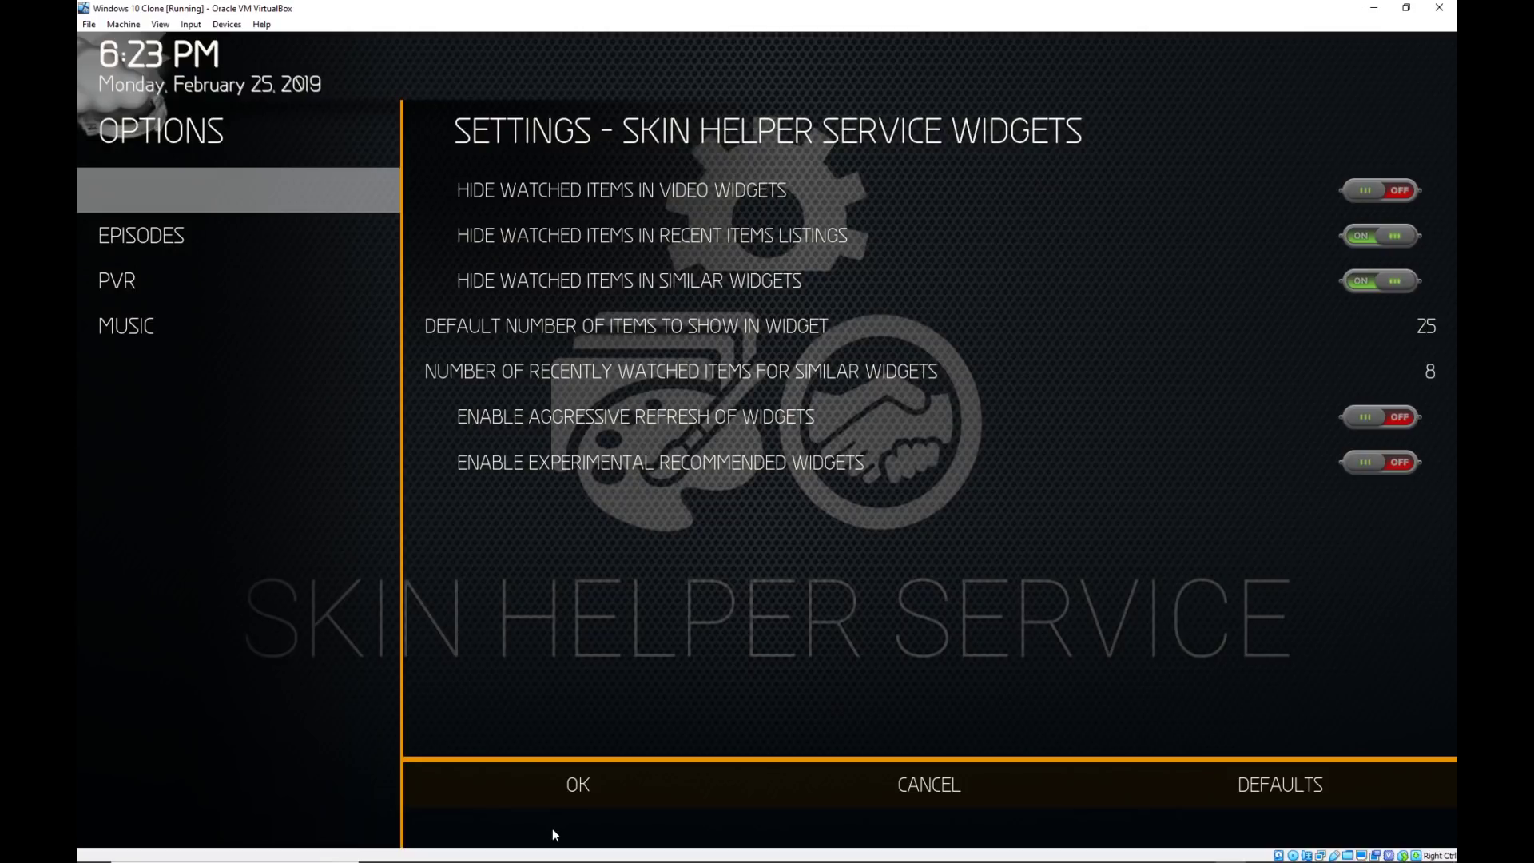
Enable artwork lookups in the Music settings of Skin Helper Service Widgets.
{"action": "key", "text": "Right"}
{"action": "key", "text": "Down"}
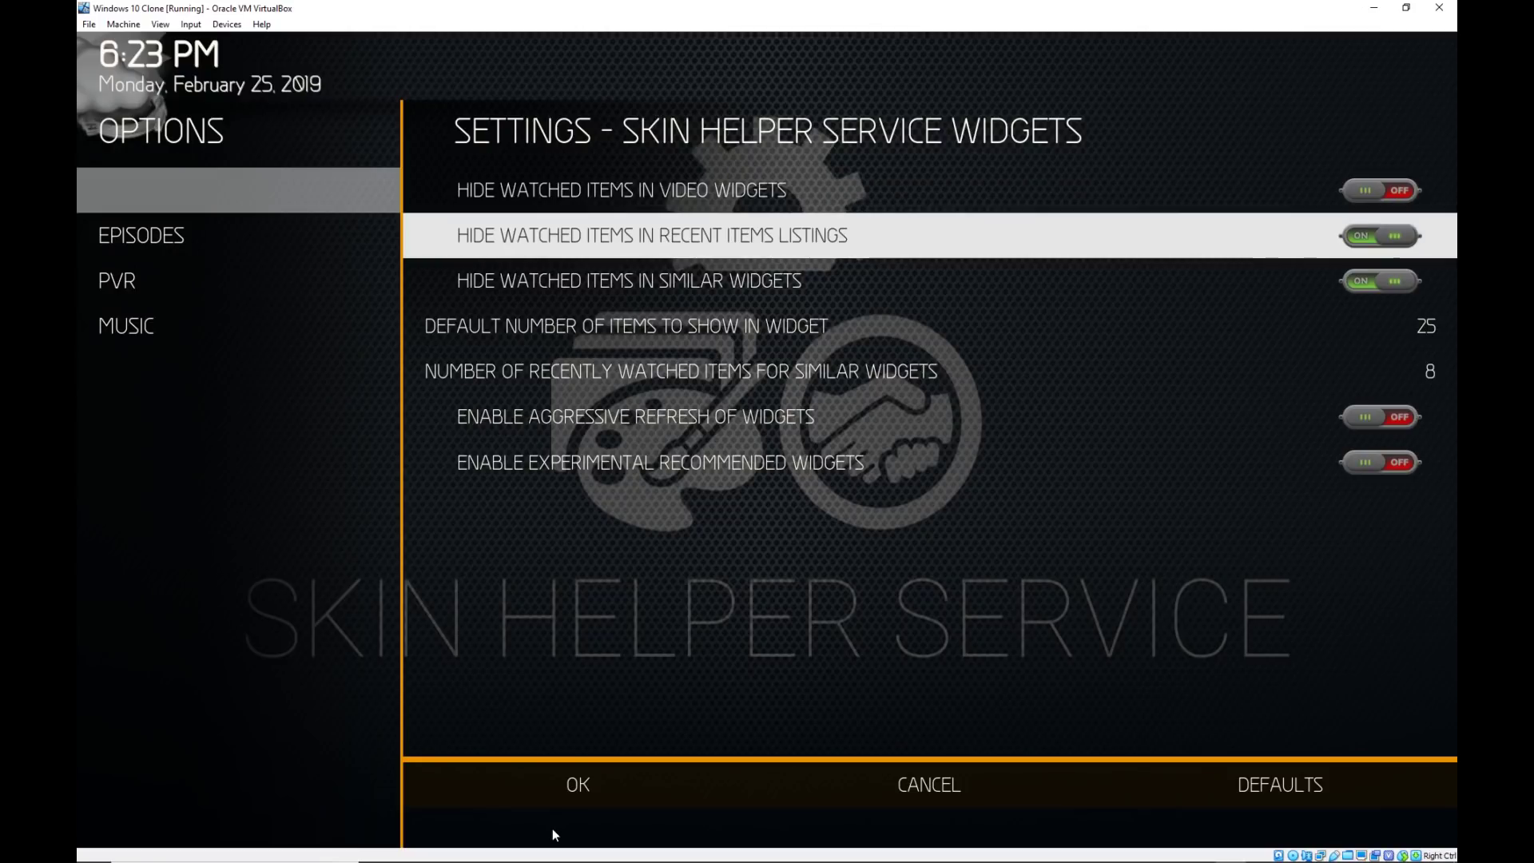
{"action": "key", "text": "Left"}
{"action": "key", "text": "Down"}
{"action": "key", "text": "Down"}
{"action": "key", "text": "Down"}
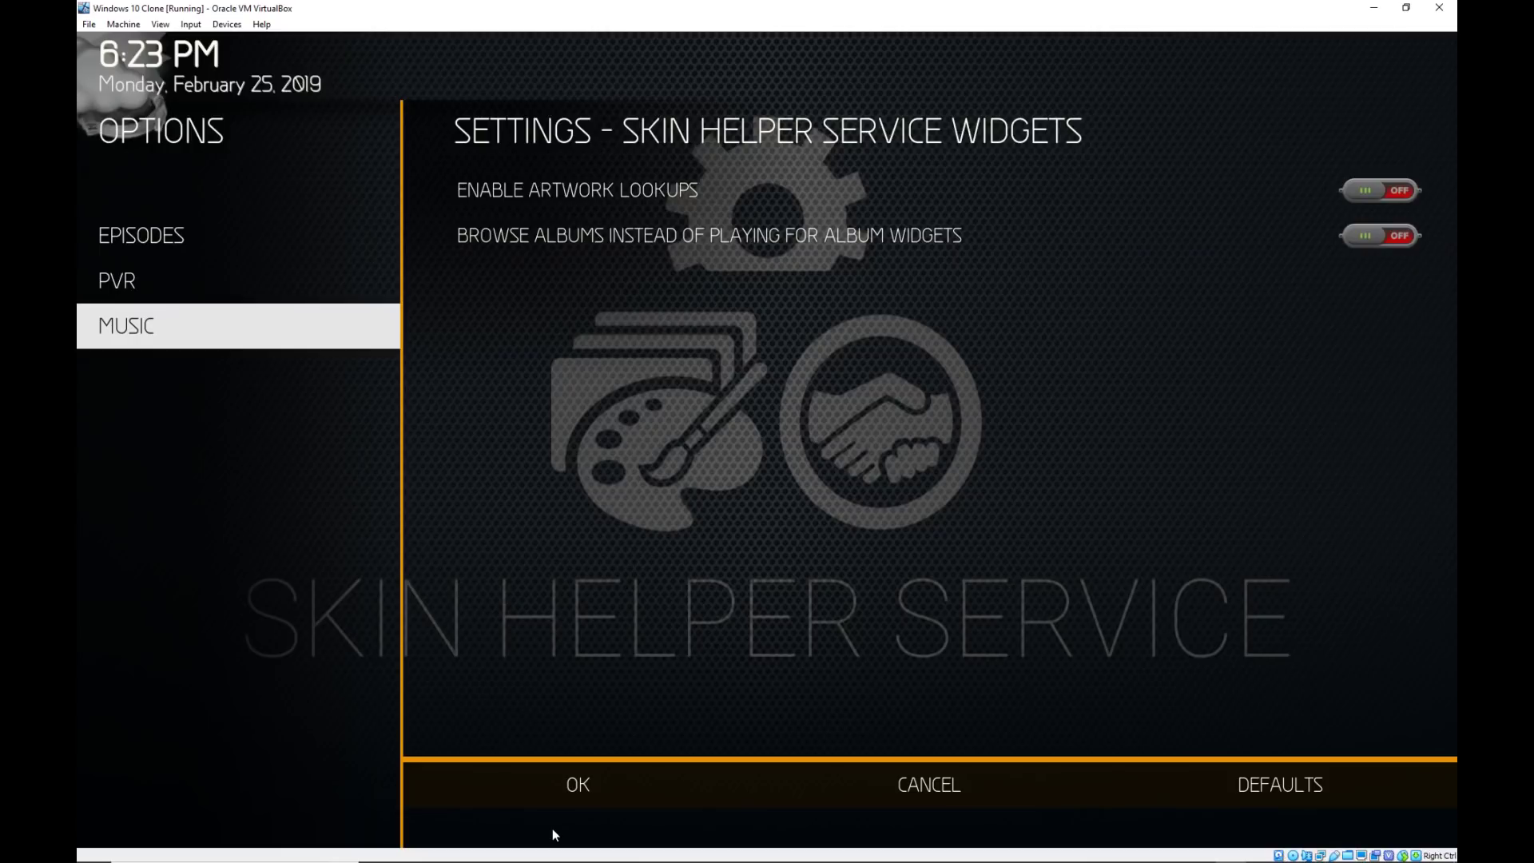
{"action": "key", "text": "Right"}
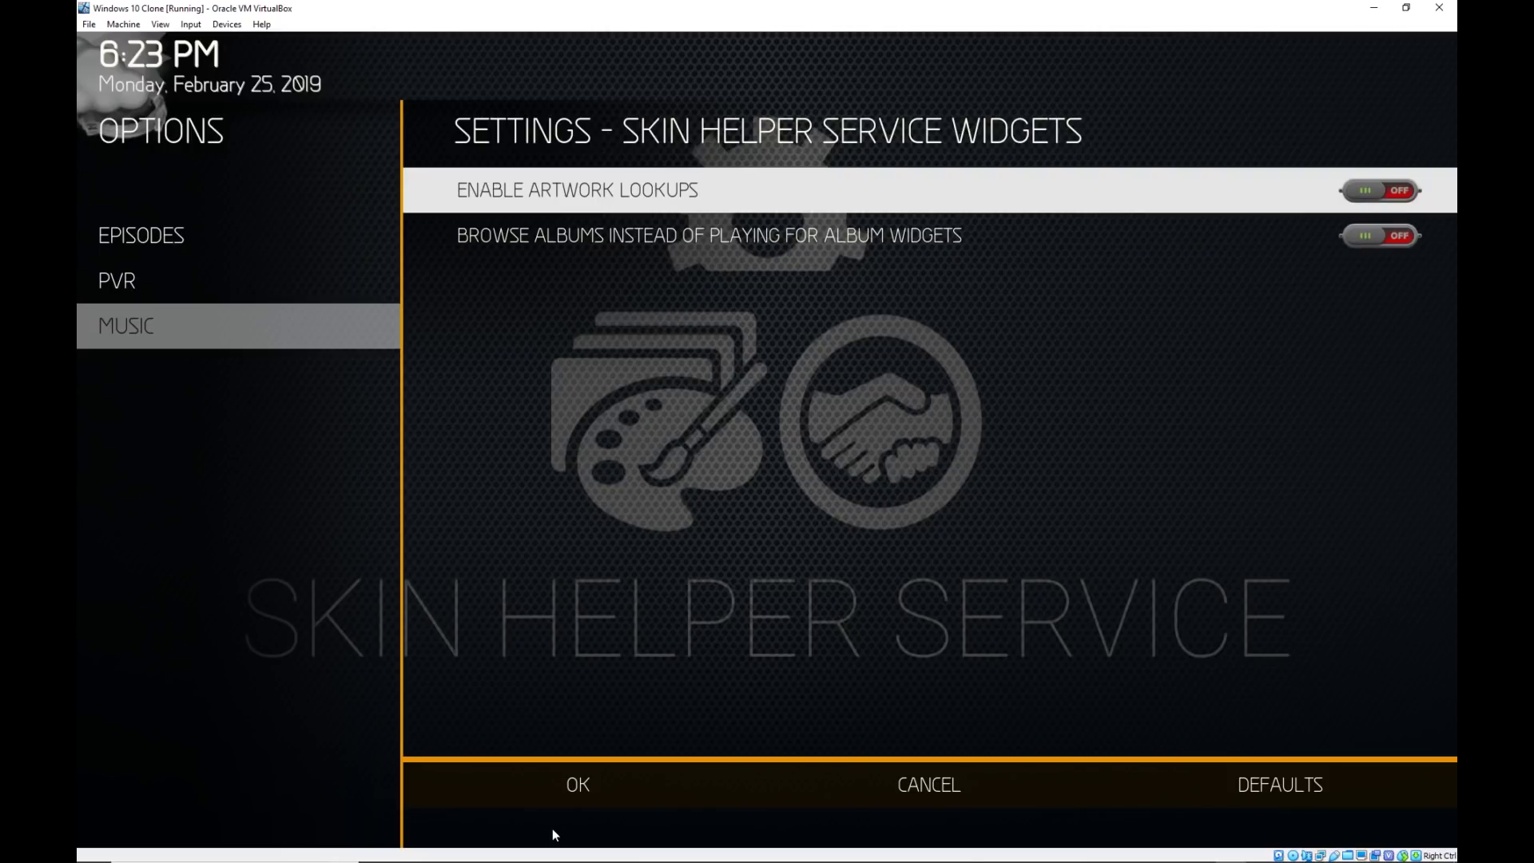
{"action": "key", "text": "Return"}
Save the Skin Helper Service Widgets settings and return to Kodi's main settings page.
{"action": "key", "text": "Left"}
{"action": "key", "text": "Up"}
{"action": "key", "text": "Up"}
{"action": "key", "text": "Up"}
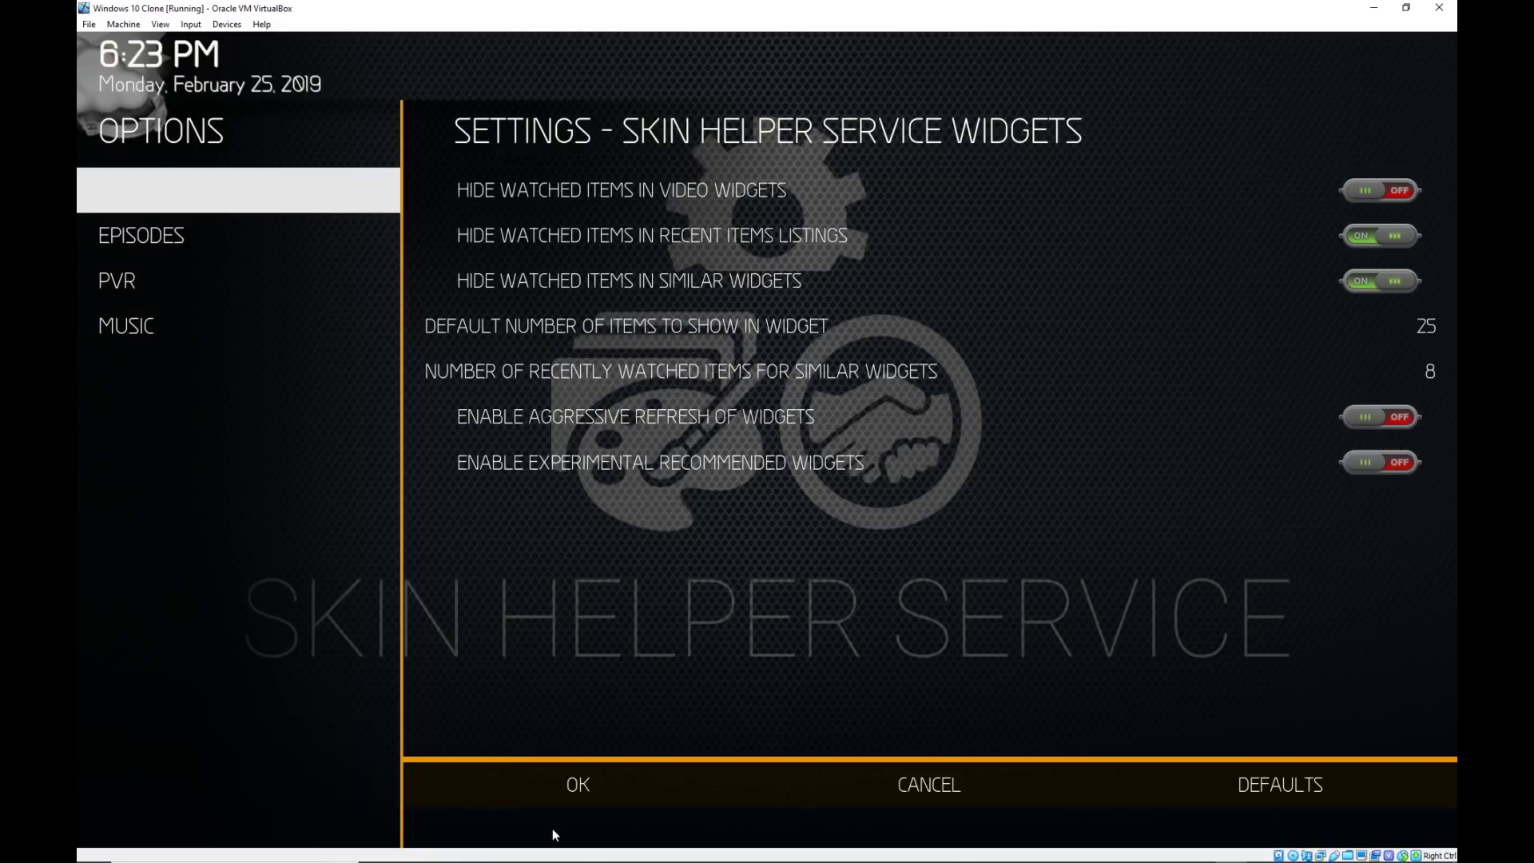
{"action": "key", "text": "Up"}
{"action": "key", "text": "Return"}
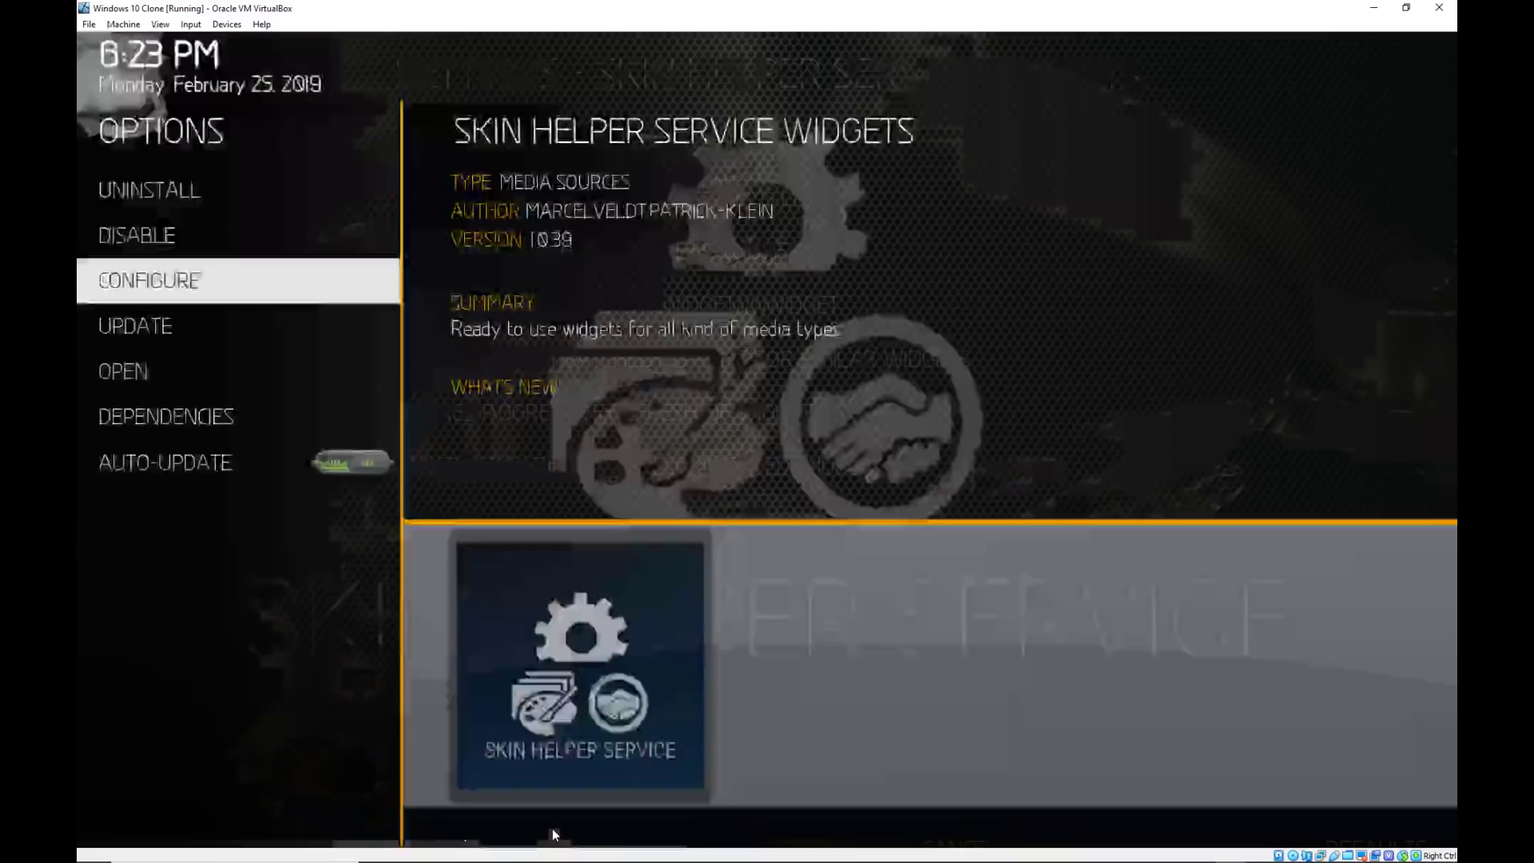
{"action": "key", "text": "Escape"}
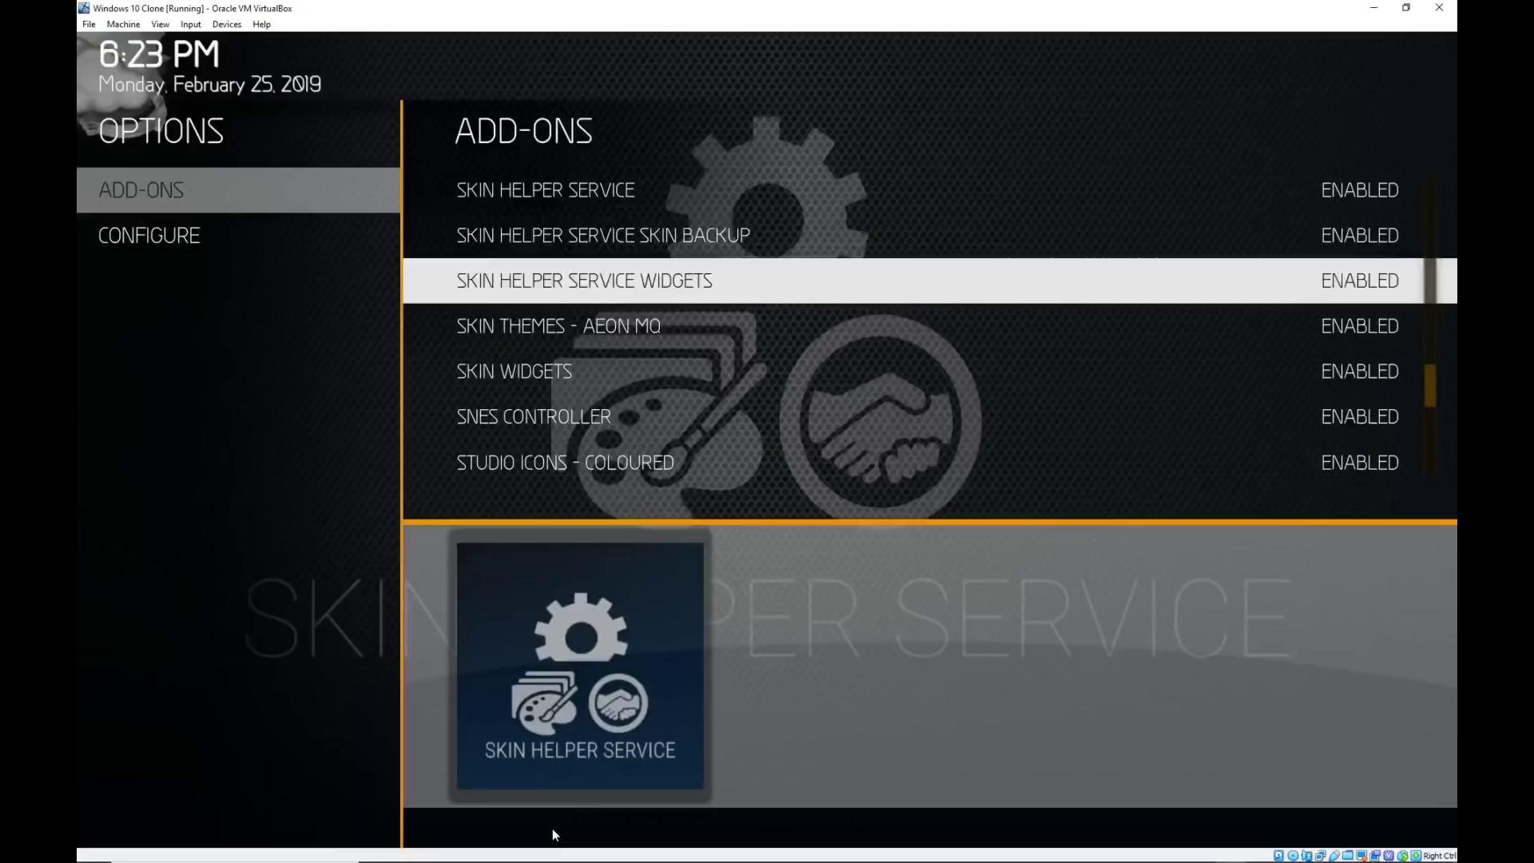
{"action": "key", "text": "Escape"}
{"action": "key", "text": "Escape"}
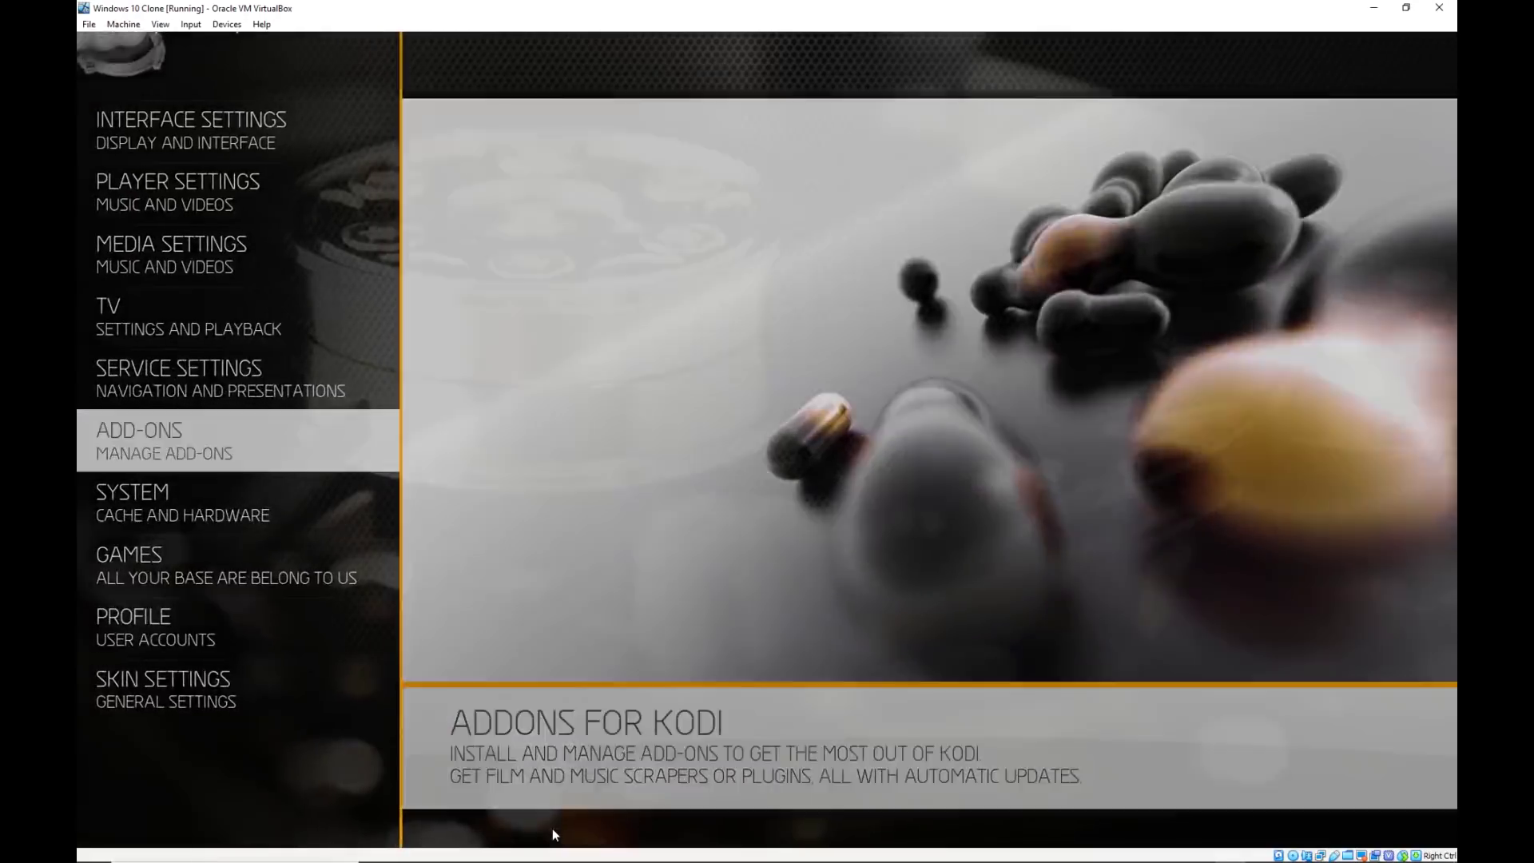
Return to the home screen and open the Music section.
{"action": "key", "text": "Down"}
{"action": "key", "text": "Down"}
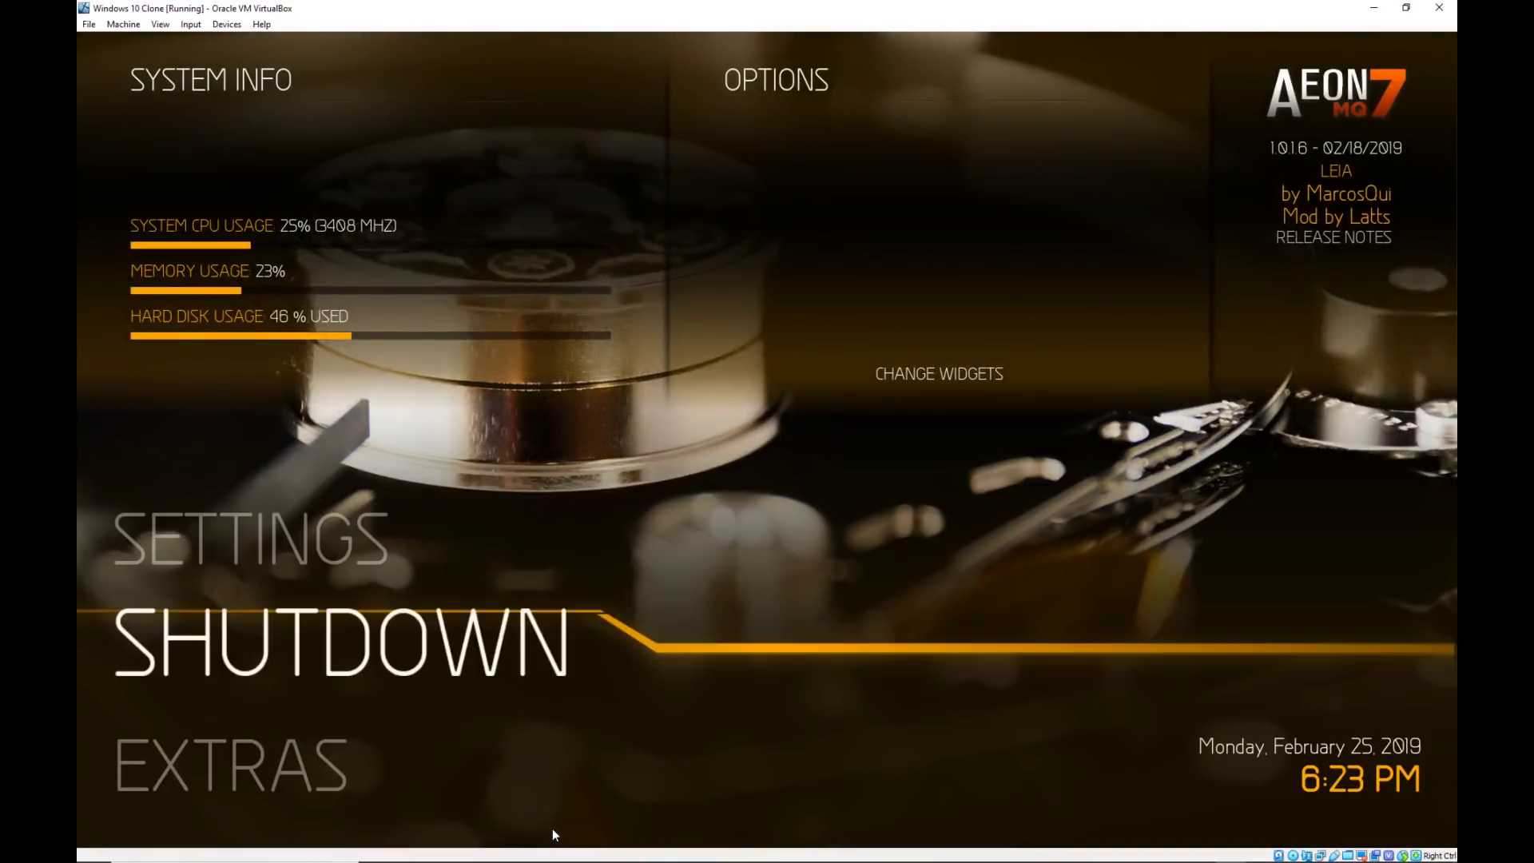
{"action": "key", "text": "Down"}
{"action": "key", "text": "Down"}
{"action": "key", "text": "Down"}
{"action": "key", "text": "Down"}
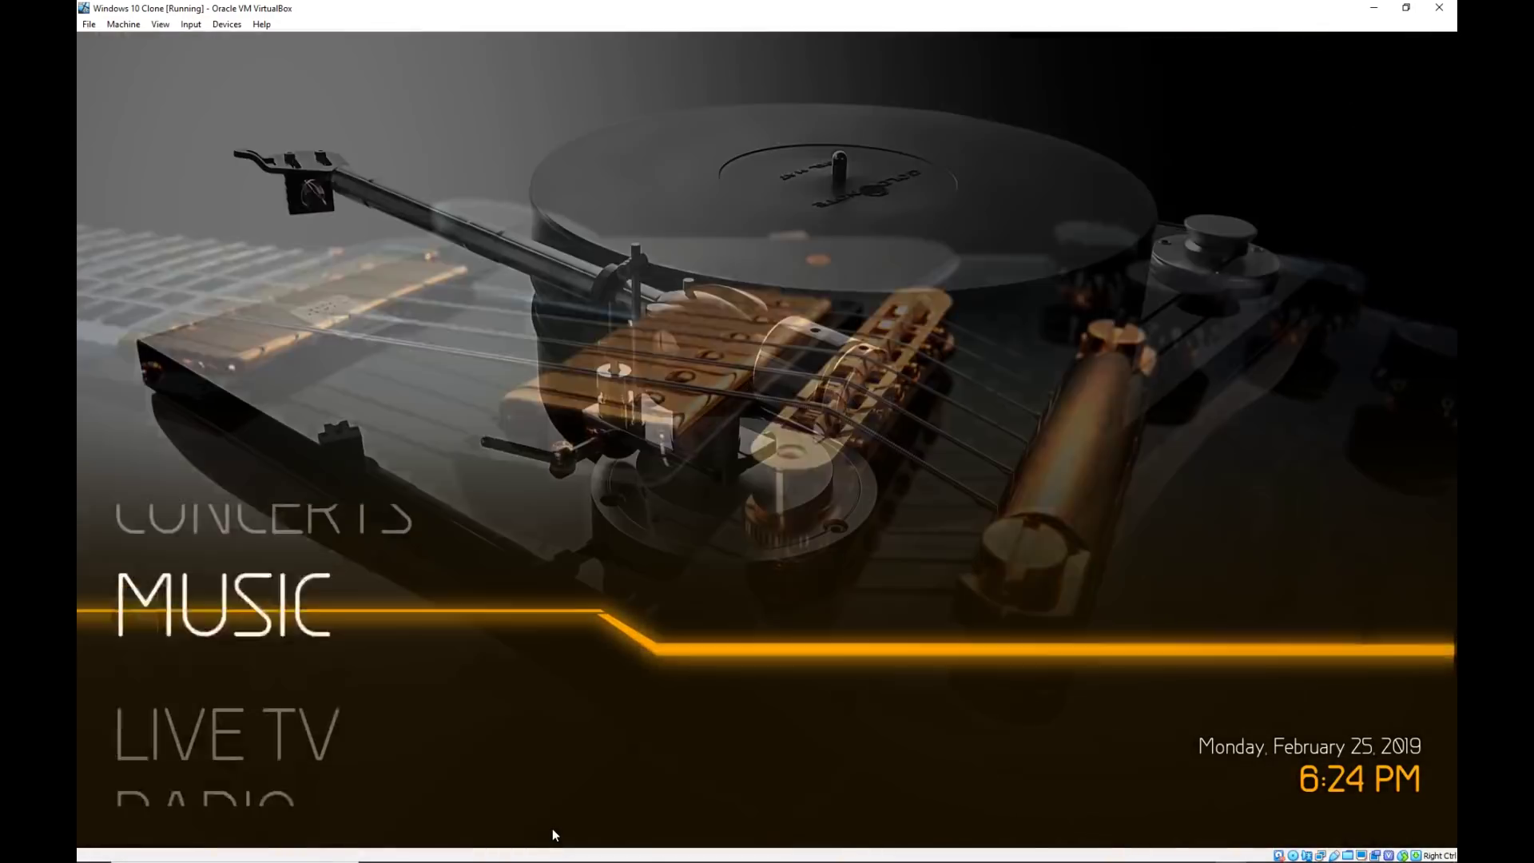
{"action": "key", "text": "Right"}
{"action": "key", "text": "Up"}
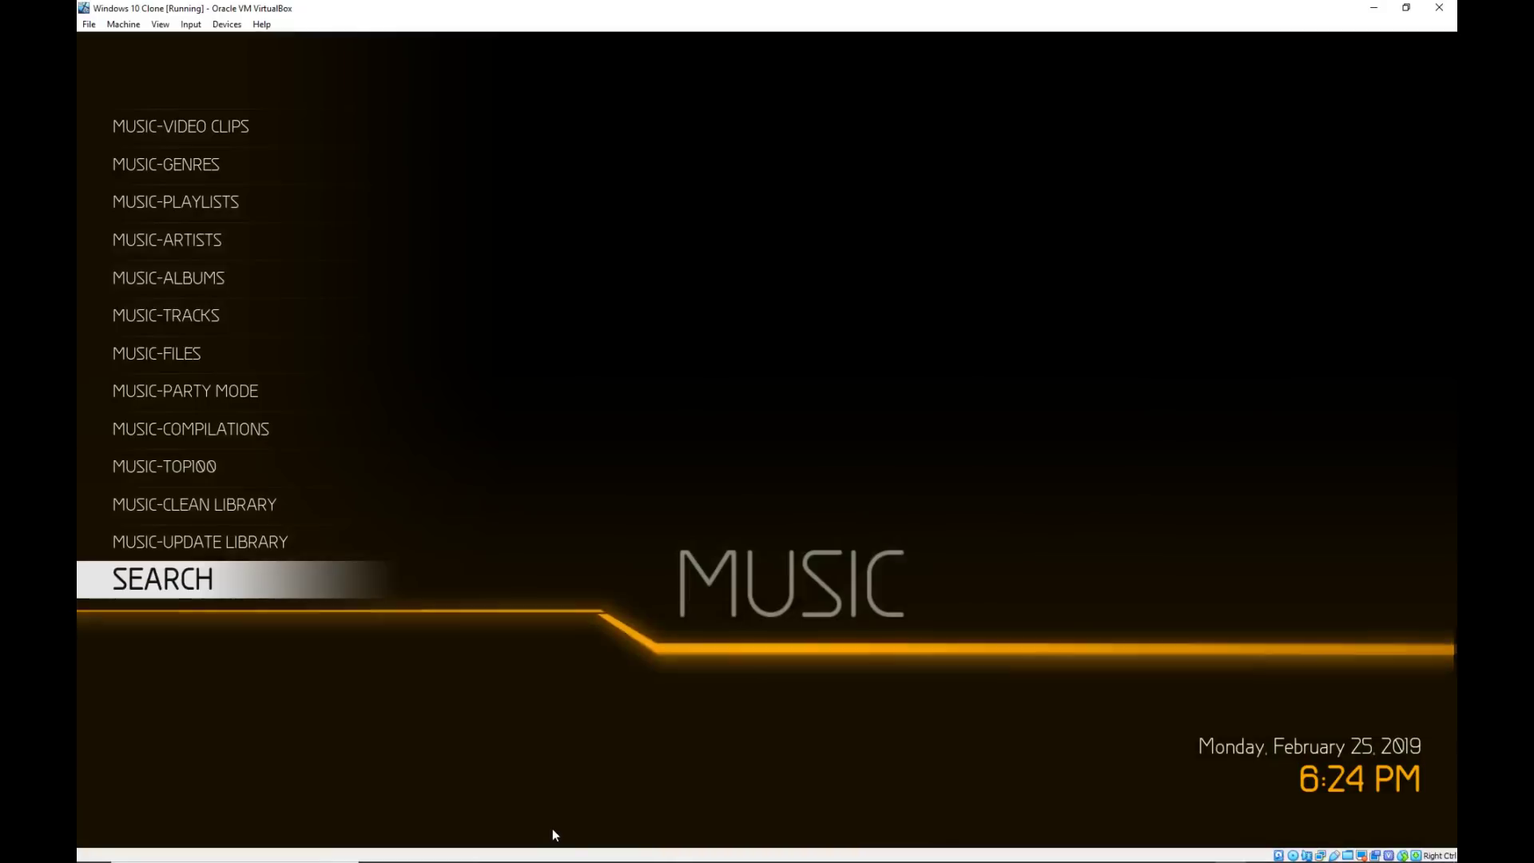
{"action": "key", "text": "Up"}
{"action": "key", "text": "Up"}
{"action": "key", "text": "Up"}
{"action": "key", "text": "Up"}
{"action": "key", "text": "Up"}
{"action": "key", "text": "Up"}
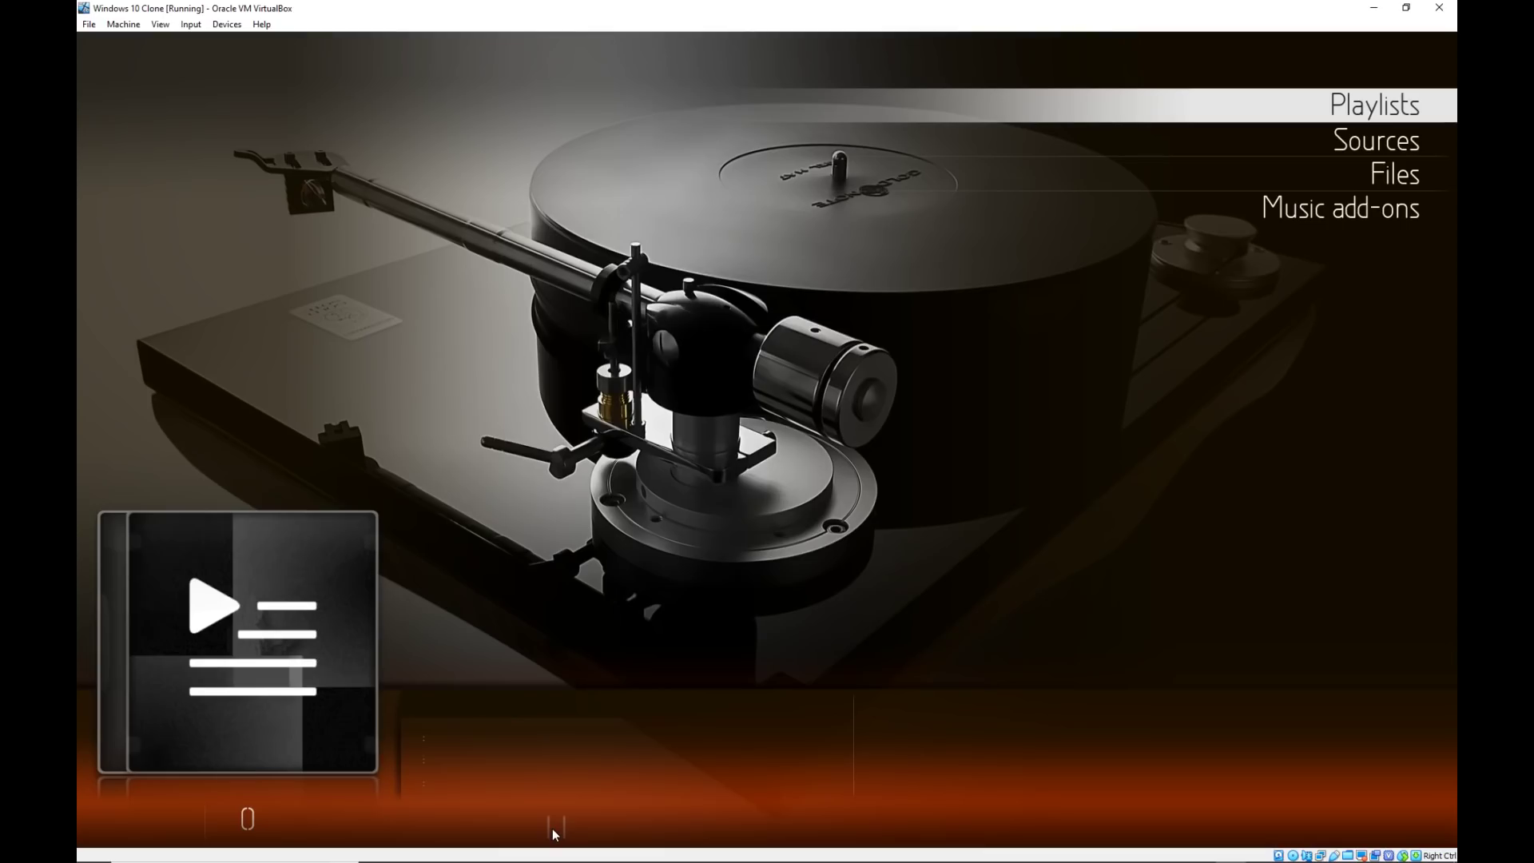
Open the music Files section and start adding a music source, browsing into the user's home folder.
{"action": "key", "text": "Down"}
{"action": "key", "text": "Down"}
{"action": "key", "text": "Return"}
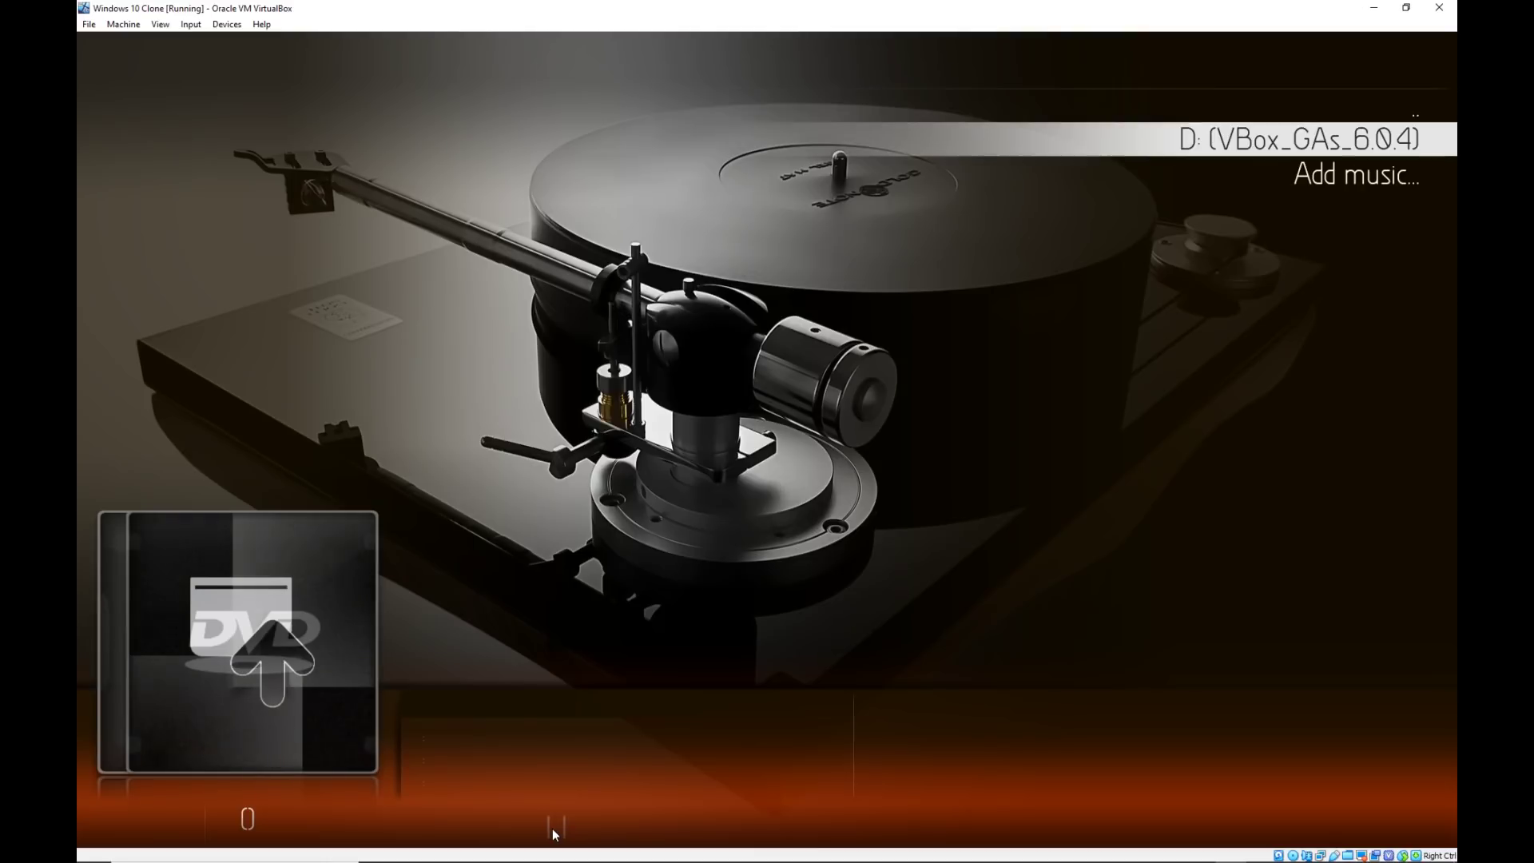
{"action": "key", "text": "Down"}
{"action": "key", "text": "Return"}
{"action": "key", "text": "Return"}
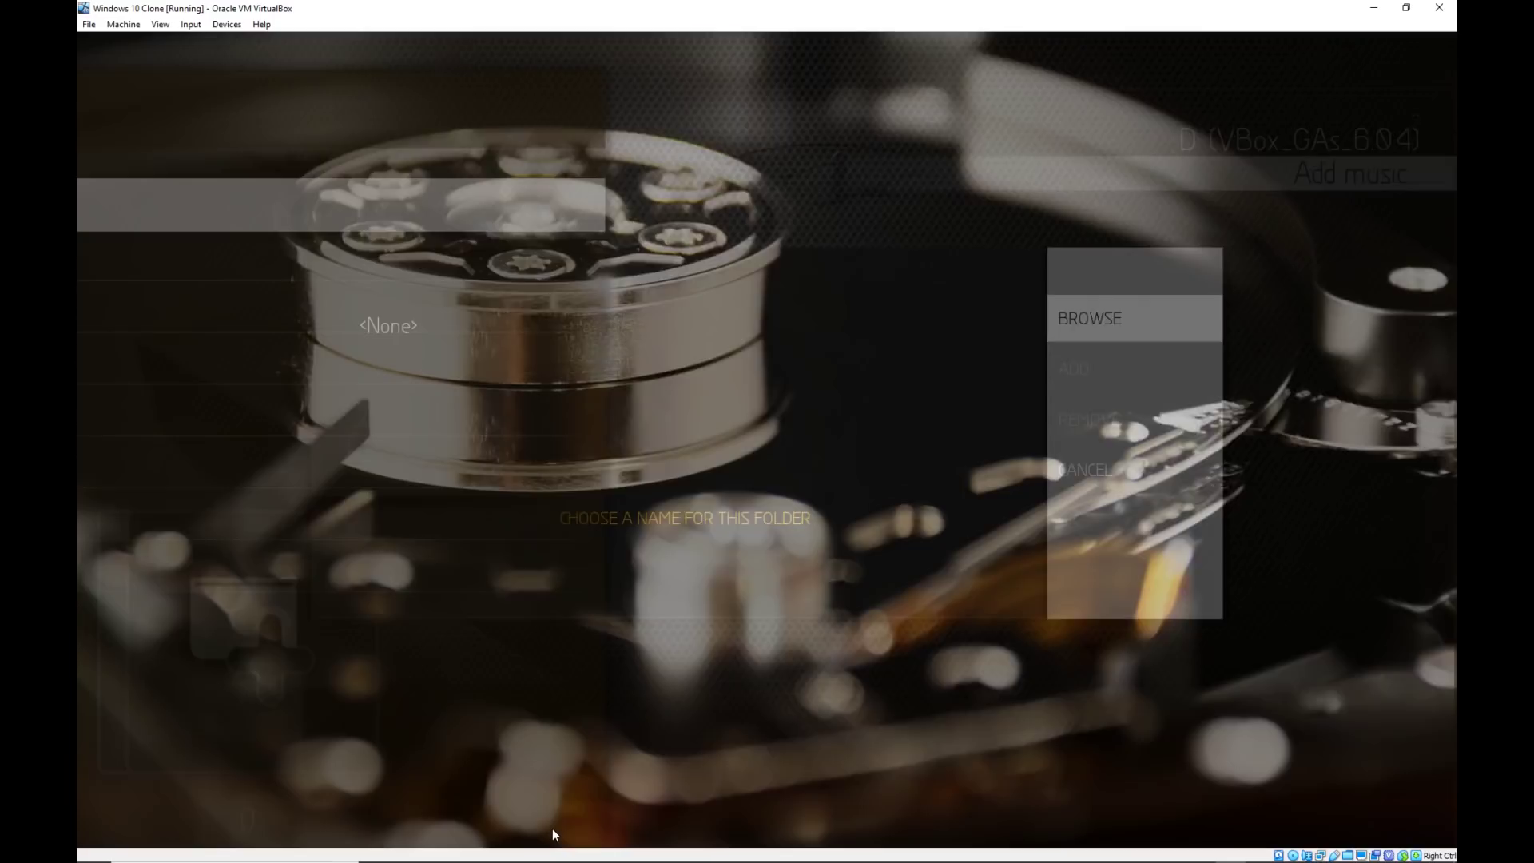
{"action": "key", "text": "Down"}
{"action": "key", "text": "Return"}
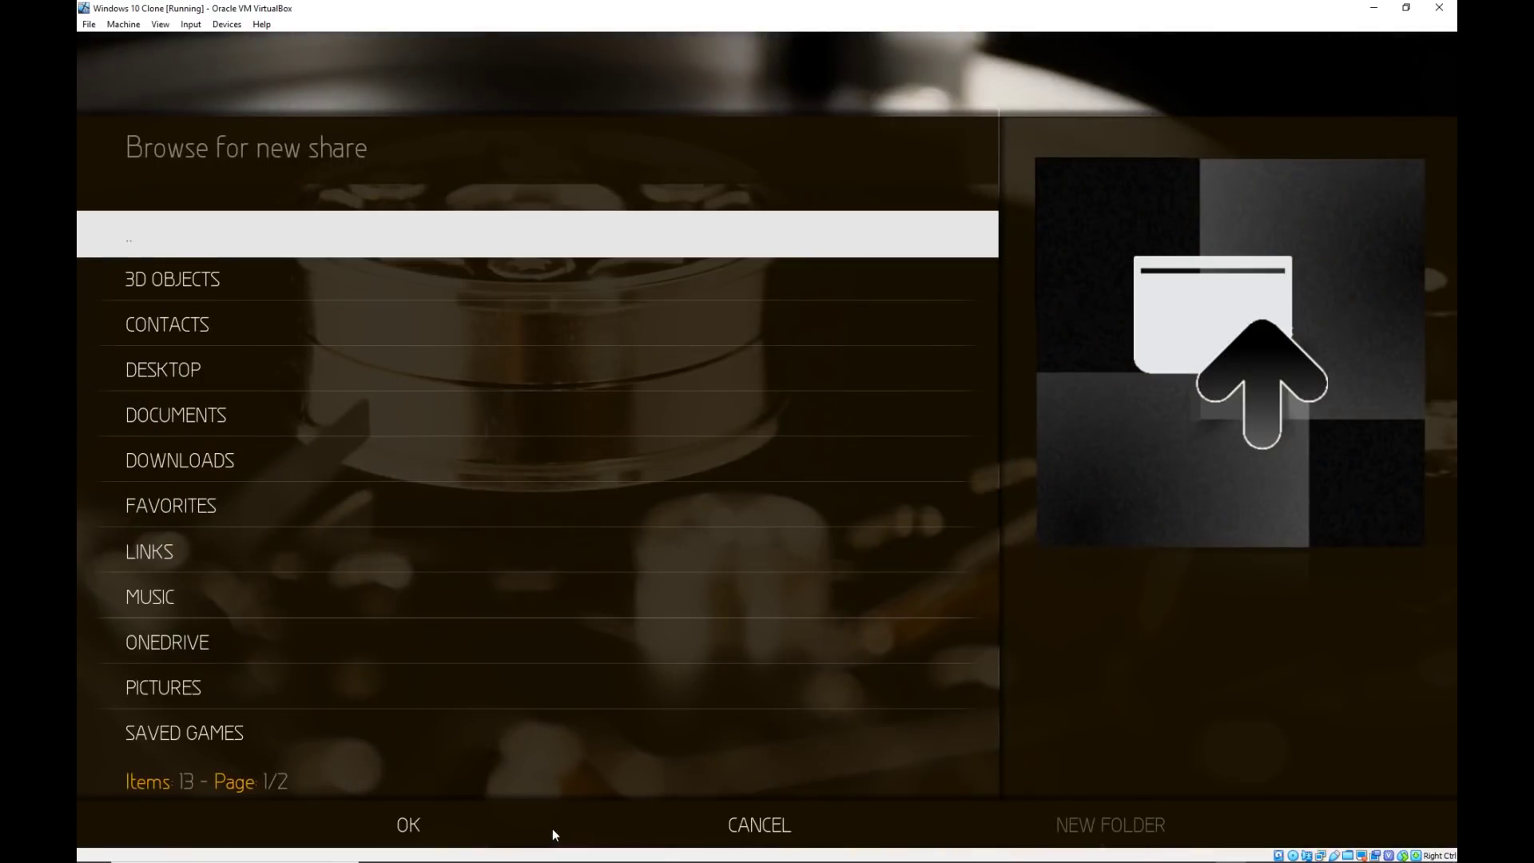
Choose the Rock folder inside the Music folder as the path of the new source.
{"action": "key", "text": "Down"}
{"action": "key", "text": "Down"}
{"action": "key", "text": "Down"}
{"action": "key", "text": "Down"}
{"action": "key", "text": "Down"}
{"action": "key", "text": "Down"}
{"action": "key", "text": "Down"}
{"action": "key", "text": "Down"}
{"action": "key", "text": "Return"}
{"action": "key", "text": "Down"}
{"action": "key", "text": "Down"}
{"action": "key", "text": "Down"}
{"action": "key", "text": "Down"}
{"action": "key", "text": "Down"}
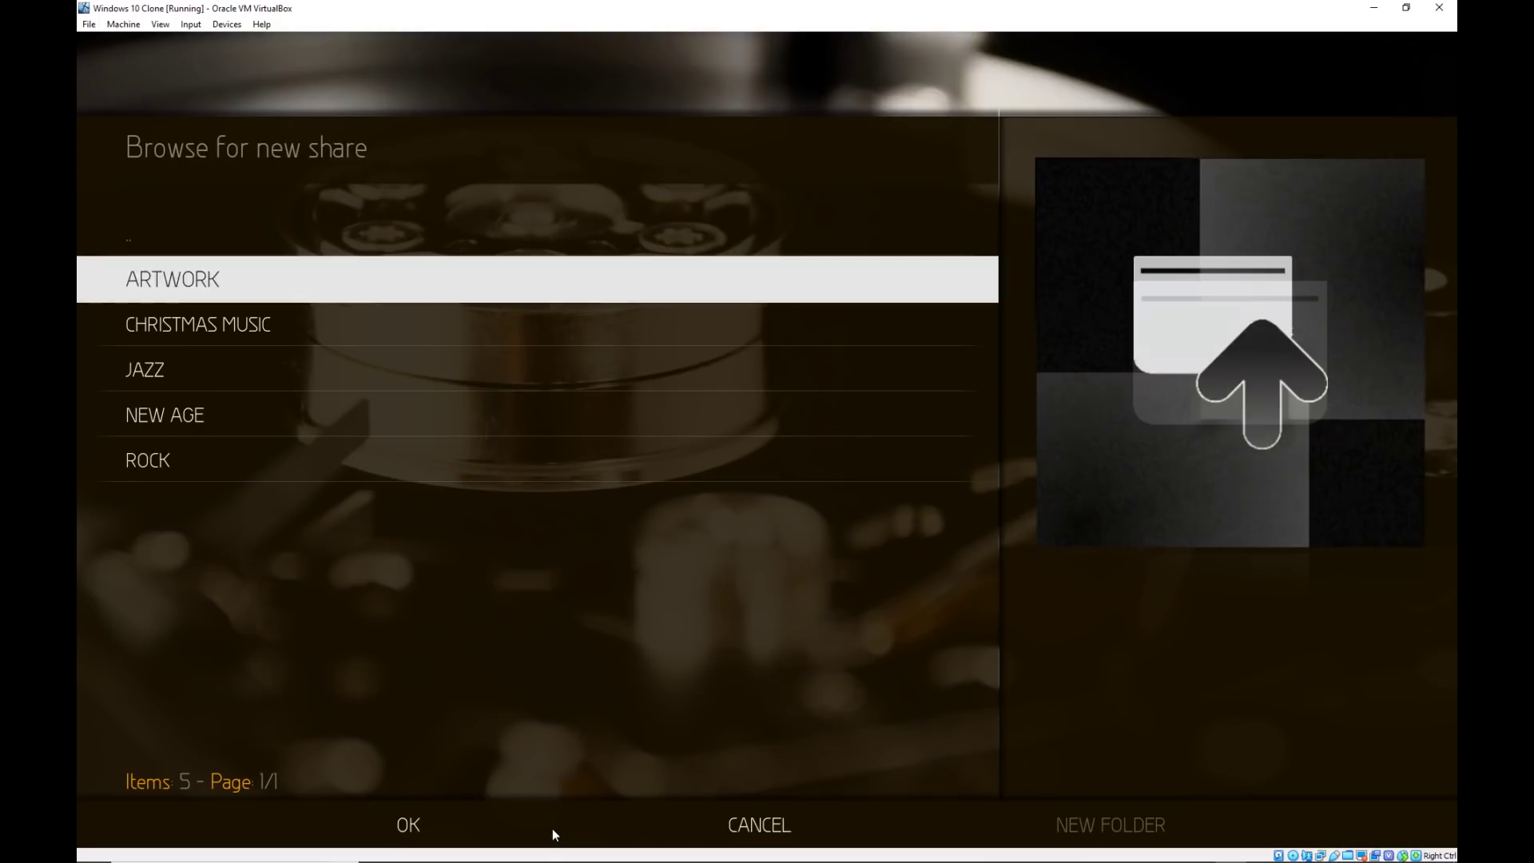
{"action": "key", "text": "Return"}
{"action": "left_click", "coordinate": [553, 831]}
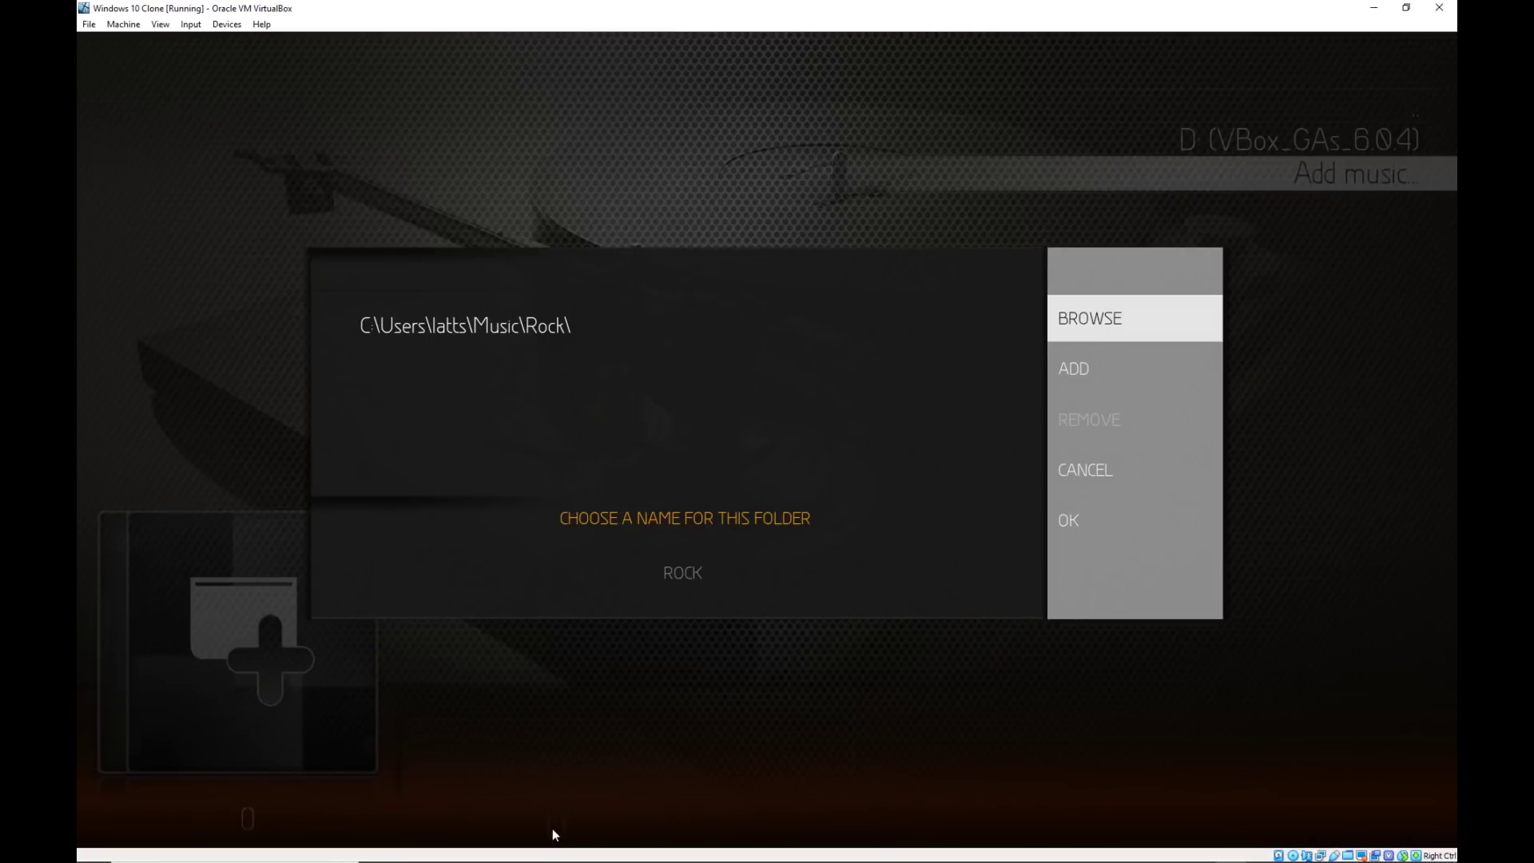
Confirm the new source named Rock and scan its items into the music library.
{"action": "key", "text": "Down"}
{"action": "key", "text": "Down"}
{"action": "key", "text": "Down"}
{"action": "key", "text": "Return"}
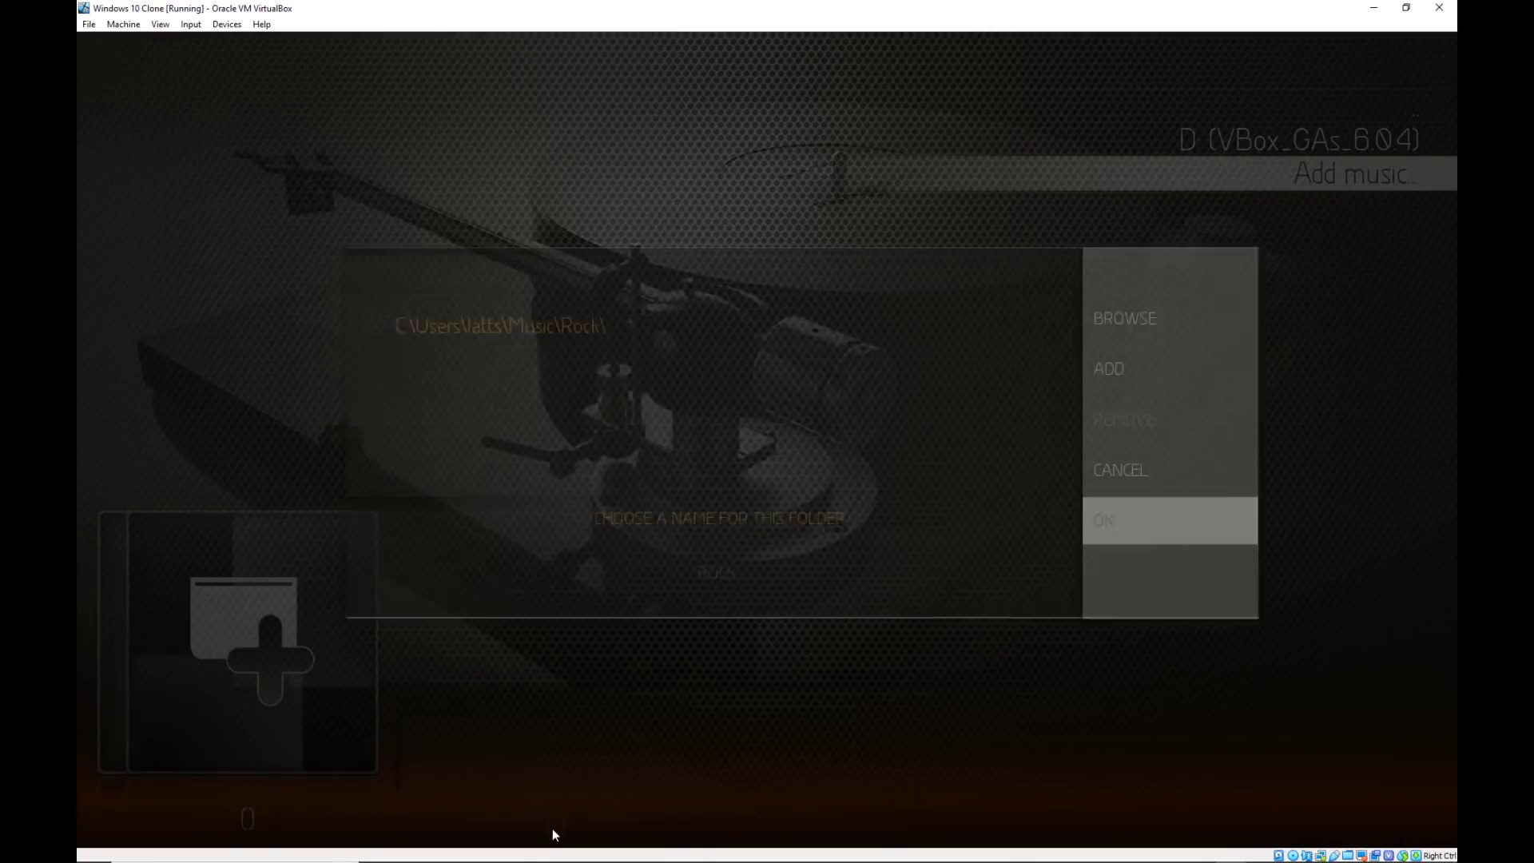
{"action": "key", "text": "Right"}
{"action": "key", "text": "Return"}
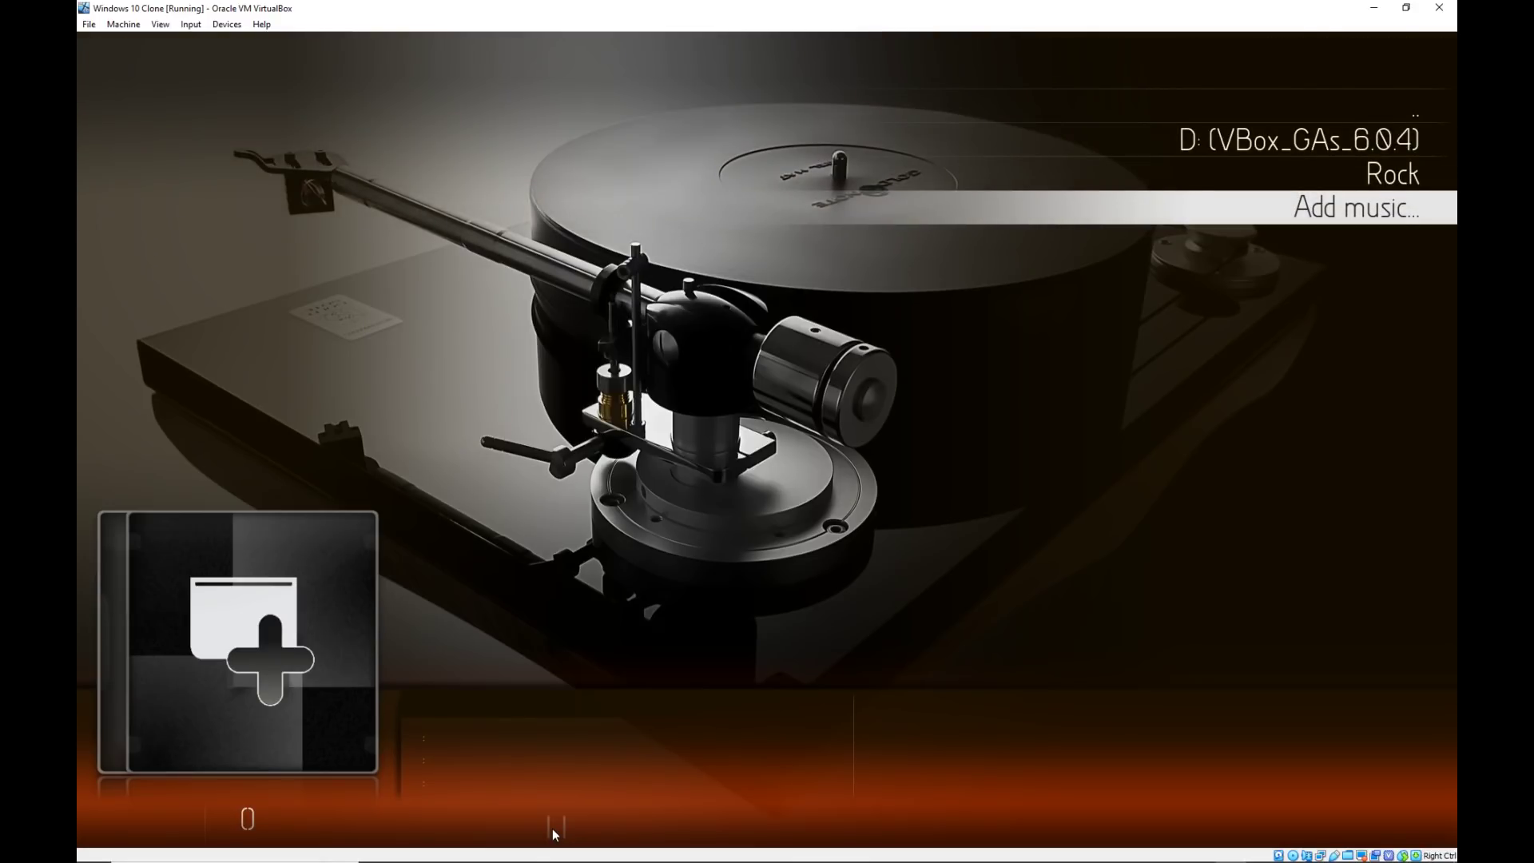
Go back to the music library categories, open the Artists list and select Billy Joel.
{"action": "key", "text": "Down"}
{"action": "key", "text": "Return"}
{"action": "key", "text": "Up"}
{"action": "key", "text": "Up"}
{"action": "key", "text": "Up"}
{"action": "key", "text": "Up"}
{"action": "key", "text": "Up"}
{"action": "key", "text": "Up"}
{"action": "key", "text": "Up"}
{"action": "key", "text": "Up"}
{"action": "key", "text": "Up"}
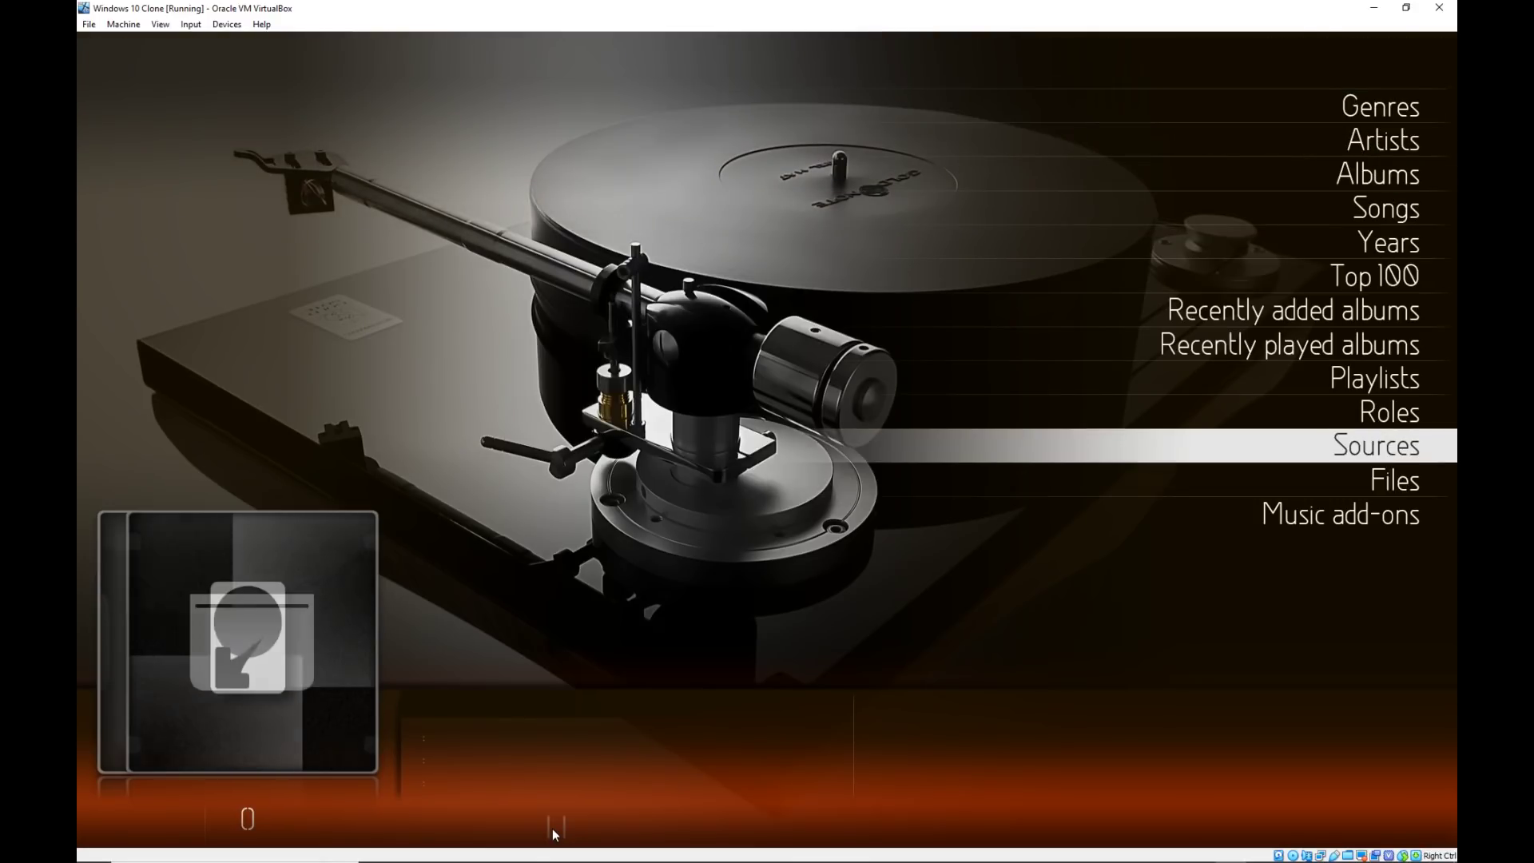
{"action": "key", "text": "Up"}
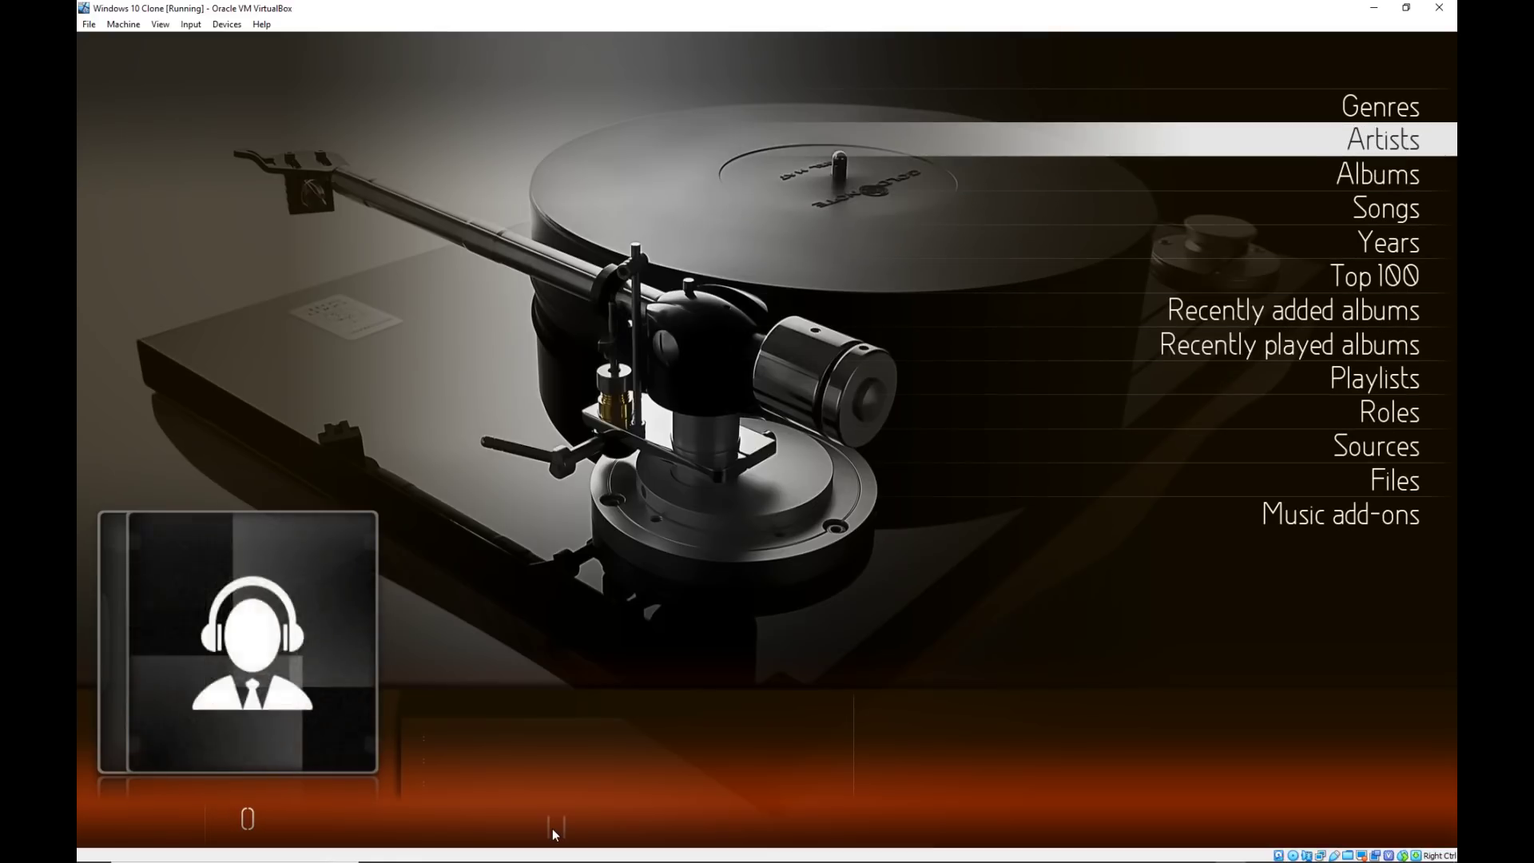
{"action": "key", "text": "Return"}
{"action": "key", "text": "Down"}
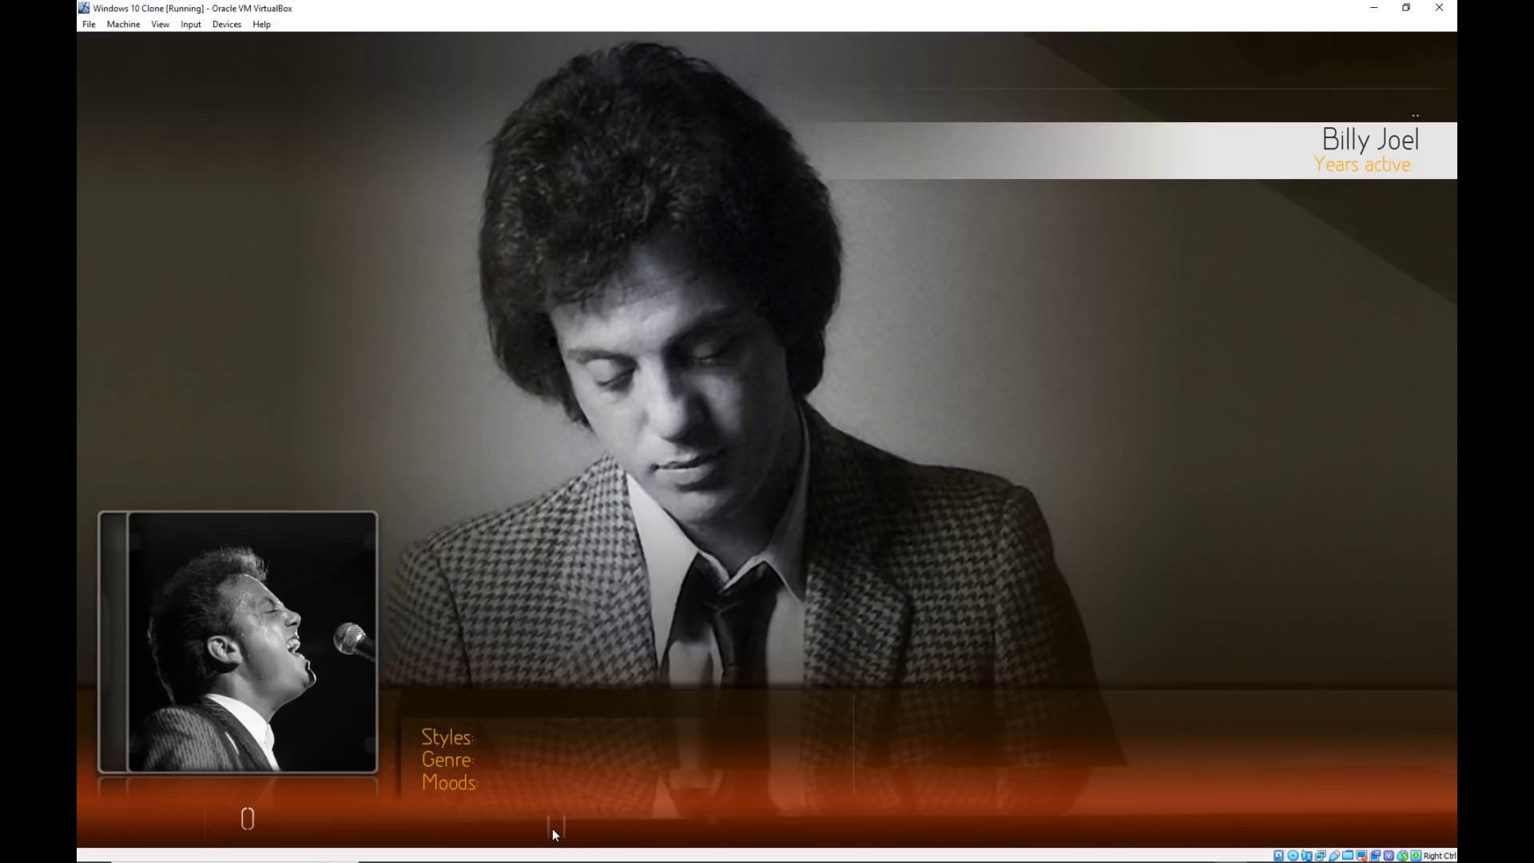
Open the (De)activate Views settings from the Artists list and turn on the List 3D V2 view.
{"action": "key", "text": "Up"}
{"action": "key", "text": "Return"}
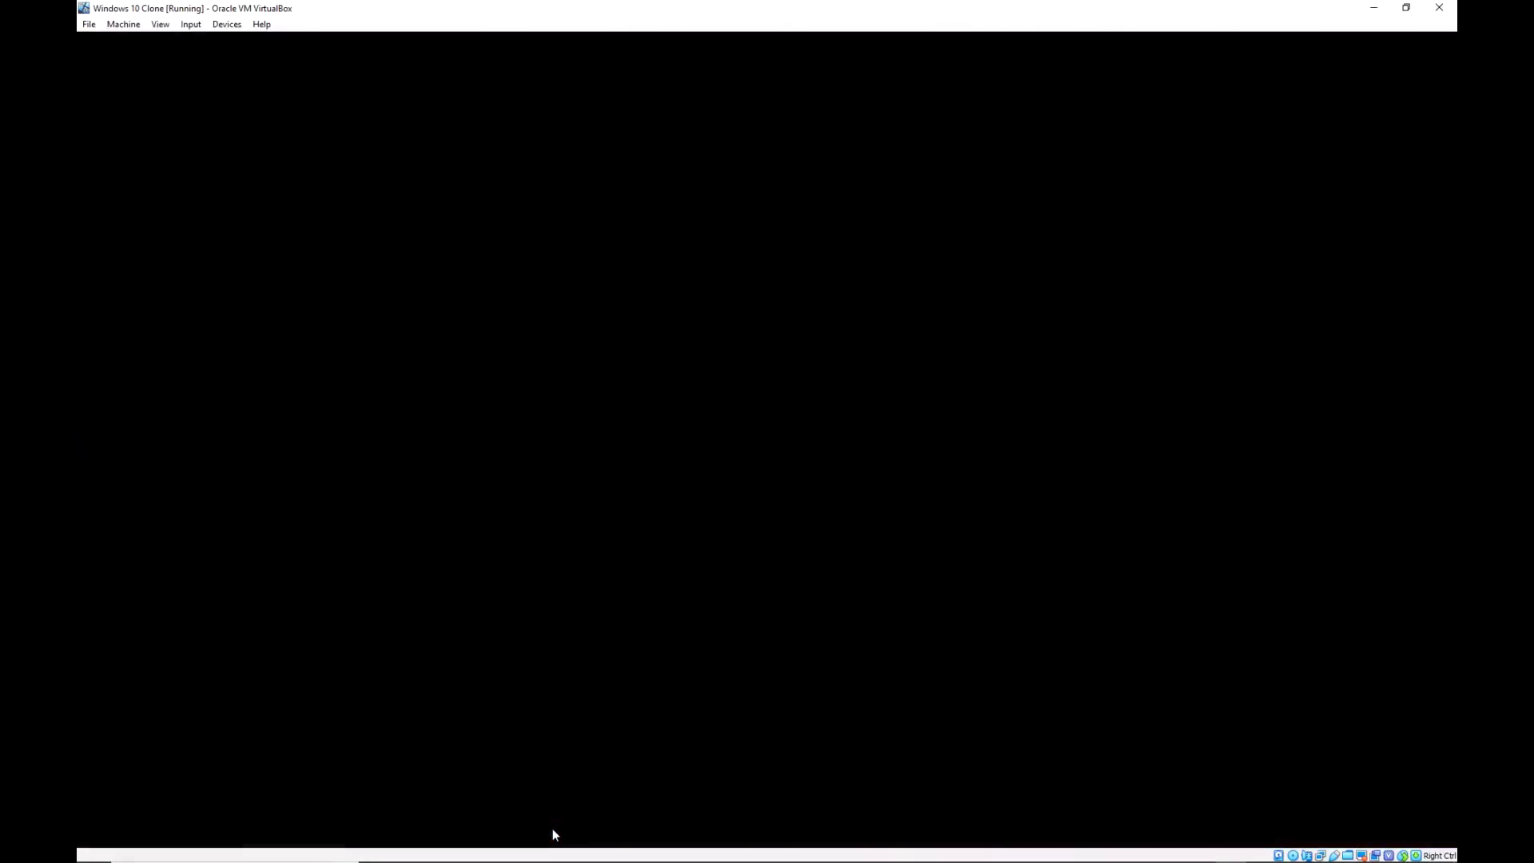
{"action": "key", "text": "Return"}
{"action": "key", "text": "Down"}
{"action": "key", "text": "Down"}
{"action": "key", "text": "Down"}
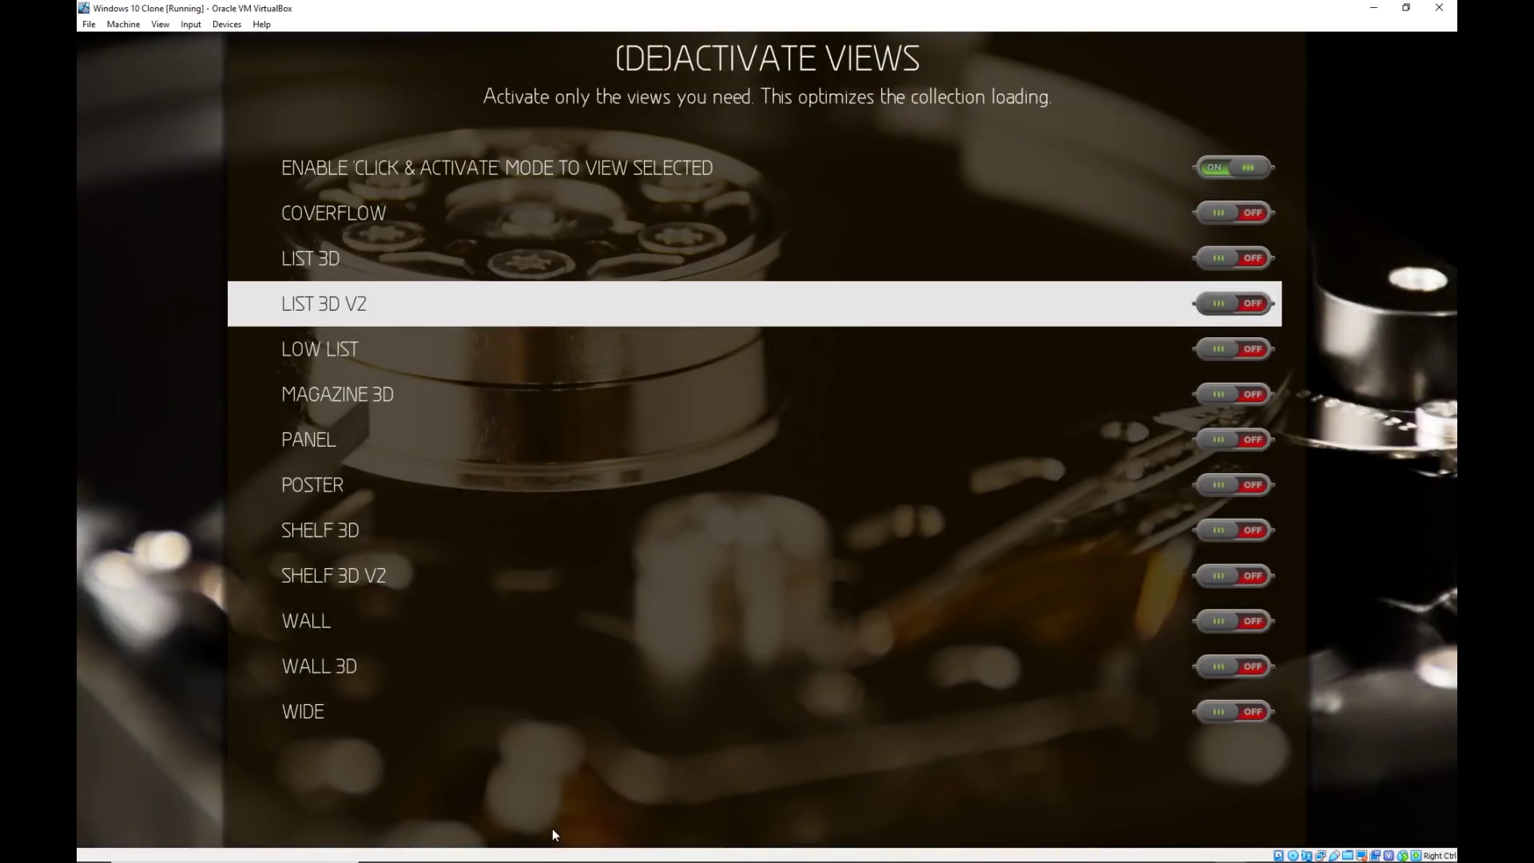
{"action": "key", "text": "Return"}
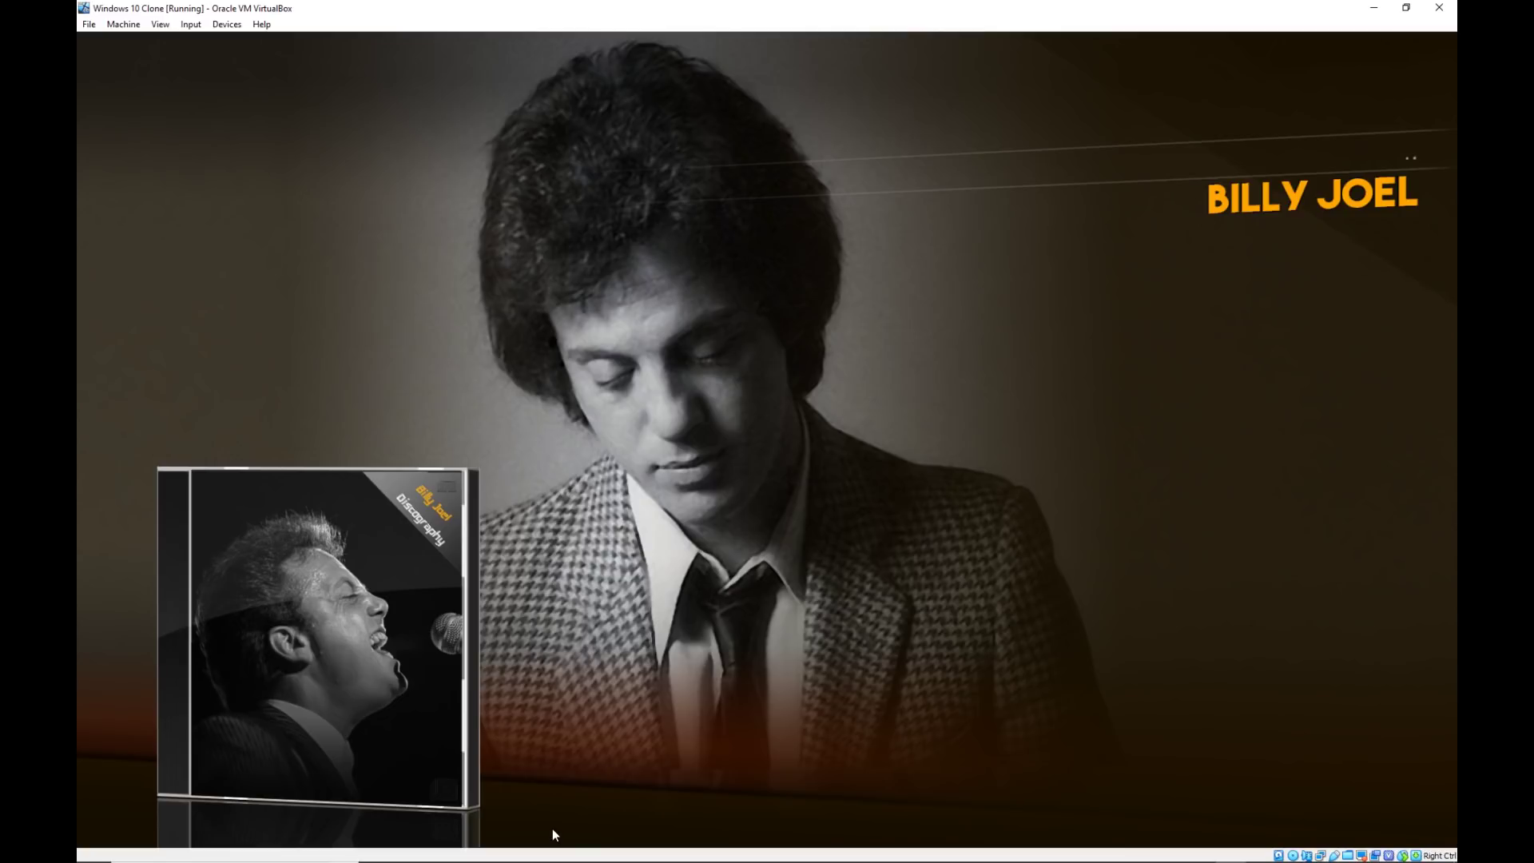
Query info for all artists, starting from the Billy Joel entry in the Artists list.
{"action": "key", "text": "c"}
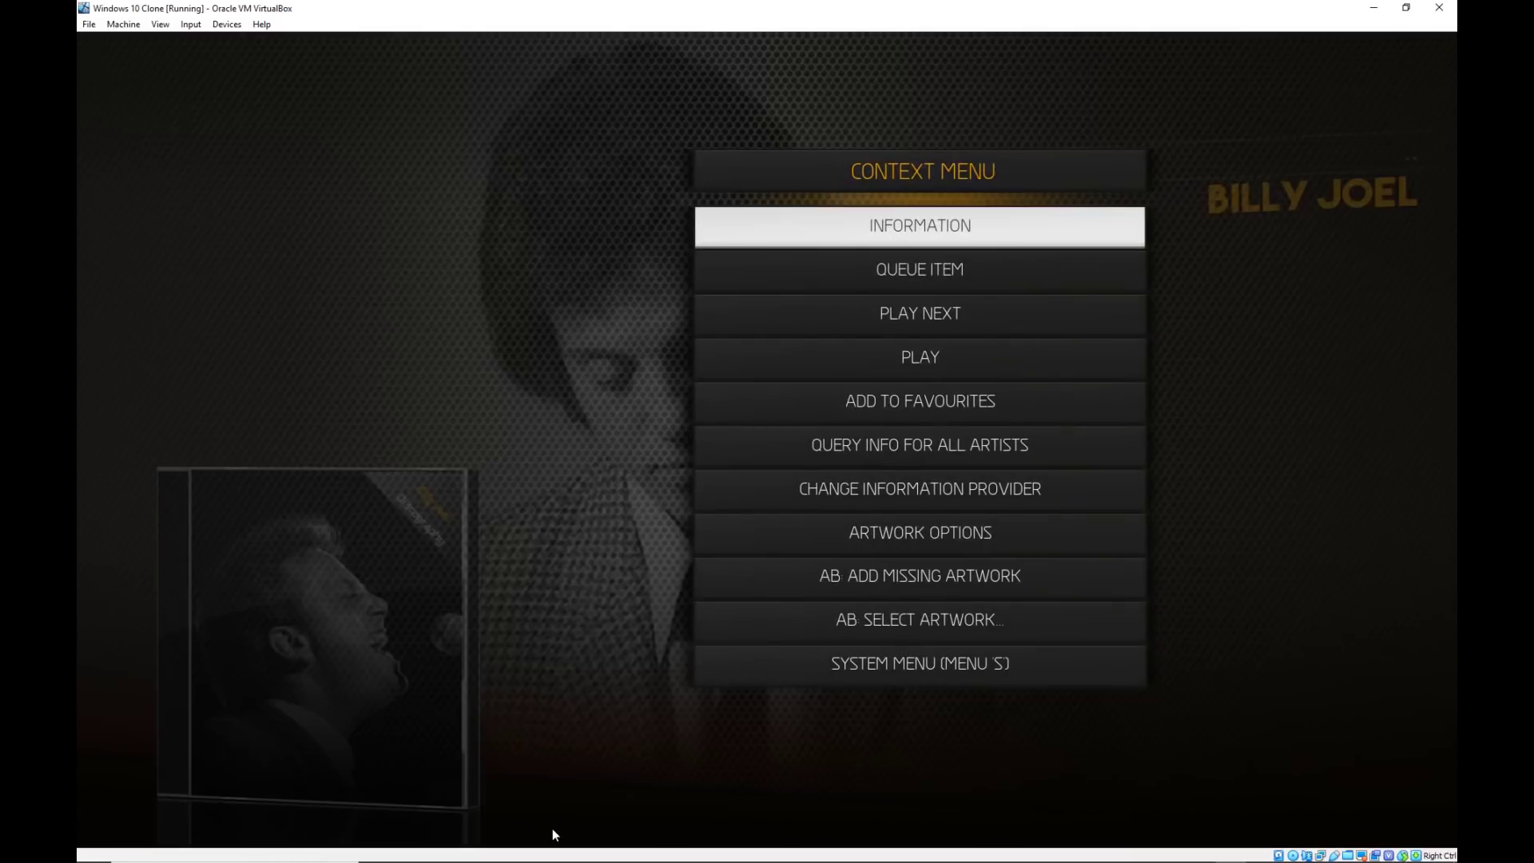
{"action": "key", "text": "Down"}
{"action": "key", "text": "Down"}
{"action": "key", "text": "Down"}
{"action": "key", "text": "Down"}
{"action": "key", "text": "Down"}
{"action": "key", "text": "Return"}
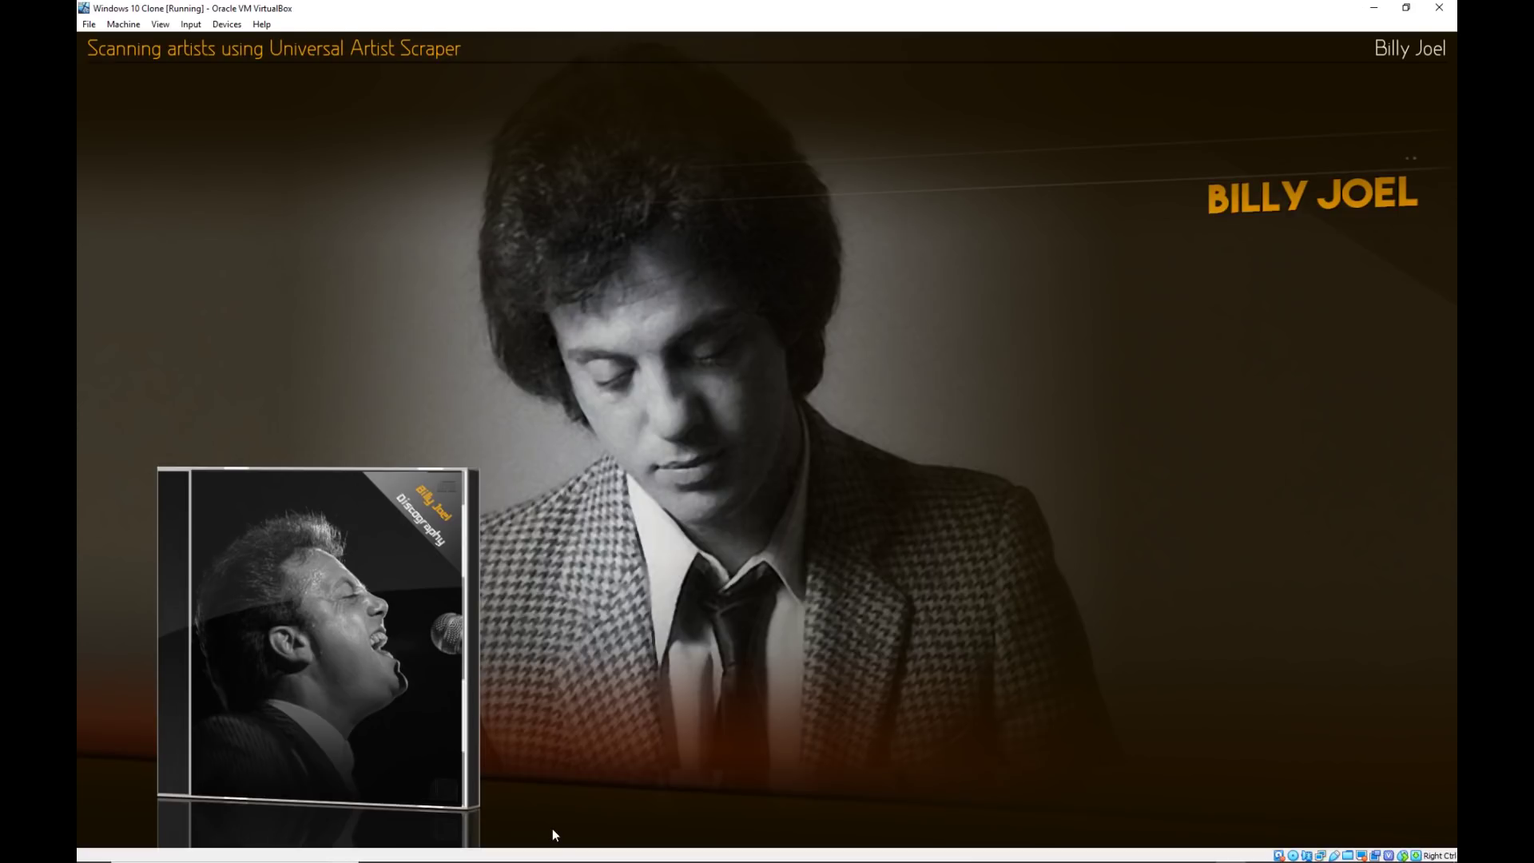
Open Billy Joel's albums, select 52nd Street and query info for all albums.
{"action": "key", "text": "Return"}
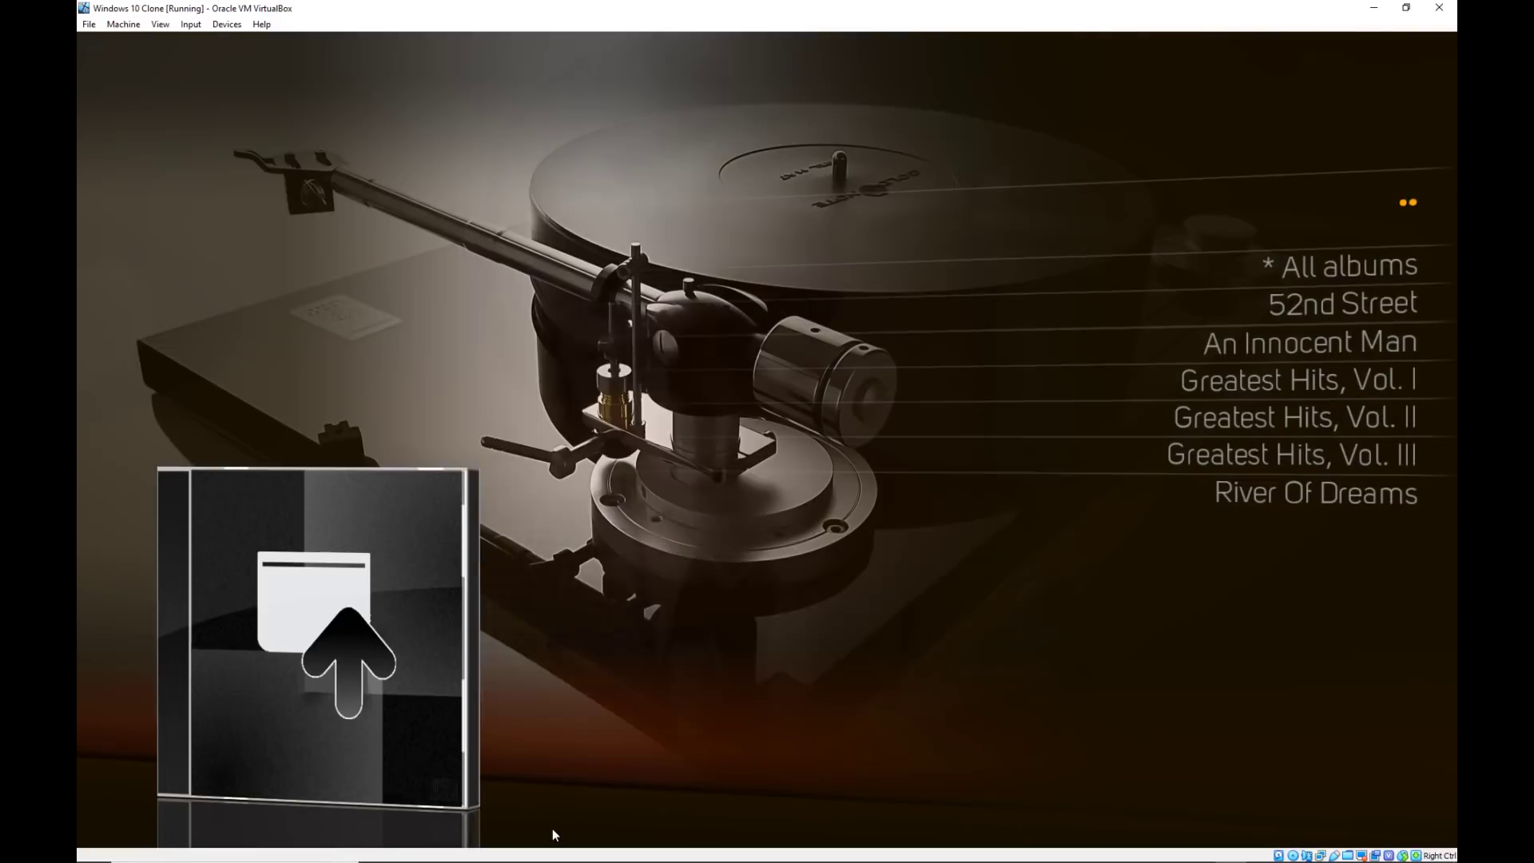
{"action": "key", "text": "Down"}
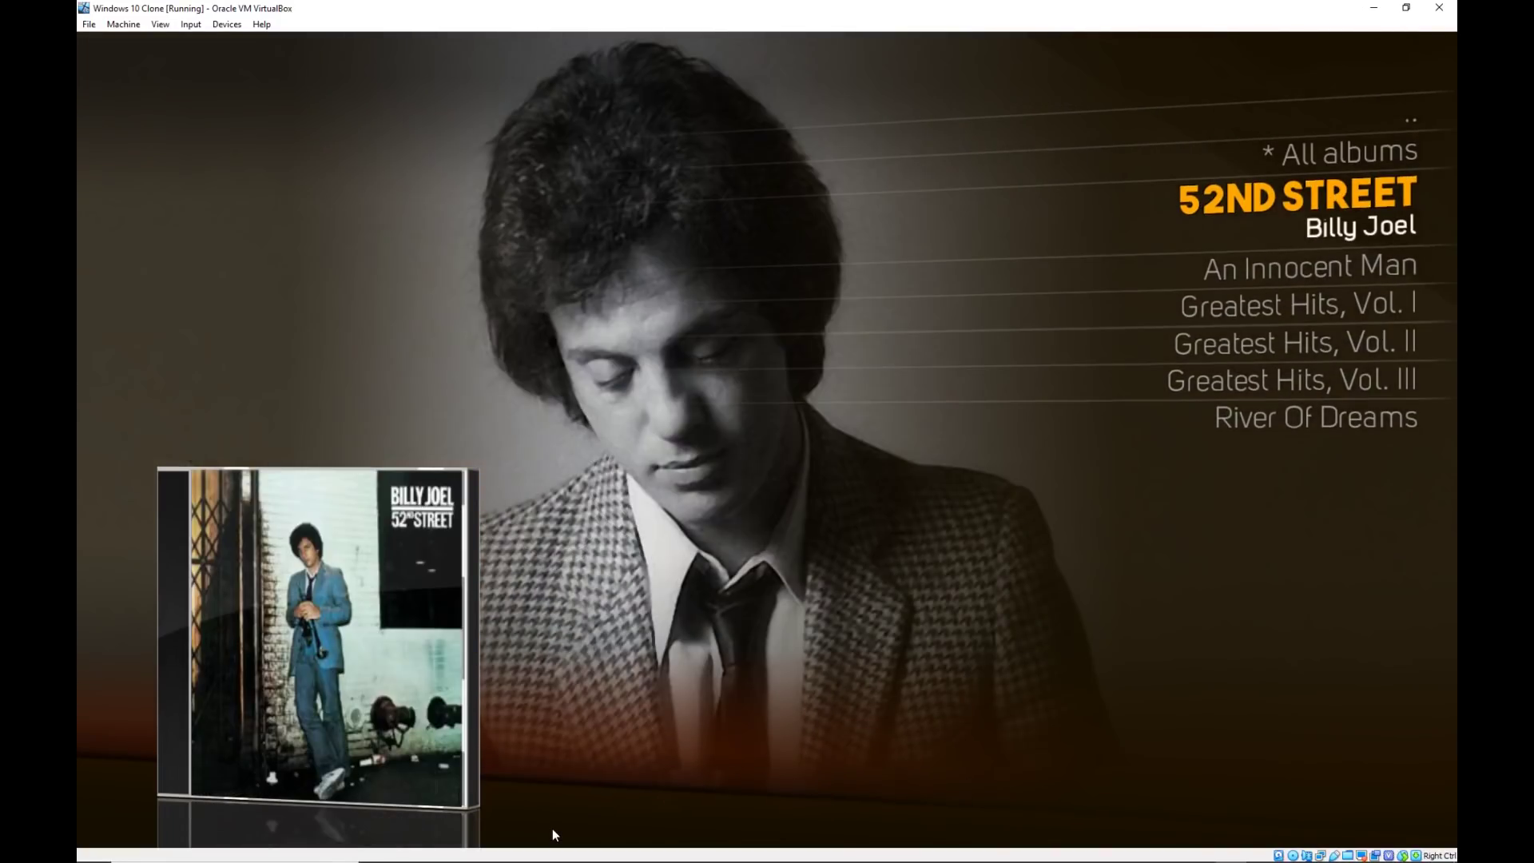
{"action": "key", "text": "c"}
{"action": "key", "text": "Escape"}
{"action": "key", "text": "c"}
{"action": "key", "text": "Down"}
{"action": "key", "text": "Down"}
{"action": "key", "text": "Down"}
{"action": "key", "text": "Down"}
{"action": "key", "text": "Down"}
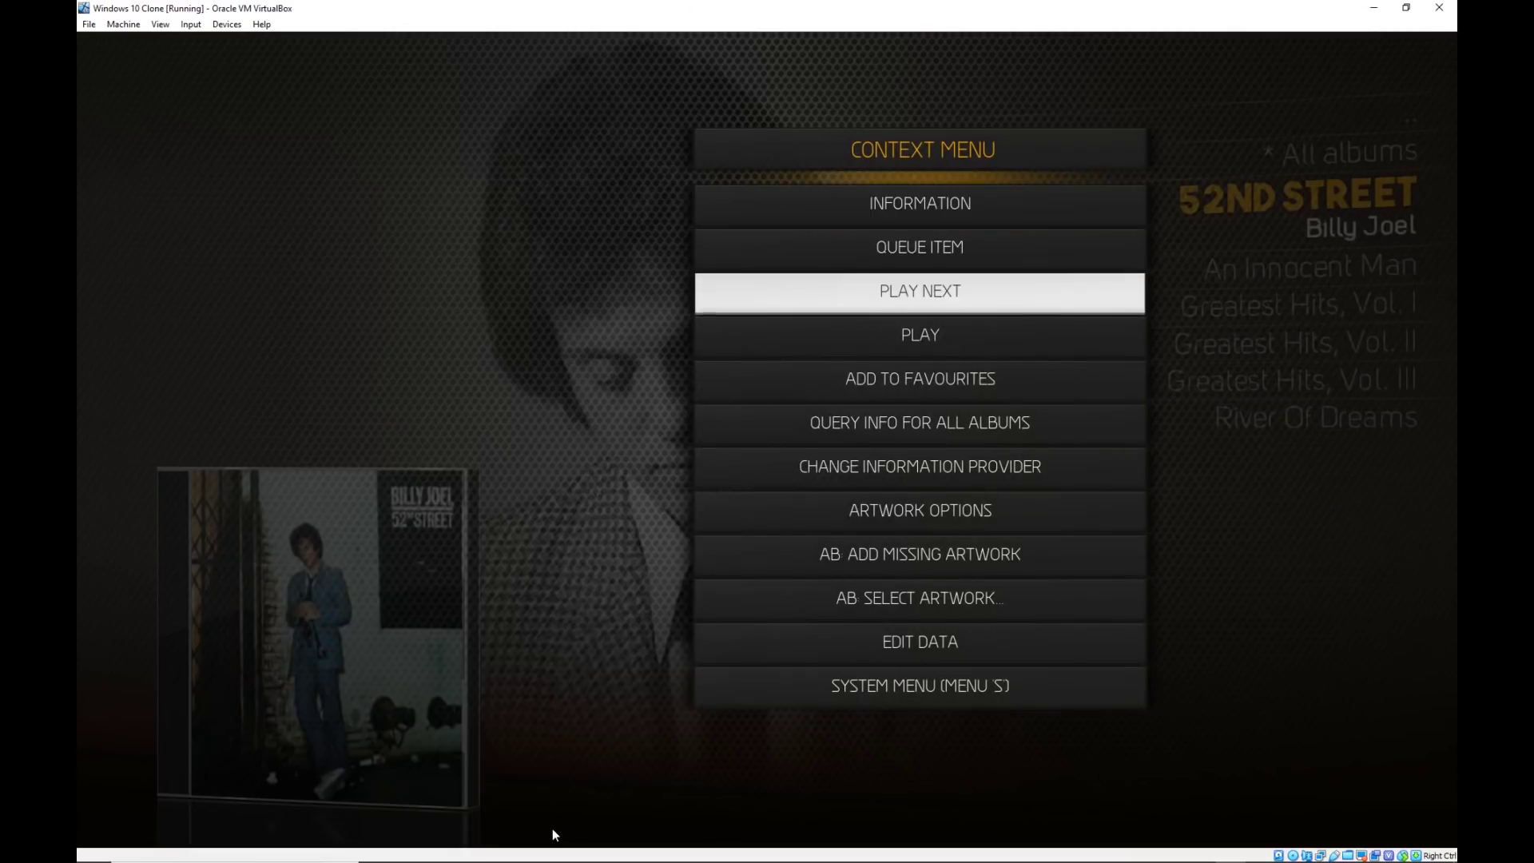
{"action": "key", "text": "Return"}
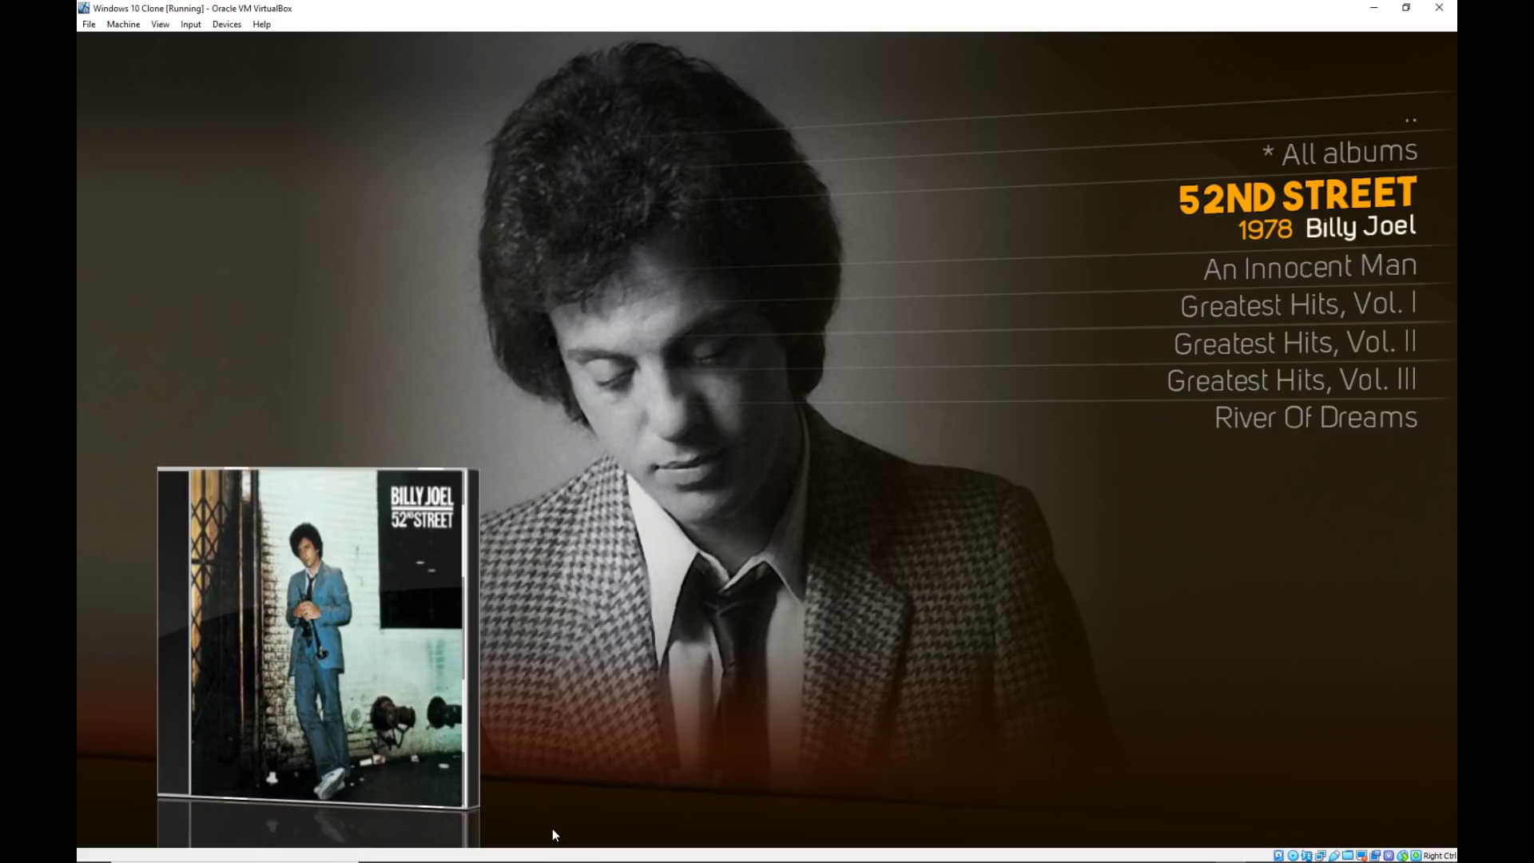
Return from the albums to the home screen and open the Add-ons management section of the settings.
{"action": "key", "text": "Escape"}
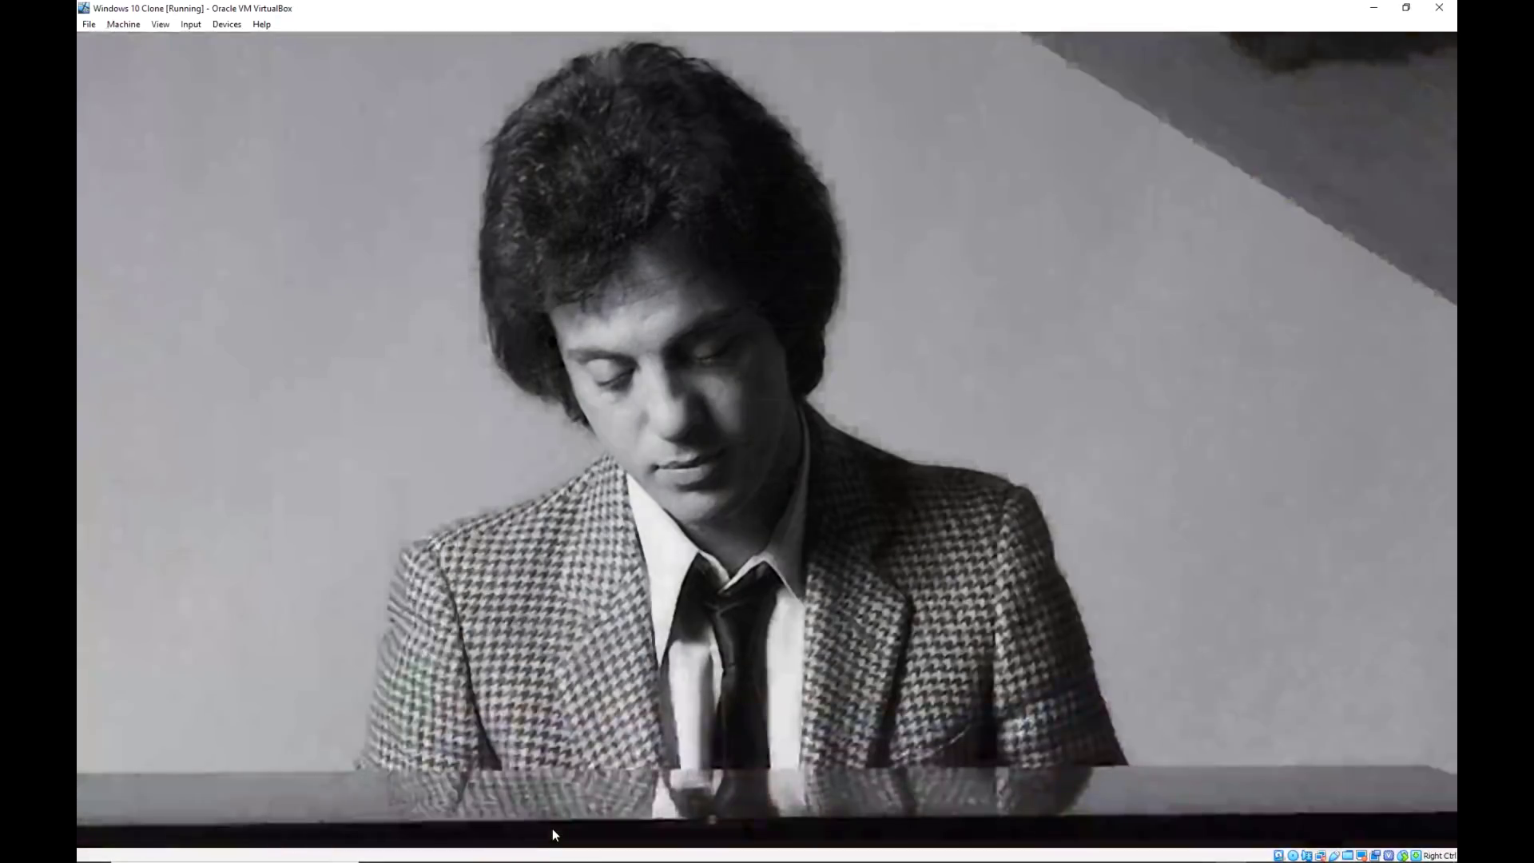
{"action": "key", "text": "Return"}
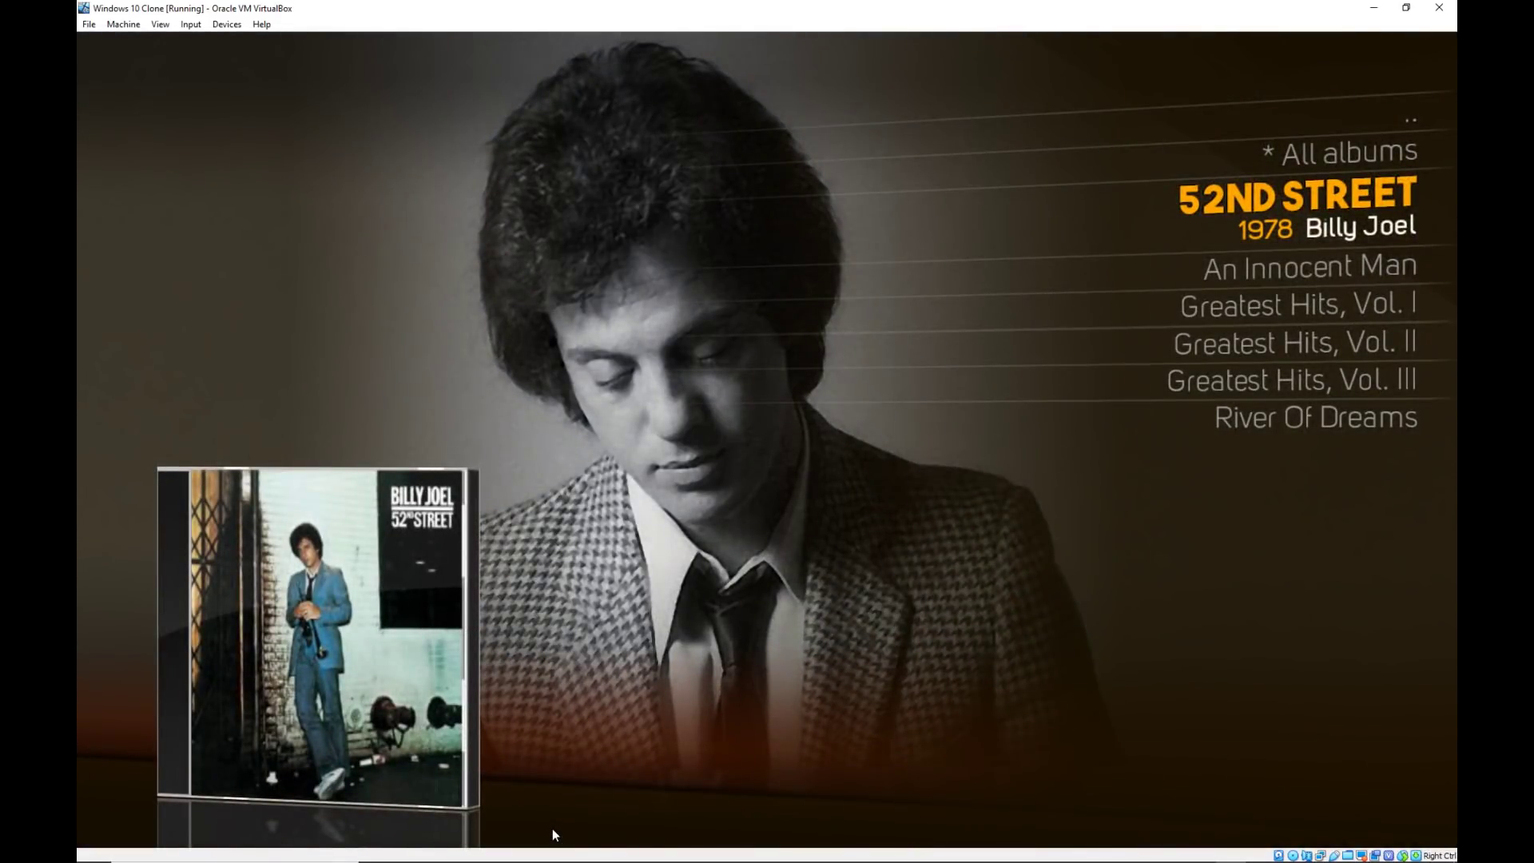
{"action": "key", "text": "Escape"}
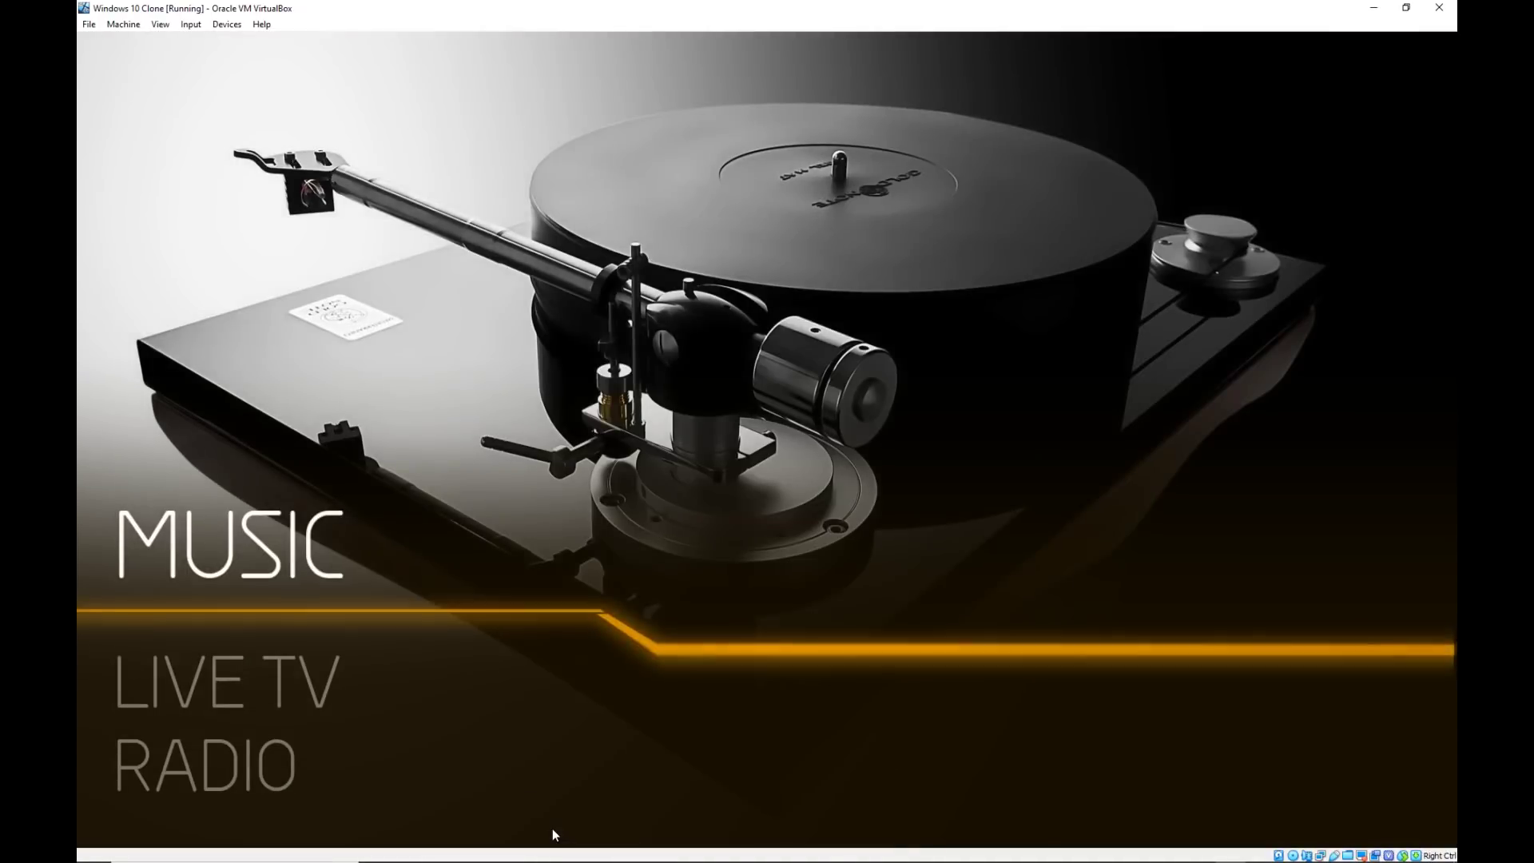
{"action": "key", "text": "Up"}
{"action": "key", "text": "Up"}
{"action": "key", "text": "Up"}
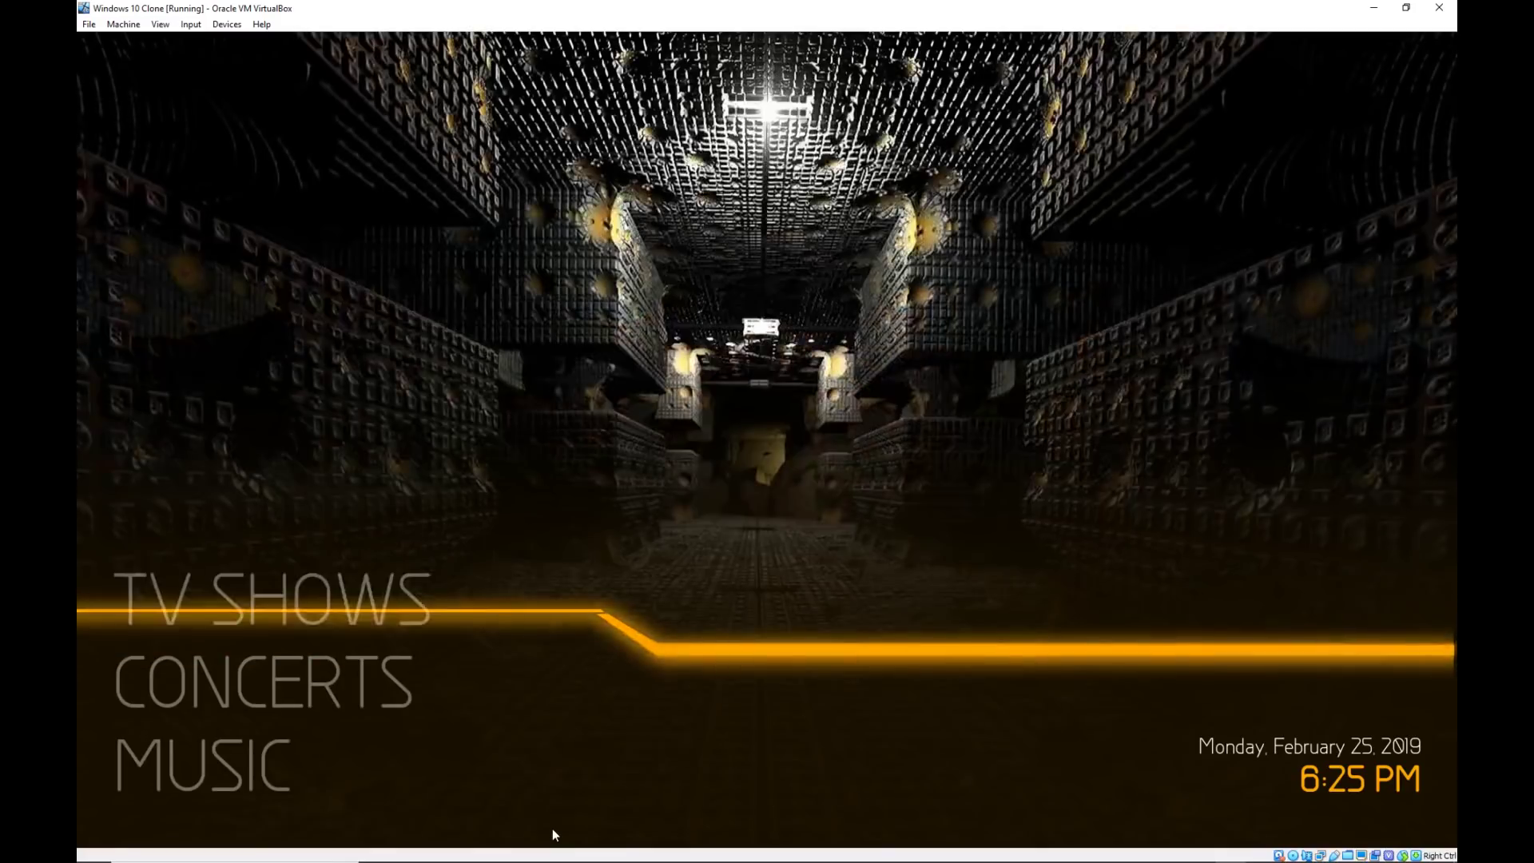
{"action": "key", "text": "Up"}
{"action": "key", "text": "Up"}
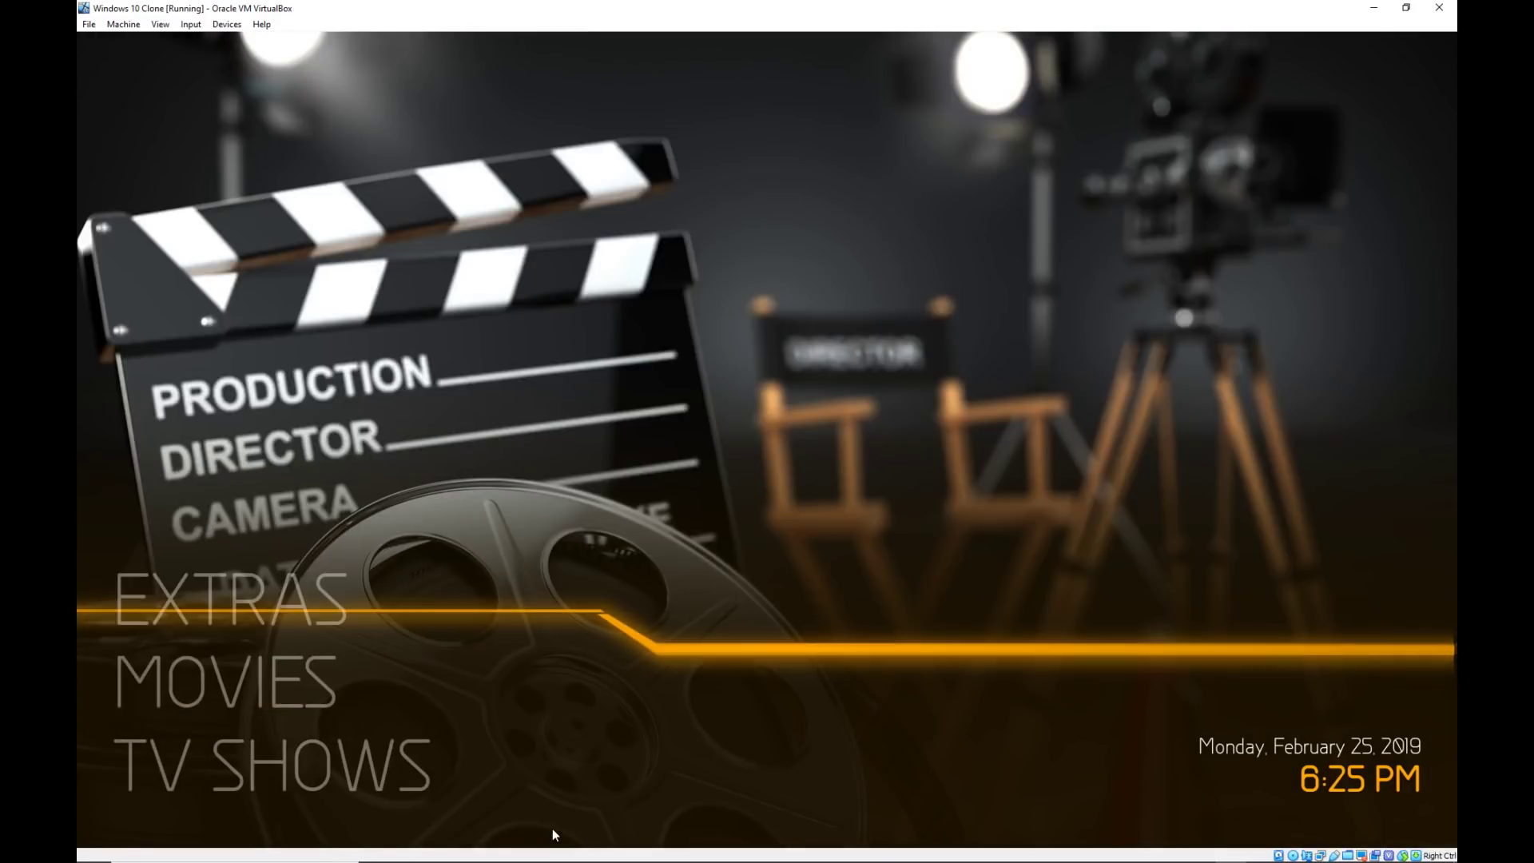
{"action": "key", "text": "Up"}
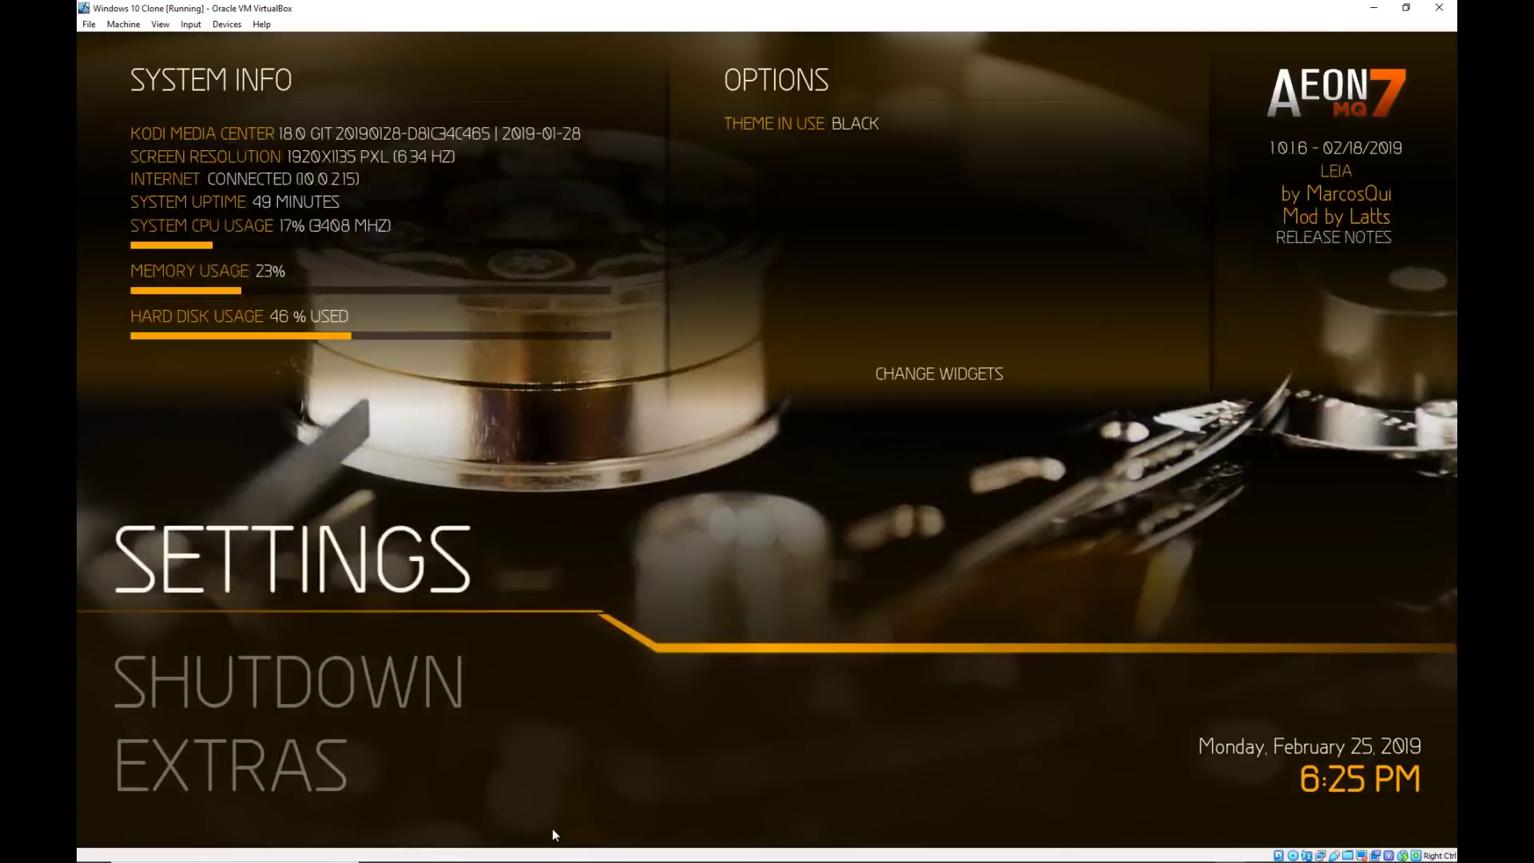
{"action": "key", "text": "Return"}
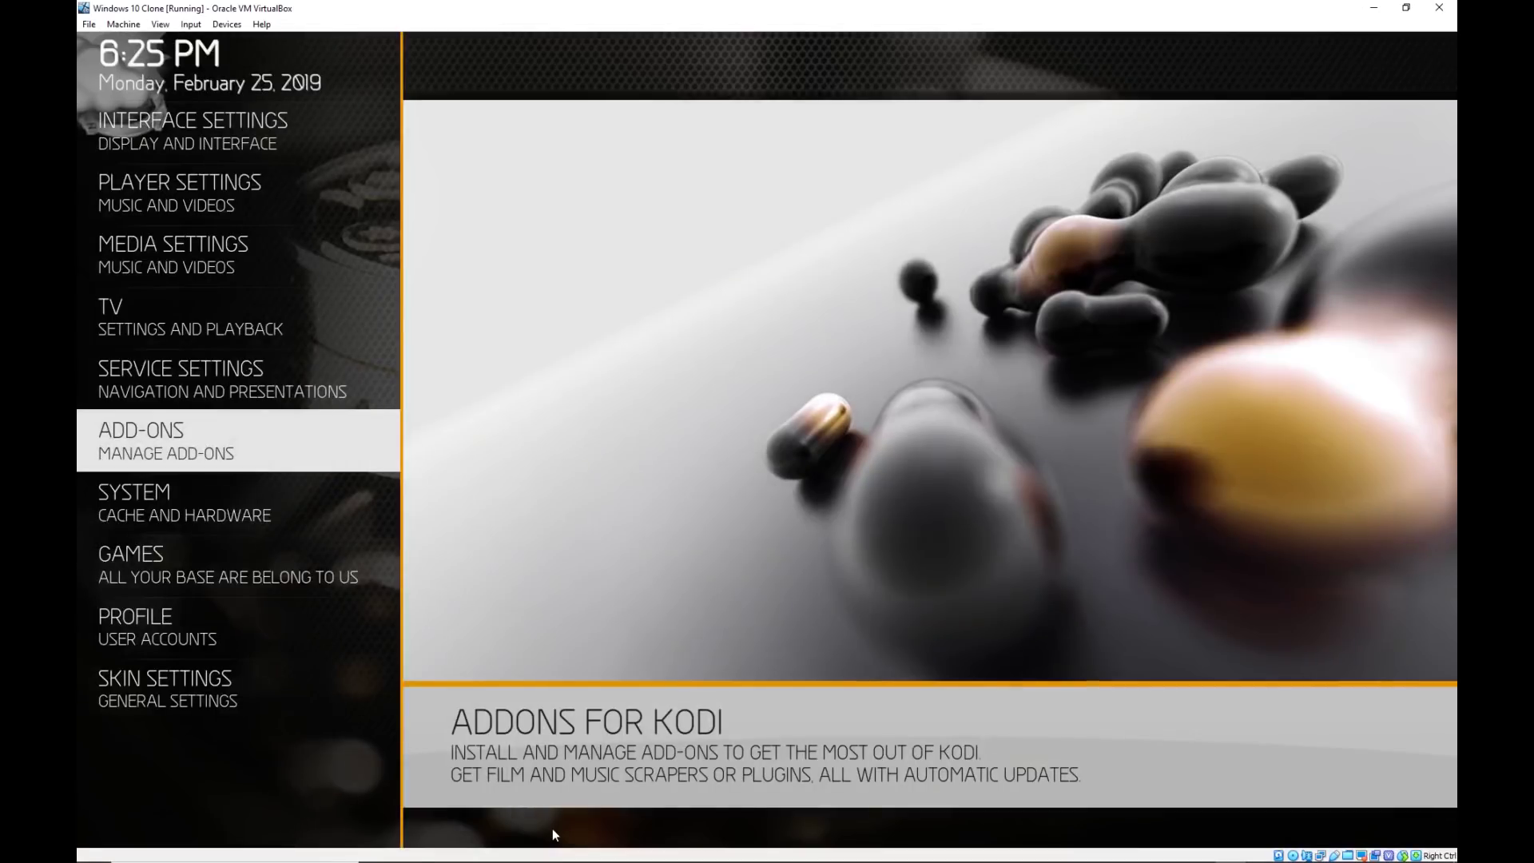
{"action": "key", "text": "Return"}
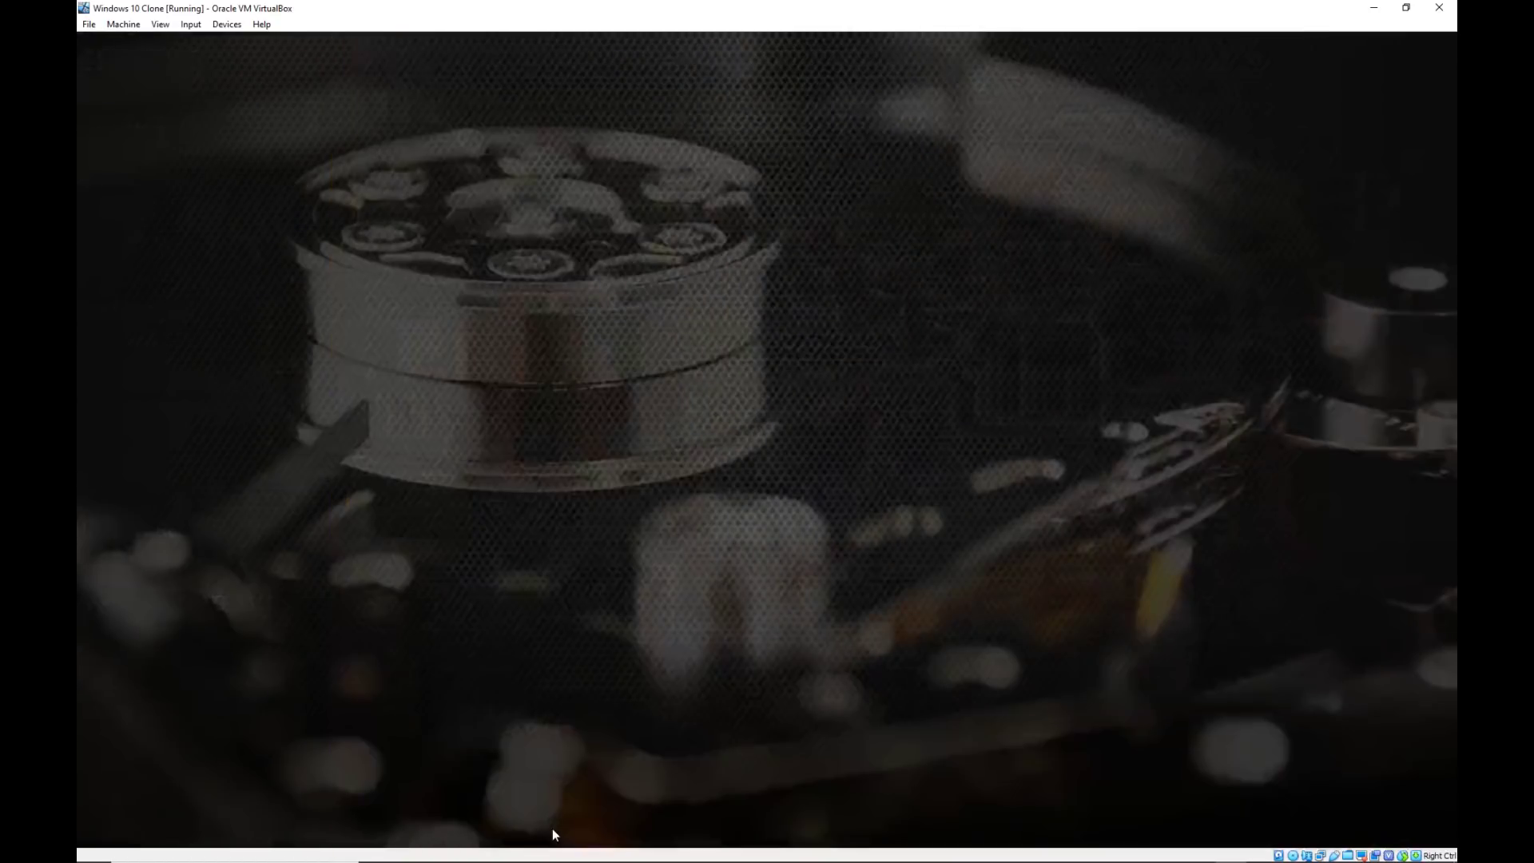
Find Artwork Beef in the add-ons list, open its details page and highlight the Run option.
{"action": "key", "text": "Right"}
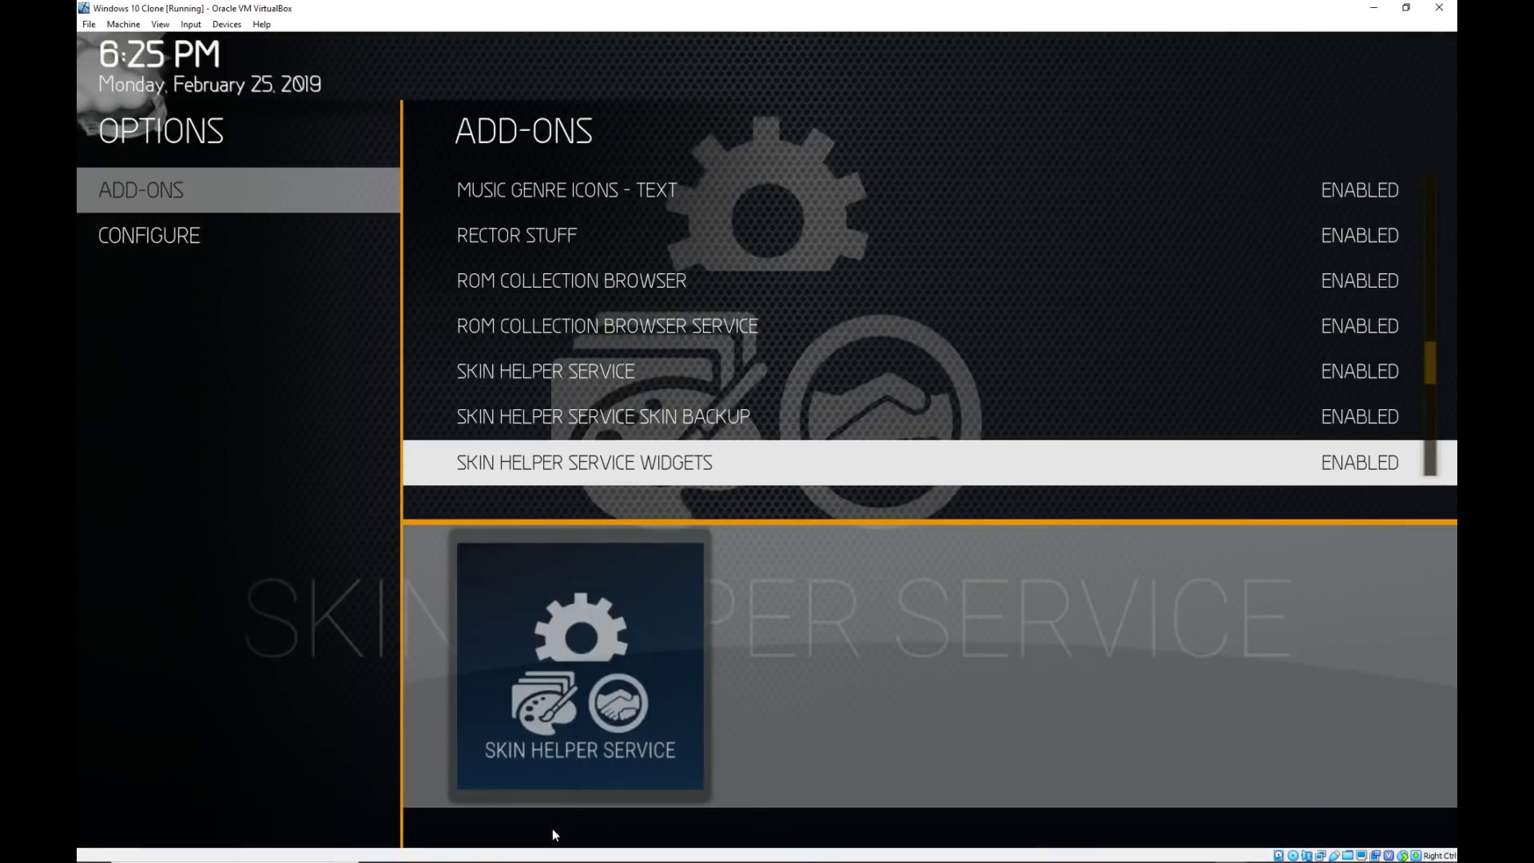
{"action": "key", "text": "Down"}
{"action": "key", "text": "Down"}
{"action": "key", "text": "Down"}
{"action": "key", "text": "Down"}
{"action": "key", "text": "Down"}
{"action": "key", "text": "Down"}
{"action": "key", "text": "Down"}
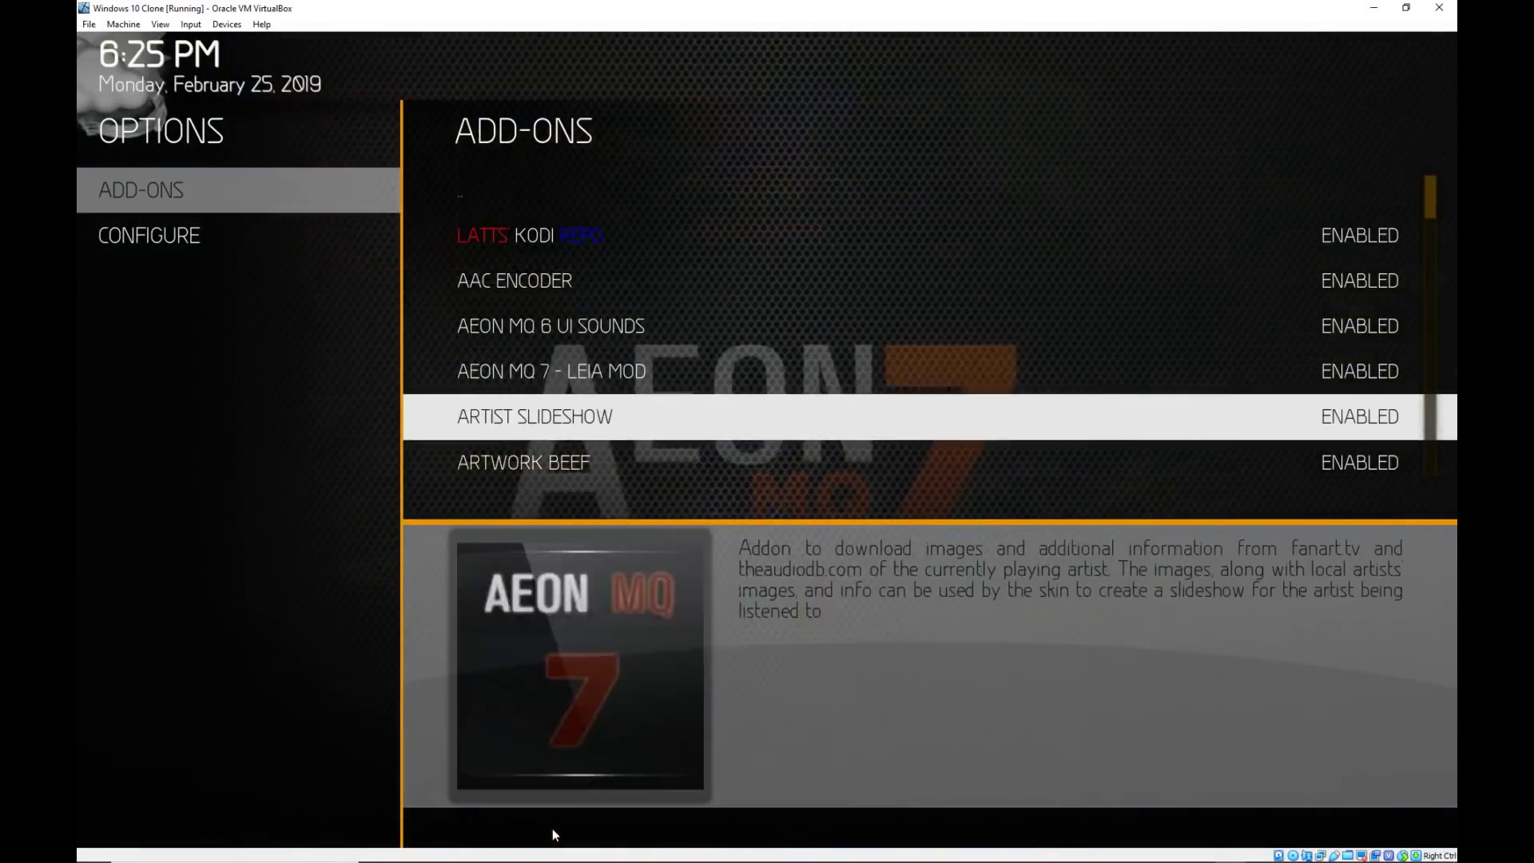
{"action": "key", "text": "Return"}
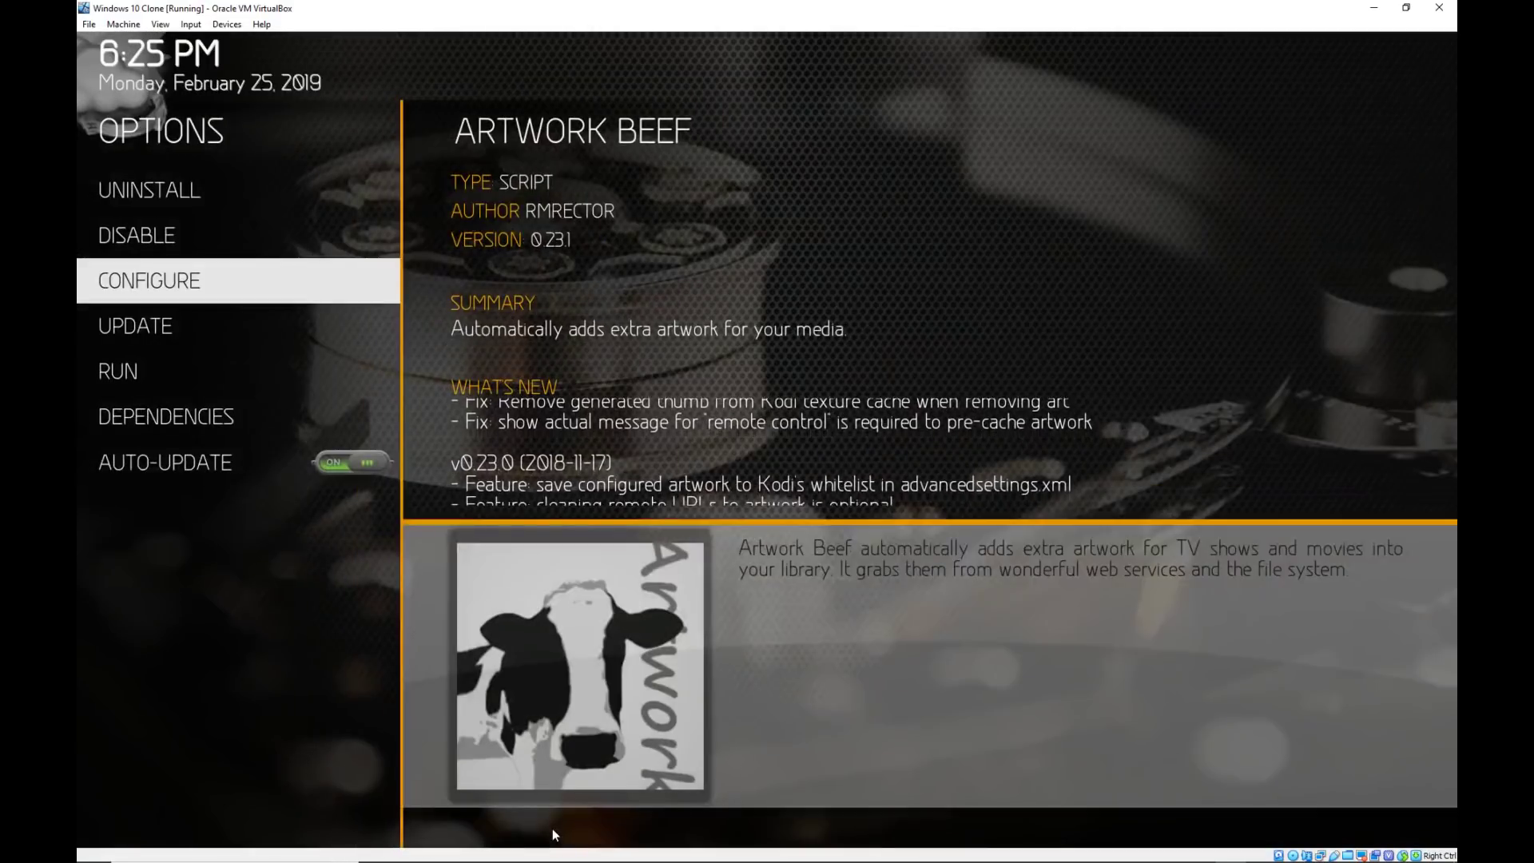
{"action": "key", "text": "Down"}
{"action": "key", "text": "Down"}
Switch to the File Explorer window and open the Artwork folder inside Music to check its contents.
{"action": "key", "text": "alt+Tab"}
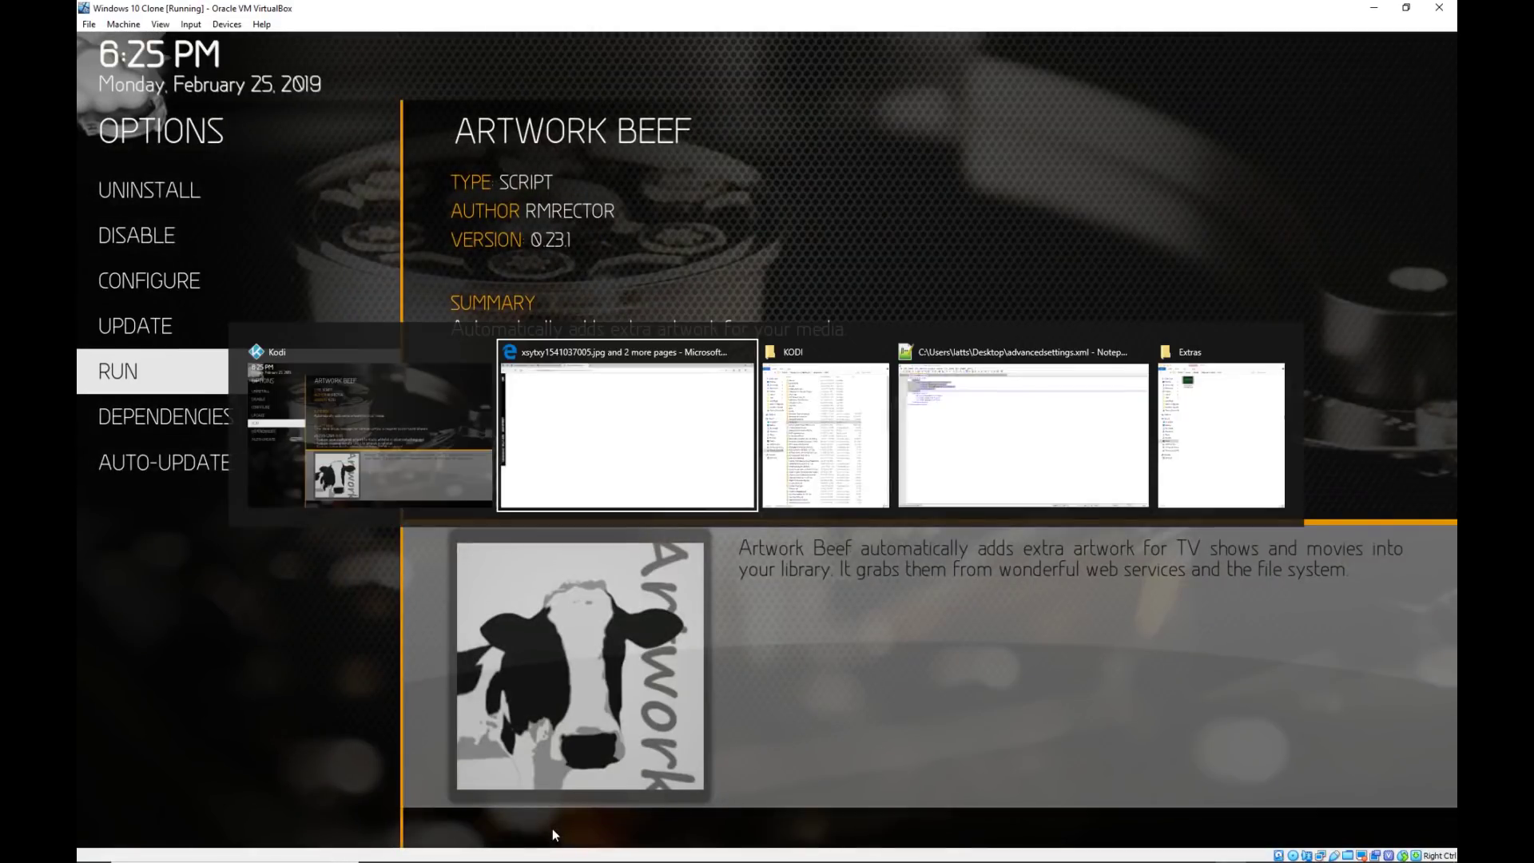
{"action": "key", "text": "alt+Tab"}
{"action": "key", "text": "alt+Tab"}
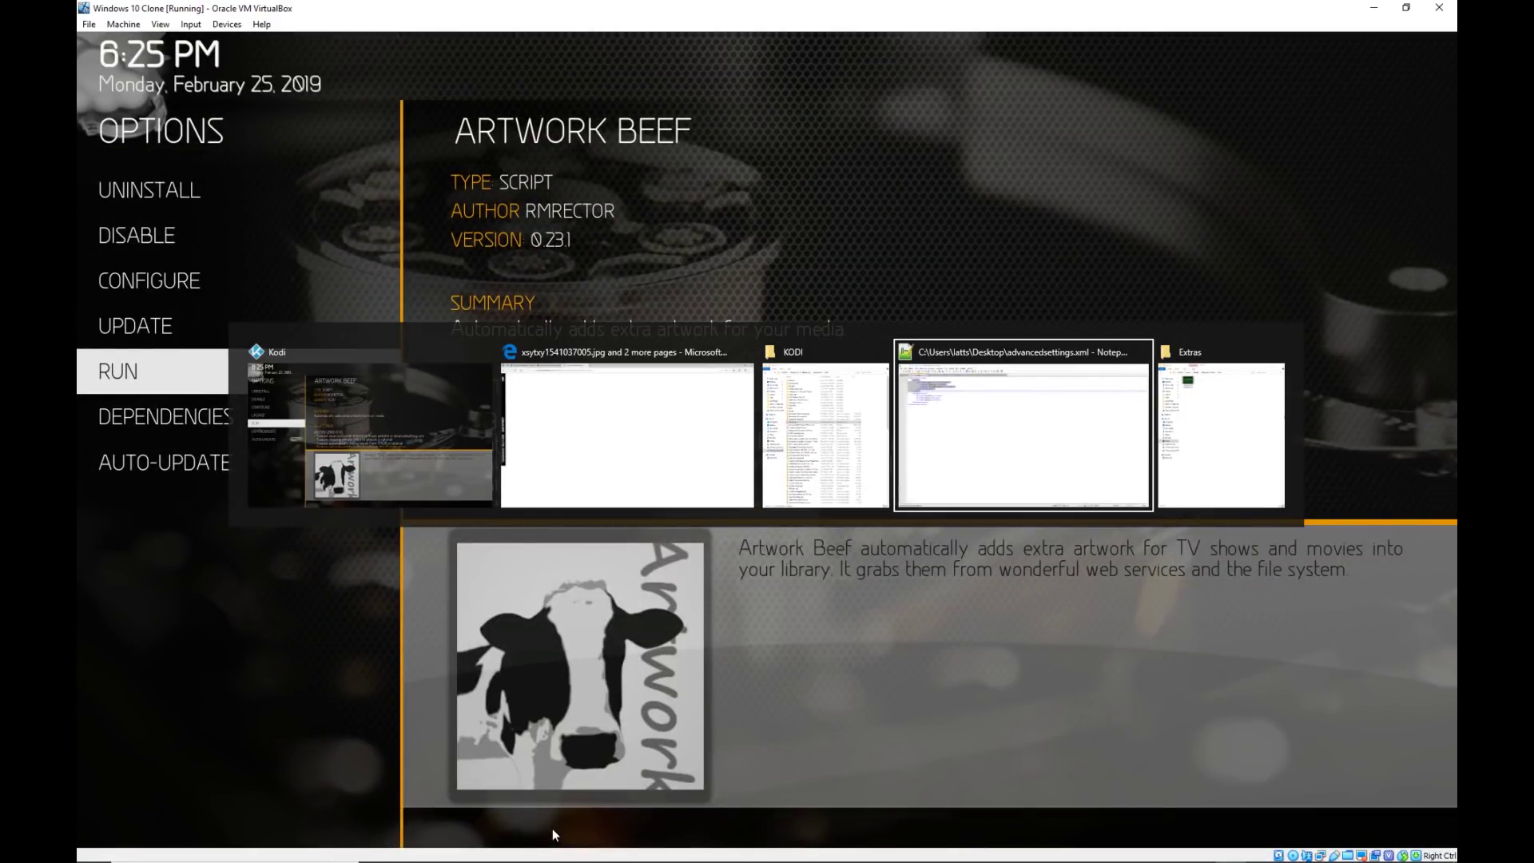
{"action": "key", "text": "alt+Tab"}
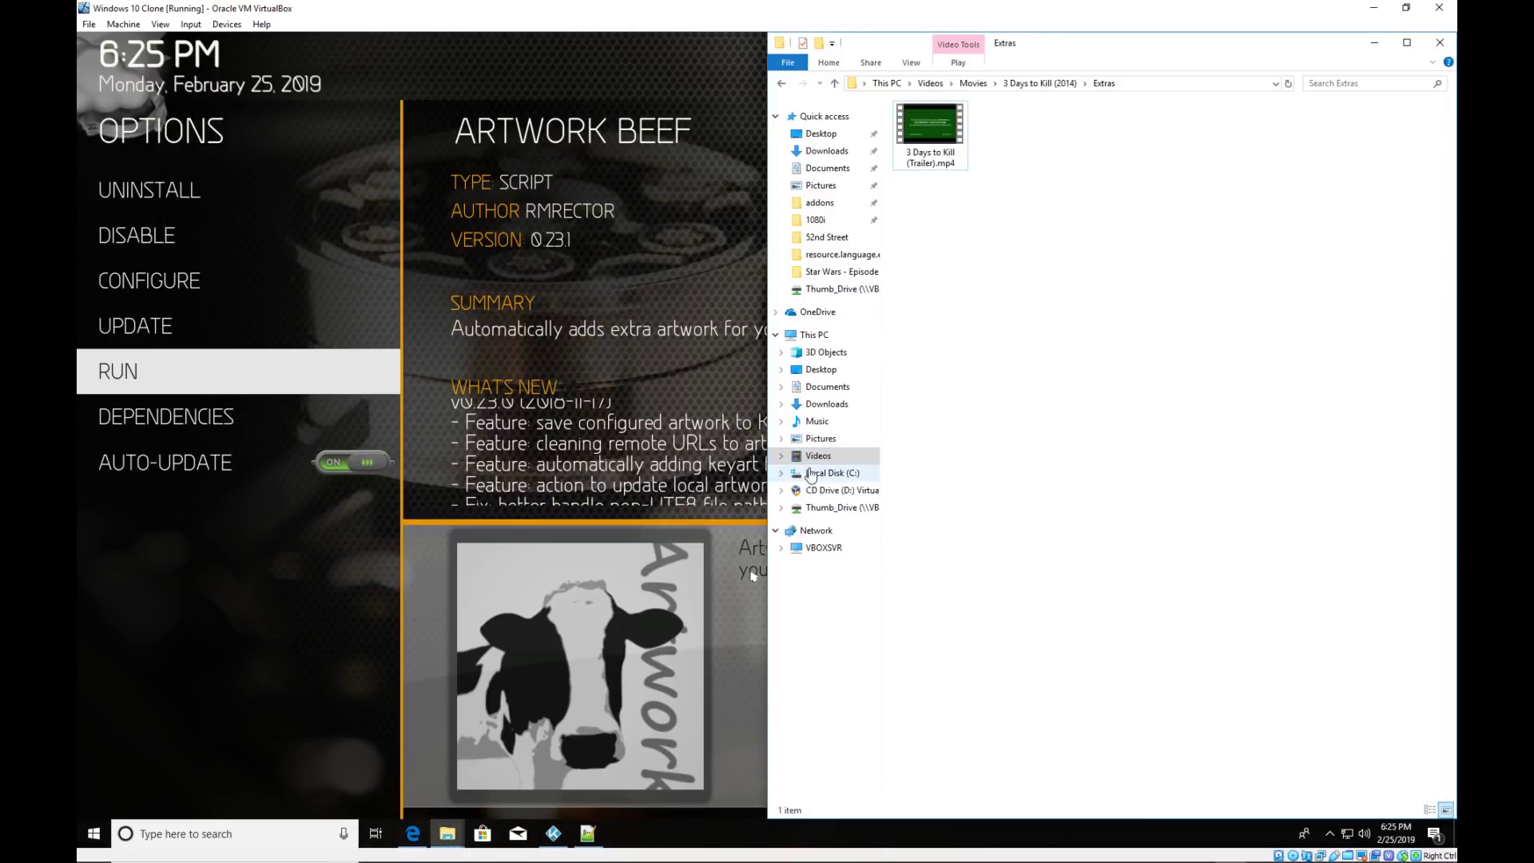
{"action": "left_click", "coordinate": [816, 421]}
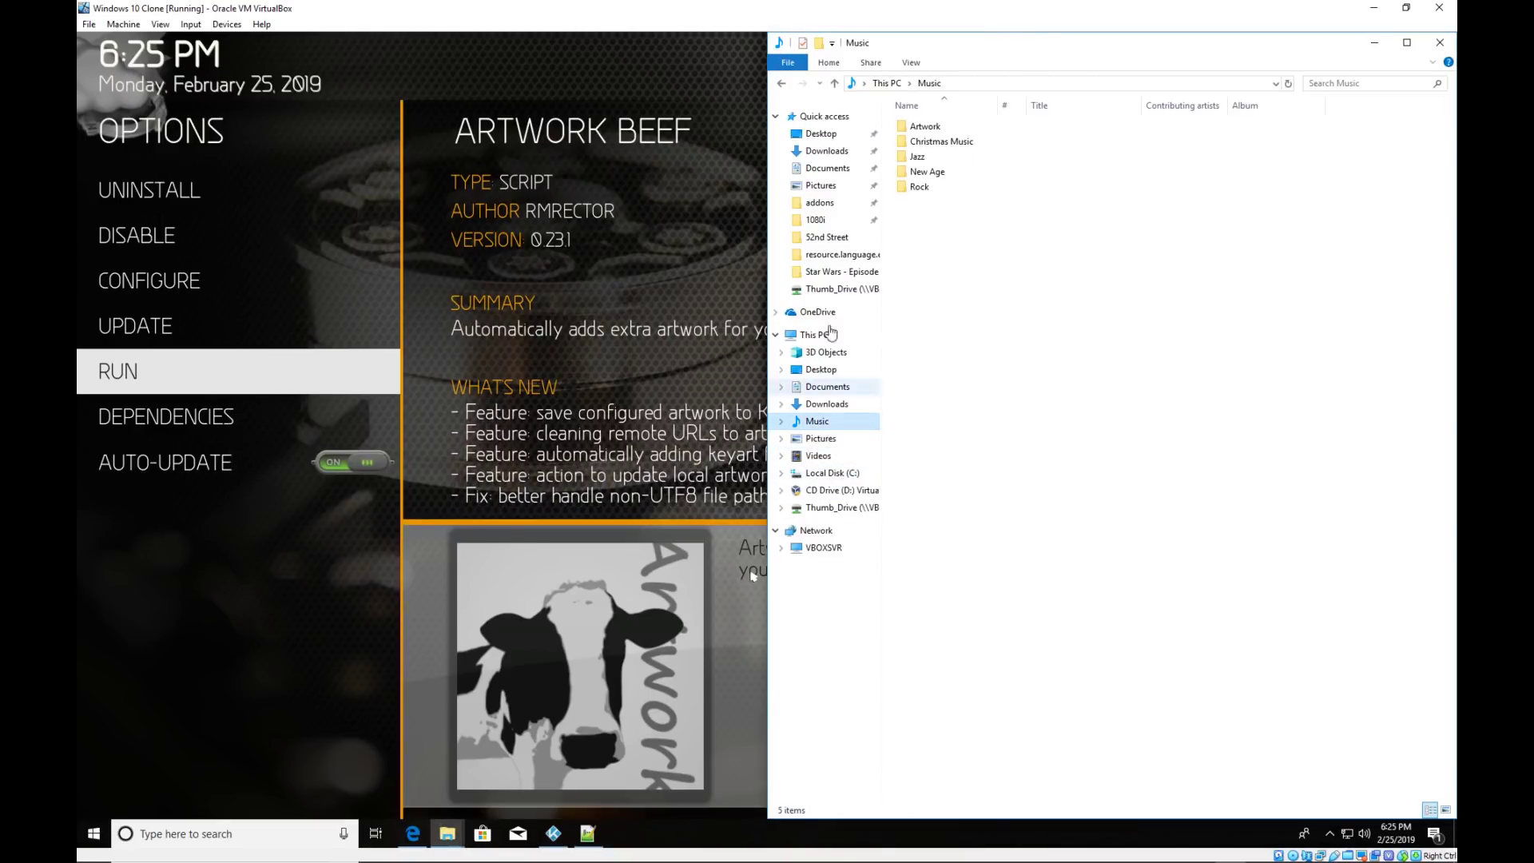
{"action": "double_click", "coordinate": [920, 126]}
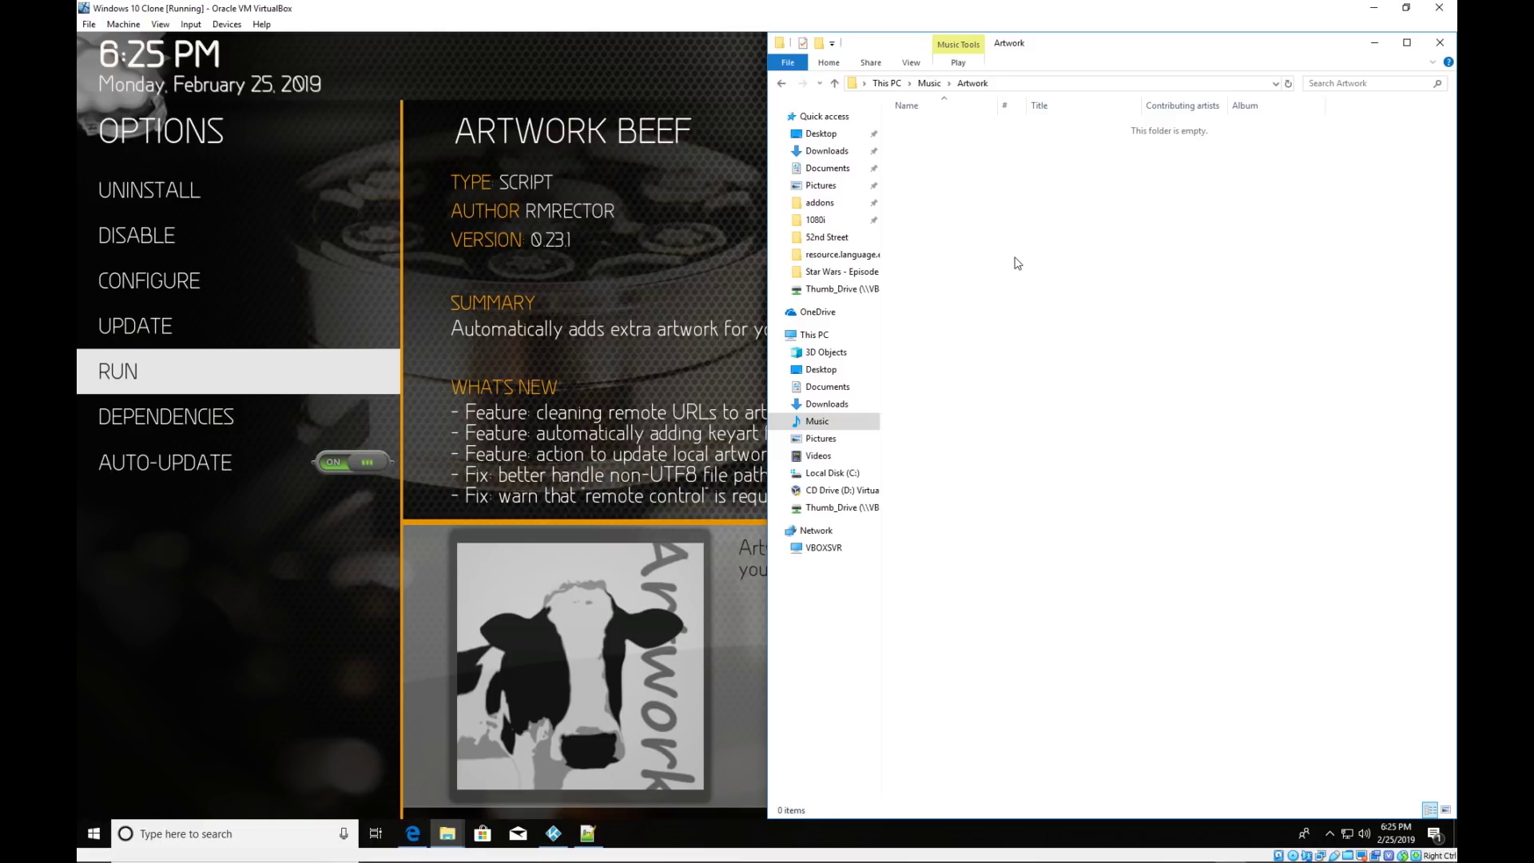
Switch back to Kodi and run the Artwork Beef add-on.
{"action": "key", "text": "alt+Tab"}
{"action": "key", "text": "Down"}
{"action": "key", "text": "Down"}
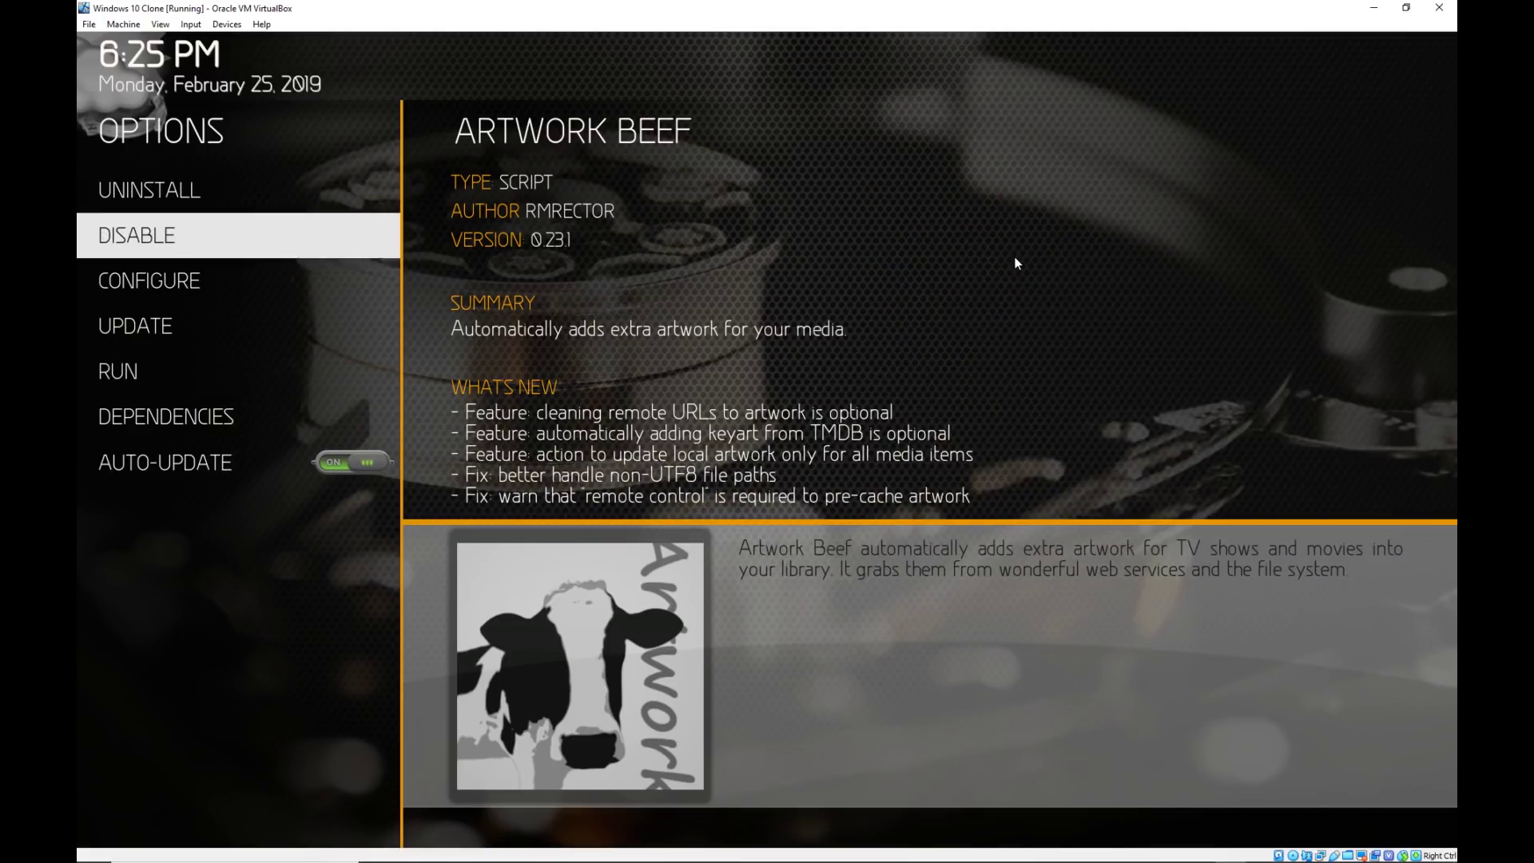
{"action": "key", "text": "Down"}
{"action": "key", "text": "Down"}
{"action": "key", "text": "Down"}
{"action": "key", "text": "Return"}
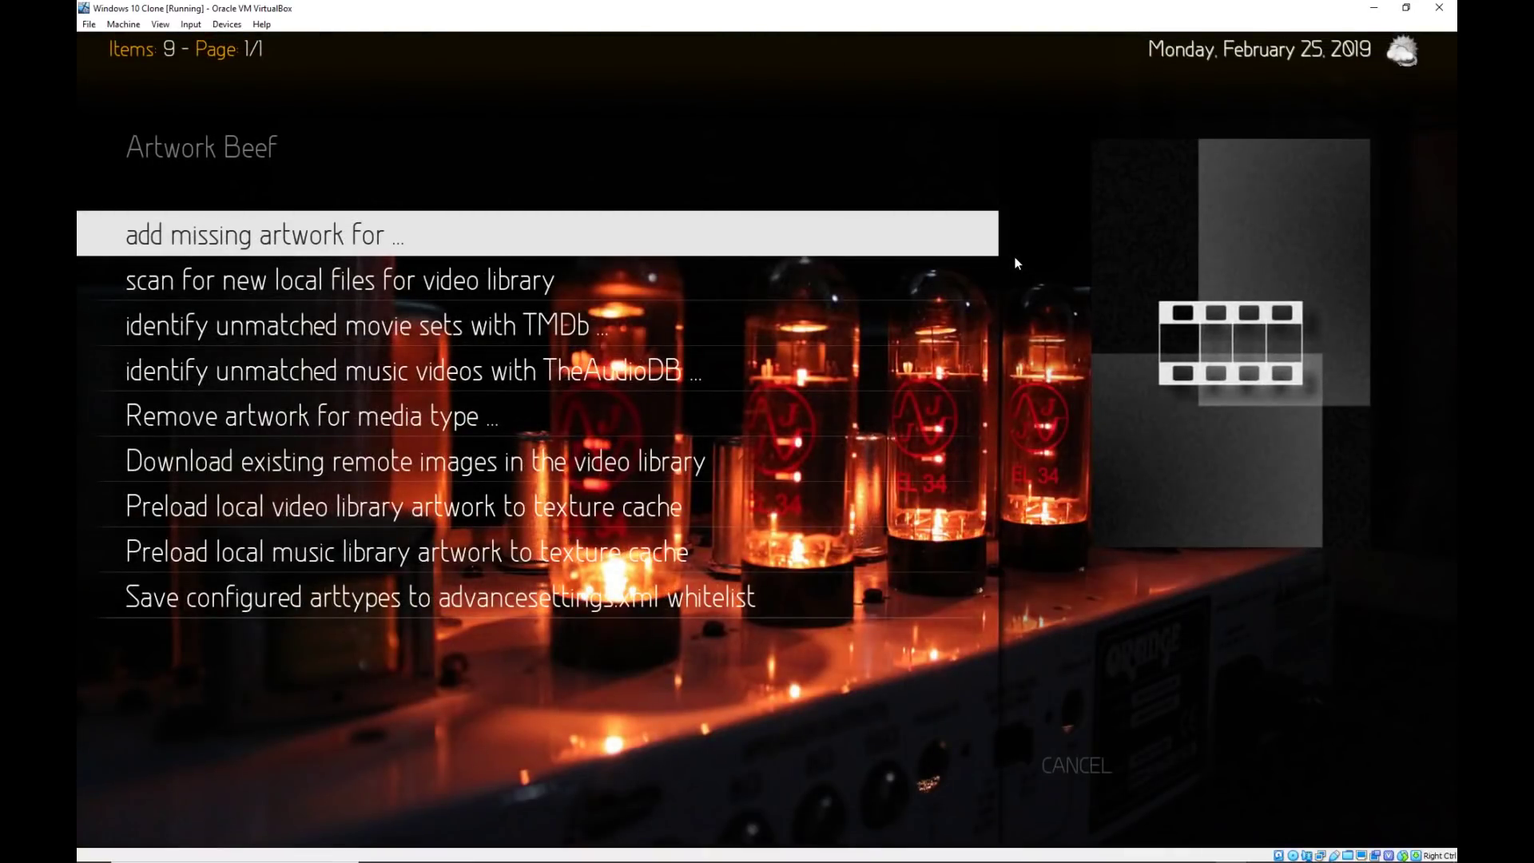
Start adding missing artwork for all music (new, old, and all in between).
{"action": "key", "text": "Return"}
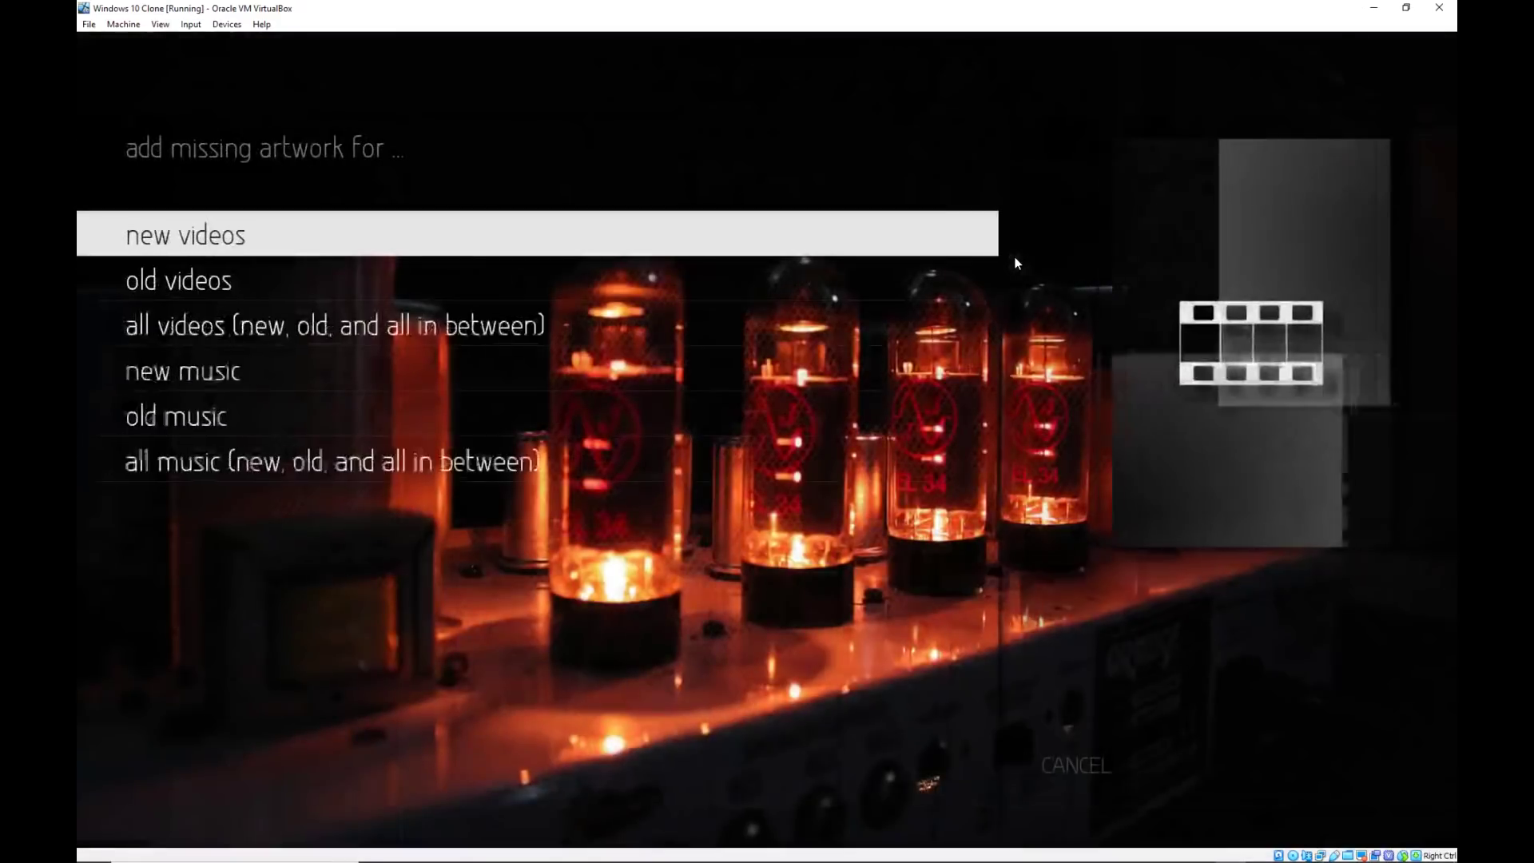
{"action": "key", "text": "Down"}
{"action": "key", "text": "Down"}
{"action": "key", "text": "Down"}
{"action": "key", "text": "Down"}
{"action": "key", "text": "Down"}
{"action": "key", "text": "Return"}
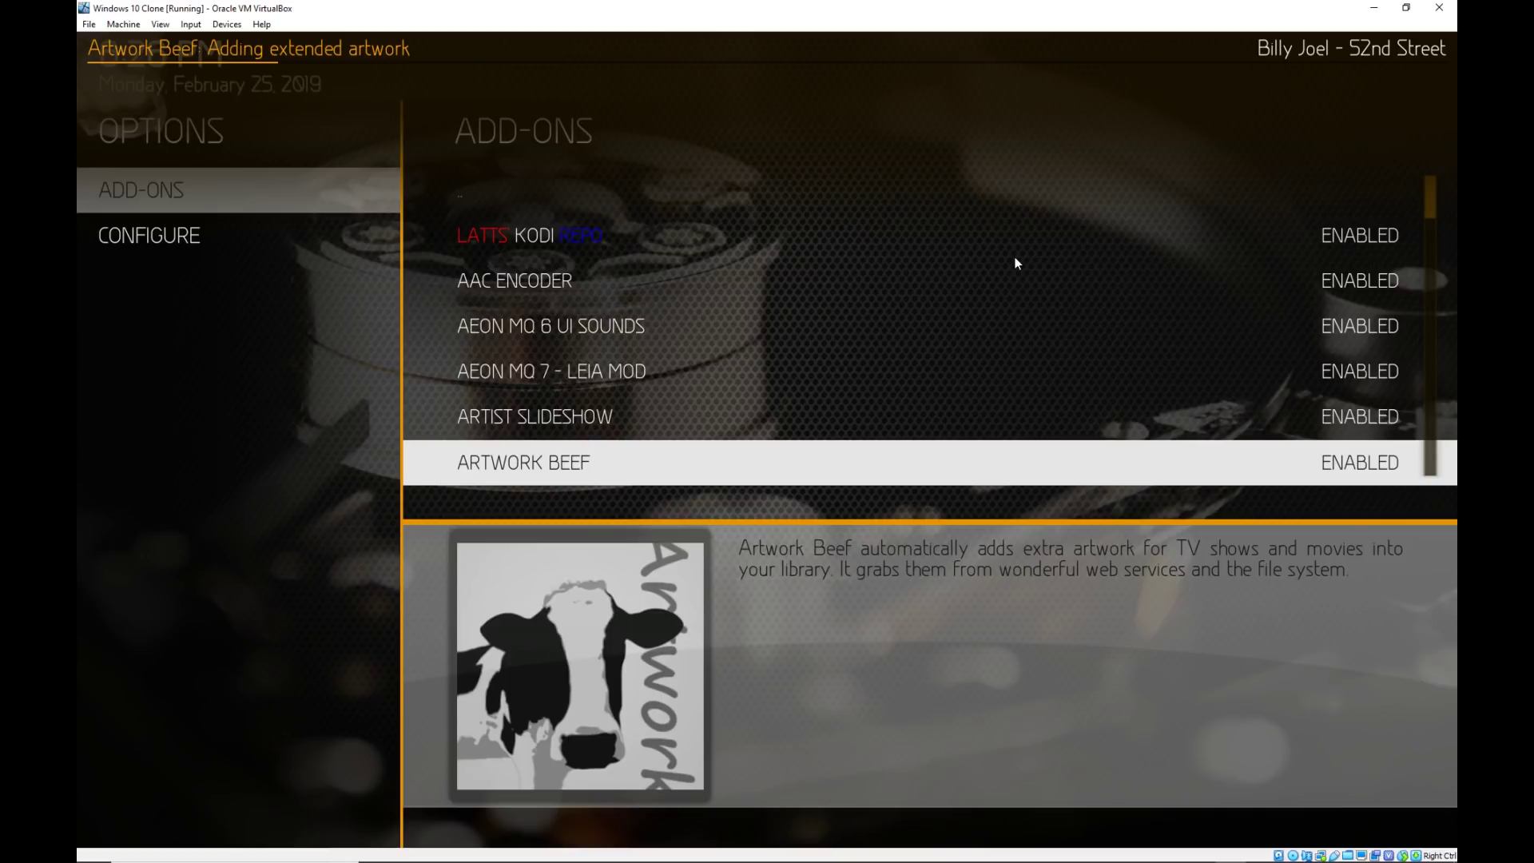
Switch to File Explorer, open the Billy Joel folder in Artwork, then view and close clearlogo.png.
{"action": "key", "text": "alt+Tab"}
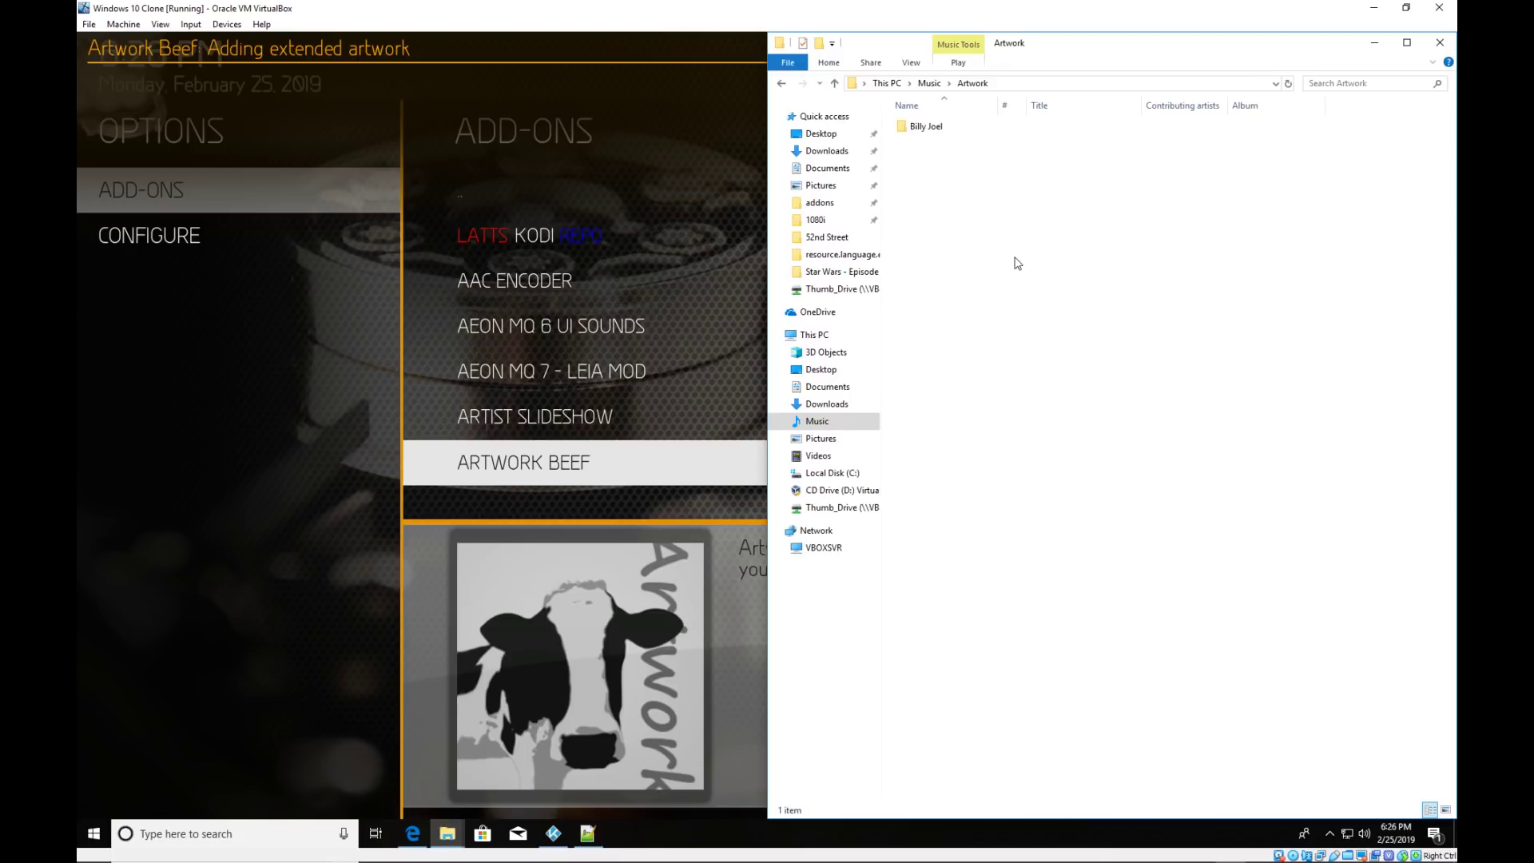
{"action": "left_click", "coordinate": [944, 130]}
{"action": "key", "text": "alt+Tab"}
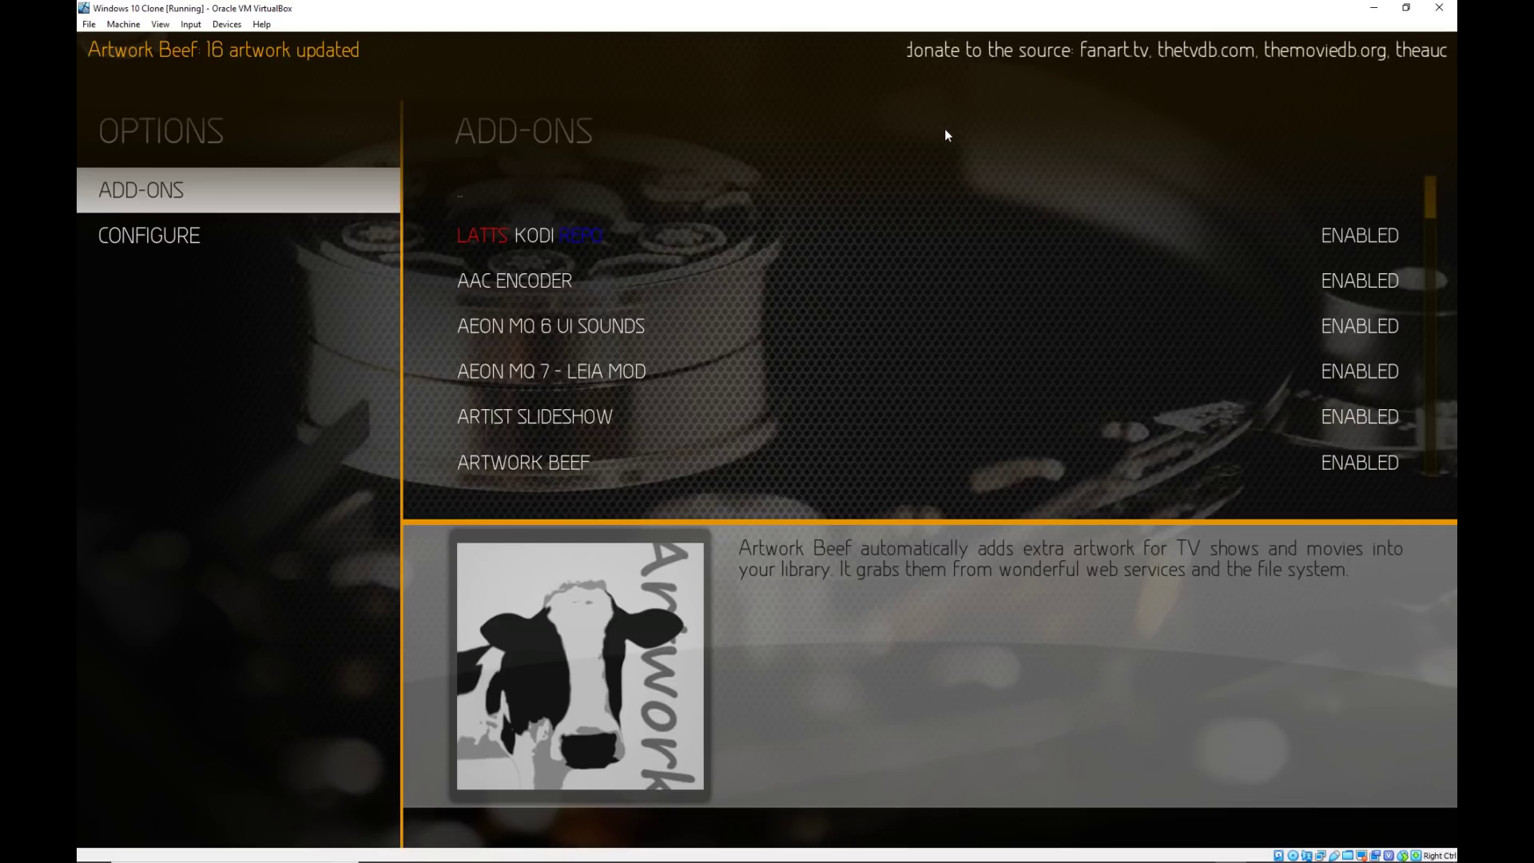
{"action": "key", "text": "alt+Tab"}
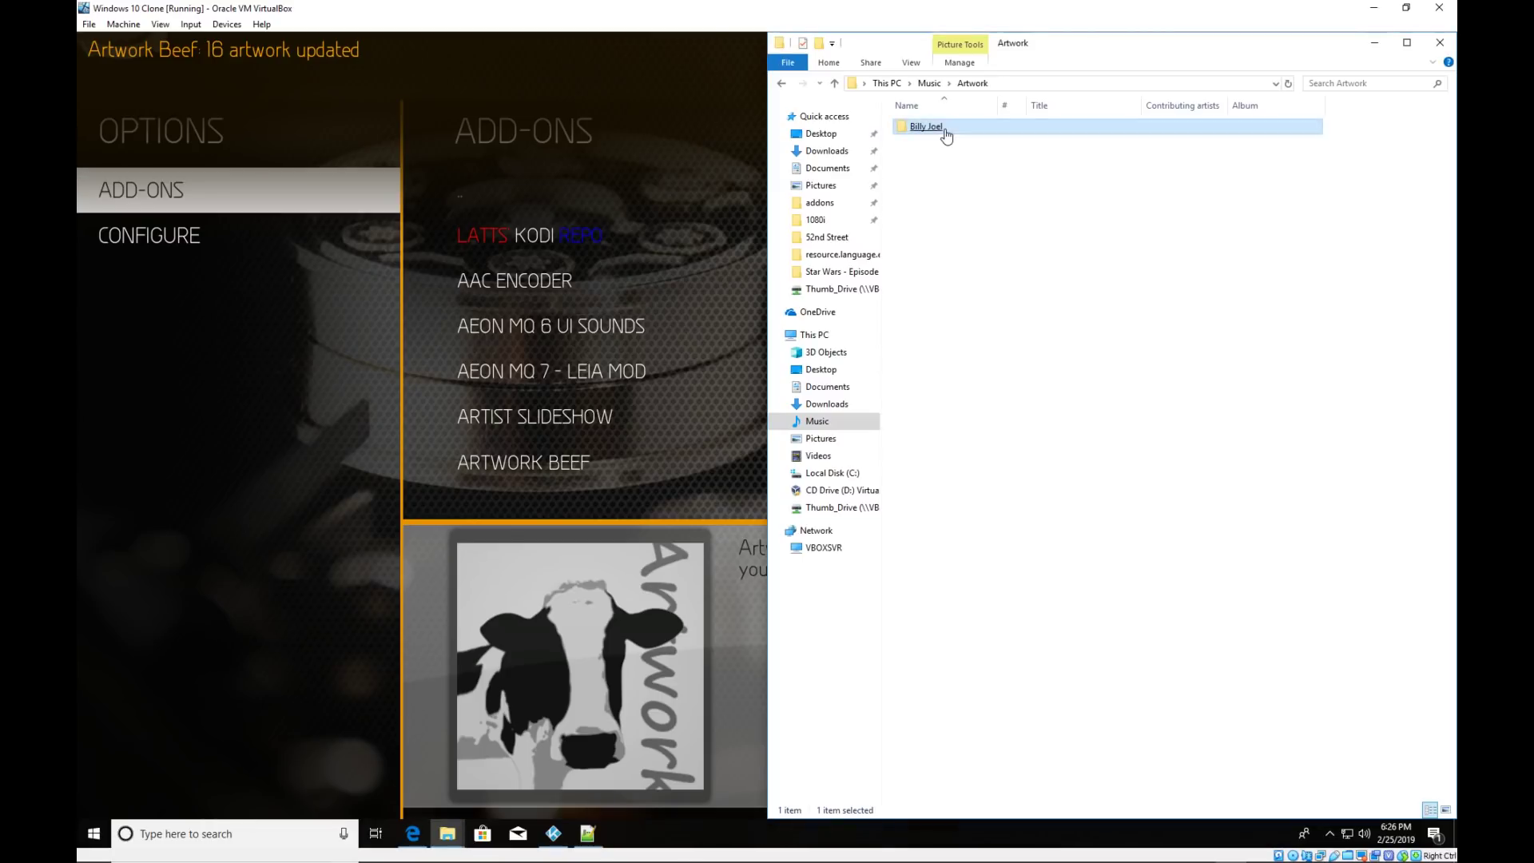
{"action": "double_click", "coordinate": [905, 132]}
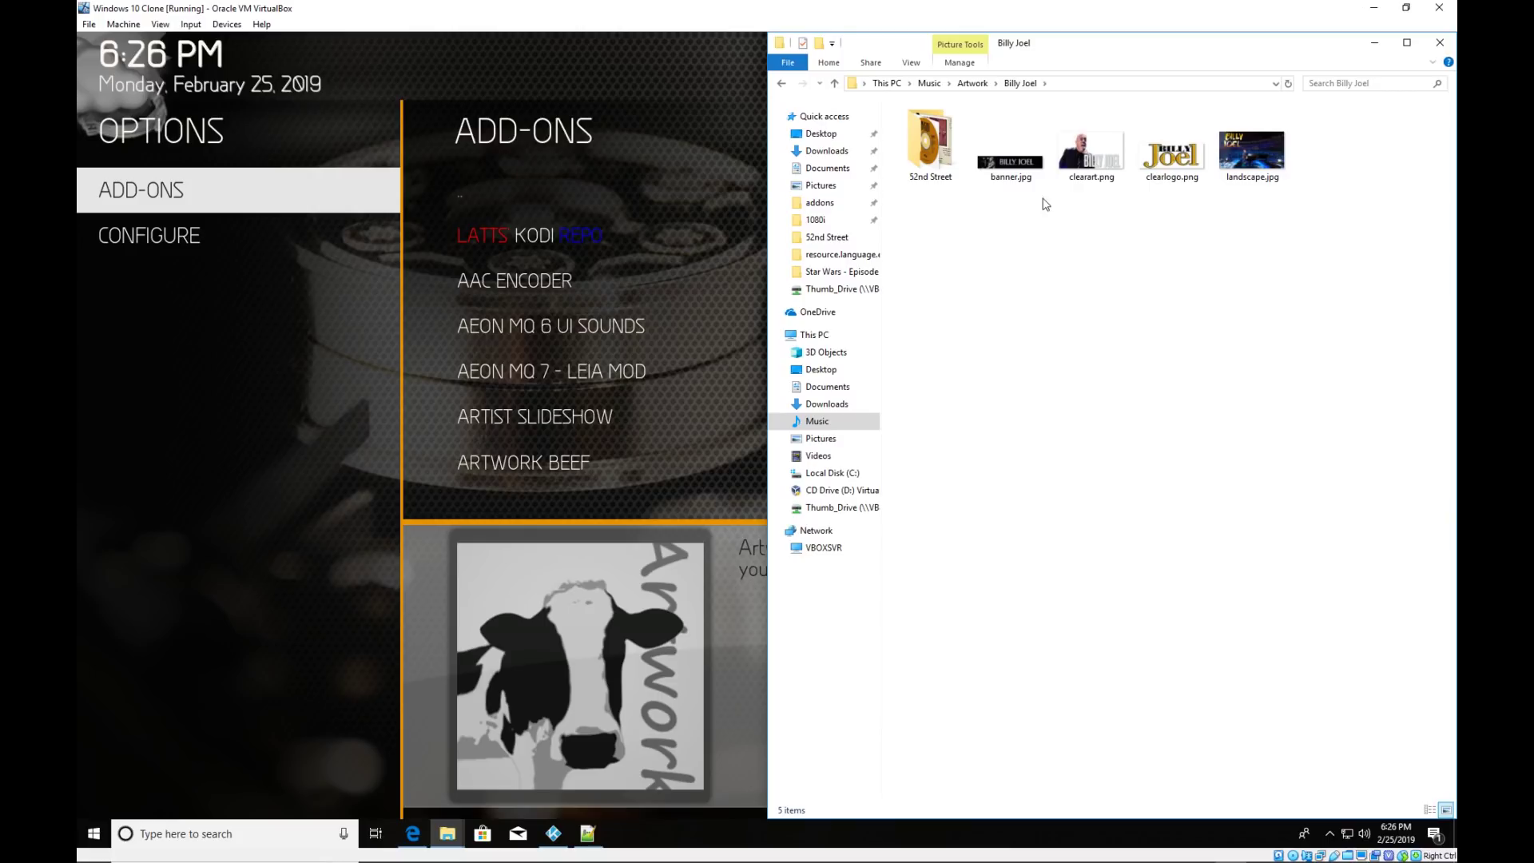
{"action": "double_click", "coordinate": [1175, 164]}
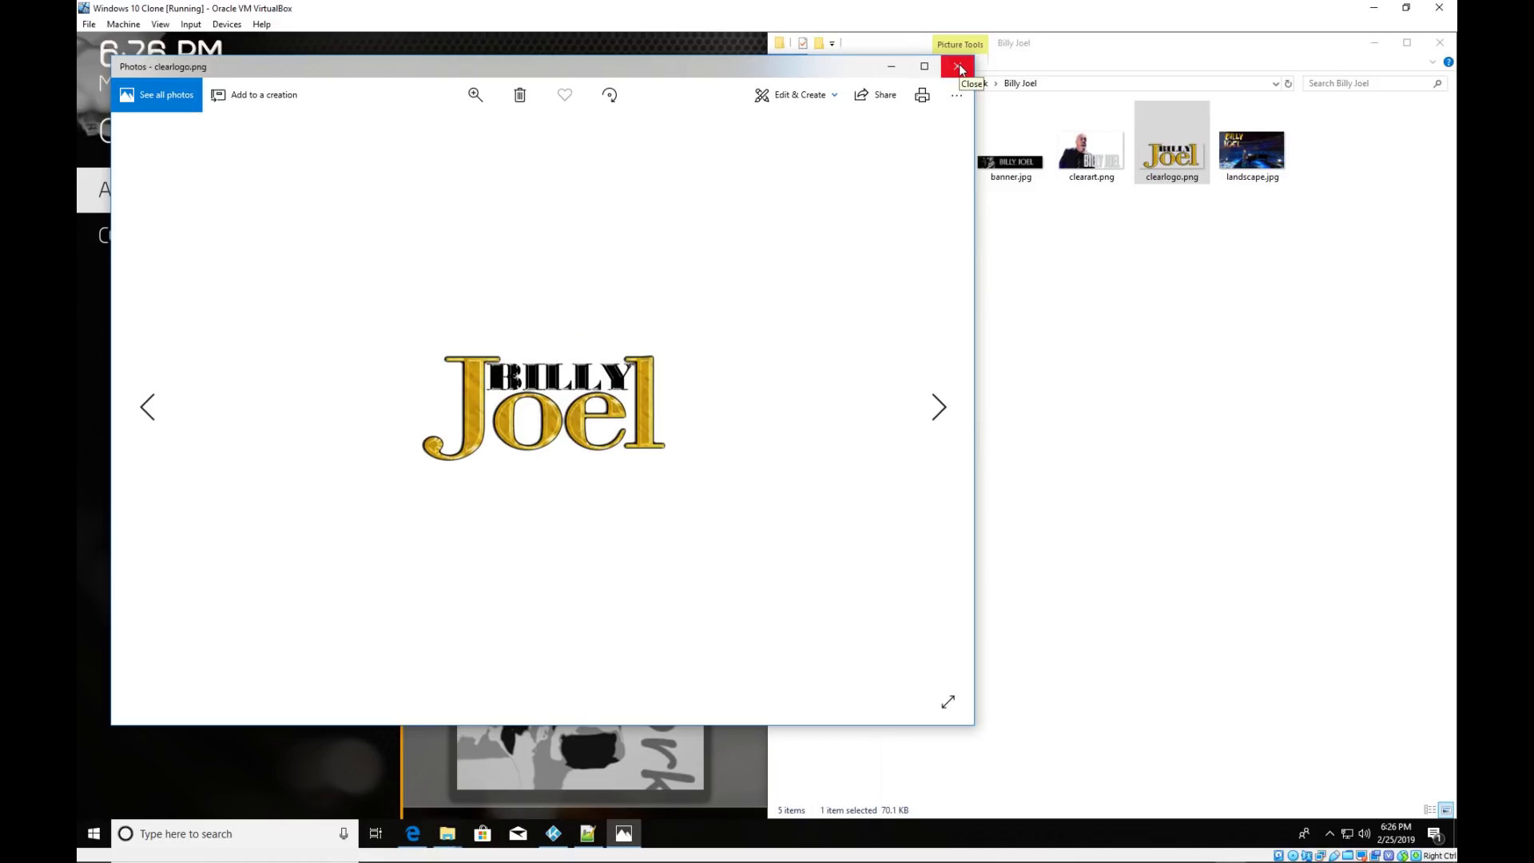
{"action": "left_click", "coordinate": [959, 67]}
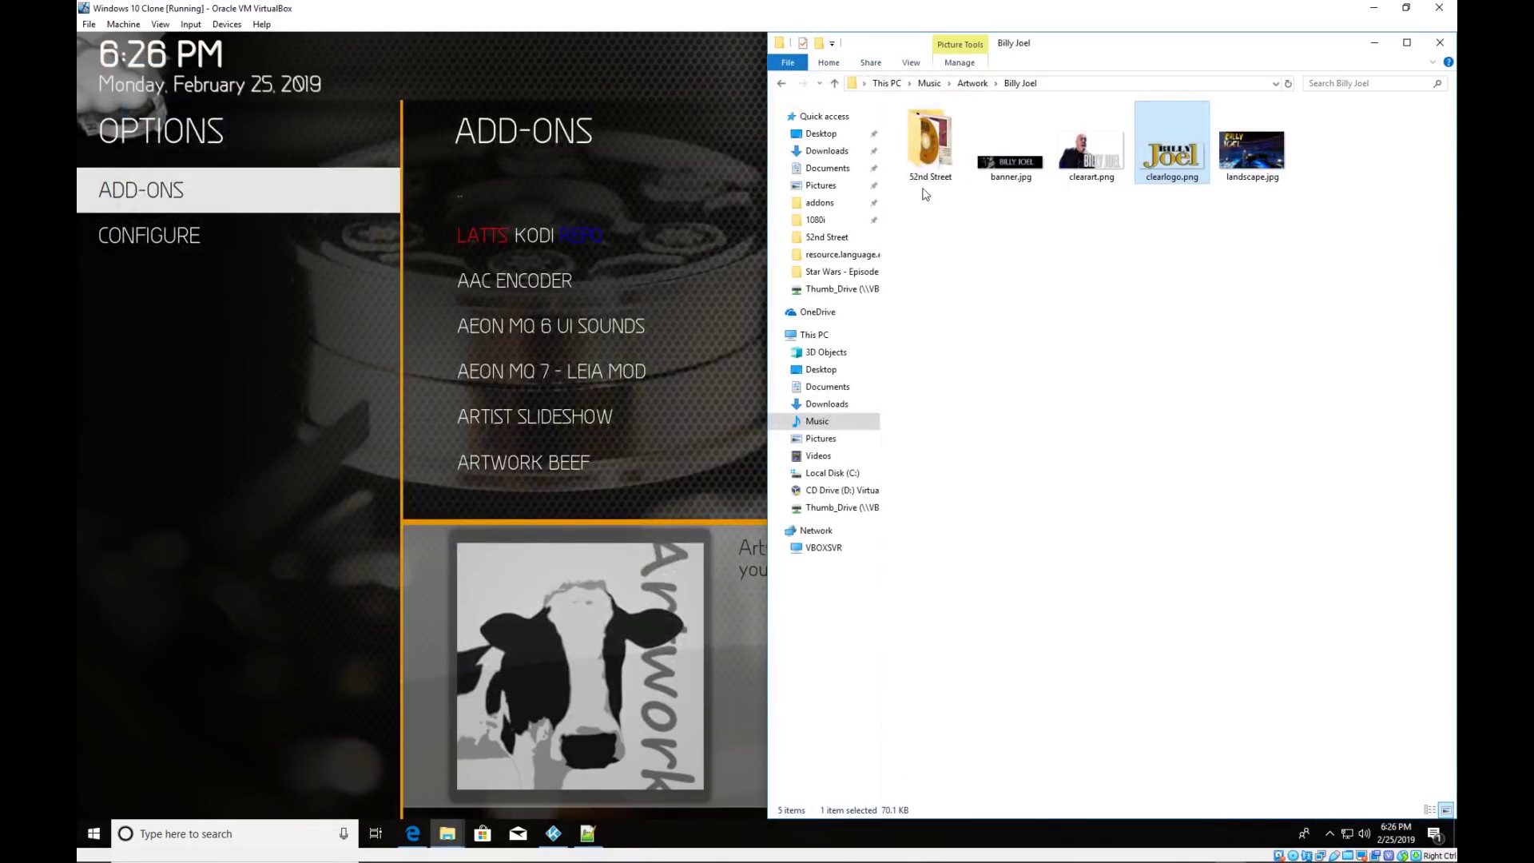
Open the 52nd Street folder inside Billy Joel and check its back.jpg and spine.jpg artwork files.
{"action": "double_click", "coordinate": [925, 151]}
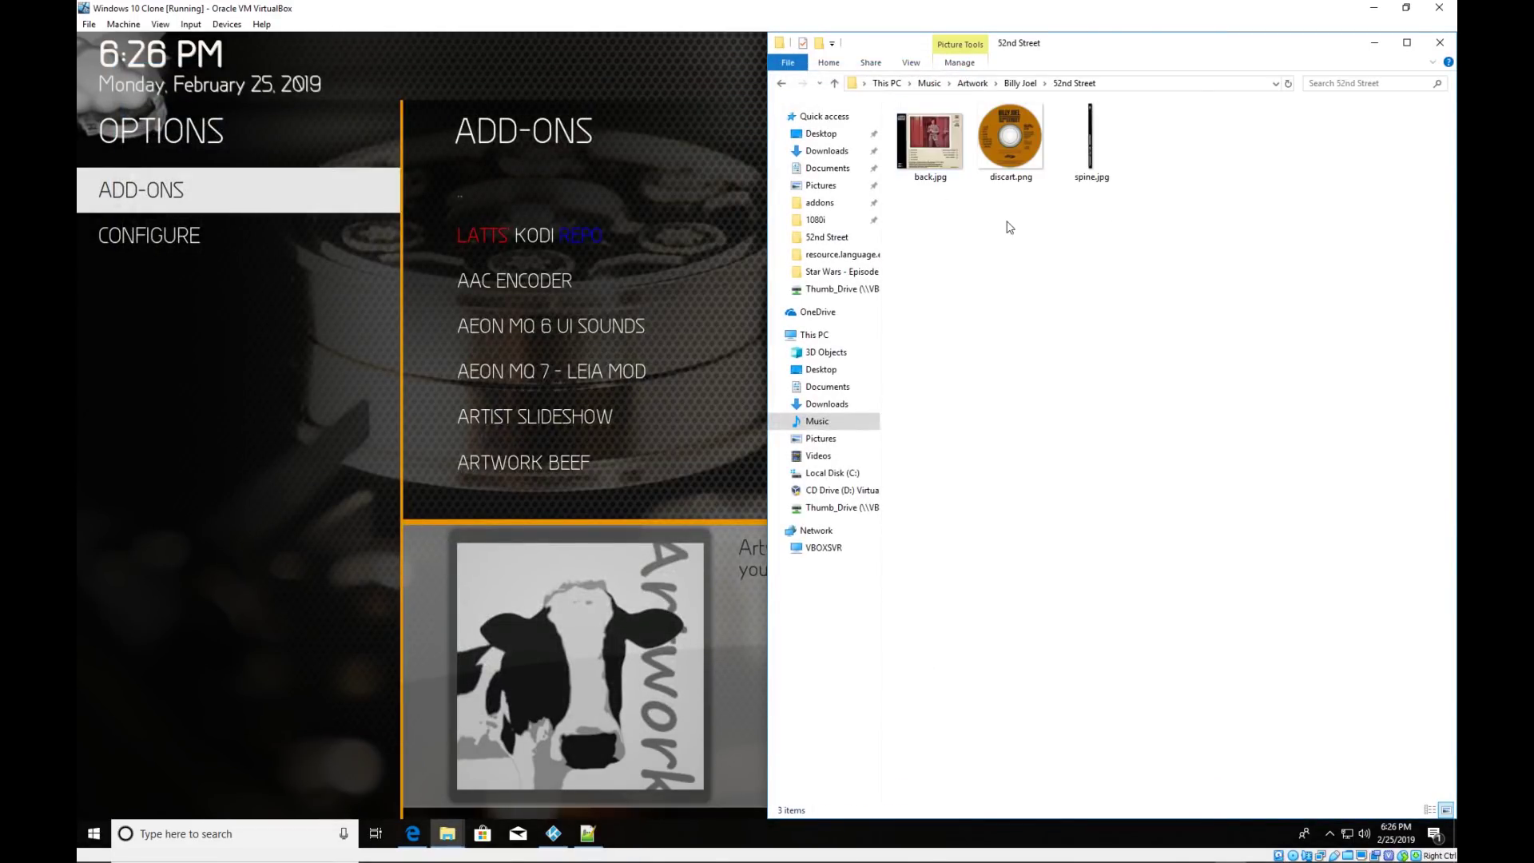
{"action": "left_click", "coordinate": [930, 160]}
{"action": "left_click", "coordinate": [1091, 148]}
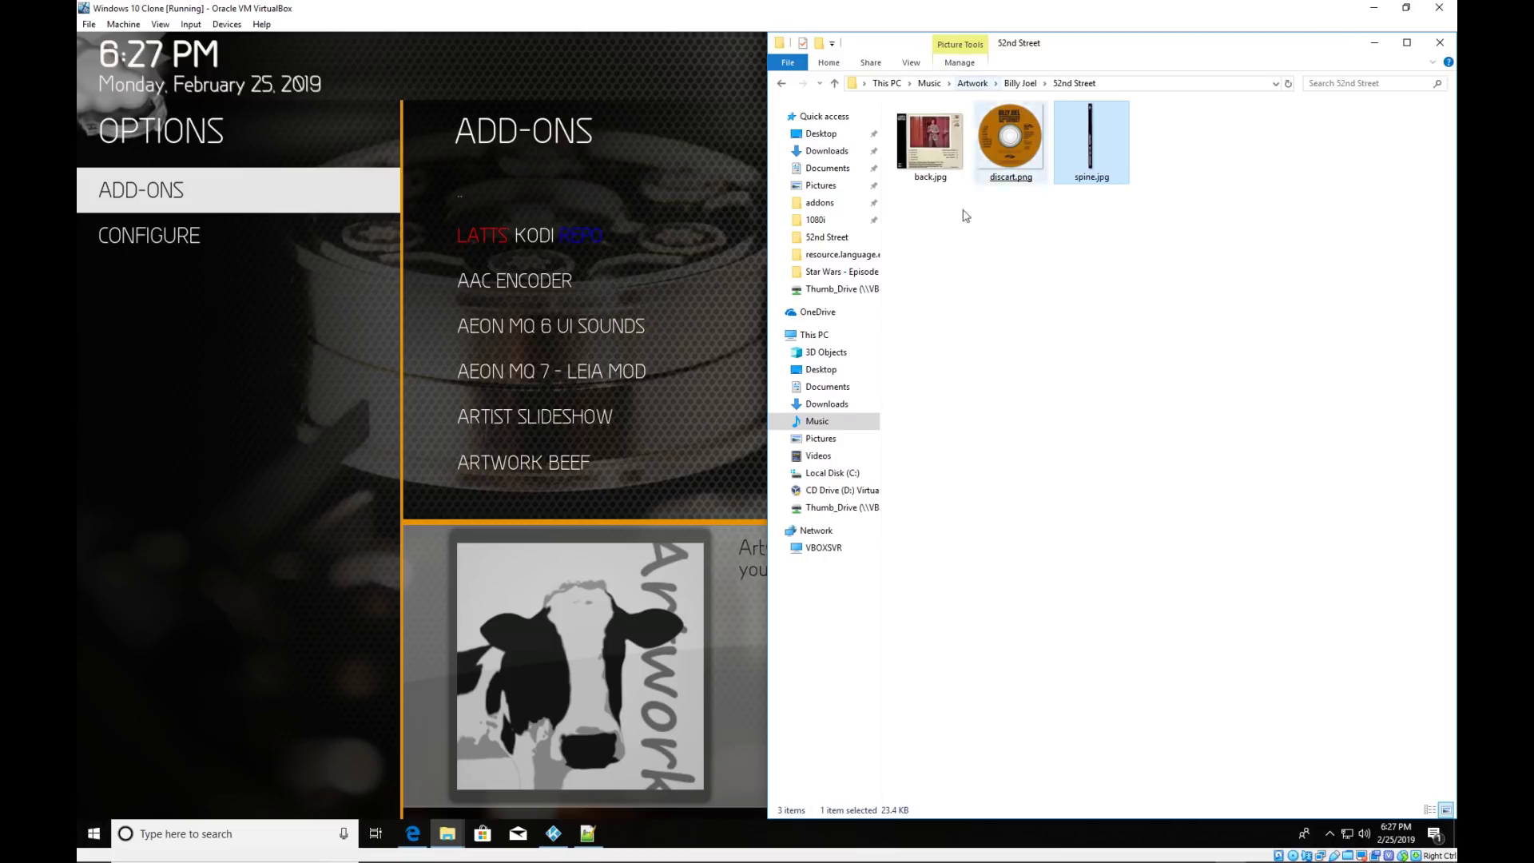
Switch back to Kodi, leave the add-on settings for the home screen, and view the Billy Joel album 52nd Street in Music.
{"action": "key", "text": "alt+Tab"}
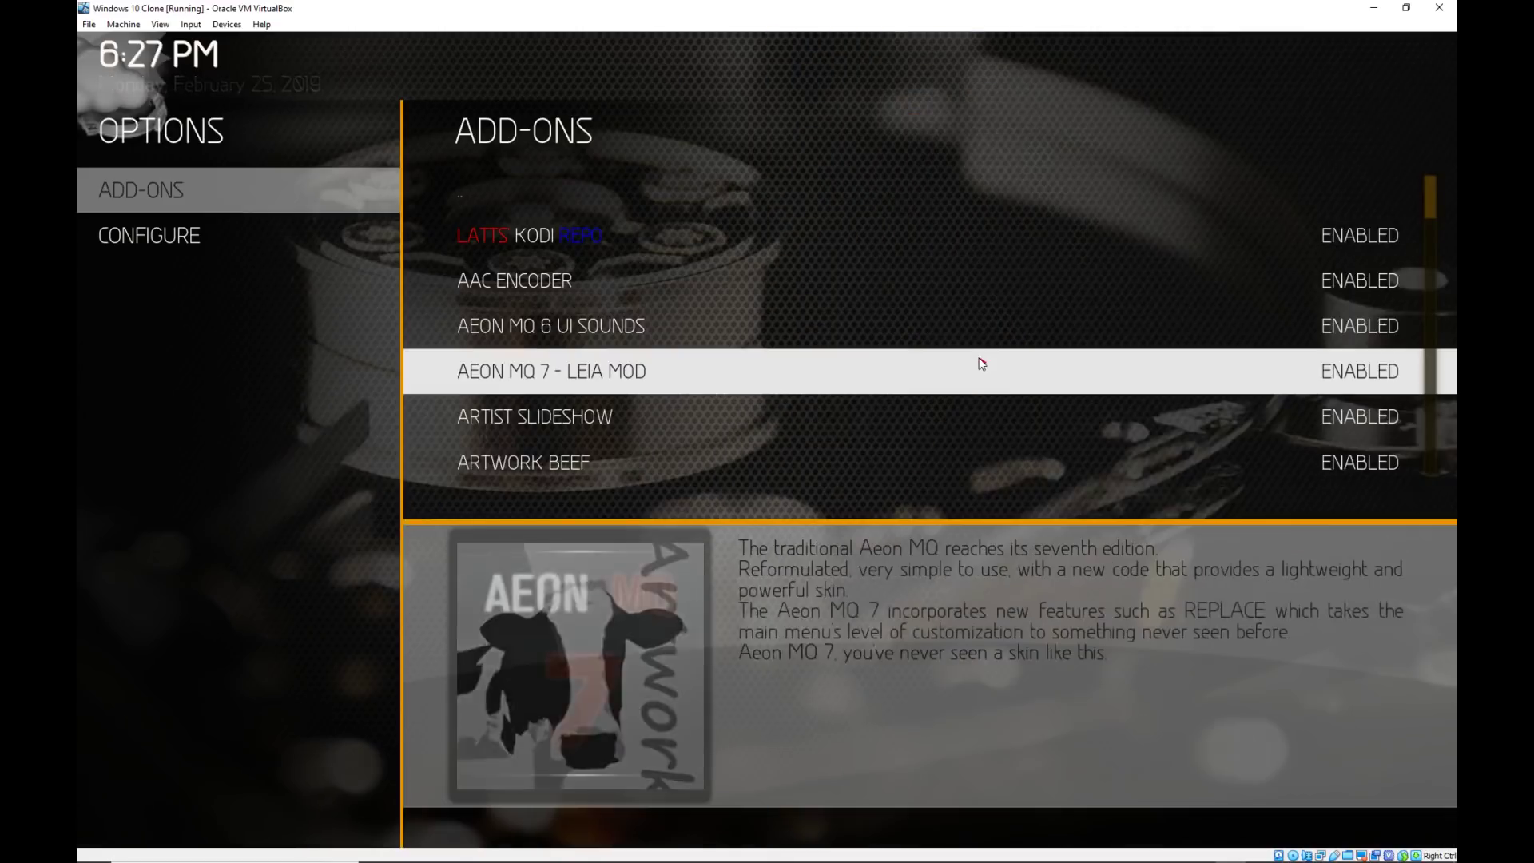
{"action": "key", "text": "Escape"}
{"action": "key", "text": "Escape"}
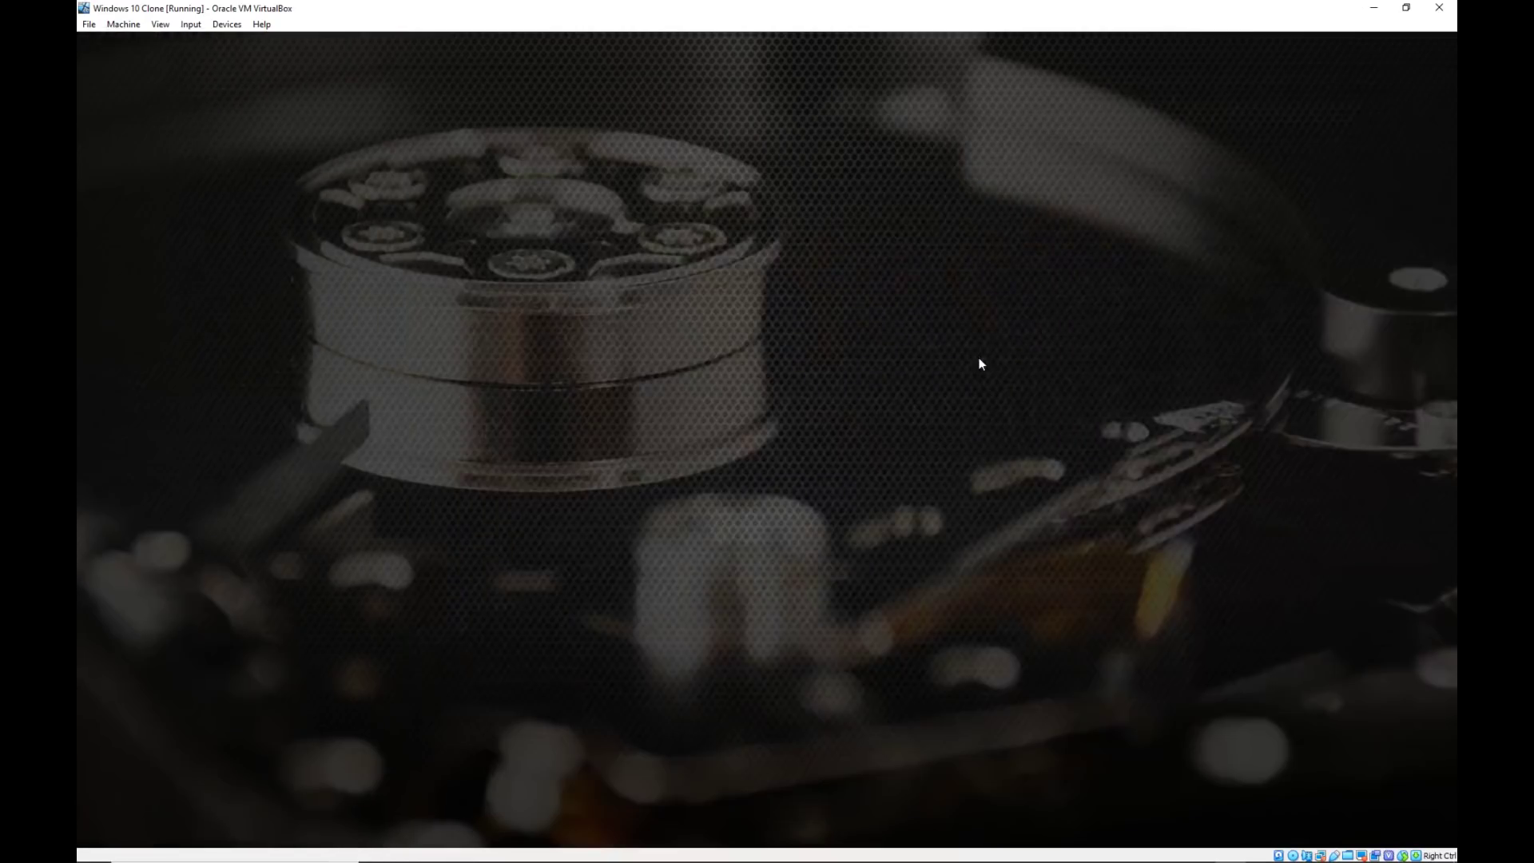
{"action": "key", "text": "Down"}
{"action": "key", "text": "Down"}
{"action": "key", "text": "Down"}
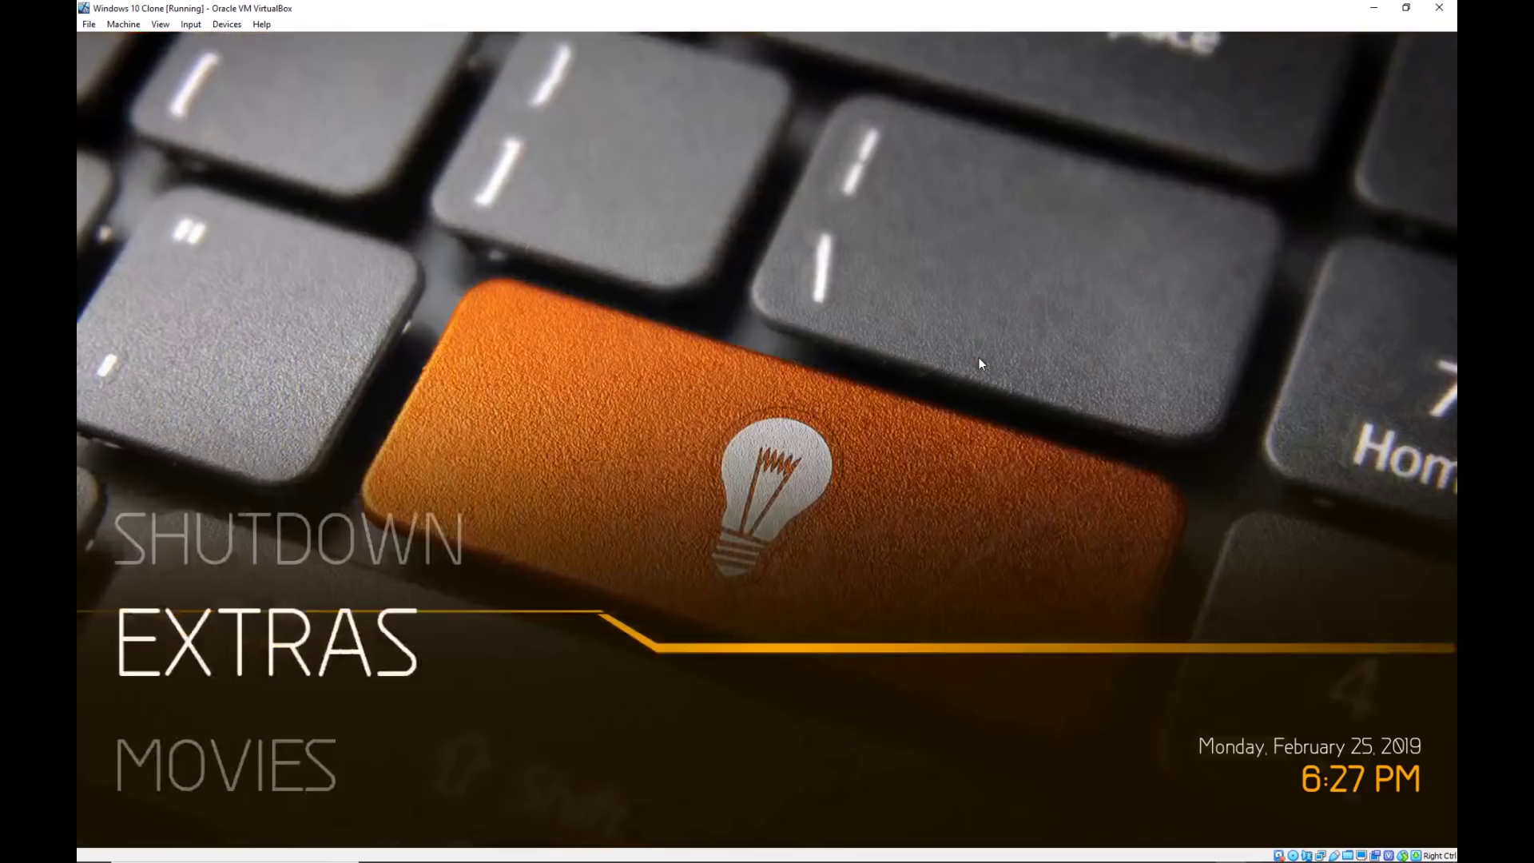
{"action": "key", "text": "Down"}
{"action": "key", "text": "Down"}
{"action": "key", "text": "Down"}
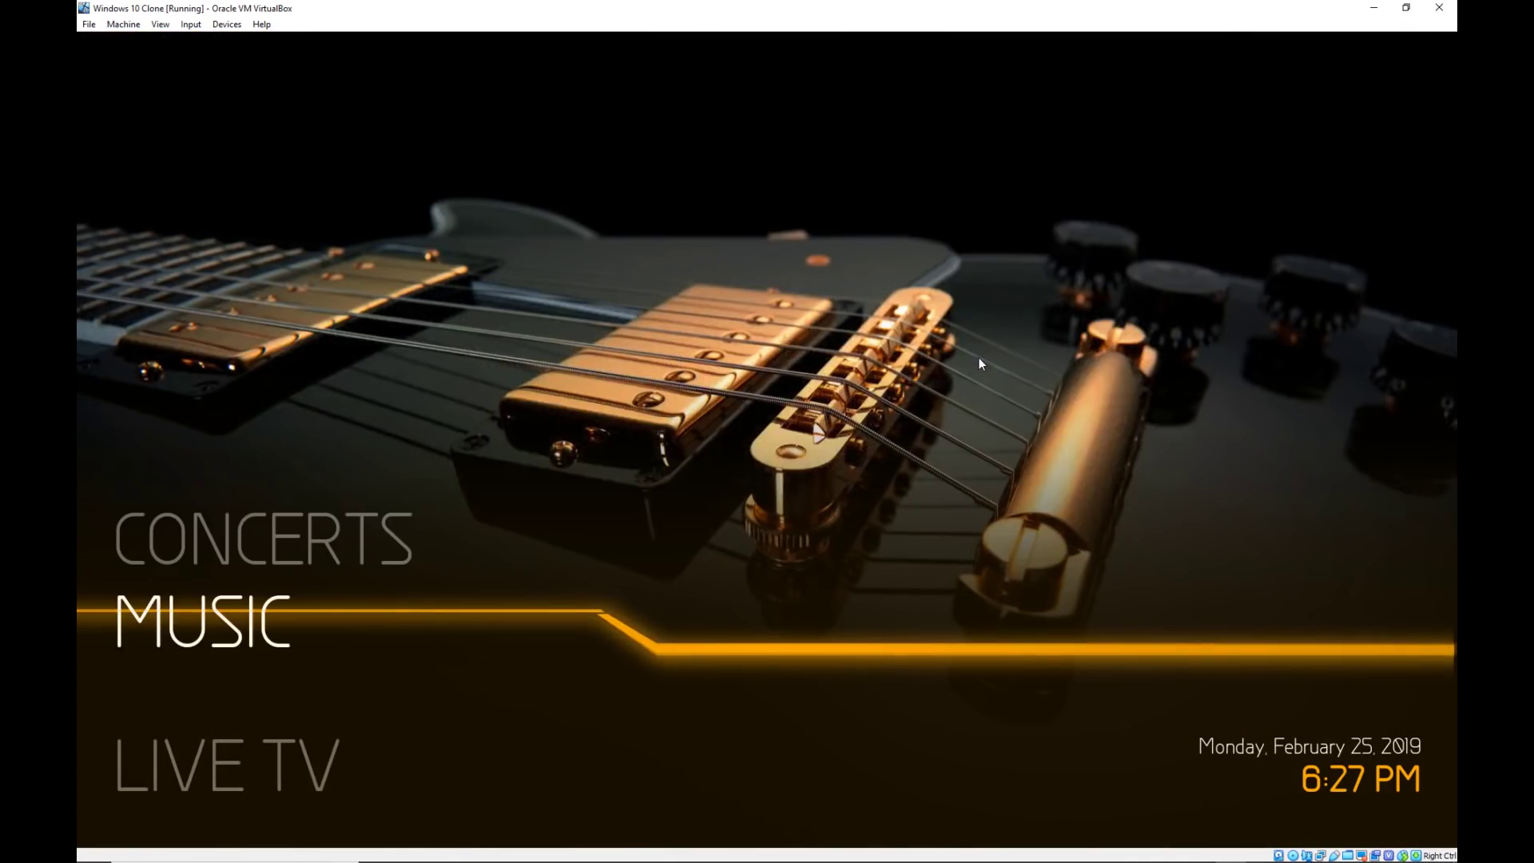
{"action": "key", "text": "Return"}
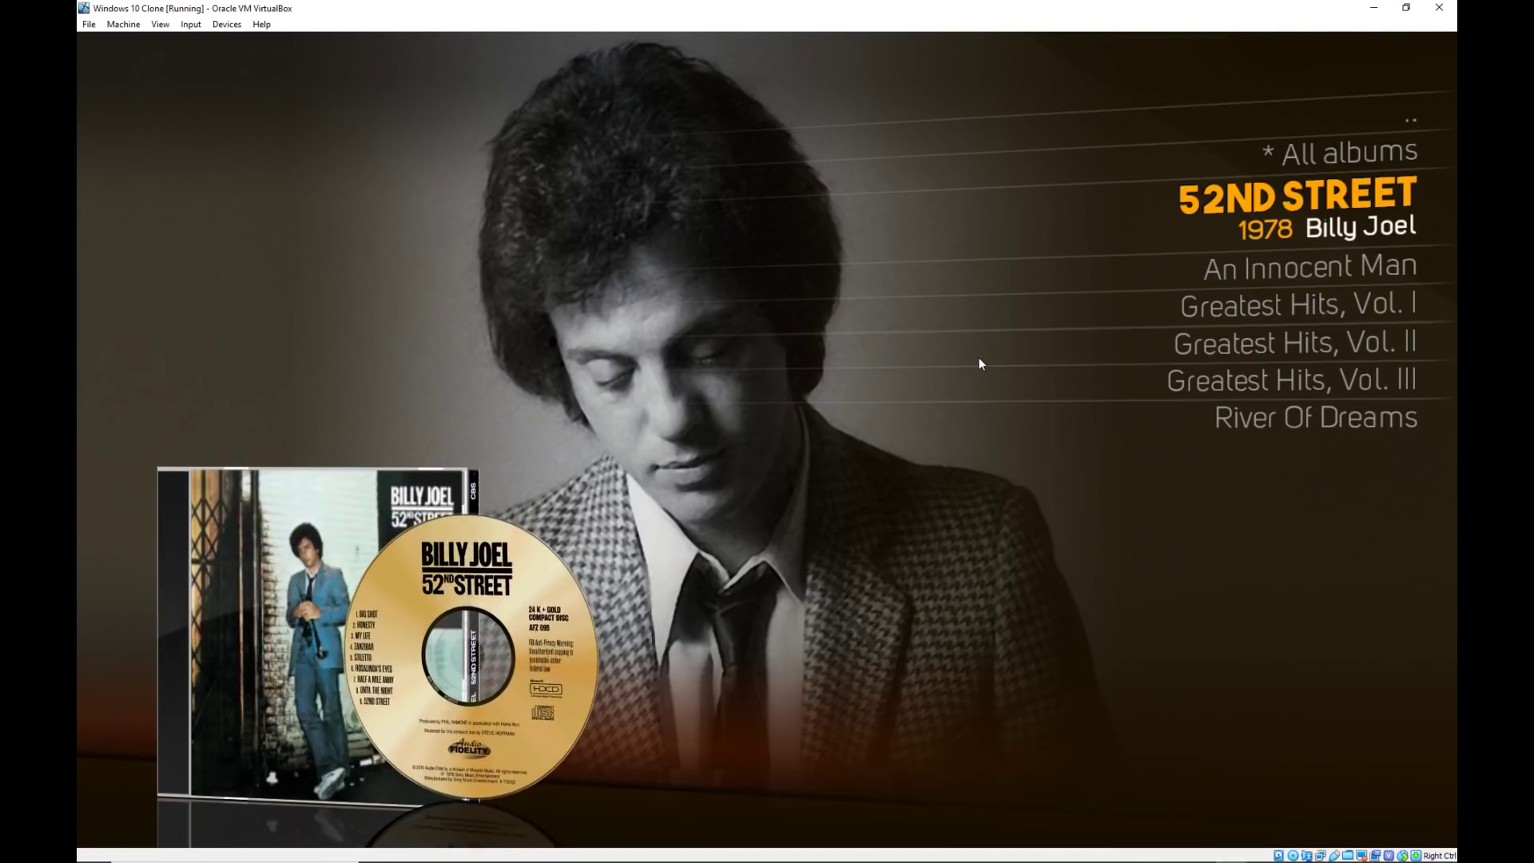
{"action": "key", "text": "alt+Tab"}
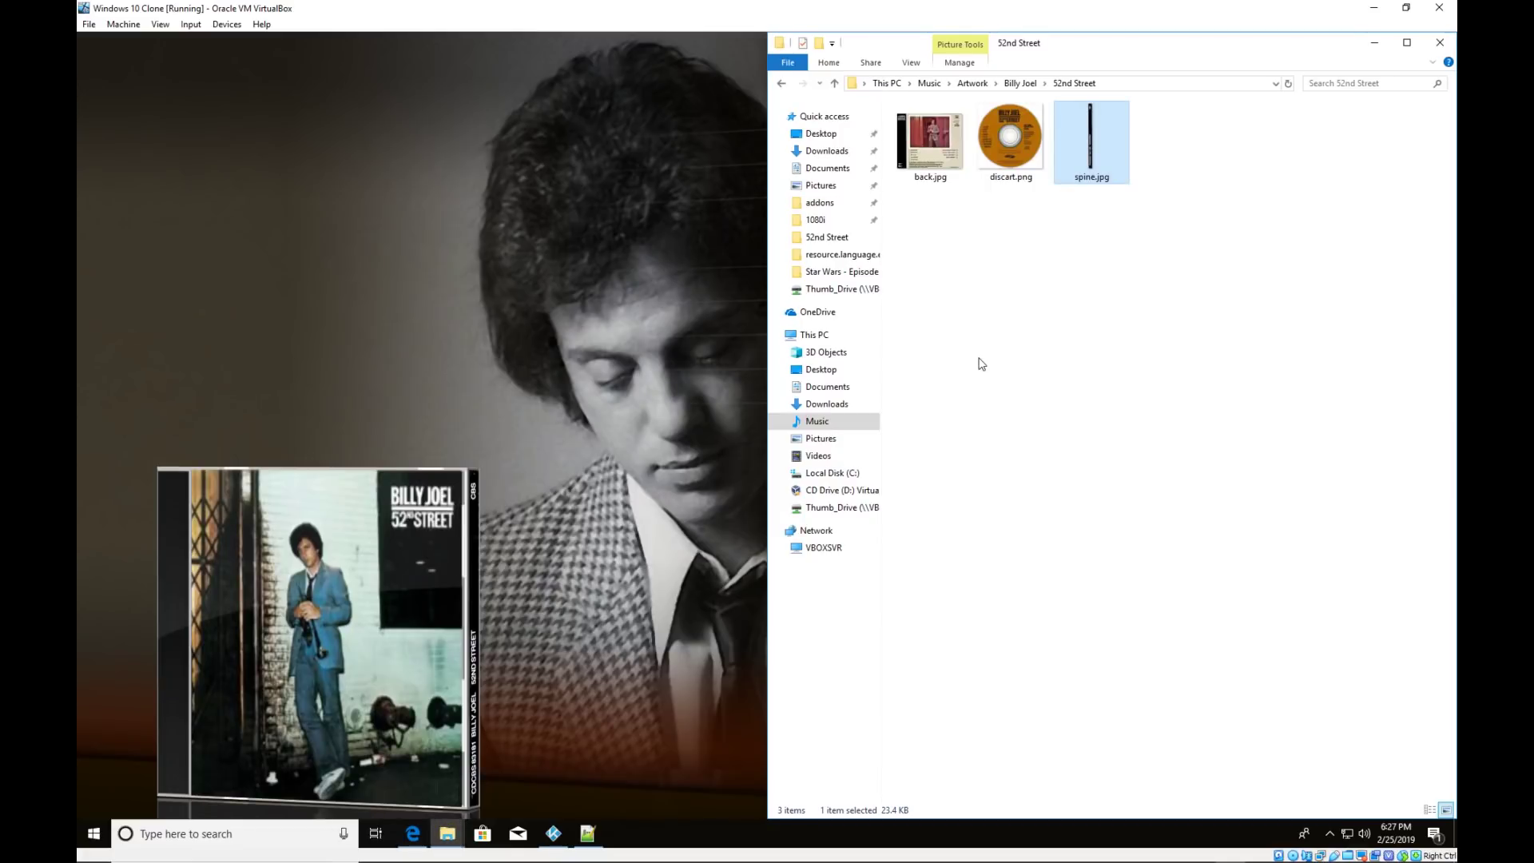
{"action": "key", "text": "alt+Tab"}
Return to the Kodi home screen, shut Kodi down, and launch it again.
{"action": "key", "text": "Escape"}
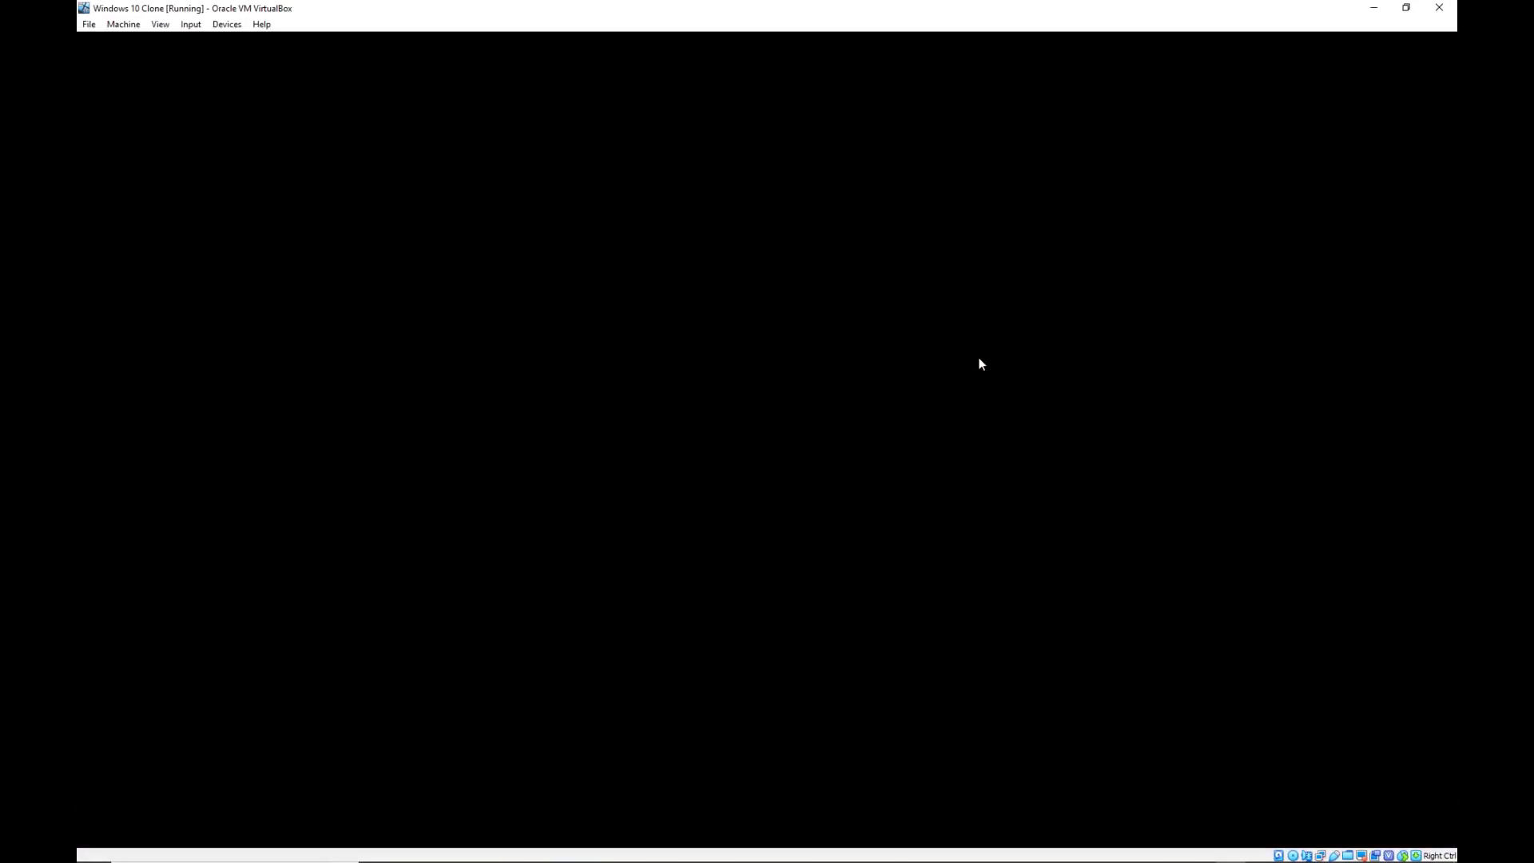
{"action": "key", "text": "Up"}
{"action": "key", "text": "Up"}
{"action": "key", "text": "Up"}
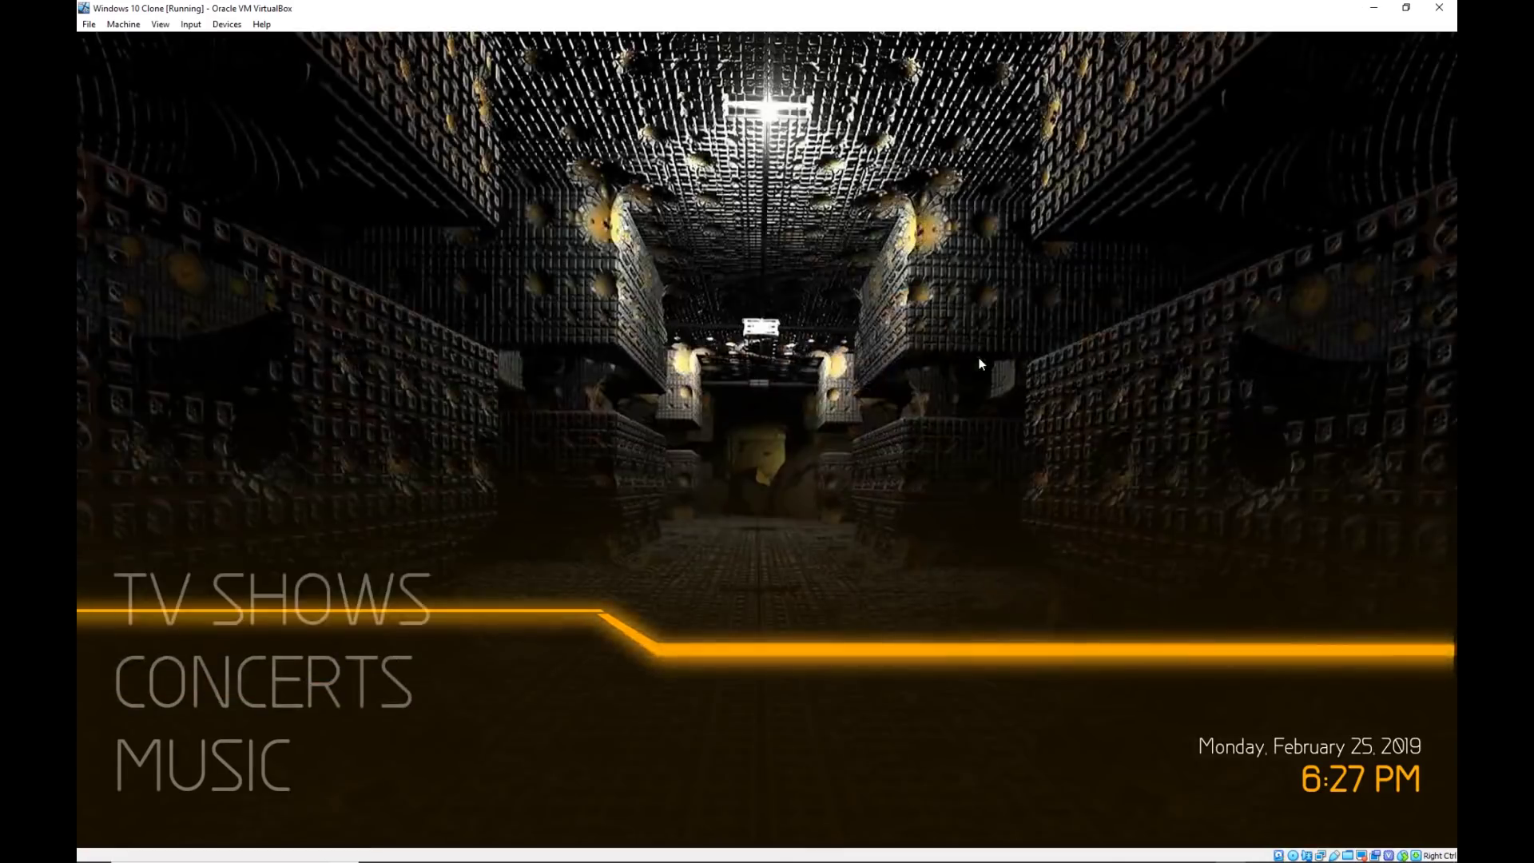
{"action": "key", "text": "Up"}
{"action": "key", "text": "Up"}
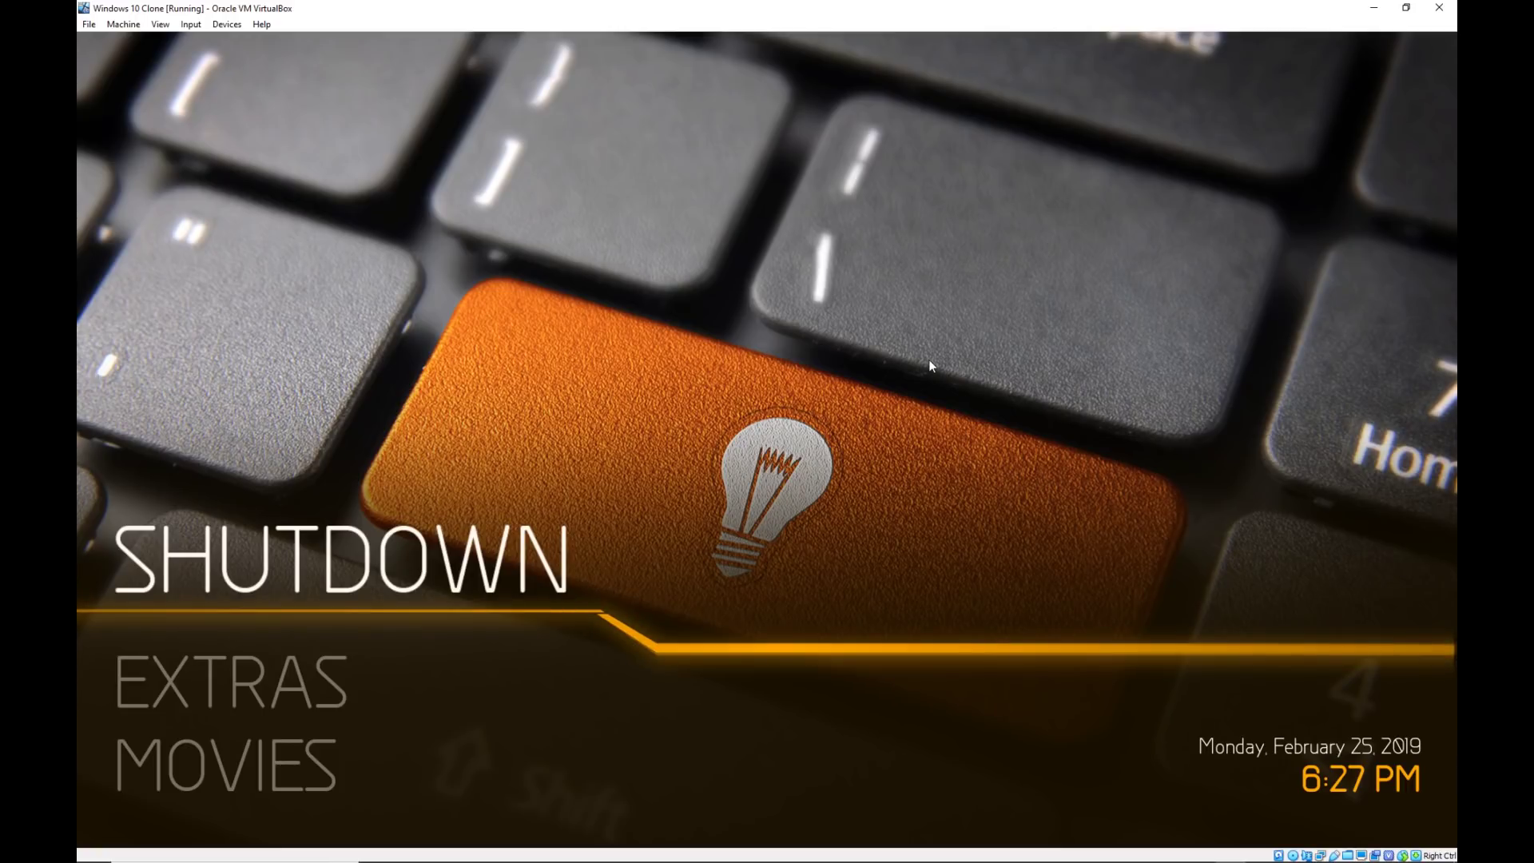
{"action": "key", "text": "alt+Tab"}
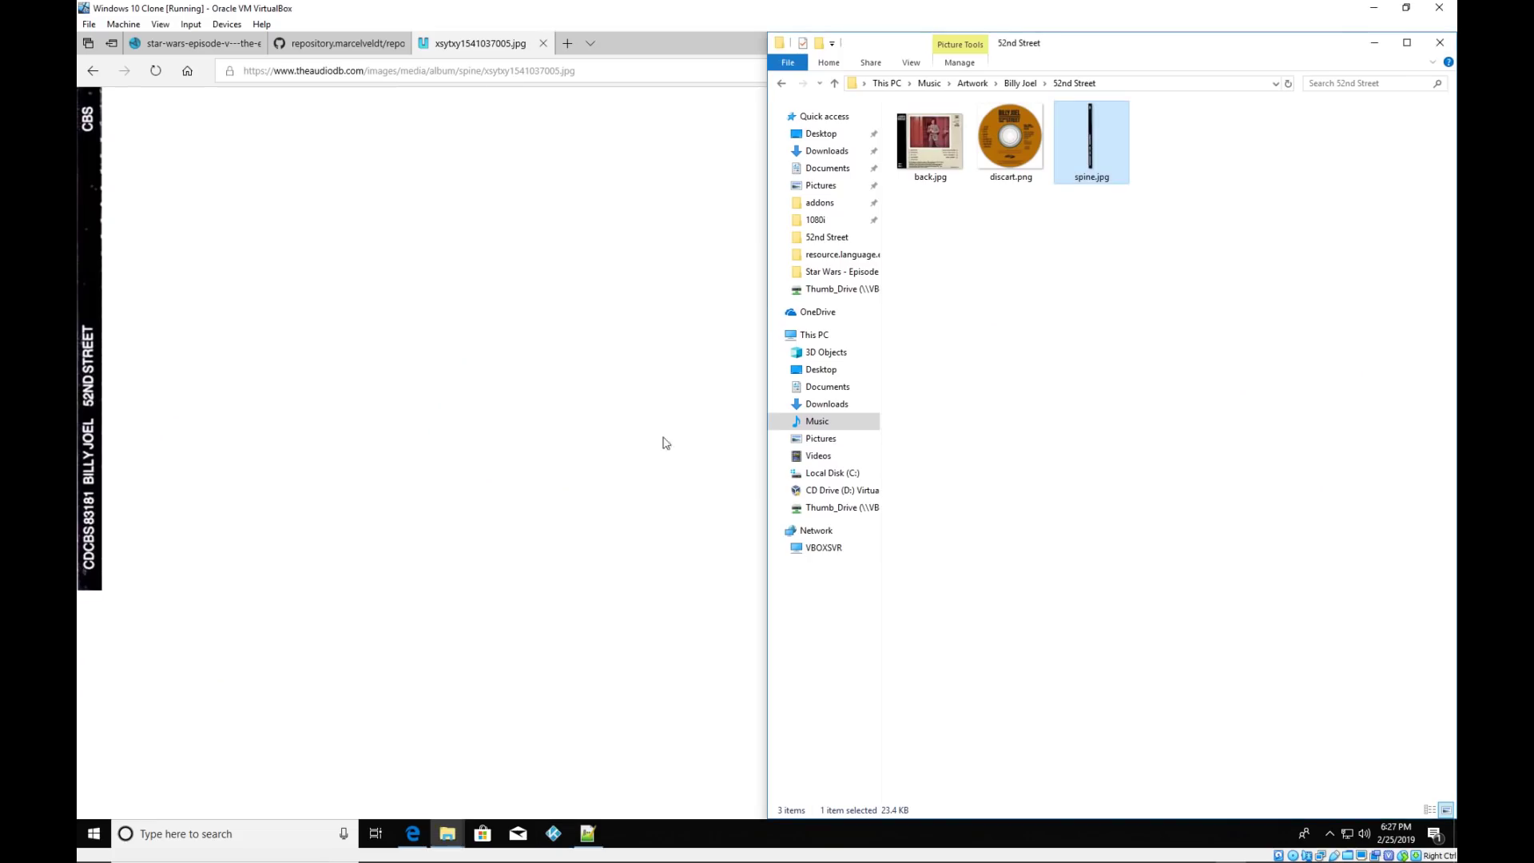
{"action": "left_click", "coordinate": [554, 835]}
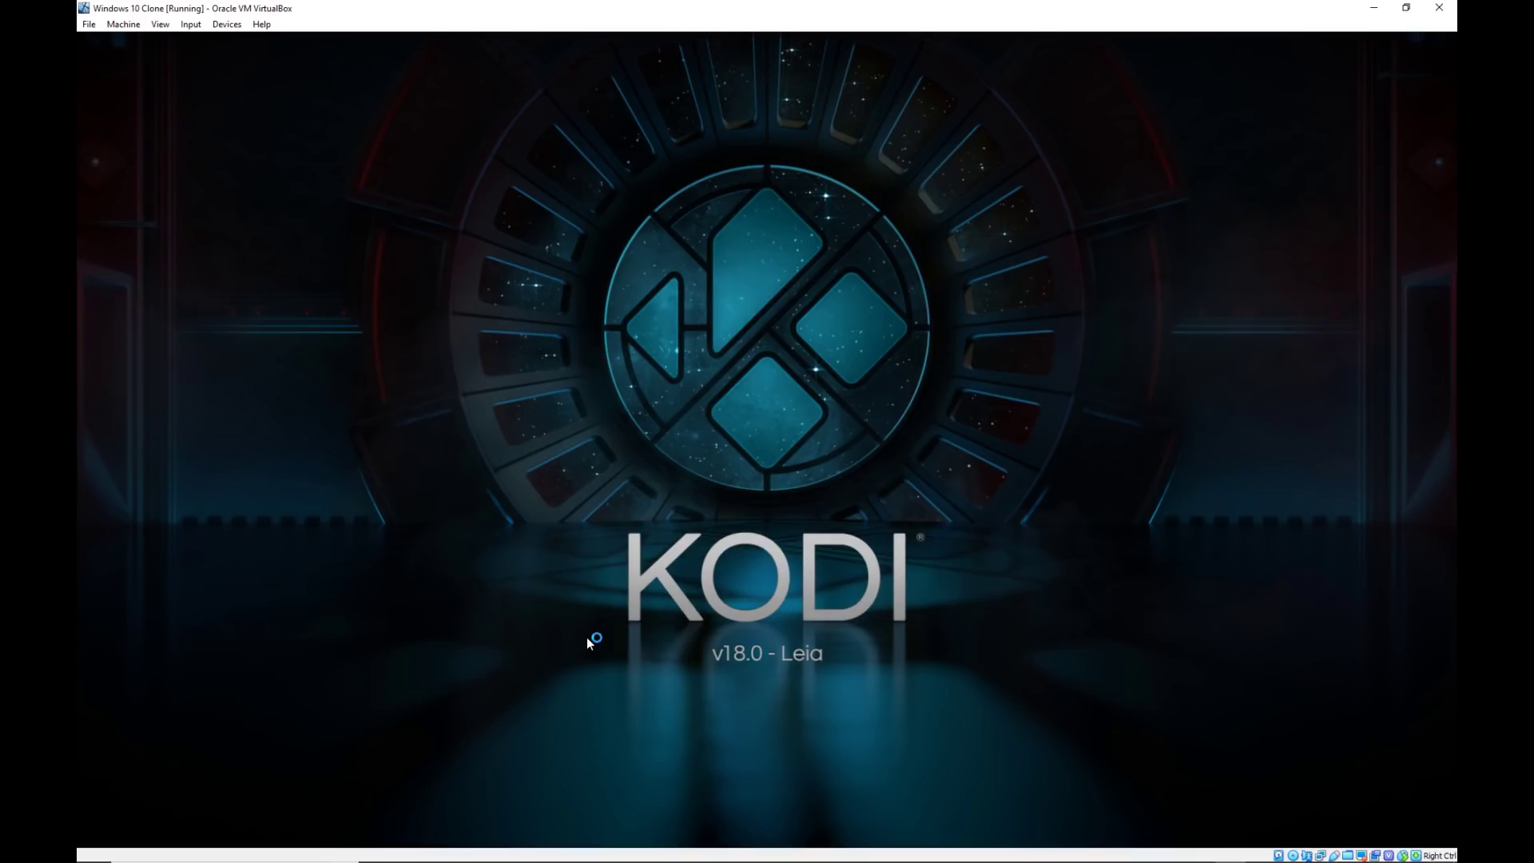
Open the Artists list in the Music library and browse Billy Joel's albums, viewing the 52nd Street case artwork.
{"action": "key", "text": "Down"}
{"action": "key", "text": "Down"}
{"action": "key", "text": "Down"}
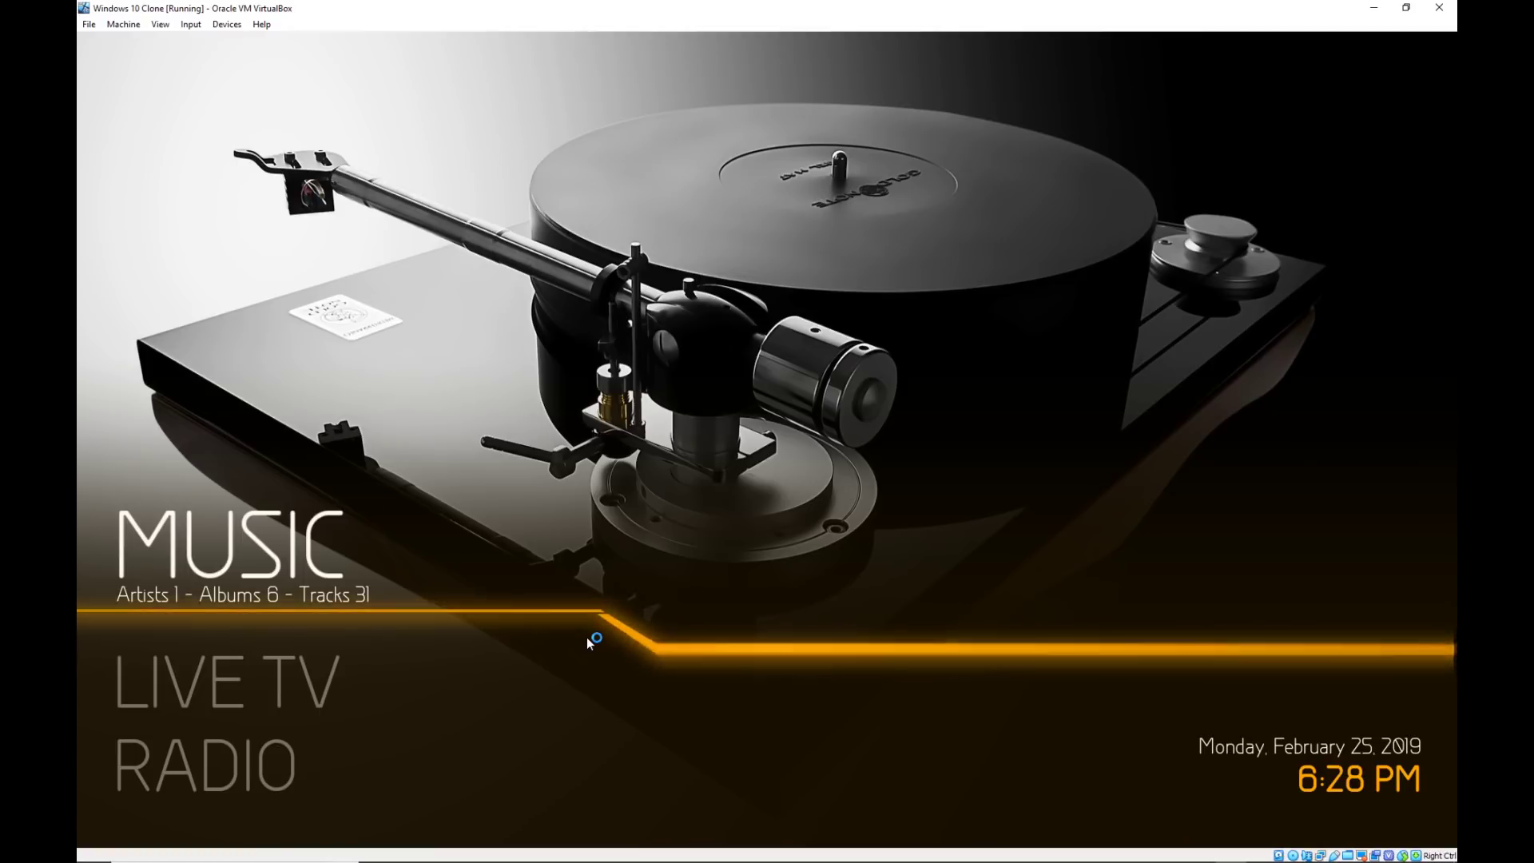
{"action": "key", "text": "Return"}
{"action": "key", "text": "Down"}
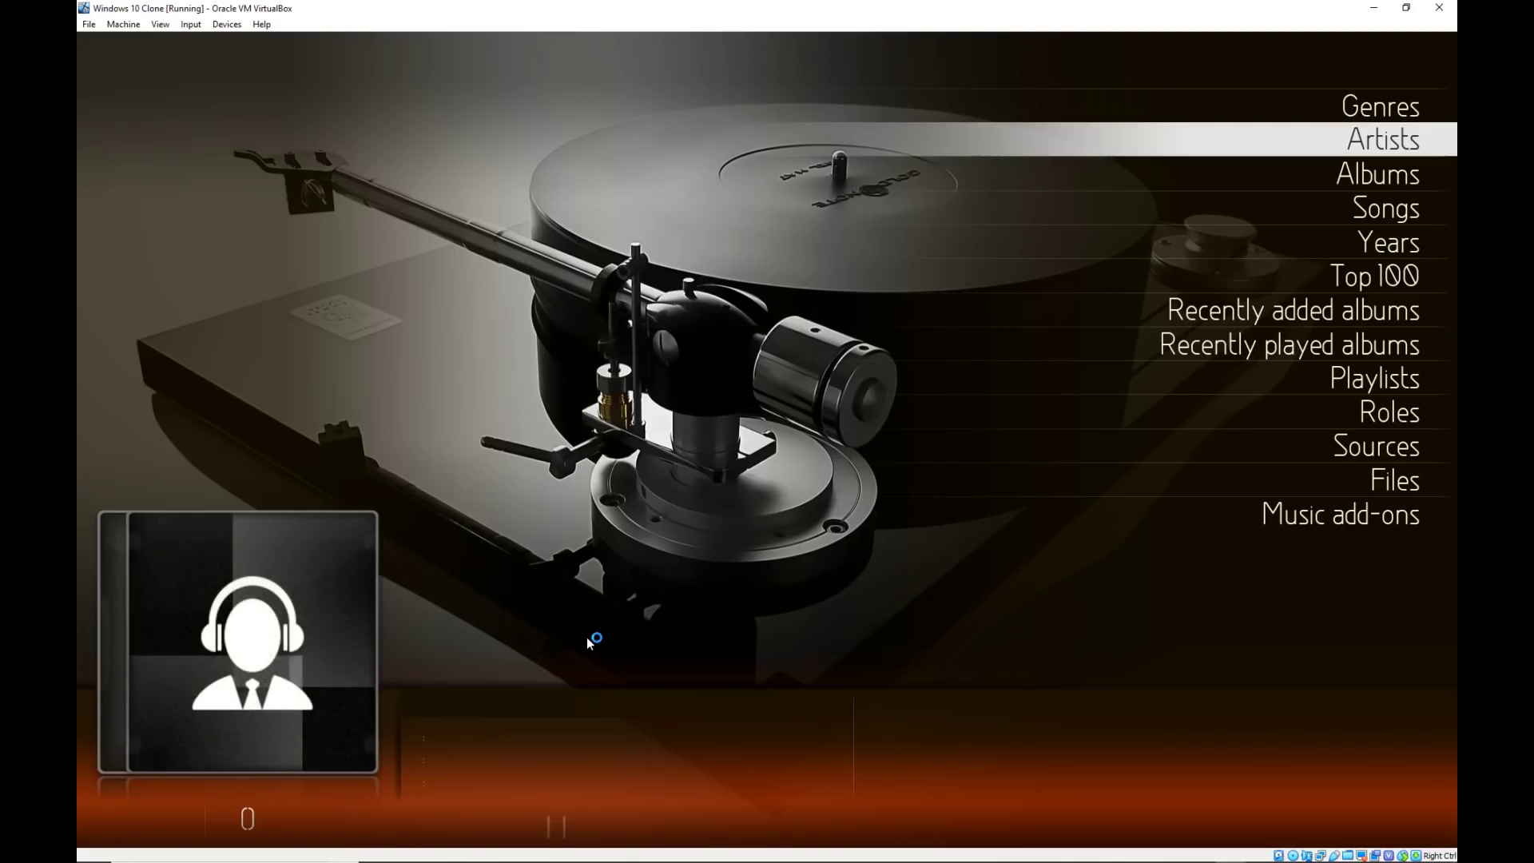
{"action": "key", "text": "Return"}
{"action": "key", "text": "Down"}
{"action": "key", "text": "Down"}
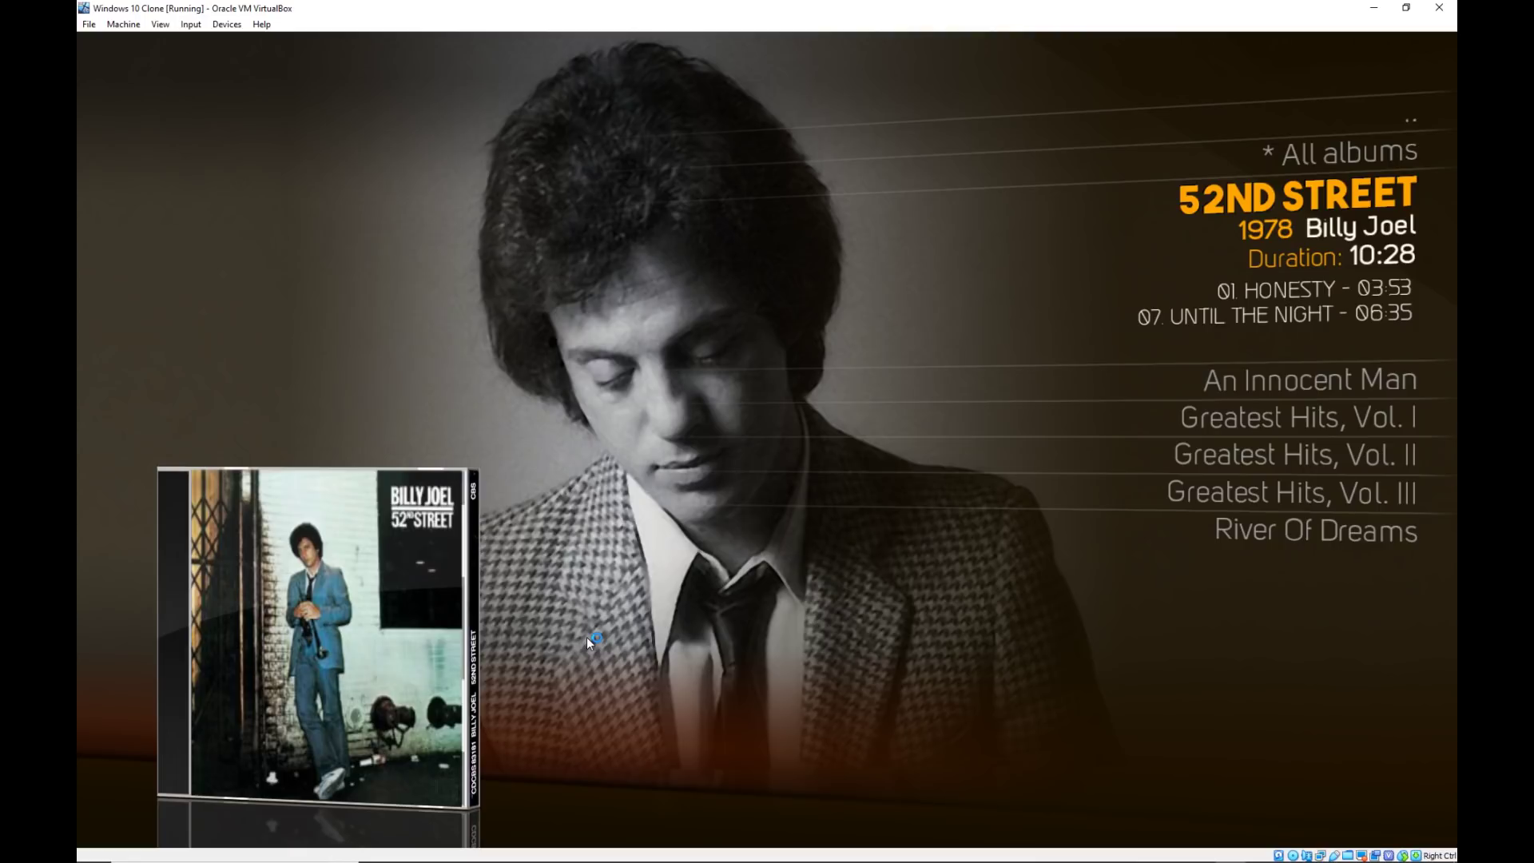
{"action": "key", "text": "Down"}
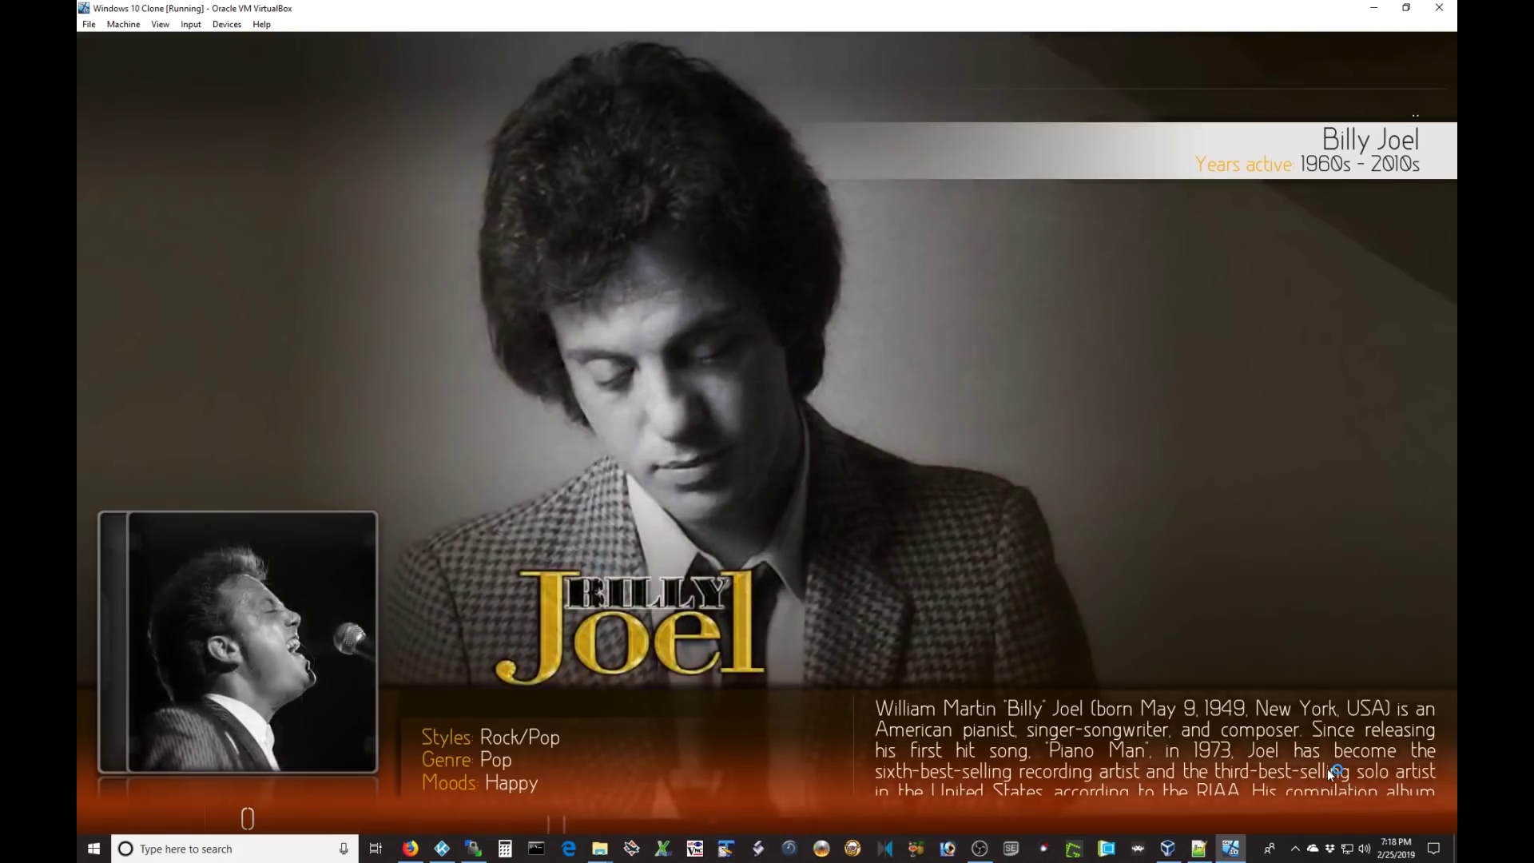
Use Artwork Beef's artwork selection to set Billy Joel's clearlogo to the first fanart.tv HD option, and reopen the artist view to refresh it.
{"action": "key", "text": "c"}
{"action": "key", "text": "Up"}
{"action": "key", "text": "Up"}
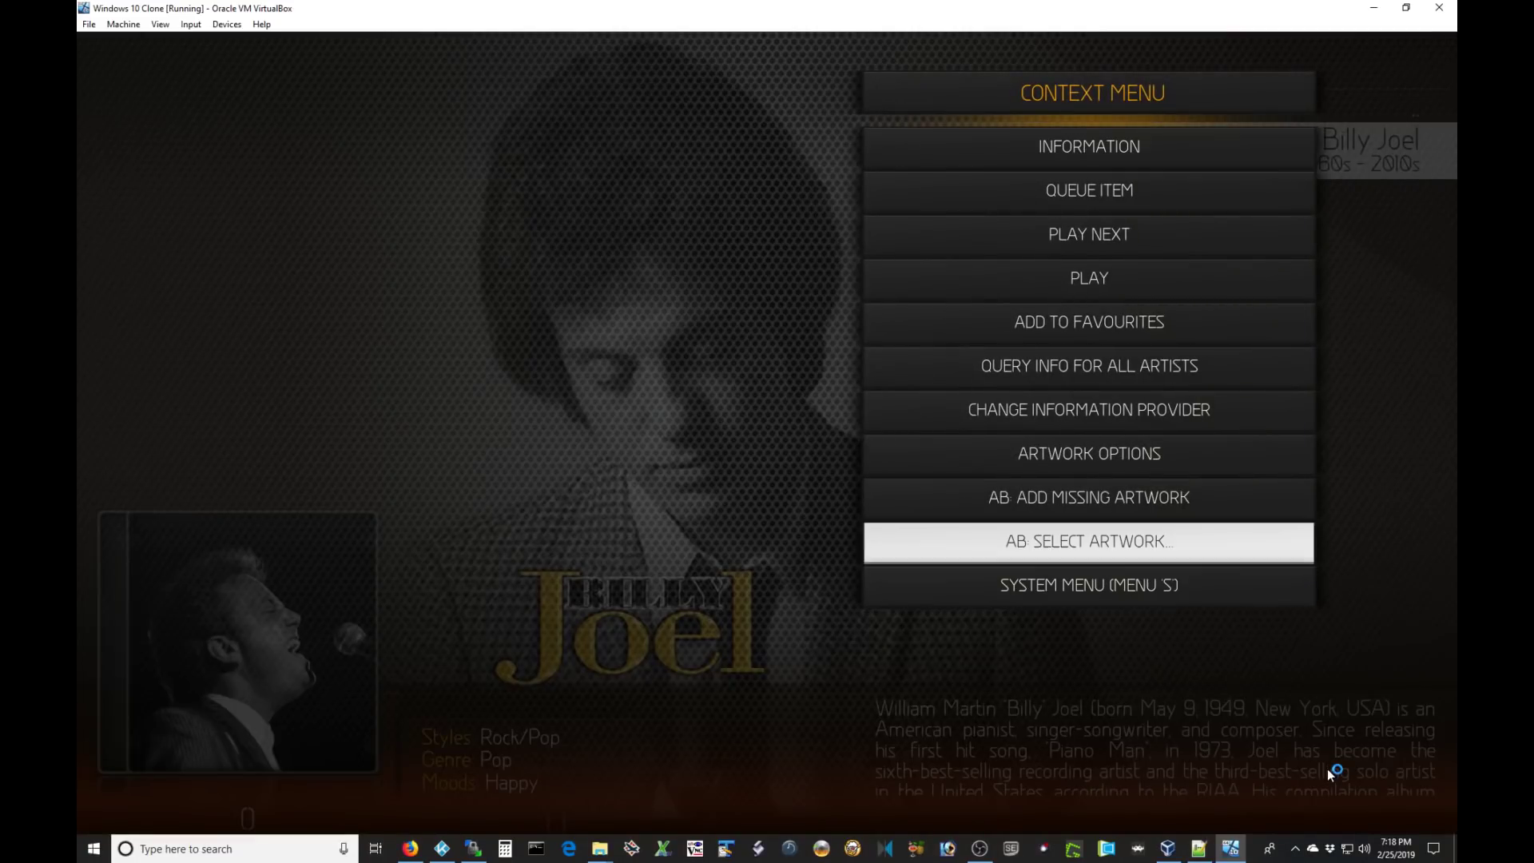
{"action": "key", "text": "Return"}
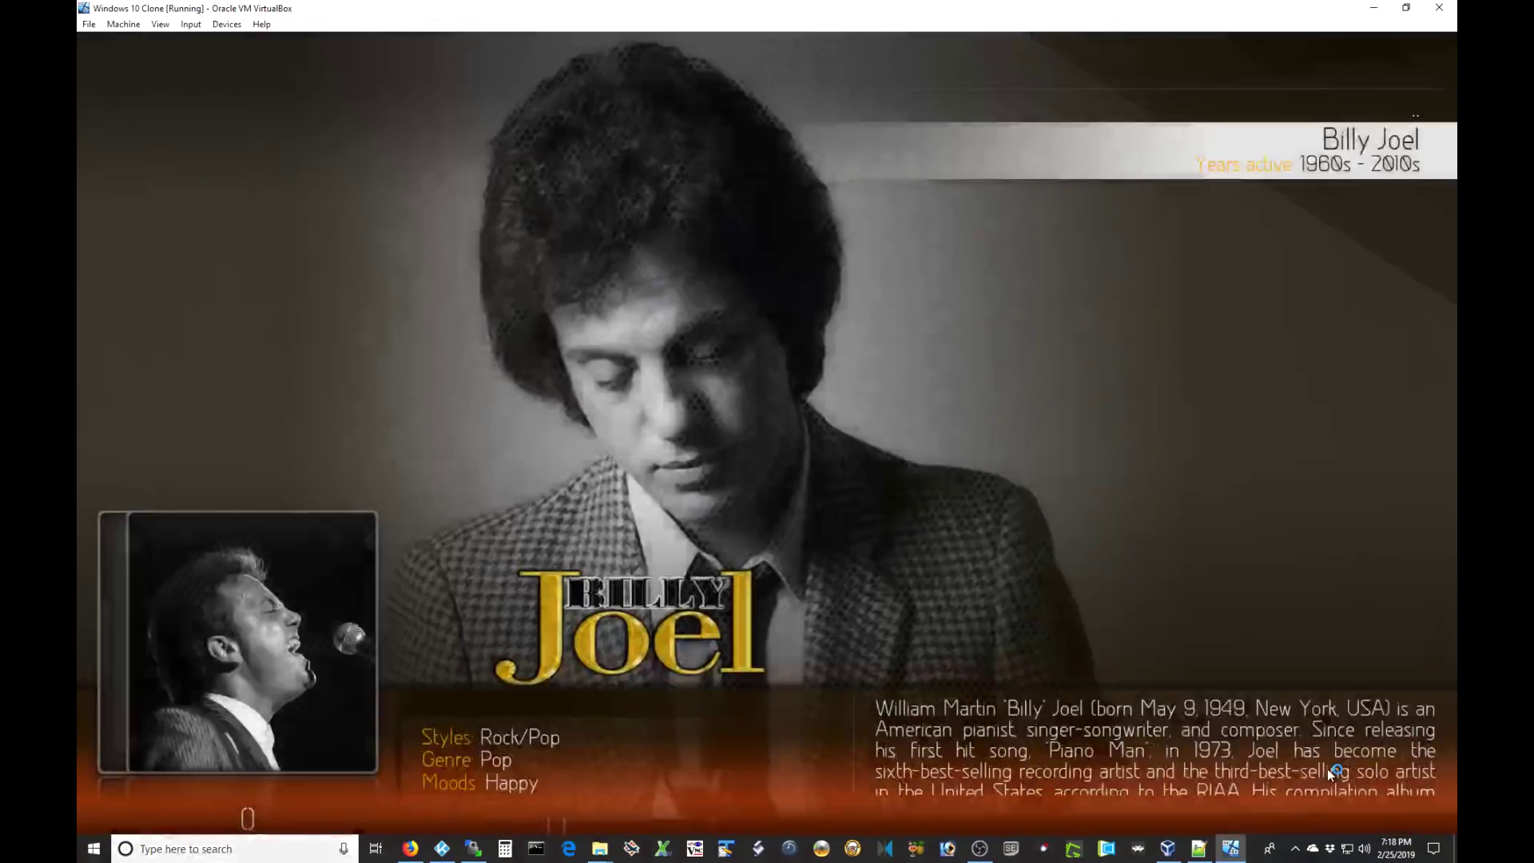
{"action": "key", "text": "Down"}
{"action": "key", "text": "Down"}
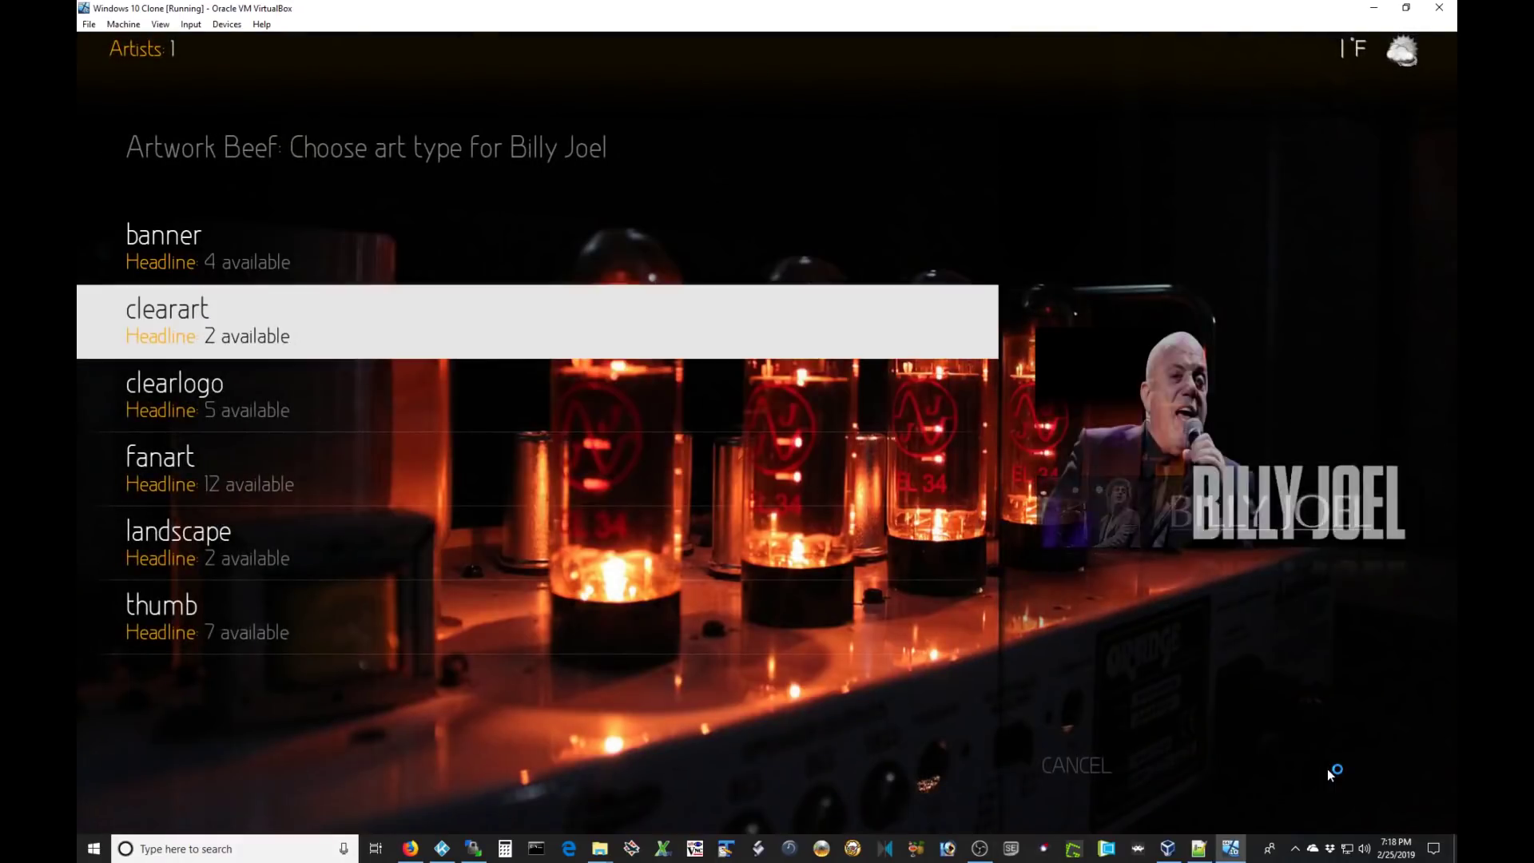
{"action": "key", "text": "Return"}
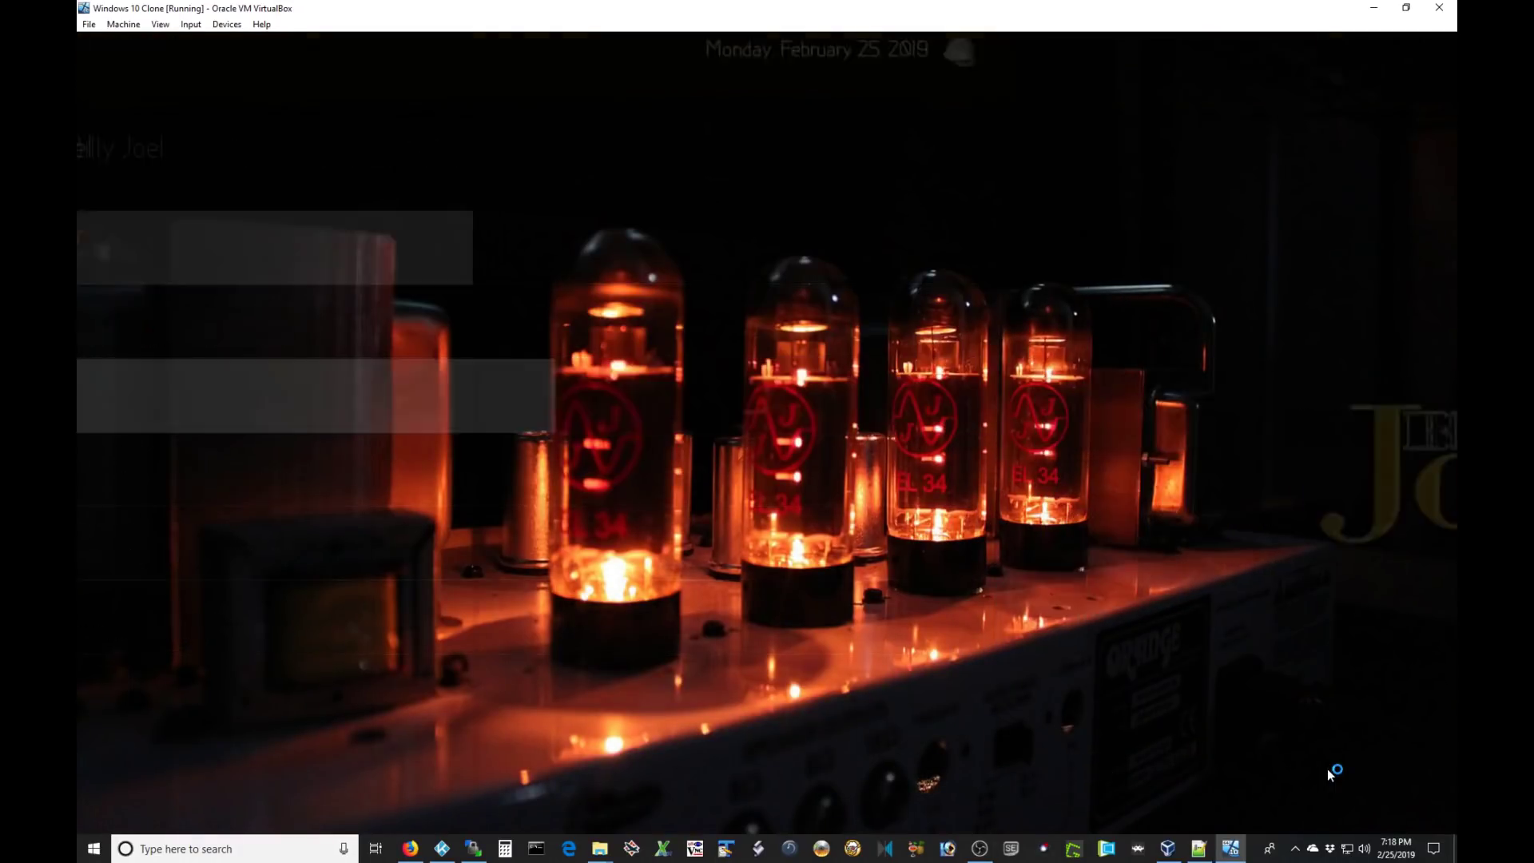
{"action": "key", "text": "Down"}
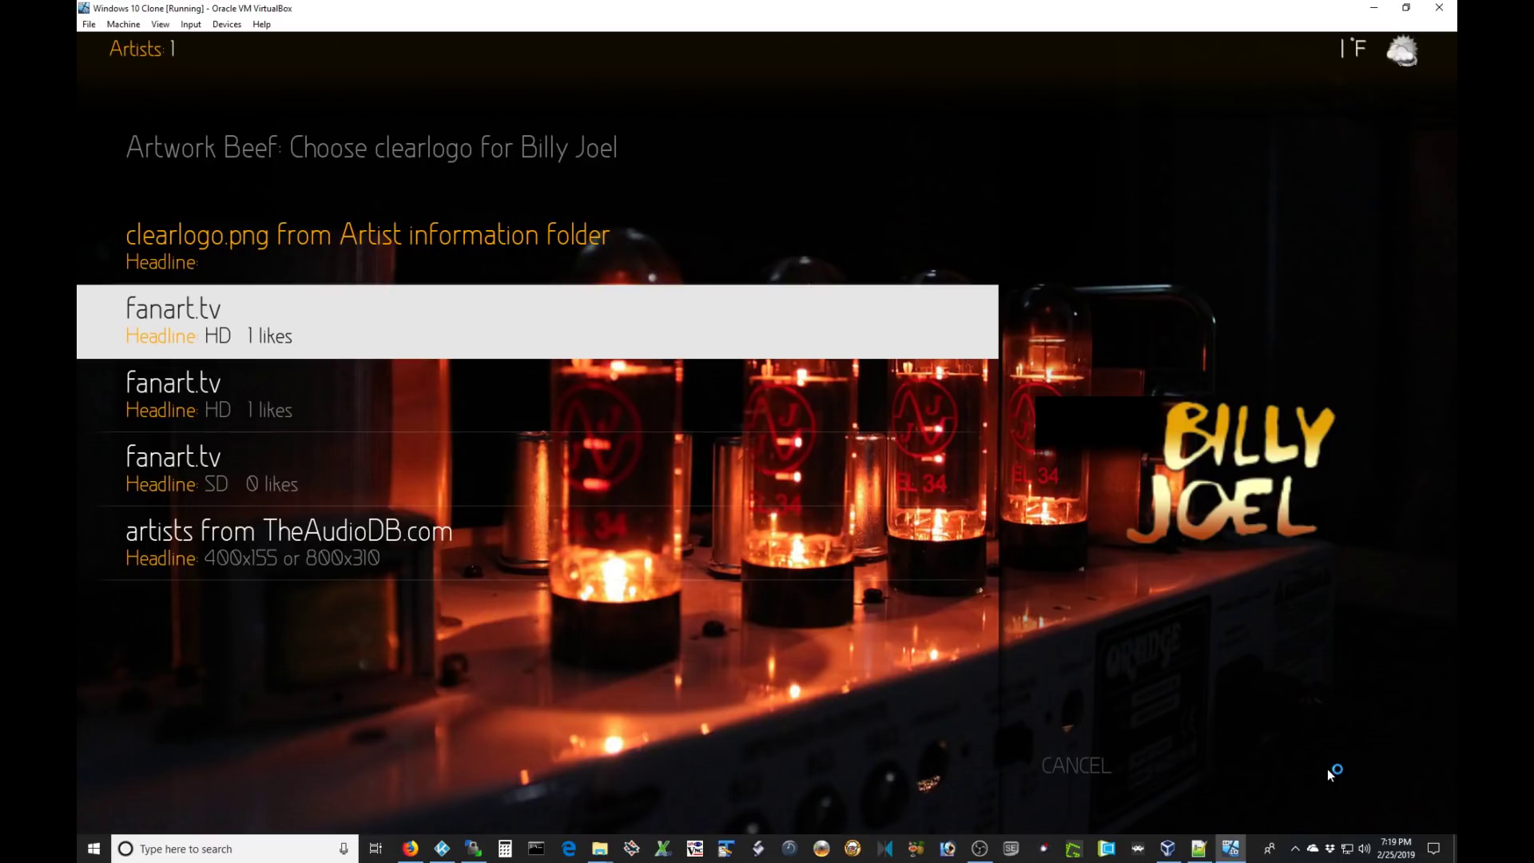
{"action": "key", "text": "Return"}
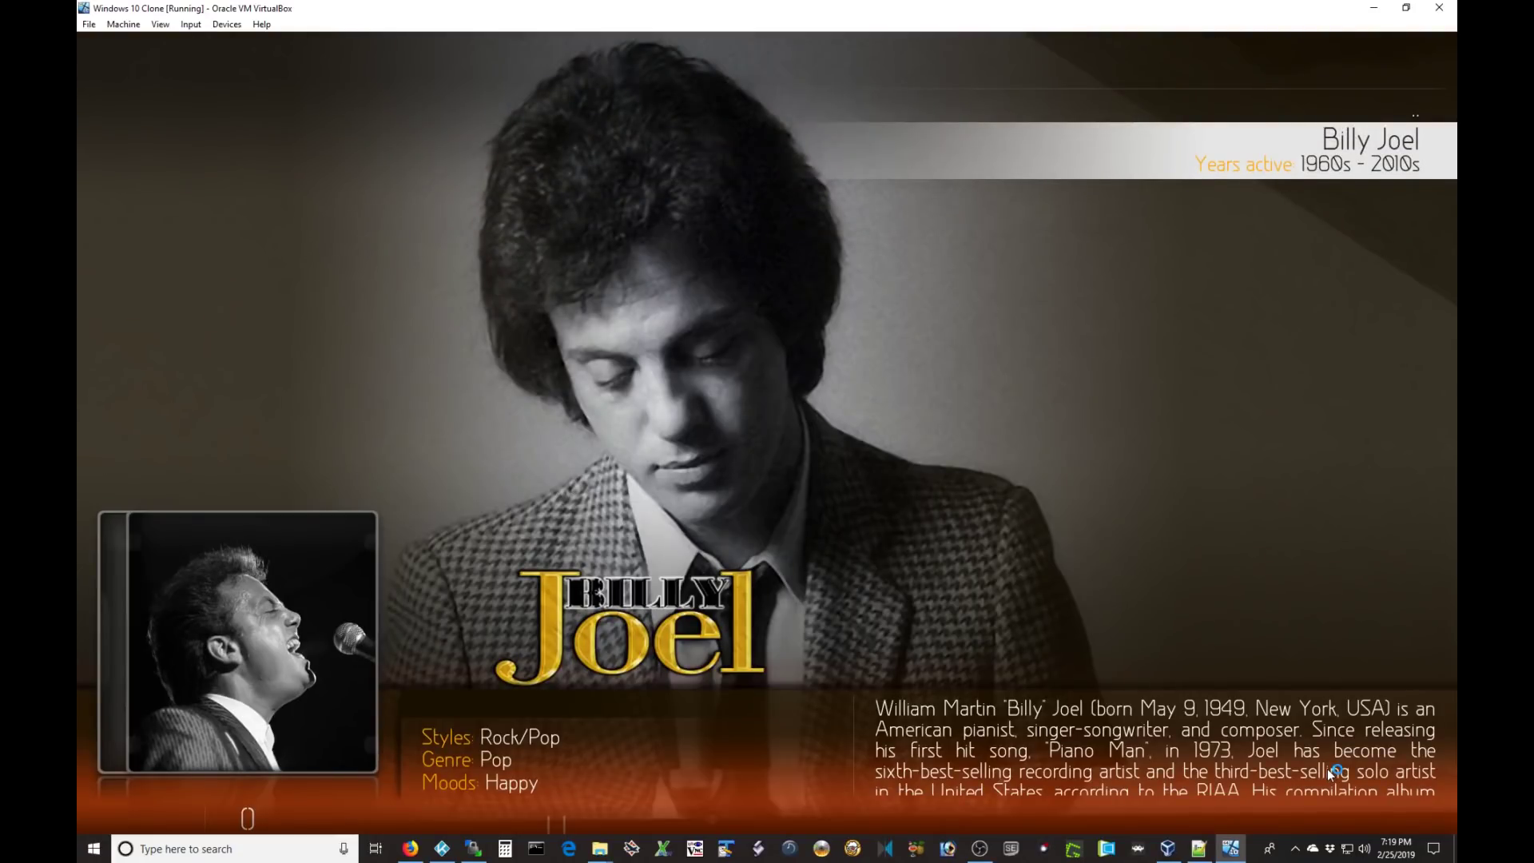
{"action": "key", "text": "Escape"}
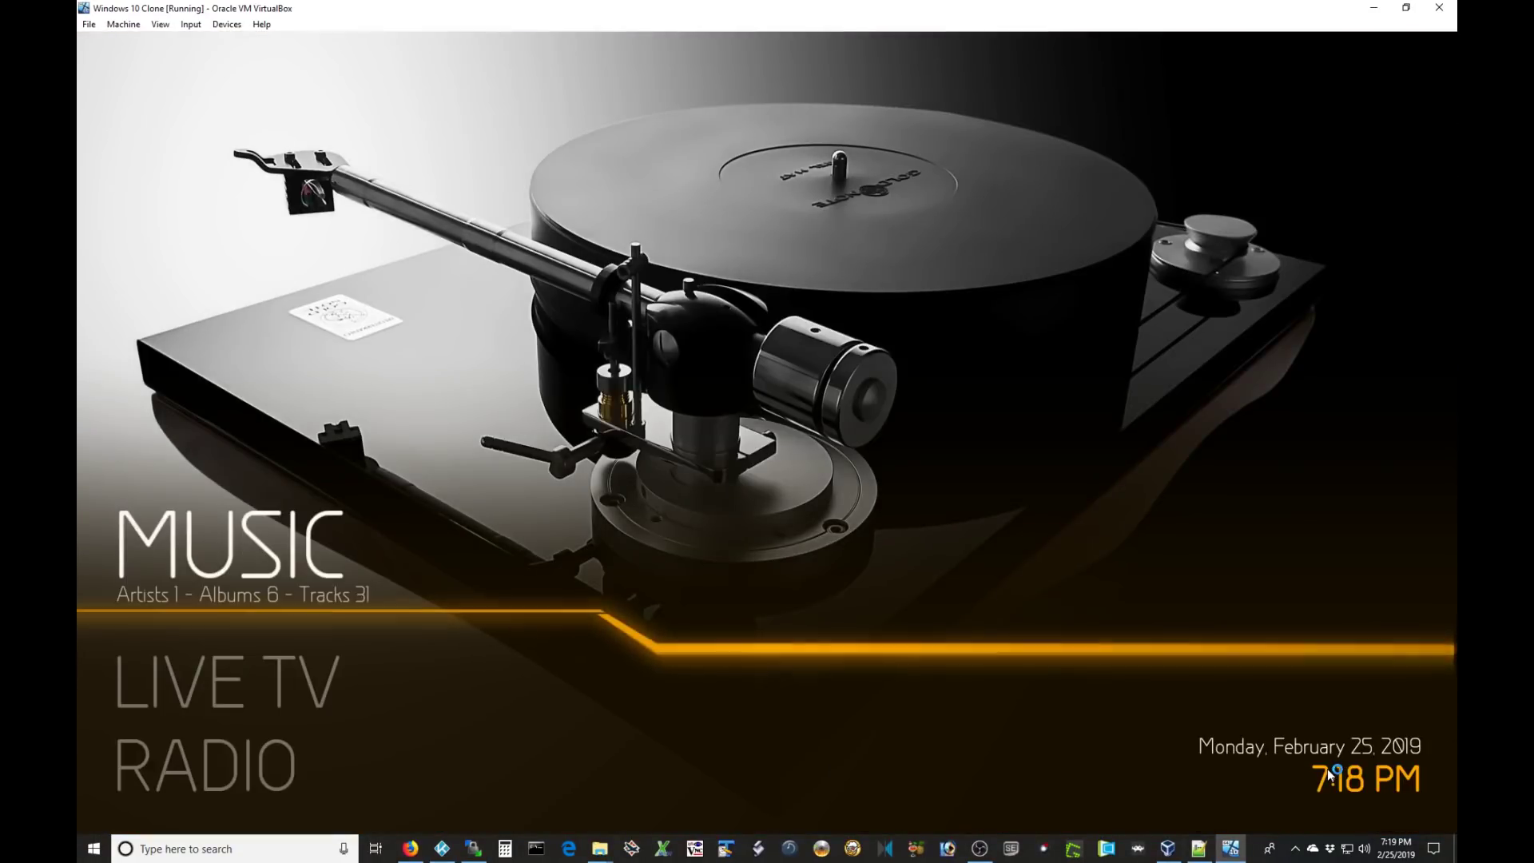
{"action": "key", "text": "Return"}
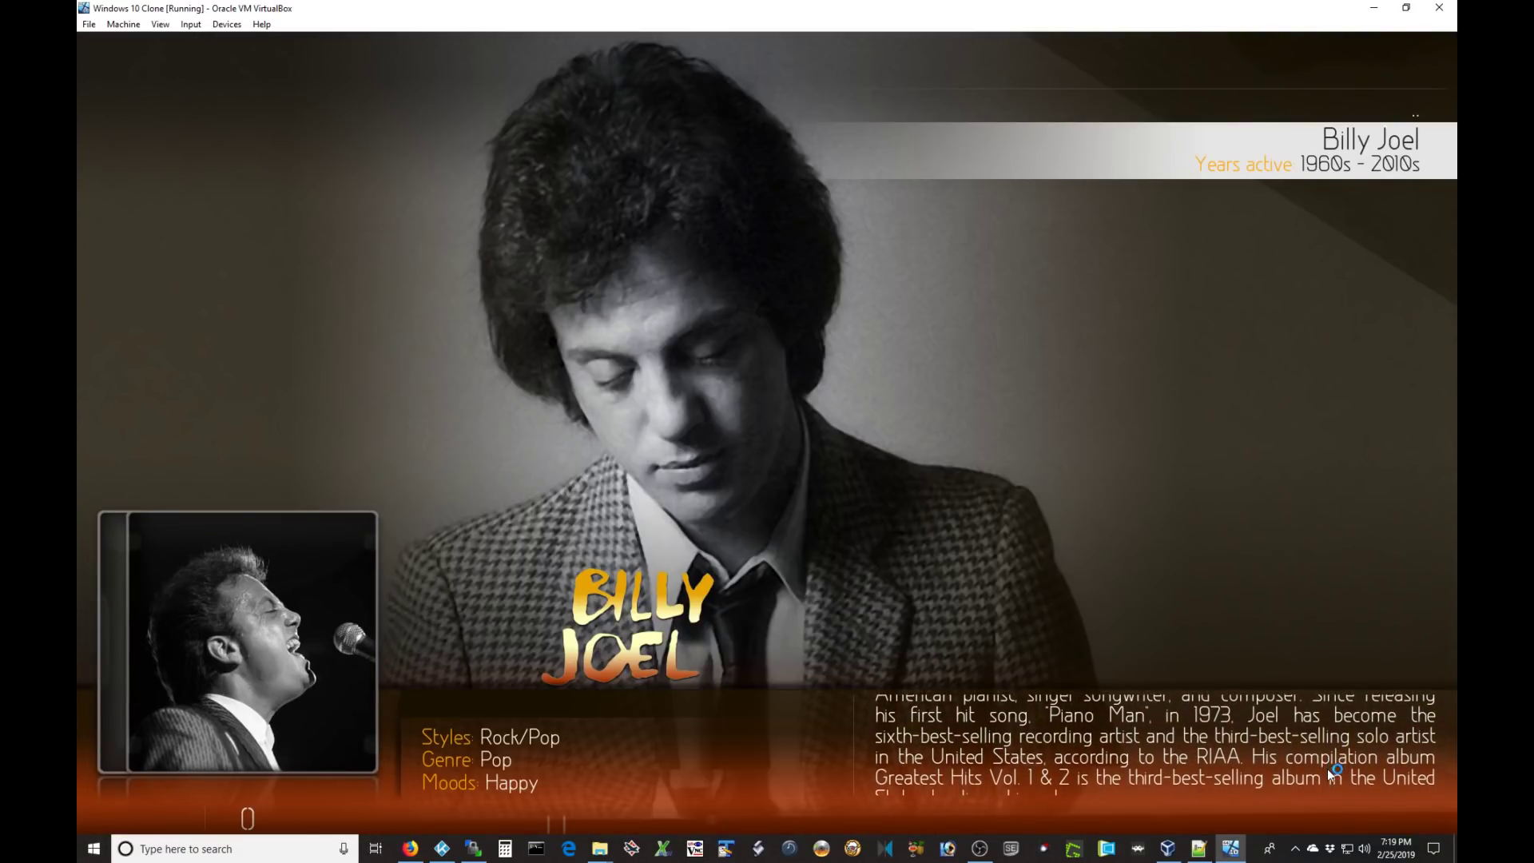
Switch to File Explorer, go up to the Billy Joel folder, and view the replaced clearlogo.png, closing it when done.
{"action": "key", "text": "alt+Tab"}
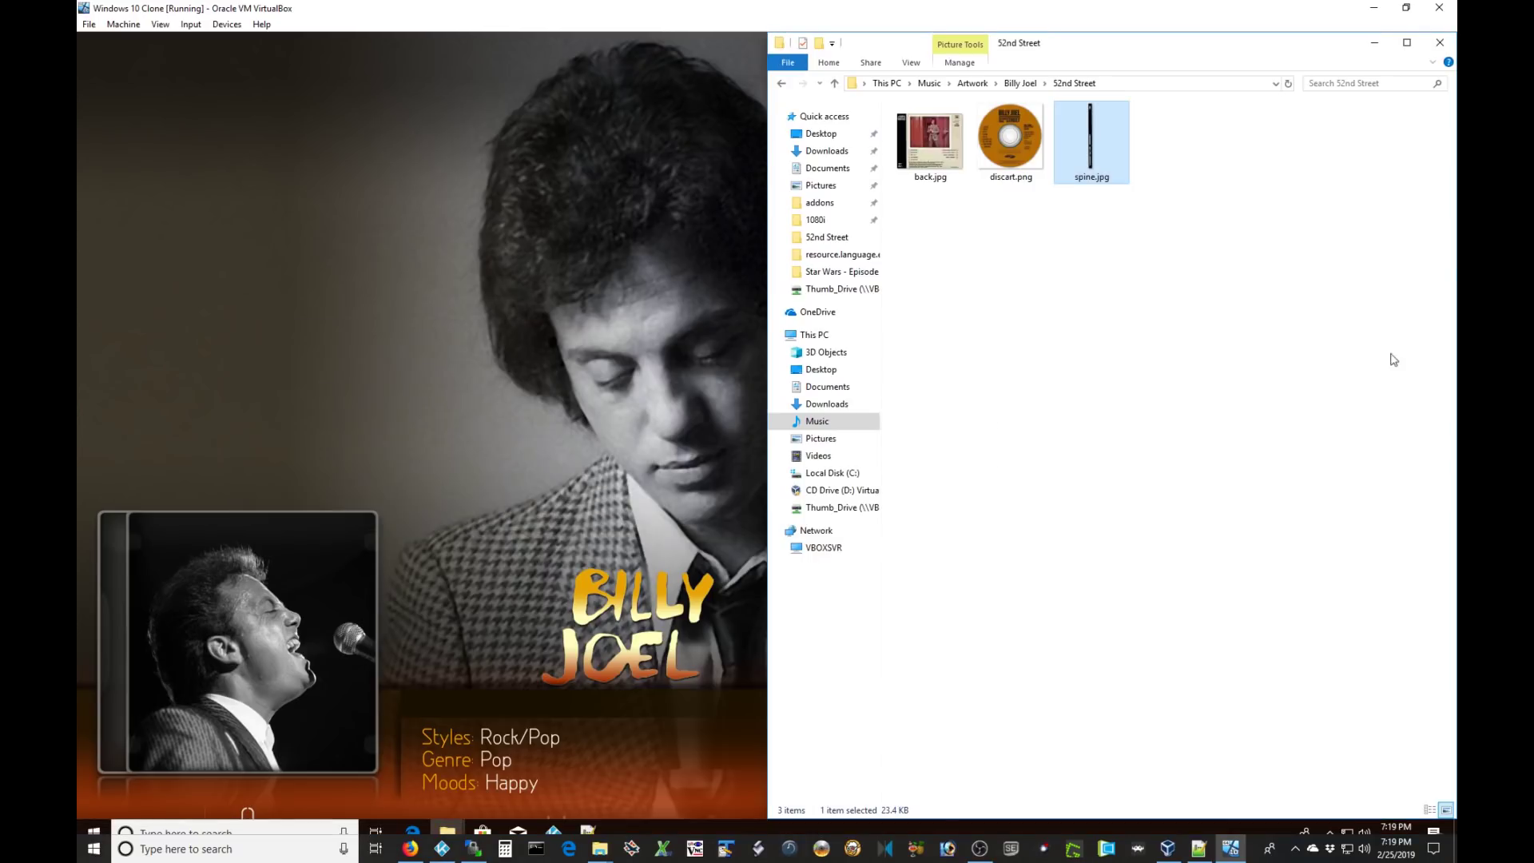
{"action": "left_click", "coordinate": [1018, 83]}
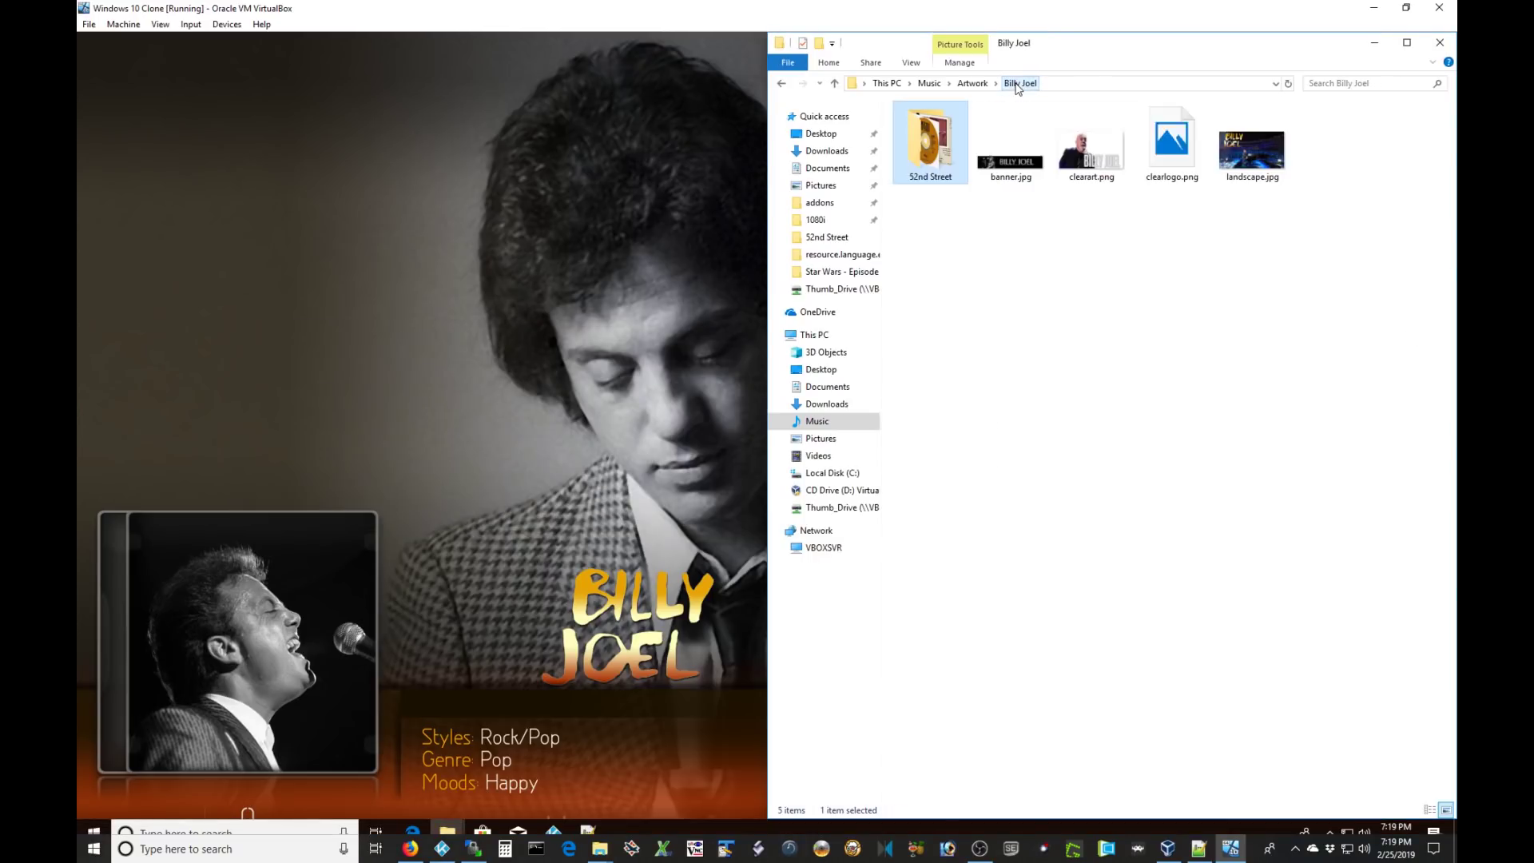
{"action": "left_click", "coordinate": [1179, 164]}
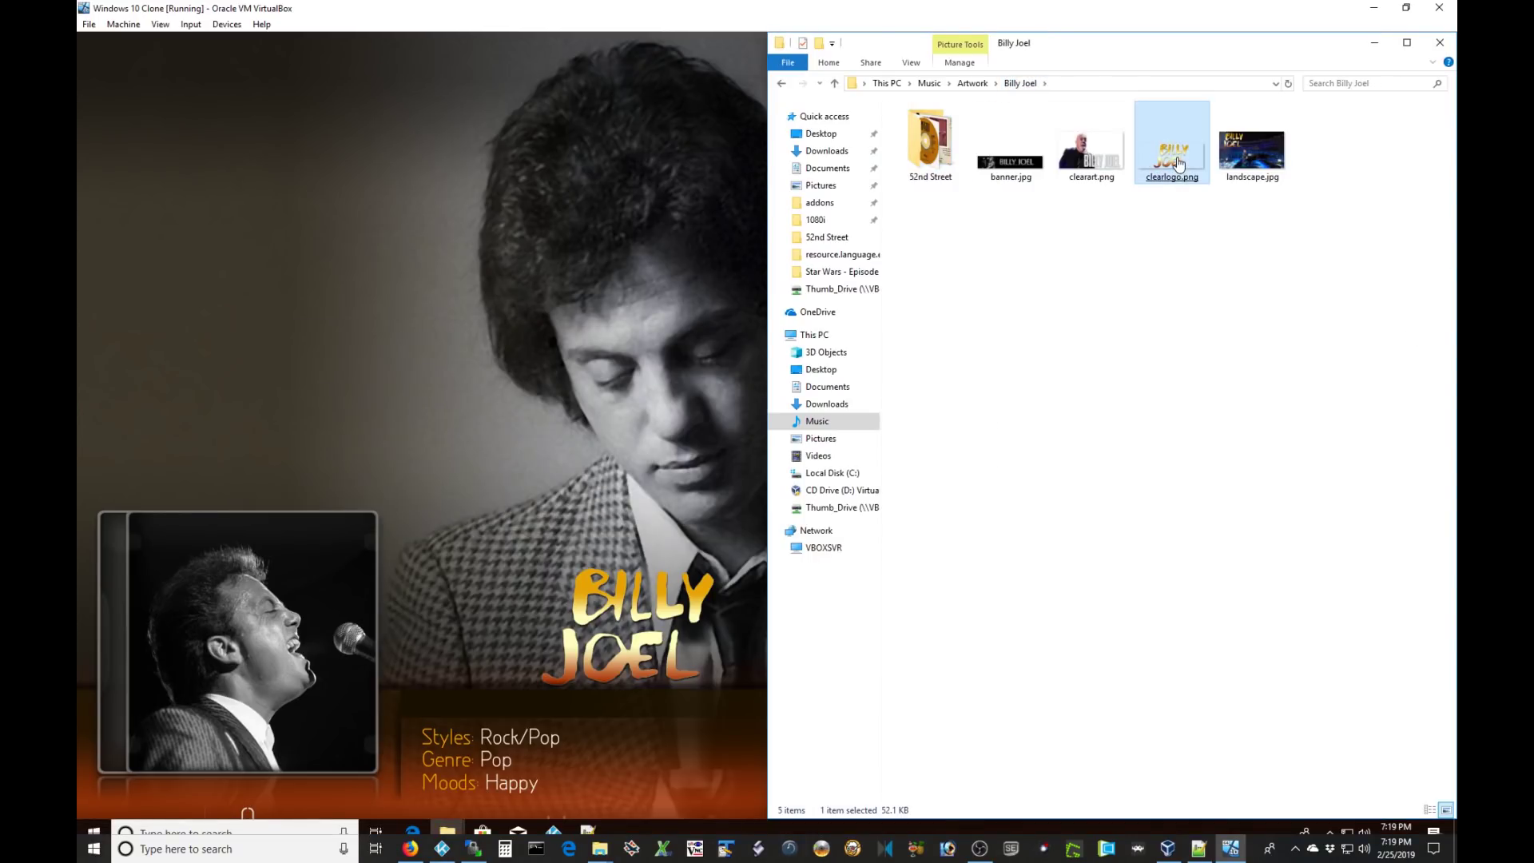
{"action": "double_click", "coordinate": [1179, 164]}
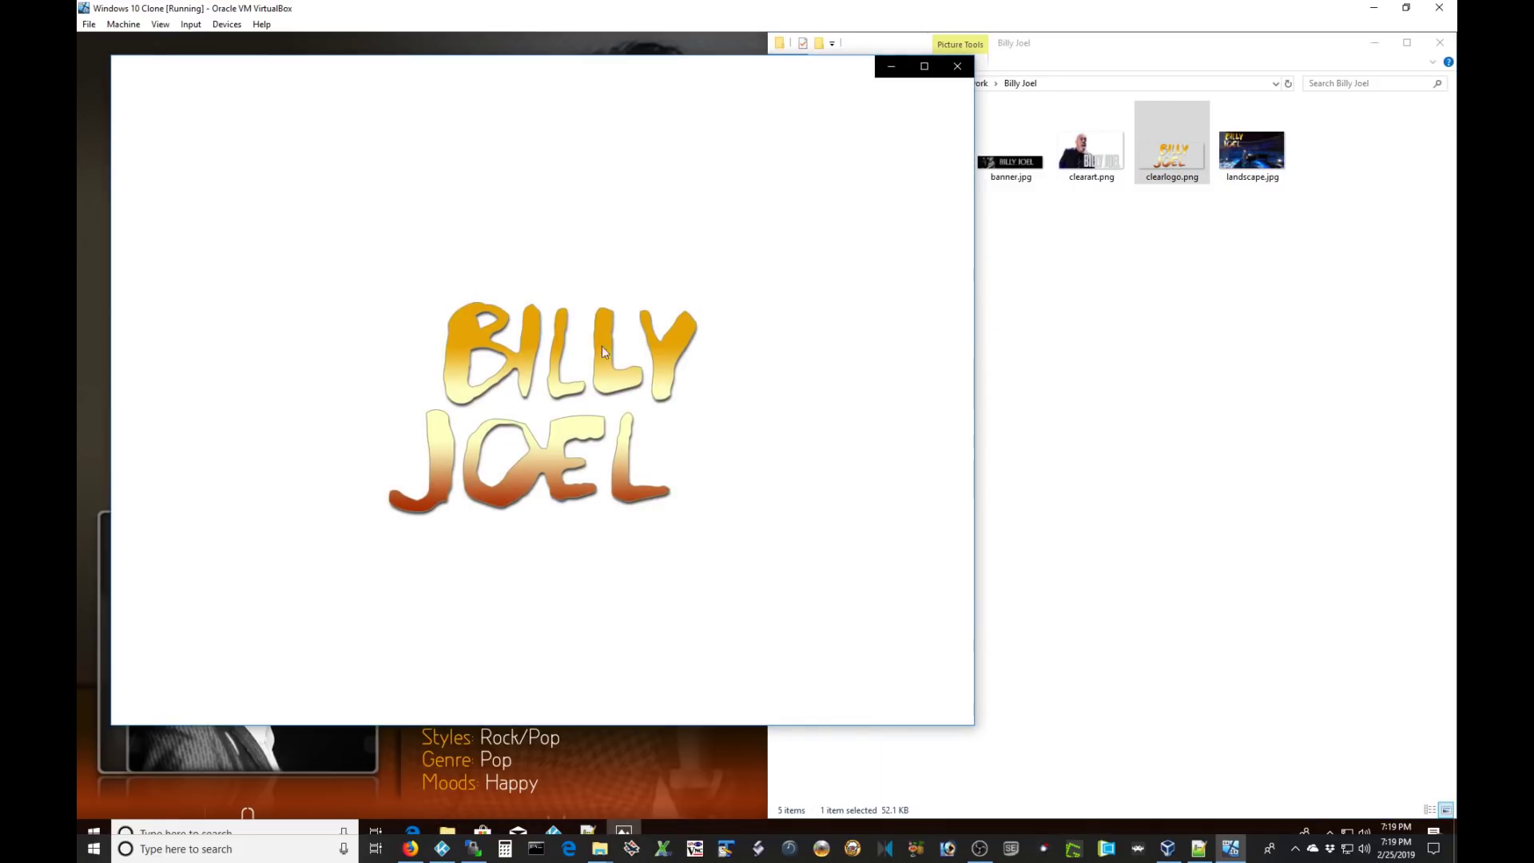
{"action": "left_click", "coordinate": [957, 65]}
Switch back to Kodi, browse Billy Joel's albums from 52nd Street to Greatest Hits, Vol. III, and return to the home screen.
{"action": "key", "text": "alt+Tab"}
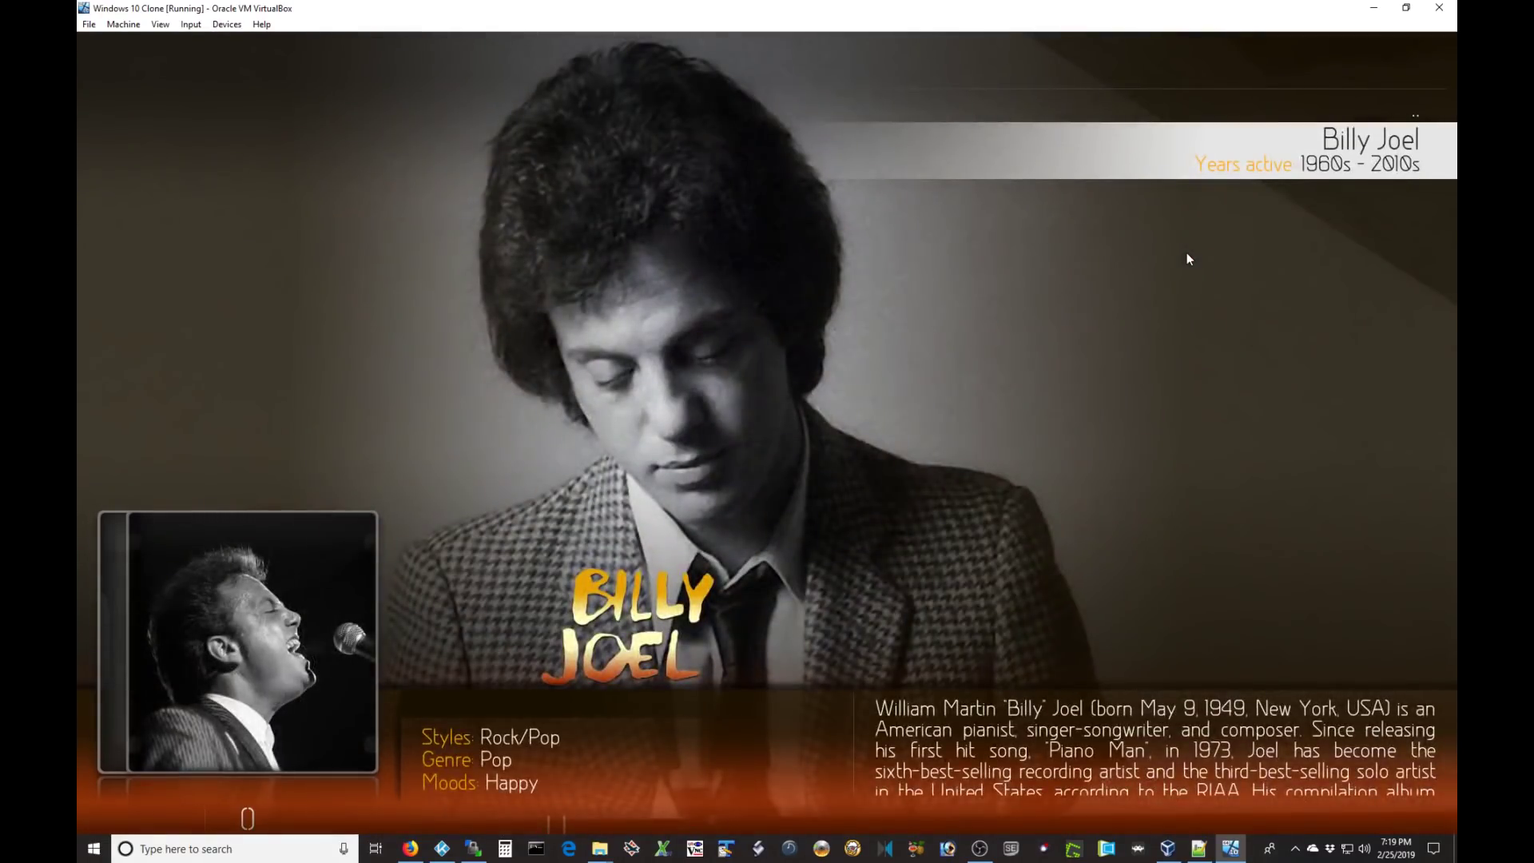
{"action": "key", "text": "Return"}
{"action": "key", "text": "Down"}
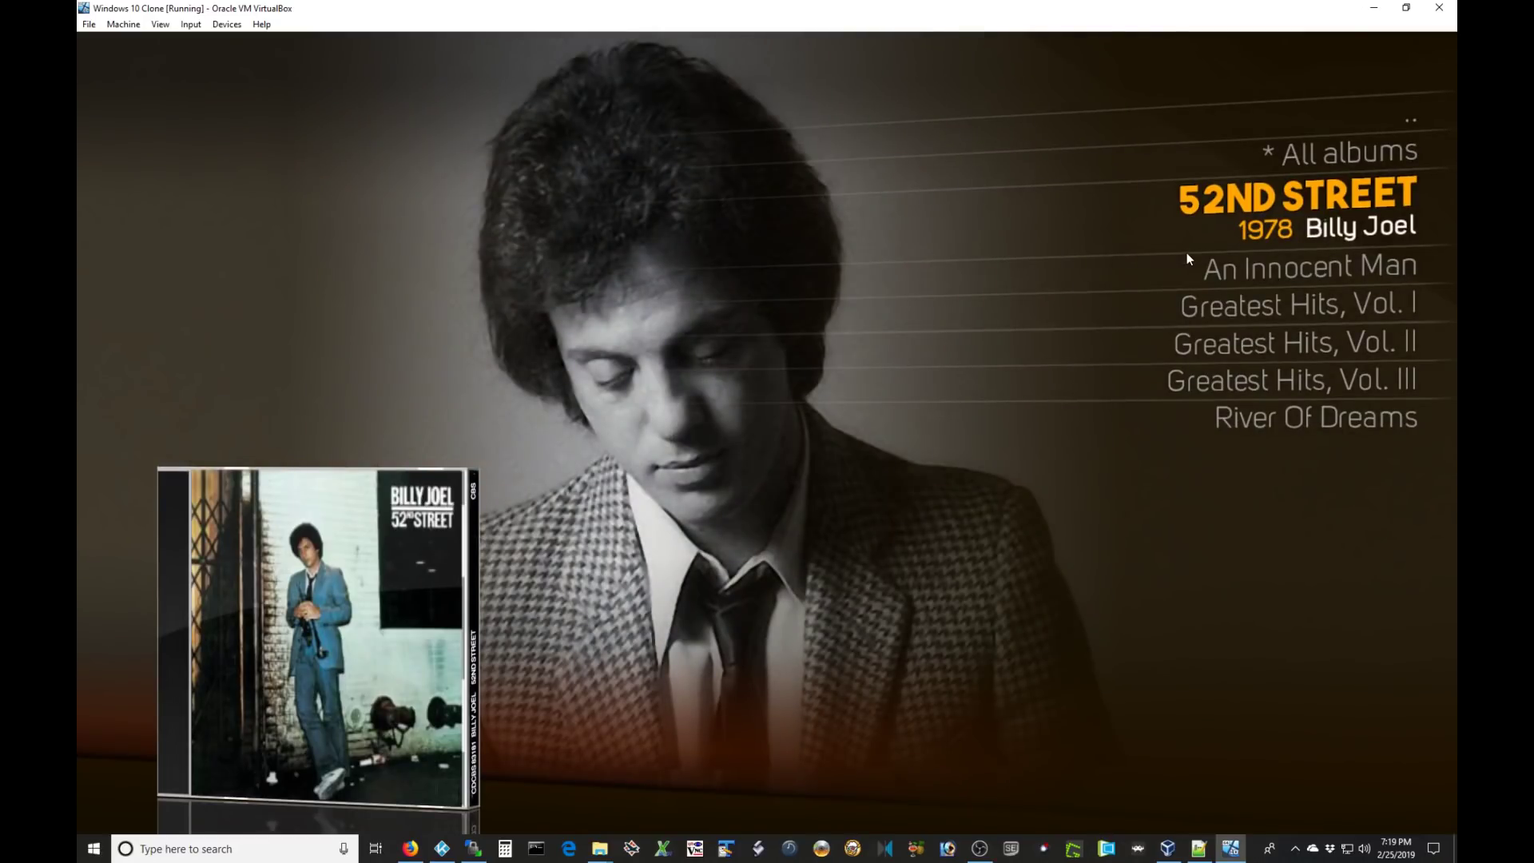
{"action": "key", "text": "Down"}
{"action": "key", "text": "Down"}
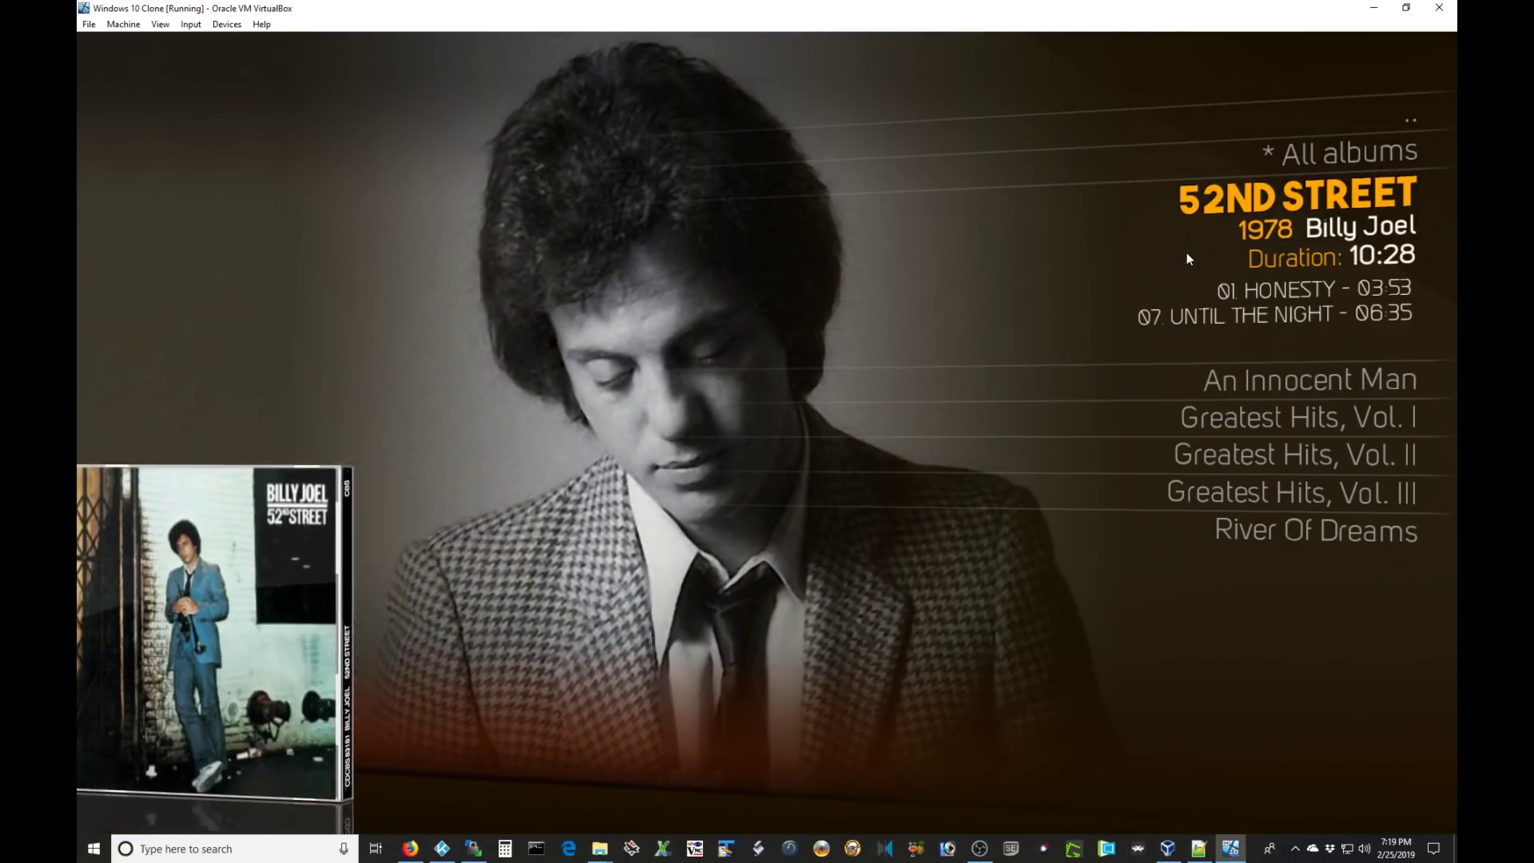
{"action": "key", "text": "Down"}
{"action": "key", "text": "Down"}
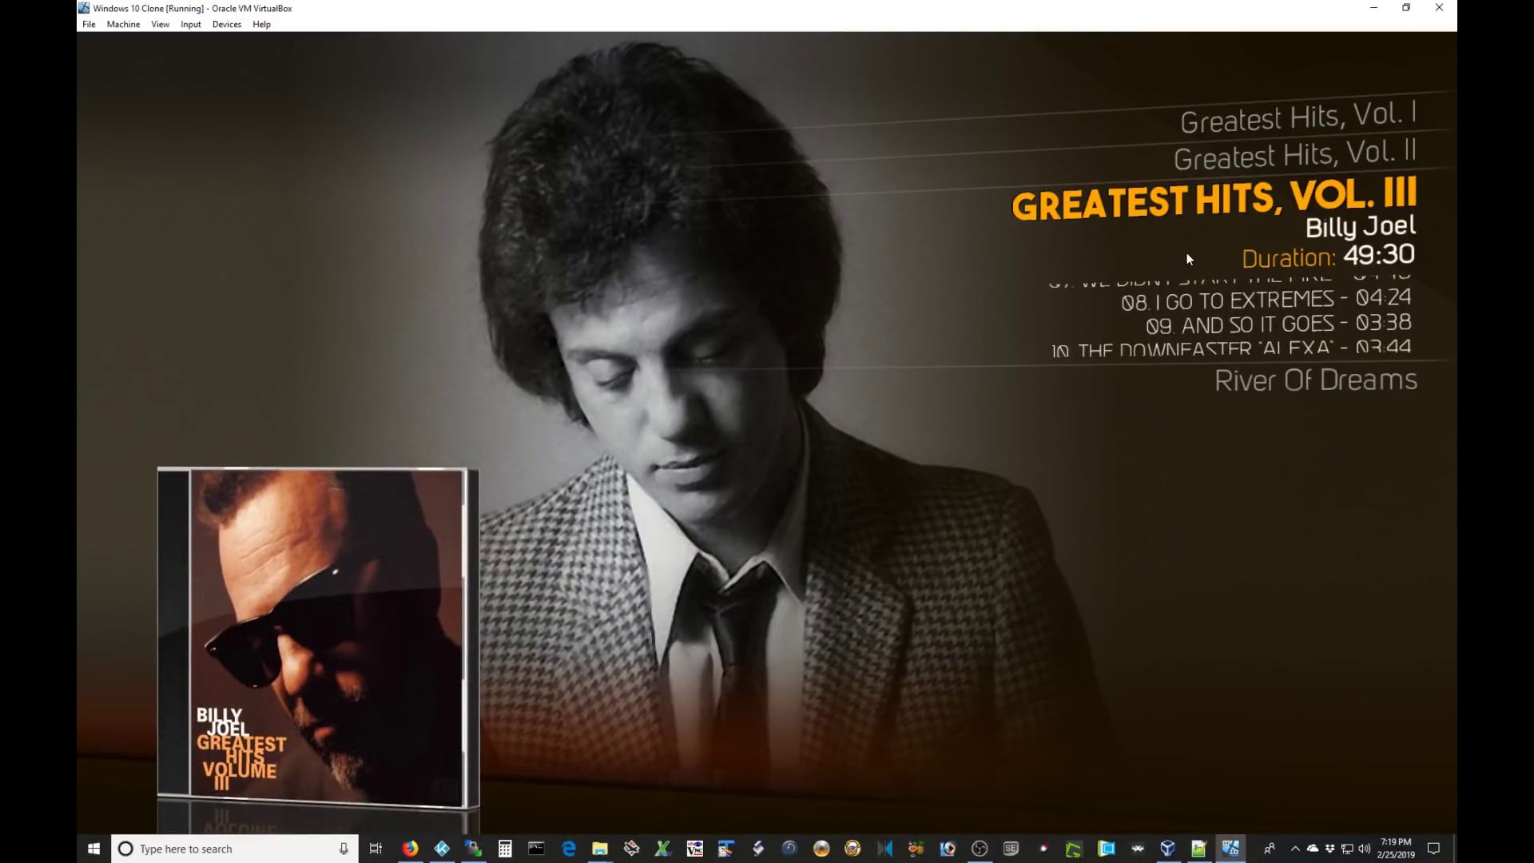
{"action": "key", "text": "Down"}
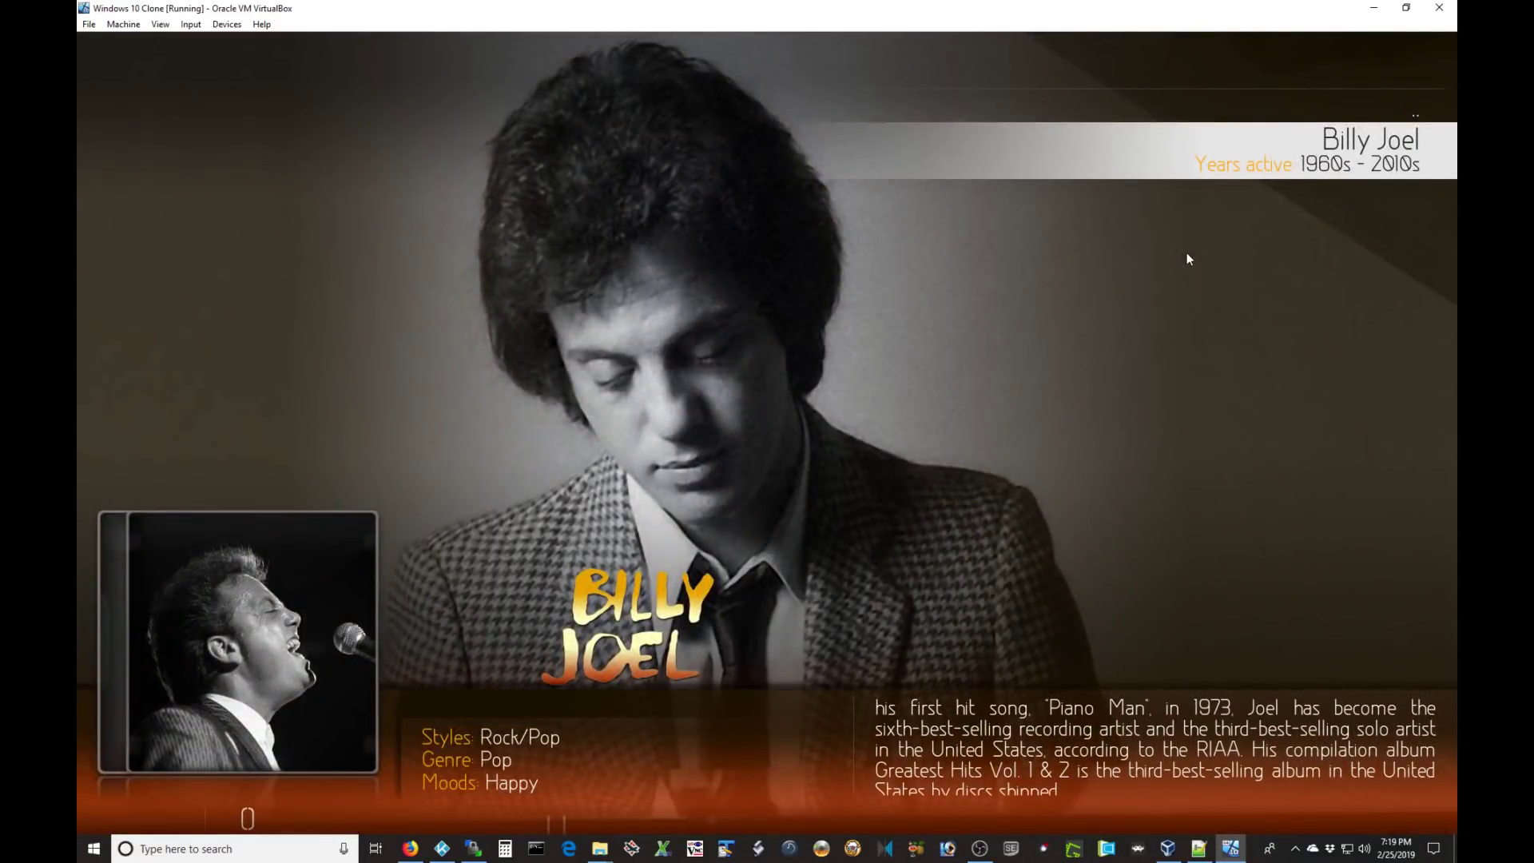
{"action": "key", "text": "Escape"}
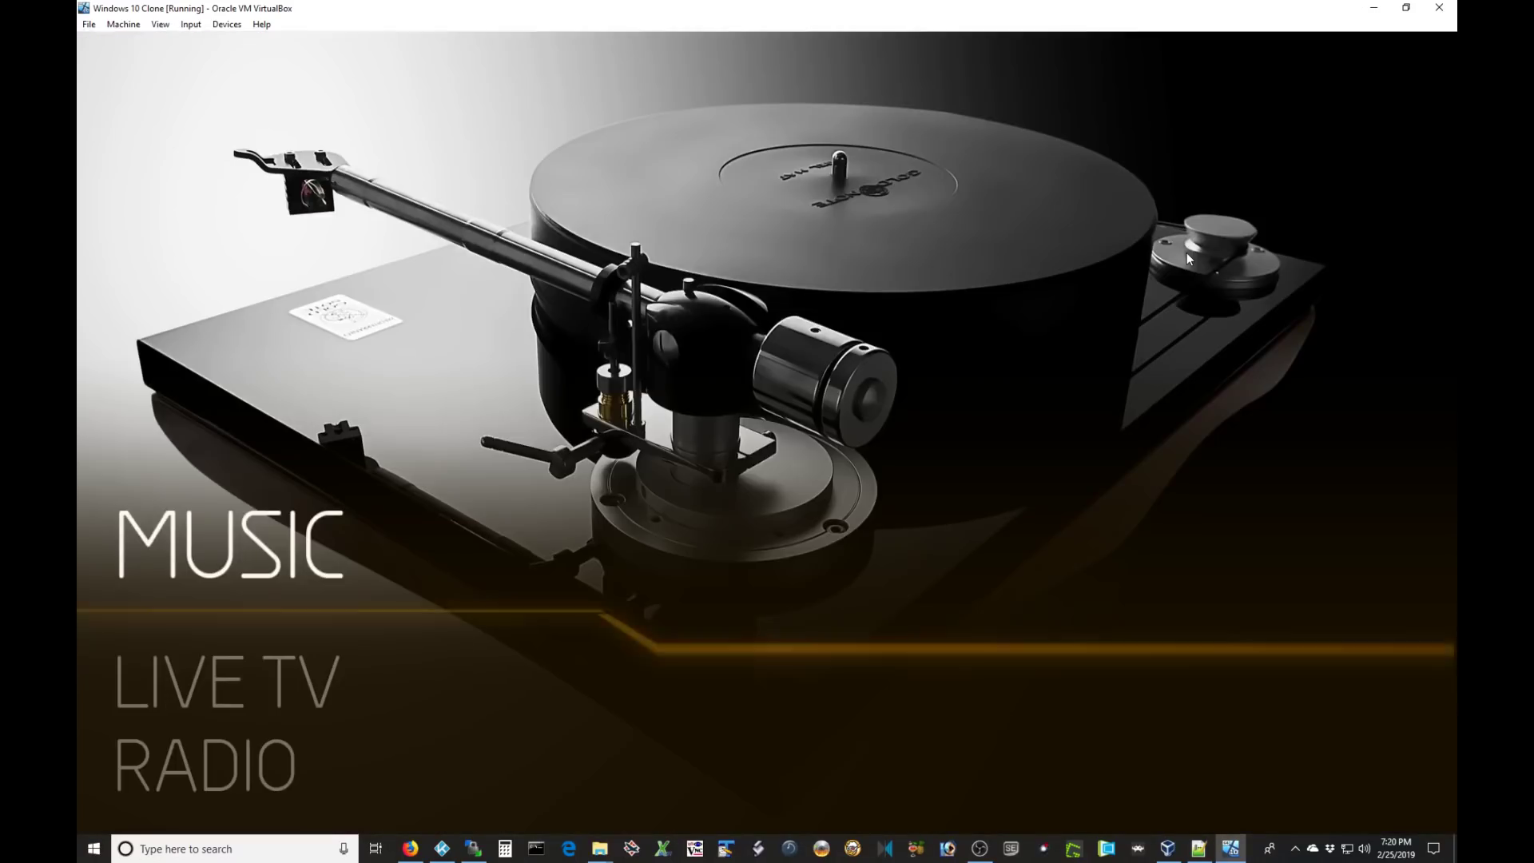
Highlight Movies on the home screen, then switch to File Explorer and open the Star Wars Episode V folder inside Videos, Movies, Star Wars Collection.
{"action": "key", "text": "Up"}
{"action": "key", "text": "Up"}
{"action": "key", "text": "Up"}
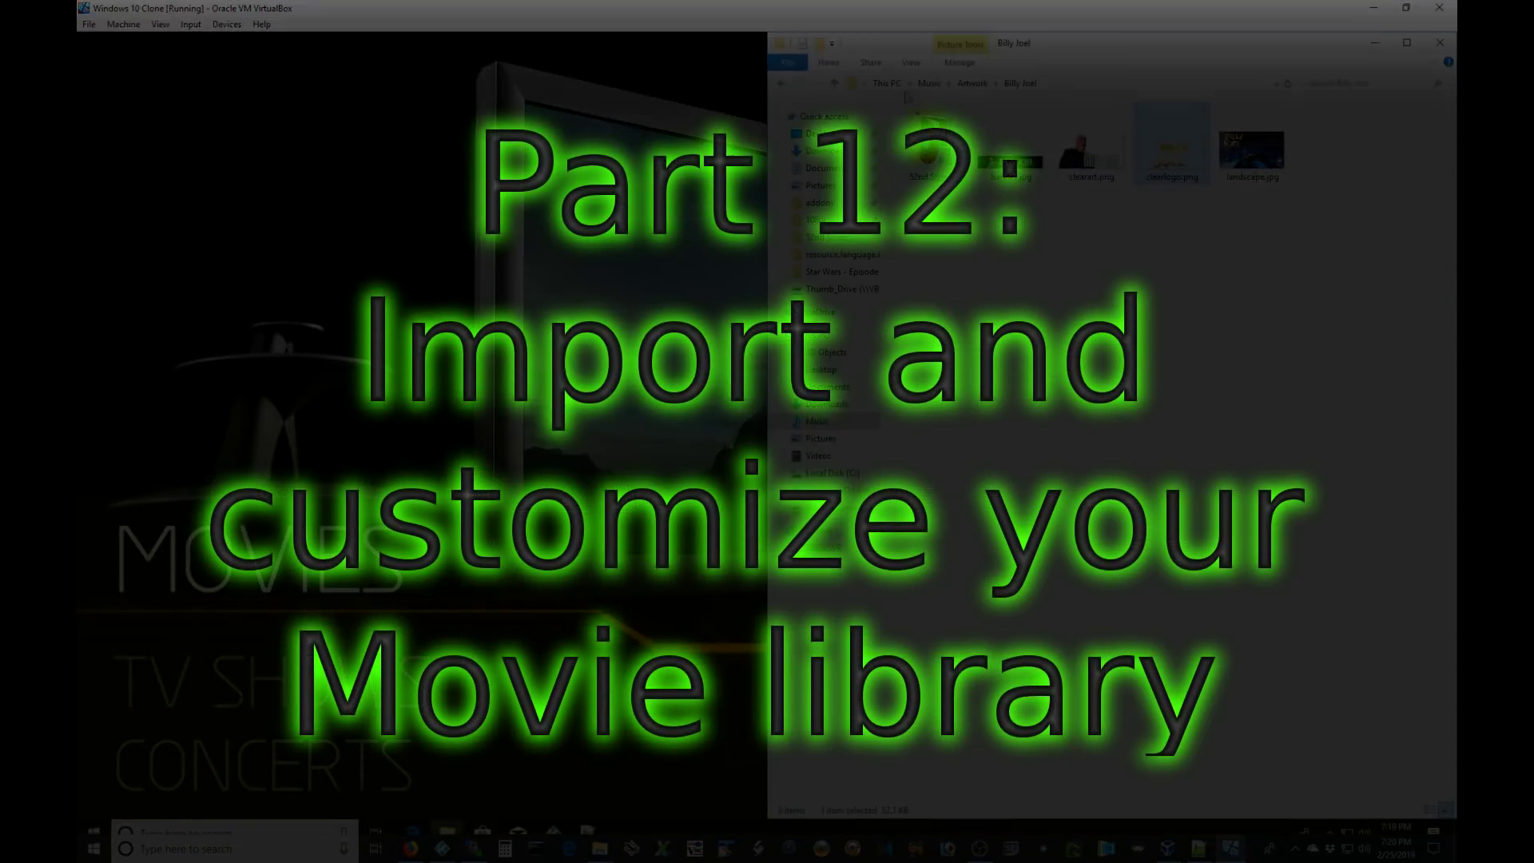
{"action": "left_click", "coordinate": [819, 456]}
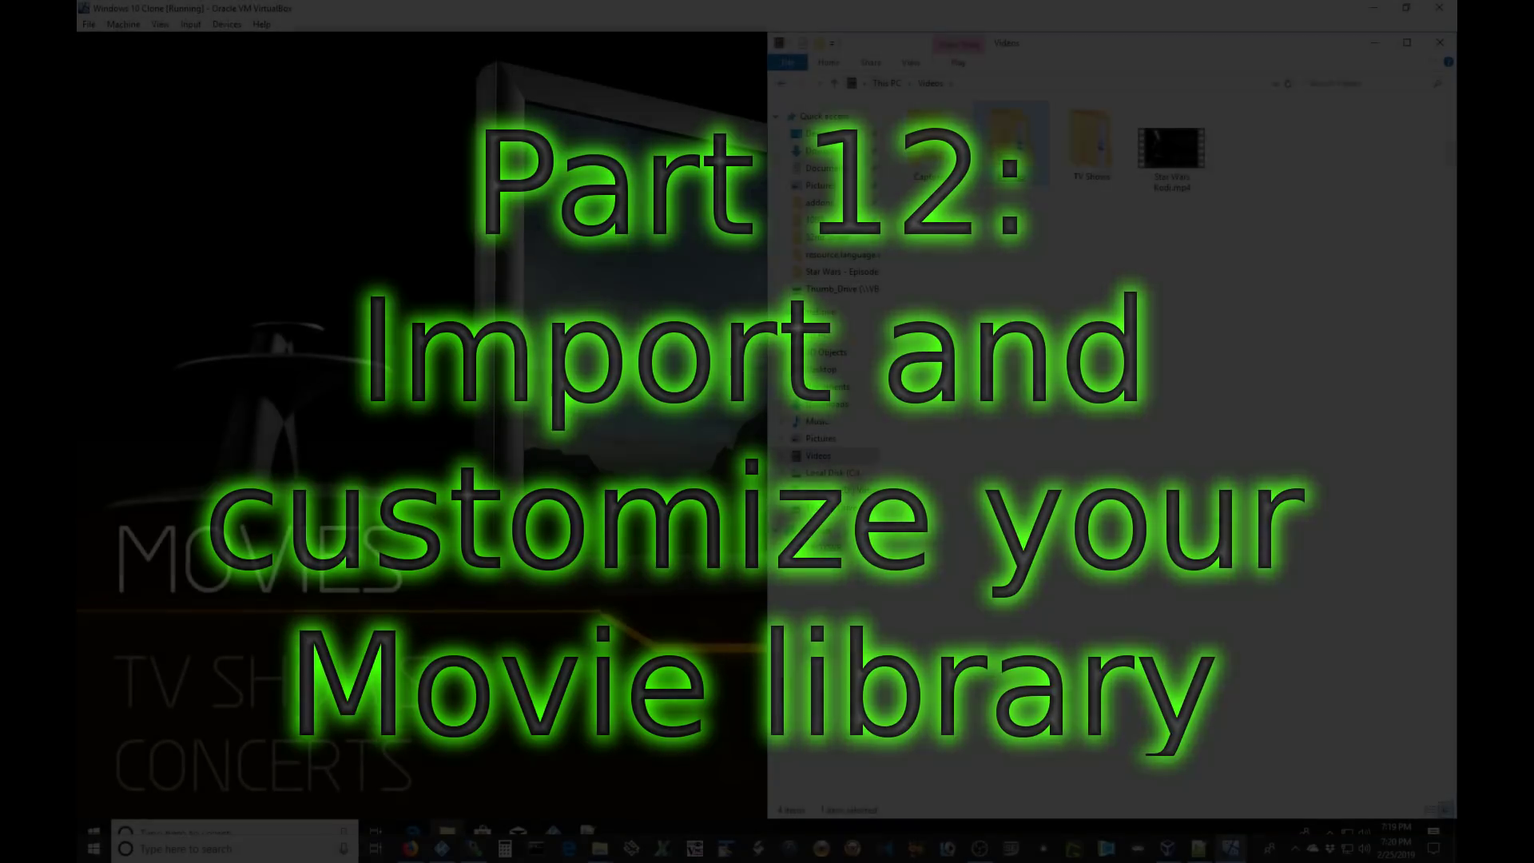
{"action": "double_click", "coordinate": [1011, 143]}
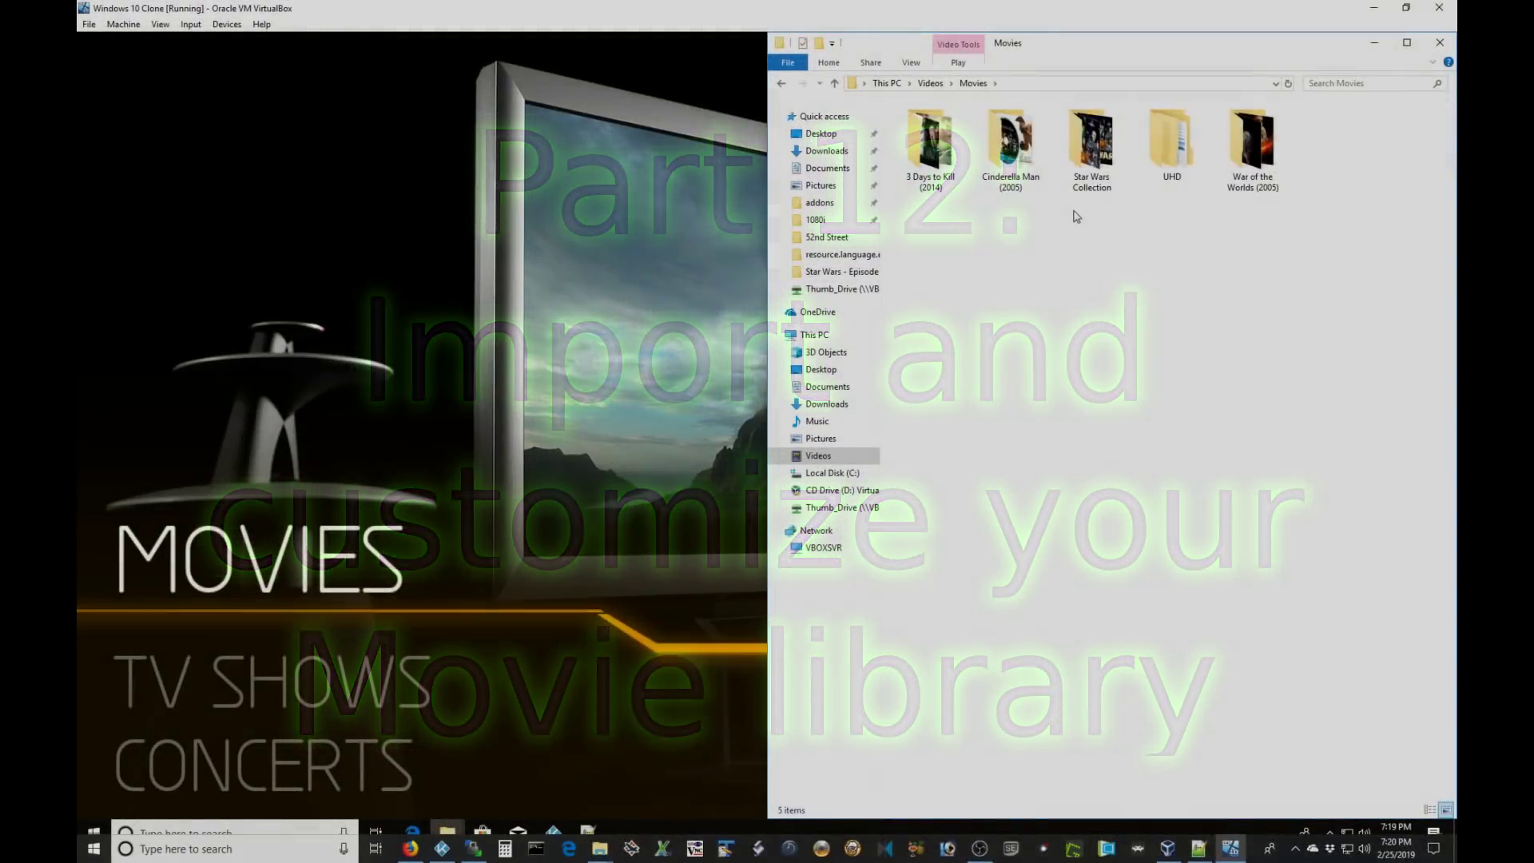
{"action": "double_click", "coordinate": [1094, 152]}
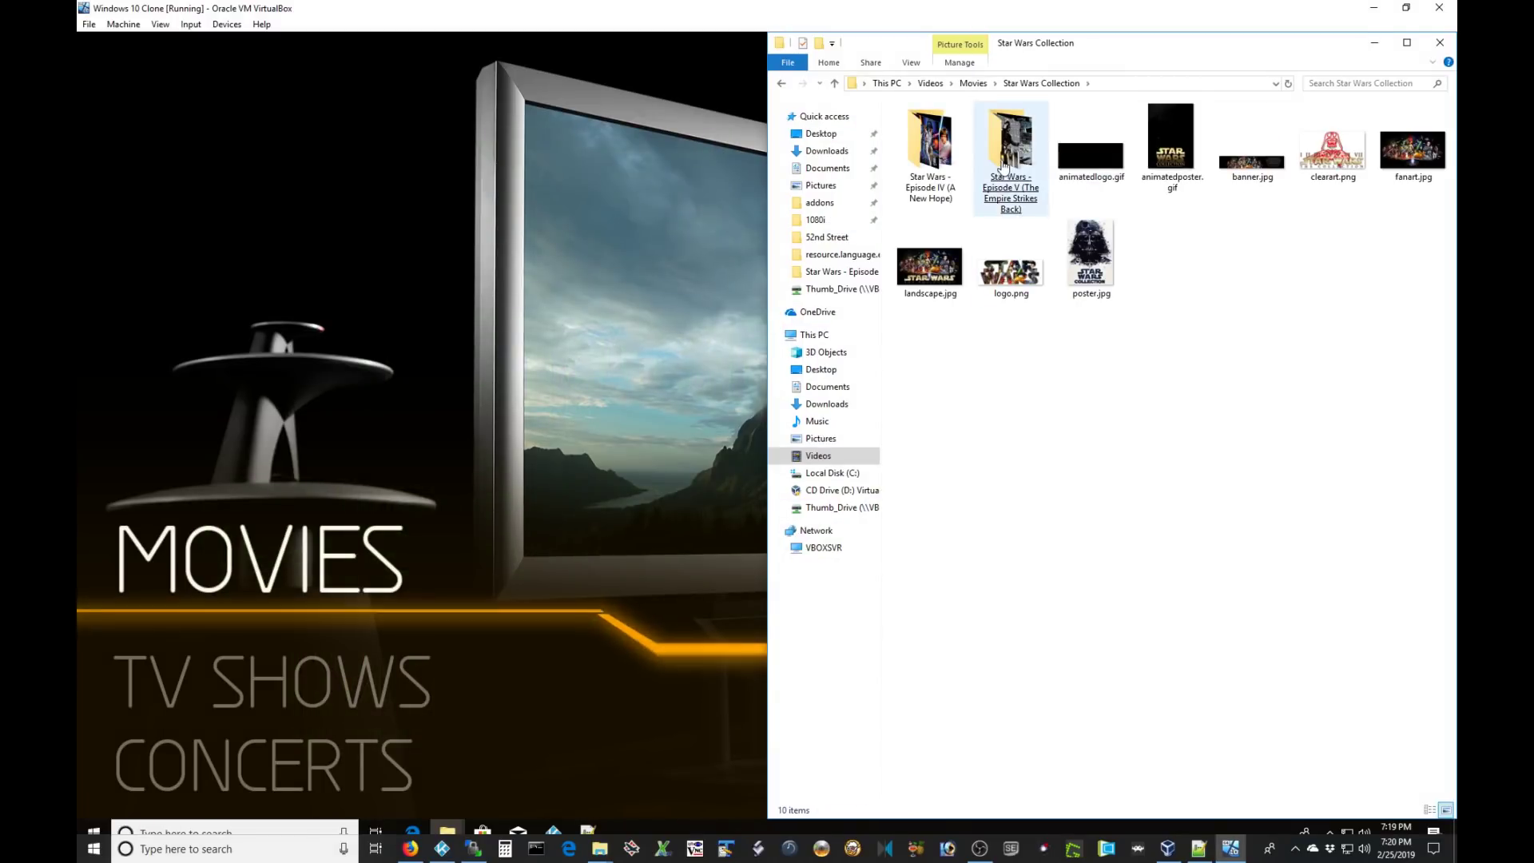
{"action": "double_click", "coordinate": [1012, 171]}
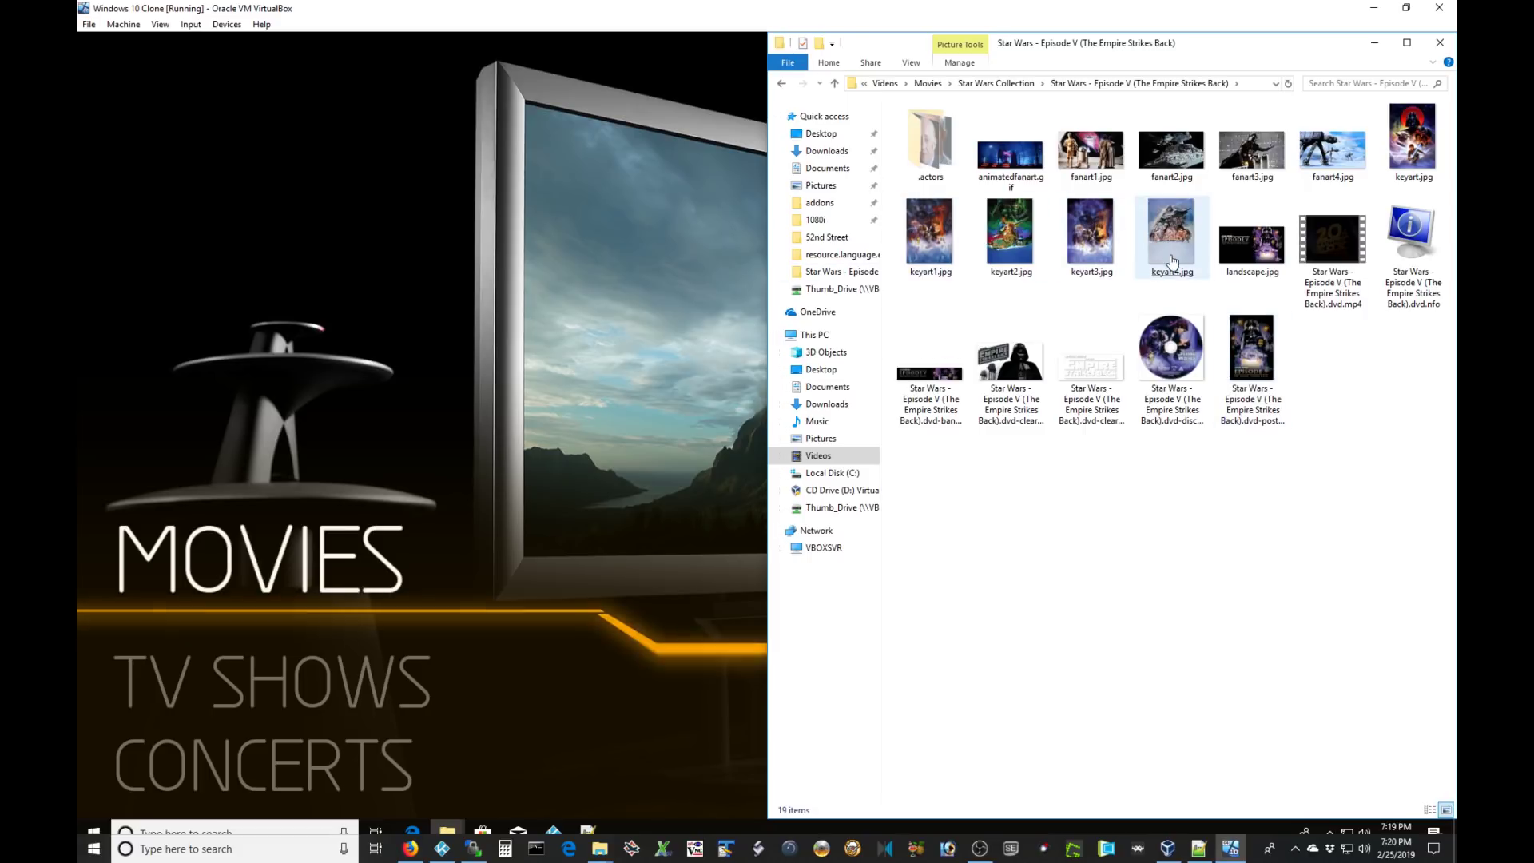
Delete keyart.jpg and keyart1.jpg through keyart4.jpg from the Episode V folder, and return to Kodi.
{"action": "left_click", "coordinate": [941, 232]}
{"action": "left_click", "coordinate": [1023, 240], "text": "ctrl"}
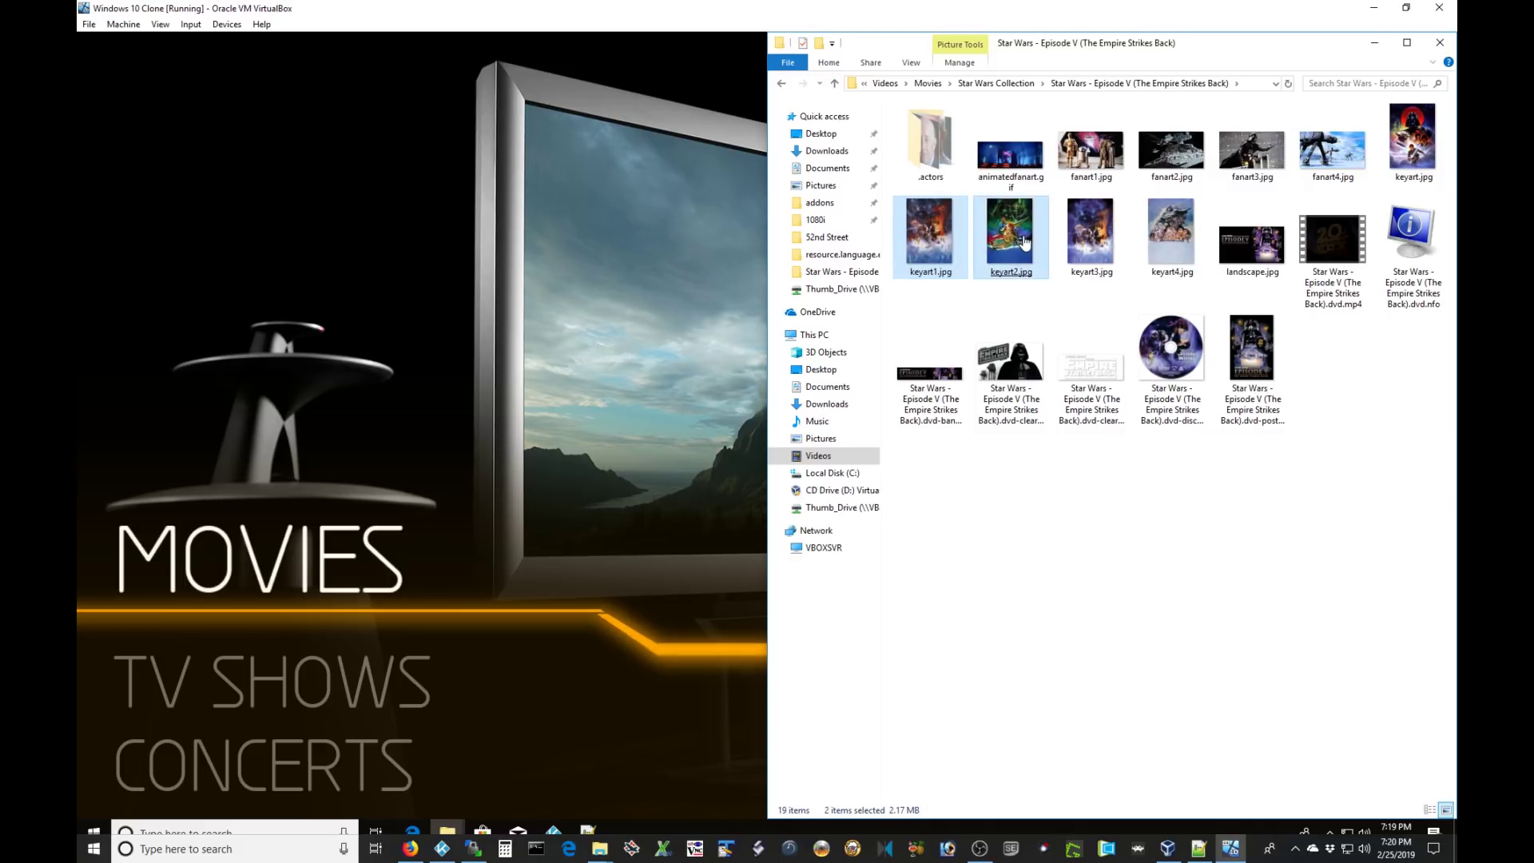
{"action": "left_click", "coordinate": [1090, 232], "text": "ctrl"}
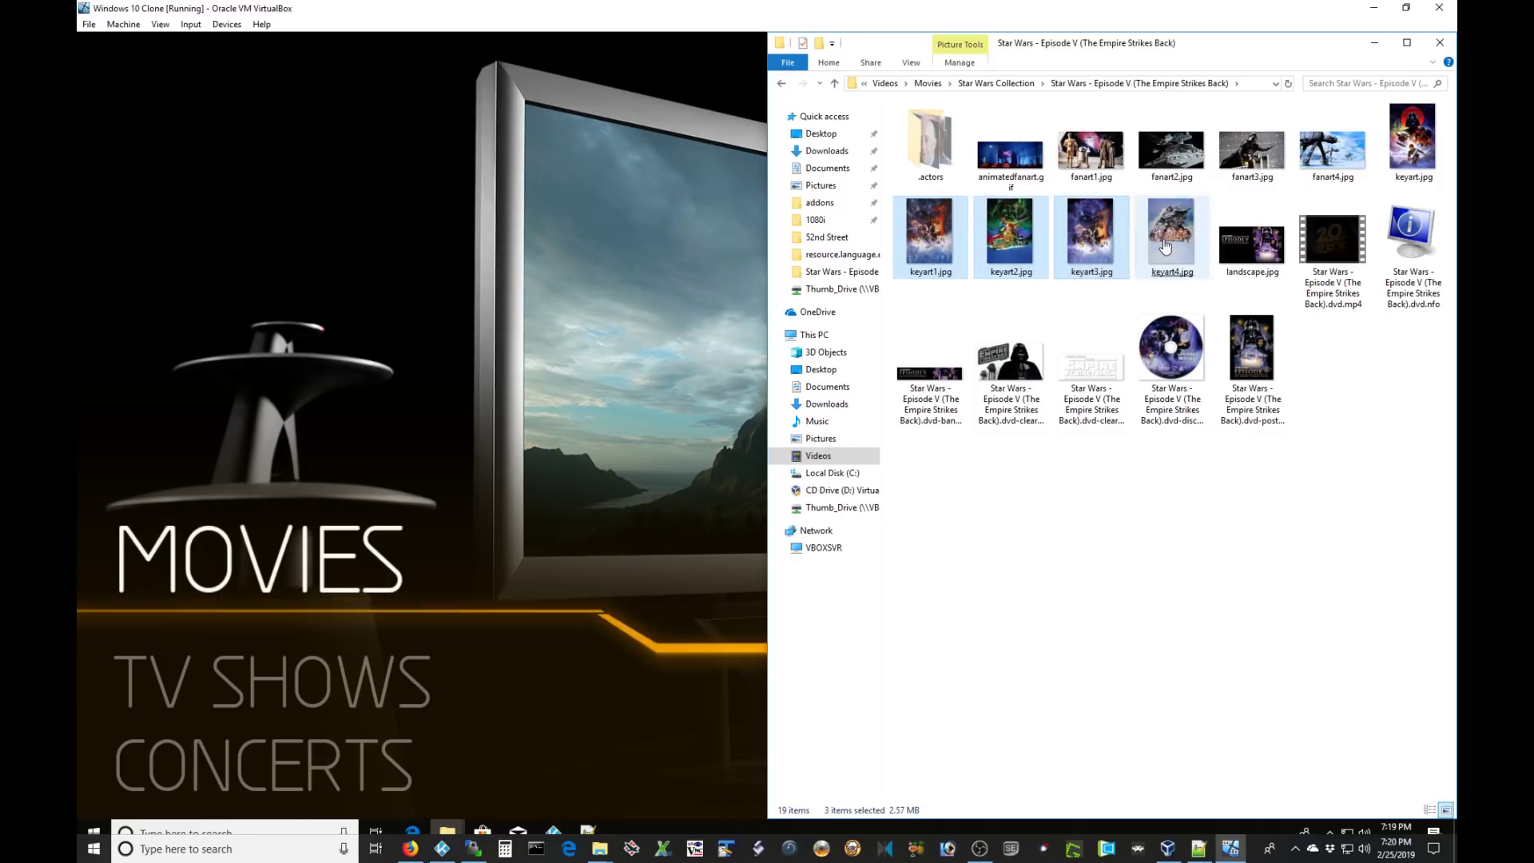
{"action": "left_click", "coordinate": [1172, 231], "text": "ctrl"}
{"action": "left_click", "coordinate": [1413, 144], "text": "ctrl"}
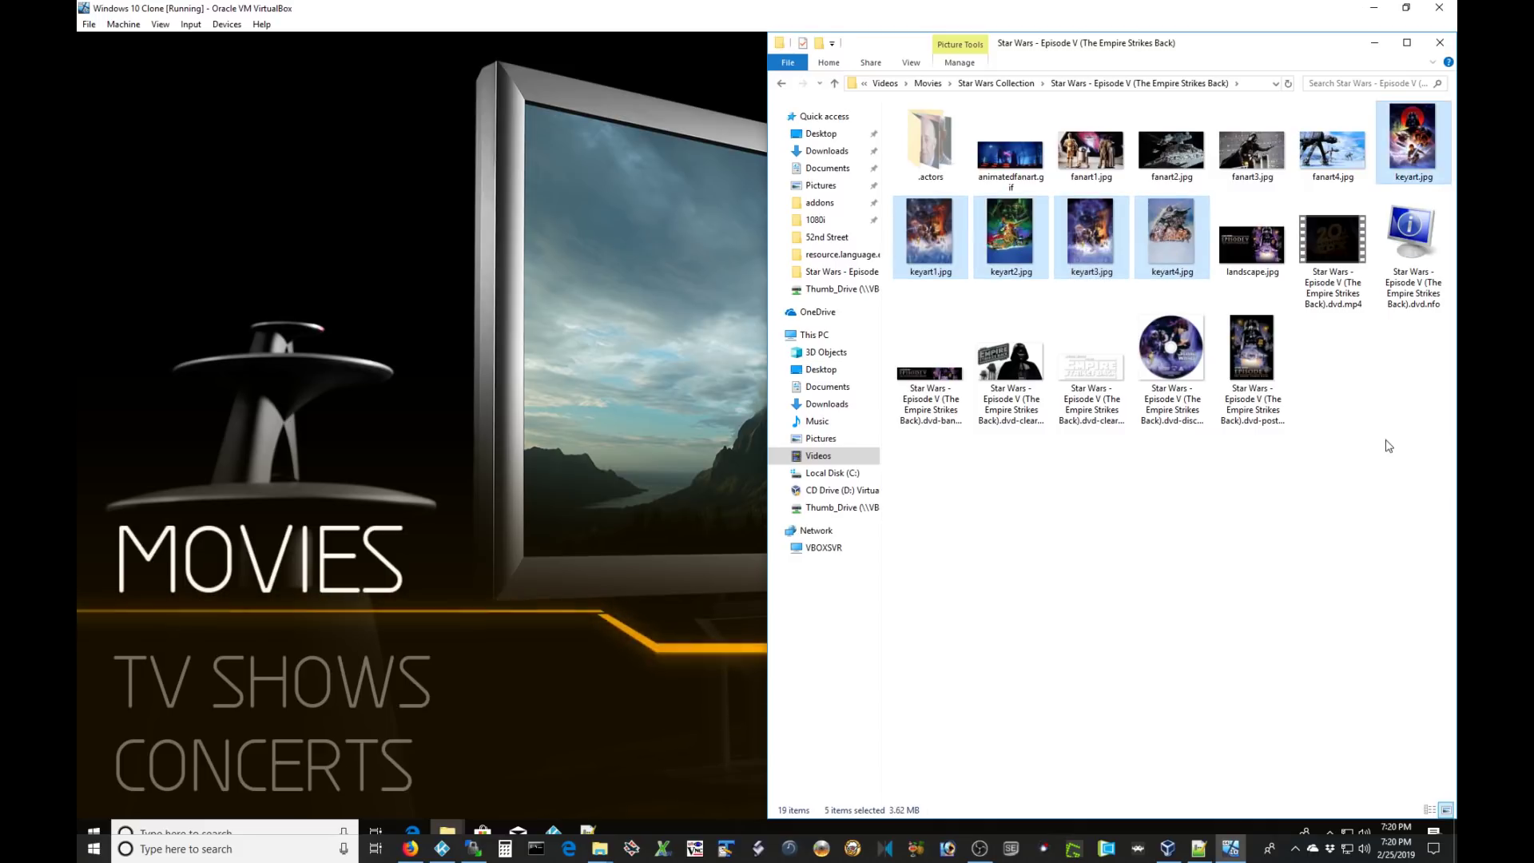
{"action": "key", "text": "Delete"}
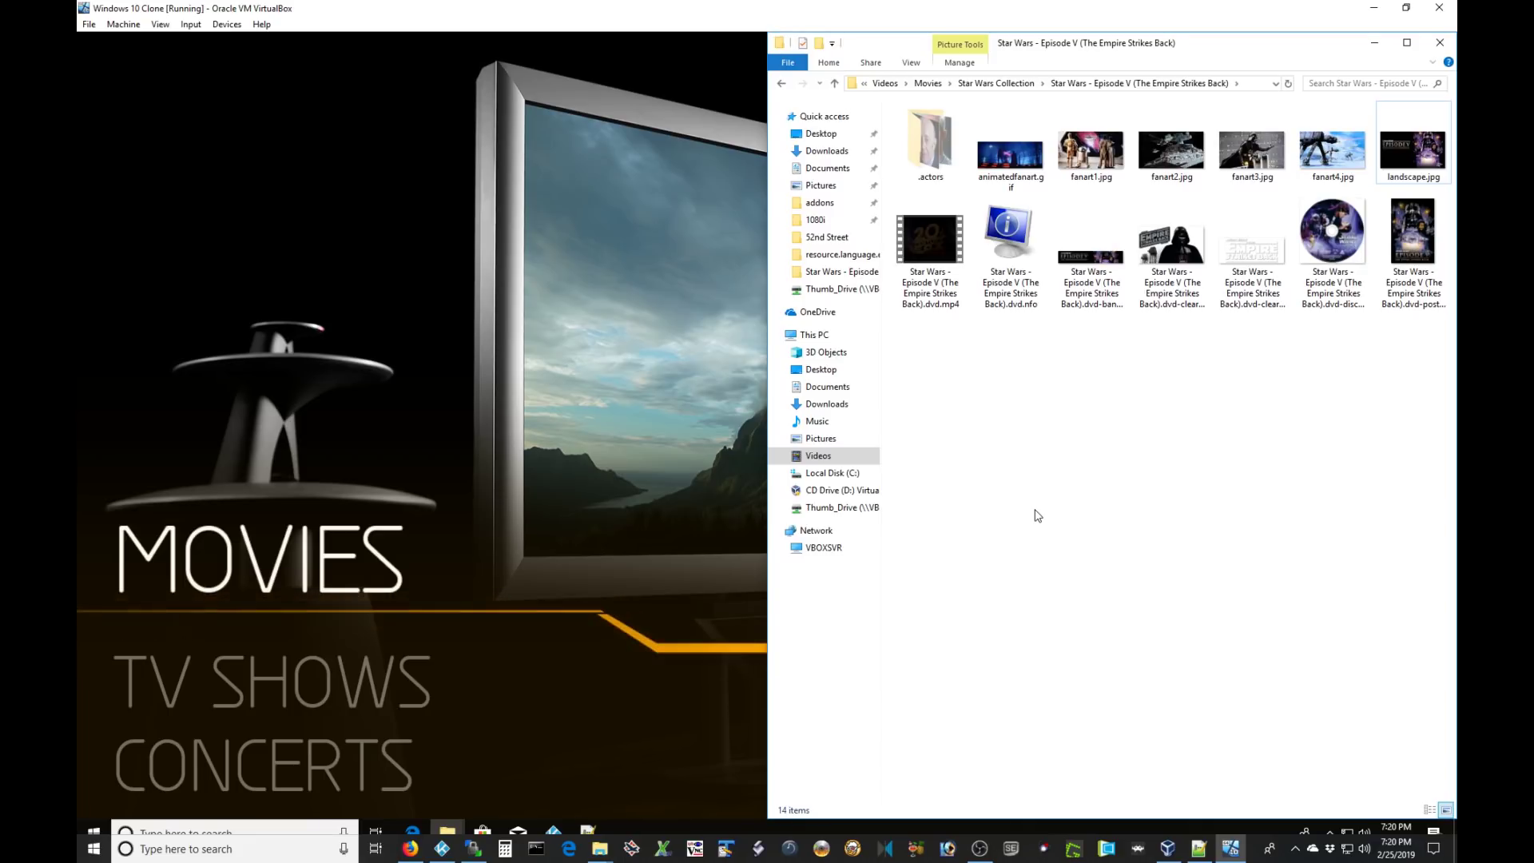
{"action": "key", "text": "alt+F4"}
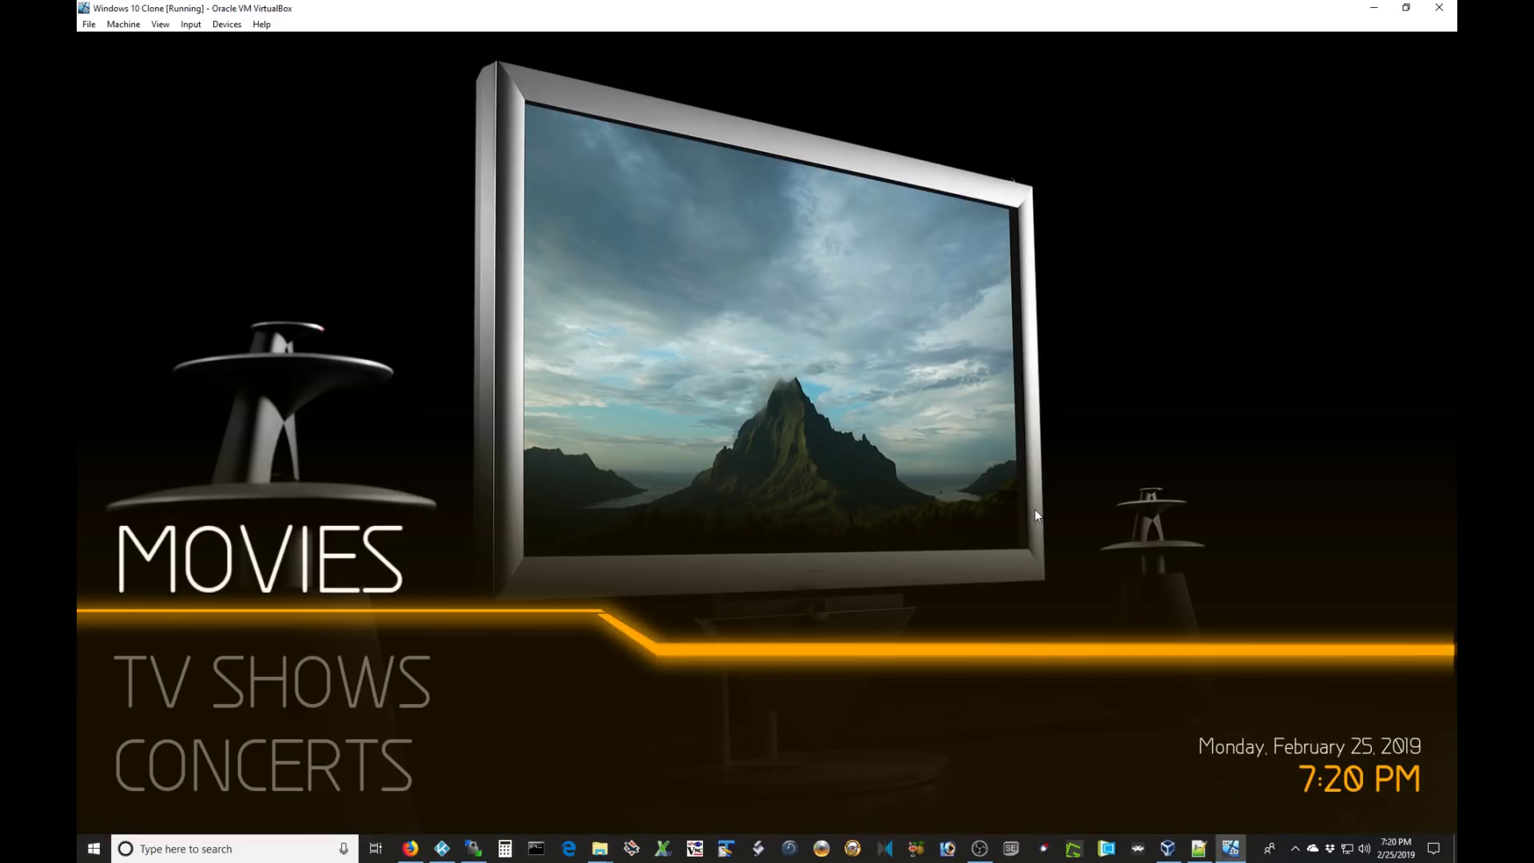
Open the file sources of the Movies section and start adding a new video source.
{"action": "key", "text": "Return"}
{"action": "key", "text": "Up"}
{"action": "key", "text": "Up"}
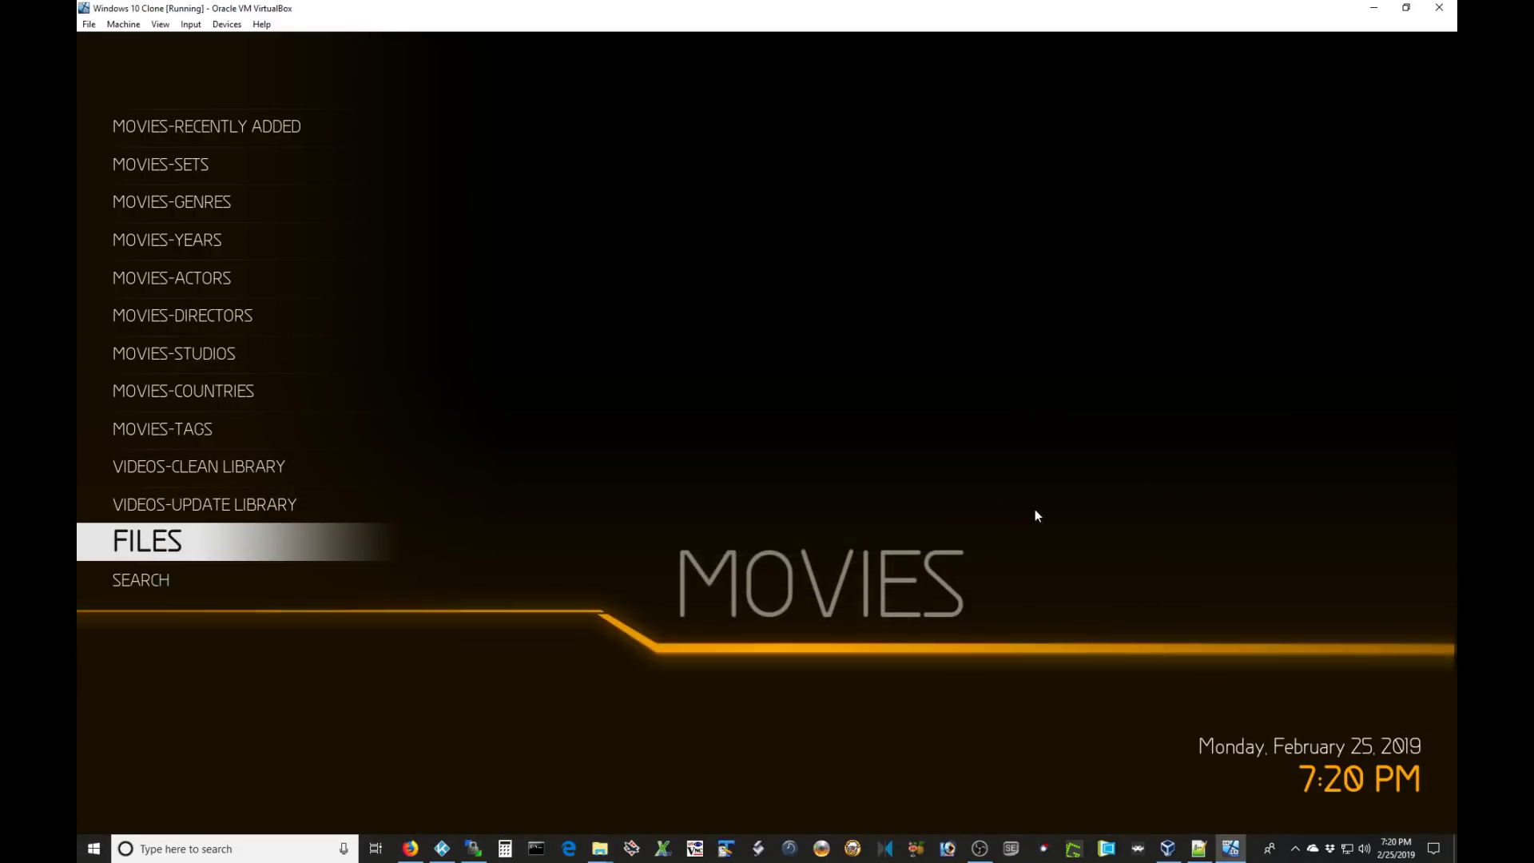
{"action": "key", "text": "Return"}
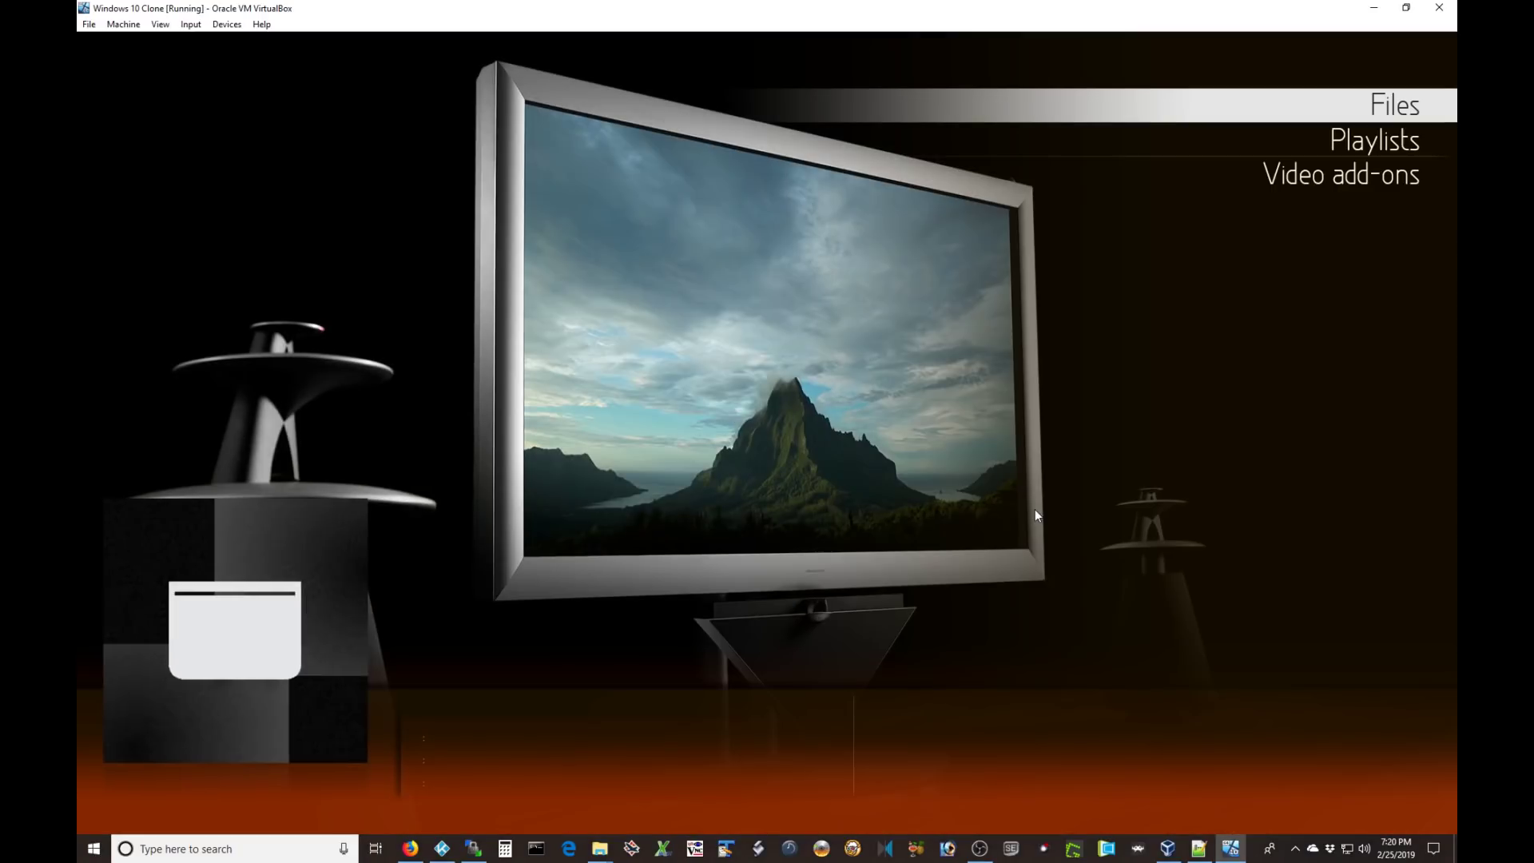
{"action": "key", "text": "Return"}
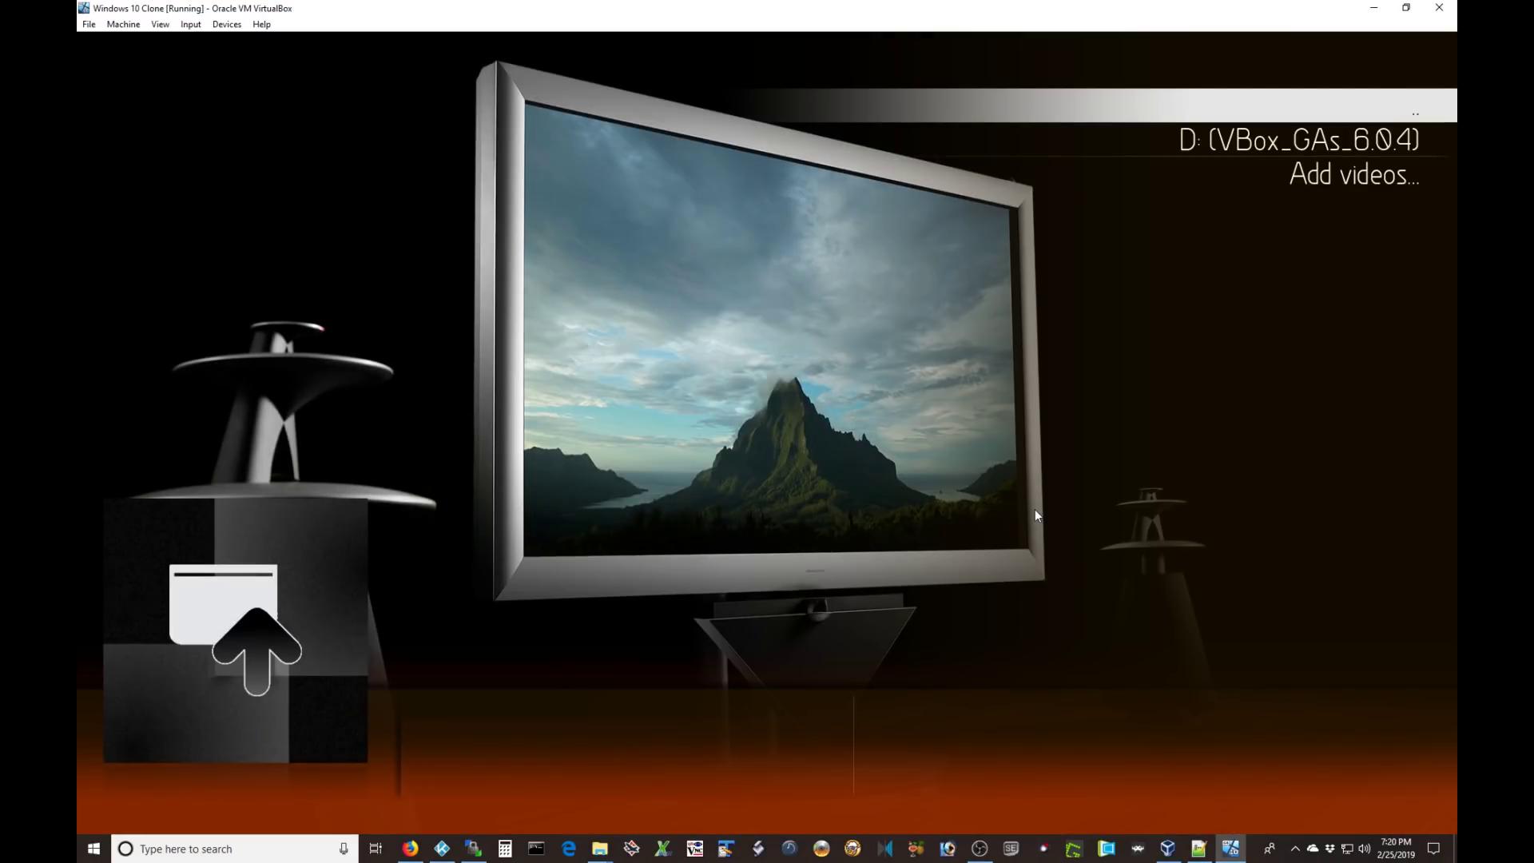
{"action": "key", "text": "Up"}
{"action": "key", "text": "Return"}
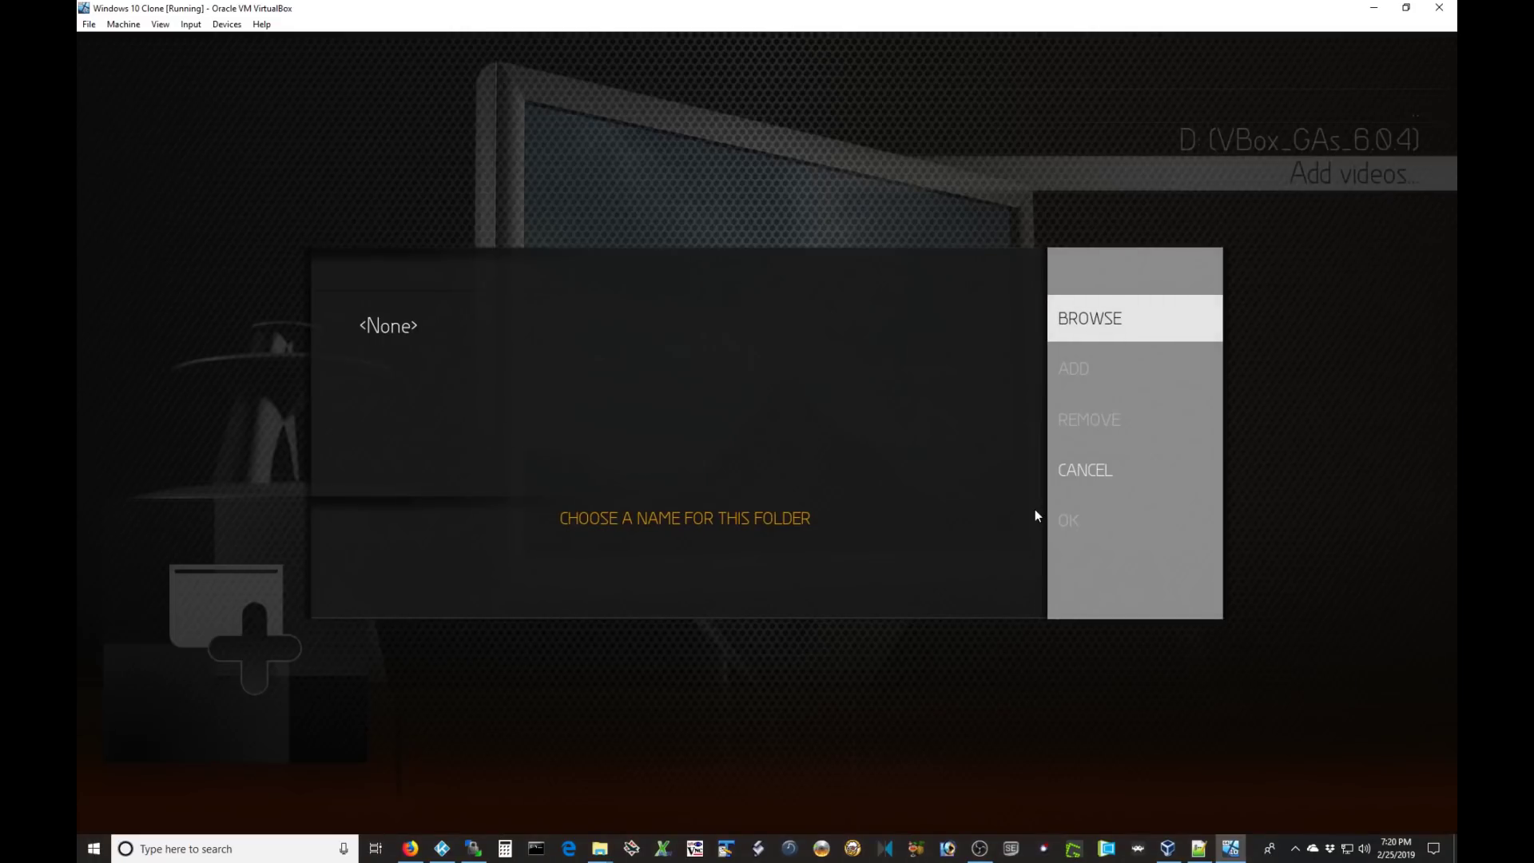
Browse from the home folder into Videos and choose its Movies folder as the source path.
{"action": "key", "text": "Return"}
{"action": "key", "text": "Down"}
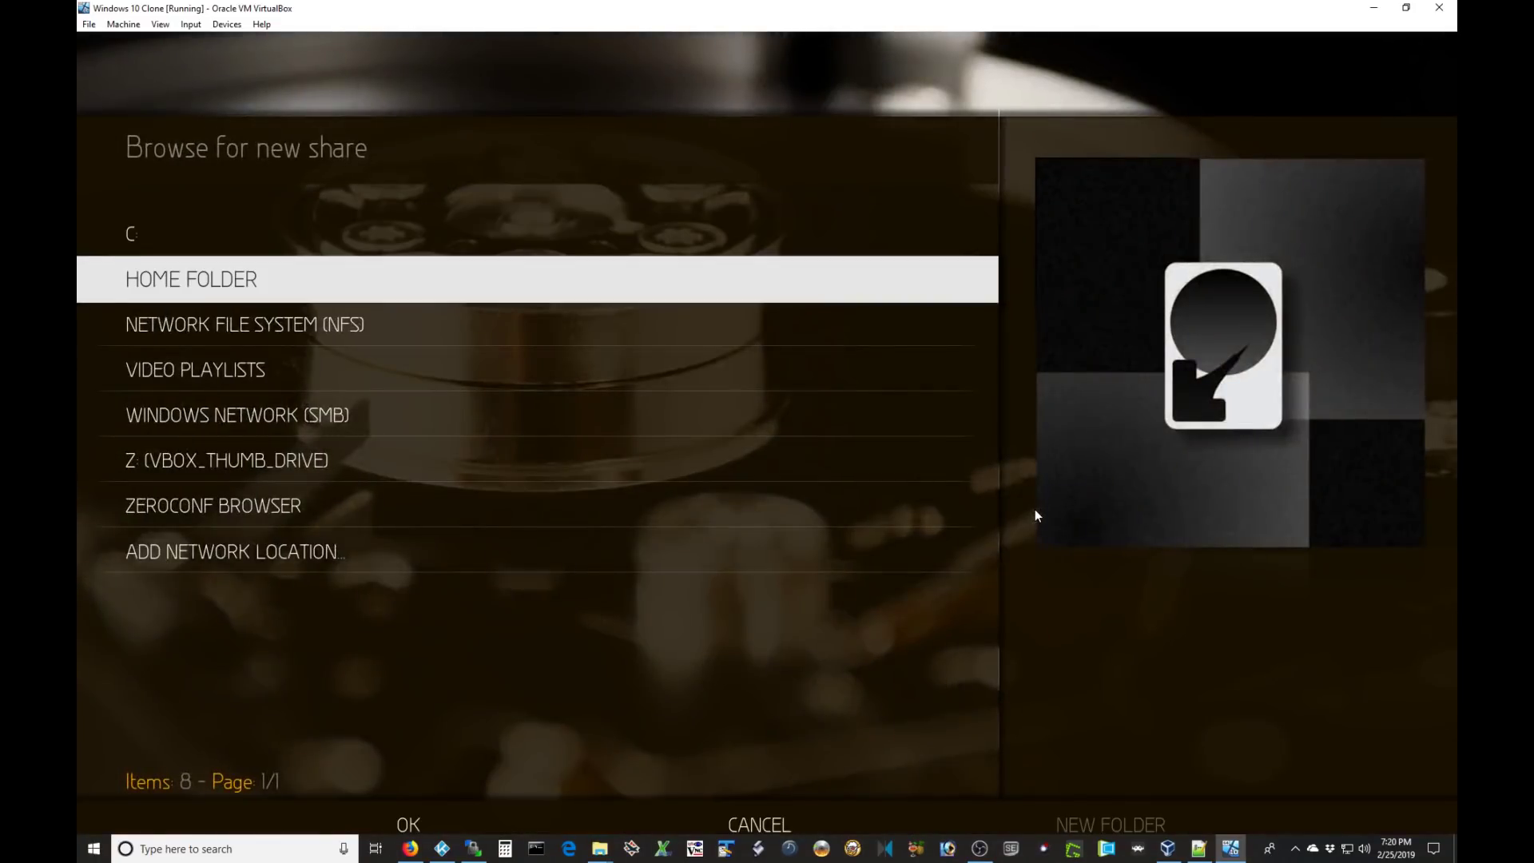
{"action": "key", "text": "Return"}
{"action": "key", "text": "Up"}
{"action": "key", "text": "Return"}
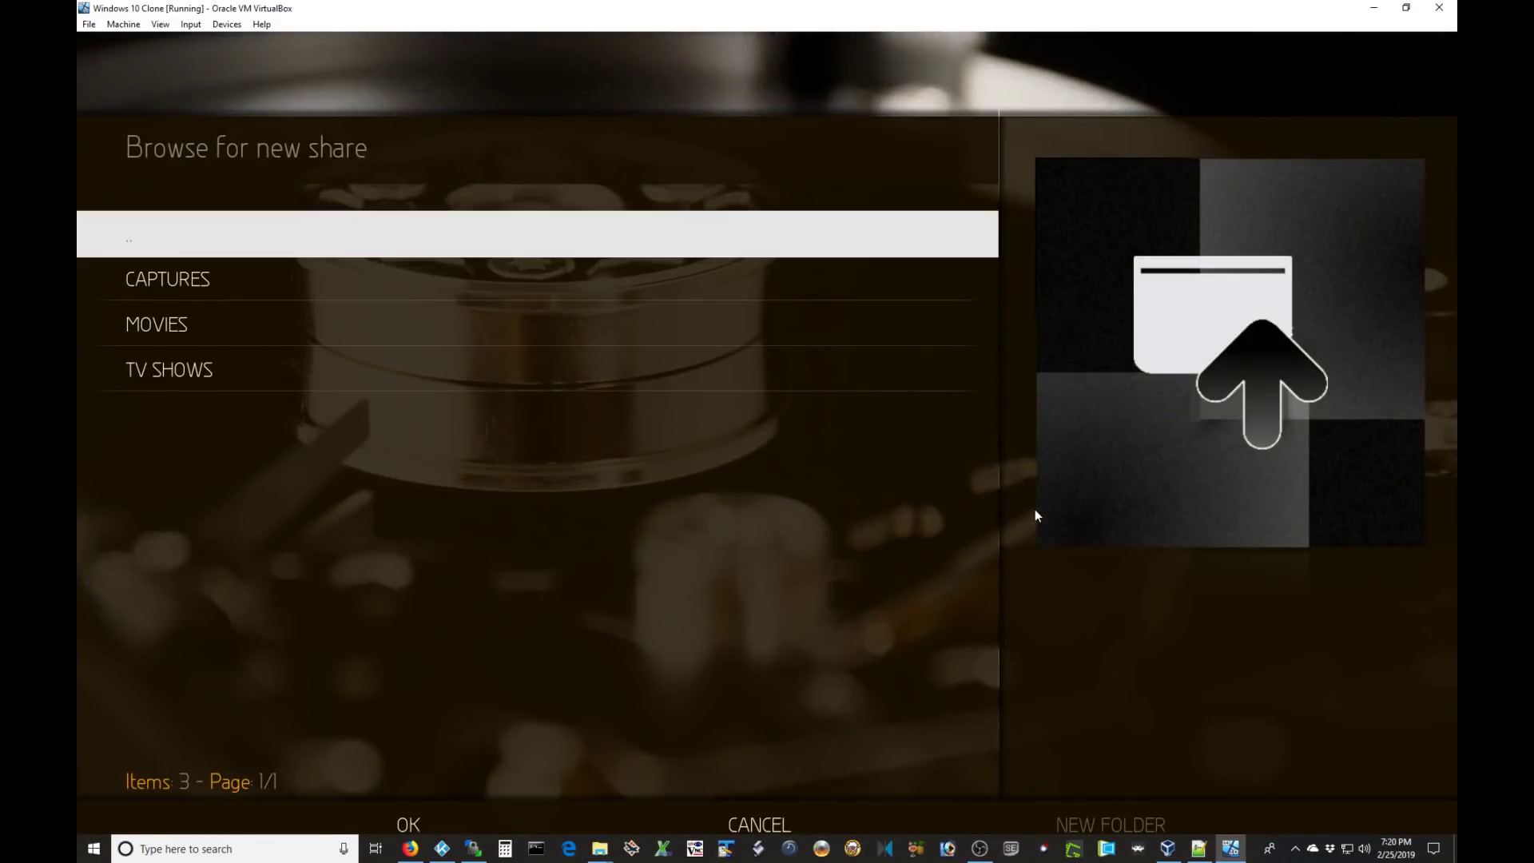
{"action": "key", "text": "Down"}
{"action": "key", "text": "Down"}
{"action": "key", "text": "Return"}
{"action": "key", "text": "Right"}
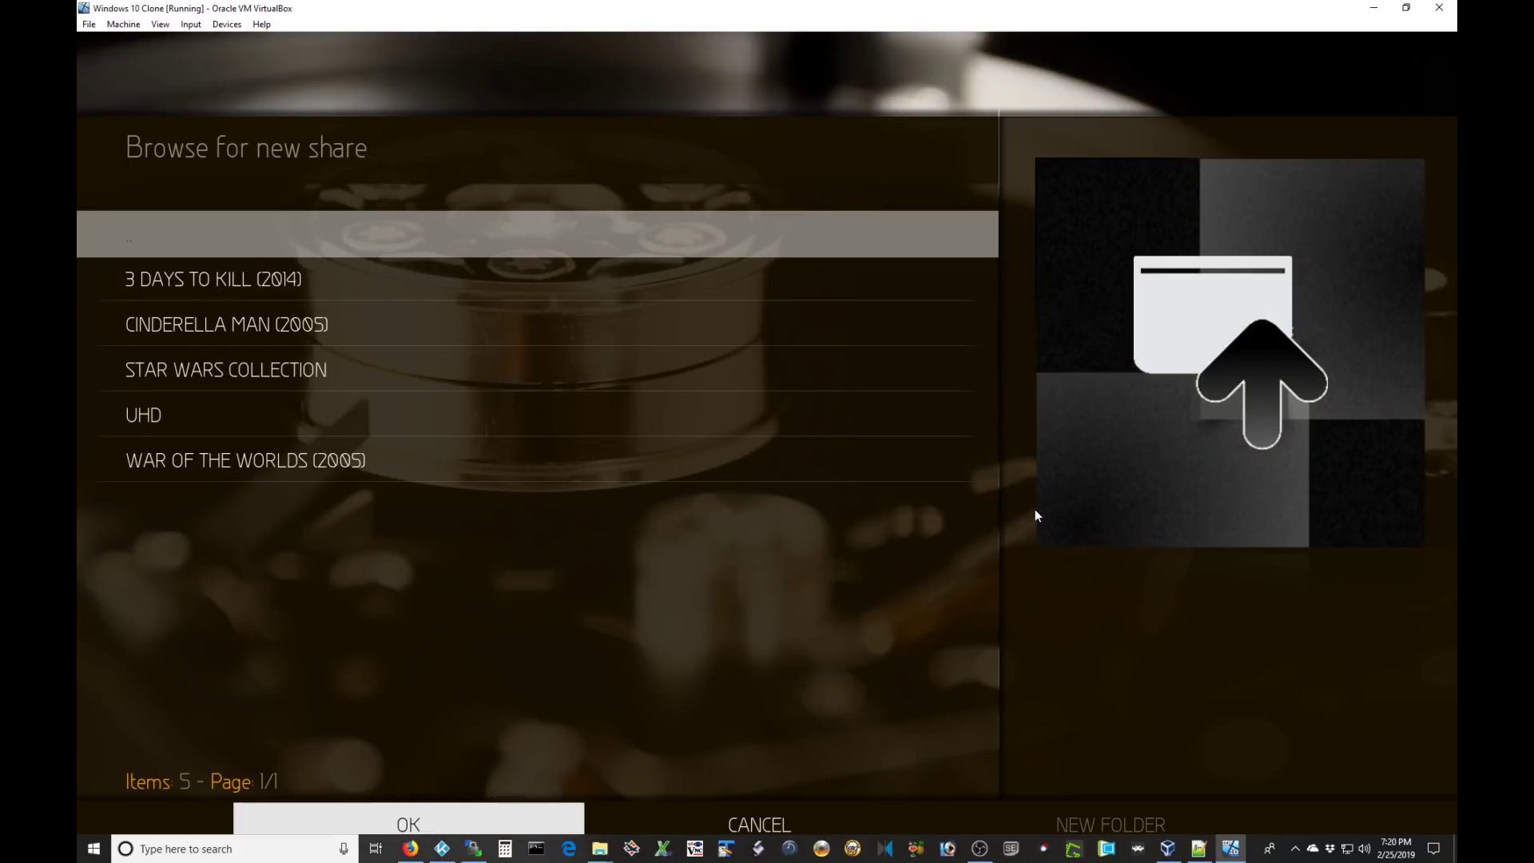
{"action": "key", "text": "Return"}
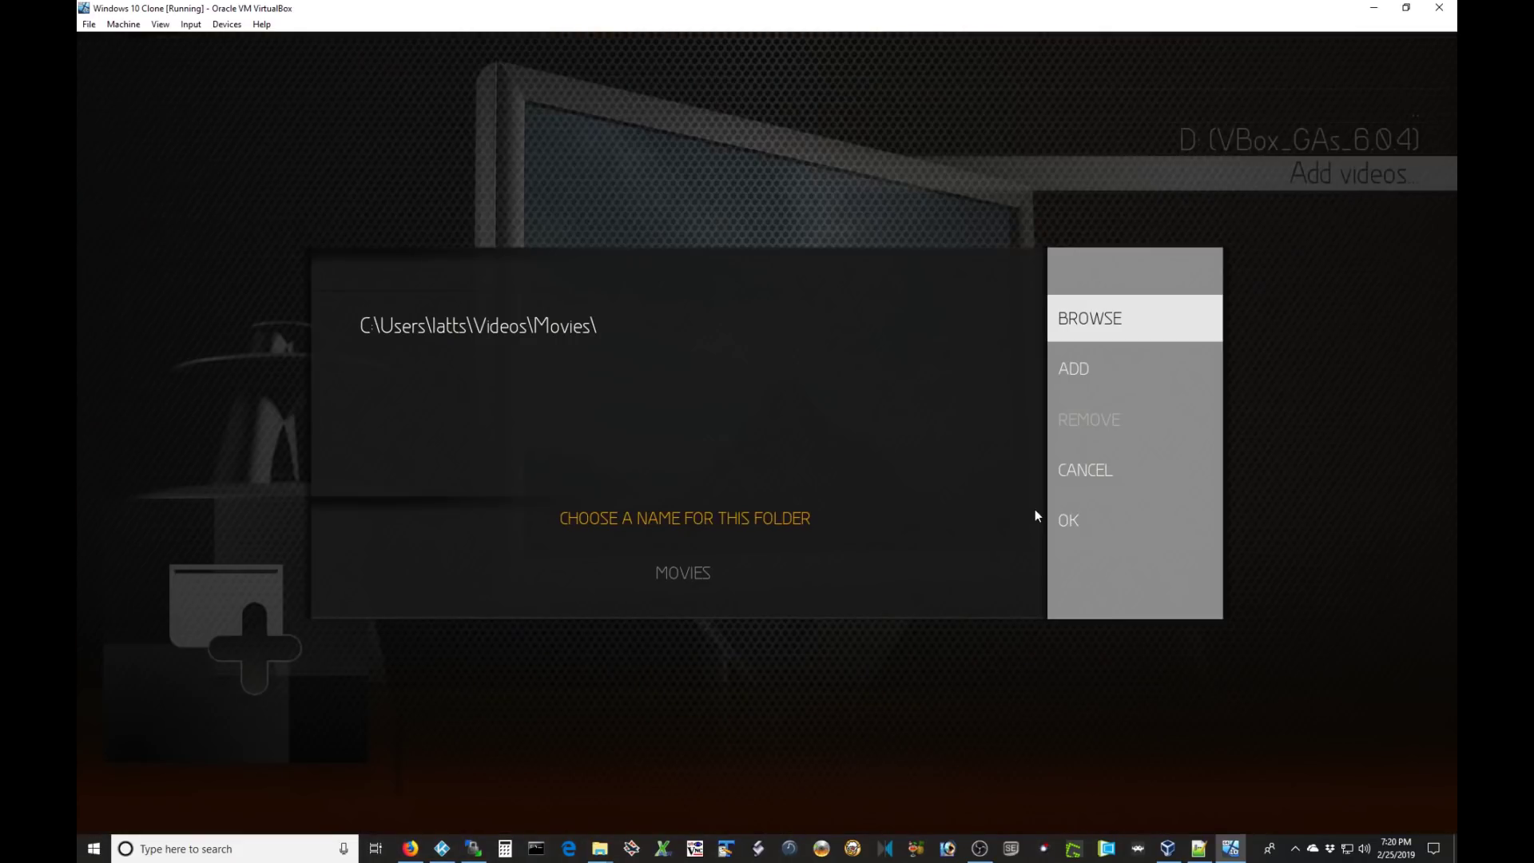
Accept the source under the name Movies and set its directory content to Movies.
{"action": "key", "text": "Down"}
{"action": "key", "text": "Down"}
{"action": "key", "text": "Down"}
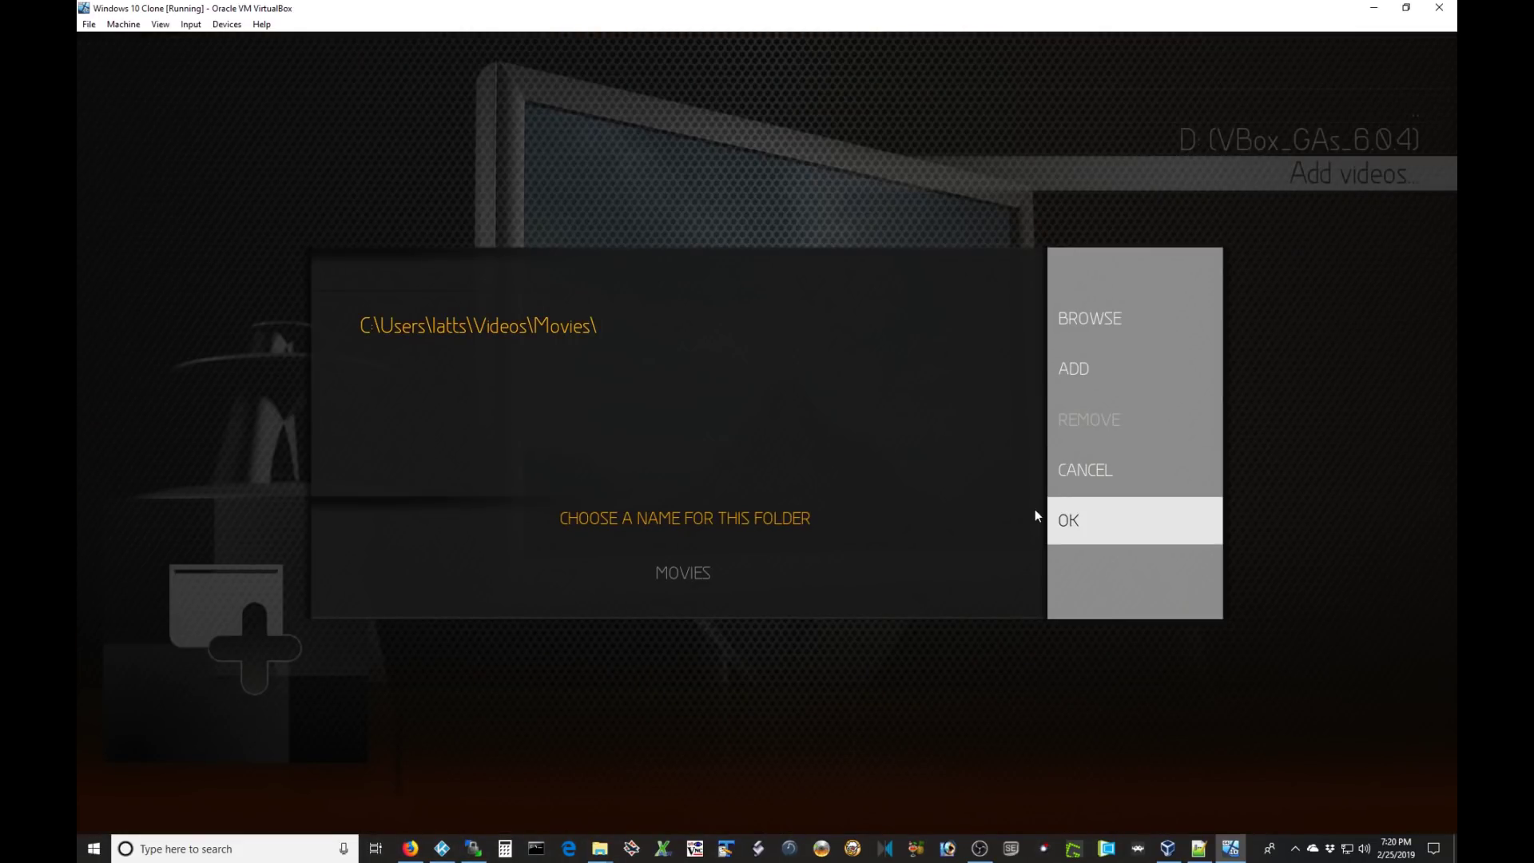
{"action": "key", "text": "Return"}
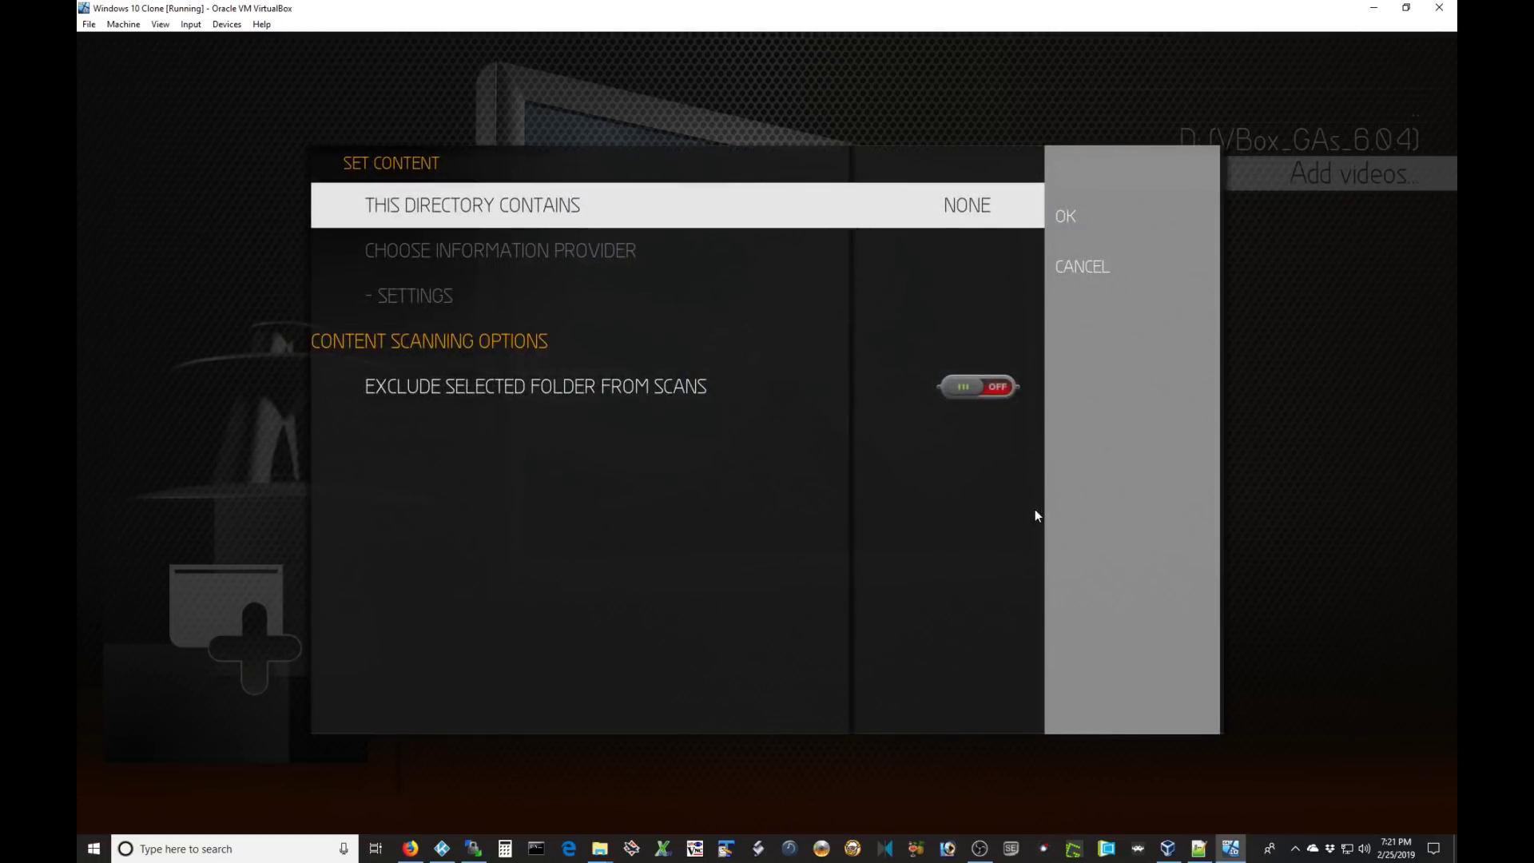
{"action": "key", "text": "Return"}
{"action": "key", "text": "Up"}
{"action": "key", "text": "Up"}
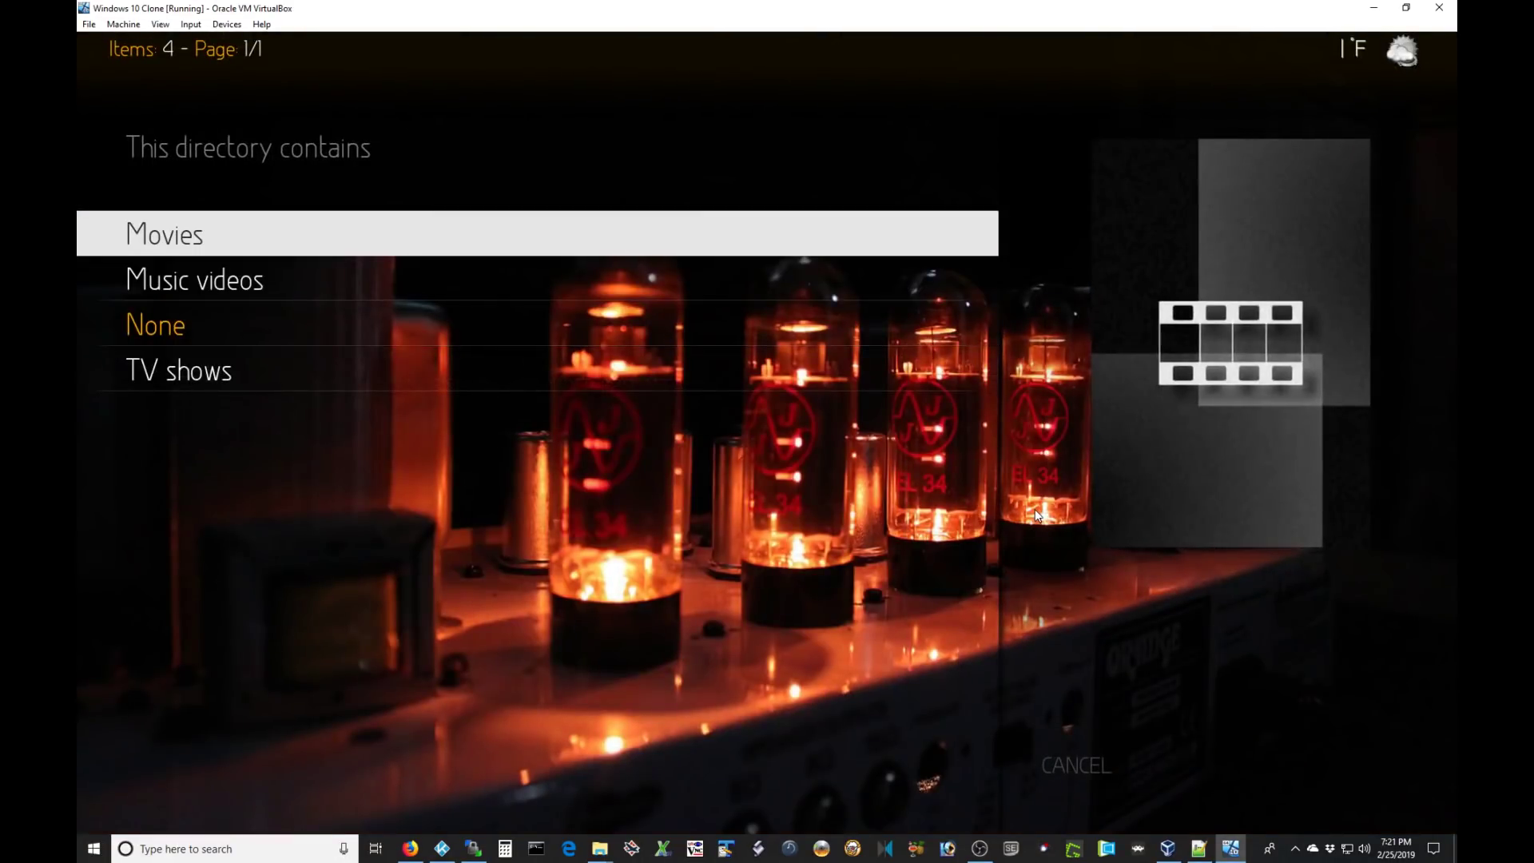
{"action": "key", "text": "Return"}
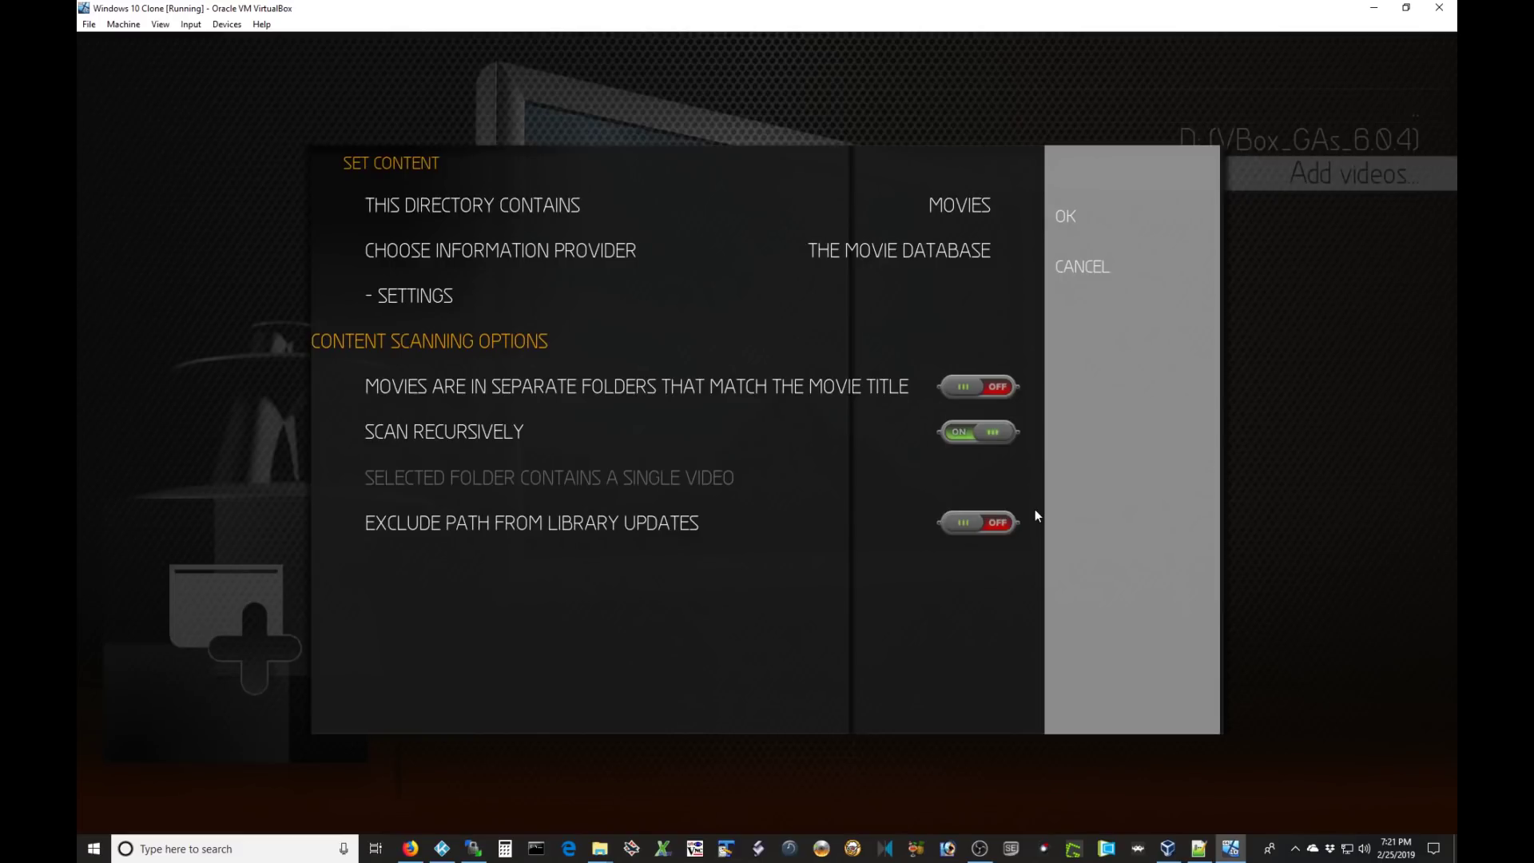
Turn on the option that movies are in separate folders that match the movie title.
{"action": "key", "text": "Down"}
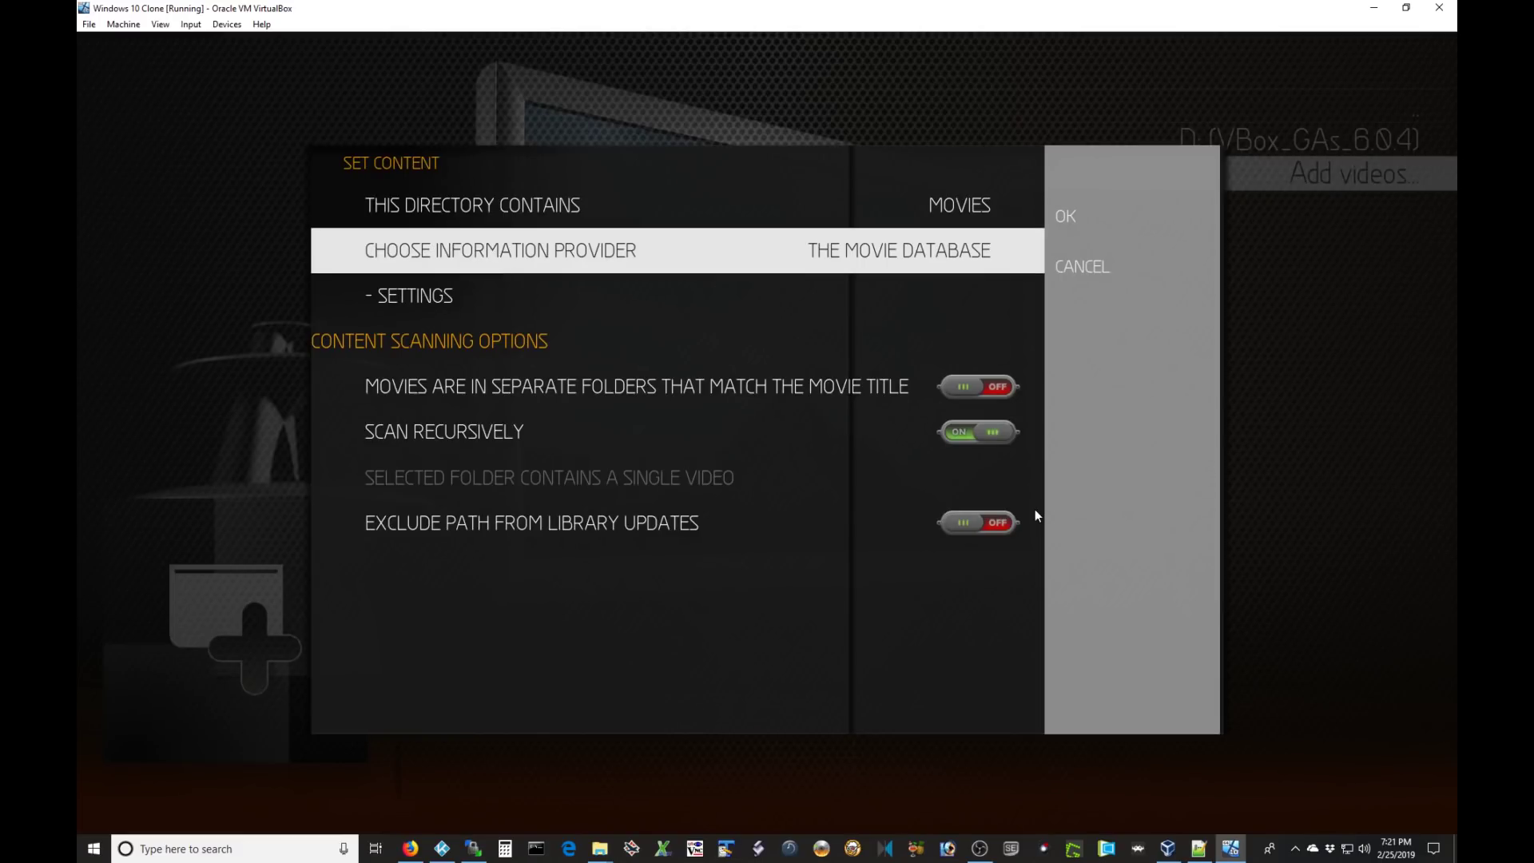
{"action": "key", "text": "Down"}
{"action": "key", "text": "Down"}
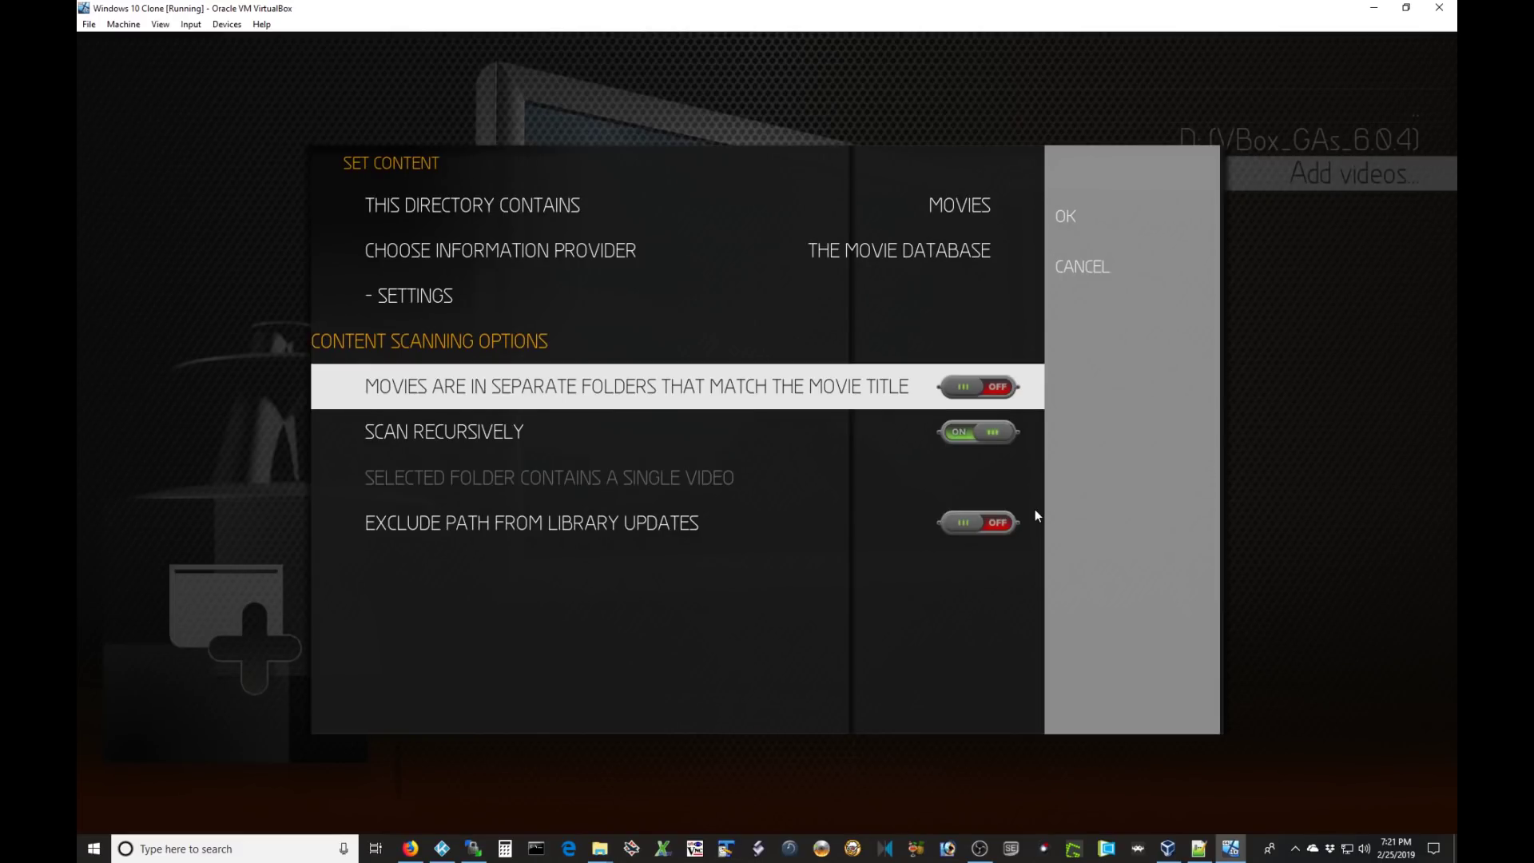
{"action": "key", "text": "Return"}
{"action": "key", "text": "Up"}
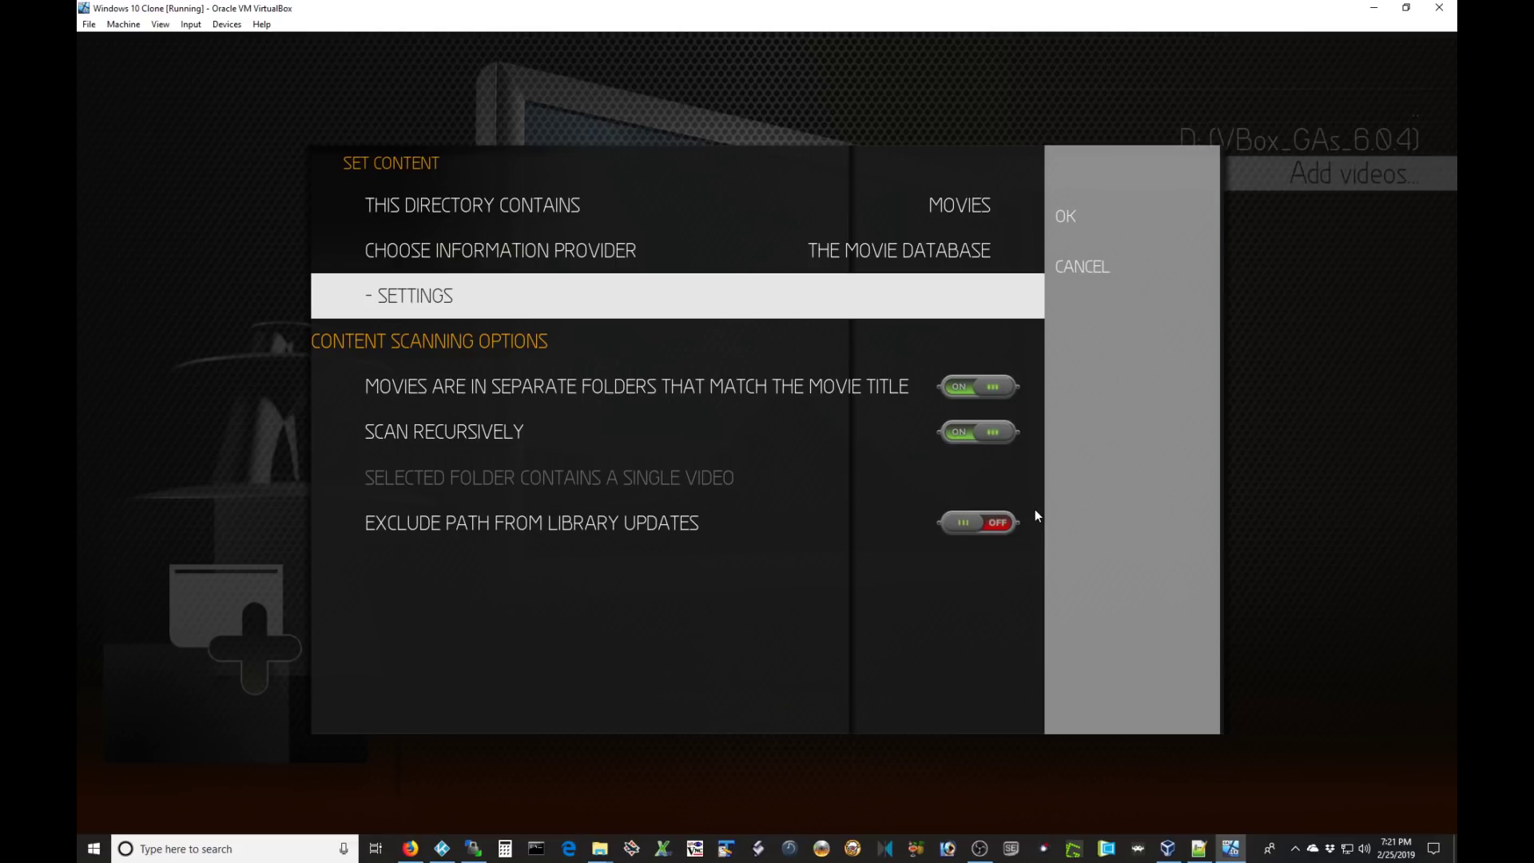
{"action": "key", "text": "Up"}
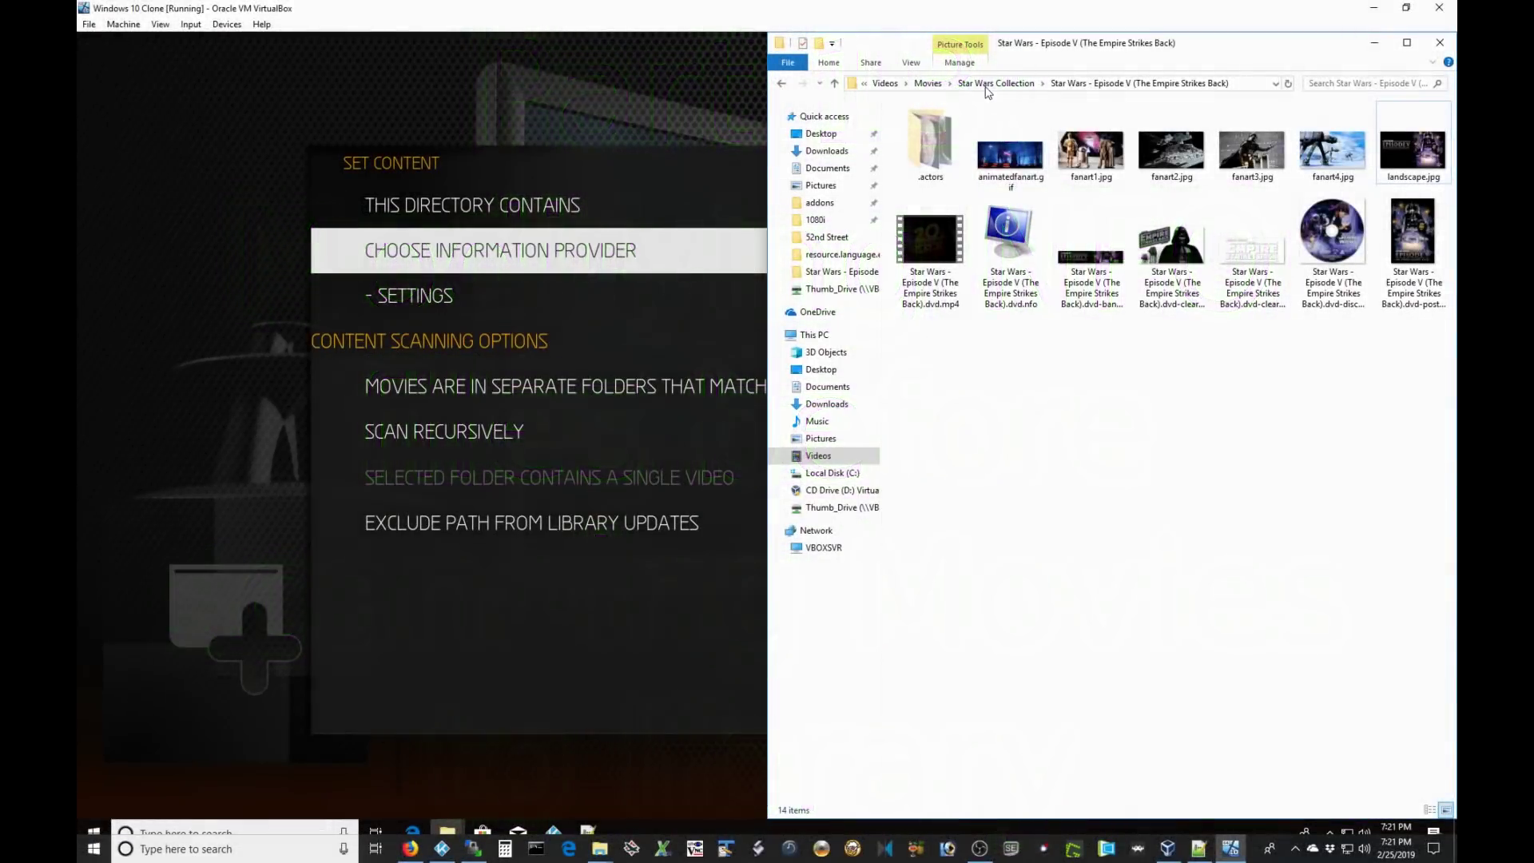
Switch to File Explorer, go to the Star Wars Episode IV (A New Hope) folder, and open its .nfo file in Notepad++.
{"action": "left_click", "coordinate": [994, 83]}
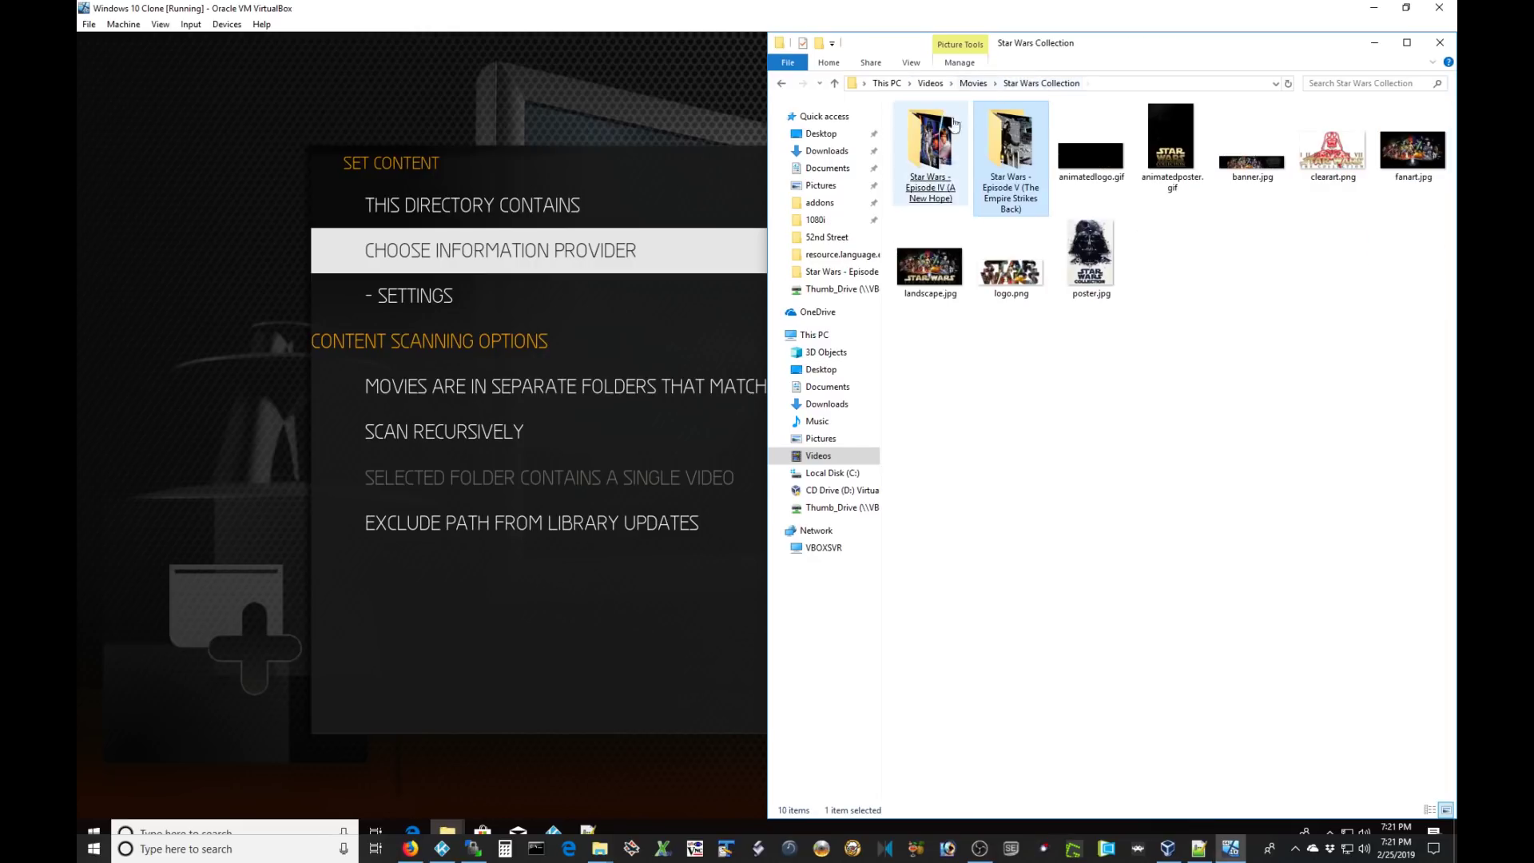
{"action": "double_click", "coordinate": [931, 188]}
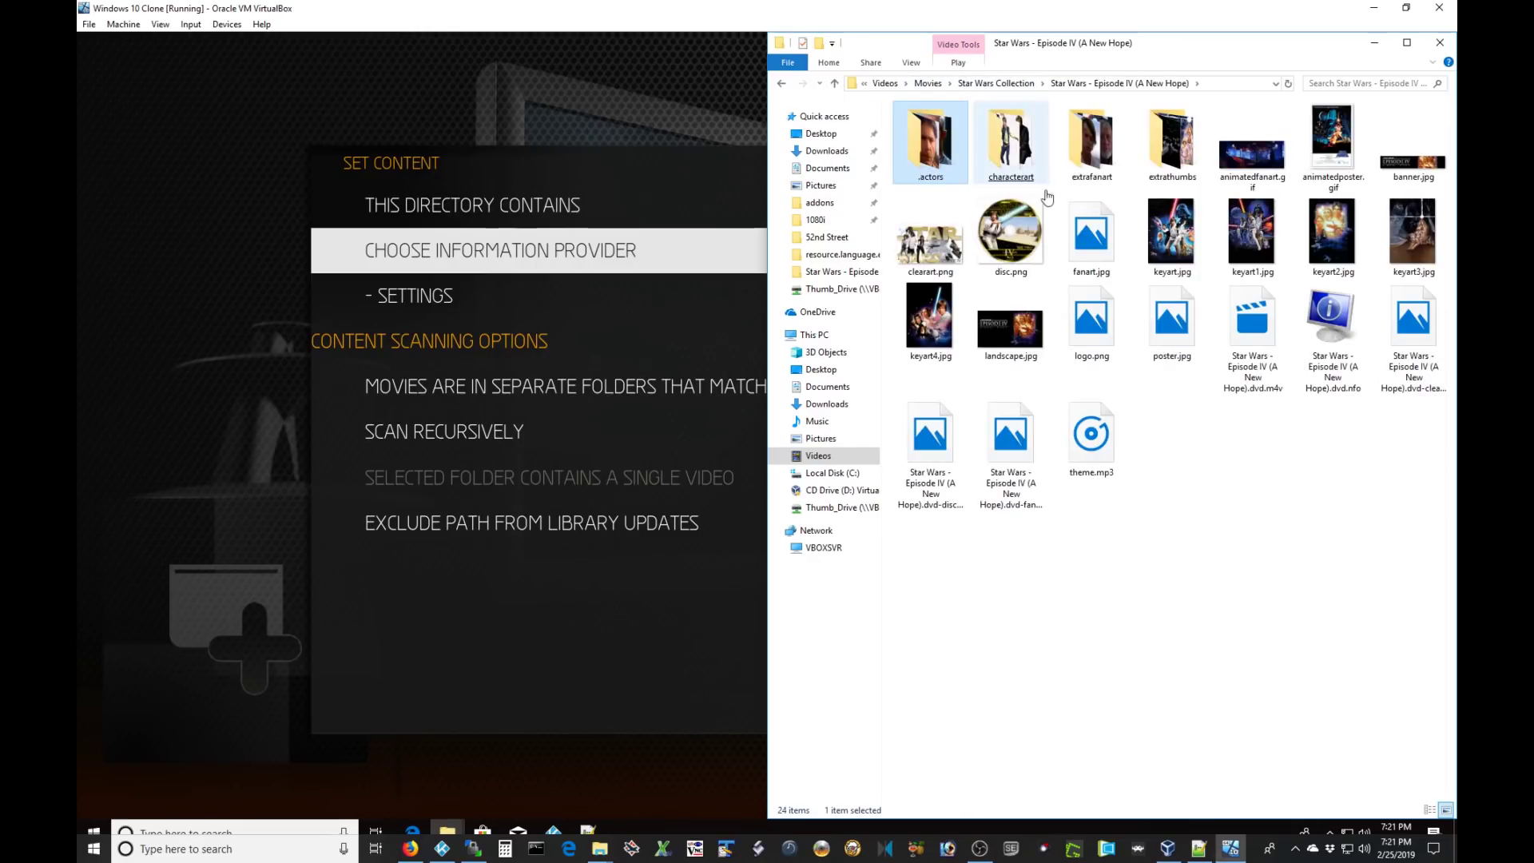
{"action": "right_click", "coordinate": [1333, 327]}
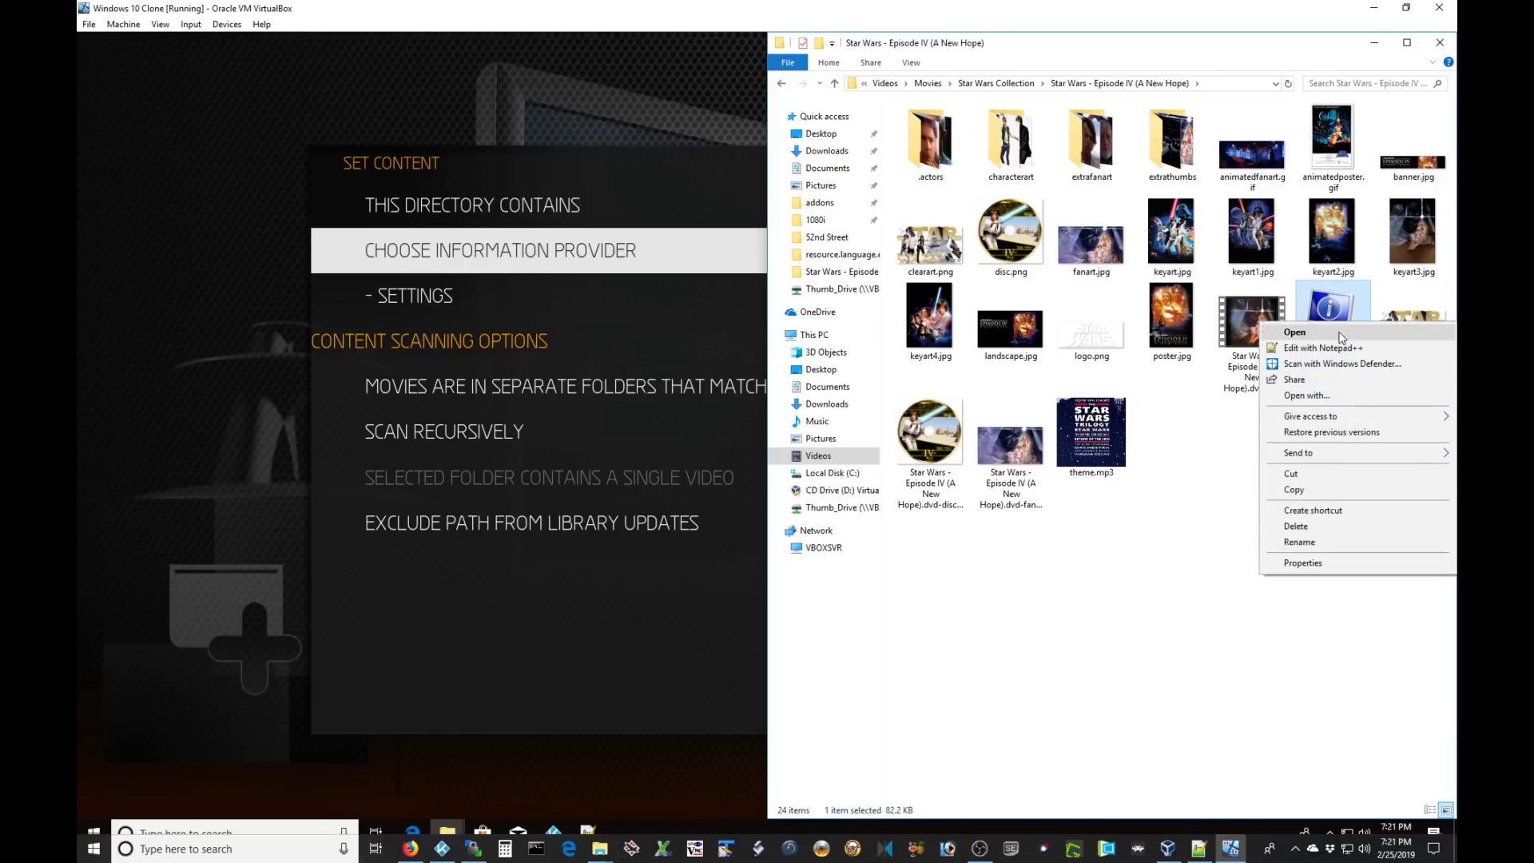
{"action": "left_click", "coordinate": [1272, 348]}
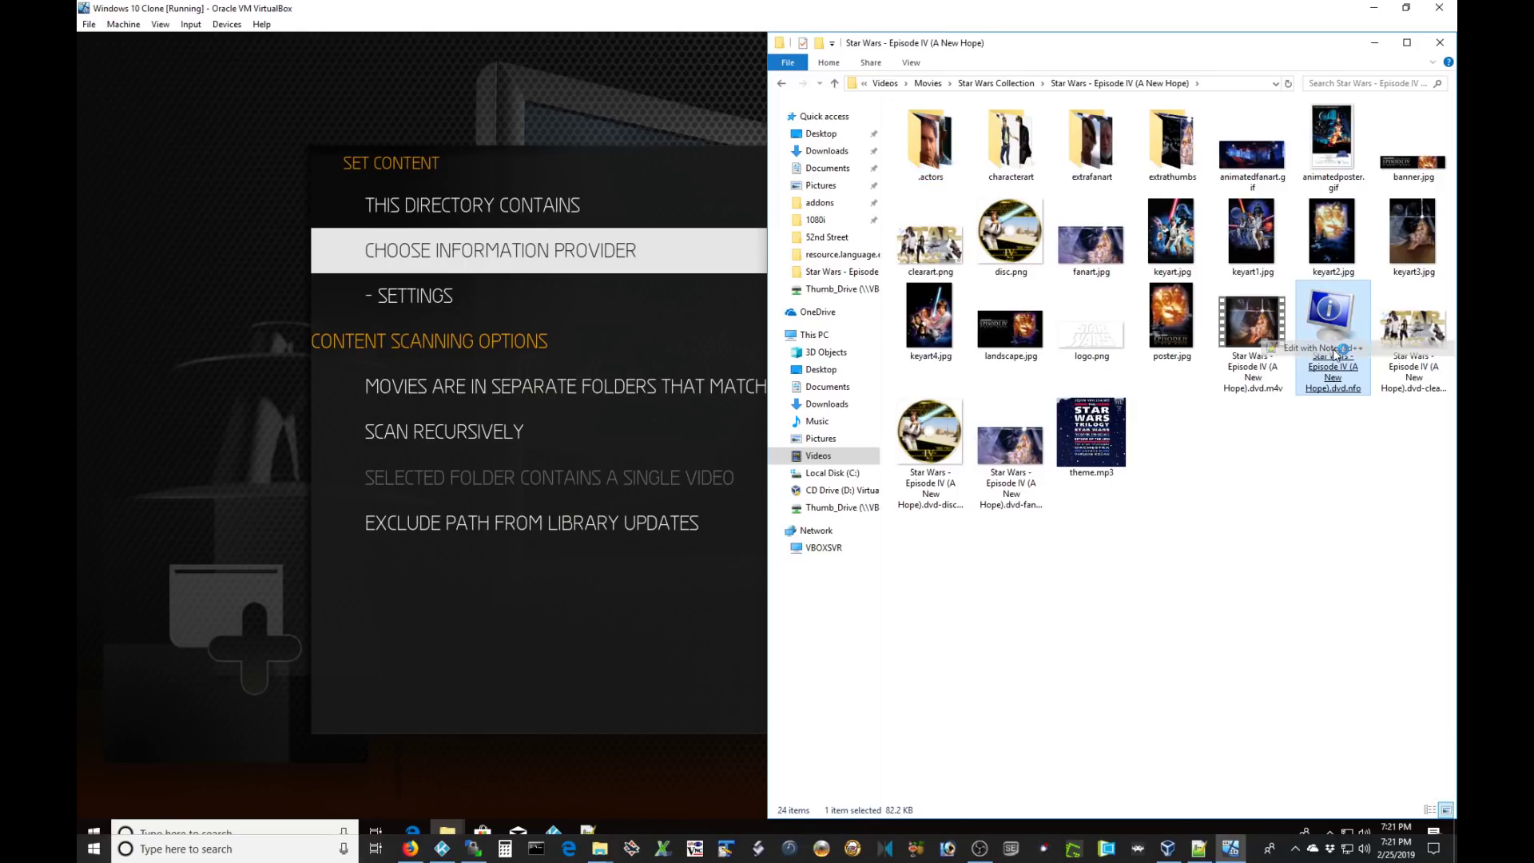